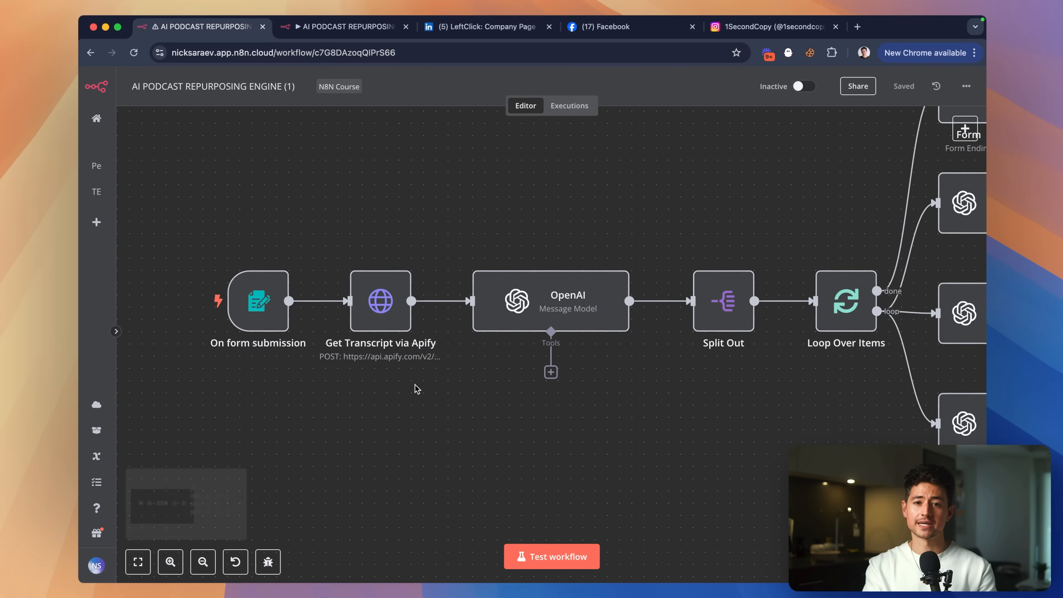
scroll(417, 389, right, 1)
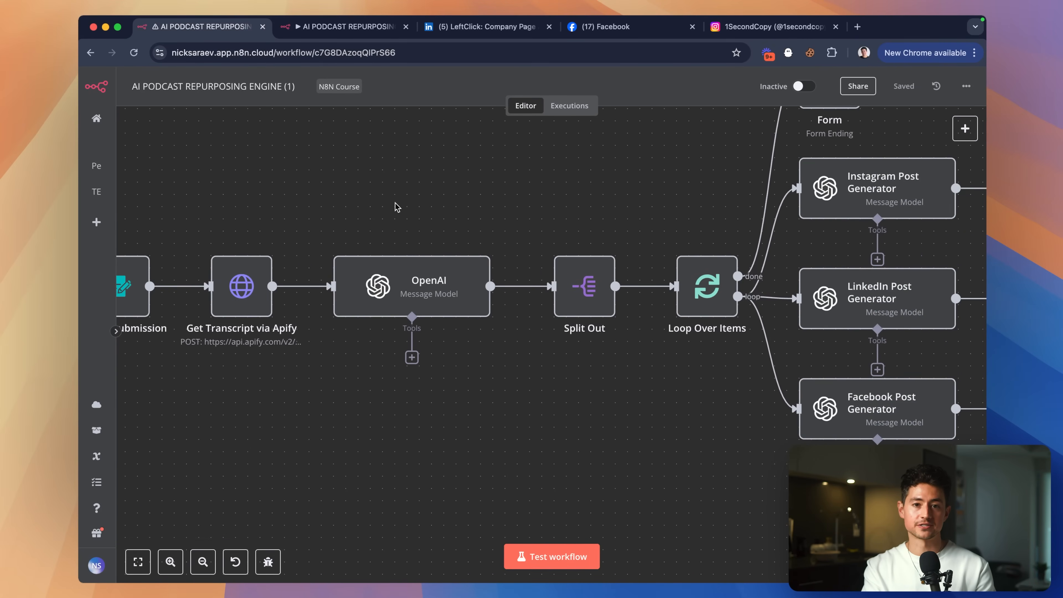
Pan across the AI PODCAST REPURPOSING ENGINE (1) canvas to review its nodes.
scroll(417, 188, right, 6)
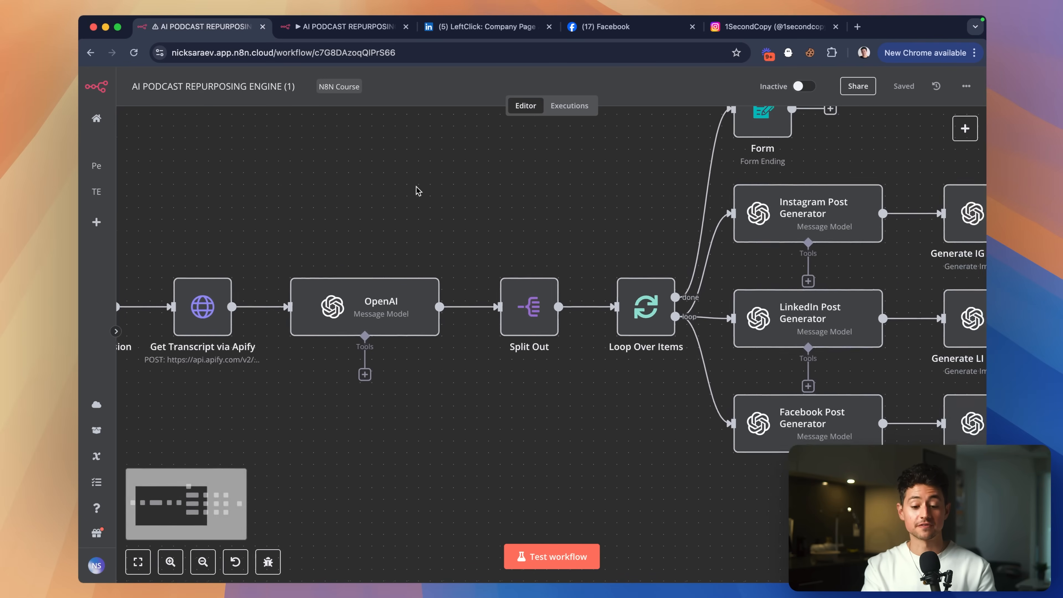
scroll(417, 191, right, 4)
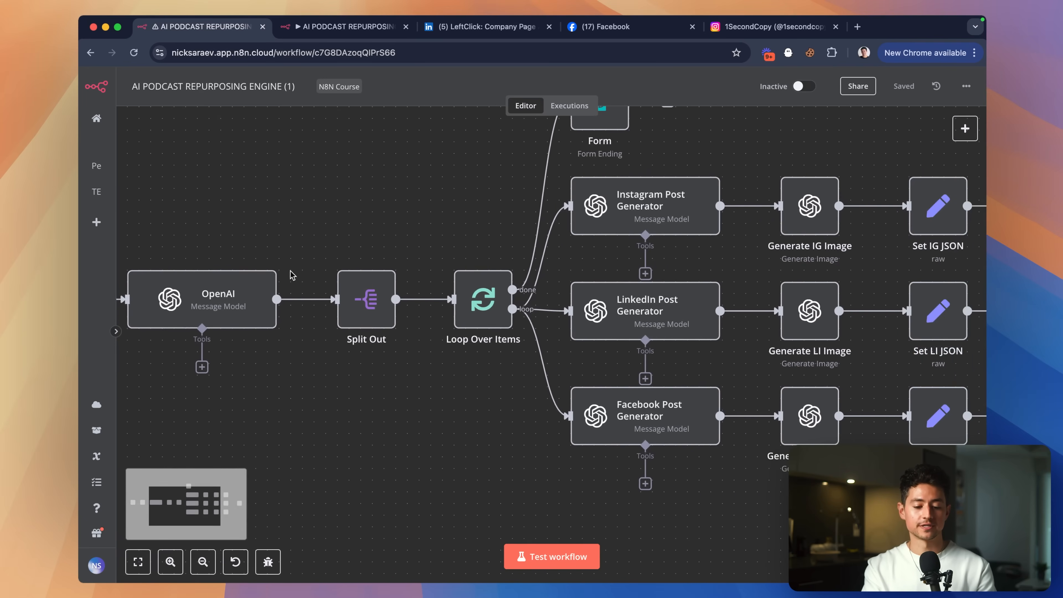
scroll(419, 259, right, 8)
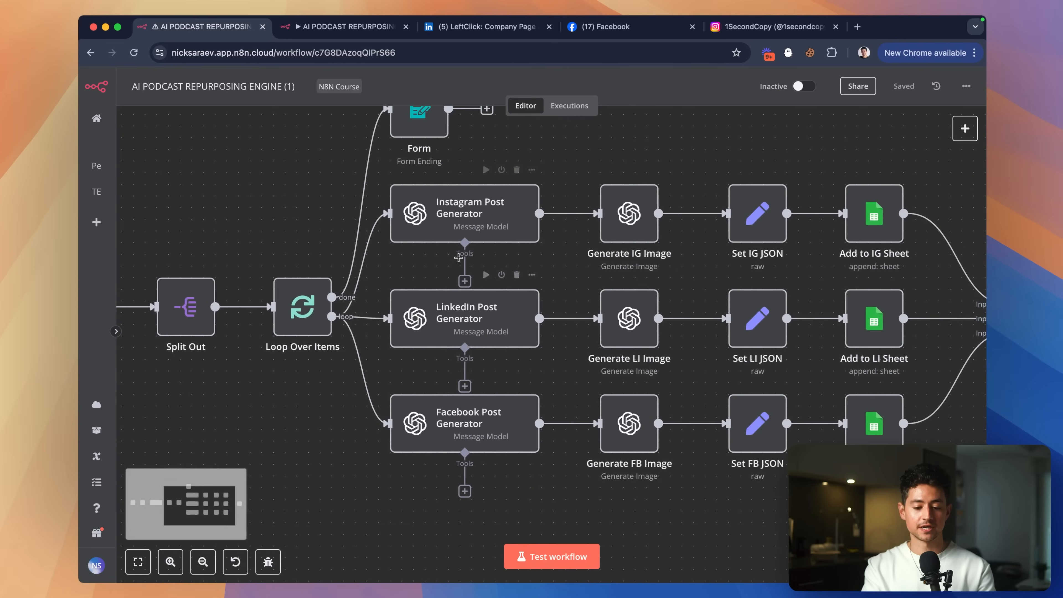
drag(450, 238, 487, 237)
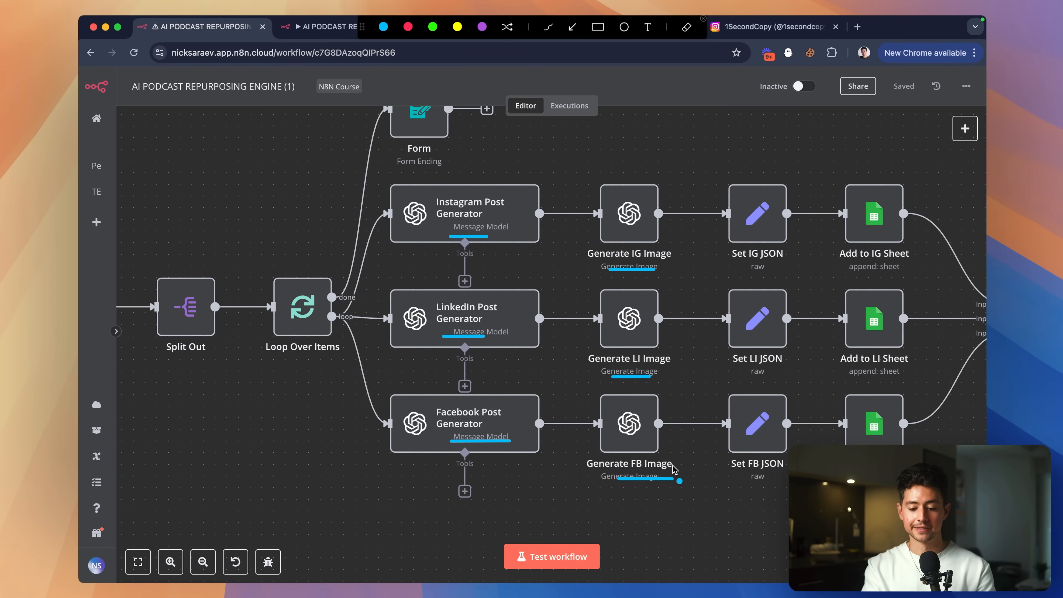
drag(713, 321, 733, 409)
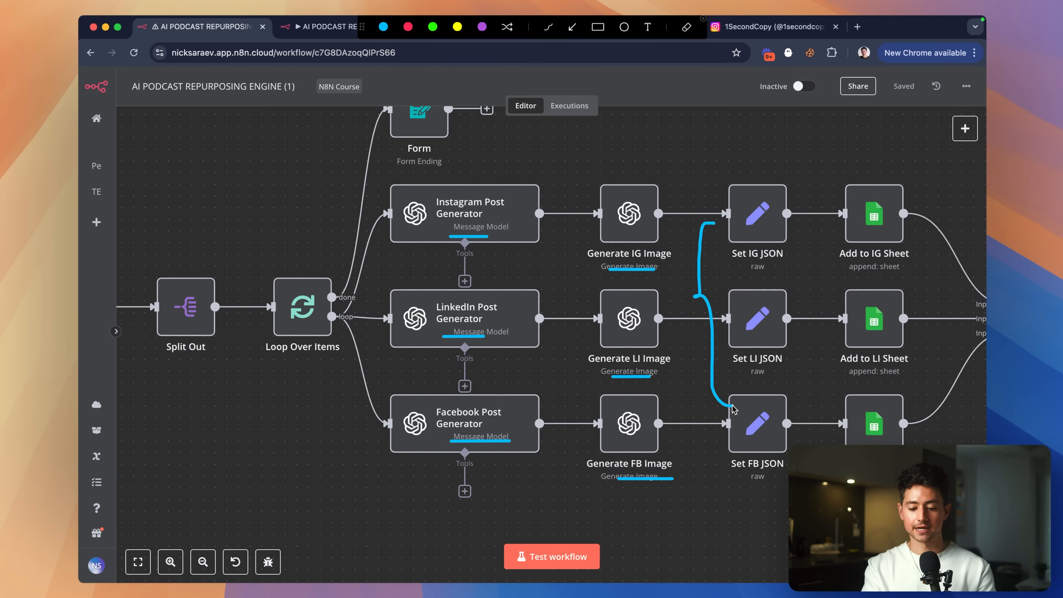
key(Escape)
scroll(831, 354, right, 10)
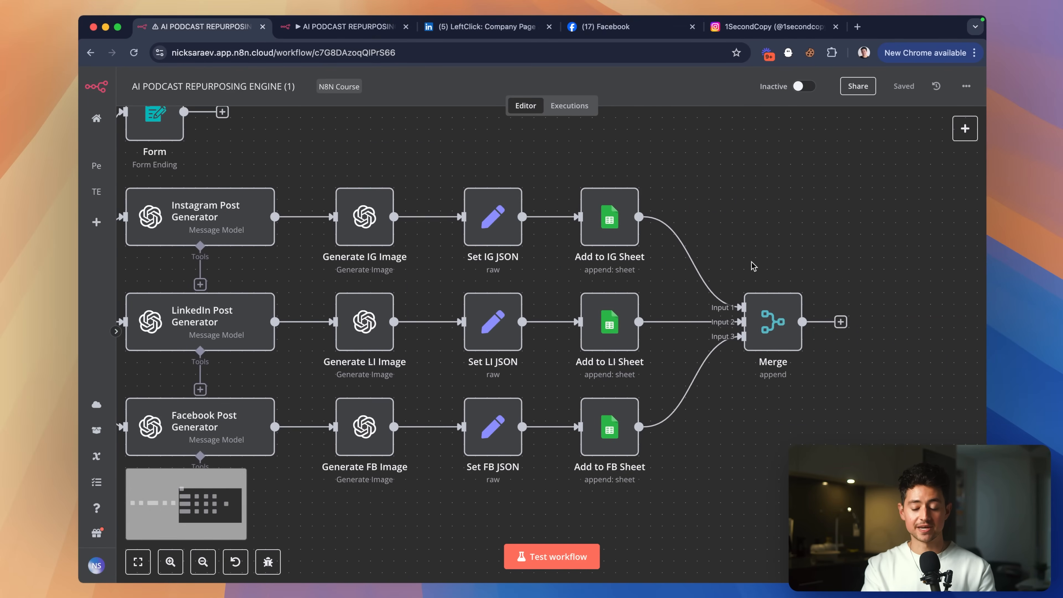
scroll(787, 238, right, 2)
scroll(747, 305, left, 3)
scroll(747, 305, up, 2)
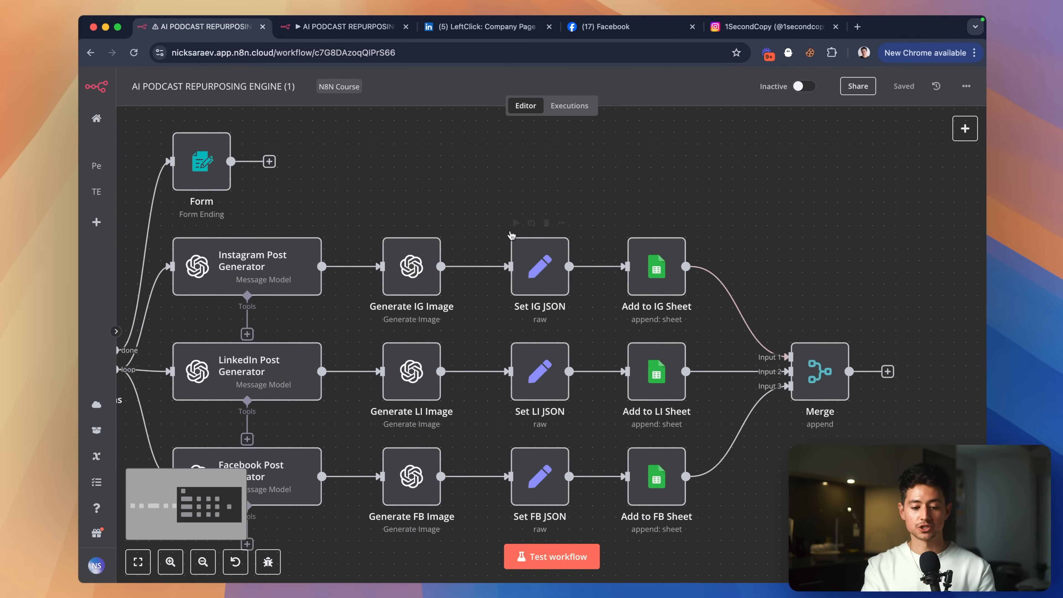
scroll(460, 232, left, 4)
scroll(418, 231, up, 1)
scroll(357, 239, left, 3)
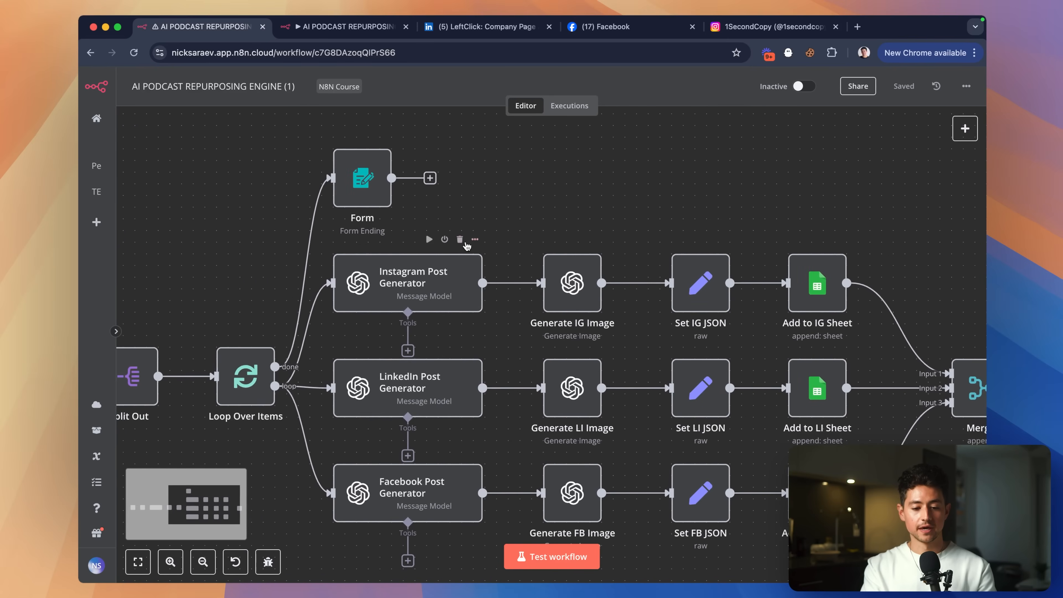
Switch to the AI PODCAST REPURPOSING ENGINE (2) scheduled posting workflow tab.
key(ctrl+Tab)
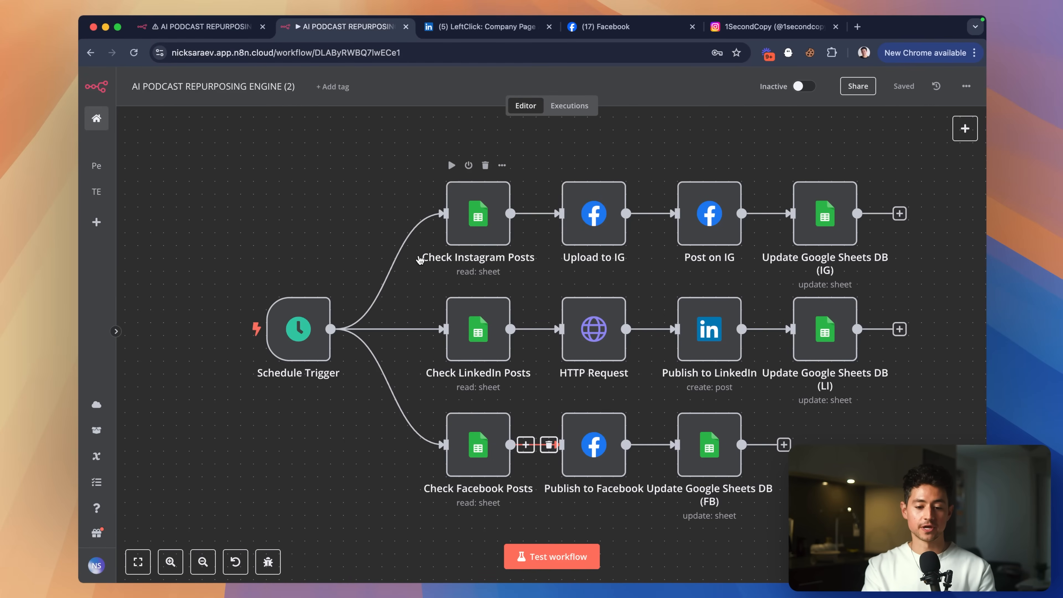
scroll(544, 312, left, 1)
scroll(544, 312, down, 1)
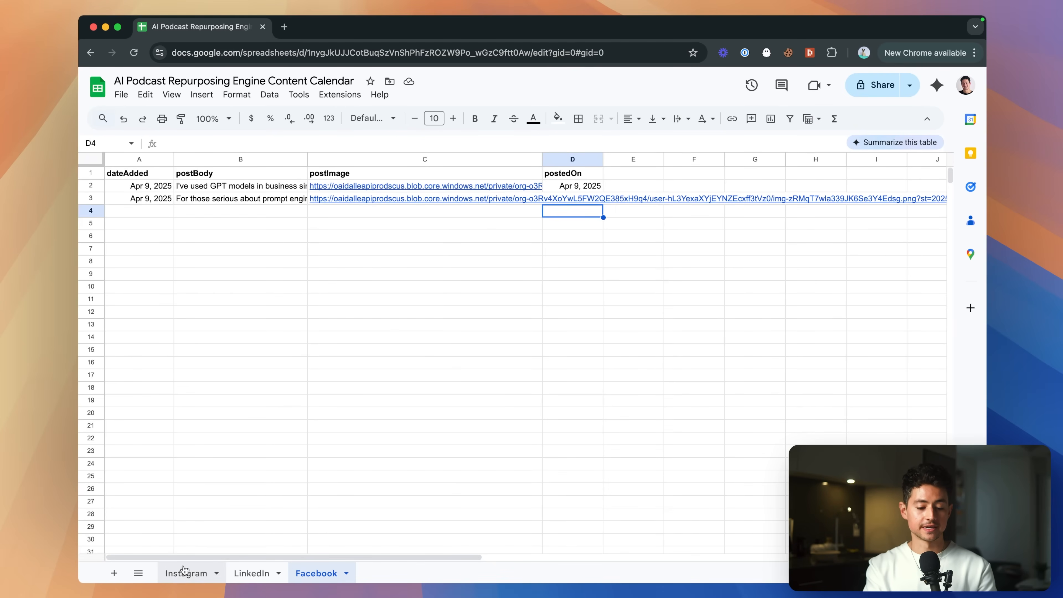
Bring up the content calendar and point out the dateAdded, postBody, postImage and postedOn columns.
click(186, 573)
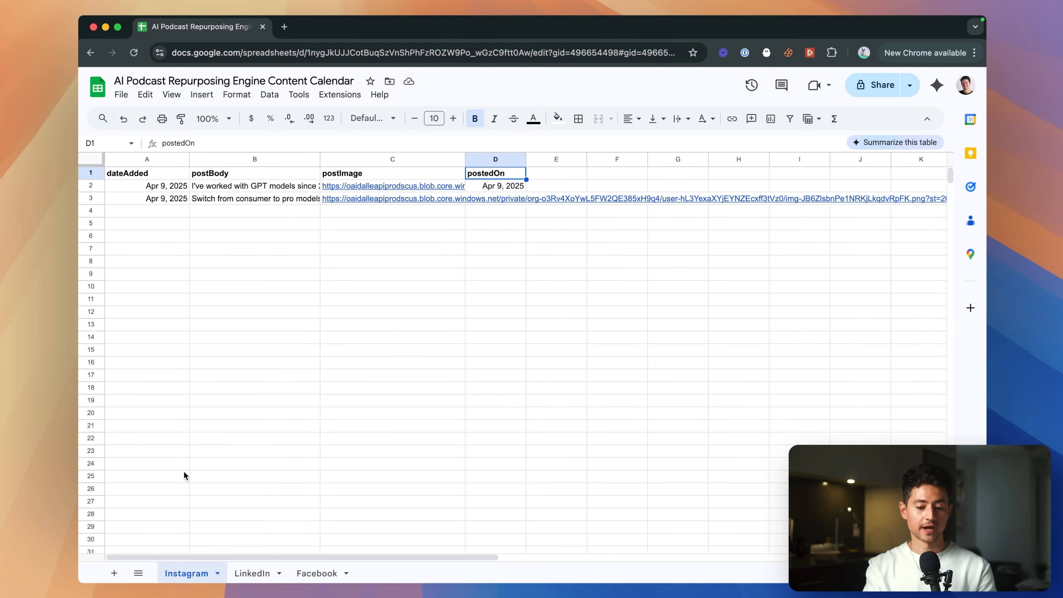
click(168, 180)
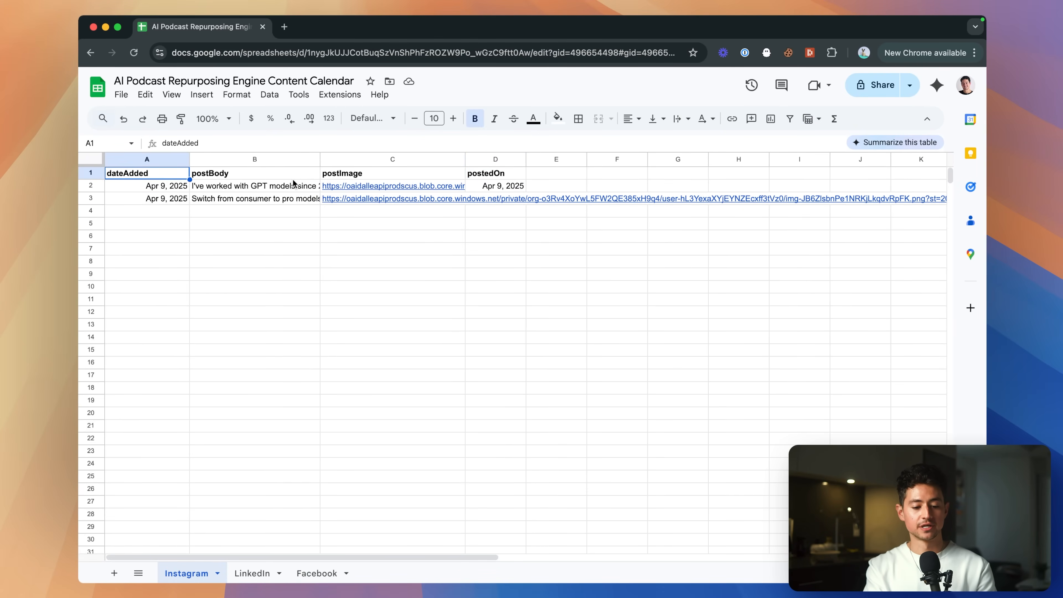
click(197, 175)
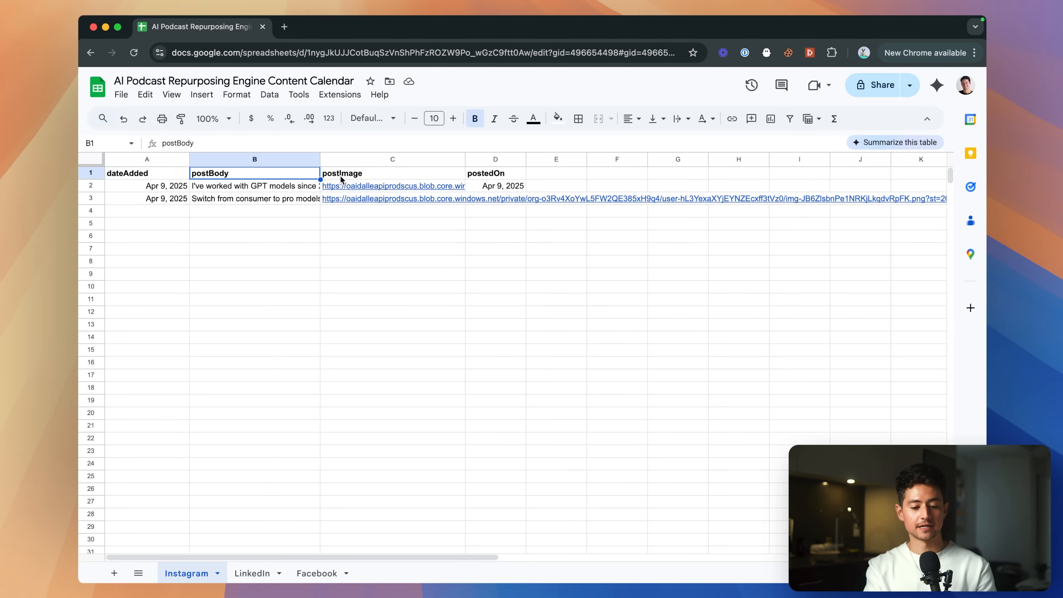
click(335, 176)
click(472, 178)
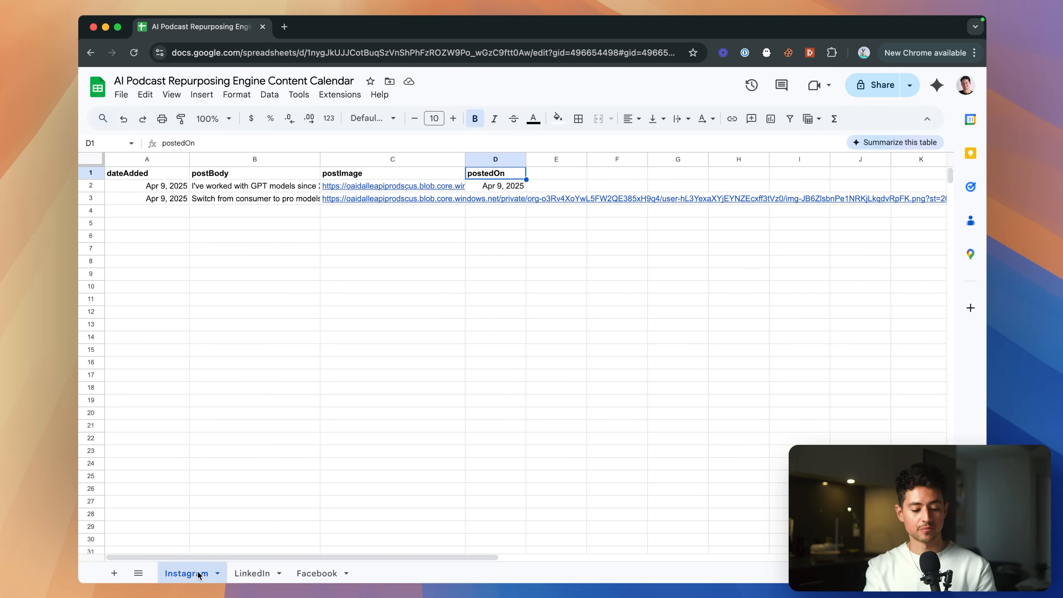
Look over the LinkedIn and Facebook sheets, settle on Instagram, then return to n8n.
click(256, 573)
click(317, 574)
click(195, 576)
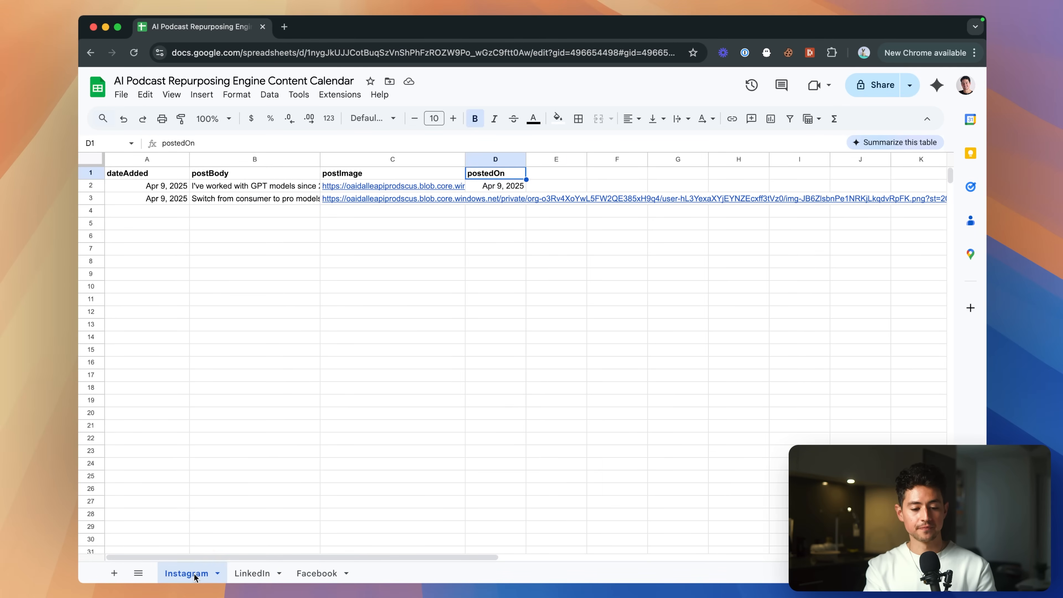
key(super+grave)
Inspect the Schedule Trigger node's settings, then close them.
scroll(375, 233, right, 2)
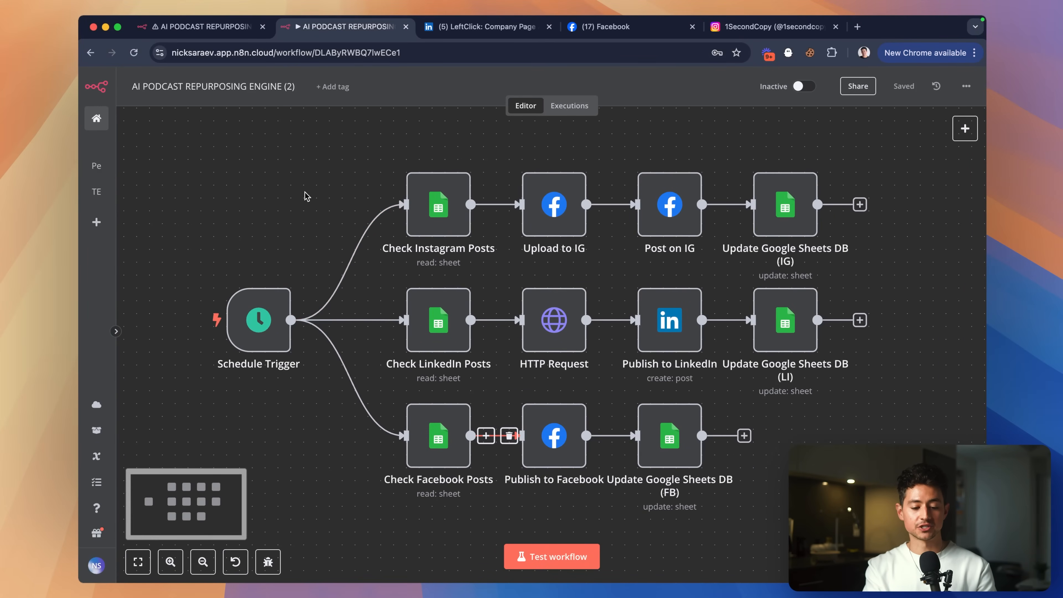
double_click(250, 291)
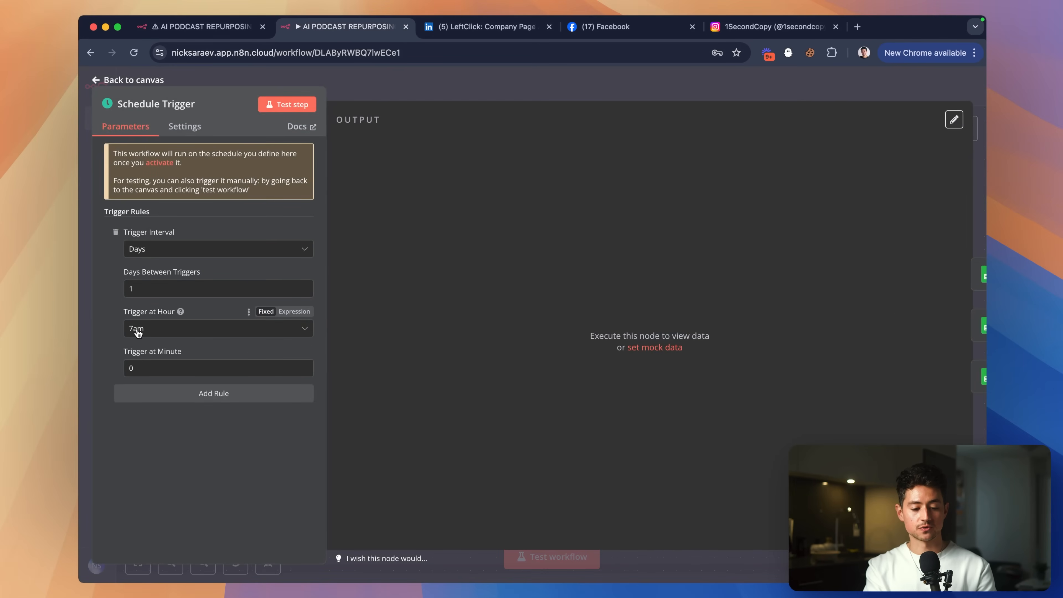
click(435, 85)
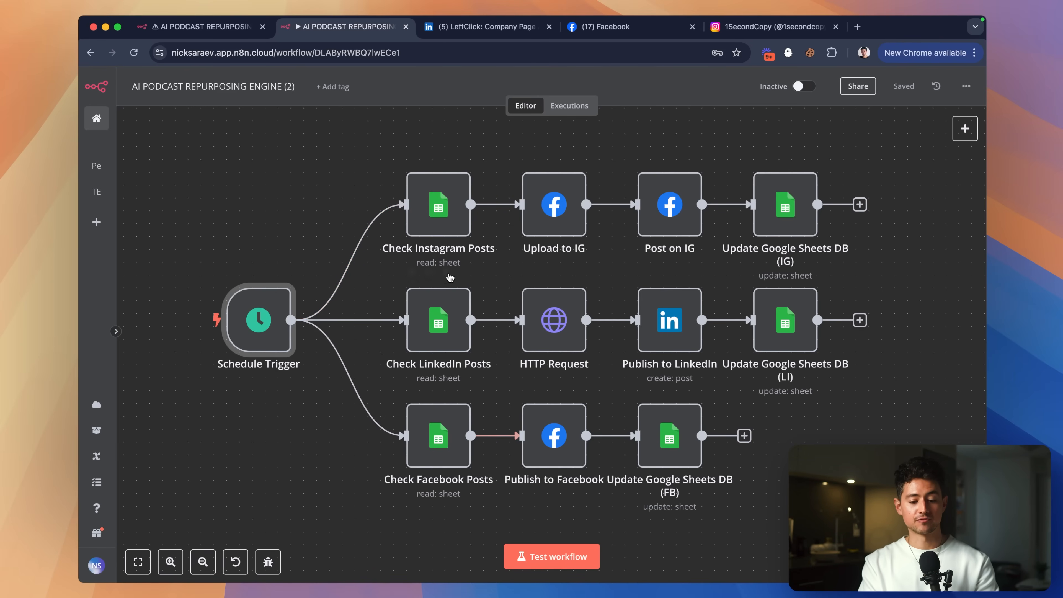
Review the Instagram, LinkedIn and Facebook publishing branches, then switch back to workflow (1).
scroll(453, 277, right, 1)
key(super+shift+a)
drag(509, 250, 570, 251)
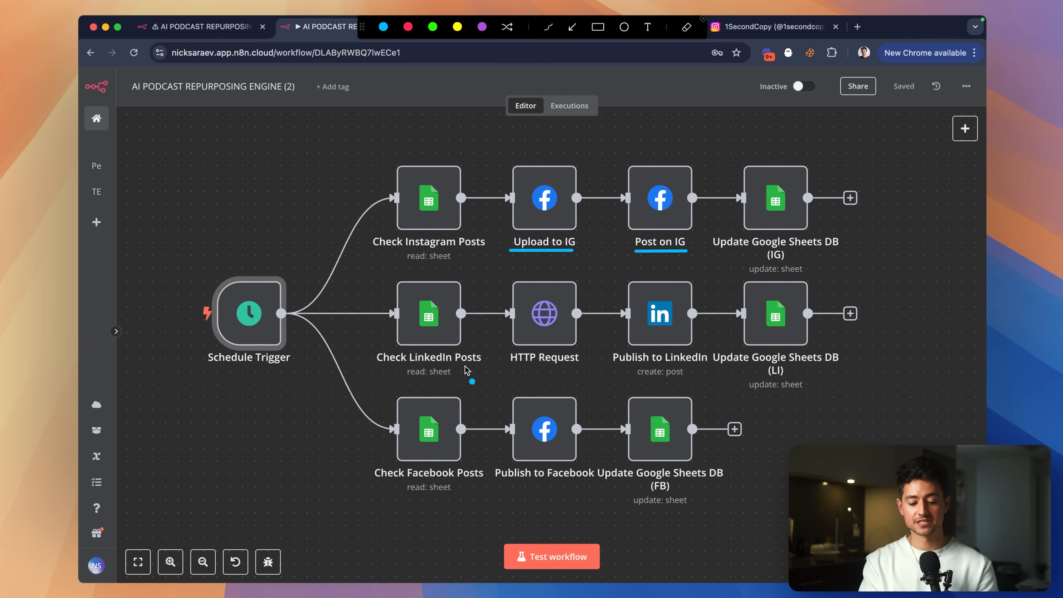
drag(515, 367, 584, 367)
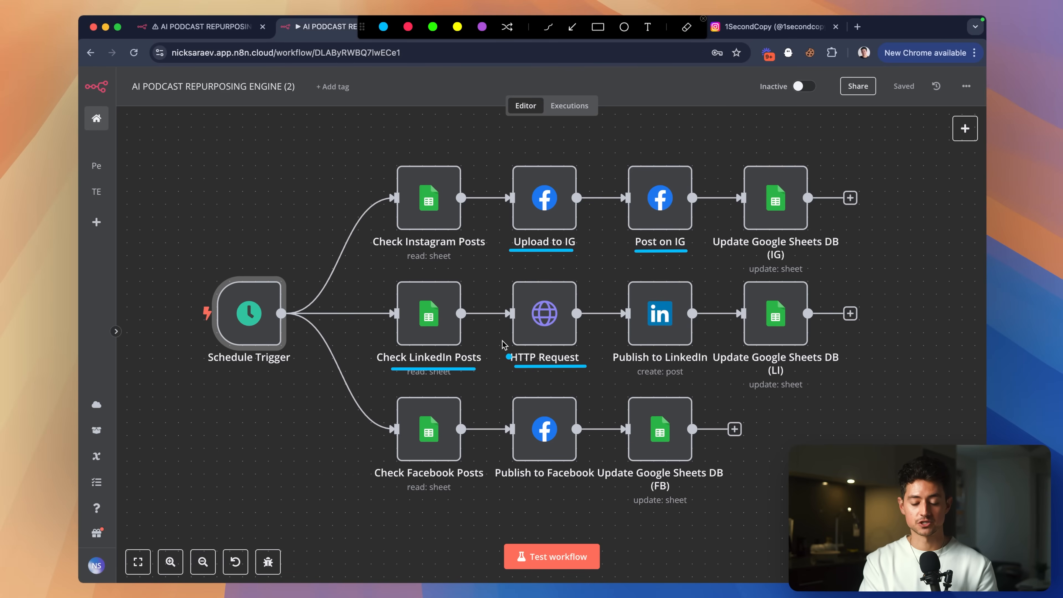
drag(501, 488, 756, 488)
key(Escape)
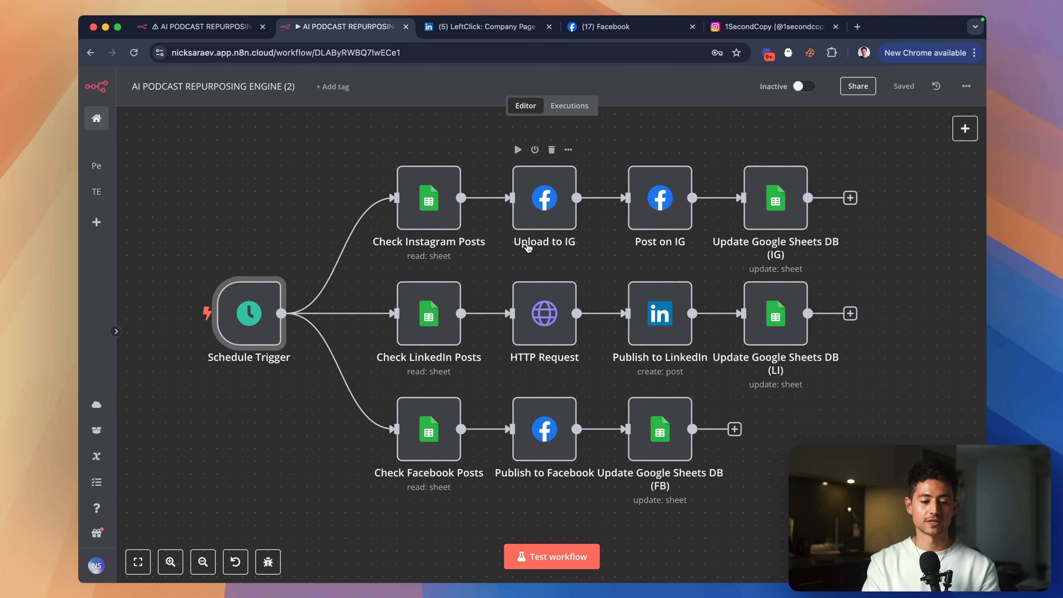
key(ctrl+shift+Tab)
scroll(527, 288, left, 4)
scroll(433, 261, down, 3)
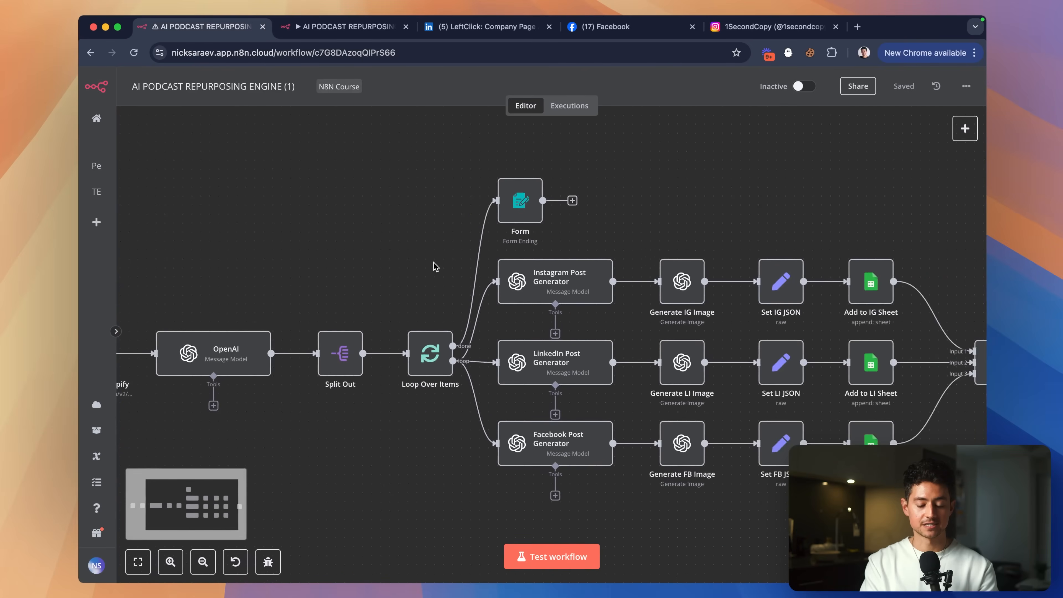
Start a test run and submit the podcast's YouTube link through the test form.
scroll(434, 262, left, 3)
scroll(434, 262, down, 2)
click(545, 558)
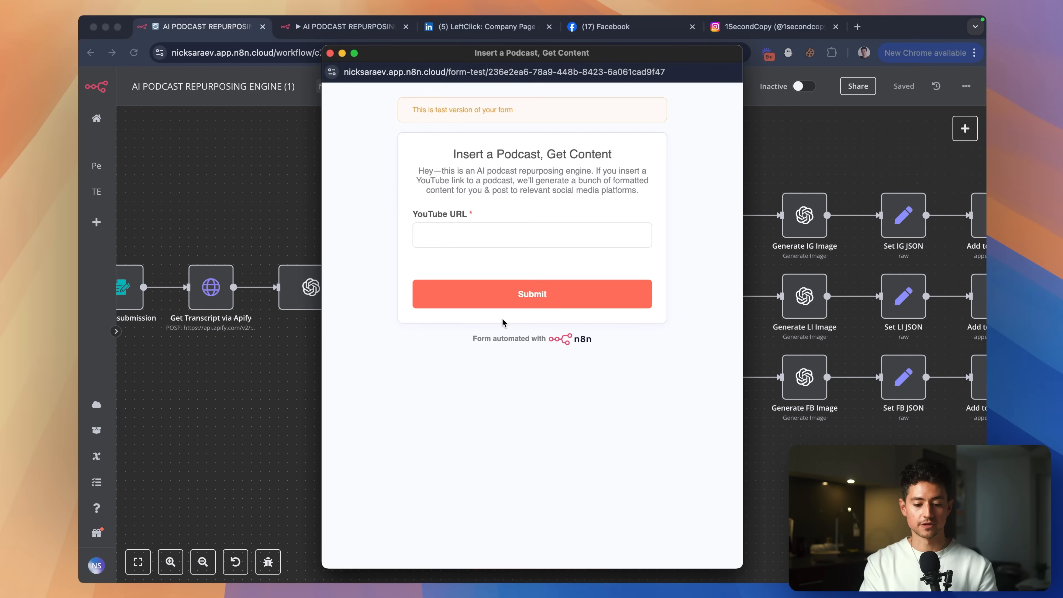
click(514, 236)
text(https://www.youtube.com/watch?v=CxbHw93oWP0)
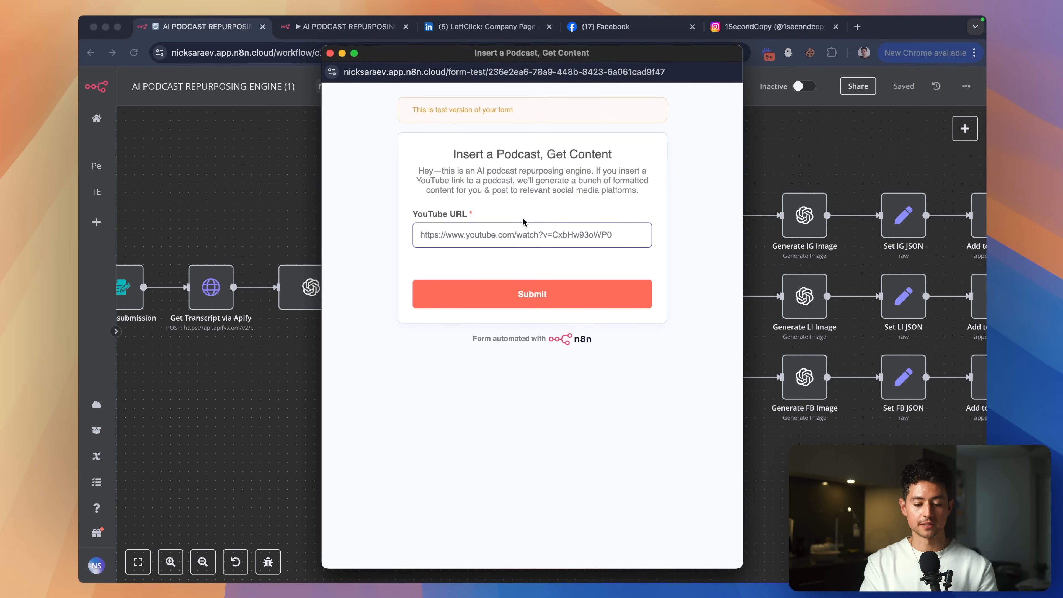
scroll(525, 223, up, 3)
scroll(525, 222, down, 3)
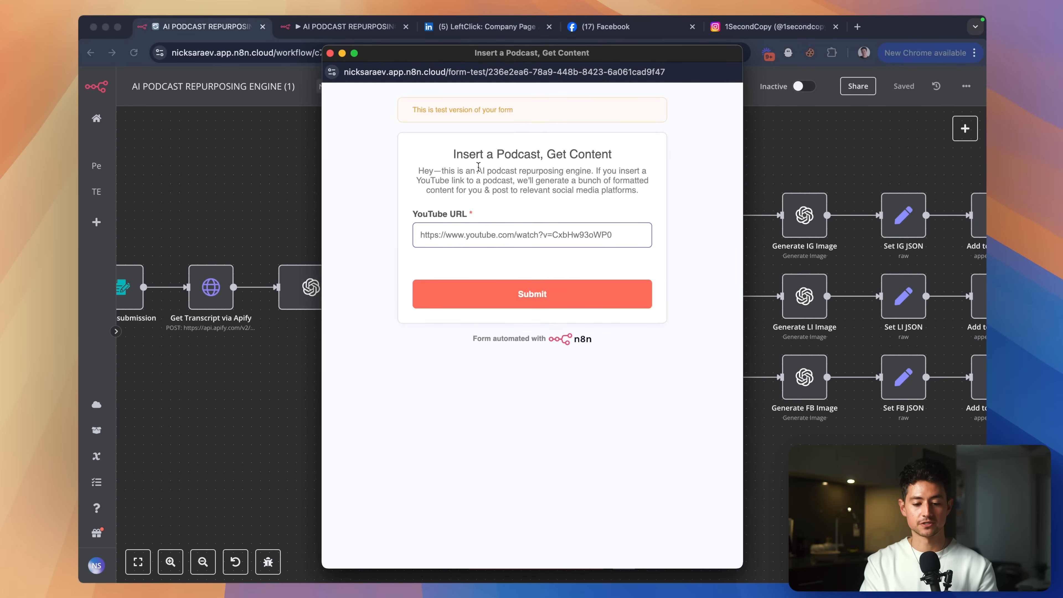
click(580, 296)
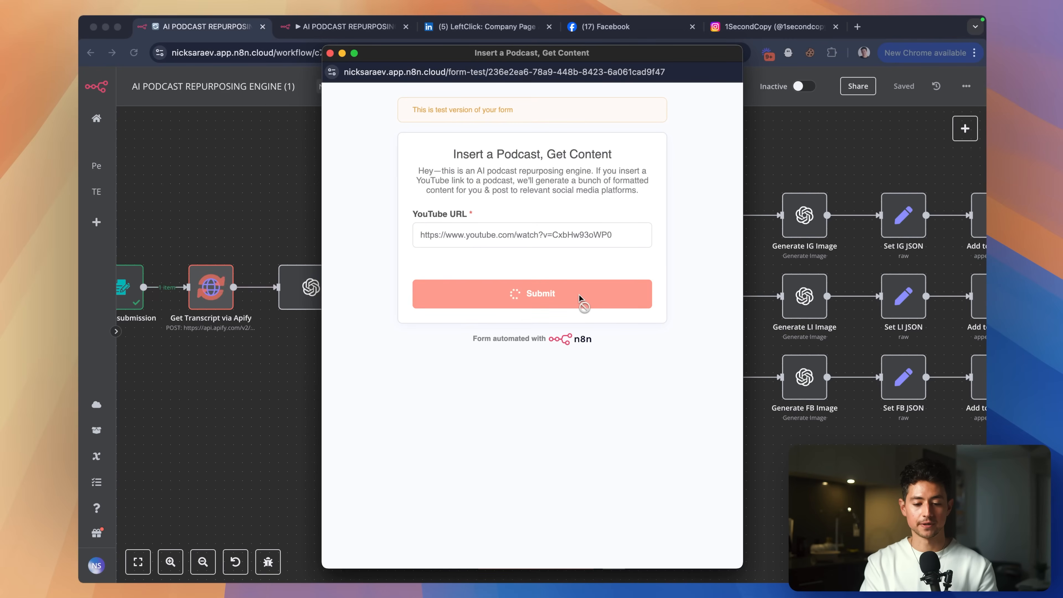
Return to the running workflow canvas and open the OpenAI node's parameters.
click(247, 197)
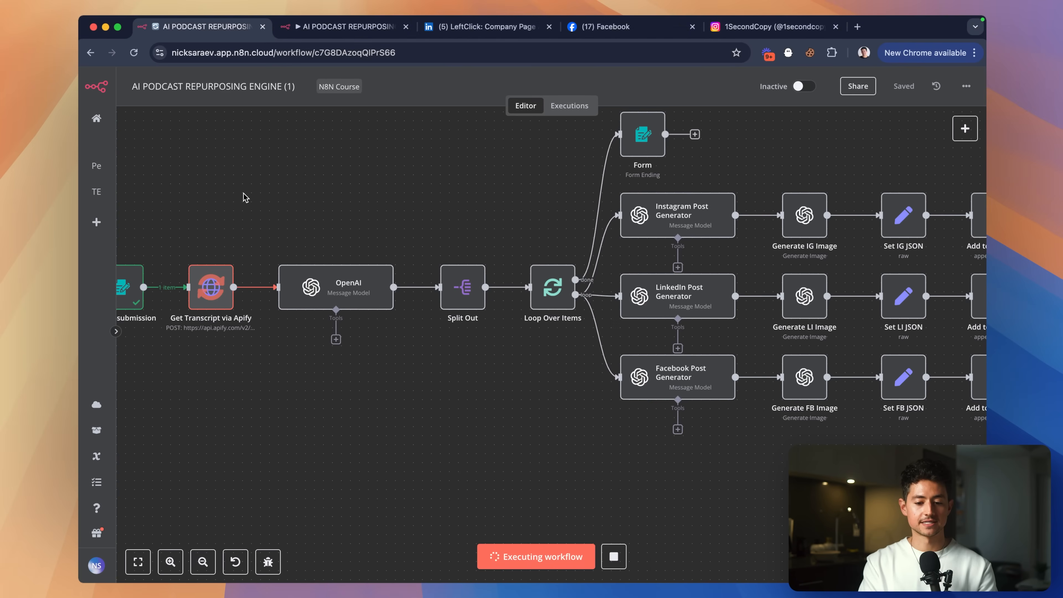
scroll(167, 245, up, 5)
scroll(208, 236, left, 1)
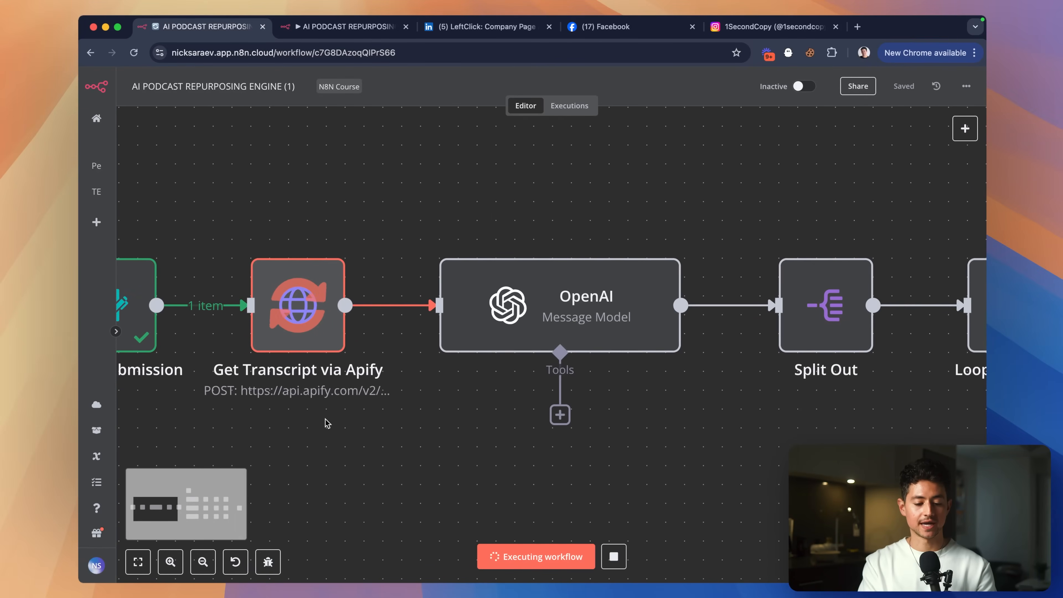
key(super+Tab)
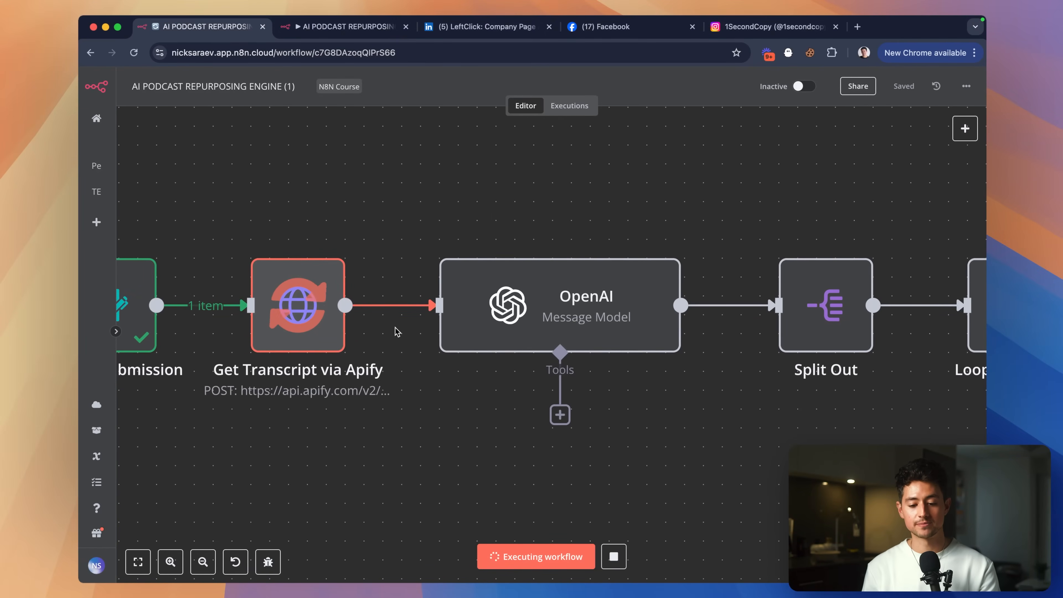
key(super+Tab)
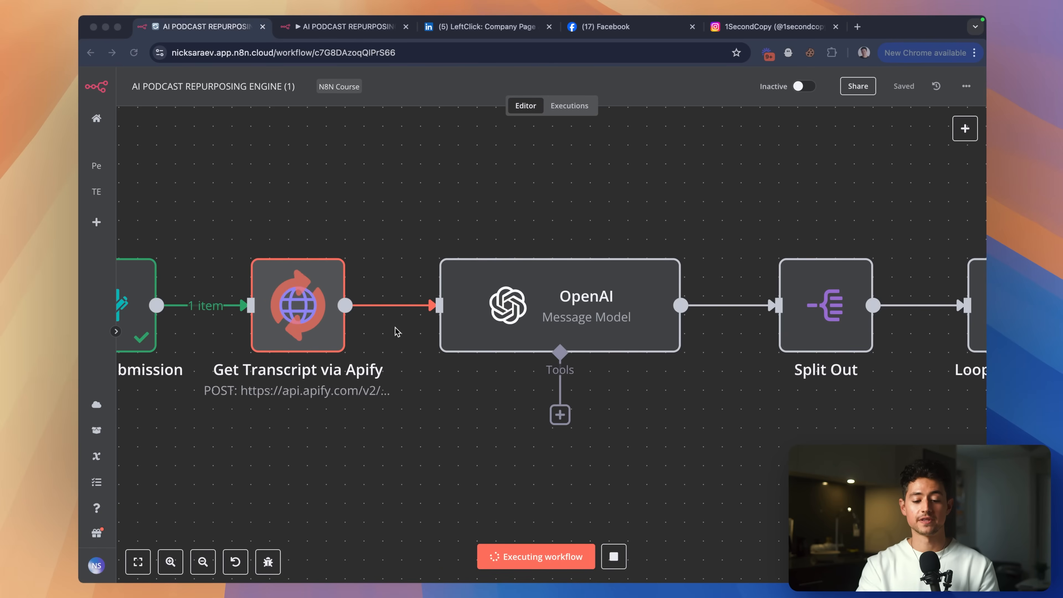
click(527, 271)
Open the OpenAI node and drag the system prompt Text box taller.
double_click(561, 289)
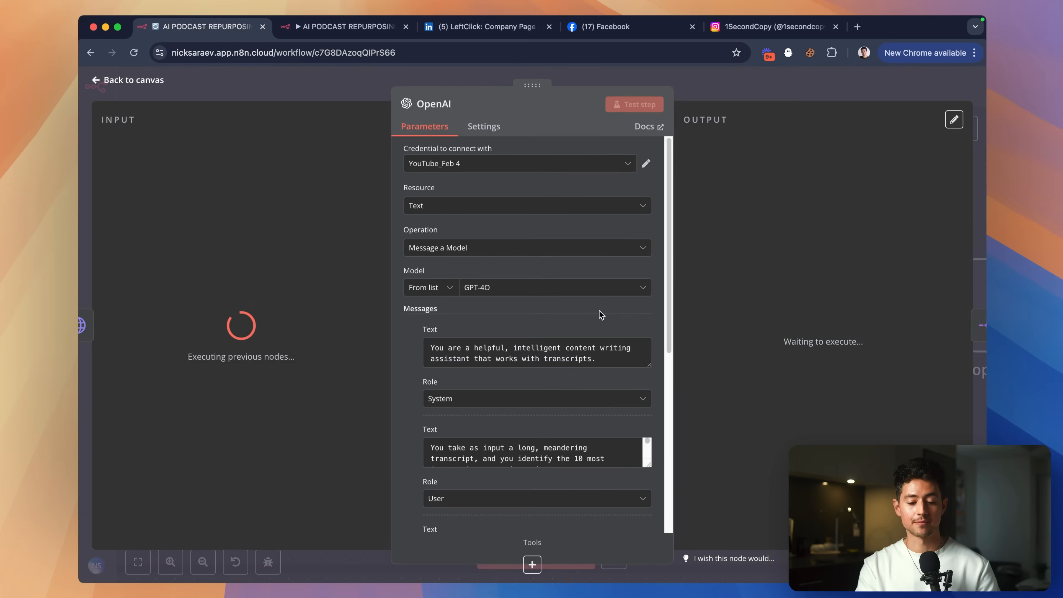
scroll(564, 292, down, 5)
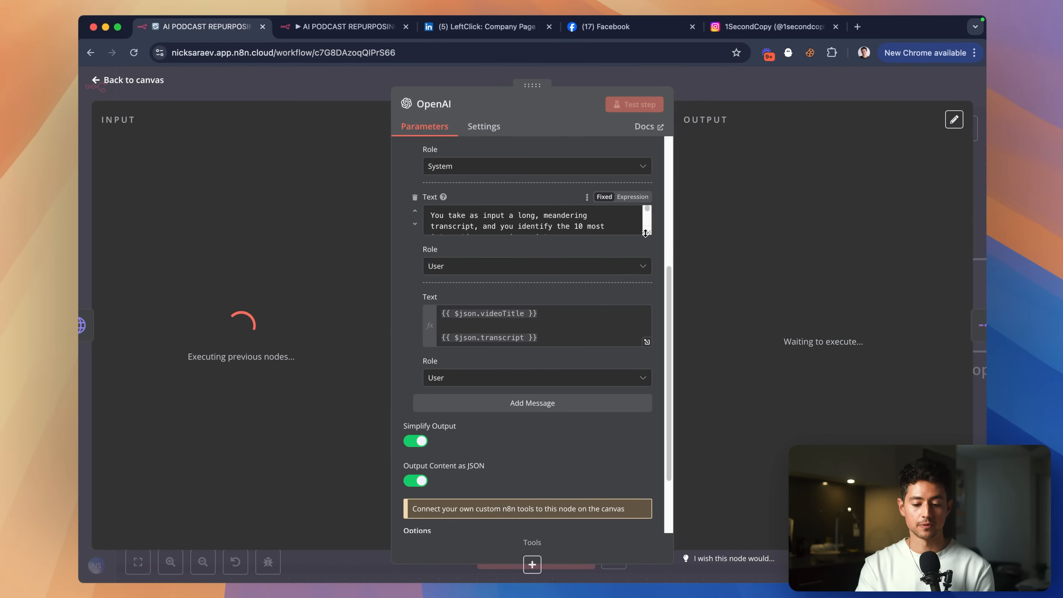
drag(647, 237, 647, 425)
scroll(565, 308, down, 3)
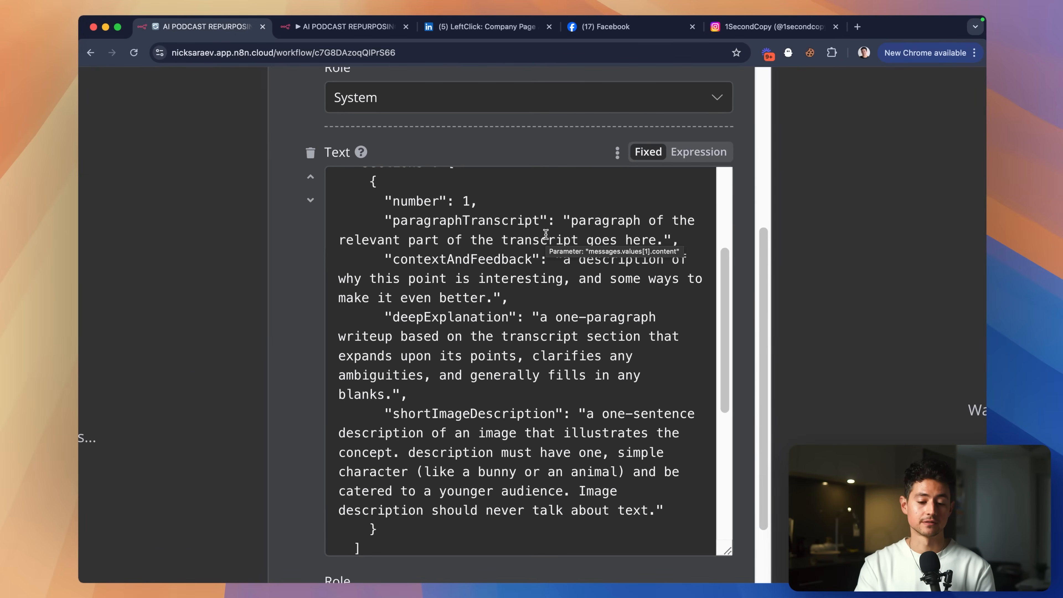
Highlight the paragraphTranscript, contextAndFeedback and deepExplanation fields in the prompt, then close the node.
click(485, 202)
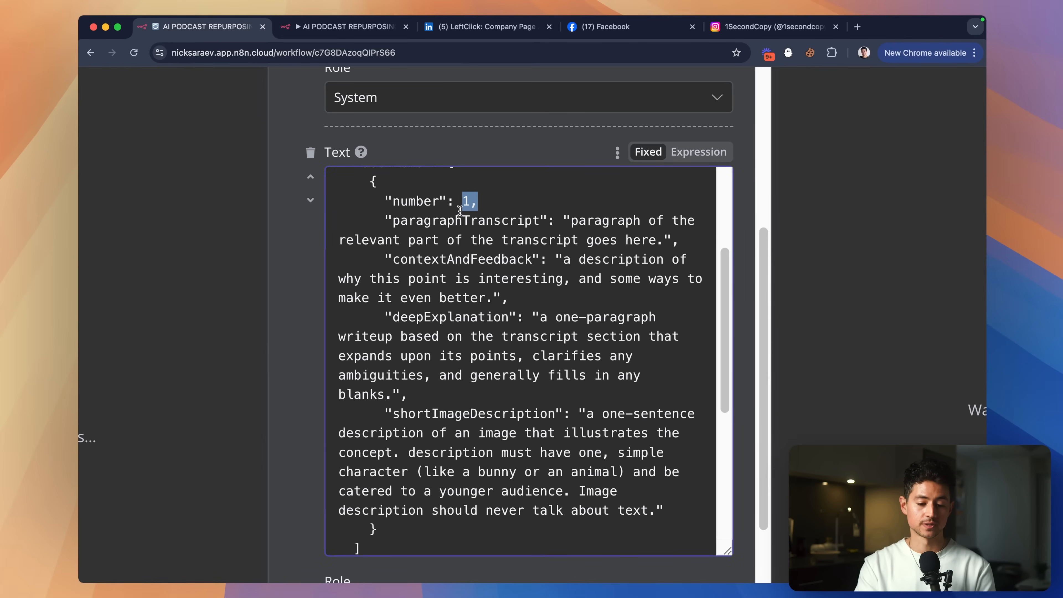
double_click(457, 219)
double_click(459, 261)
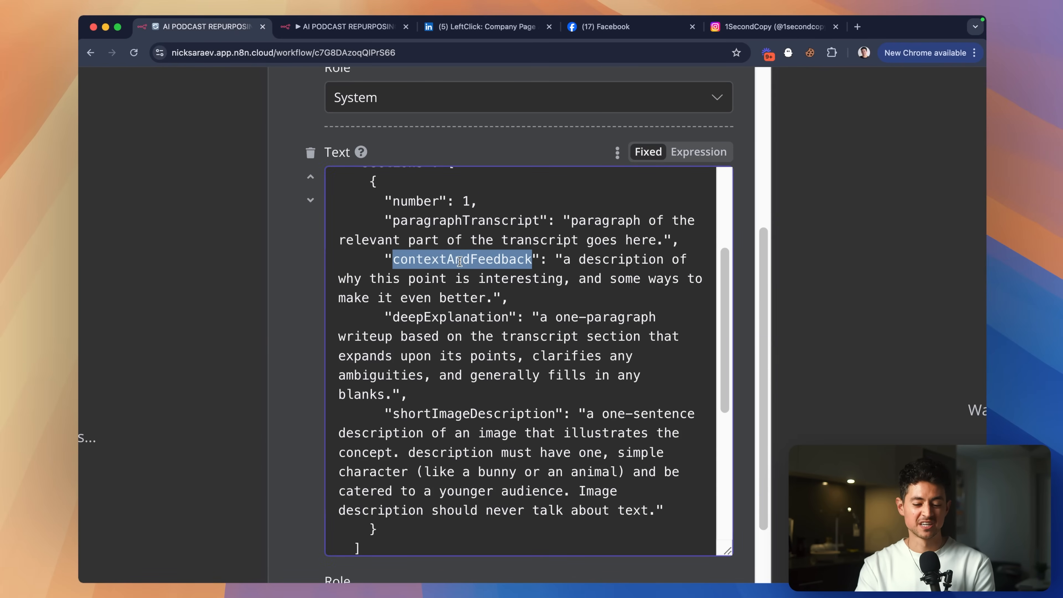
scroll(461, 294, left, 5)
double_click(749, 342)
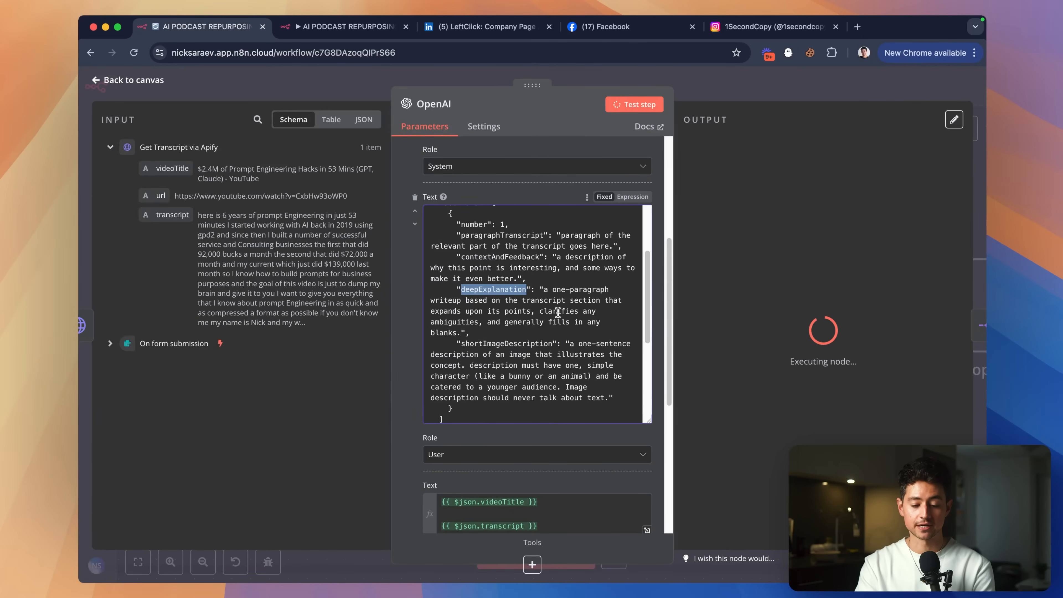
scroll(558, 313, down, 2)
drag(567, 317, 605, 372)
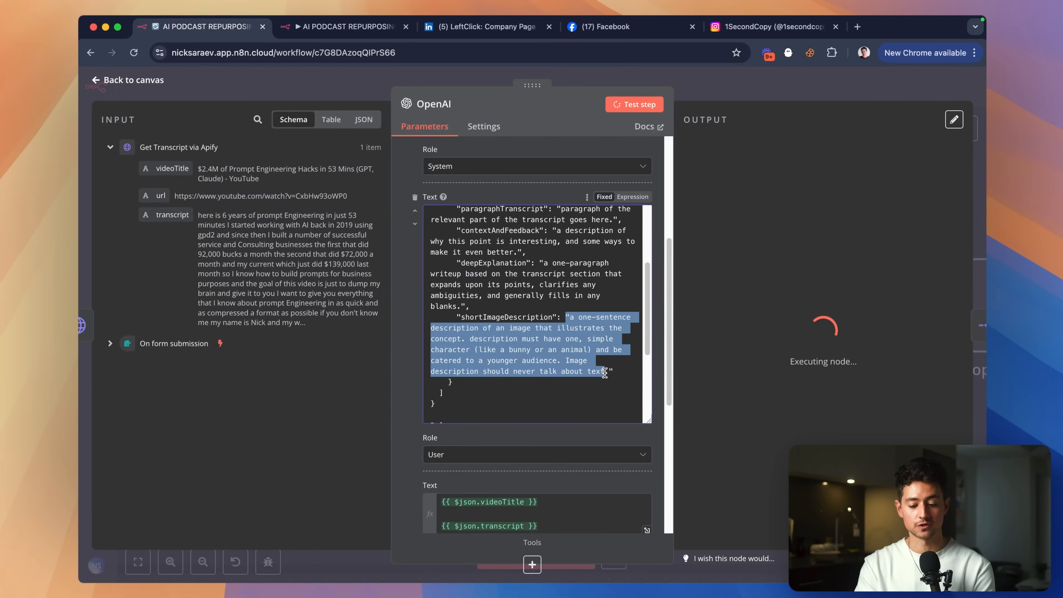
scroll(607, 372, down, 3)
scroll(606, 373, down, 4)
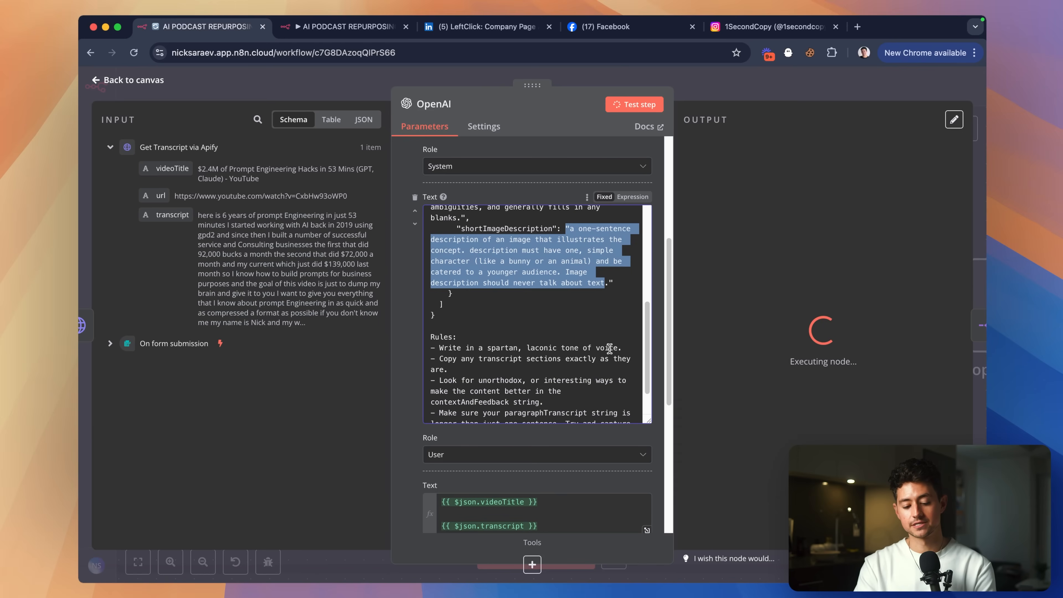
scroll(580, 238, up, 6)
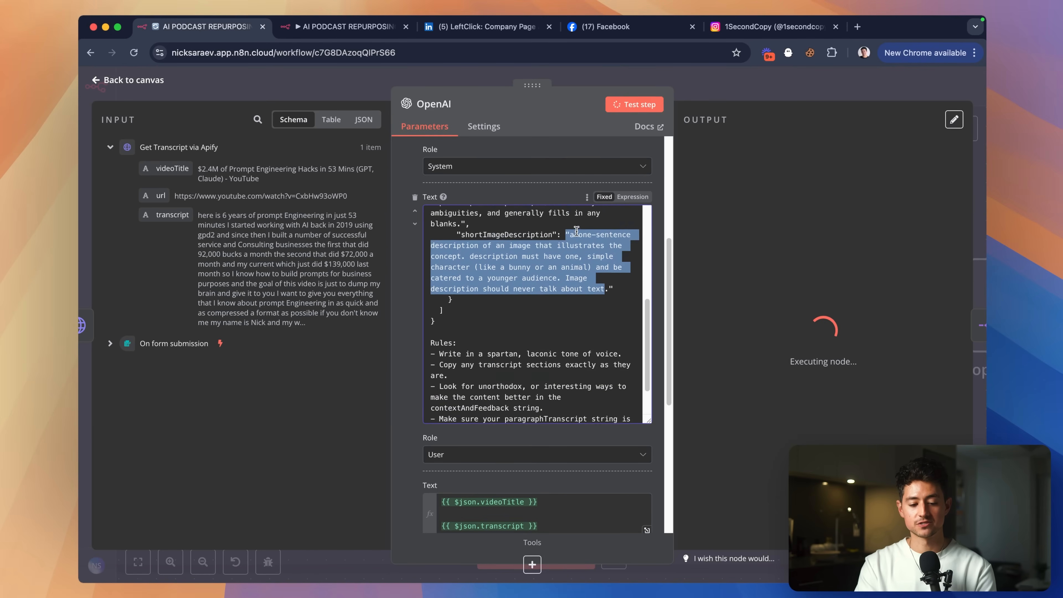
click(734, 94)
Follow the Instagram and LinkedIn generation branches across the canvas as they run, then switch to the content calendar.
scroll(671, 191, right, 1)
scroll(674, 206, right, 2)
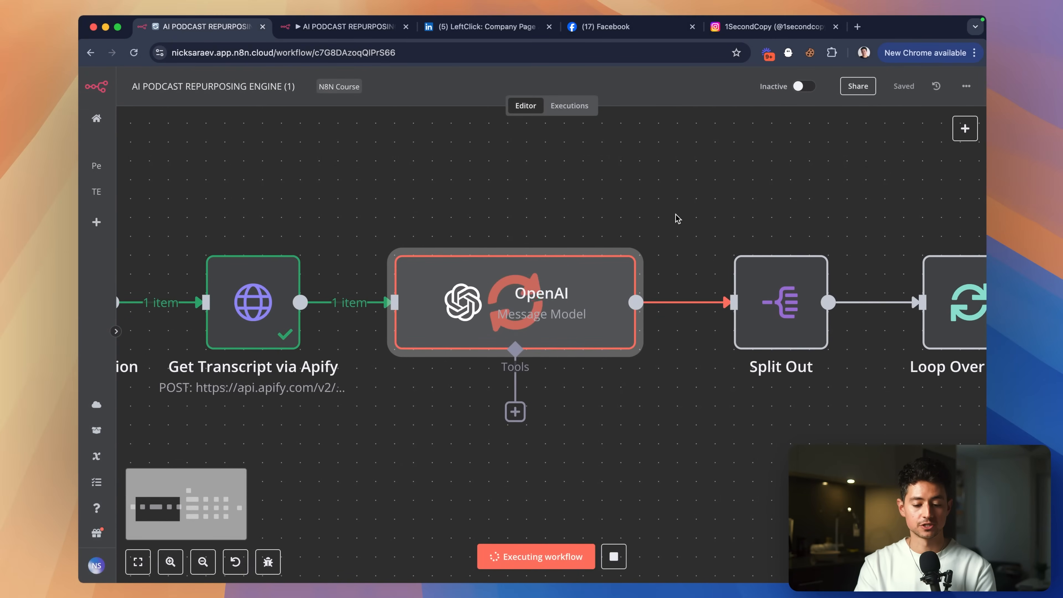
scroll(676, 218, down, 3)
scroll(678, 219, right, 2)
scroll(678, 218, right, 1)
scroll(677, 218, up, 1)
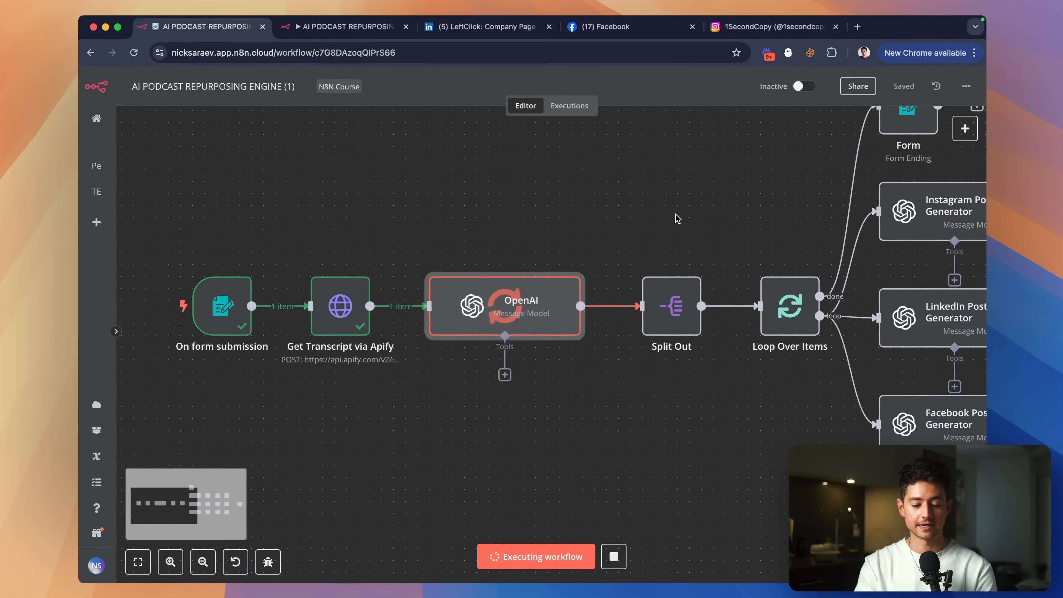
scroll(596, 195, right, 1)
scroll(596, 195, up, 1)
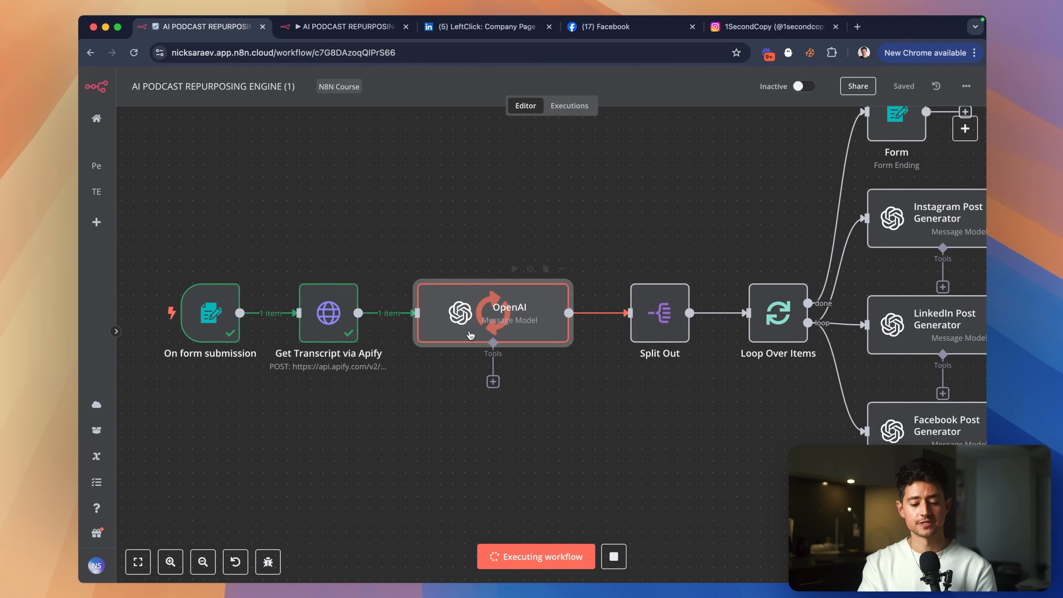
scroll(541, 195, right, 10)
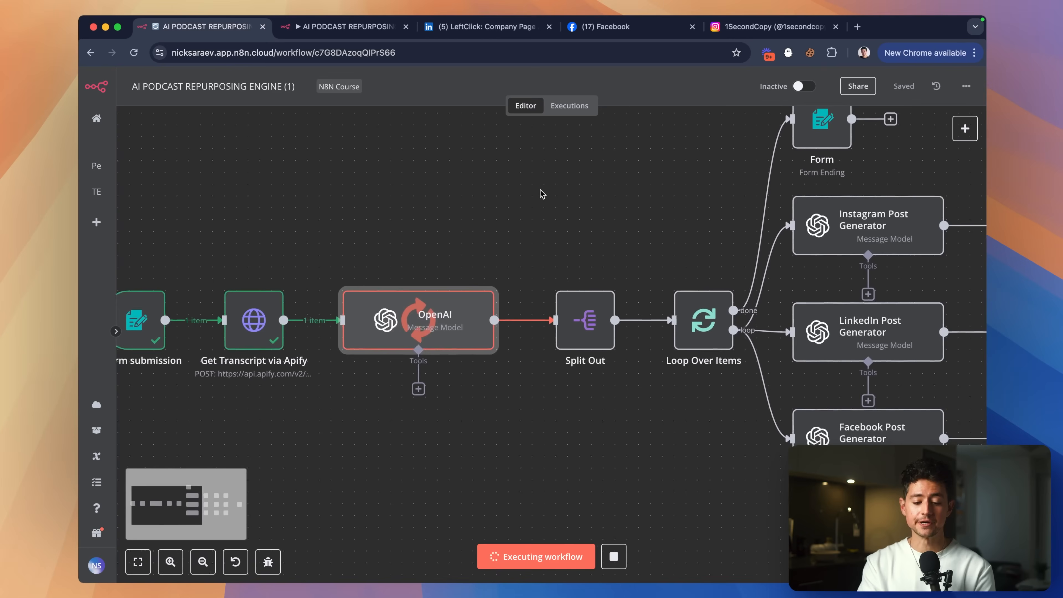
scroll(538, 197, down, 2)
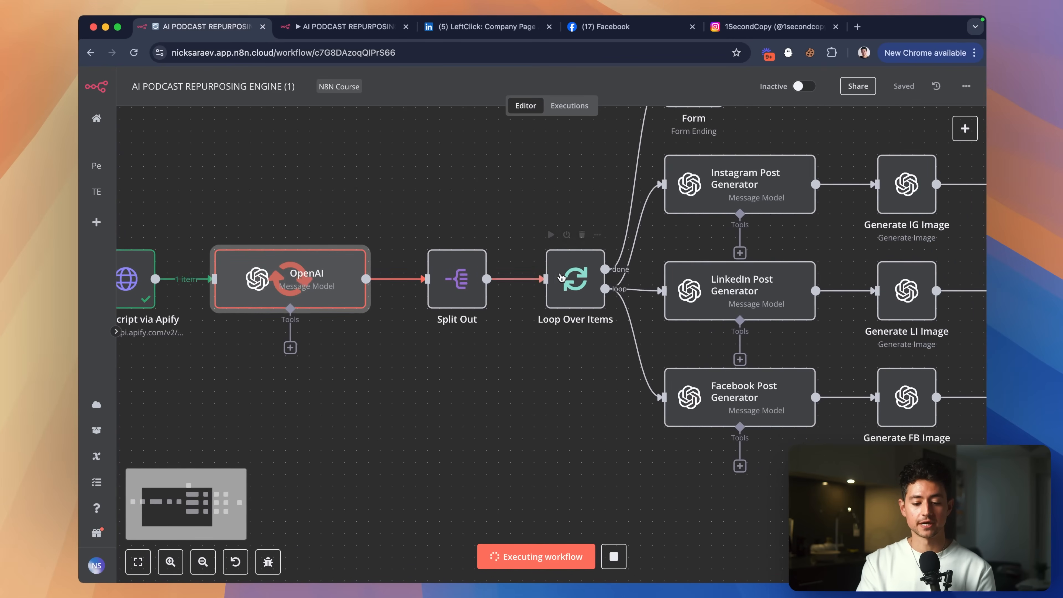
scroll(767, 509, right, 15)
scroll(766, 509, up, 2)
scroll(767, 509, right, 3)
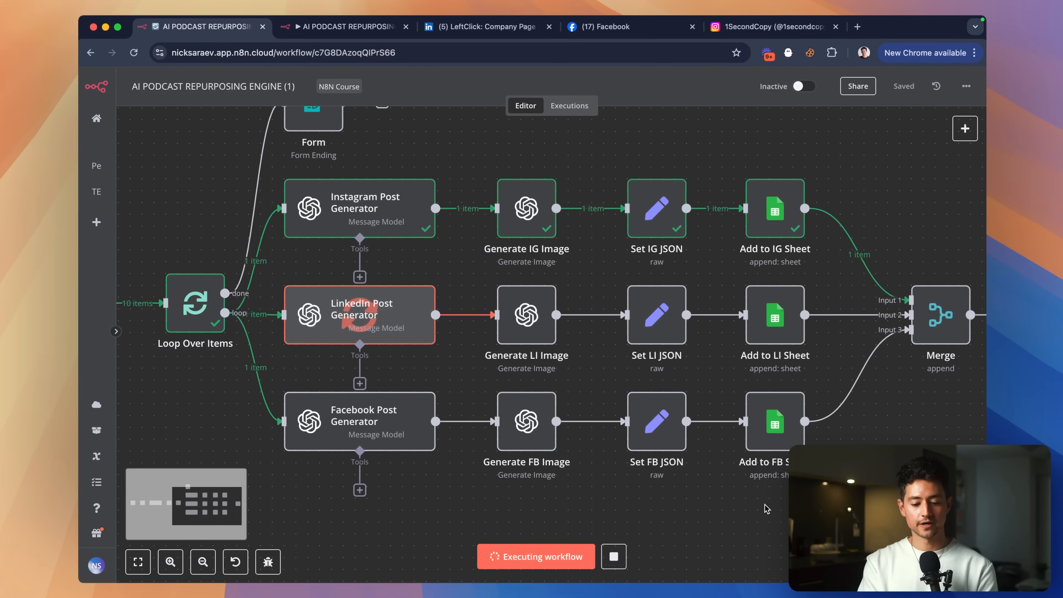
scroll(551, 306, right, 1)
scroll(551, 306, up, 1)
scroll(552, 315, right, 1)
scroll(552, 315, down, 1)
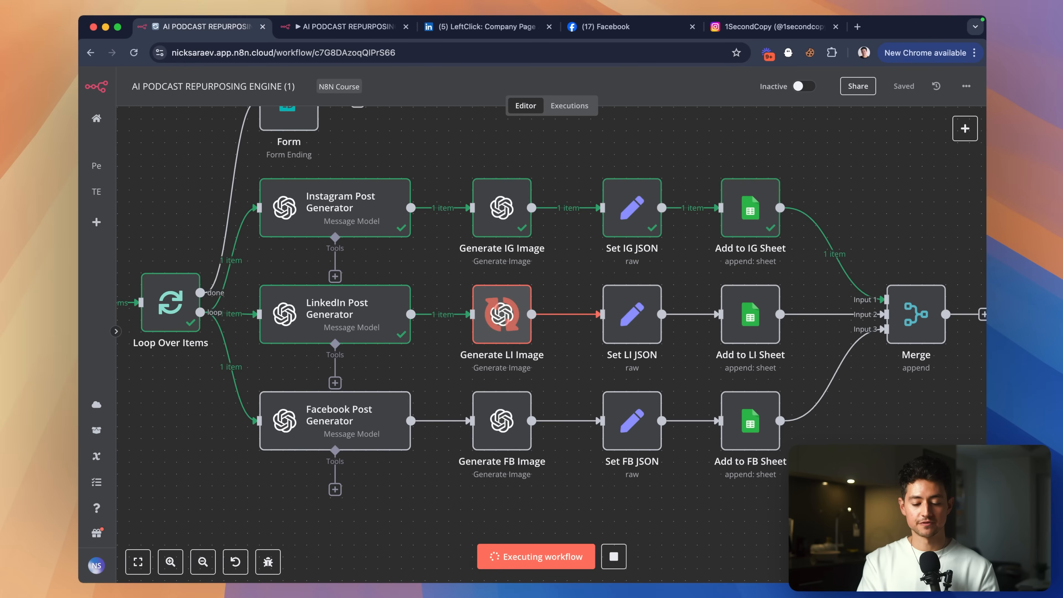
key(super+grave)
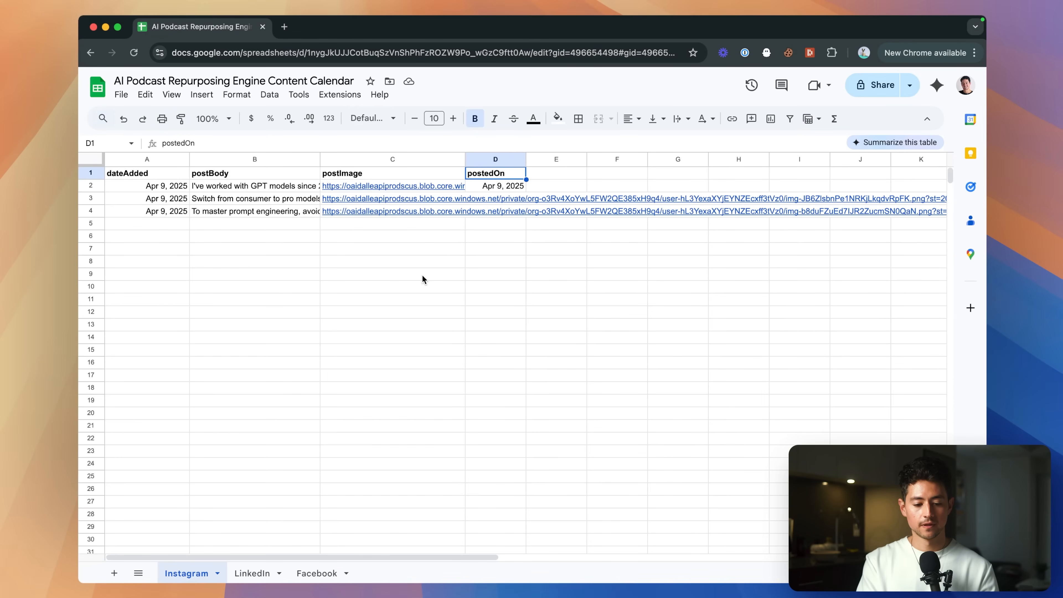
Select the new Instagram rows B3:C4, check the LinkedIn and Facebook sheets, then return to the n8n posting workflow.
drag(255, 199, 461, 211)
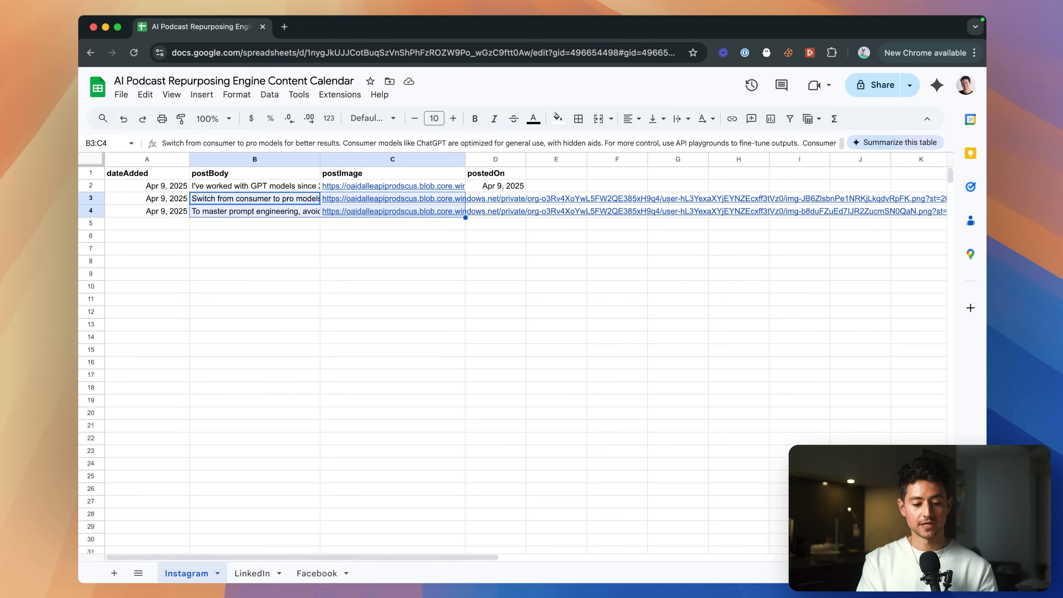
click(254, 573)
click(314, 573)
click(256, 573)
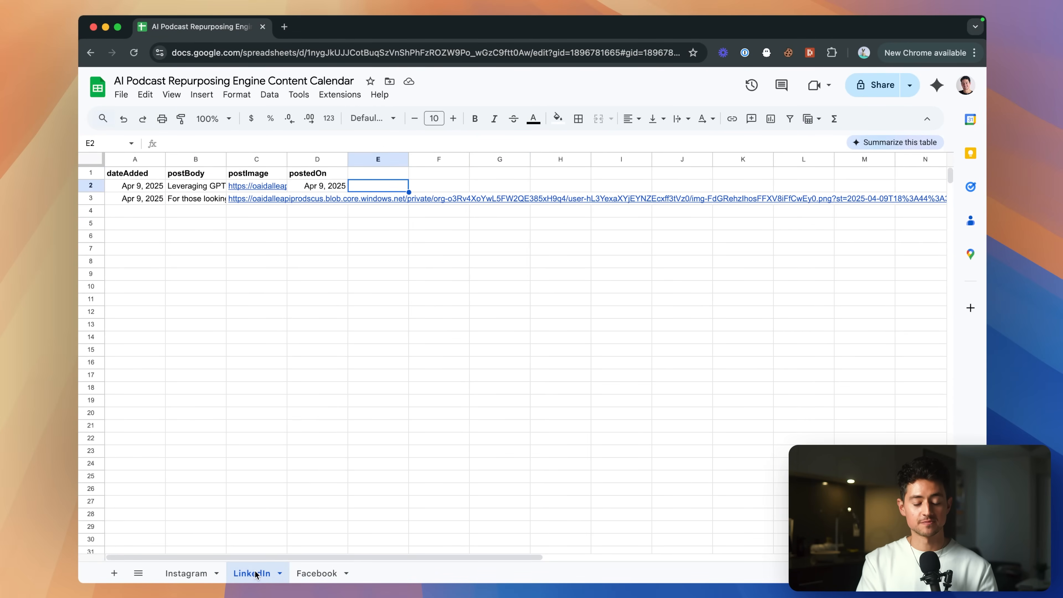
click(190, 573)
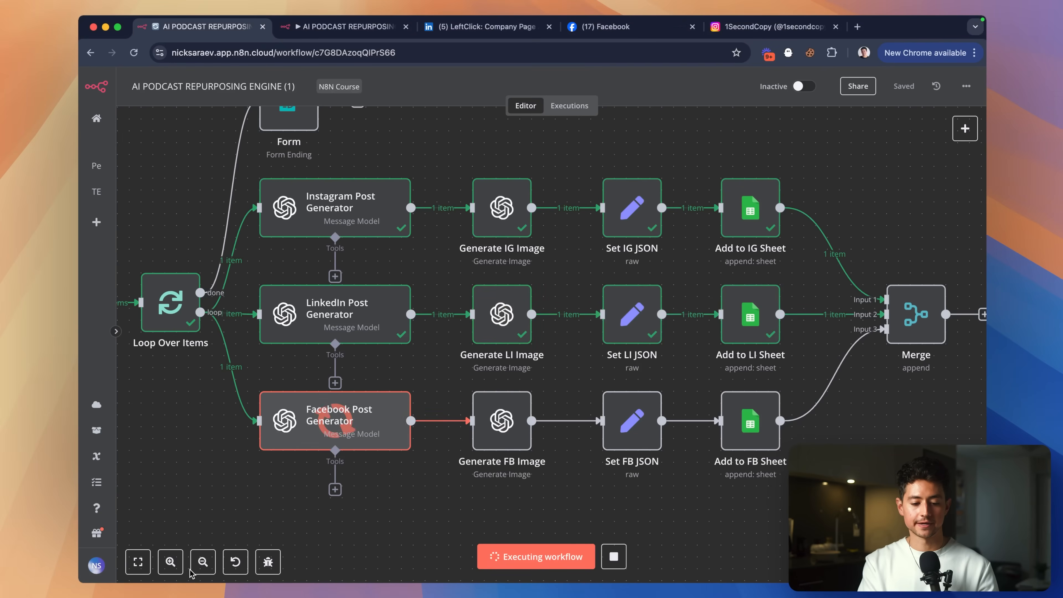
key(ctrl+Tab)
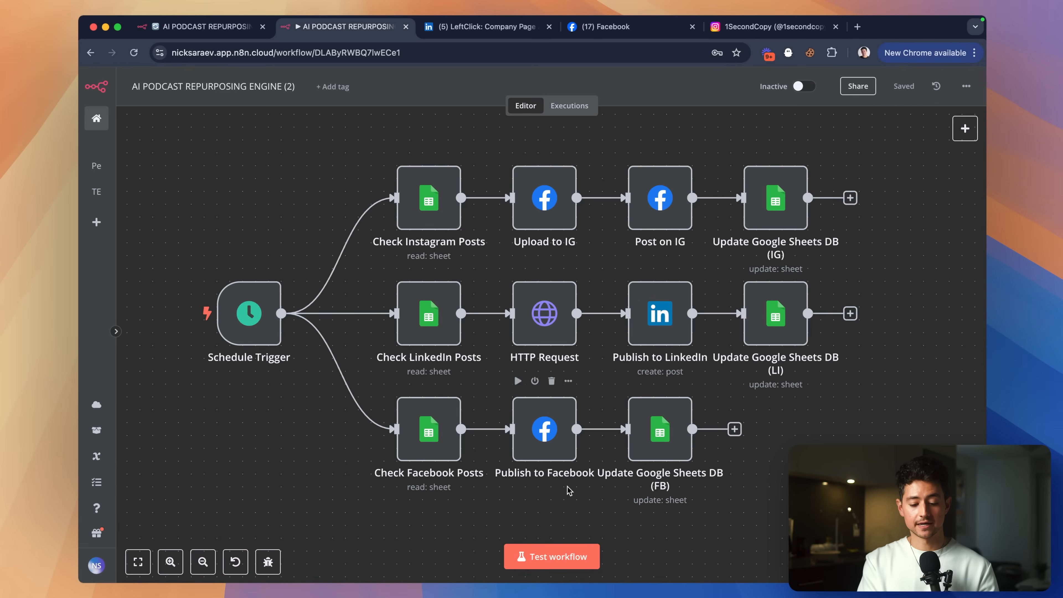
Run the posting workflow as a test and watch its nodes execute.
click(552, 556)
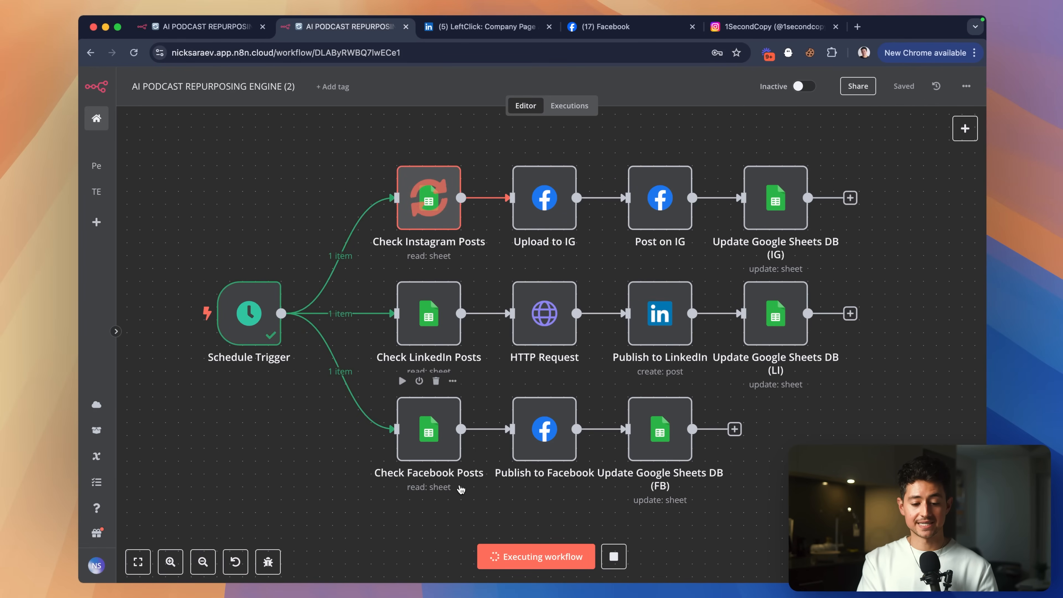
scroll(462, 489, right, 3)
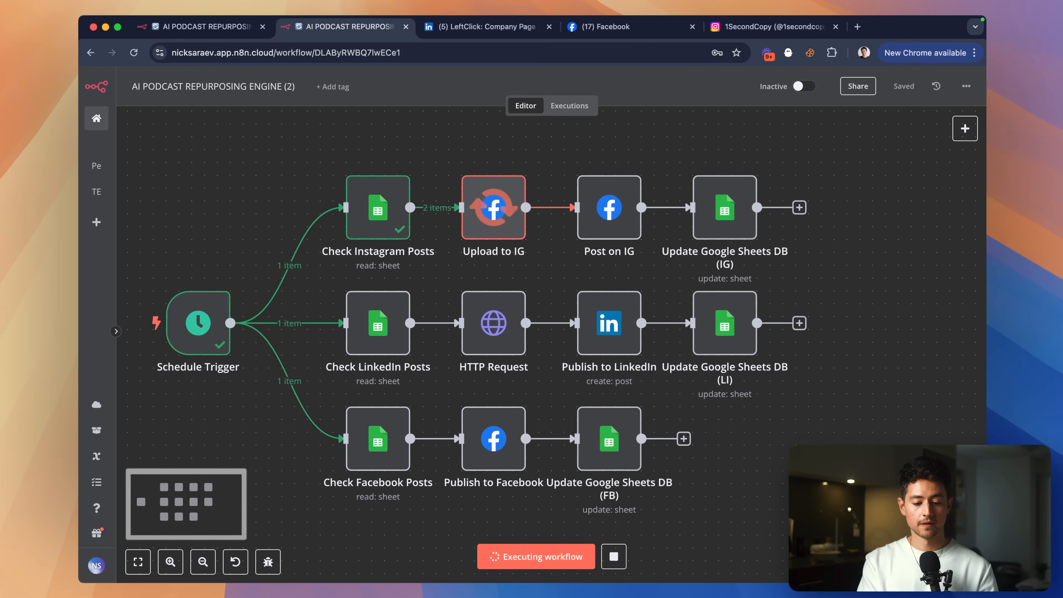
mouse_move(503, 273)
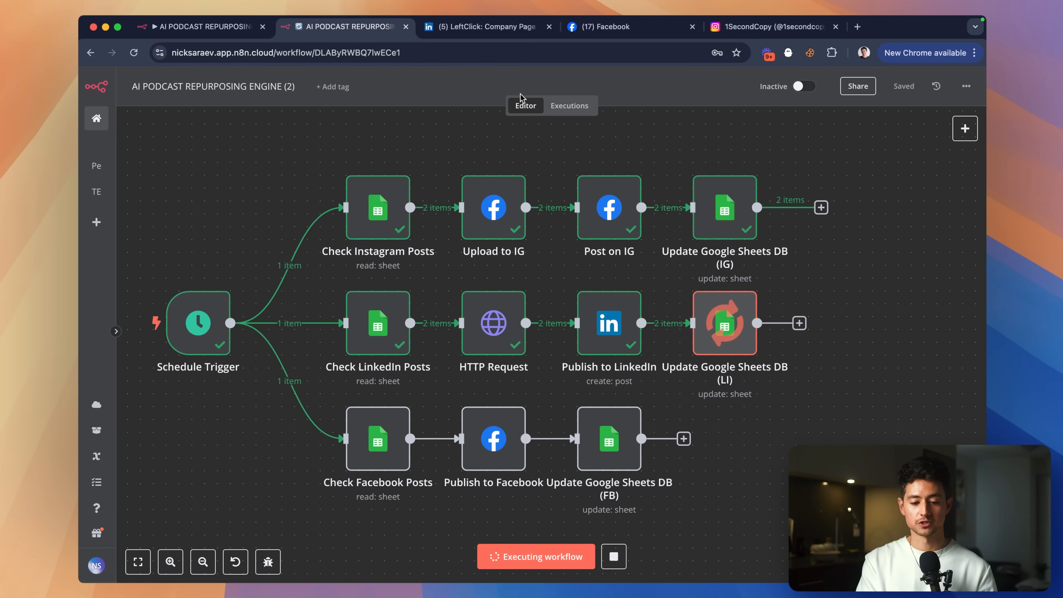
Open the LinkedIn company page and reload it to show the new posts.
click(482, 26)
key(super+r)
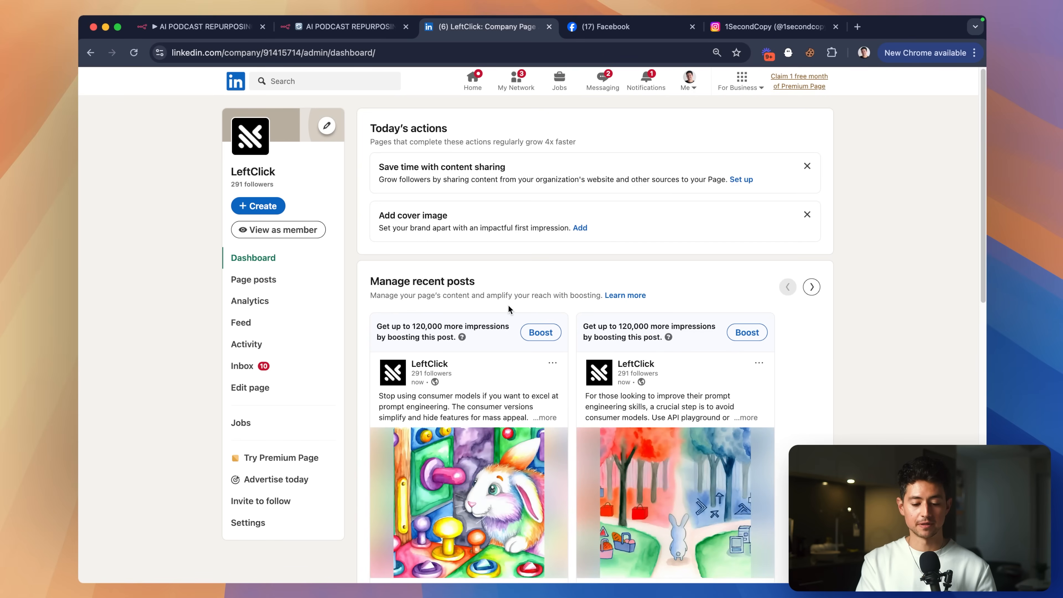
Scroll through the new LinkedIn posts, then view the Facebook page's latest post.
scroll(487, 289, down, 3)
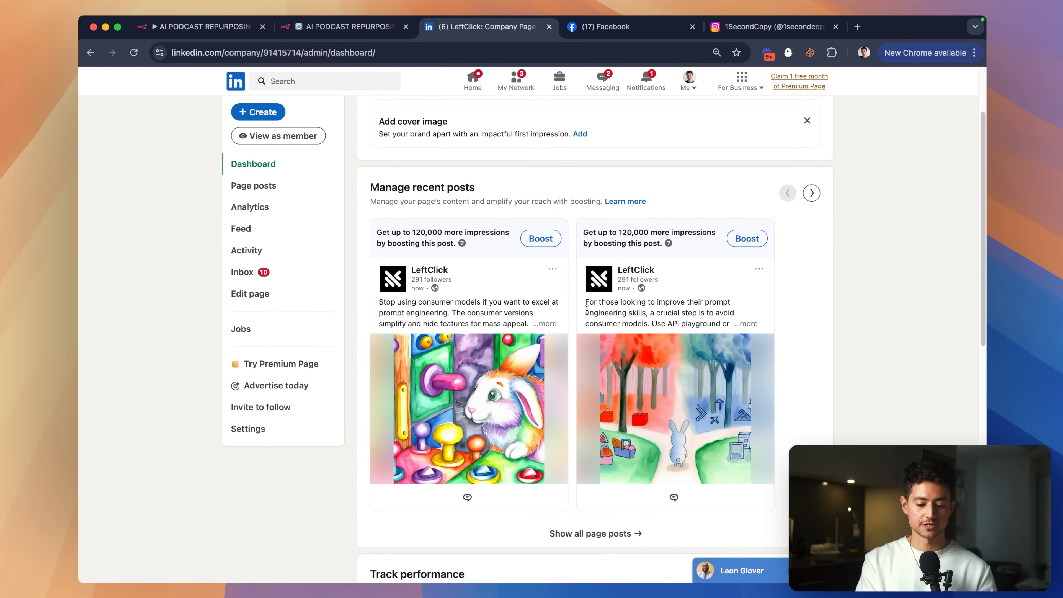
scroll(542, 405, up, 5)
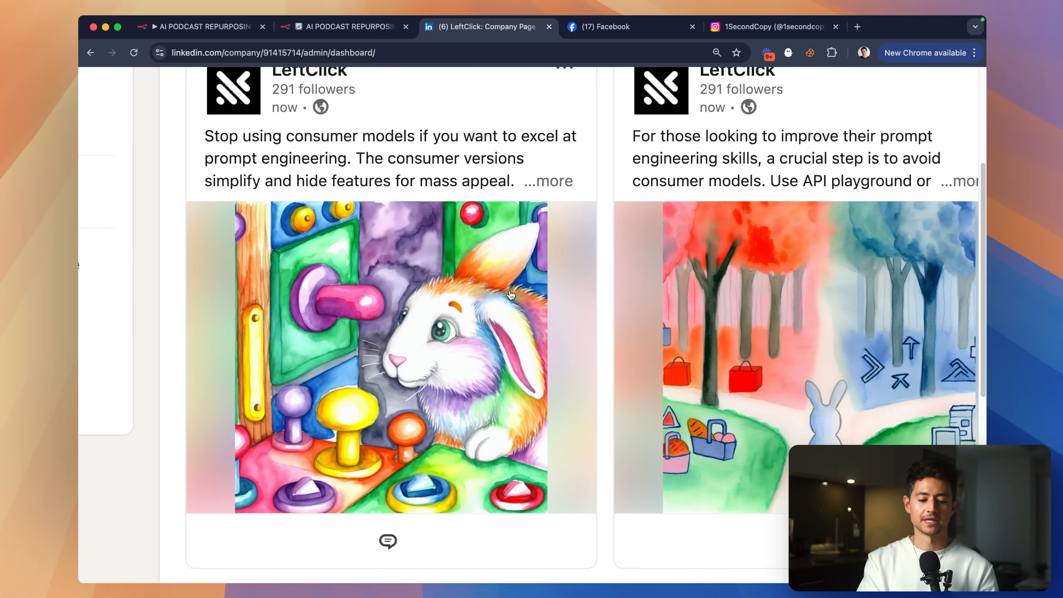
scroll(511, 296, down, 5)
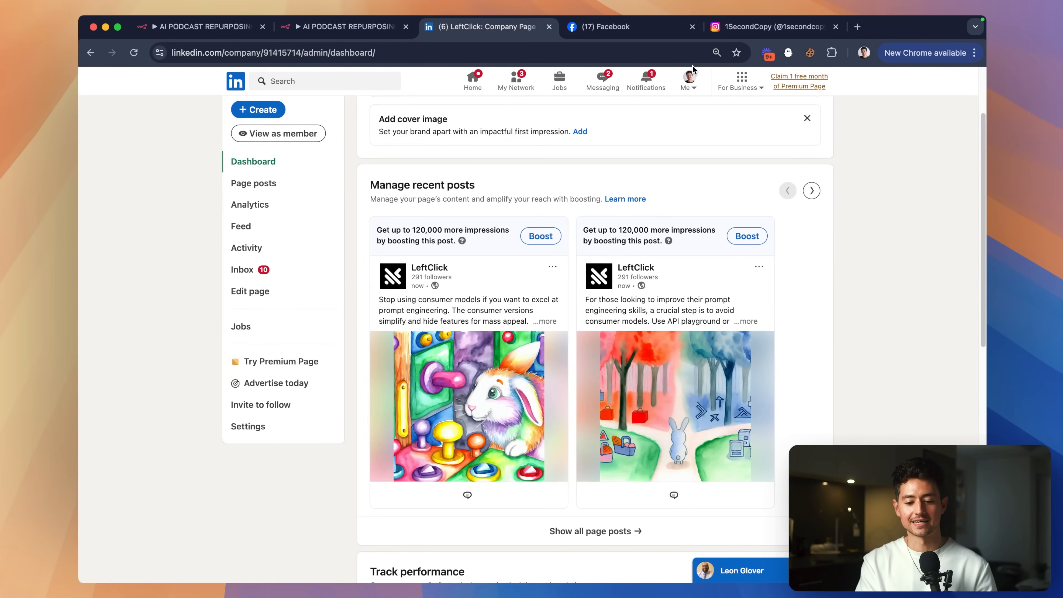
click(653, 26)
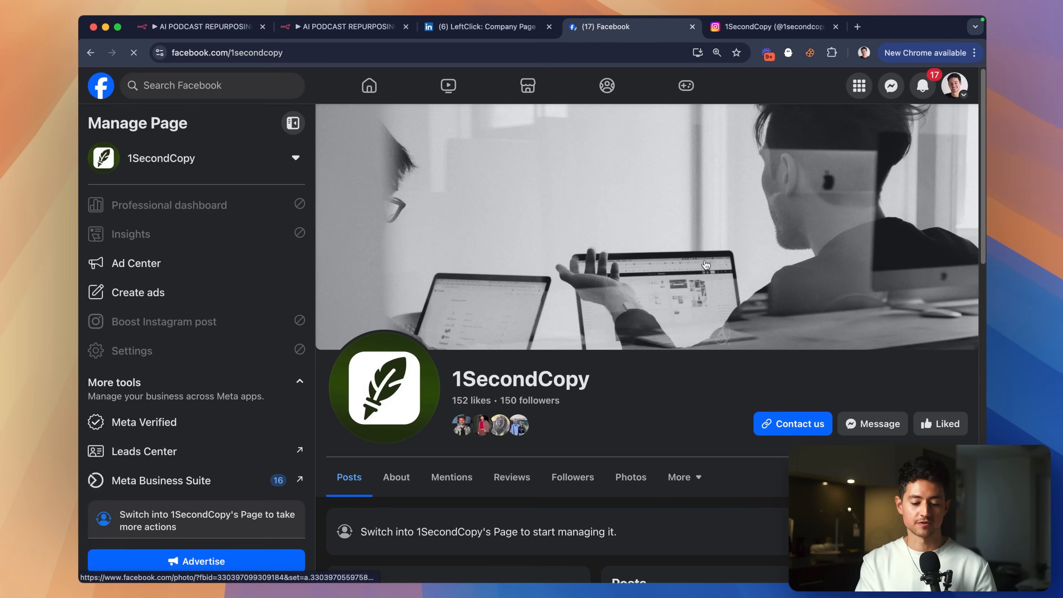
scroll(705, 265, down, 5)
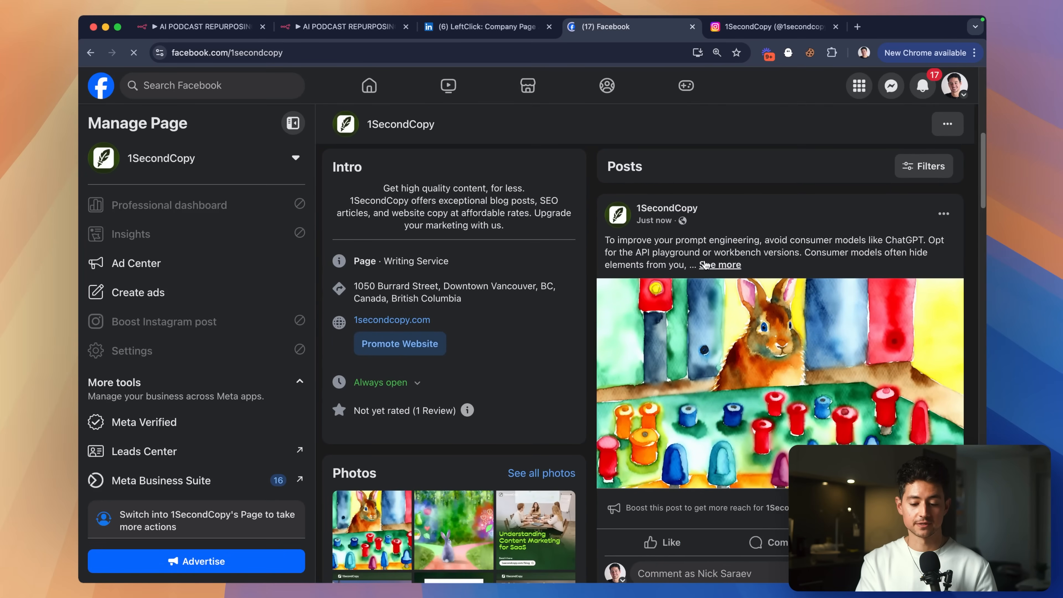
Open the Instagram profile and reload it to show the new posts.
click(750, 32)
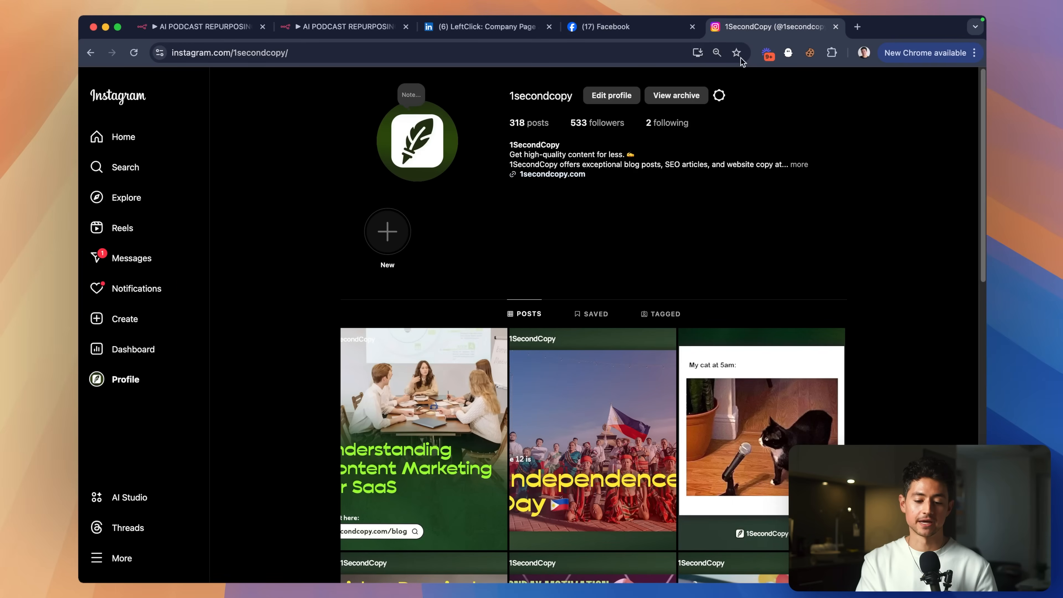
click(631, 46)
key(Return)
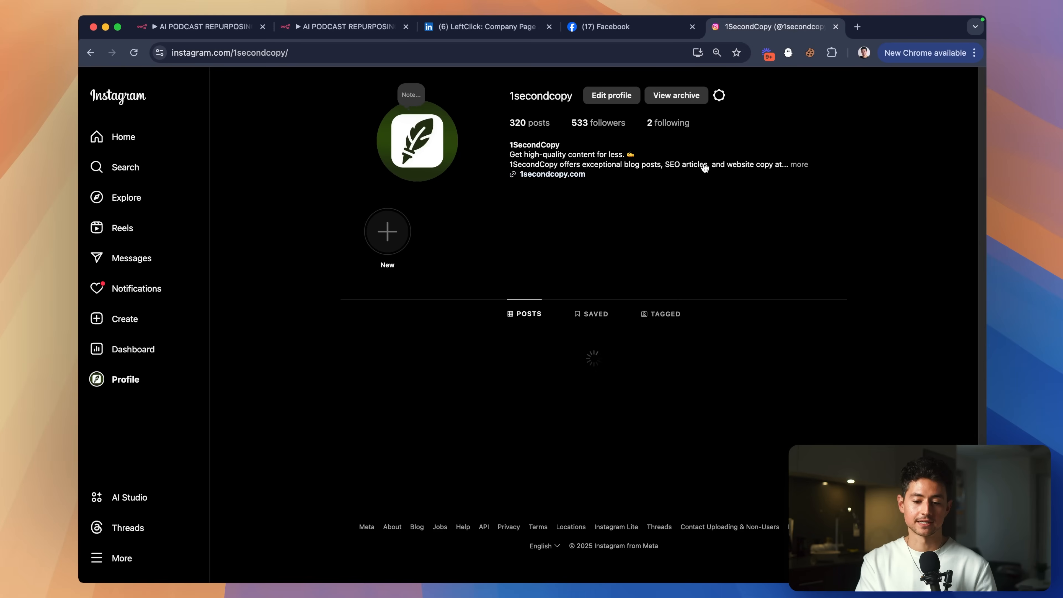
Cycle back through the Facebook and LinkedIn tabs to the n8n test form window.
key(ctrl+shift+Tab)
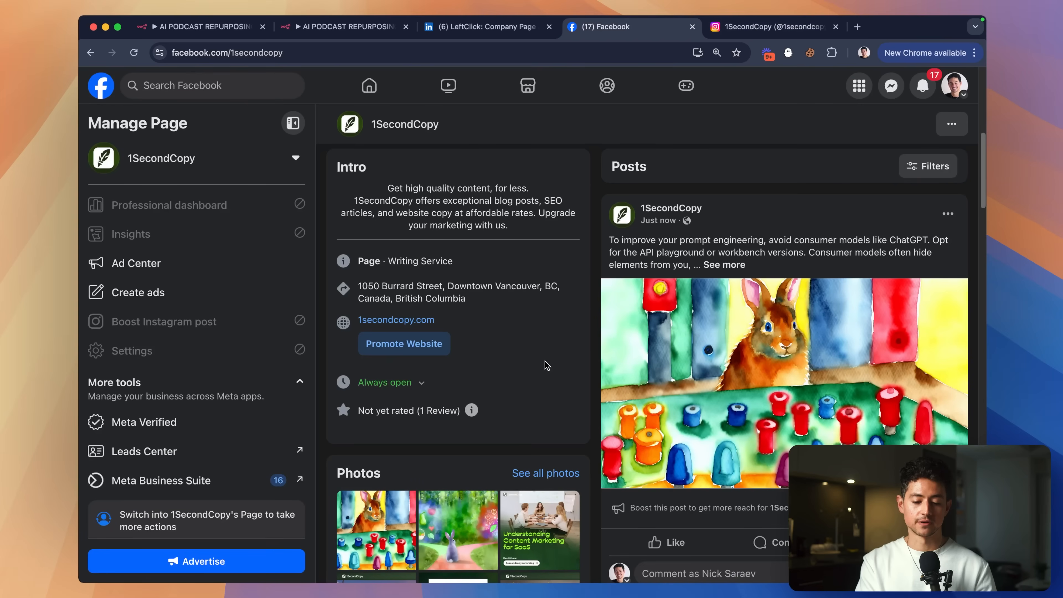
key(ctrl+shift+Tab)
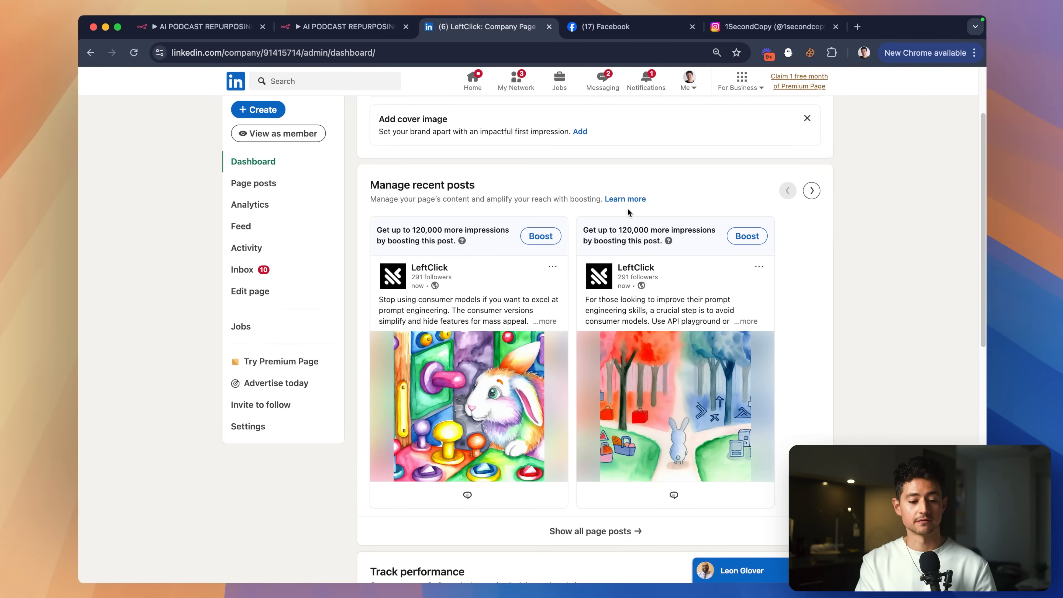
key(ctrl+shift+Tab)
key(super+grave)
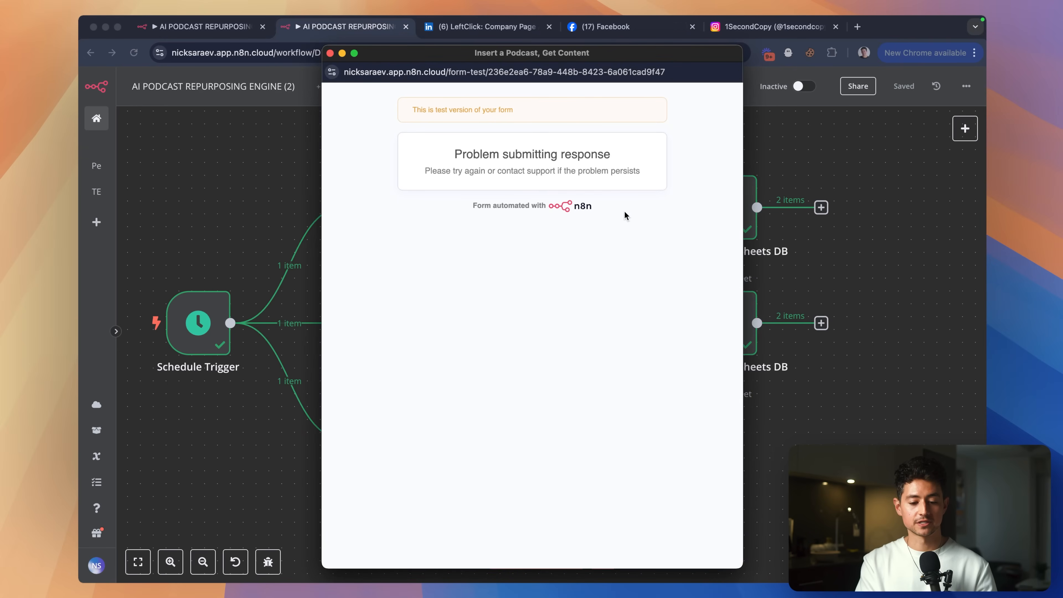
Bring the content calendar spreadsheet back to the front.
key(super+grave)
scroll(543, 240, left, 3)
key(super+grave)
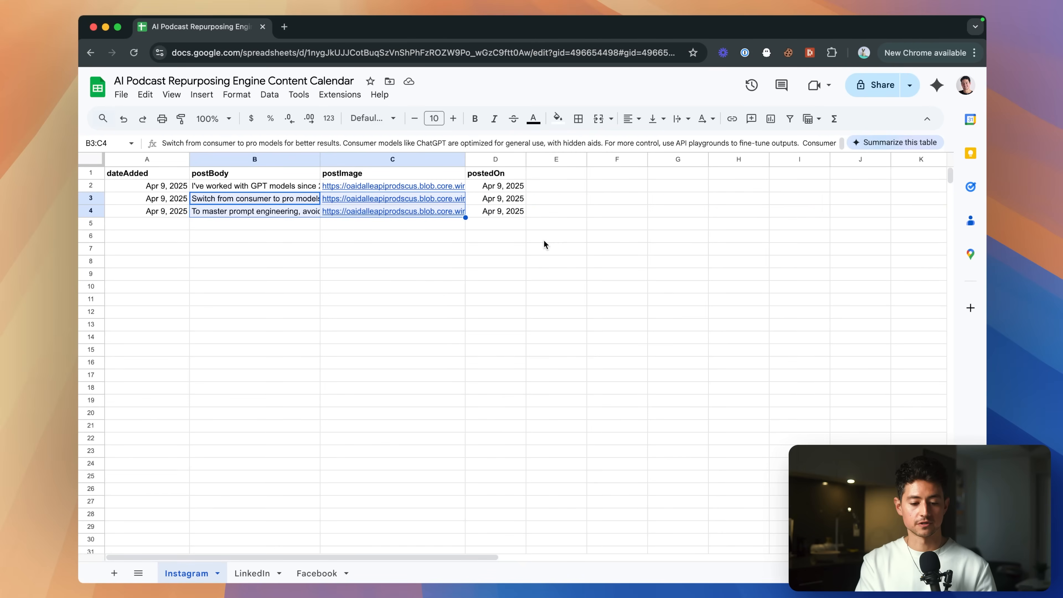
Point out the postedOn header and the three posted dates in D1–D4 of the Instagram sheet.
click(483, 213)
scroll(490, 197, up, 5)
click(491, 165)
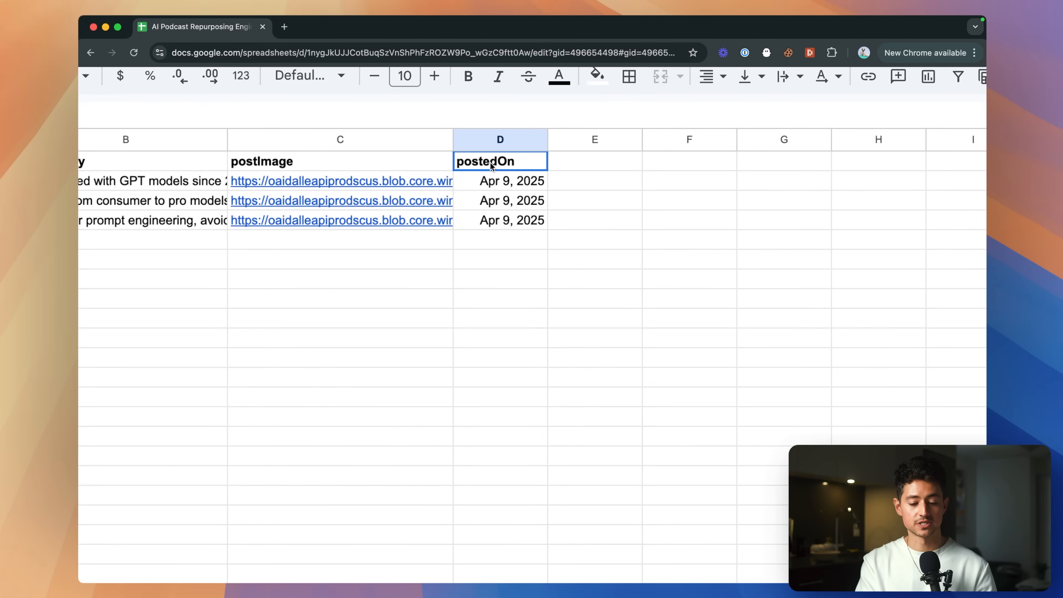
click(499, 182)
click(500, 198)
click(504, 217)
scroll(519, 238, down, 5)
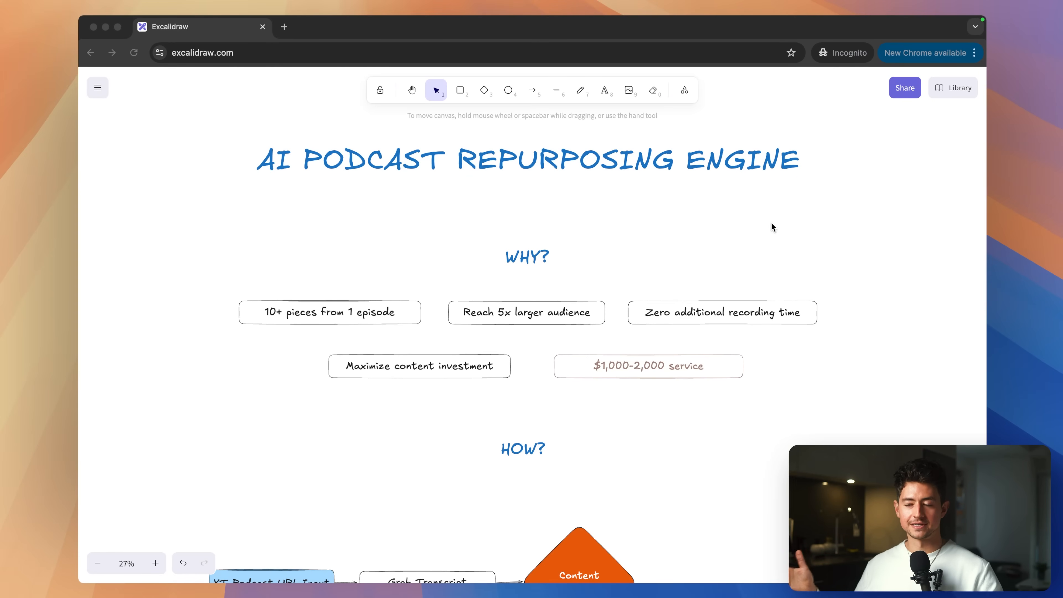
Underline the five WHY boxes, from '10+ pieces' to '$1,000-2,000 service', then clear them and scroll to HOW.
click(772, 223)
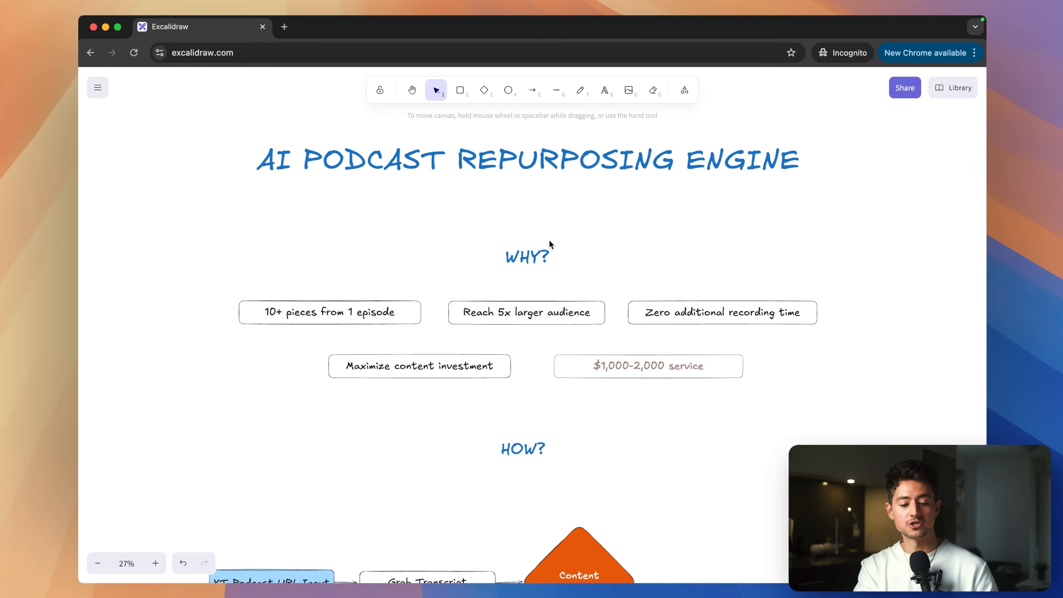
scroll(550, 244, up, 3)
scroll(549, 240, up, 1)
scroll(549, 240, right, 1)
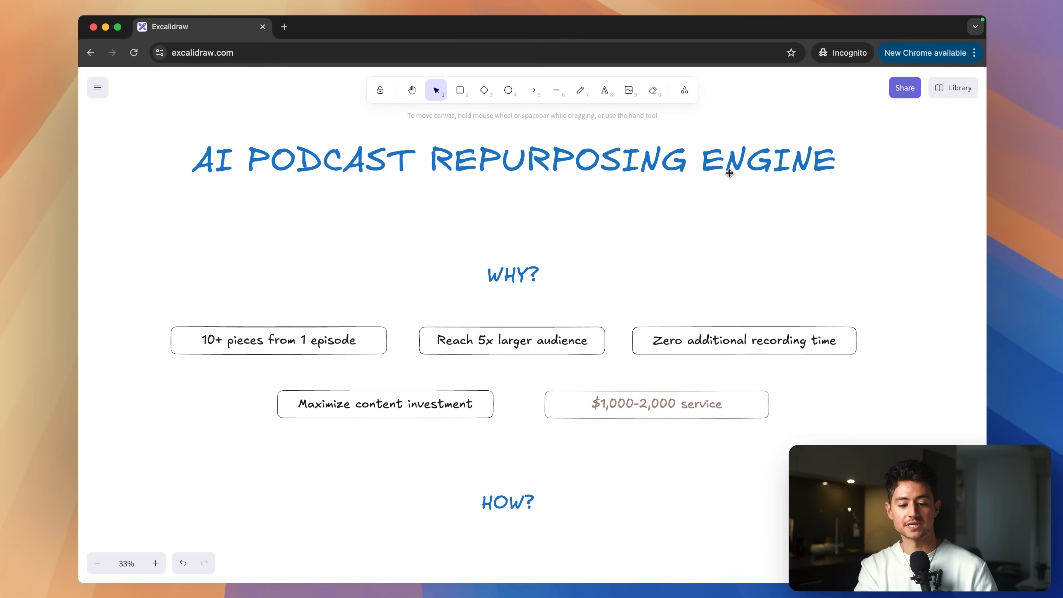
key(ctrl+a)
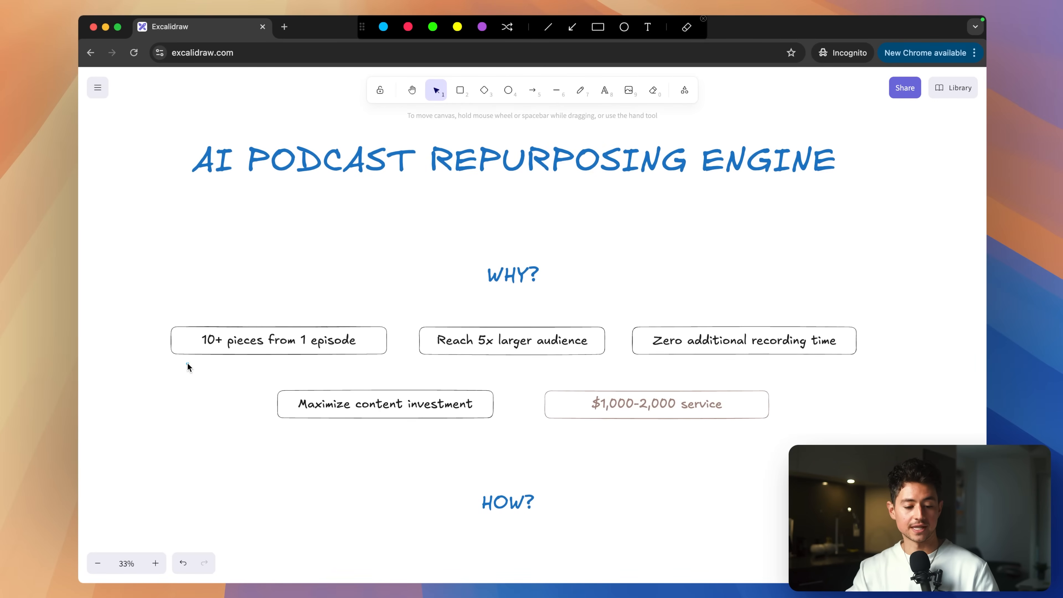
drag(187, 363, 374, 363)
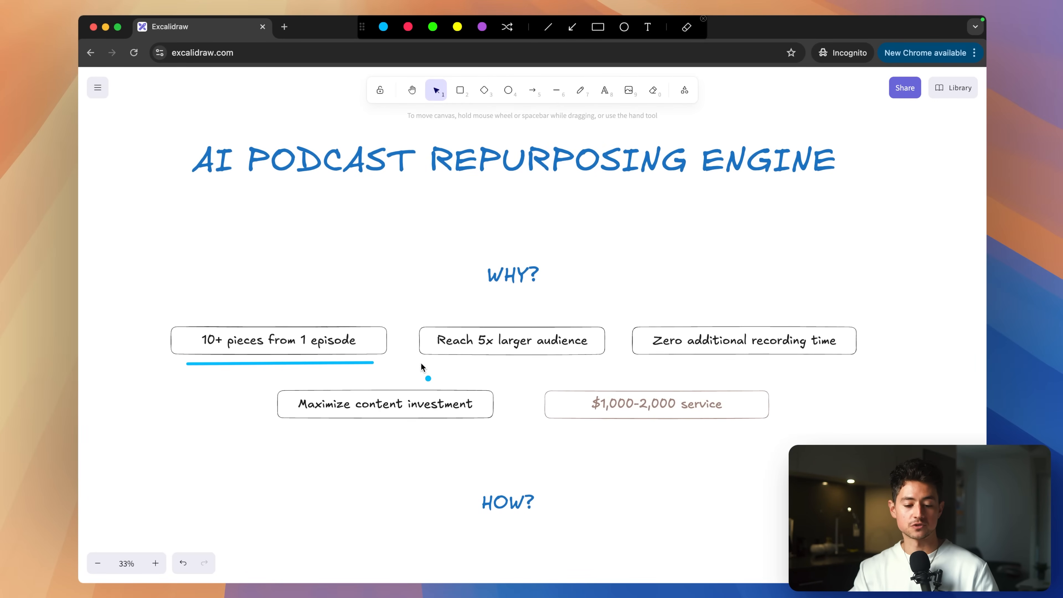
mouse_move(424, 363)
mouse_down()
mouse_move(563, 387)
mouse_move(600, 362)
mouse_up()
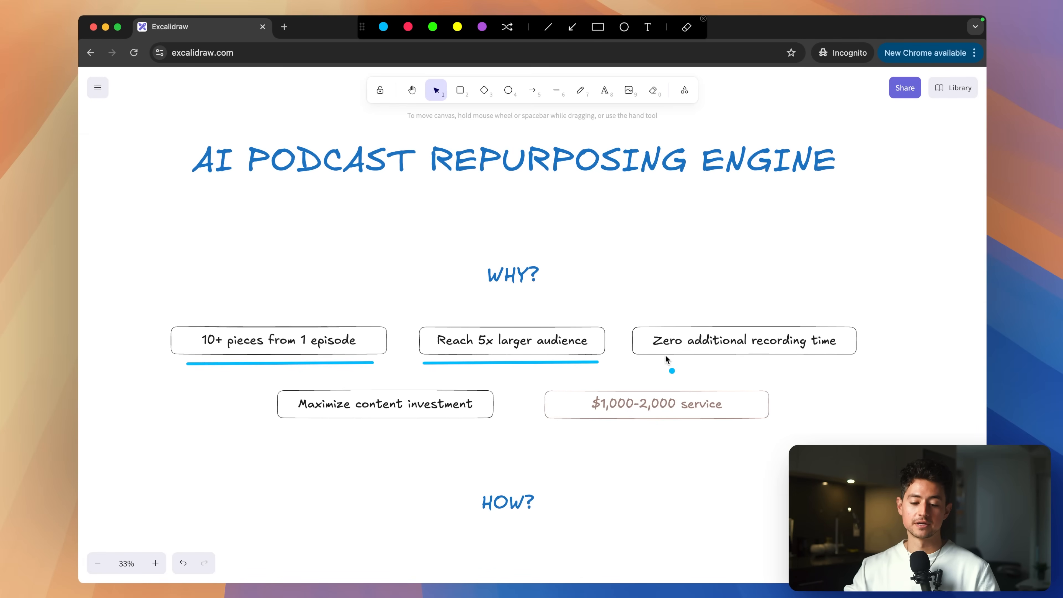
drag(635, 362, 851, 359)
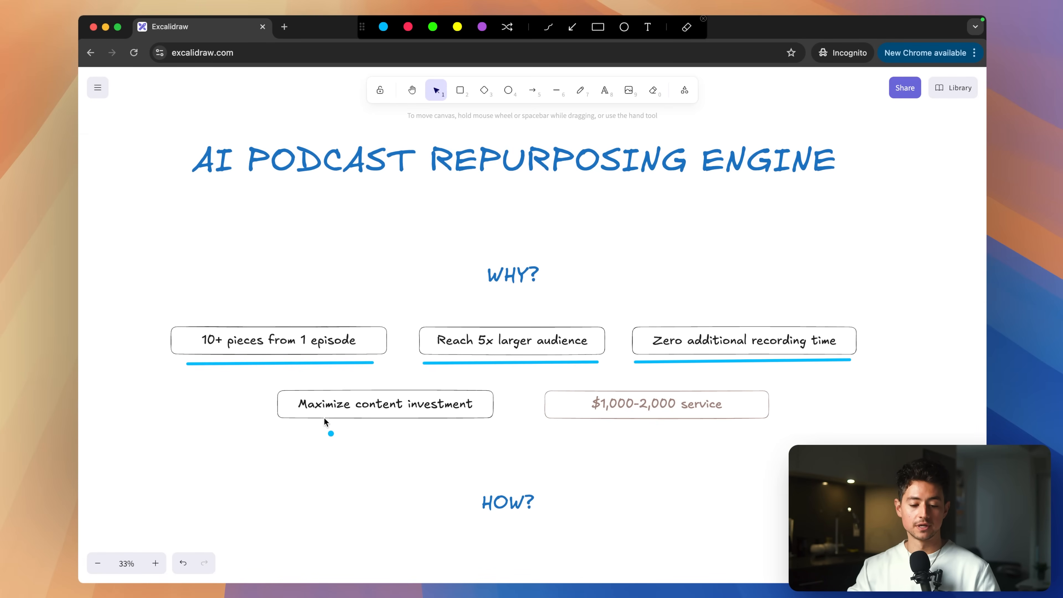
drag(292, 427, 480, 428)
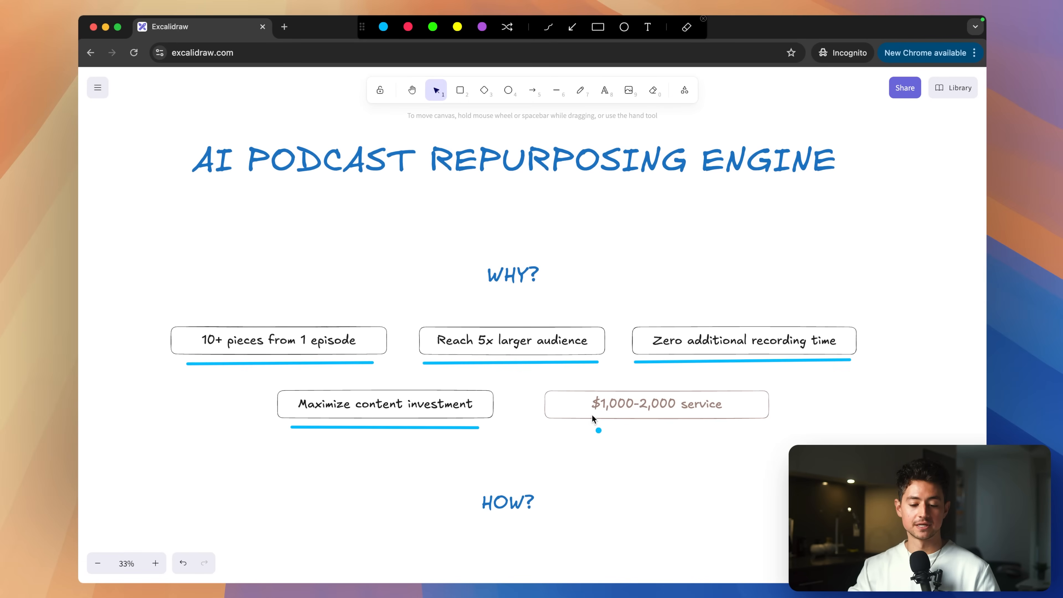
drag(572, 425, 737, 427)
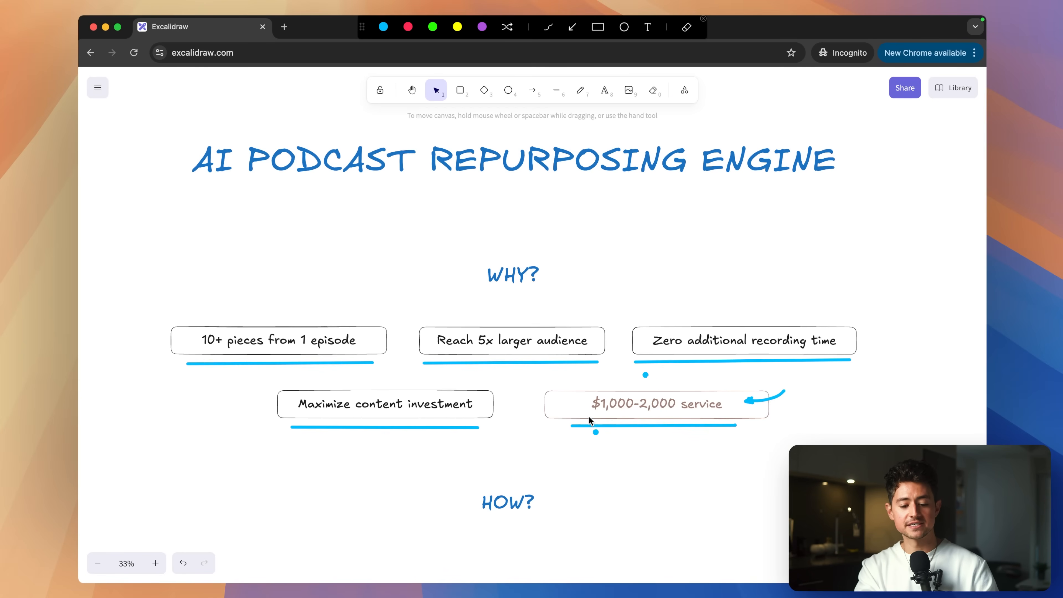
key(Escape)
scroll(577, 431, down, 8)
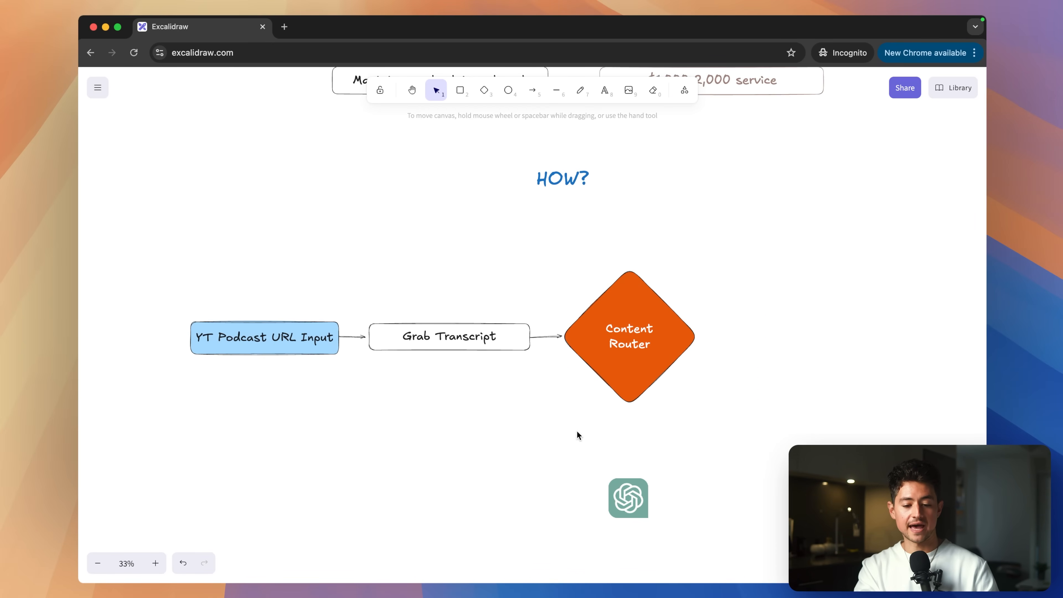
Nudge the ChatGPT icon slightly left and the Content Router diamond slightly down.
drag(629, 509, 624, 508)
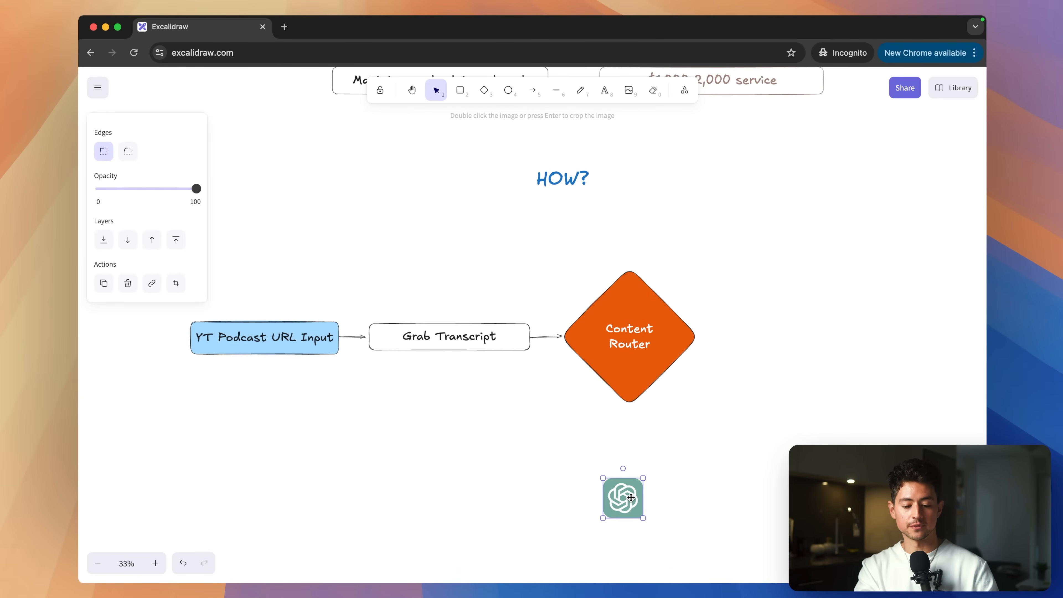
click(546, 455)
scroll(546, 457, left, 1)
scroll(545, 456, down, 1)
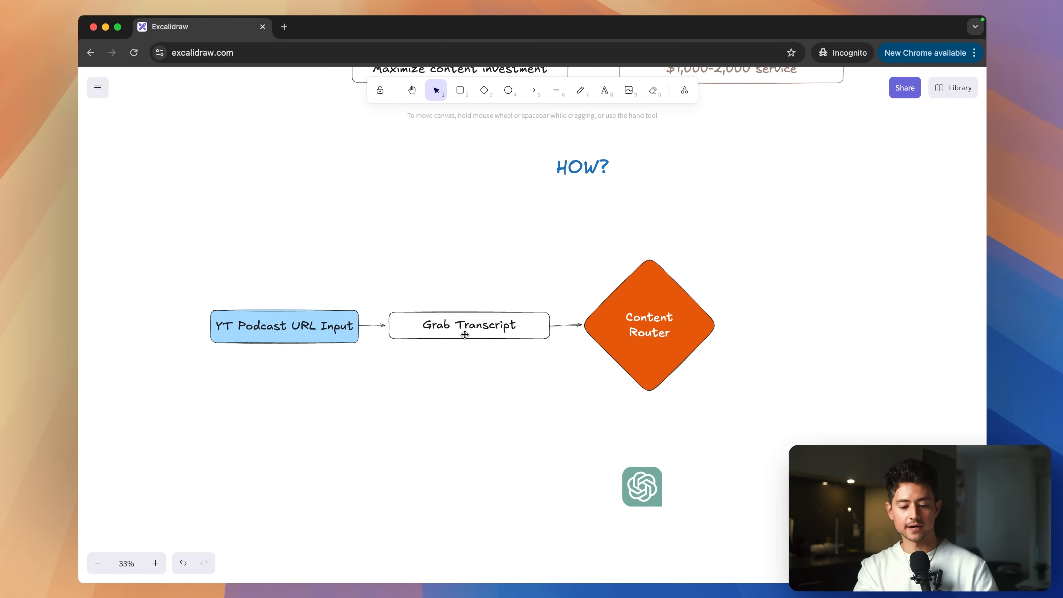
drag(633, 341, 634, 346)
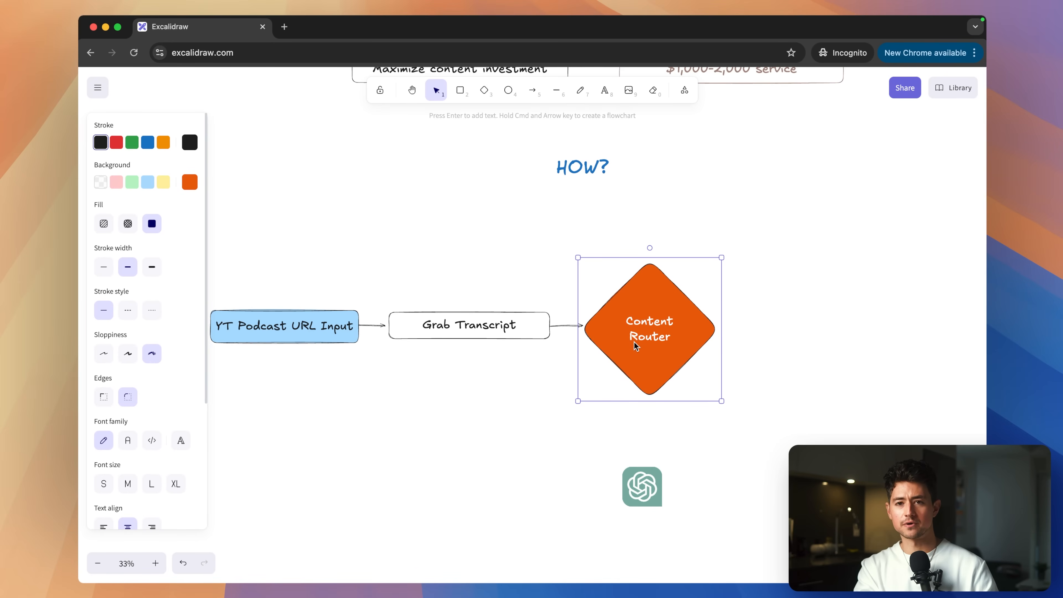
click(497, 401)
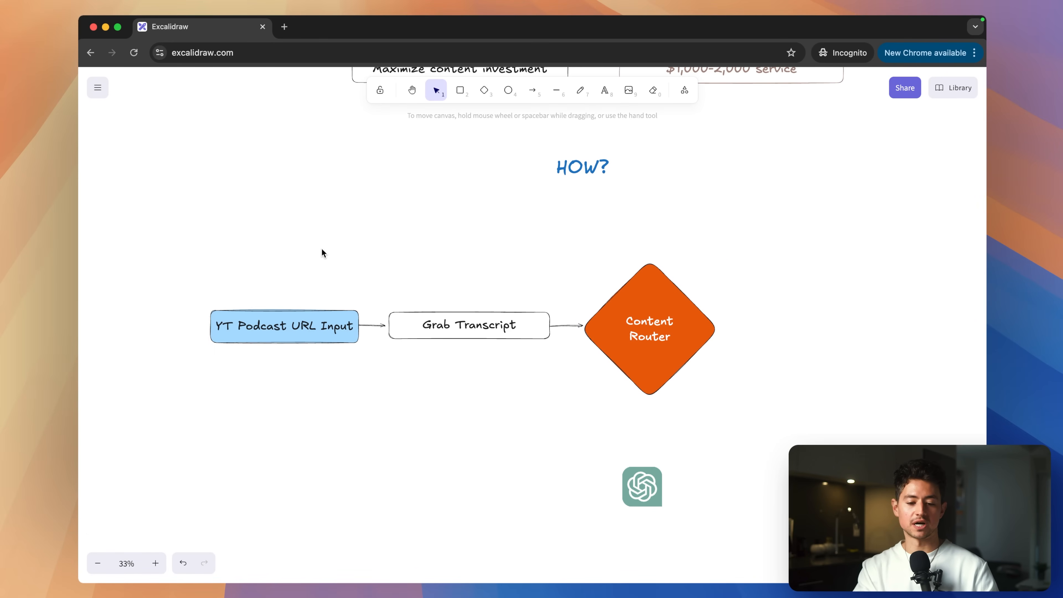
With a green pencil, brace YT Podcast URL Input and handwrite 'form' beneath it.
key(p)
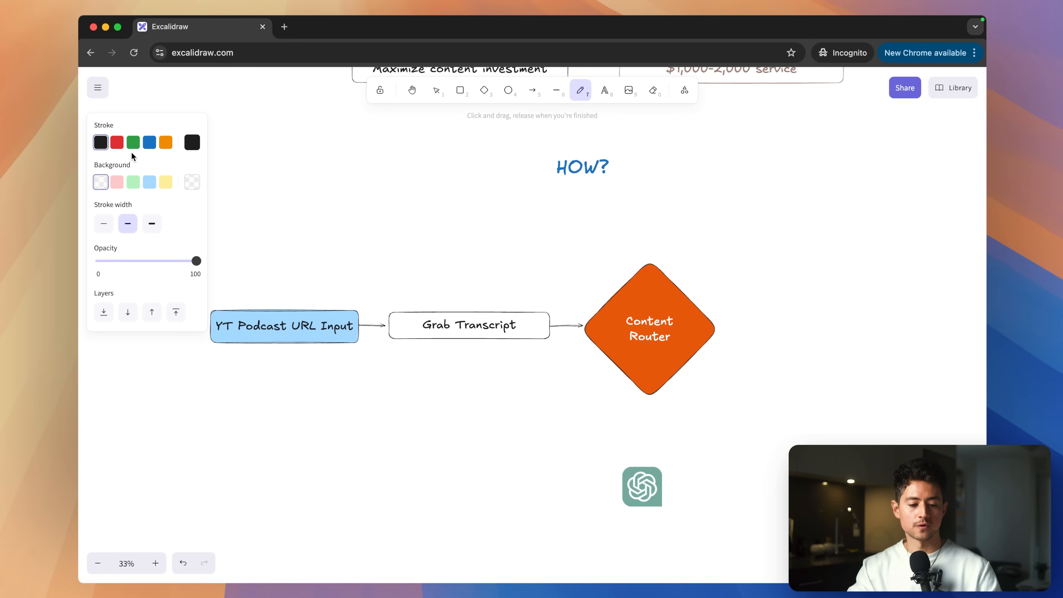
click(133, 143)
mouse_move(215, 357)
mouse_down()
mouse_move(279, 391)
mouse_move(341, 354)
mouse_up()
drag(244, 414, 236, 439)
drag(234, 426, 248, 424)
drag(254, 427, 256, 429)
drag(261, 426, 269, 428)
drag(271, 436, 292, 423)
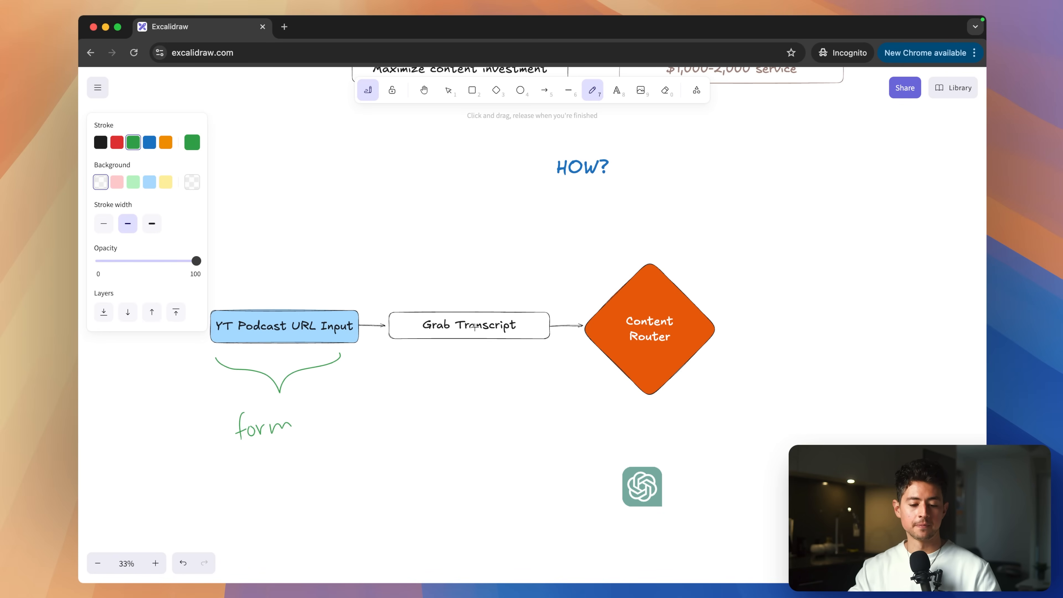
Brace Grab Transcript, handwrite 'apify' beneath it, and underline 'apify' and 'whisper'.
mouse_move(403, 355)
mouse_down()
mouse_move(454, 371)
mouse_move(496, 364)
mouse_up()
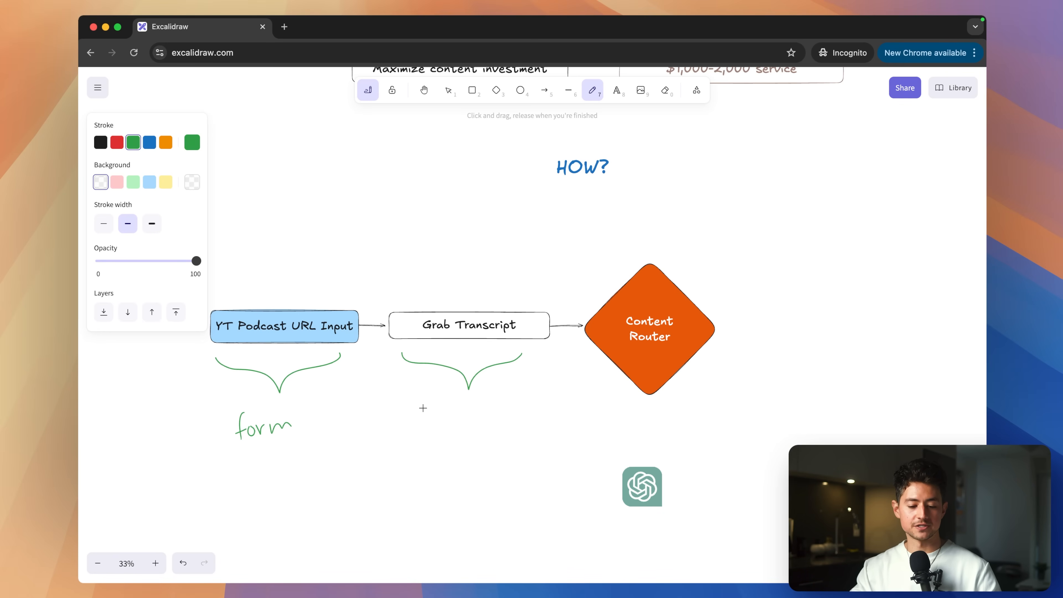
mouse_move(422, 407)
mouse_down()
mouse_move(433, 429)
mouse_move(461, 412)
mouse_up()
drag(464, 411, 477, 428)
drag(410, 431, 571, 403)
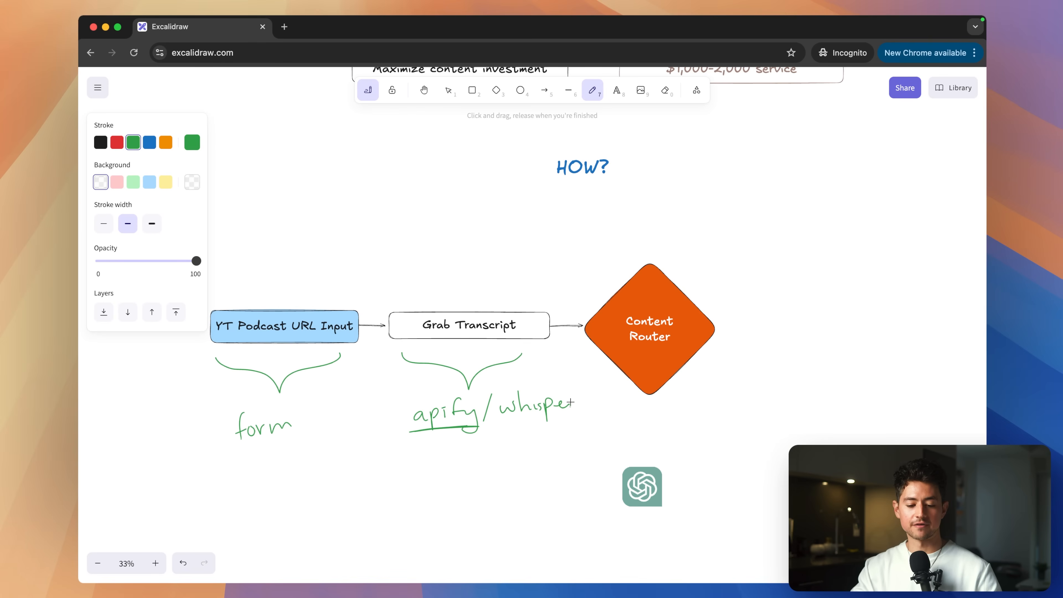
drag(505, 420, 565, 412)
mouse_move(366, 549)
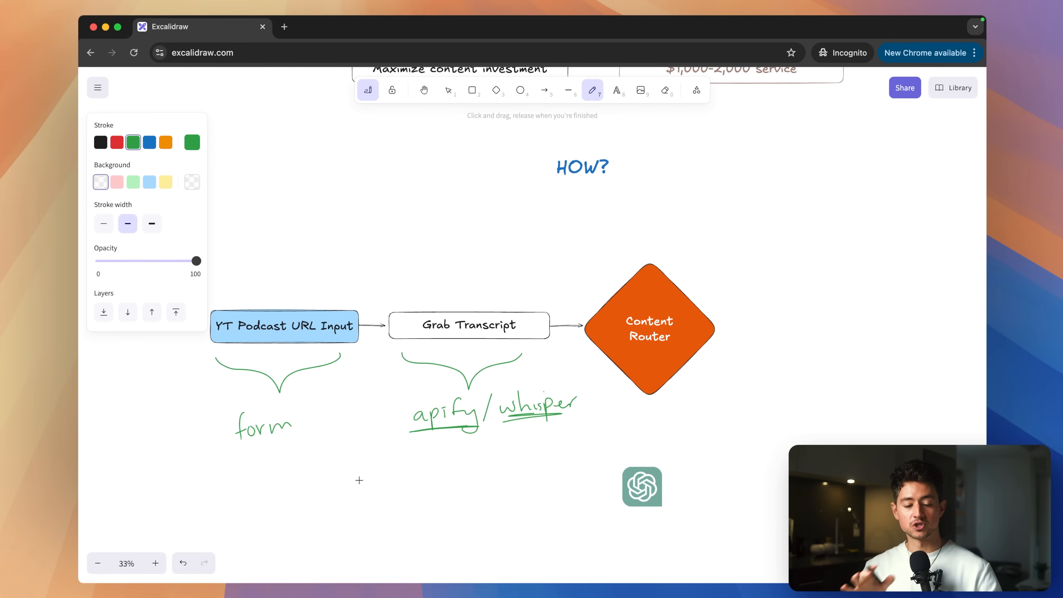
Switch the pencil to black and draw an arrow out of Content Router's upper right.
scroll(359, 480, right, 5)
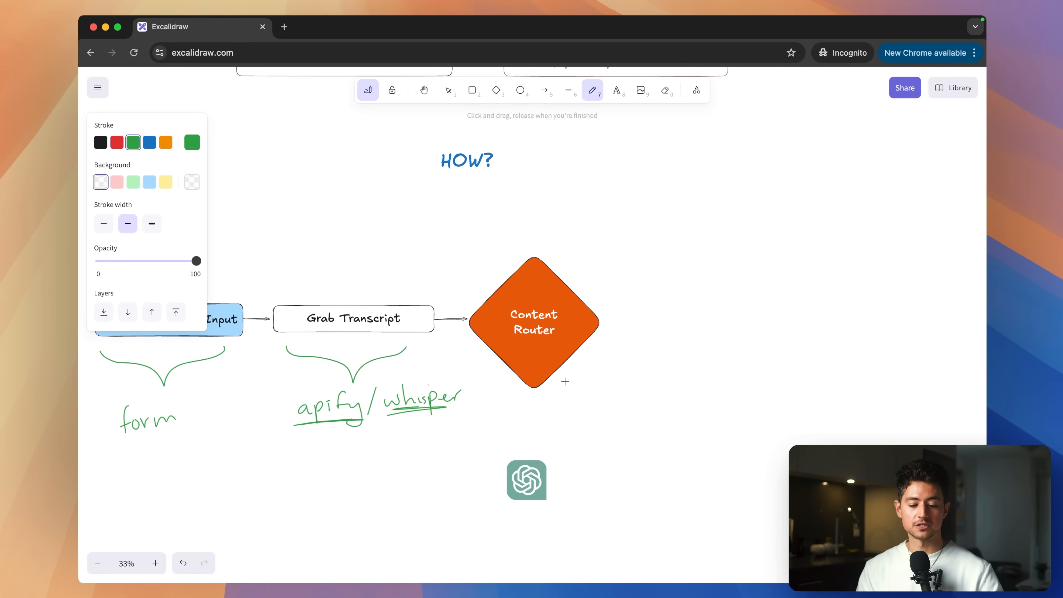
scroll(570, 381, up, 5)
scroll(444, 284, up, 1)
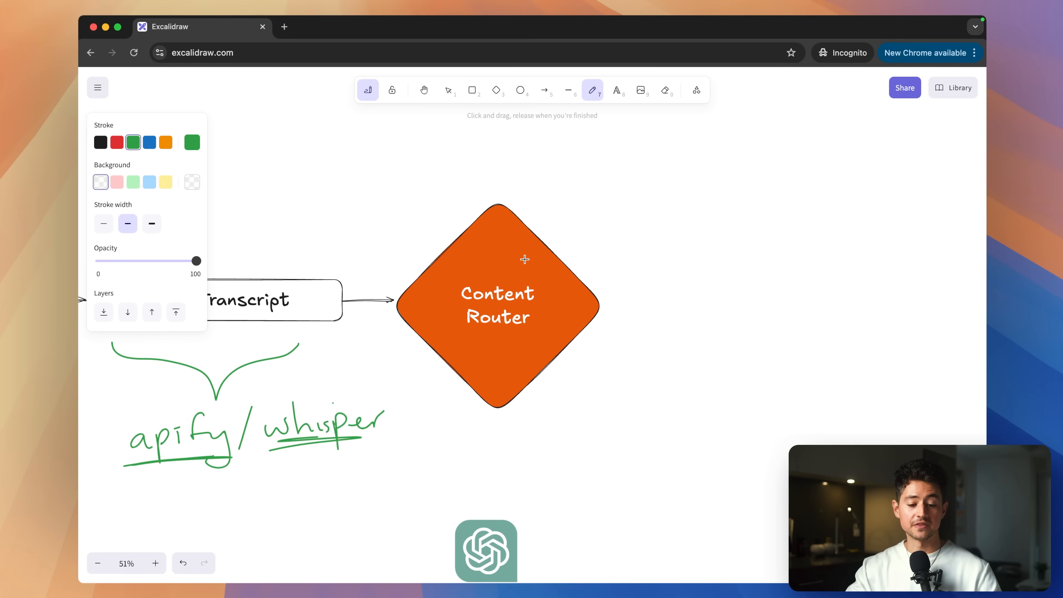
scroll(498, 243, right, 4)
scroll(555, 197, right, 2)
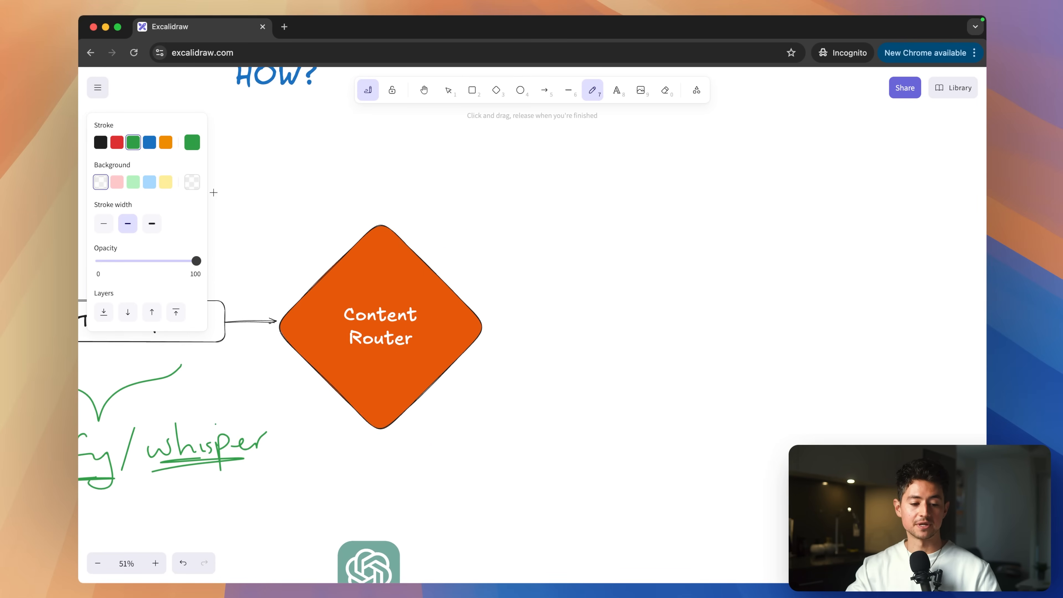
click(100, 143)
scroll(434, 282, right, 2)
mouse_move(404, 307)
mouse_down()
mouse_move(563, 205)
mouse_move(511, 252)
mouse_move(516, 241)
mouse_up()
scroll(513, 236, right, 4)
scroll(513, 235, up, 2)
Label the first branch 'GPT-4 → Instagram content'.
mouse_move(543, 228)
mouse_down()
mouse_move(542, 250)
mouse_move(541, 239)
mouse_up()
drag(566, 228, 568, 248)
drag(558, 228, 578, 222)
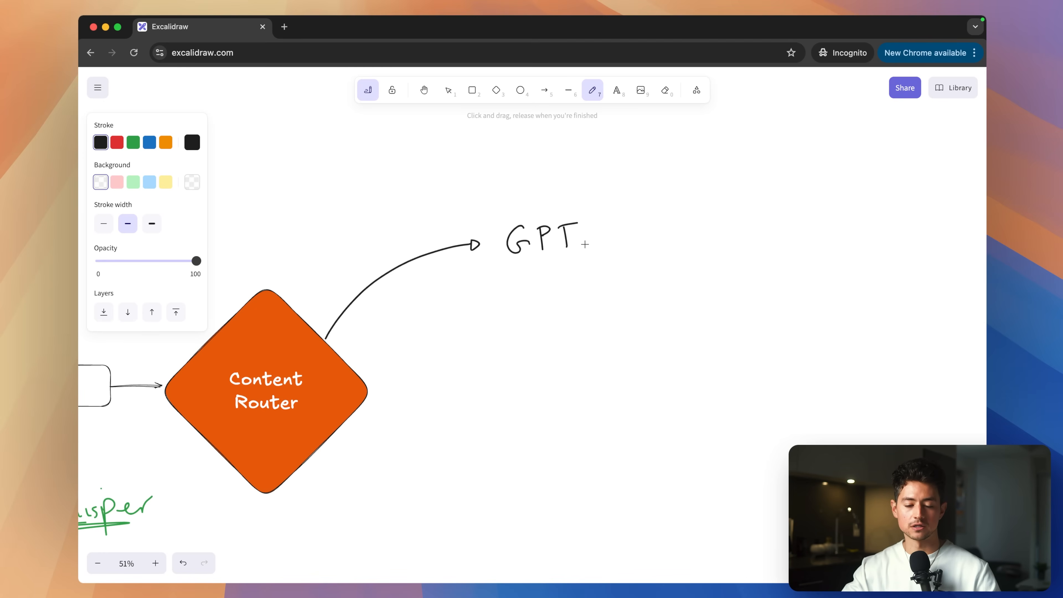
scroll(595, 235, down, 2)
scroll(594, 234, right, 2)
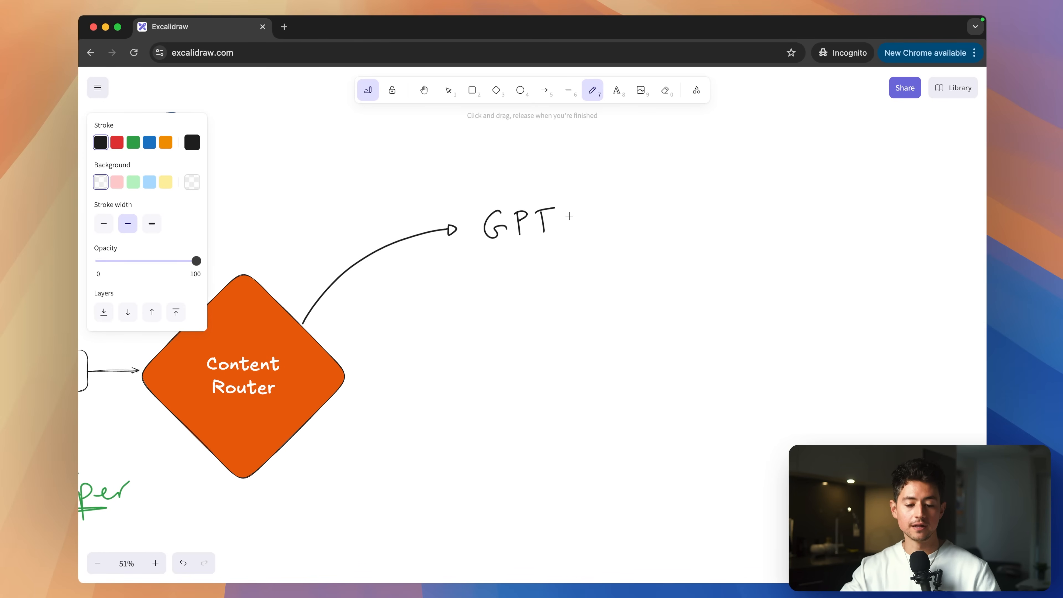
mouse_move(562, 218)
mouse_down()
mouse_move(593, 215)
mouse_move(595, 232)
mouse_up()
scroll(631, 213, right, 2)
scroll(631, 214, down, 1)
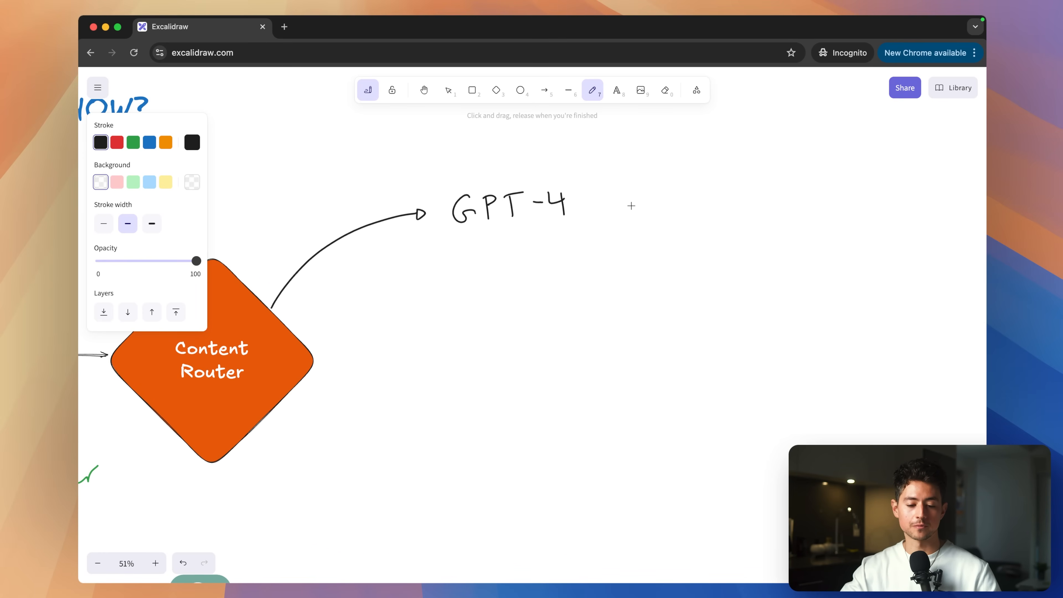
scroll(617, 176, down, 3)
scroll(626, 164, up, 1)
scroll(626, 163, right, 1)
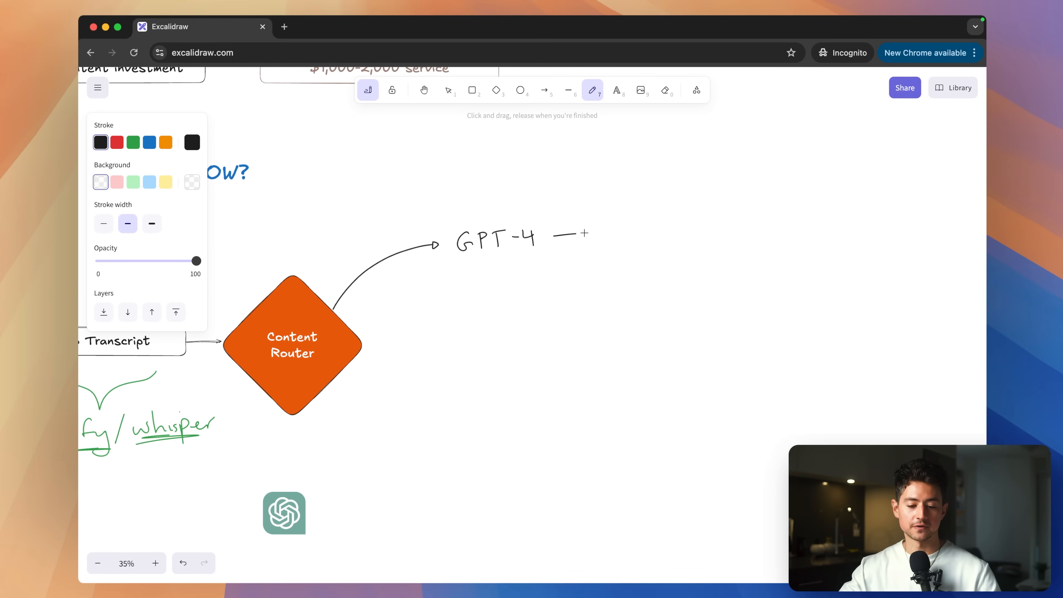
mouse_move(584, 233)
mouse_down()
mouse_move(601, 235)
mouse_move(596, 262)
mouse_move(615, 262)
mouse_up()
scroll(627, 185, right, 1)
scroll(627, 185, up, 1)
mouse_move(622, 237)
mouse_down()
mouse_move(623, 256)
mouse_move(801, 250)
mouse_up()
drag(329, 368, 397, 363)
Draw a second branch from Content Router sketching GPT-4 → Facebook content.
mouse_move(422, 343)
mouse_down()
mouse_move(420, 360)
mouse_move(439, 367)
mouse_move(582, 345)
mouse_up()
scroll(612, 337, down, 2)
drag(609, 293, 597, 317)
drag(595, 309, 821, 302)
scroll(821, 302, down, 3)
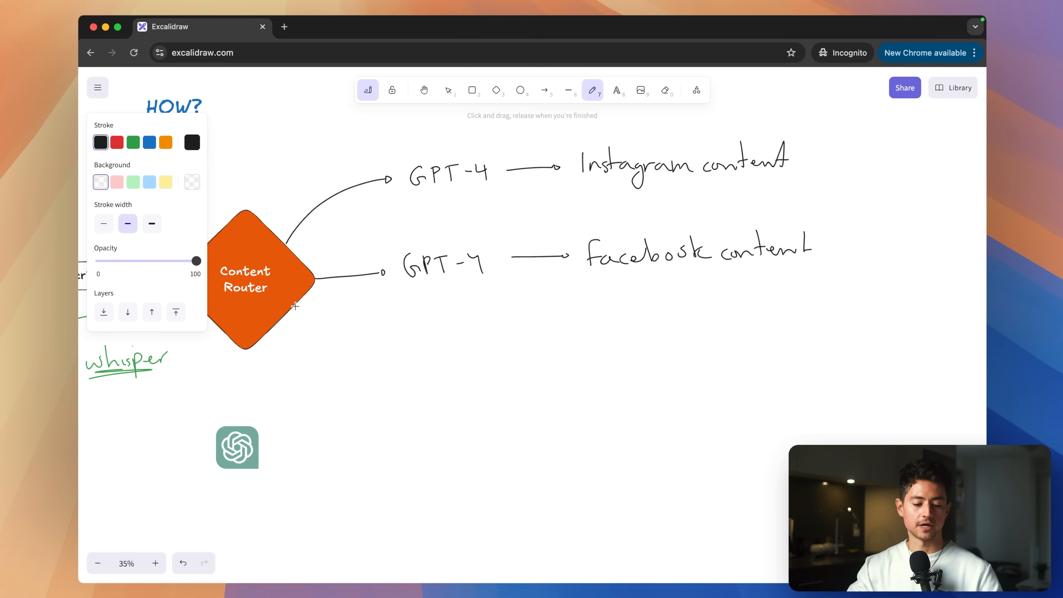
drag(295, 307, 391, 335)
scroll(467, 311, down, 1)
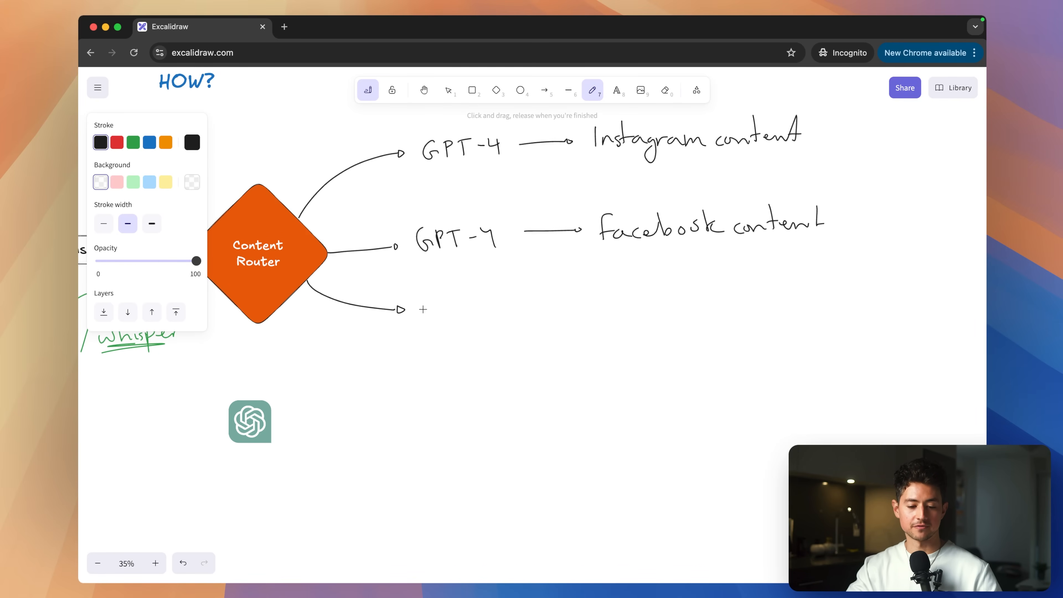
Handwrite 'GPT-4 → LinkedIn content' on the third branch arrow.
mouse_move(425, 303)
mouse_down()
mouse_move(431, 321)
mouse_move(468, 300)
mouse_up()
drag(460, 303, 461, 323)
mouse_move(476, 309)
mouse_down()
mouse_move(502, 301)
mouse_move(506, 318)
mouse_move(594, 306)
mouse_move(599, 329)
mouse_move(612, 328)
mouse_up()
scroll(642, 284, up, 2)
scroll(642, 284, right, 2)
mouse_move(617, 319)
mouse_down()
mouse_move(764, 323)
mouse_move(822, 309)
mouse_up()
Draw a fourth curved arrow out of the Content Router diamond.
scroll(269, 288, down, 2)
scroll(270, 289, left, 1)
mouse_move(296, 271)
mouse_down()
mouse_move(336, 341)
mouse_move(392, 362)
mouse_up()
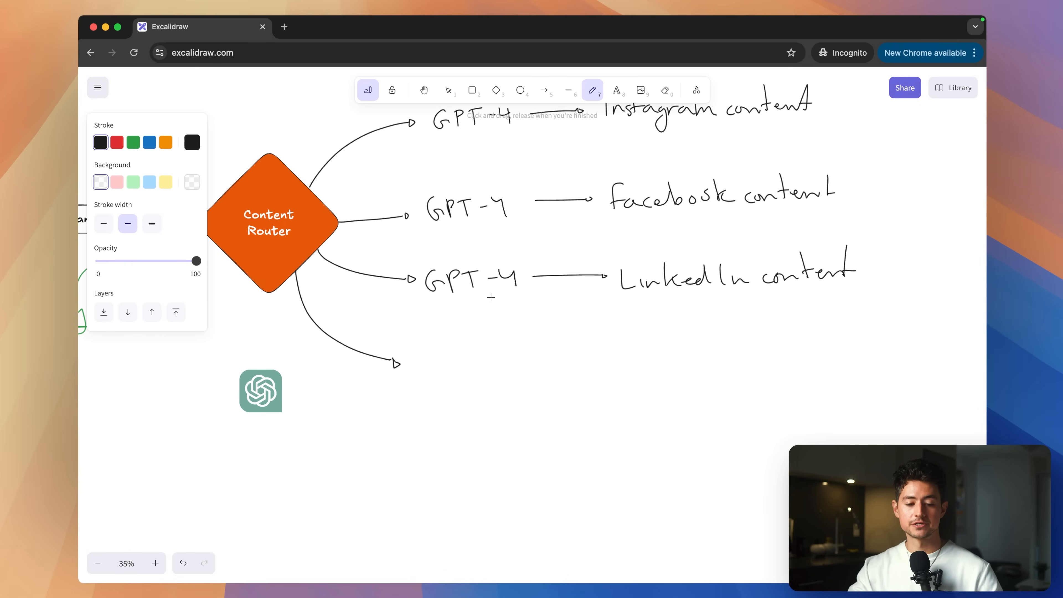
key(super+t)
text(opus clip)
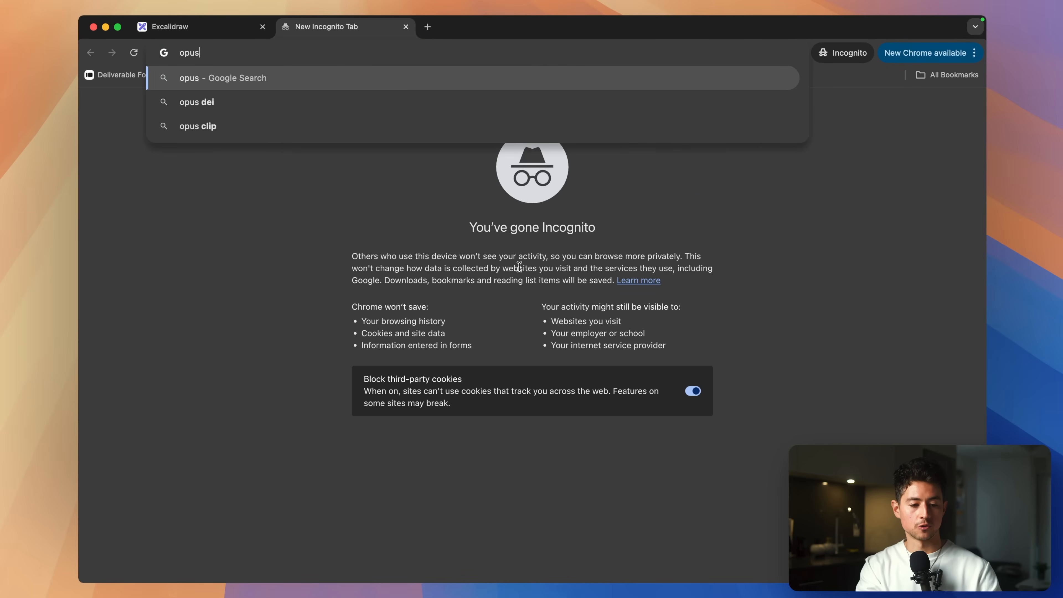
key(Return)
scroll(384, 233, down, 10)
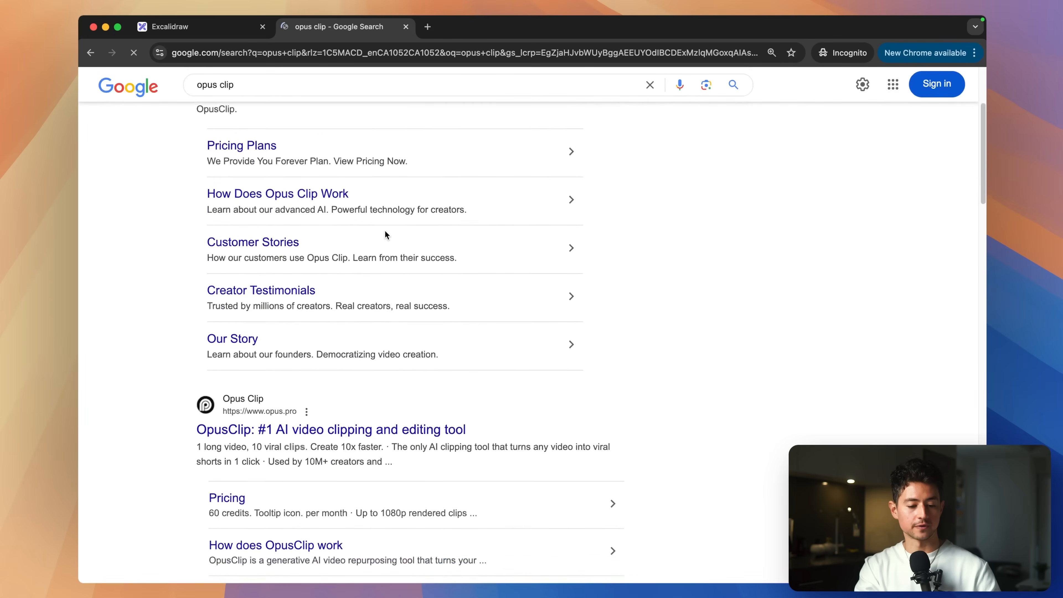
super+click(369, 247)
key(super+w)
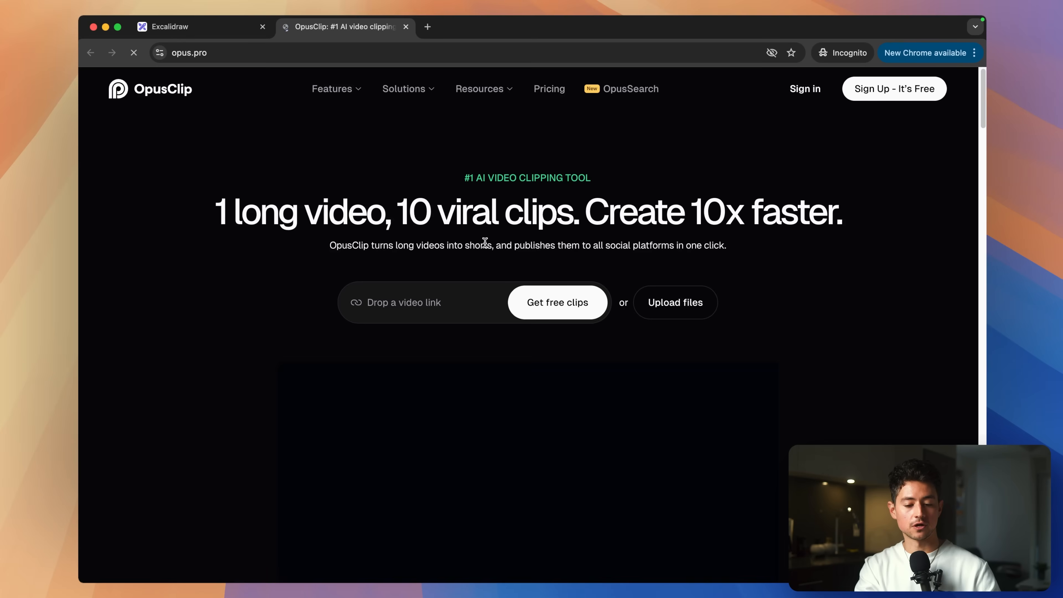
scroll(486, 235, down, 1)
scroll(499, 240, down, 10)
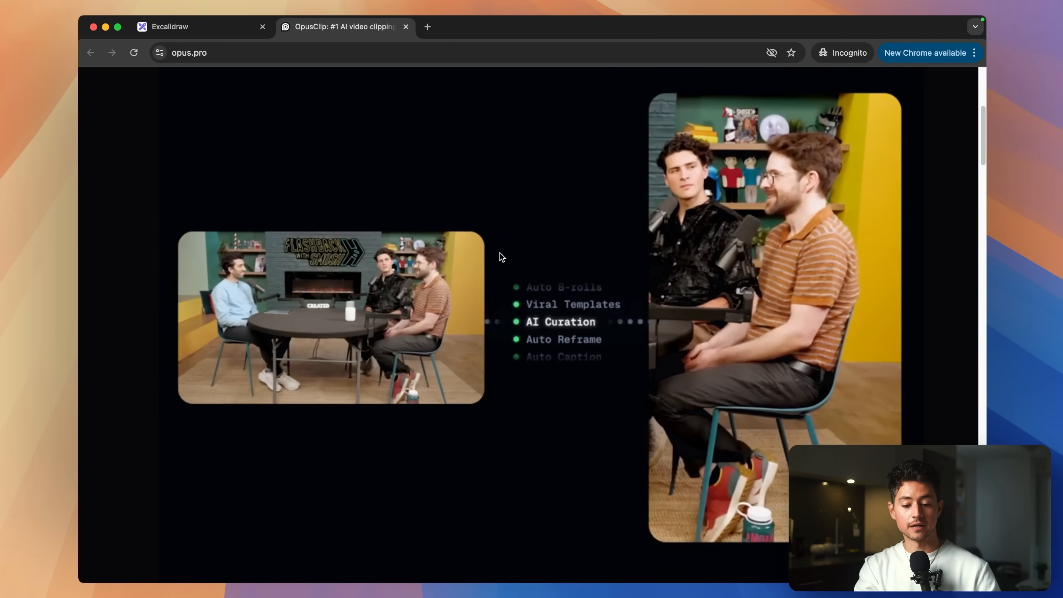
scroll(550, 207, up, 5)
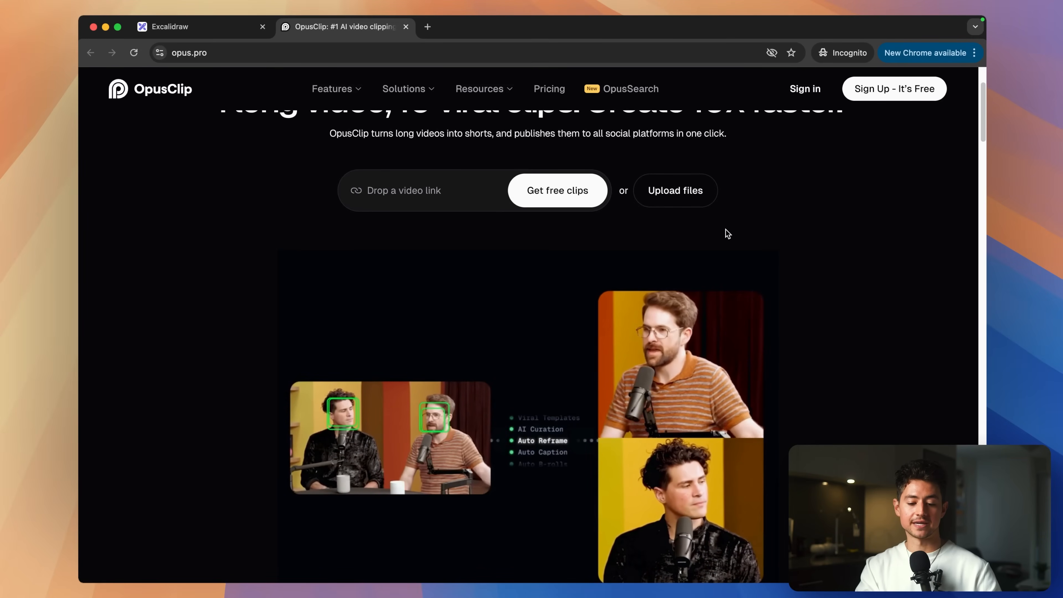
key(super+w)
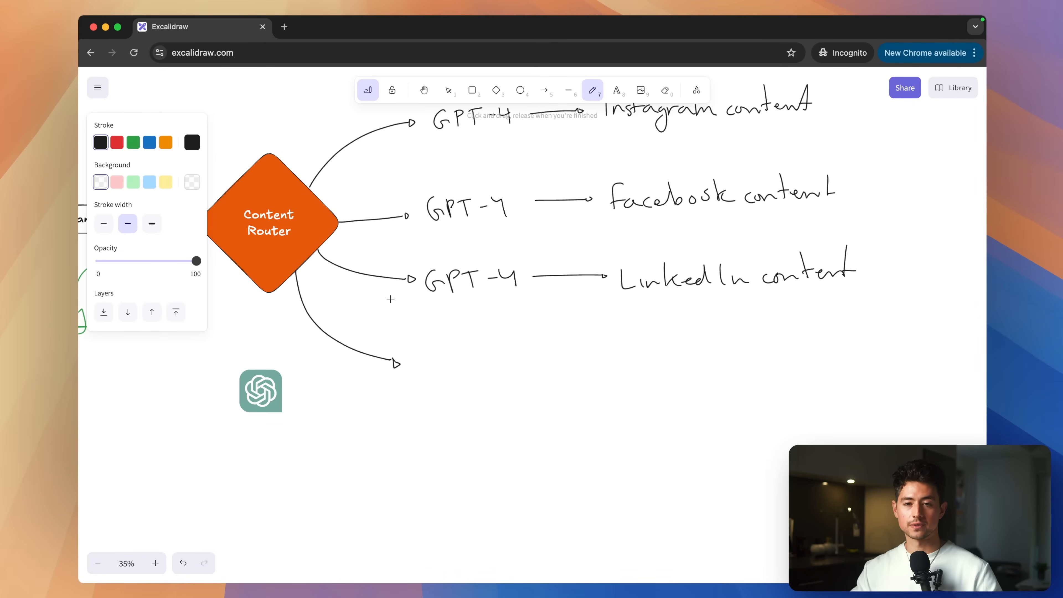
Handwrite 'GPT', an arrow, and 'generate timestamps, hashtags for editor' on the fourth branch.
drag(425, 354, 427, 369)
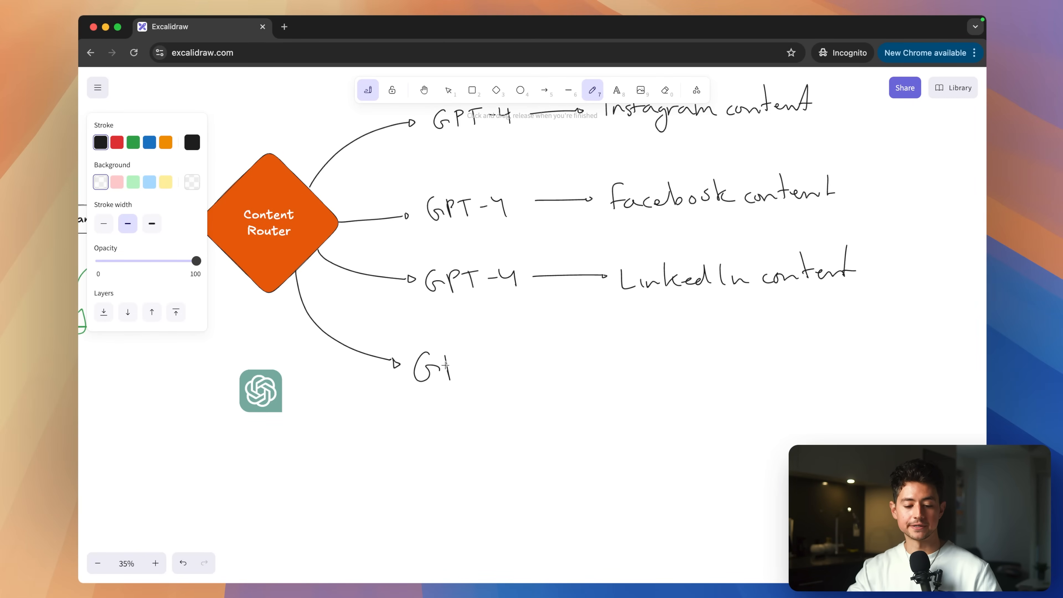
drag(540, 364, 623, 368)
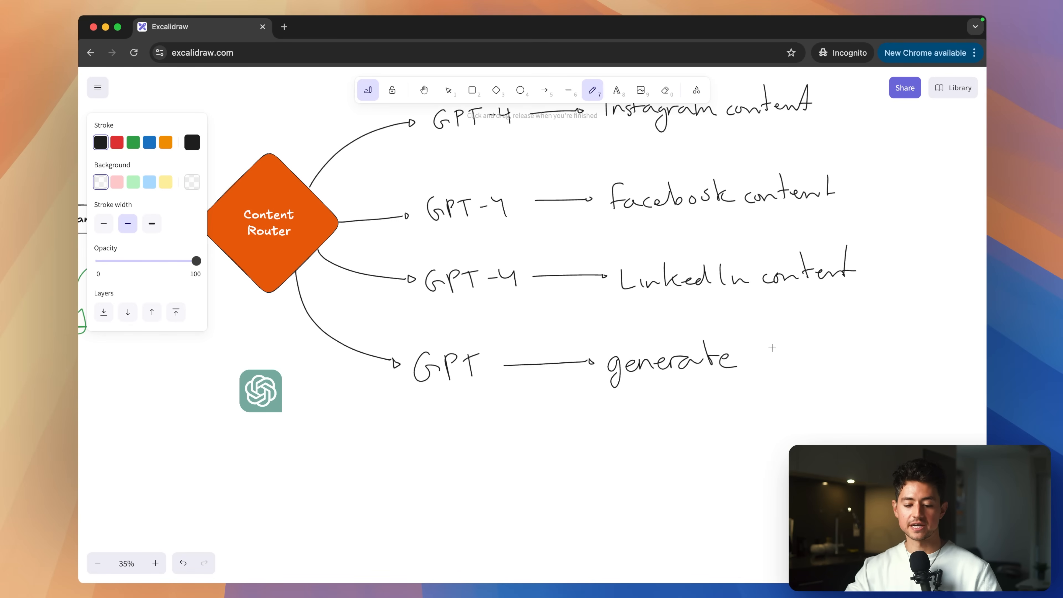
drag(779, 355, 836, 347)
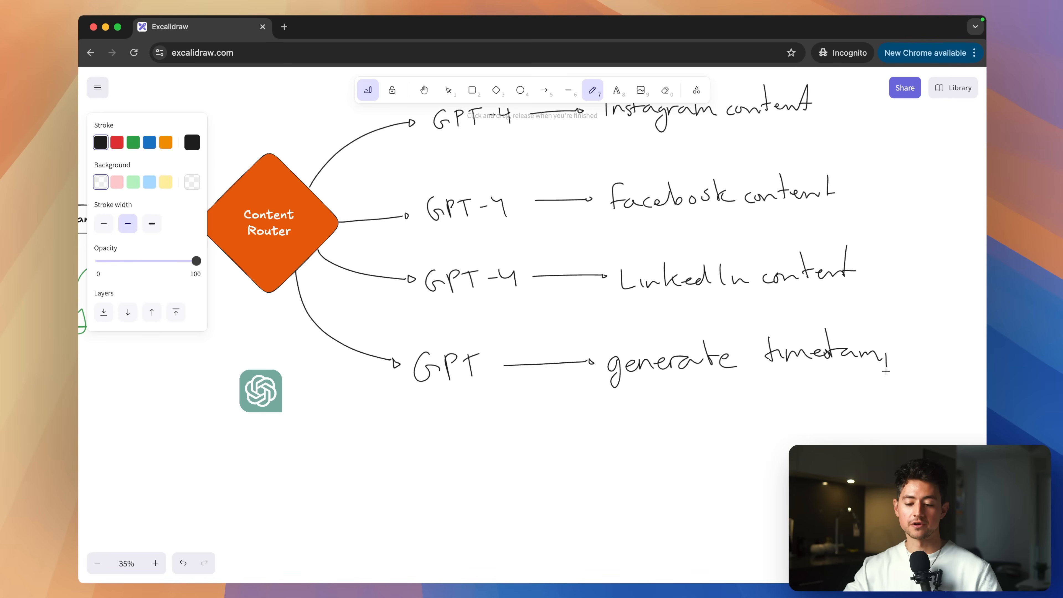
drag(904, 349, 904, 359)
scroll(651, 380, right, 1)
scroll(651, 380, down, 1)
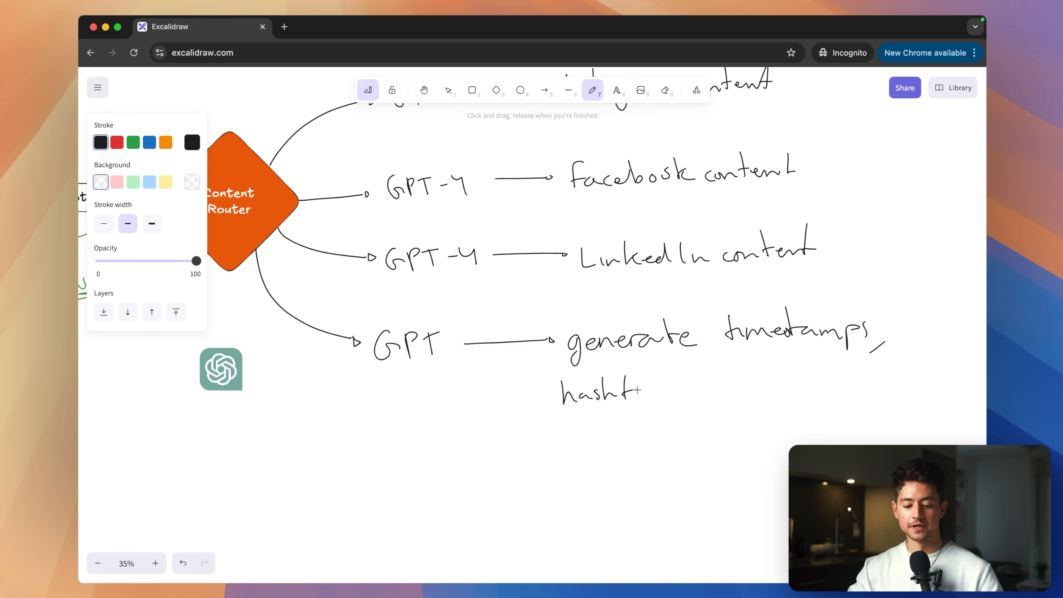
drag(658, 400, 683, 390)
scroll(670, 398, right, 1)
drag(694, 396, 748, 390)
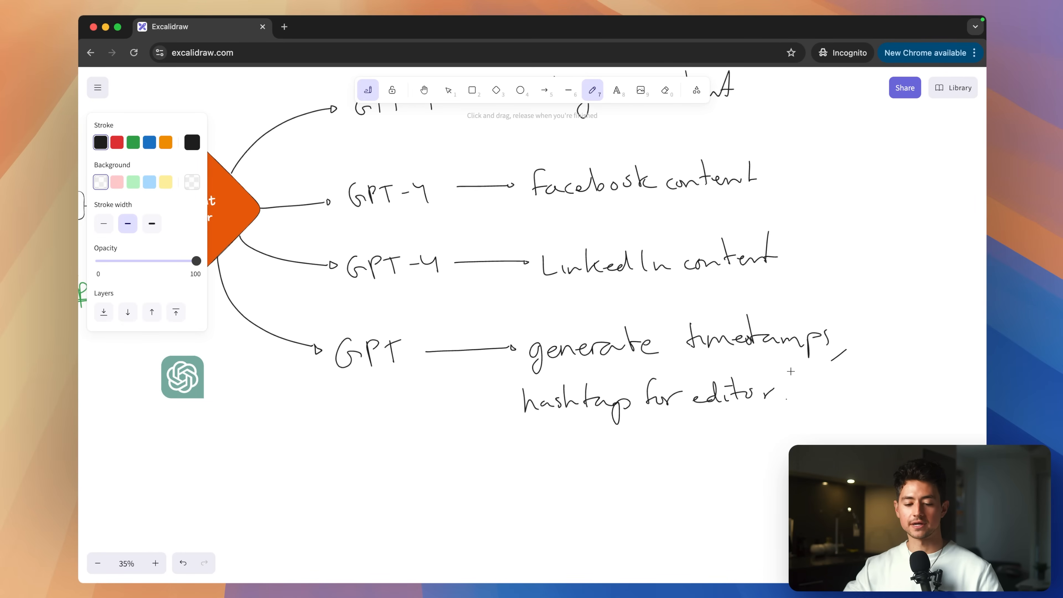
Zoom the diagram out to 19% and switch back to the browser.
scroll(789, 386, left, 4)
scroll(789, 386, up, 3)
scroll(791, 371, left, 8)
scroll(791, 371, down, 1)
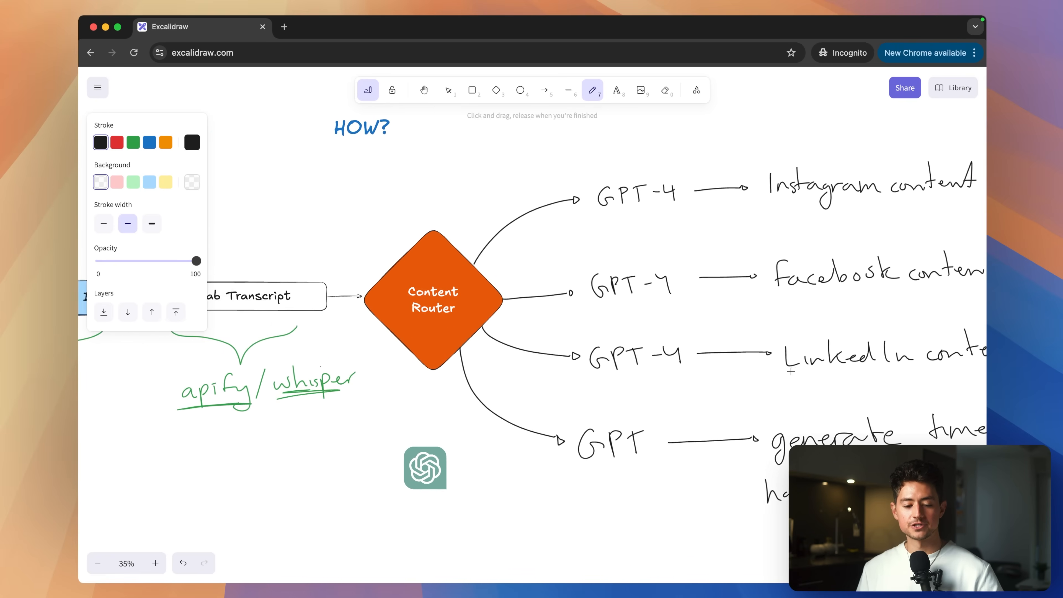
ctrl+scroll(791, 371, down, 6)
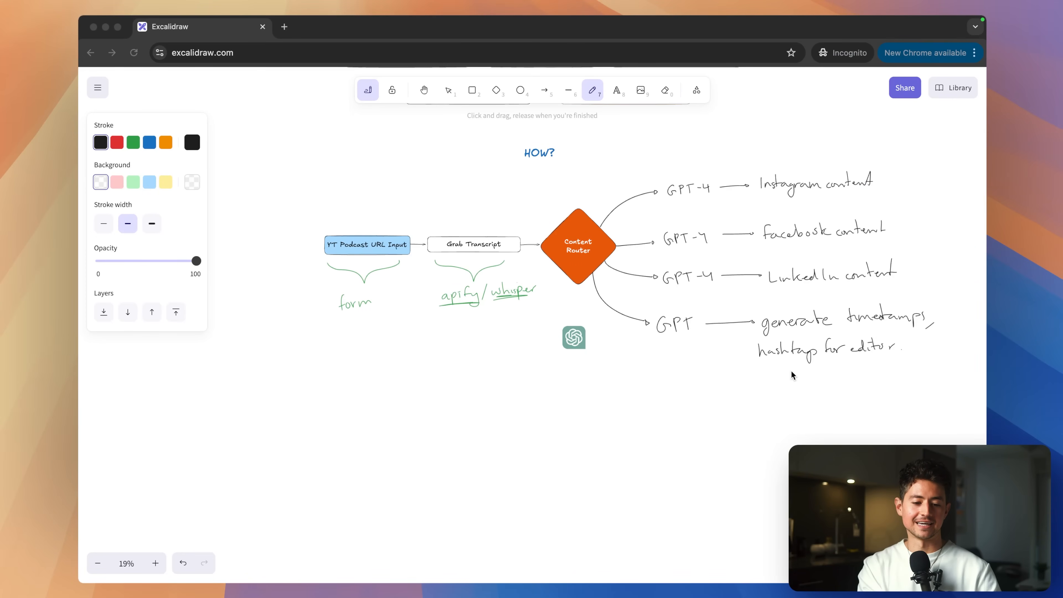
click(792, 372)
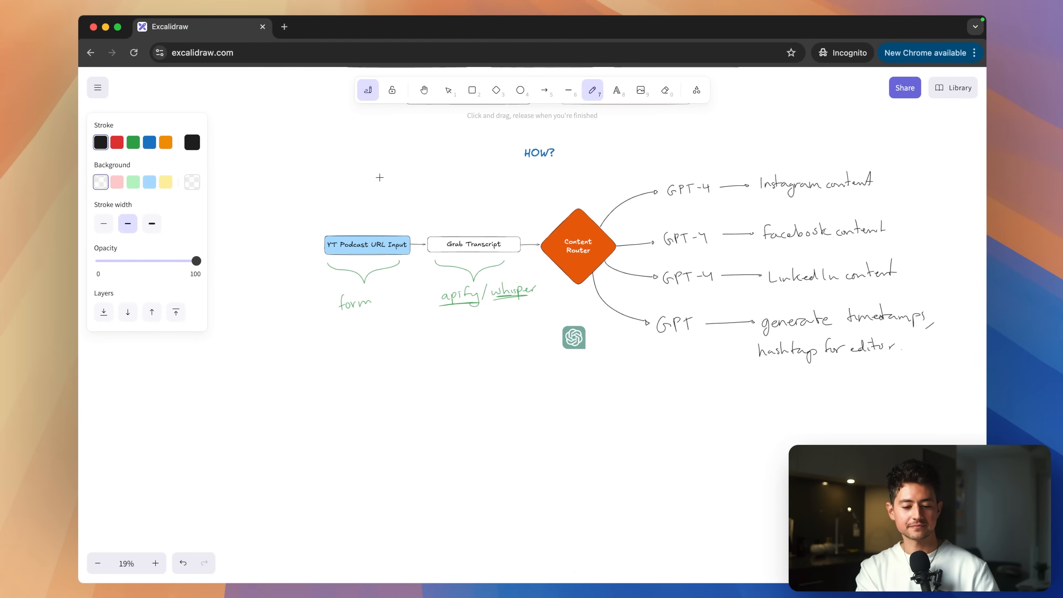
scroll(379, 177, up, 3)
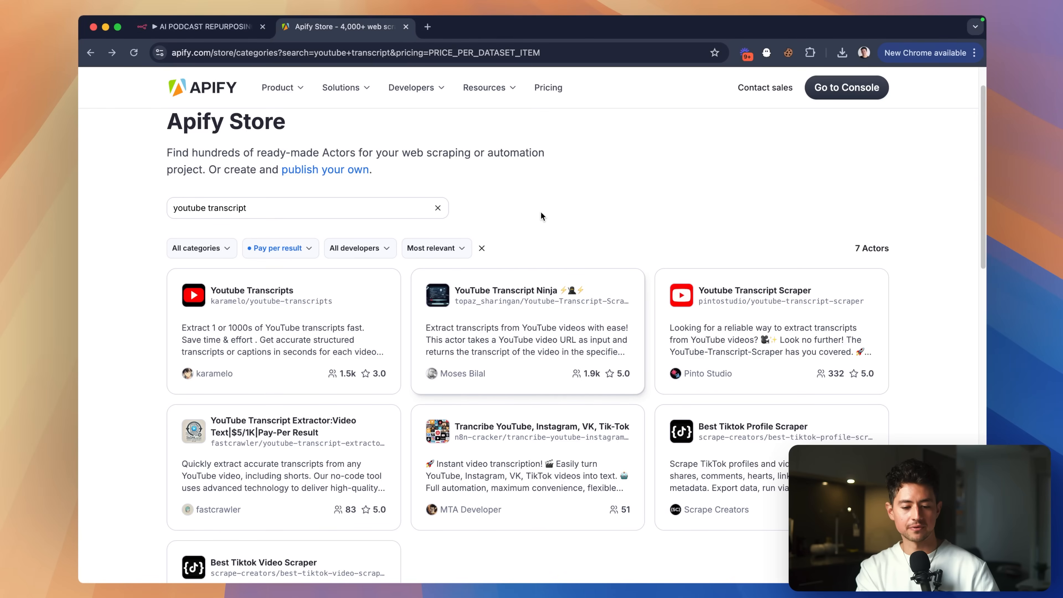
Switch to the AI PODCAST REPURPOSING ENGINE workflow and pan across its empty canvas.
click(239, 29)
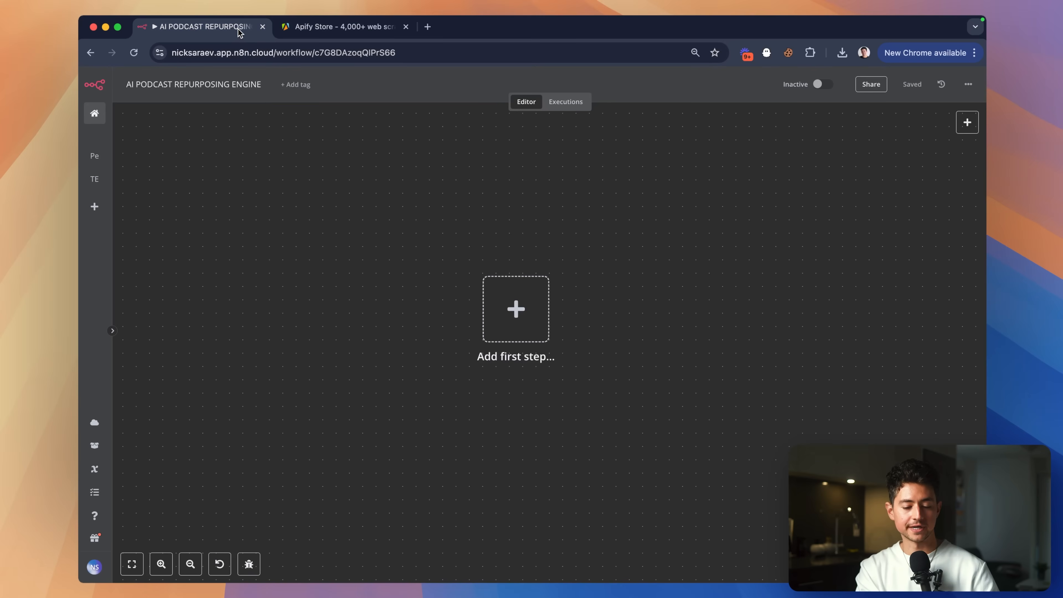
scroll(544, 272, down, 1)
scroll(543, 272, left, 1)
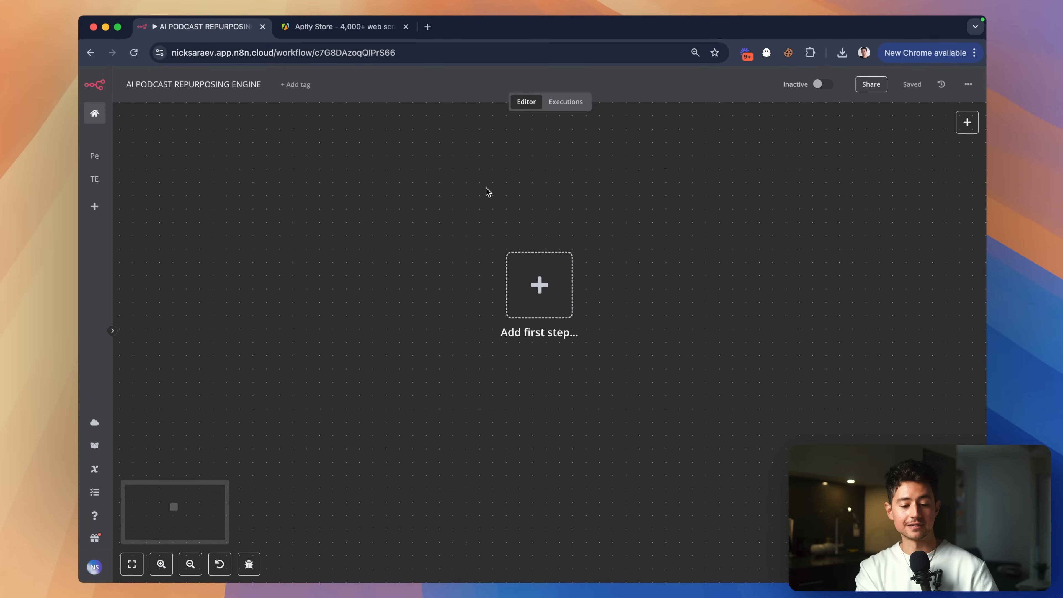
scroll(565, 203, up, 1)
scroll(565, 203, right, 1)
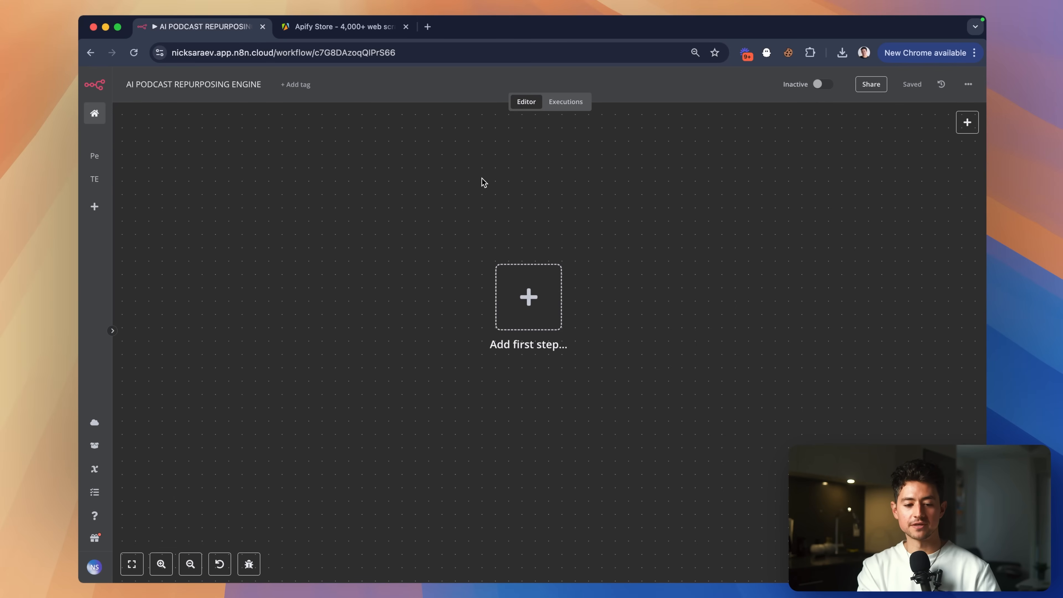
scroll(628, 237, right, 1)
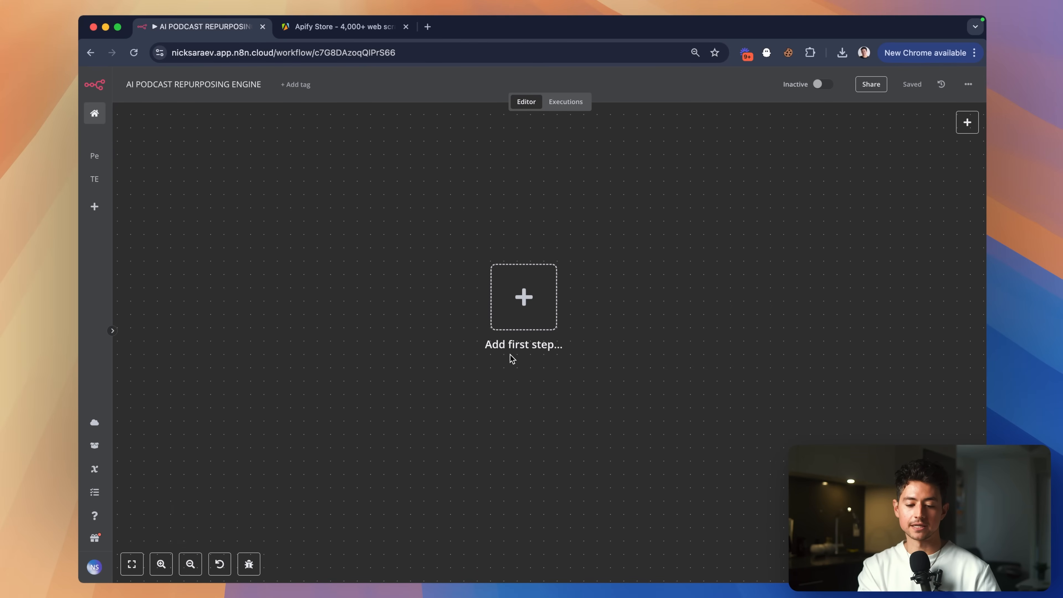
scroll(782, 276, right, 2)
scroll(782, 277, up, 1)
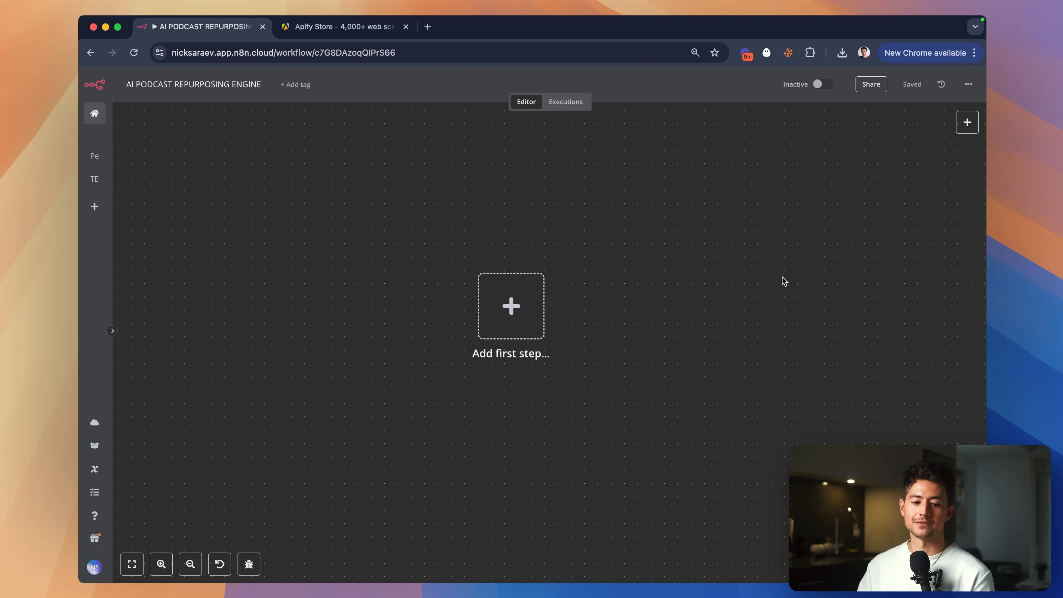
Switch to the Apify tab and return to the Apify homepage.
key(ctrl+Tab)
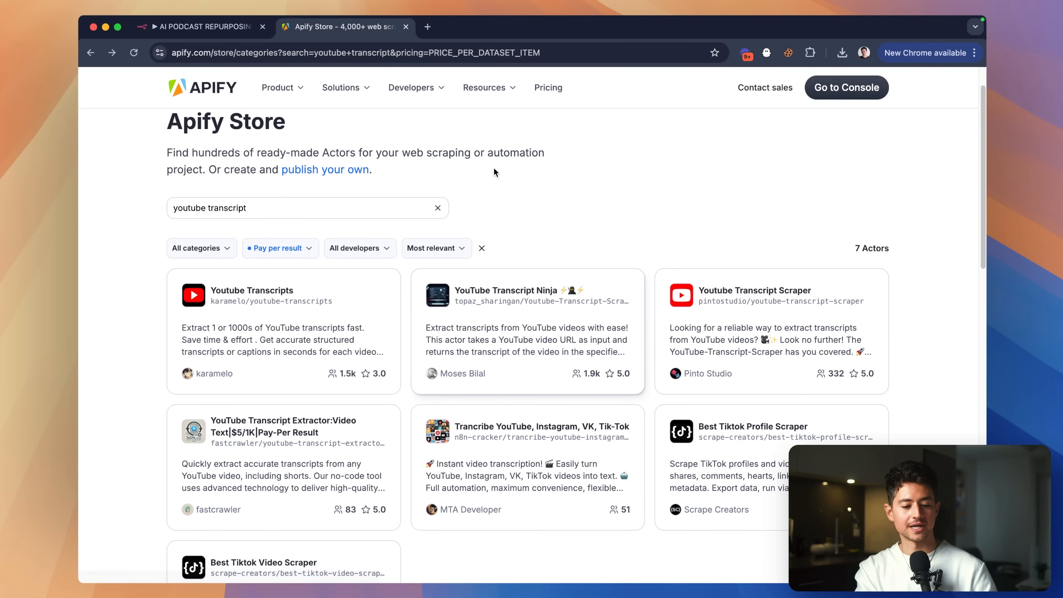
scroll(268, 187, up, 2)
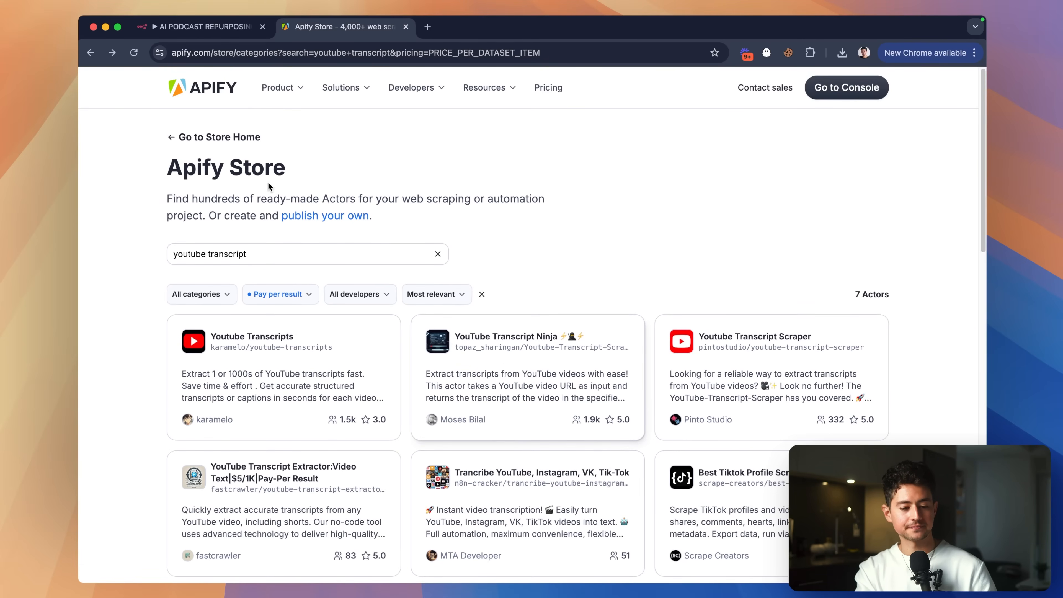
click(221, 99)
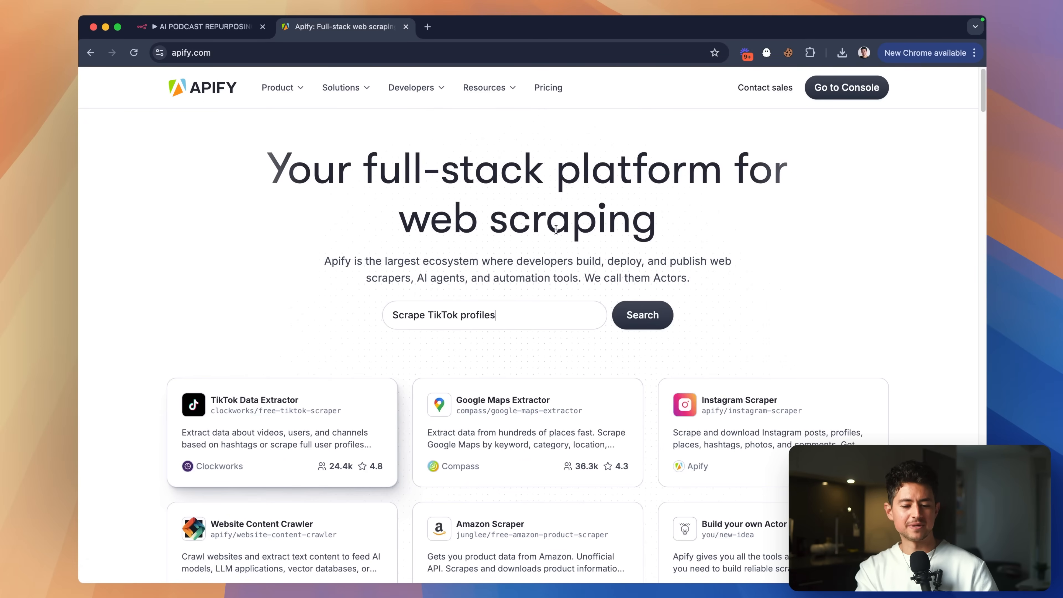
drag(672, 225, 288, 180)
click(489, 188)
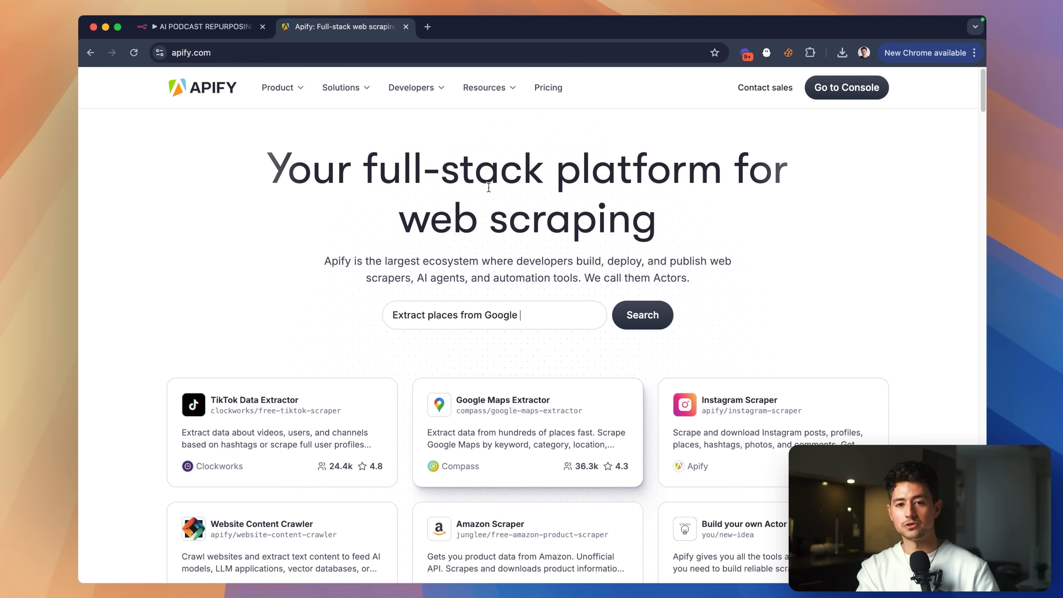
Search the Apify Actor store for 'youtube transcript'.
click(508, 317)
text(Do)
click(508, 318)
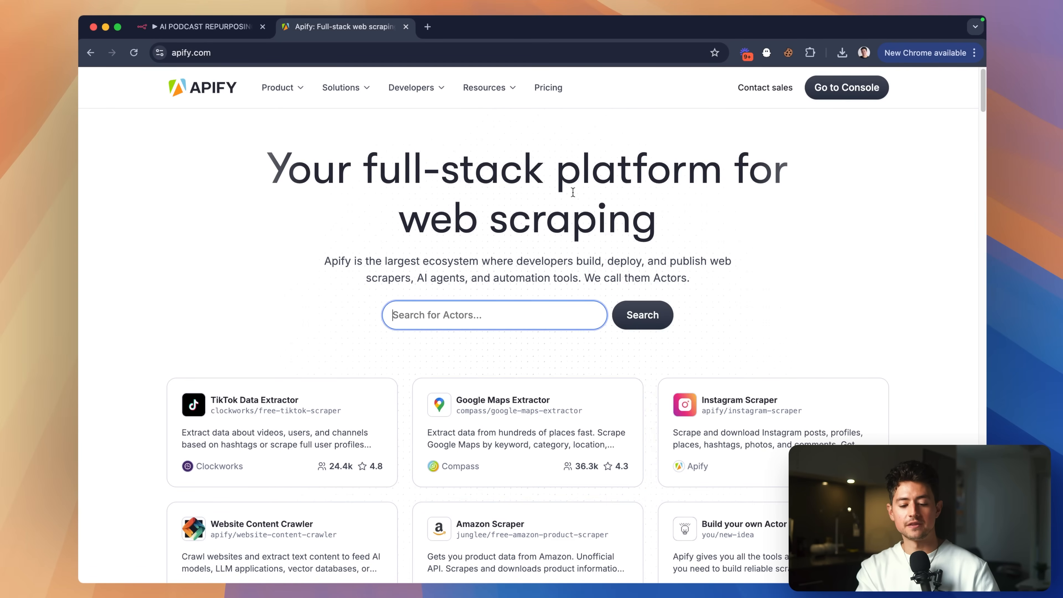
scroll(553, 201, down, 1)
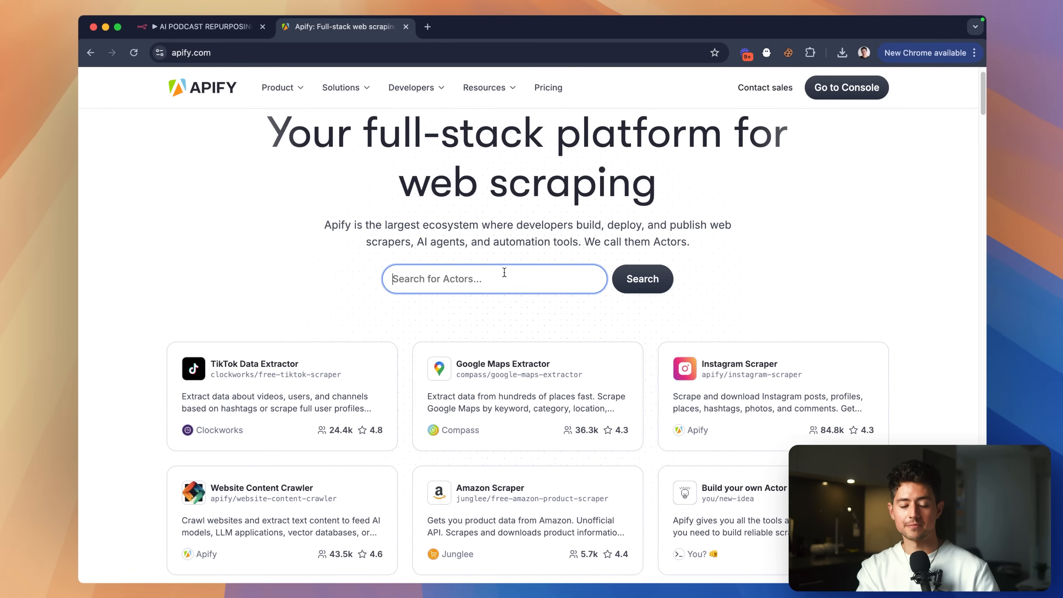
text(youtube transc)
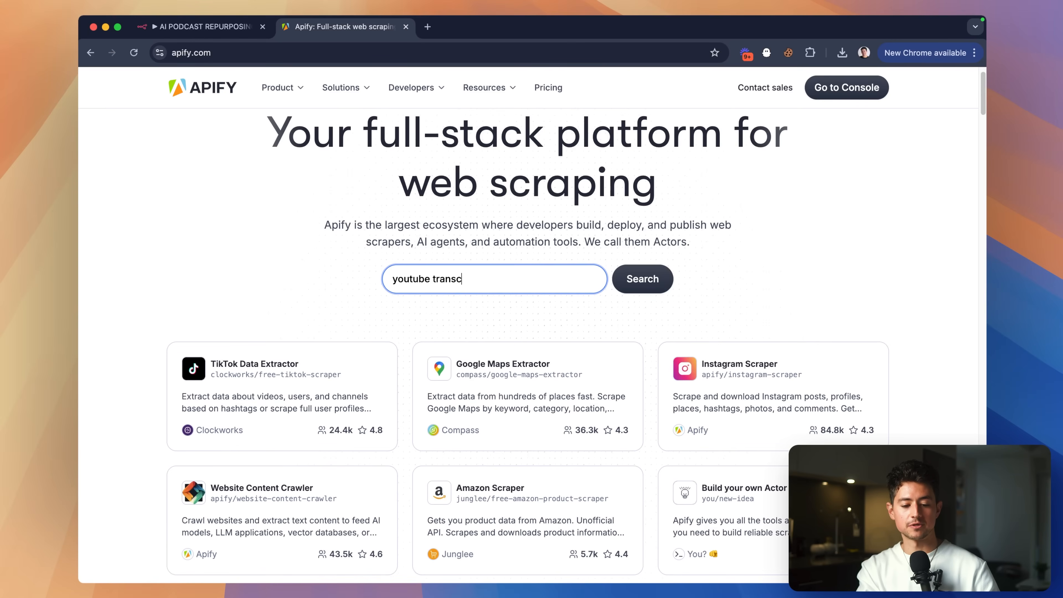
text(ript)
key(Return)
scroll(298, 267, down, 3)
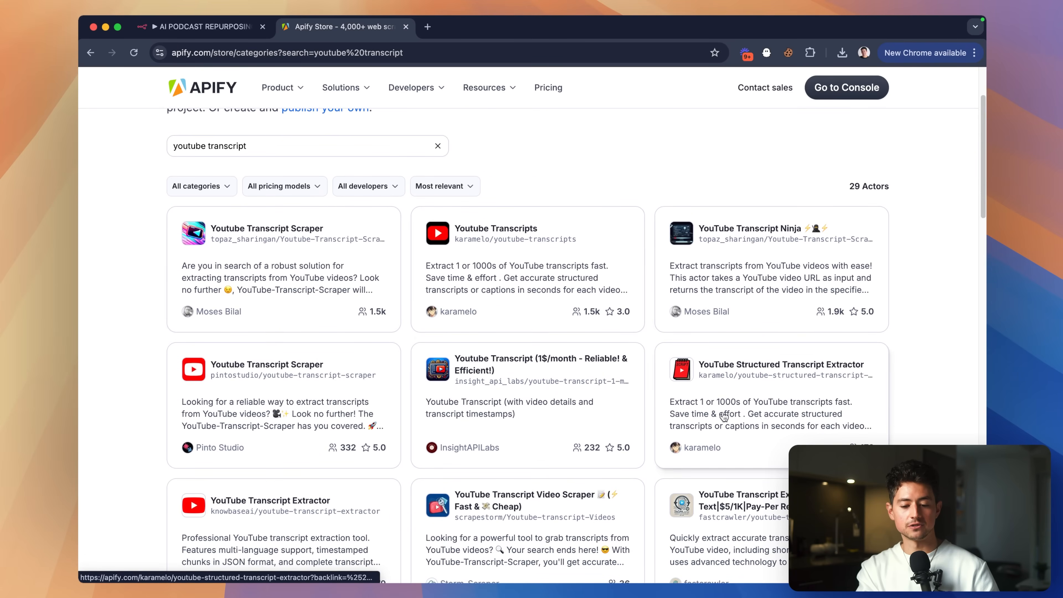
scroll(344, 302, up, 2)
Filter the results to Pay per result pricing, leaving 7 Actors.
click(311, 246)
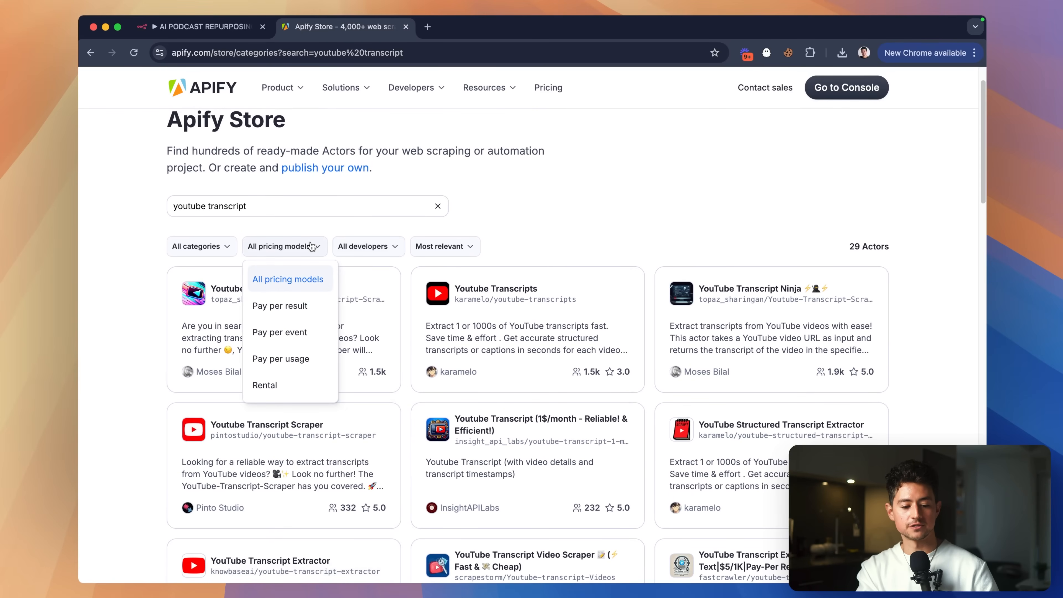
click(293, 306)
scroll(541, 302, down, 2)
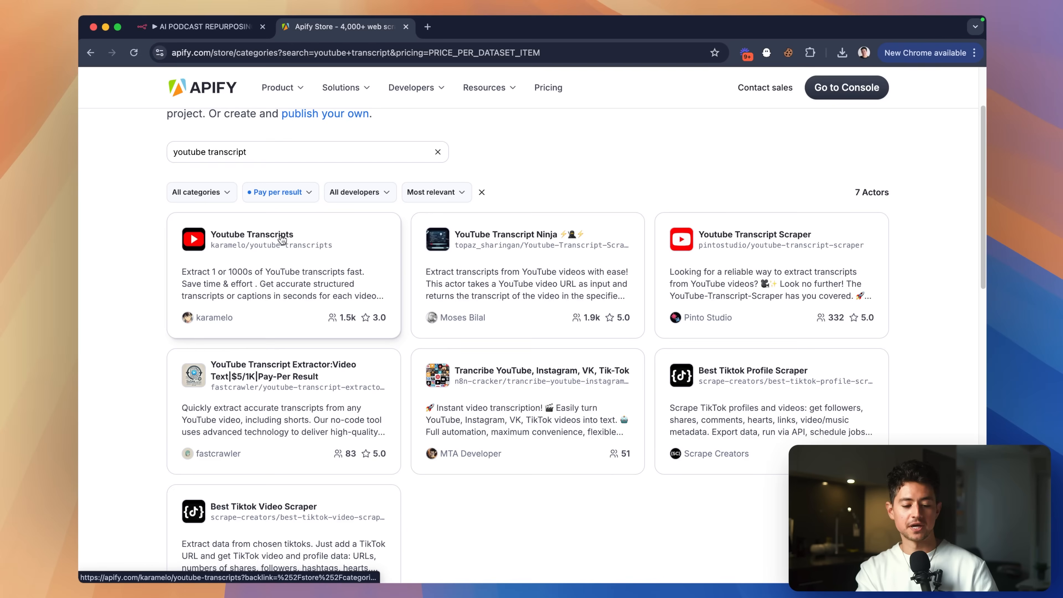
Open the Youtube Transcripts, YouTube Transcript Ninja and Youtube Transcript Scraper actors in separate tabs.
super+click(292, 239)
super+click(486, 243)
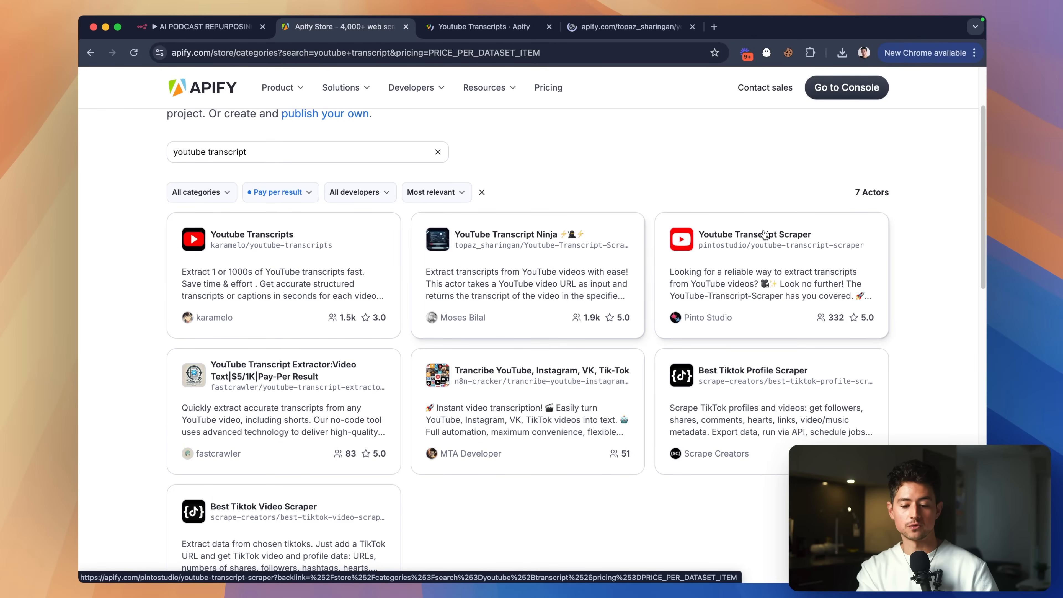
super+click(737, 235)
click(482, 27)
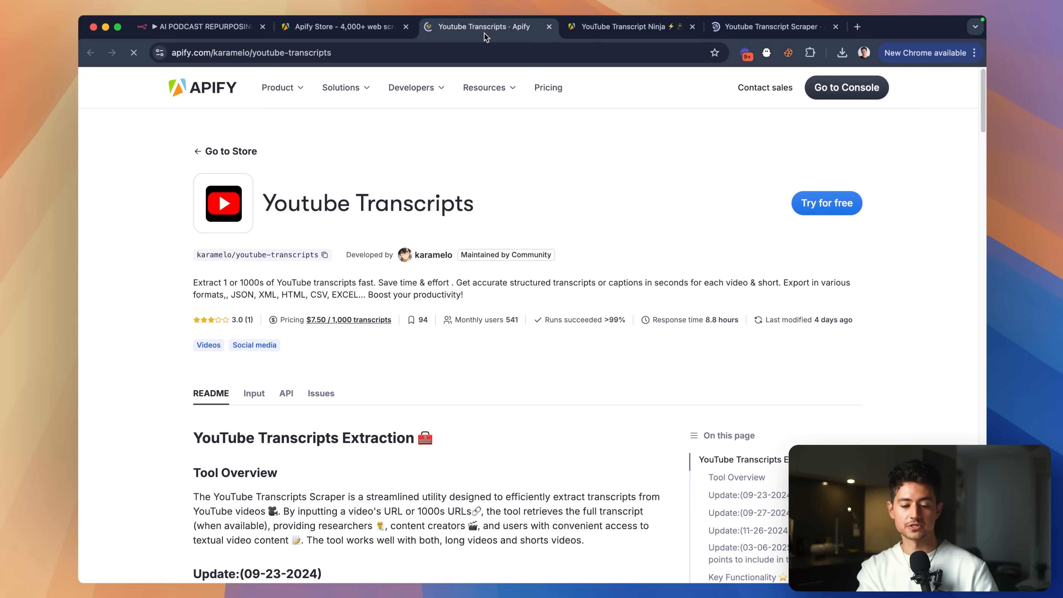
key(super+Tab)
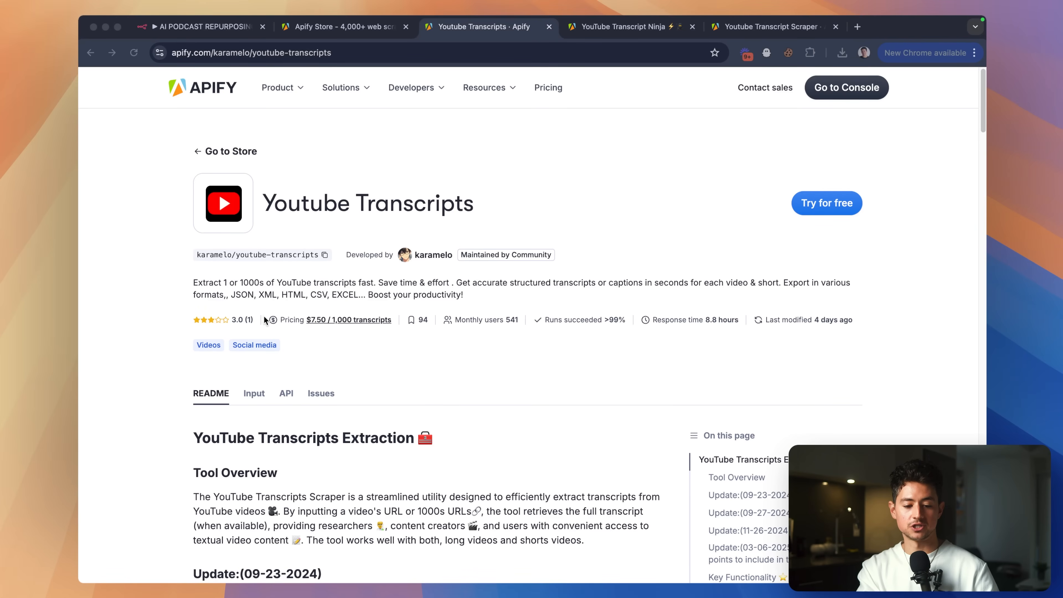
click(314, 328)
key(ctrl+Tab)
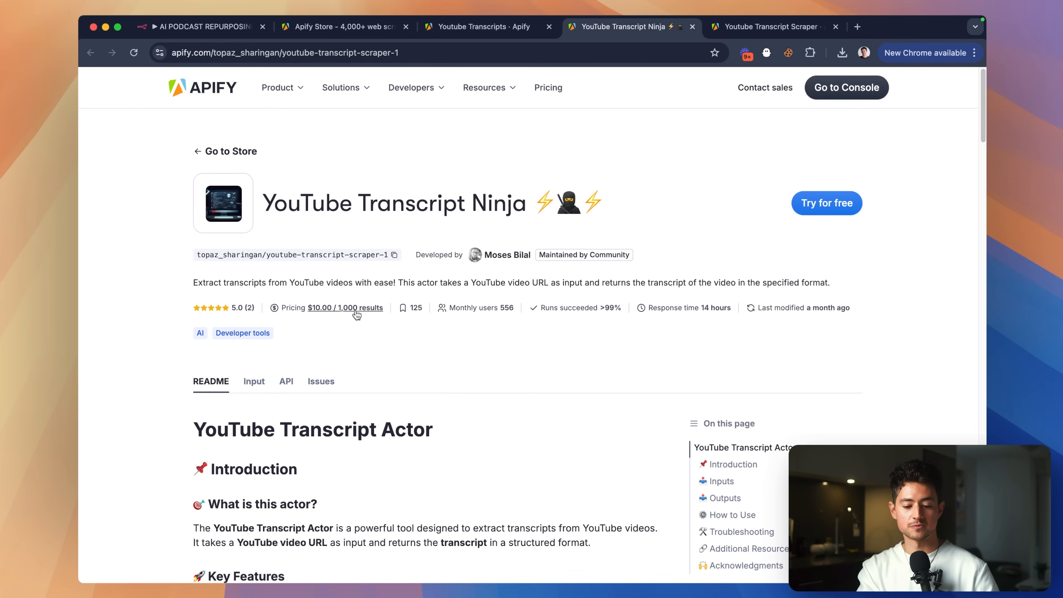
key(ctrl+Tab)
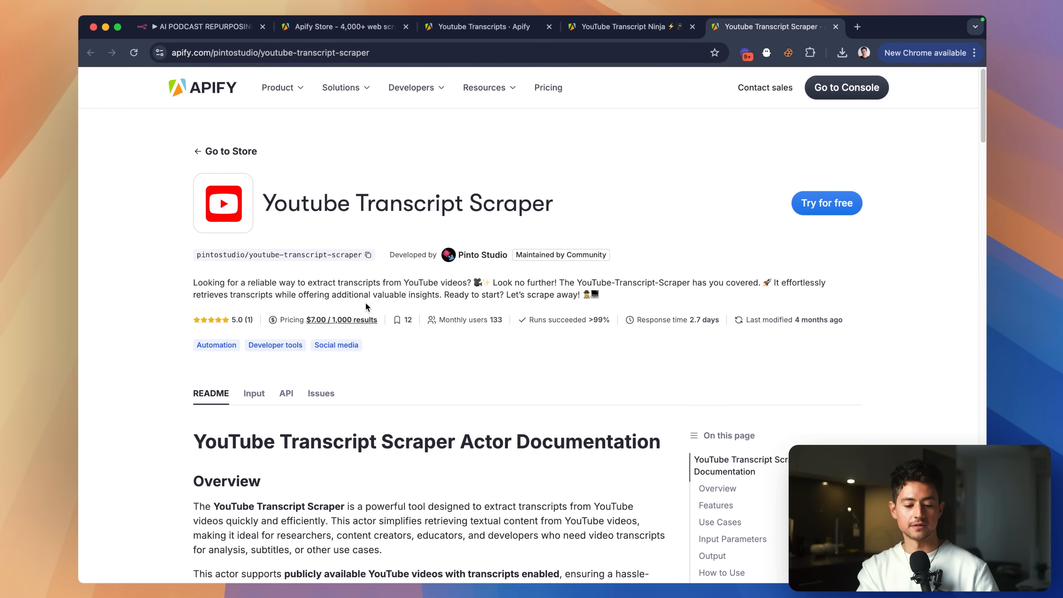
key(ctrl+shift+Tab)
key(ctrl+shift+Tab)
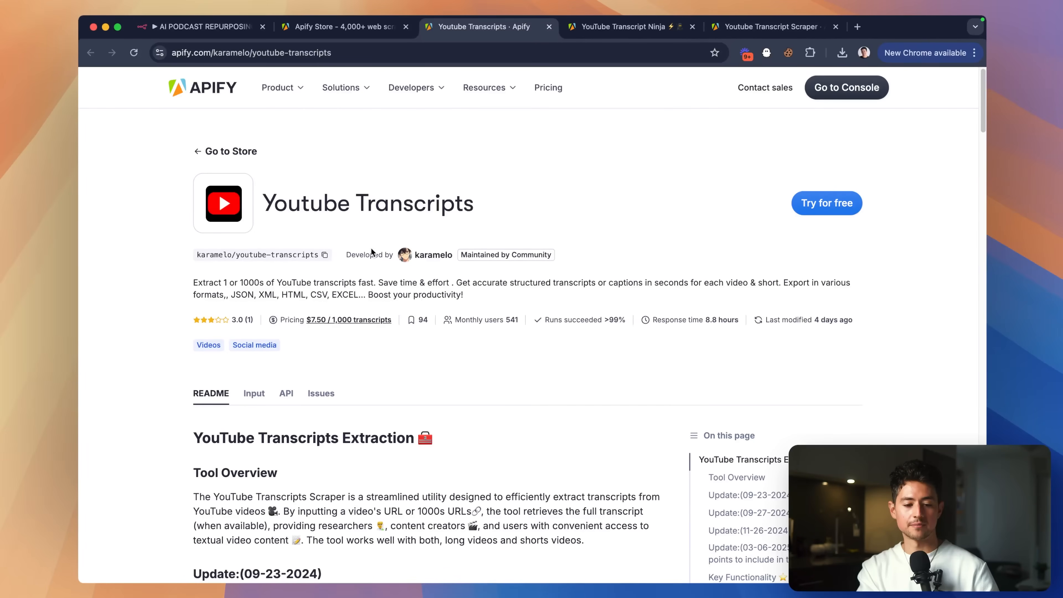
Read through the Youtube Transcripts actor's README.
scroll(669, 249, down, 8)
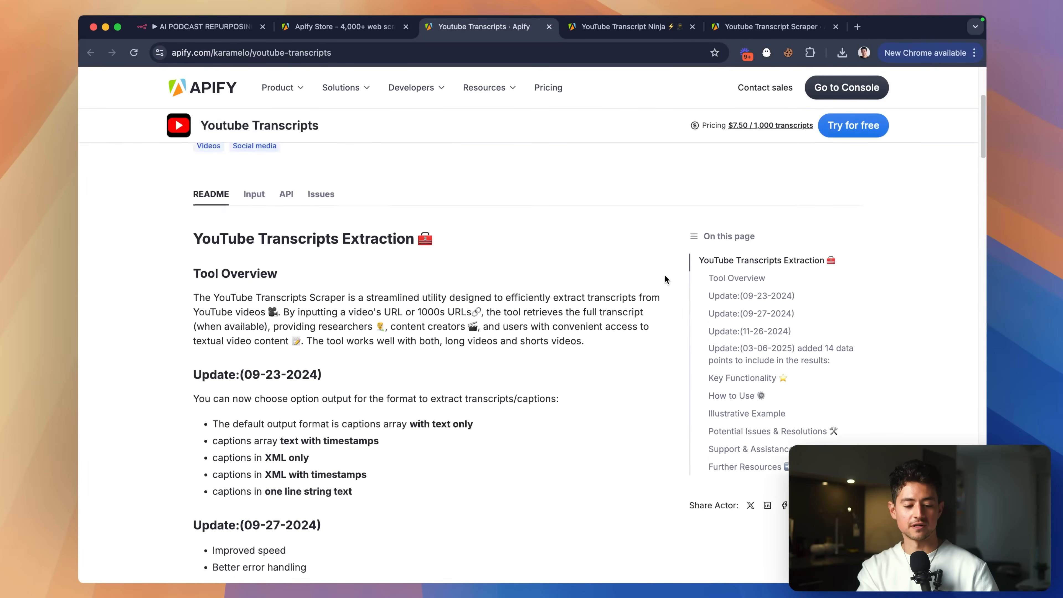
scroll(305, 269, up, 8)
scroll(439, 321, down, 15)
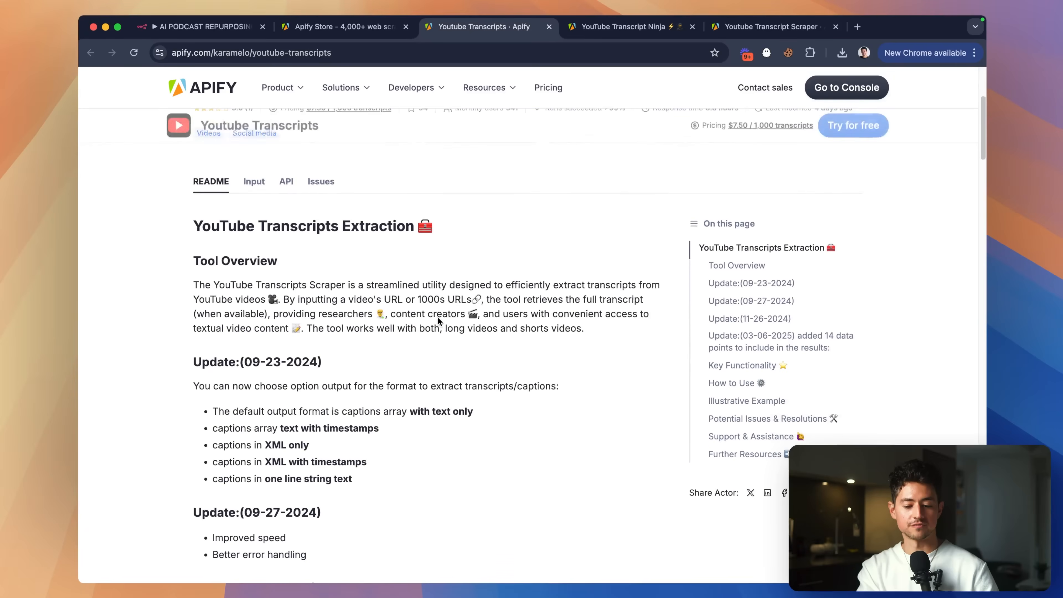
scroll(438, 321, down, 20)
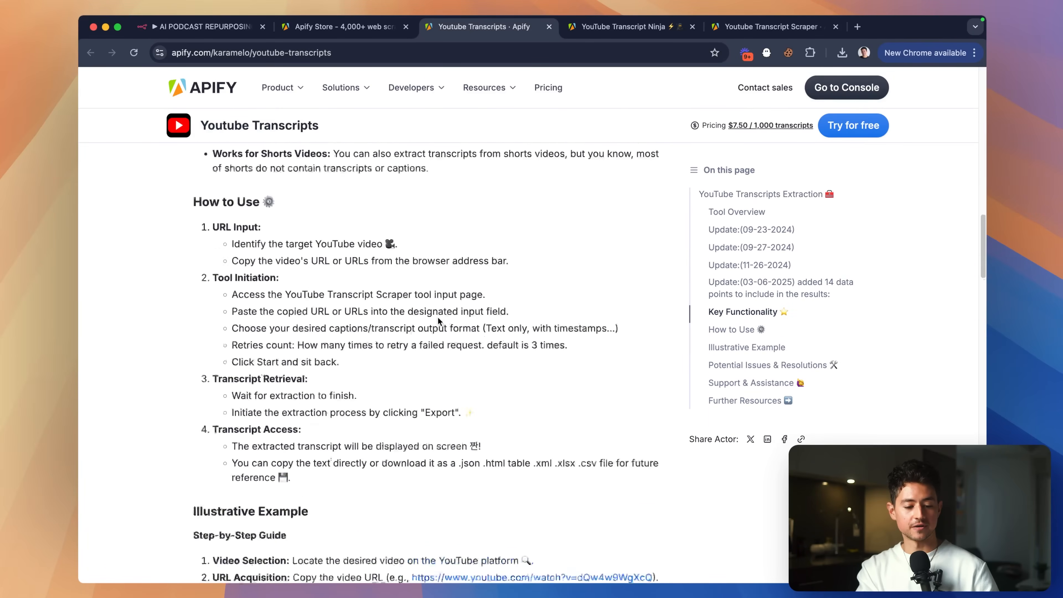
scroll(380, 257, down, 2)
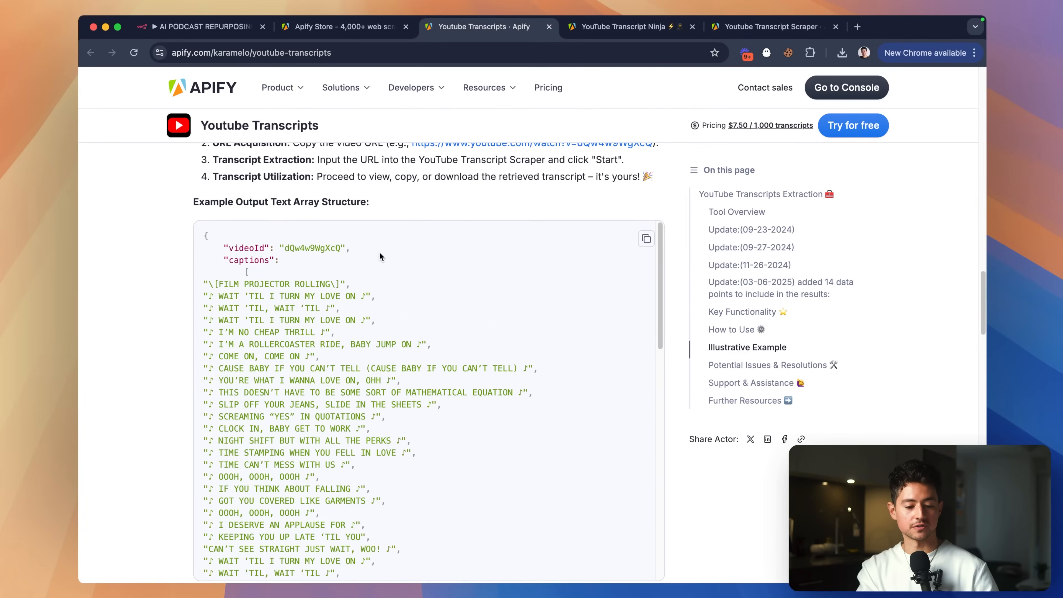
scroll(270, 321, up, 5)
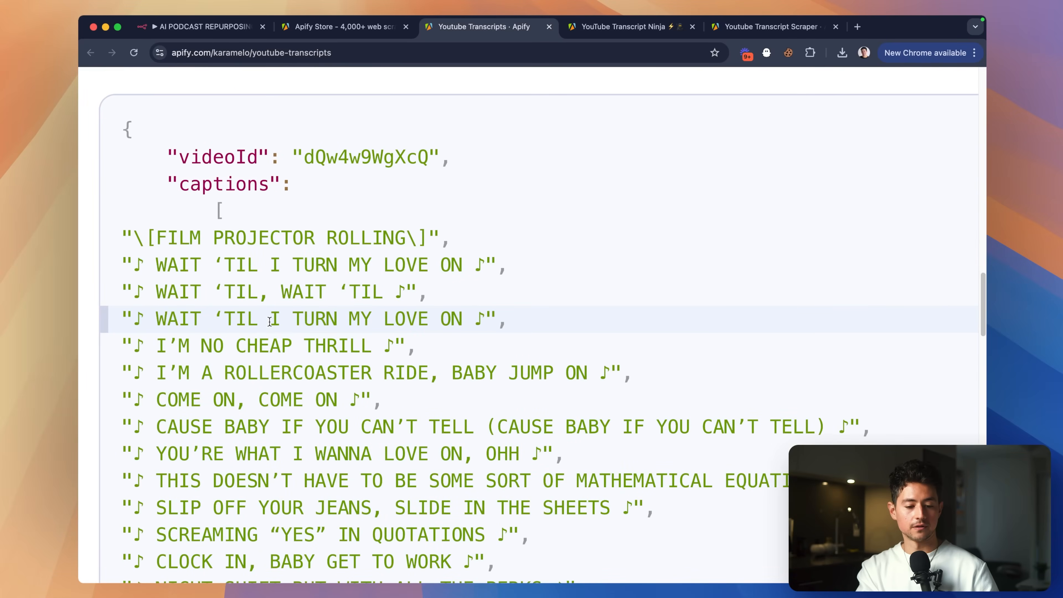
scroll(270, 321, down, 5)
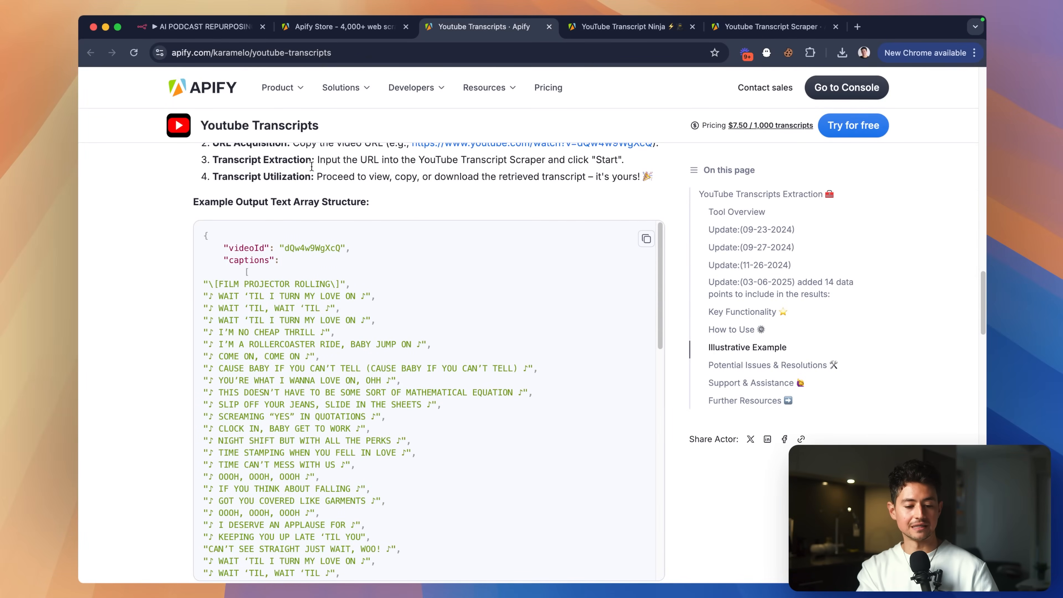
scroll(157, 284, down, 10)
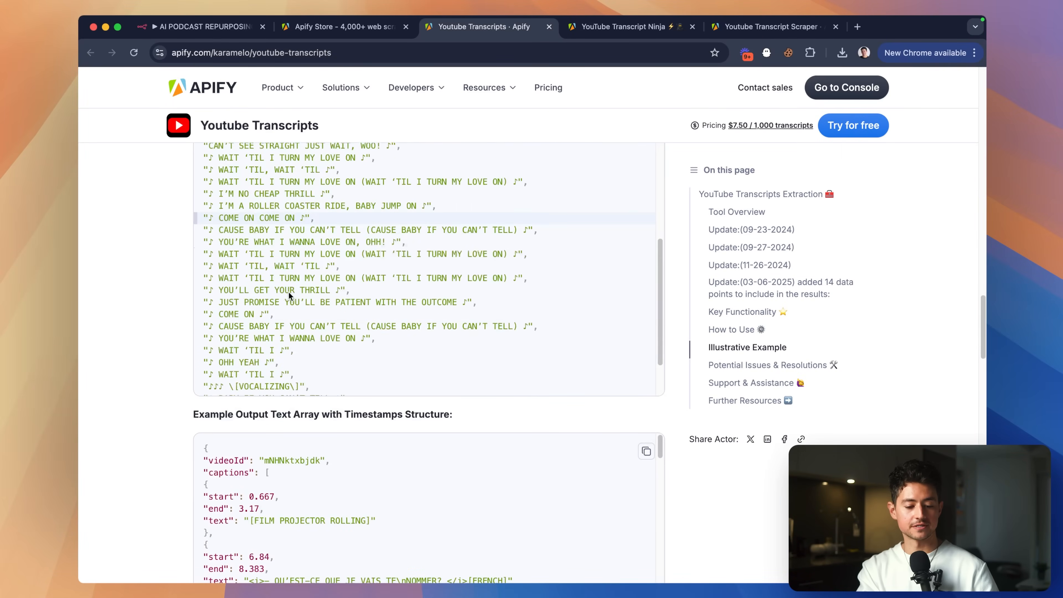
scroll(142, 316, up, 10)
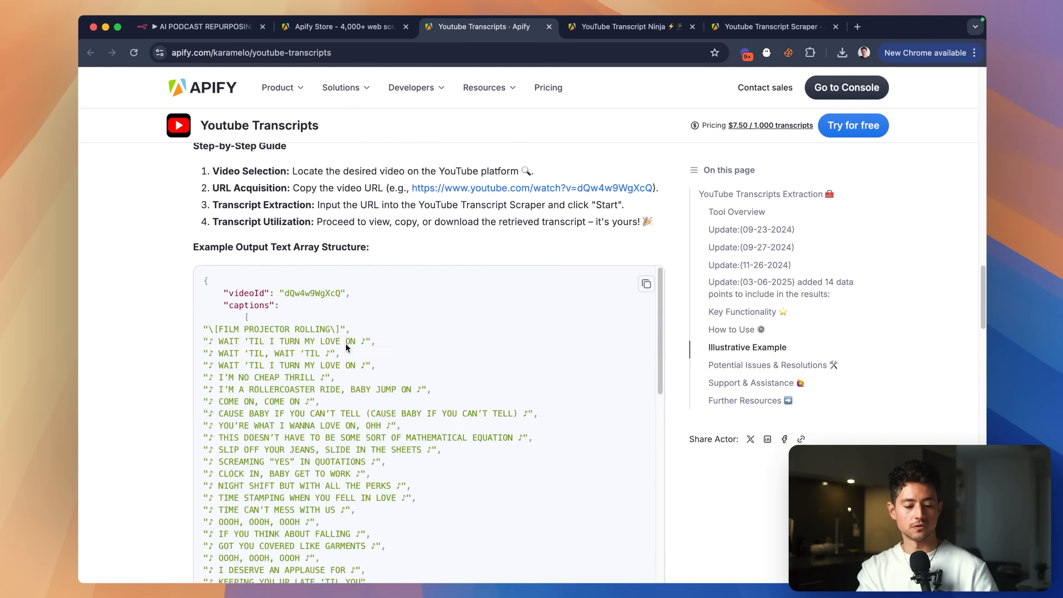
Read through the YouTube Transcript Ninja actor's README.
key(ctrl+Tab)
scroll(189, 330, down, 15)
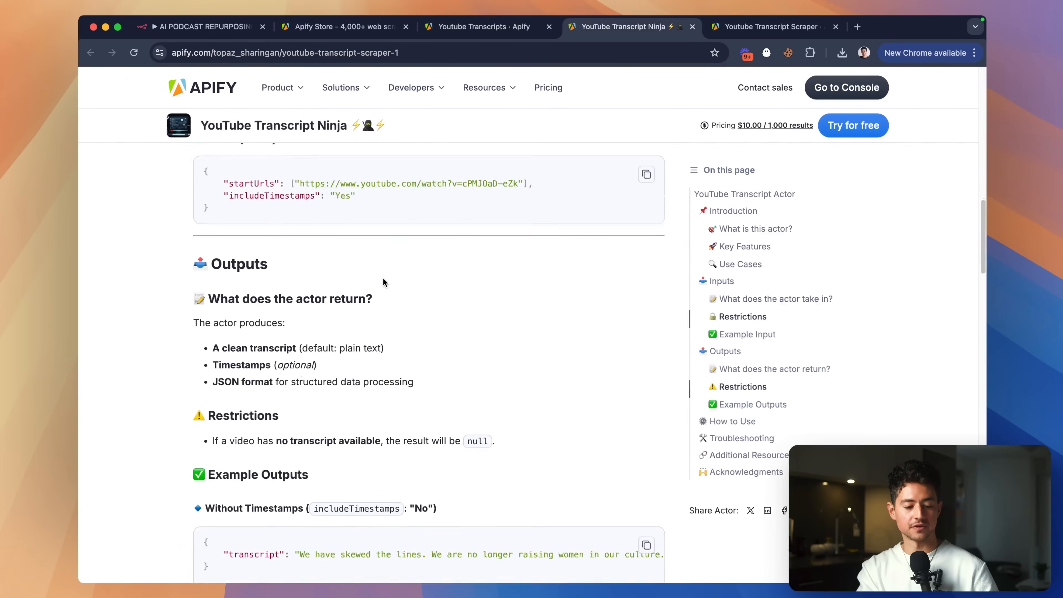
scroll(385, 282, down, 4)
scroll(411, 293, right, 2)
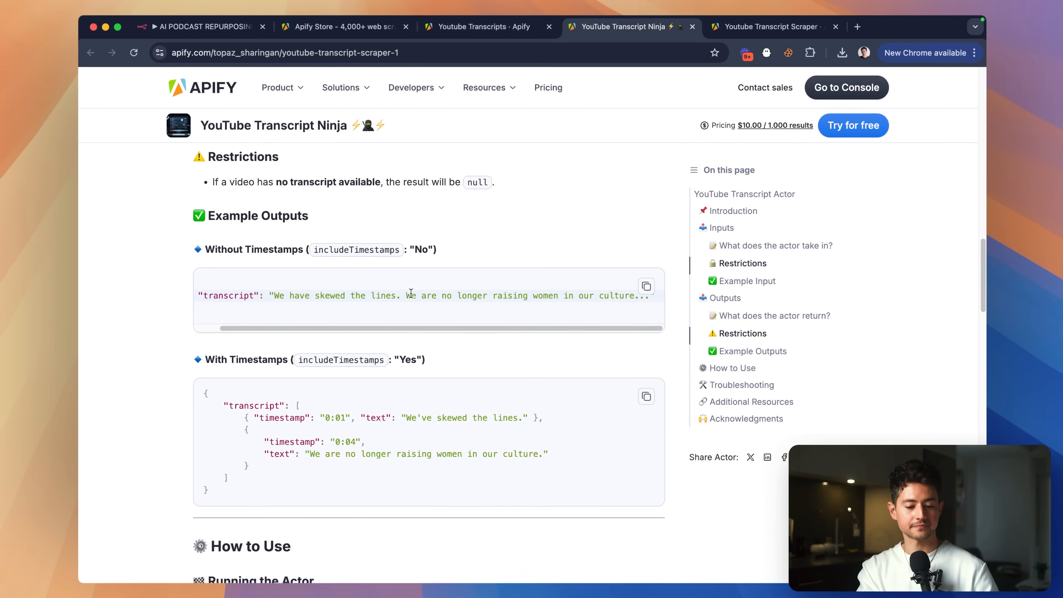
scroll(477, 260, down, 1)
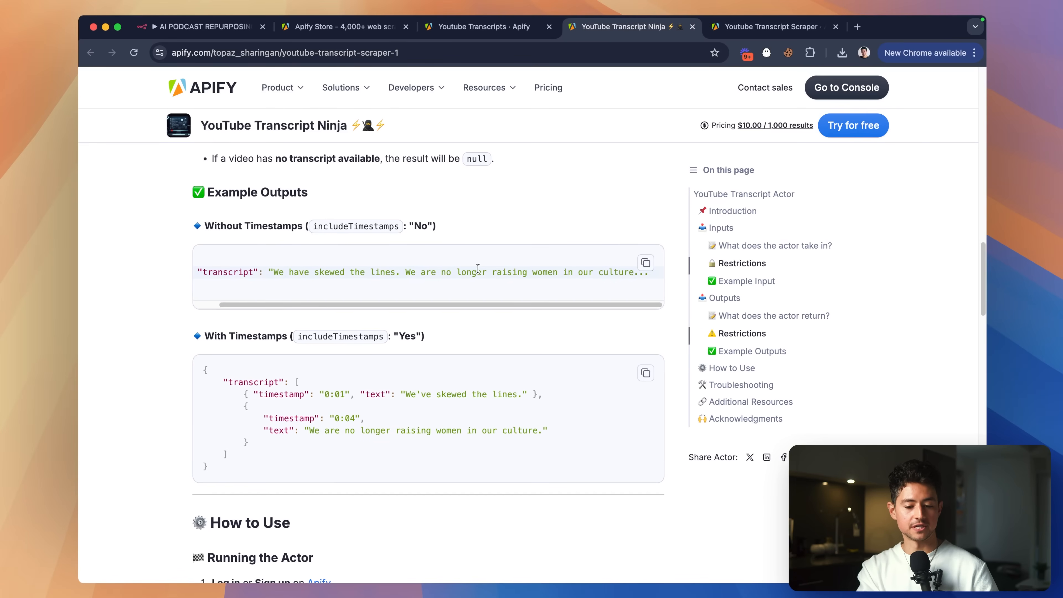
scroll(464, 275, down, 6)
scroll(464, 276, up, 14)
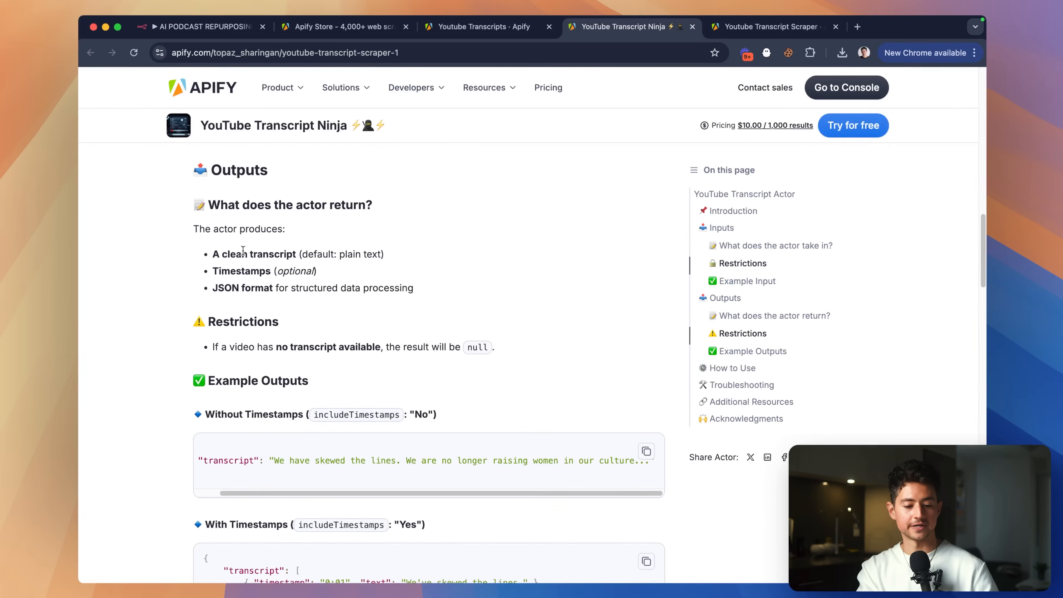
Read through the Youtube Transcript Scraper actor's README.
key(ctrl+Tab)
scroll(320, 295, down, 15)
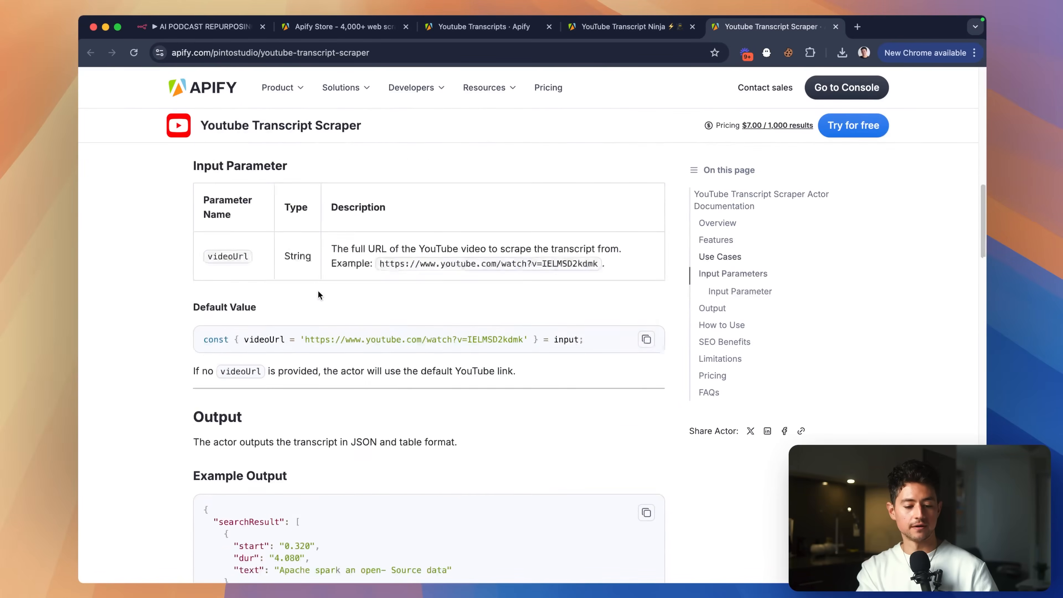
scroll(320, 295, down, 6)
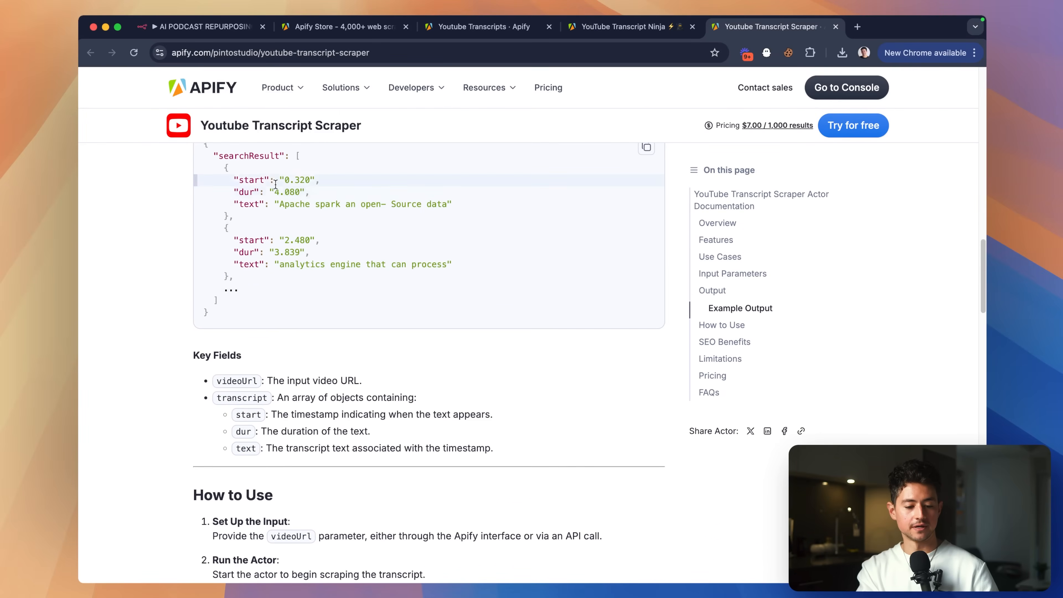
scroll(383, 264, up, 1)
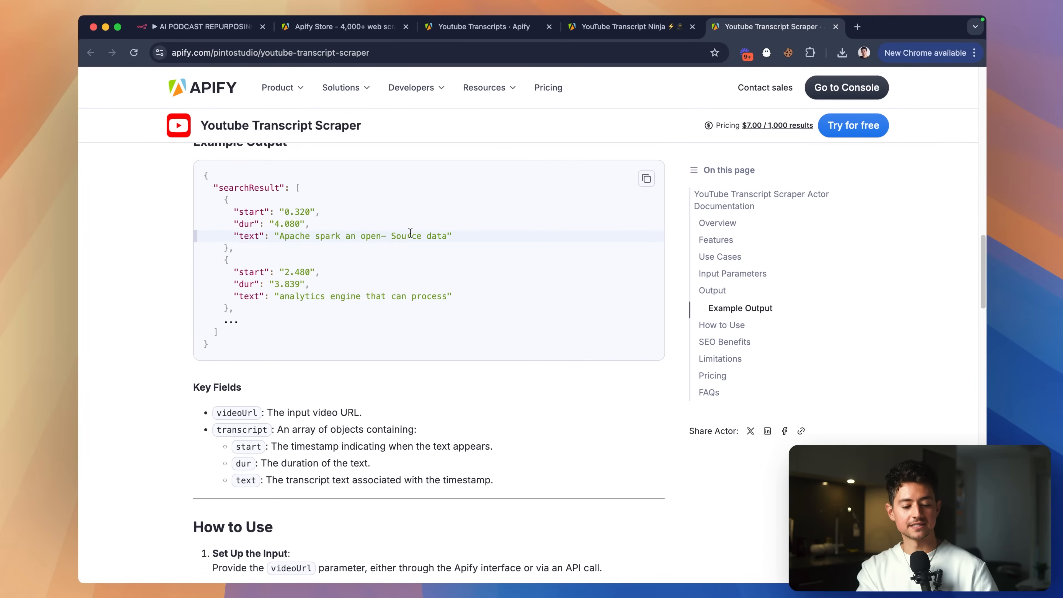
scroll(475, 324, down, 6)
scroll(475, 324, up, 5)
Go back to YouTube Transcript Ninja and start its free trial.
key(ctrl+shift+Tab)
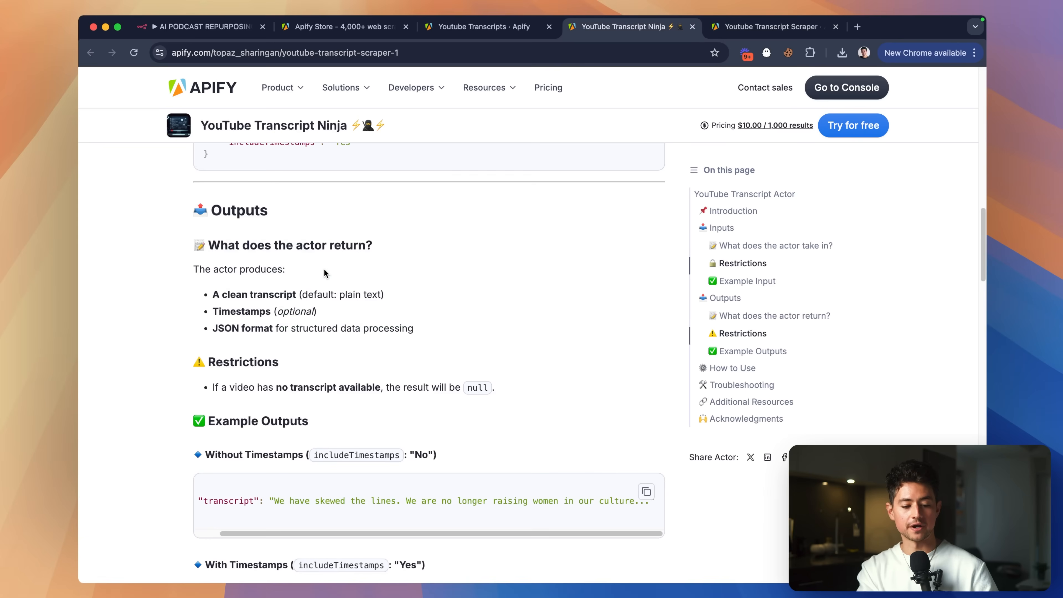
scroll(372, 377, down, 1)
scroll(361, 390, up, 5)
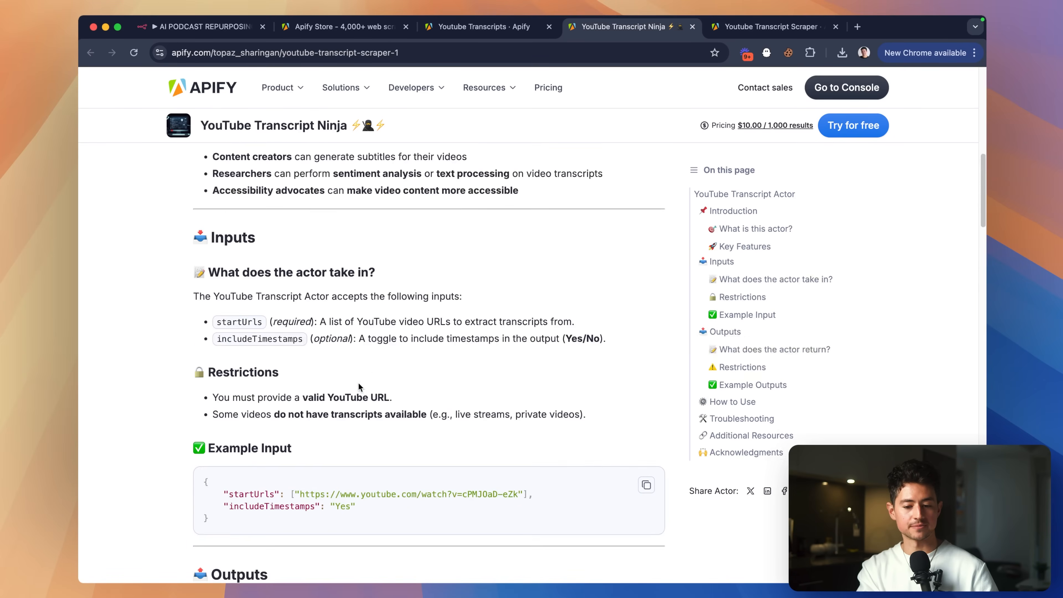
drag(581, 30, 438, 29)
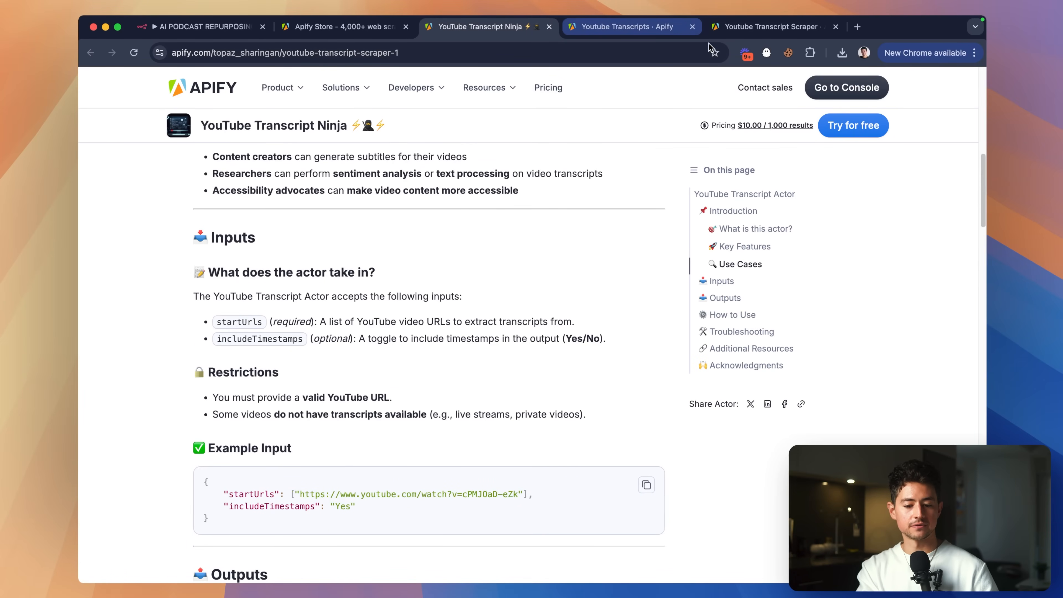
click(850, 124)
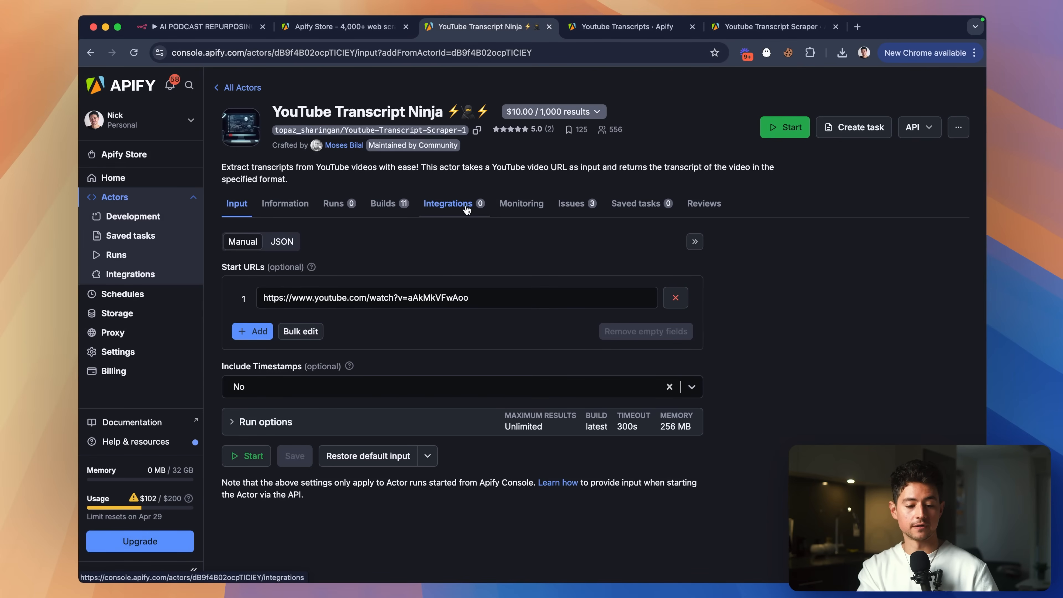
Search Google for prompt engineering videos and copy the first video result's link.
key(super+t)
text(nick saraev)
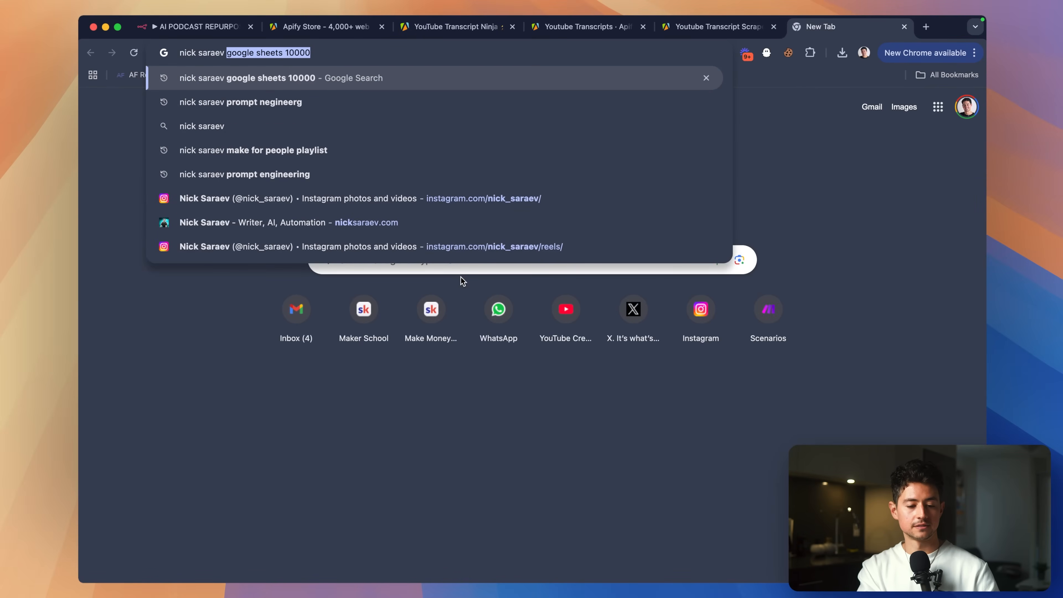
key(Down)
key(Return)
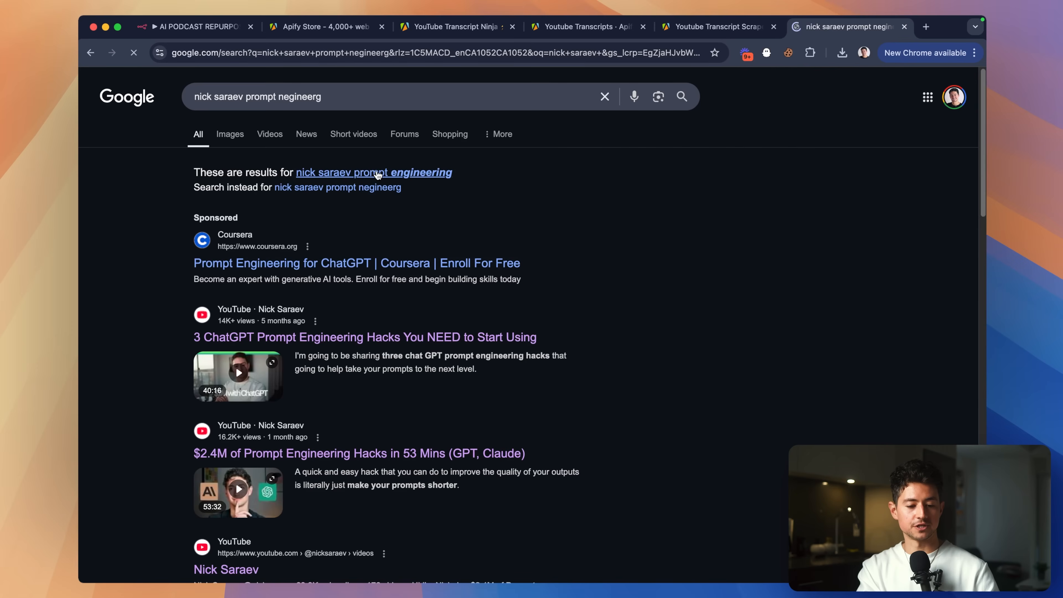
scroll(376, 289, down, 3)
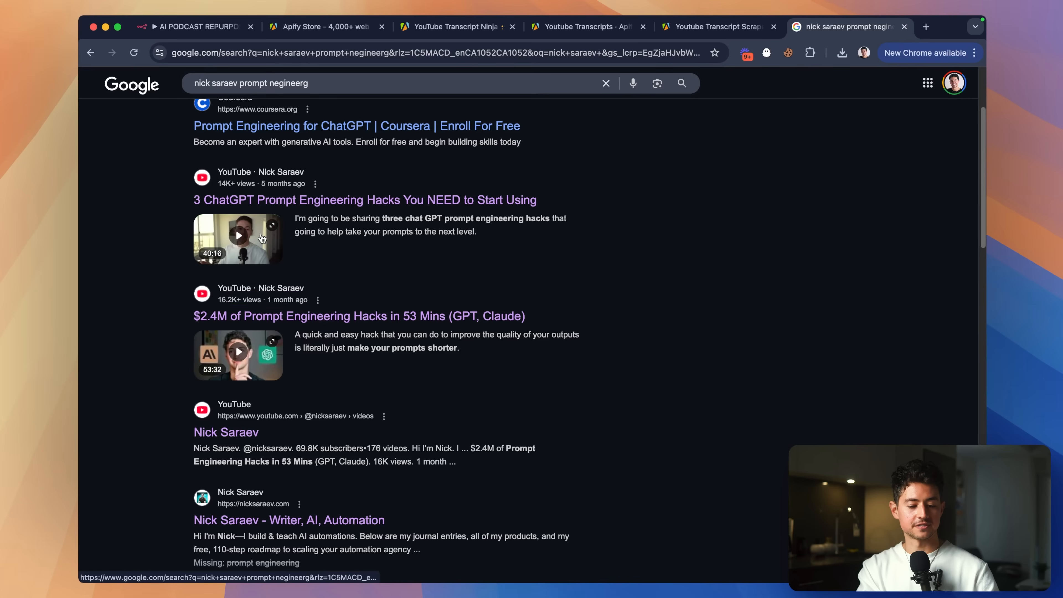
right_click(320, 204)
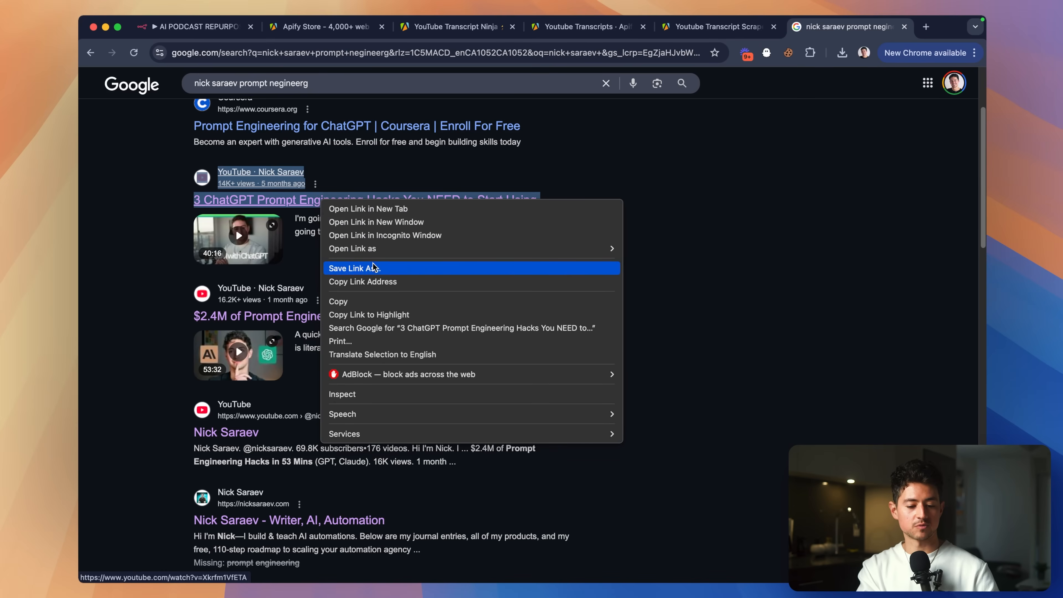
click(418, 282)
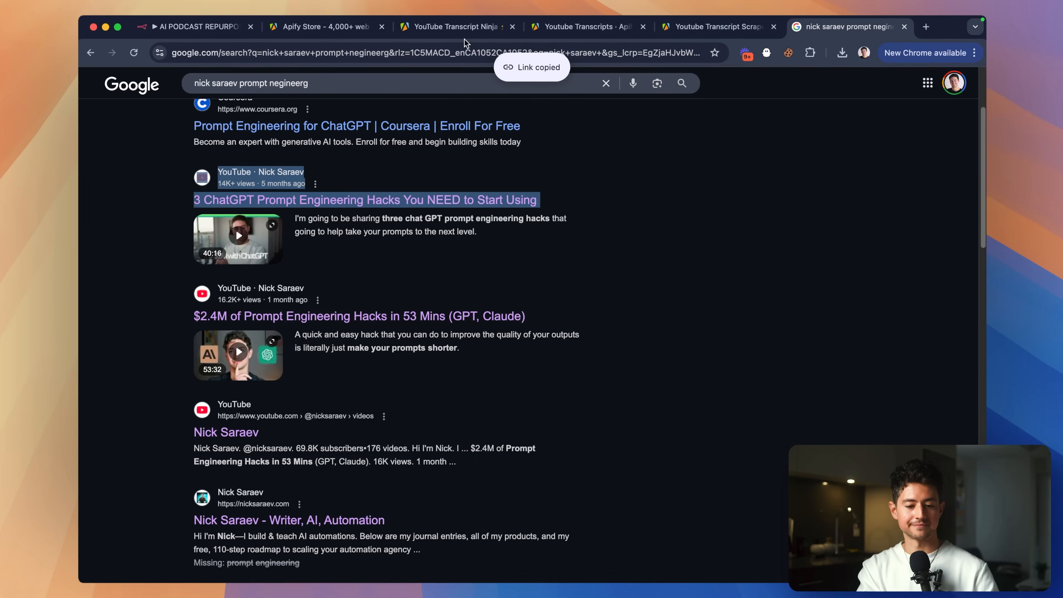
Return to the YouTube Transcript Ninja input form and select the old Start URL.
click(322, 26)
click(456, 26)
click(494, 295)
key(super+a)
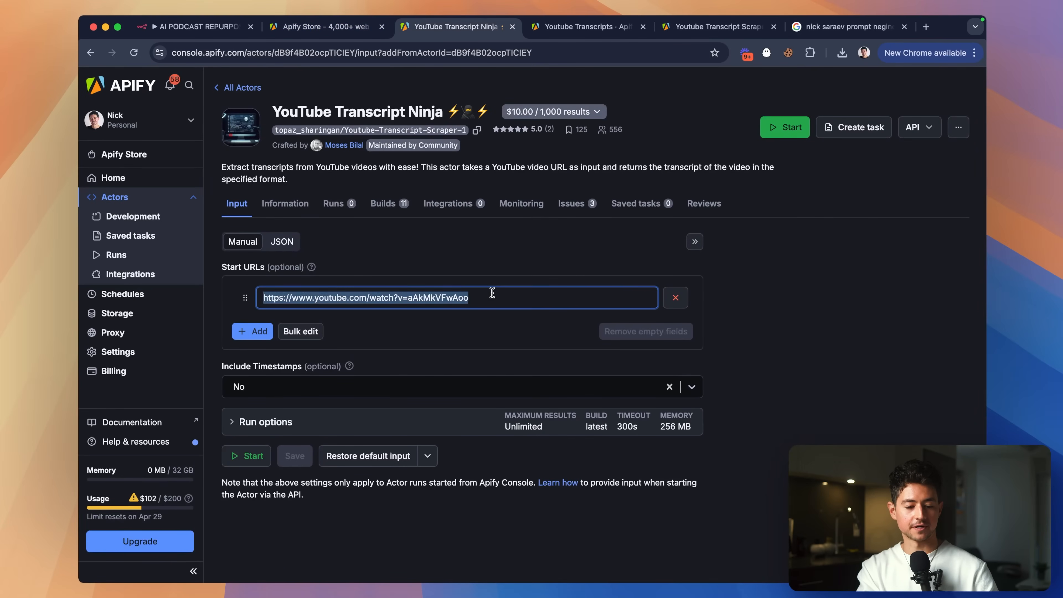
Paste the copied video URL, set Include Timestamps to No, and Save & Start the run.
key(super+v)
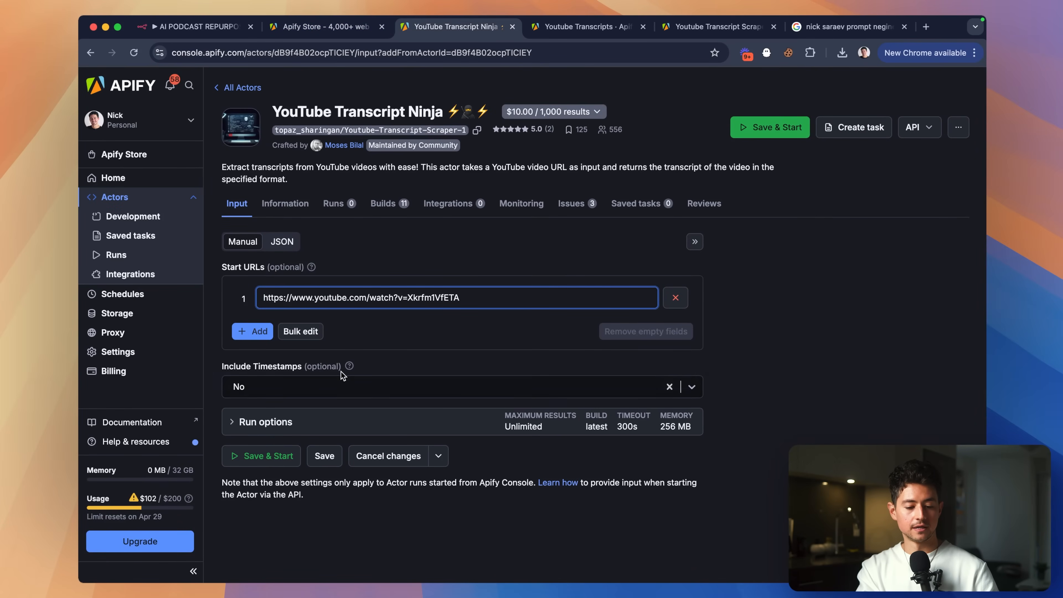
click(349, 367)
click(350, 386)
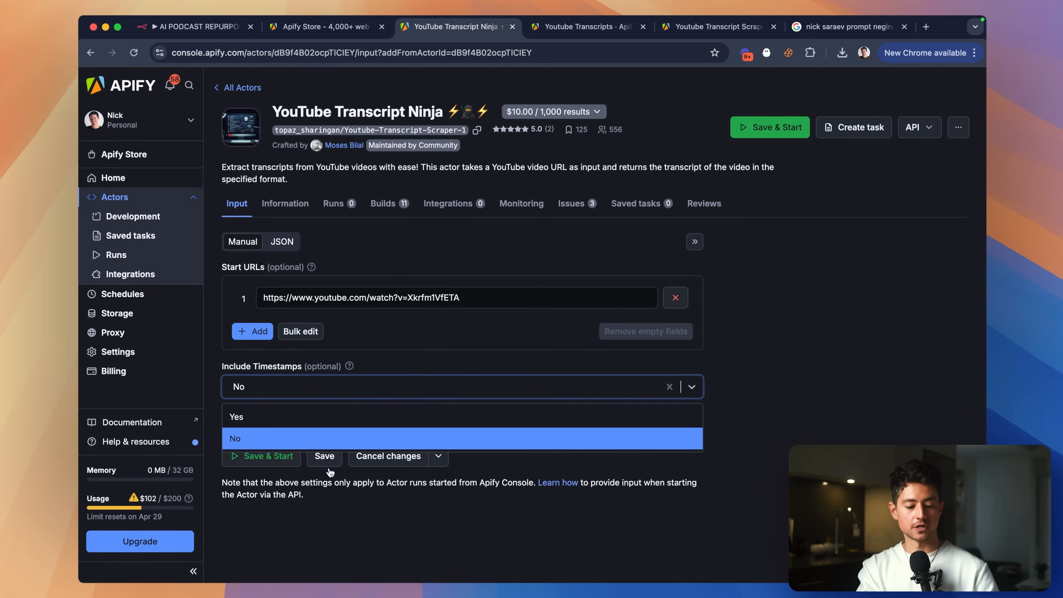
click(325, 515)
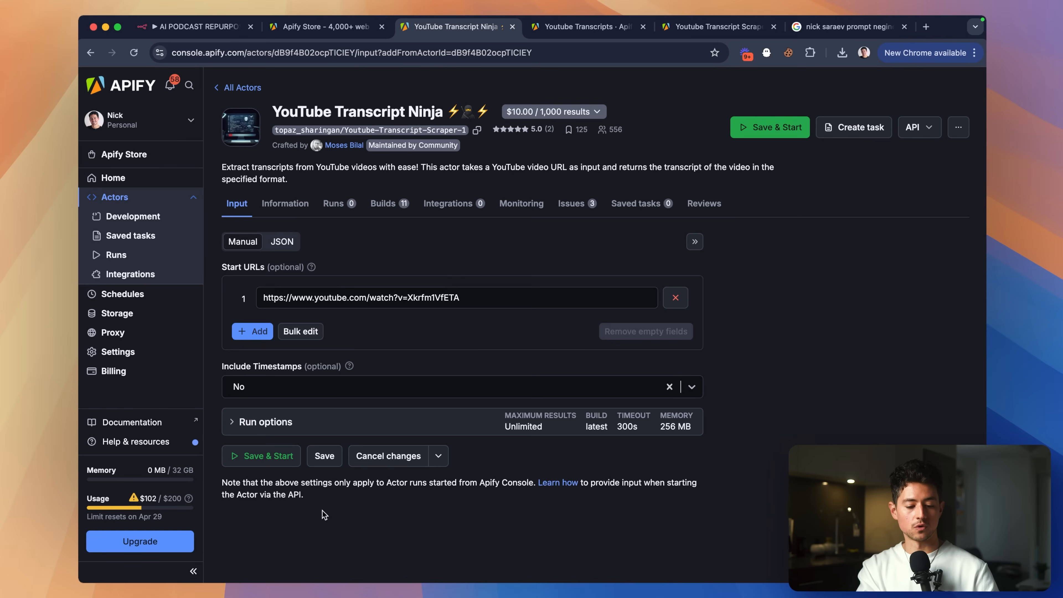
click(286, 465)
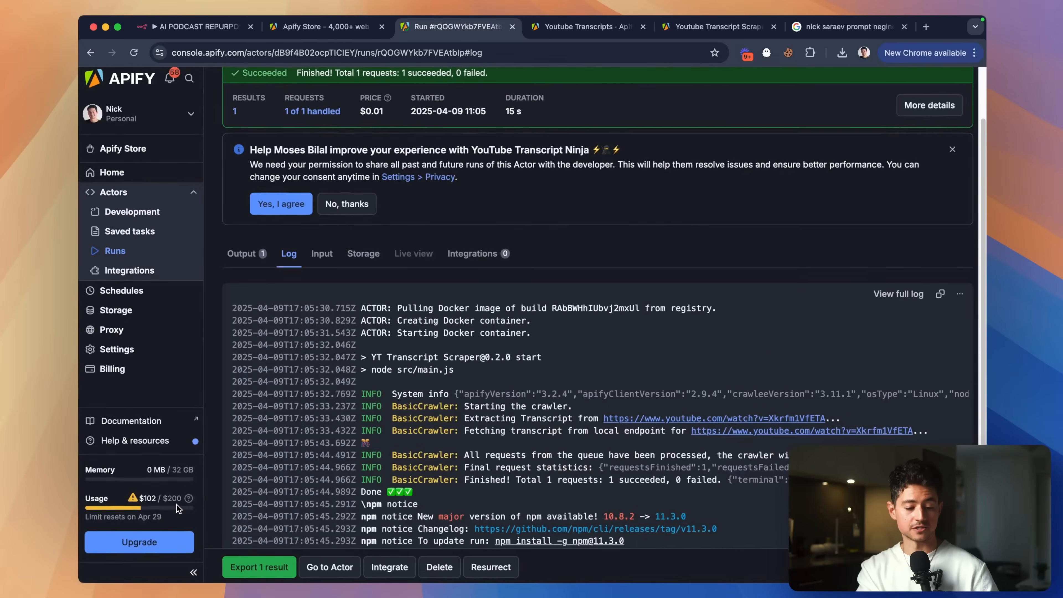
scroll(508, 413, down, 3)
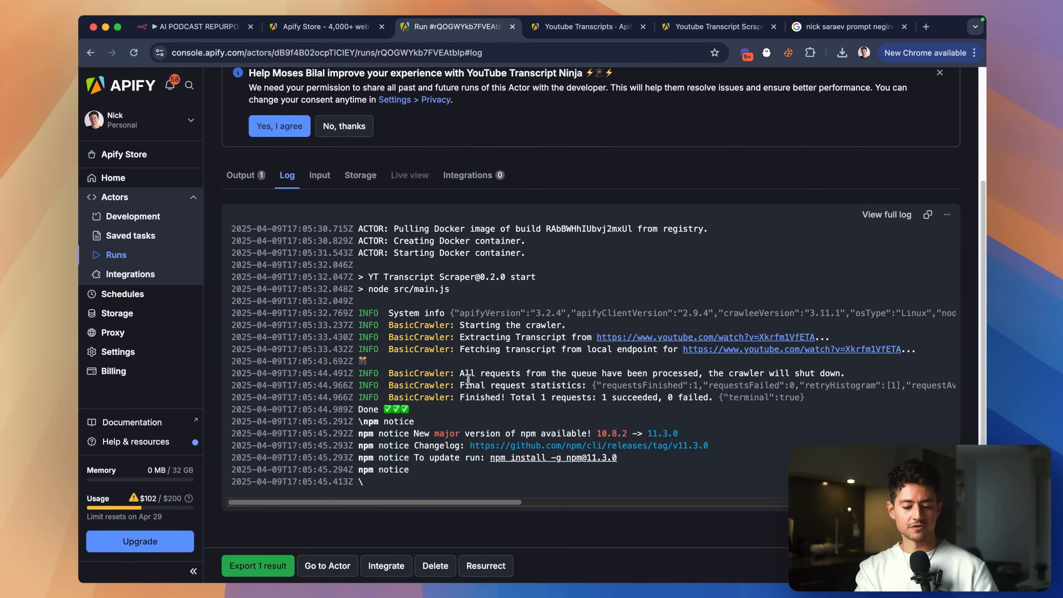
Export the run's output dataset as a CSV download.
click(245, 175)
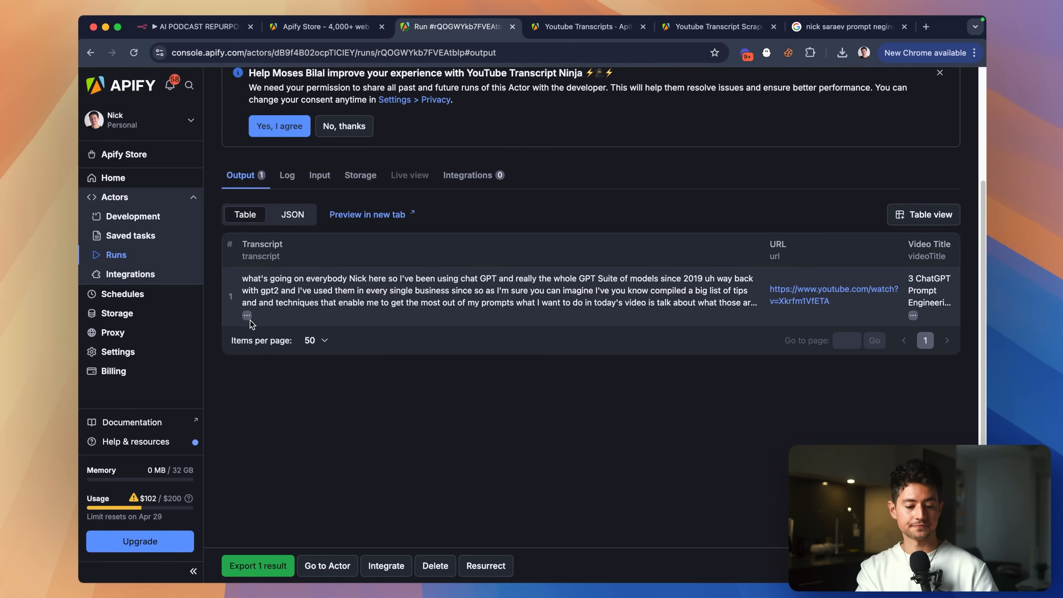
mouse_move(247, 316)
scroll(252, 258, down, 20)
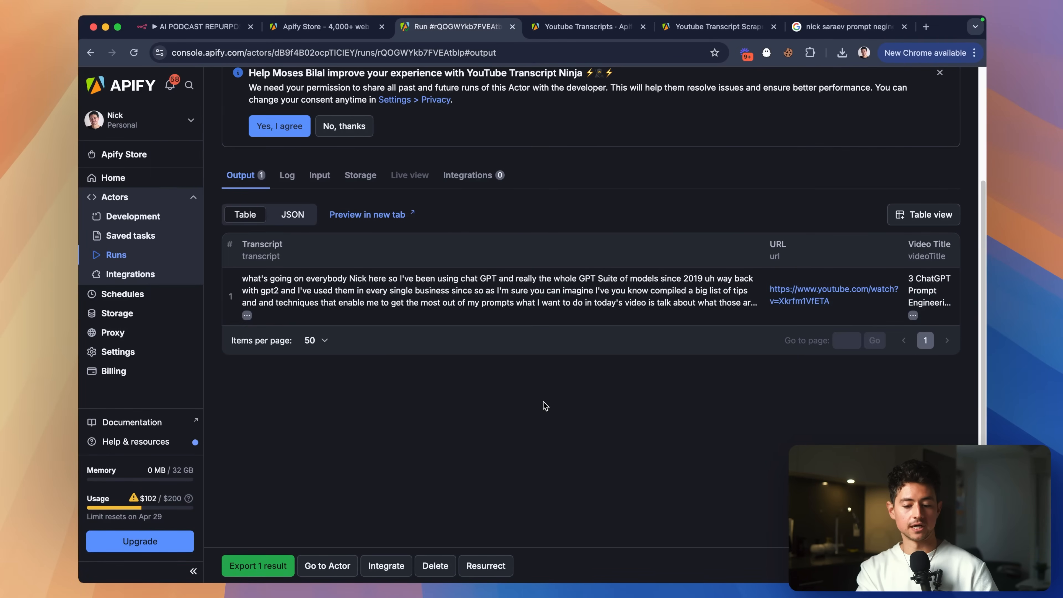
scroll(444, 282, up, 1)
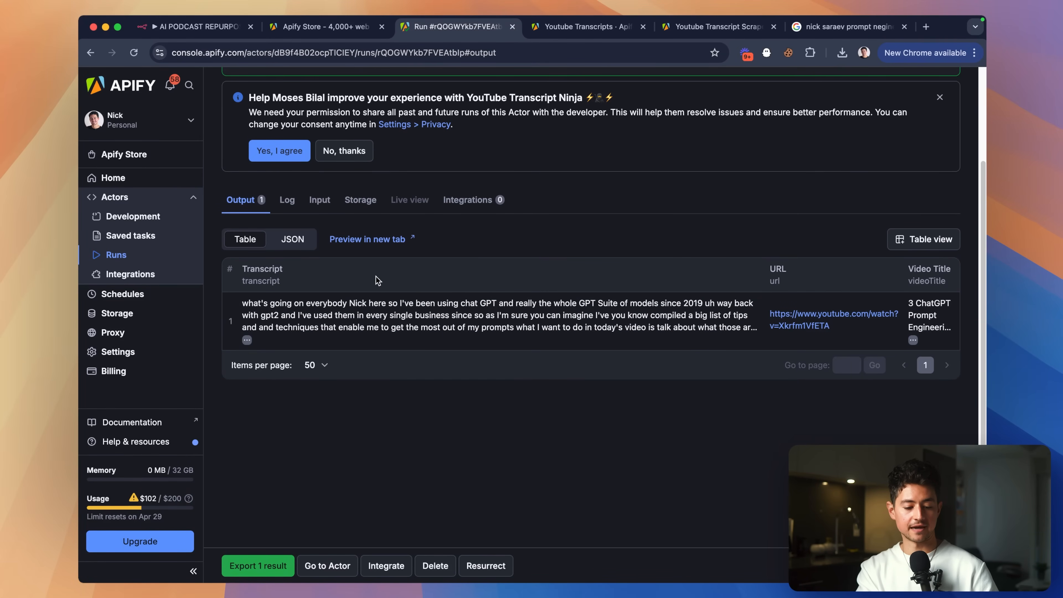
click(258, 566)
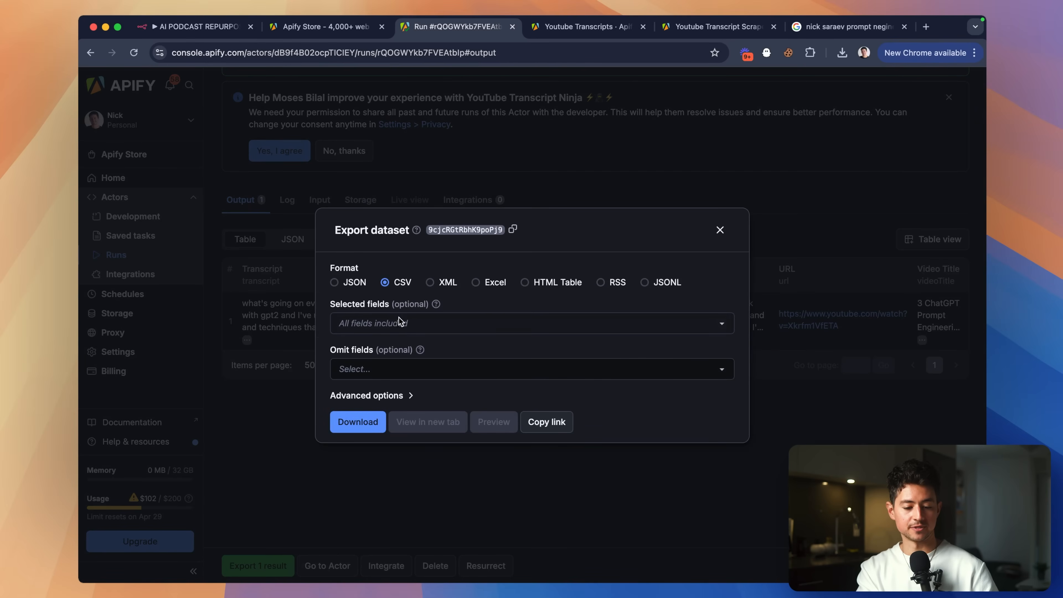
click(363, 422)
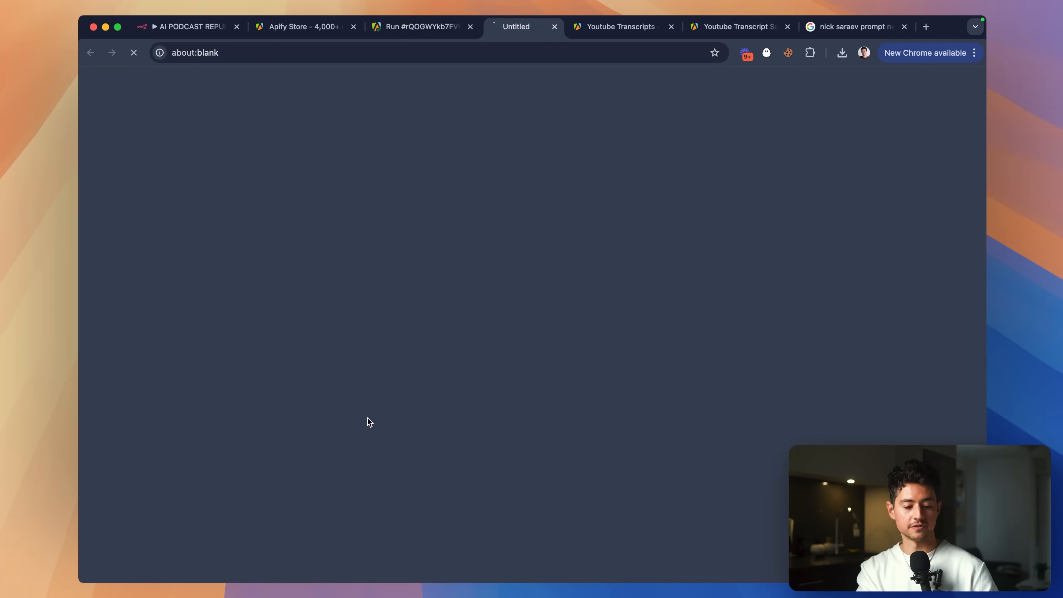
Create a new blank Google spreadsheet via sheet.new.
key(super+t)
text(sheet.new)
key(Return)
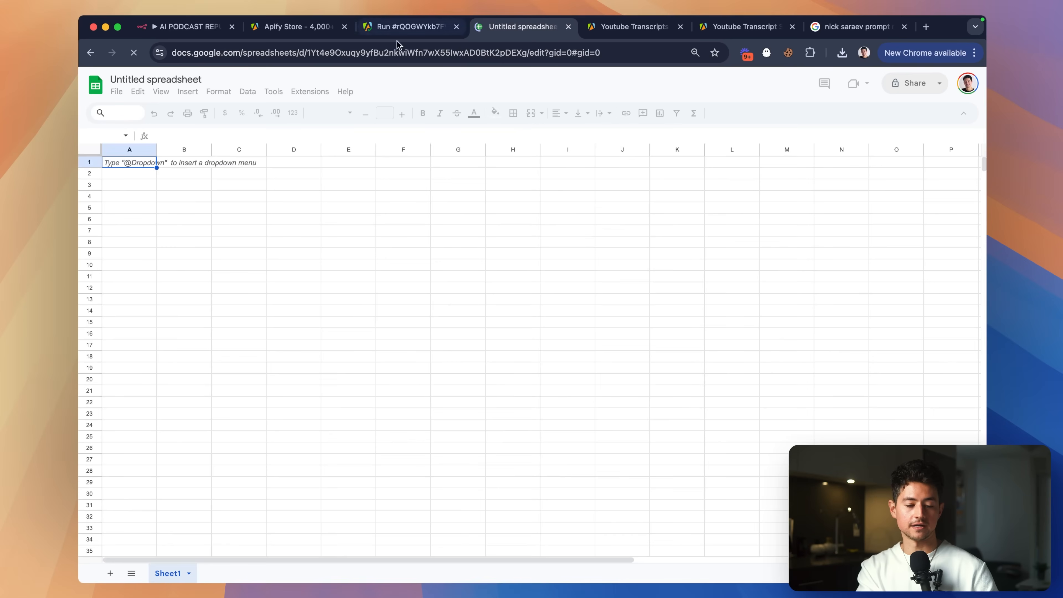
Import the downloaded transcript CSV into the sheet, appending to the current sheet.
click(116, 91)
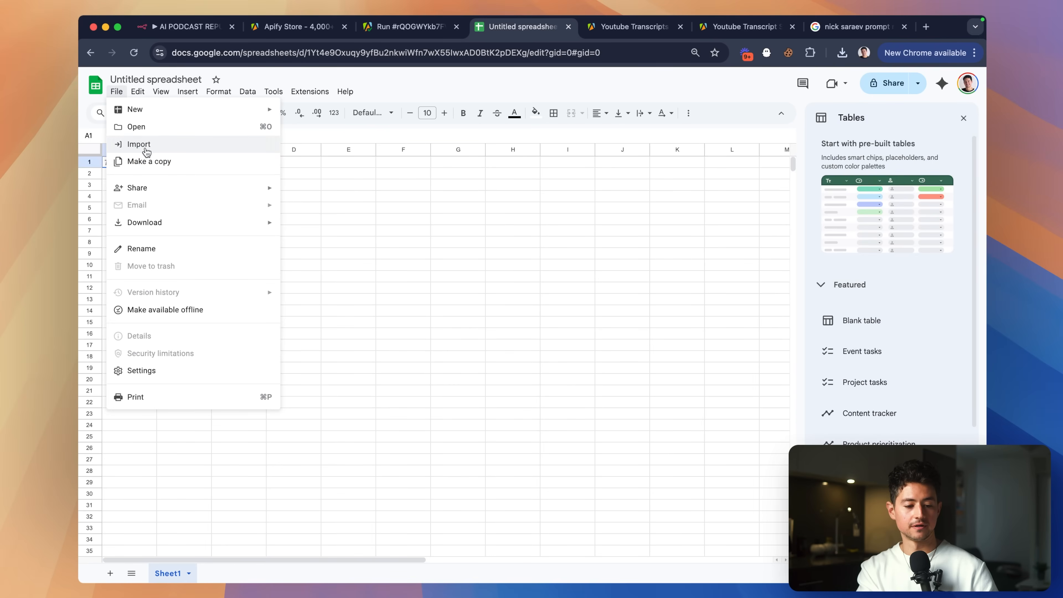
click(137, 144)
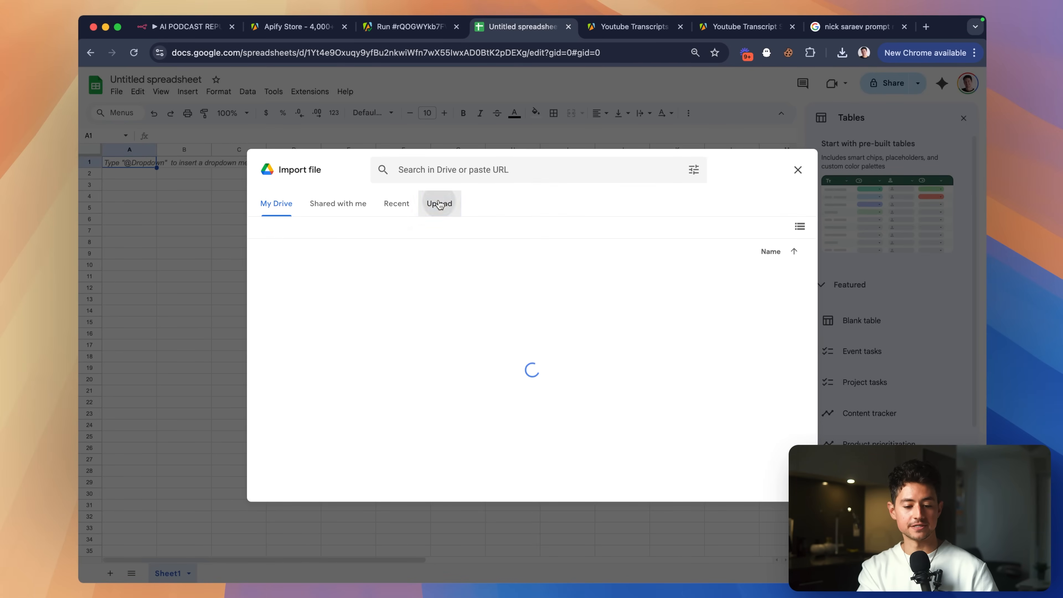
click(439, 205)
click(842, 53)
drag(607, 189, 530, 268)
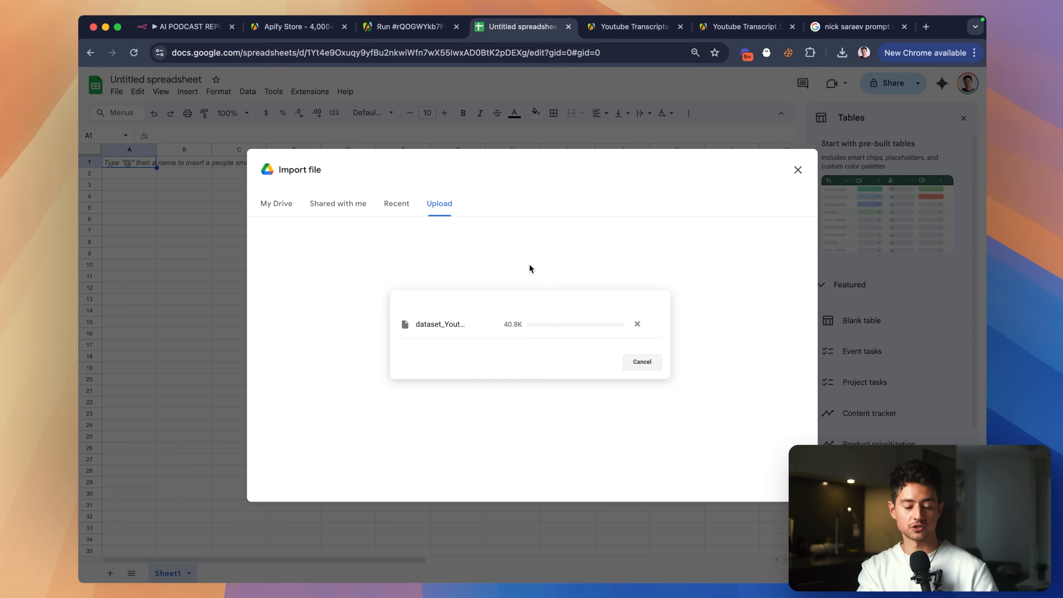
click(452, 330)
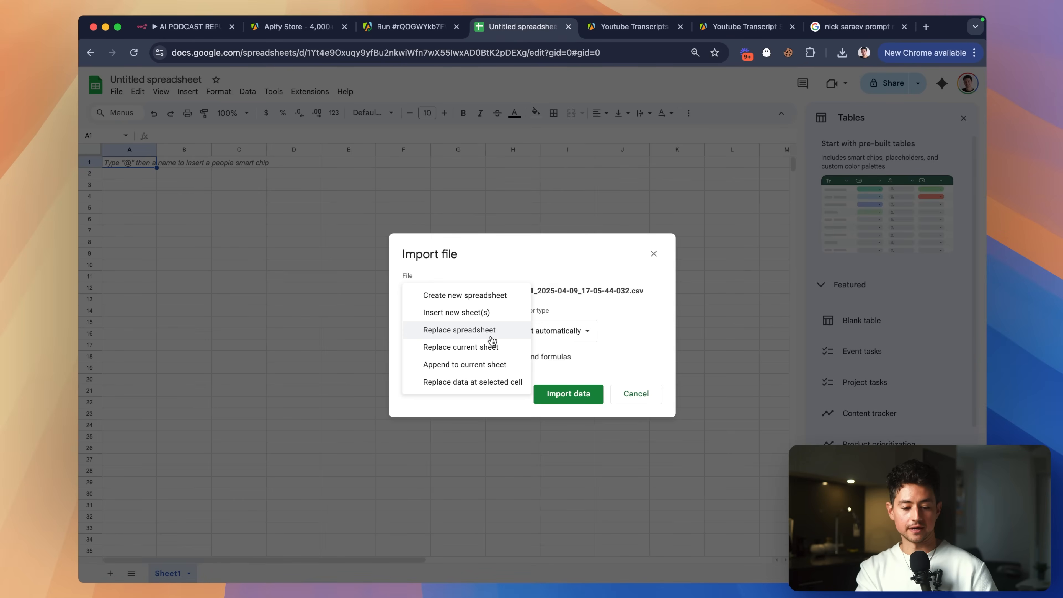
click(503, 363)
click(568, 394)
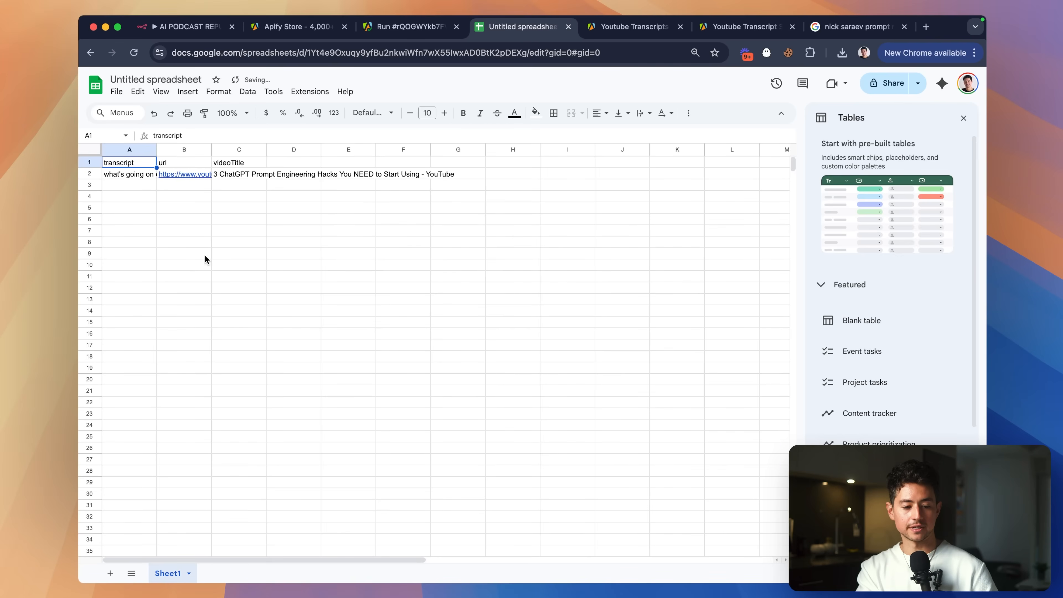
Widen column A and copy the full transcript text from cell A2.
drag(145, 150, 166, 155)
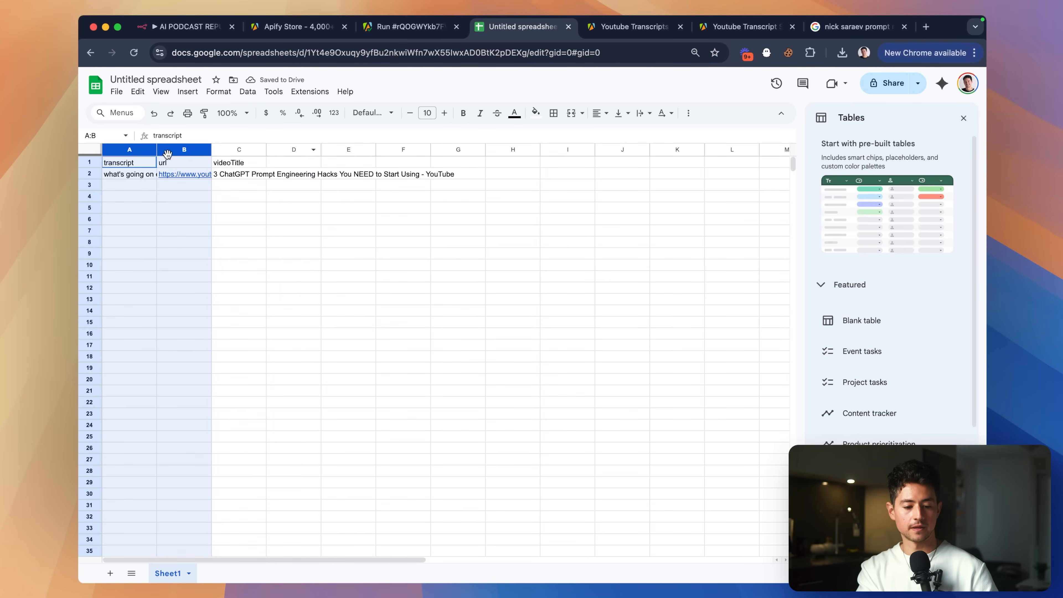
click(190, 220)
click(225, 163)
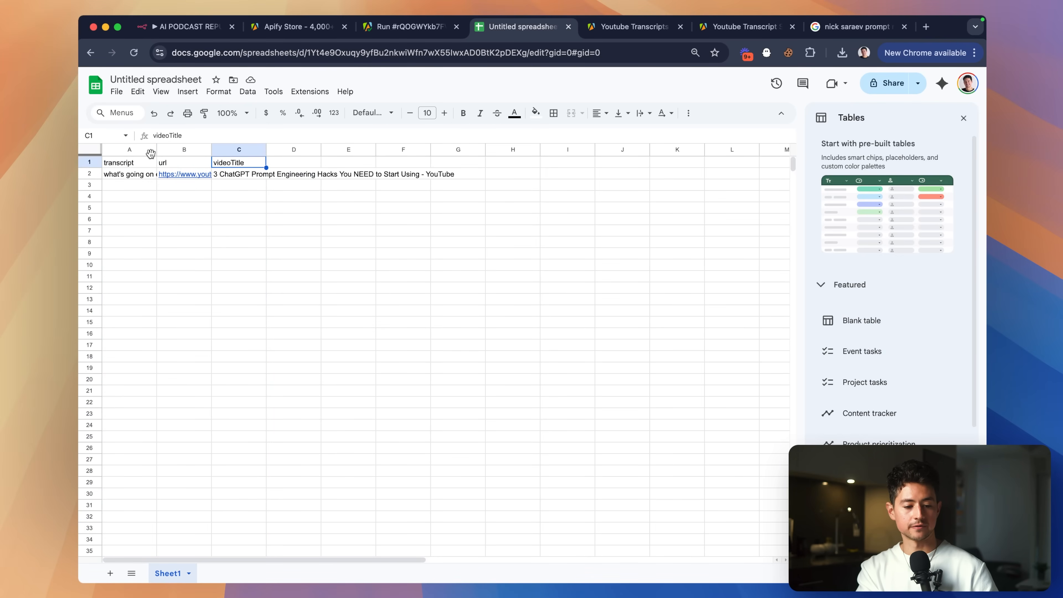
drag(154, 150, 495, 151)
double_click(281, 177)
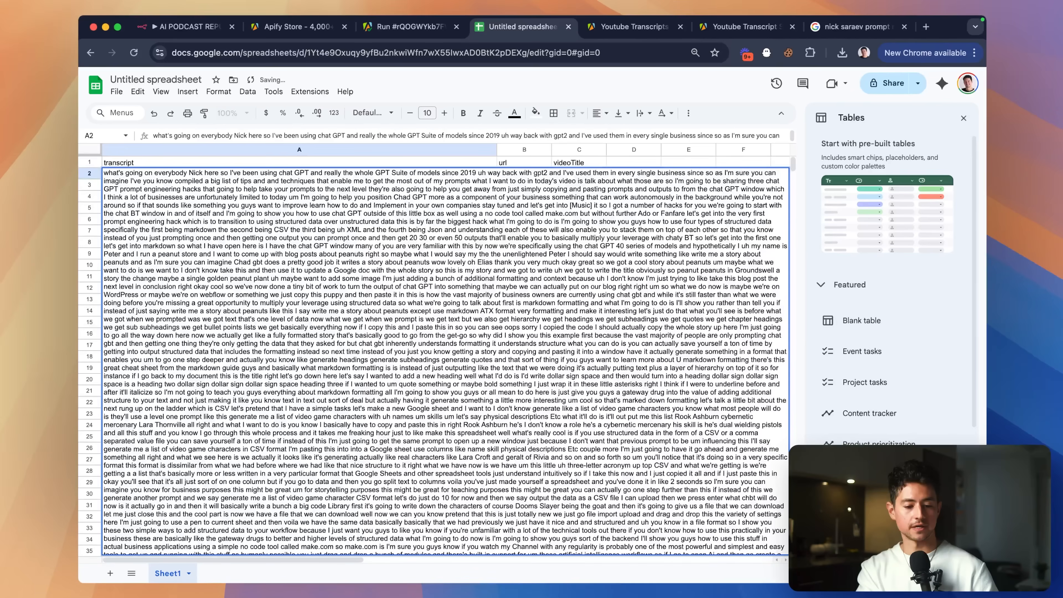
key(super+Down)
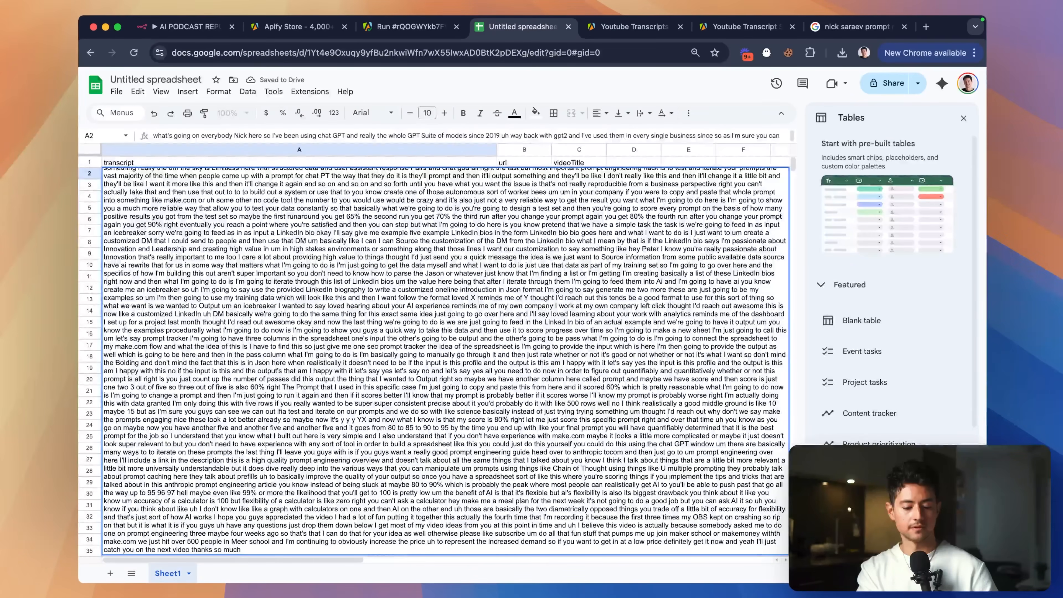
key(super+a)
Open a new browser tab for the word counter site.
key(super+t)
text(owre)
key(BackSpace)
key(BackSpace)
key(BackSpace)
key(BackSpace)
Paste the transcript into wordcounter.net, reading 8,158 words and 41,673 characters, then return to Apify.
text(wo)
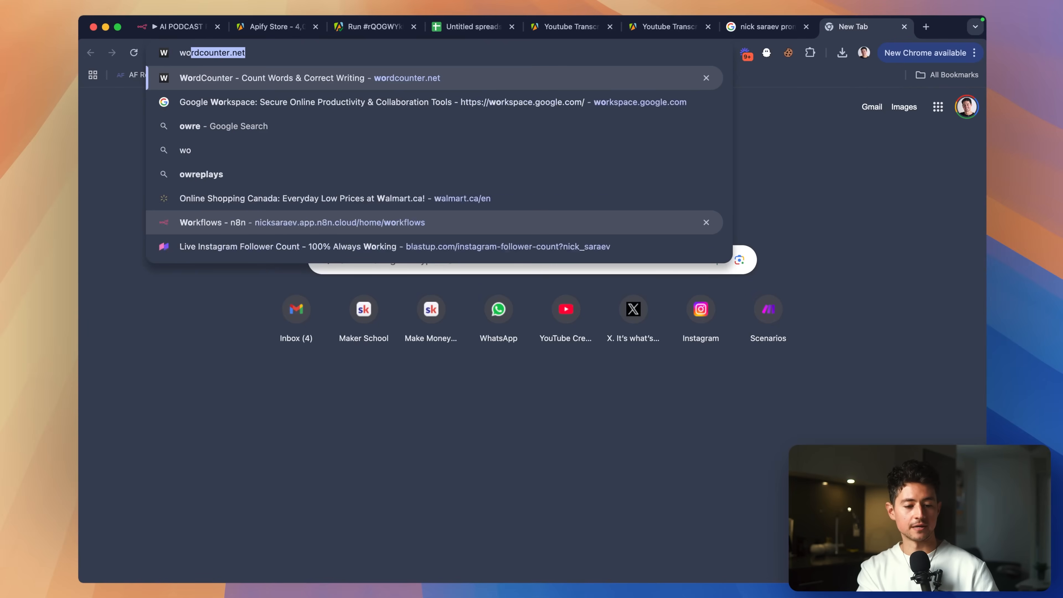
key(Return)
click(396, 267)
key(super+a)
key(BackSpace)
key(super+v)
scroll(235, 108, up, 5)
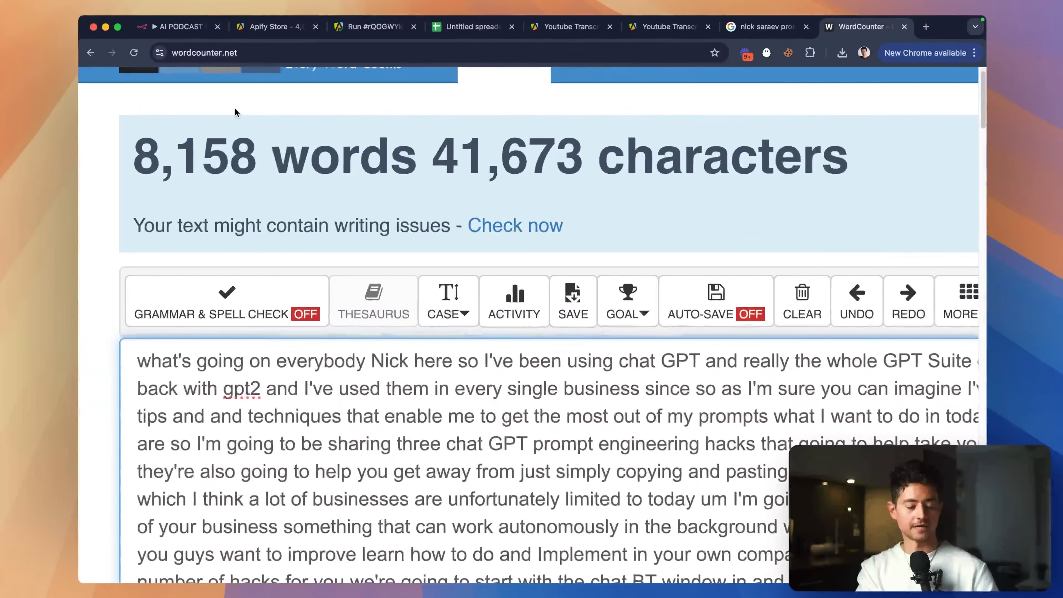
scroll(236, 108, down, 5)
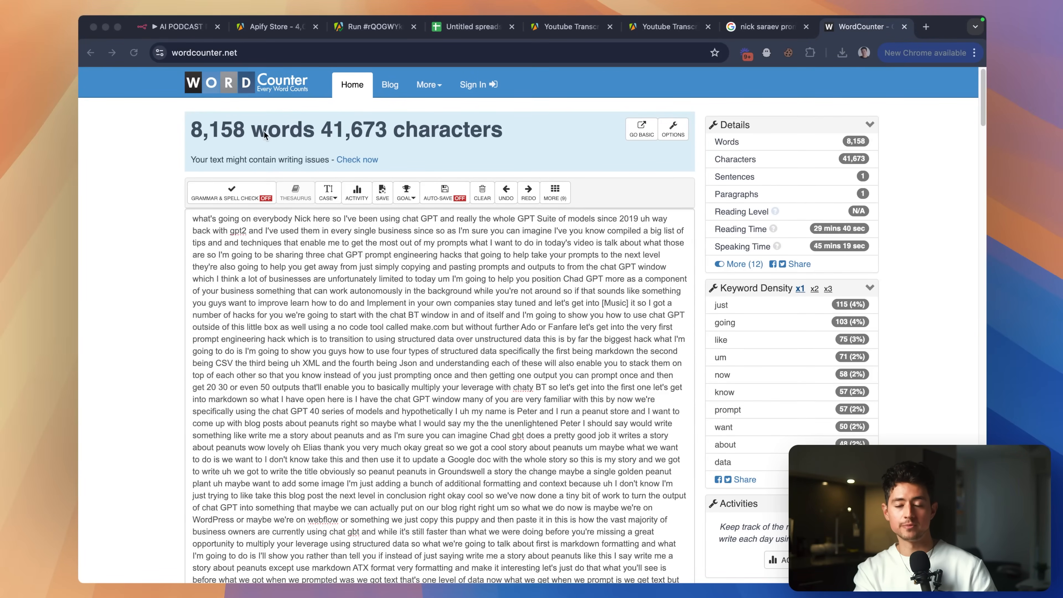
click(354, 158)
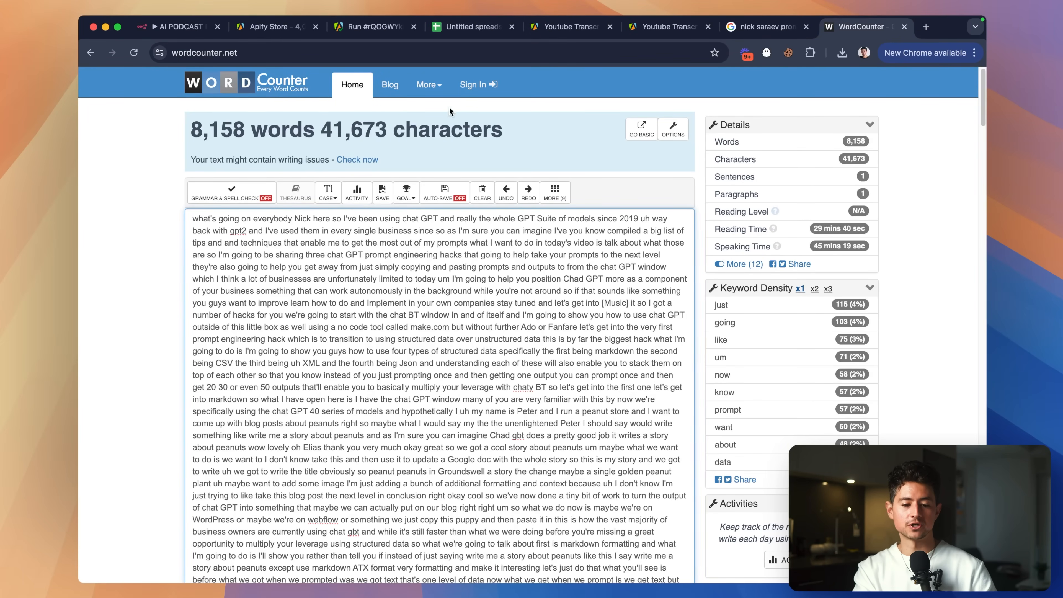
click(384, 31)
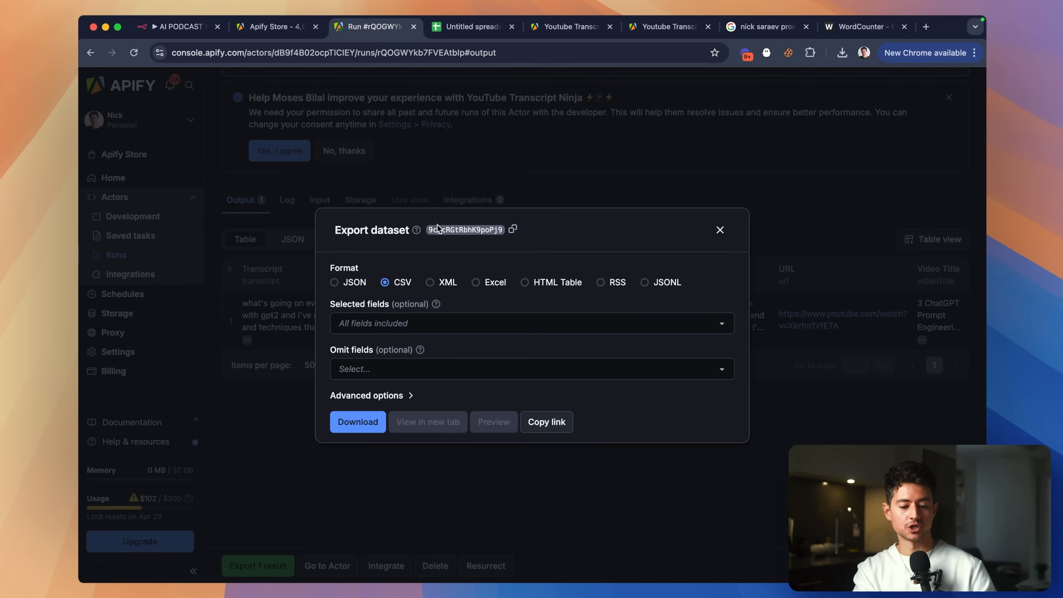
Close the Export dataset dialog, decline data sharing, and view the run's Integrations.
click(720, 230)
click(351, 151)
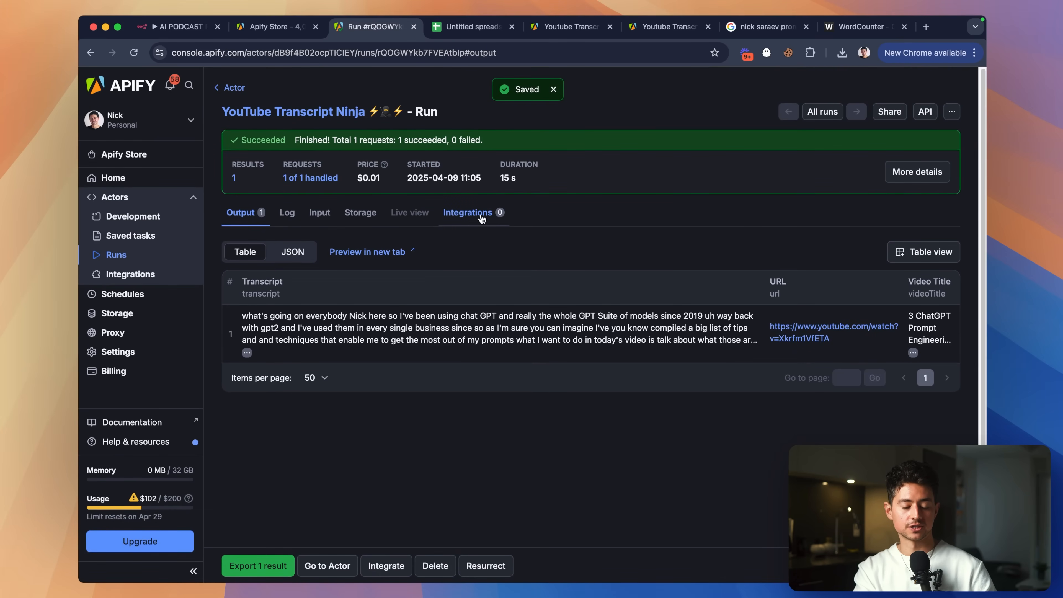
click(482, 218)
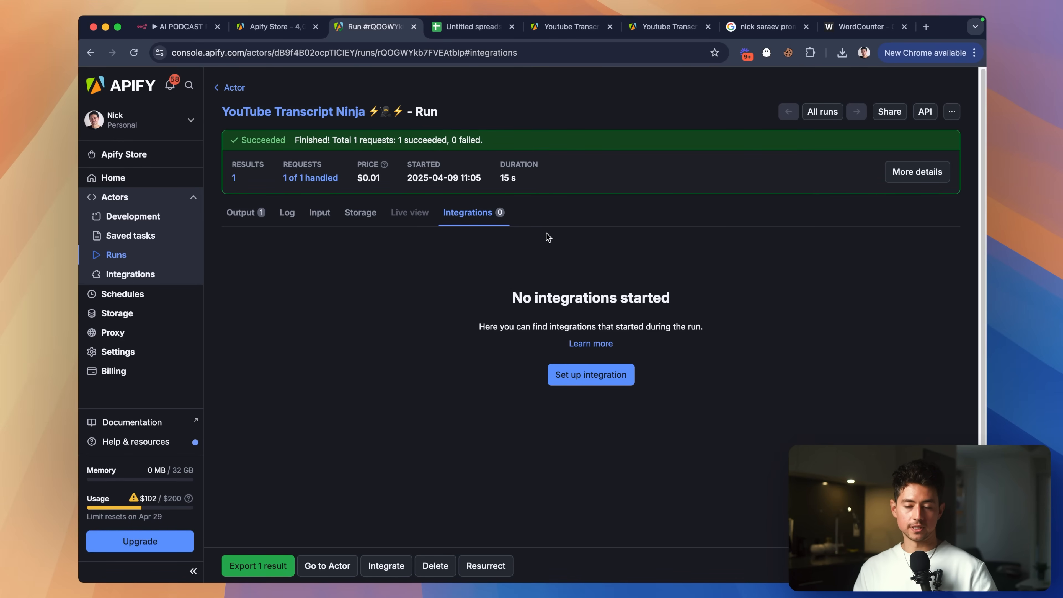
Search Google for 'apify api', then add the n8n workflow's first step.
key(super+t)
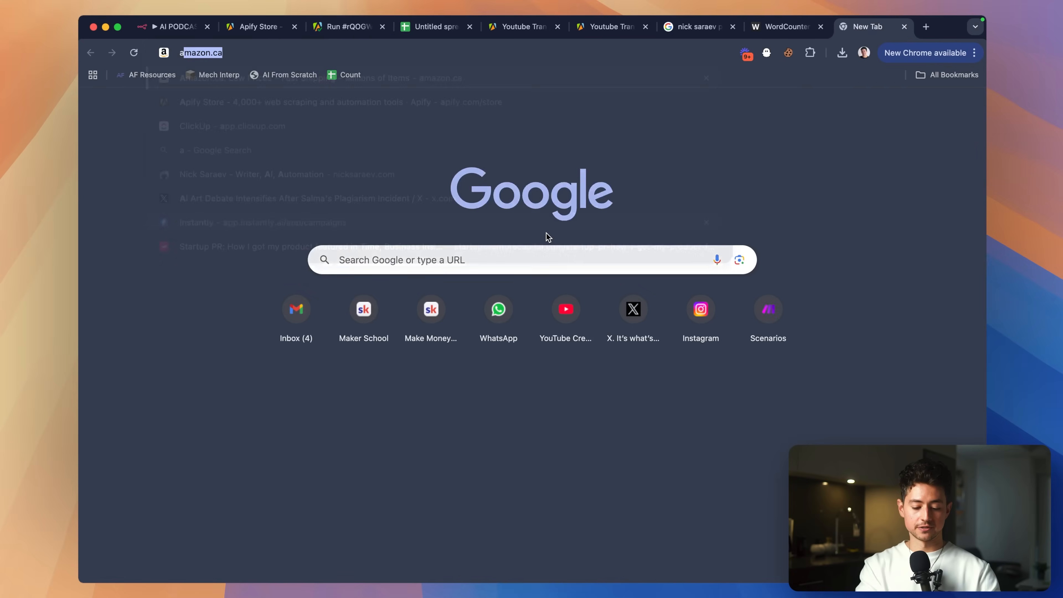
text(apify api)
key(Return)
key(super+1)
click(523, 293)
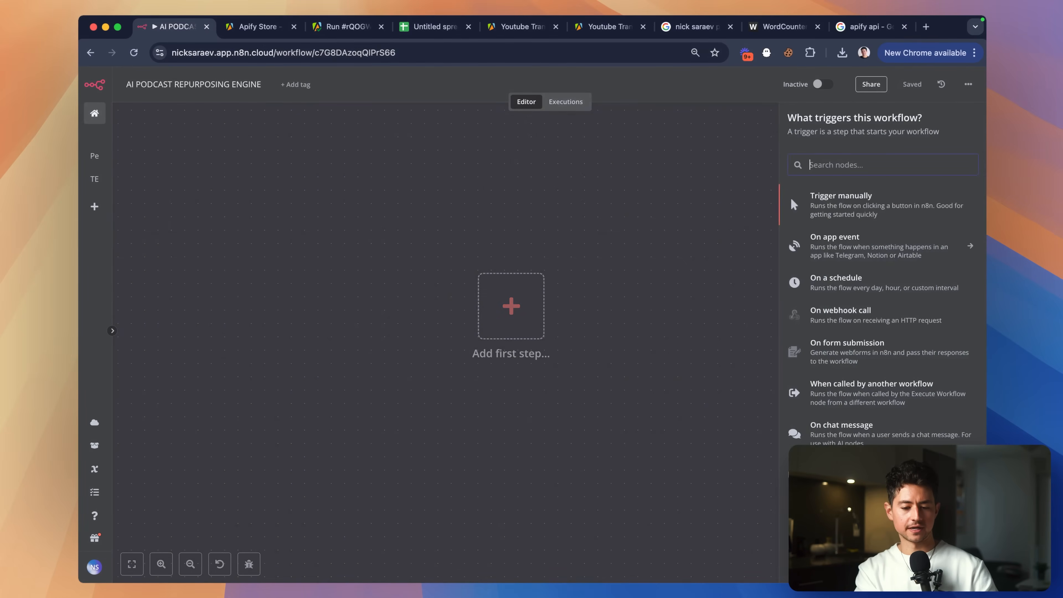
Search n8n triggers for 'apify' and open the Apify API documentation.
text(apify)
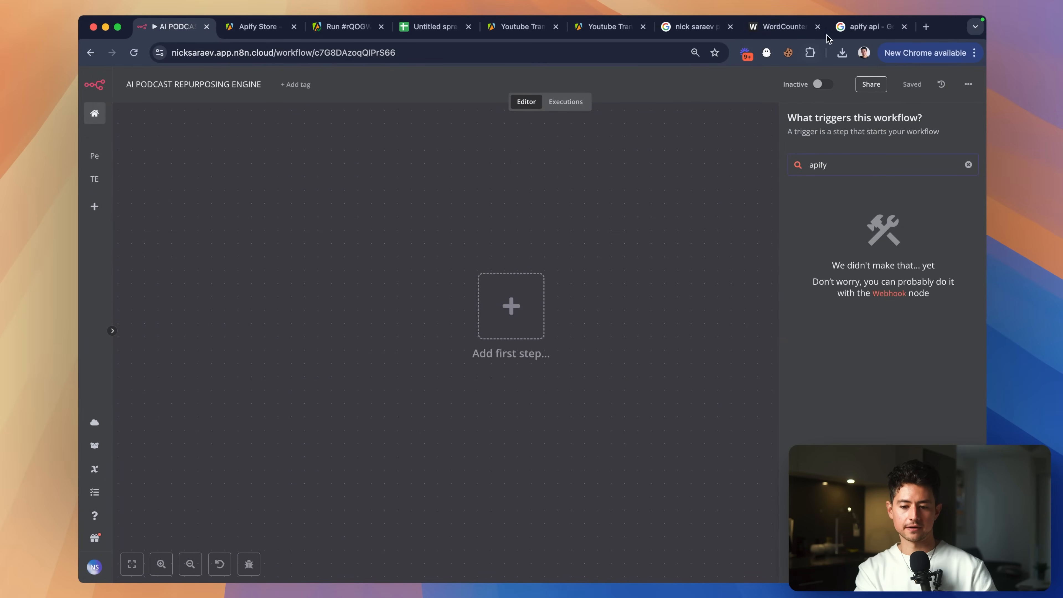
drag(862, 26, 259, 26)
scroll(227, 148, down, 2)
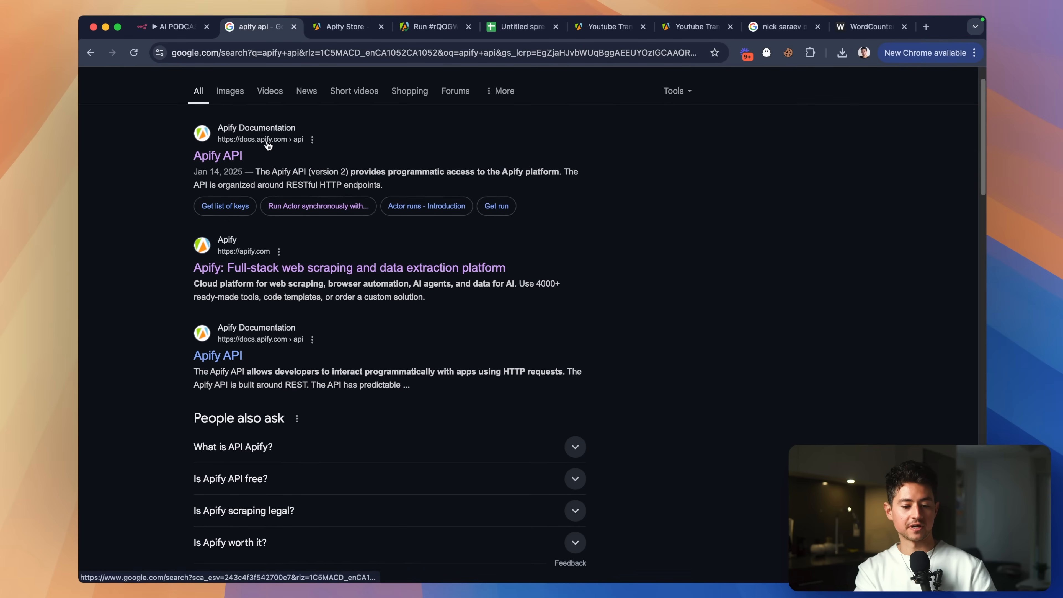
click(226, 148)
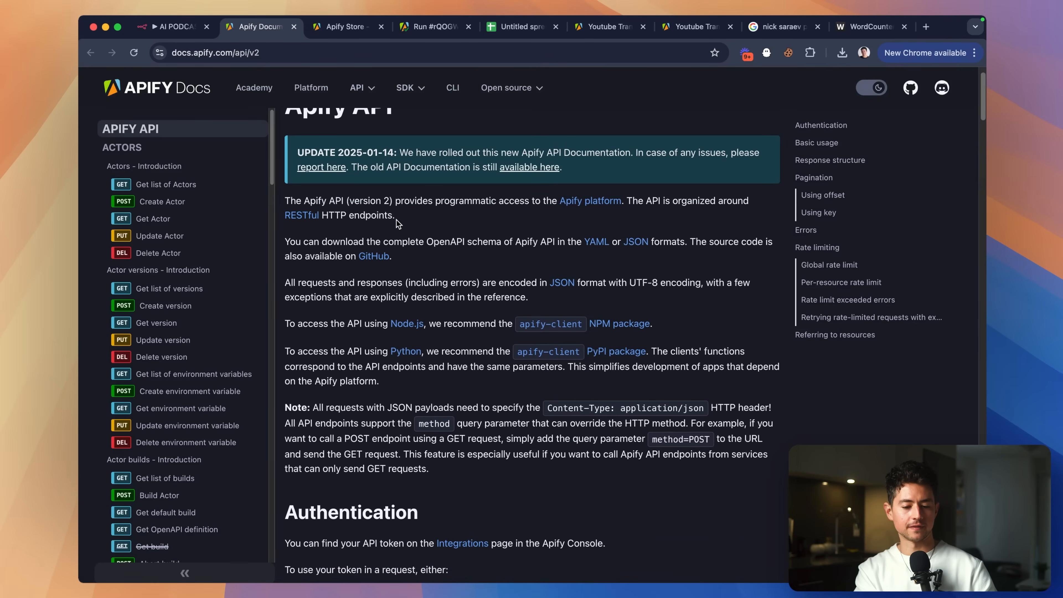
scroll(395, 222, down, 8)
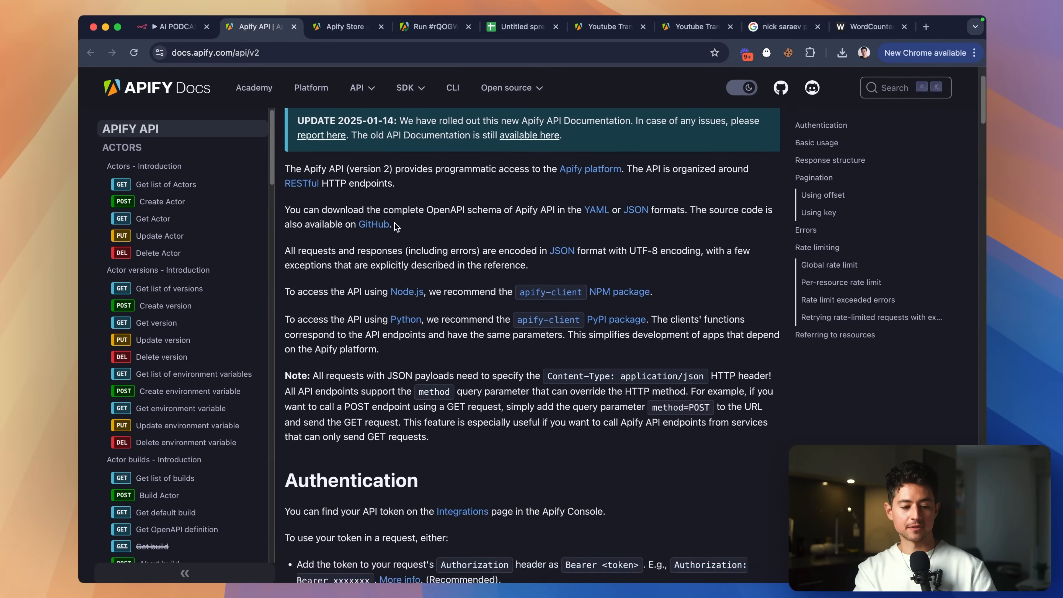
scroll(233, 293, down, 15)
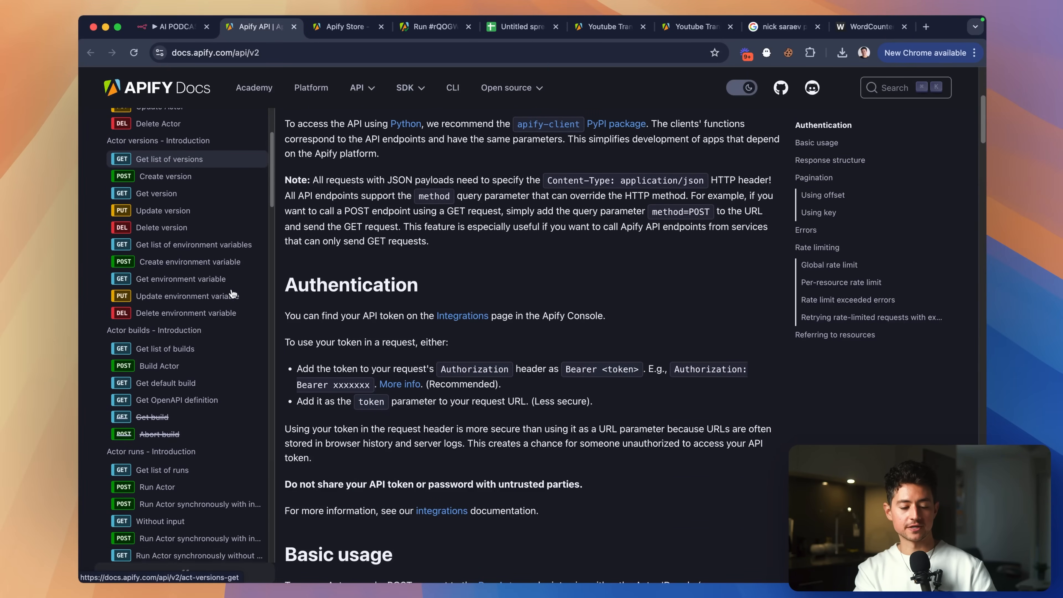
scroll(196, 309, down, 20)
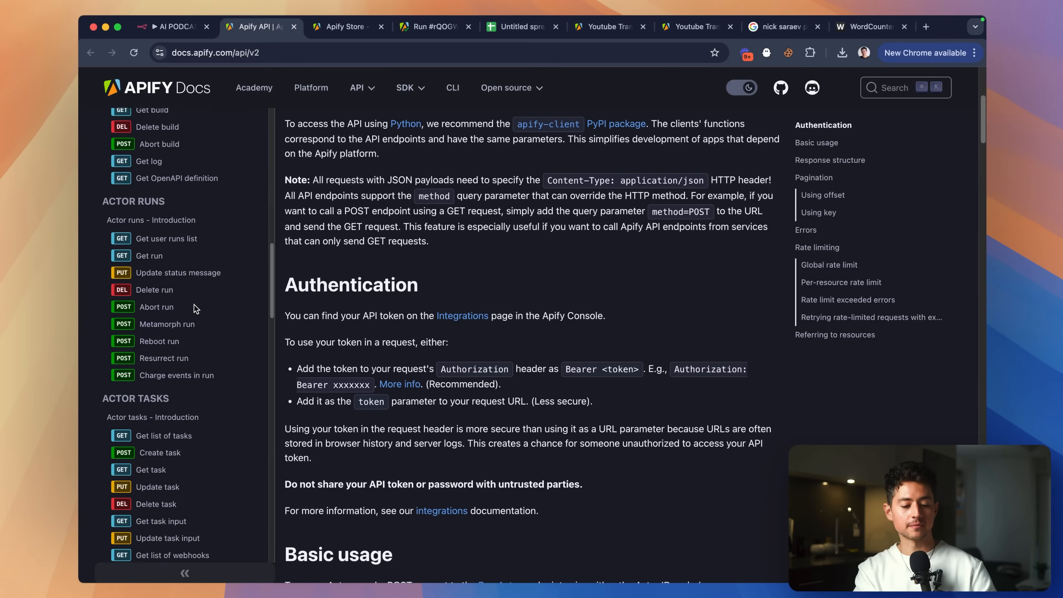
scroll(196, 309, up, 15)
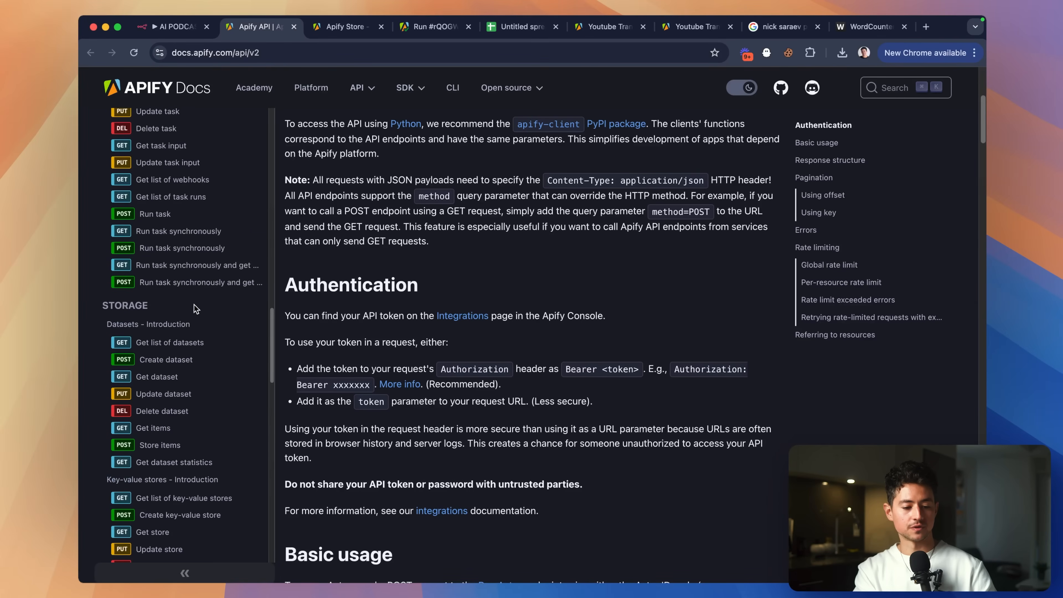
Read the Apify docs on running a task synchronously.
click(181, 264)
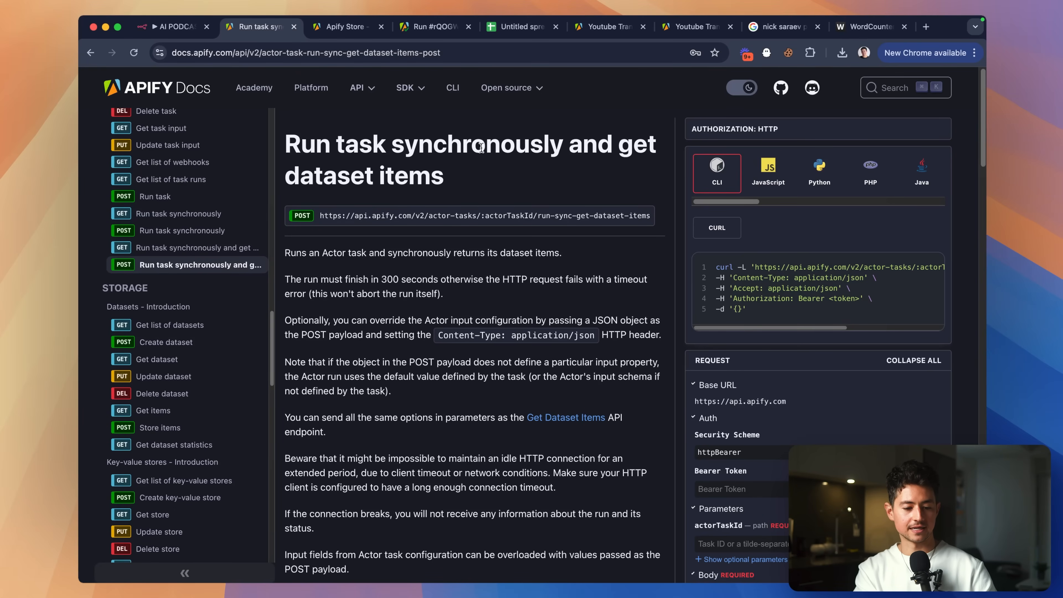
scroll(194, 264, down, 5)
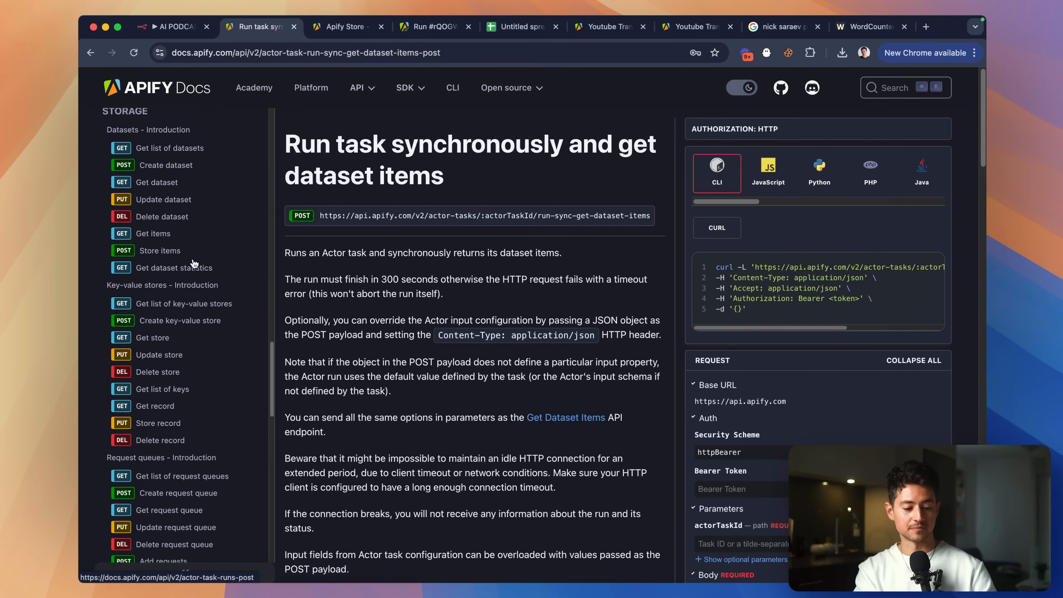
scroll(194, 264, down, 15)
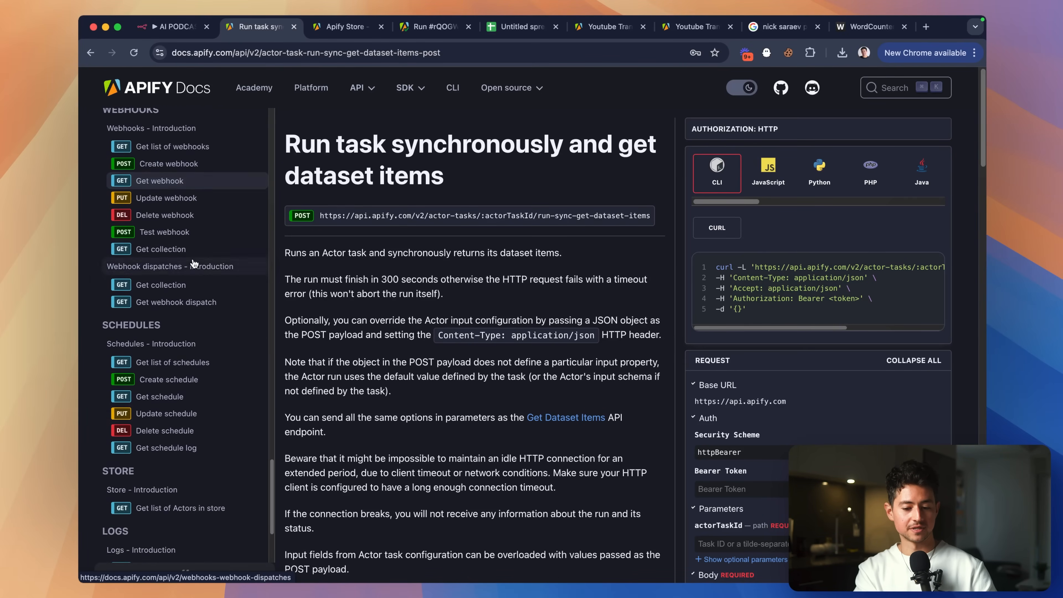
scroll(194, 264, up, 20)
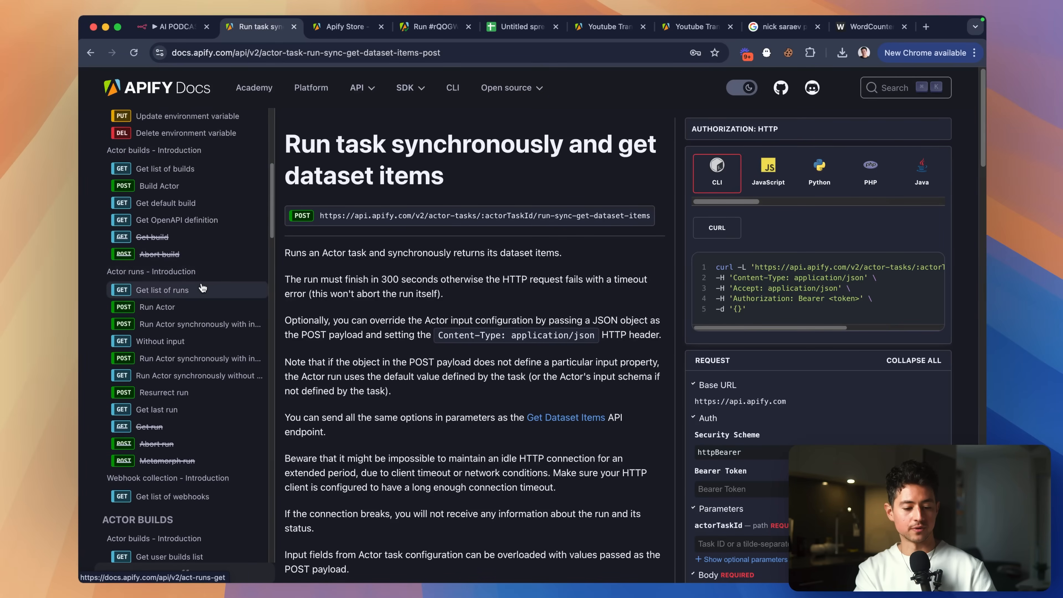
scroll(201, 298, up, 3)
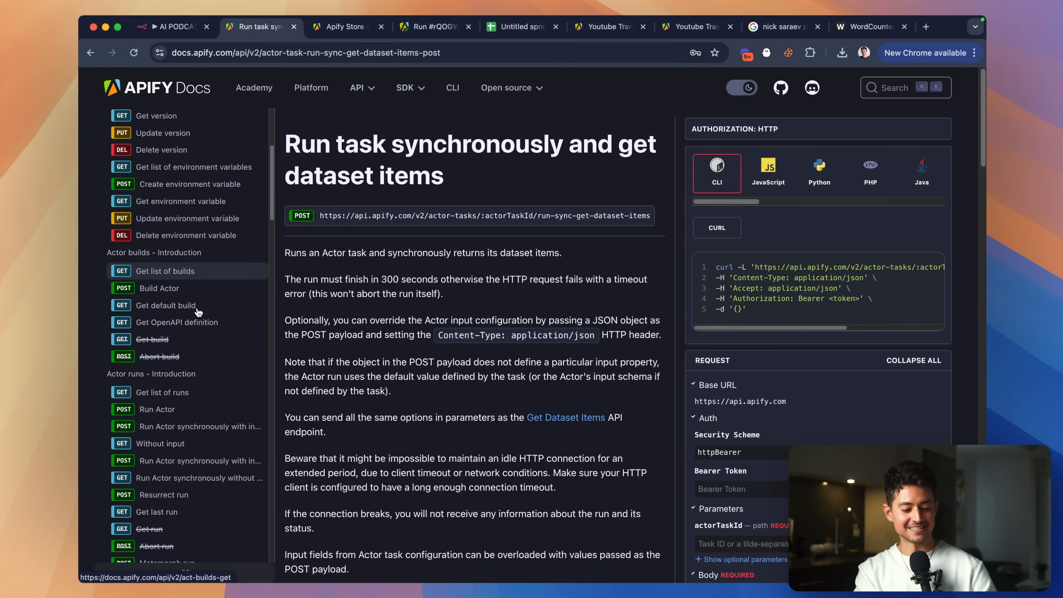
scroll(198, 312, up, 10)
scroll(198, 313, down, 9)
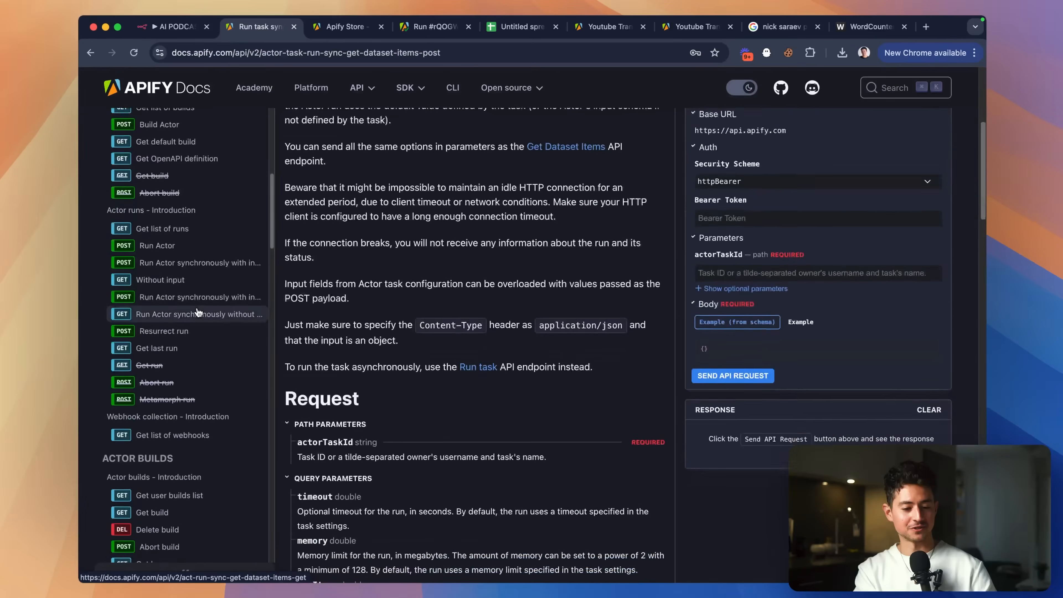
scroll(197, 312, down, 12)
scroll(198, 312, up, 9)
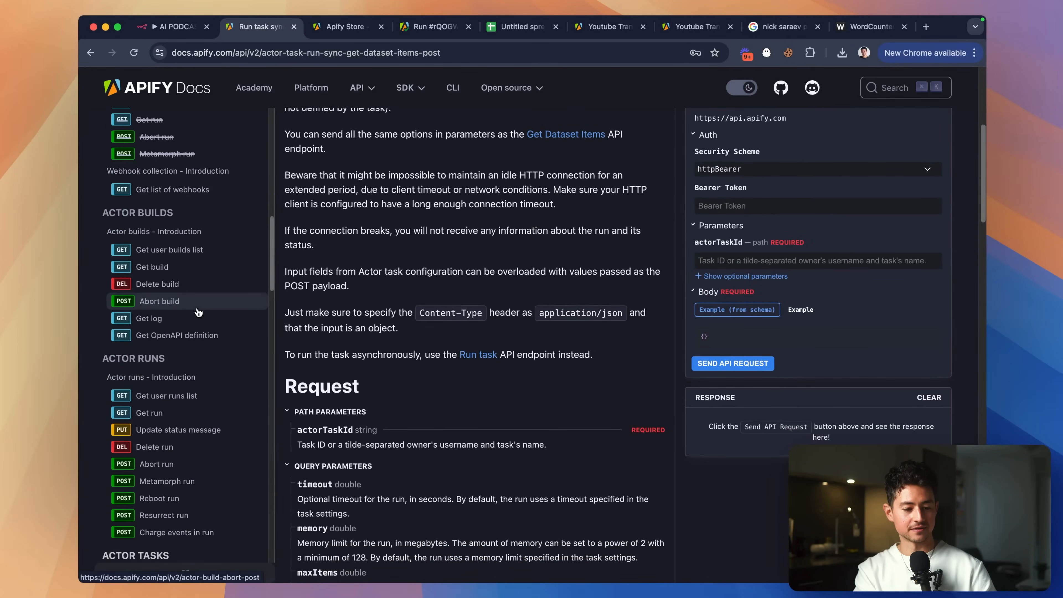
scroll(198, 313, down, 10)
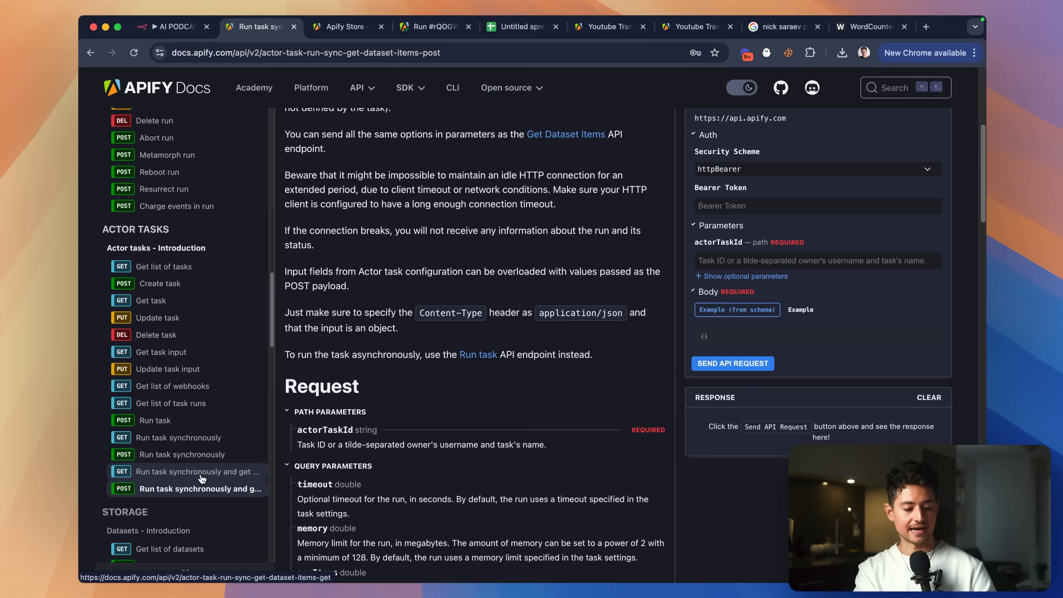
scroll(201, 478, up, 15)
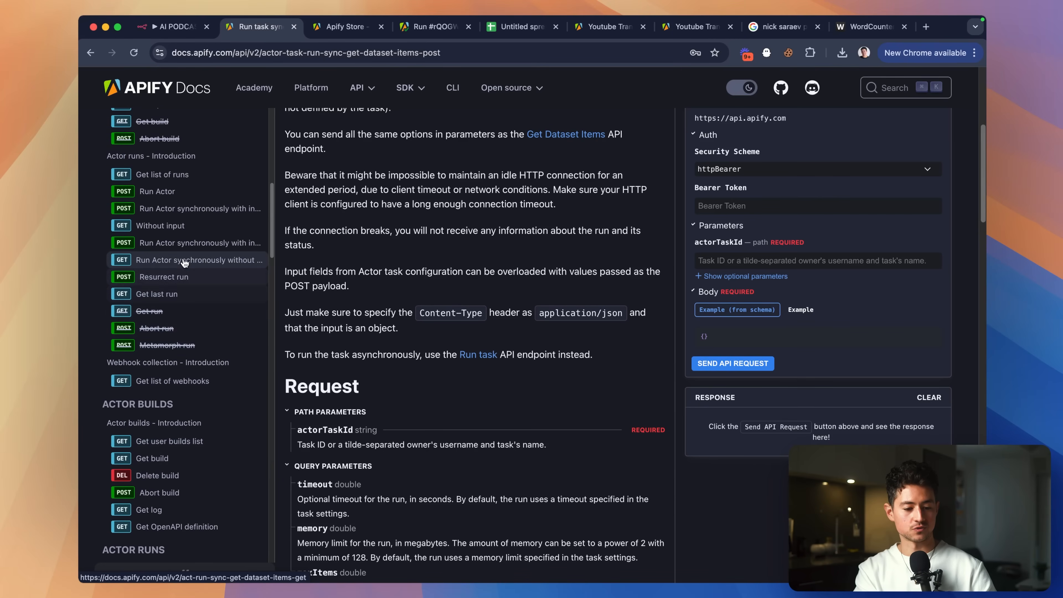
Study the 'Run Actor synchronously with input and get dataset items' endpoint, then return to n8n.
click(183, 247)
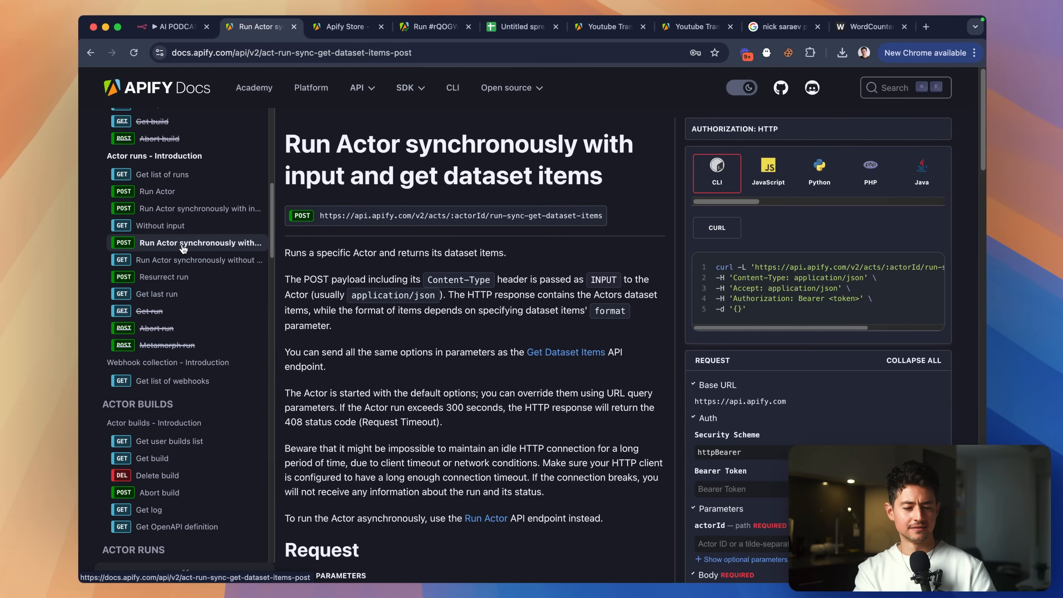
click(188, 209)
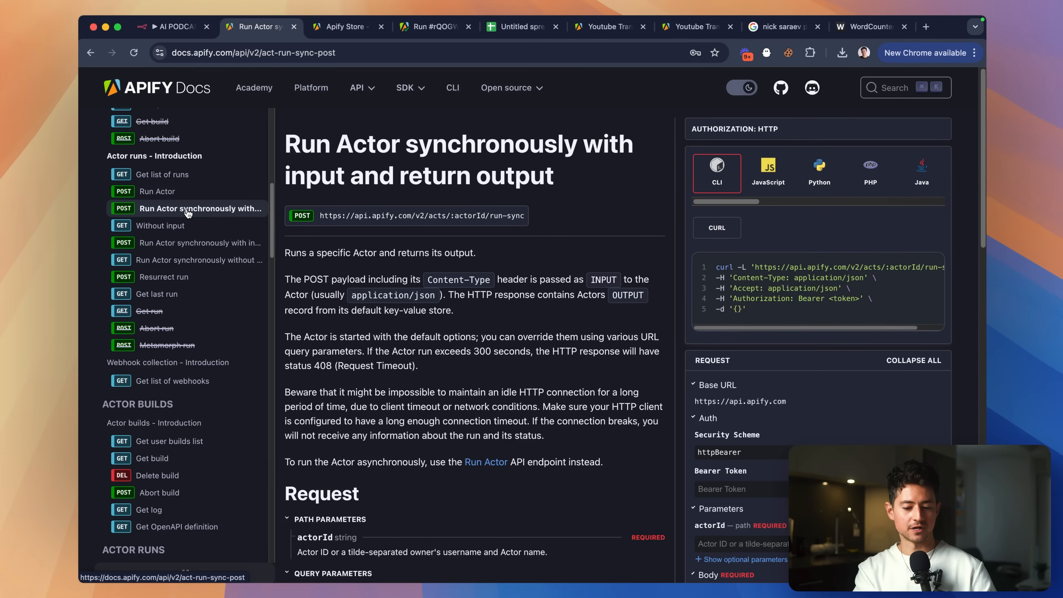
click(179, 243)
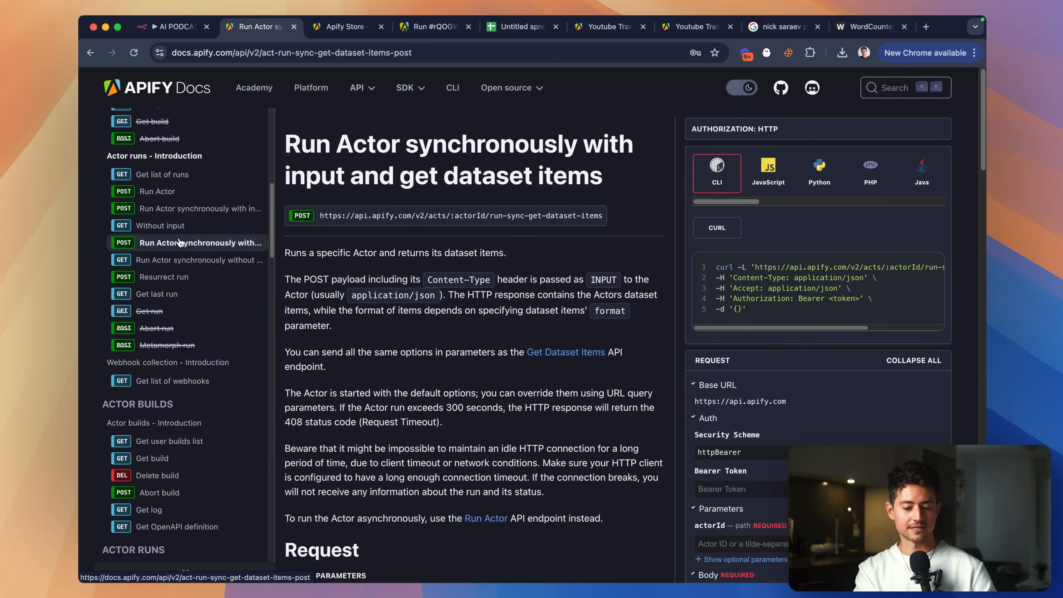
click(184, 208)
click(184, 243)
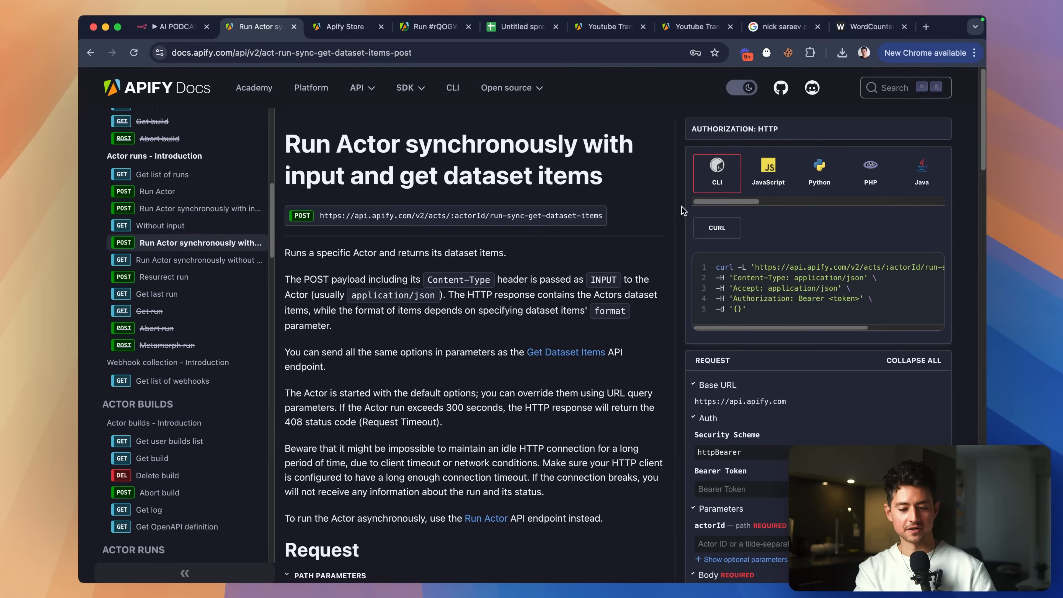
scroll(604, 234, down, 2)
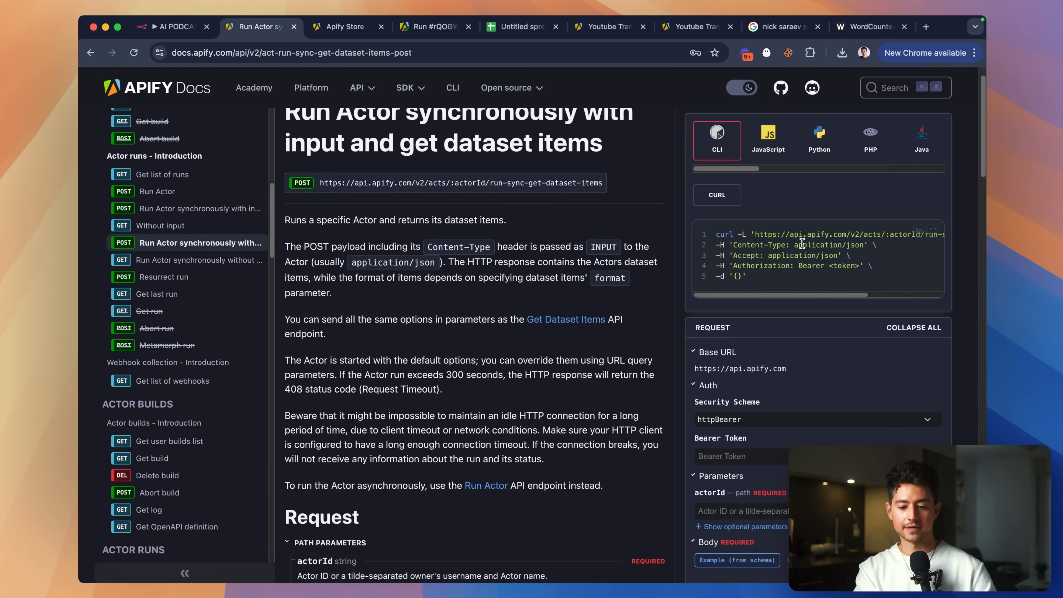
scroll(803, 243, up, 2)
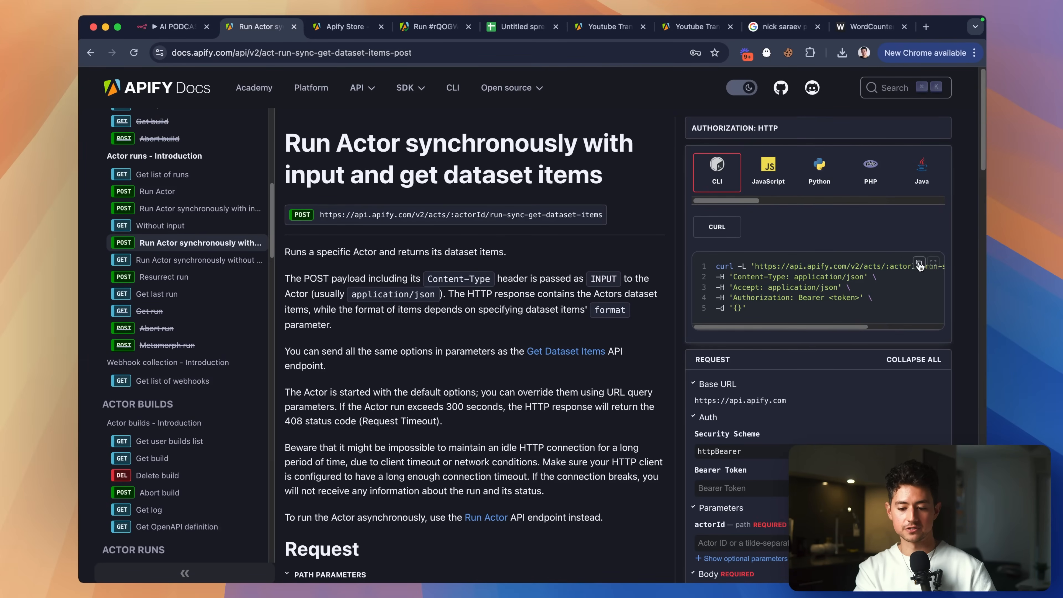
scroll(920, 266, up, 5)
scroll(920, 266, down, 5)
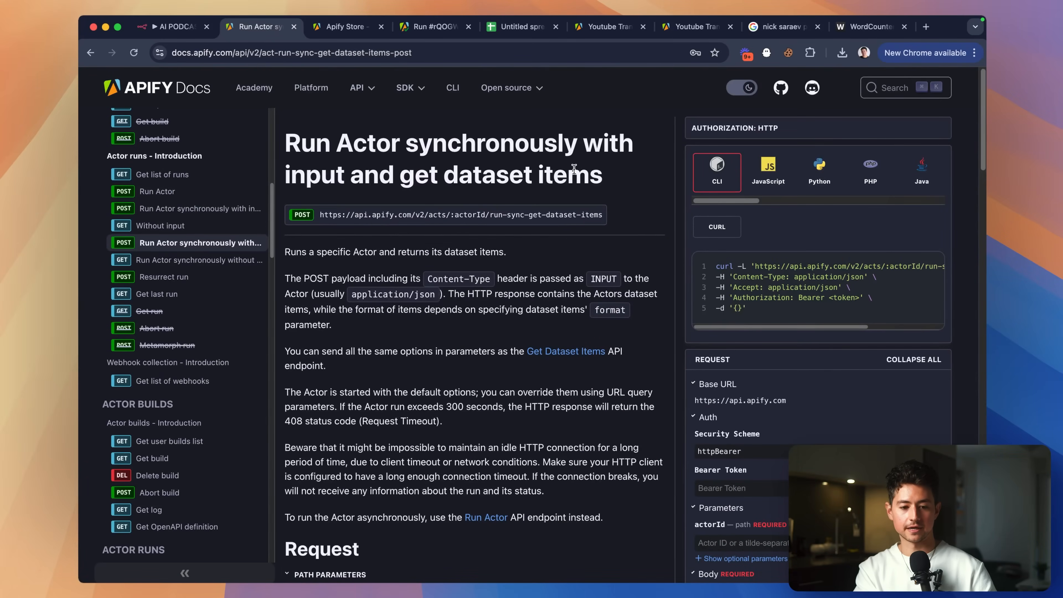
click(183, 32)
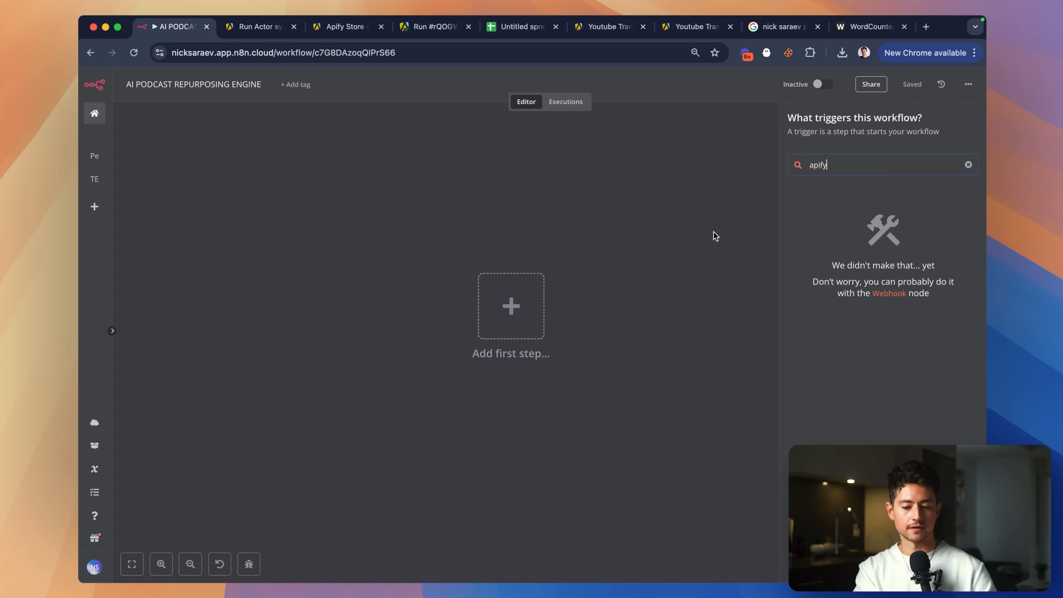
Add an HTTP Request node filled from the pasted Apify run-sync-get-dataset-items cURL command.
text(http)
key(Return)
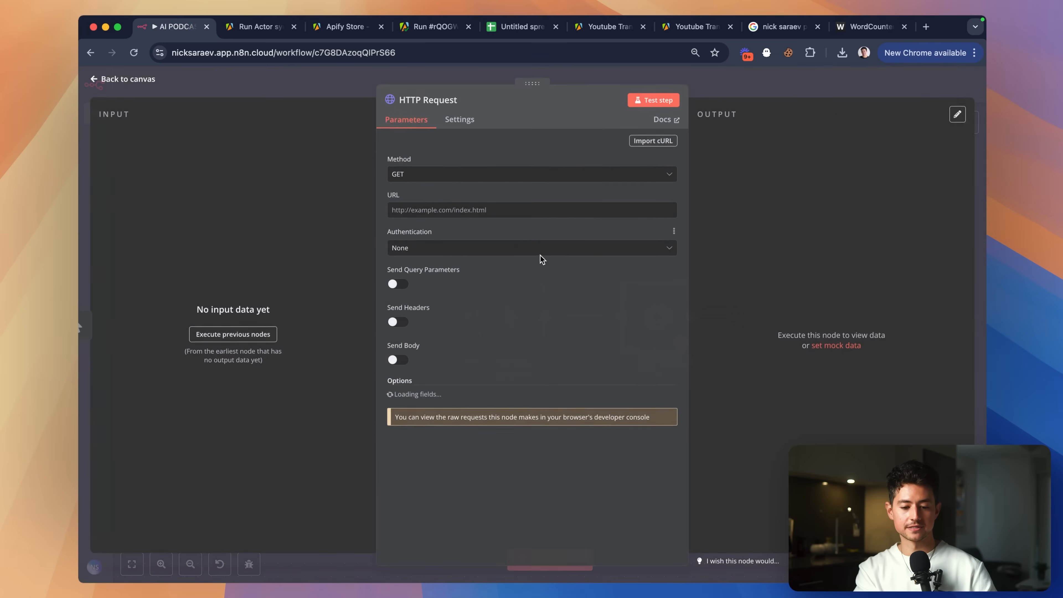
click(653, 141)
text(curl -L 'https://api.apify.com/v2/acts/:actorId/run-sync-get-dataset-items' \ -H 'Content-Type: application/json' \ -H 'Accept: application/json' \ -H 'Authorization: Bearer <token>' \ -d '{}')
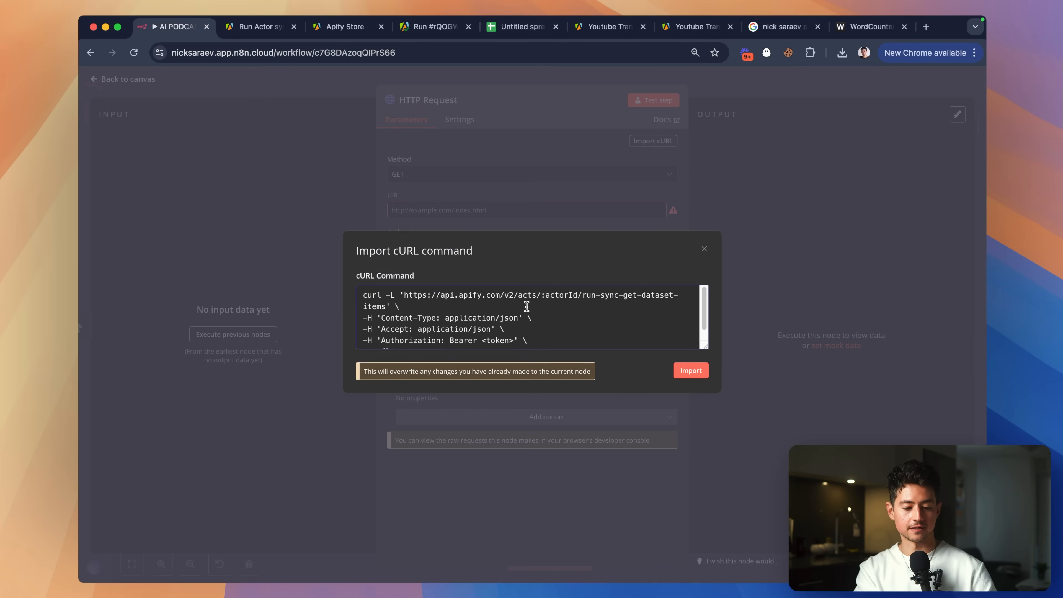
click(682, 373)
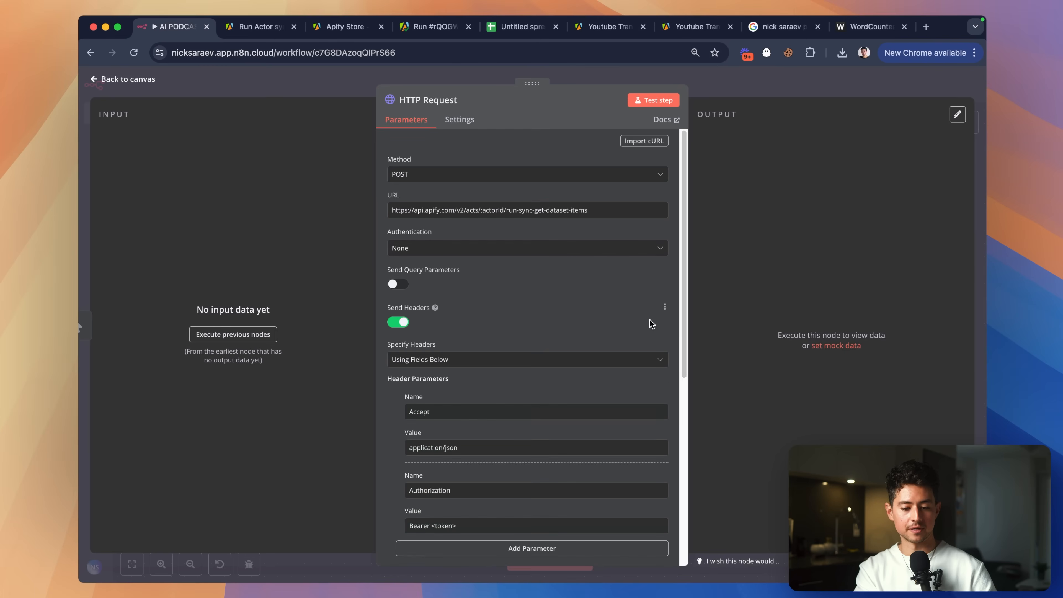
Scroll through the imported node settings to review the Accept and Authorization headers and JSON body.
scroll(535, 335, down, 3)
scroll(535, 335, down, 3)
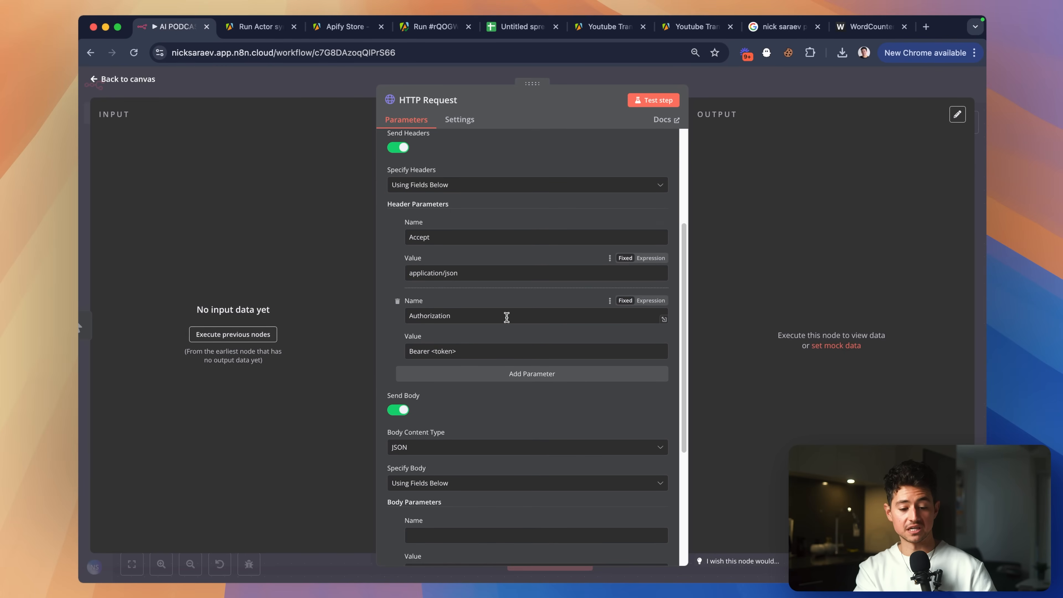
scroll(505, 313, down, 3)
scroll(463, 272, up, 1)
scroll(462, 268, up, 5)
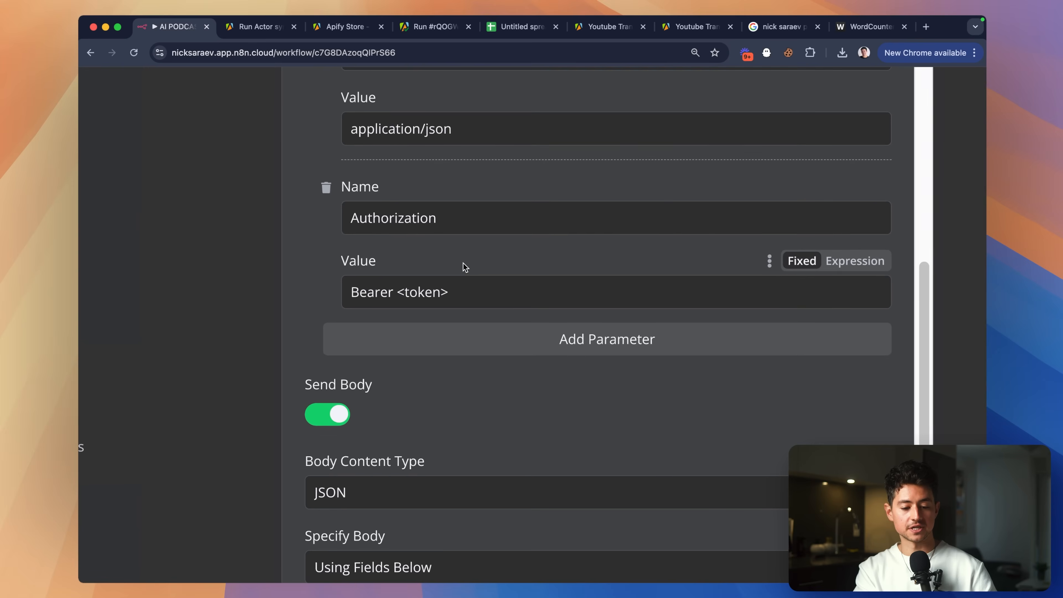
drag(402, 287, 396, 288)
scroll(396, 288, down, 5)
scroll(498, 342, down, 3)
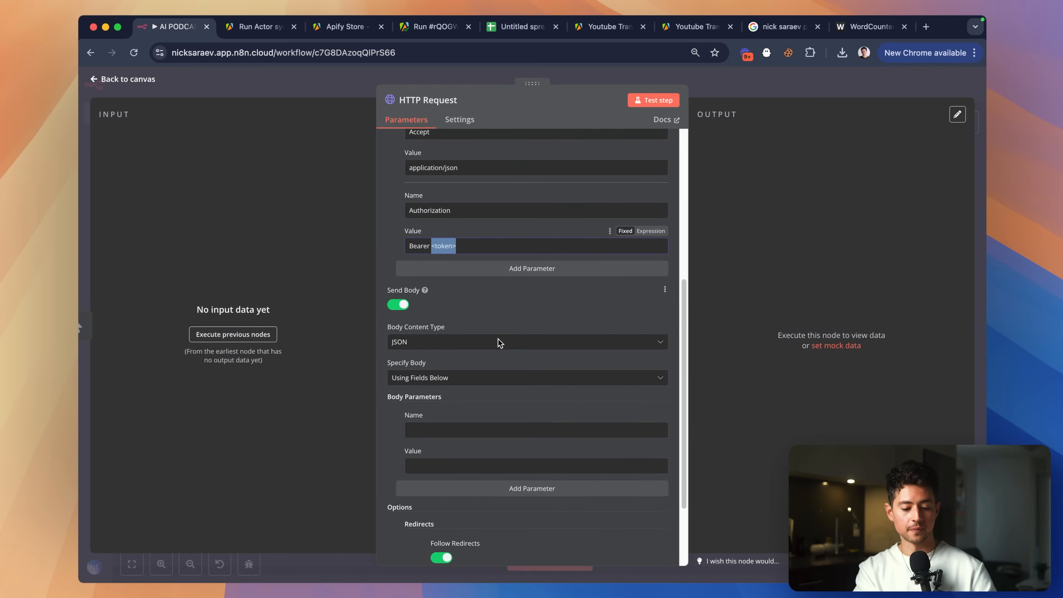
scroll(498, 342, up, 9)
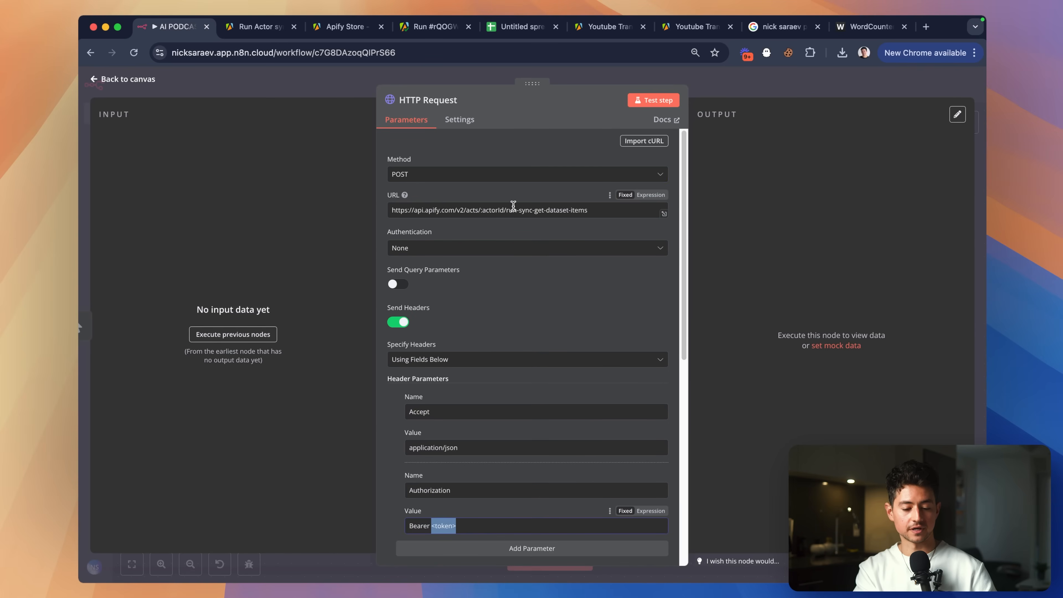
scroll(513, 205, down, 10)
scroll(480, 326, up, 5)
scroll(481, 326, down, 5)
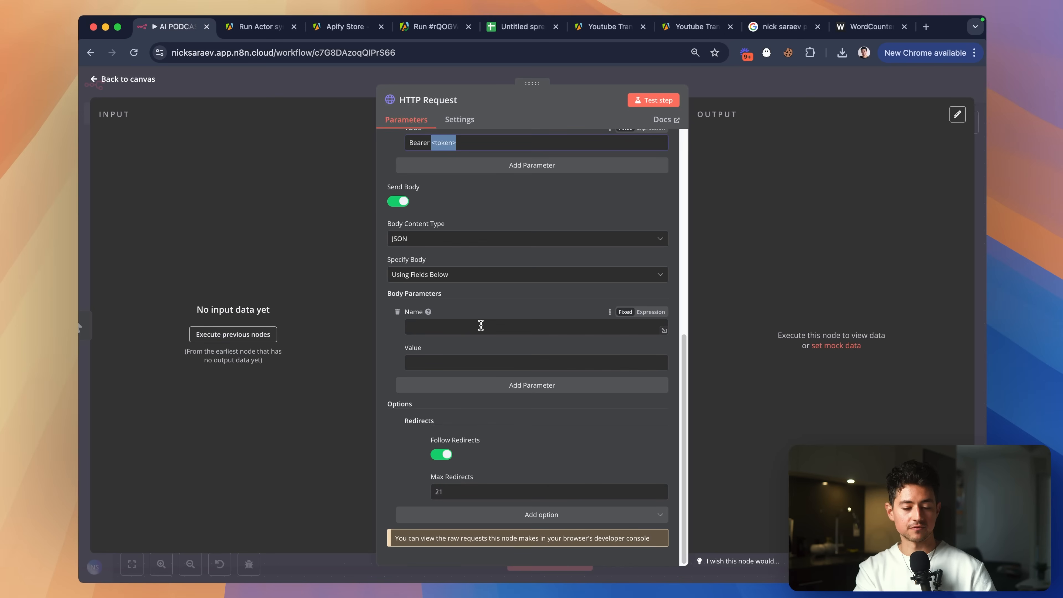
scroll(481, 326, up, 10)
scroll(487, 385, down, 3)
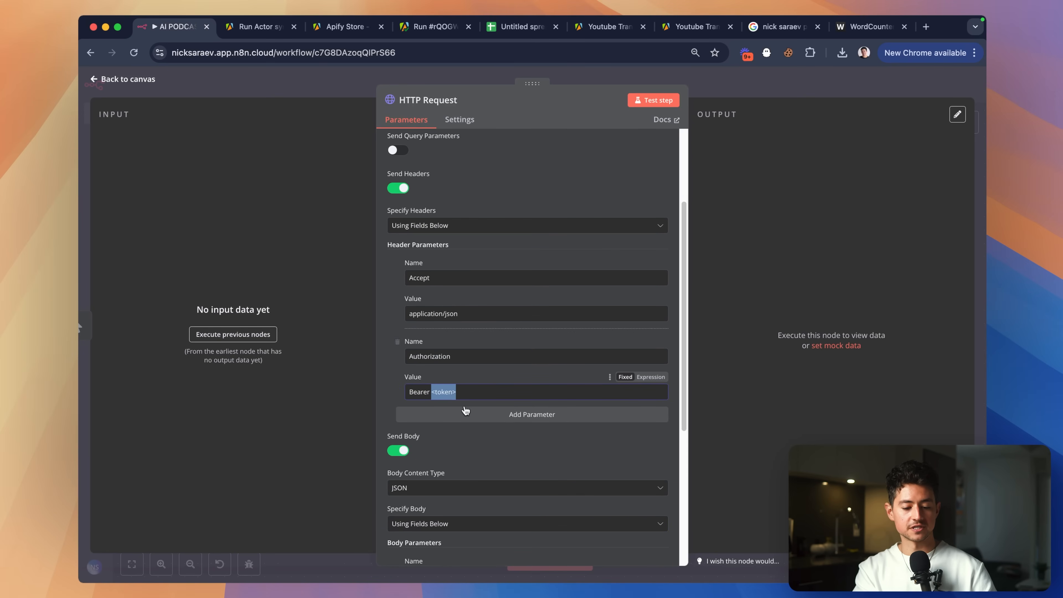
scroll(466, 410, up, 5)
scroll(466, 410, down, 5)
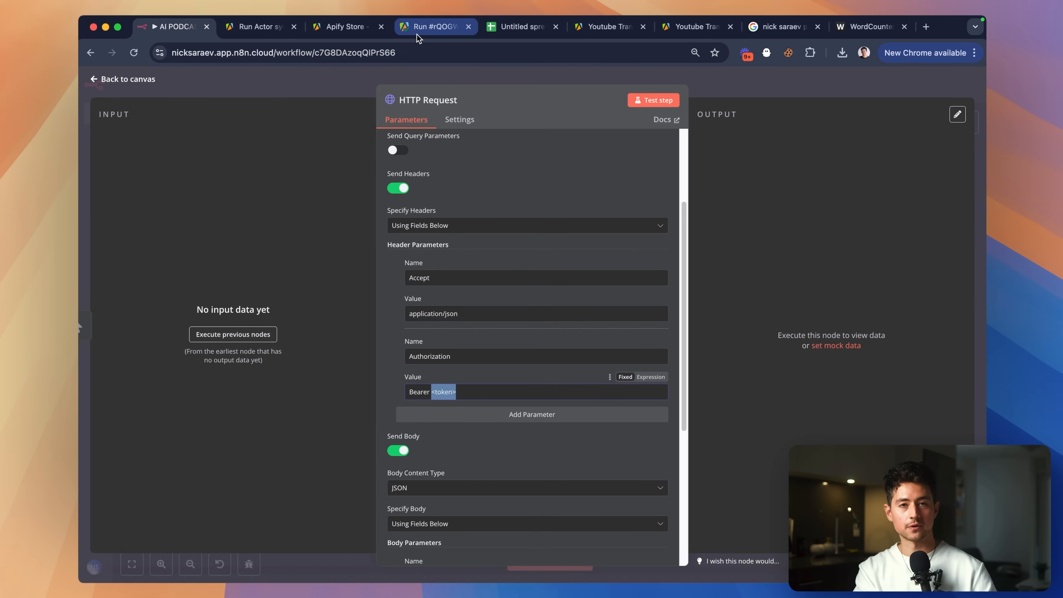
Go to the Apify Console account settings showing the API tokens.
click(246, 33)
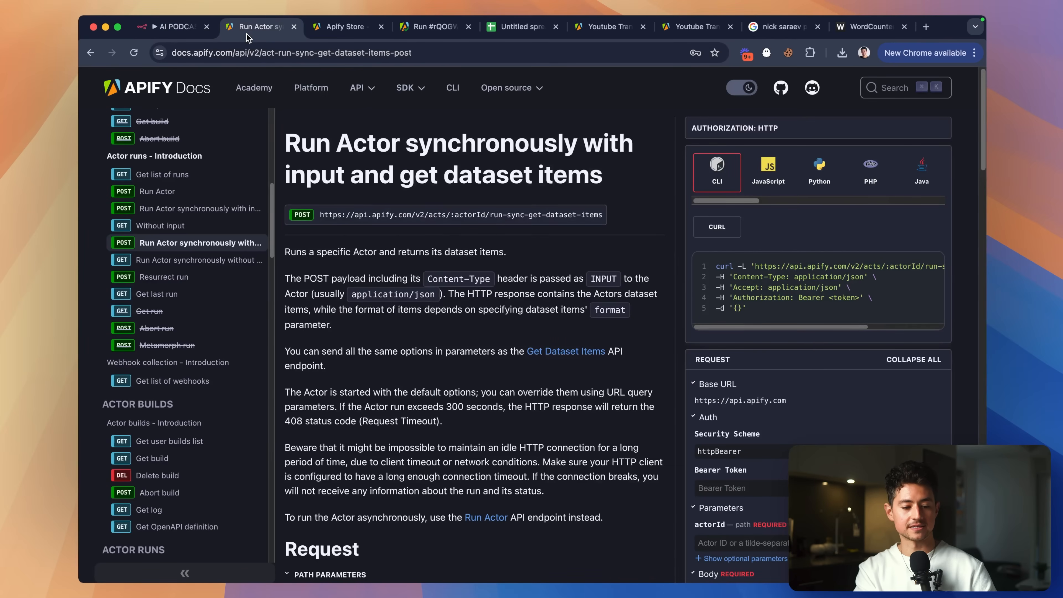
click(412, 30)
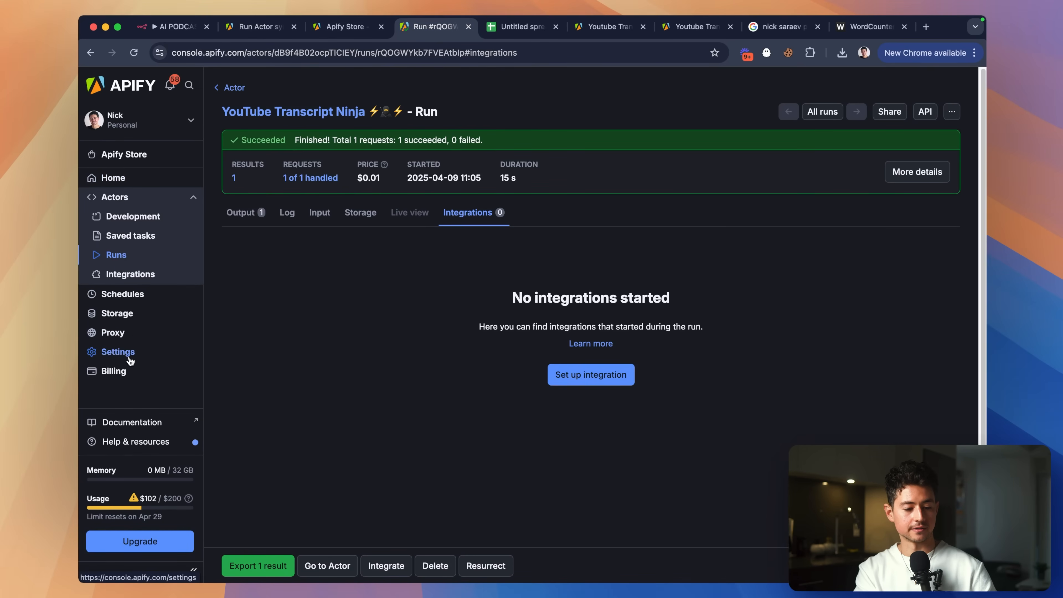
click(122, 352)
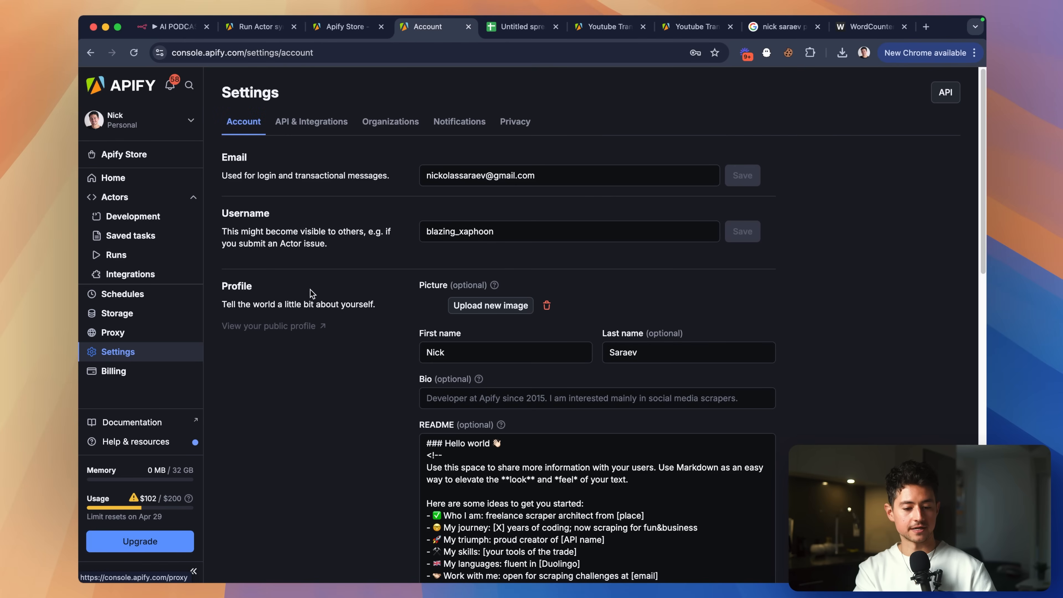
click(314, 124)
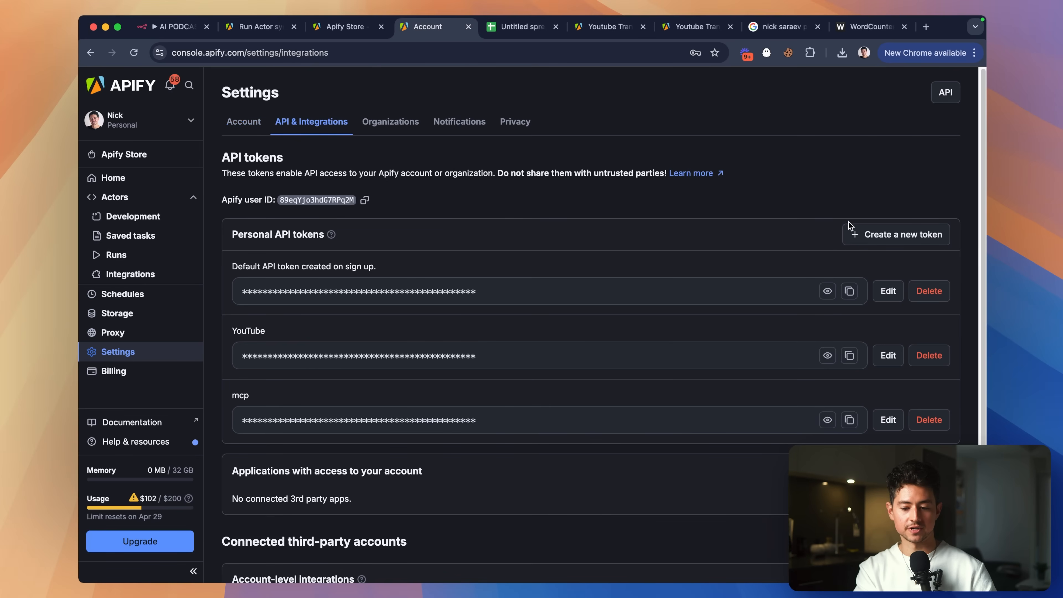
Create a 'YouTube Temporary' API token with permission limits off and copy it.
click(852, 230)
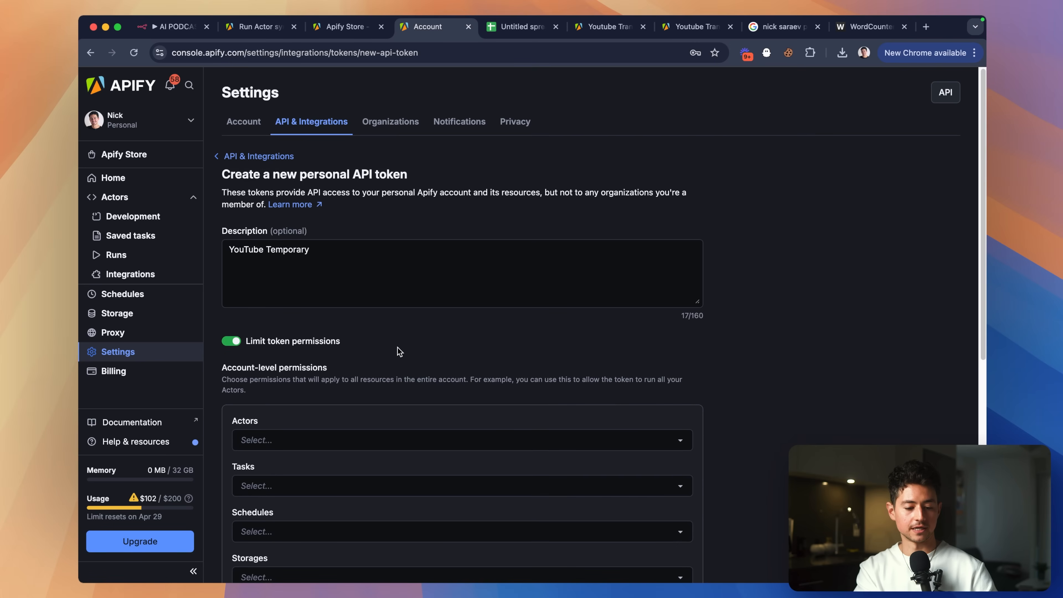
scroll(400, 352, down, 6)
scroll(335, 238, up, 2)
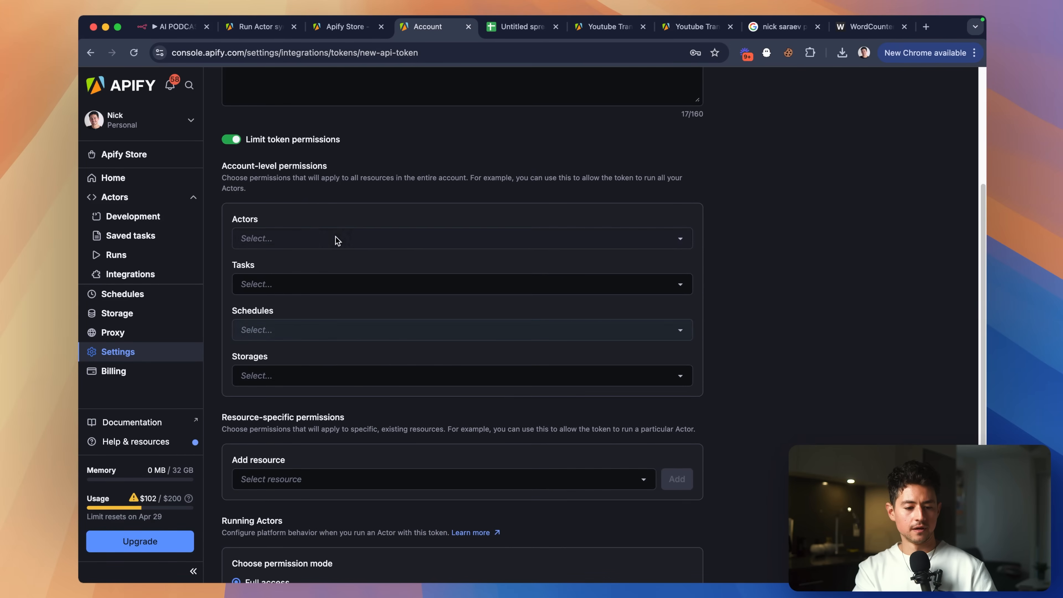
click(231, 139)
click(244, 372)
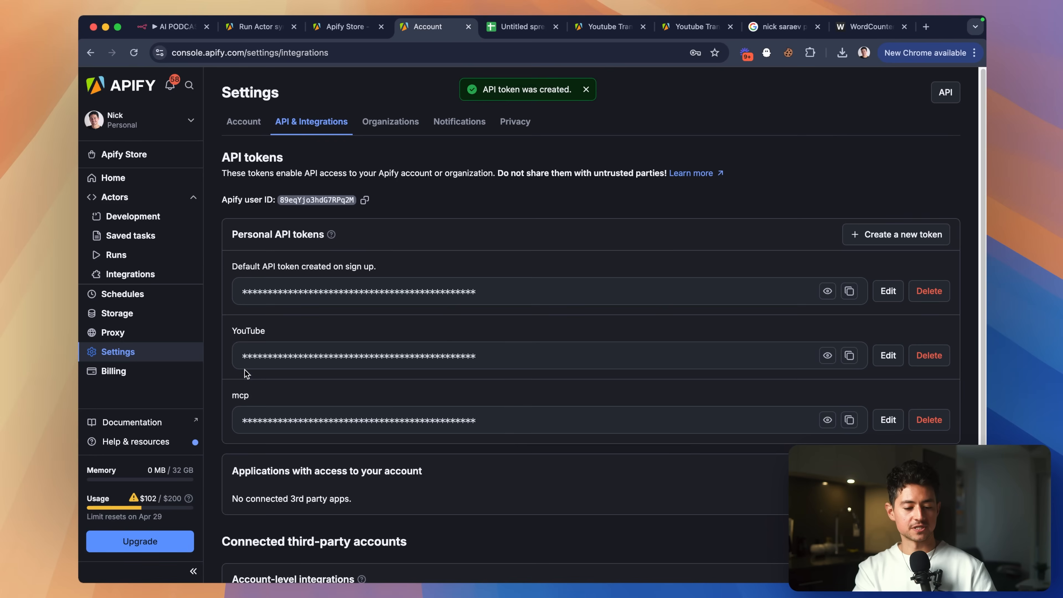
scroll(523, 292, down, 3)
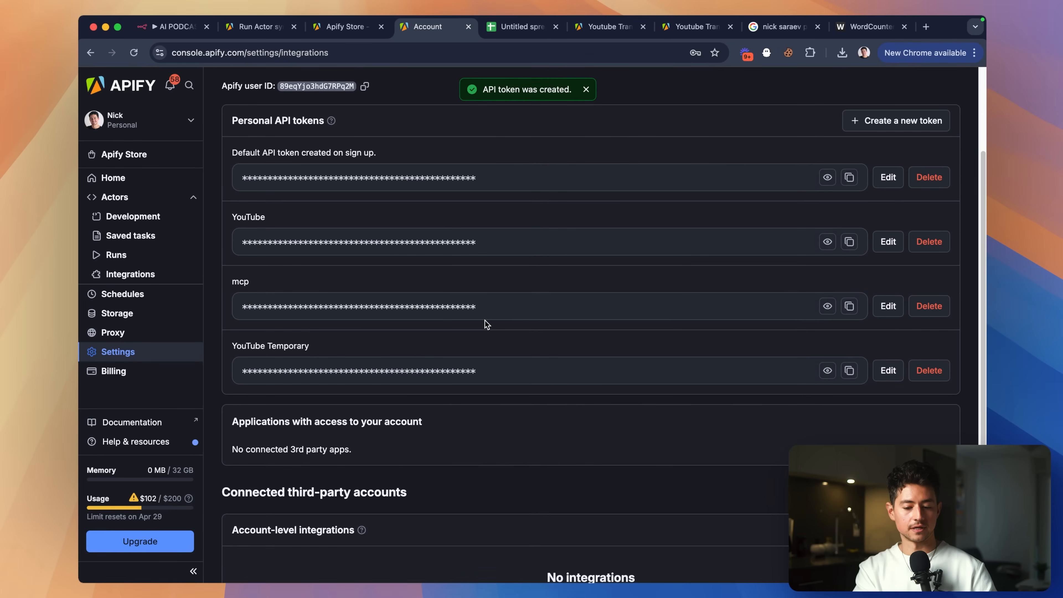
click(850, 370)
Delete the old mcp and YouTube API tokens.
click(930, 306)
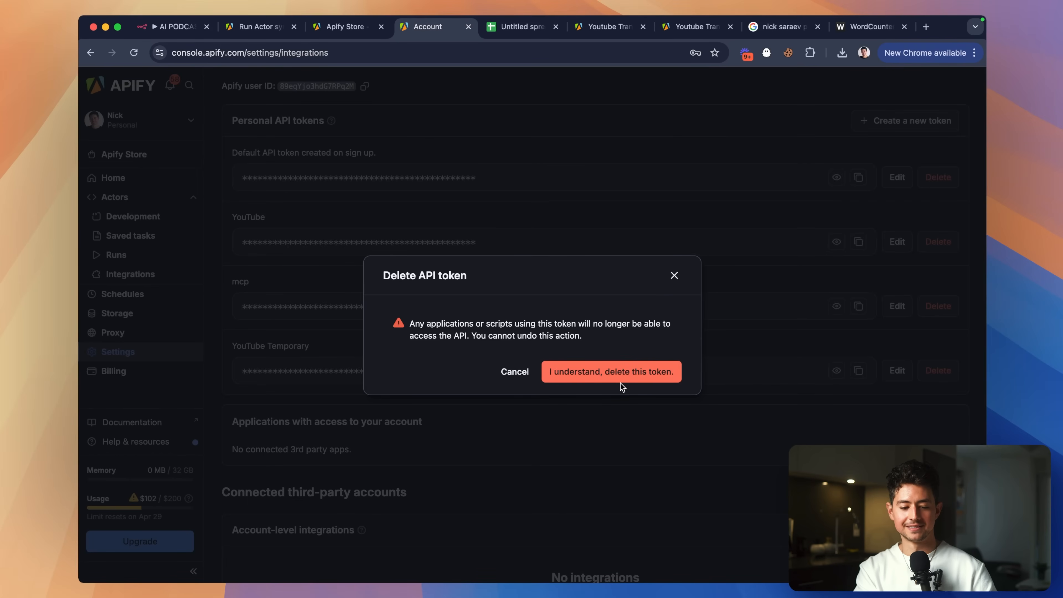
click(626, 375)
click(936, 241)
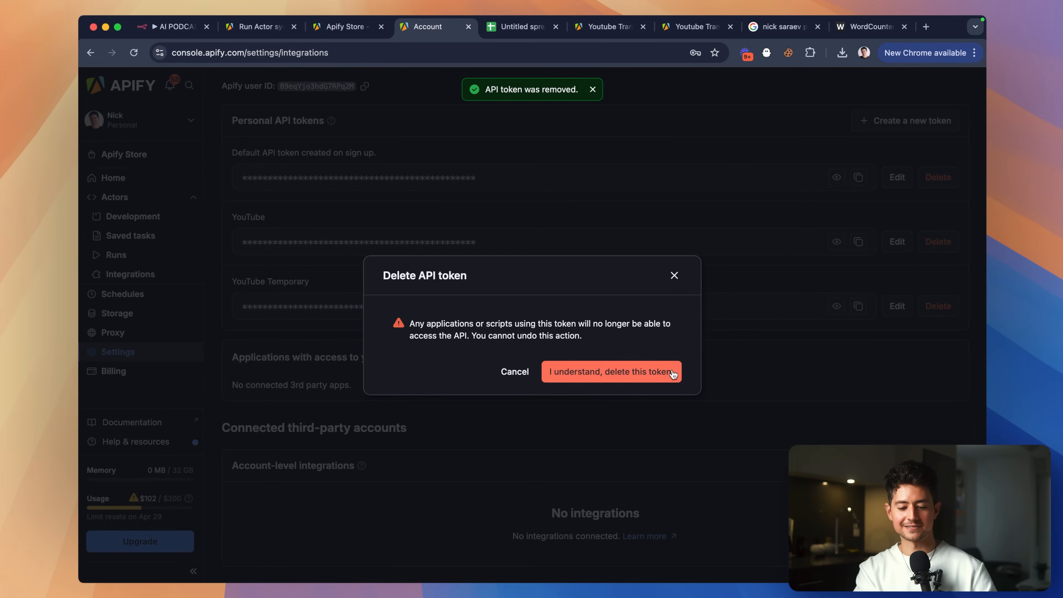
click(672, 374)
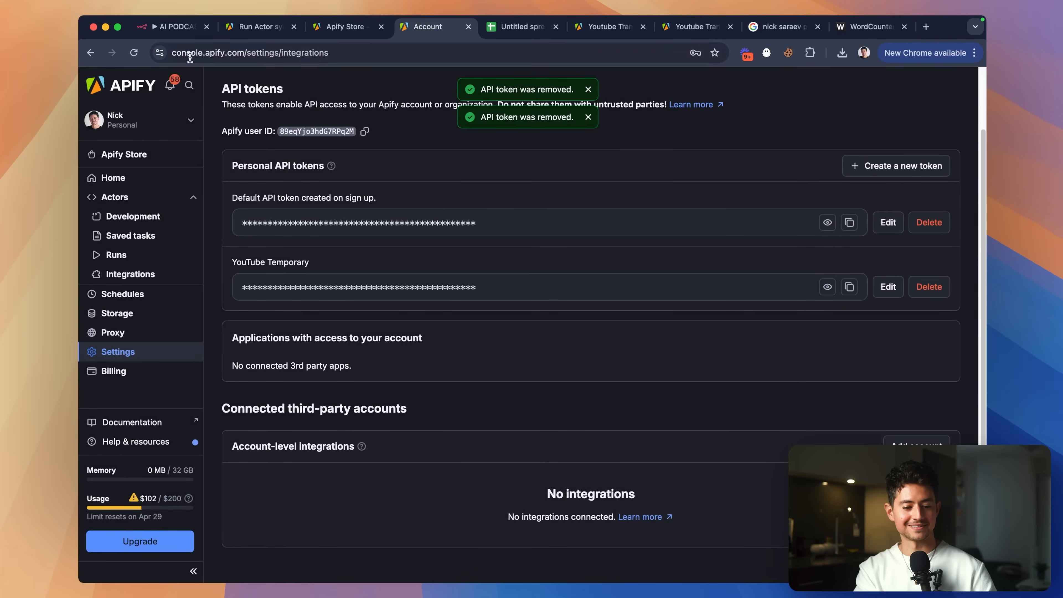
Paste the new token as the Bearer value of n8n's Authorization header.
click(173, 27)
scroll(500, 319, down, 3)
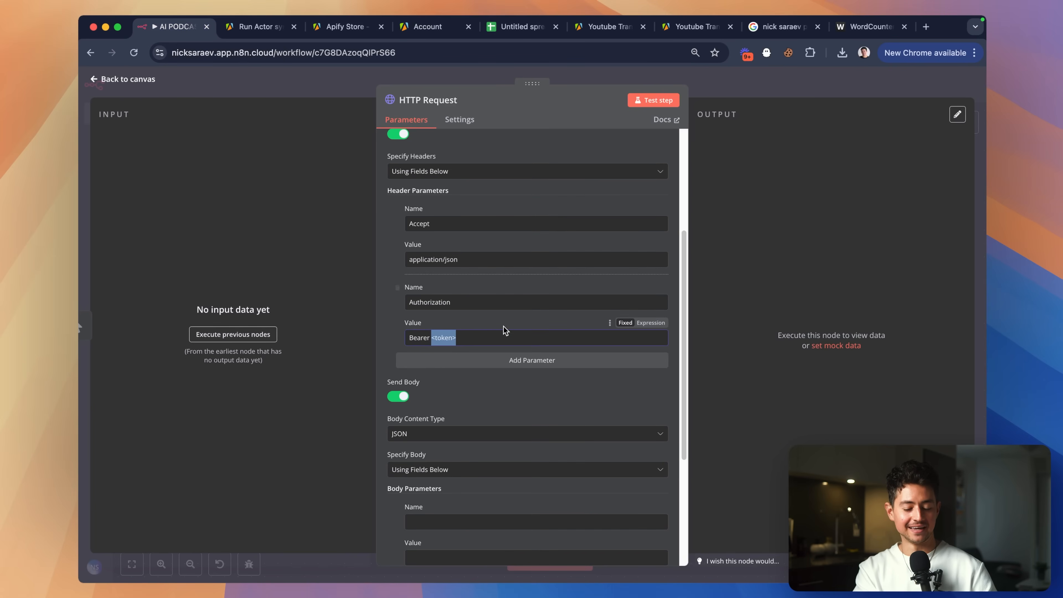
scroll(448, 356, up, 5)
key(super+v)
scroll(531, 394, down, 5)
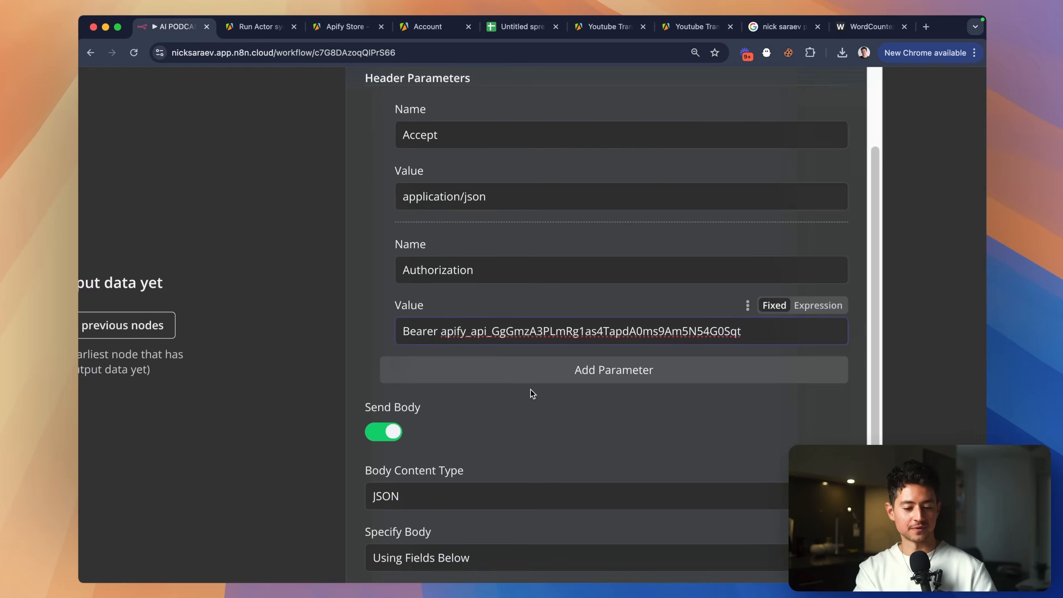
scroll(498, 402, down, 5)
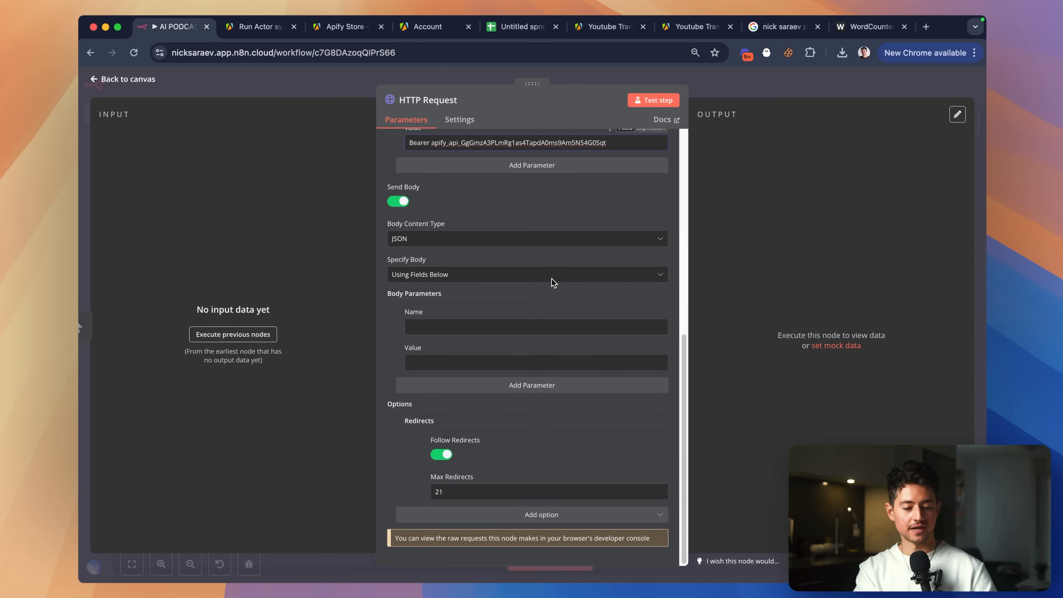
Select the :actorId placeholder in the HTTP Request URL.
scroll(458, 207, up, 10)
scroll(461, 203, up, 5)
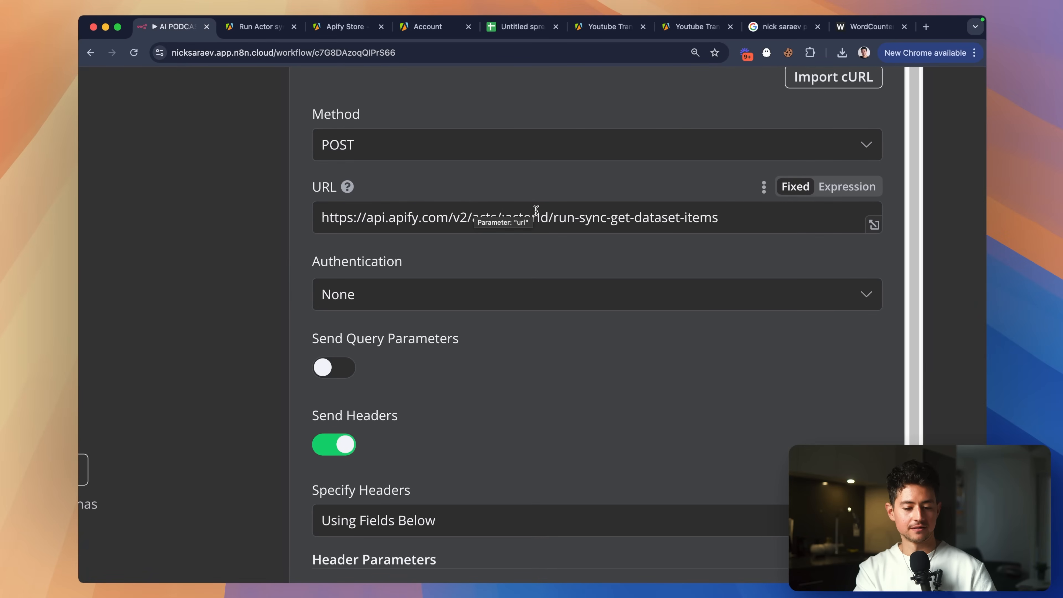
drag(547, 217, 505, 220)
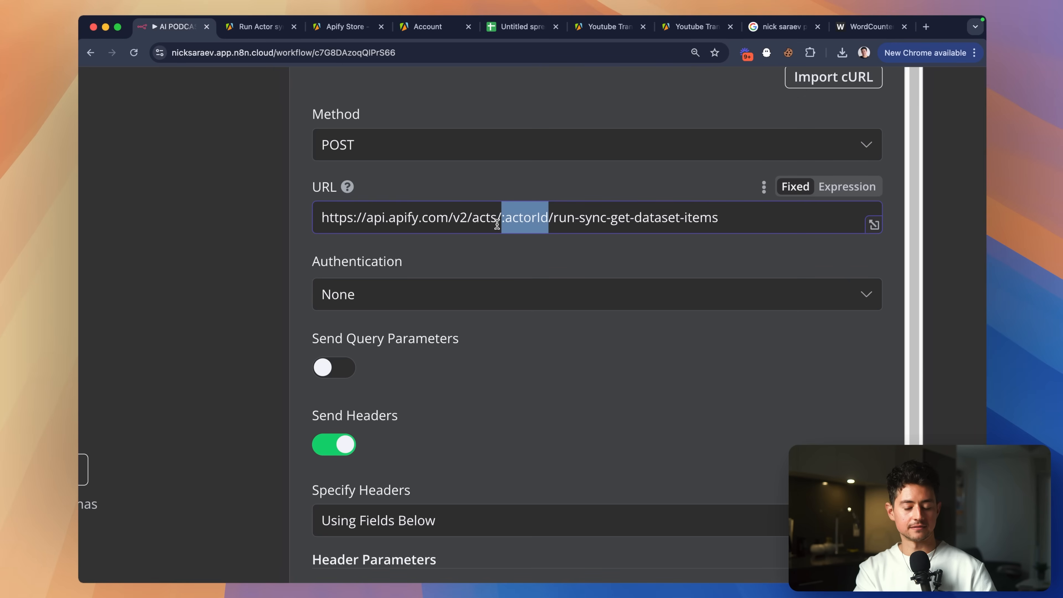
scroll(497, 224, down, 5)
Open YouTube Transcript Ninja in Apify Console and grab its actor ID from the address bar.
click(256, 28)
click(323, 34)
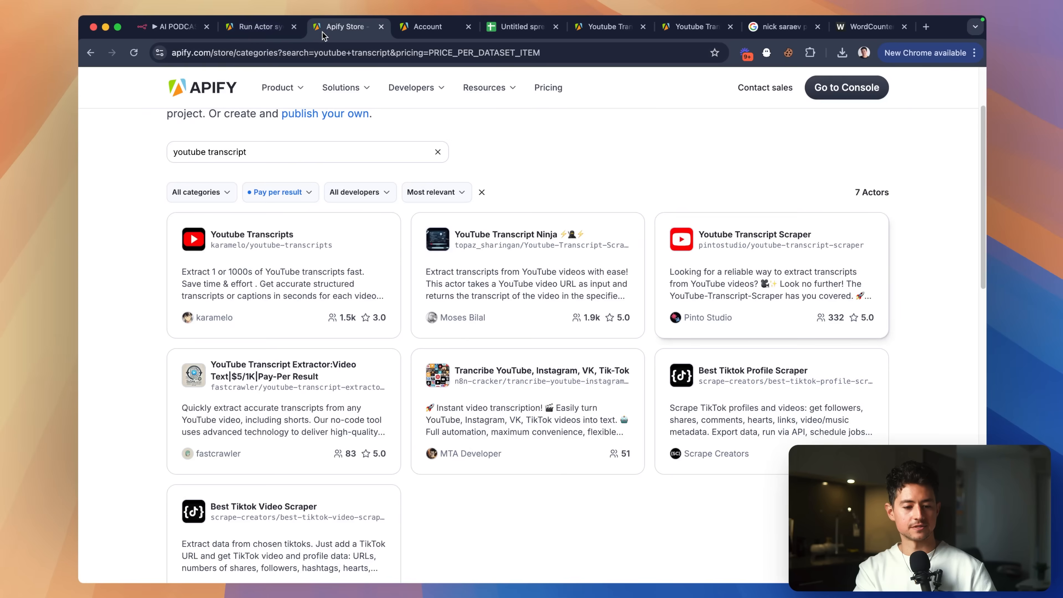
click(417, 33)
click(120, 198)
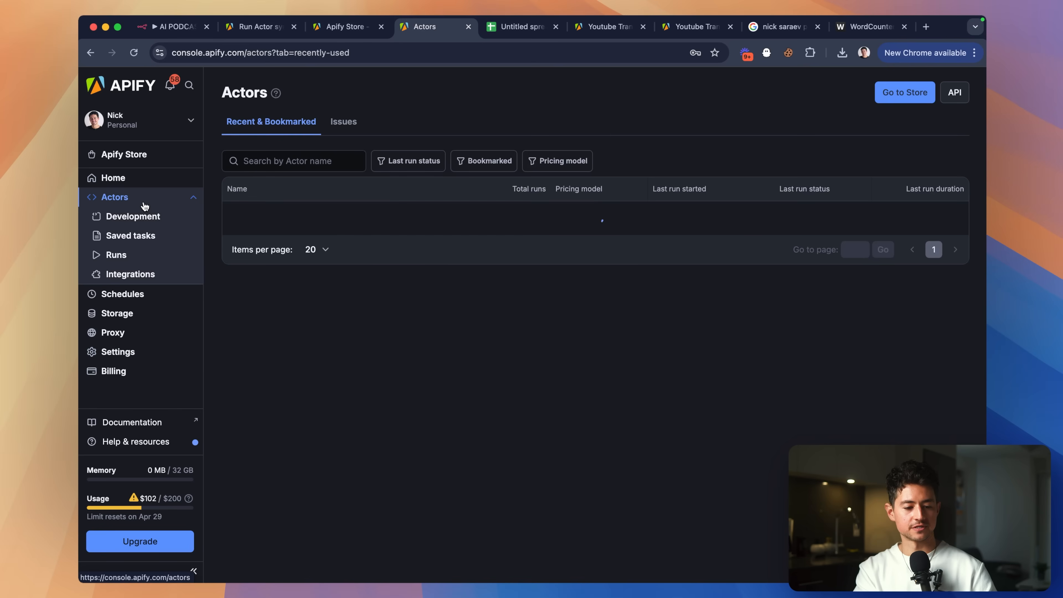
click(298, 220)
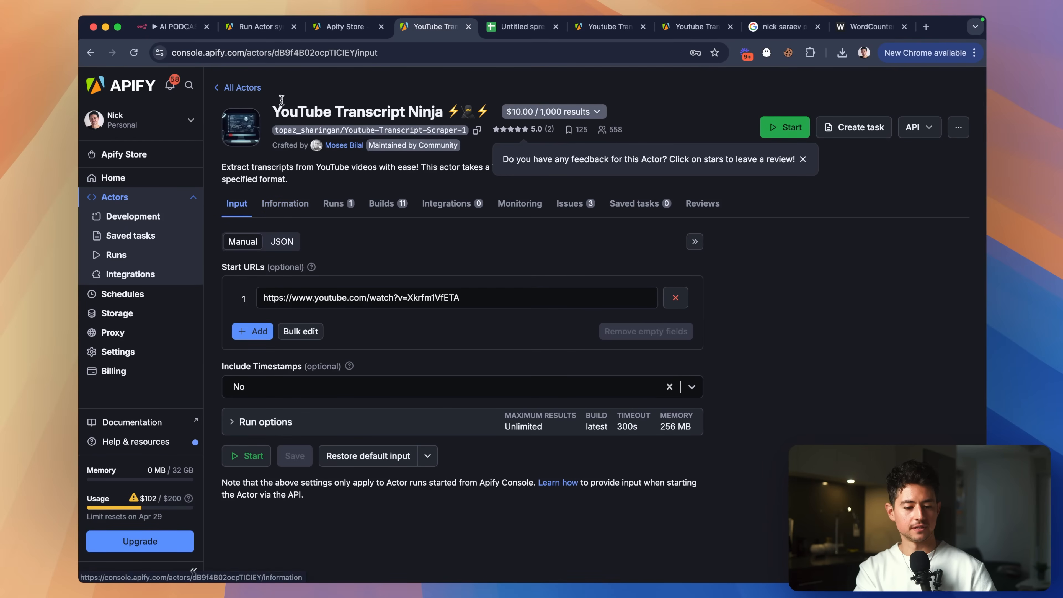
double_click(318, 52)
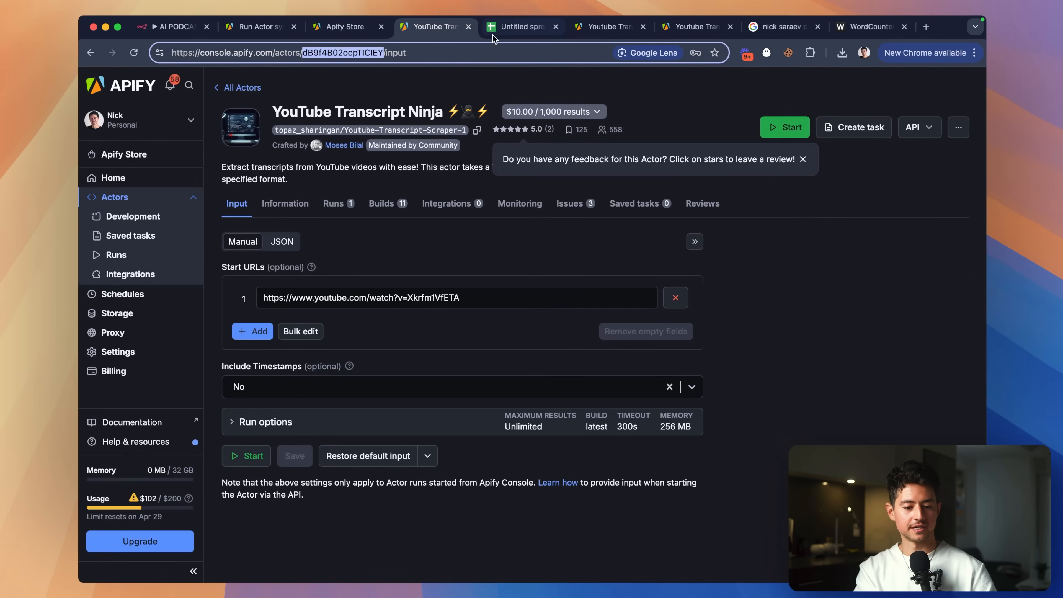
Paste the actor ID into the n8n request URL in place of :actorId.
click(170, 34)
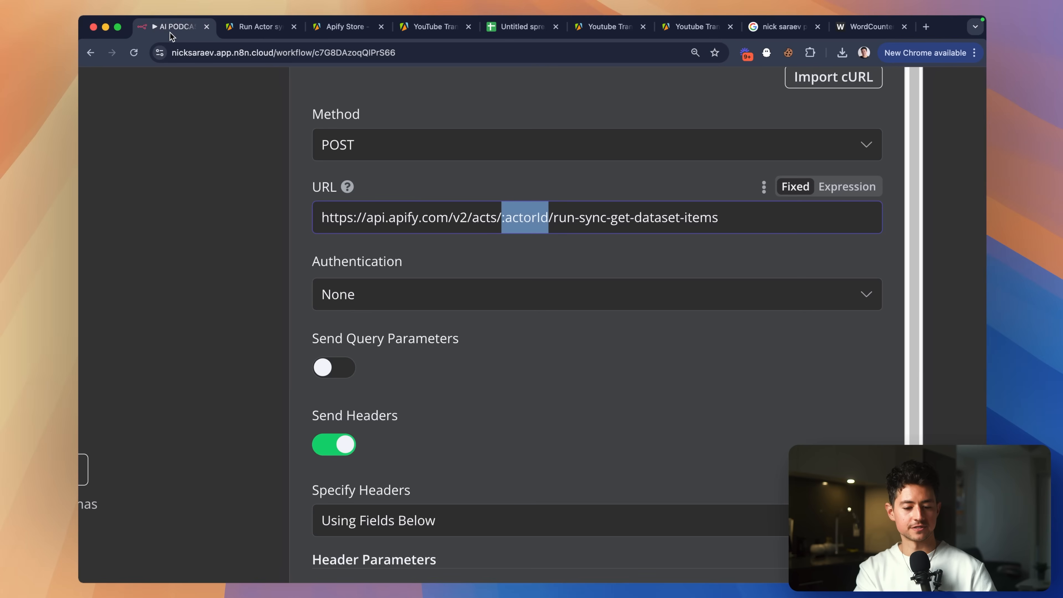
key(super+v)
scroll(617, 243, down, 5)
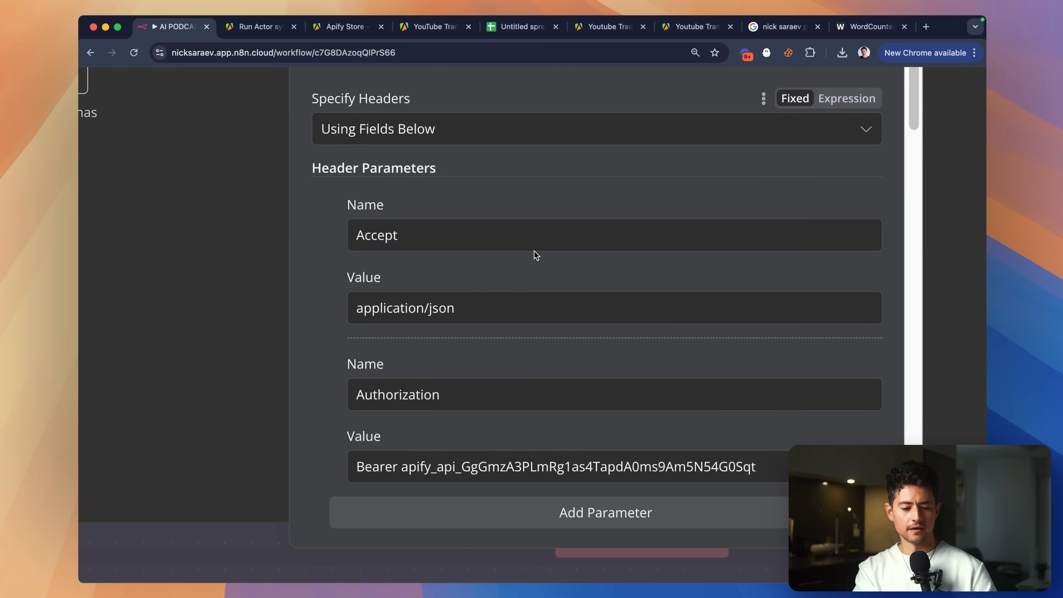
key(super+minus)
scroll(528, 308, down, 10)
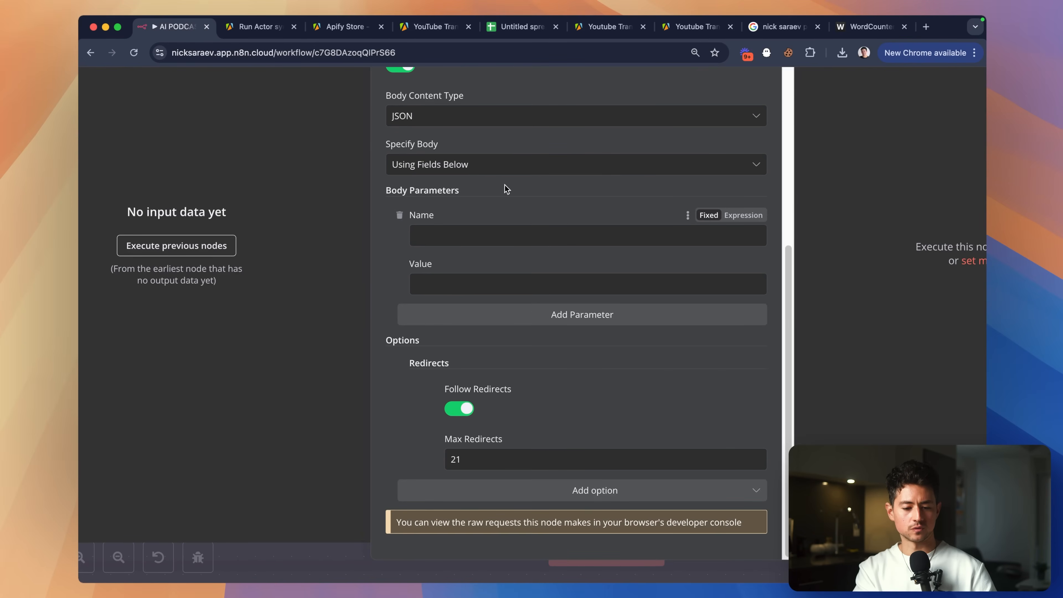
click(340, 28)
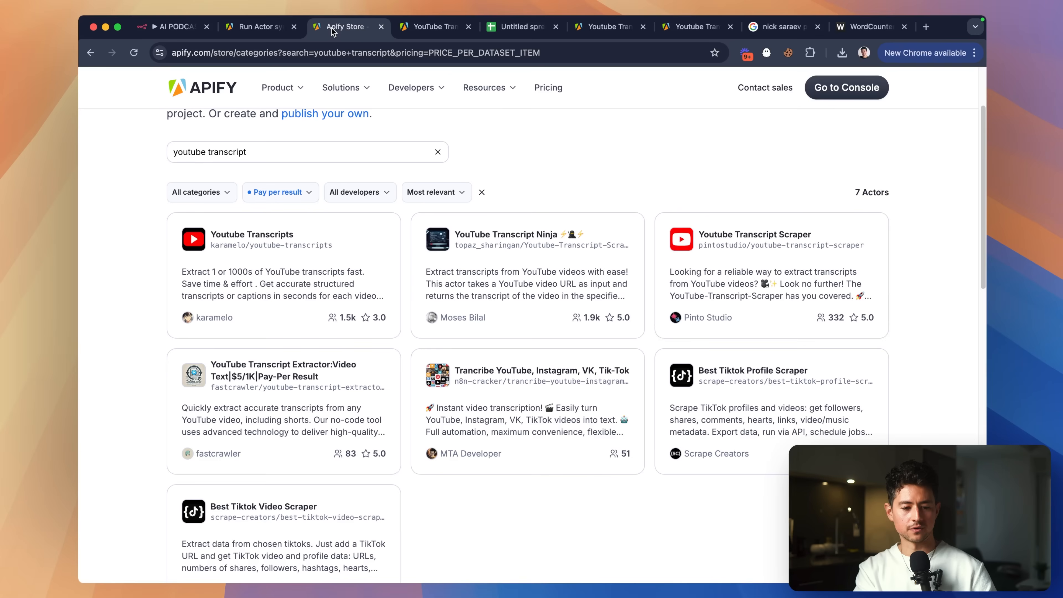
Show YouTube Transcript Ninja's input as JSON and select the entire JSON for copying.
key(ctrl+Tab)
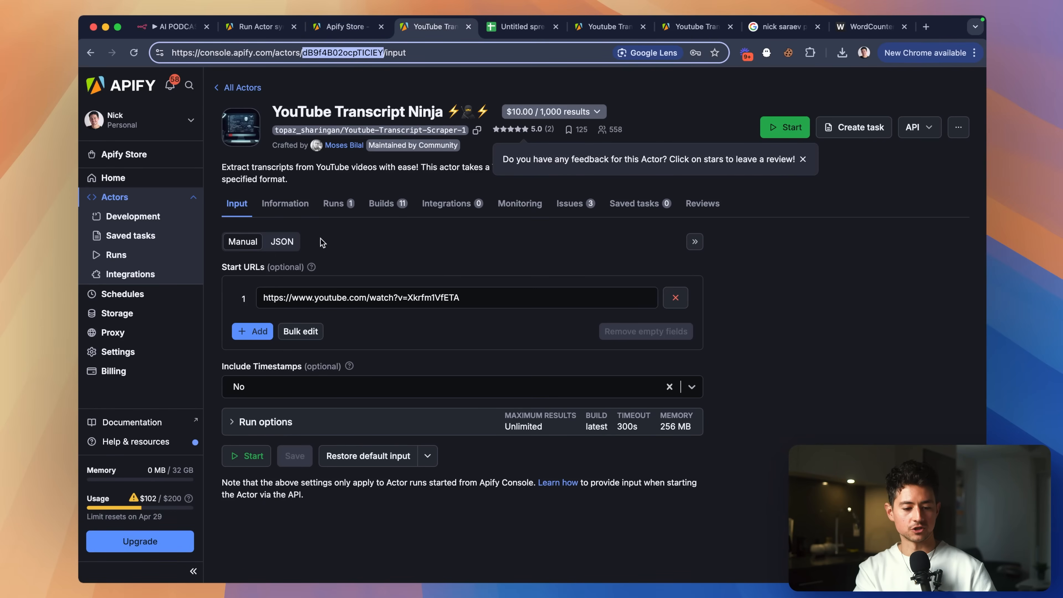
click(283, 242)
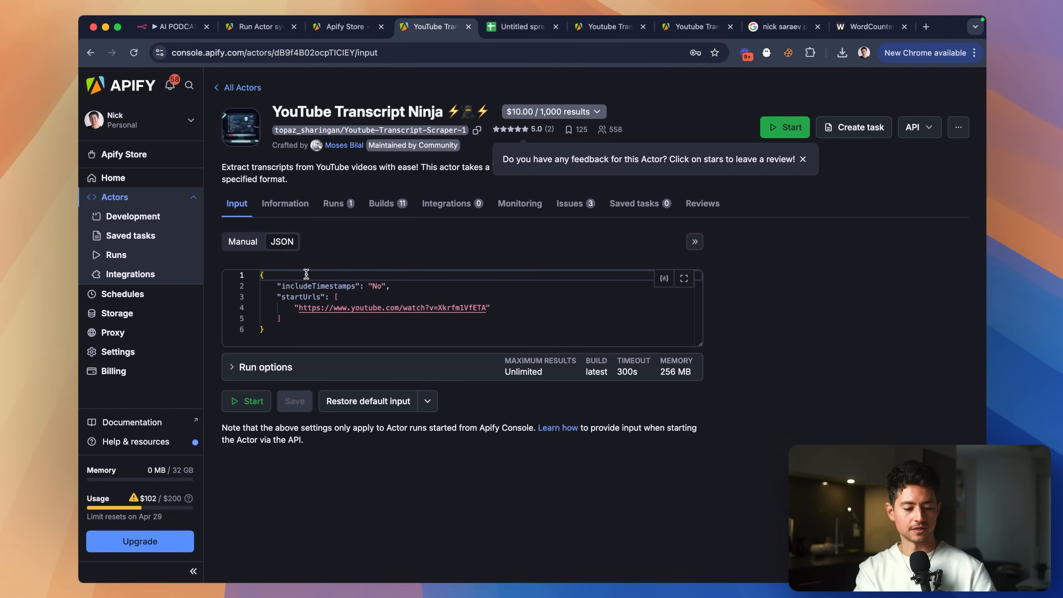
click(325, 321)
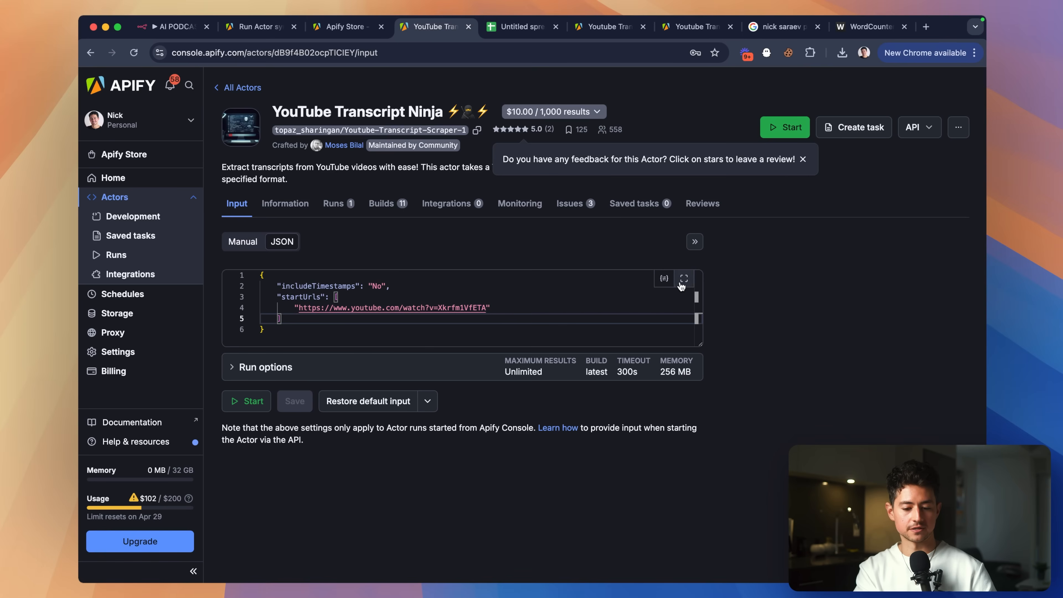
key(super+a)
key(cmd+c)
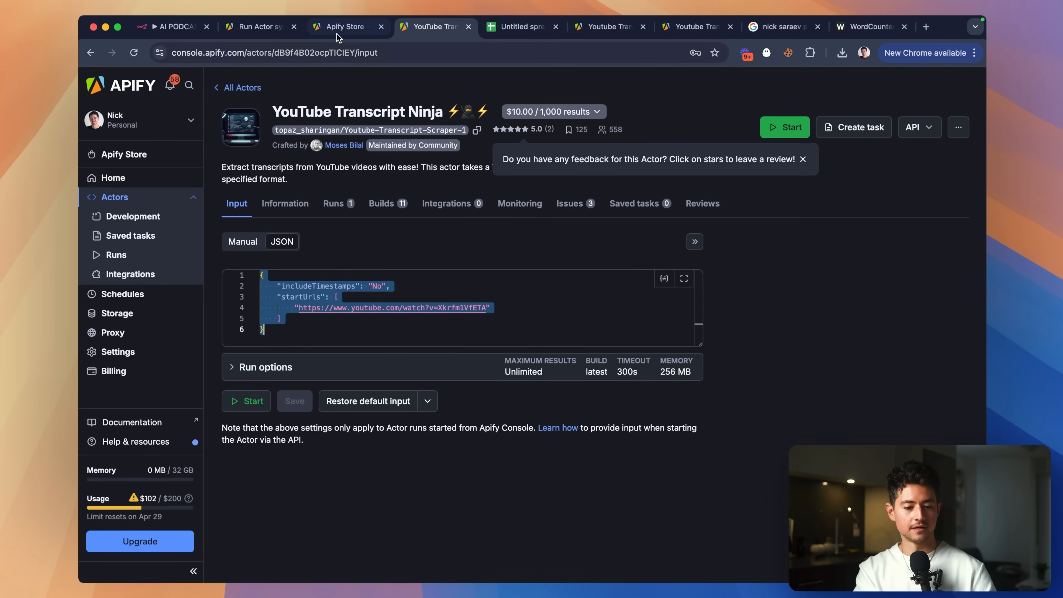
click(271, 29)
key(ctrl+shift+Tab)
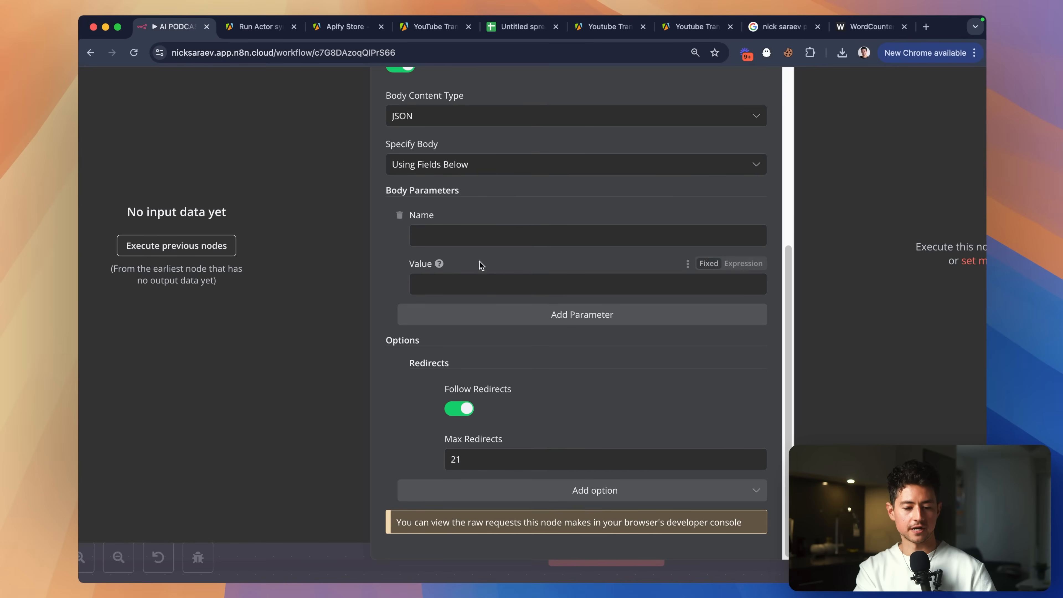
Set the request body to raw JSON and paste Ninja's input containing the video URL.
click(591, 164)
click(526, 225)
click(499, 290)
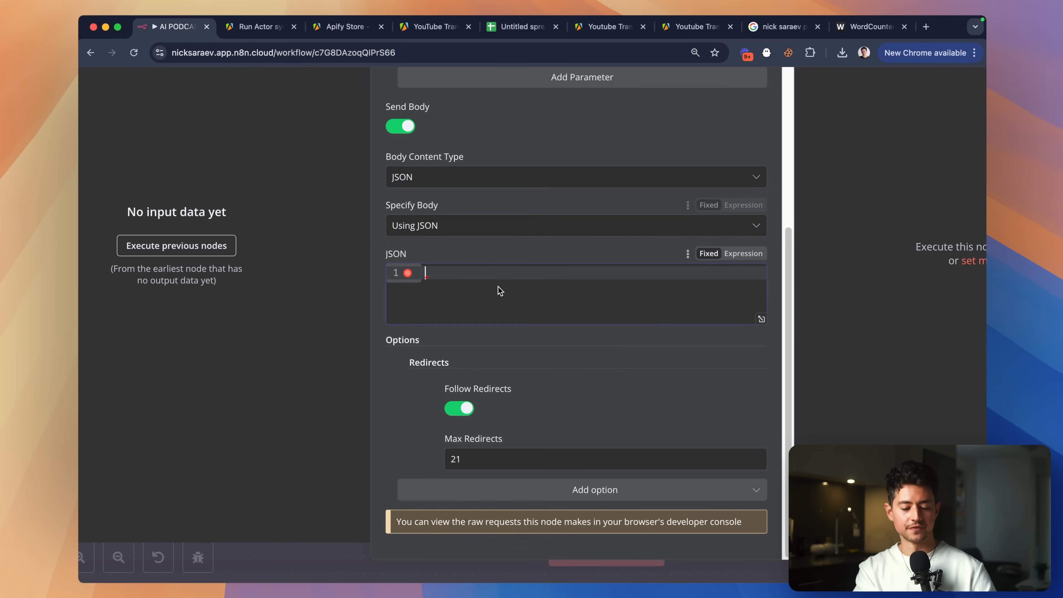
key(cmd+v)
scroll(624, 275, up, 5)
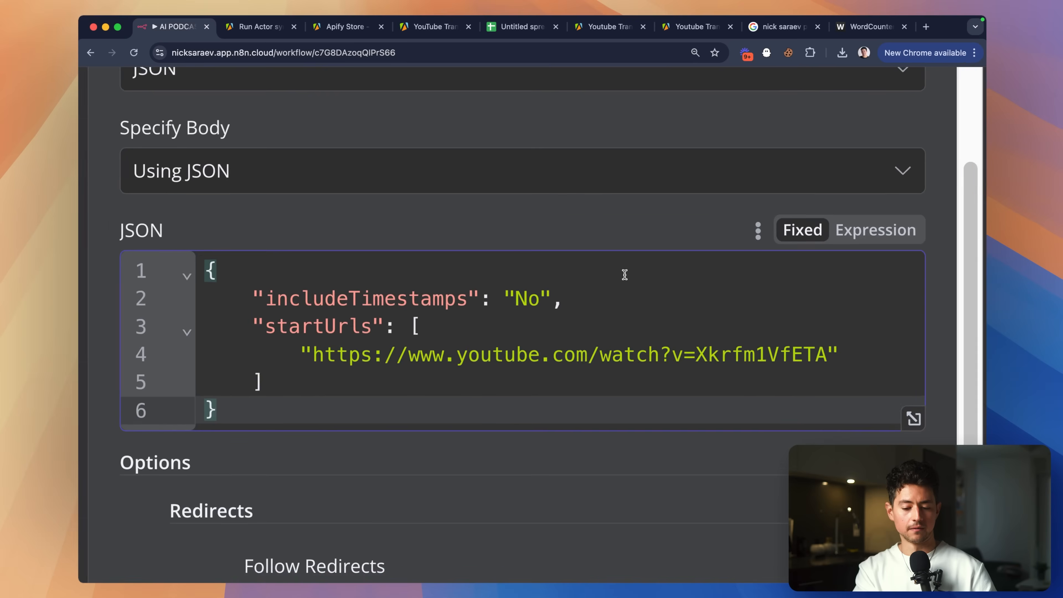
scroll(624, 274, down, 8)
drag(634, 380, 479, 384)
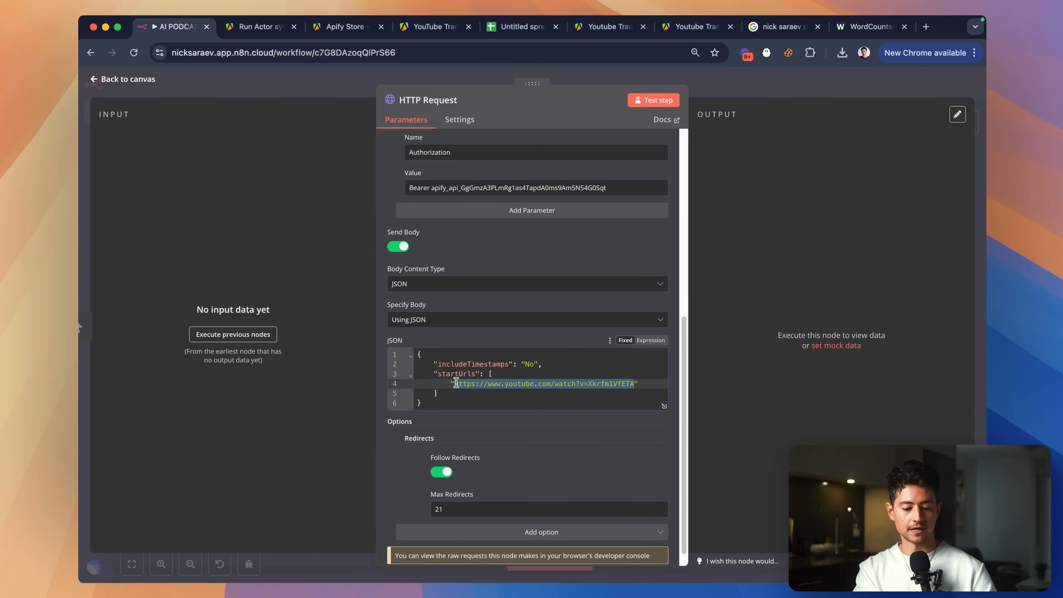
click(539, 393)
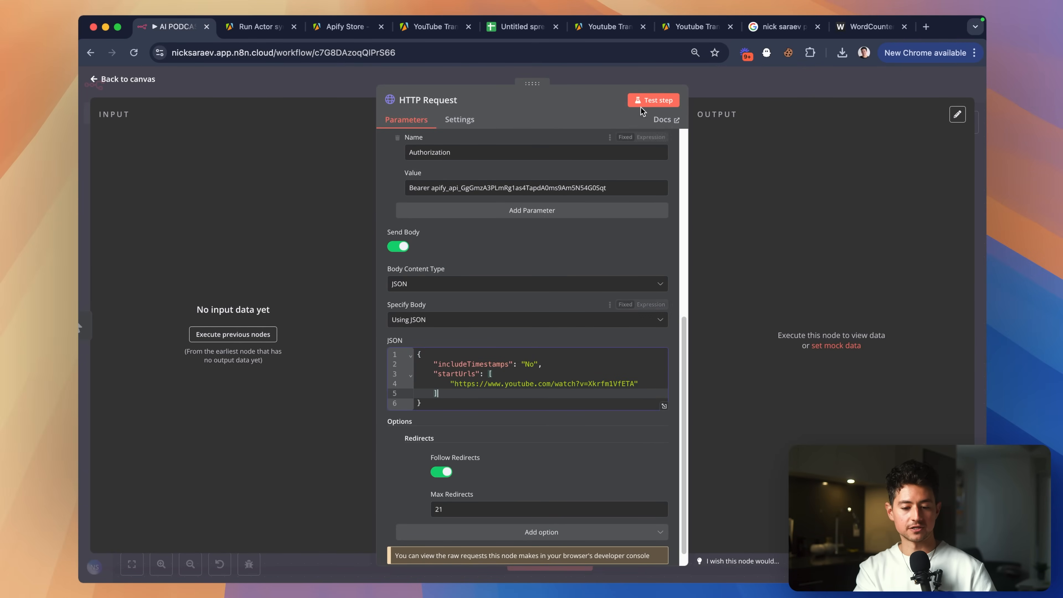
Test-run the HTTP Request node so it calls Apify with that body.
click(653, 101)
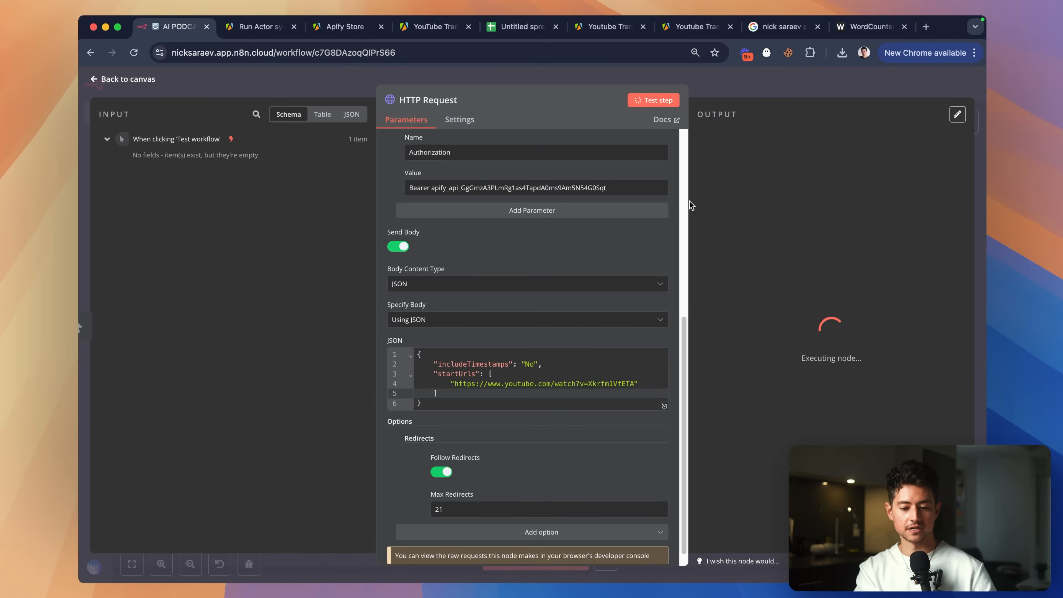
drag(688, 205, 617, 202)
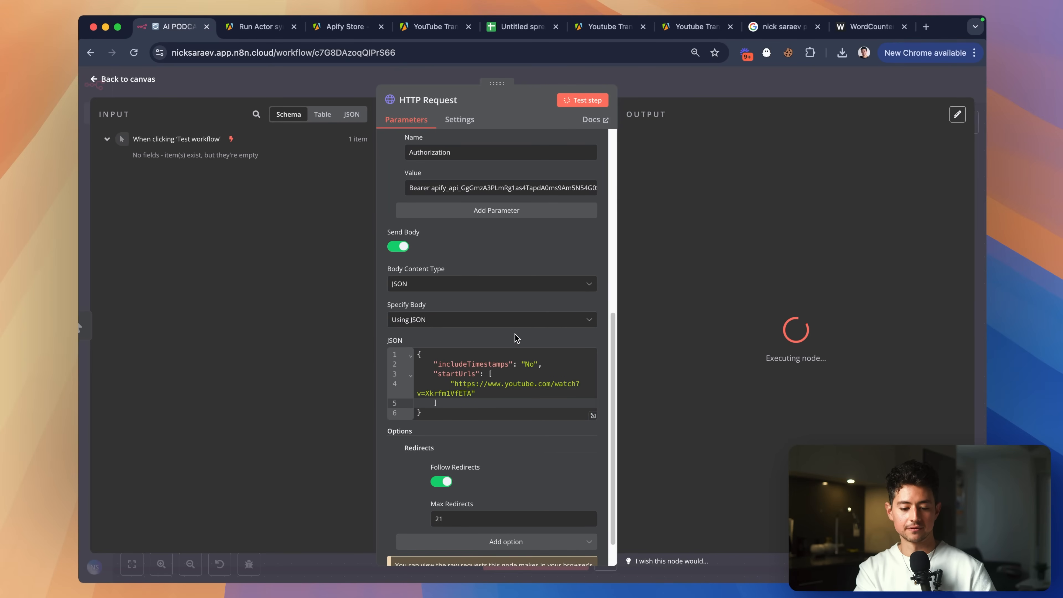
scroll(518, 339, down, 2)
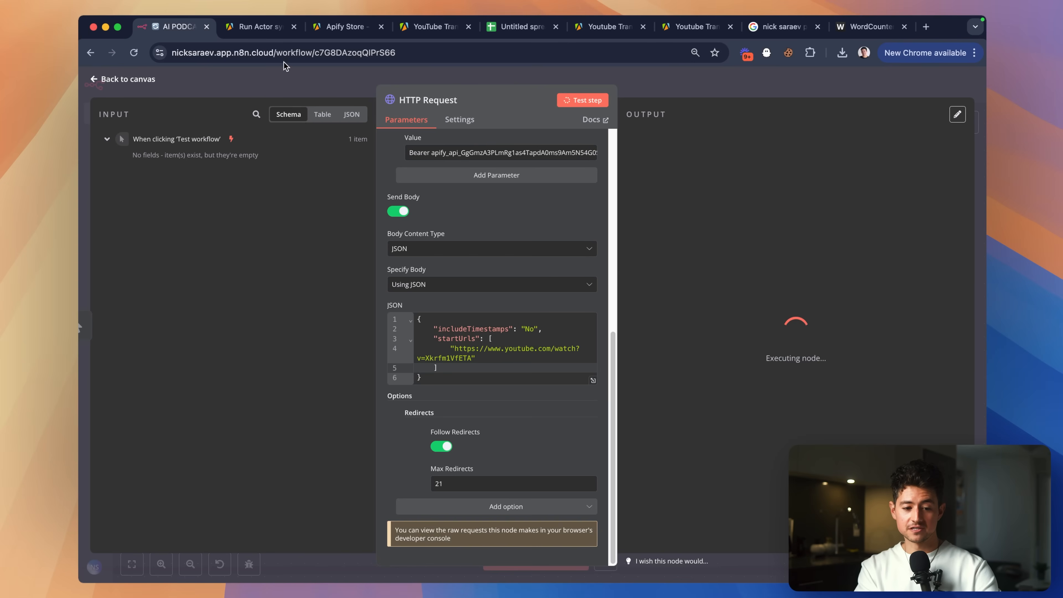
click(256, 27)
Check the newest YouTube Transcript Ninja run's log and its single output result.
click(294, 26)
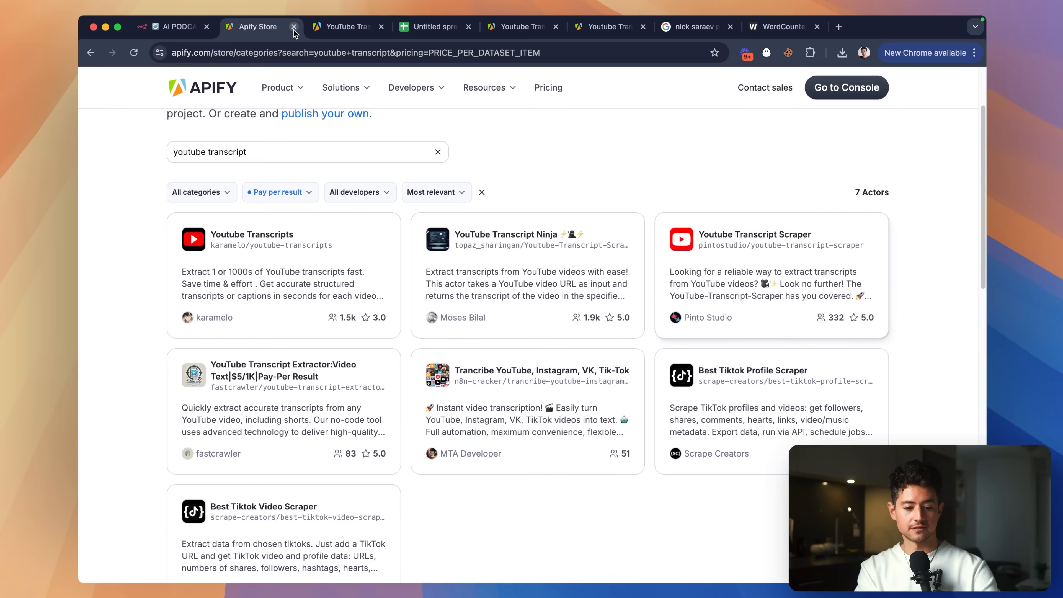
click(335, 27)
click(338, 204)
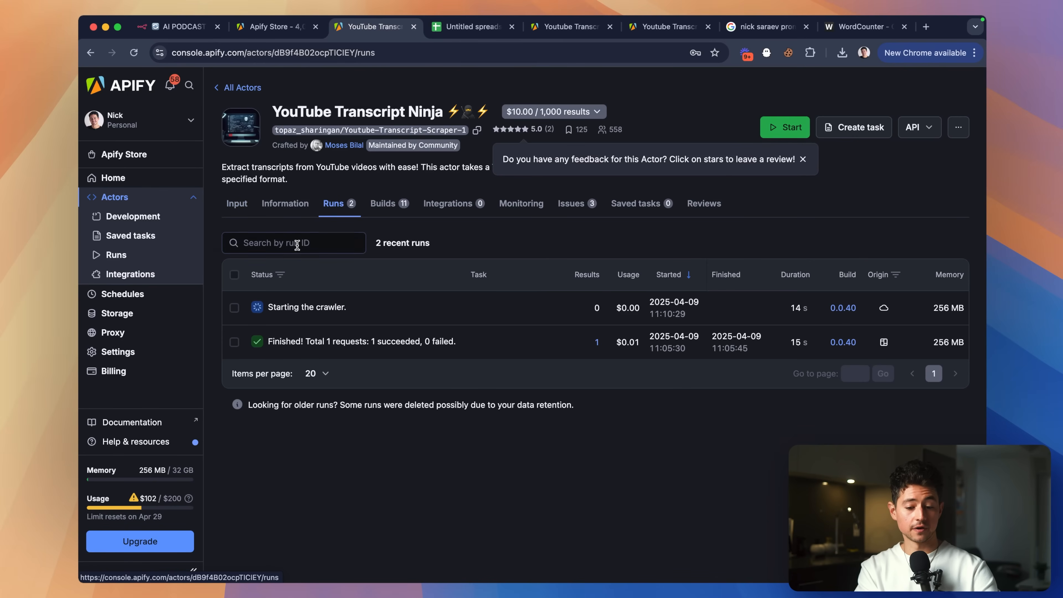
click(322, 307)
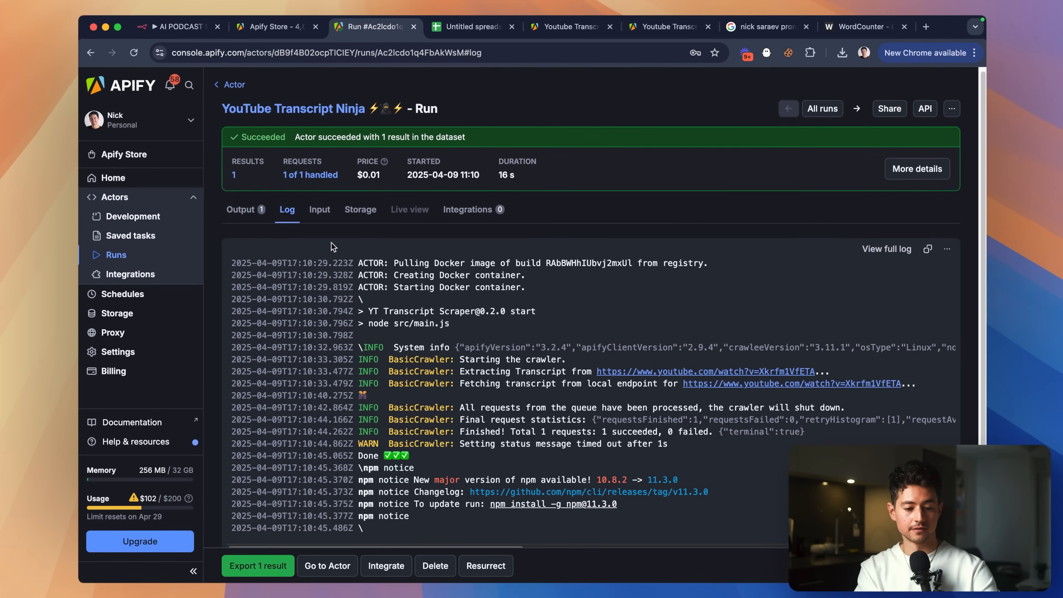
click(254, 211)
click(179, 31)
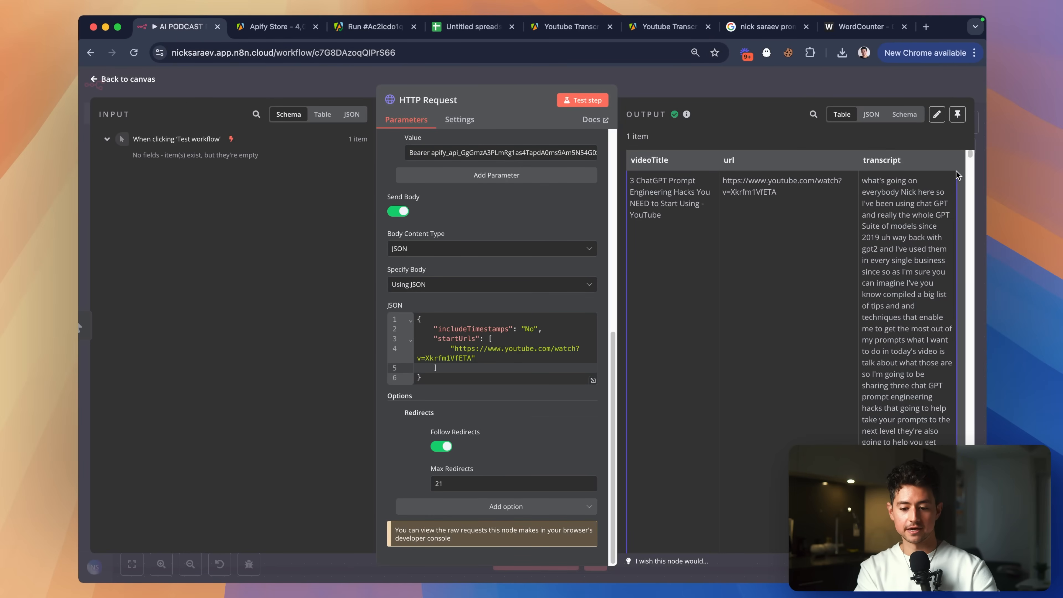
Close the node panel and rename the HTTP Request node to 'Get Transcript via Apify'.
scroll(958, 174, up, 5)
scroll(958, 174, down, 5)
click(745, 92)
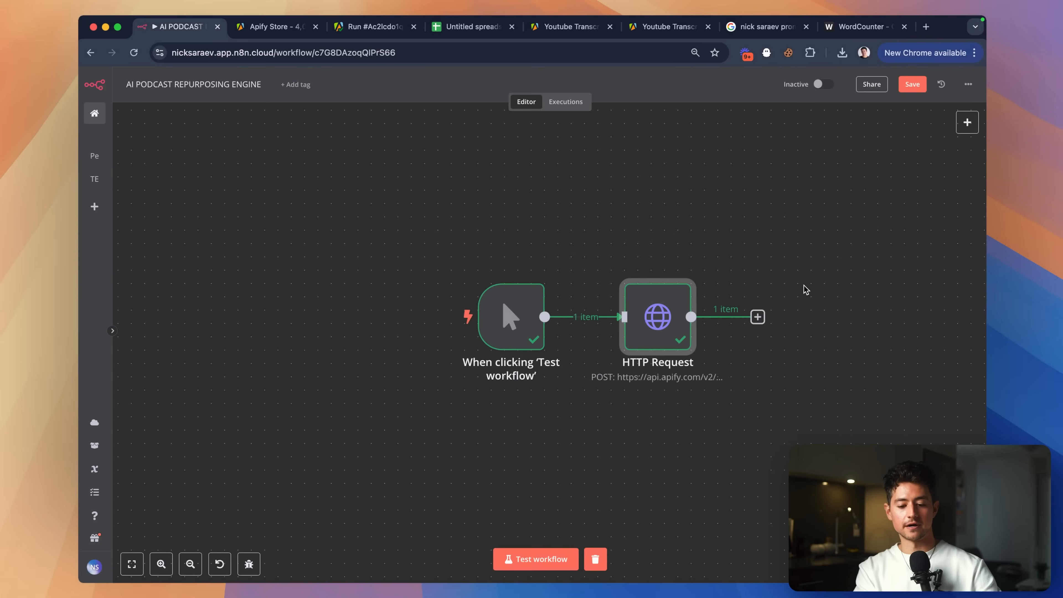
scroll(806, 289, right, 3)
right_click(585, 303)
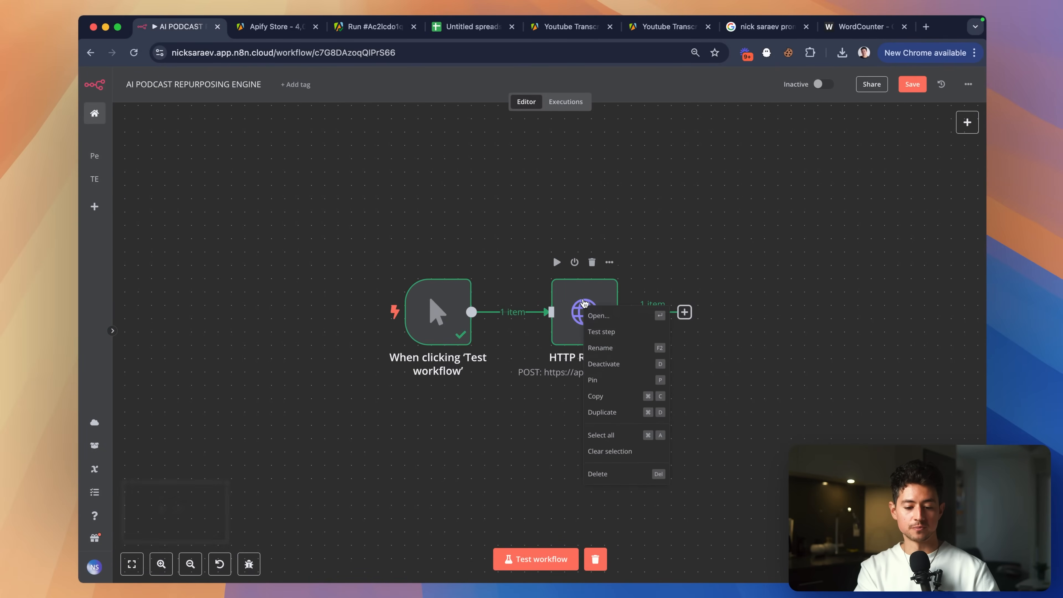
click(627, 348)
text(Get Transcript via Apify)
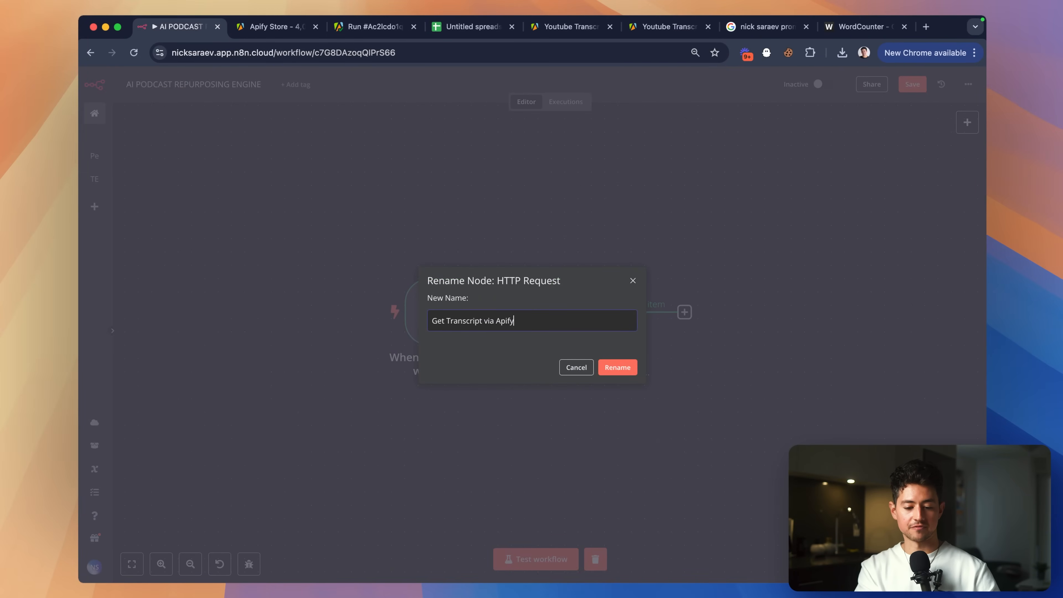
key(Return)
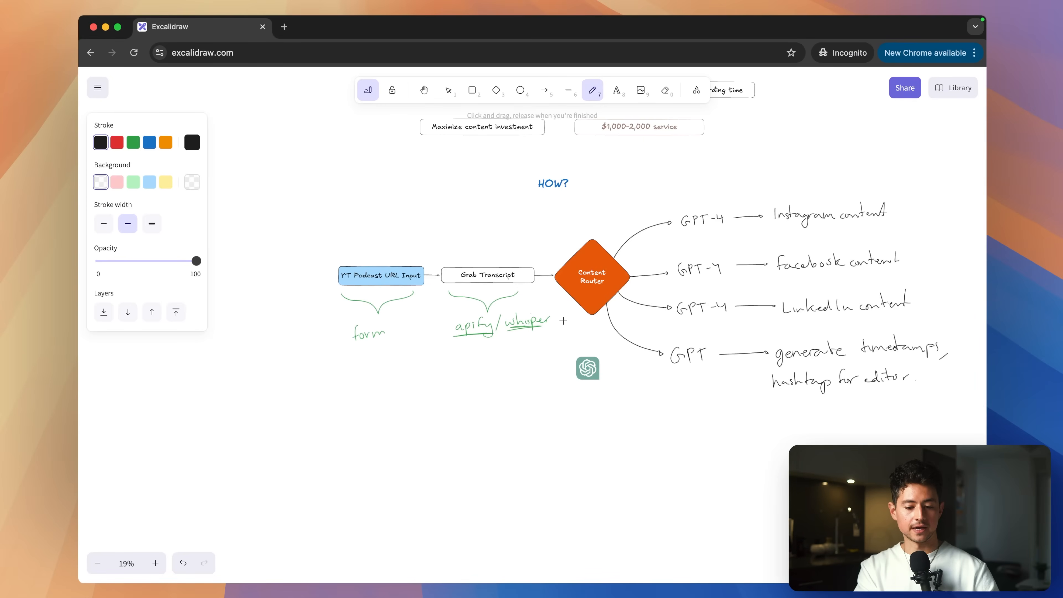
Set the Excalidraw stroke to green with the thickest width for the checkmark.
scroll(538, 376, left, 3)
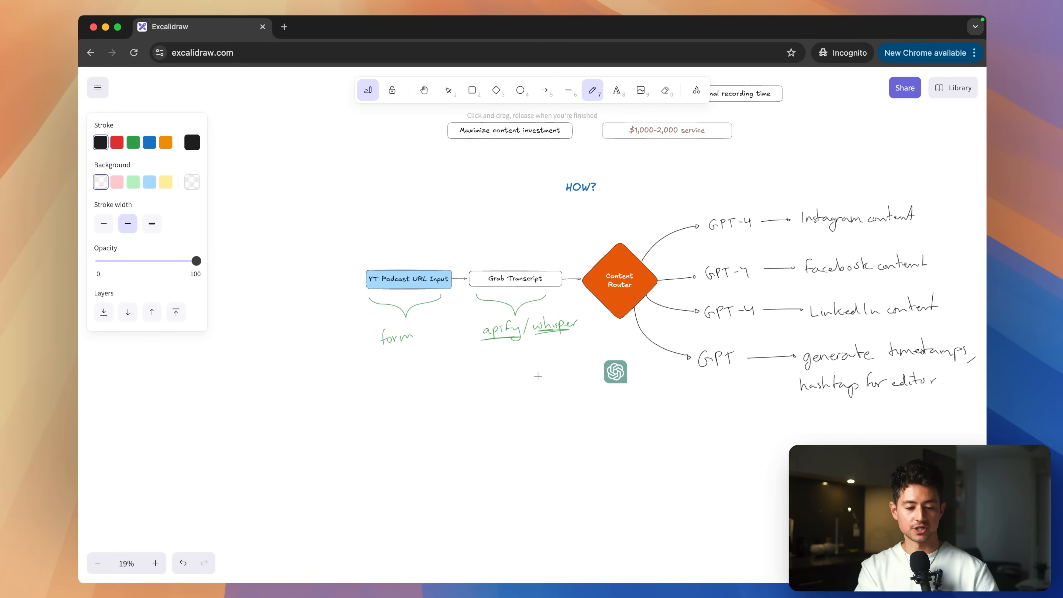
click(132, 144)
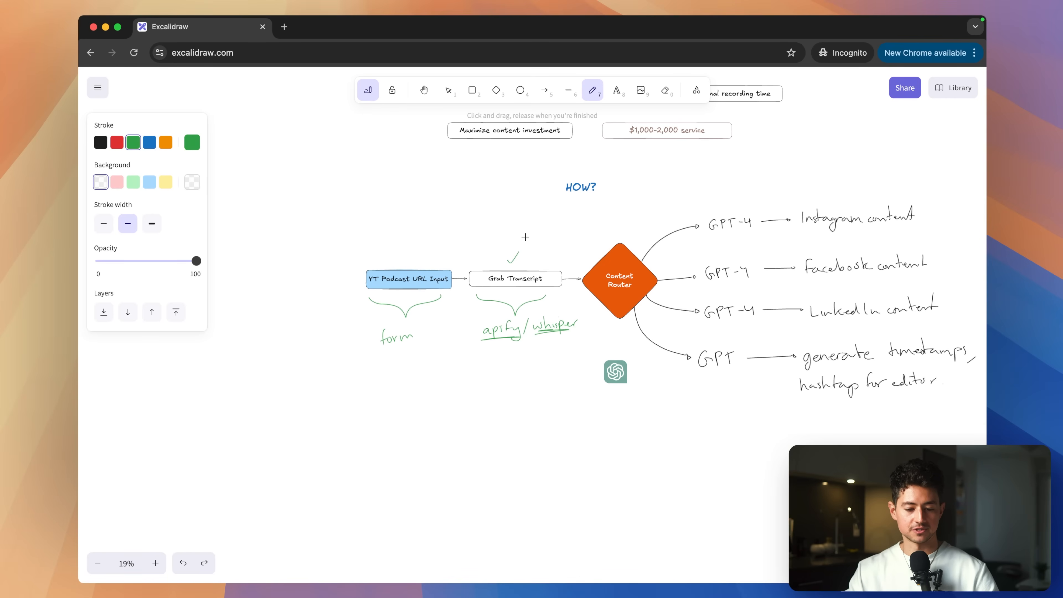
click(152, 224)
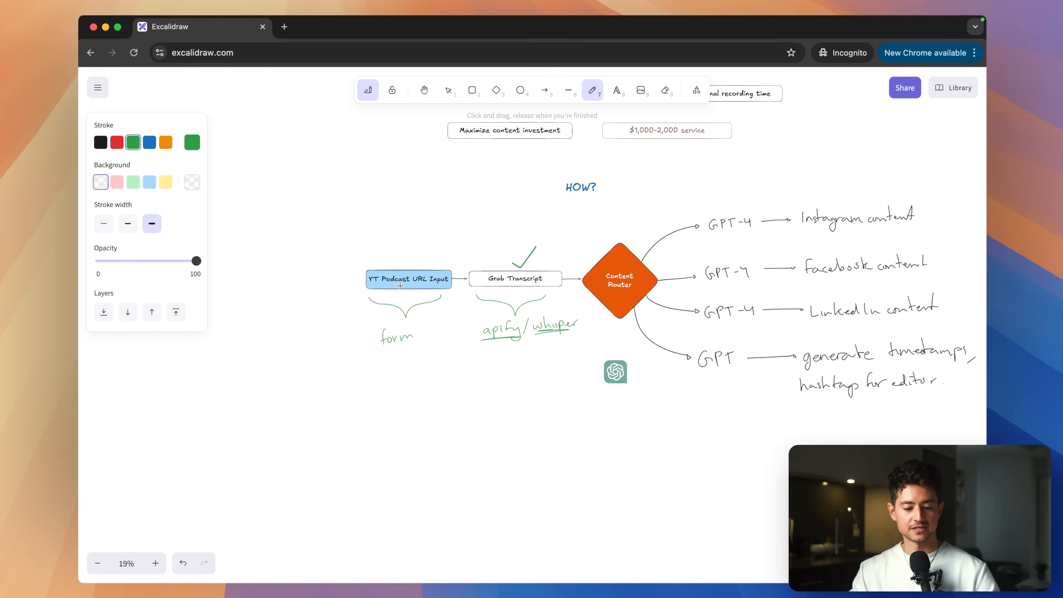
key(super+grave)
key(super+grave)
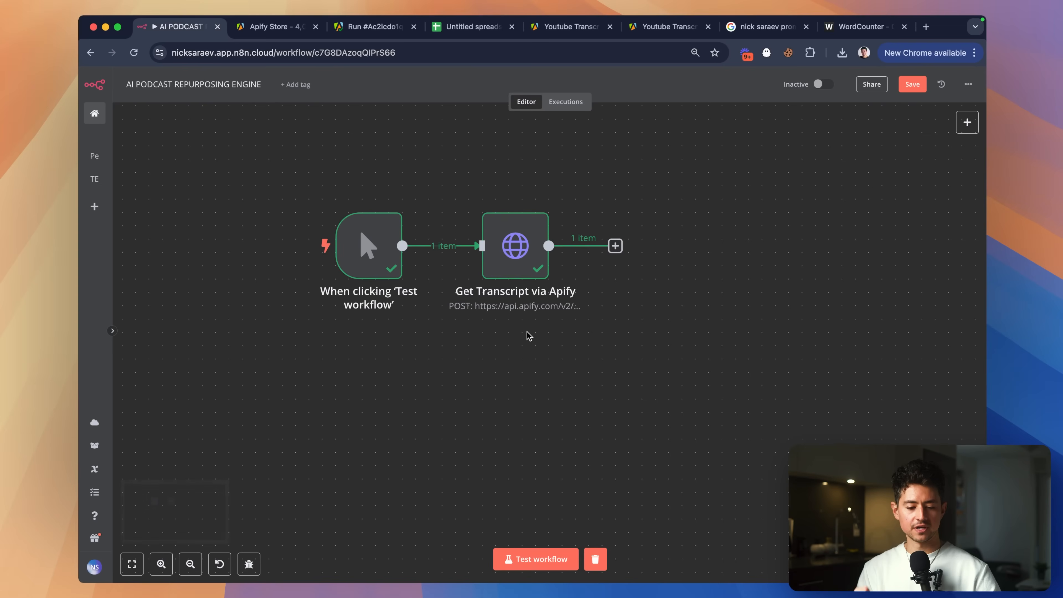
Move the manual trigger node further left on the canvas.
scroll(529, 336, left, 2)
scroll(422, 242, left, 2)
scroll(422, 242, up, 2)
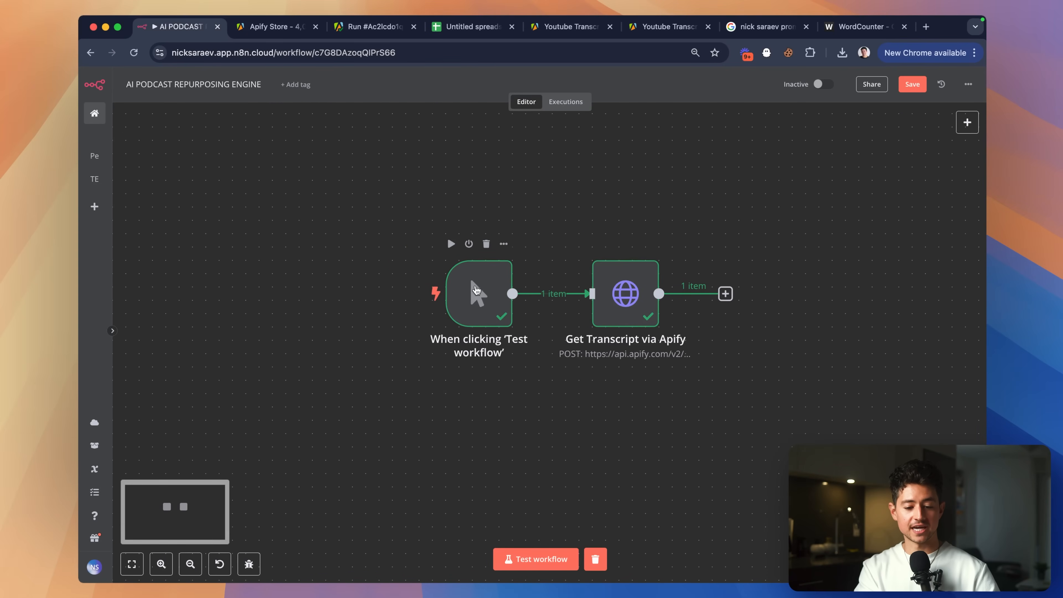
drag(477, 285, 396, 285)
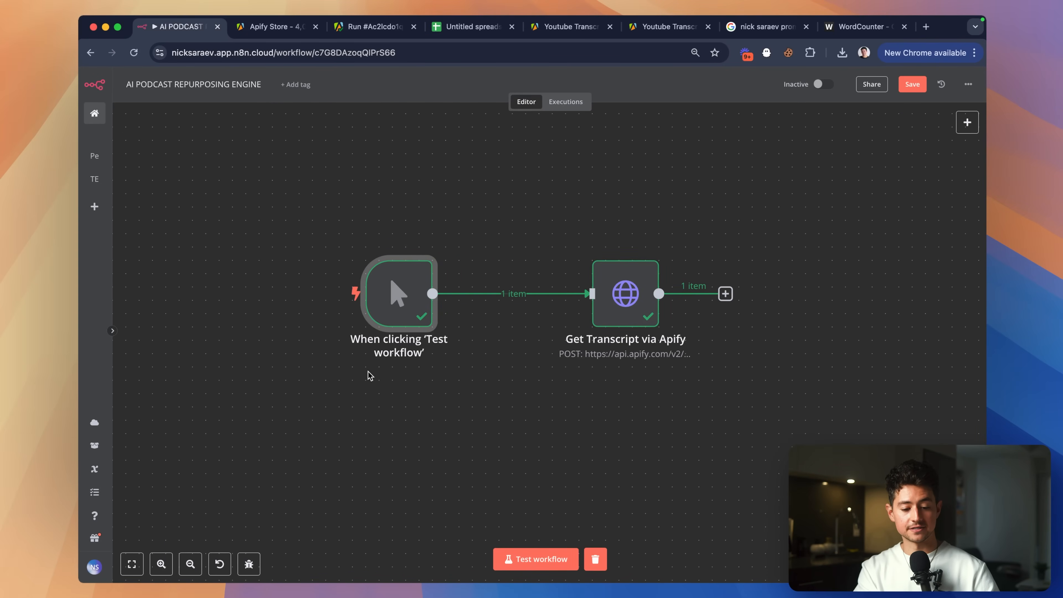
key(ctrl+shift+a)
drag(337, 347, 437, 379)
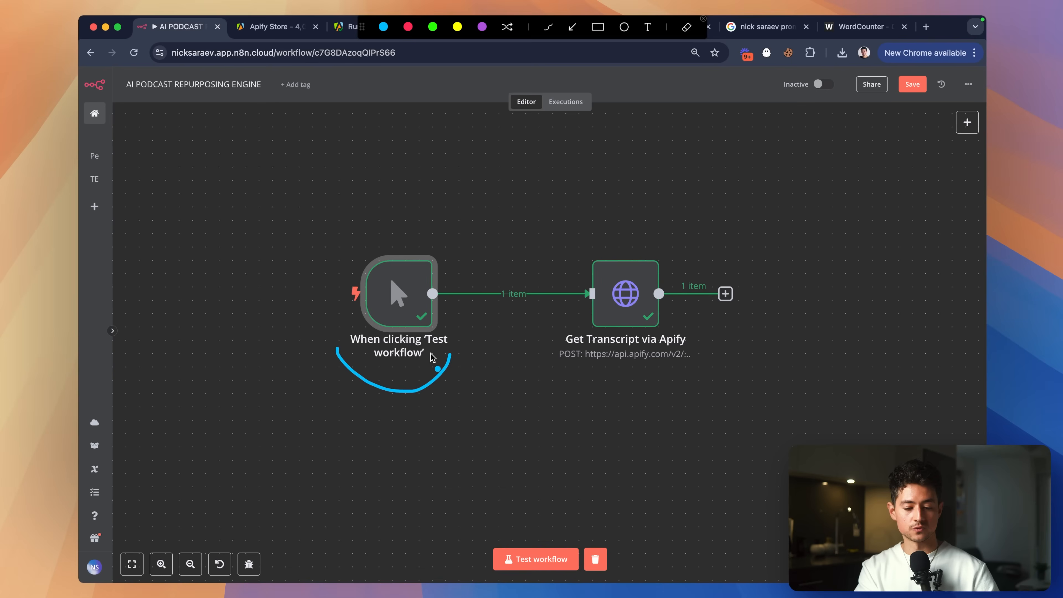
key(Escape)
Add the n8n Form 'On form submission' trigger.
key(Tab)
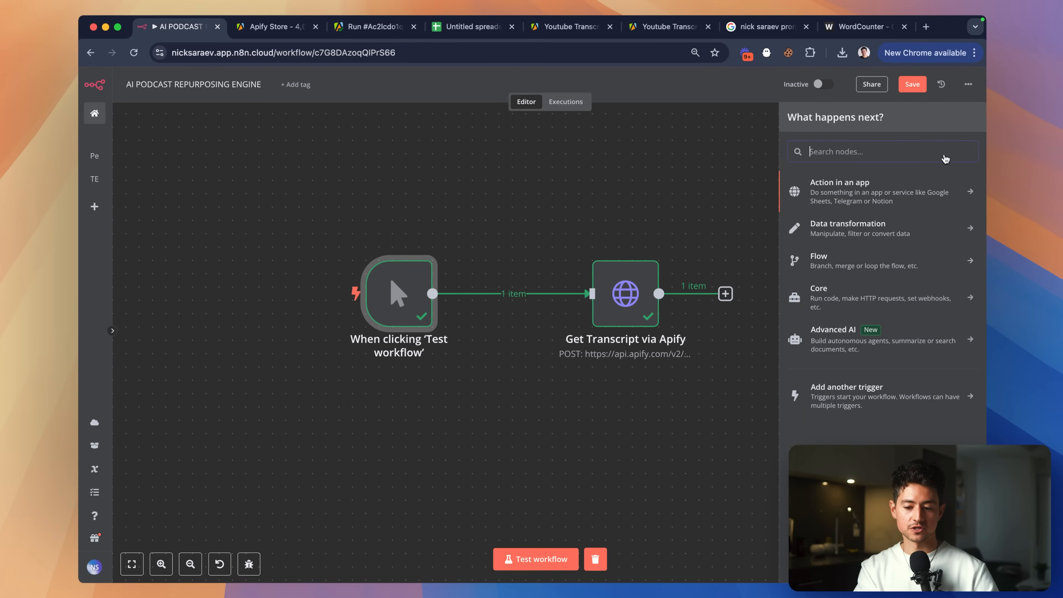
text(form)
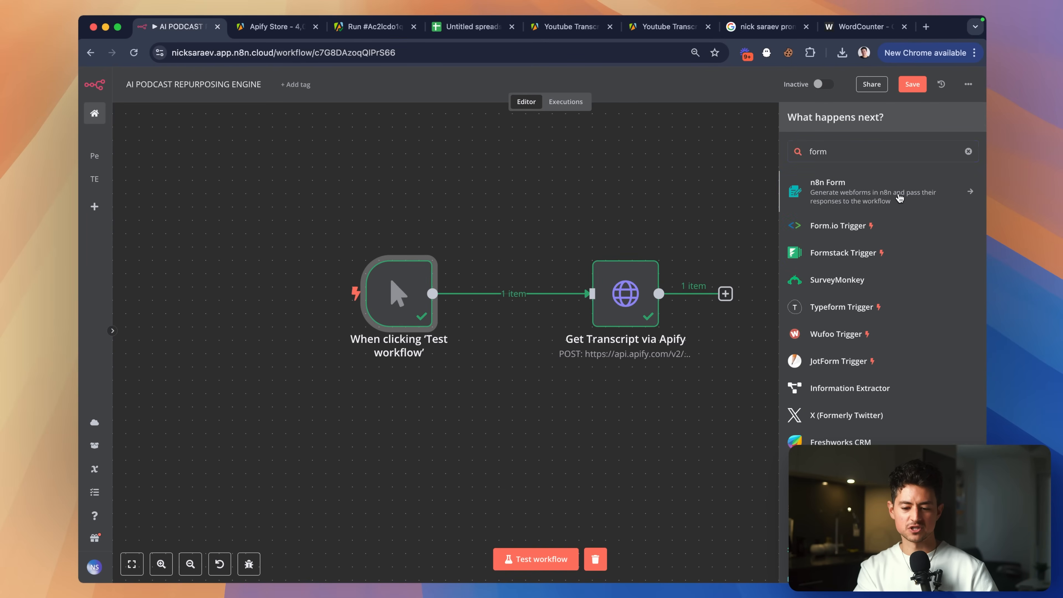
click(899, 198)
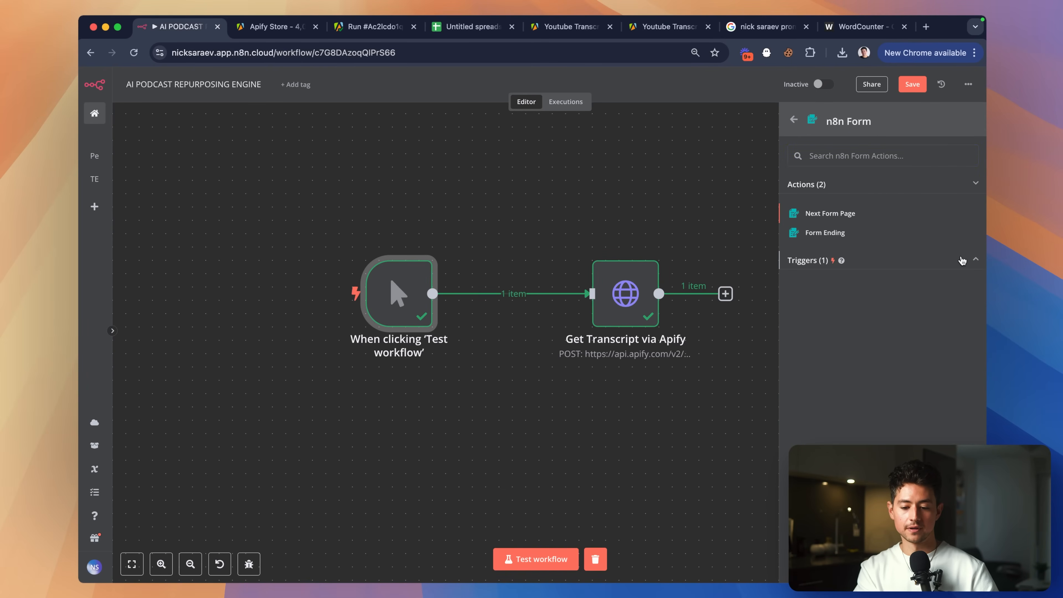
click(962, 261)
click(821, 279)
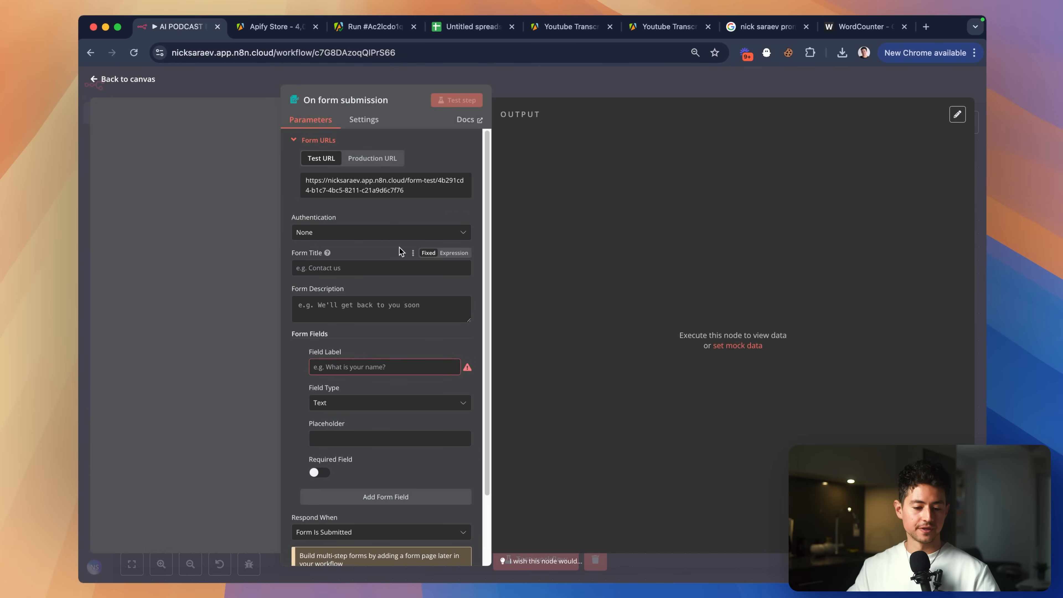
Title the form 'Insert a Podcast, Get Content' and begin its description.
click(379, 268)
text(Insert a Podcast, Get Content)
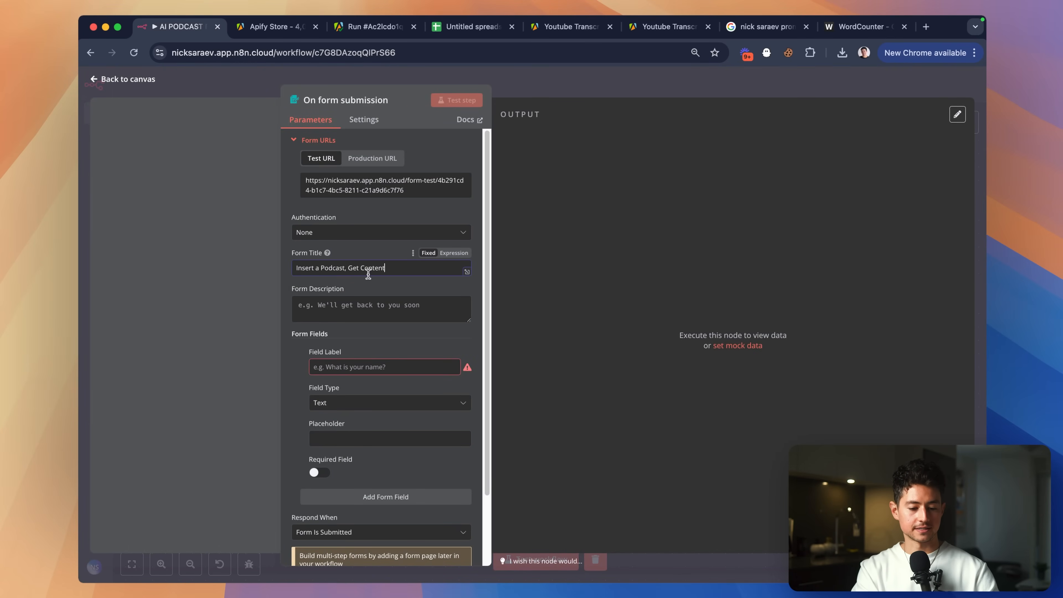
click(349, 301)
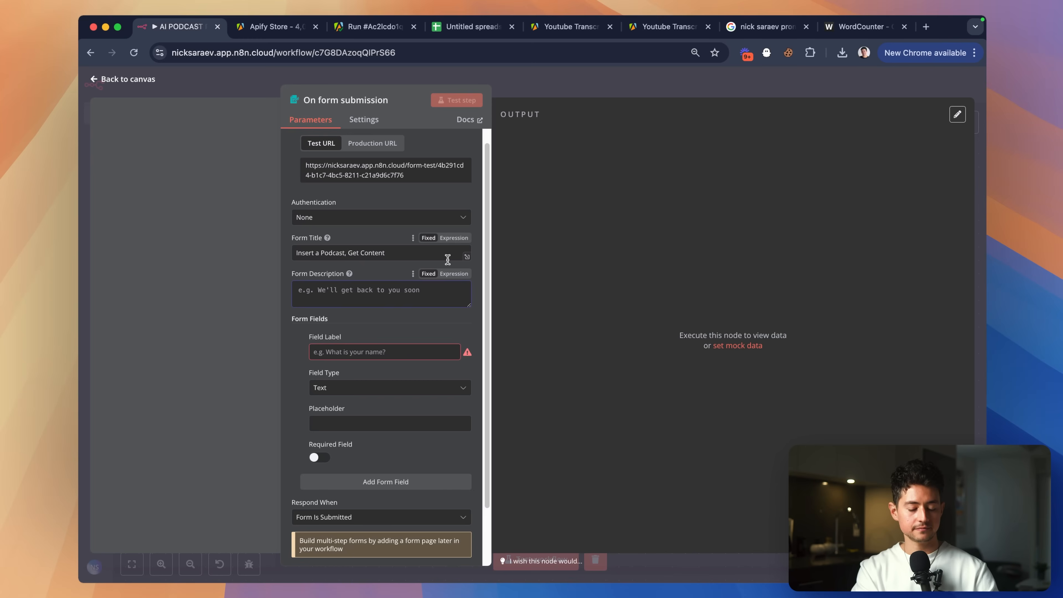
text(Hey—this is a)
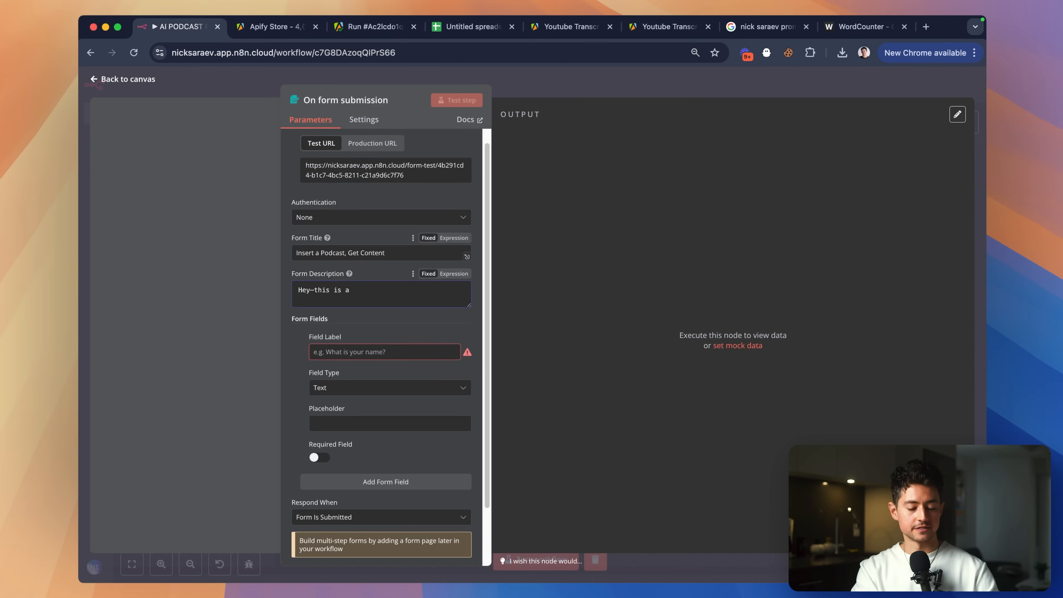
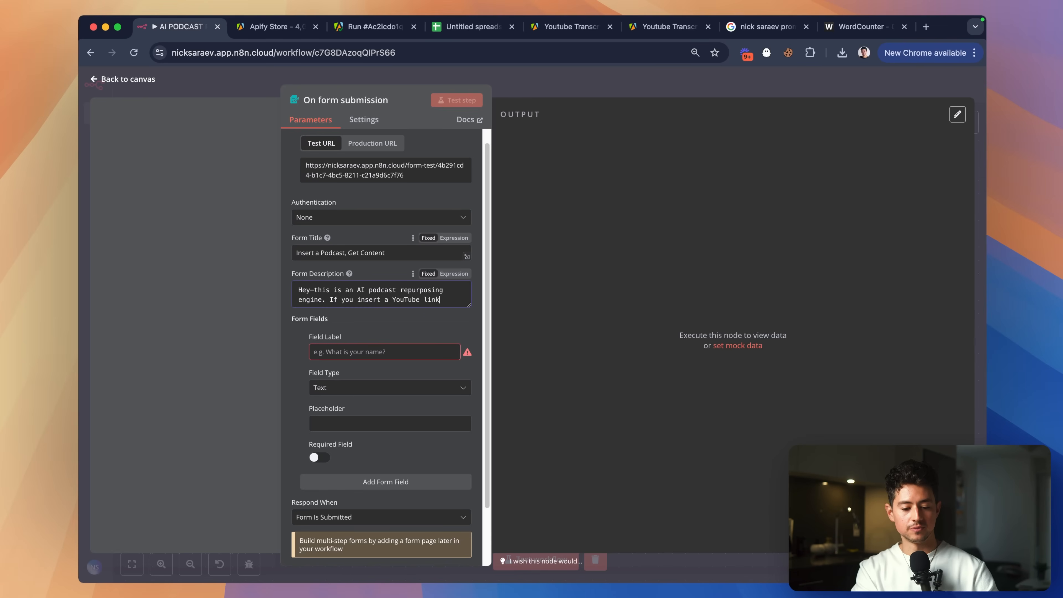
Finish the form description and label the first form field 'YouTube URL'.
text(to a podcast, we'll generate a bunch o)
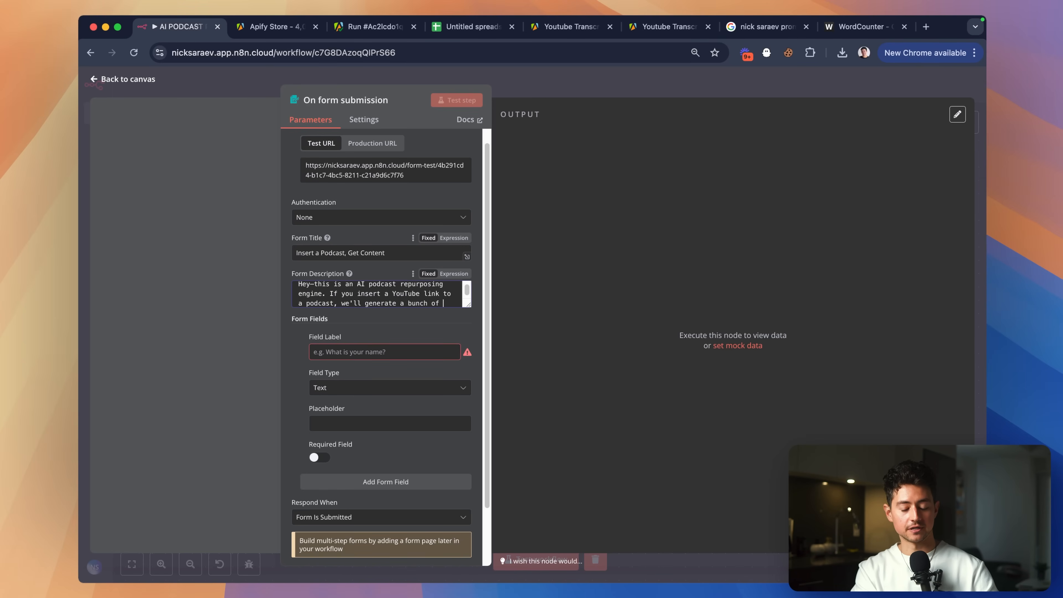
text(formatted content for you)
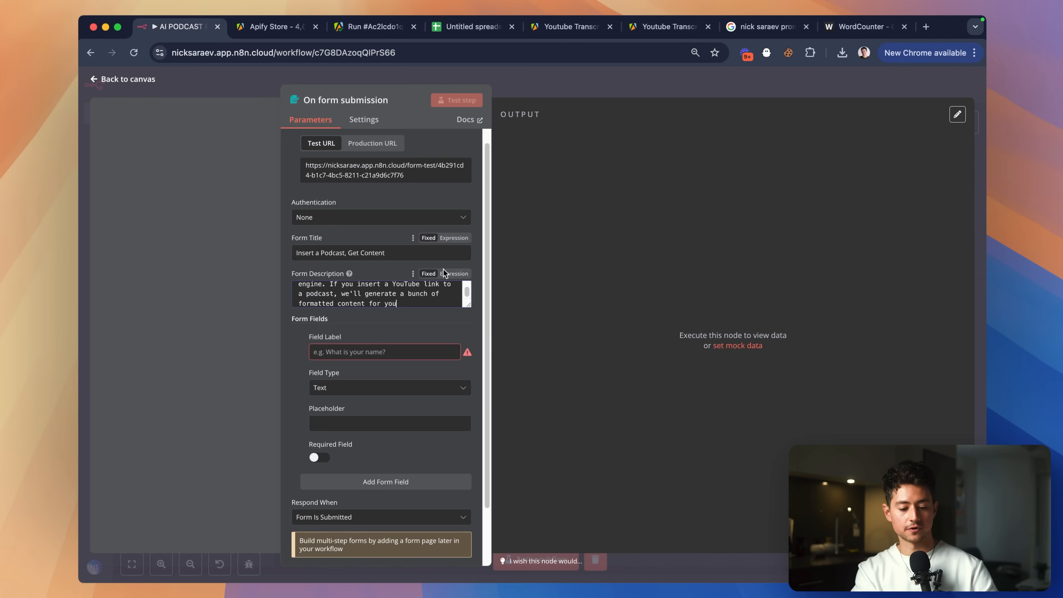
text( & post to relevant social media platforms.)
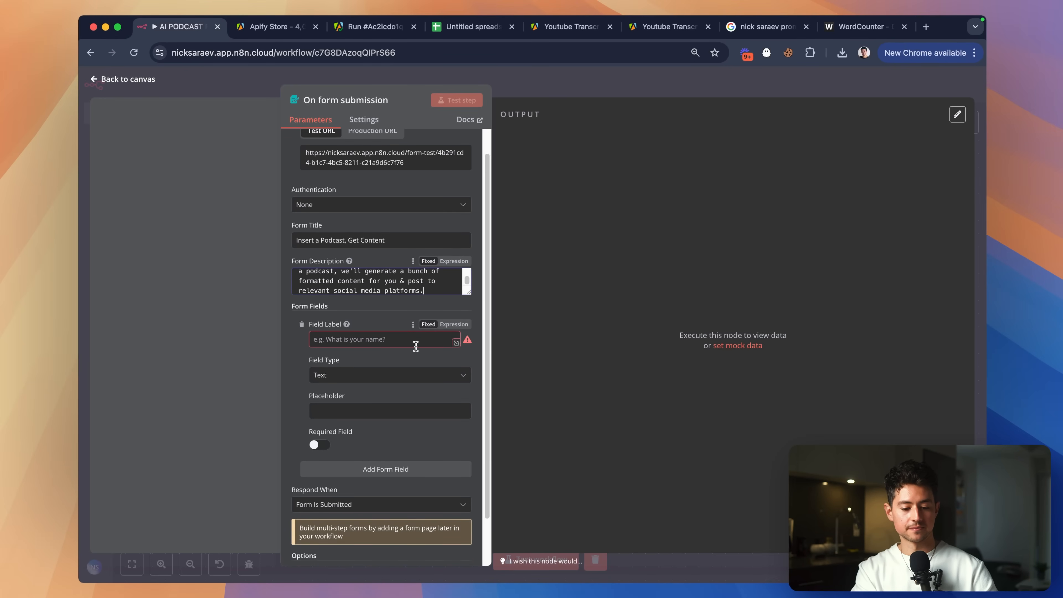
scroll(416, 346, down, 2)
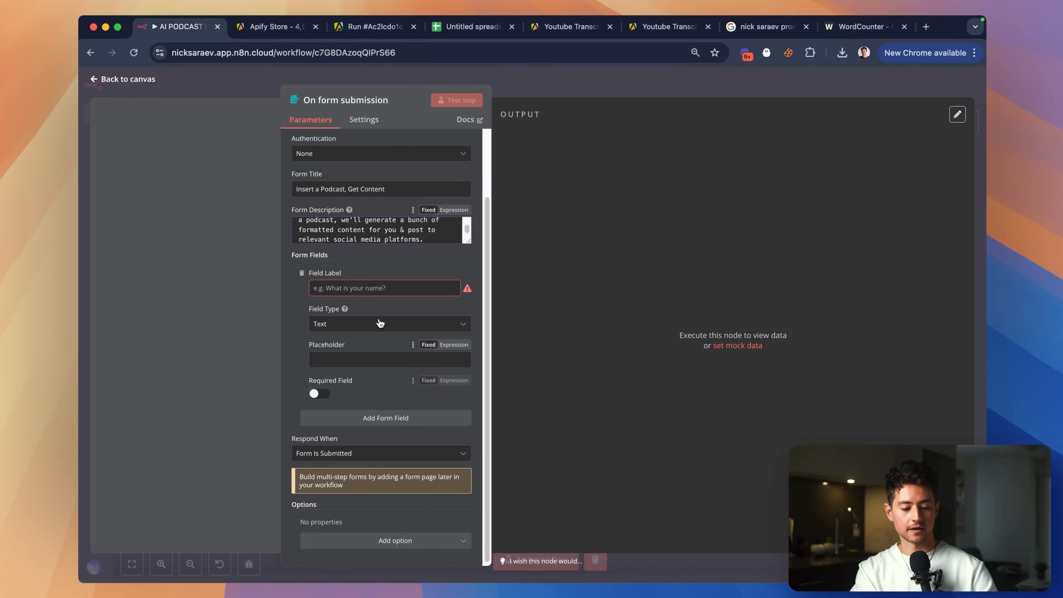
click(369, 286)
text(YouTub)
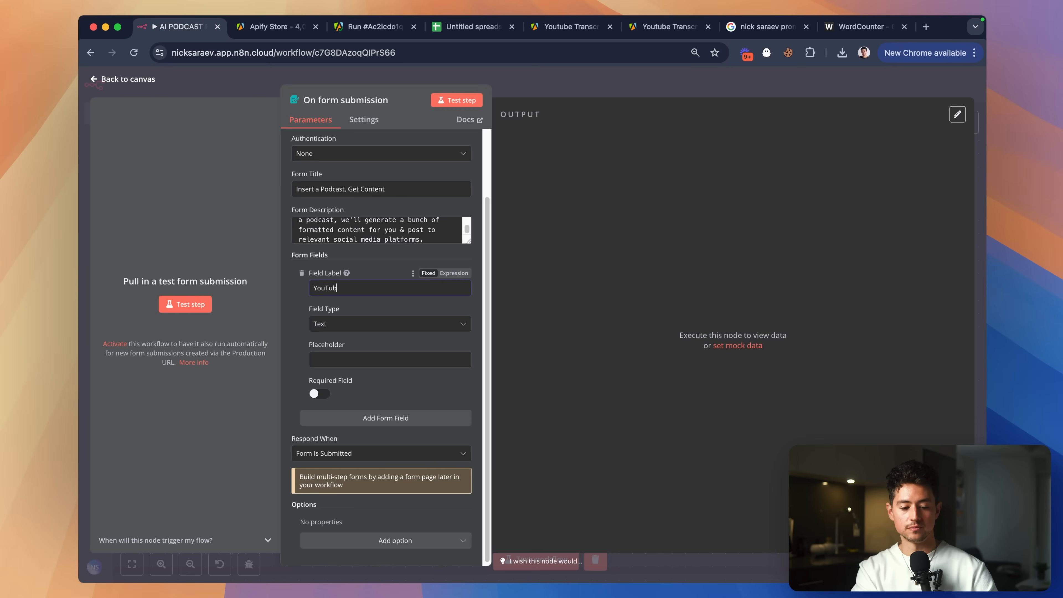
text(e)
key(super+a)
text(Podcast)
key(super+a)
text(Y)
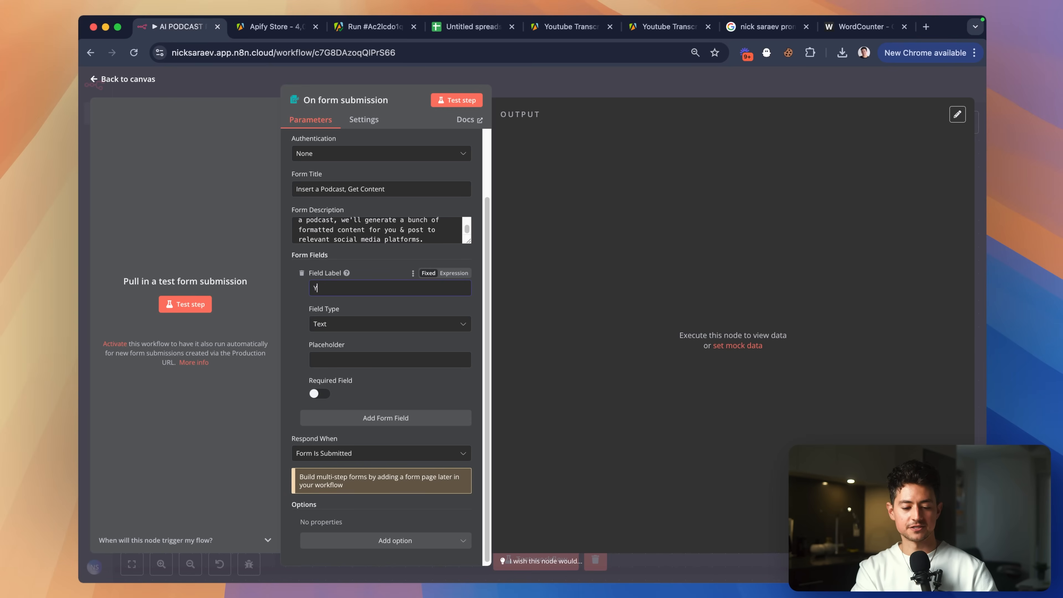
text(ouTube URL)
Keep the YouTube URL field type as Text and make it required.
click(377, 324)
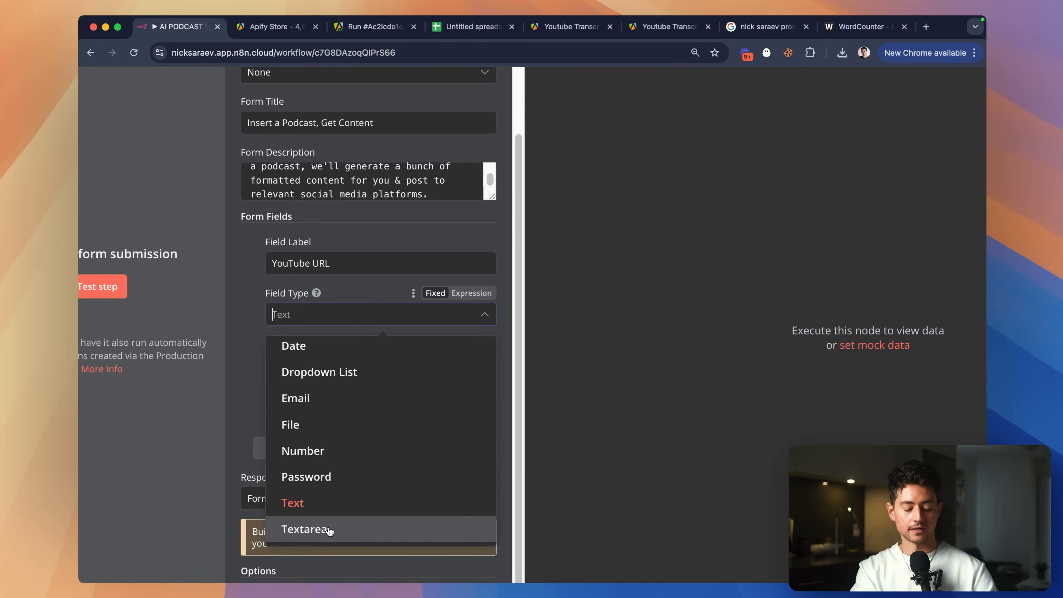
click(331, 502)
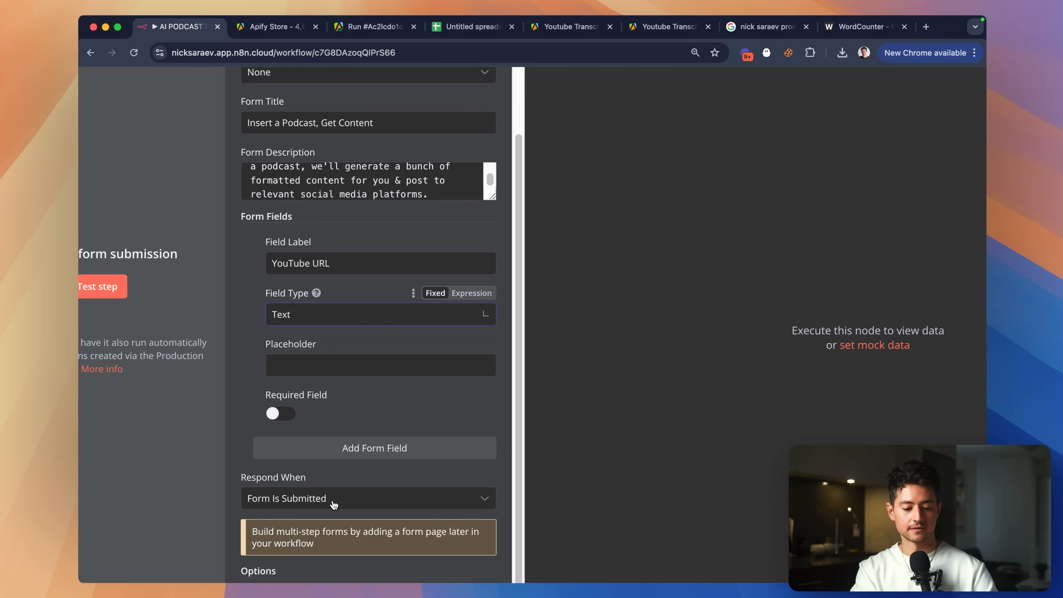
click(282, 414)
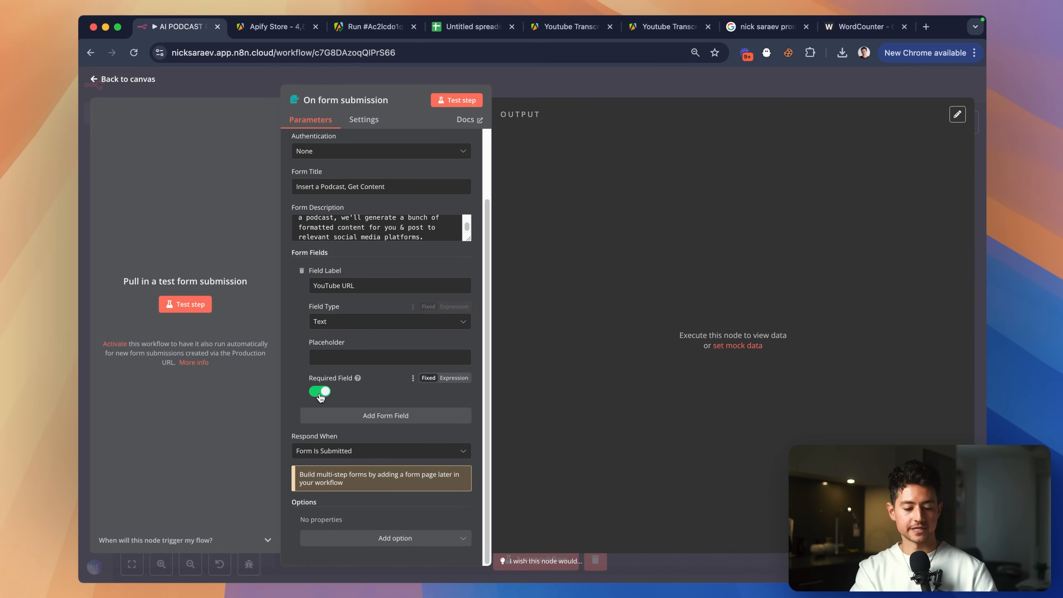
scroll(339, 386, up, 5)
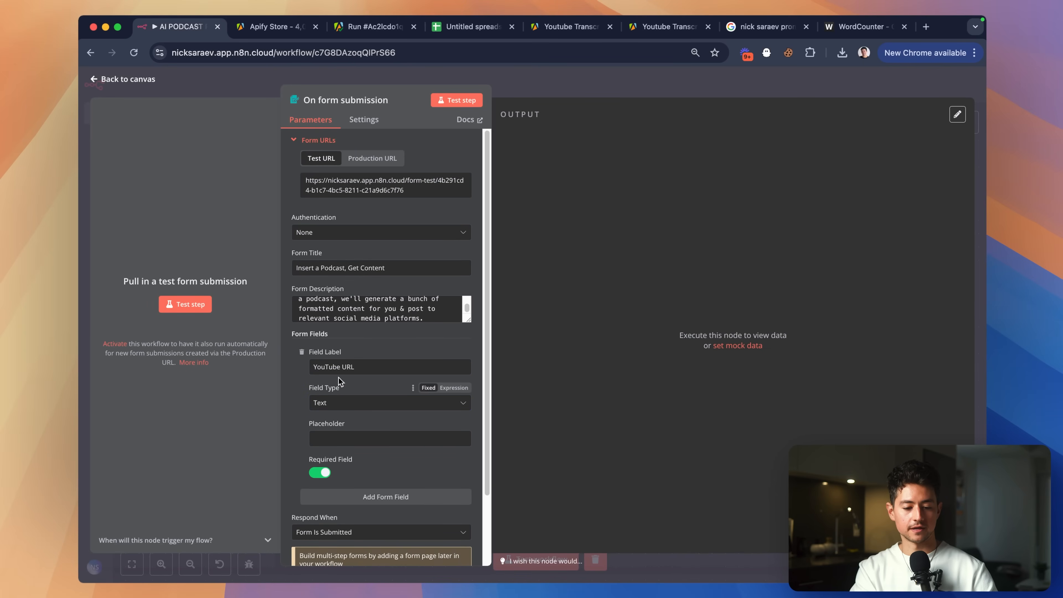
scroll(350, 287, down, 2)
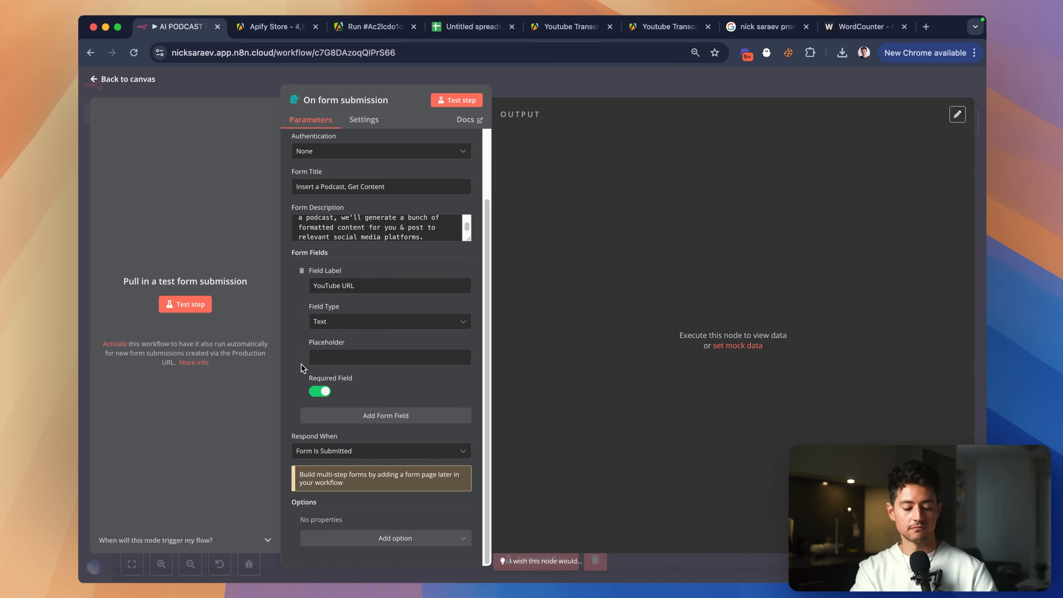
Start the form trigger test and copy the video link from the Apify run results.
click(455, 101)
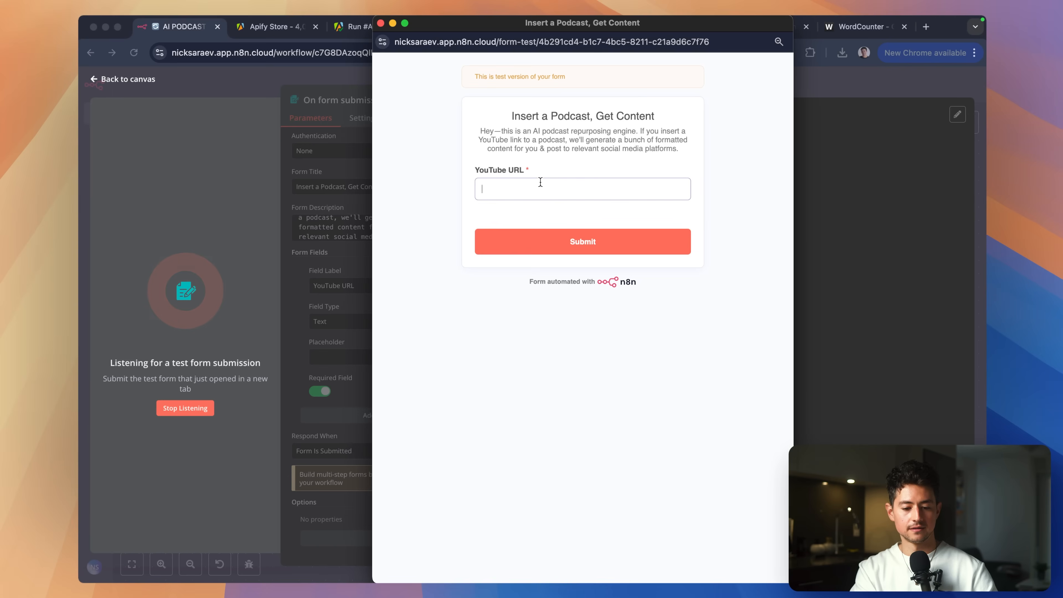
key(super+Tab)
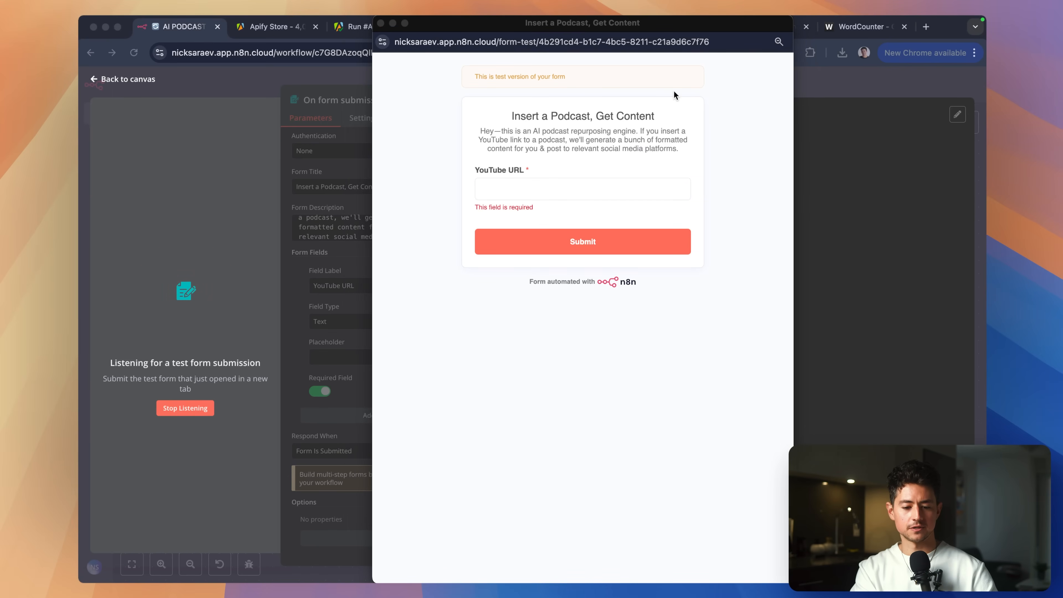
key(super+Tab)
click(871, 28)
key(super+3)
drag(859, 336, 782, 330)
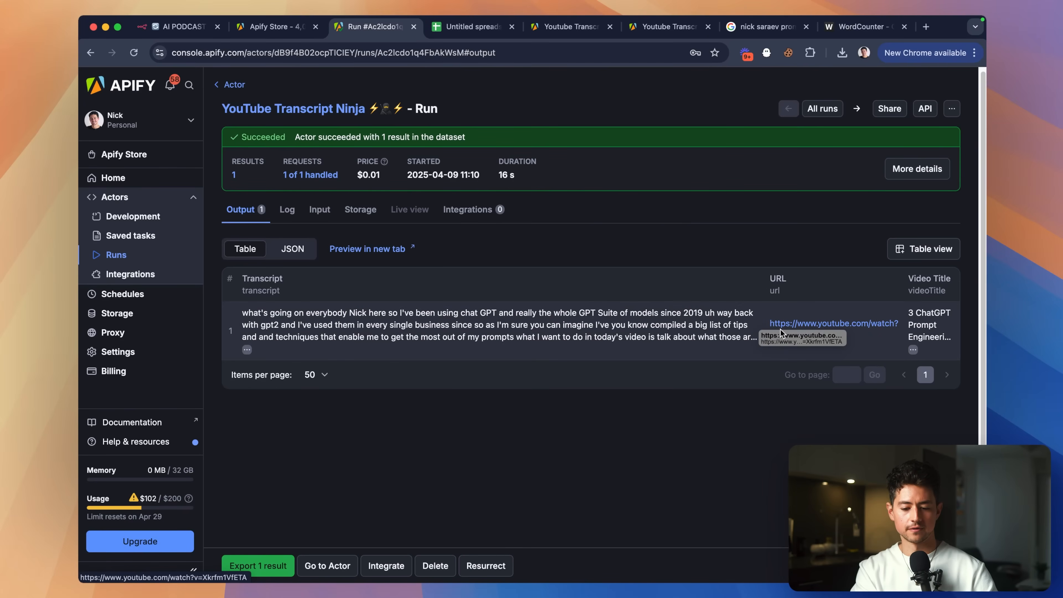
right_click(781, 331)
click(808, 411)
Paste the video URL into the test form's YouTube URL field and submit it.
key(super+t)
key(super+v)
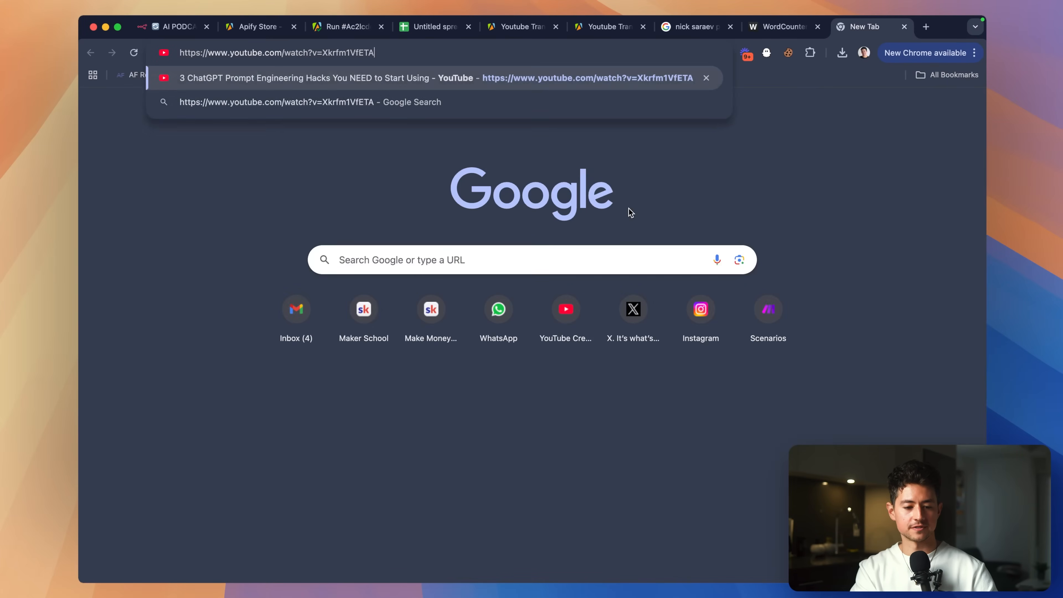
key(super+a)
key(super+w)
click(179, 29)
key(super+2)
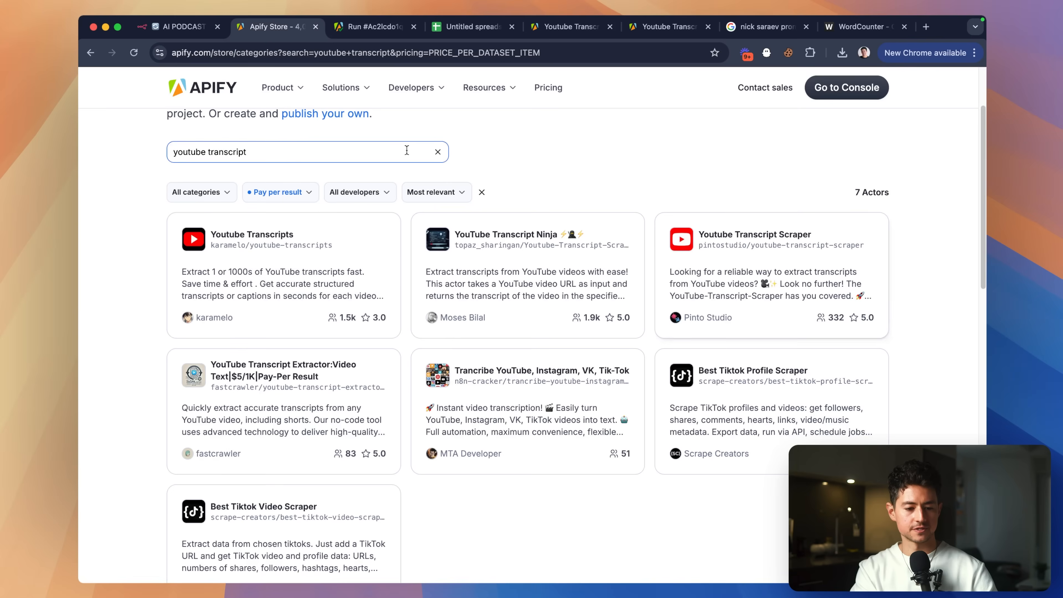
key(super+1)
key(super+grave)
key(super+v)
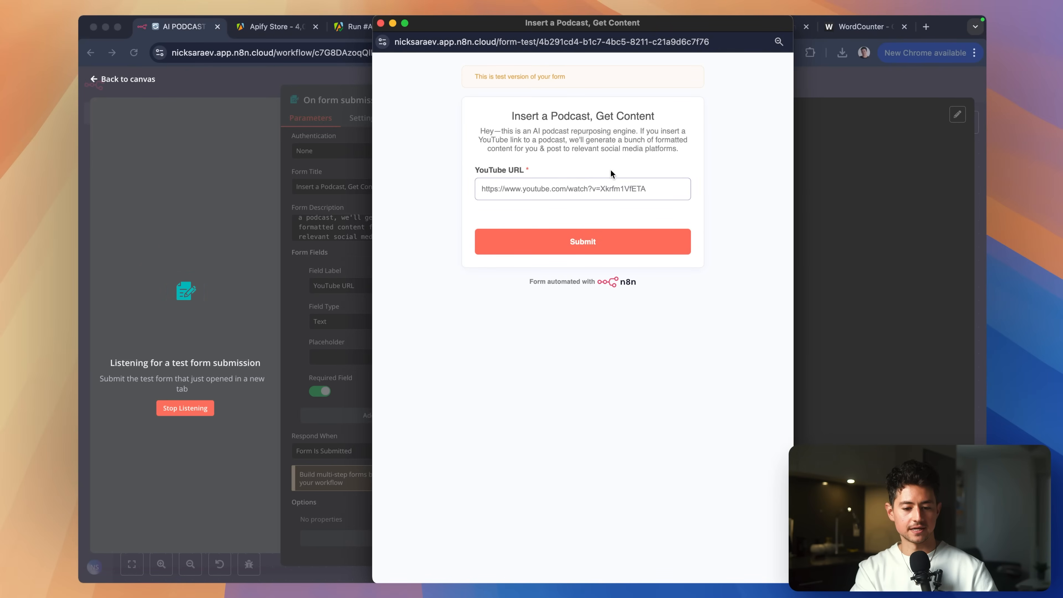
click(633, 245)
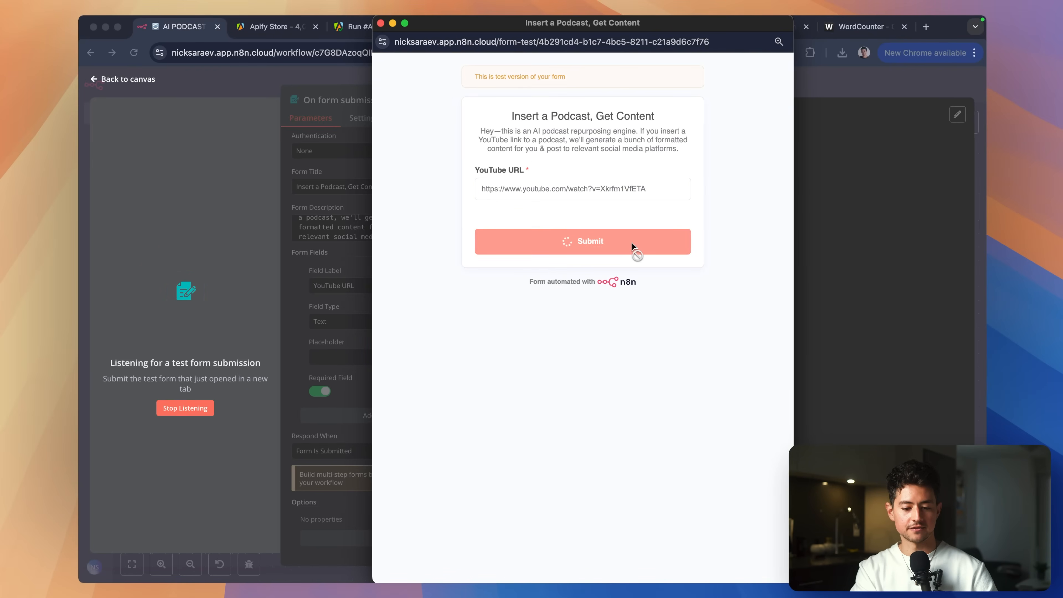
click(852, 197)
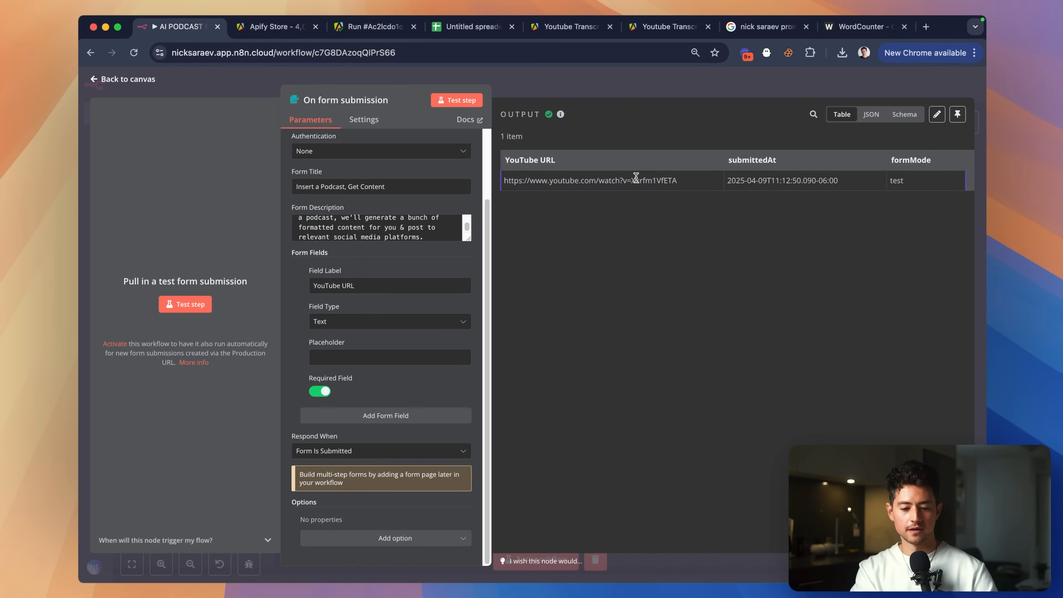
Connect On form submission to Get Transcript via Apify, keeping the manual trigger, and align them.
click(684, 82)
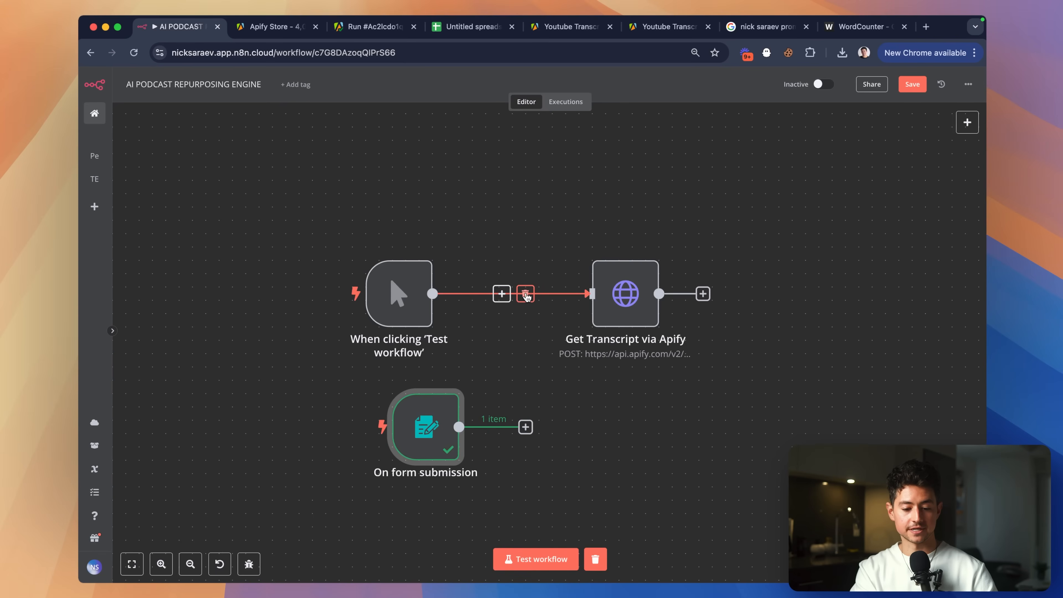
click(525, 295)
drag(459, 427, 561, 312)
drag(355, 240, 472, 375)
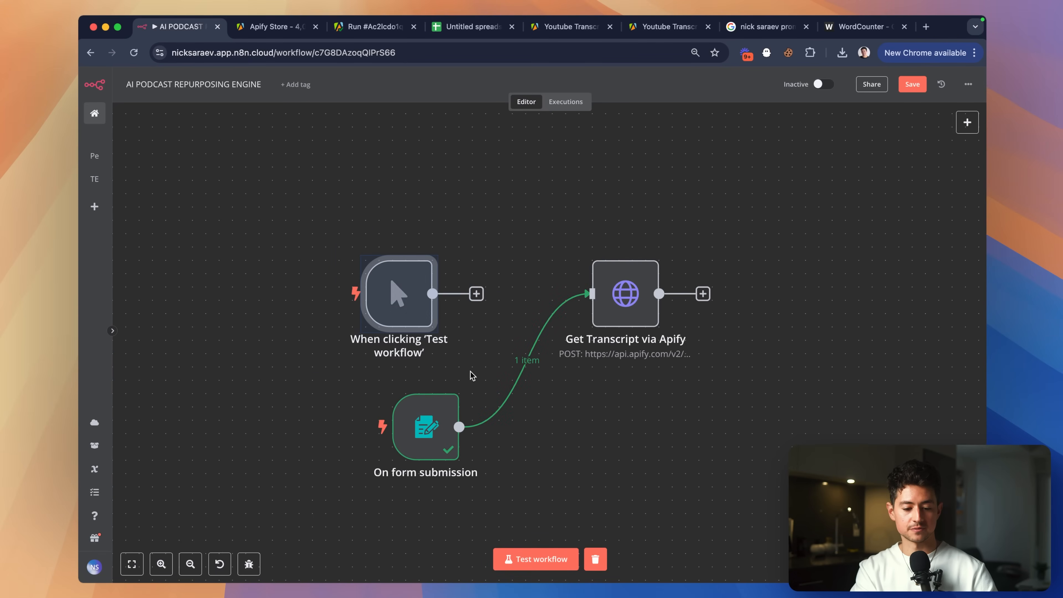
key(Delete)
key(super+z)
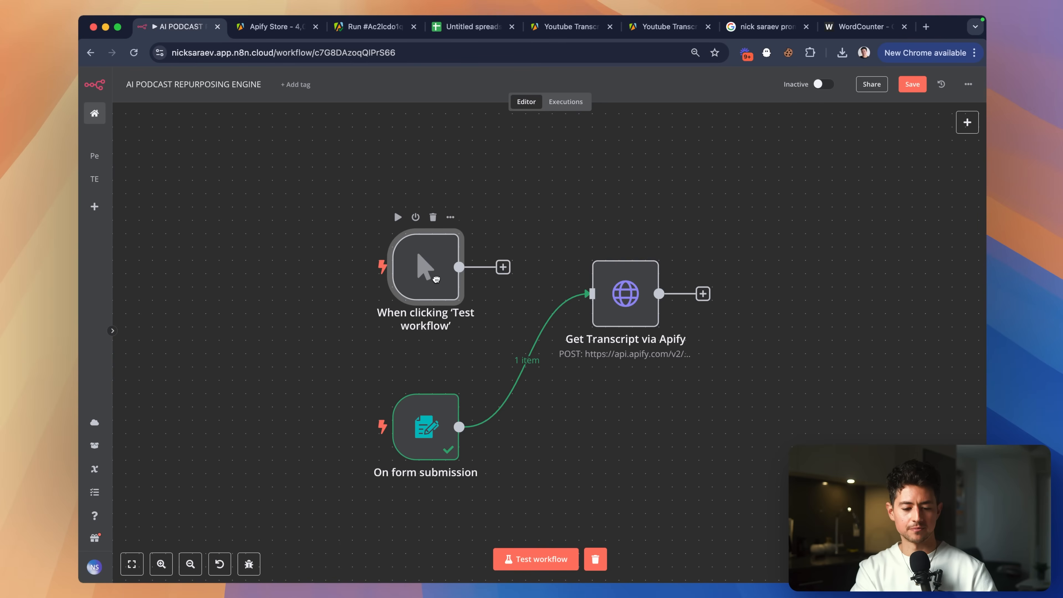
scroll(598, 419, right, 3)
scroll(599, 419, down, 2)
drag(571, 274, 569, 405)
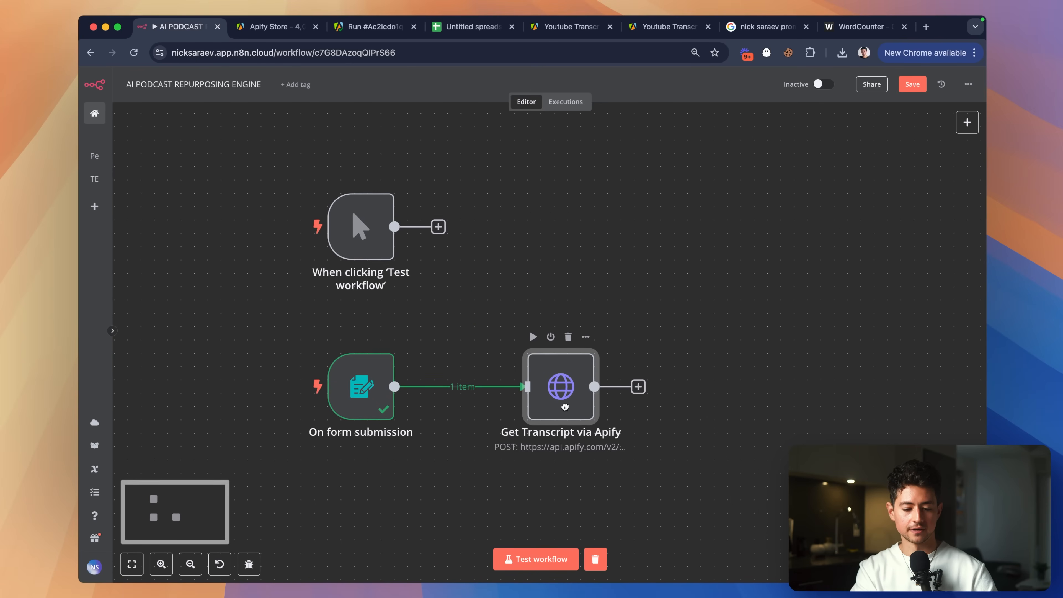
Replace the hard-coded startUrls link in Apify's JSON body with the form's YouTube URL expression.
double_click(566, 379)
scroll(529, 301, down, 4)
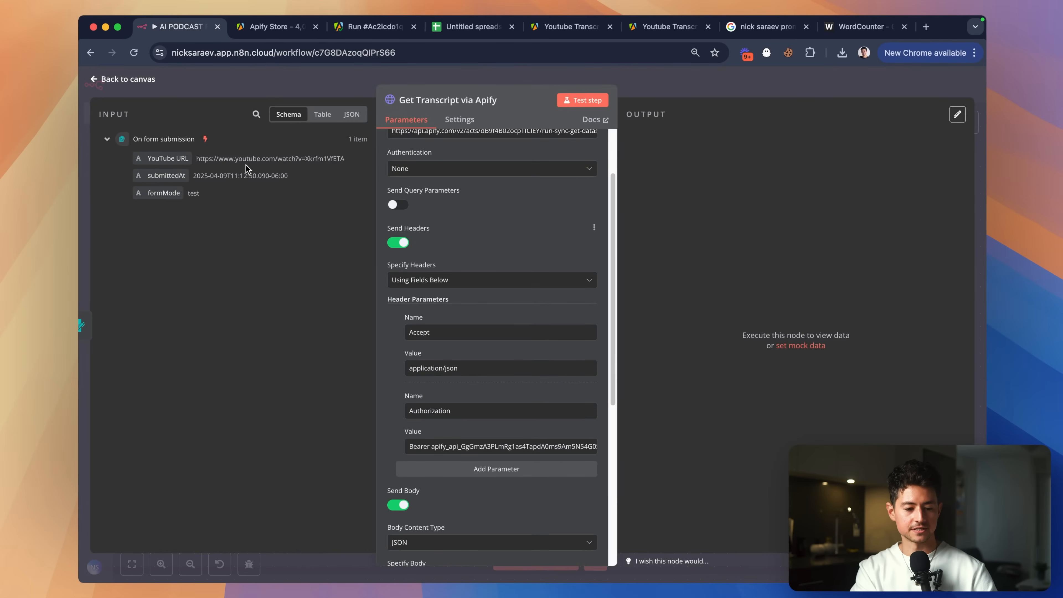
scroll(522, 228, down, 8)
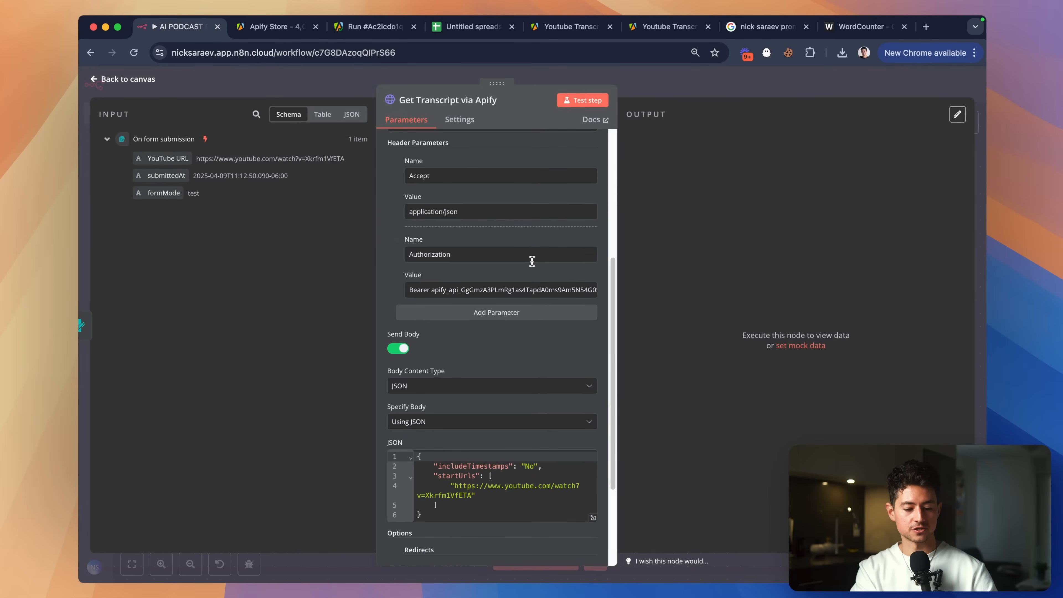
scroll(518, 356, up, 5)
click(631, 259)
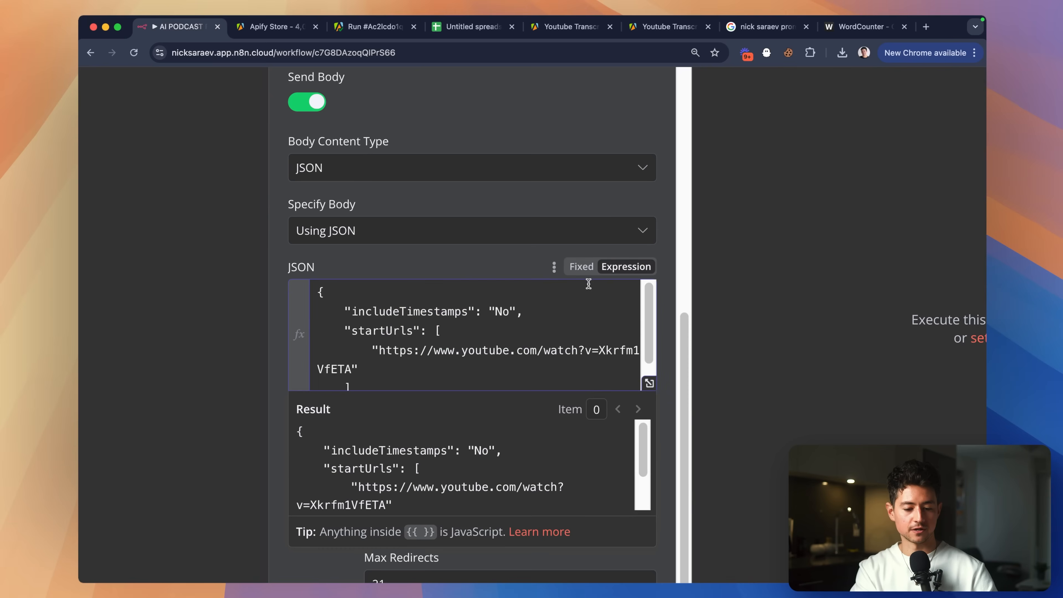
scroll(546, 316, down, 2)
click(648, 330)
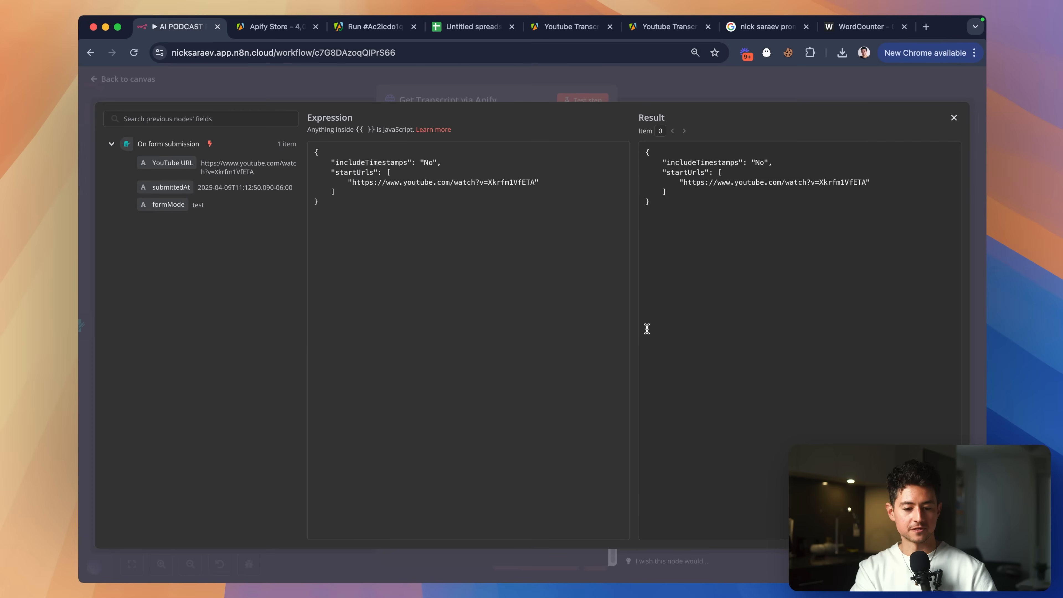
double_click(533, 184)
key(BackSpace)
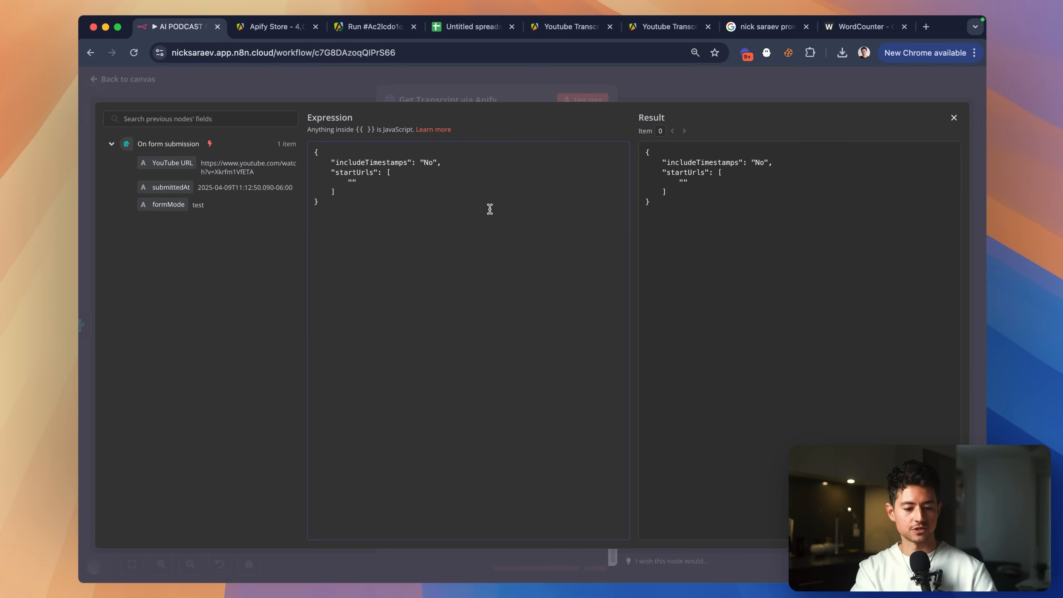
drag(176, 162, 353, 184)
click(397, 204)
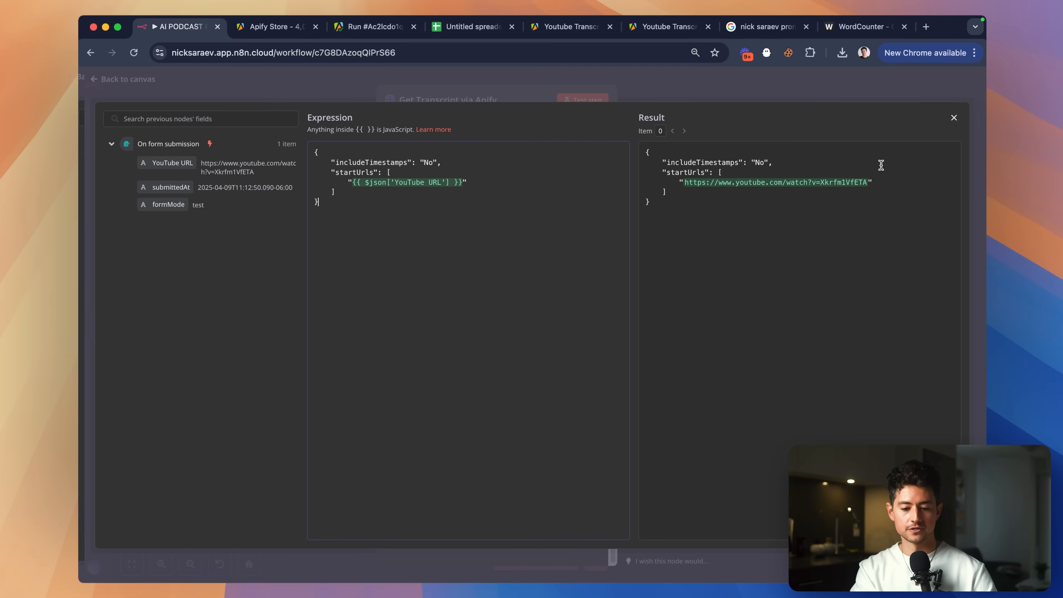
scroll(881, 165, up, 5)
scroll(881, 165, down, 5)
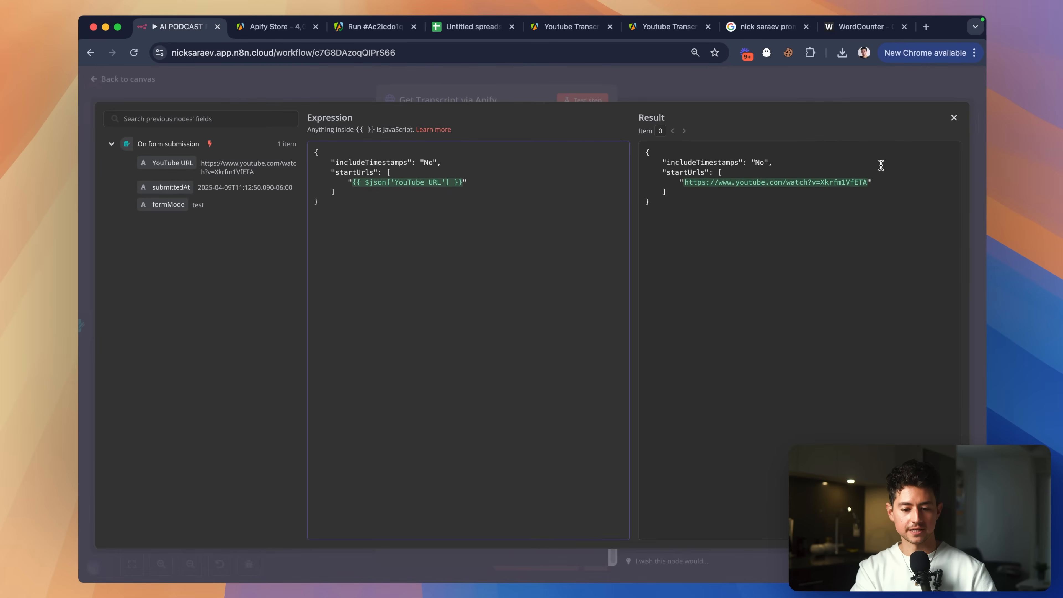
click(953, 119)
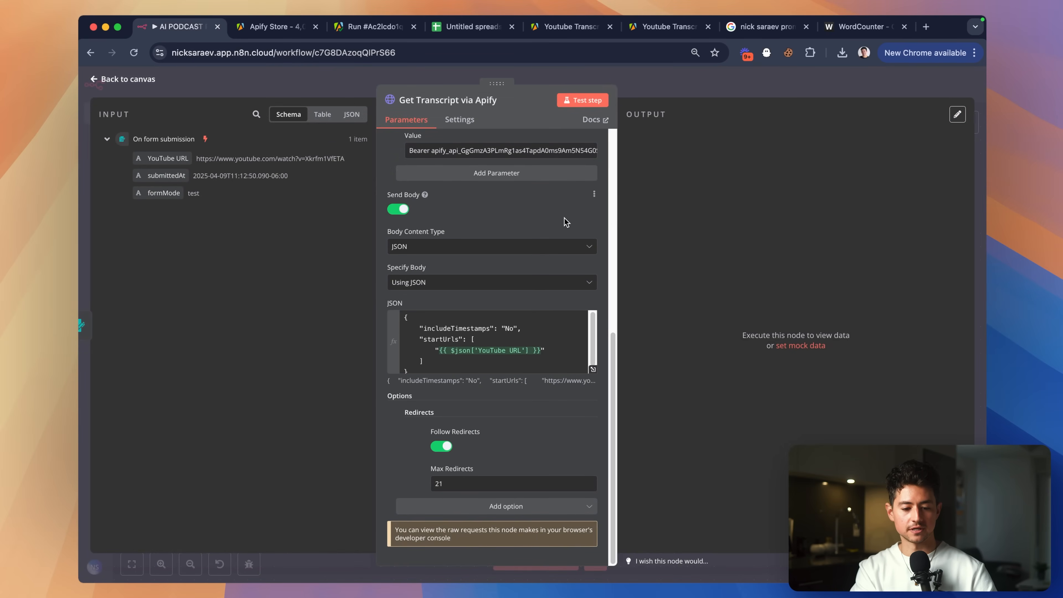
click(670, 85)
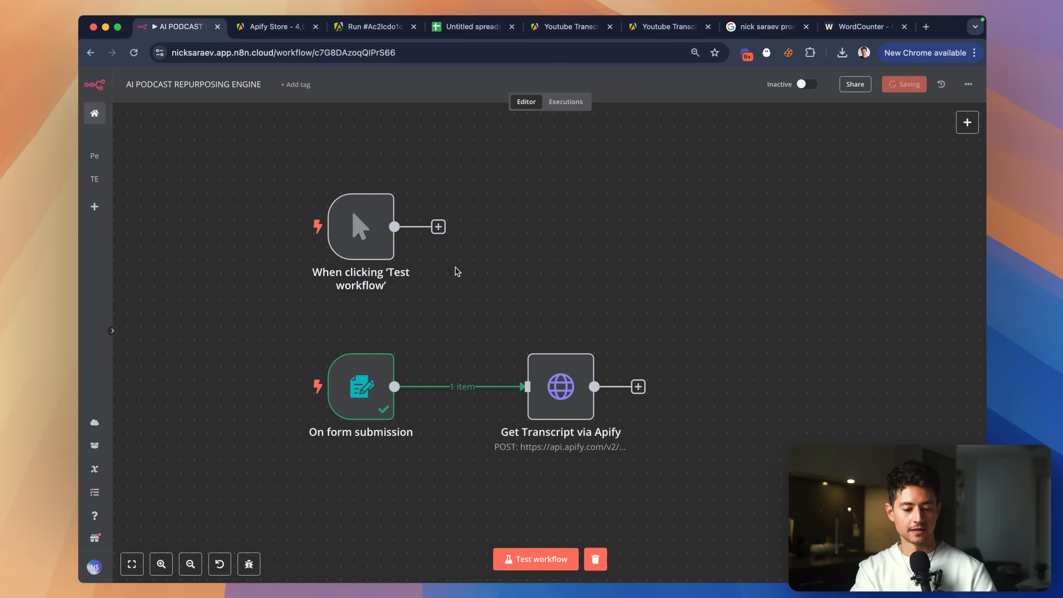
Pin the output data on the On form submission trigger.
drag(550, 383, 523, 384)
click(362, 391)
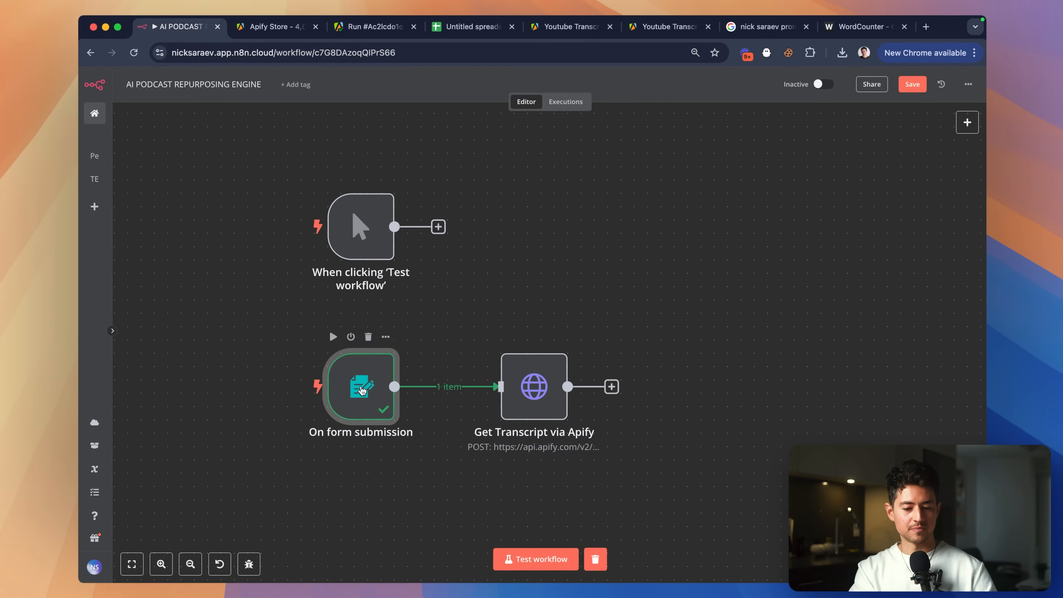
double_click(362, 391)
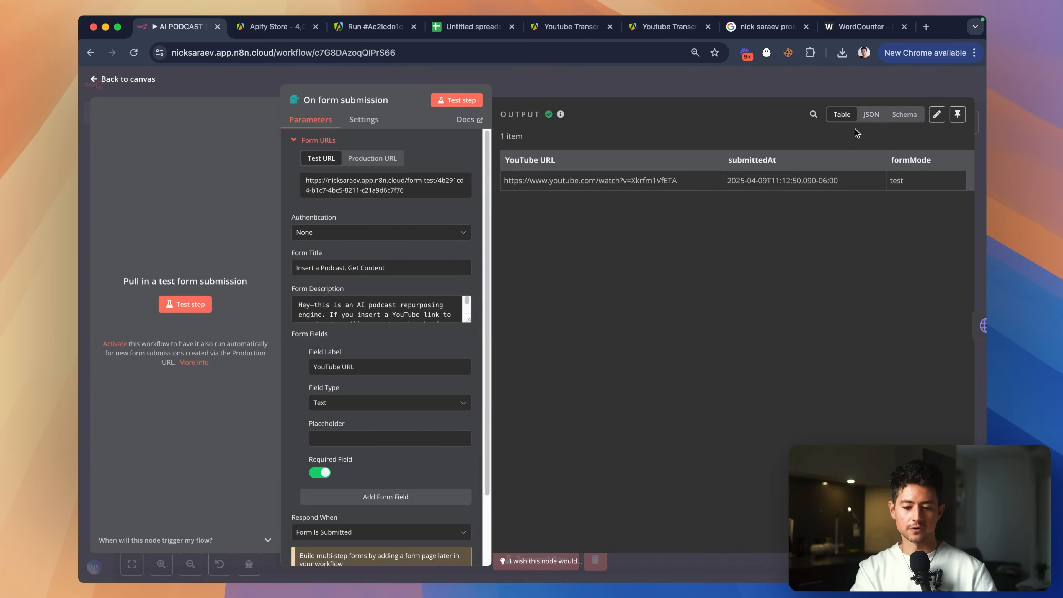
click(958, 114)
click(764, 89)
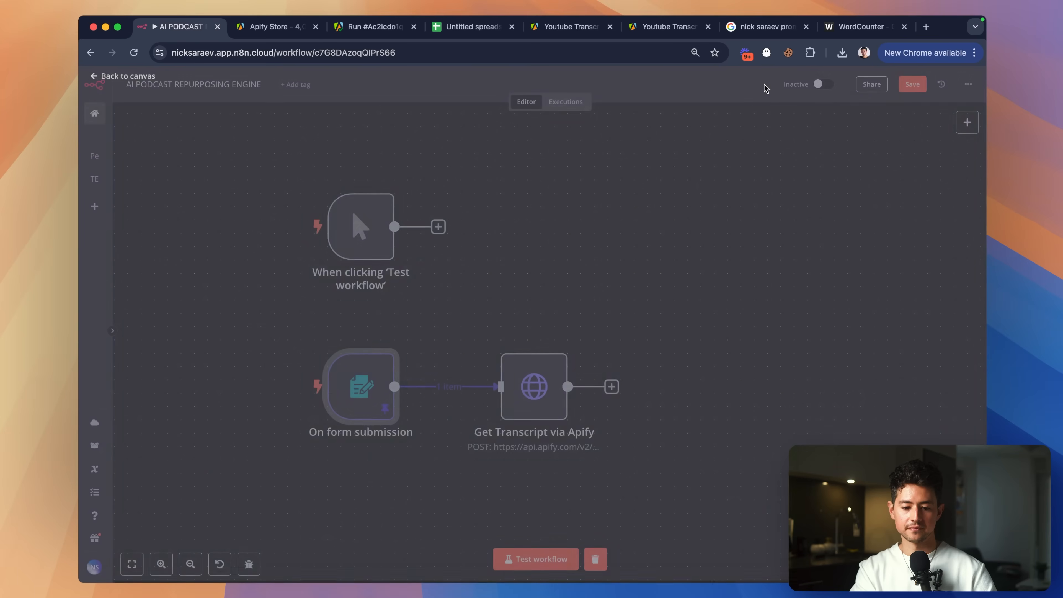
Nudge Get Transcript closer to the trigger and close the submitted test form window.
scroll(666, 280, down, 2)
drag(496, 335, 482, 335)
click(556, 424)
scroll(557, 424, right, 1)
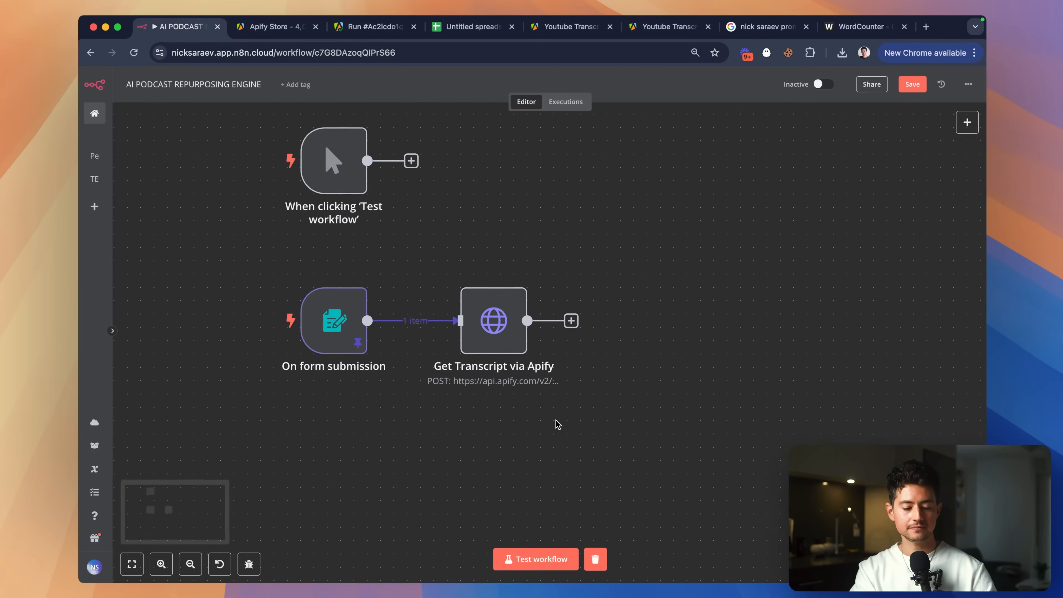
scroll(556, 424, right, 1)
key(super+grave)
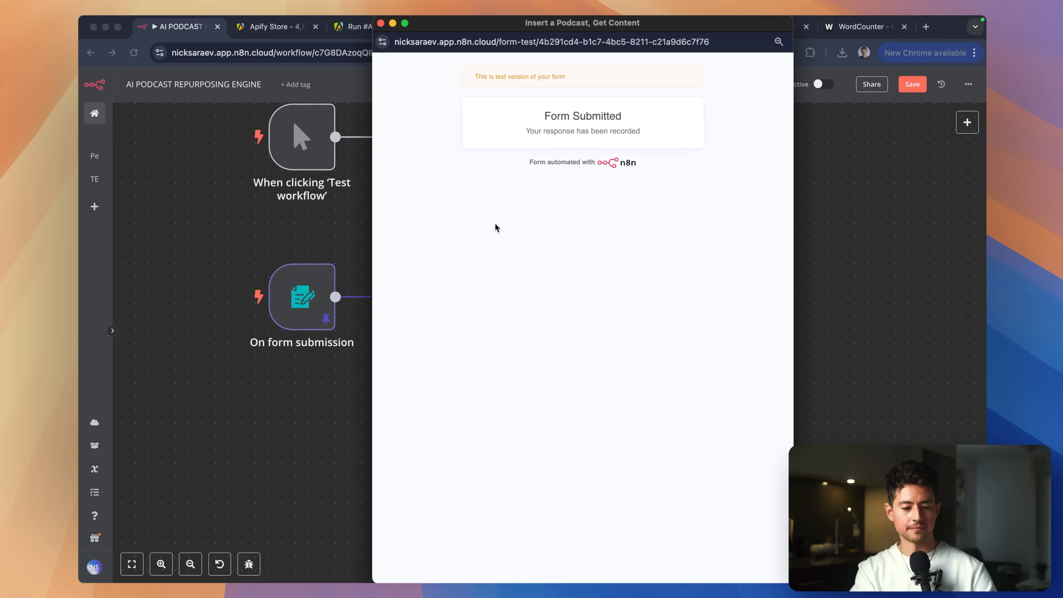
key(super+w)
key(super+grave)
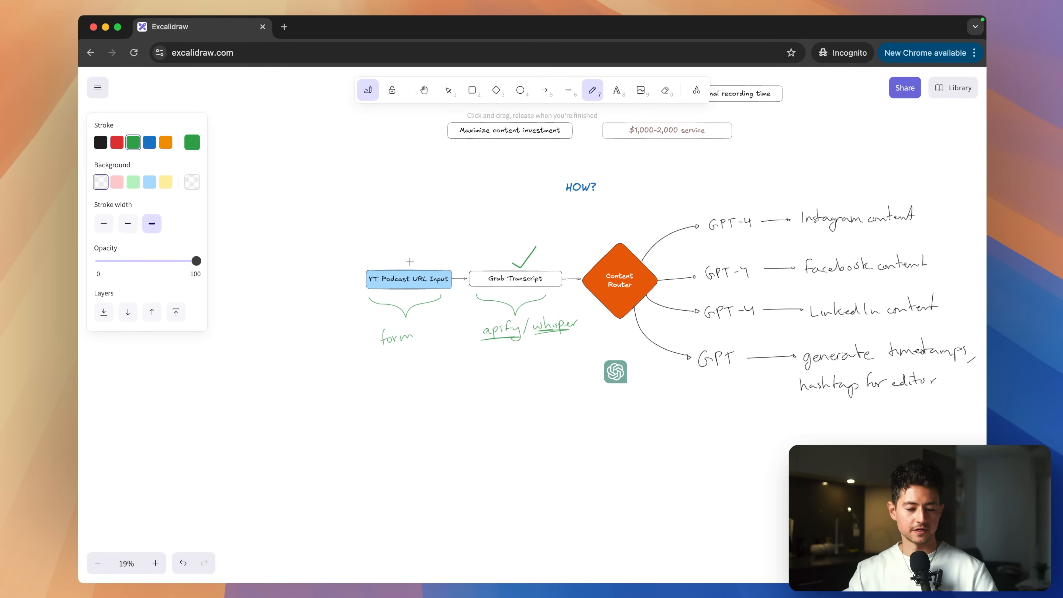
Underline the three GPT-4 labels on the Content Router branches in green.
scroll(613, 272, right, 5)
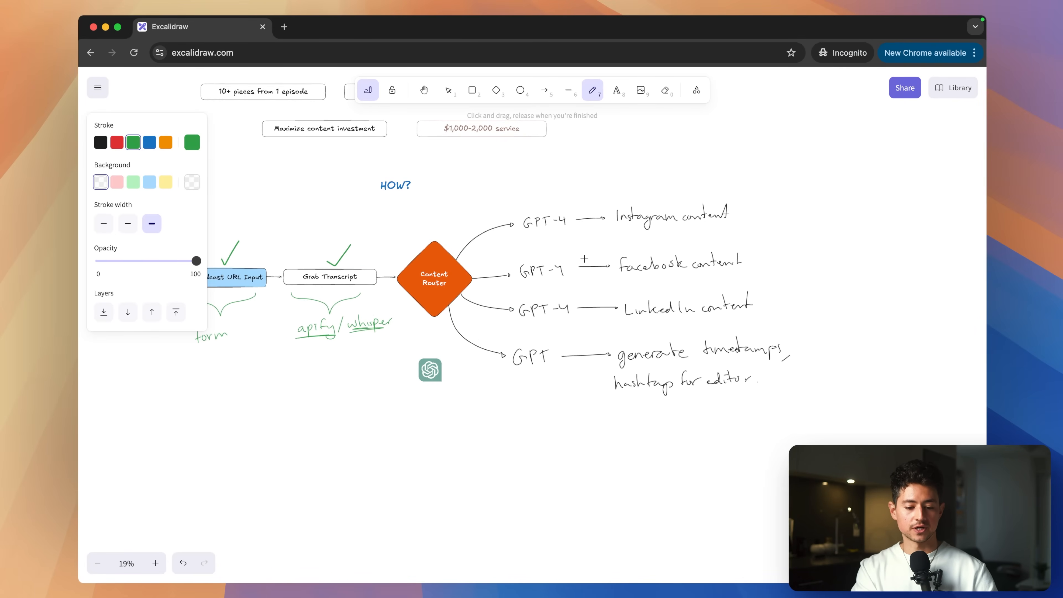
scroll(522, 243, up, 5)
scroll(496, 233, down, 2)
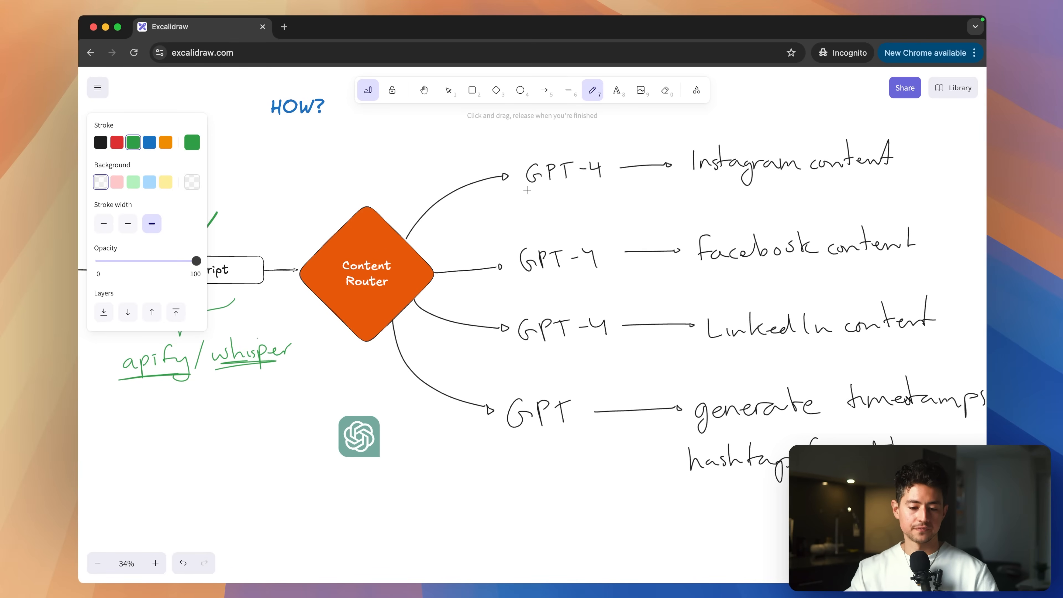
drag(527, 190, 604, 181)
drag(528, 280, 600, 277)
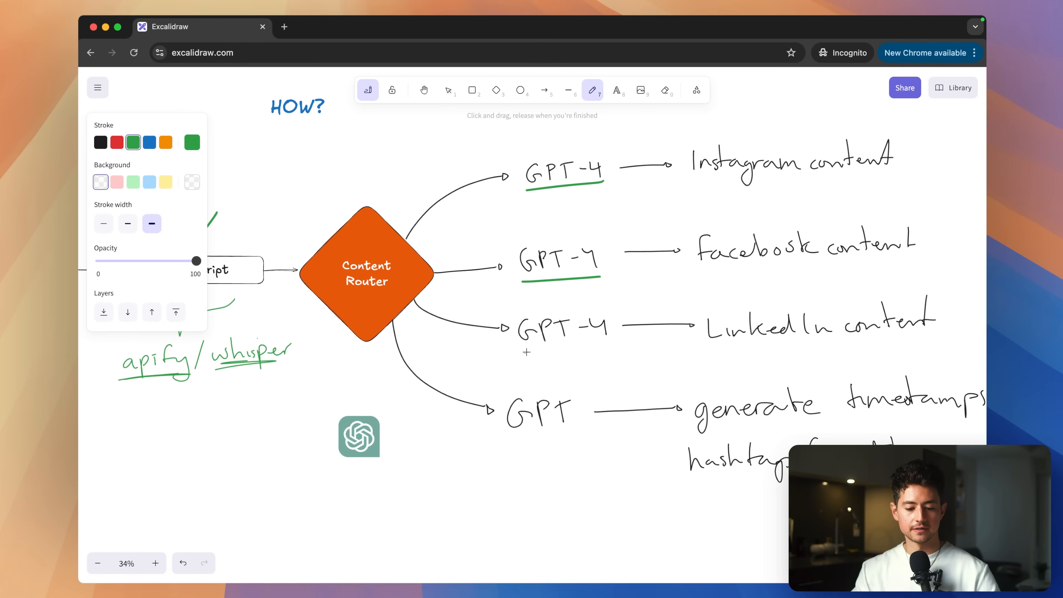
drag(525, 352, 611, 344)
Pan around the Excalidraw diagram to review the underlined branches.
scroll(561, 427, right, 3)
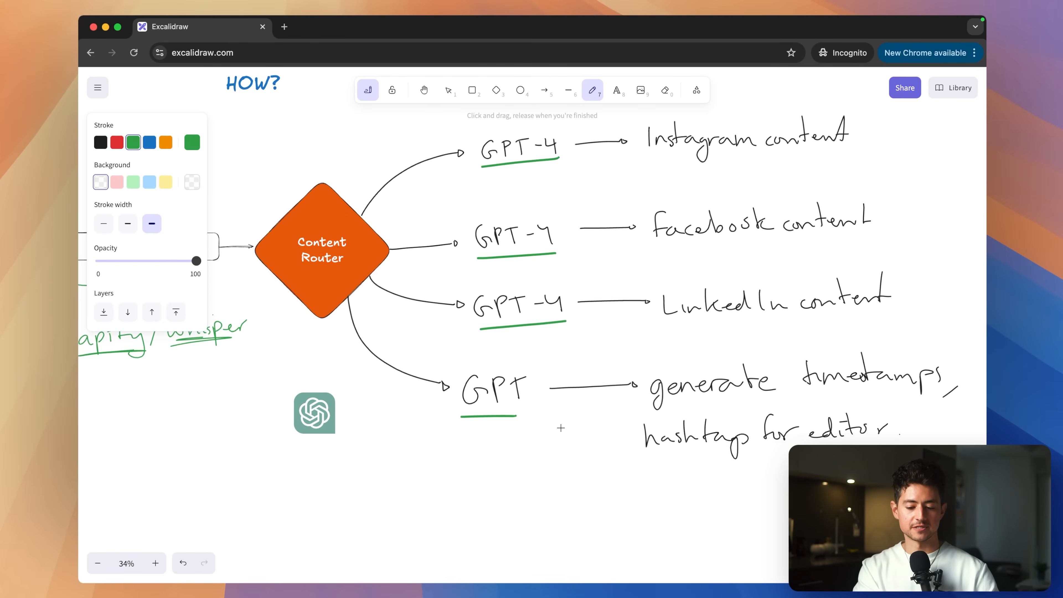
scroll(587, 431, left, 5)
scroll(604, 435, right, 5)
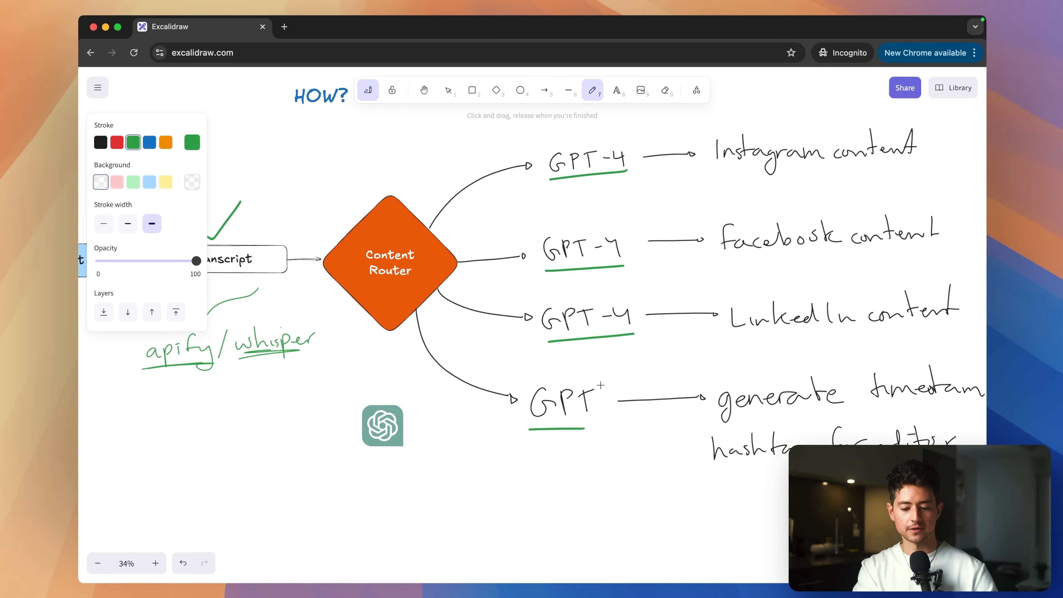
scroll(652, 377, left, 5)
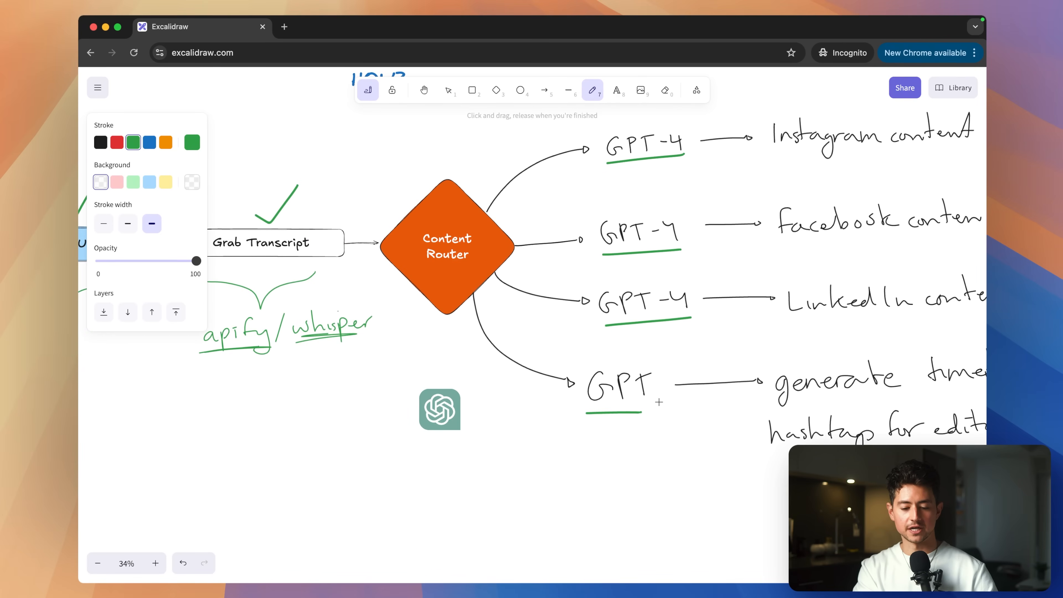
scroll(658, 403, right, 7)
scroll(660, 402, right, 8)
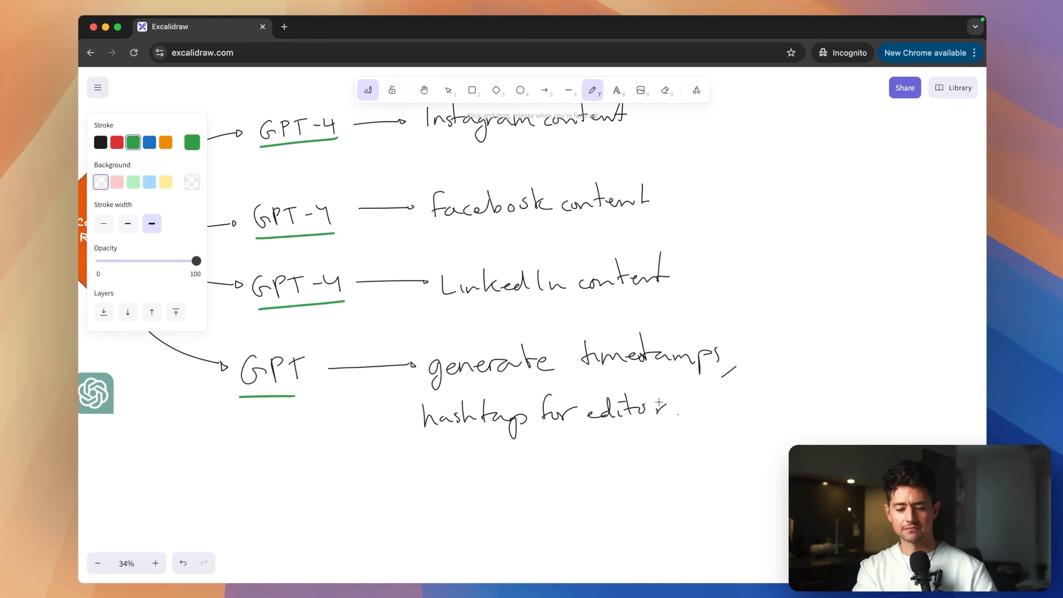
scroll(659, 403, left, 6)
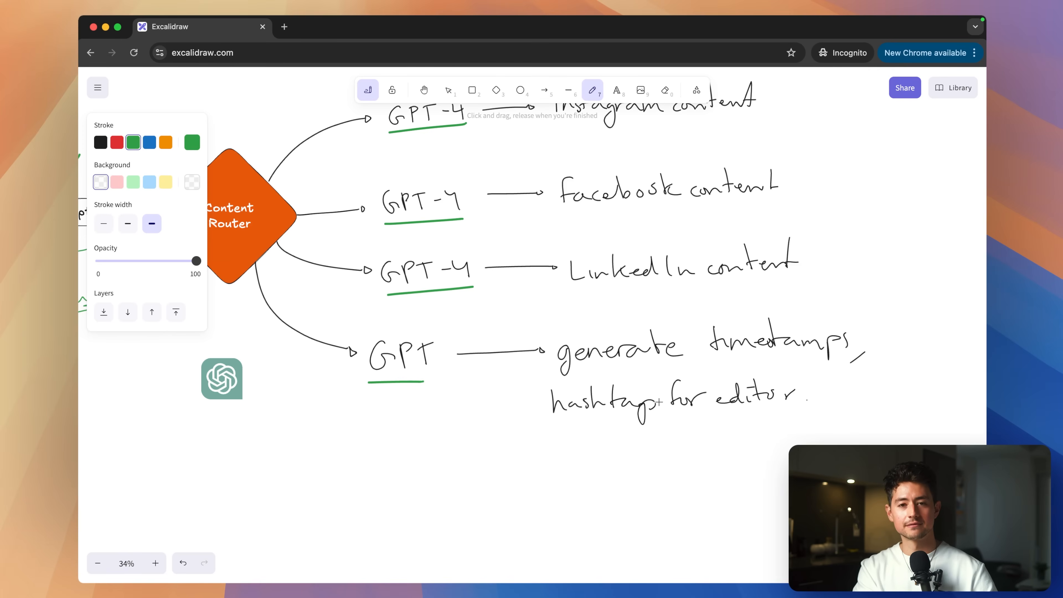
scroll(659, 402, left, 6)
scroll(659, 403, up, 3)
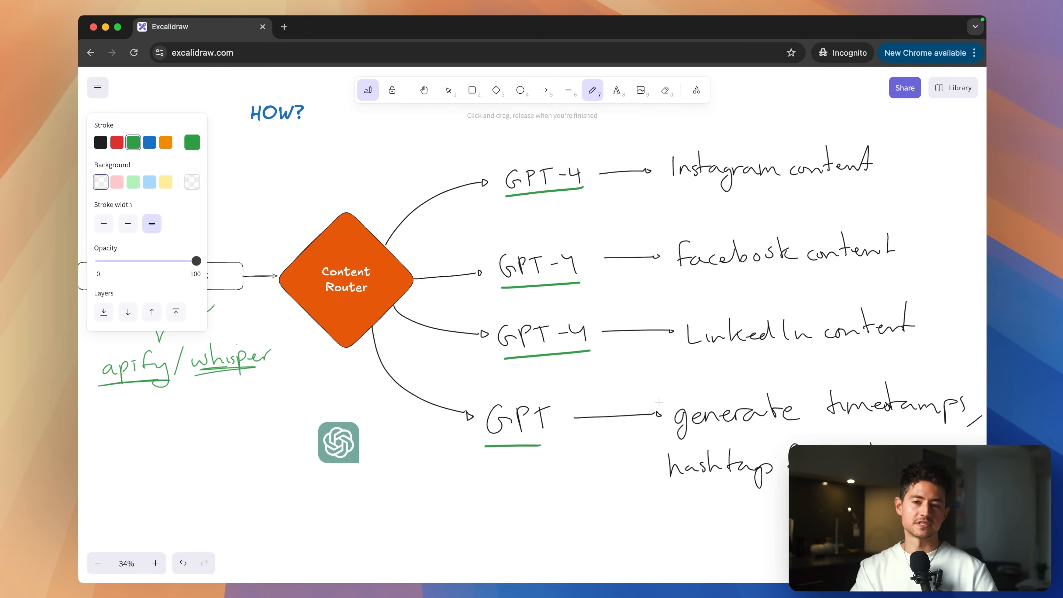
scroll(659, 402, up, 2)
scroll(659, 402, right, 2)
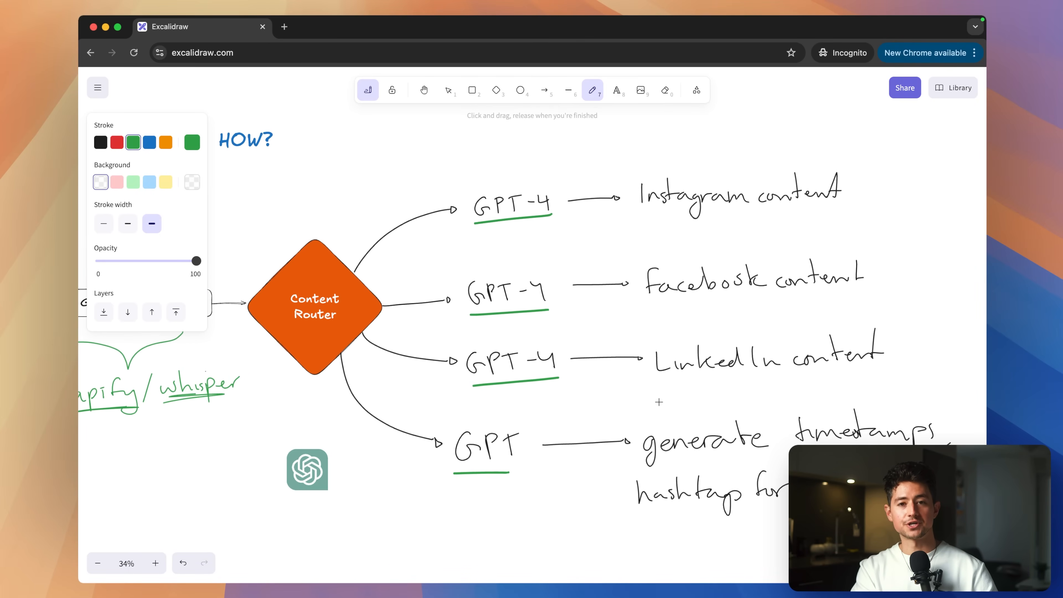
scroll(659, 402, down, 1)
scroll(660, 402, right, 1)
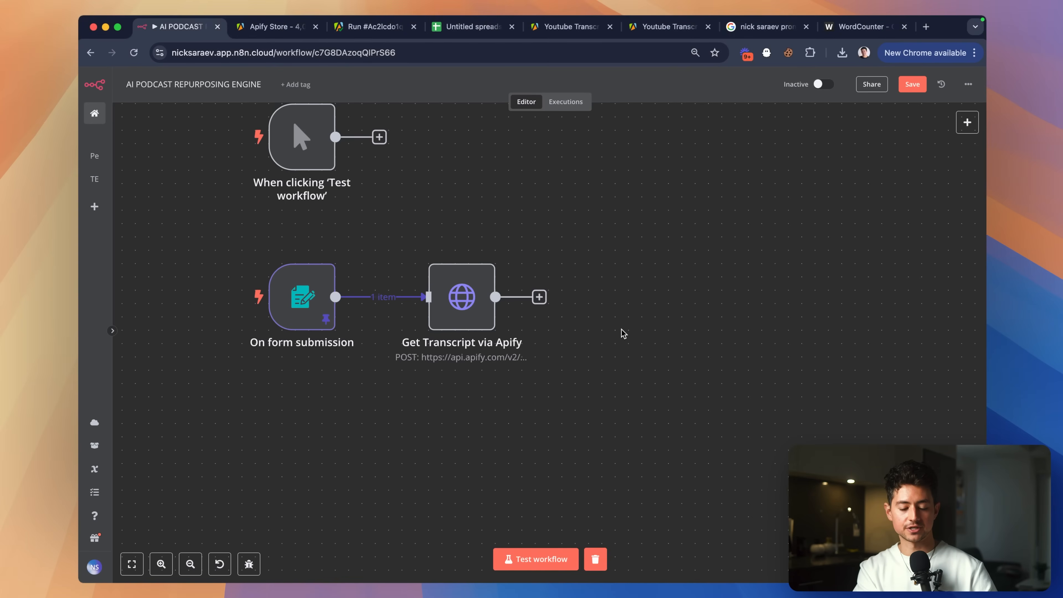
Search the node list for 'openai' and add an OpenAI Message a Model node after Apify.
scroll(624, 334, right, 2)
click(515, 310)
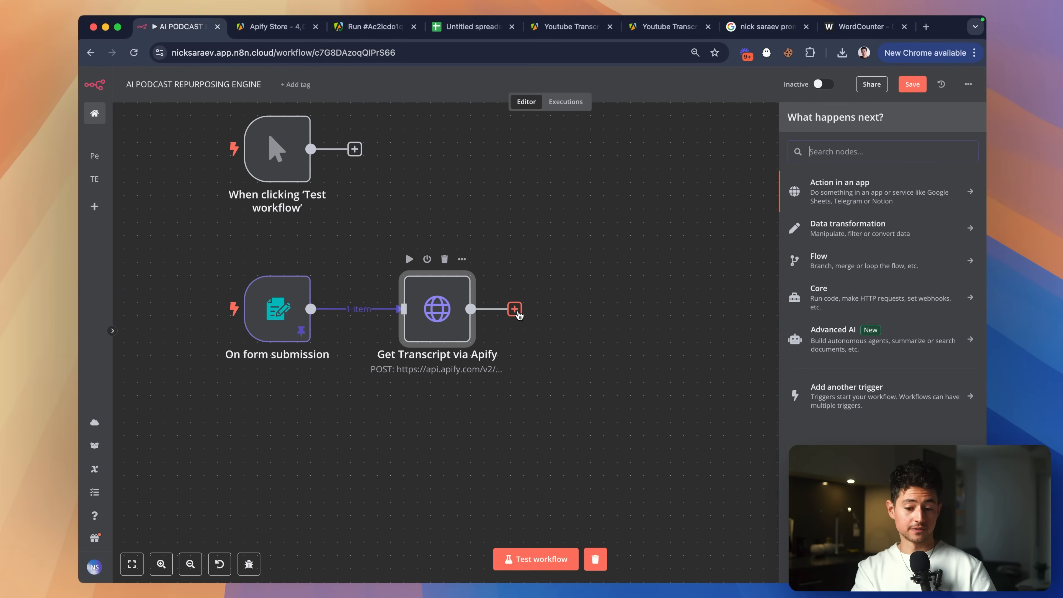
text(router)
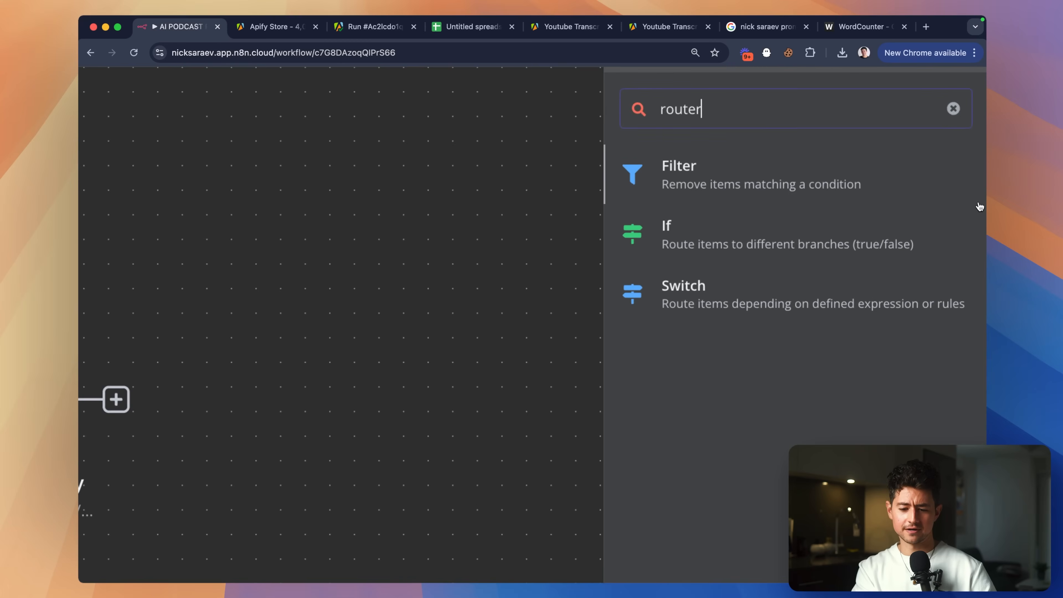
key(BackSpace)
key(BackSpace)
key(BackSpace)
key(BackSpace)
key(BackSpace)
key(BackSpace)
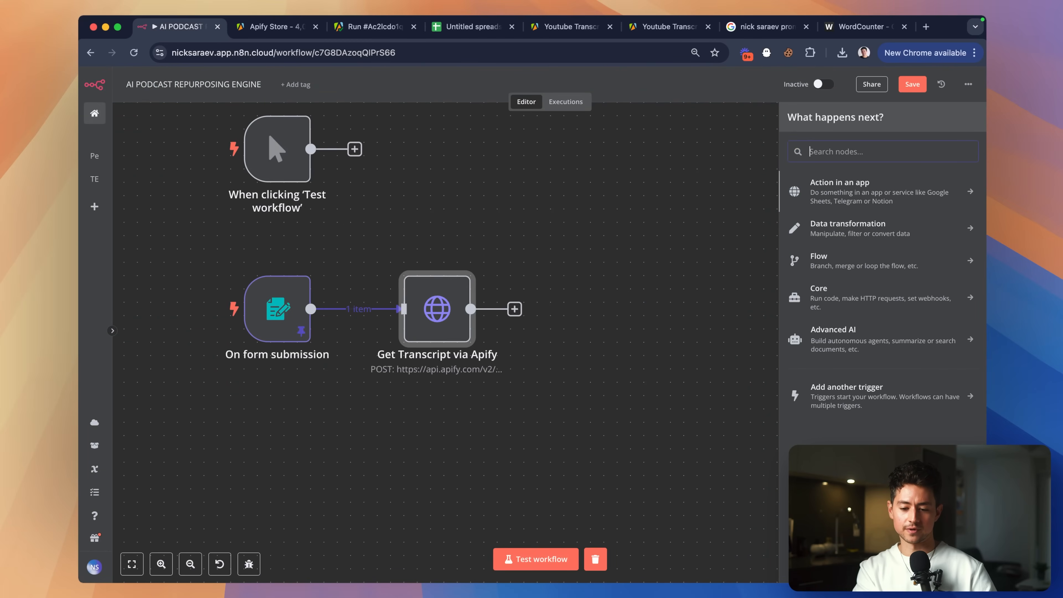
text(merge)
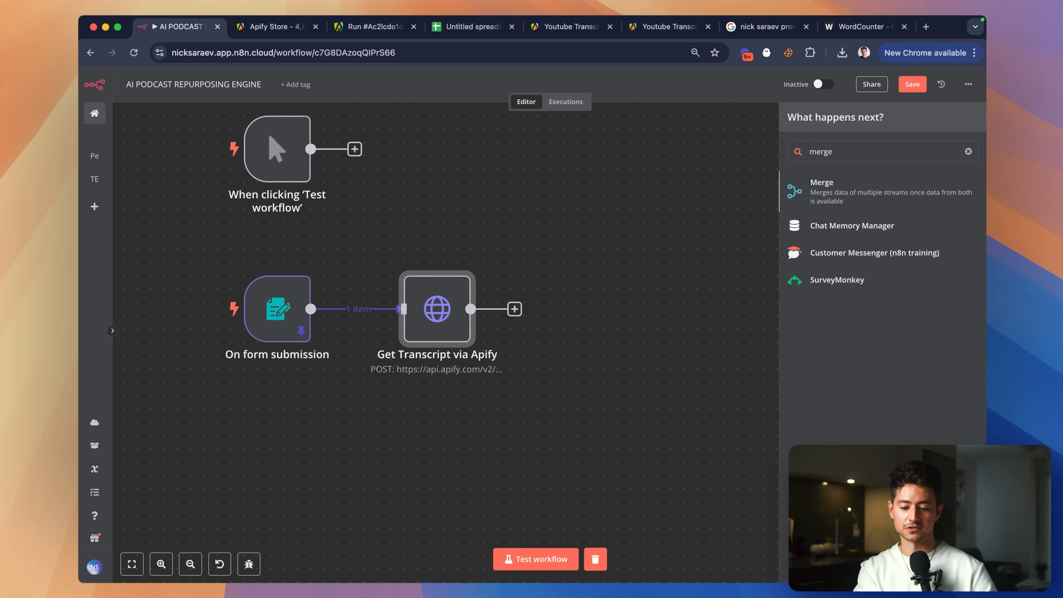
key(BackSpace)
key(BackSpace)
key(BackSpace)
key(BackSpace)
key(BackSpace)
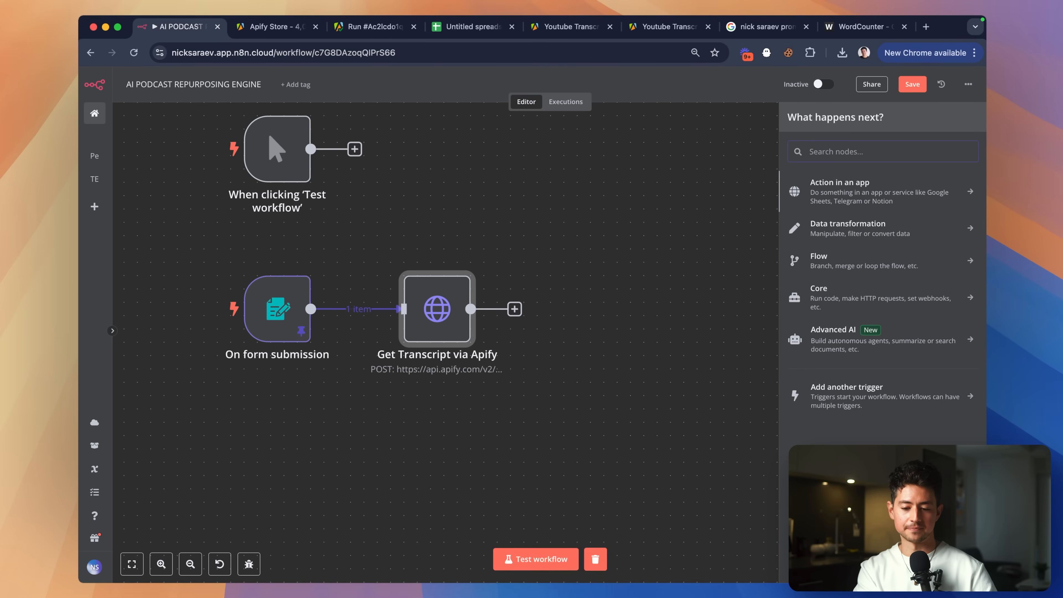
text(openai)
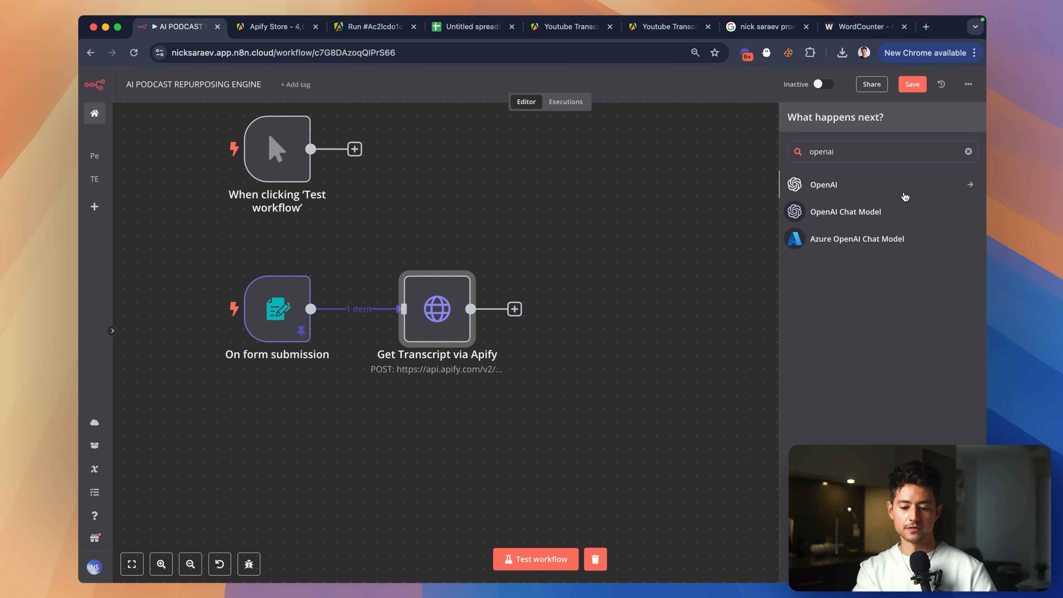
click(905, 195)
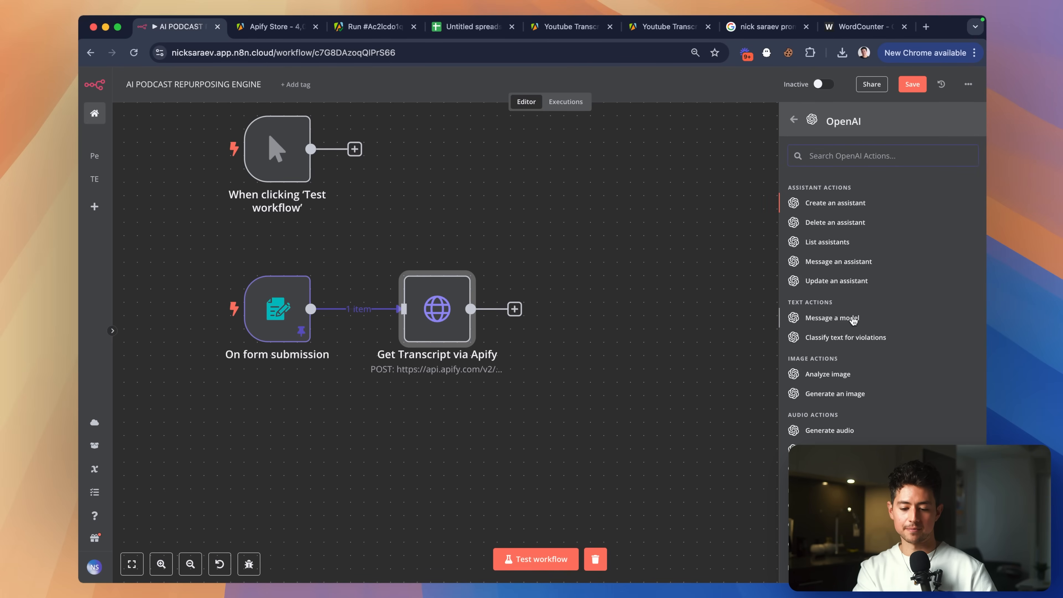
click(853, 319)
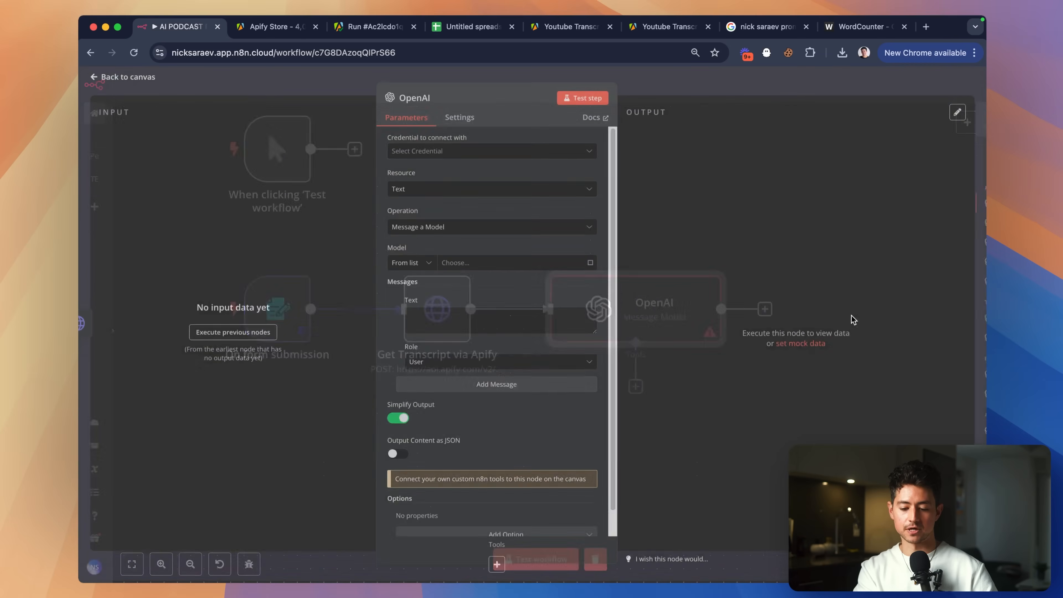
Select the YouTube_Feb 4 OpenAI credential, verify its connection, and open the model list.
click(444, 156)
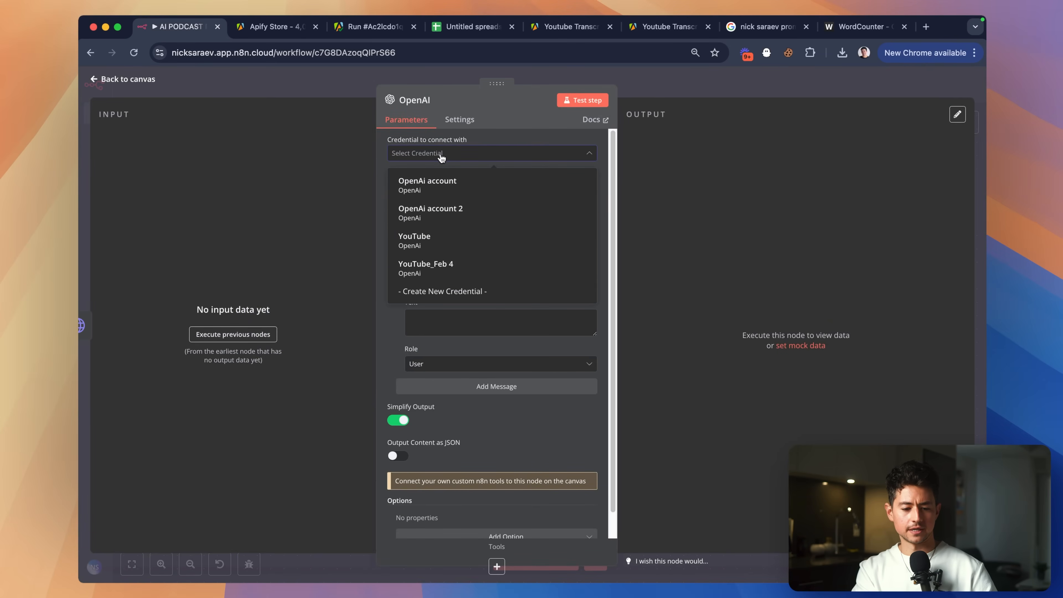
click(441, 271)
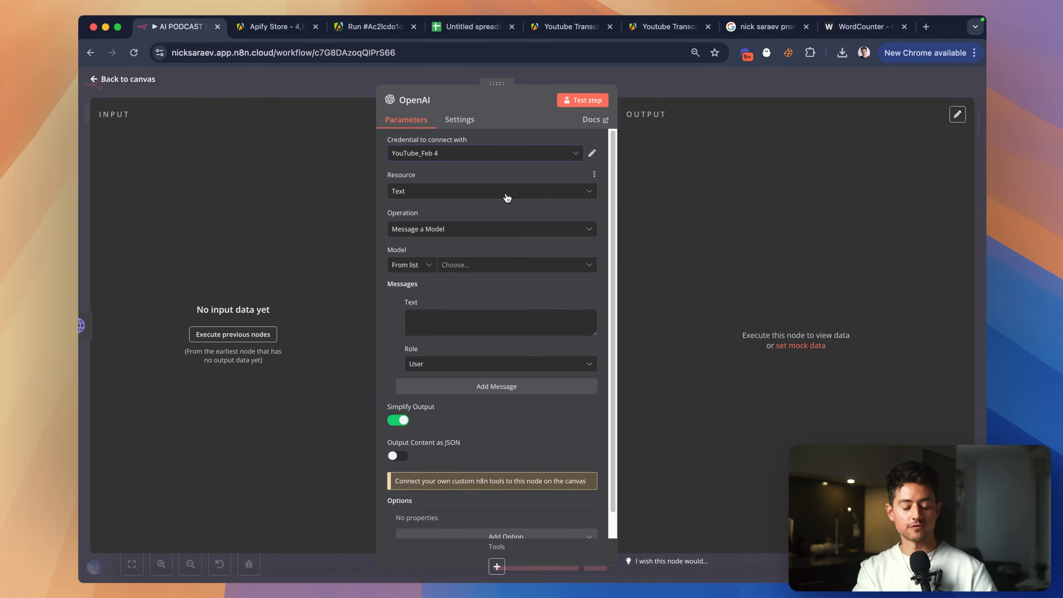
scroll(507, 197, down, 1)
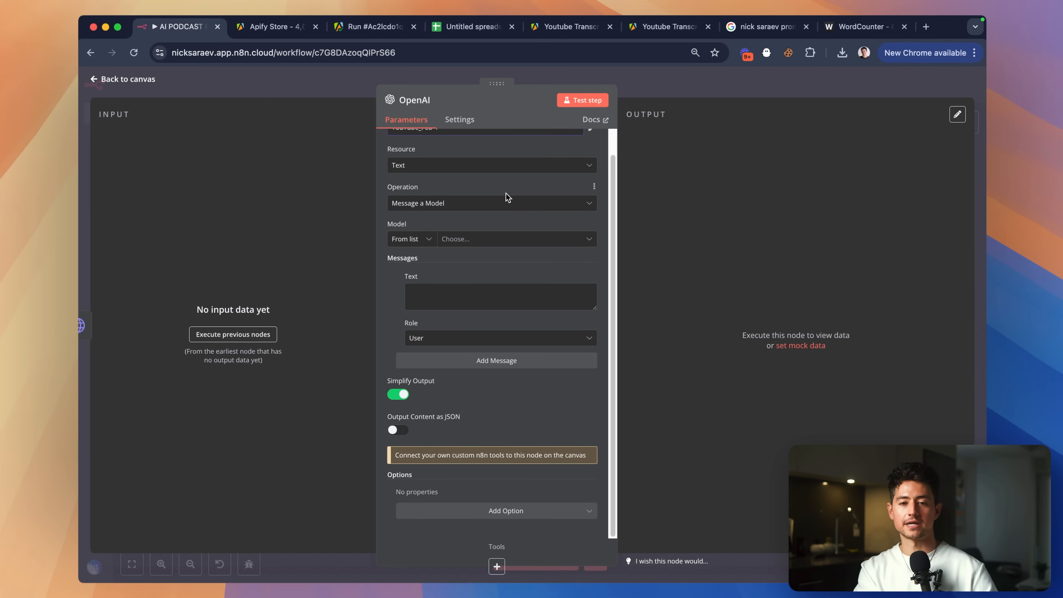
scroll(506, 192, up, 1)
click(591, 151)
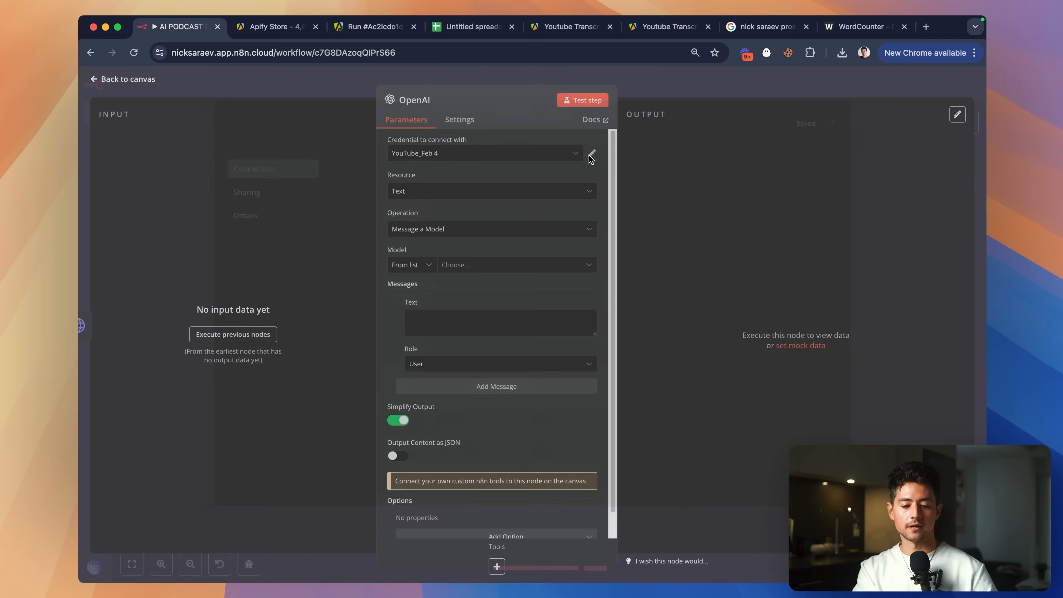
scroll(335, 253, up, 5)
scroll(358, 251, down, 5)
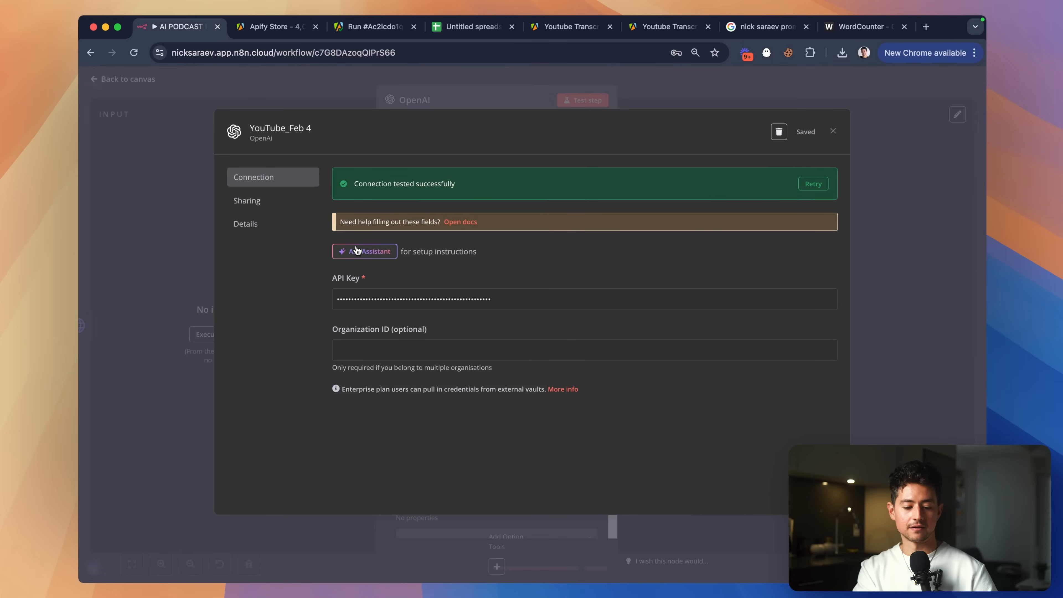
click(769, 100)
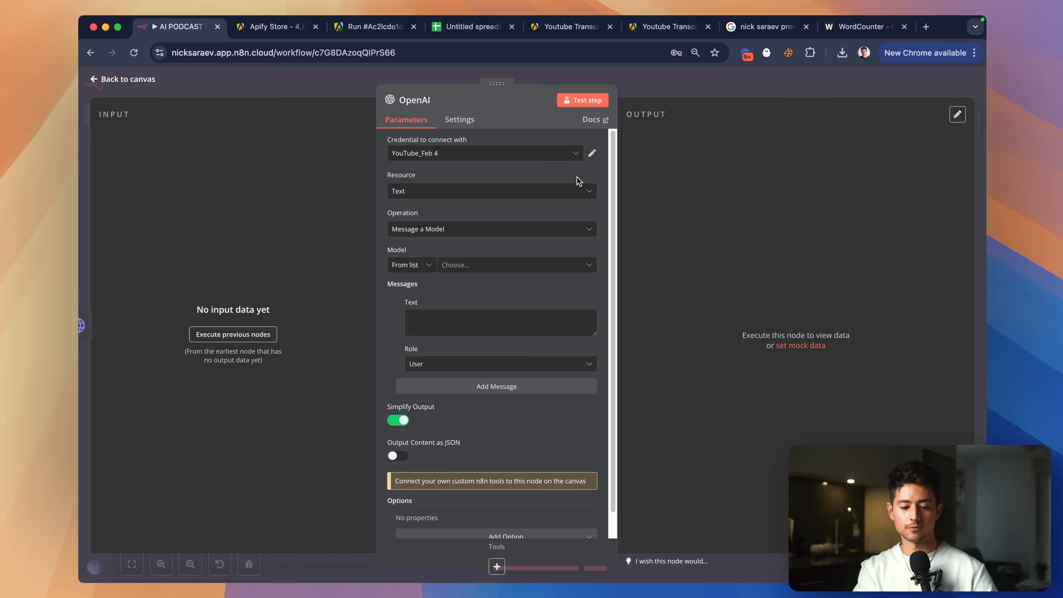
scroll(483, 212, down, 1)
scroll(482, 209, up, 1)
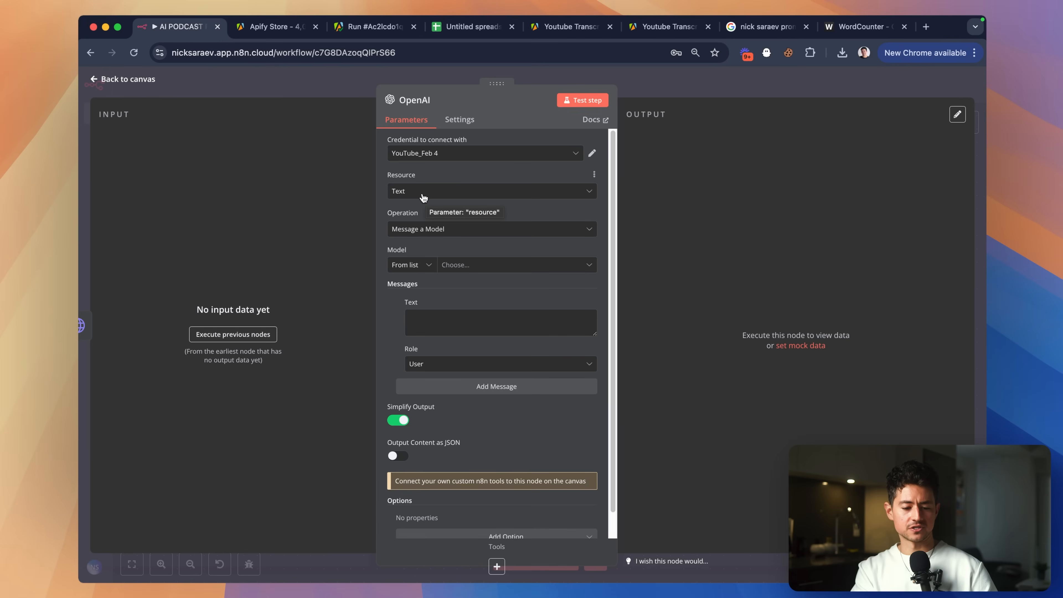
scroll(452, 241, down, 1)
click(471, 240)
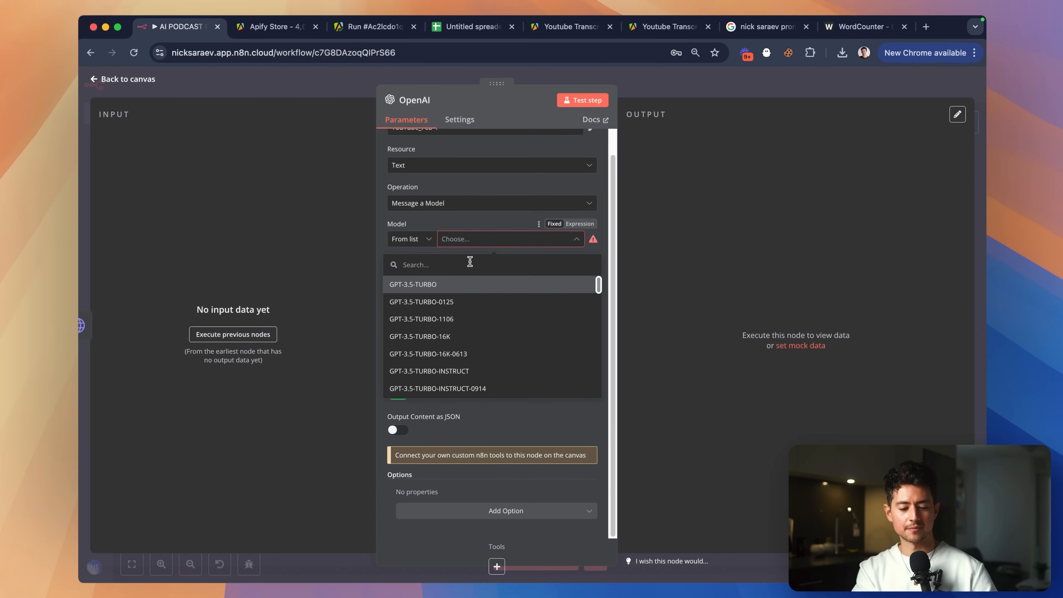
Search the web for 'model context windows openai' and open the OpenAI Platform models docs.
text(gpt-)
key(super+t)
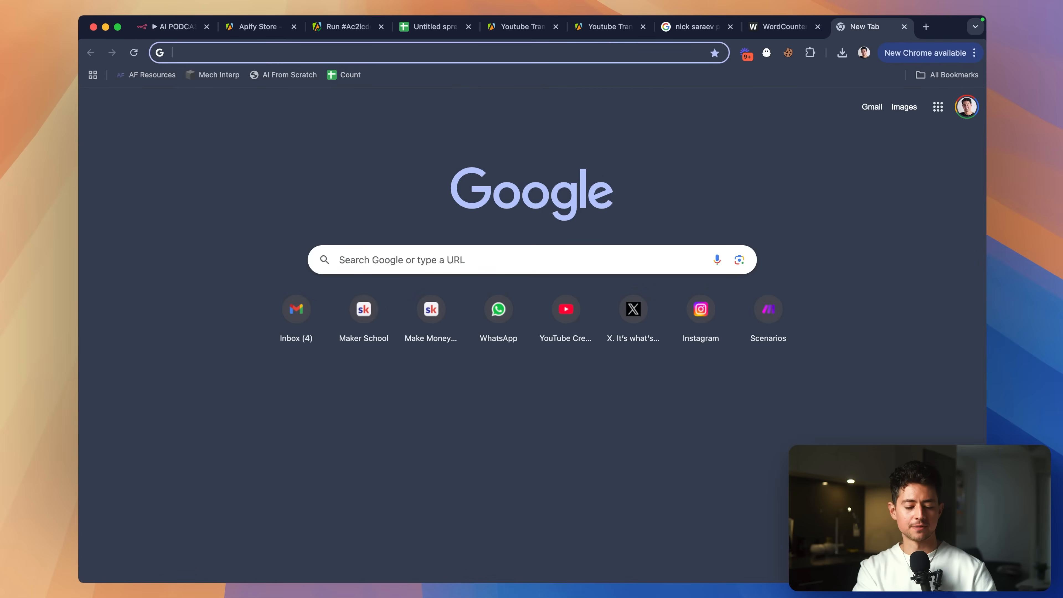
text(model context windows)
key(Return)
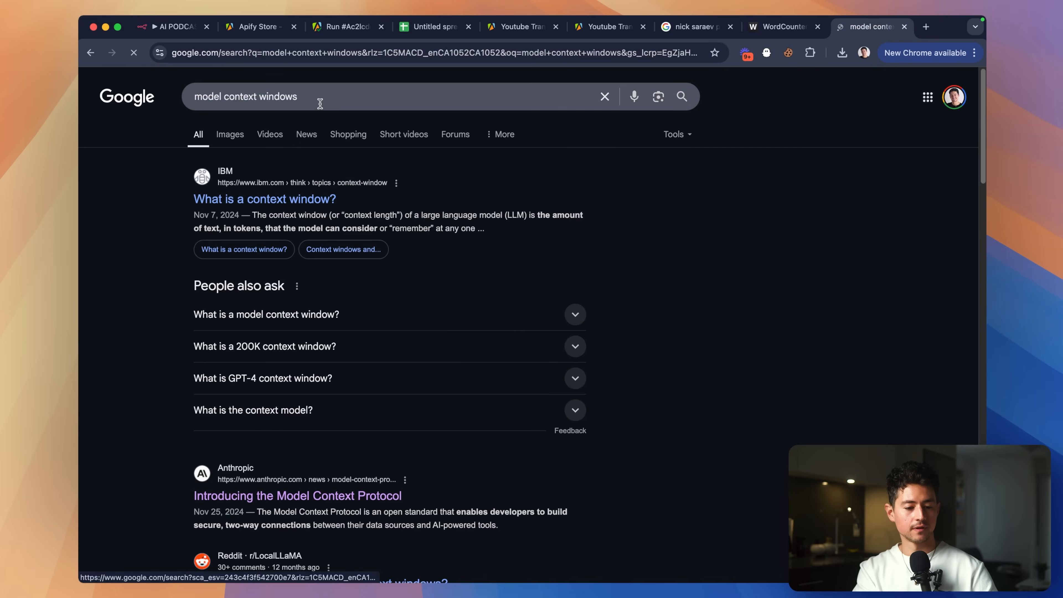
click(320, 99)
text(openai)
key(Return)
scroll(312, 183, down, 1)
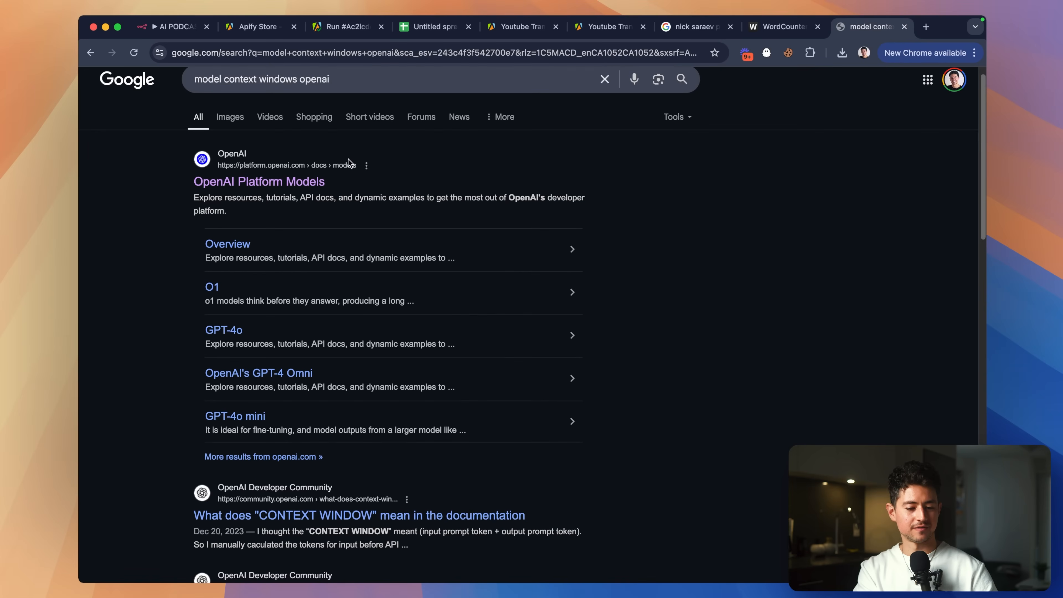
super+click(312, 182)
key(ctrl+Tab)
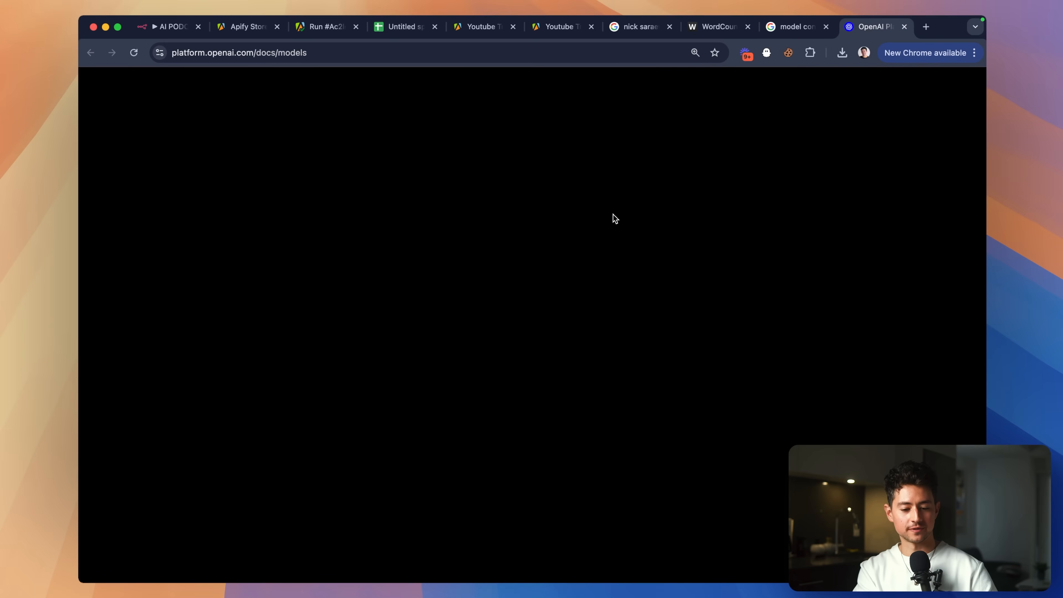
Open the GPT-4.5, GPT-4o, o3-mini and ChatGPT-4o model pages in separate tabs.
scroll(645, 242, down, 5)
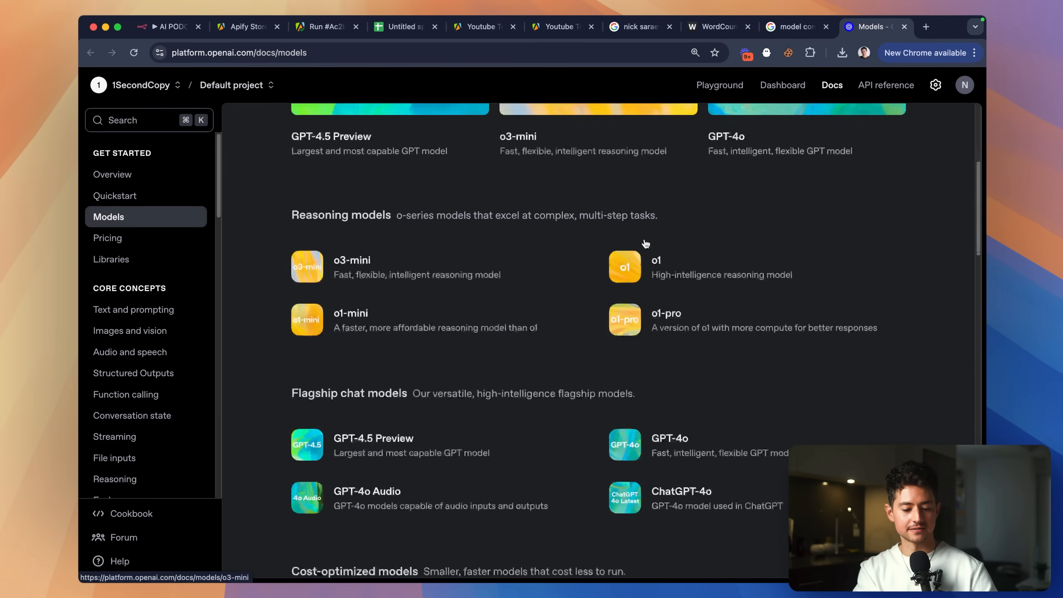
scroll(646, 243, down, 3)
scroll(442, 278, up, 8)
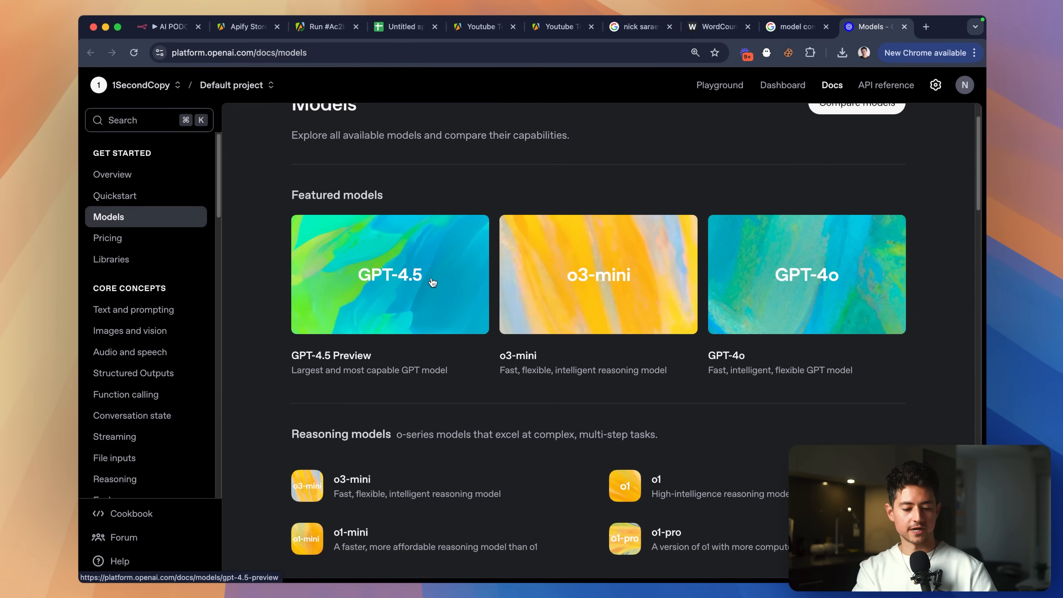
super+click(414, 289)
super+click(769, 293)
scroll(629, 300, down, 5)
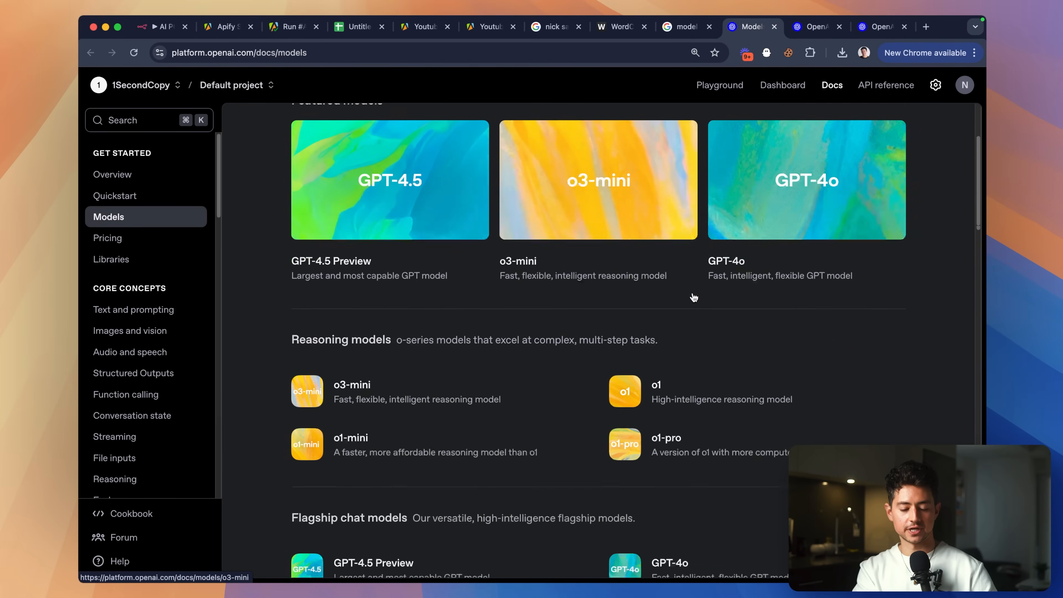
super+click(619, 139)
scroll(736, 222, down, 5)
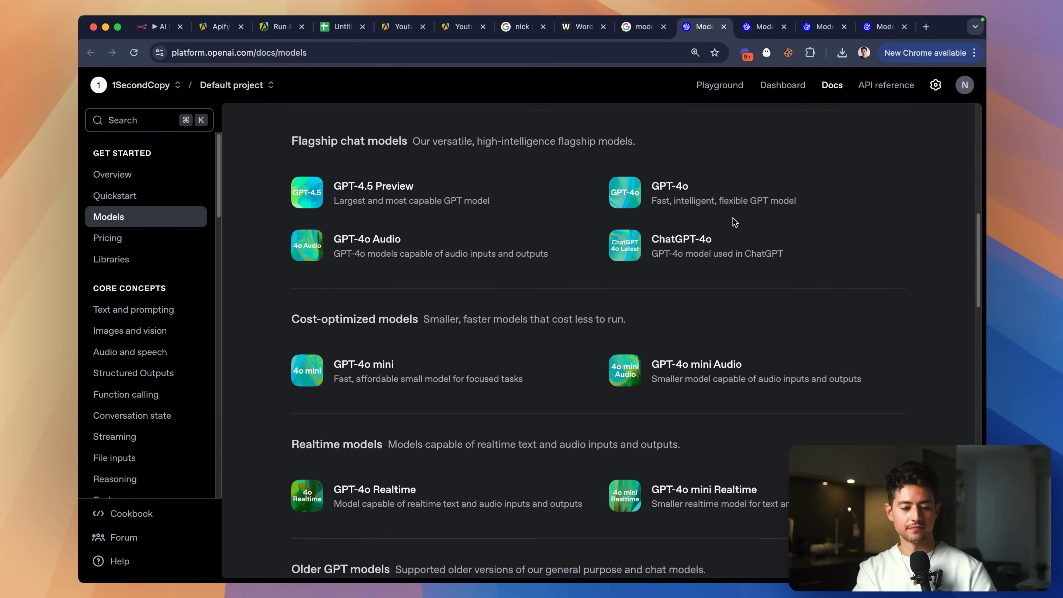
super+click(683, 186)
scroll(765, 242, down, 1)
super+click(767, 250)
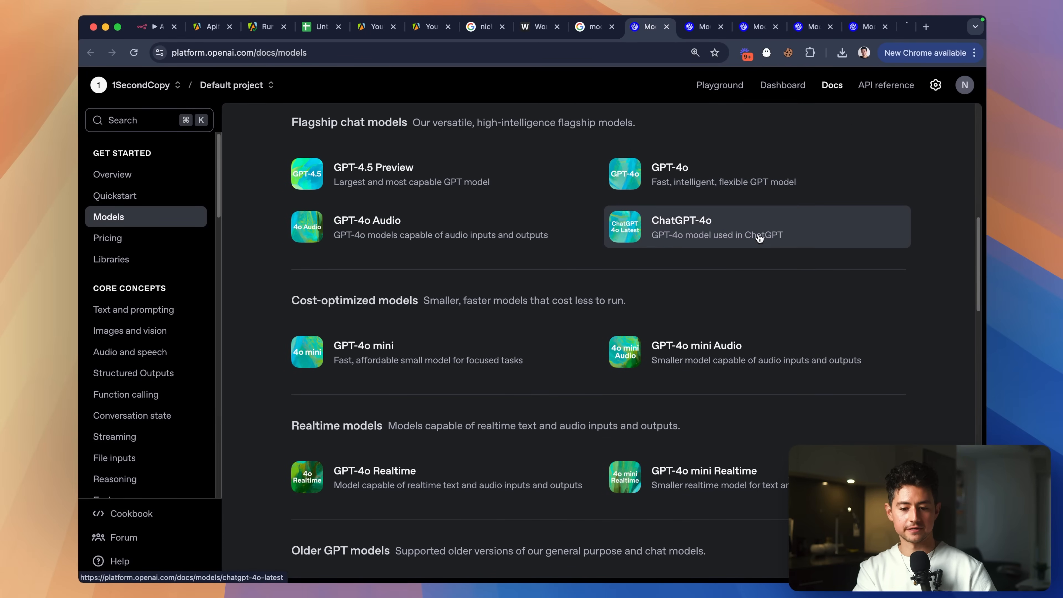
Compare the 'context' window figures across the model tabs, then open the GPT-4o model page.
key(ctrl+Tab)
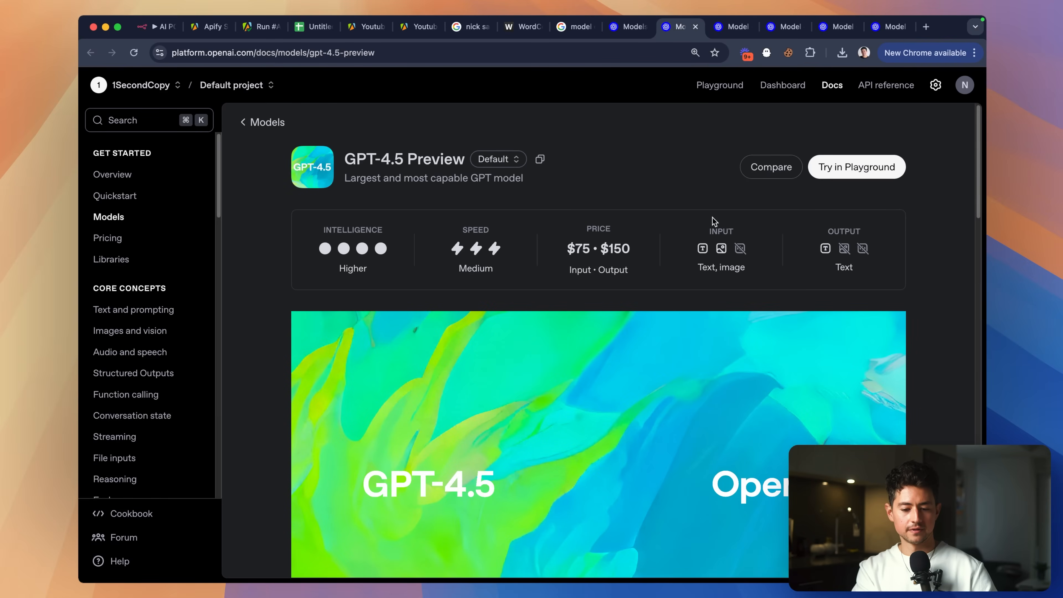
key(super+f)
text(context)
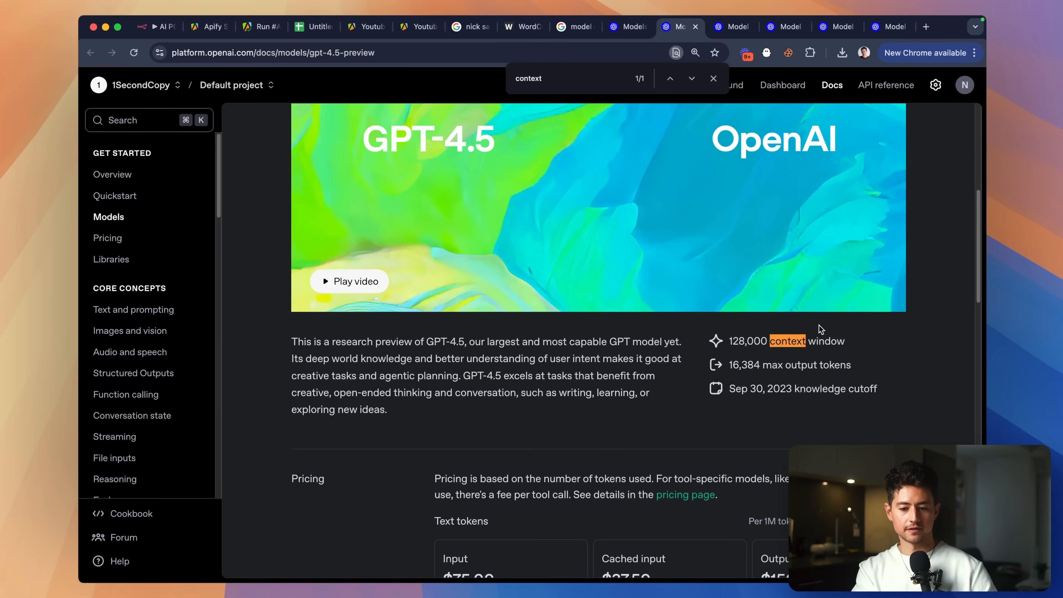
key(ctrl+Tab)
scroll(834, 346, down, 5)
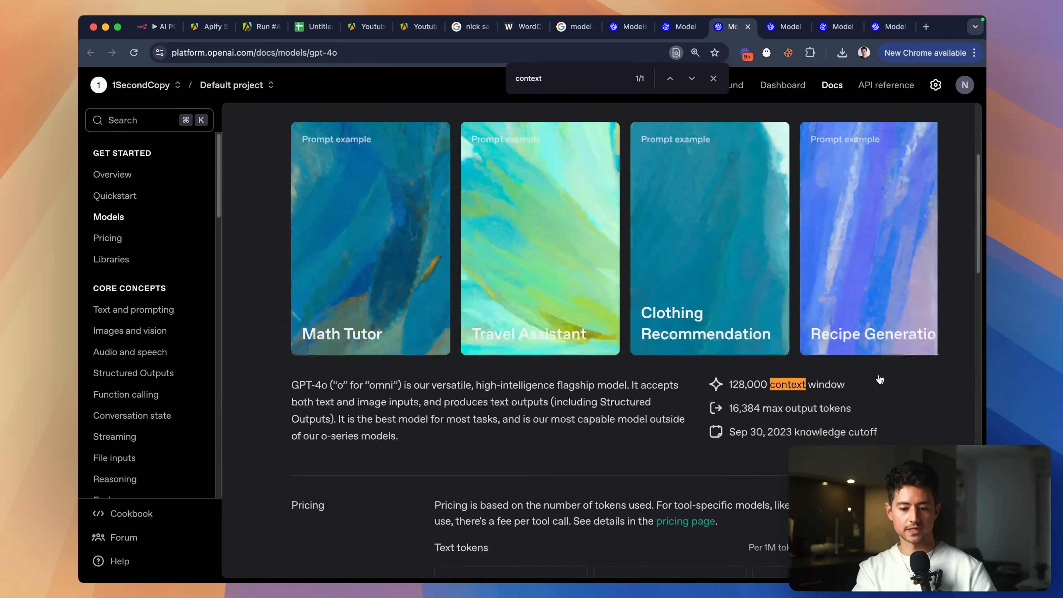
key(ctrl+Tab)
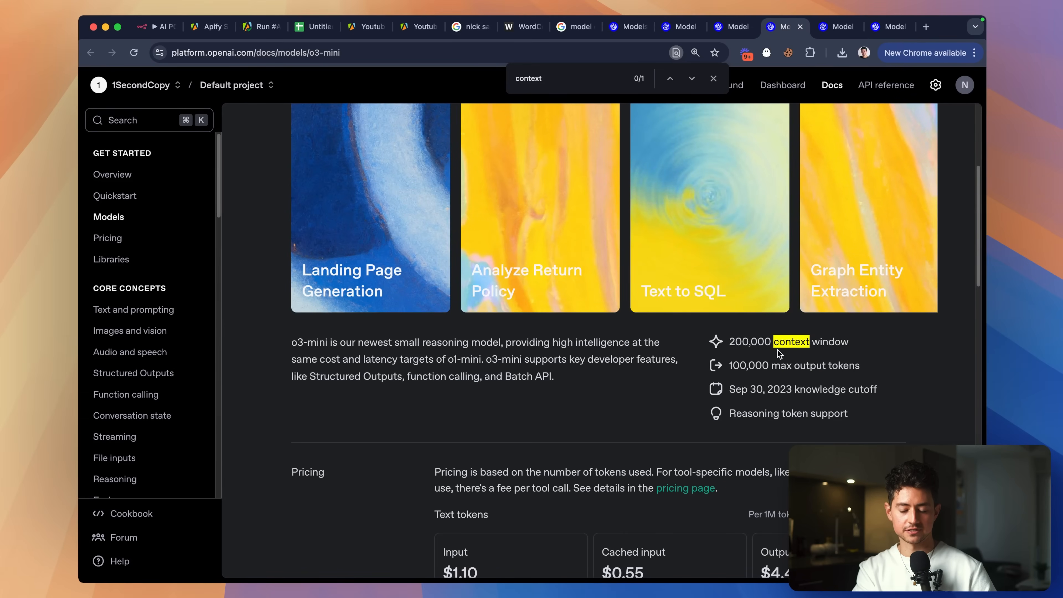
key(ctrl+shift+Tab)
key(ctrl+shift+Tab)
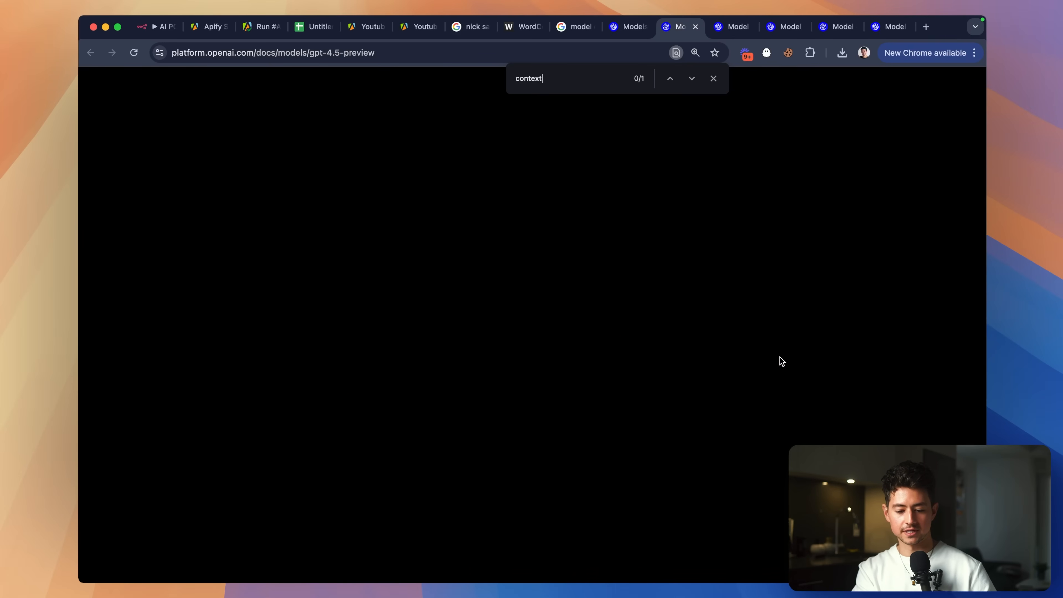
key(ctrl+shift+Tab)
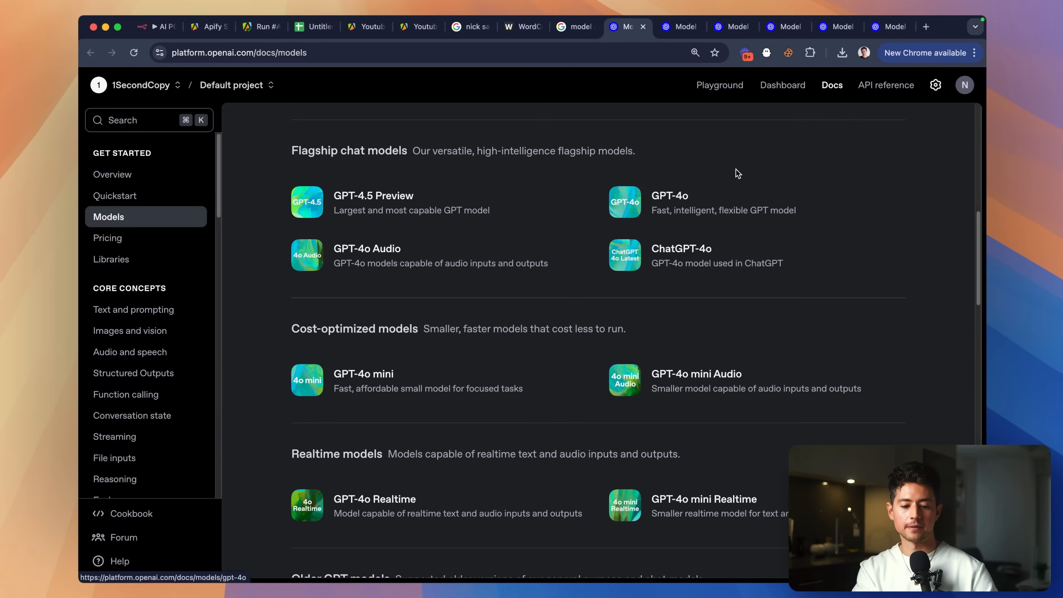
click(727, 184)
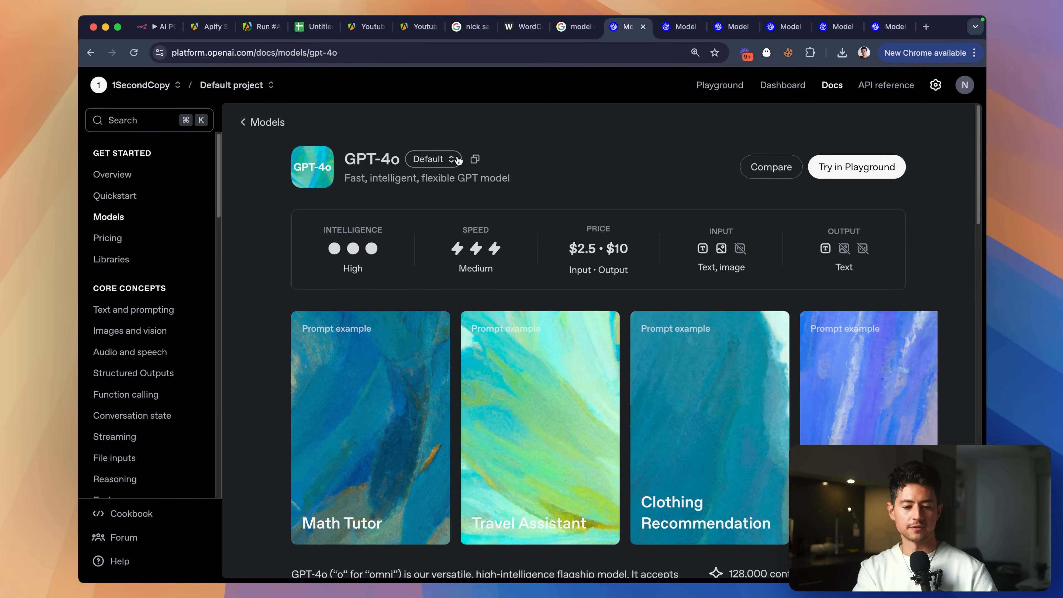
Back in n8n, choose GPT-4O as the OpenAI node's model.
click(159, 26)
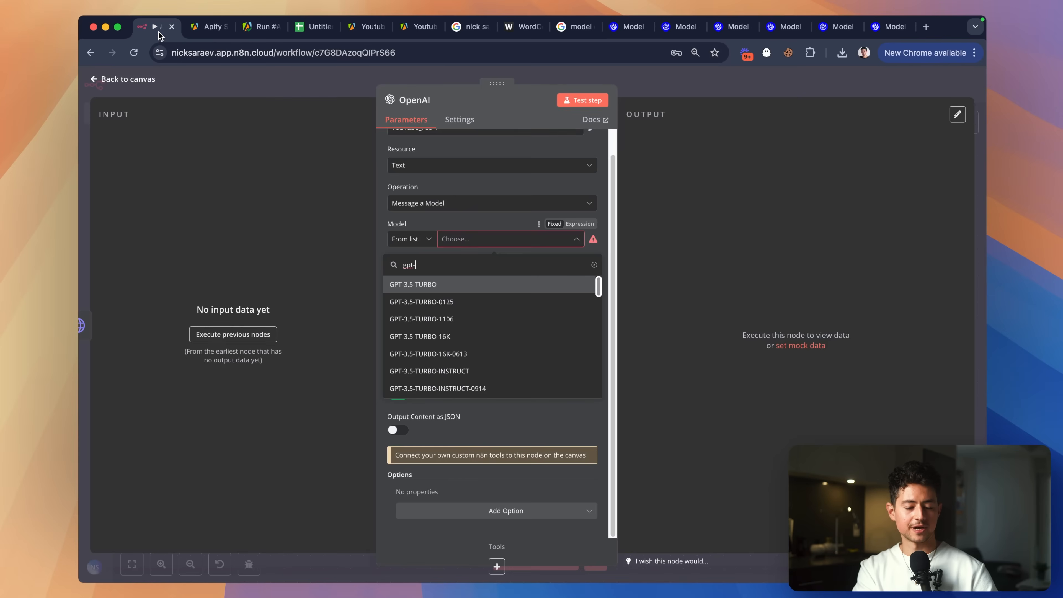
text(4o)
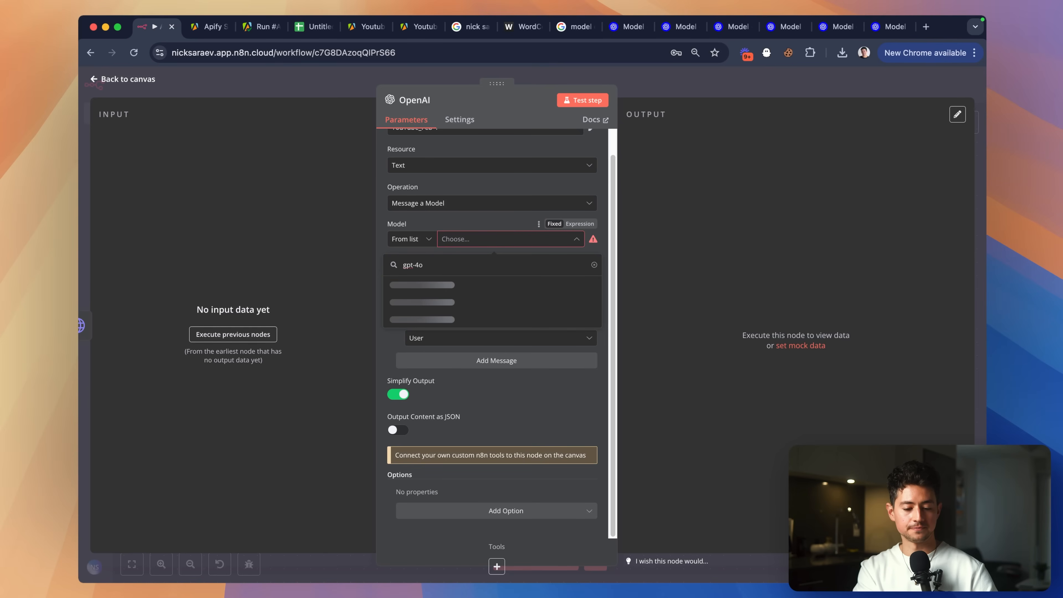
key(super+0)
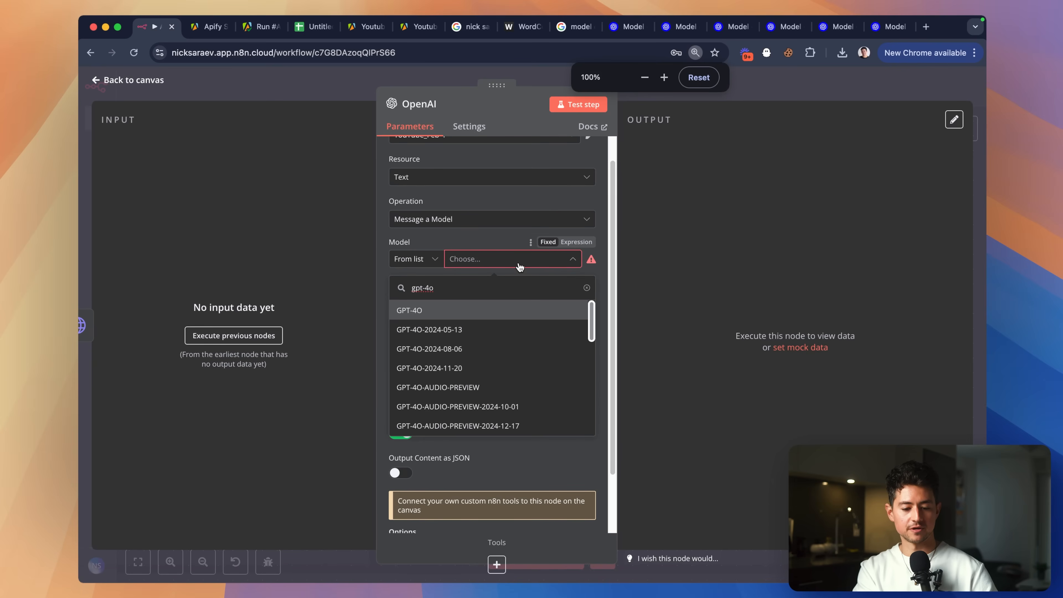
click(469, 314)
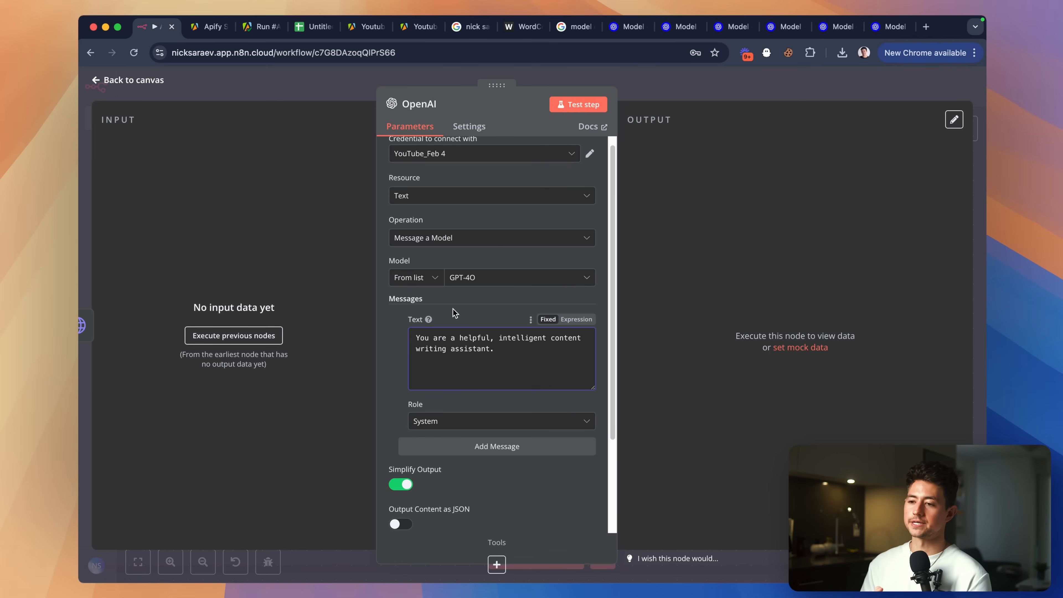
Shorten the System message box and shift the node settings panel slightly right.
scroll(514, 369, down, 4)
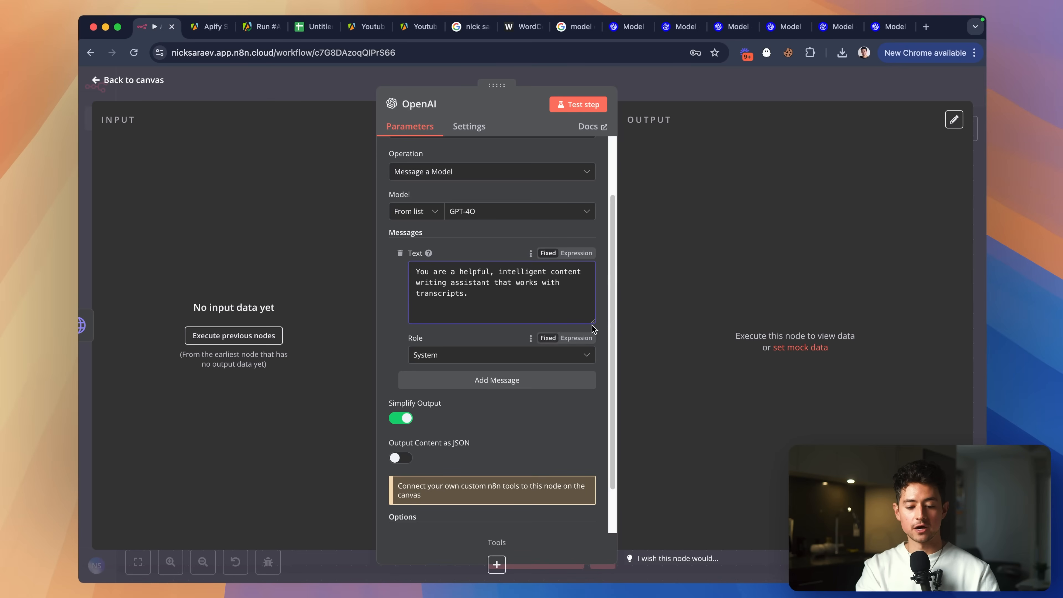
drag(594, 322, 594, 311)
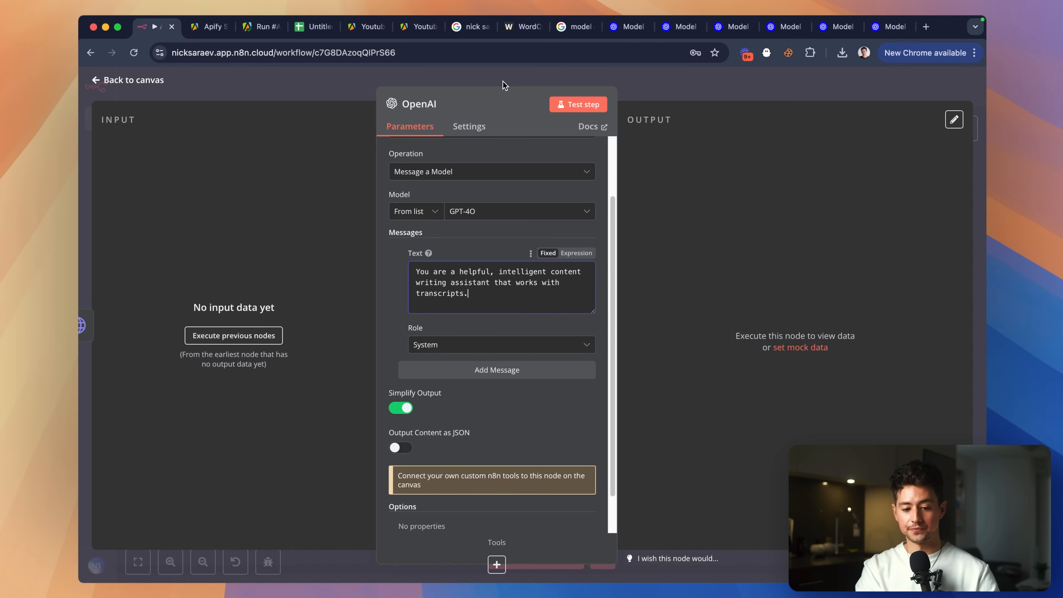
drag(498, 85, 541, 84)
scroll(523, 287, up, 5)
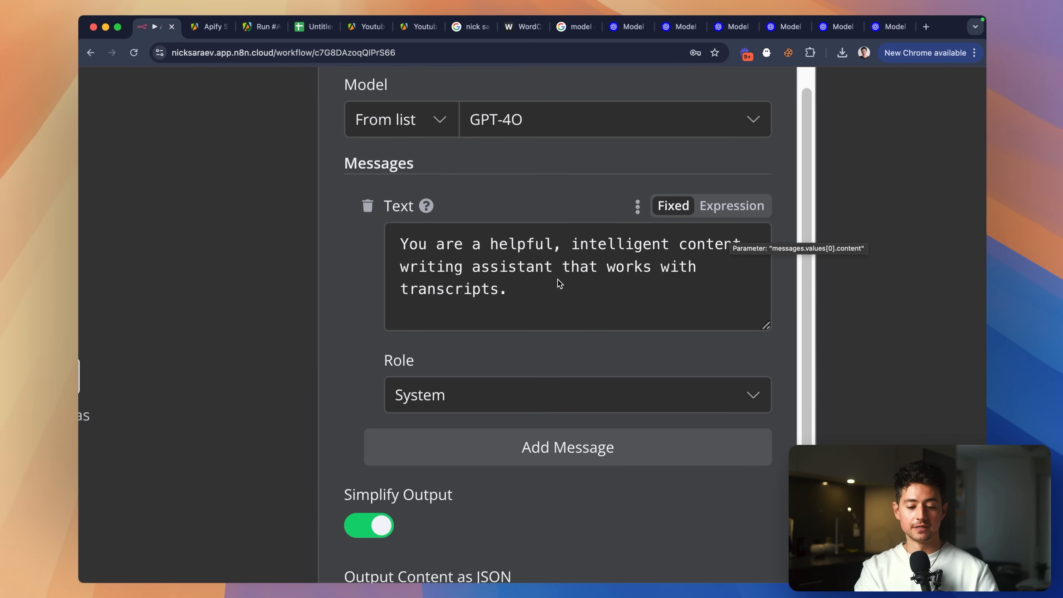
scroll(593, 297, down, 5)
scroll(524, 335, down, 2)
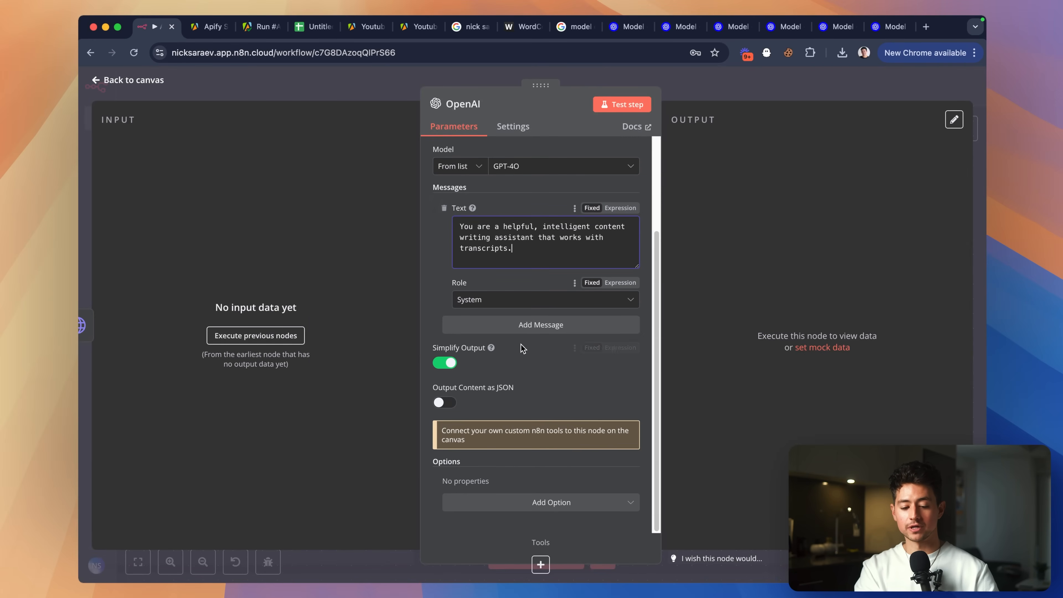
Add a second, User message to the OpenAI prompt.
click(522, 330)
scroll(532, 340, down, 2)
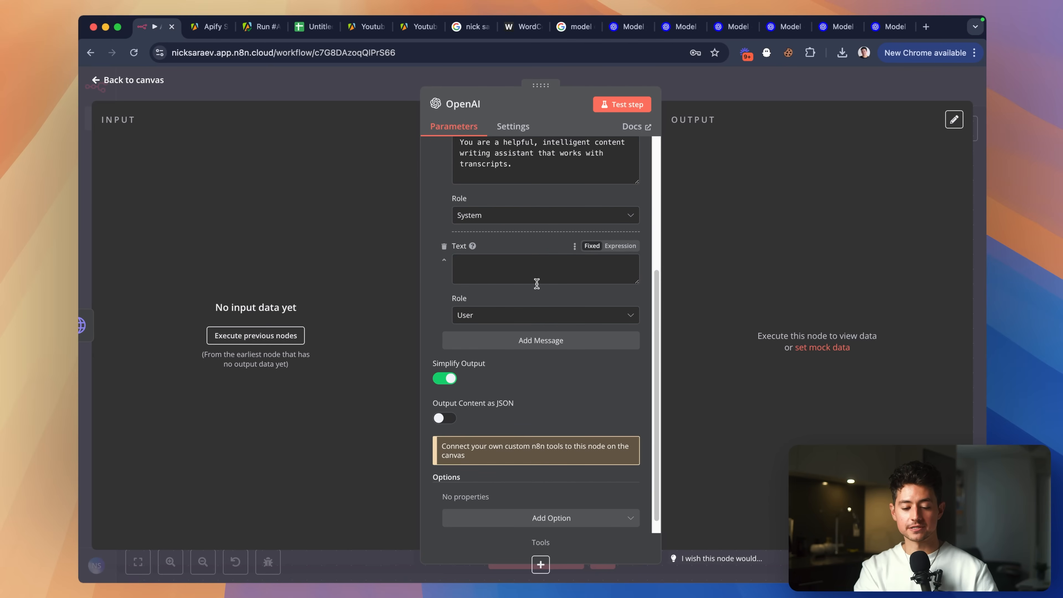
scroll(536, 284, up, 5)
scroll(537, 284, down, 5)
click(503, 238)
scroll(505, 237, up, 5)
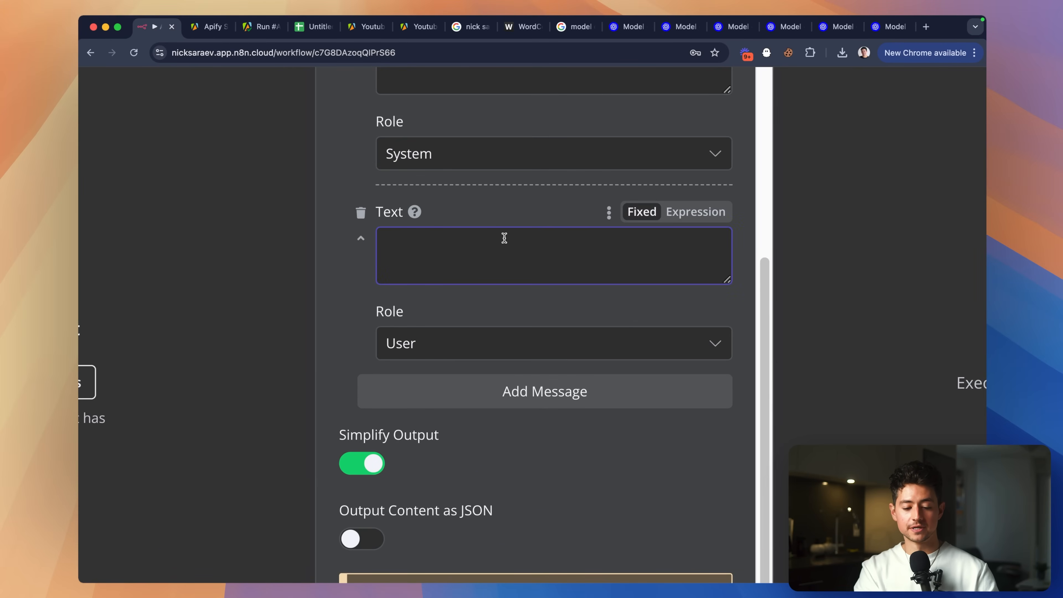
Write that the input is a long, meandering transcript and you identify the 10 most interesting, engaging points.
text(You take as )
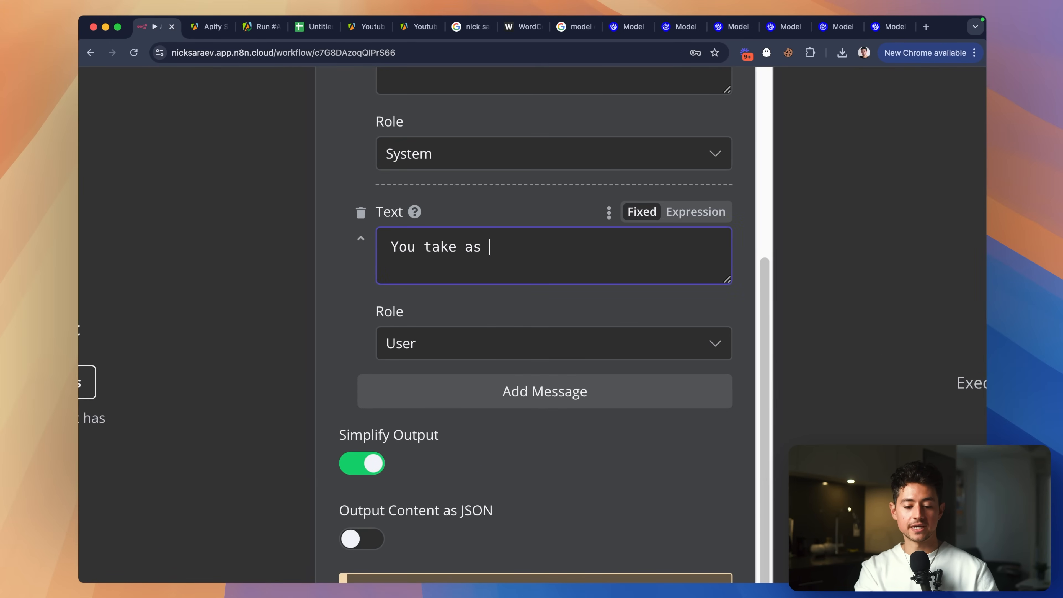
text(input a long, meandering)
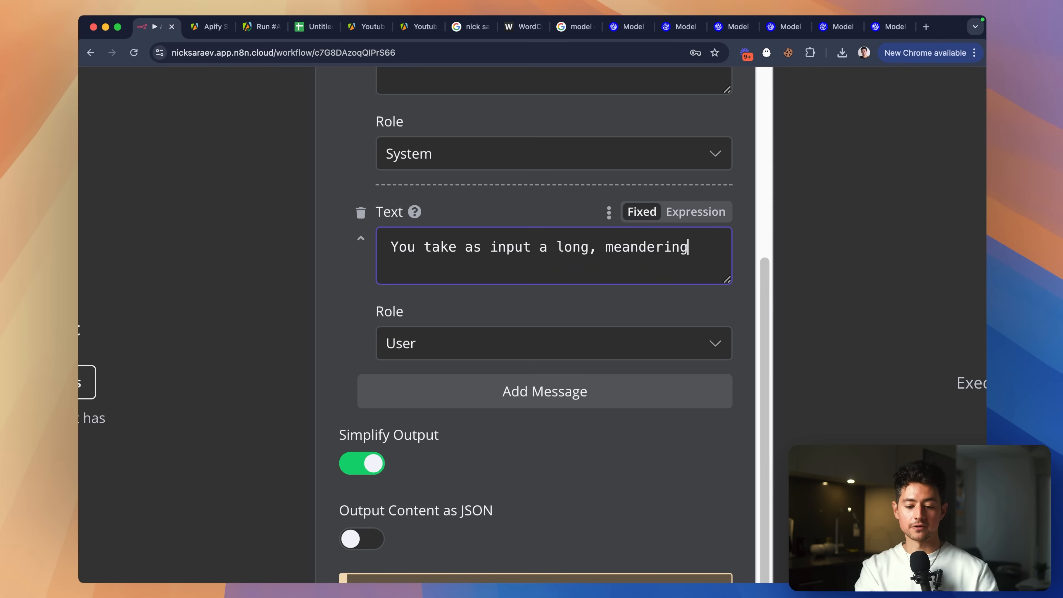
text( transcript, and oyu iden)
key(shift+alt+Left)
key(shift+alt+Left)
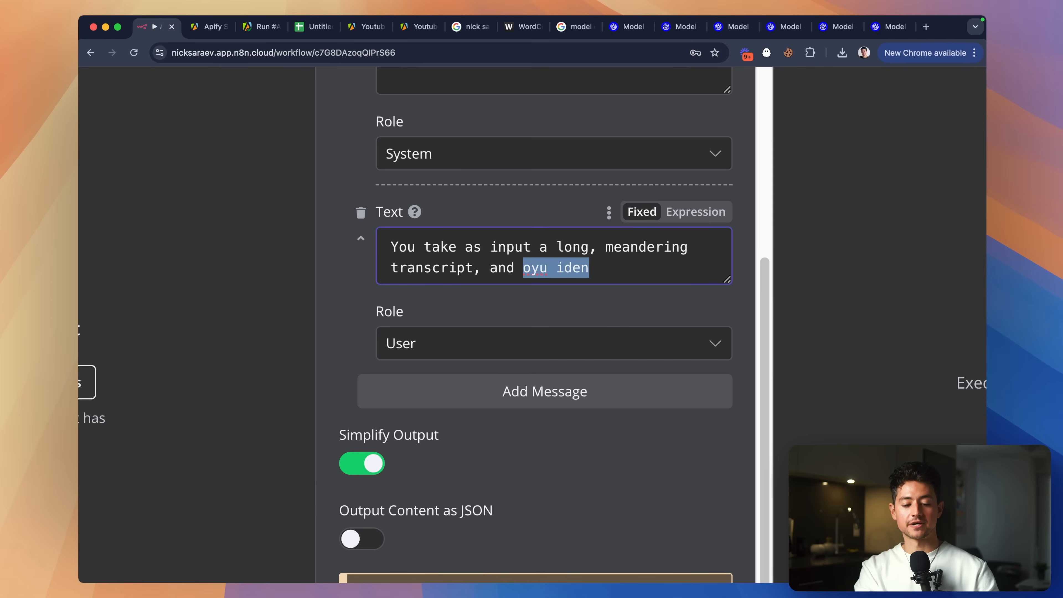
text(you identify the mo)
scroll(544, 293, down, 2)
text(st interestin)
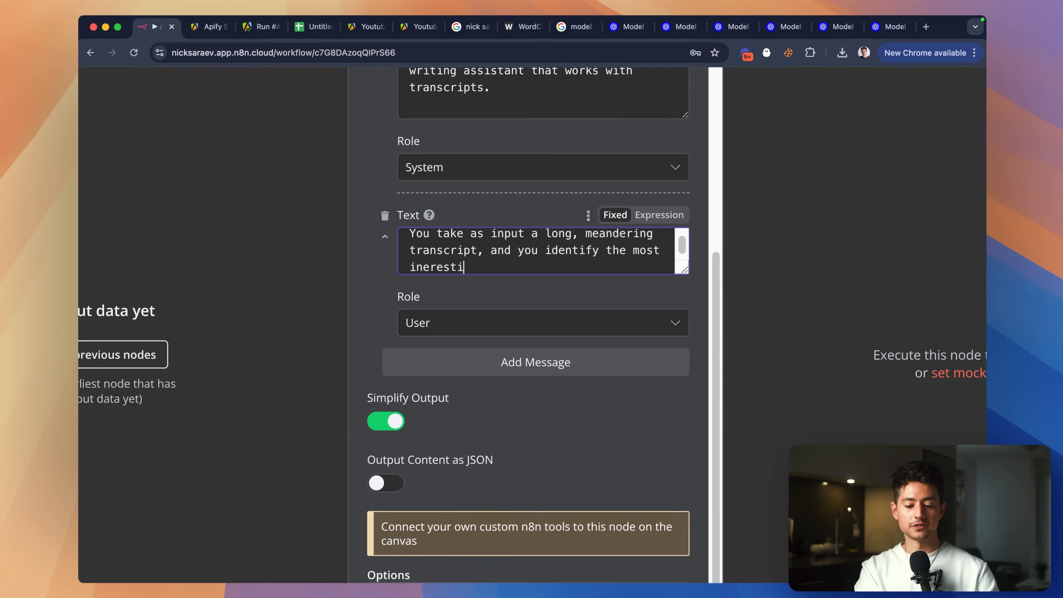
key(alt+BackSpace)
text(interesting)
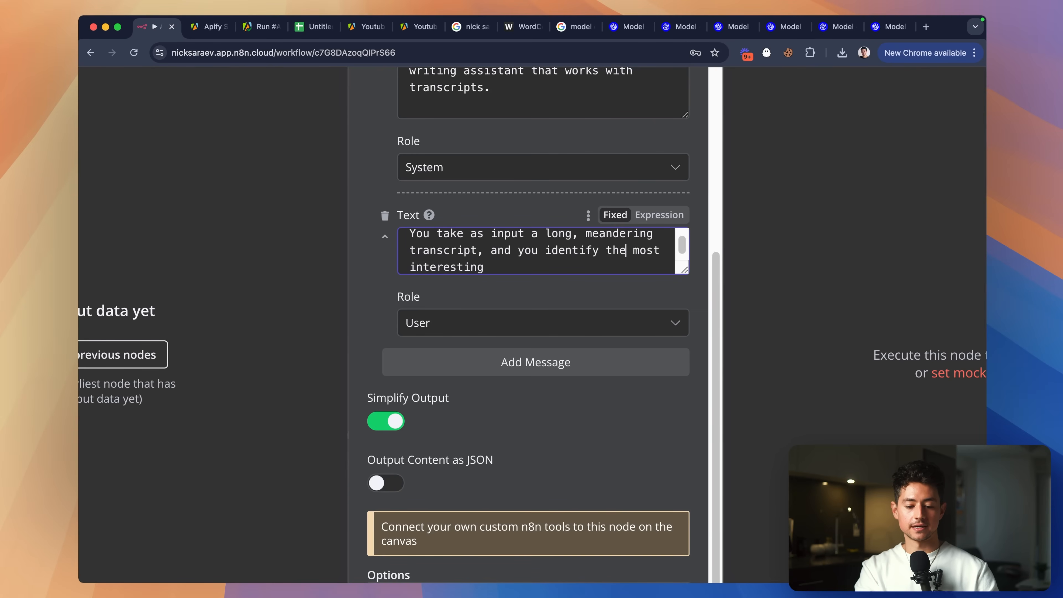
text(10)
key(alt+Right)
key(alt+Right)
text(, eng)
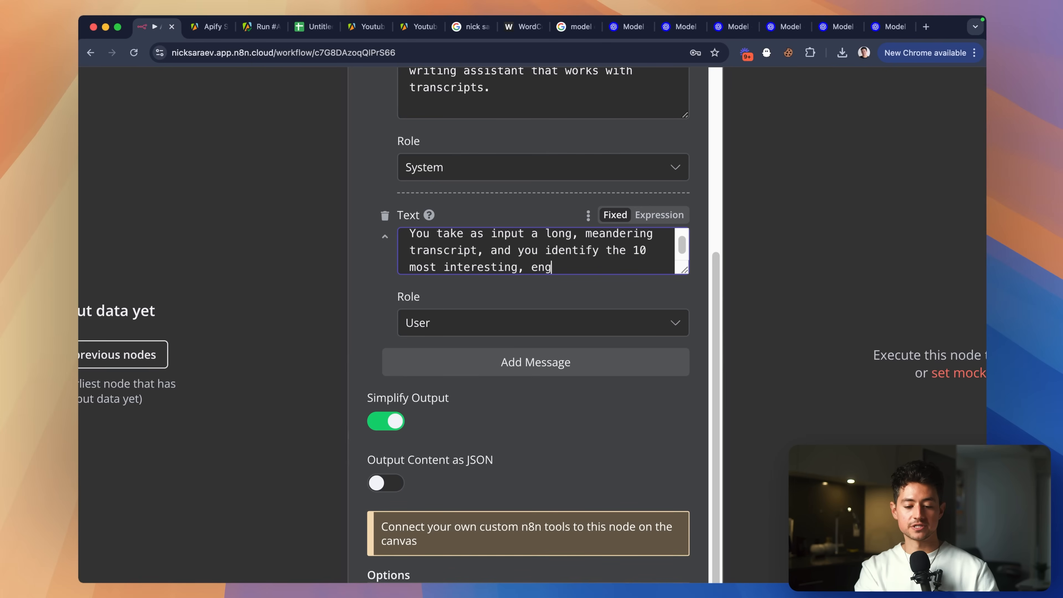
text(aging points. You then)
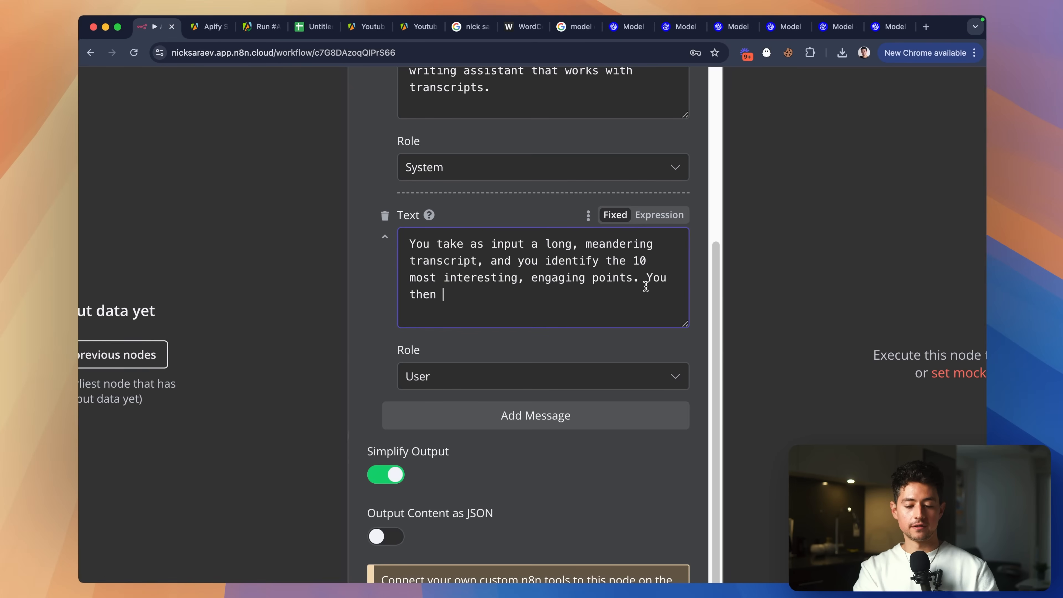
On a new paragraph, add 'You then generate JSON containing those interesting, engaging points in this structure:'.
click(648, 278)
key(Return)
key(Return)
key(super+Right)
text(generate a JSO)
scroll(643, 293, down, 1)
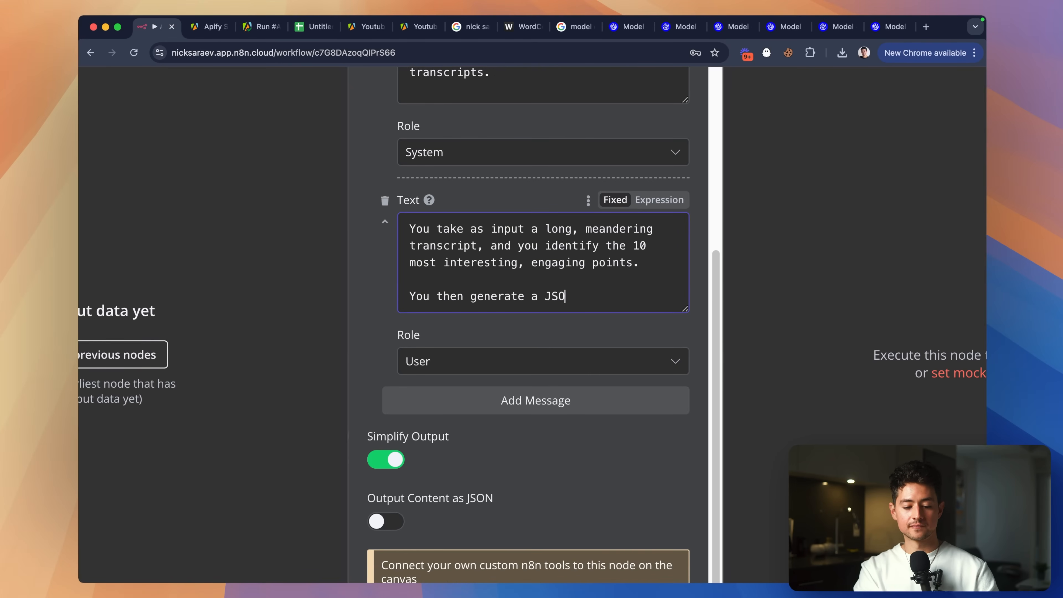
text(N)
key(alt+Left)
key(BackSpace)
key(BackSpace)
key(super+Right)
text(containing those inter)
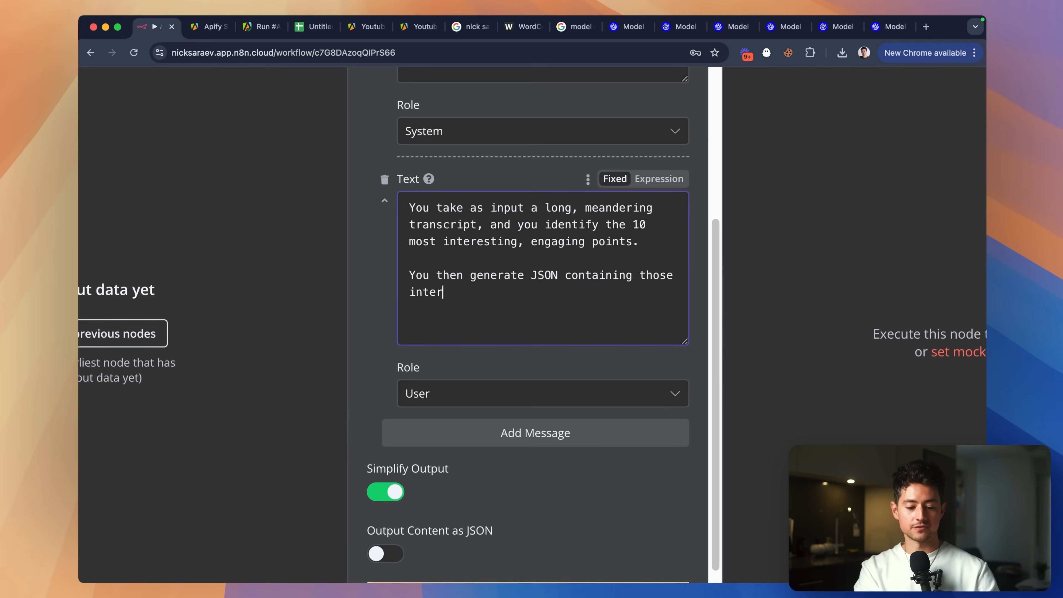
text(esting, engaging points in this structure:)
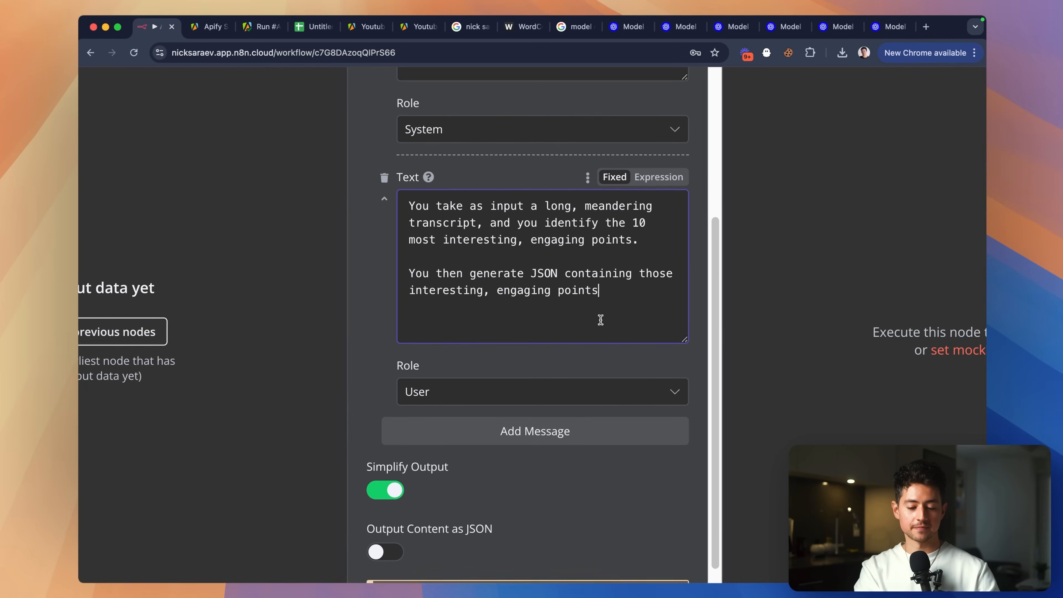
scroll(598, 318, down, 1)
key(Return)
key(Return)
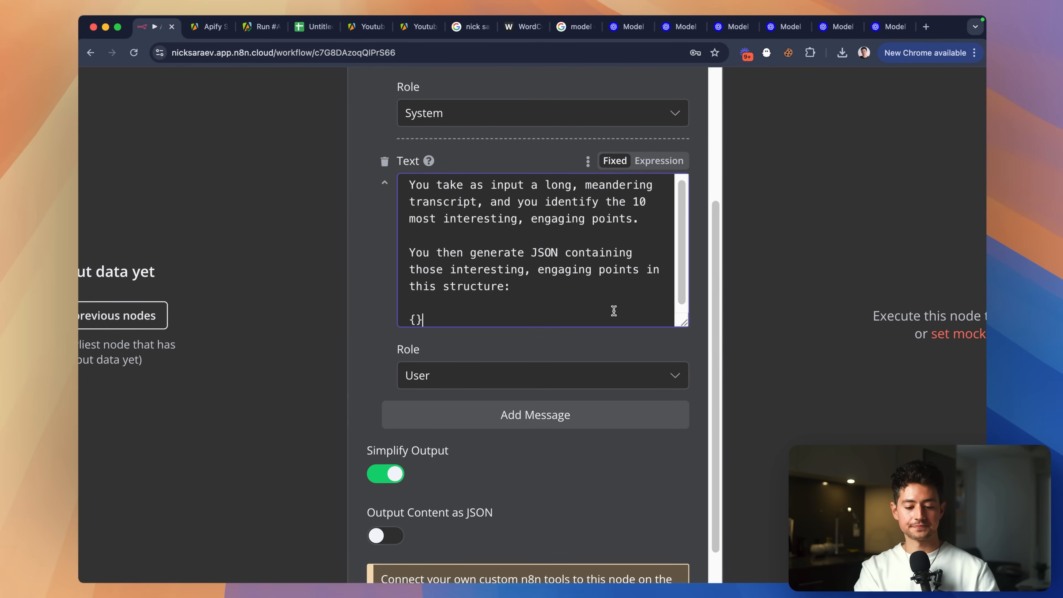
Start the JSON template with a "sections" array containing an empty object.
scroll(613, 311, down, 5)
drag(684, 237, 684, 339)
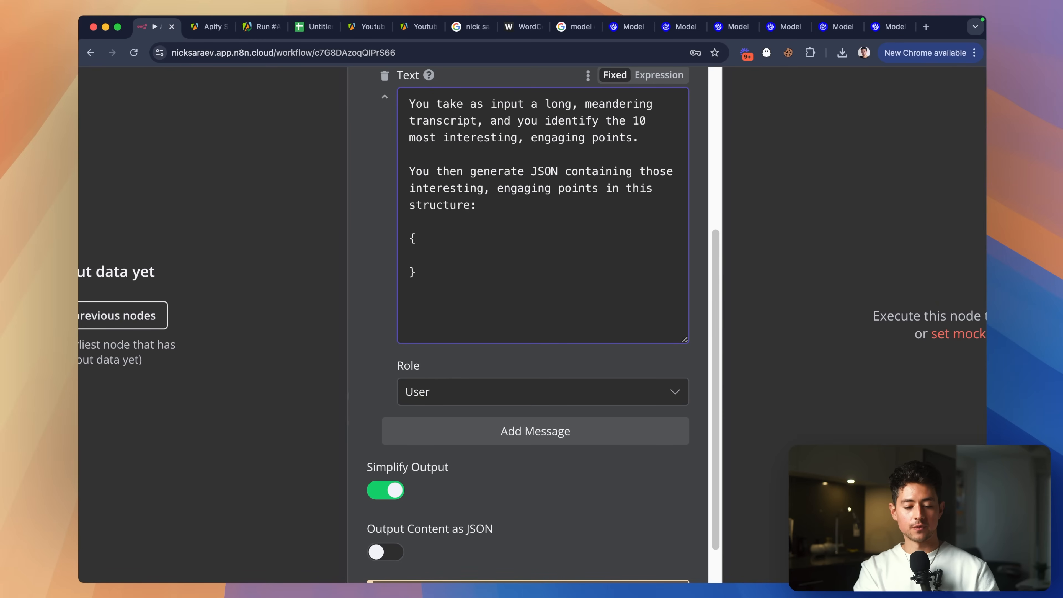
text(")
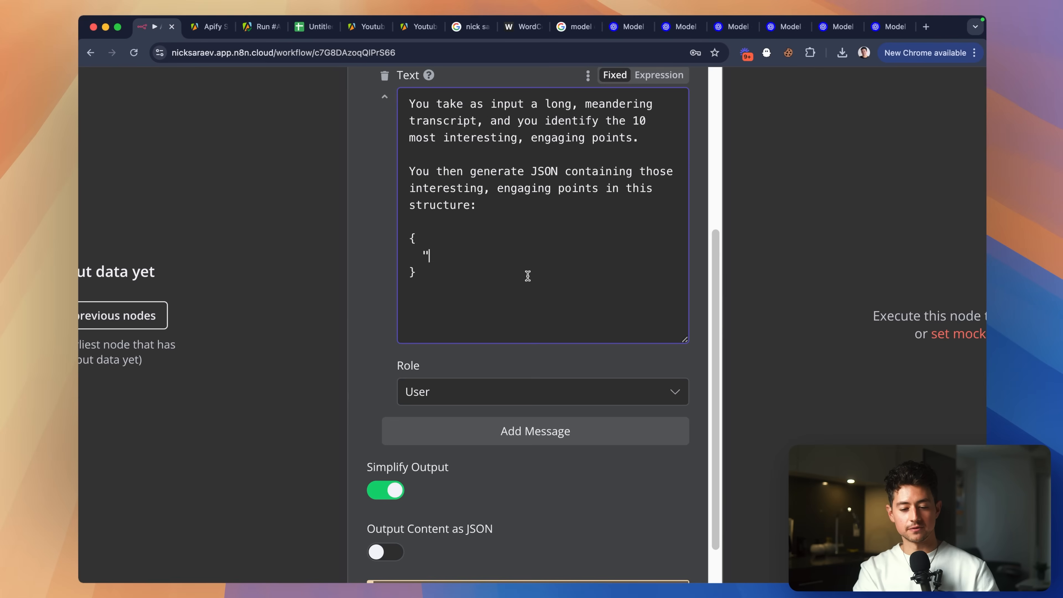
scroll(528, 275, up, 1)
text(sections")
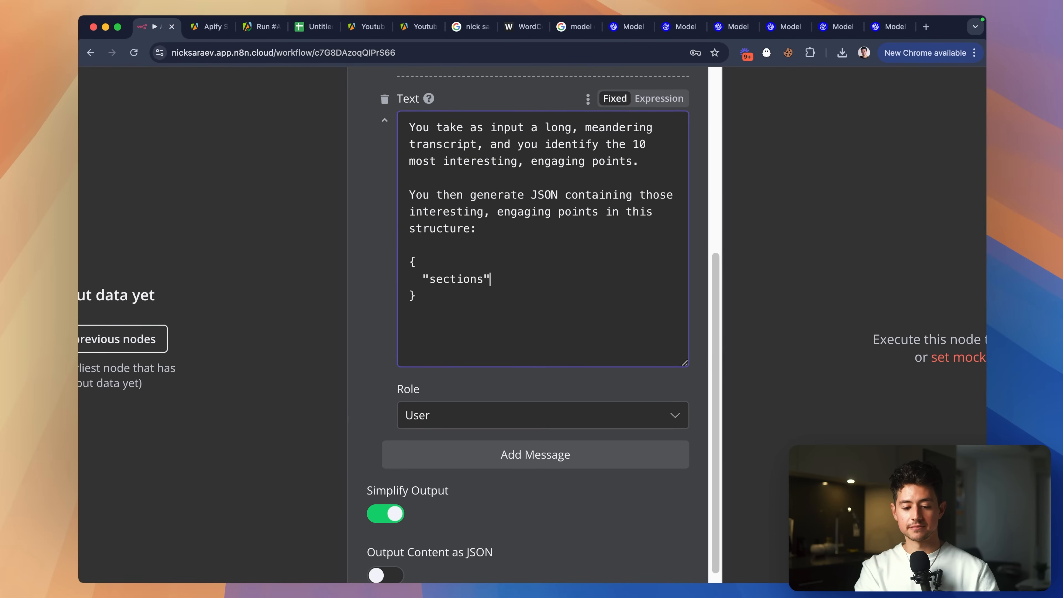
text(: [)
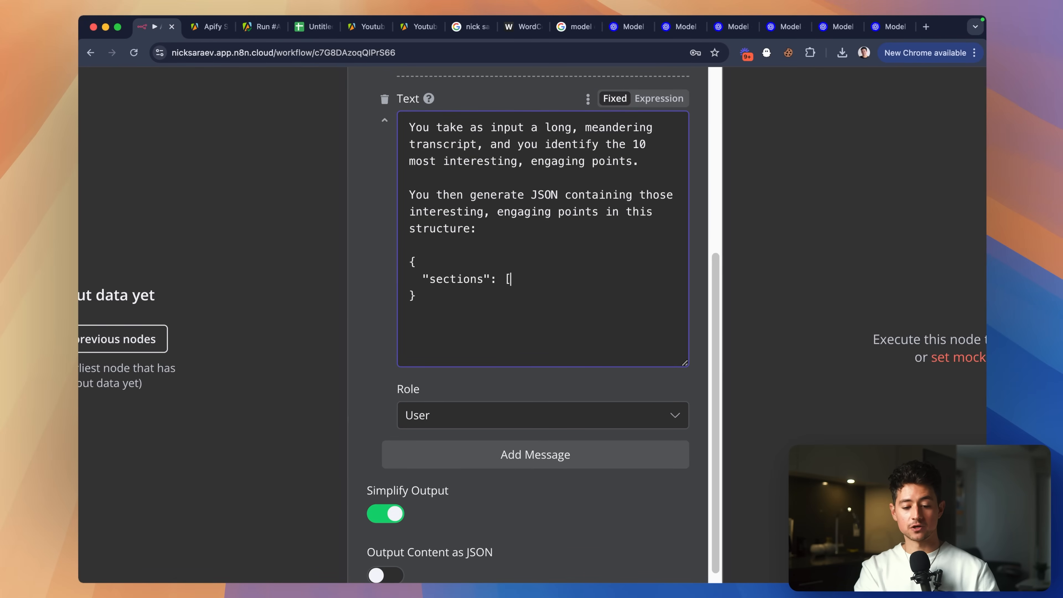
key(Return)
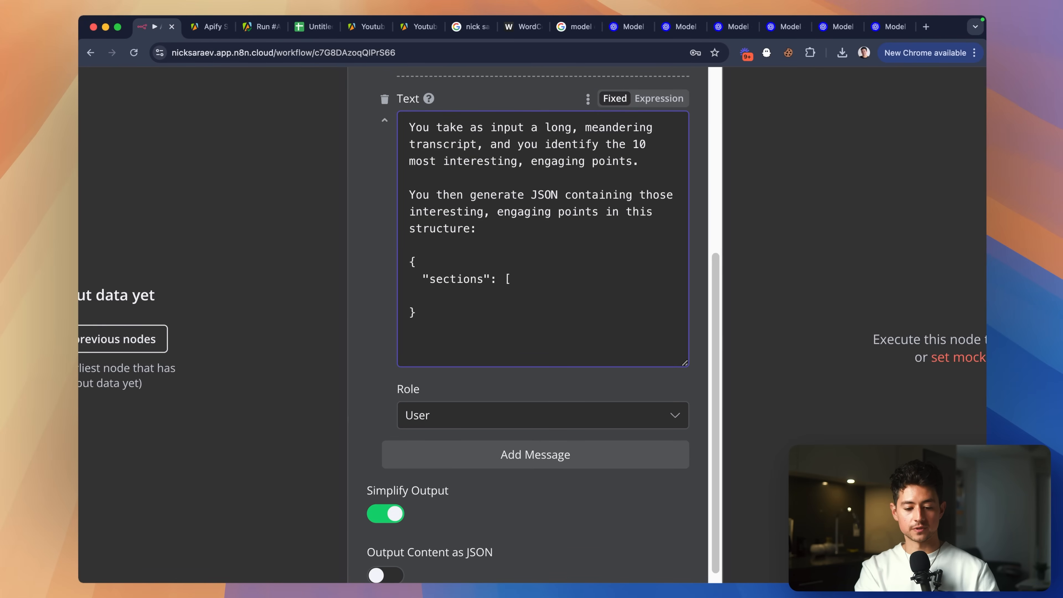
key(Return)
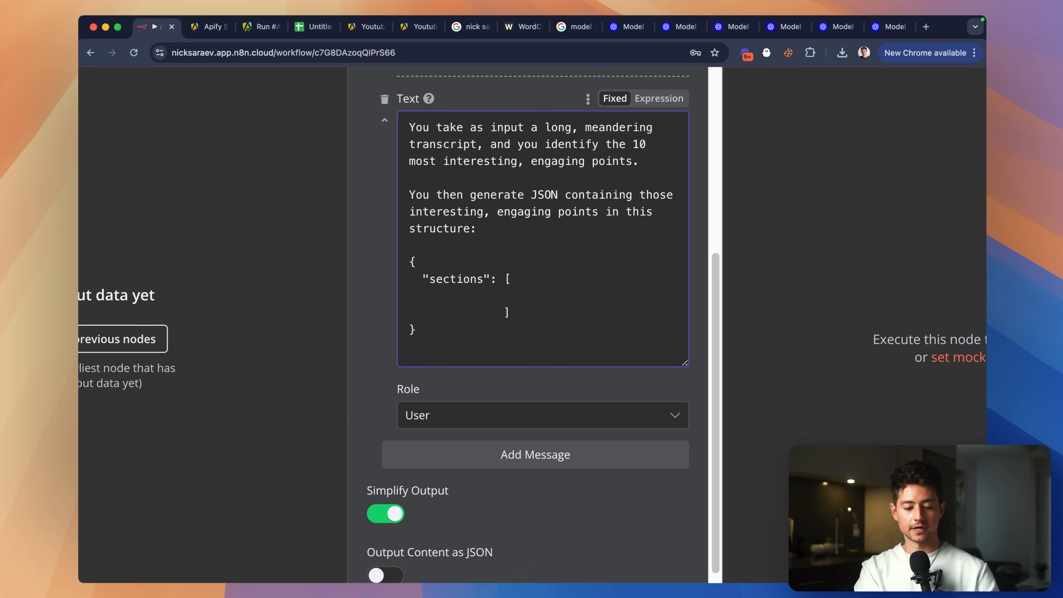
click(487, 299)
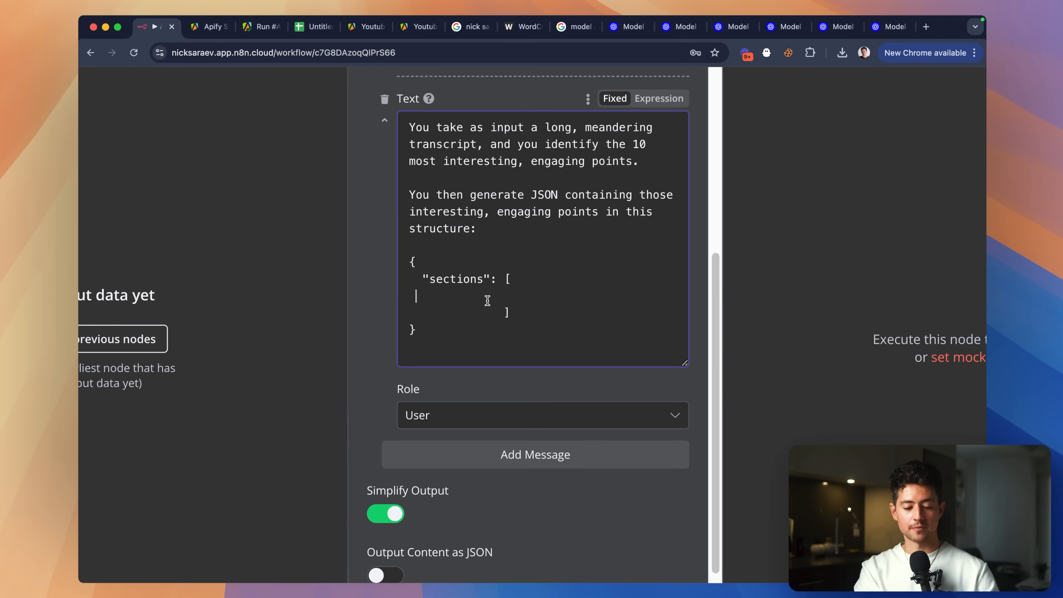
text({)
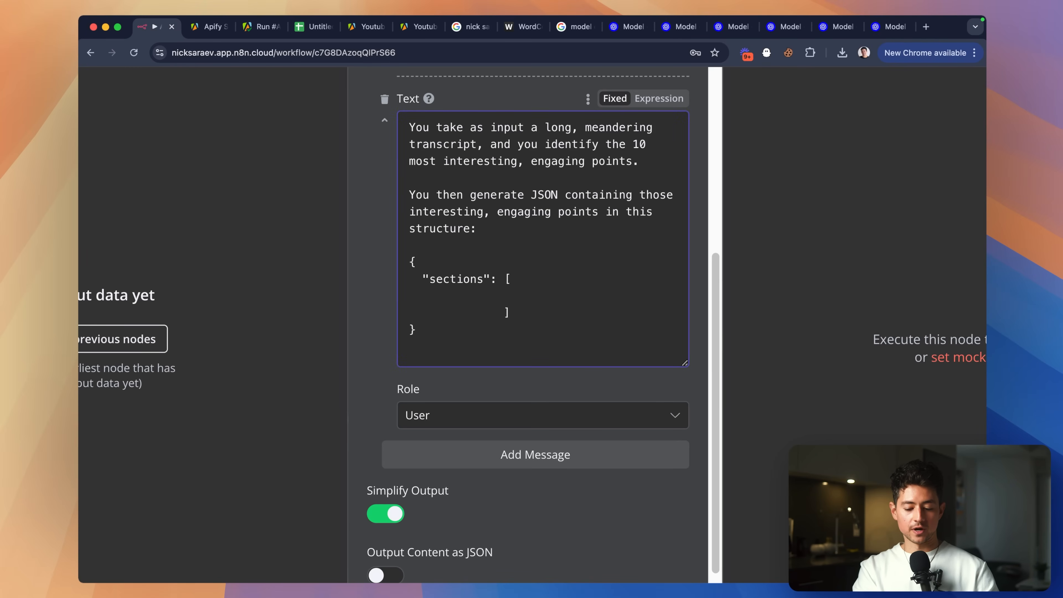
key(Return)
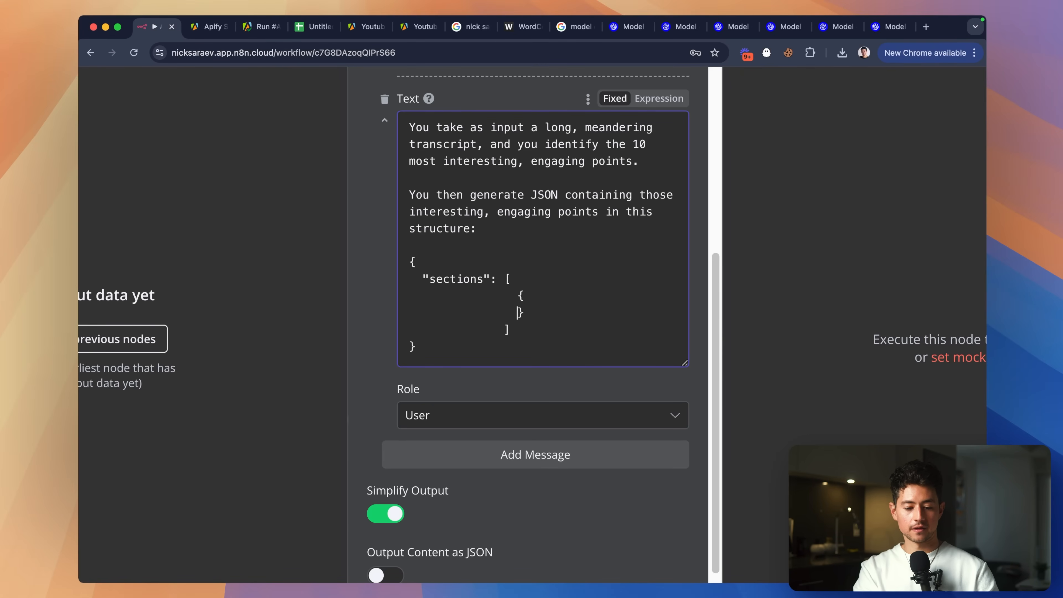
text(,)
key(Return)
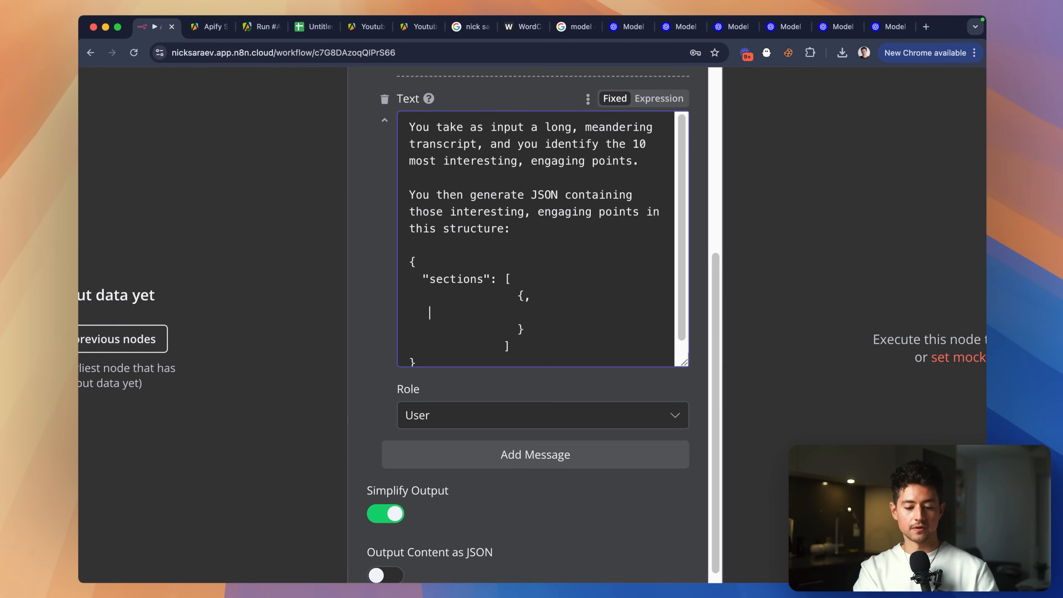
click(539, 301)
key(BackSpace)
Add "number": 1 and a "paragraphTranscript" field with a placeholder for the relevant transcript part.
scroll(532, 293, down, 2)
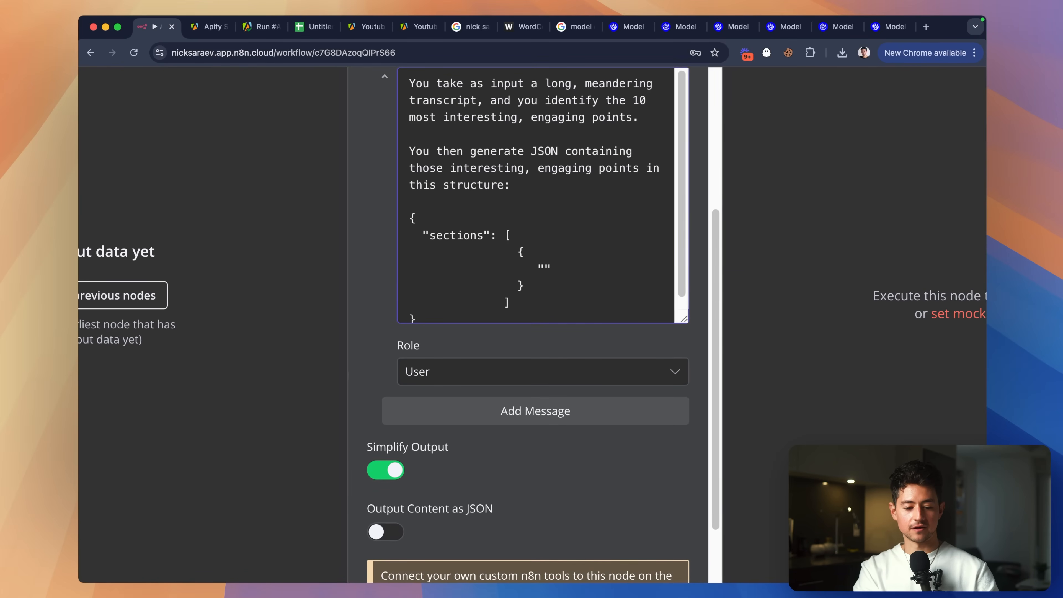
text(number":)
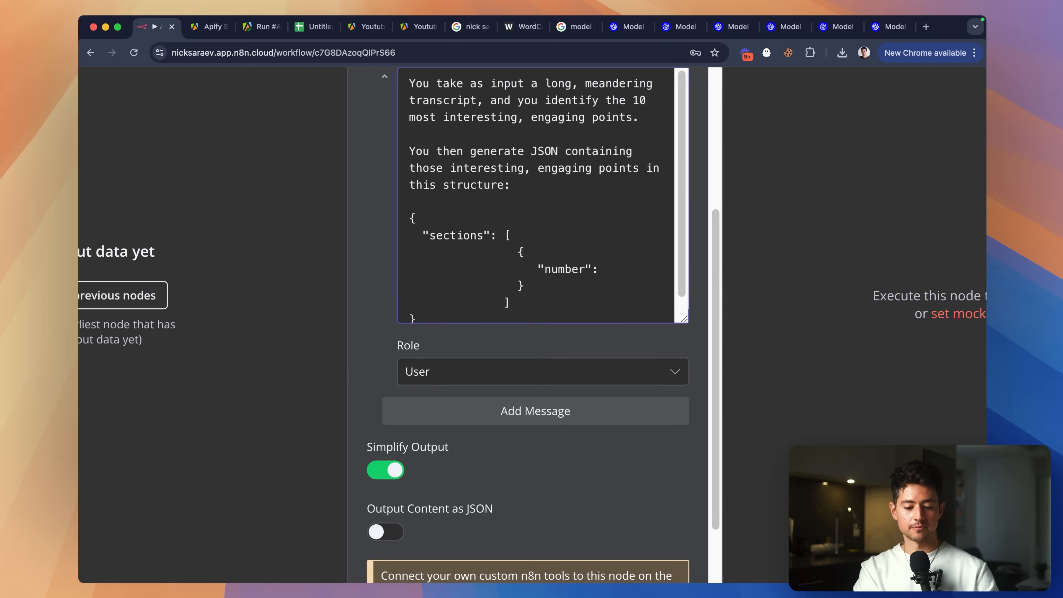
text( 1,)
key(Return)
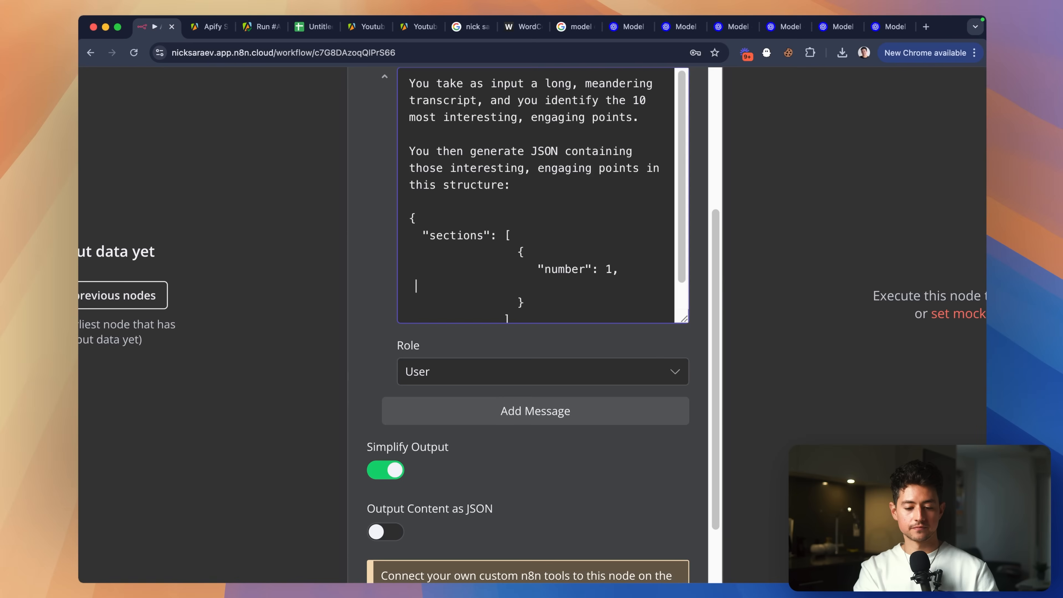
text("number": 1,  )
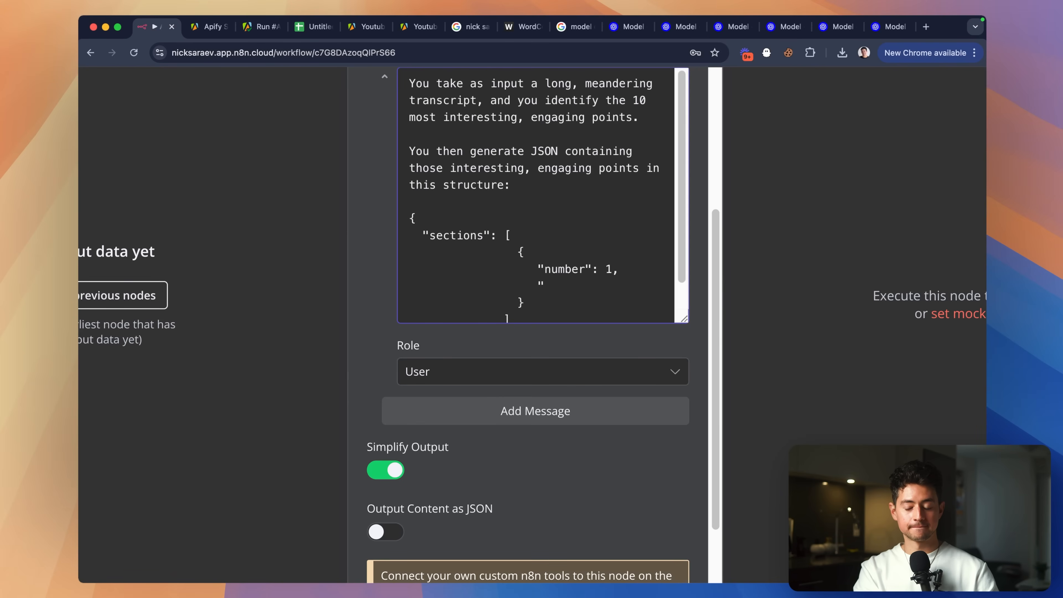
text("paragraph)
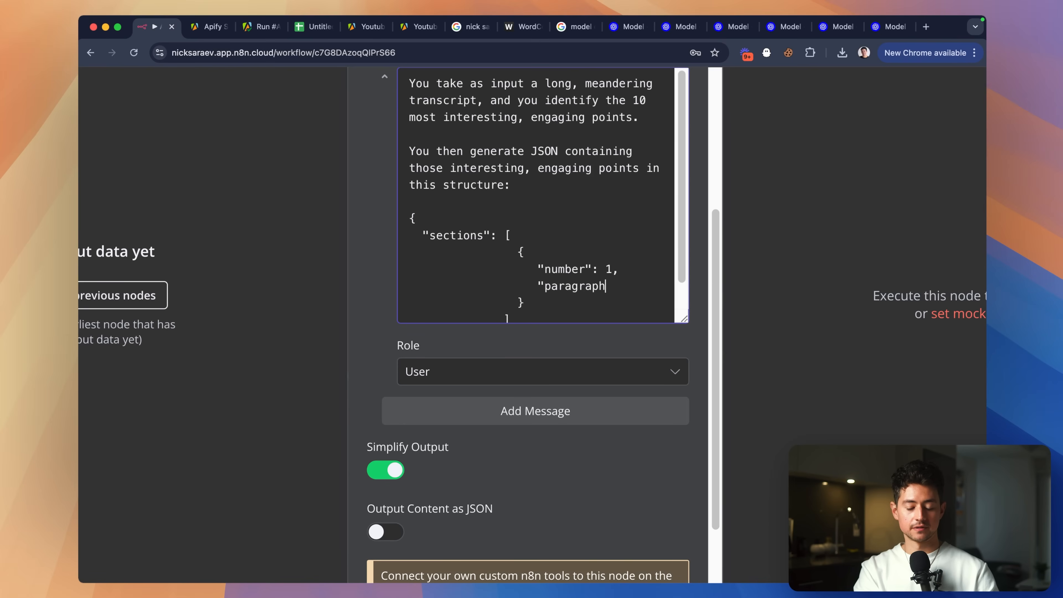
text(Transcript:)
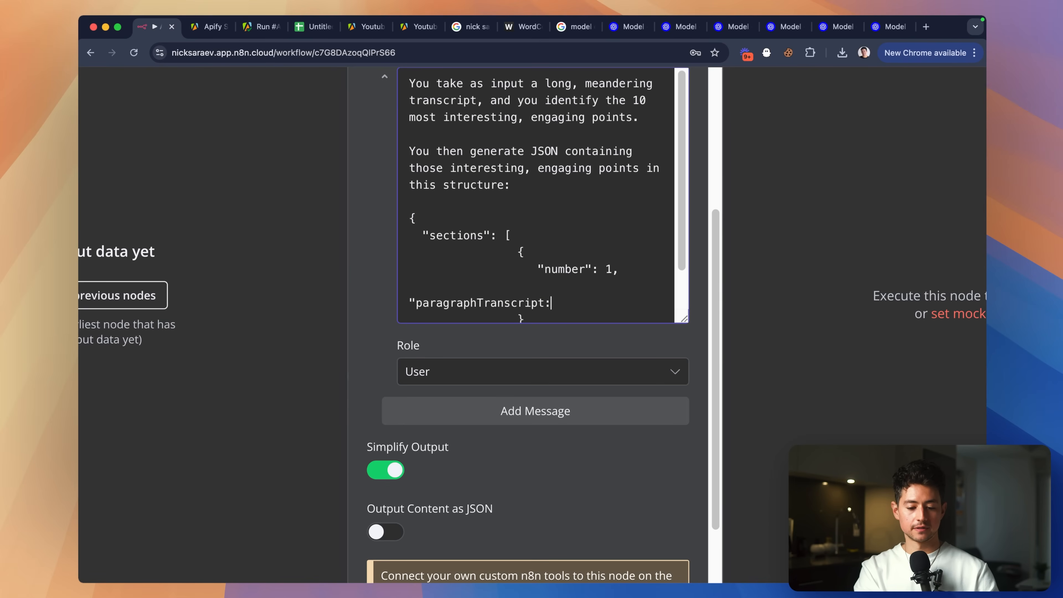
key(BackSpace)
text(":")
scroll(536, 294, down, 1)
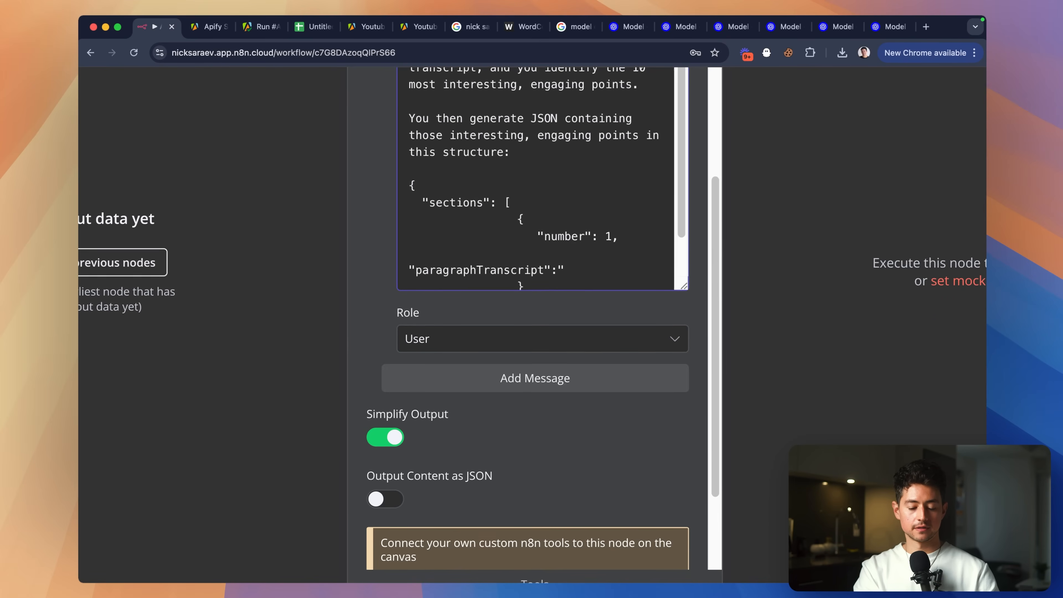
text(")
key(Left)
text(paragraph )
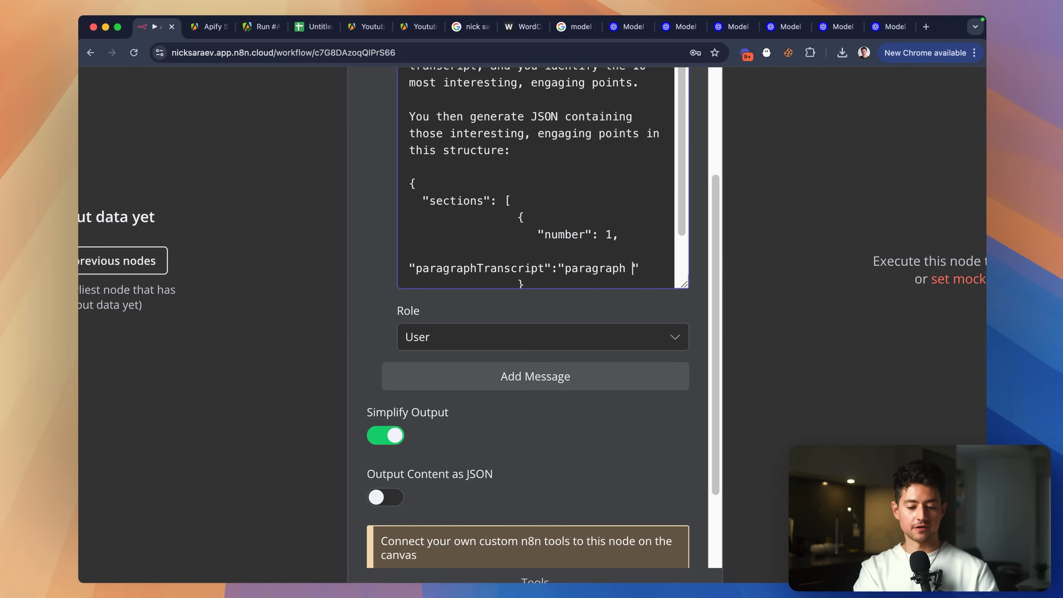
text(of transcript)
scroll(555, 265, down, 1)
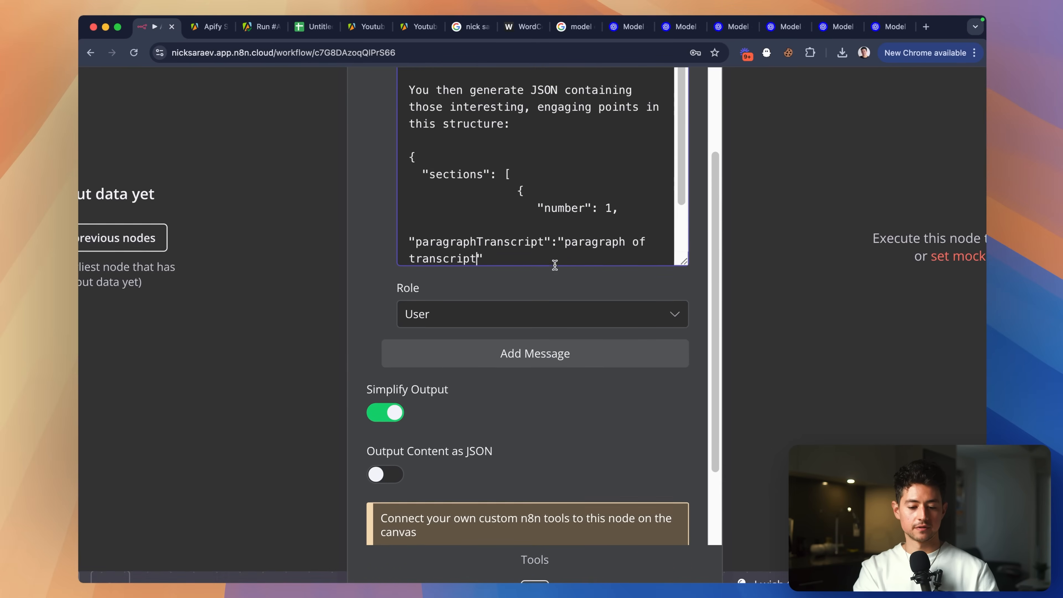
key(alt+Left)
text(the relevant part)
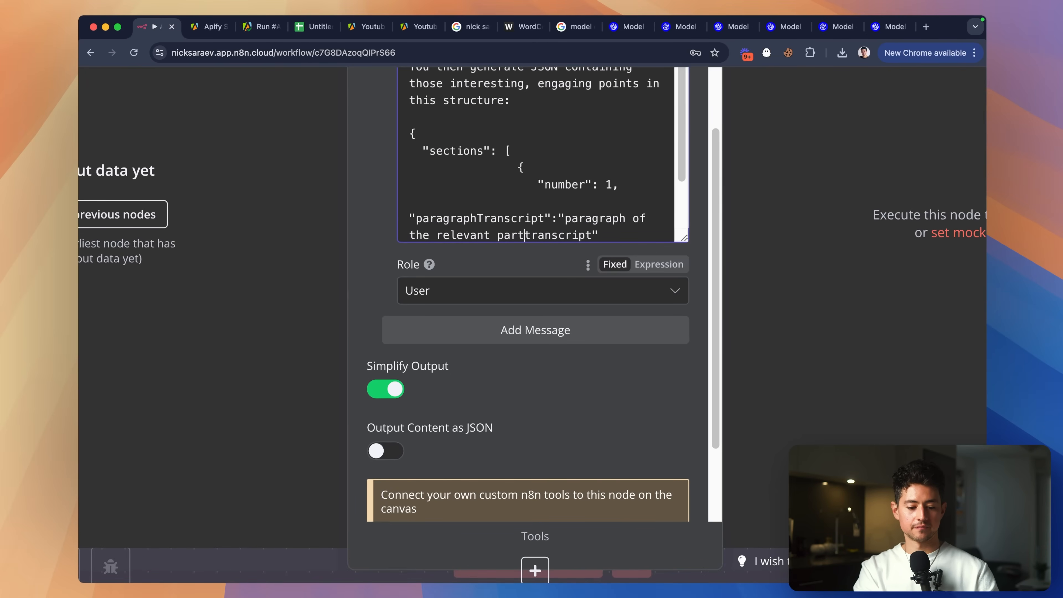
text( of the)
key(alt+Right)
text(goes here)
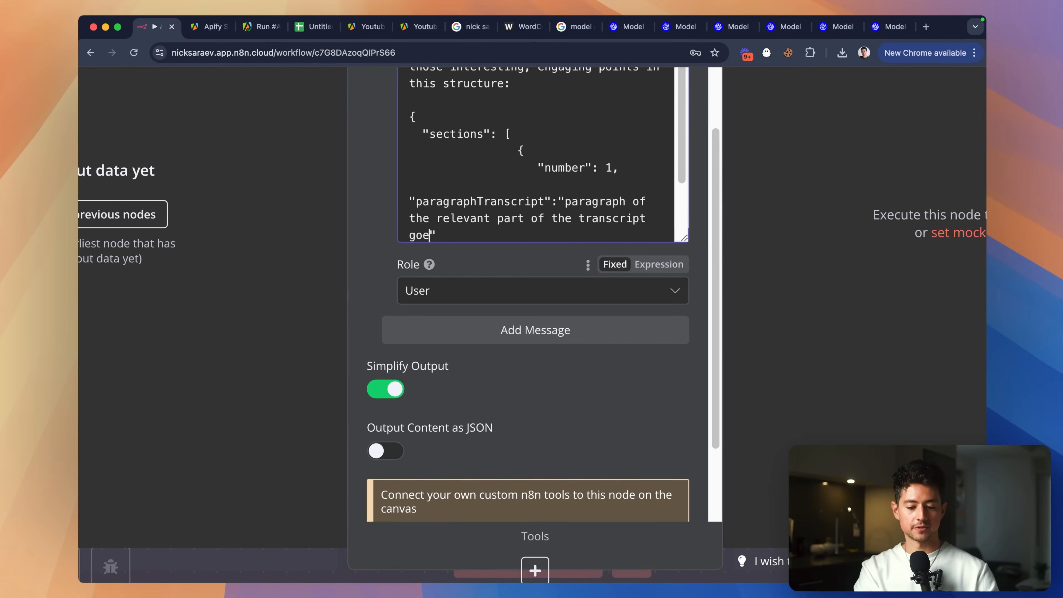
scroll(534, 186, down, 1)
key(super+a)
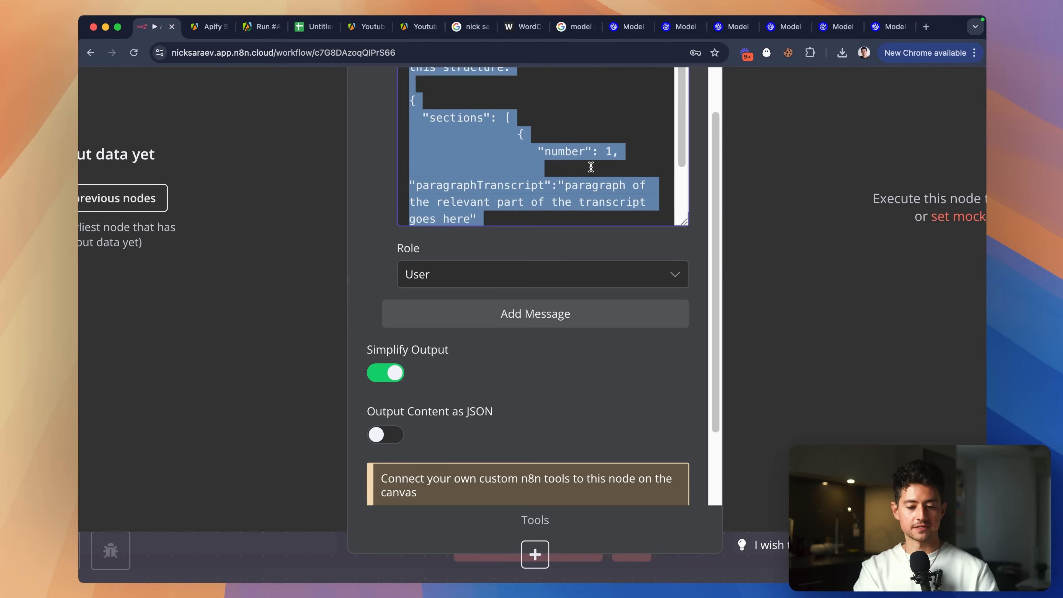
scroll(565, 147, up, 1)
click(543, 107)
scroll(540, 84, down, 2)
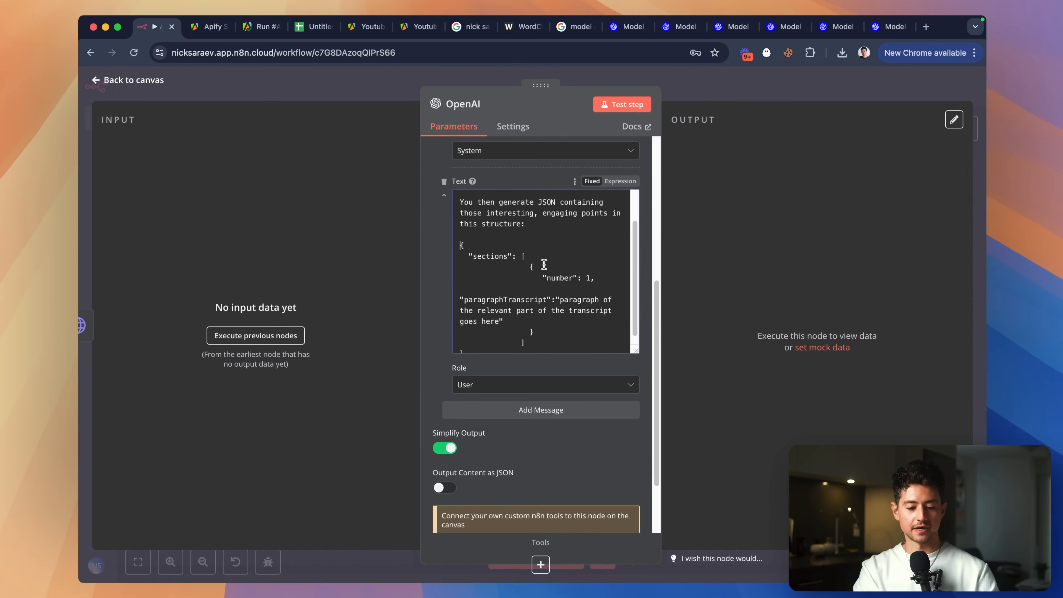
Copy the JSON template, paste it into jsonformatter.org in a new tab, and beautify it.
shift+click(506, 348)
key(super+c)
key(super+t)
text(jsonf)
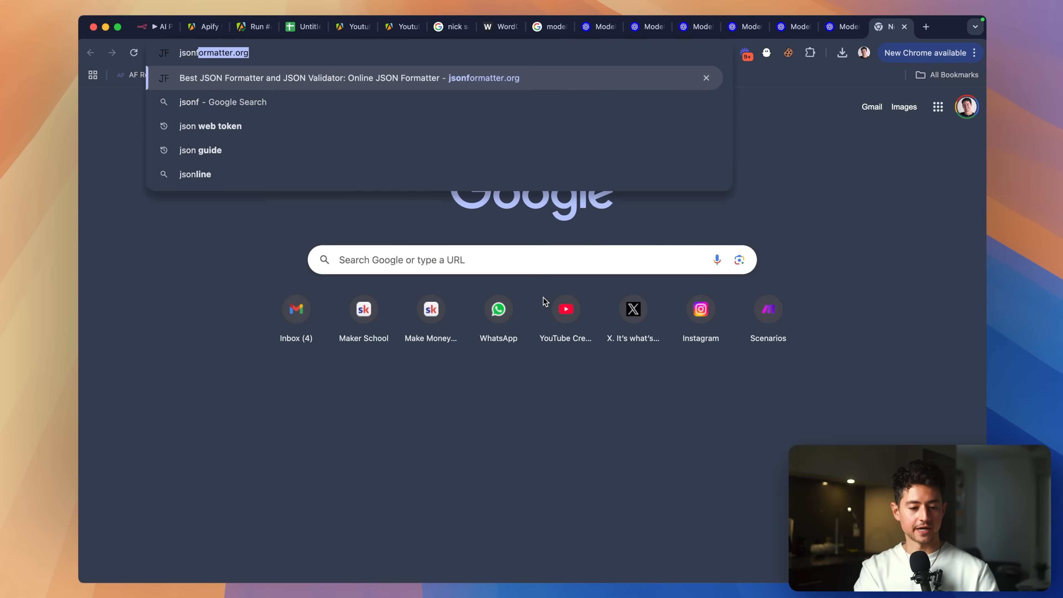
key(Return)
key(super+a)
key(super+v)
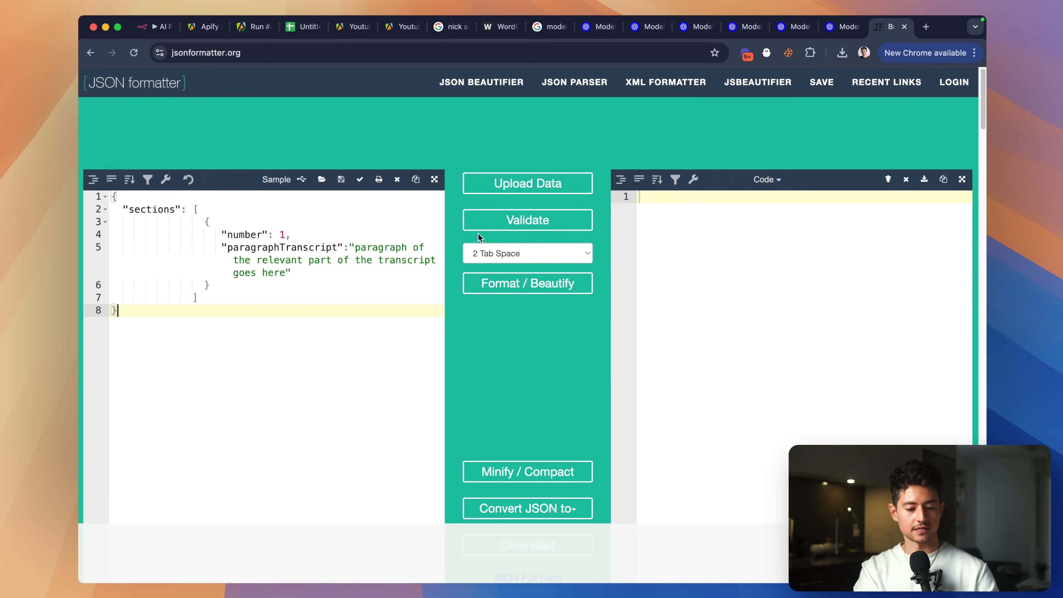
click(527, 284)
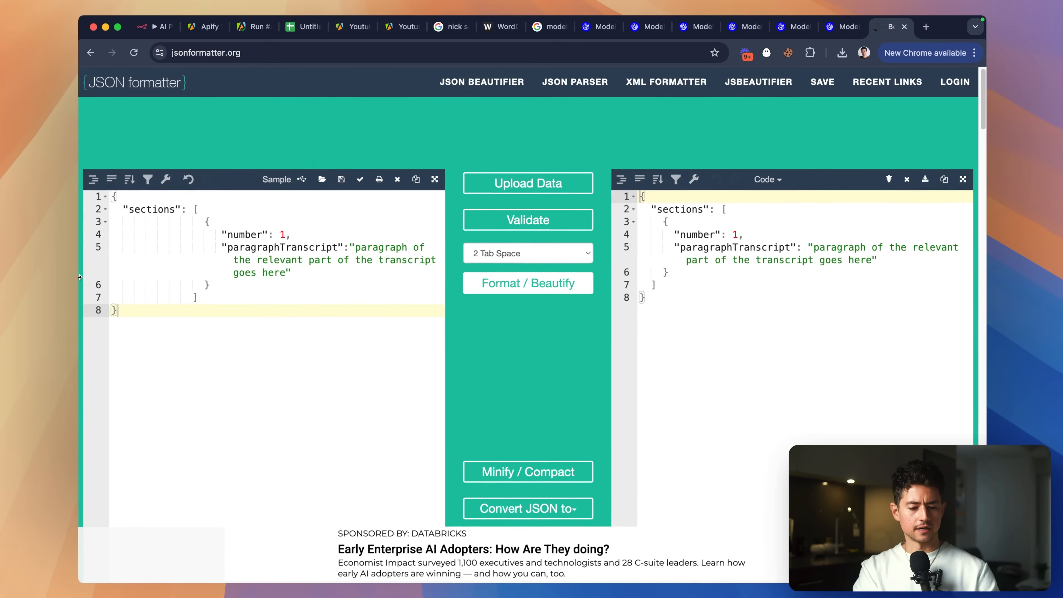
Copy the formatted output and paste it over the original JSON in the left editor.
click(691, 347)
key(super+a)
key(super+c)
key(super+v)
click(307, 317)
key(super+a)
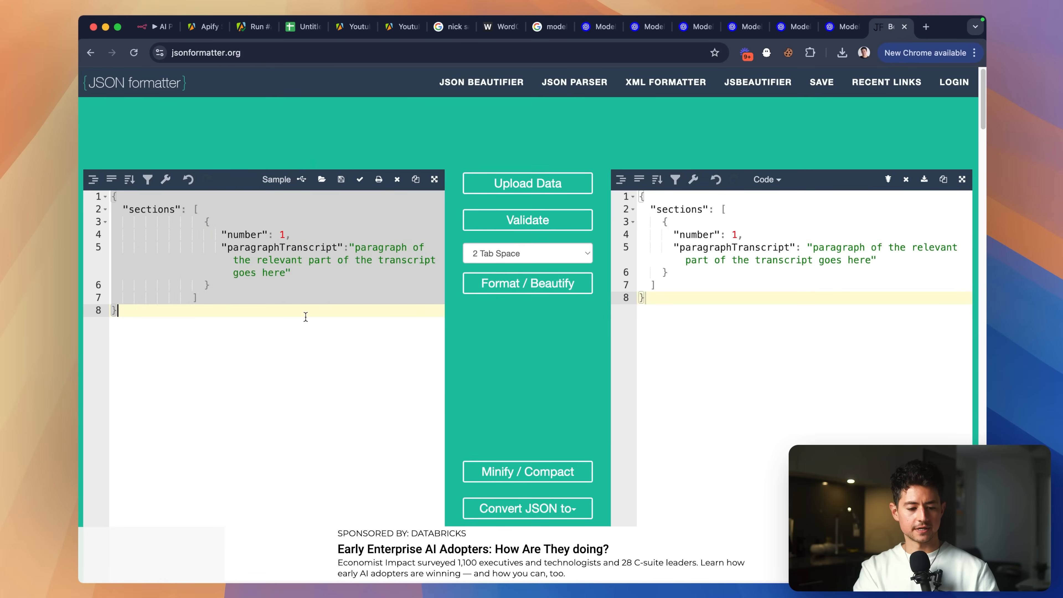
key(super+v)
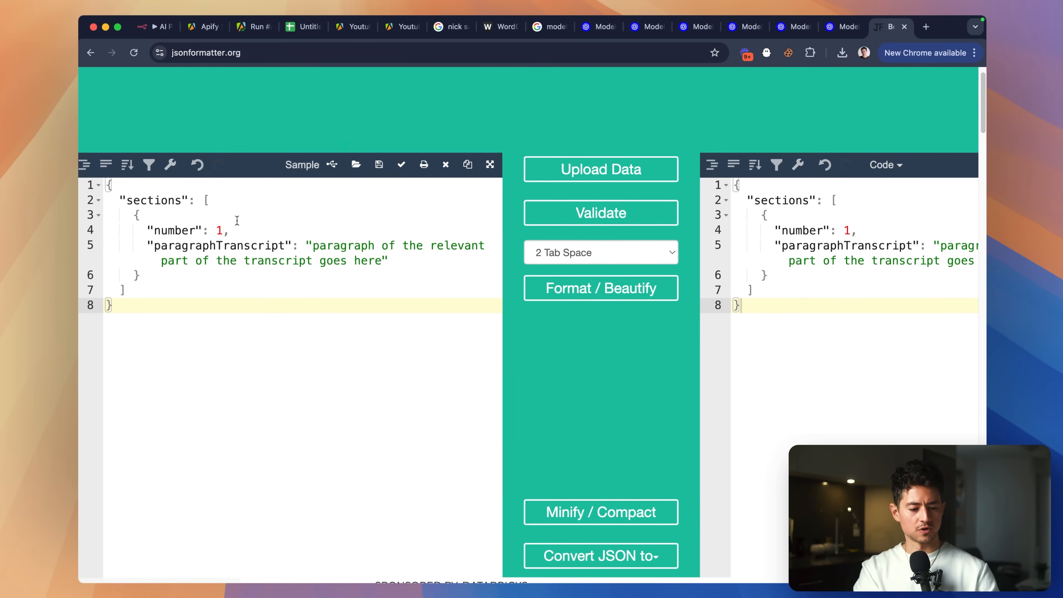
Add a "descriptionOfSection" field explaining why the point is interesting and ways to make it even better.
click(404, 263)
text(,)
key(Return)
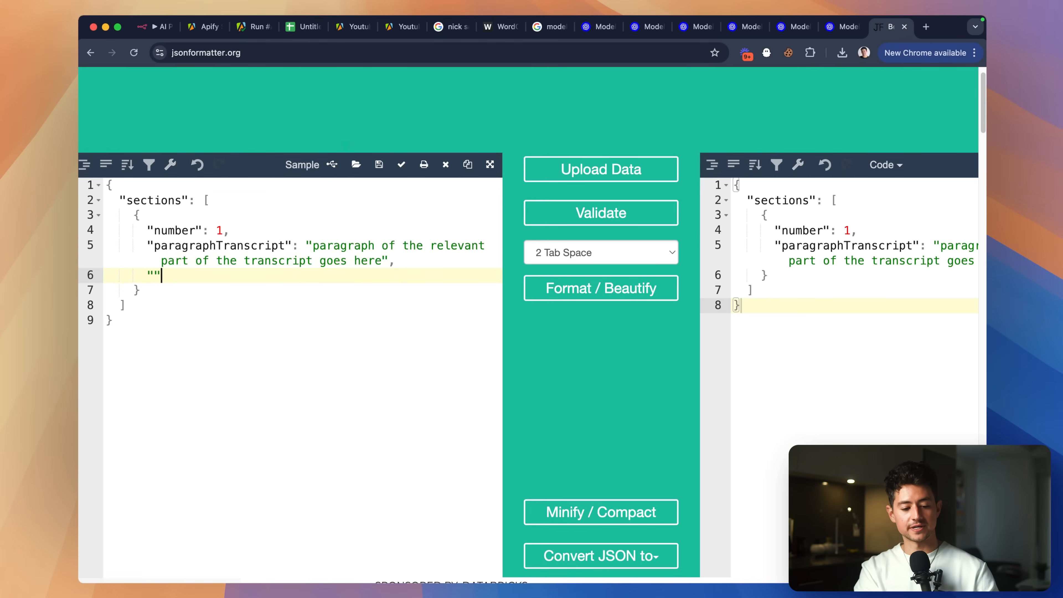
key(Left)
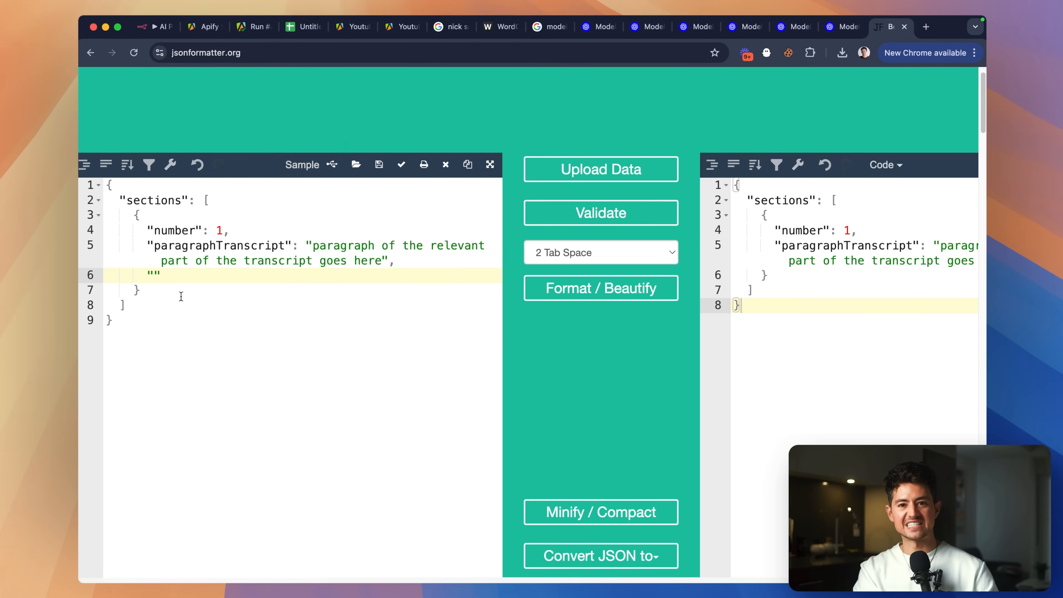
text("descriptionOfSectio)
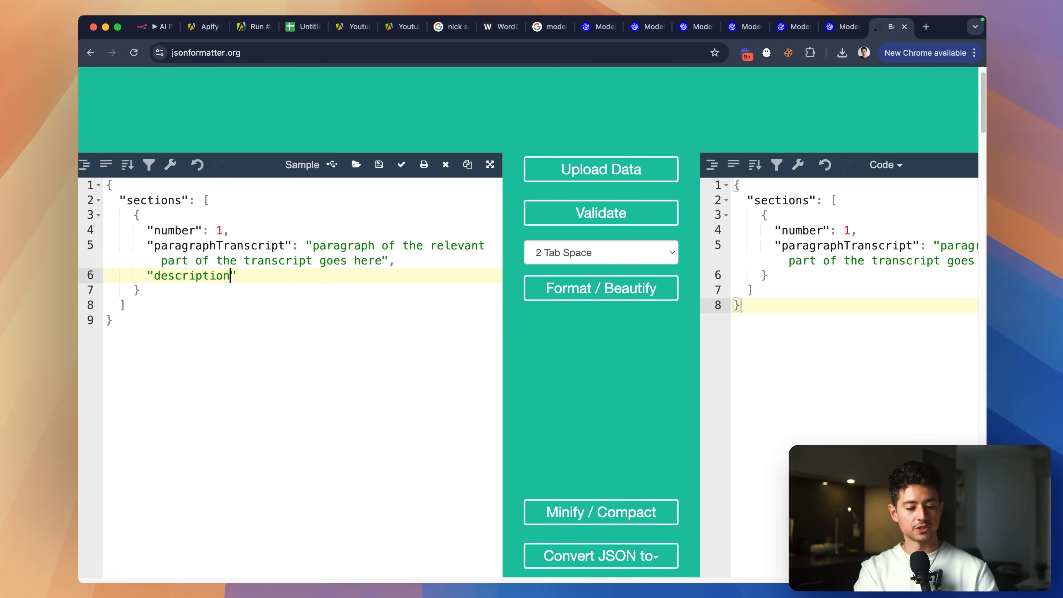
text(n":")
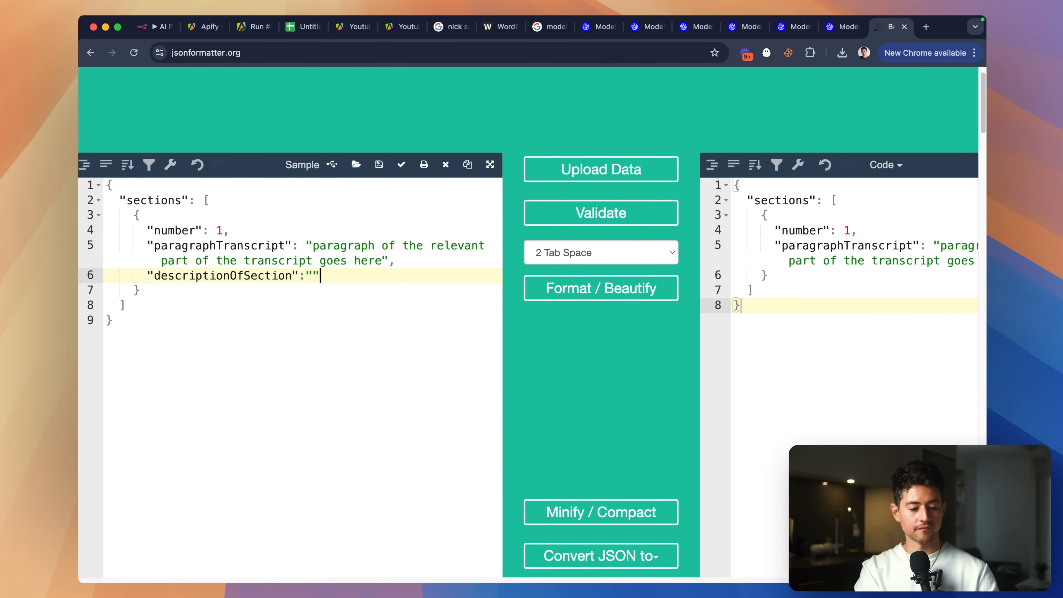
text(a description of why )
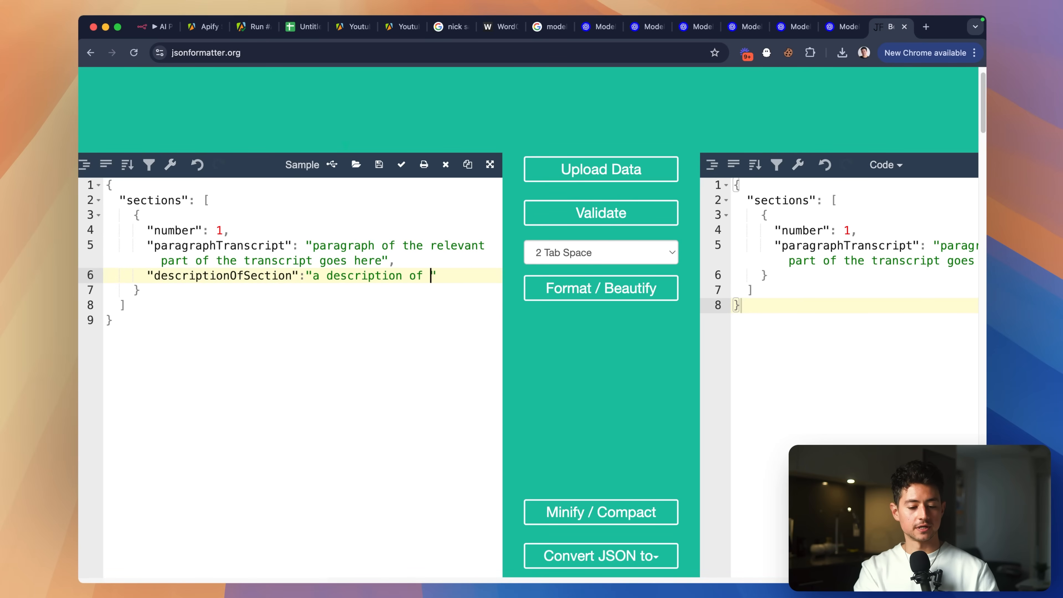
text(this point is interesting)
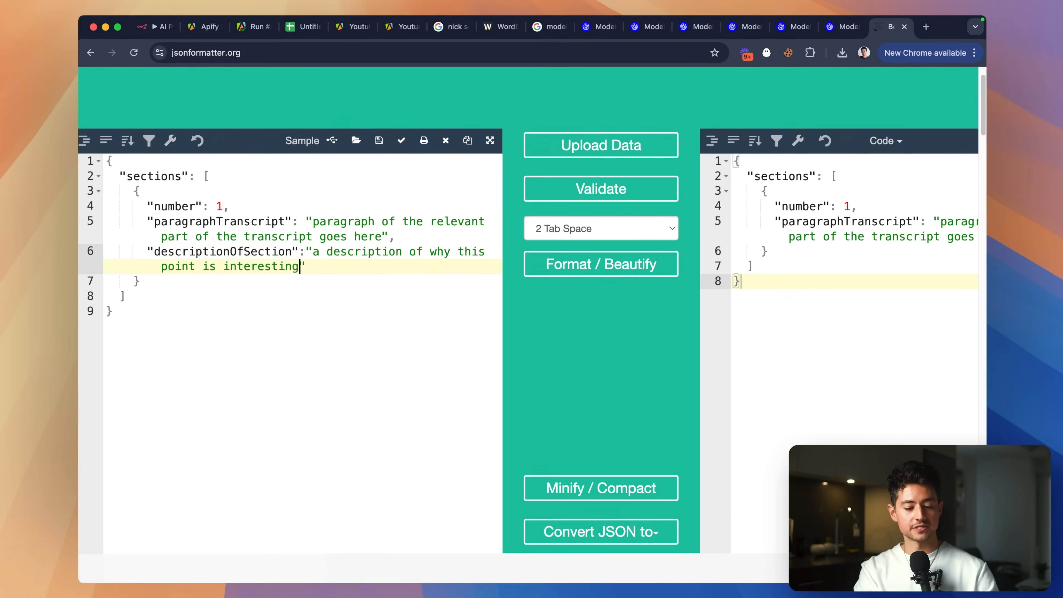
text(, and )
text(some dire)
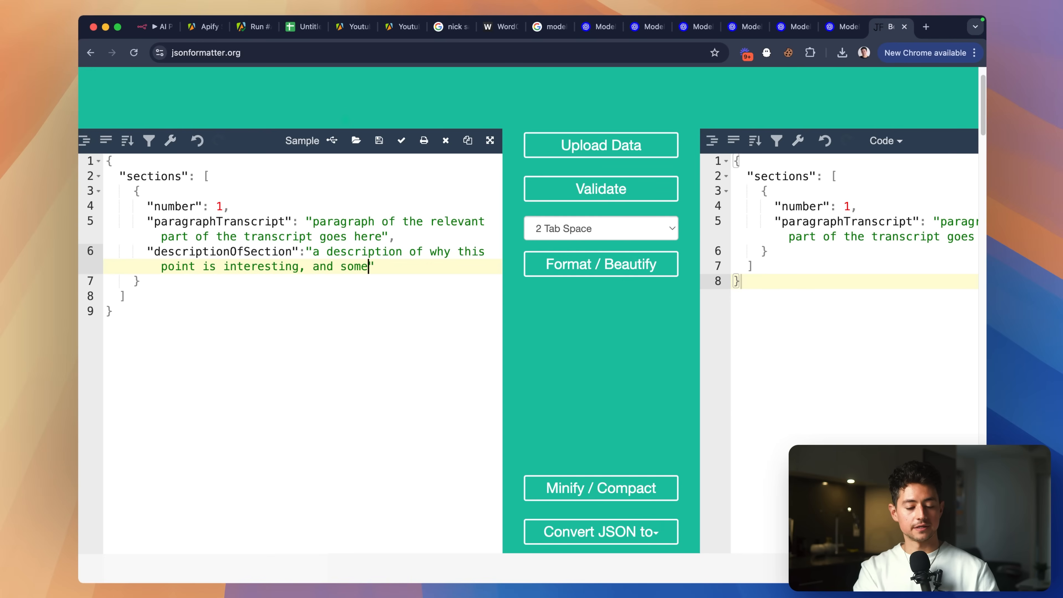
key(BackSpace)
key(BackSpace)
key(BackSpace)
key(BackSpace)
text(ways to make it even better.")
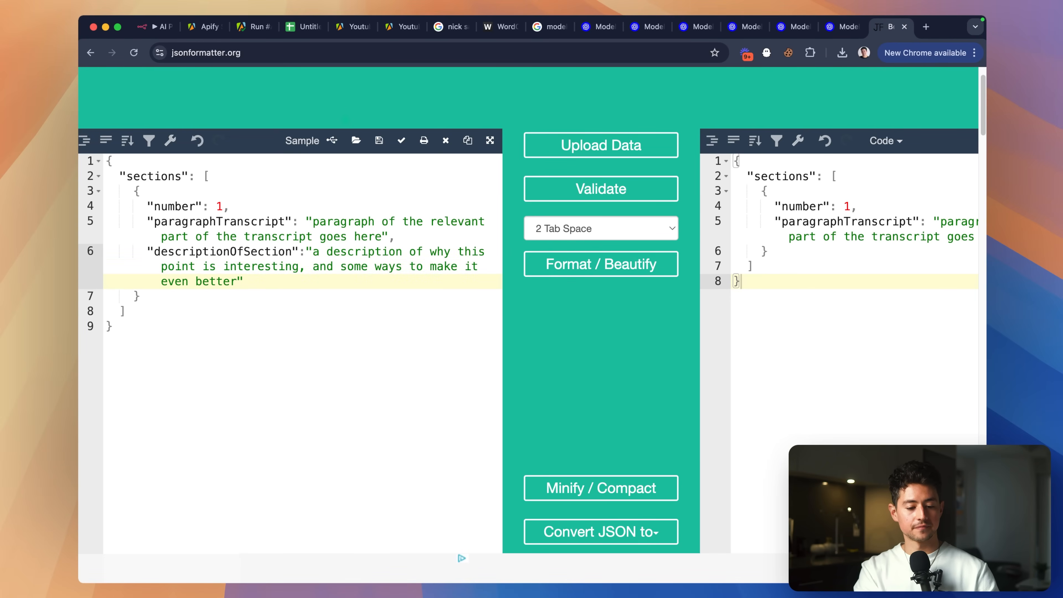
text(,)
key(Return)
Add a "deepExplanation" field: a one-paragraph writeup that expands ambiguities and fills in any blanks.
text(")
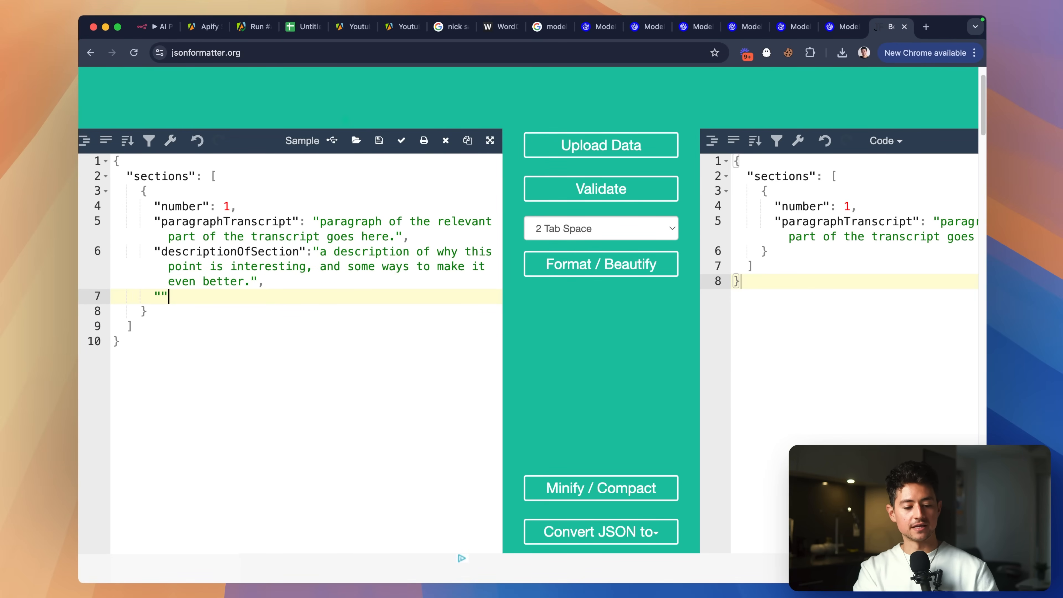
text(:")
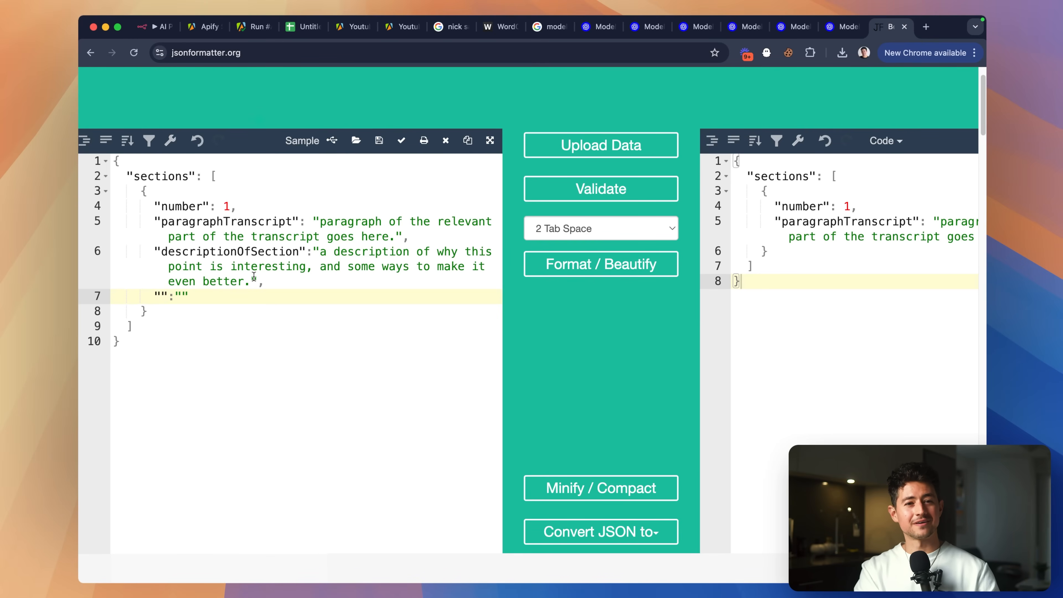
text(deepExplanation")
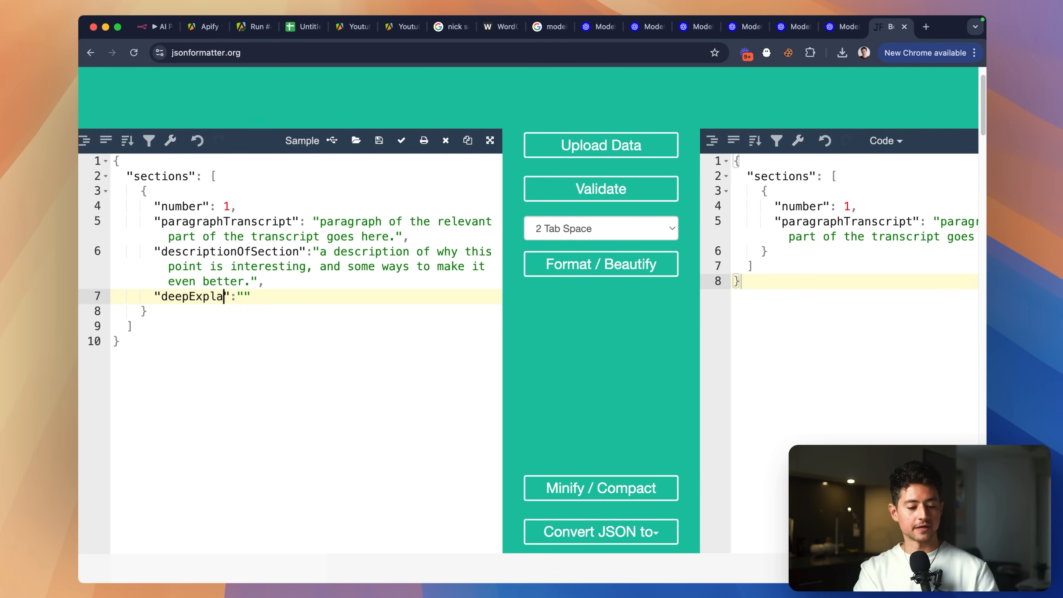
text(:")
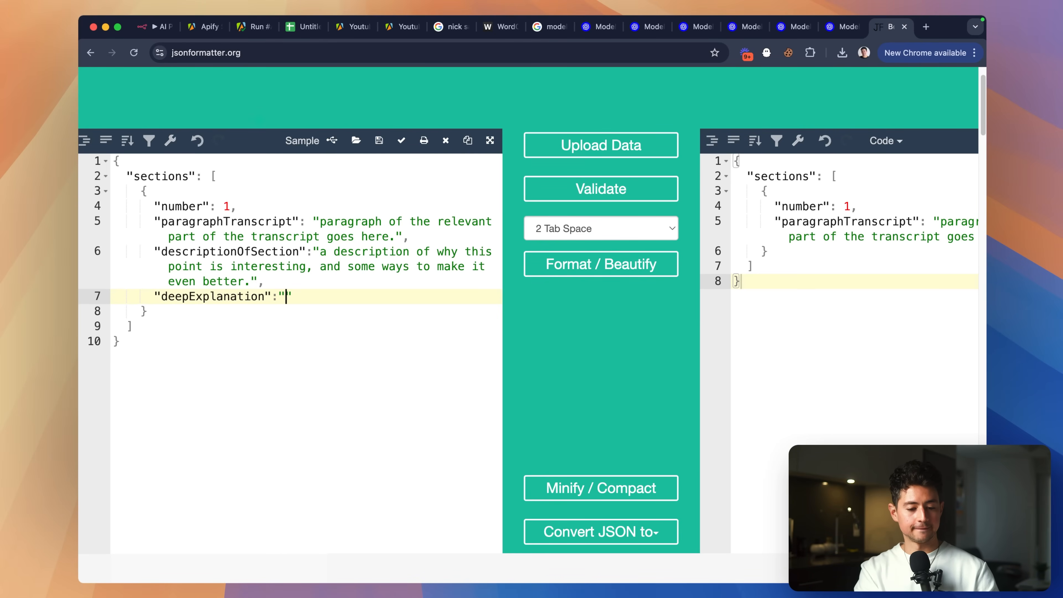
text(a one-paragraph wri)
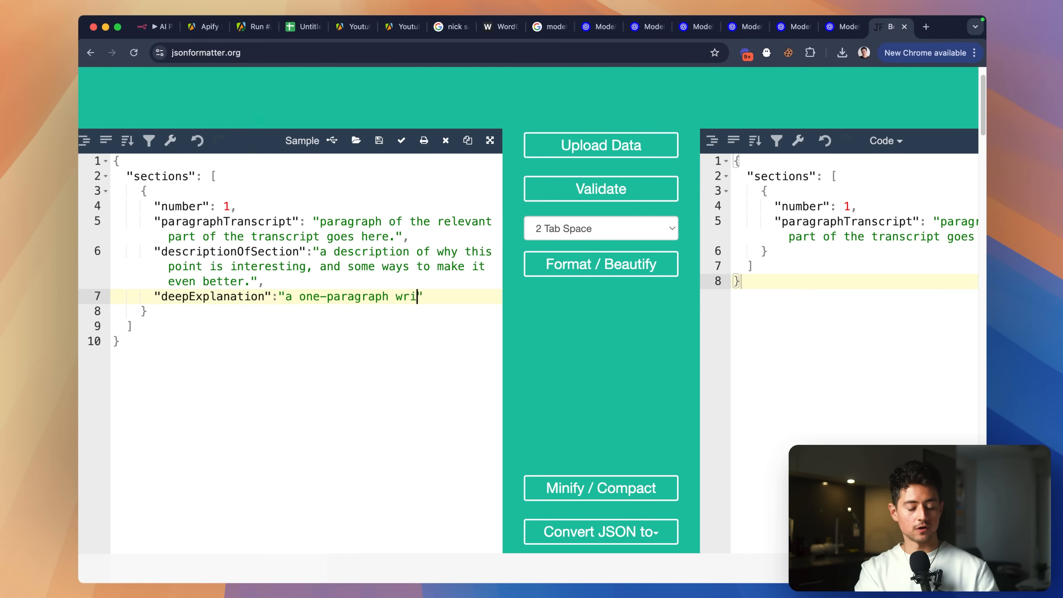
text(teup based on the)
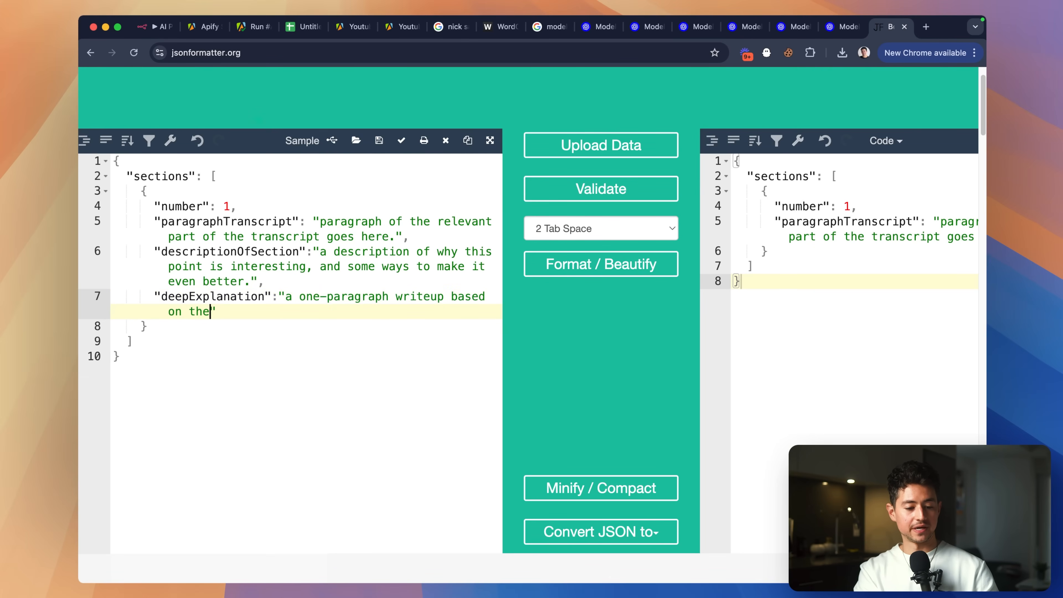
text( transcript section th)
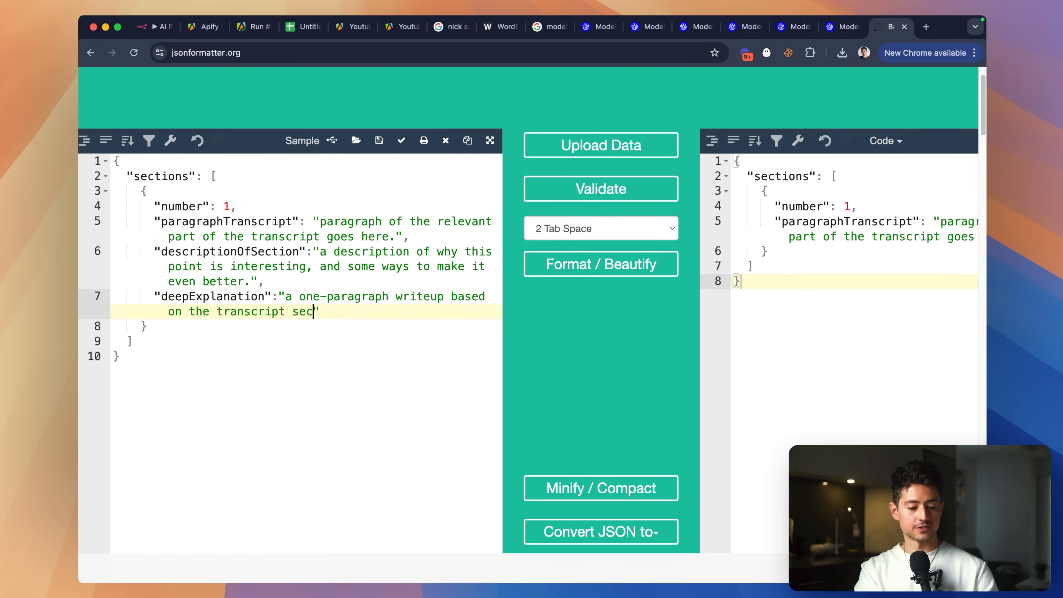
text(at expands upon its )
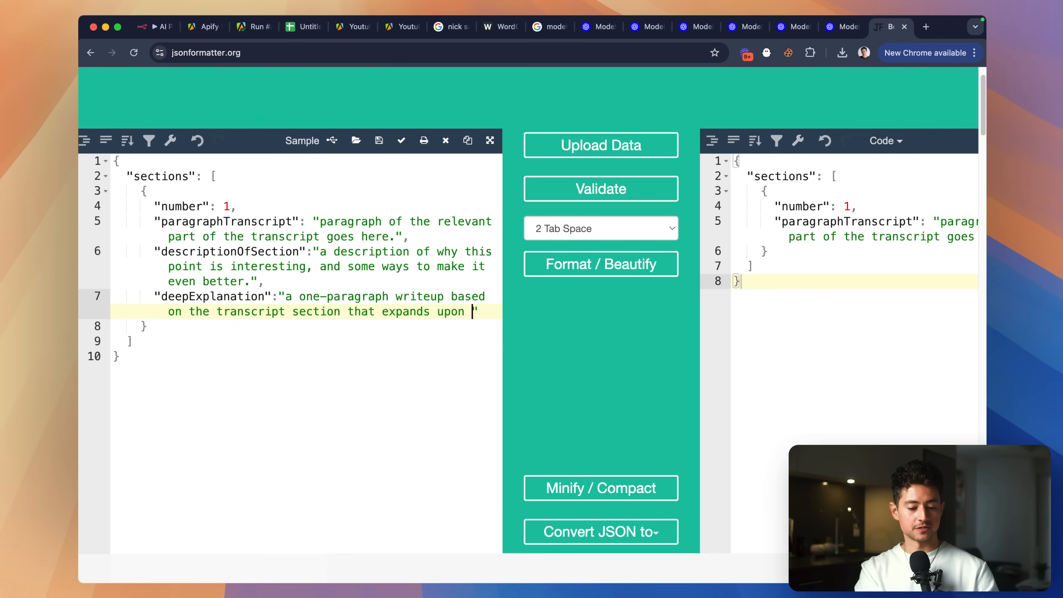
text(points)
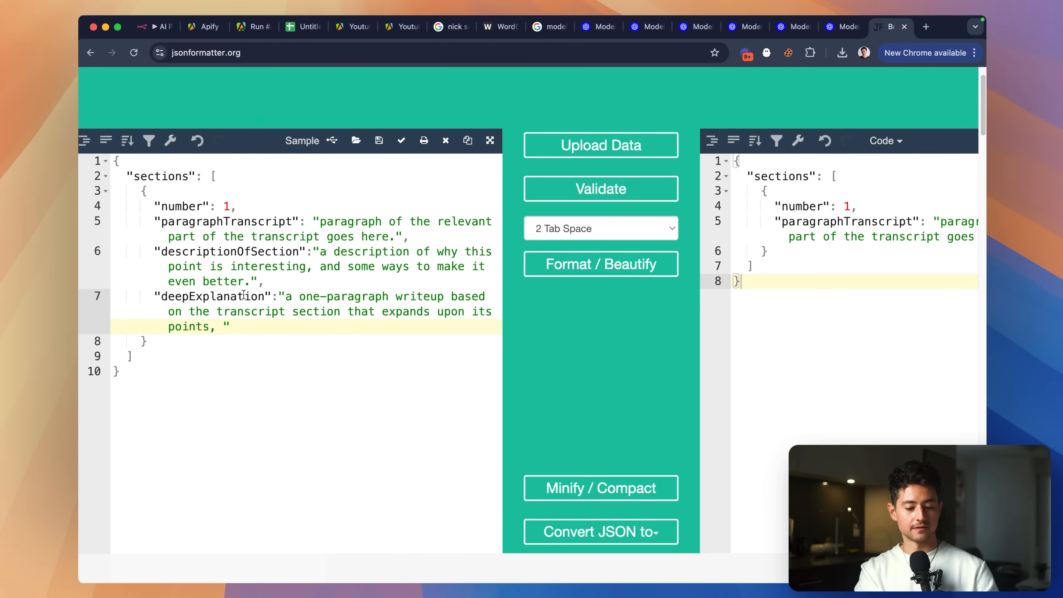
text(, clarifies any am)
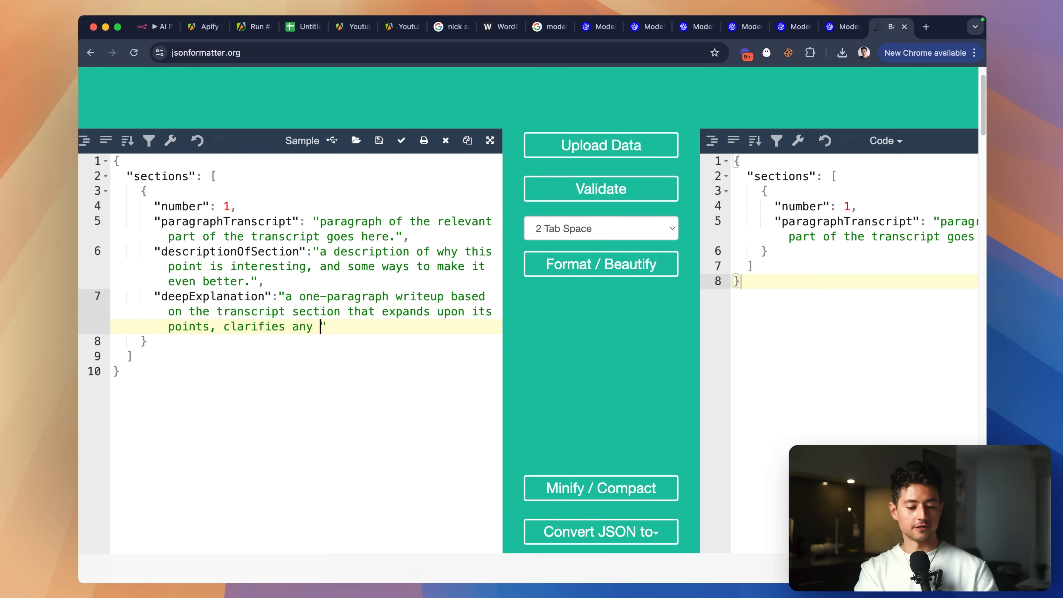
key(BackSpace)
key(BackSpace)
text(ambiguities)
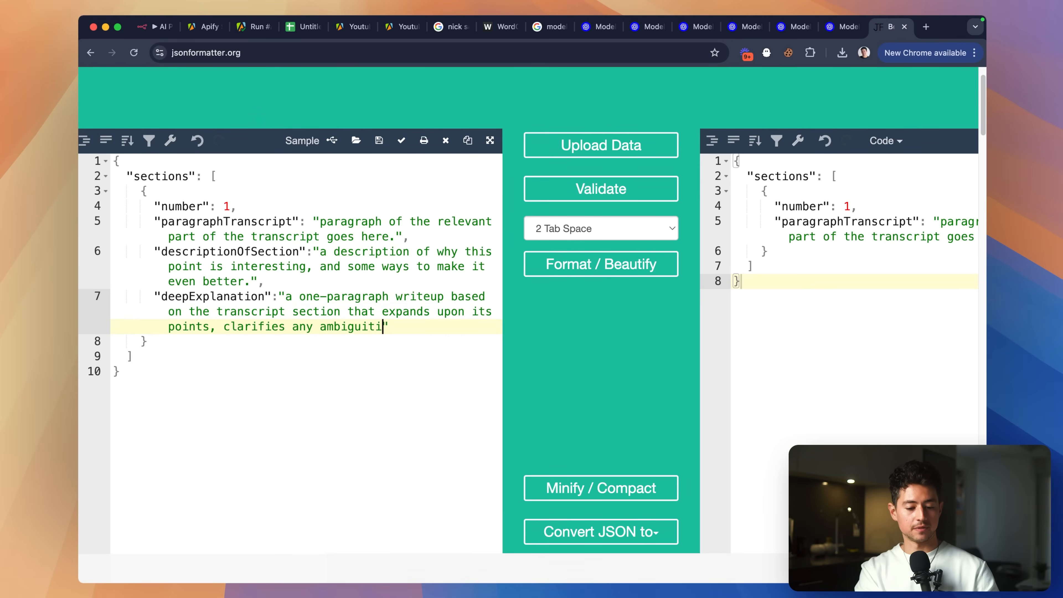
text(, and generally fi)
scroll(533, 331, down, 1)
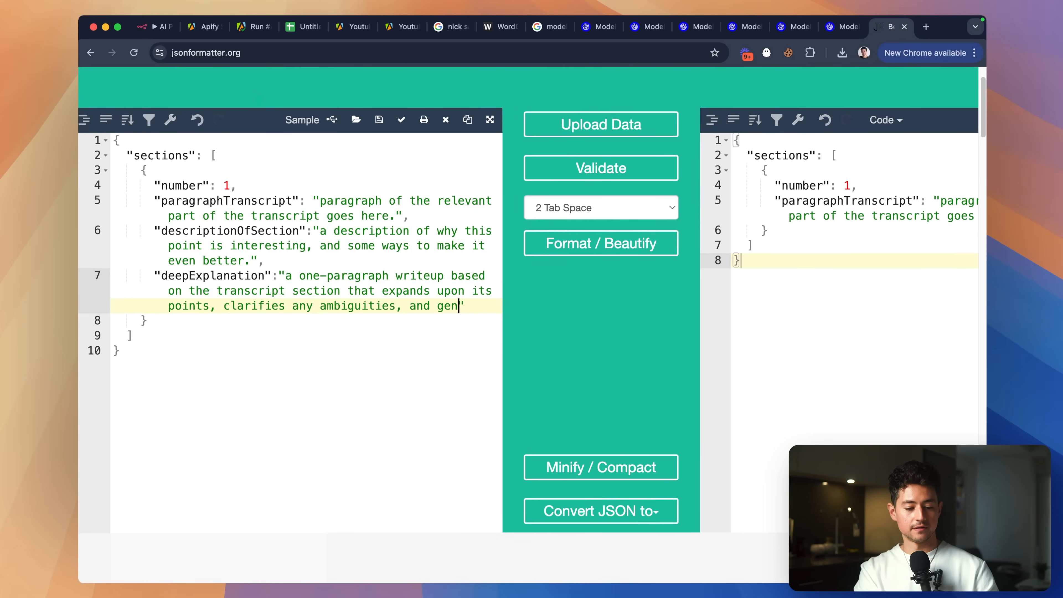
text(lls the blanks)
key(alt+Left)
key(alt+Left)
text(in)
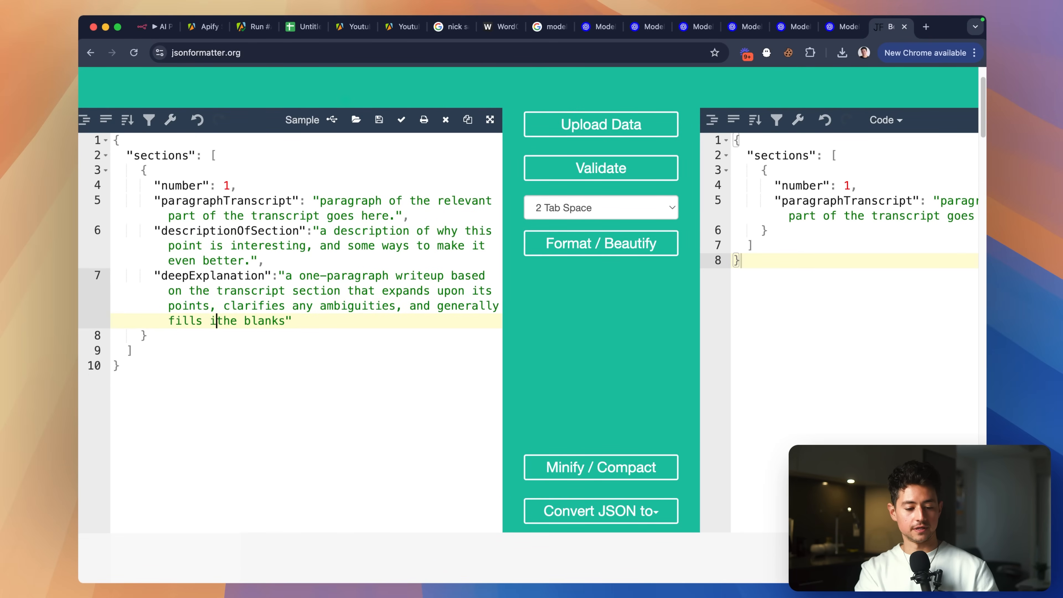
scroll(532, 331, down, 1)
key(alt+Left)
key(Left)
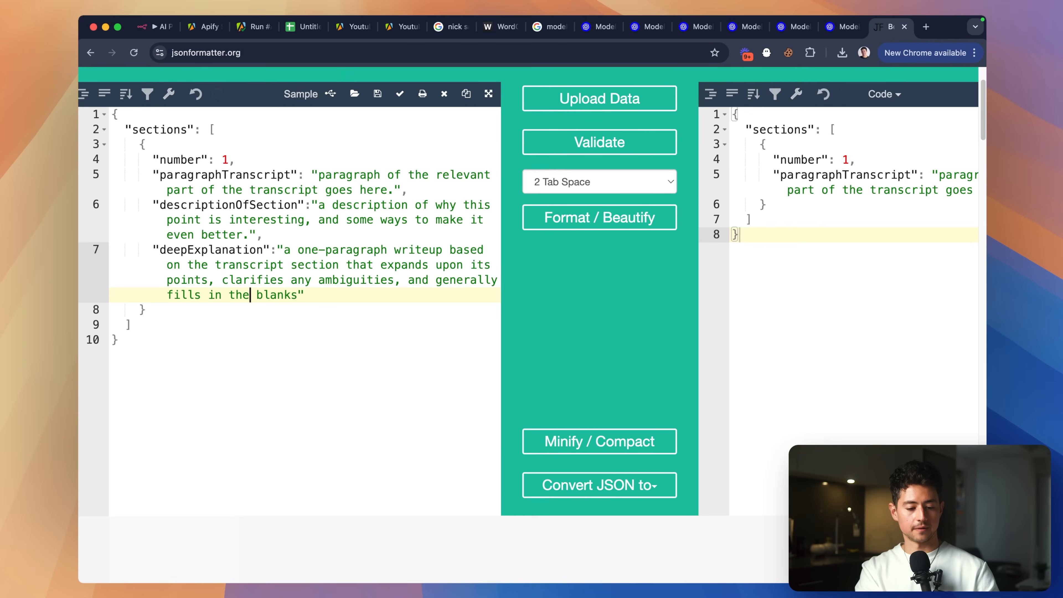
key(BackSpace)
key(BackSpace)
key(BackSpace)
text(any)
Beautify the updated JSON and copy the formatted output.
click(337, 437)
scroll(323, 429, up, 1)
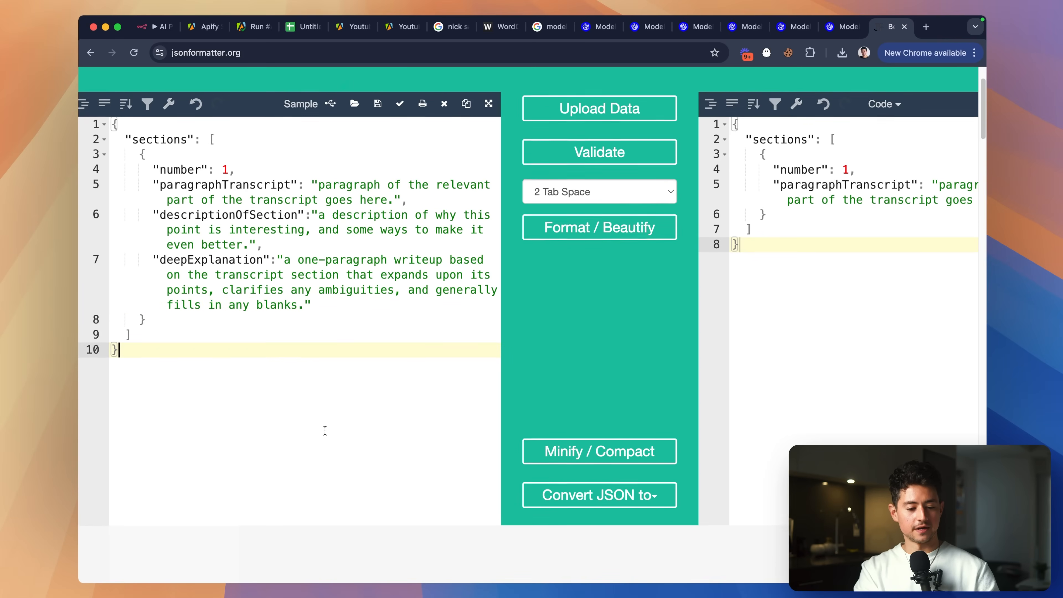
key(super+a)
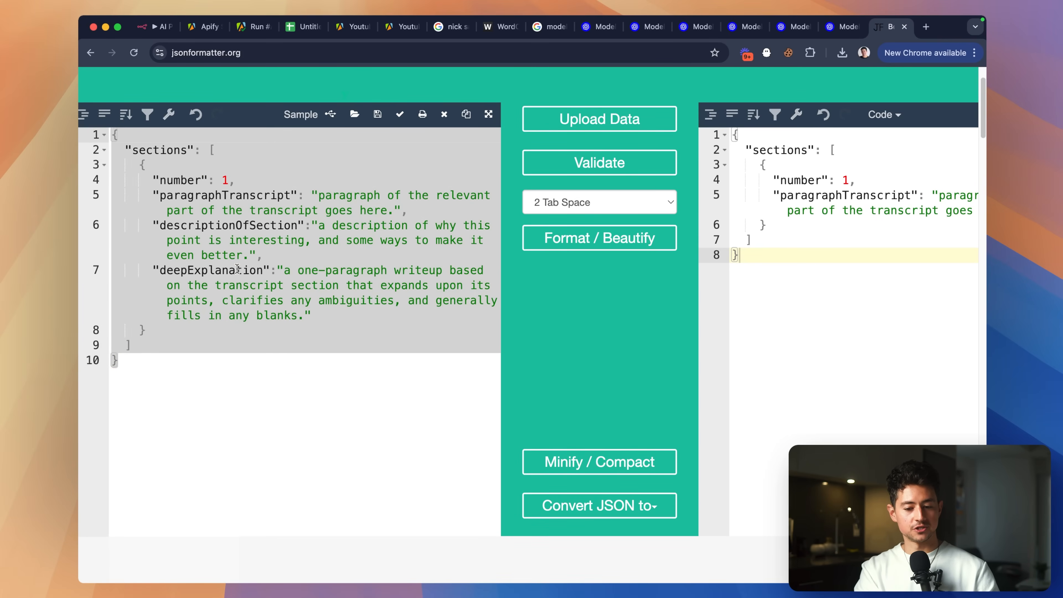
click(599, 238)
scroll(451, 237, right, 4)
click(647, 365)
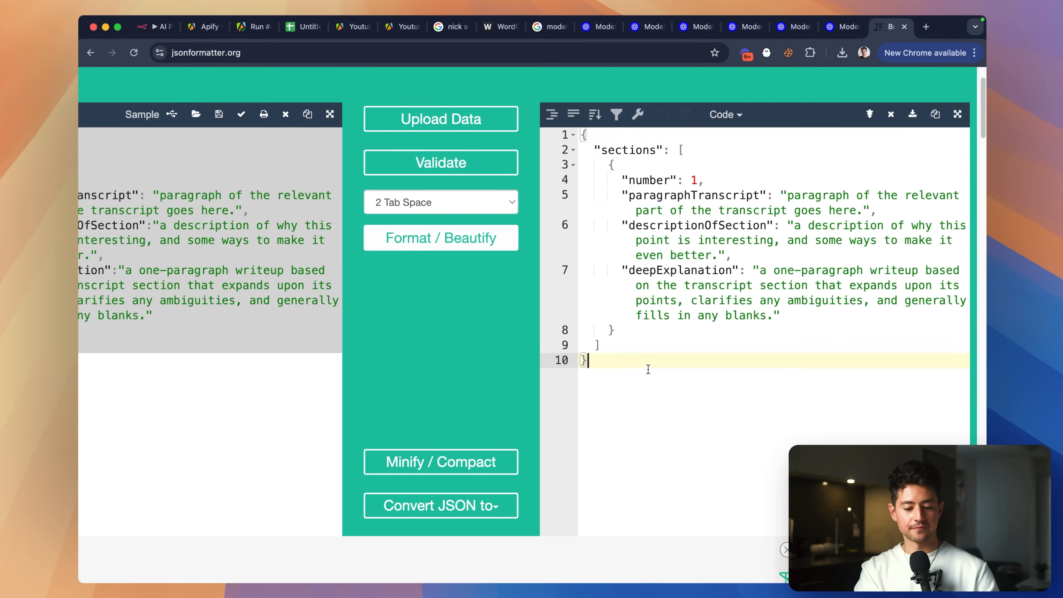
key(super+a)
click(547, 121)
In n8n, paste the formatted JSON over the old structure in the User message.
click(161, 26)
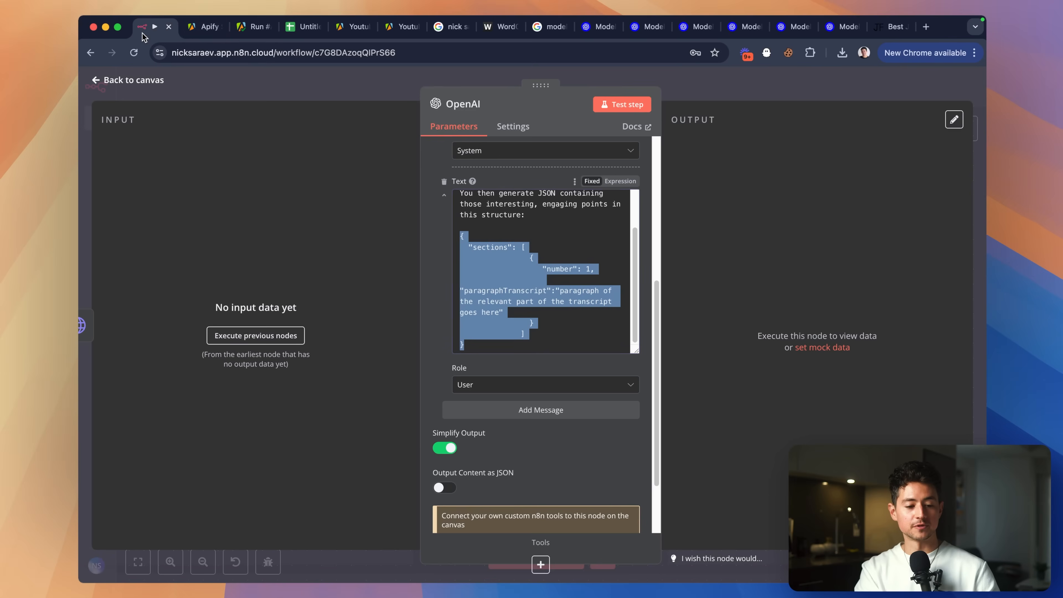
key(super+v)
scroll(590, 303, up, 5)
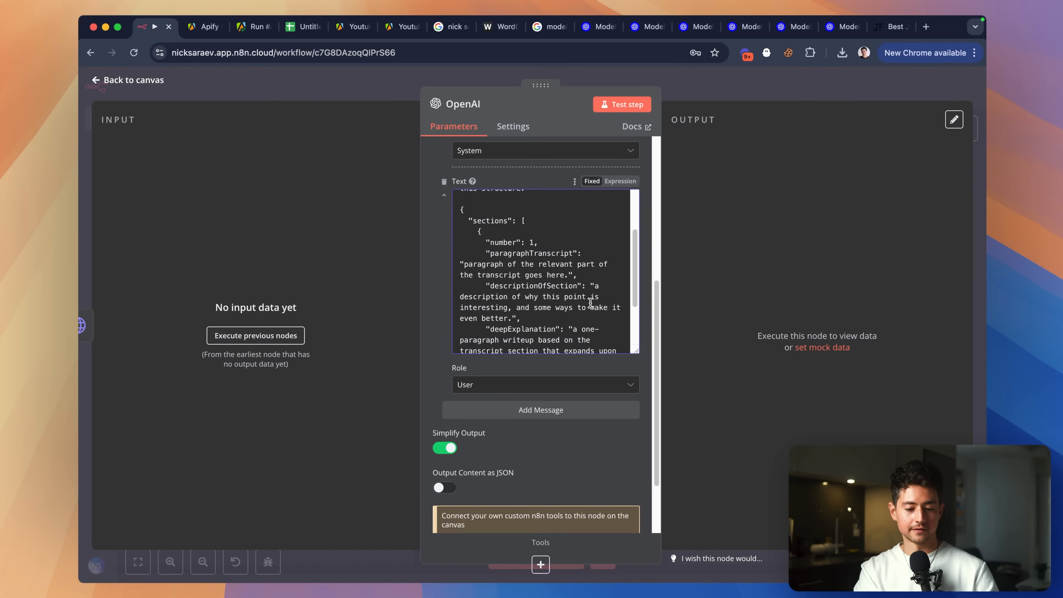
scroll(590, 303, down, 5)
scroll(544, 334, up, 10)
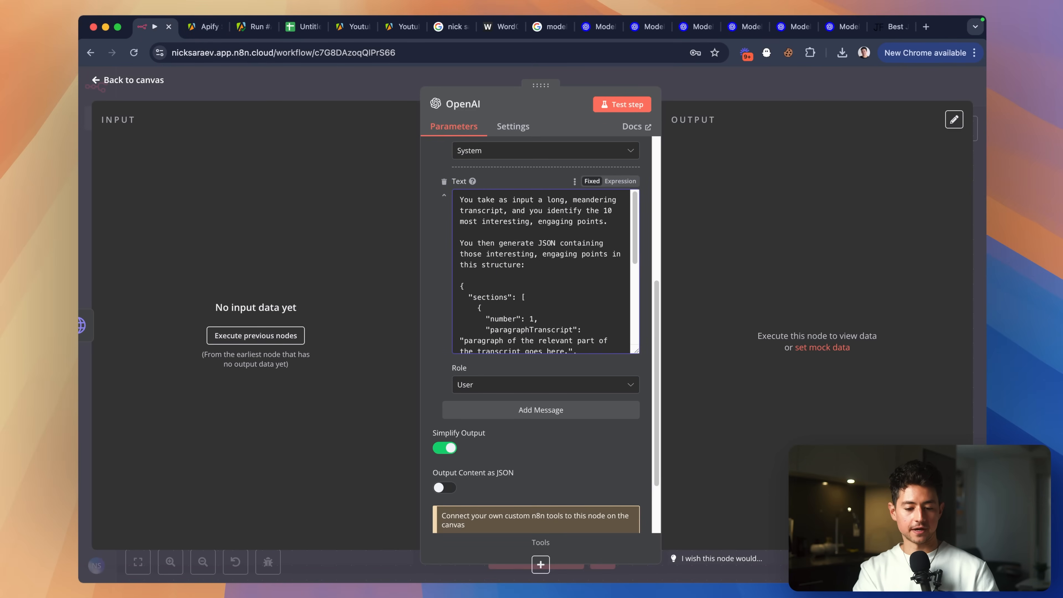
End the prompt with 'Generate 10 points.' and a note that the transcript is below, then add another message.
key(Return)
key(Return)
text(Gener)
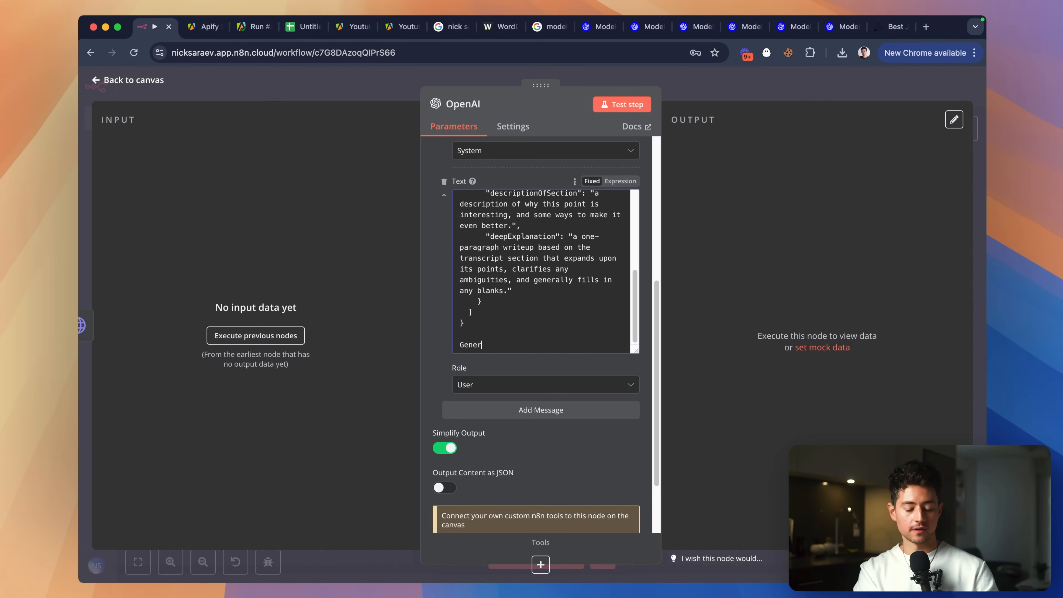
text(ate 10 points)
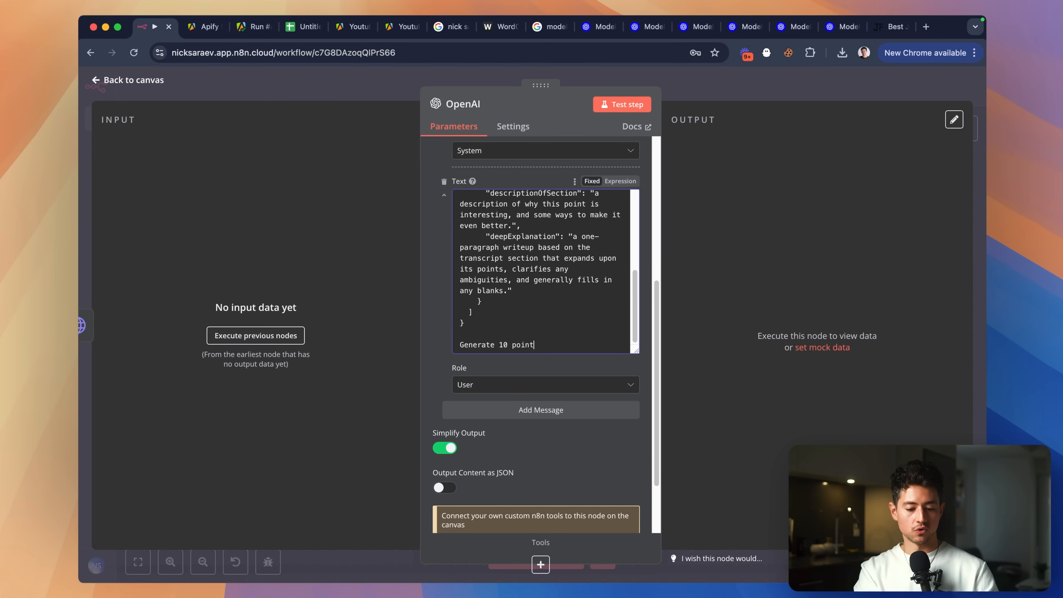
scroll(548, 343, down, 1)
text(. The tr)
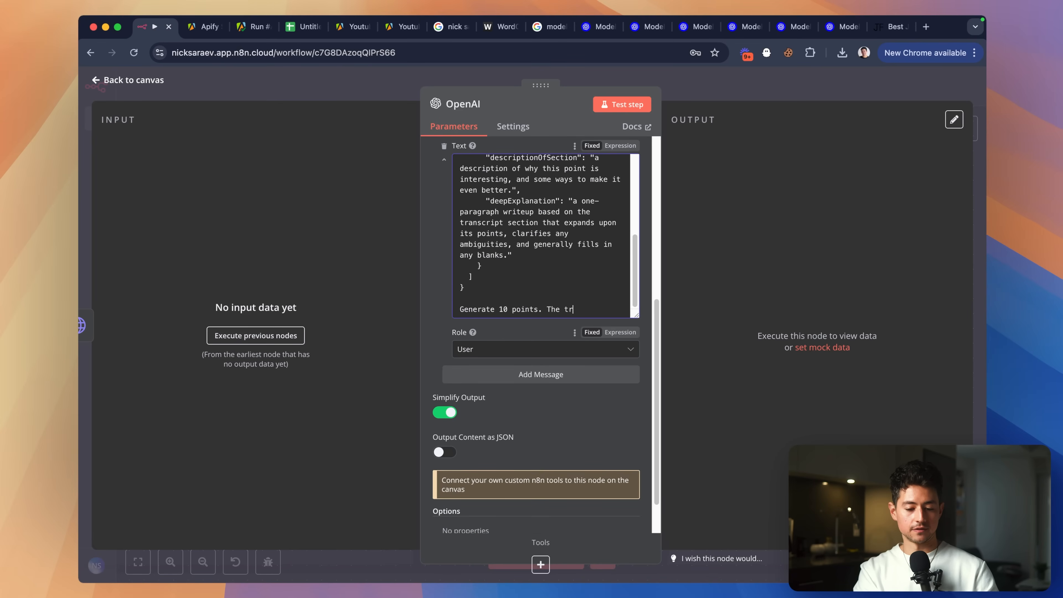
key(alt+shift+Left)
key(alt+shift+Left)
key(Right)
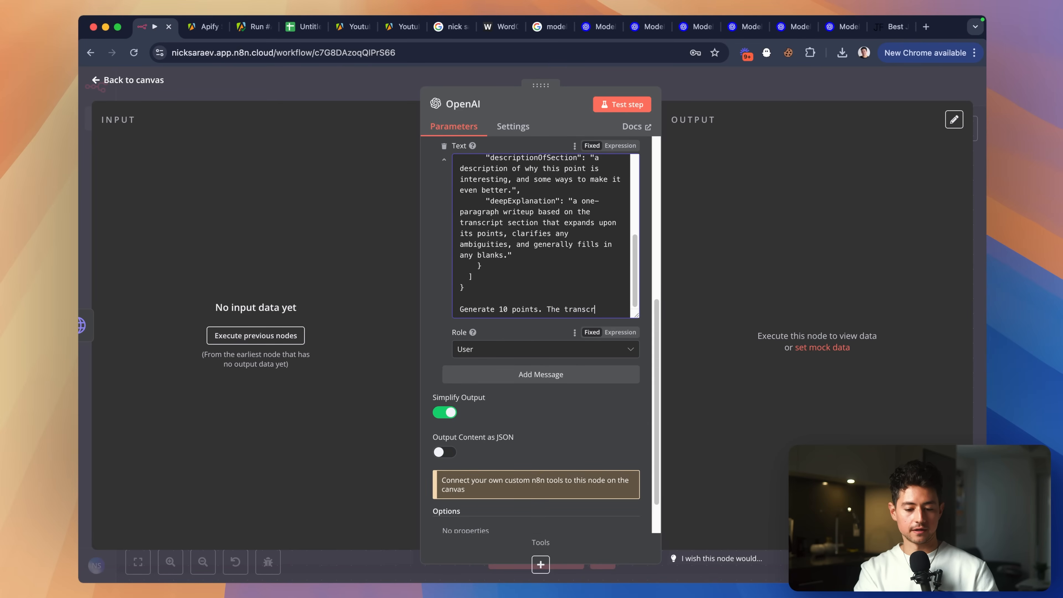
text(ipt is below:)
click(544, 374)
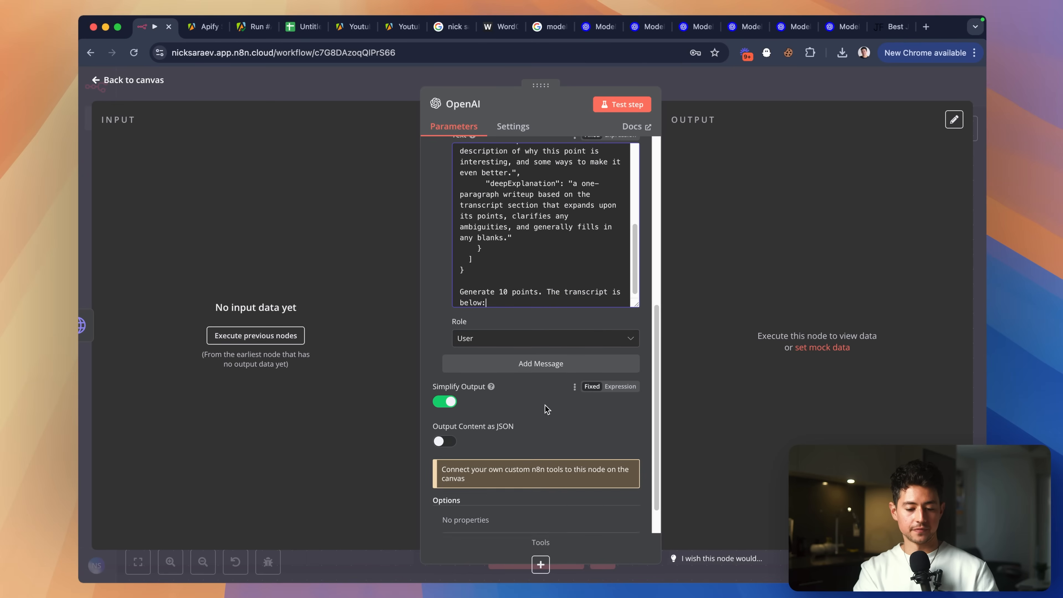
scroll(546, 347, down, 1)
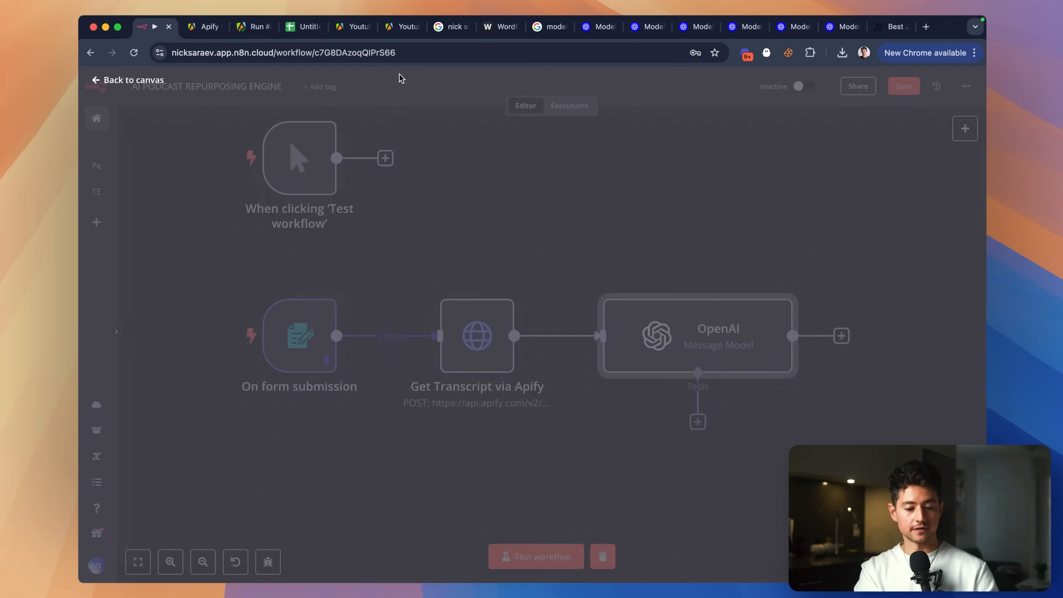
Run the Get Transcript via Apify node to fetch the video transcript.
click(400, 74)
double_click(502, 338)
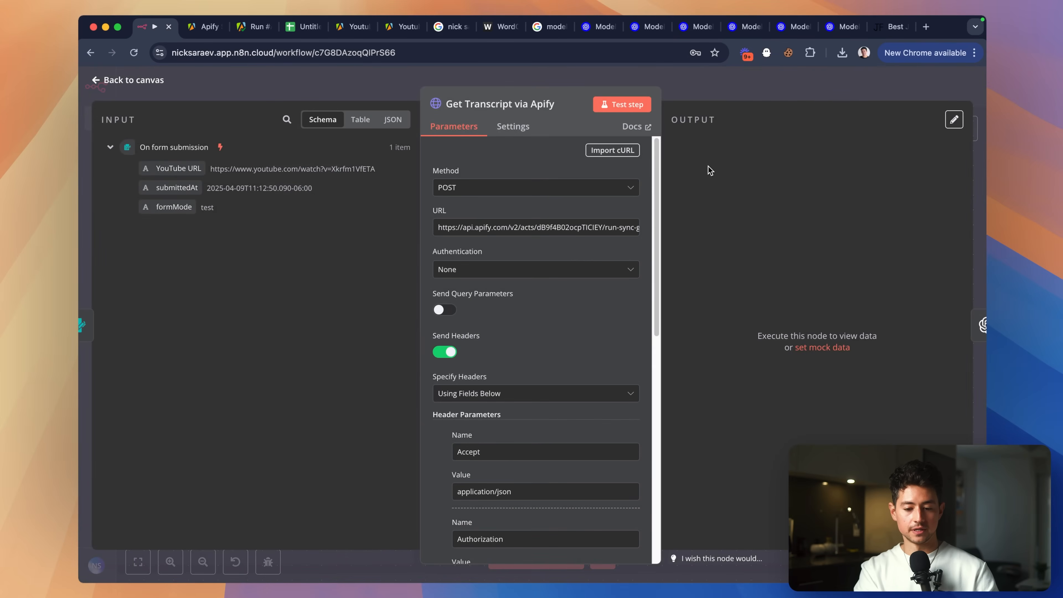
click(623, 104)
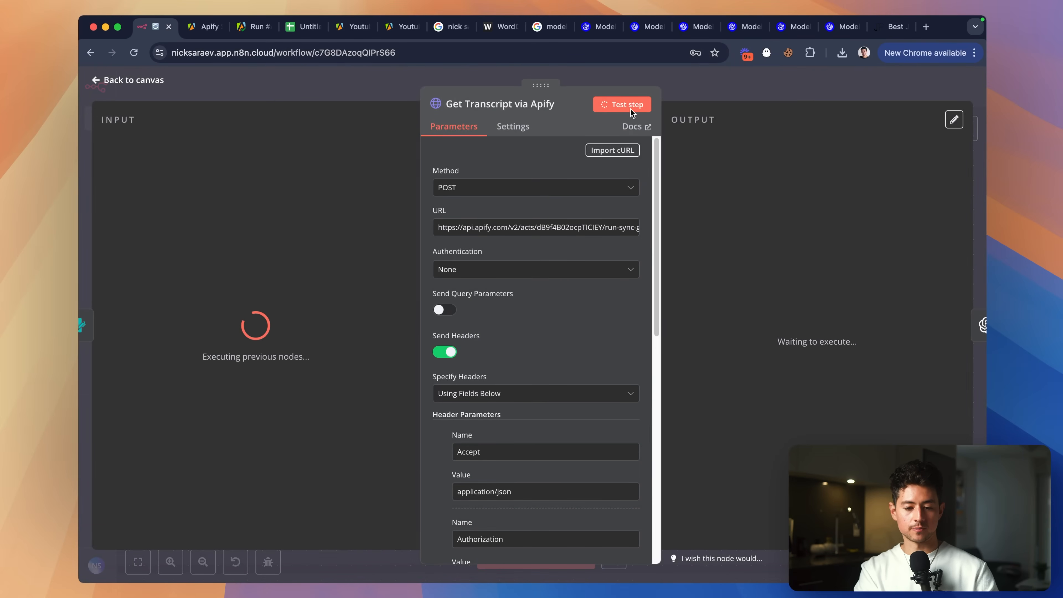
click(716, 104)
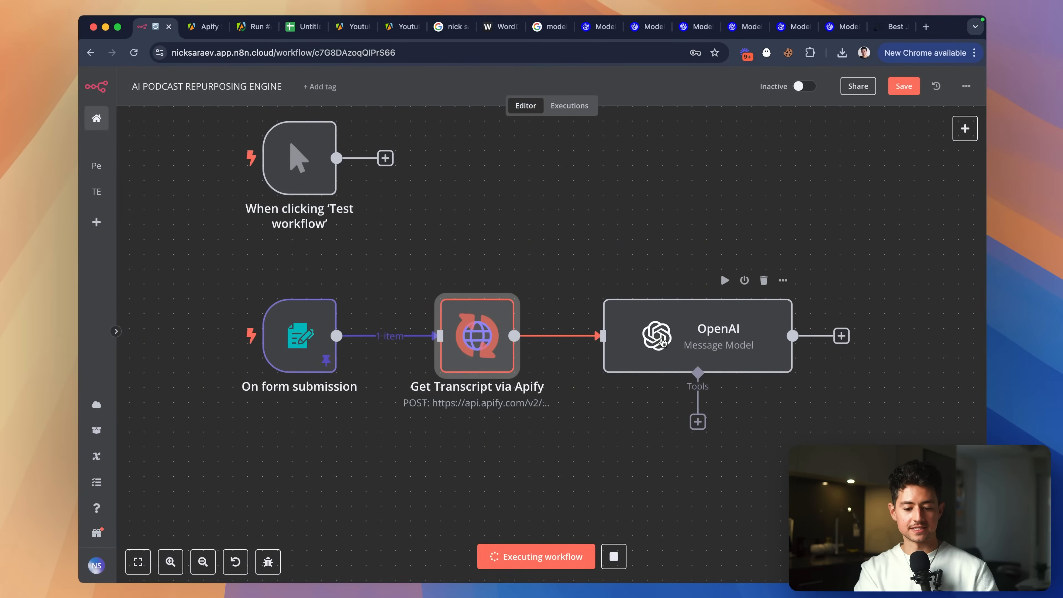
Set the OpenAI node to output JSON and add an Output Randomness (Temperature) option set to 0.
double_click(697, 335)
scroll(523, 296, down, 5)
scroll(574, 237, up, 5)
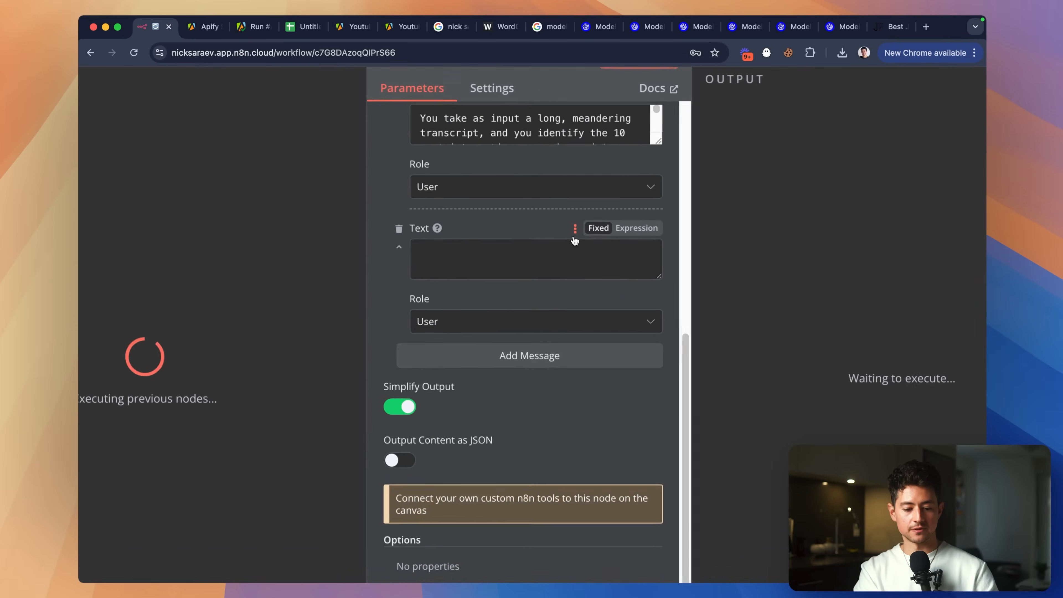
click(530, 281)
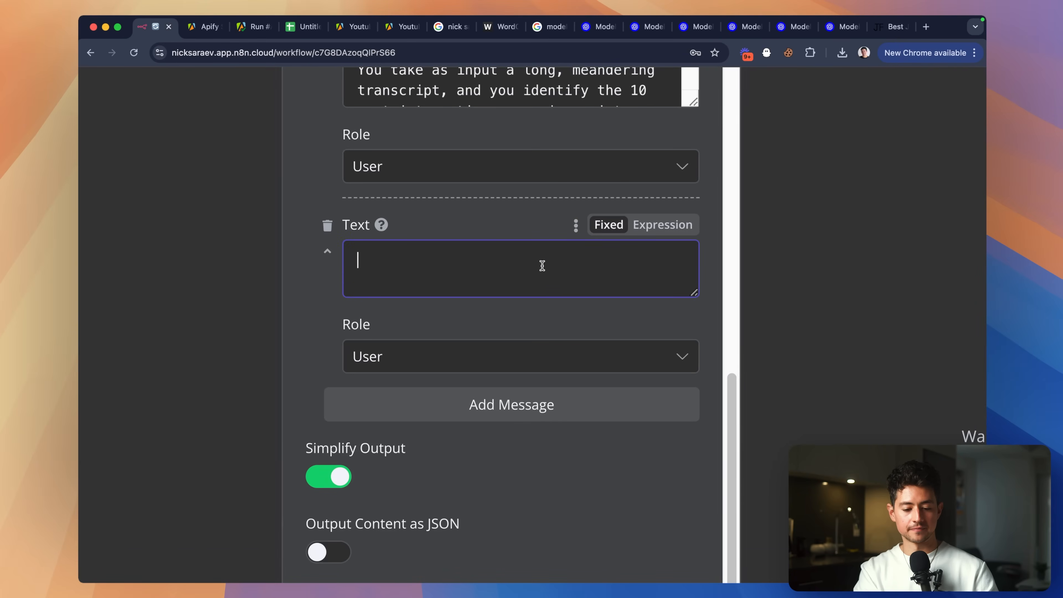
scroll(543, 266, down, 5)
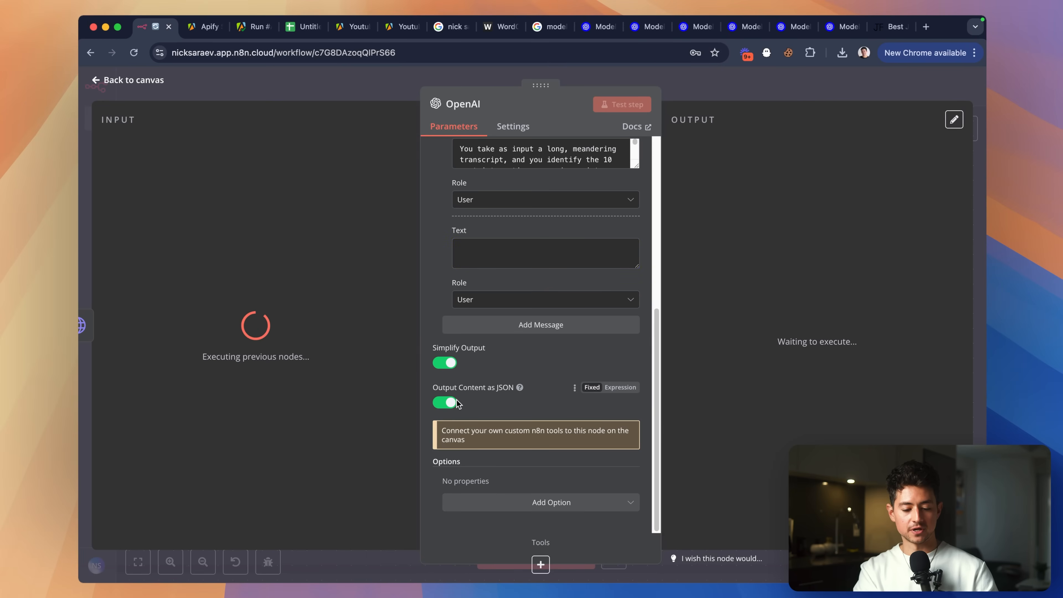
click(548, 502)
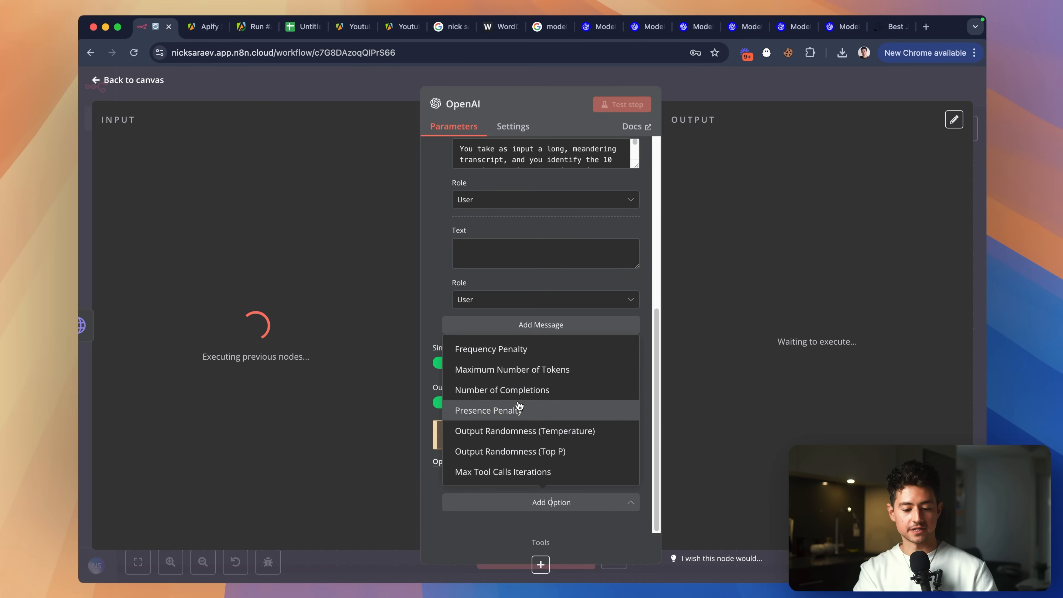
click(539, 432)
scroll(559, 438, down, 1)
double_click(531, 476)
text(0.7)
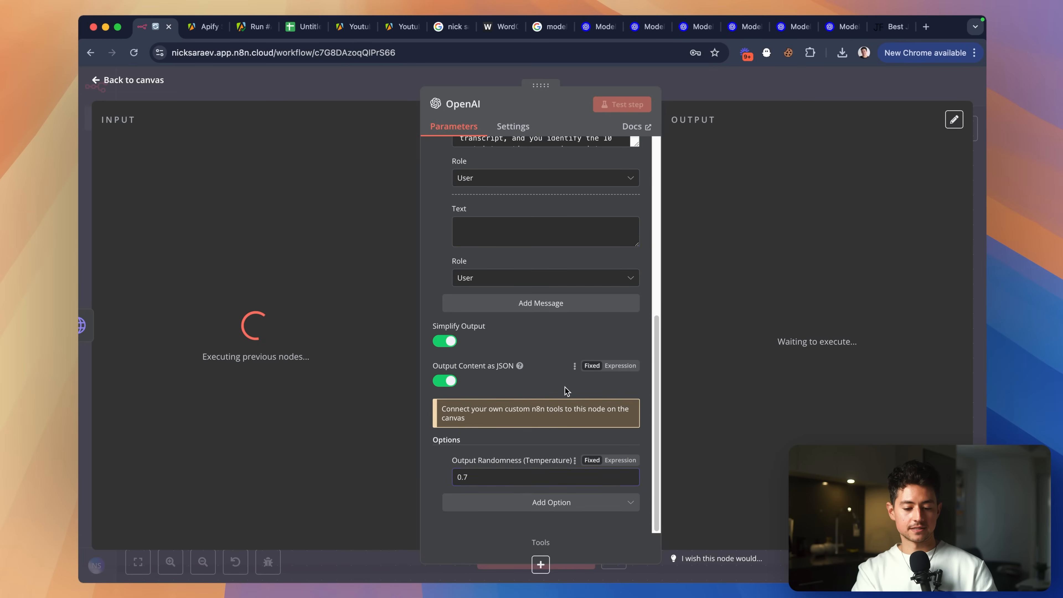
scroll(574, 377, up, 10)
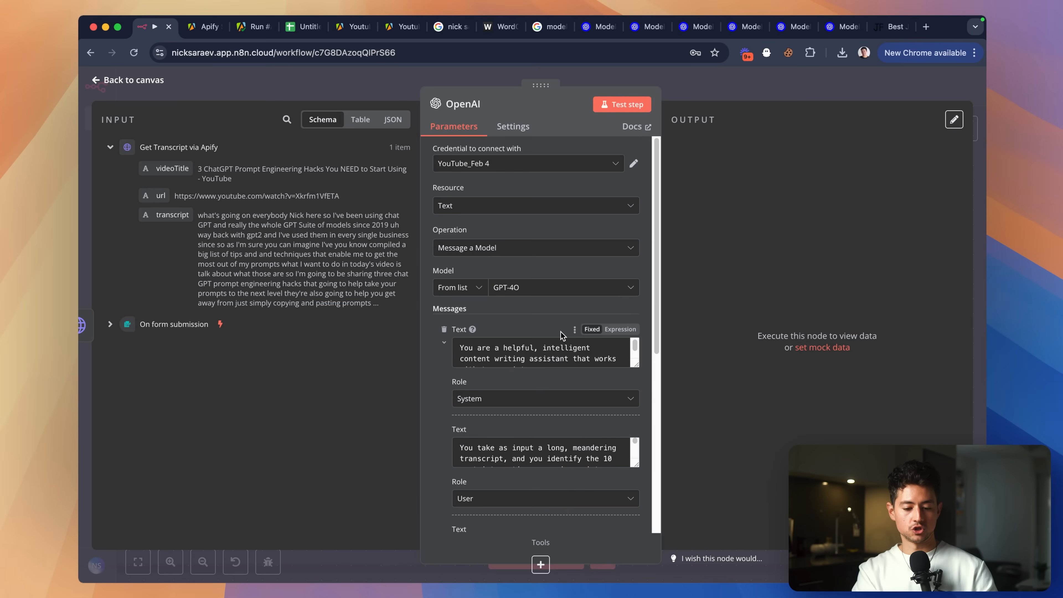
Insert a 'Rules:' heading above the prompt's final instruction.
scroll(564, 352, down, 1)
scroll(594, 452, down, 2)
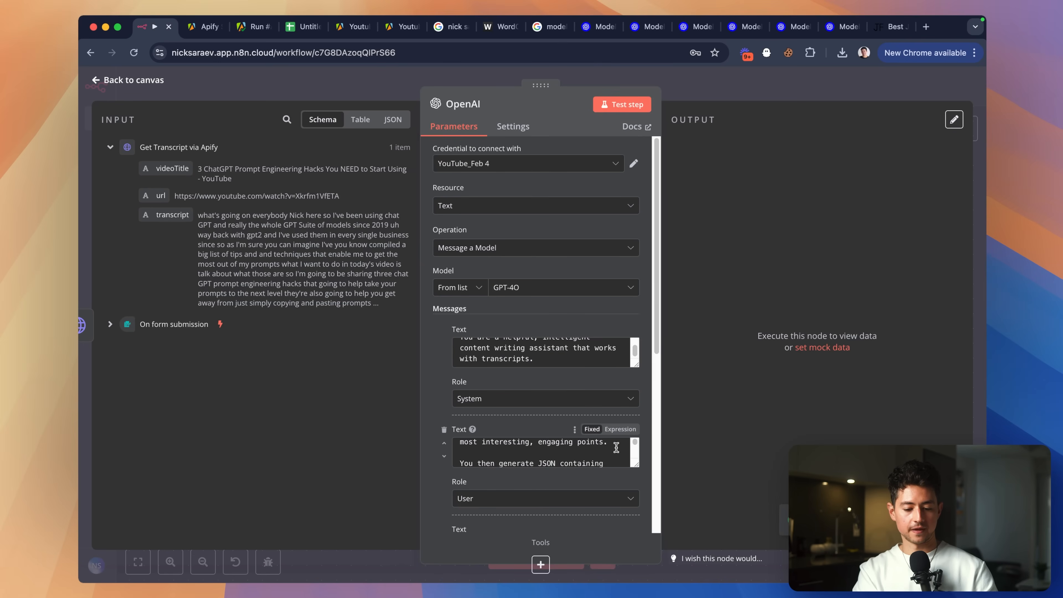
drag(637, 464, 636, 584)
scroll(570, 326, down, 4)
scroll(586, 341, up, 1)
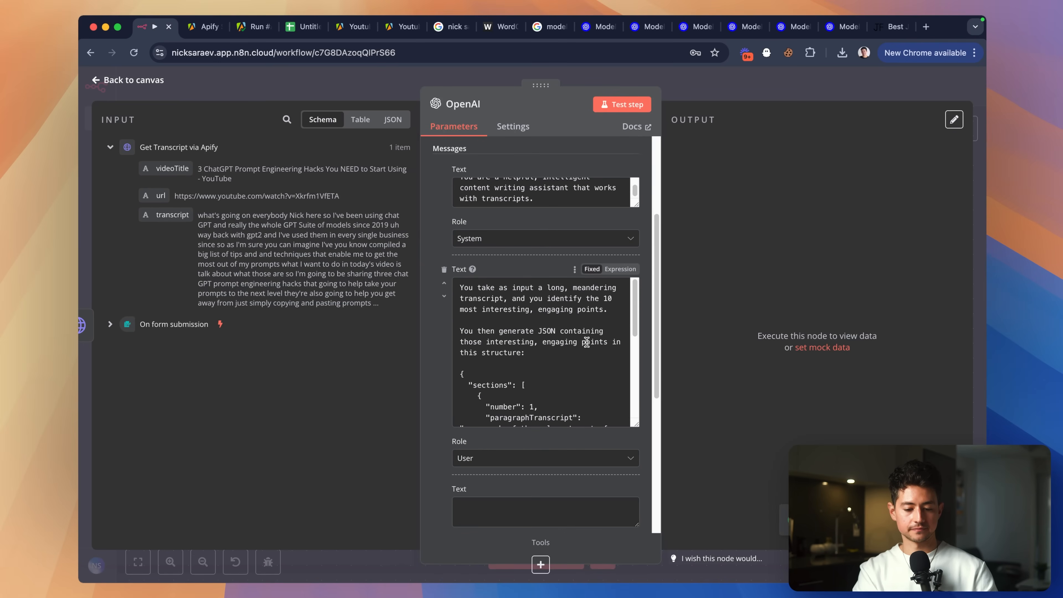
scroll(586, 342, down, 6)
click(486, 407)
key(super+Left)
key(Return)
key(Return)
key(Up)
key(Up)
text(Rules:)
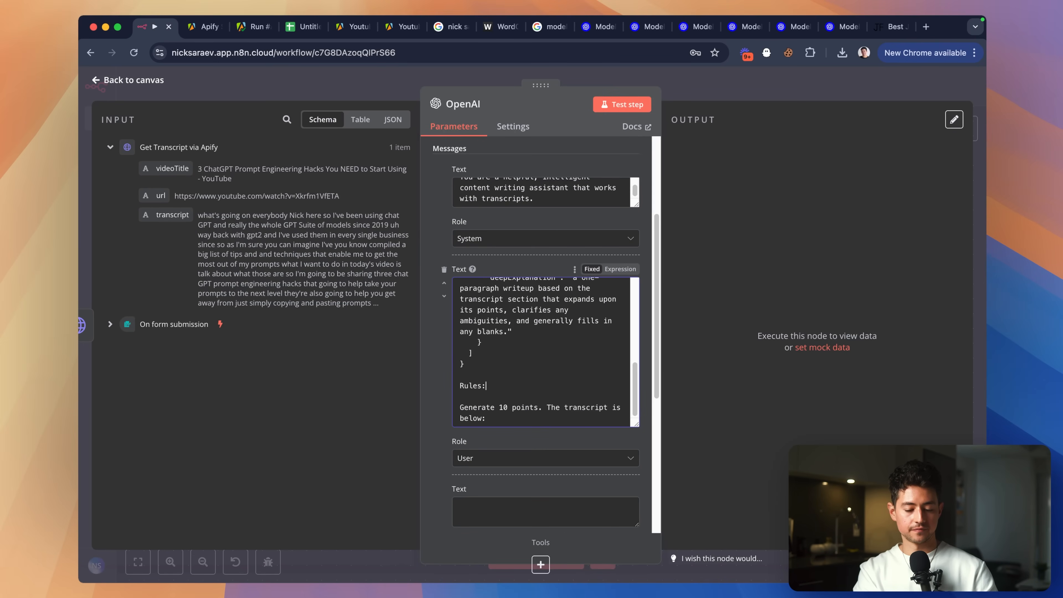
key(Return)
Add rules for a spartan, laconic tone of voice and copying transcript sections exactly as they are.
text(- Write in a spa)
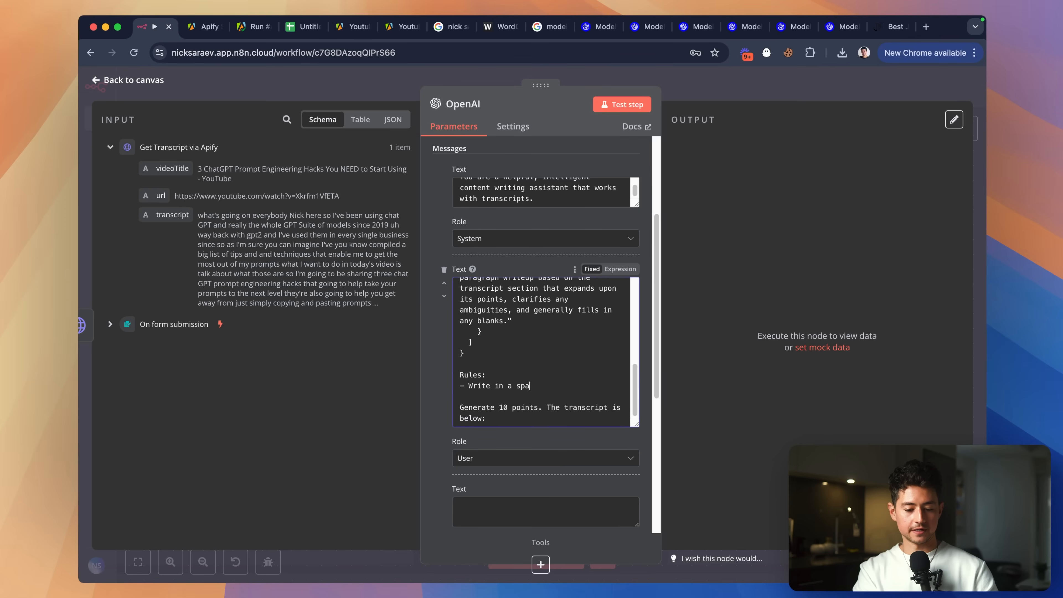
text(rtan, lcaoni)
key(alt+shift+Left)
text(laconic)
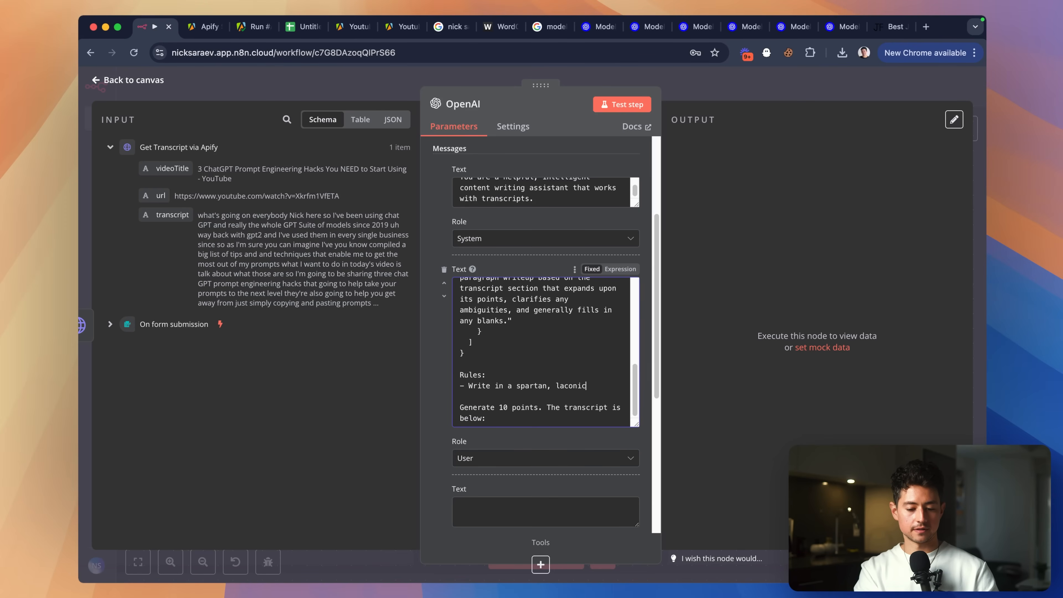
text( tone of voice.)
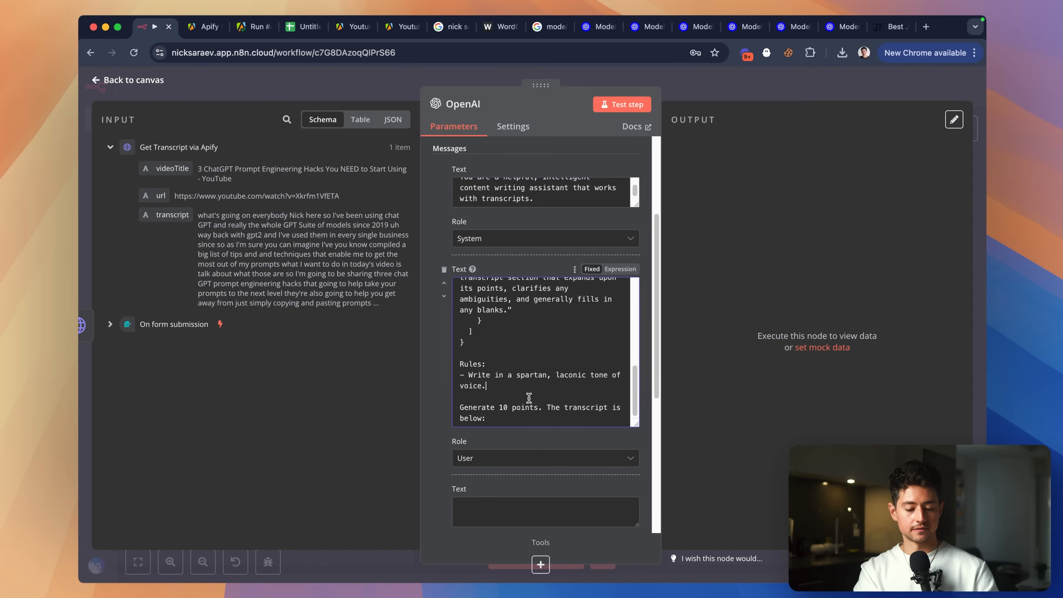
key(Return)
text(- Copy the transcript )
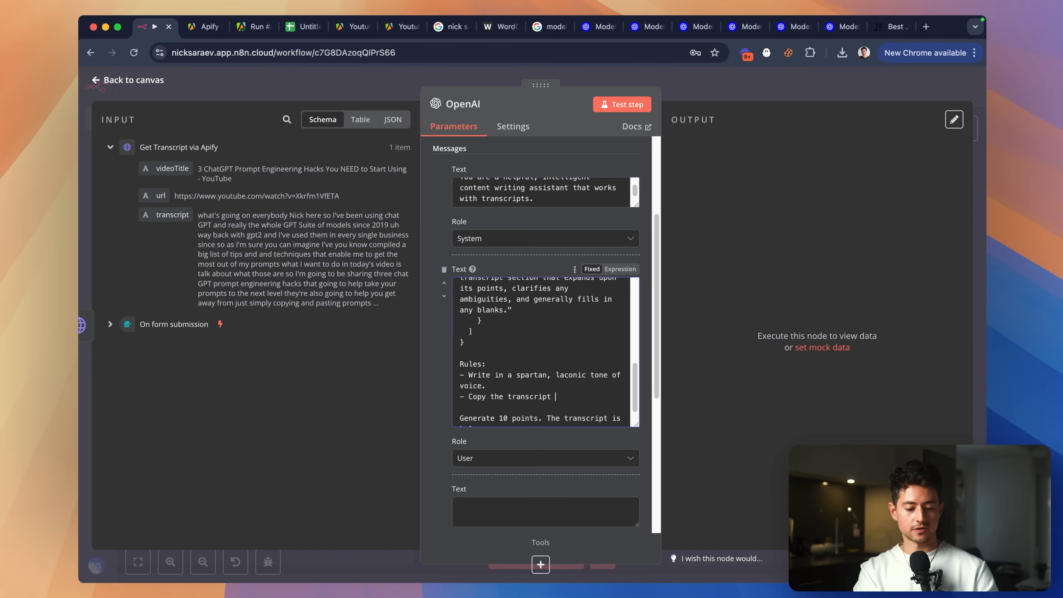
text(sections exactly as th)
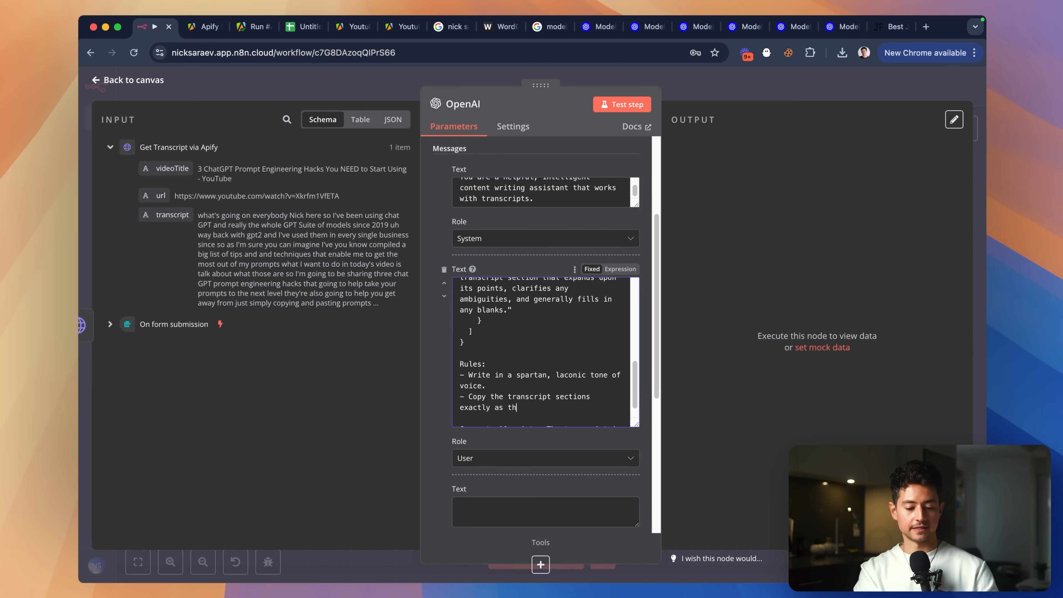
text(ey are.)
Change 'the' to 'any' and start a rule: 'Look for unorthodox, or interesting w…'.
scroll(522, 408, down, 1)
scroll(565, 420, up, 3)
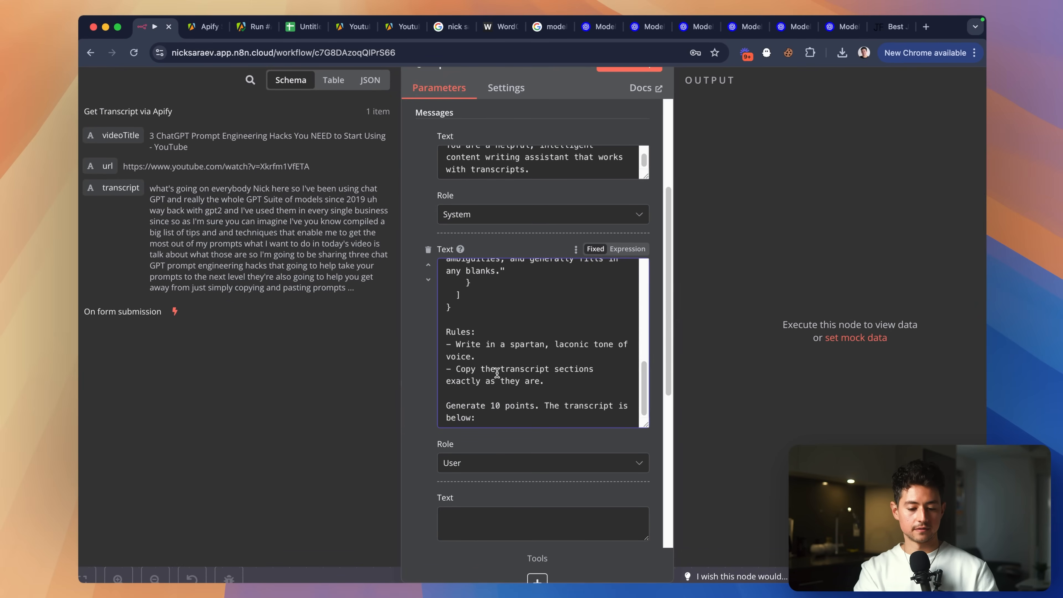
double_click(492, 371)
text(any)
click(547, 381)
key(Return)
text(- Make)
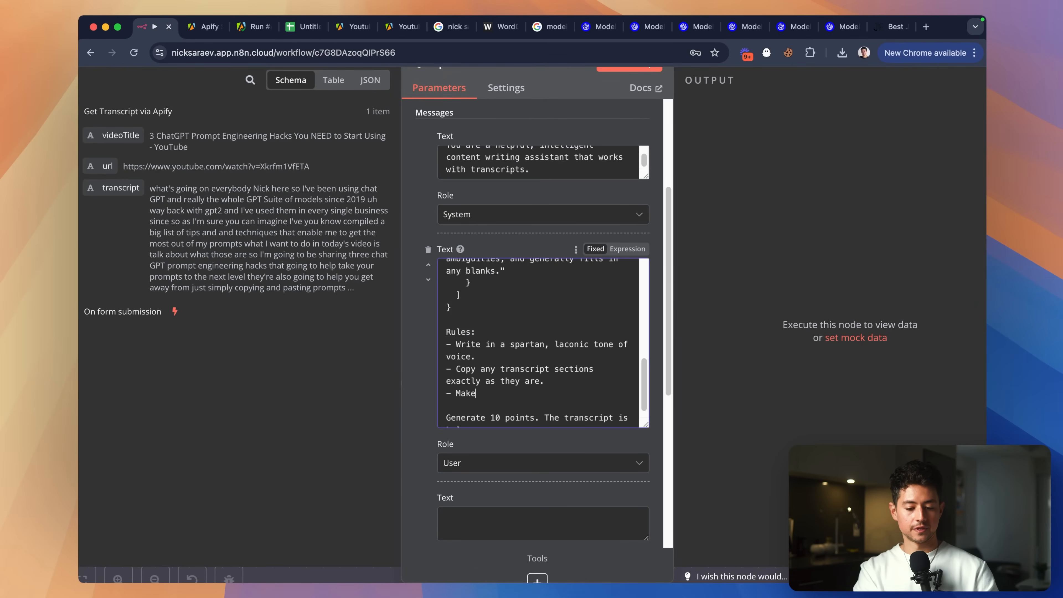
key(alt+shift+Left)
text(Look for unortho)
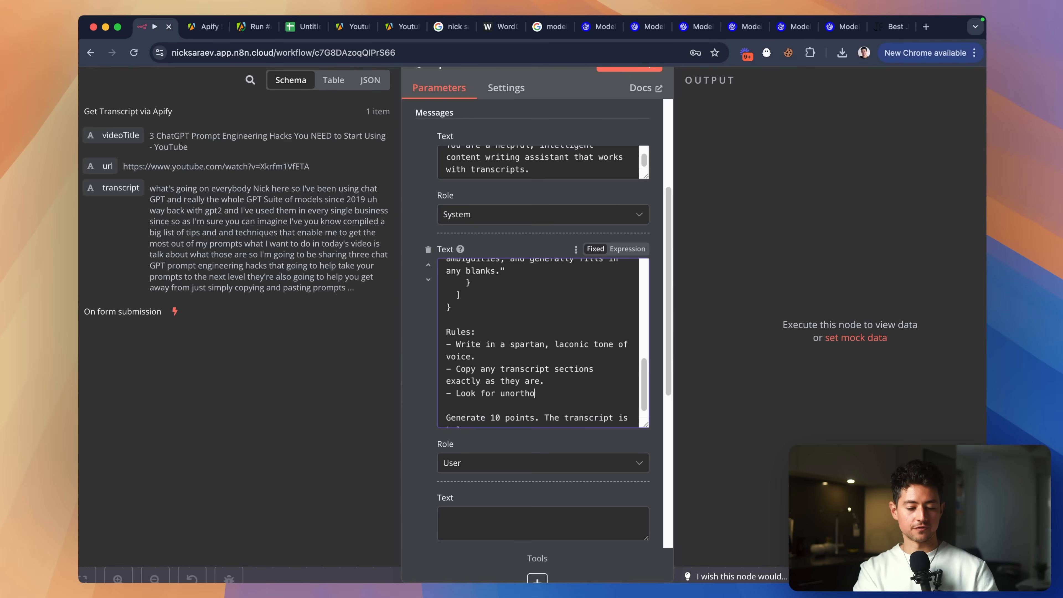
text(dox, or interesting ways to make th)
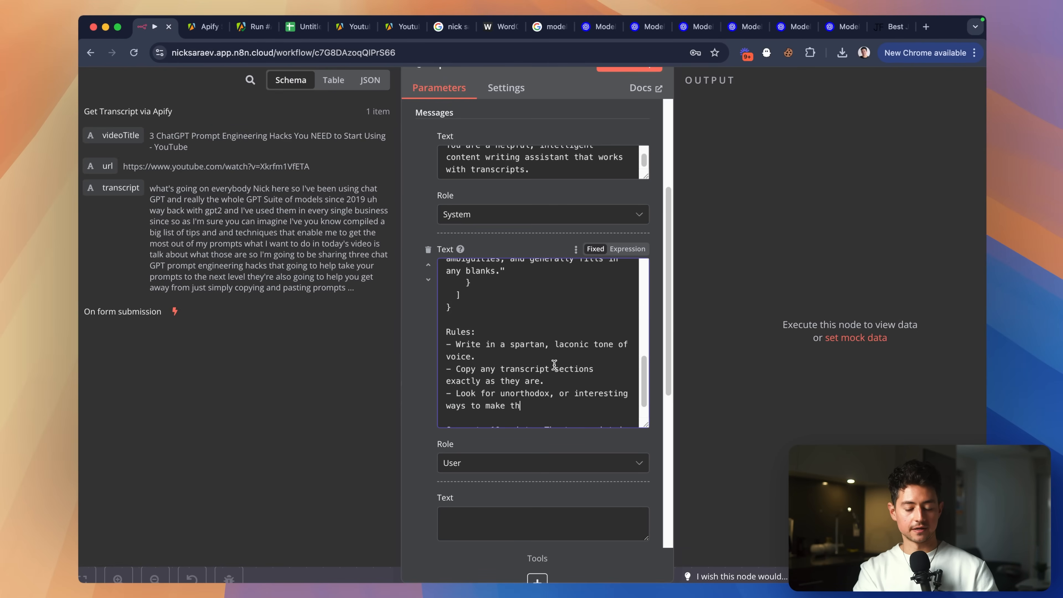
Rename the descriptionOfSection key to contextAndFeedback in the JSON template.
scroll(554, 364, up, 5)
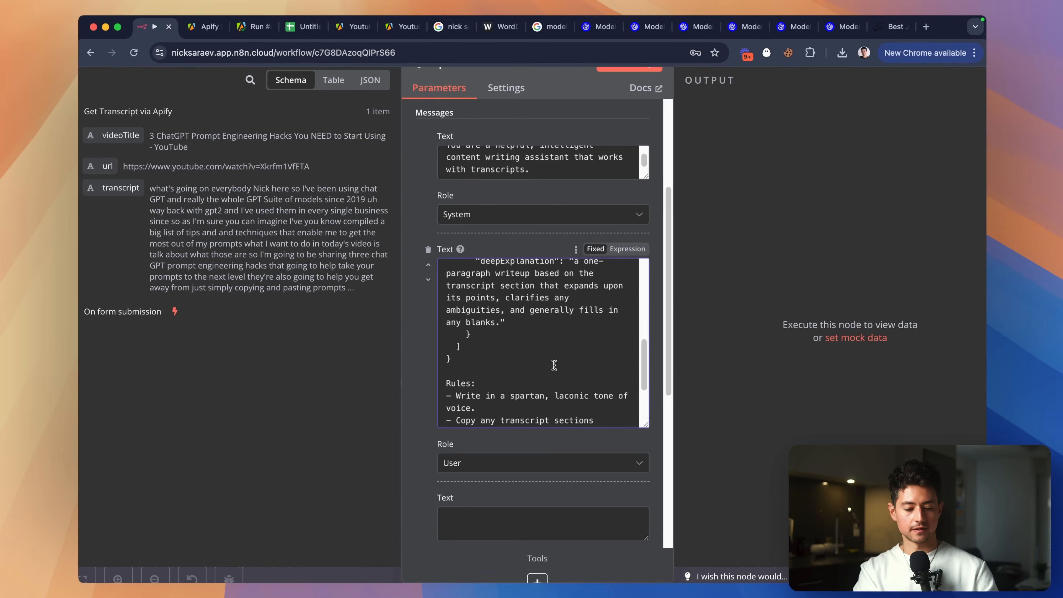
scroll(555, 365, down, 5)
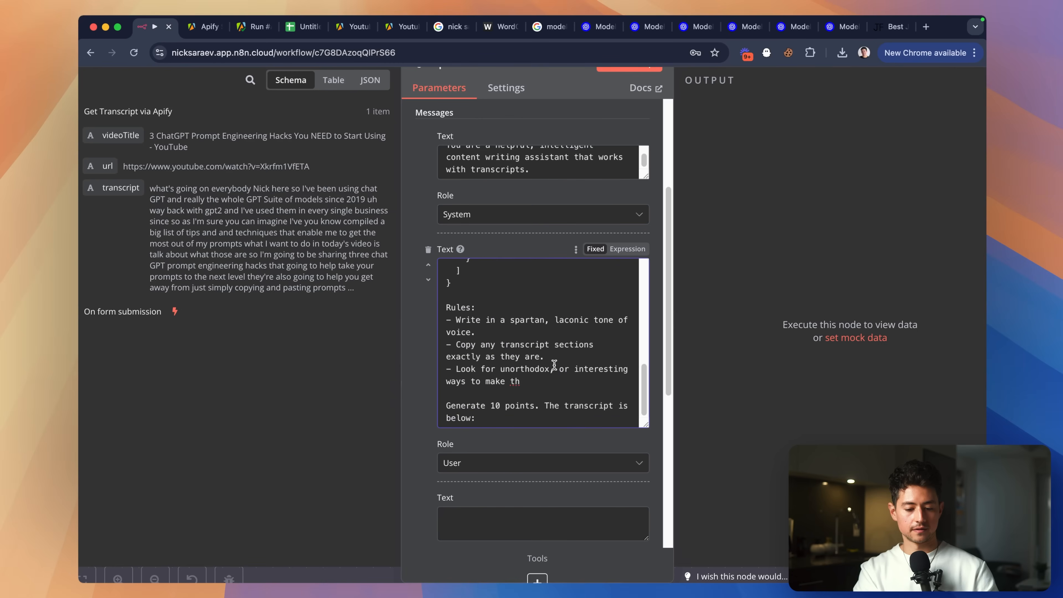
scroll(555, 364, up, 7)
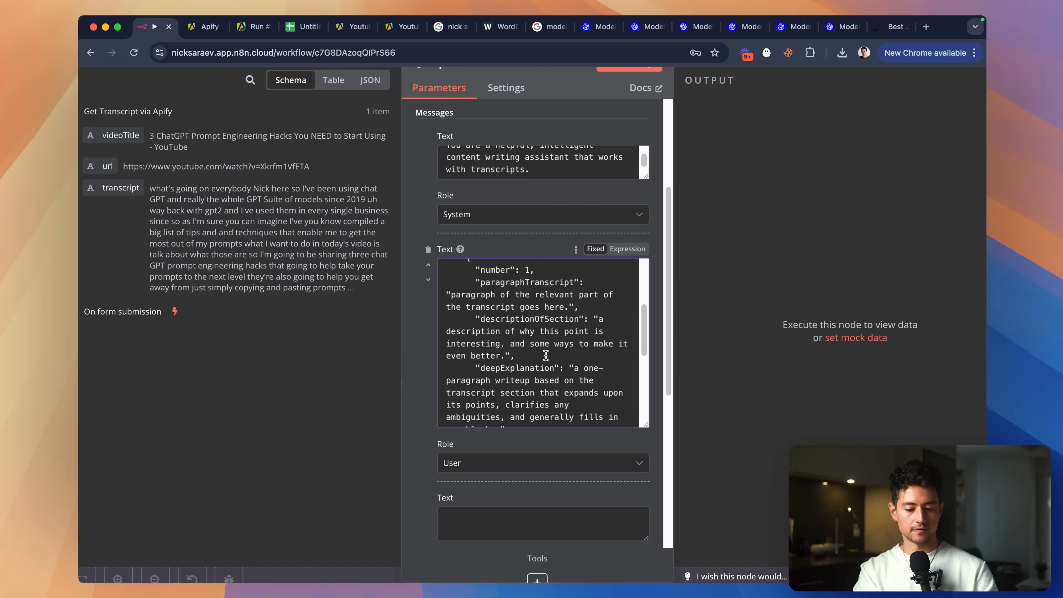
double_click(579, 322)
key(BackSpace)
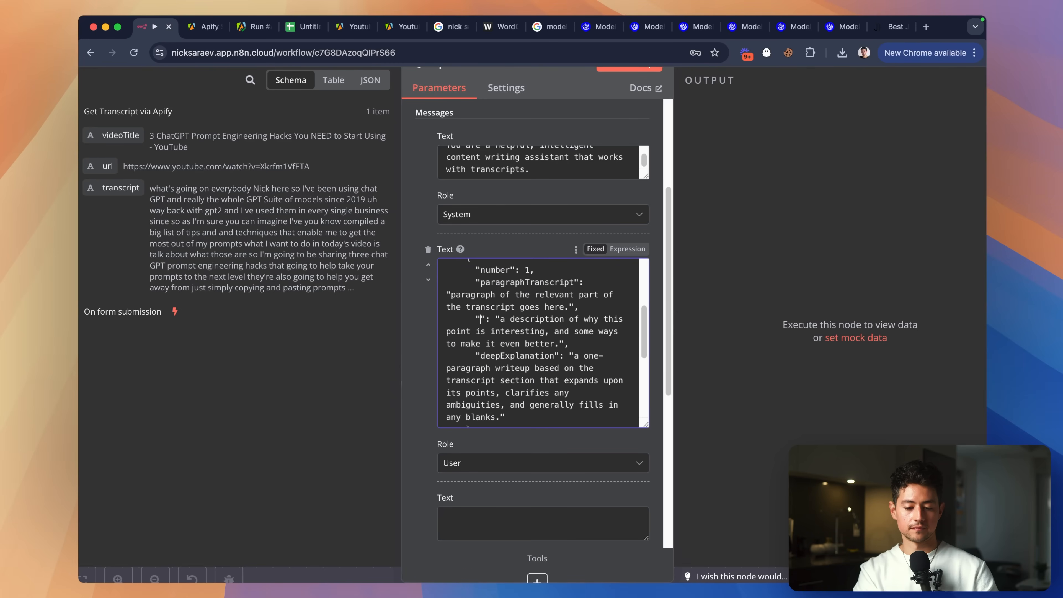
text(contextAndFeedback)
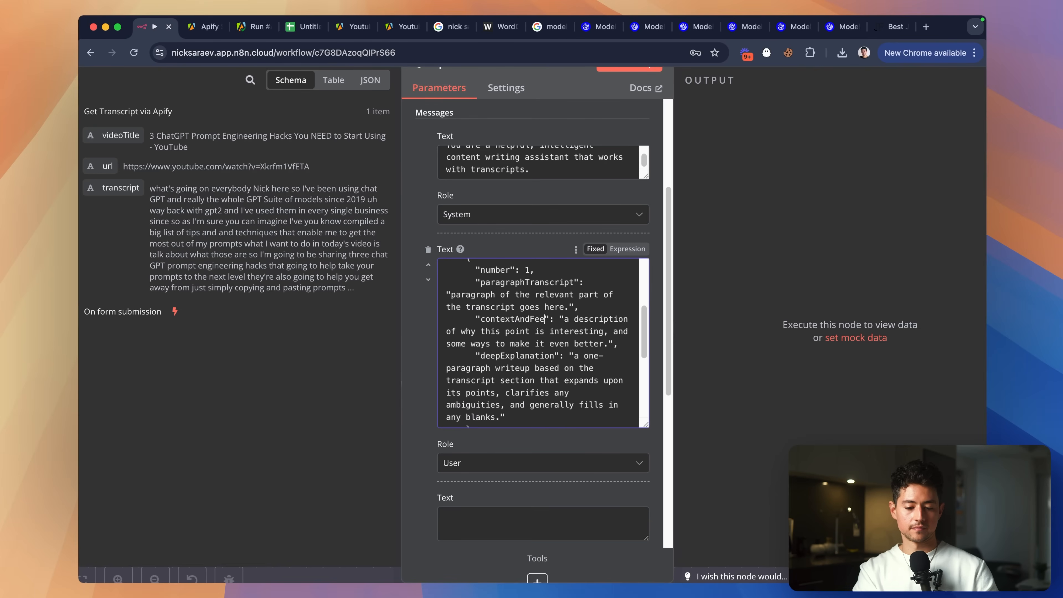
Finish the unorthodox-ideas rule with 'content better in the ContextAndFeedback object.'.
scroll(540, 344, down, 6)
click(563, 356)
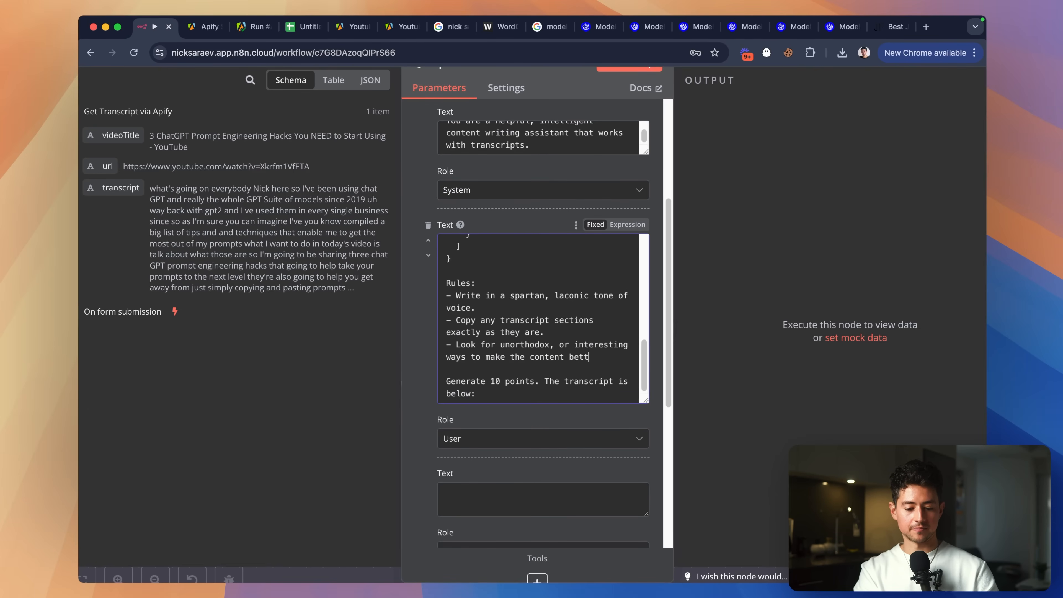
text(content better in the C)
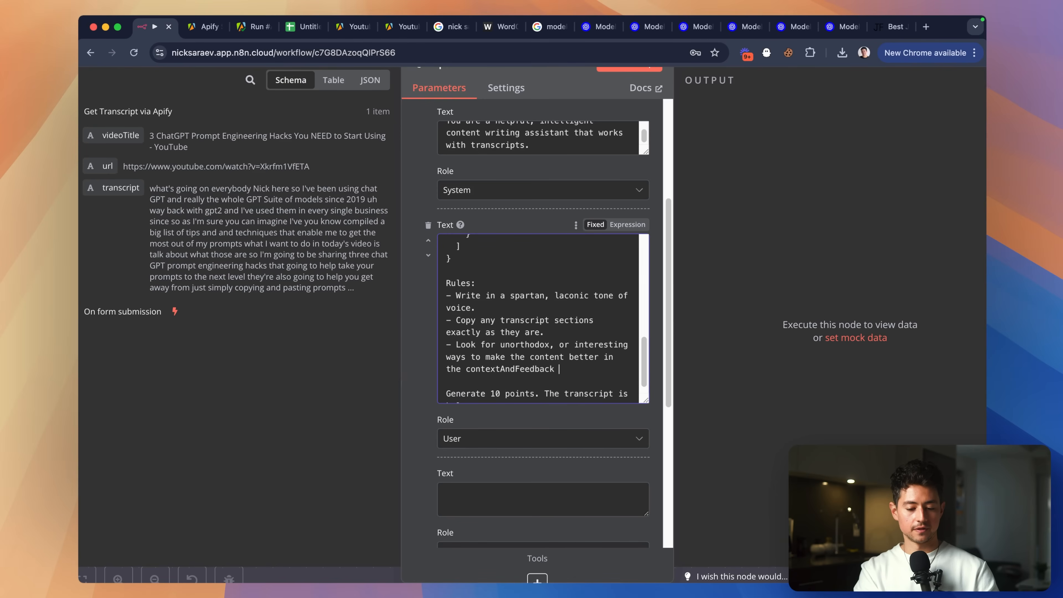
text(ontextAndFeedback object.)
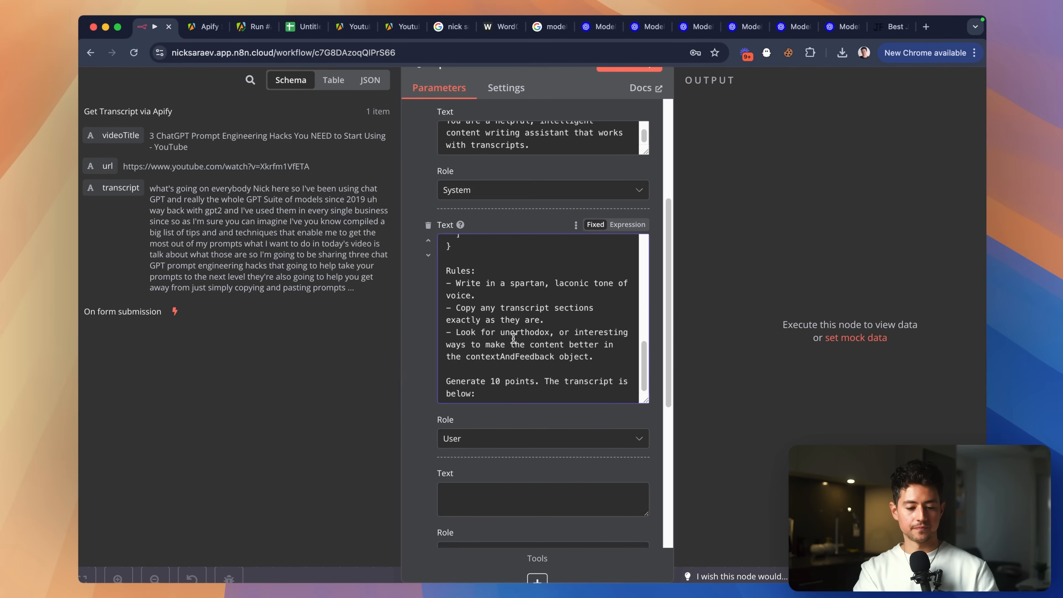
click(519, 499)
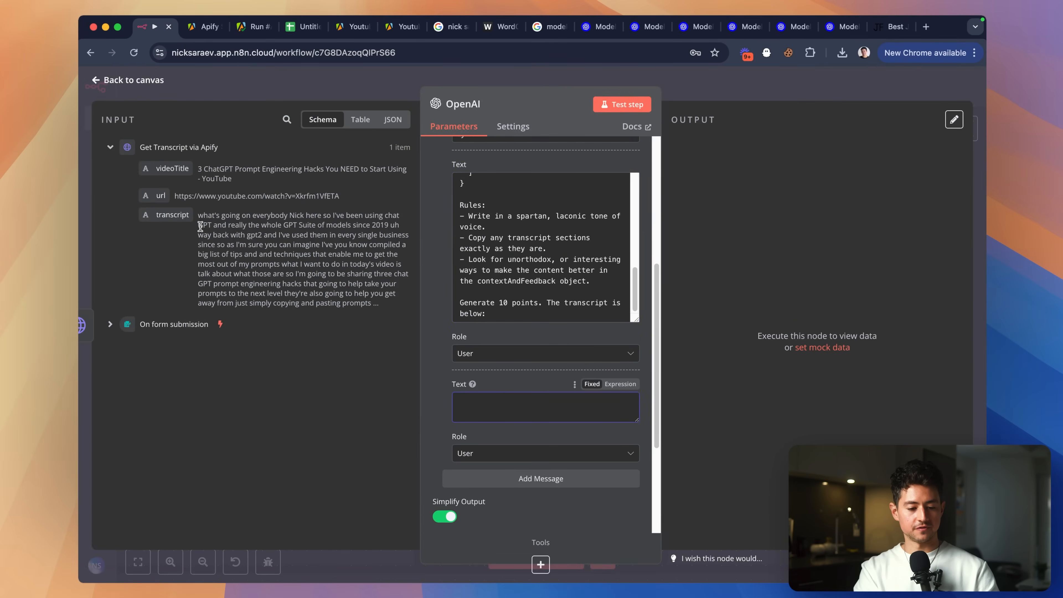
Insert the Apify videoTitle and transcript fields into the last user message.
drag(178, 218, 534, 419)
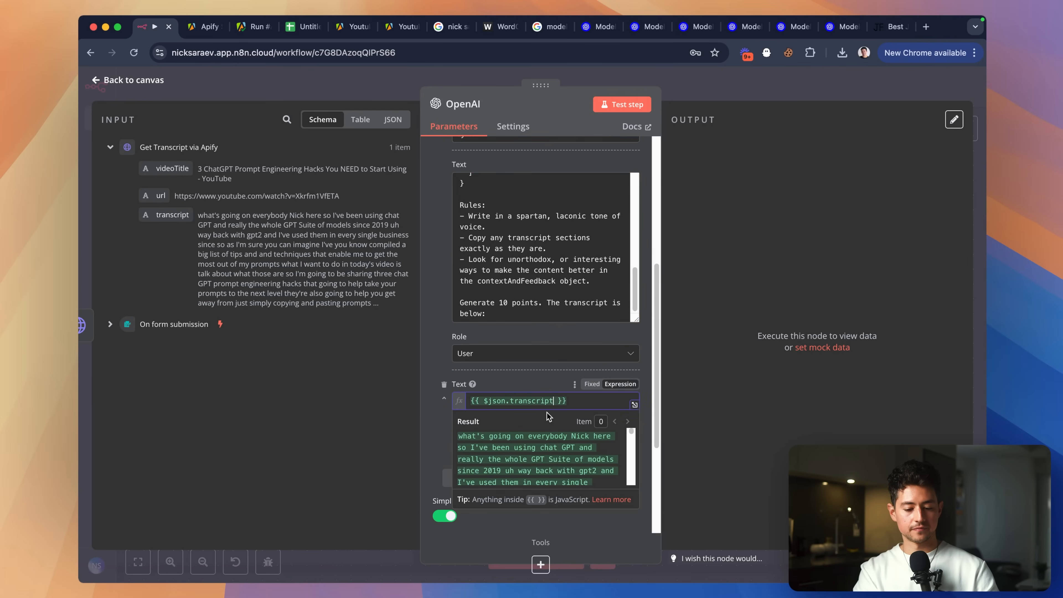
key(Return)
key(Return)
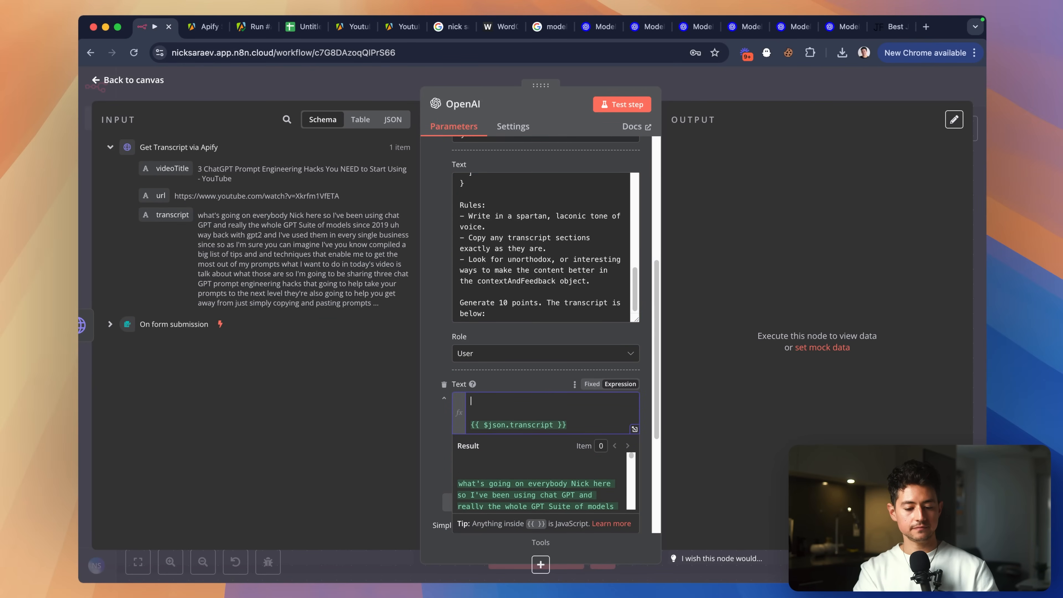
drag(174, 169, 498, 403)
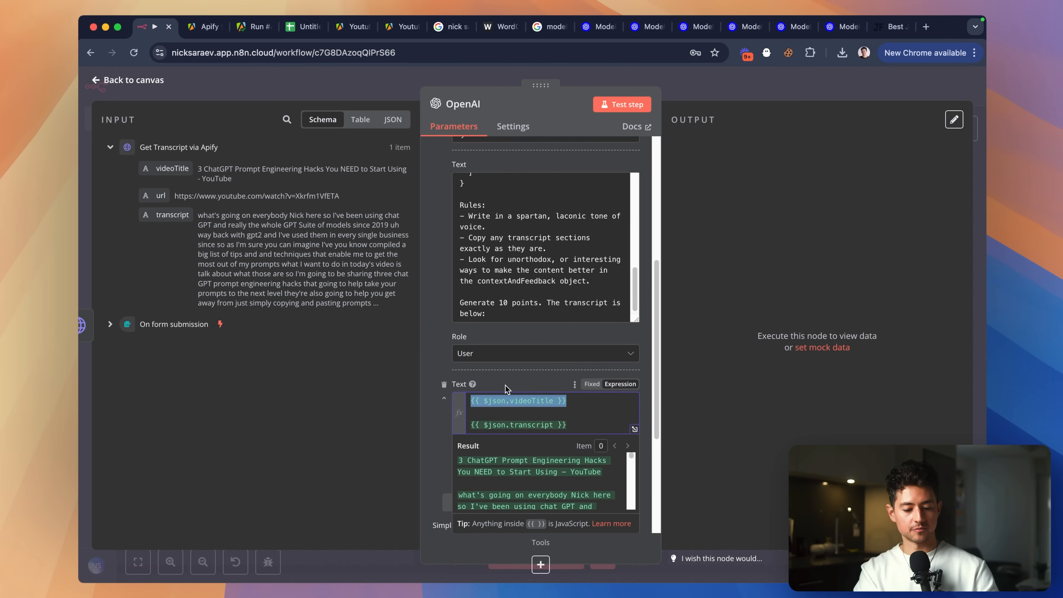
scroll(546, 374, down, 2)
click(577, 342)
scroll(573, 335, down, 1)
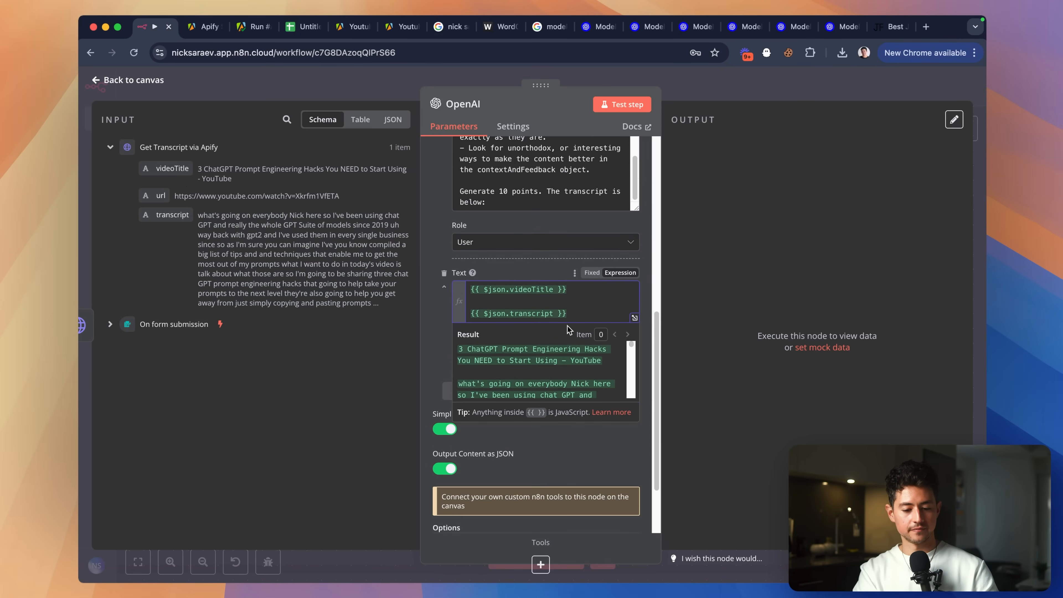
click(536, 267)
Start a test run of the OpenAI node.
scroll(492, 360, down, 2)
scroll(487, 335, up, 10)
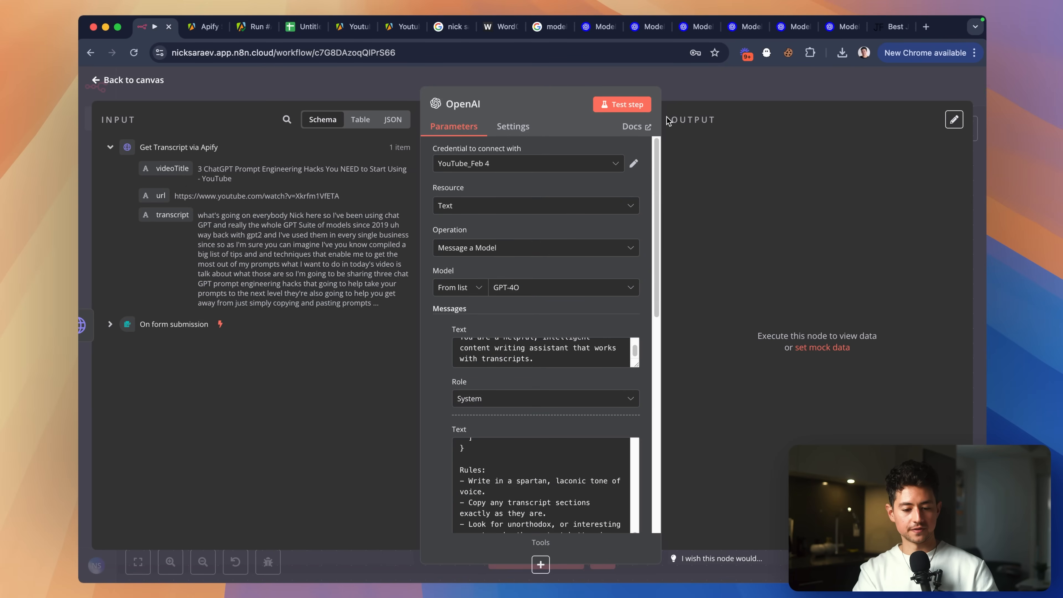
click(623, 105)
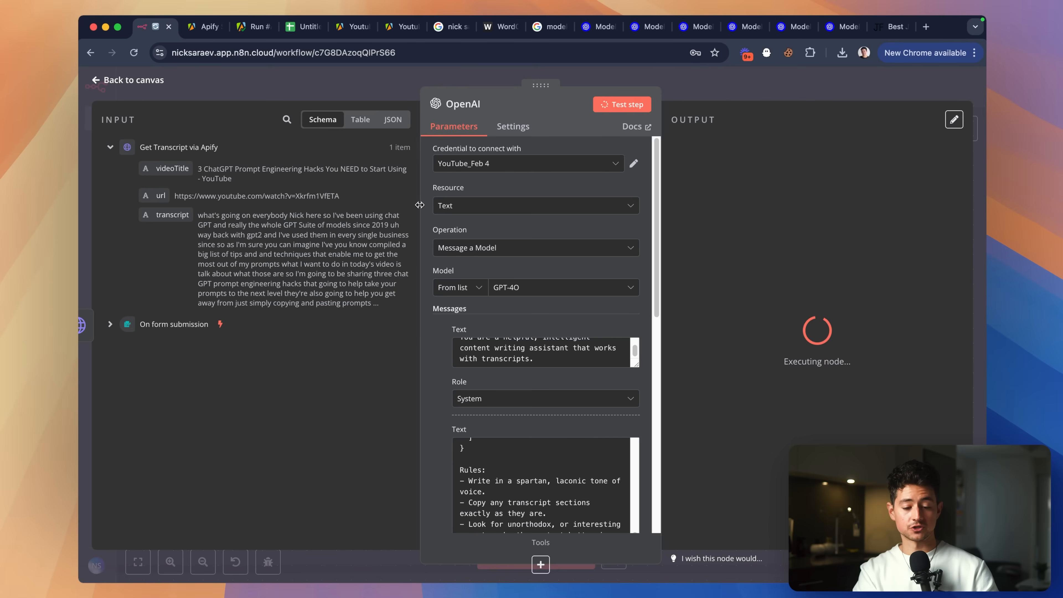
Widen the OpenAI node panel and switch to the GPT-4o documentation tab while it runs.
drag(420, 204, 379, 204)
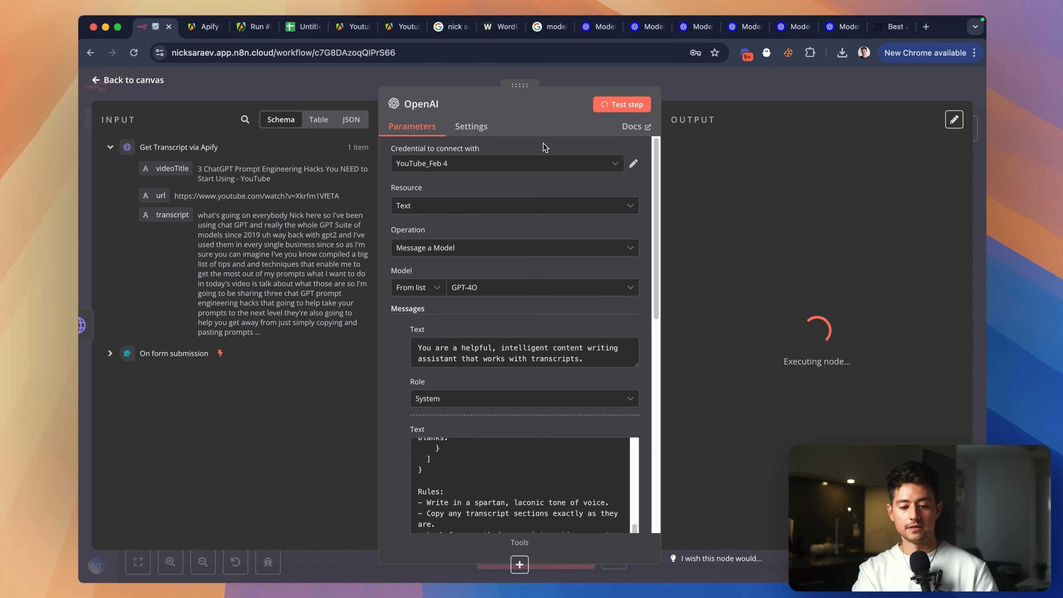
click(599, 27)
scroll(803, 191, down, 12)
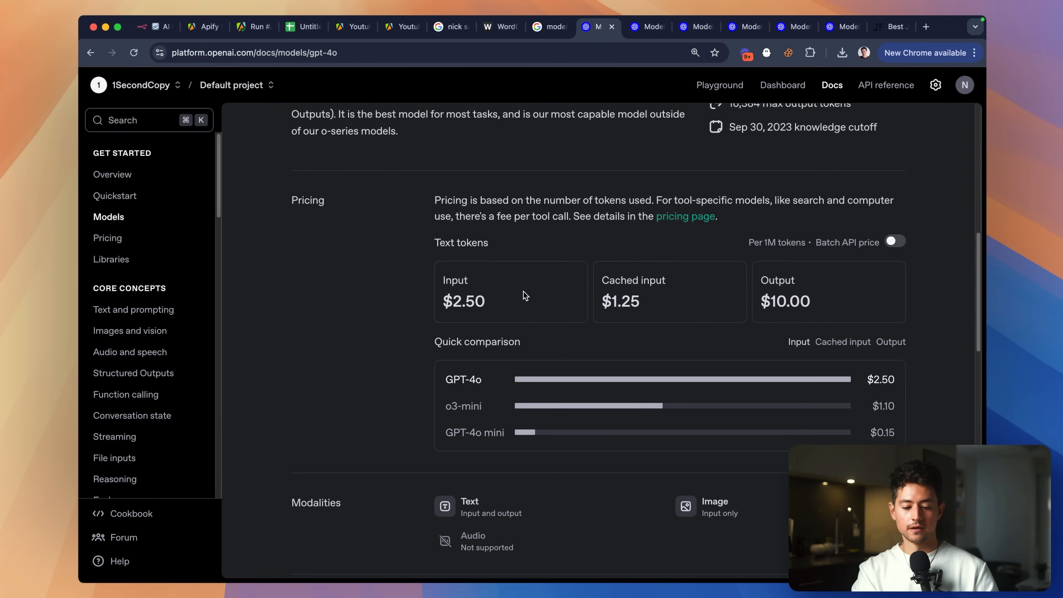
Highlight GPT-4o's $2.50 per 1M input tokens price, then return to the n8n workflow.
scroll(525, 295, up, 5)
drag(434, 320, 334, 323)
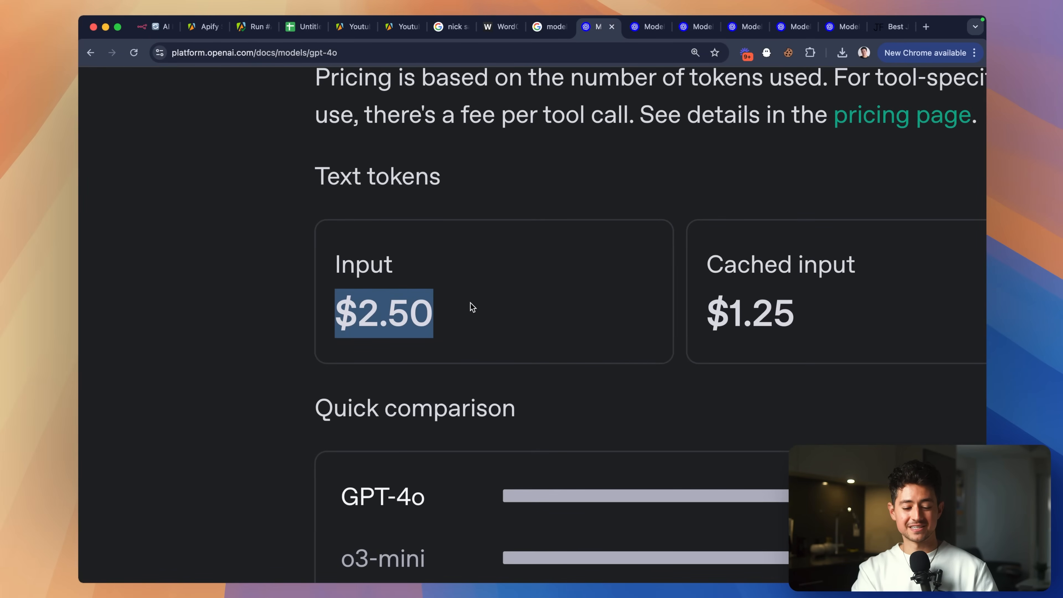
scroll(472, 307, down, 5)
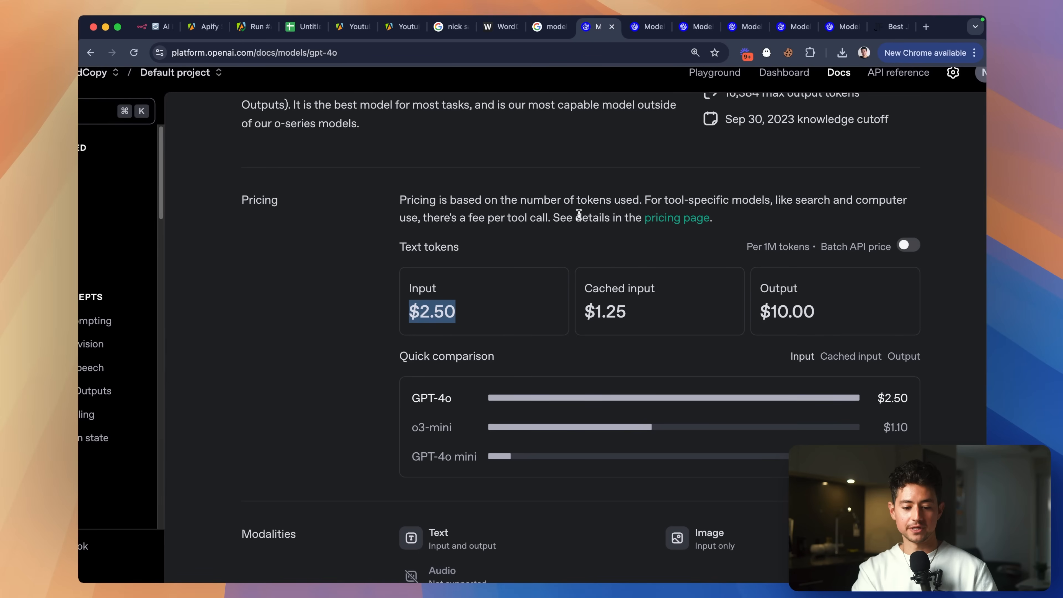
drag(747, 247, 795, 246)
click(773, 252)
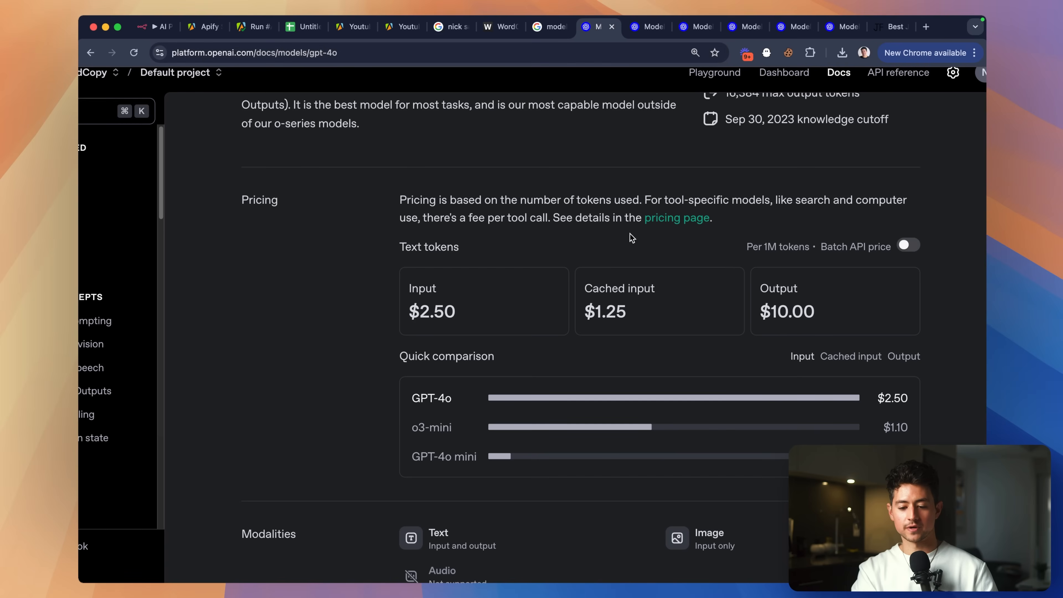
drag(403, 310, 468, 310)
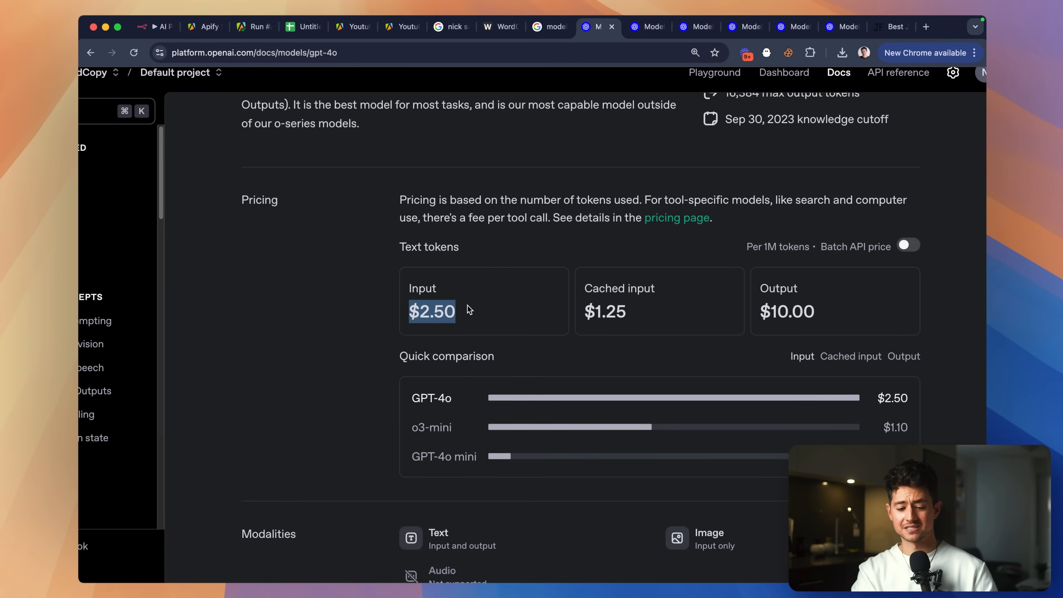
click(463, 326)
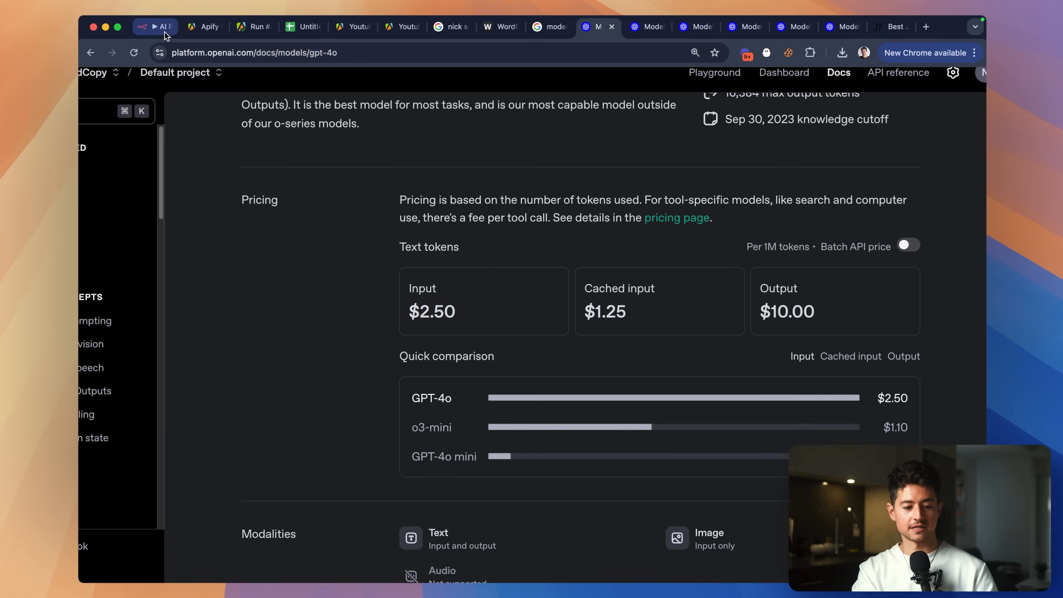
click(164, 27)
scroll(751, 312, down, 1)
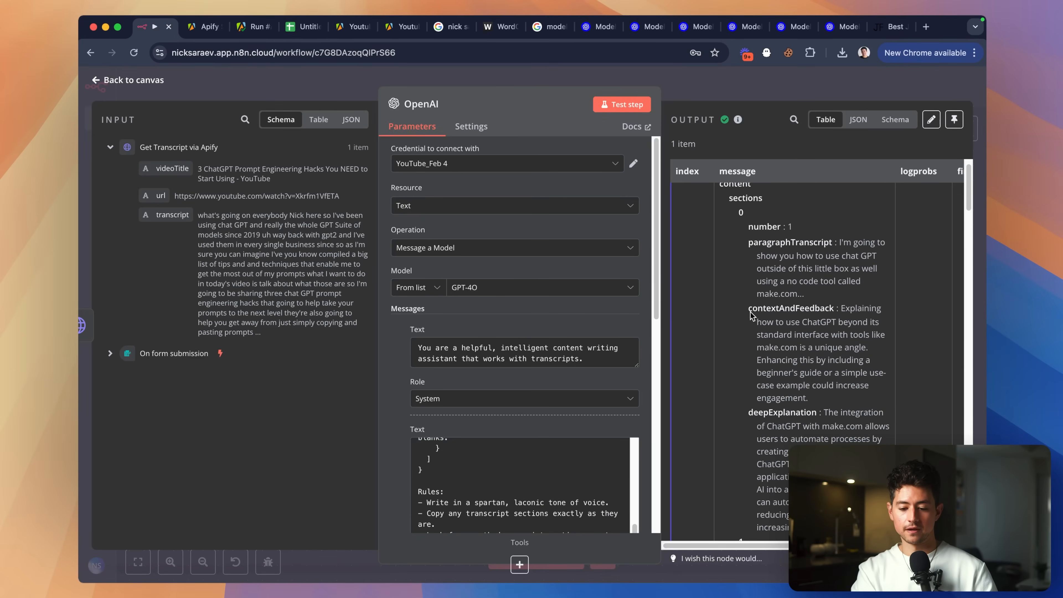
scroll(751, 312, right, 1)
scroll(751, 313, right, 1)
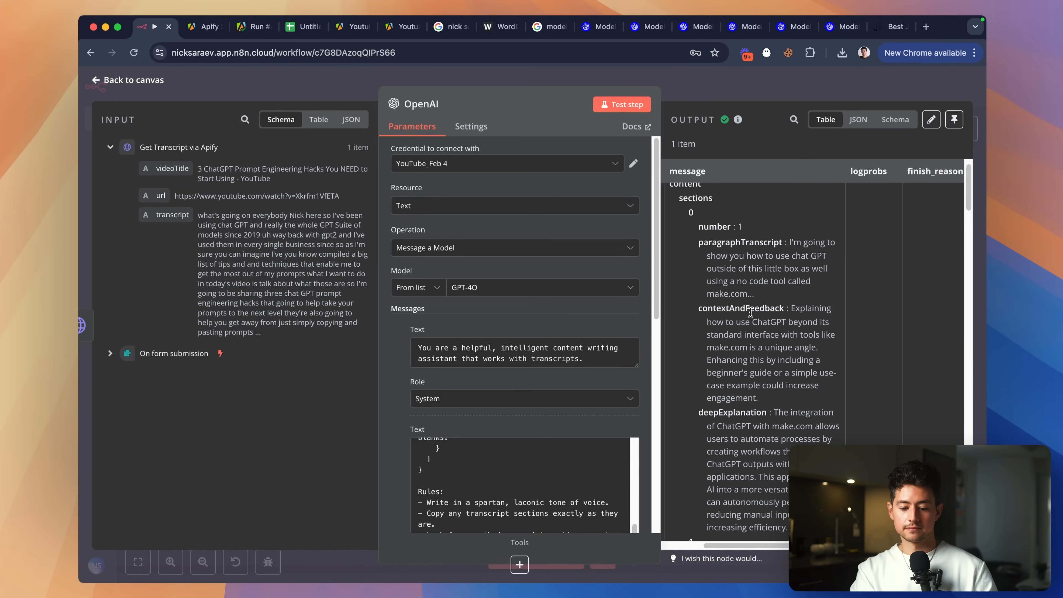
scroll(826, 305, down, 1)
scroll(826, 305, down, 1)
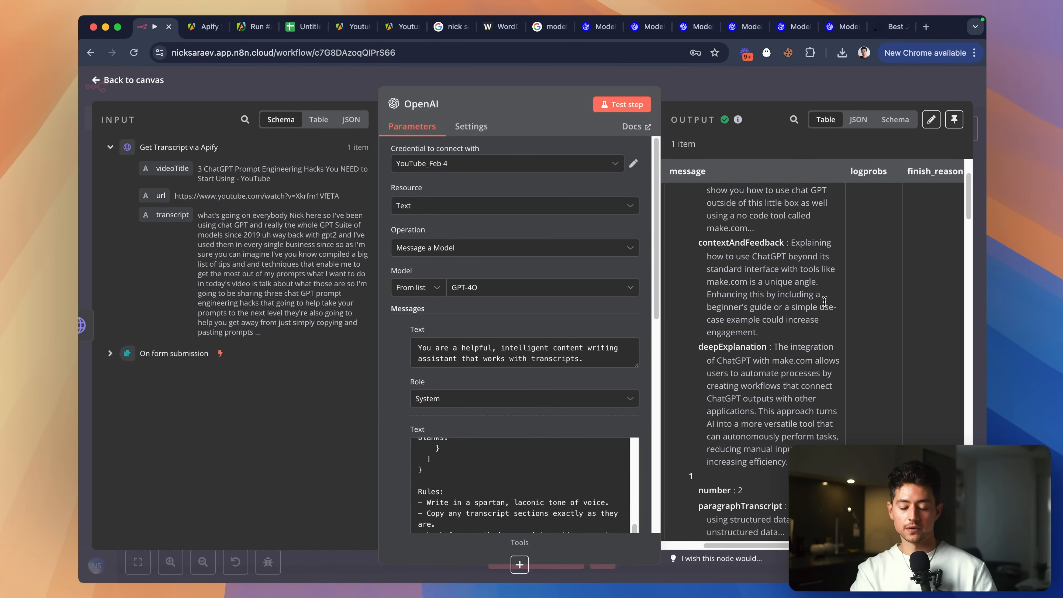
scroll(824, 302, up, 5)
scroll(825, 303, right, 4)
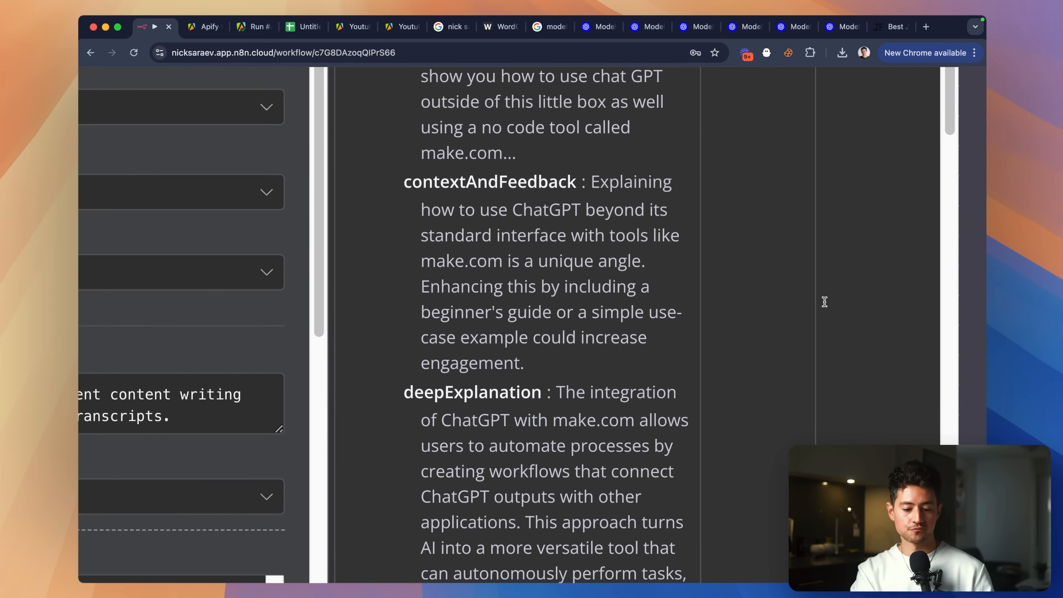
key(Down)
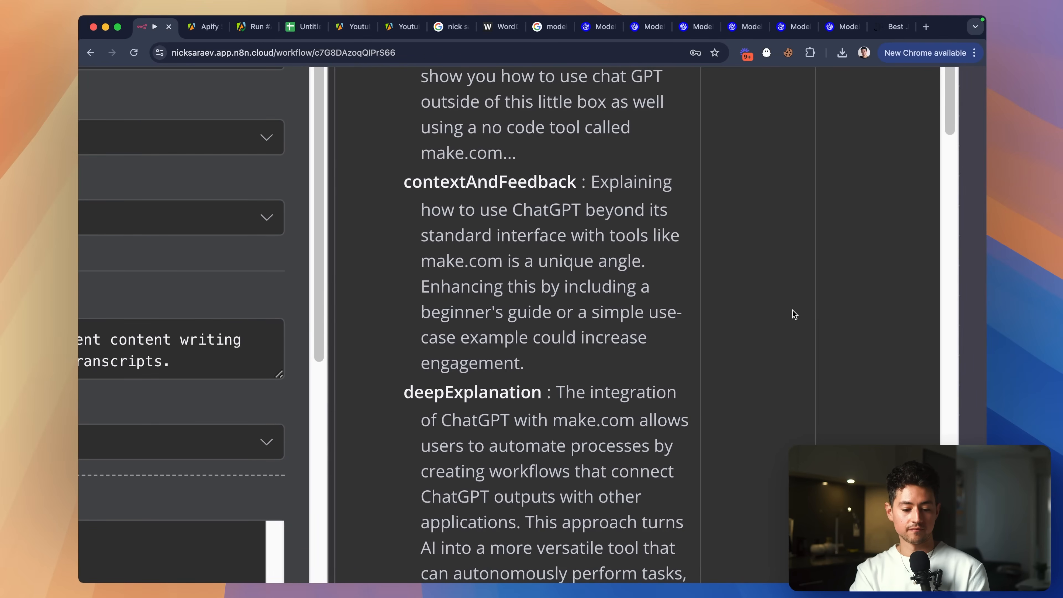
key(Down)
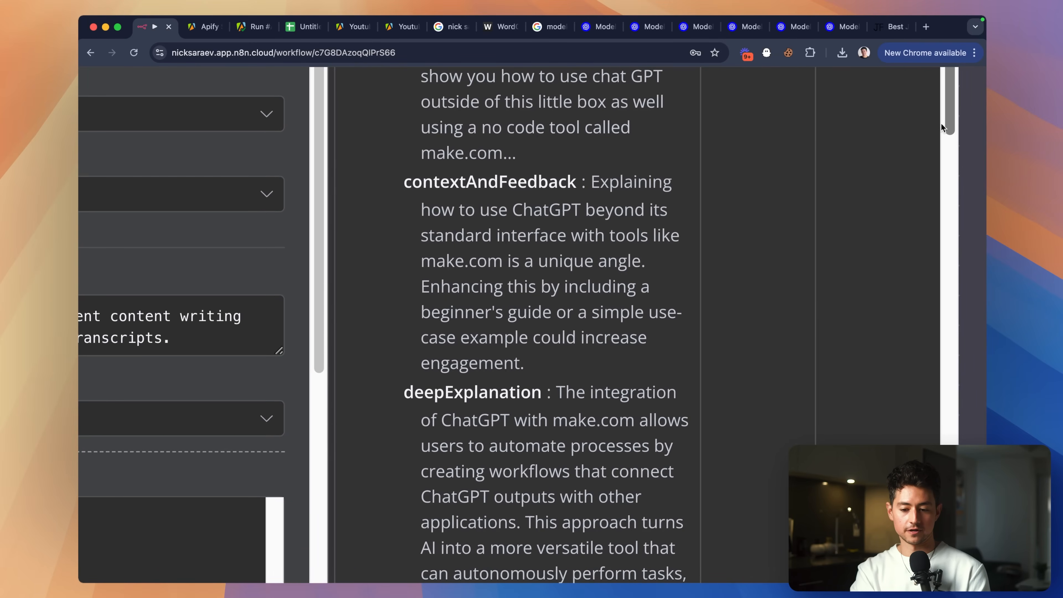
scroll(947, 130, down, 5)
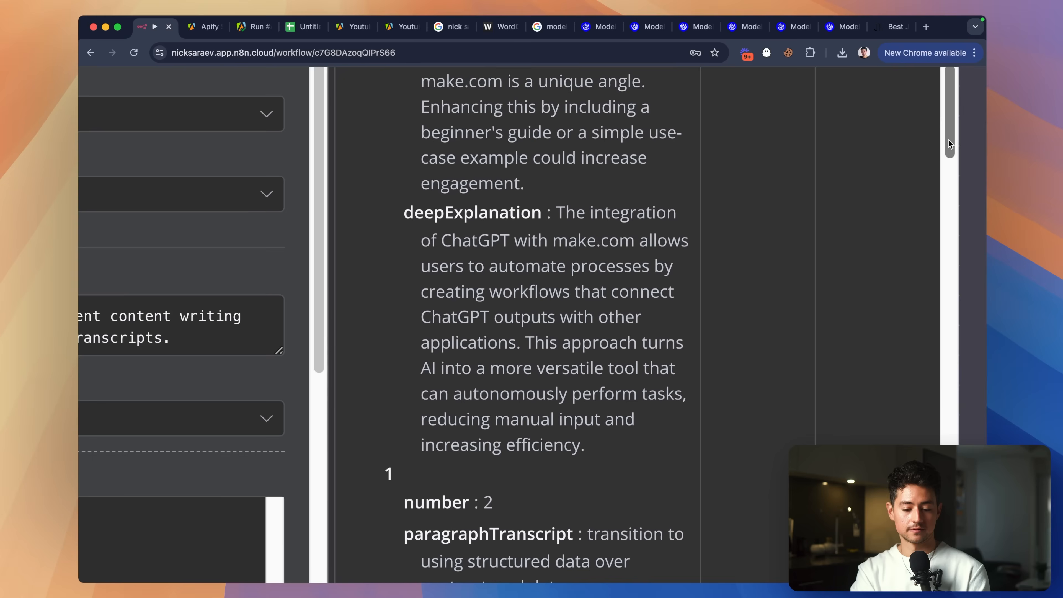
scroll(948, 139, down, 9)
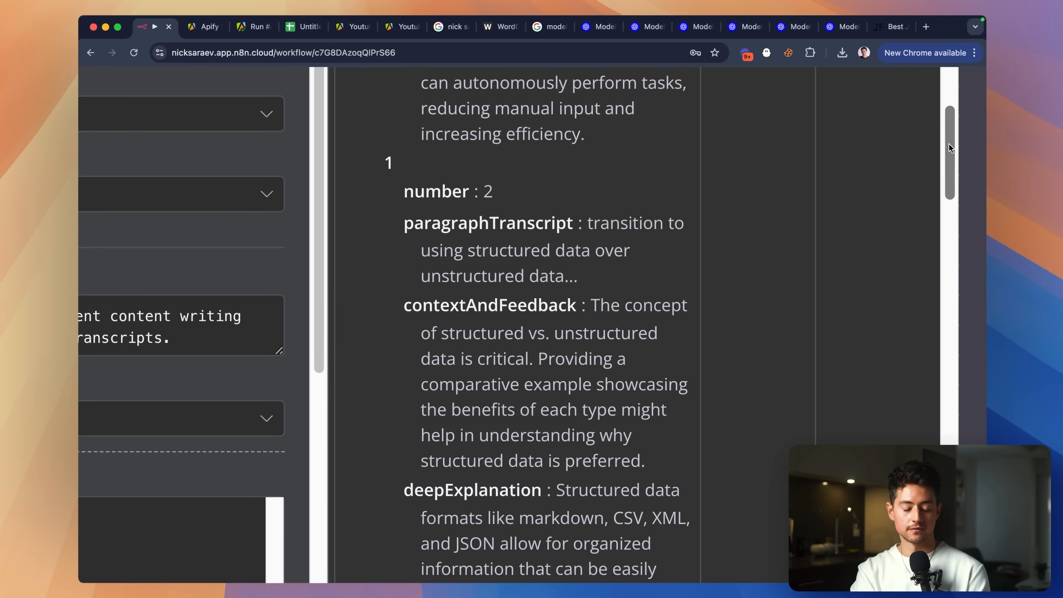
scroll(949, 143, down, 3)
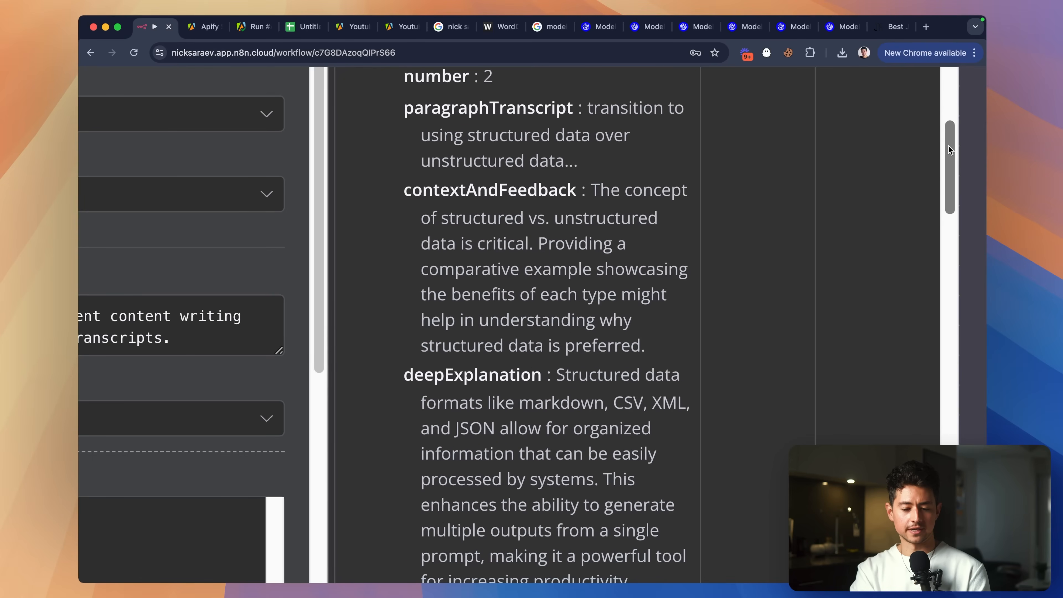
scroll(949, 150, down, 11)
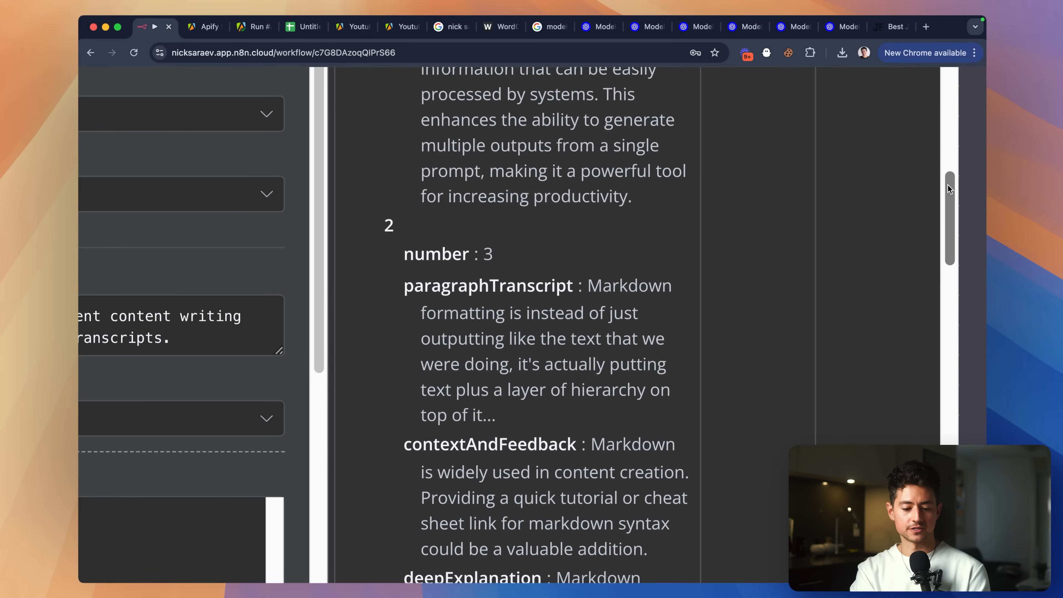
drag(948, 185, 957, 339)
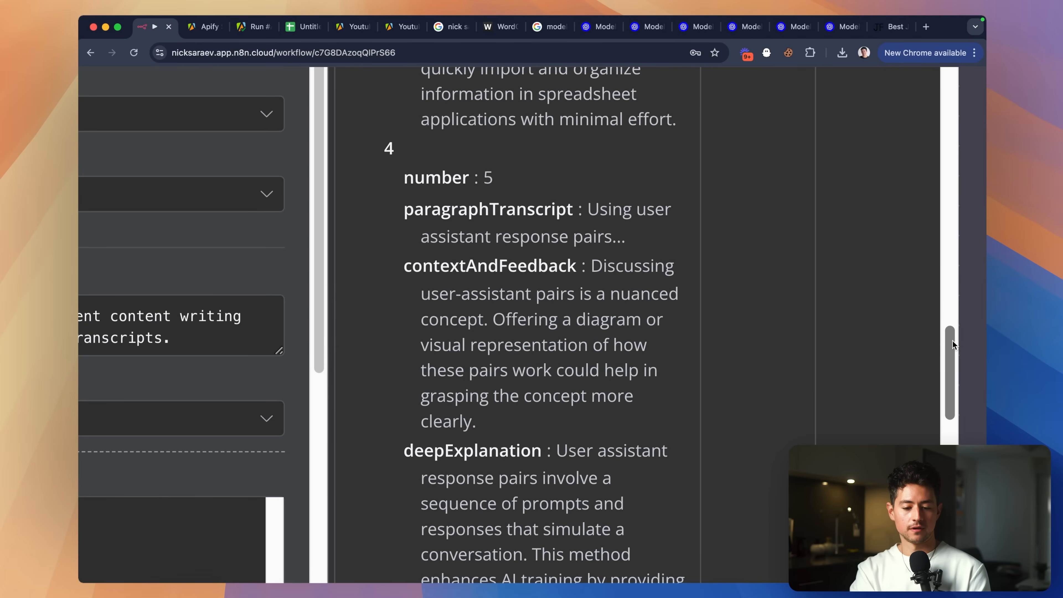
drag(953, 344, 952, 423)
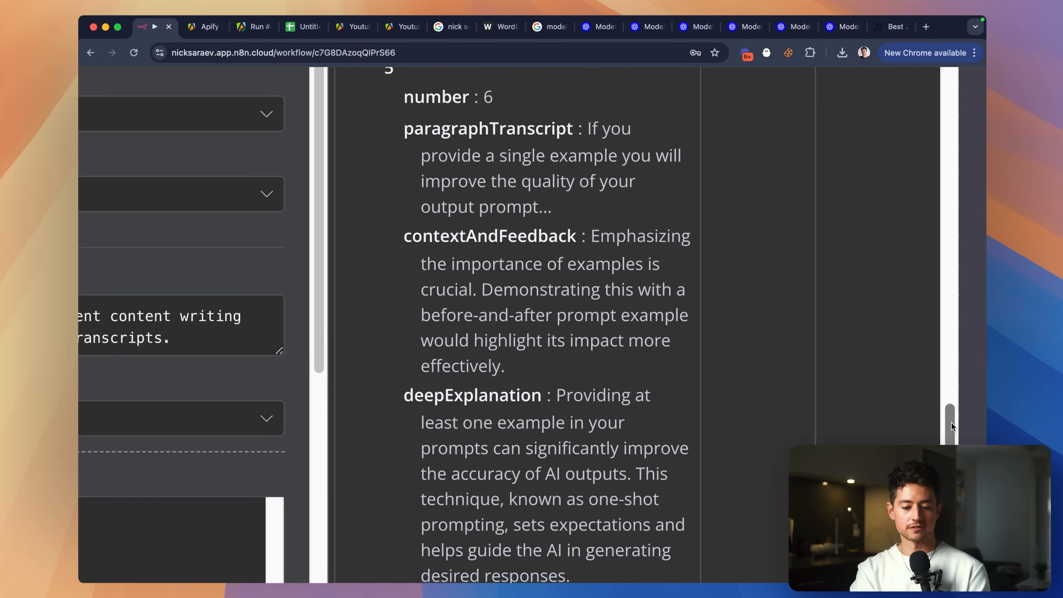
scroll(859, 372, down, 5)
scroll(918, 392, down, 1)
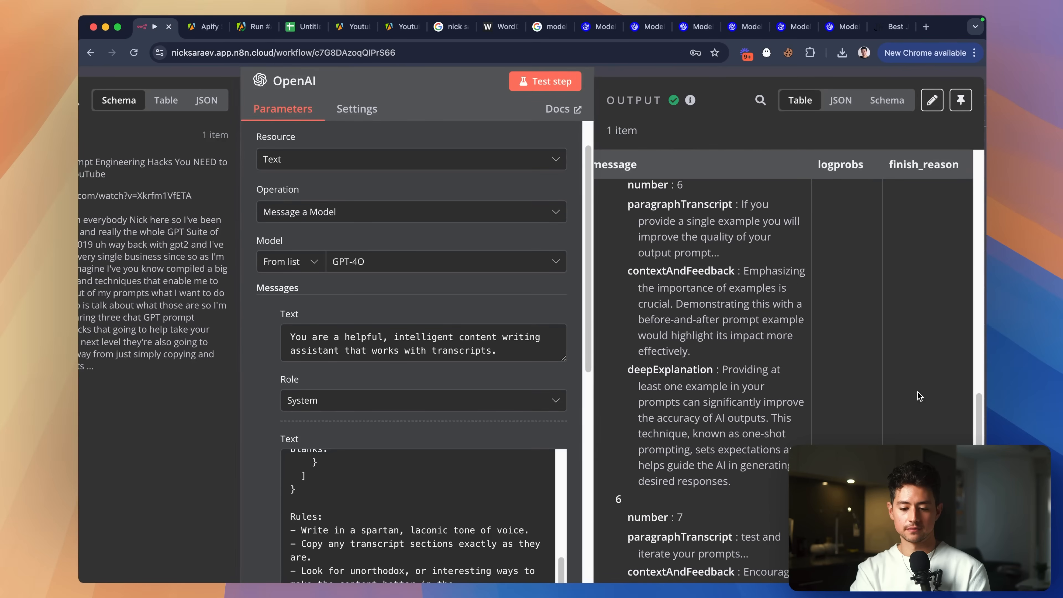
scroll(918, 392, down, 3)
scroll(912, 388, down, 5)
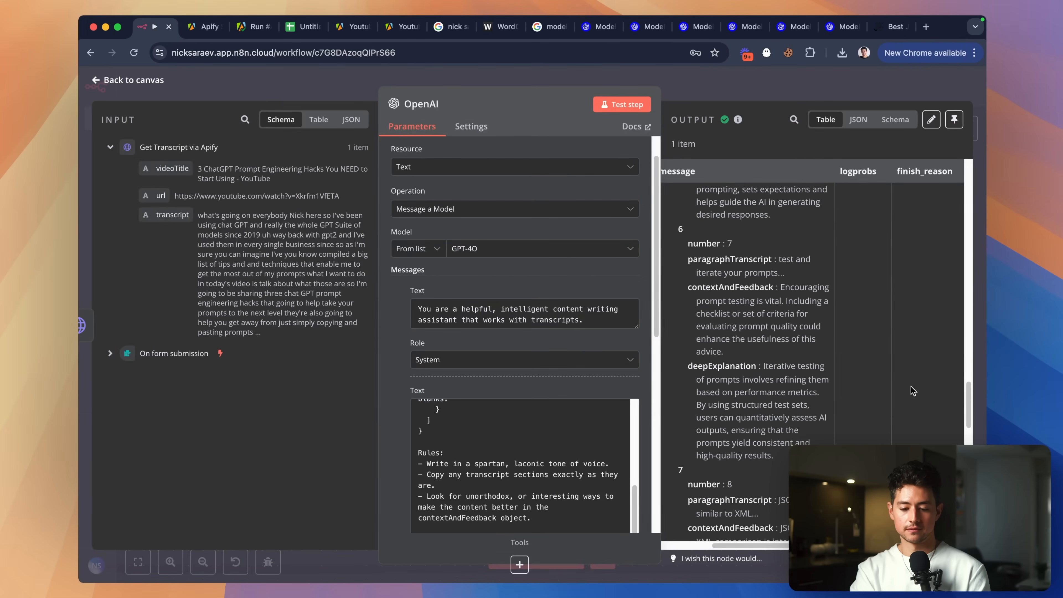
scroll(913, 390, down, 10)
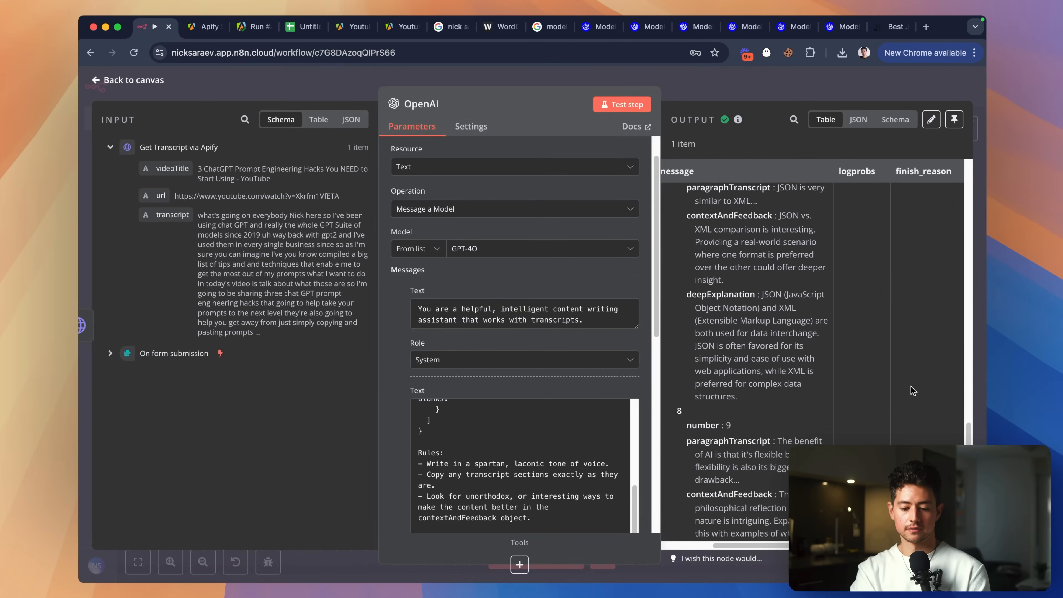
scroll(913, 391, down, 10)
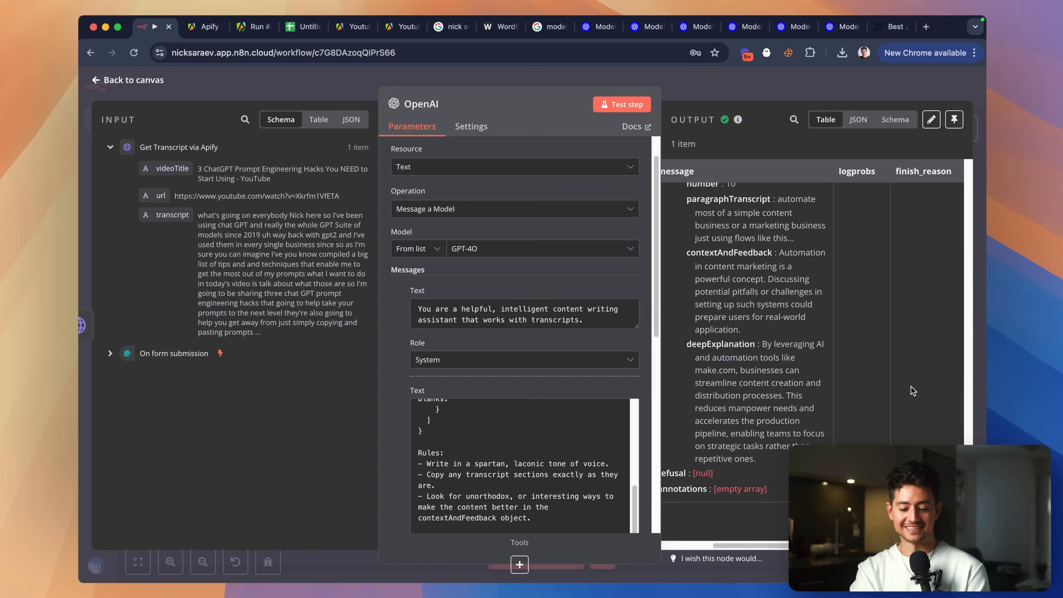
scroll(812, 364, up, 2)
scroll(816, 362, left, 2)
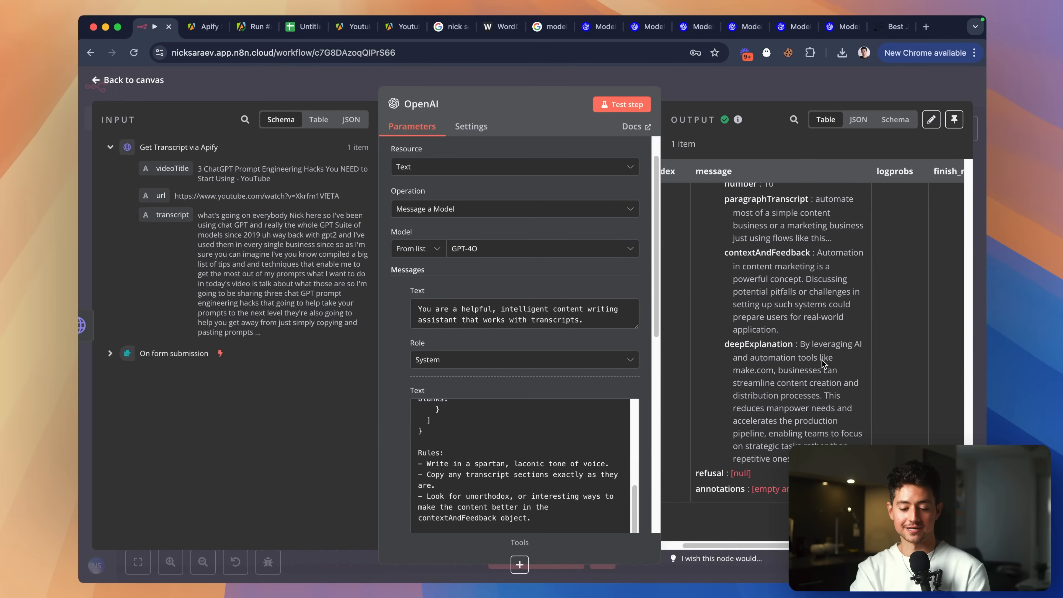
scroll(822, 360, left, 2)
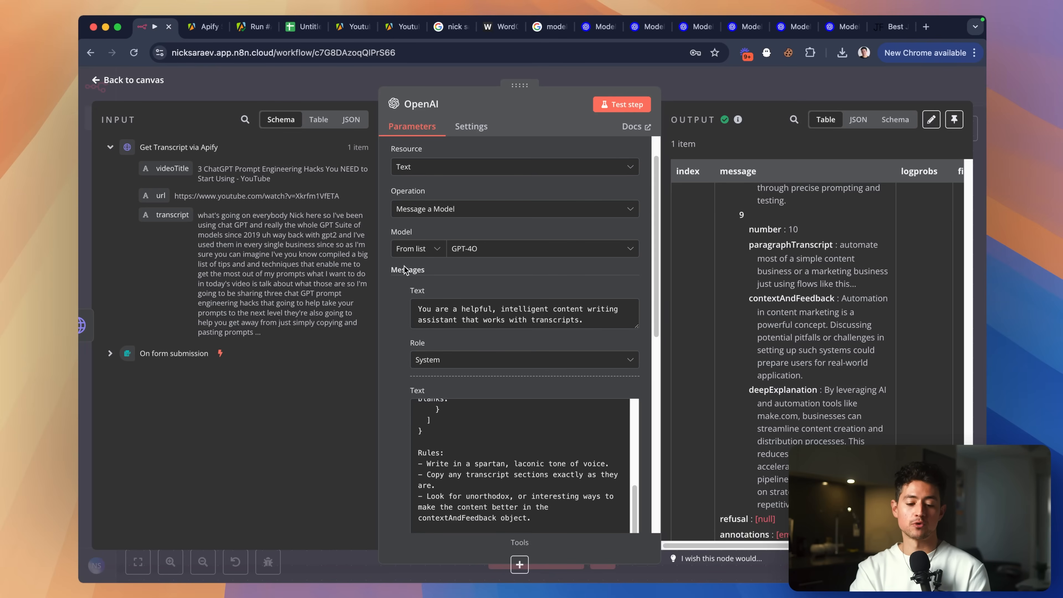
scroll(406, 271, down, 1)
Add a rule requiring a long paragraphTranscript string, then rerun the OpenAI step.
scroll(408, 303, down, 2)
click(540, 390)
key(Return)
text(- Make sure your paragraphTra)
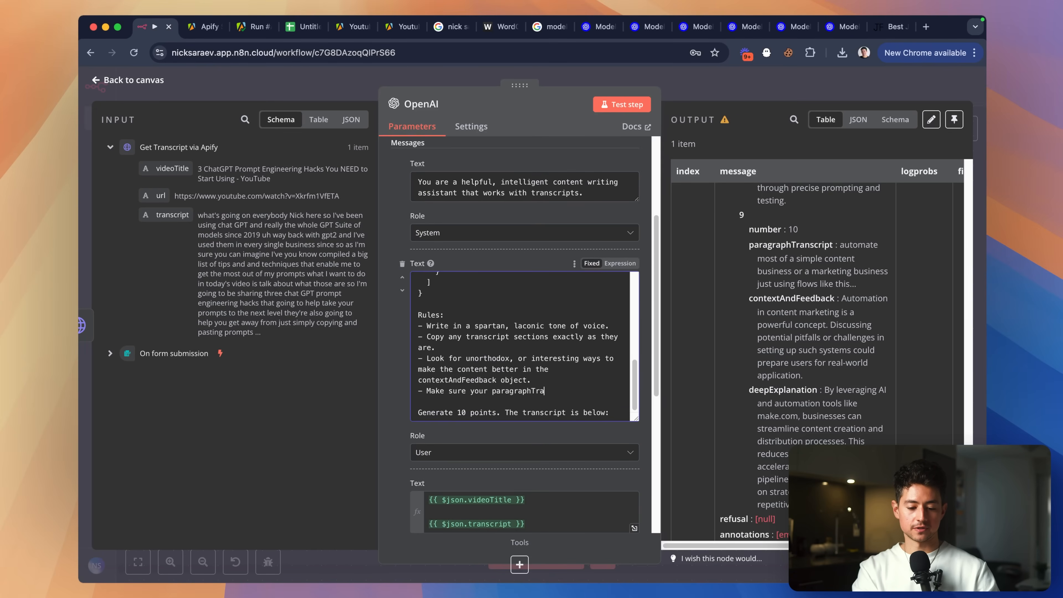
text(nscript string is )
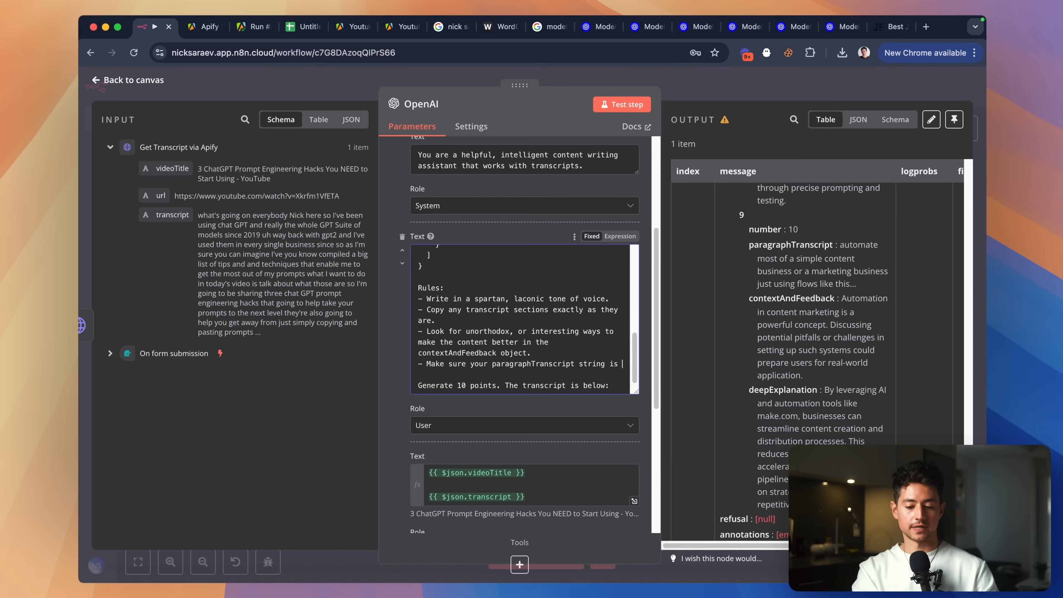
text(long.)
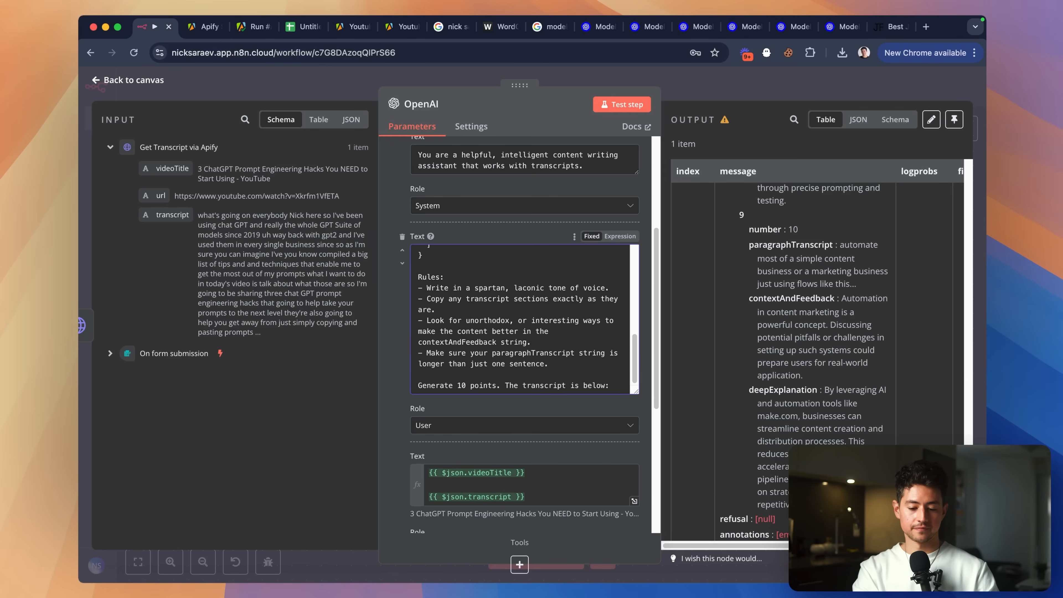
text( at least one whole paragraph of the)
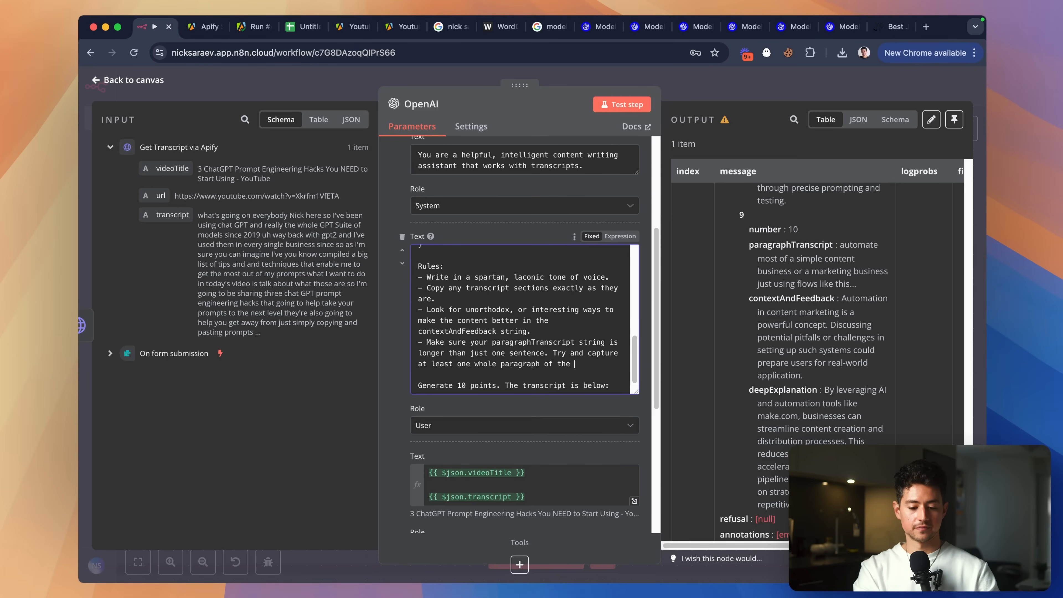
text(t.)
scroll(520, 335, down, 5)
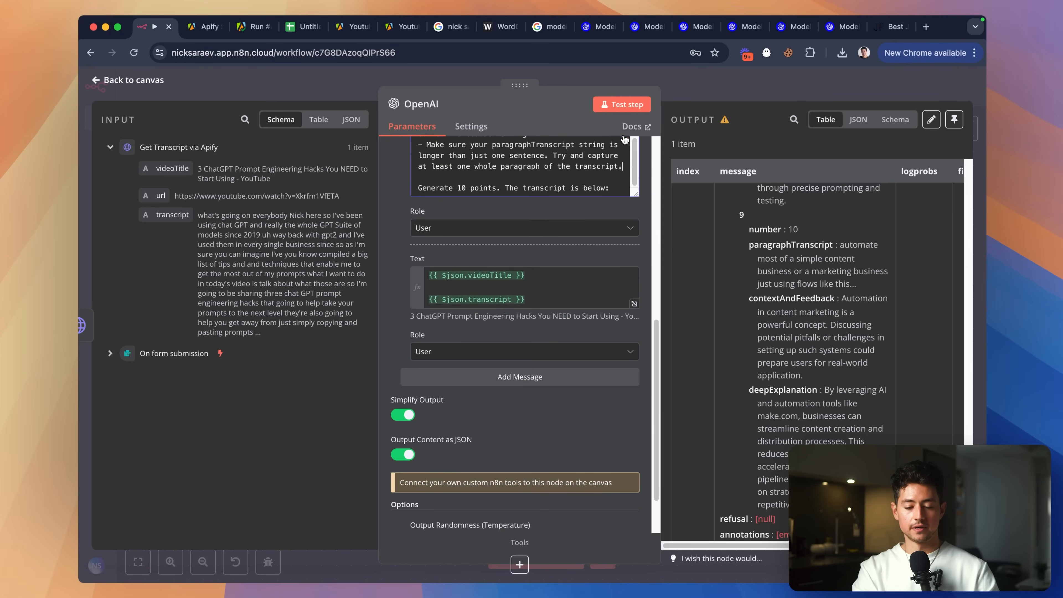
click(623, 104)
Duplicate the OpenAI node as OpenAI1 and connect OpenAI's output to it.
click(703, 88)
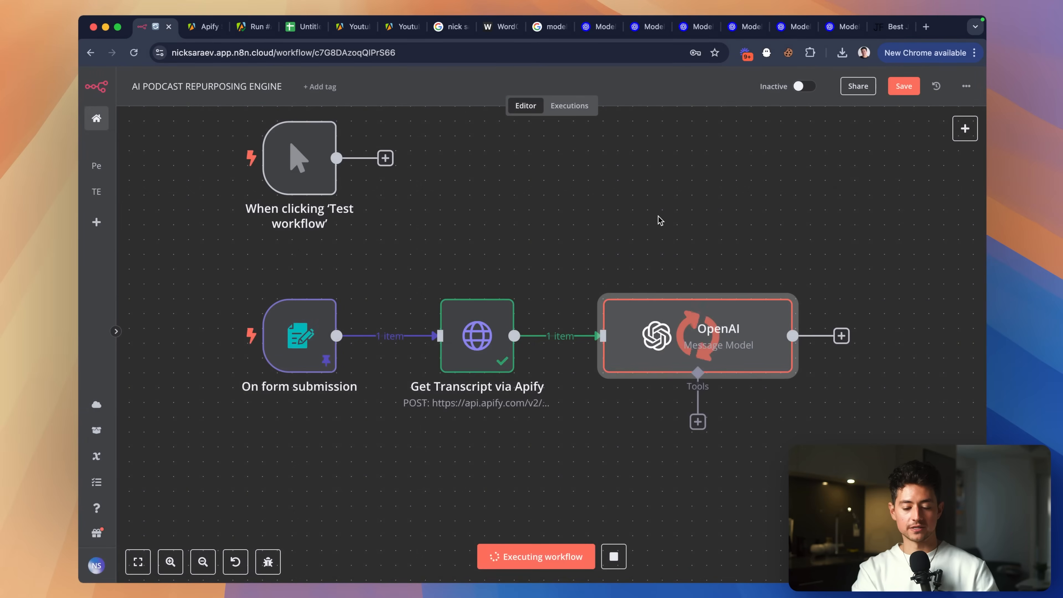
scroll(607, 287, right, 5)
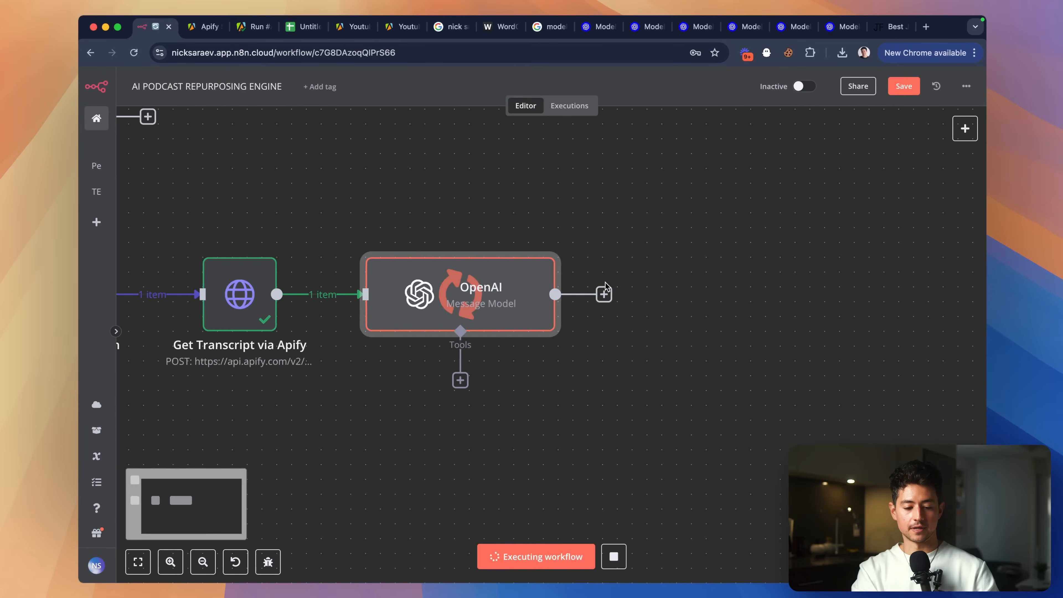
scroll(607, 286, down, 3)
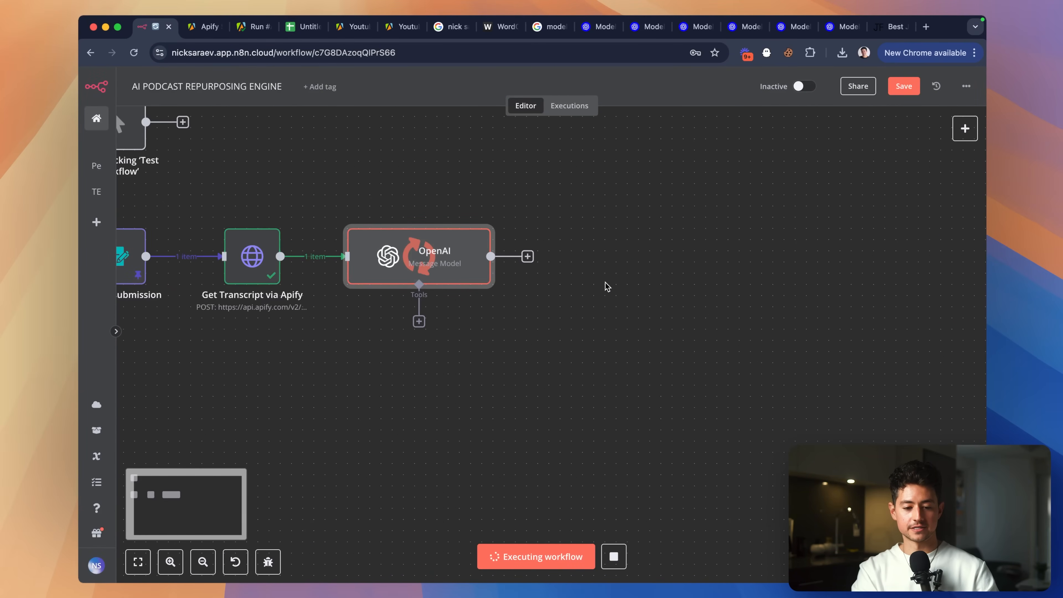
scroll(570, 277, up, 2)
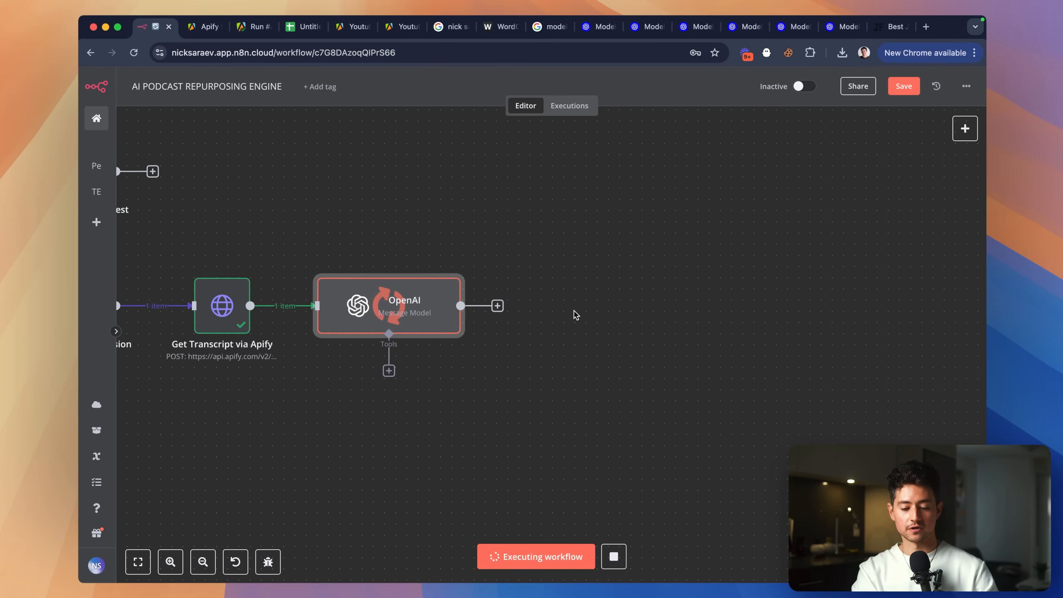
key(super+c)
key(super+v)
drag(669, 322, 580, 195)
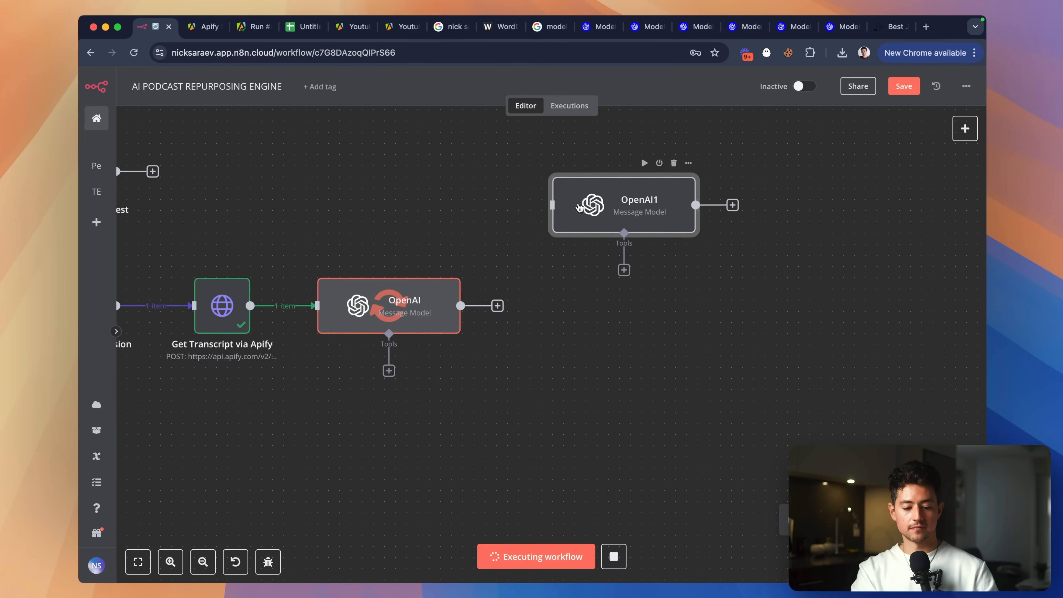
drag(496, 311, 555, 193)
Paste a second copy, OpenAI2, and align it directly beneath OpenAI1.
key(super+v)
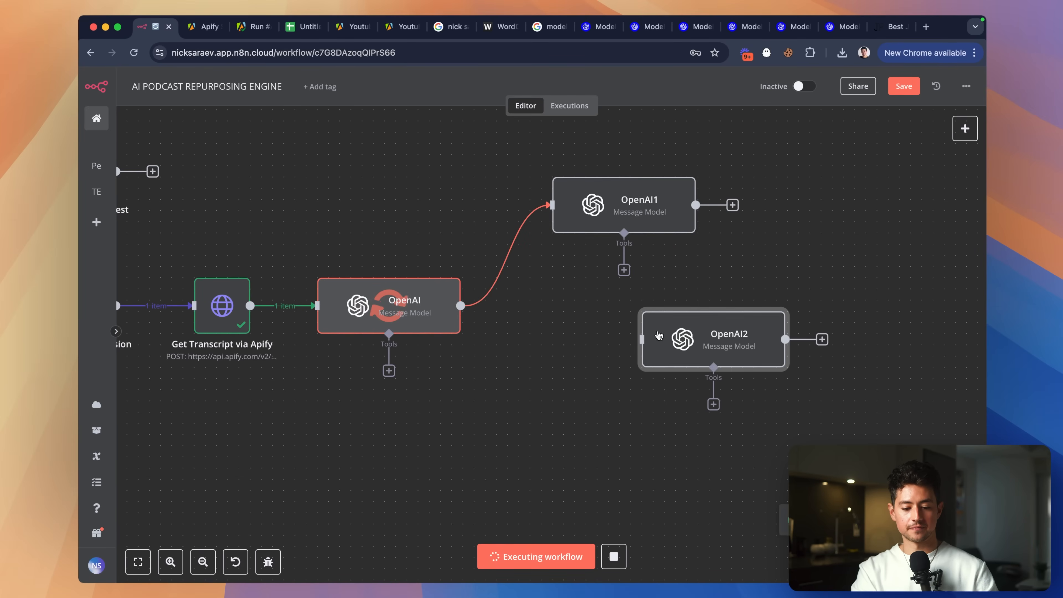
drag(689, 346, 600, 314)
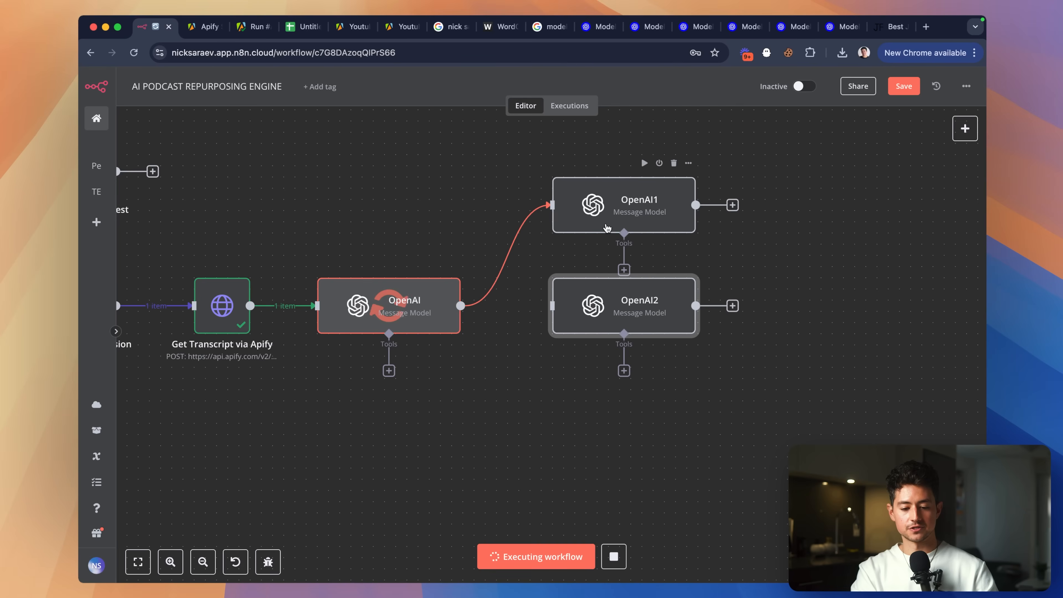
drag(608, 229, 606, 205)
click(633, 317)
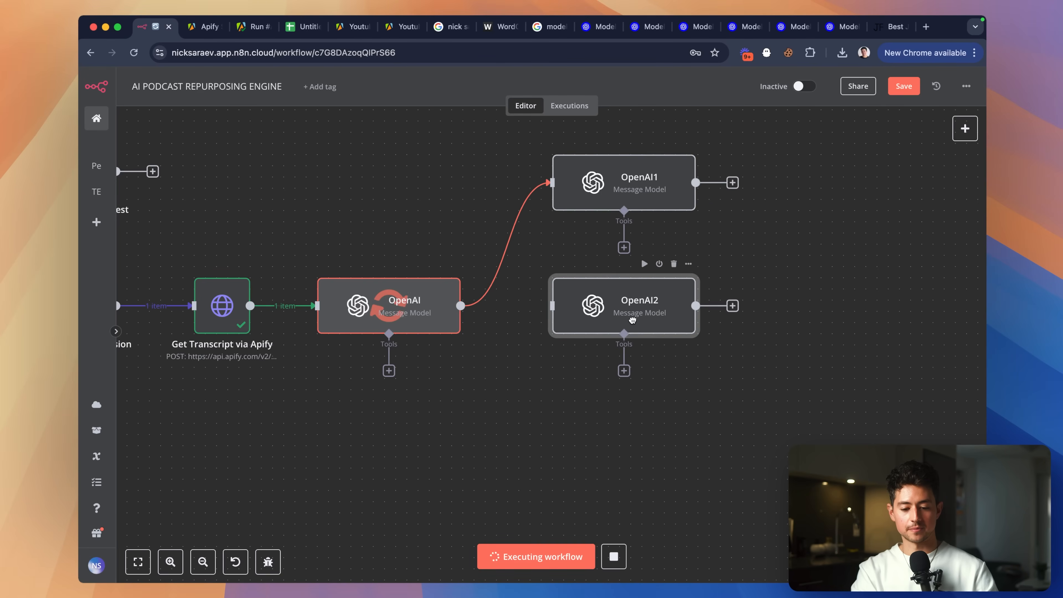
drag(633, 318, 633, 306)
click(649, 414)
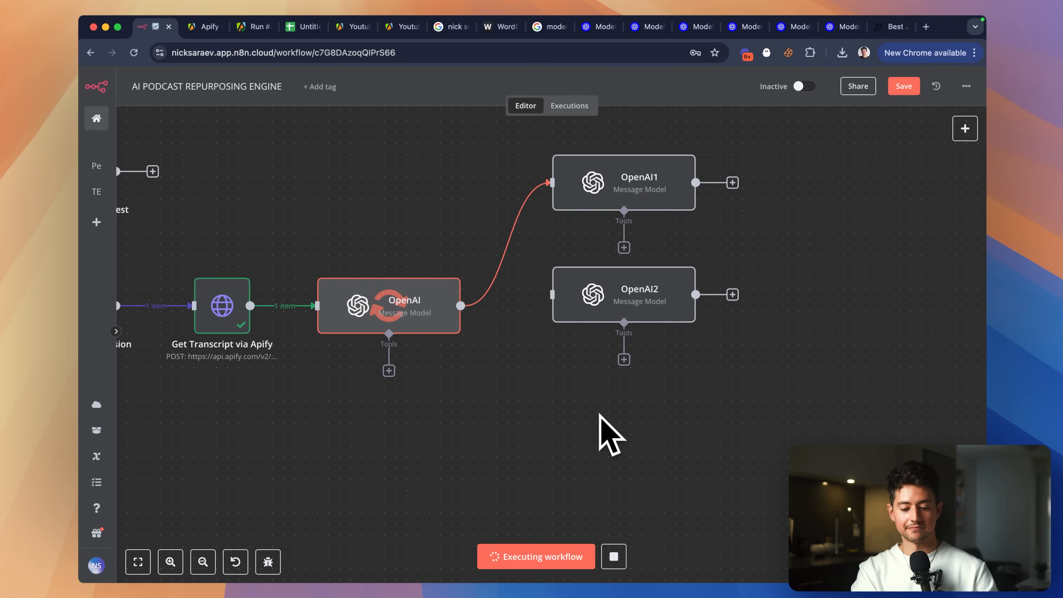
scroll(603, 423, right, 5)
scroll(590, 458, right, 3)
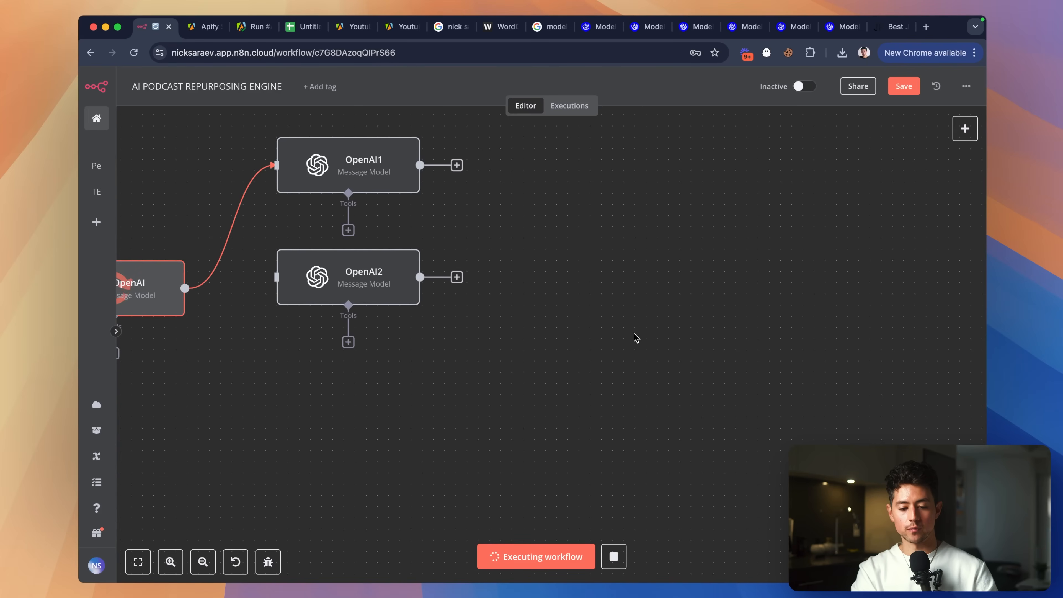
key(ctrl+a)
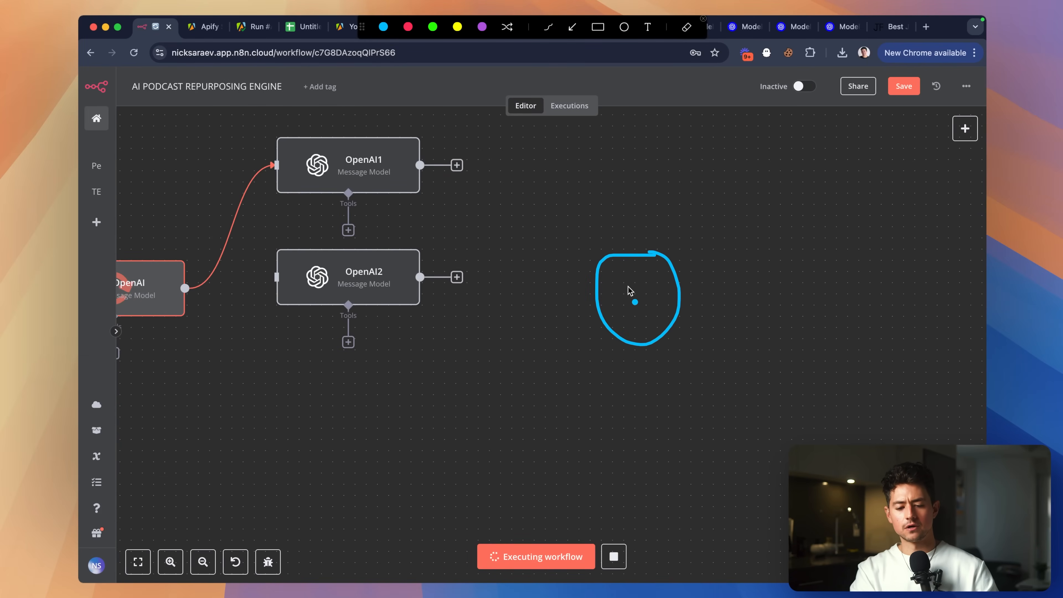
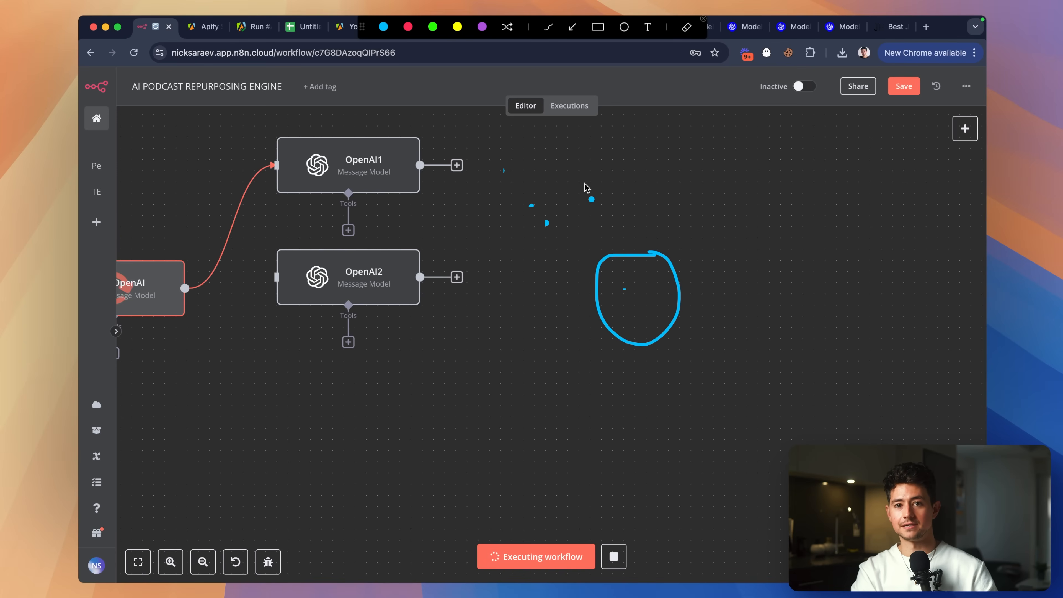
Spread the nodes apart by moving OpenAI2 lower and OpenAI1 higher on the canvas.
key(Escape)
scroll(666, 234, left, 8)
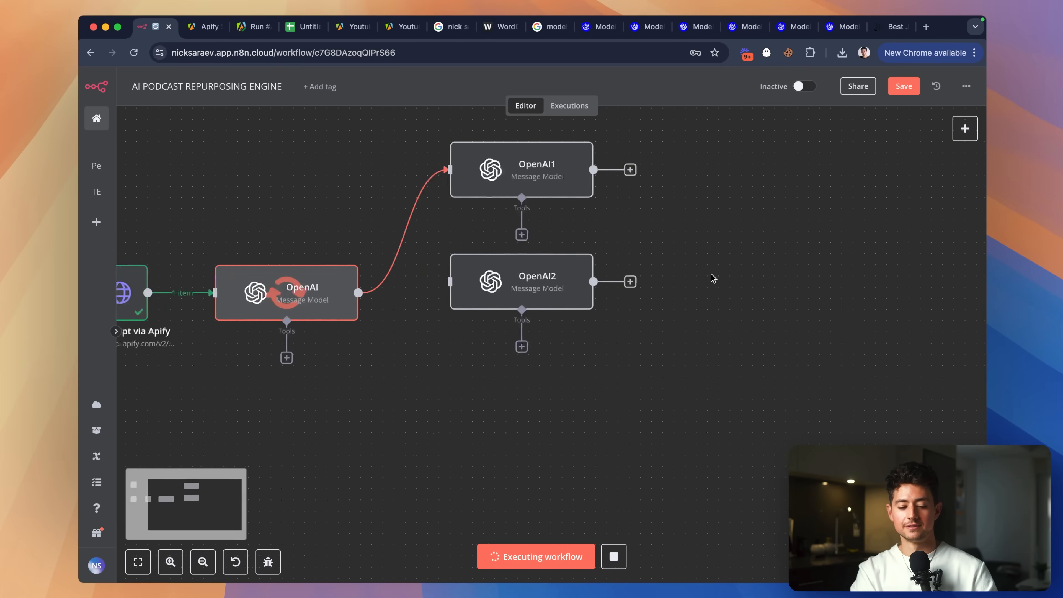
scroll(713, 279, left, 3)
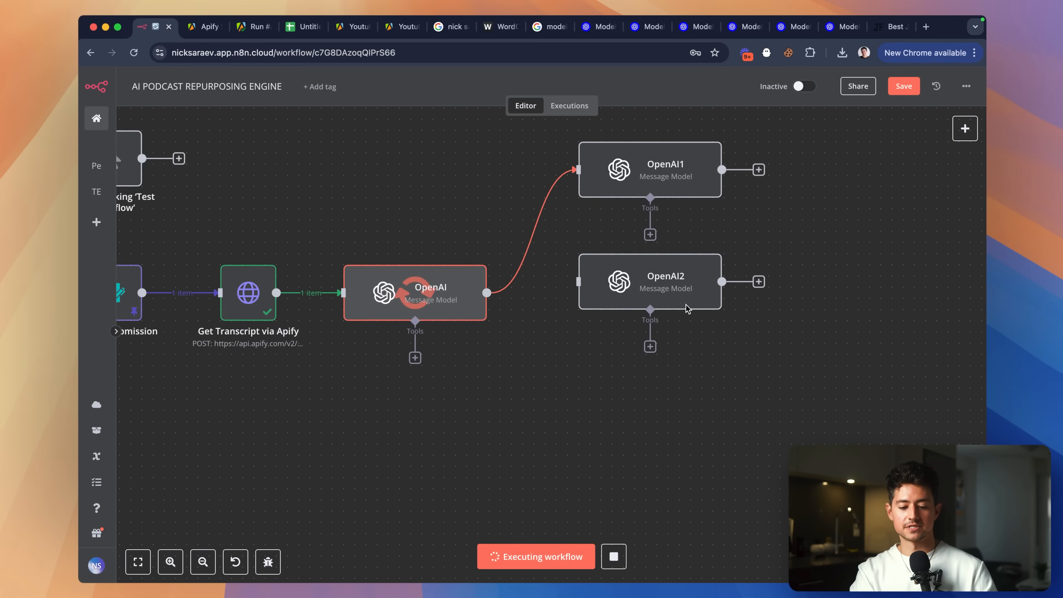
drag(670, 287, 669, 298)
drag(674, 187, 673, 175)
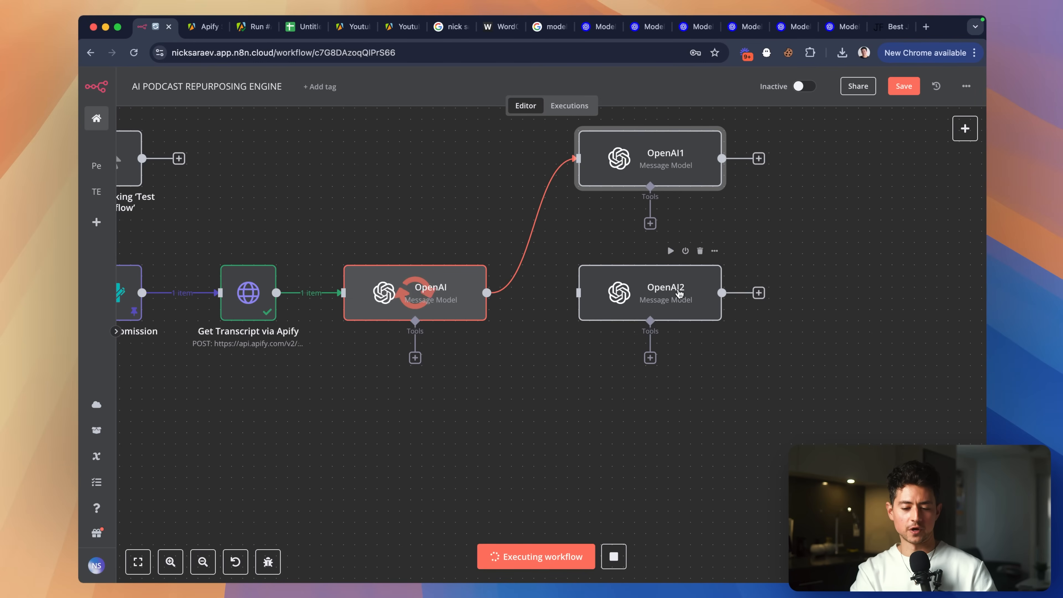
Connect the OpenAI node's output to OpenAI2 so it feeds both OpenAI1 and OpenAI2.
scroll(676, 290, down, 2)
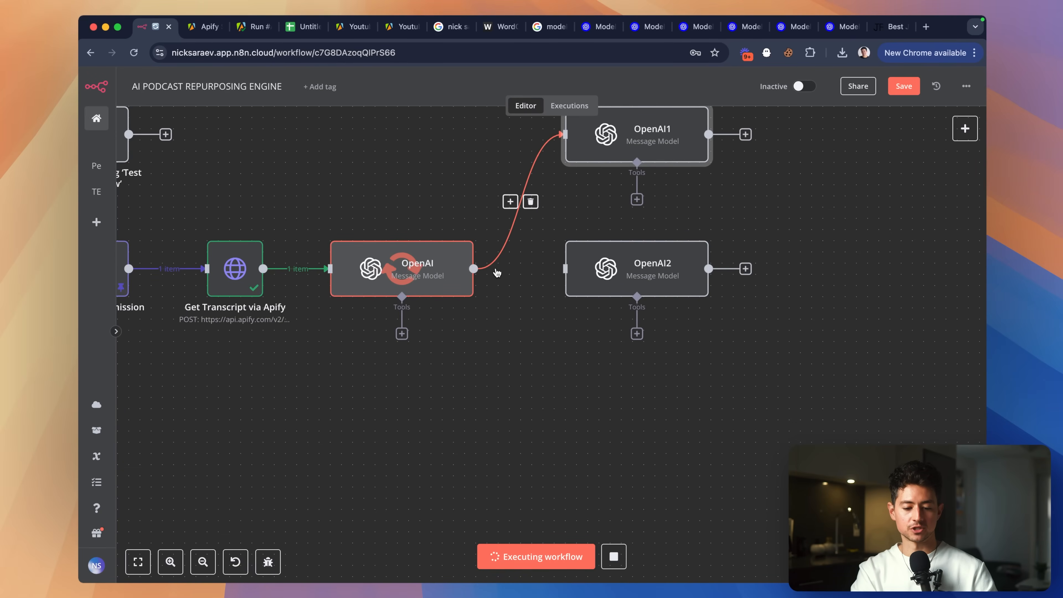
drag(474, 269, 566, 269)
scroll(535, 291, up, 2)
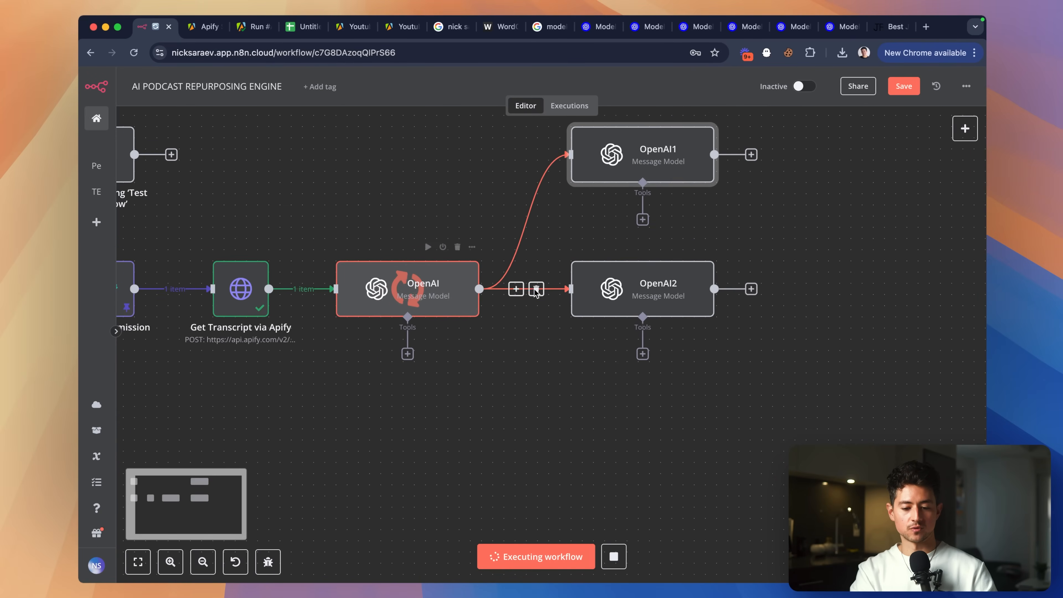
scroll(558, 333, down, 3)
drag(461, 218, 536, 335)
scroll(671, 380, right, 3)
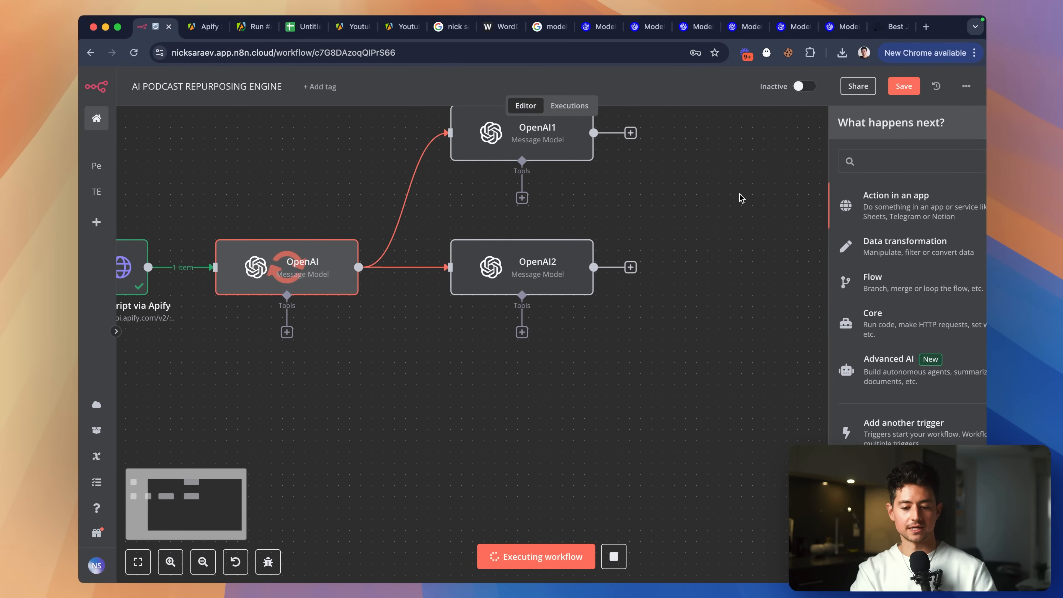
scroll(538, 266, right, 1)
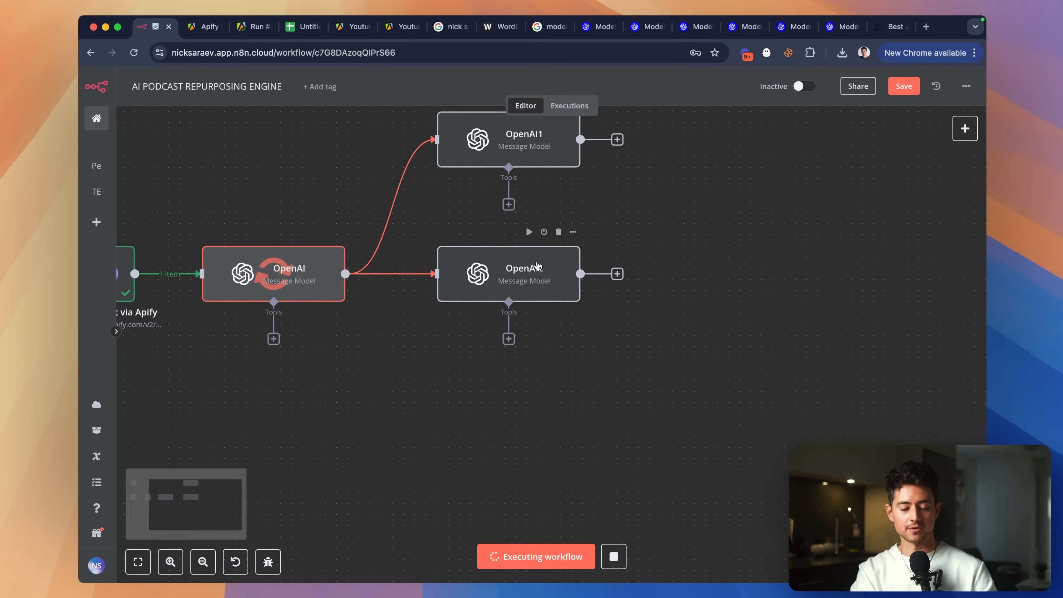
scroll(537, 267, right, 2)
scroll(579, 175, right, 2)
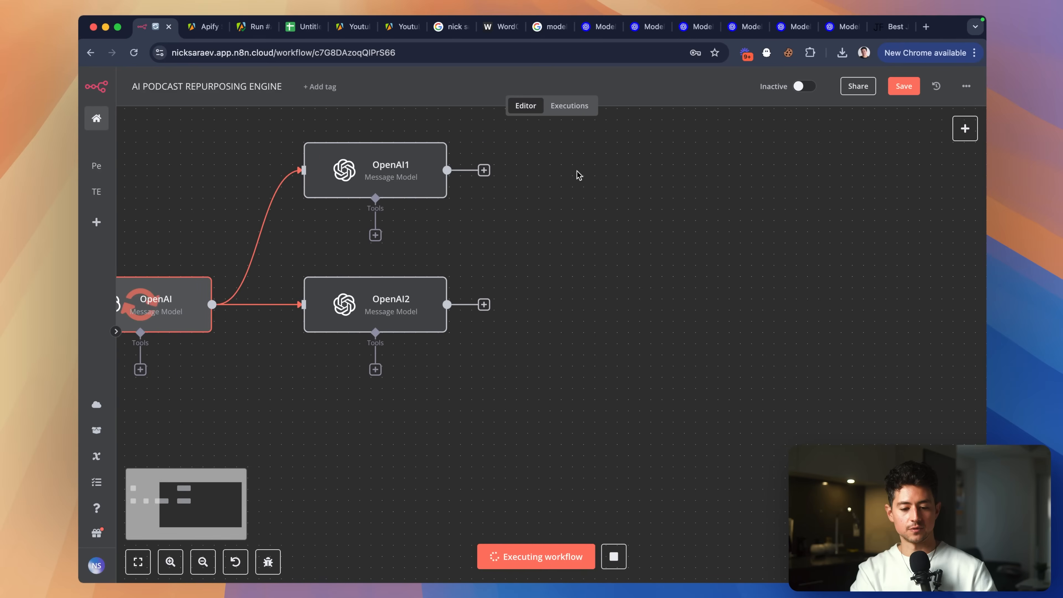
scroll(571, 454, left, 2)
scroll(572, 454, down, 1)
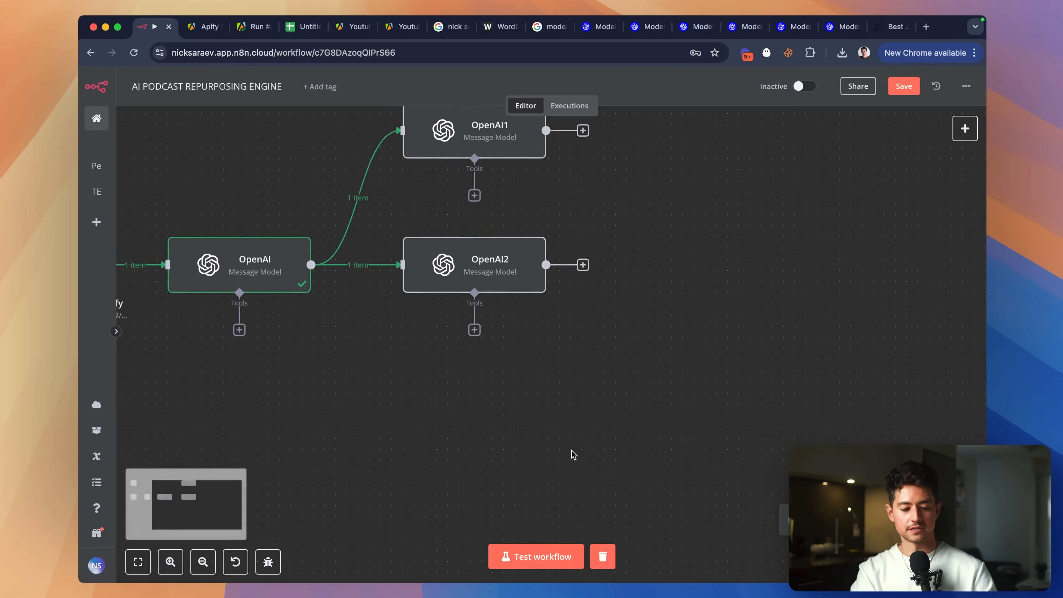
scroll(488, 410, left, 2)
scroll(594, 383, up, 2)
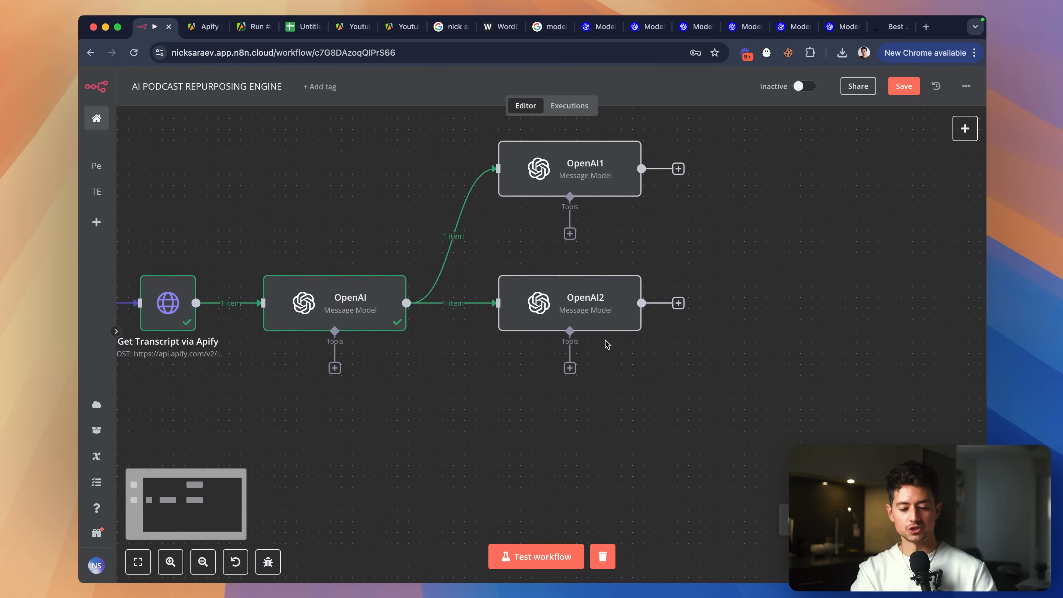
scroll(365, 308, left, 1)
double_click(364, 308)
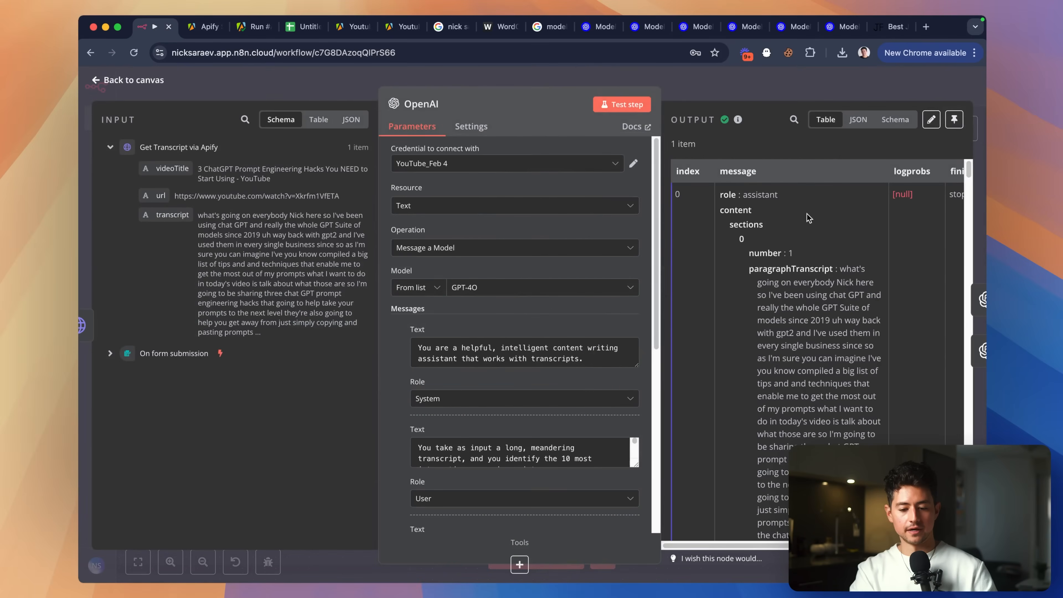
scroll(809, 218, down, 10)
scroll(800, 256, down, 6)
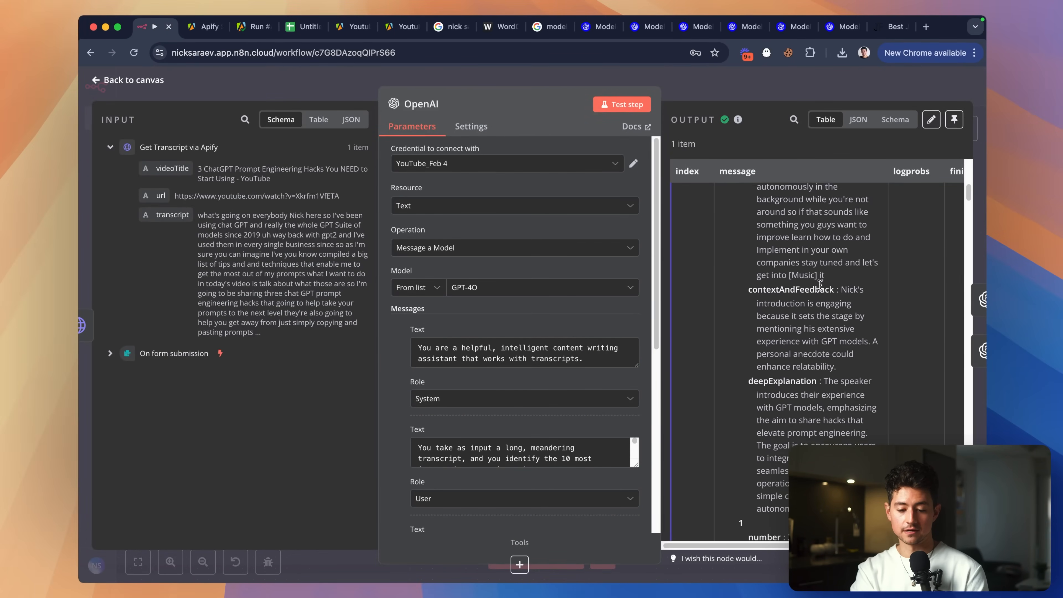
scroll(820, 284, down, 5)
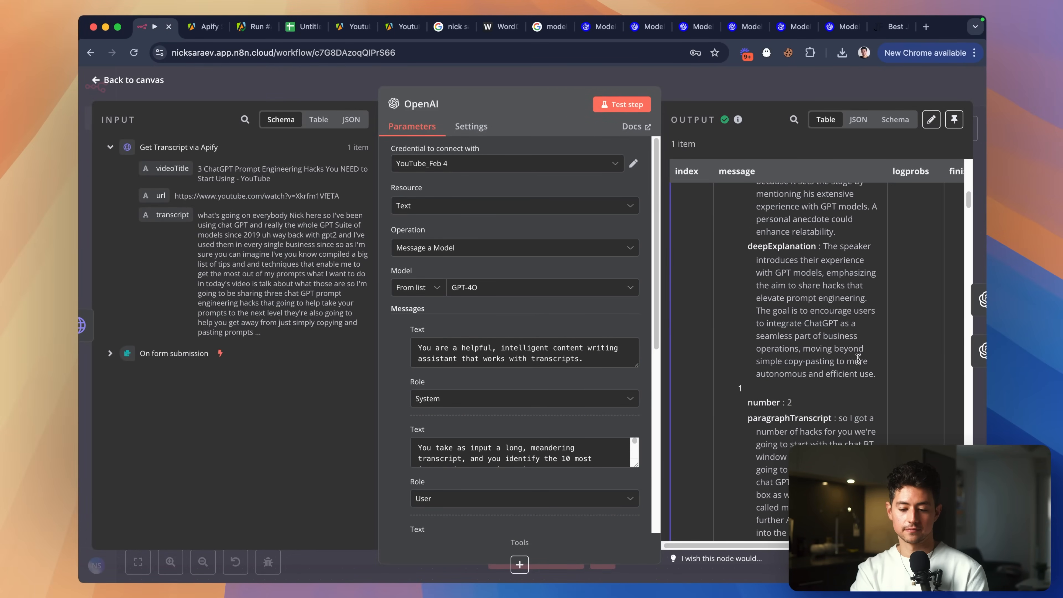
scroll(858, 359, down, 10)
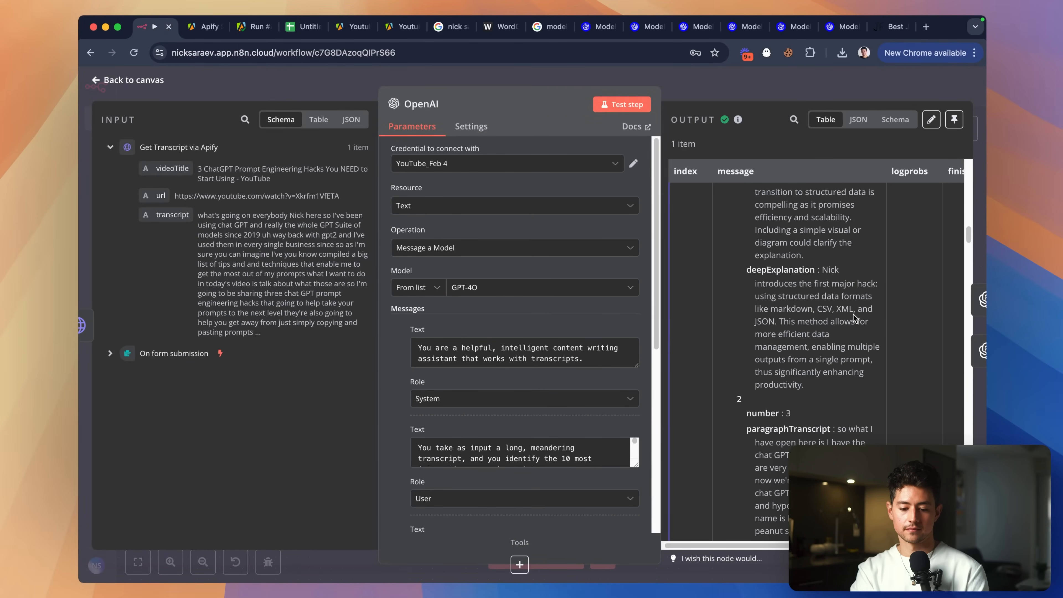
scroll(855, 319, down, 10)
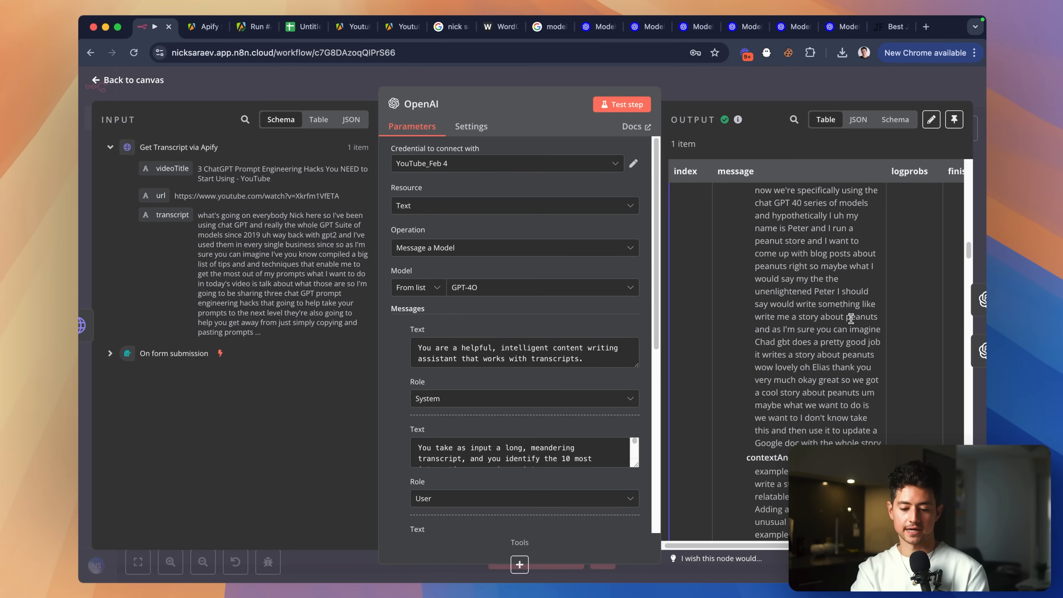
scroll(852, 319, down, 10)
click(787, 93)
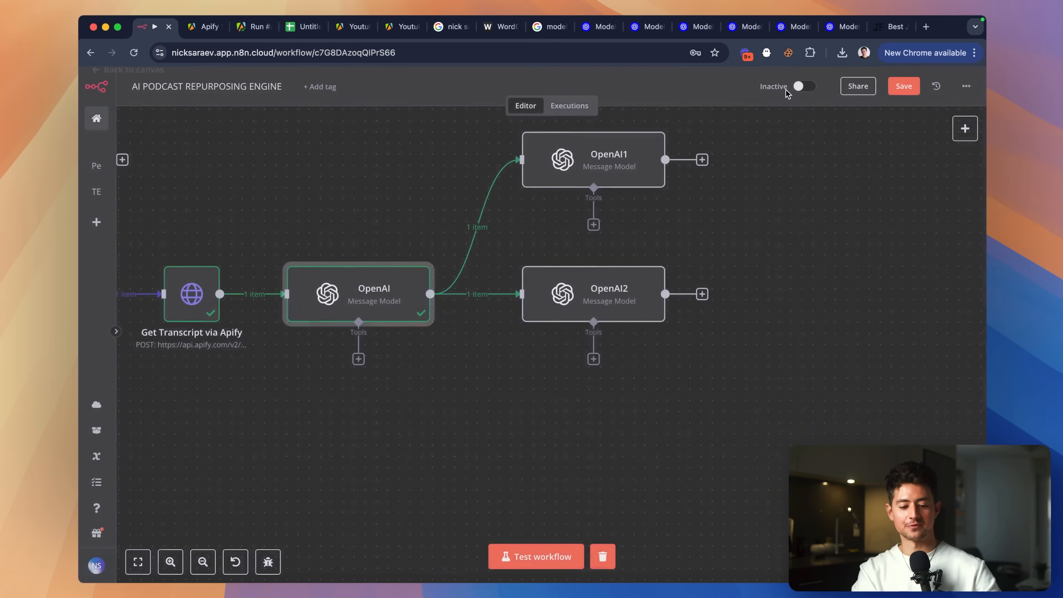
scroll(798, 218, right, 3)
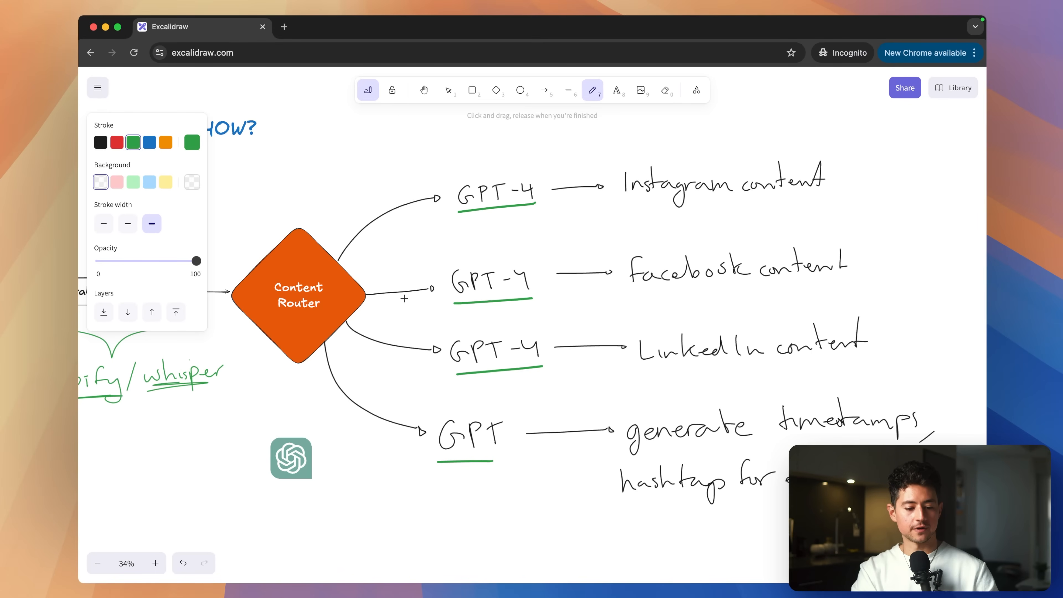
scroll(400, 327, left, 5)
Move the ChatGPT logo onto the Content Router diamond in Excalidraw.
scroll(400, 327, up, 3)
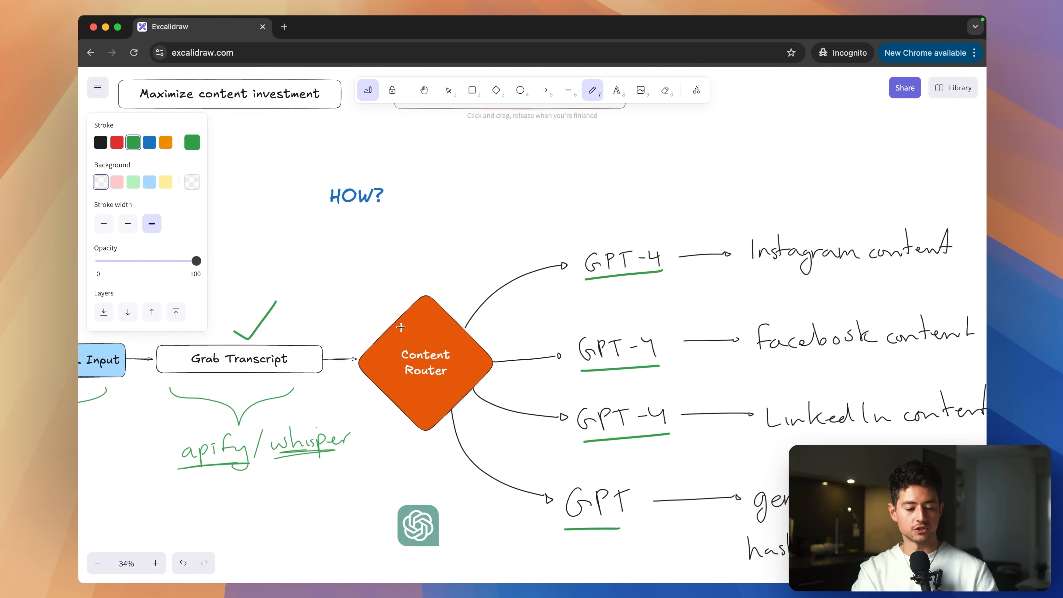
scroll(401, 327, right, 3)
scroll(400, 327, down, 3)
key(v)
click(374, 450)
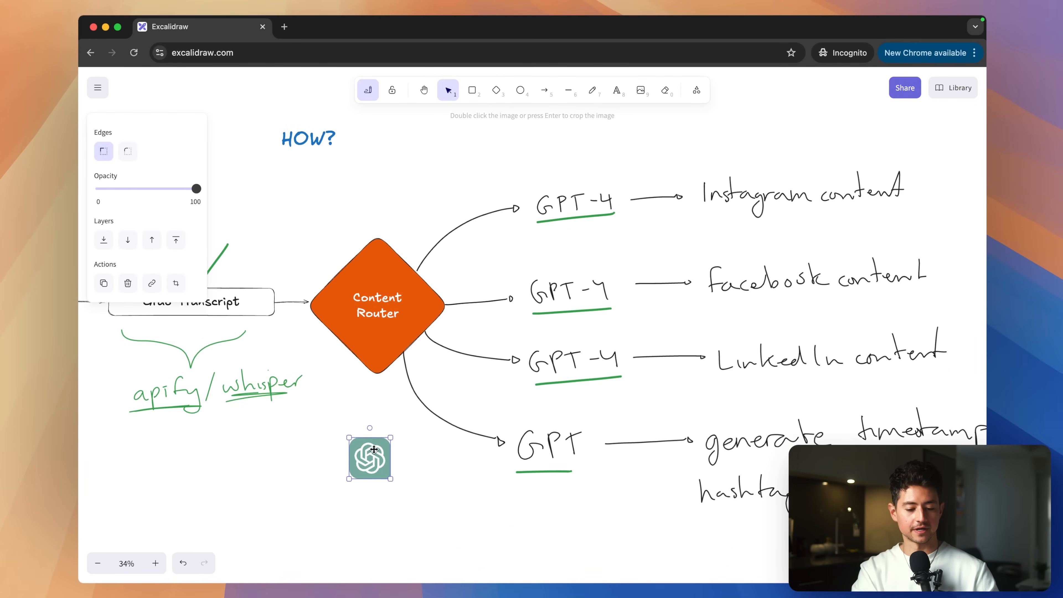
drag(374, 449, 381, 298)
Draw a green freehand checkmark above the Content Router diamond.
scroll(386, 385, right, 5)
scroll(385, 385, up, 2)
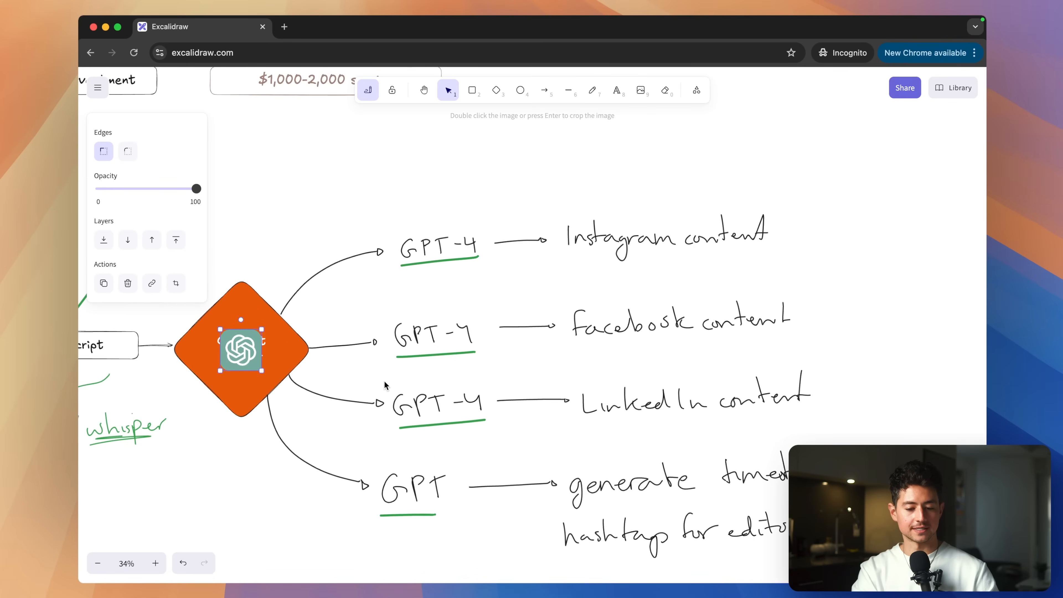
click(253, 263)
key(p)
drag(244, 257, 299, 192)
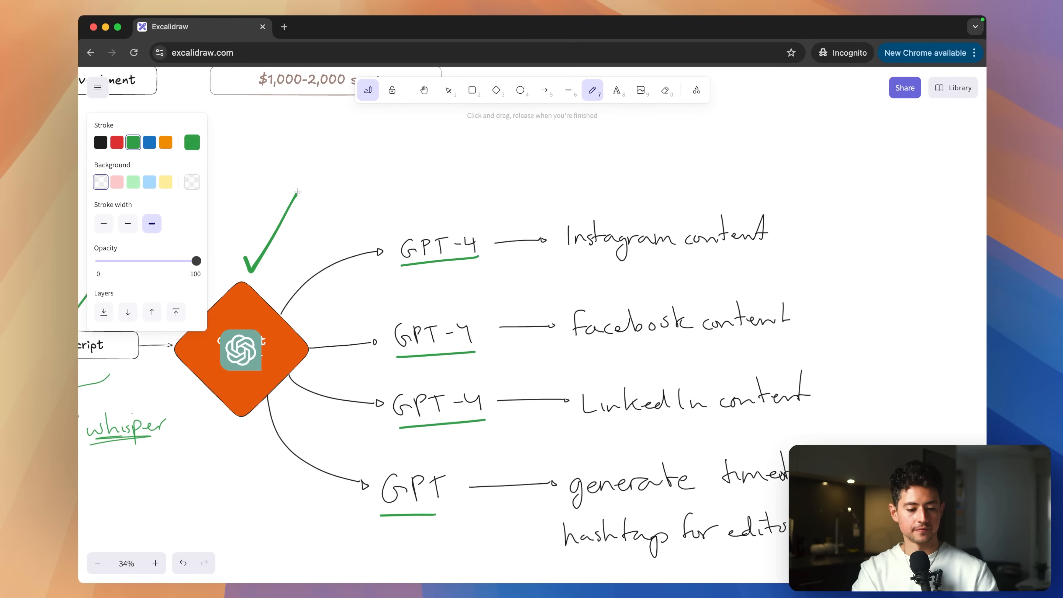
scroll(371, 251, down, 1)
scroll(370, 252, right, 1)
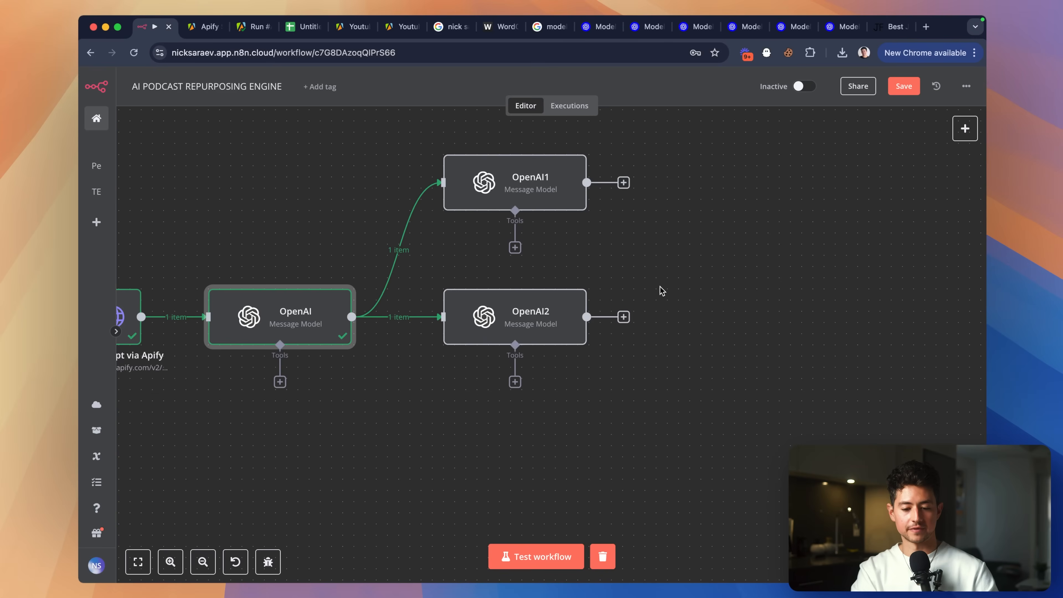
scroll(665, 261, up, 2)
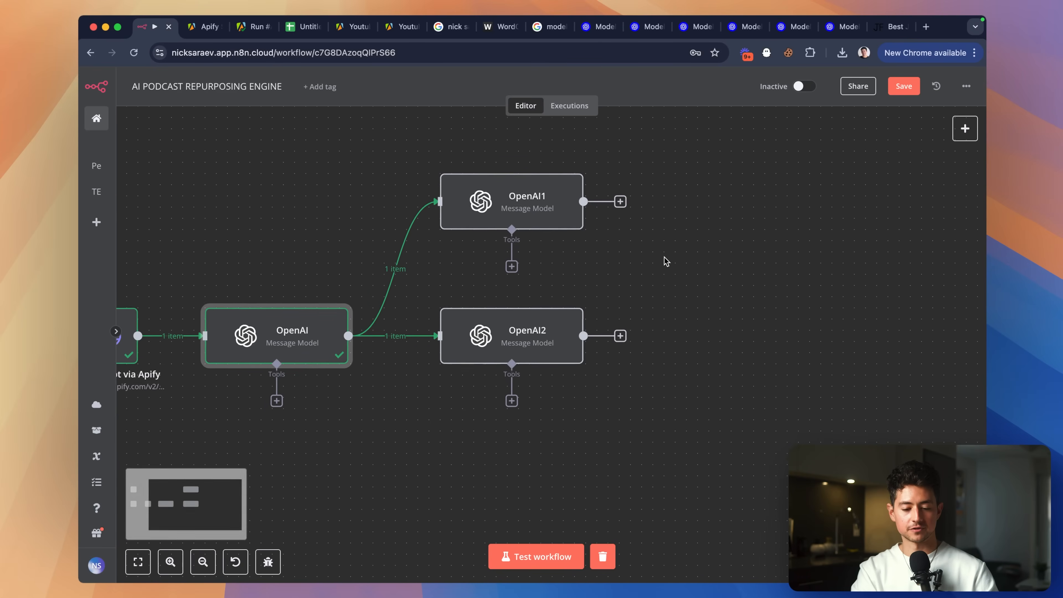
Rename OpenAI1 to 'Instagram Post Generator', then start a search for 'instagram post length restrictions'.
click(518, 206)
right_click(518, 208)
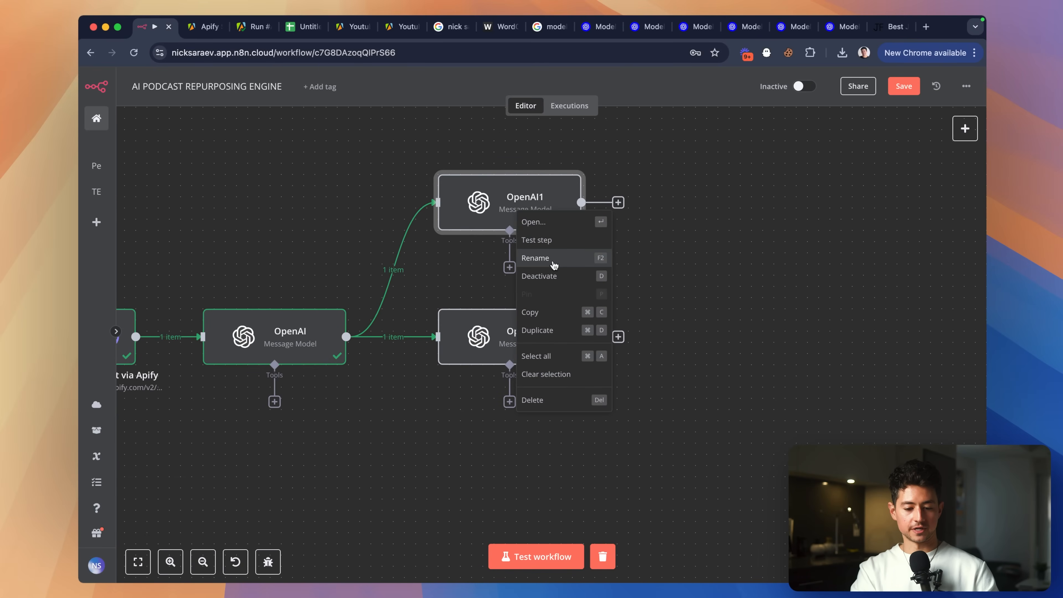
click(554, 264)
text(Instagram)
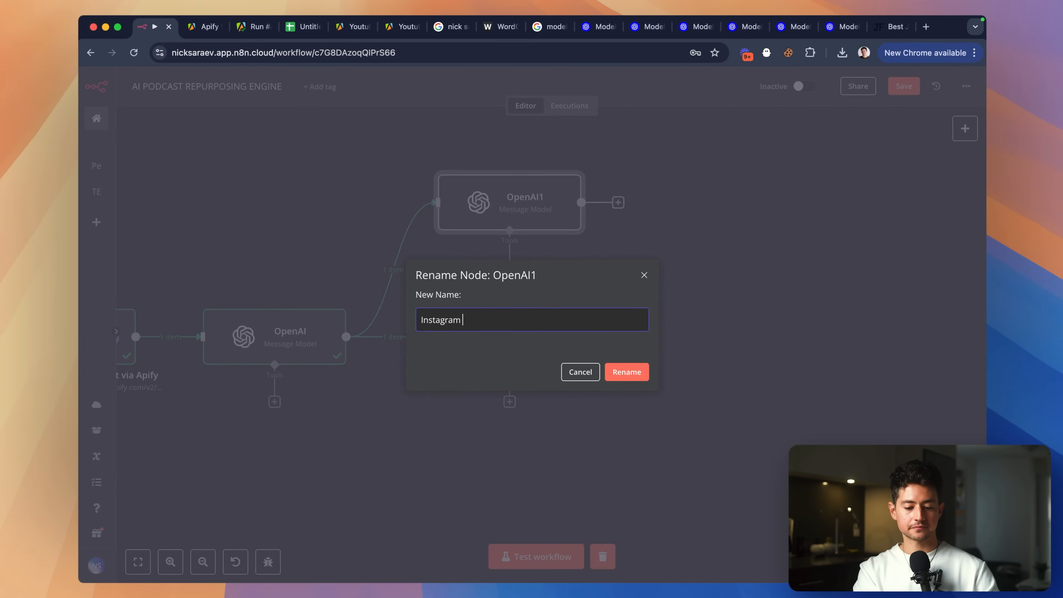
text( Post Generator)
key(Return)
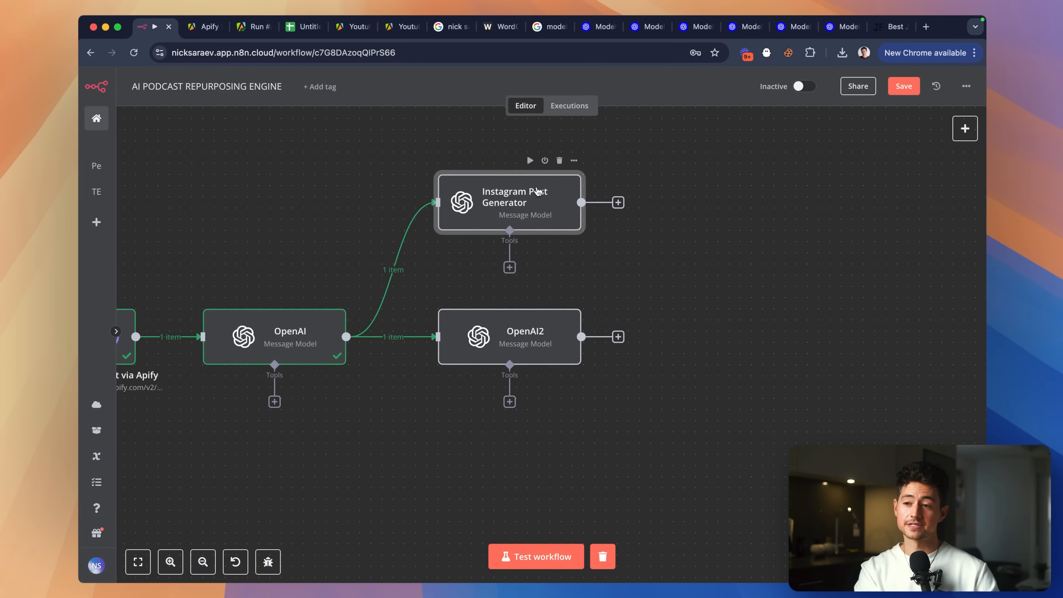
key(super+t)
text(instagram post)
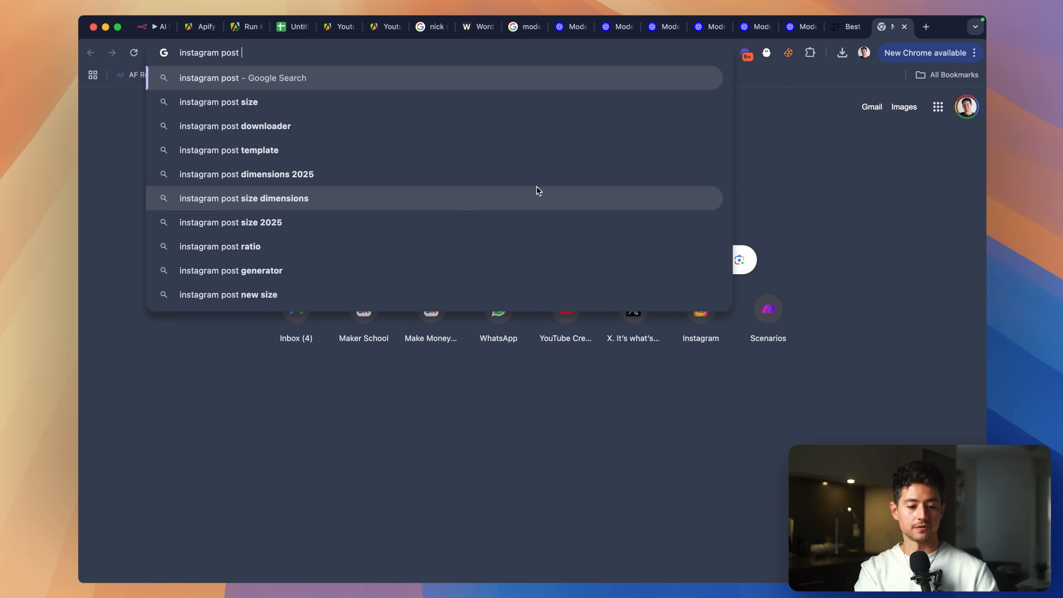
text( length restrictions)
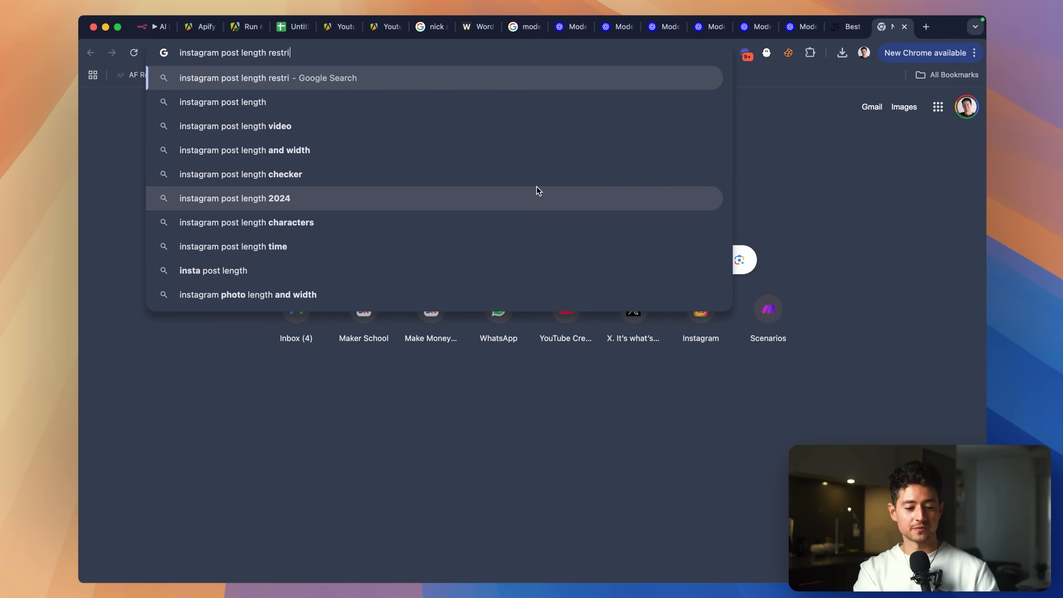
Search Instagram post limits and highlight 2200 characters, 125-character caption truncation, and 30 hashtags.
key(Return)
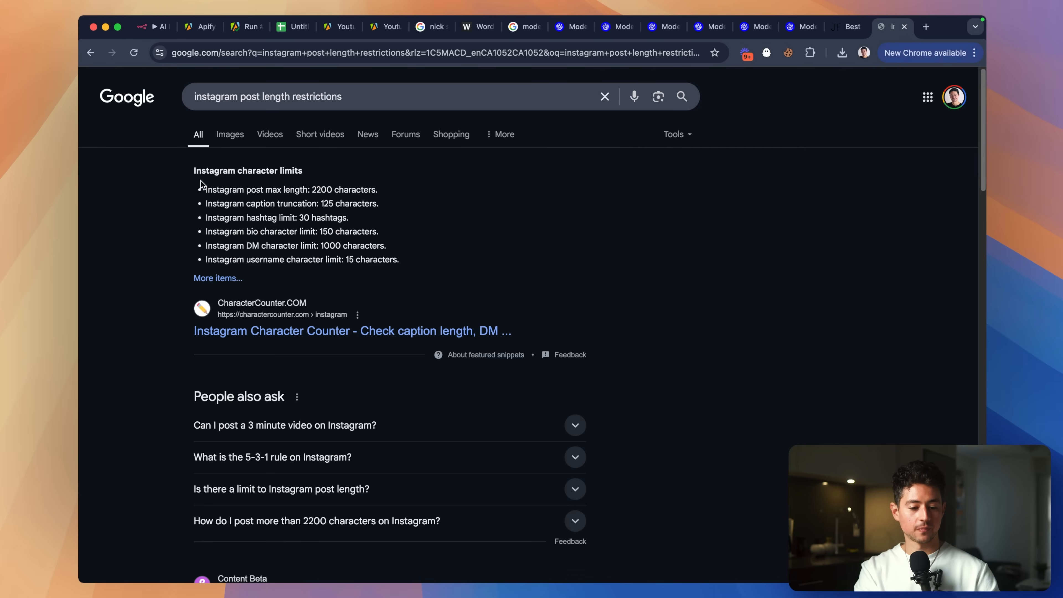
scroll(202, 181, up, 5)
drag(493, 201, 564, 201)
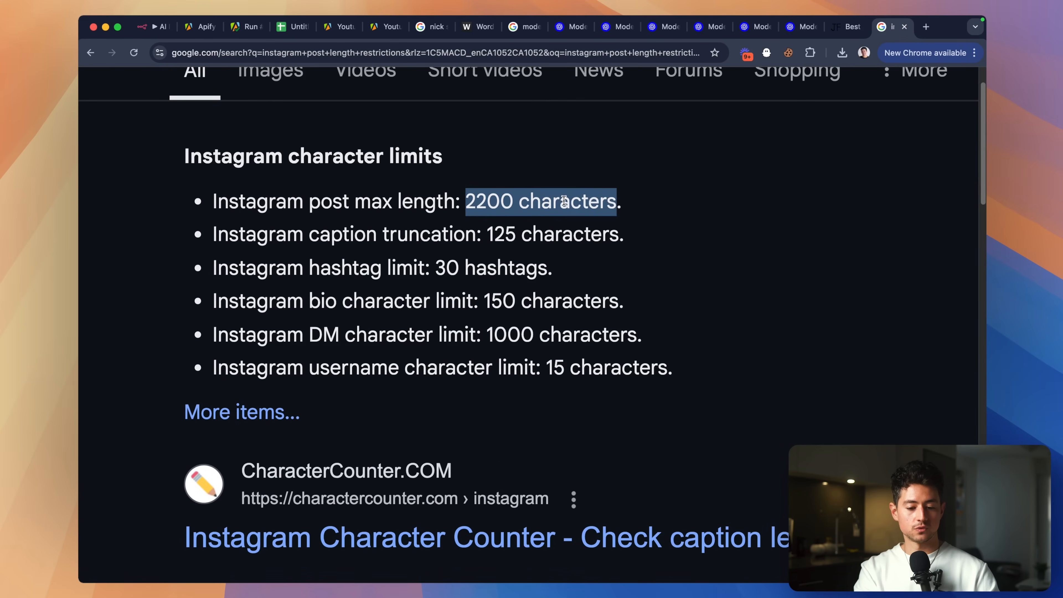
drag(487, 235, 552, 235)
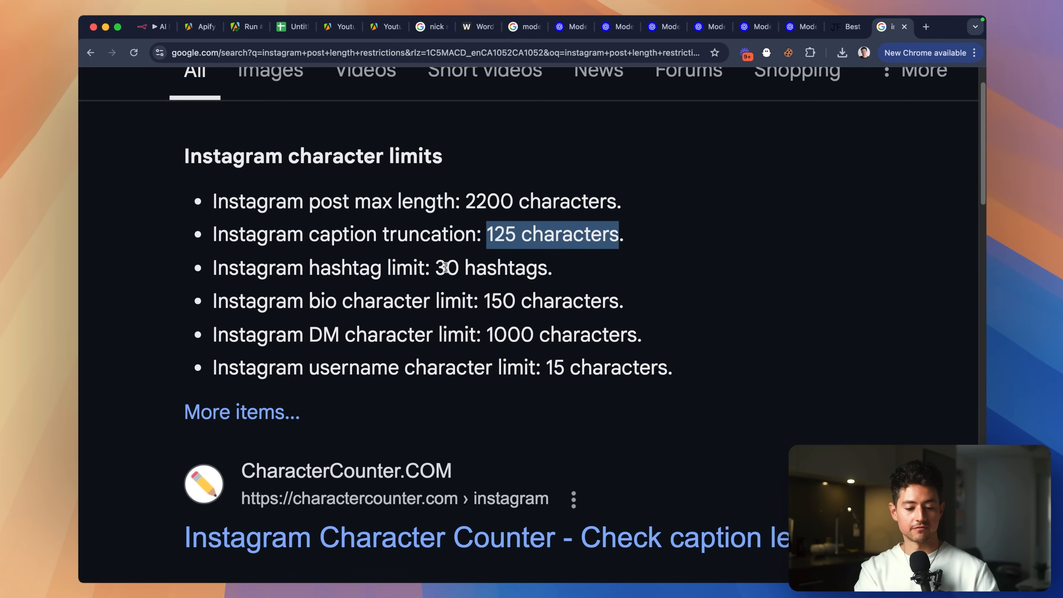
drag(446, 267, 441, 199)
scroll(440, 198, down, 5)
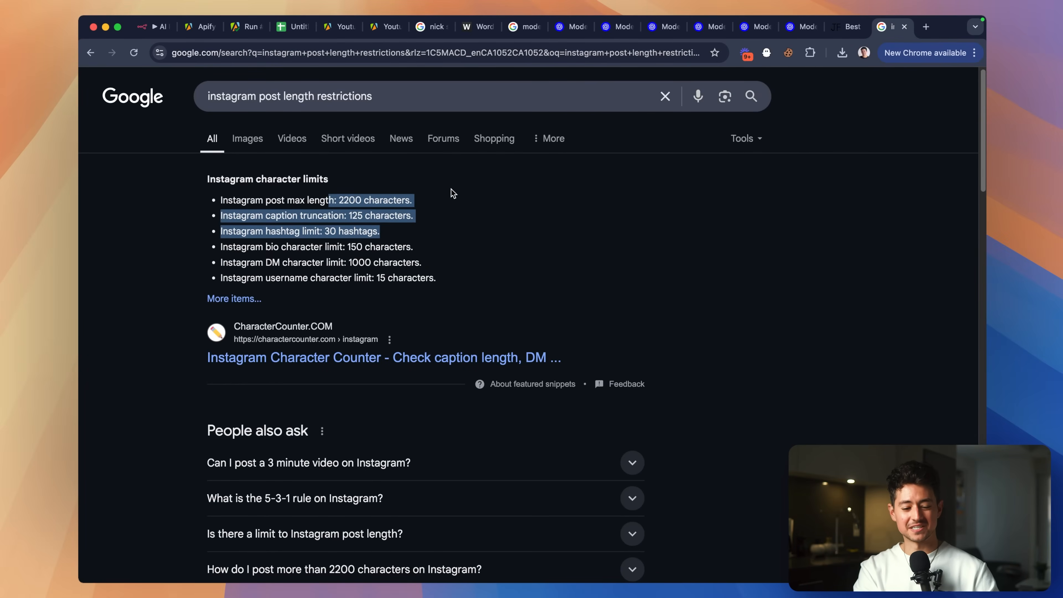
Search '2200 characters to words' to get roughly 338–440 words, then return to n8n.
drag(344, 201, 376, 204)
key(super+c)
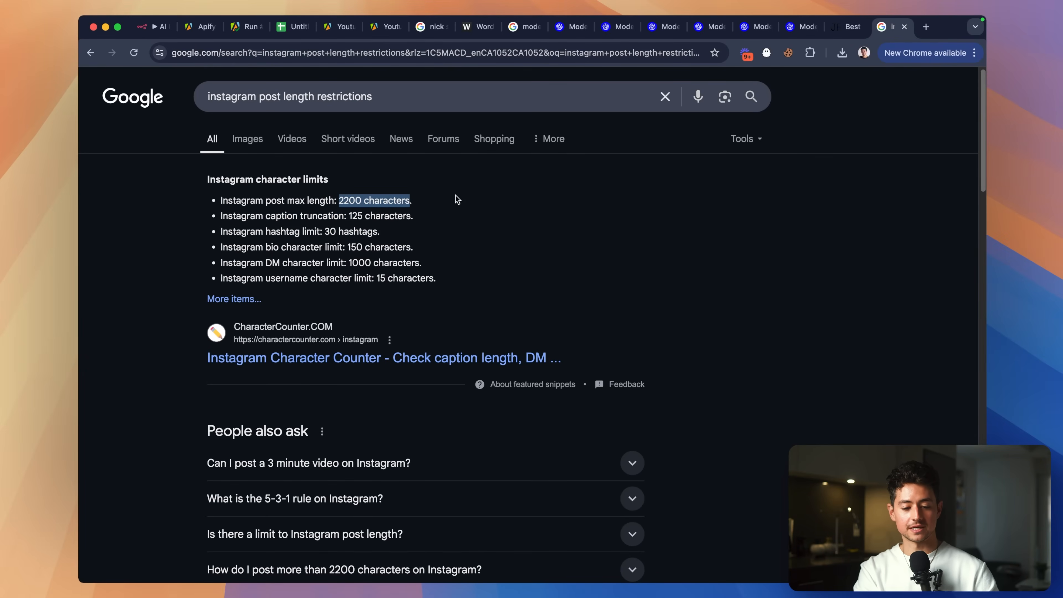
click(438, 95)
key(super+a)
key(super+v)
text(to words)
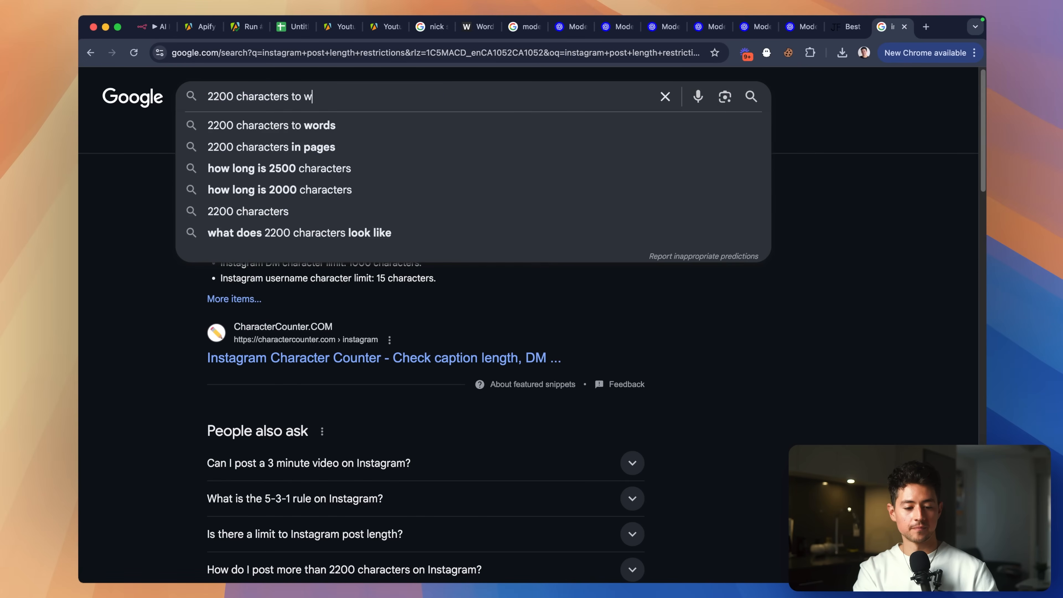
key(Return)
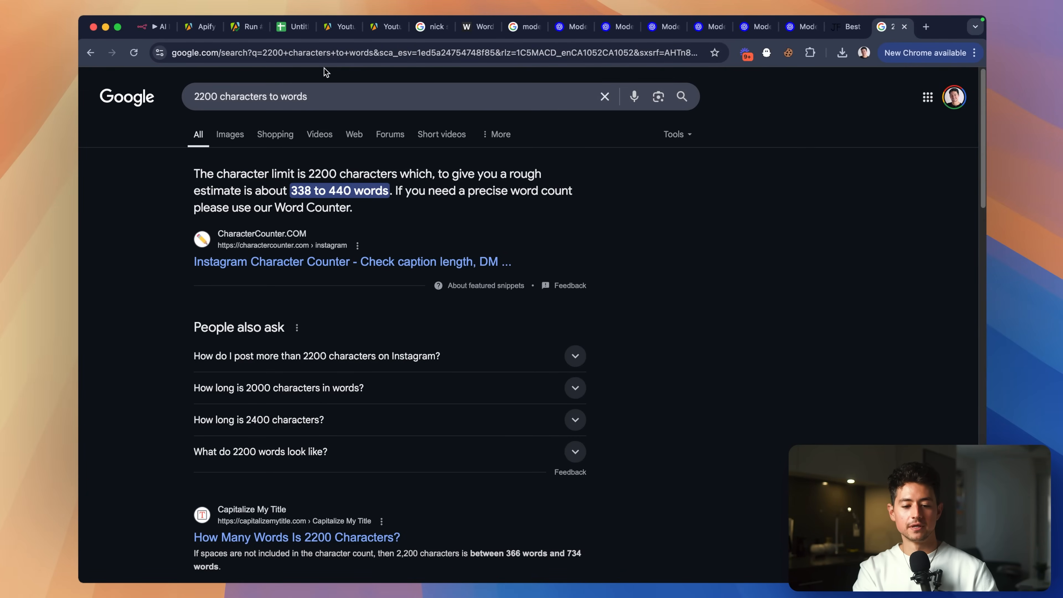
click(154, 27)
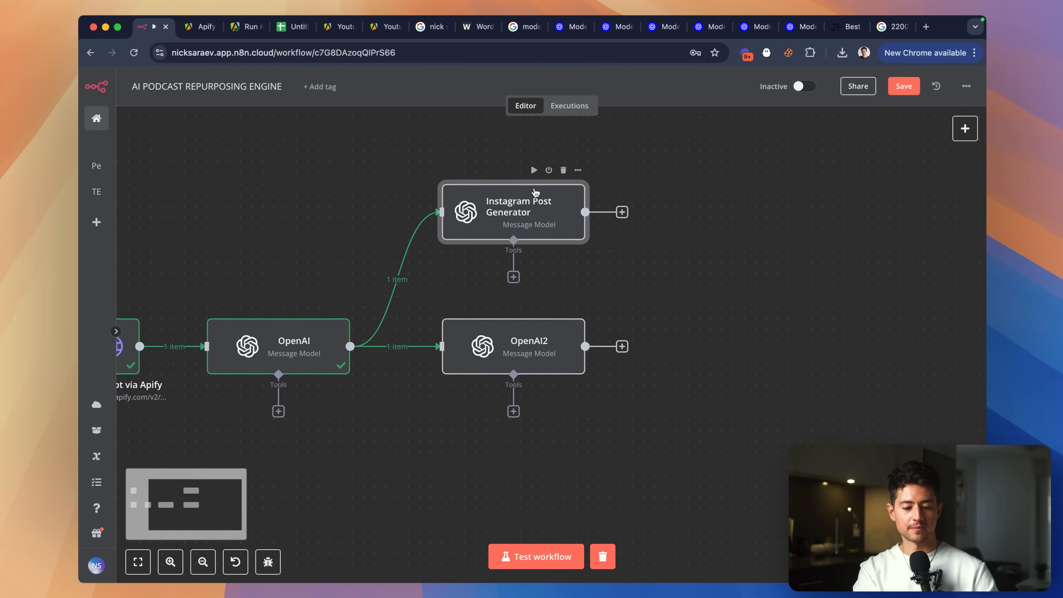
Change the Instagram Post Generator system message to end with 'that generates Instagram posts.'.
scroll(534, 195, up, 1)
double_click(518, 225)
scroll(503, 268, down, 3)
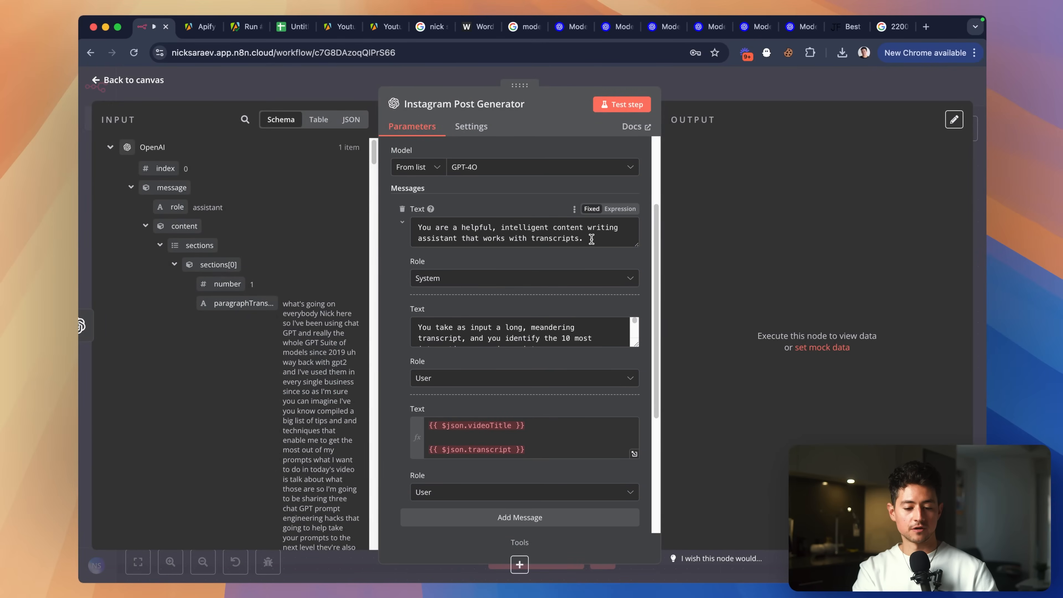
drag(591, 238, 464, 238)
text(that g)
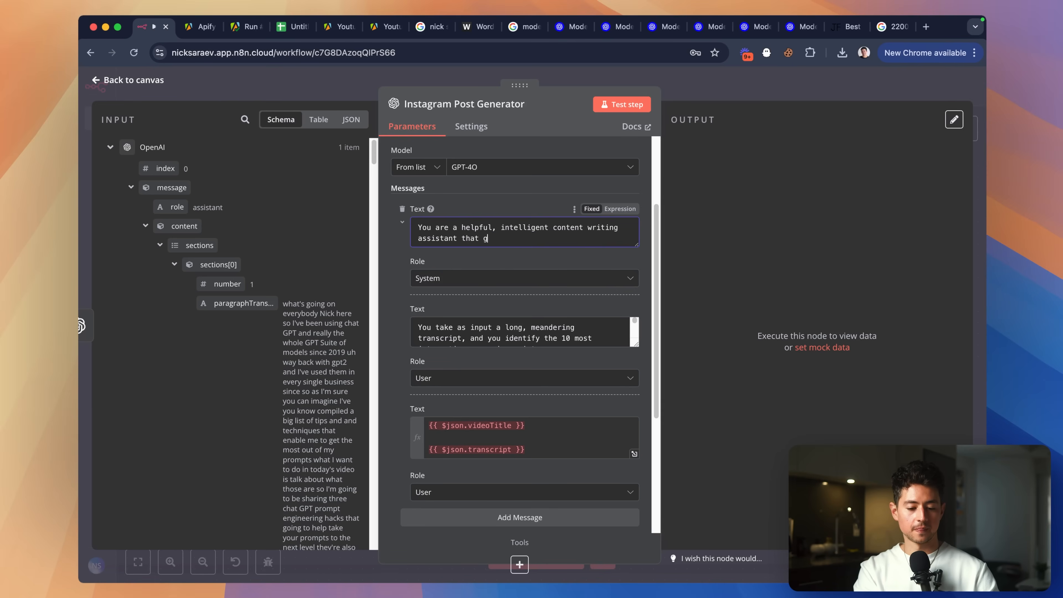
text(enerates Instagram posts.)
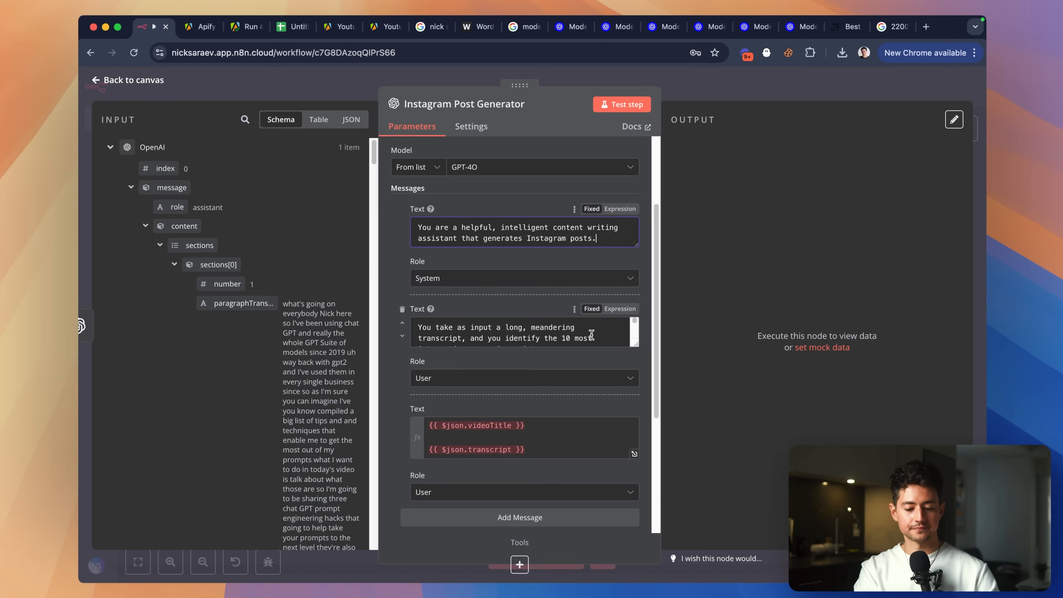
Replace the old transcript task description with 'information about a point.'.
drag(636, 344, 636, 479)
scroll(536, 280, down, 2)
scroll(547, 282, up, 2)
click(542, 280)
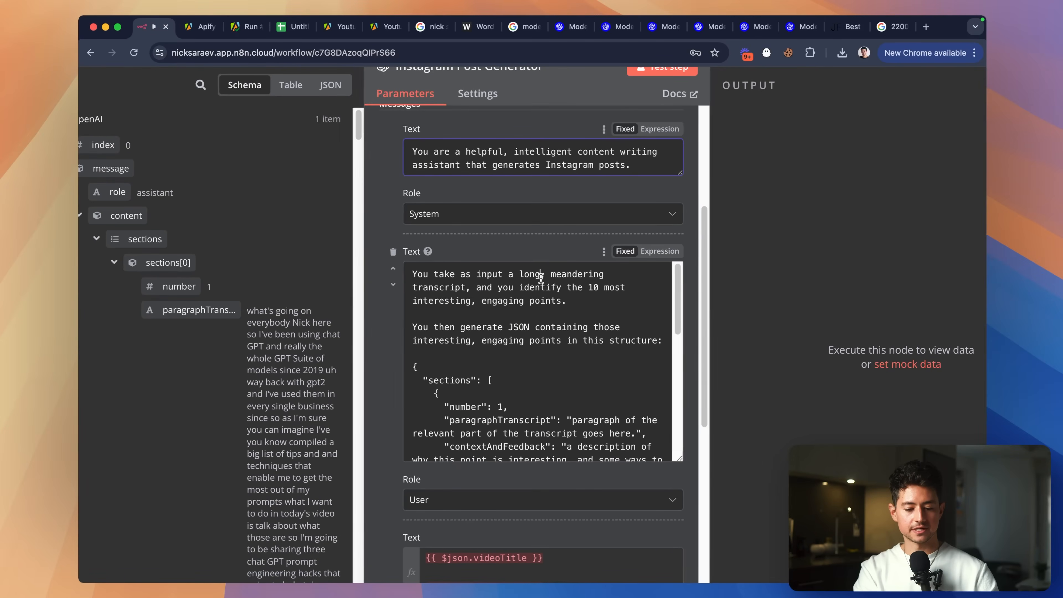
scroll(542, 280, down, 1)
scroll(542, 280, down, 2)
key(alt+Left)
key(alt+Left)
key(shift+Down)
key(shift+Down)
key(shift+Down)
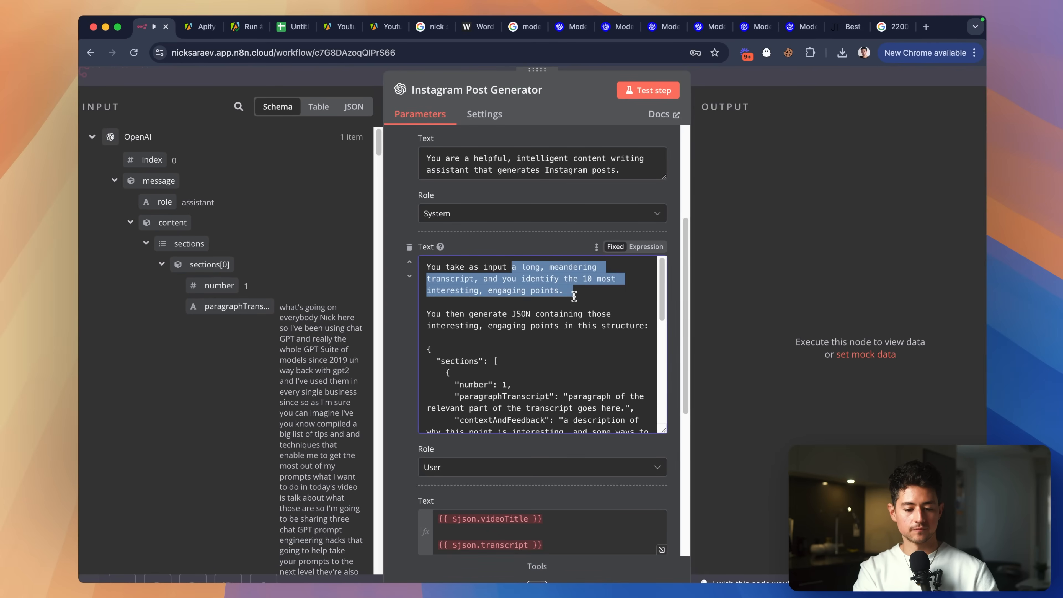
text(information about a point.)
key(Return)
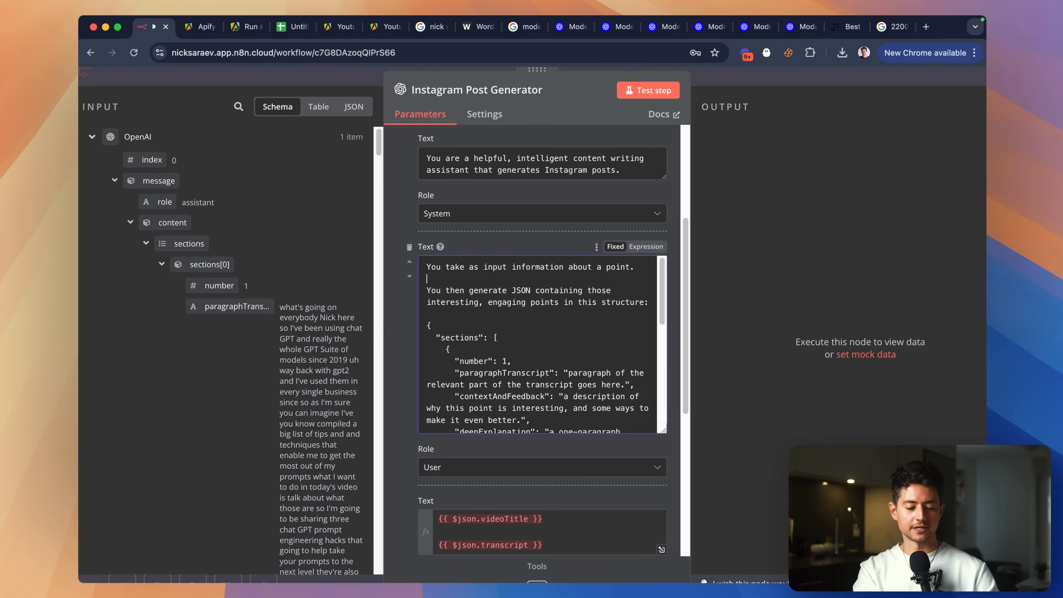
Rewrite the input as a transcript section plus observations and feedback, generating posts in a given format.
scroll(309, 325, down, 2)
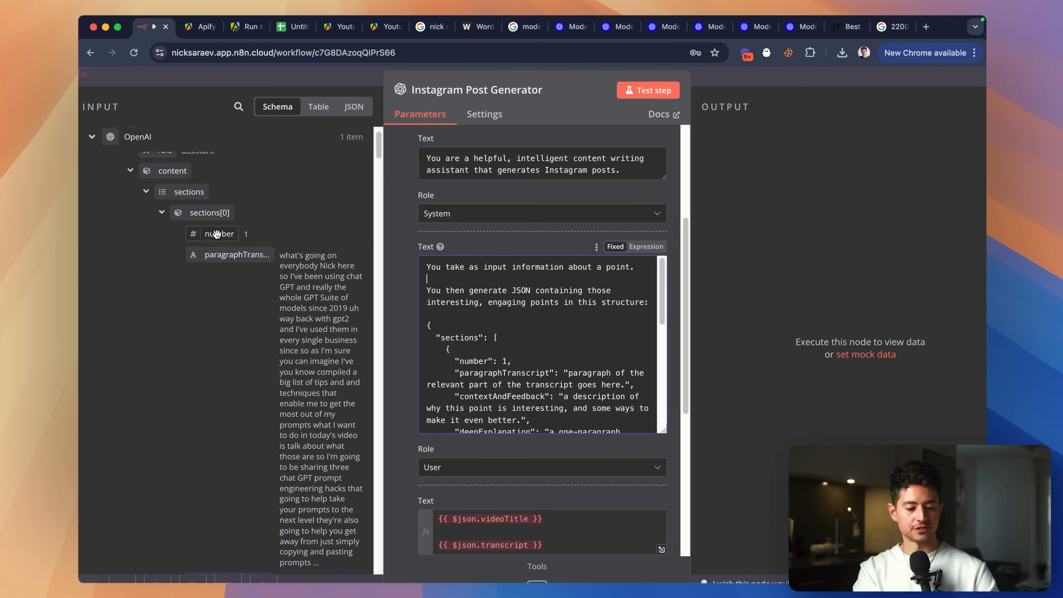
key(alt+BackSpace)
key(alt+BackSpace)
key(alt+BackSpace)
key(alt+BackSpace)
text(a sec)
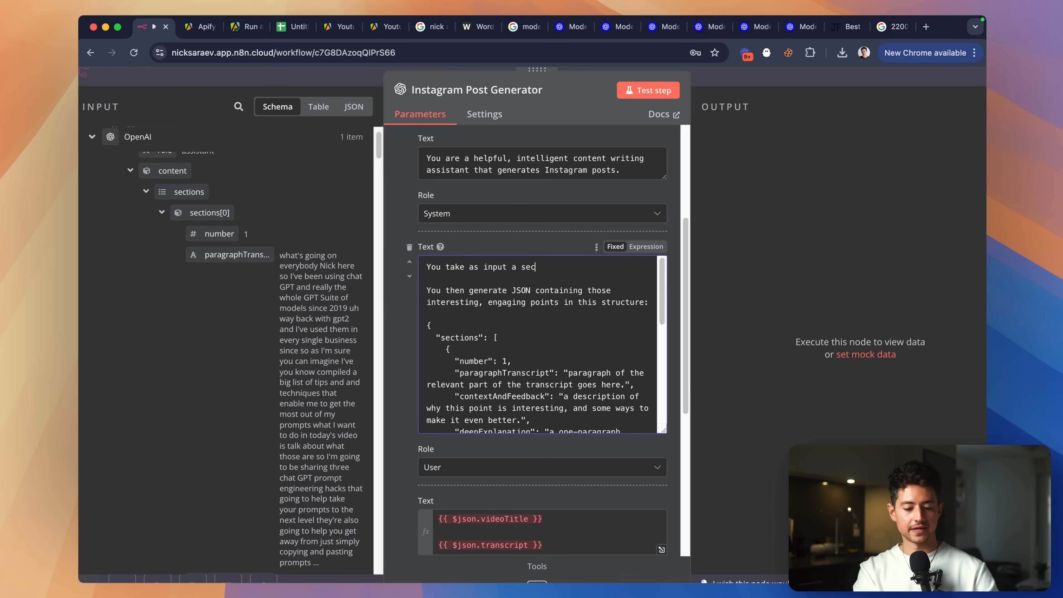
text(tion of a transcript, along with some observations about tha)
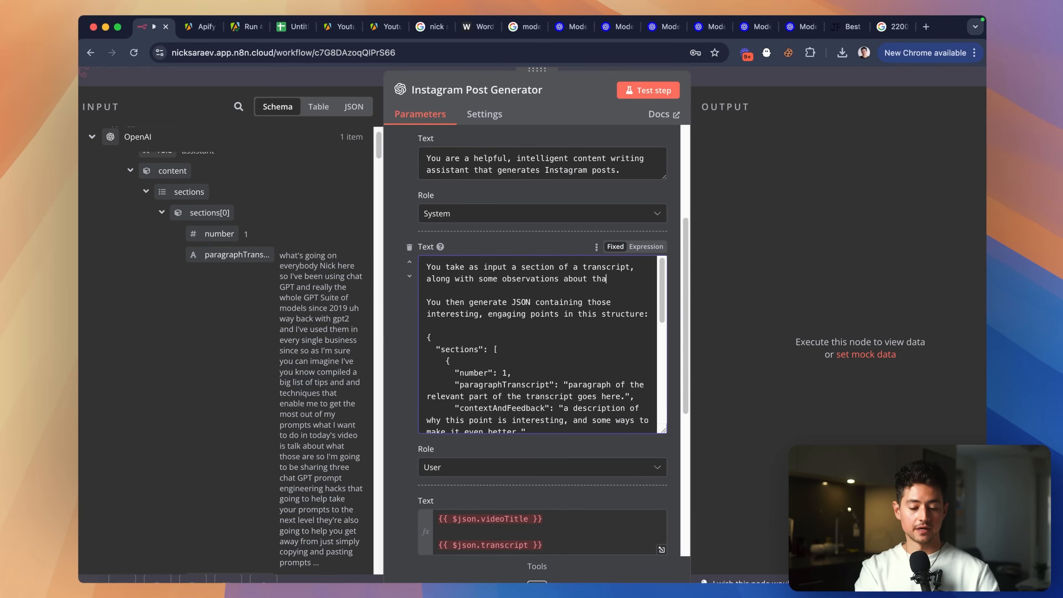
text(t section and some)
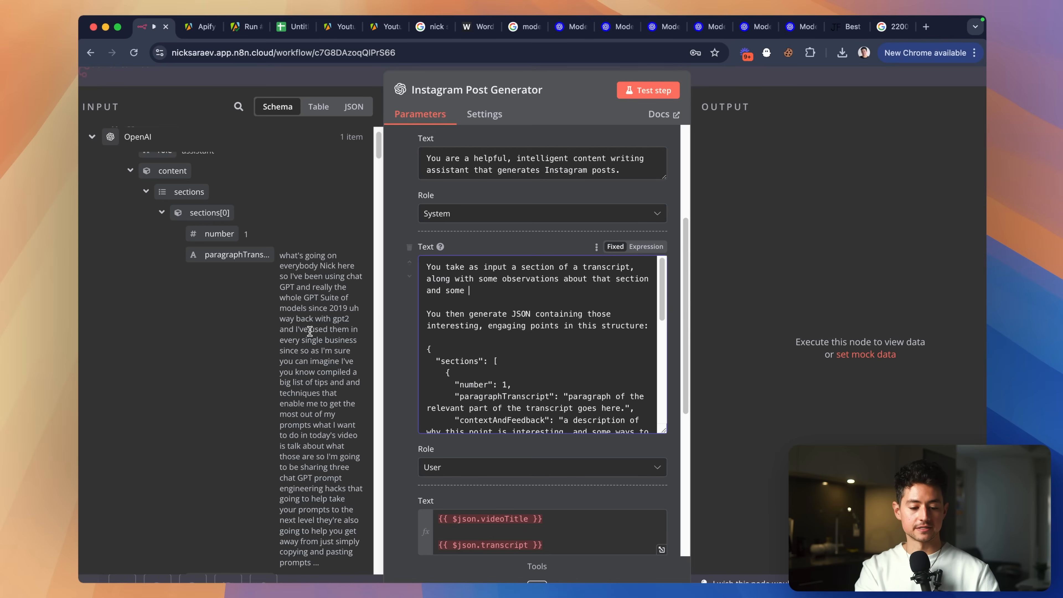
scroll(310, 331, down, 8)
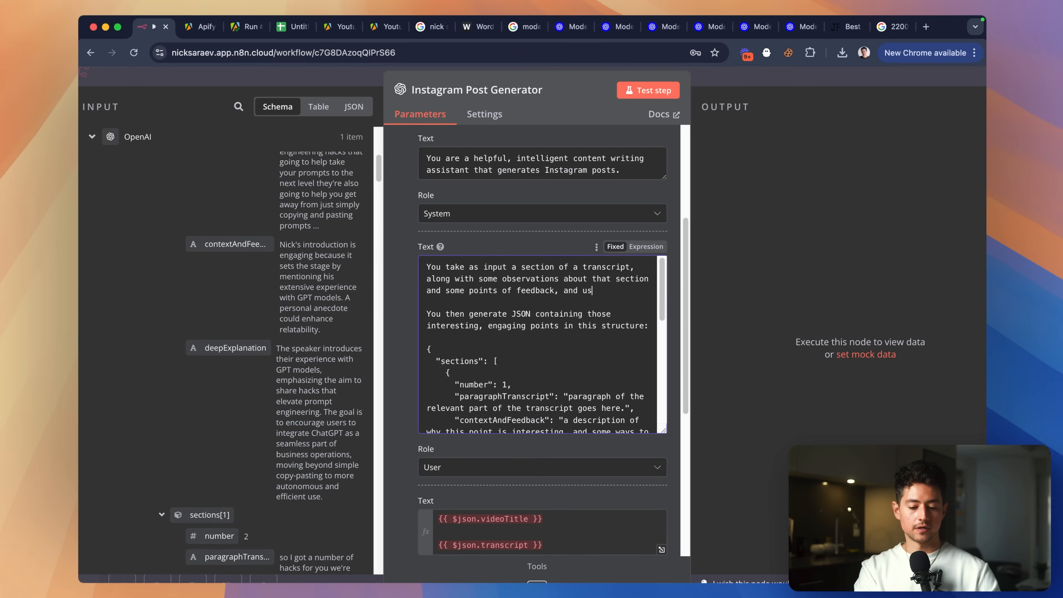
text(points of feedback, and use it to generate)
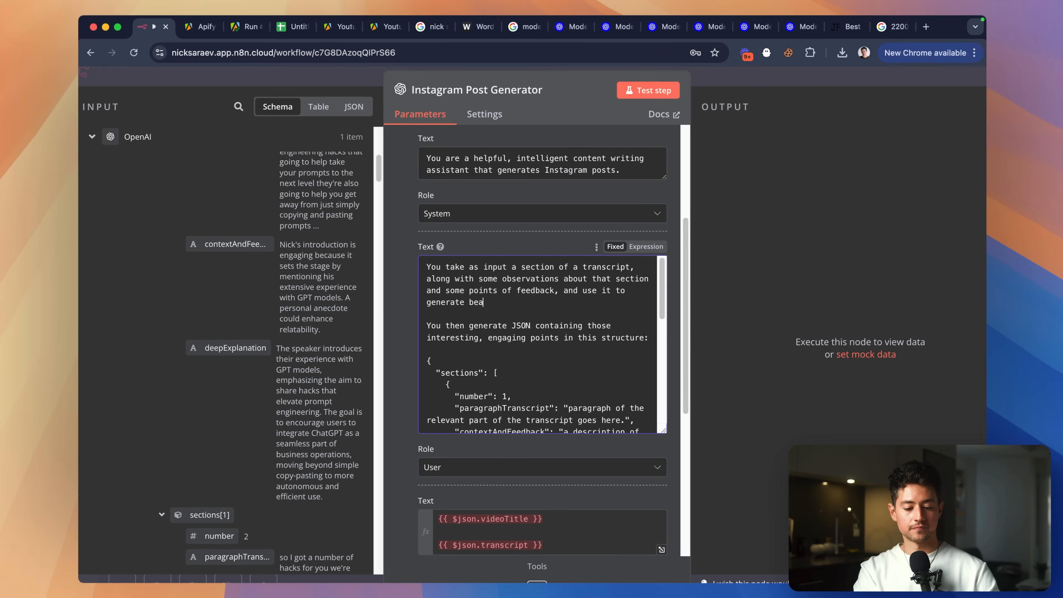
text( bea)
key(BackSpace)
key(BackSpace)
key(BackSpace)
text(clean, )
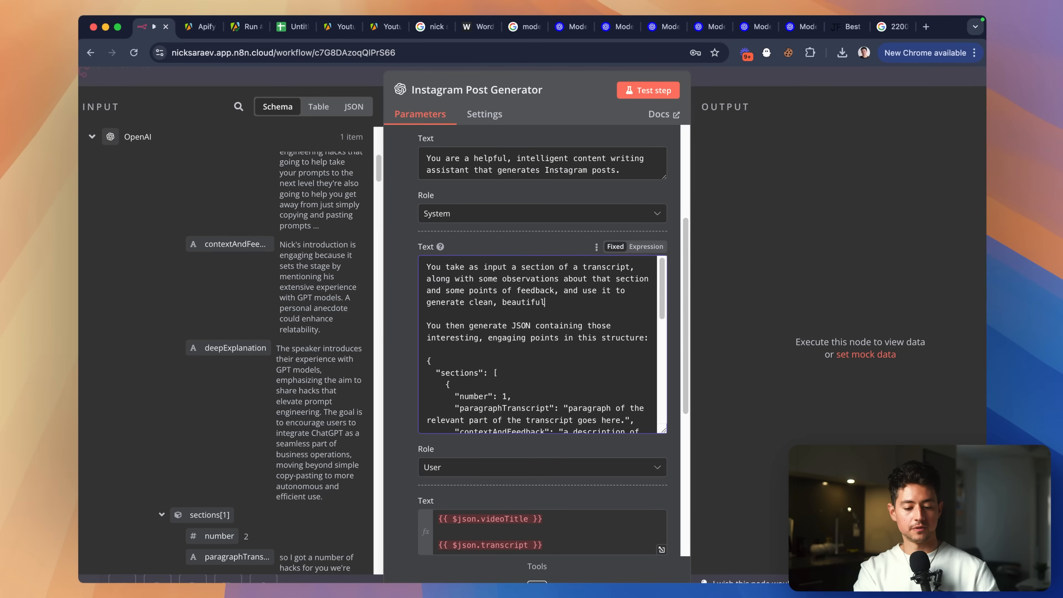
text(am posts in this format:)
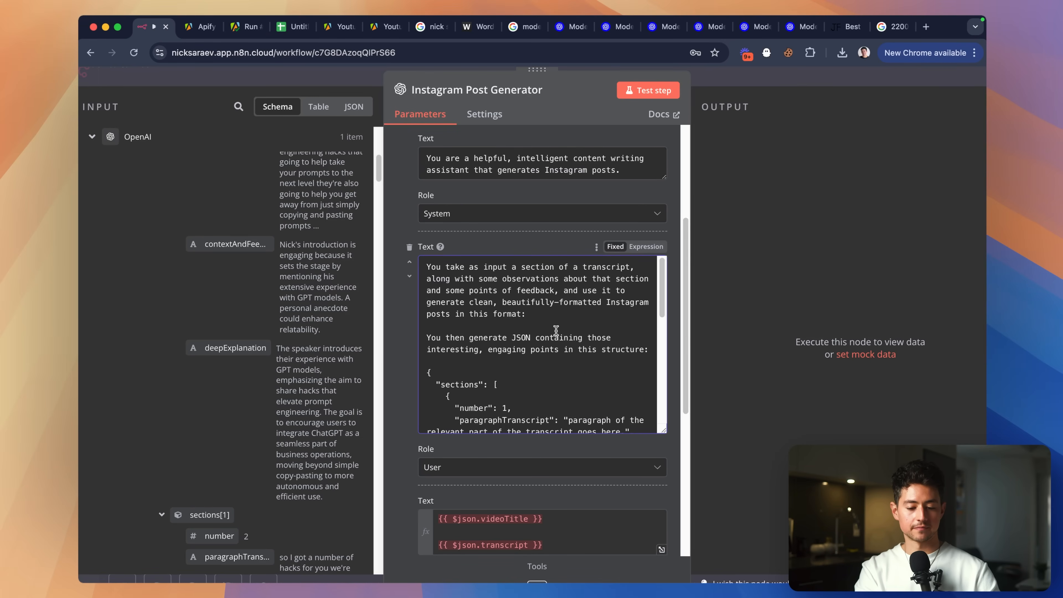
Delete the old JSON instruction paragraph and rename the sections key to instagramPost.
drag(556, 330, 571, 361)
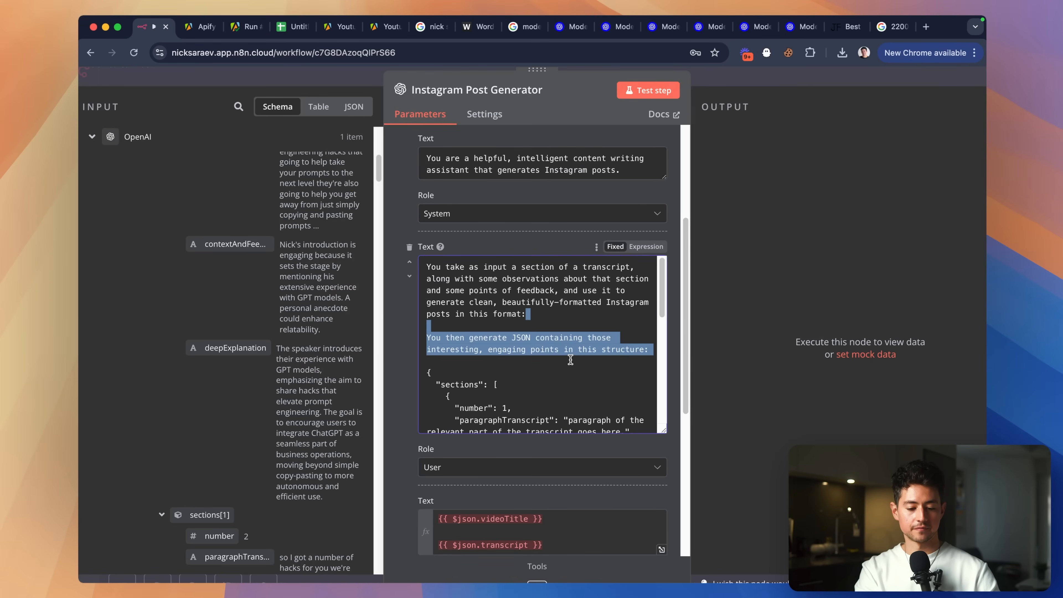
key(BackSpace)
scroll(557, 318, down, 2)
scroll(553, 283, down, 3)
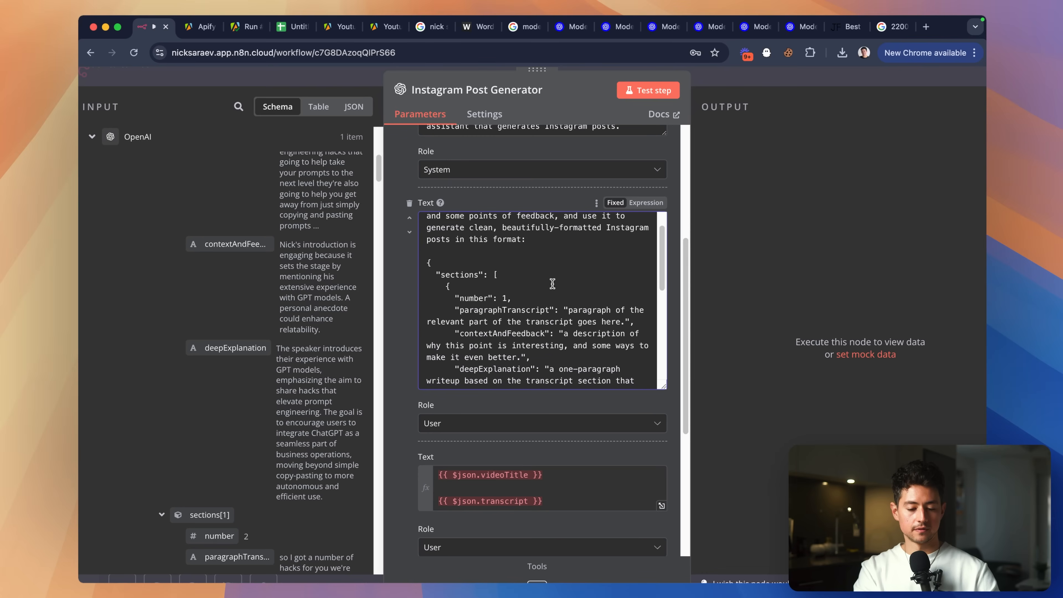
double_click(463, 253)
text(insta)
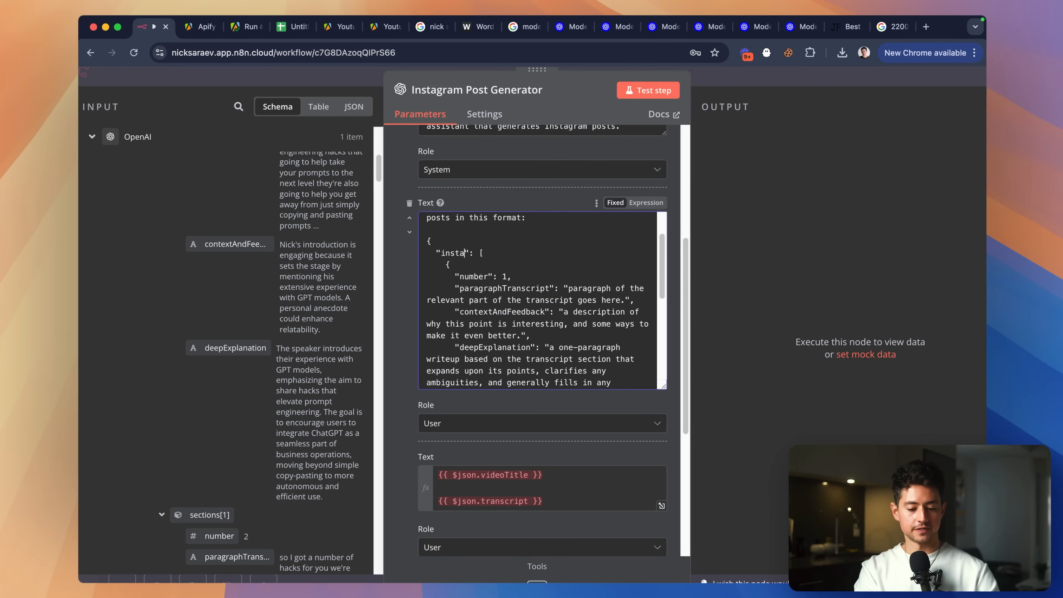
text(gramPost)
Remove the number field line from the template and insert 'a' before 'clean'.
scroll(518, 291, down, 2)
double_click(476, 250)
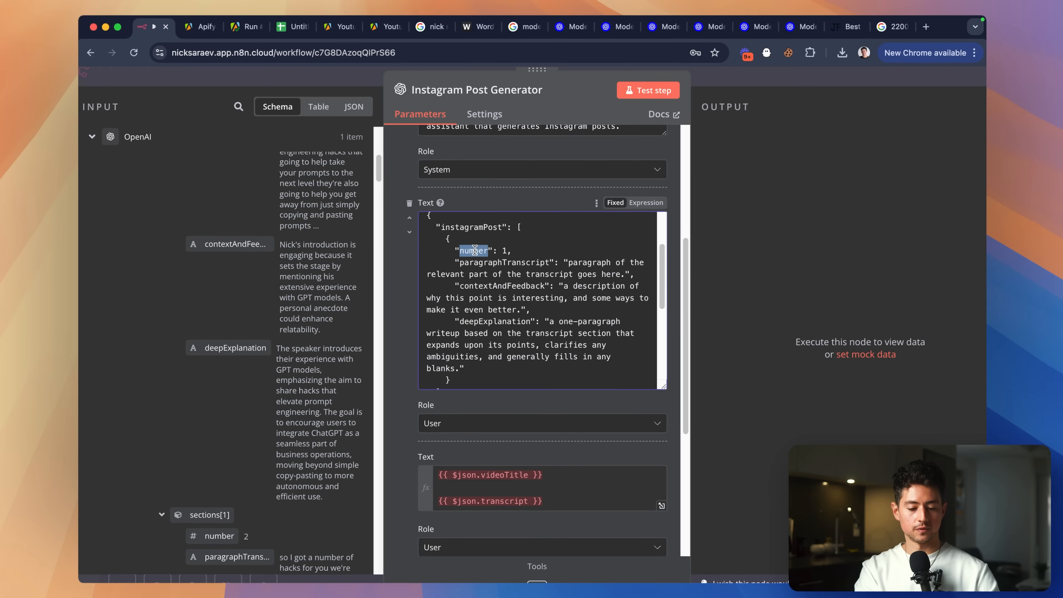
drag(517, 251, 423, 251)
key(BackSpace)
key(BackSpace)
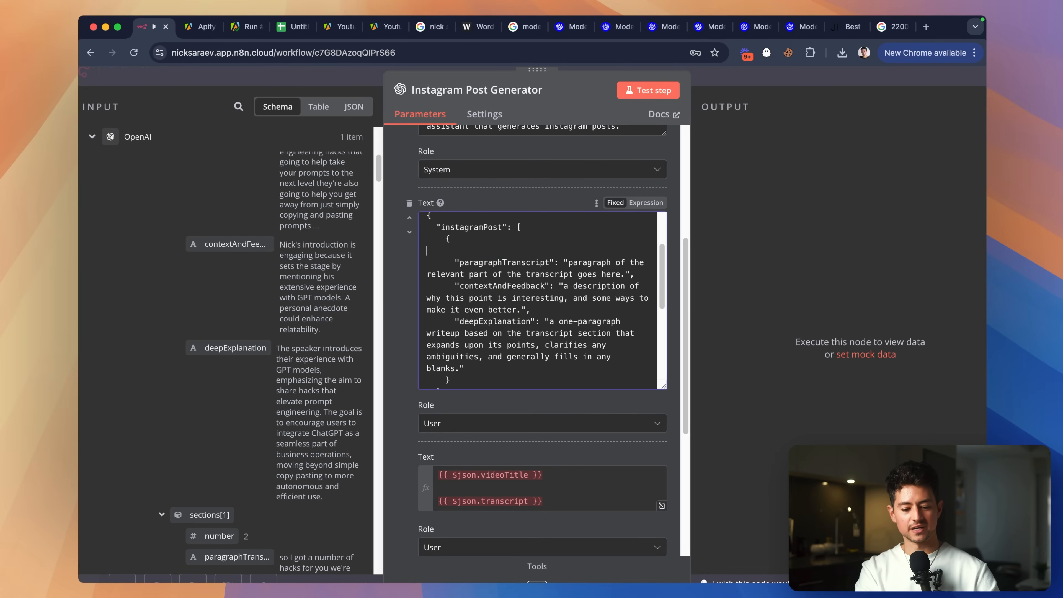
scroll(555, 269, up, 3)
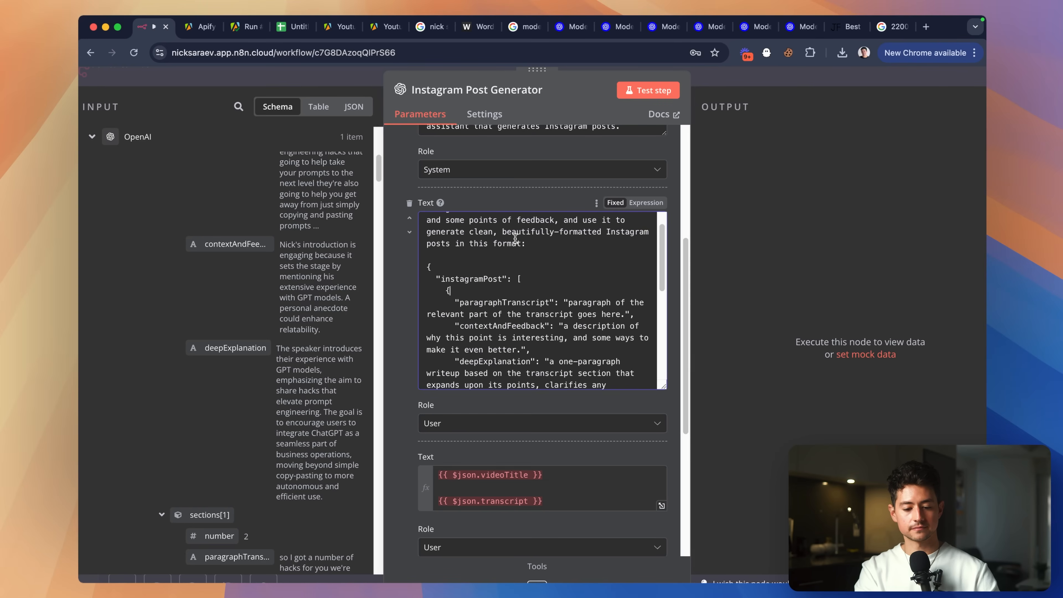
key(alt+Left)
text(a)
key(Right)
key(Right)
key(Right)
key(Right)
key(Right)
key(Right)
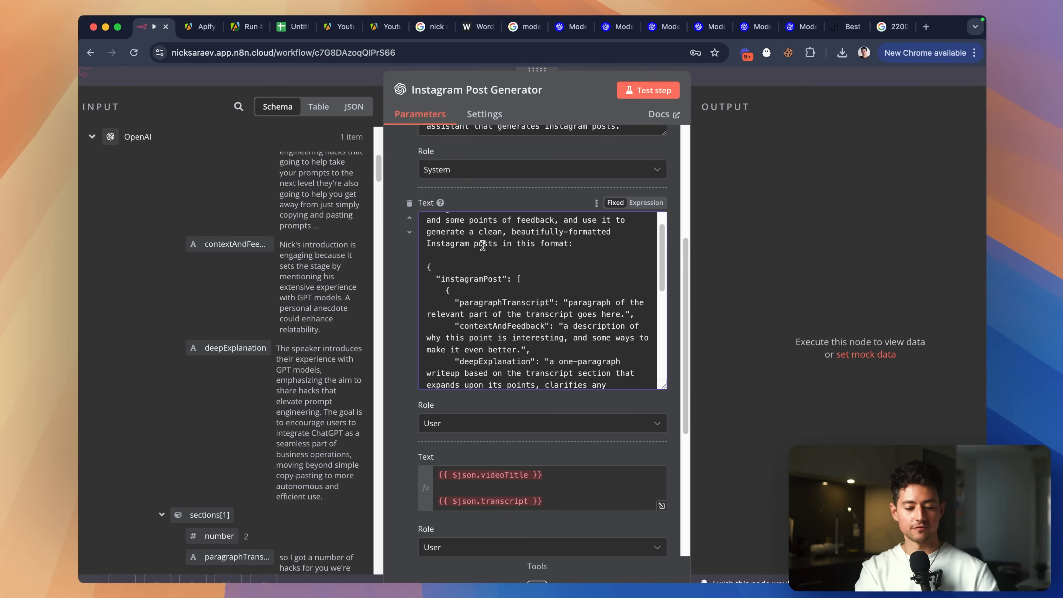
scroll(500, 244, down, 3)
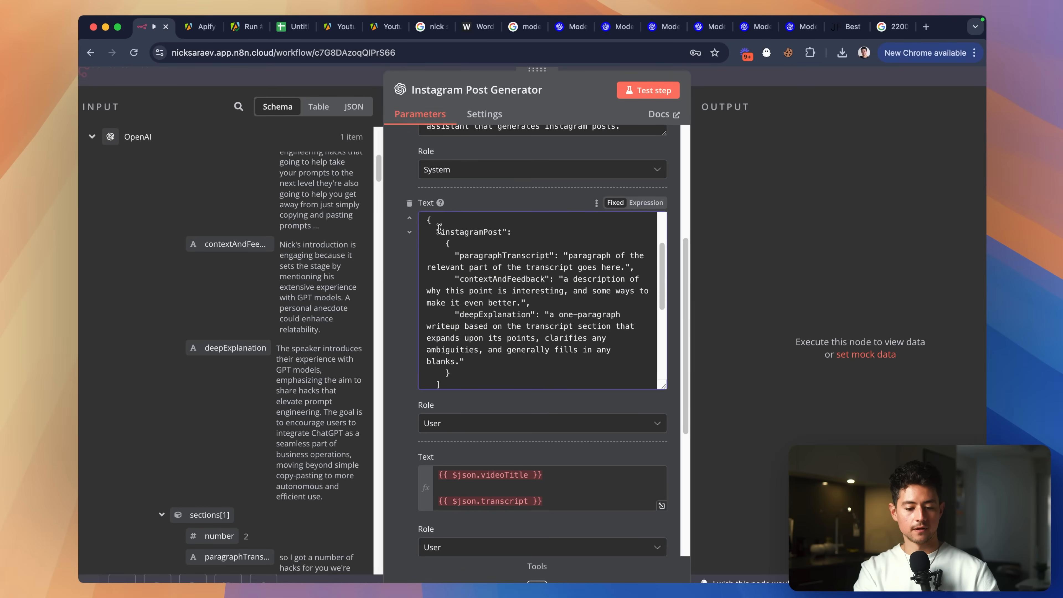
Replace the nested JSON object under instagramPostCopy with a quoted copy placeholder string.
click(576, 233)
scroll(501, 321, down, 2)
shift+click(497, 348)
key(BackSpace)
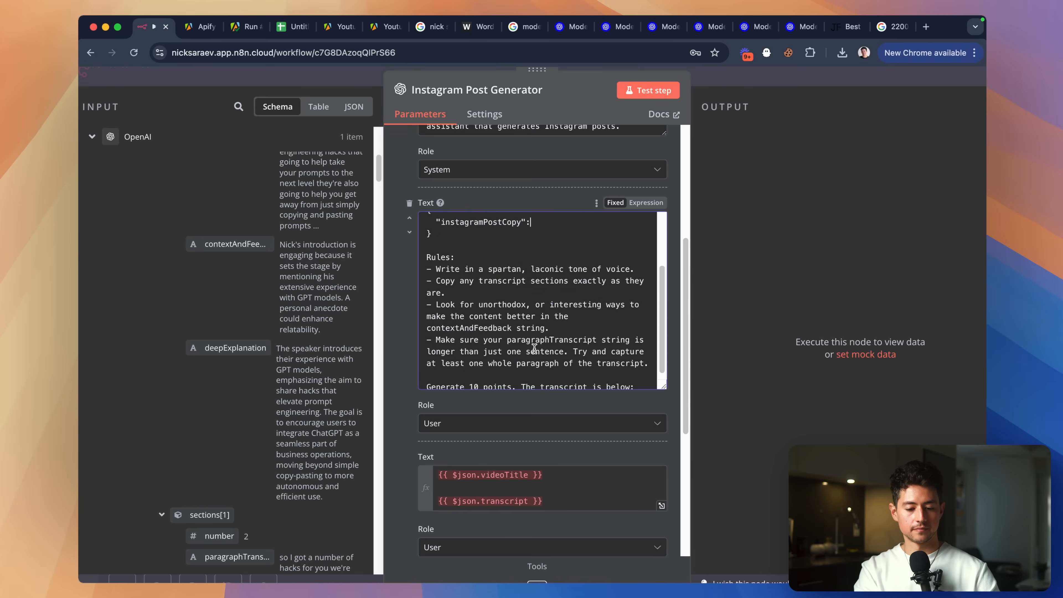
scroll(535, 348, up, 3)
text("")
key(Left)
text(copy)
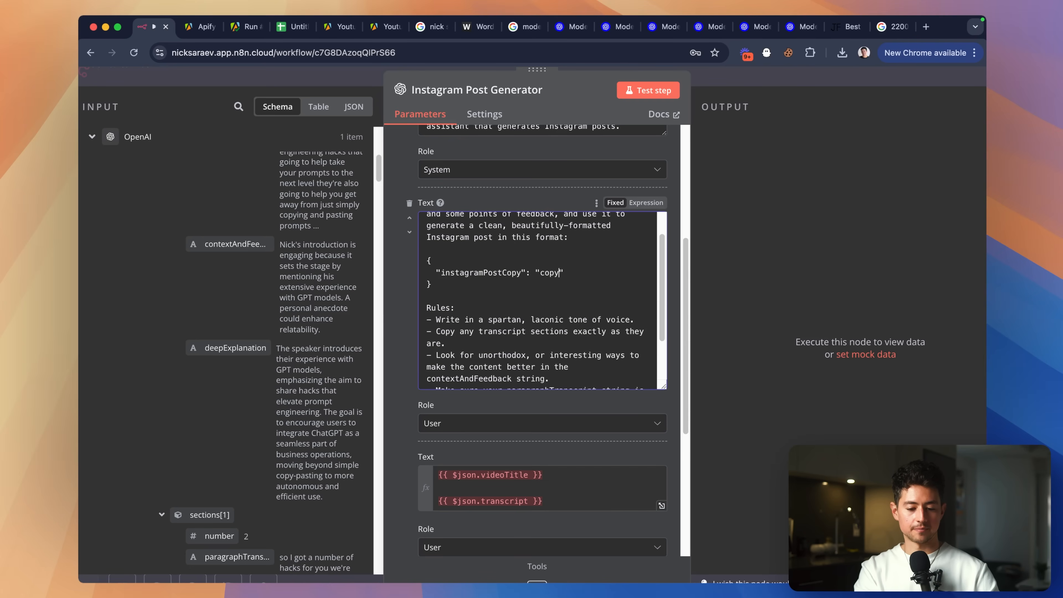
text(GoesHere)
Delete the copy-transcript-sections-exactly and unorthodox content improvements rules.
scroll(593, 334, down, 1)
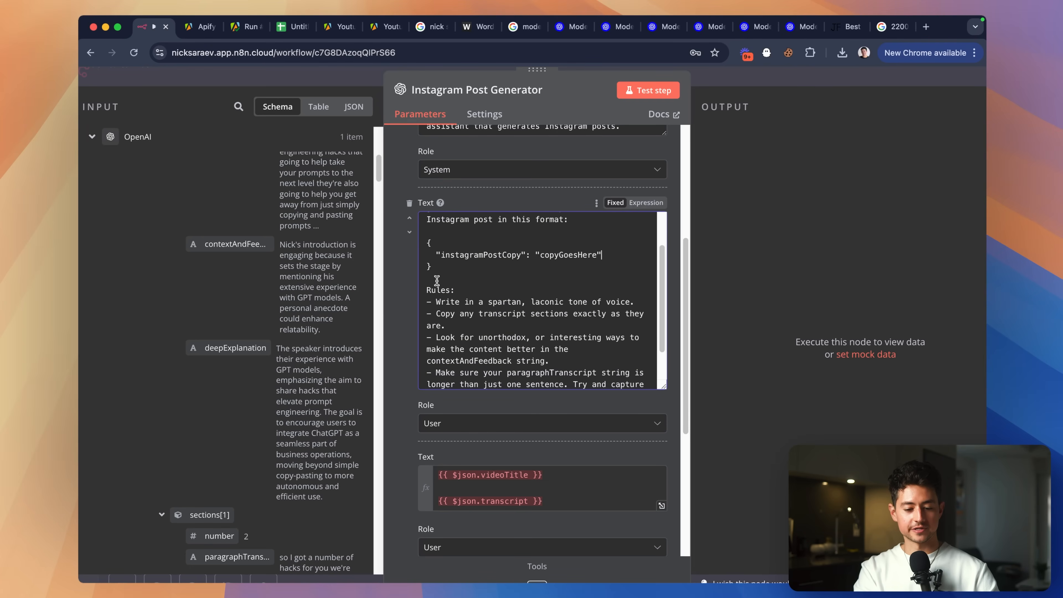
drag(447, 271, 416, 248)
scroll(588, 280, down, 1)
click(614, 246)
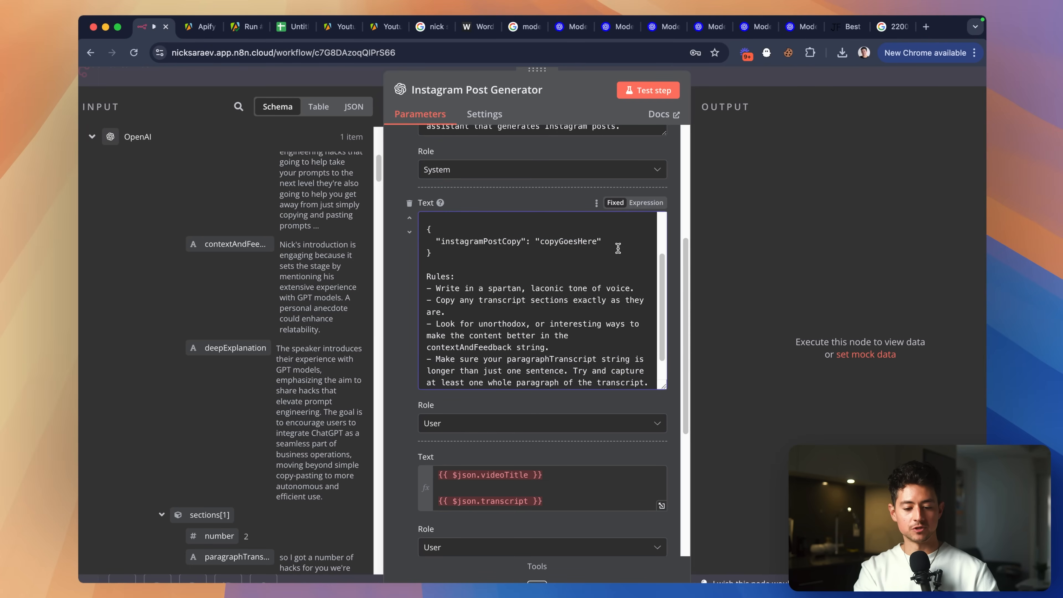
scroll(466, 276, down, 1)
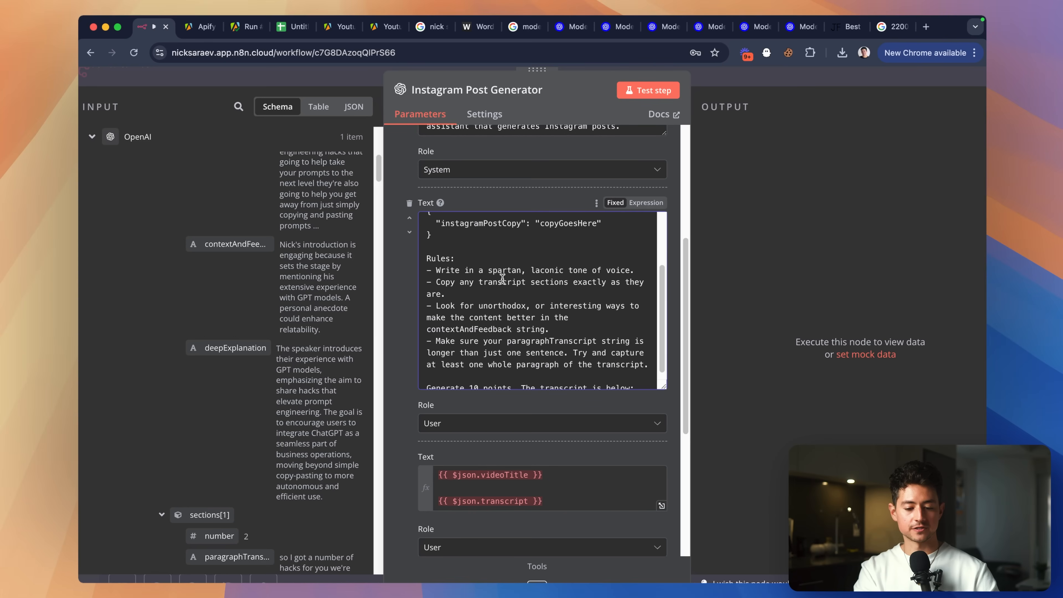
scroll(500, 288, down, 1)
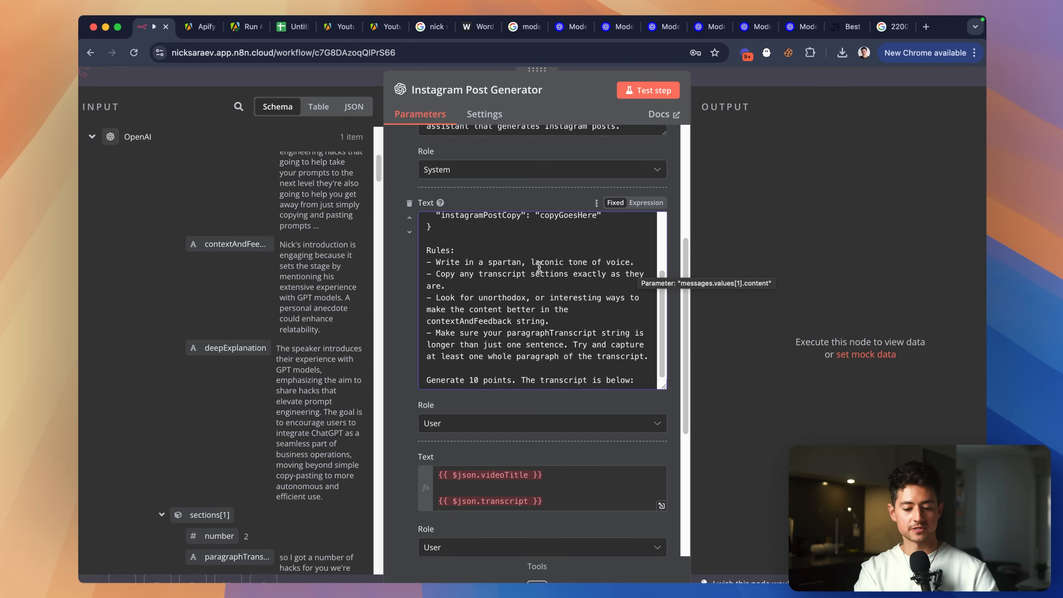
drag(517, 285, 426, 275)
key(BackSpace)
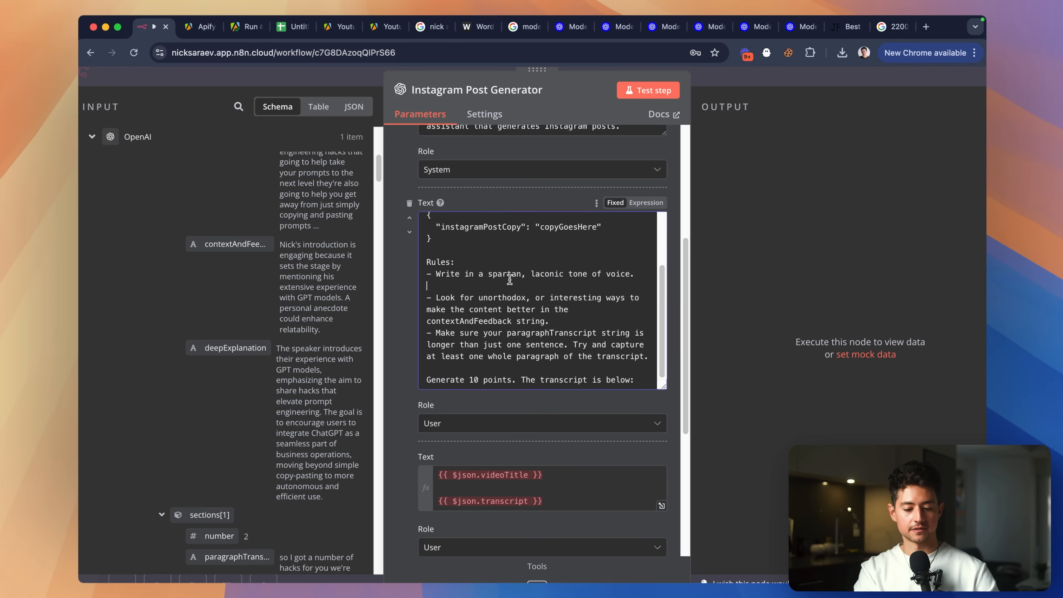
key(BackSpace)
drag(575, 317, 436, 297)
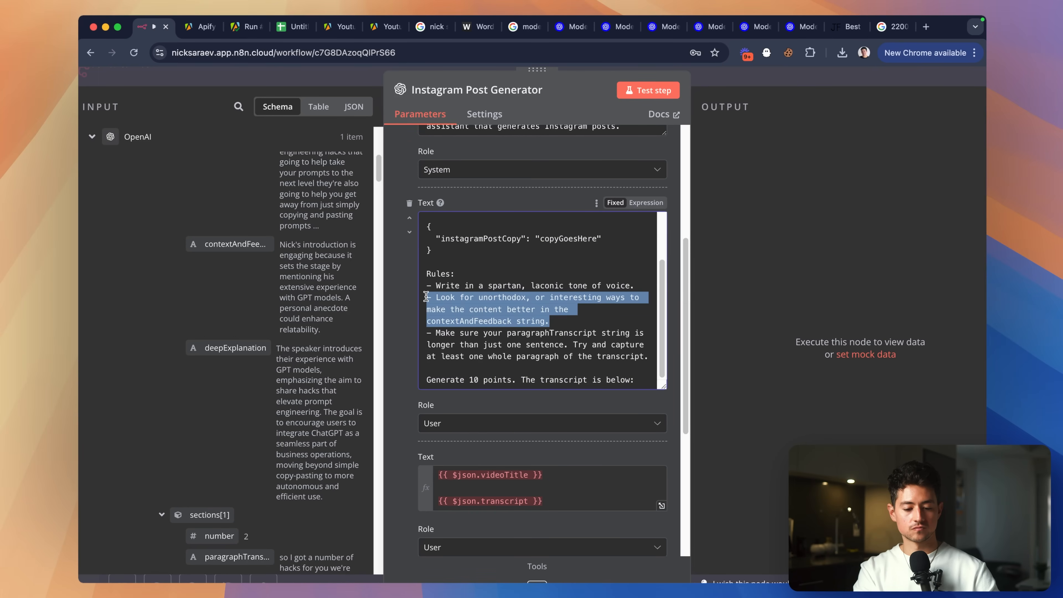
key(BackSpace)
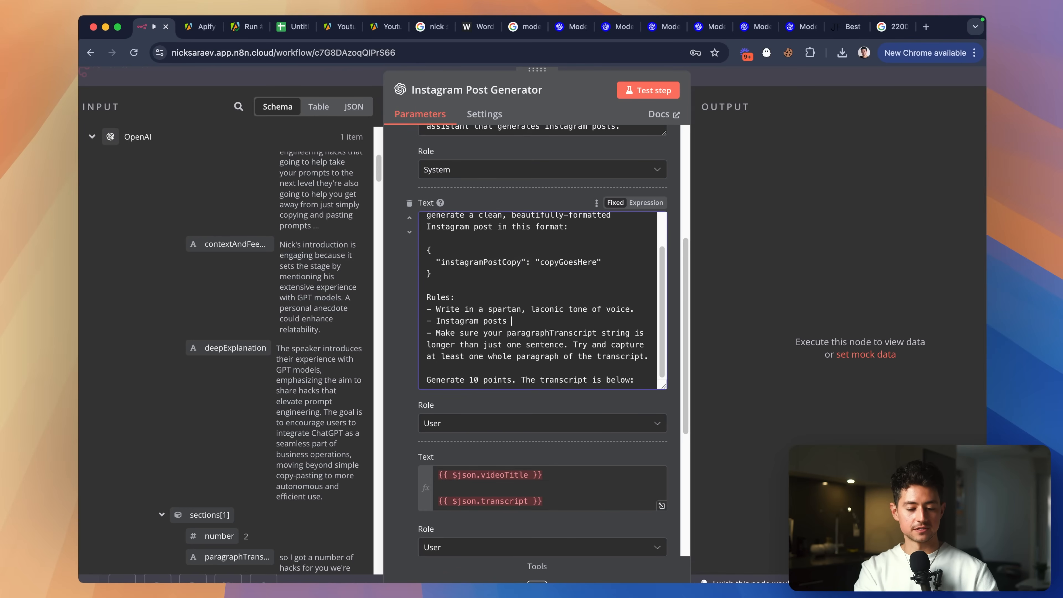
Add rules for an engaging first paragraph with context after it, and 5 relevant hashtags.
scroll(543, 301, down, 1)
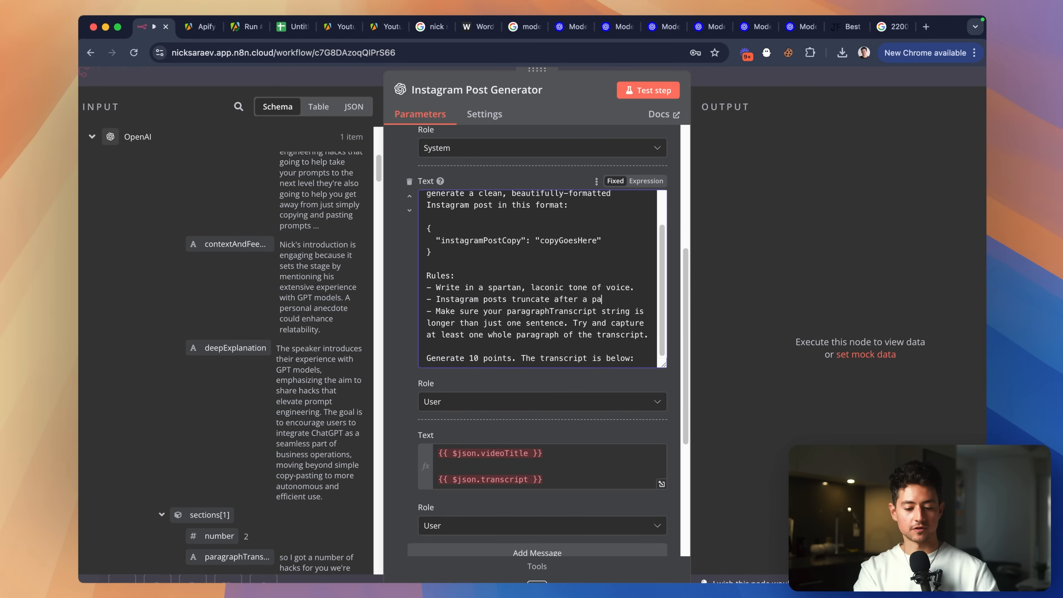
text(ragraph. )
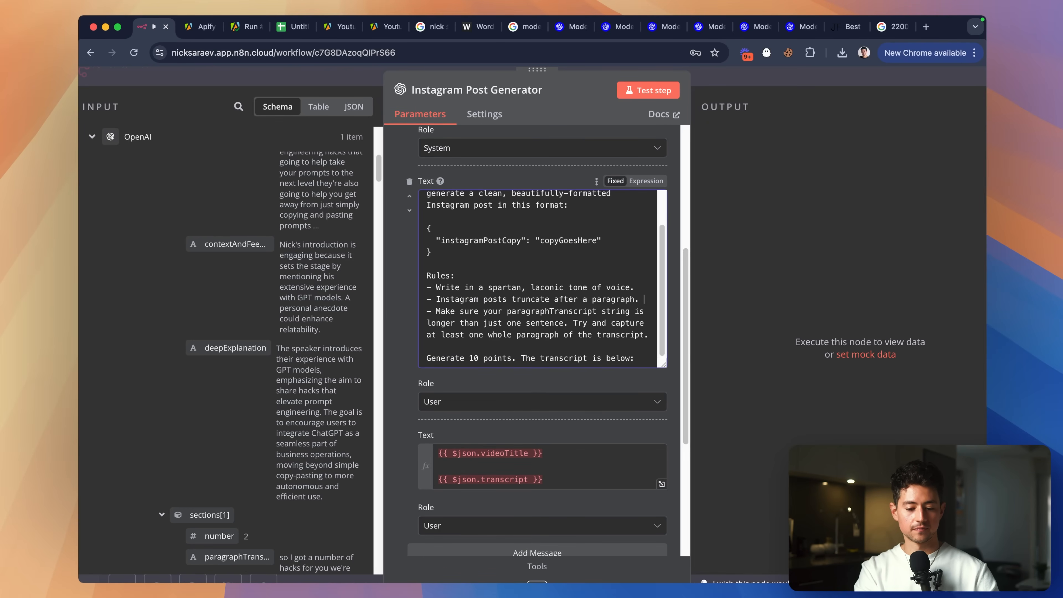
text(So write)
scroll(537, 545, down, 1)
text(an engaging first paragraph)
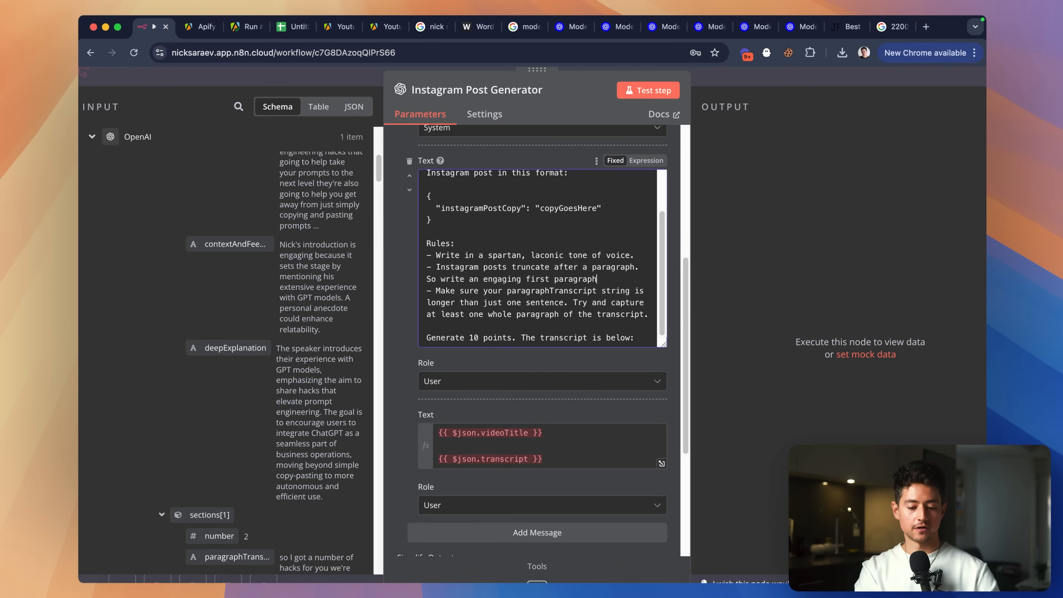
text(, and then context around the)
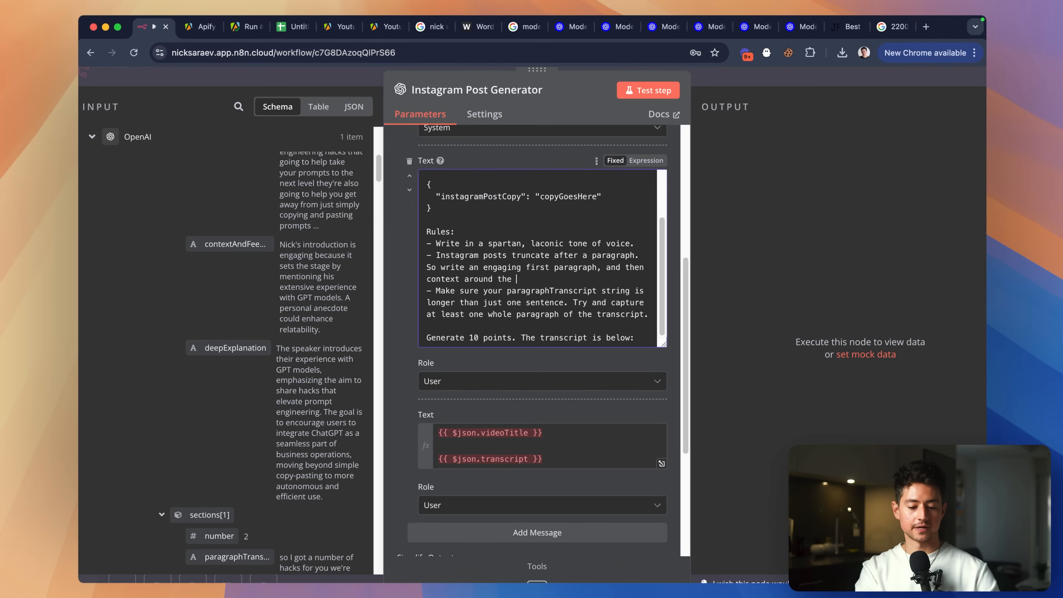
text( rest of the point underneath)
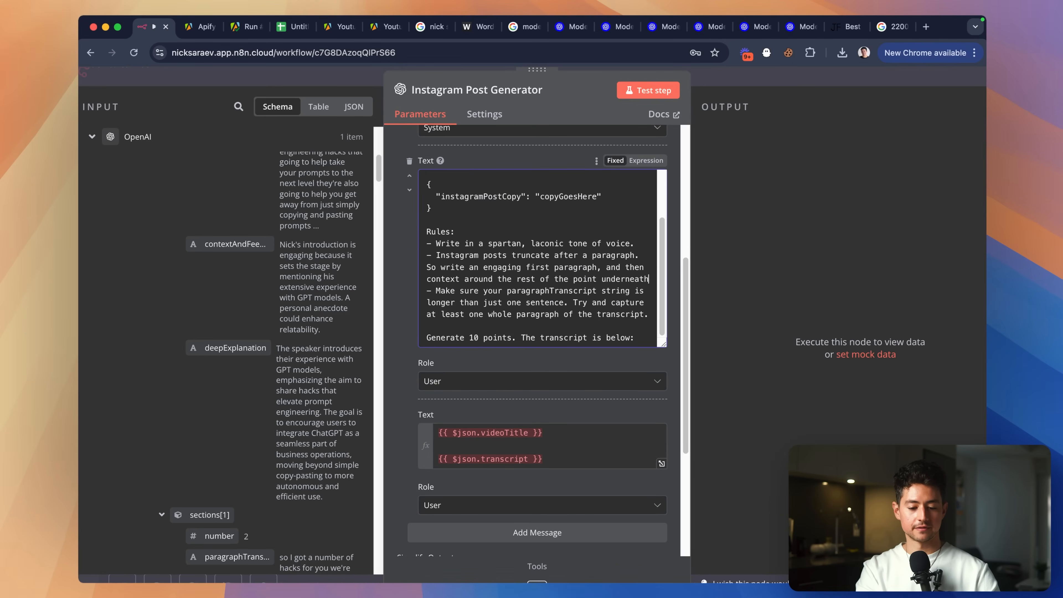
text(at paragraph.)
key(Return)
text(- Ad)
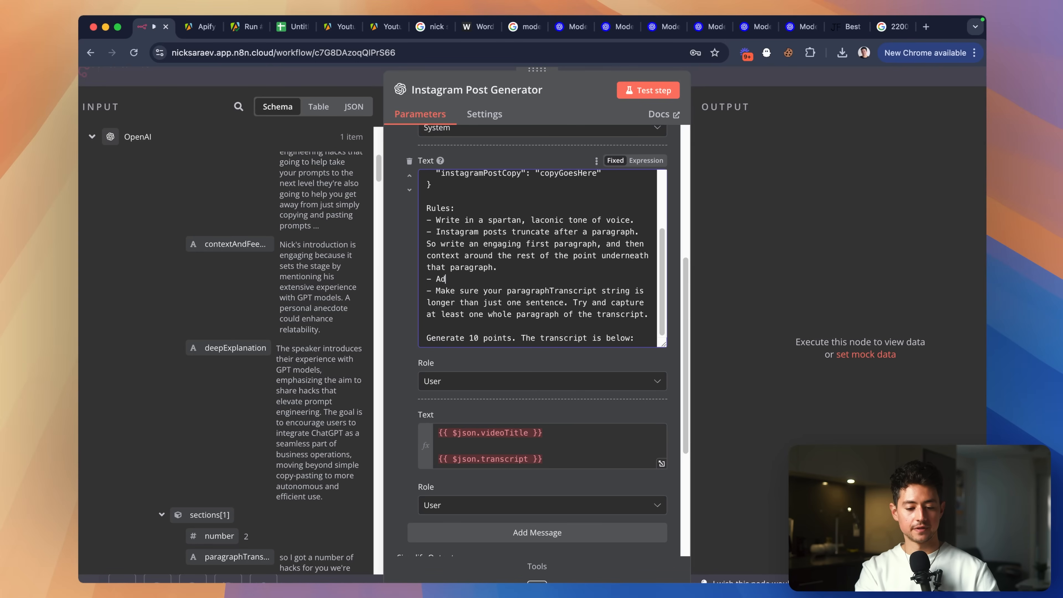
key(BackSpace)
text(t the end of the post, add hashtags (#)
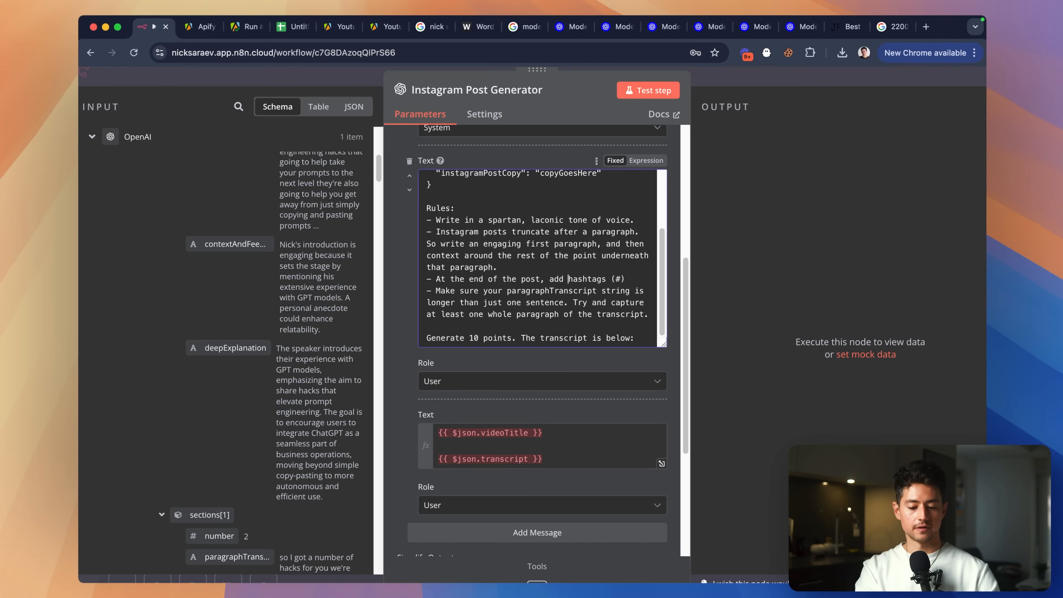
text(relevant)
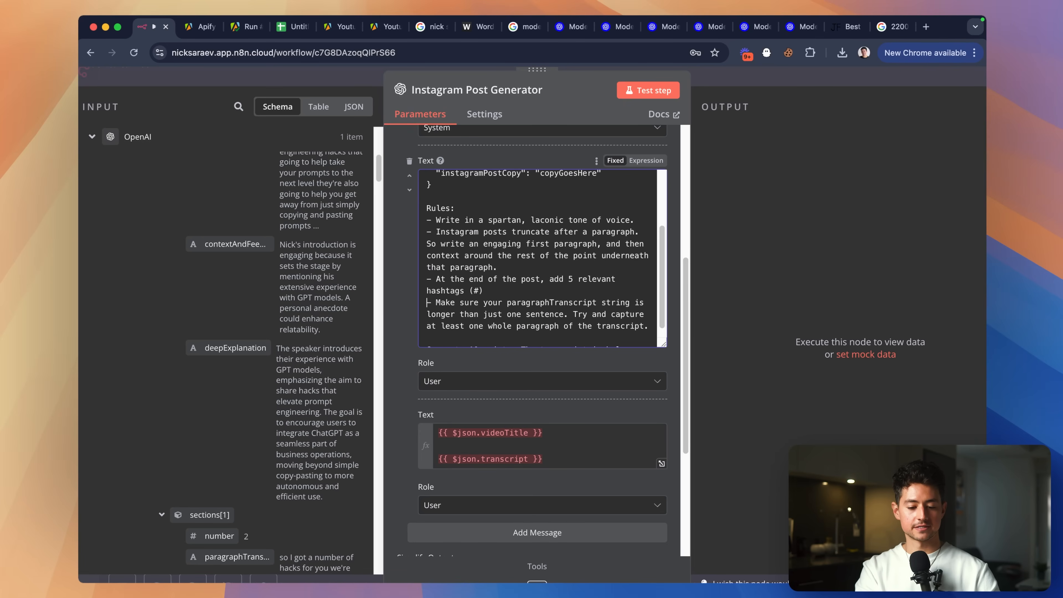
key(Left)
text(.)
Delete the paragraphTranscript length rule and the generate-10-points closing instruction.
scroll(666, 327, down, 1)
scroll(612, 312, down, 1)
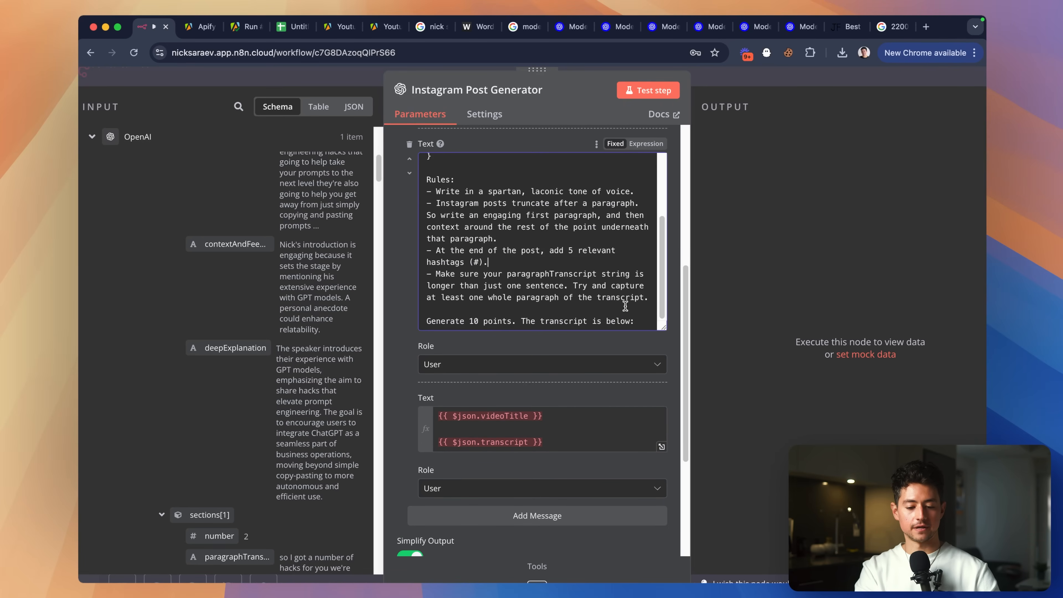
scroll(625, 306, down, 1)
drag(649, 284, 426, 262)
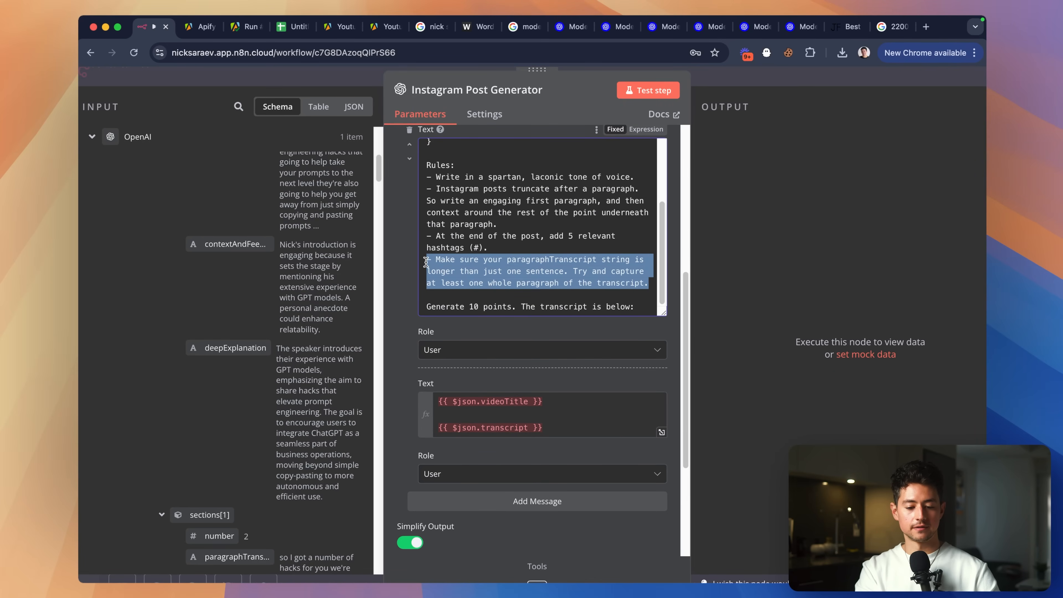
key(BackSpace)
key(BackSpace)
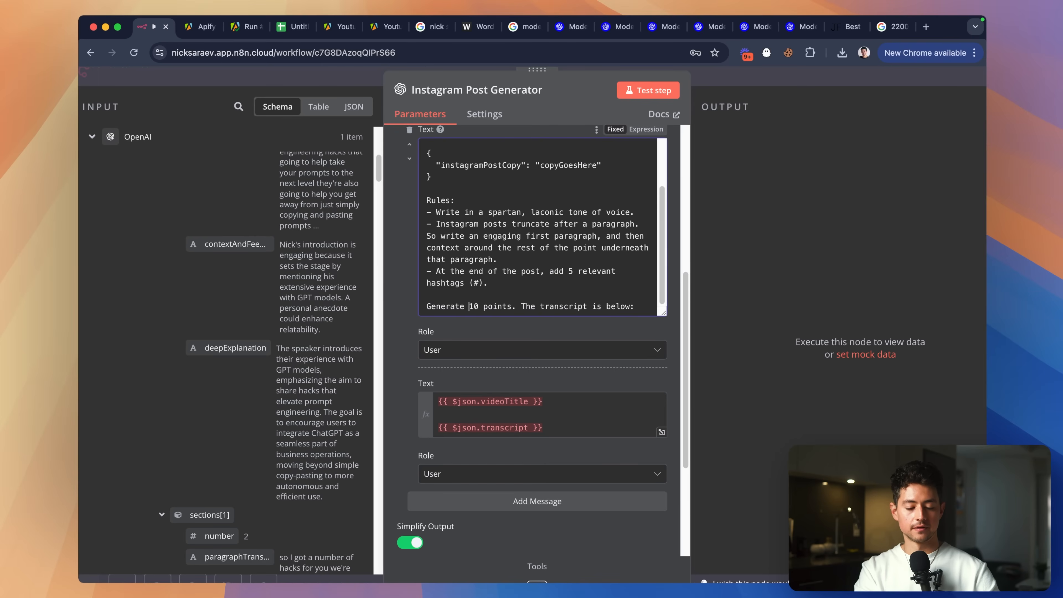
key(super+shift+Right)
key(BackSpace)
key(BackSpace)
key(super+shift+Left)
Clear the user message's old transcript expression entirely.
scroll(471, 268, up, 2)
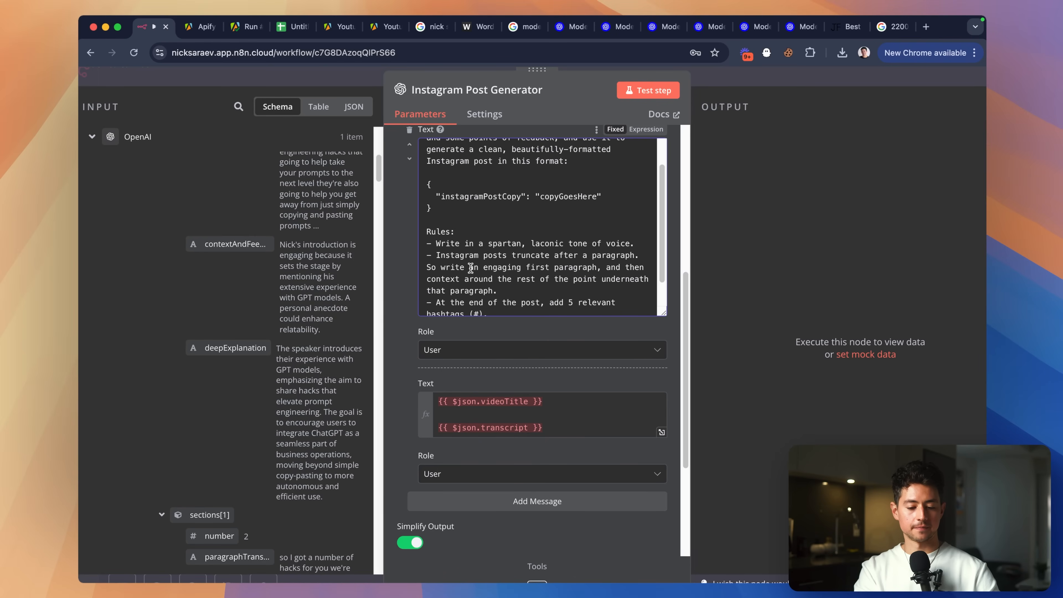
click(562, 413)
key(super+a)
key(BackSpace)
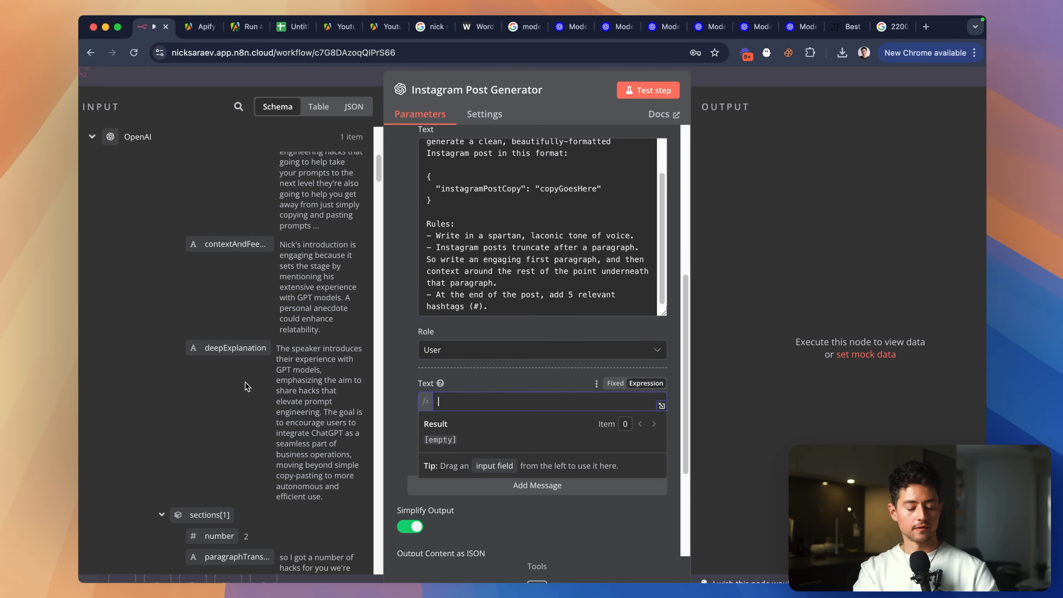
scroll(246, 386, up, 8)
scroll(247, 387, down, 2)
scroll(268, 376, down, 3)
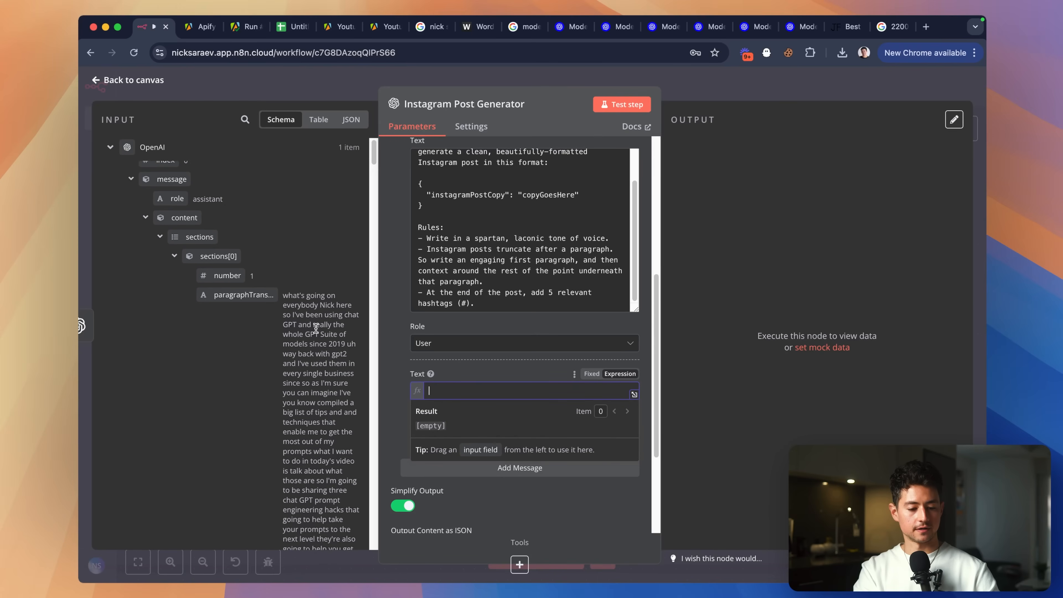
scroll(253, 293, up, 2)
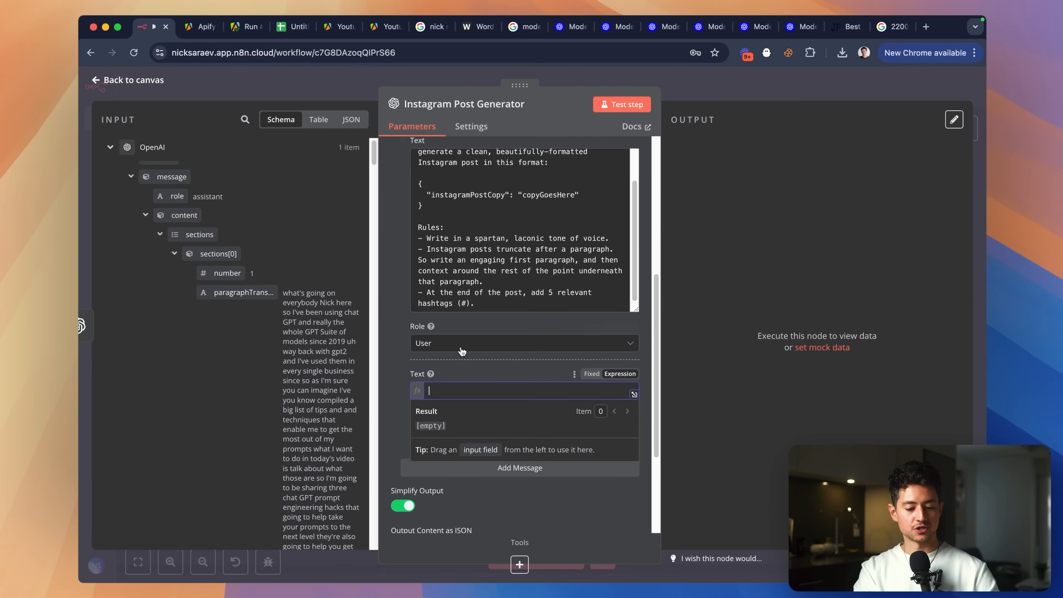
Back on the canvas, shift Instagram Post Generator and OpenAI2 right and delete the OpenAI→OpenAI2 connection.
click(447, 80)
scroll(532, 217, left, 3)
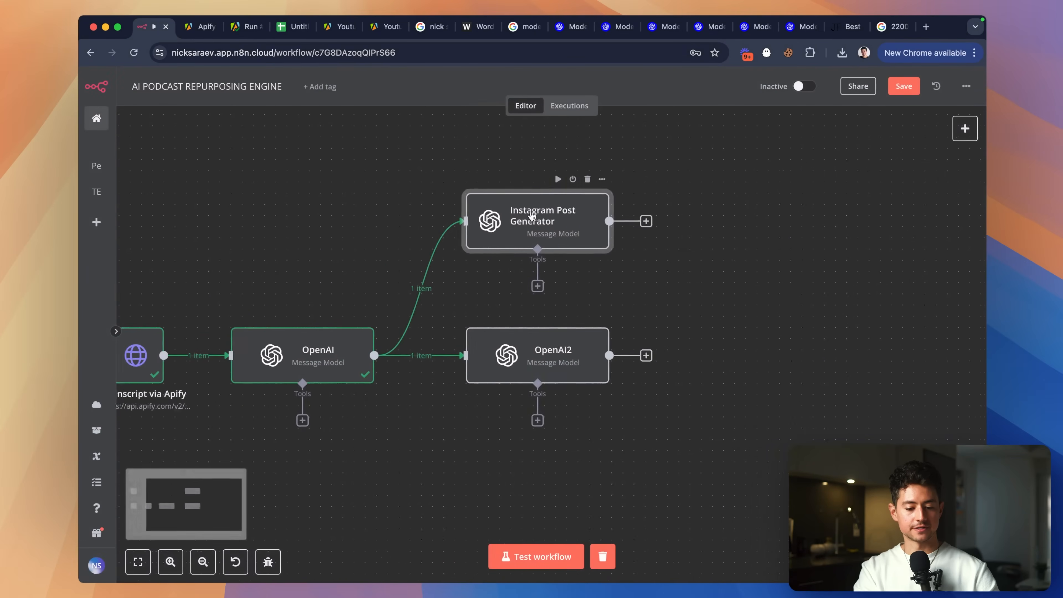
drag(632, 226, 733, 226)
drag(654, 378, 731, 377)
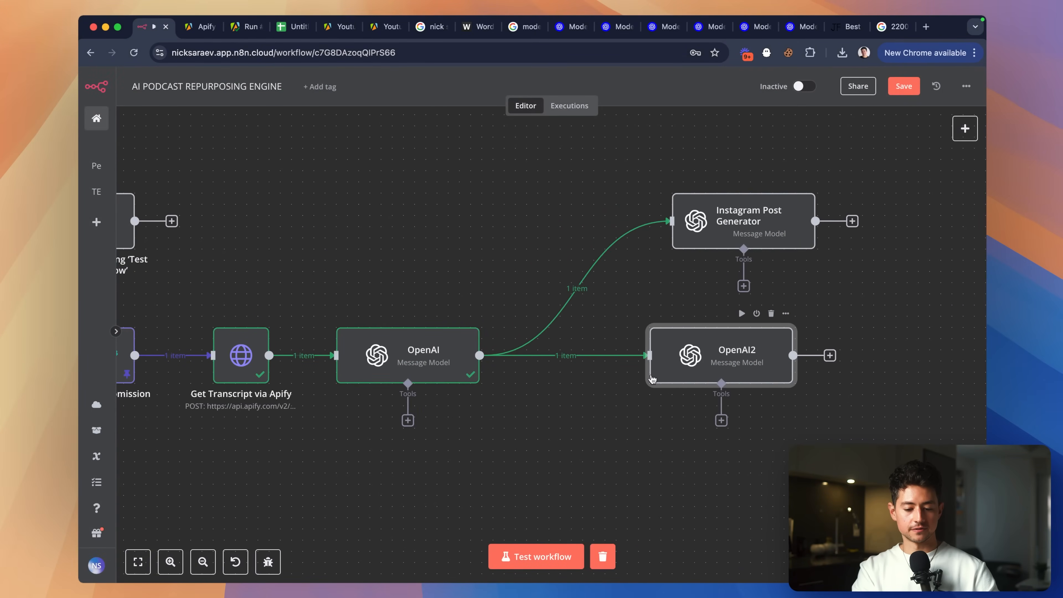
click(582, 358)
Open the OpenAI node to review its sectioned transcript output.
scroll(477, 318, right, 3)
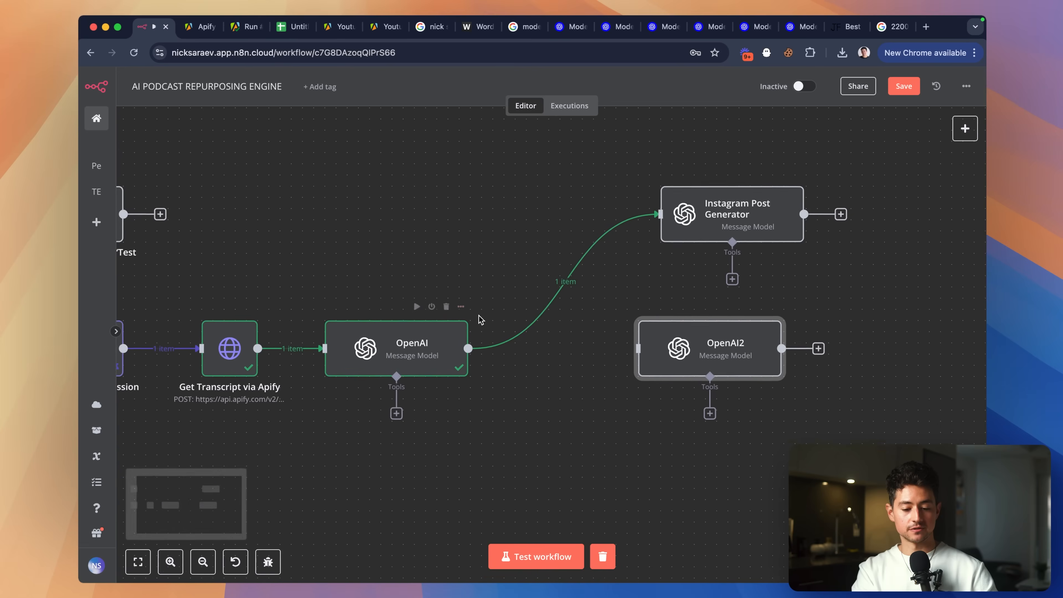
mouse_move(540, 257)
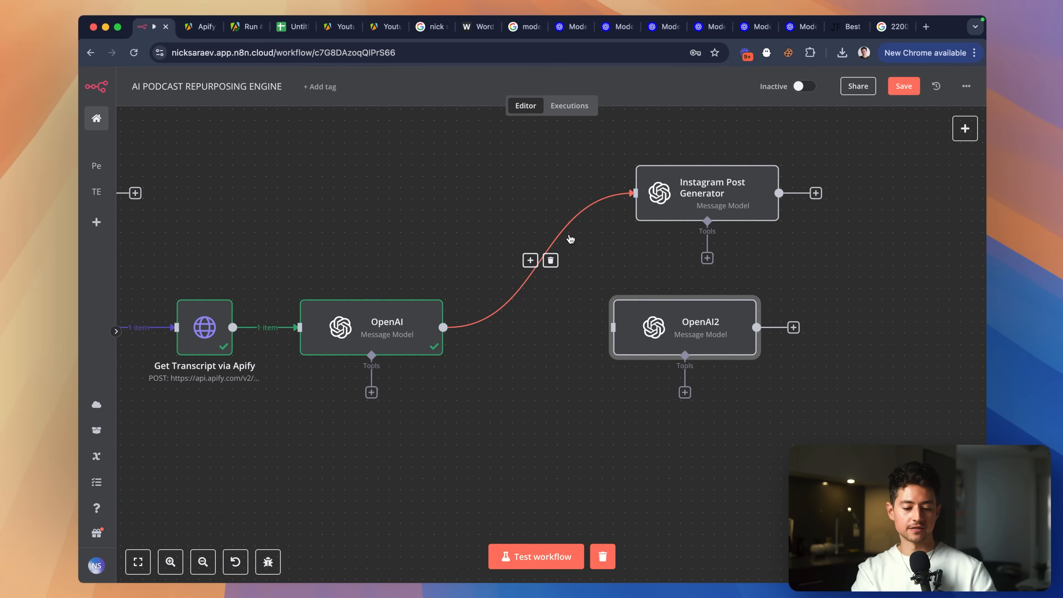
double_click(418, 322)
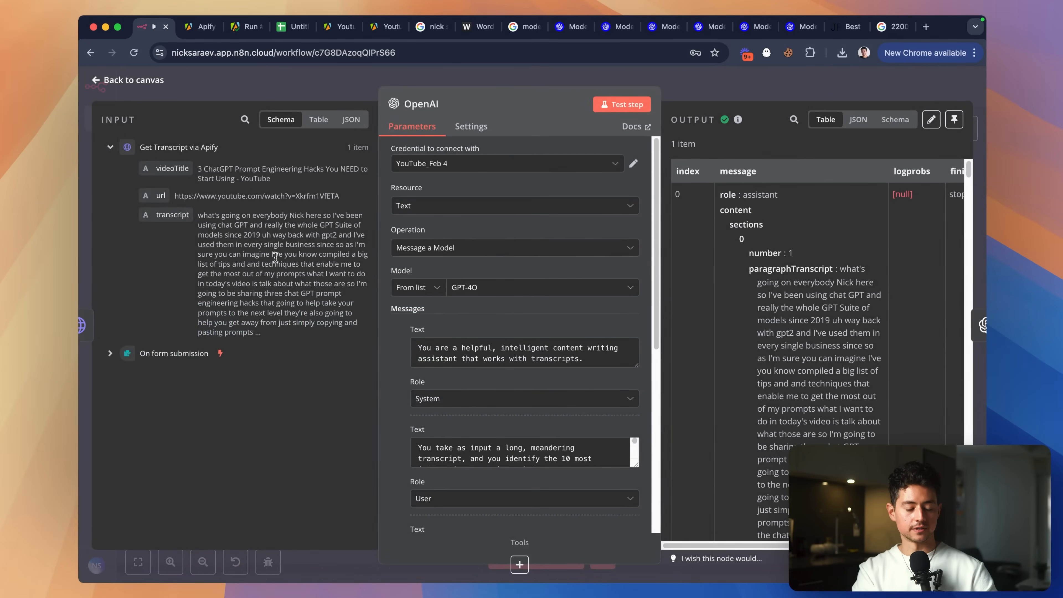
Scroll through the OpenAI node's output, then close it.
scroll(823, 227, right, 1)
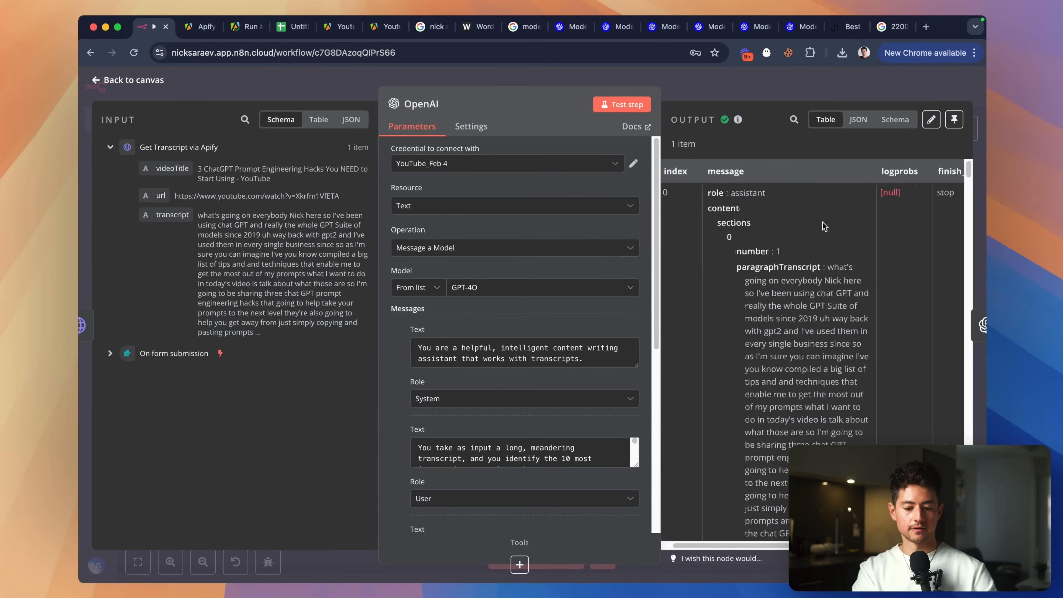
scroll(823, 226, left, 1)
scroll(822, 226, down, 1)
scroll(822, 226, up, 1)
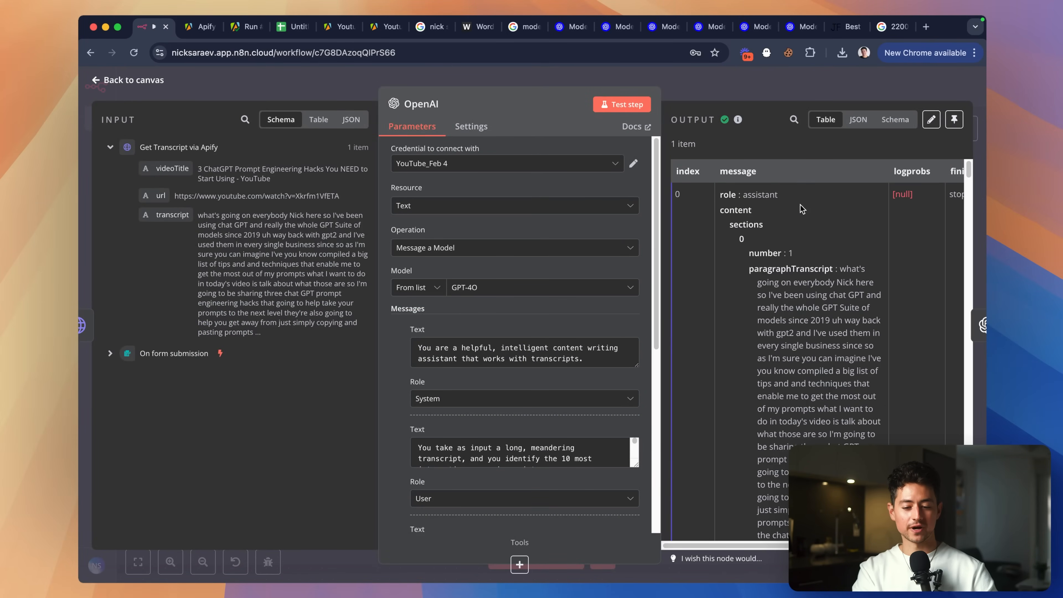
scroll(746, 224, down, 8)
scroll(745, 226, down, 3)
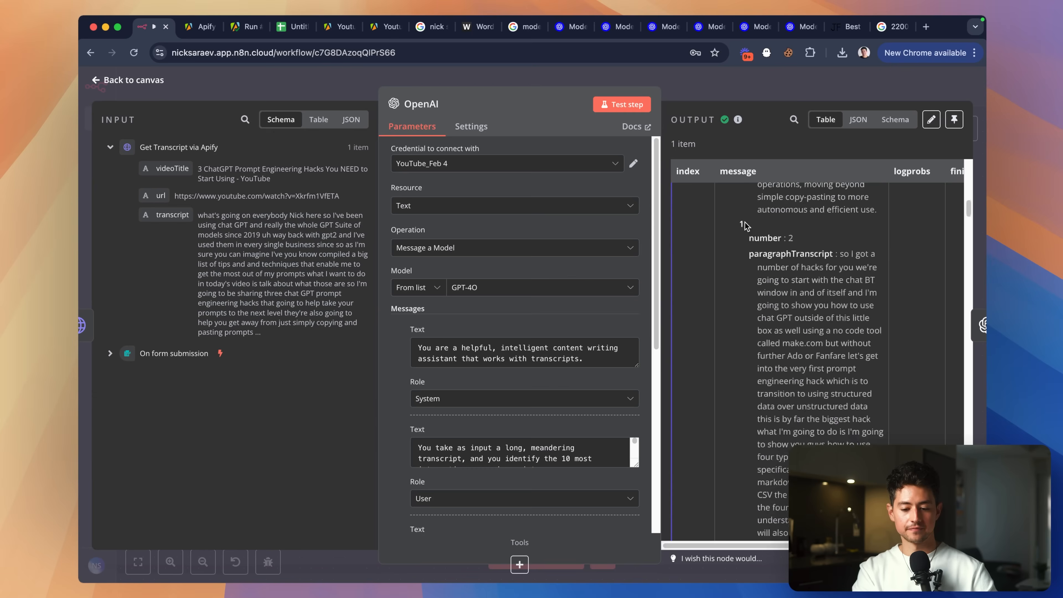
scroll(745, 224, up, 10)
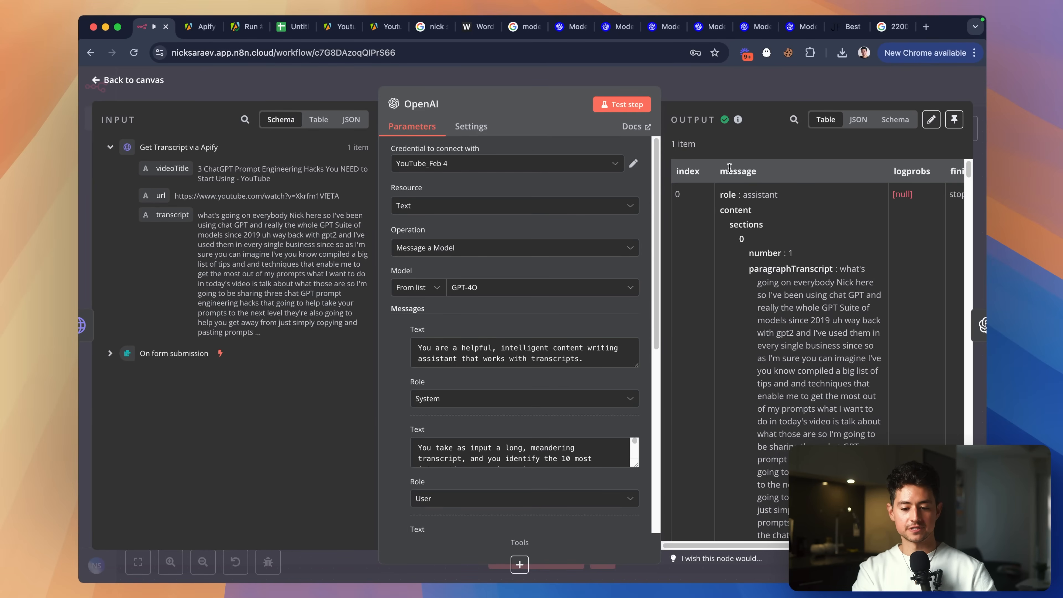
scroll(789, 264, down, 20)
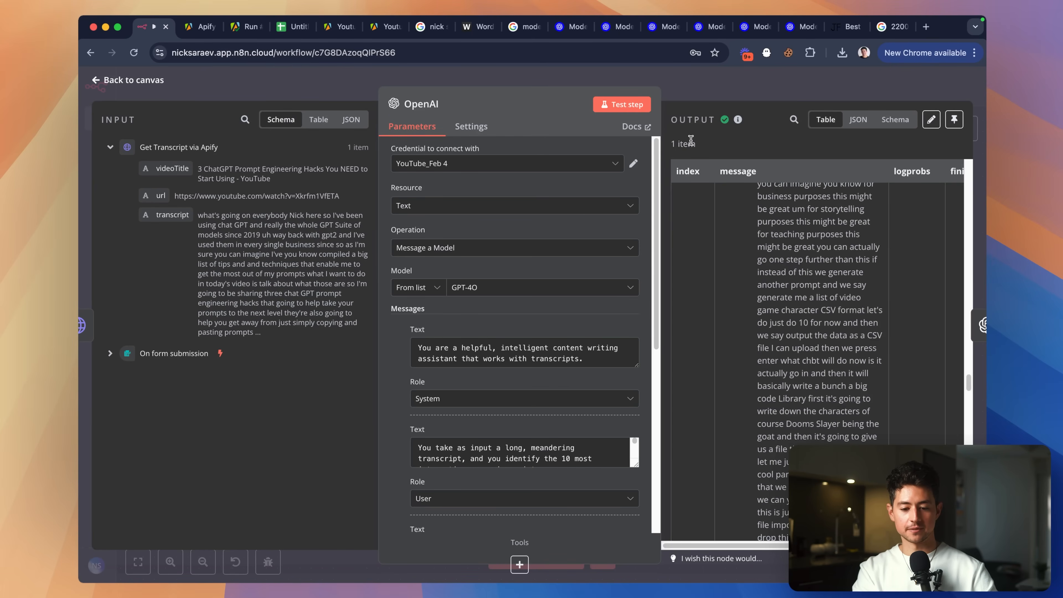
scroll(692, 140, up, 5)
scroll(691, 140, down, 5)
key(Escape)
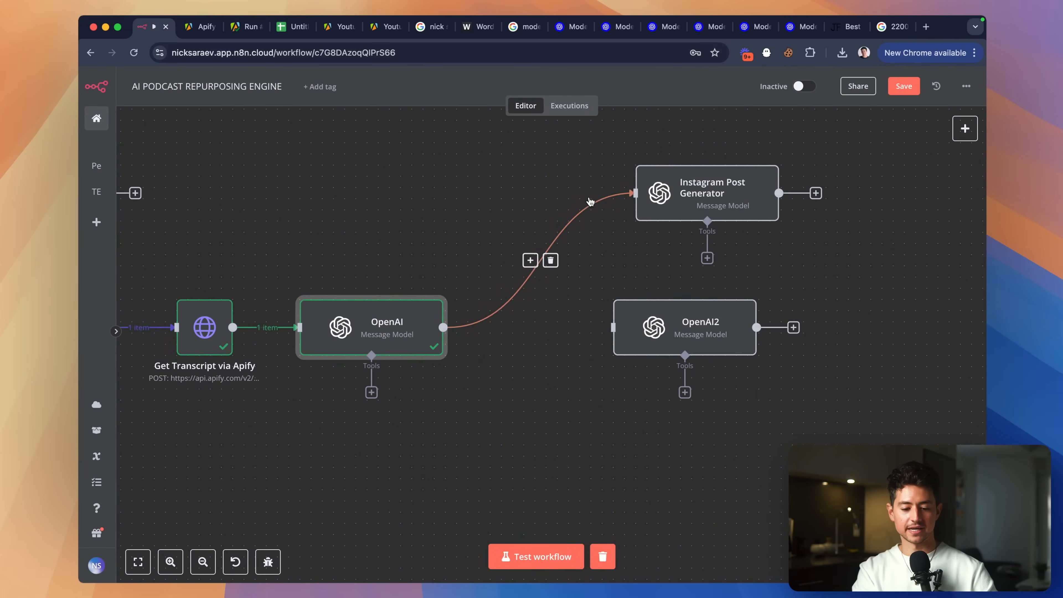
Move OpenAI2 down and line Instagram Post Generator up beside the OpenAI node.
scroll(642, 198, down, 1)
drag(653, 294, 653, 461)
drag(670, 142, 670, 276)
scroll(597, 272, down, 1)
mouse_move(549, 280)
scroll(549, 280, up, 4)
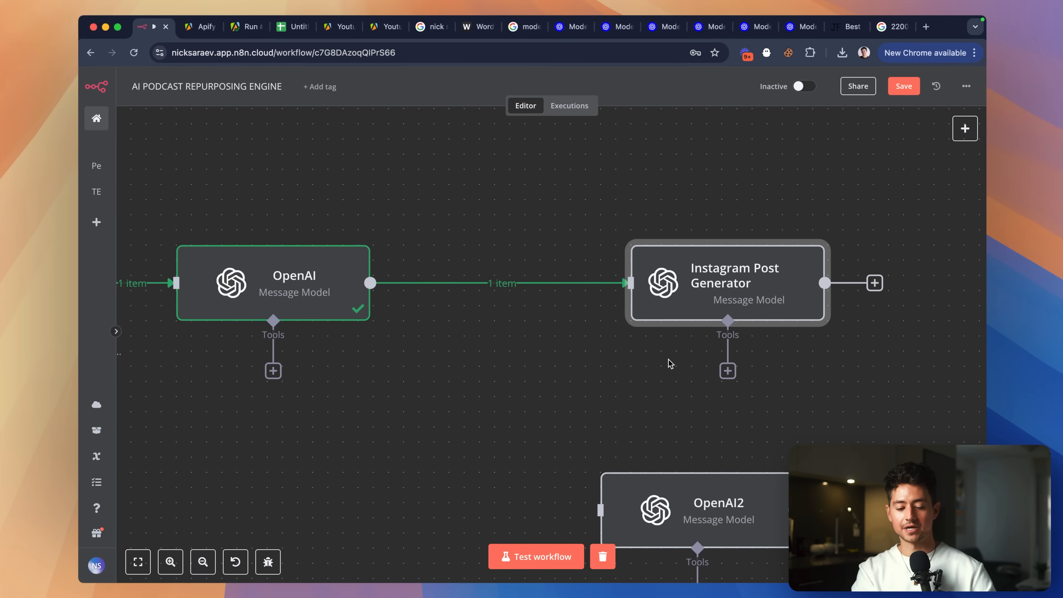
Insert a Loop Over Items node between OpenAI and Instagram Post Generator.
scroll(669, 360, right, 1)
drag(695, 304, 739, 305)
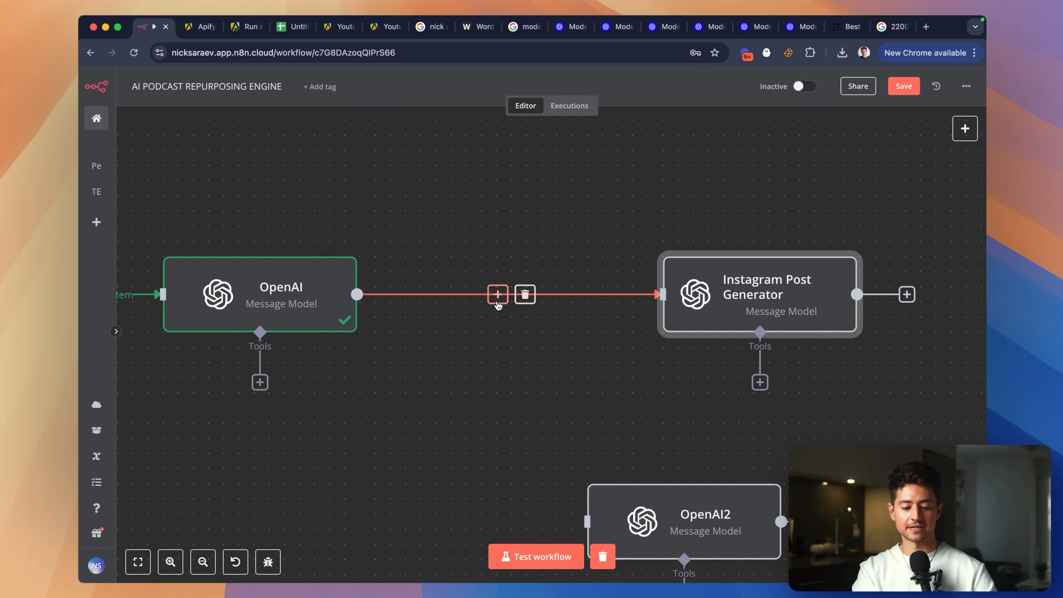
click(498, 295)
text(loop)
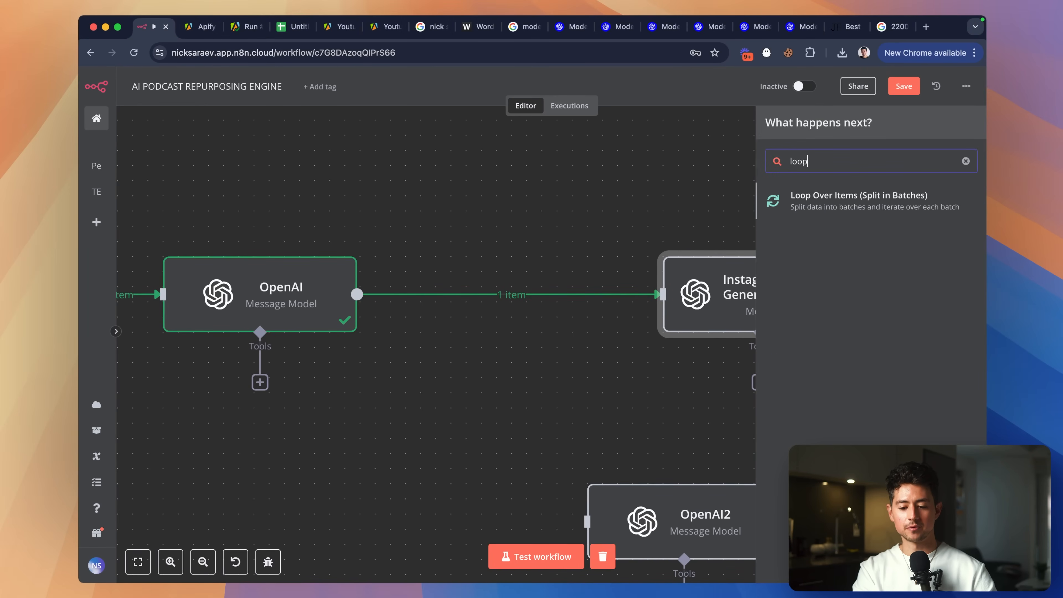
click(831, 207)
key(Escape)
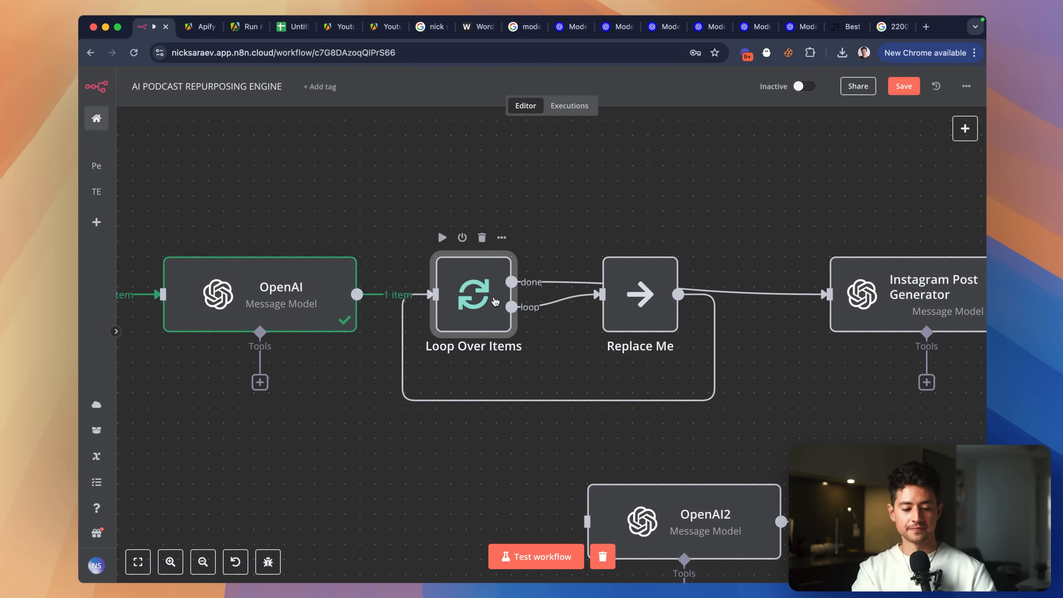
Unlink the done and loop branches and delete the Replace Me placeholder.
drag(640, 310, 671, 310)
drag(489, 310, 519, 310)
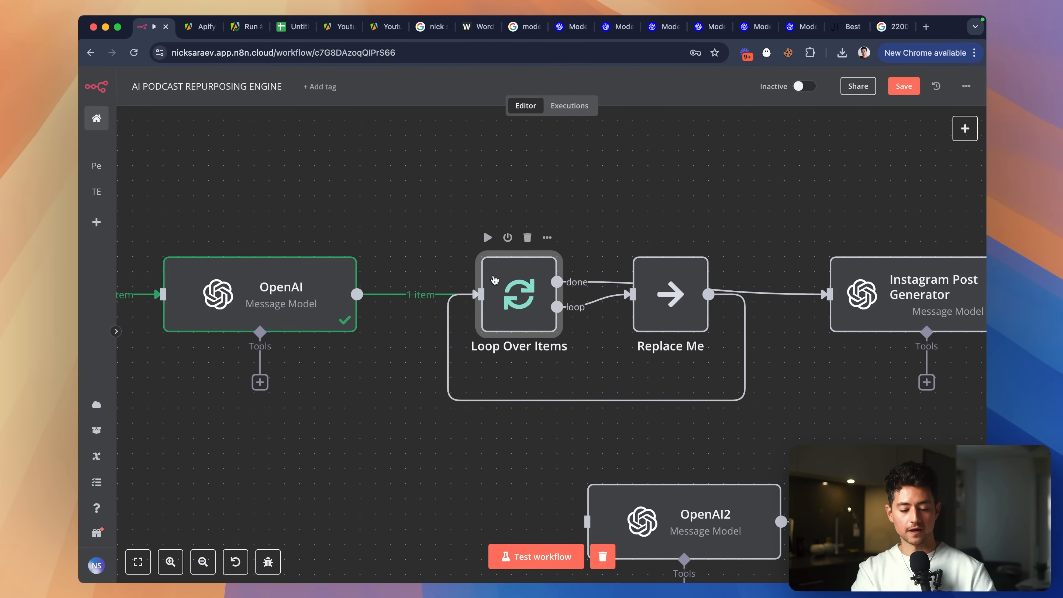
drag(677, 303, 676, 319)
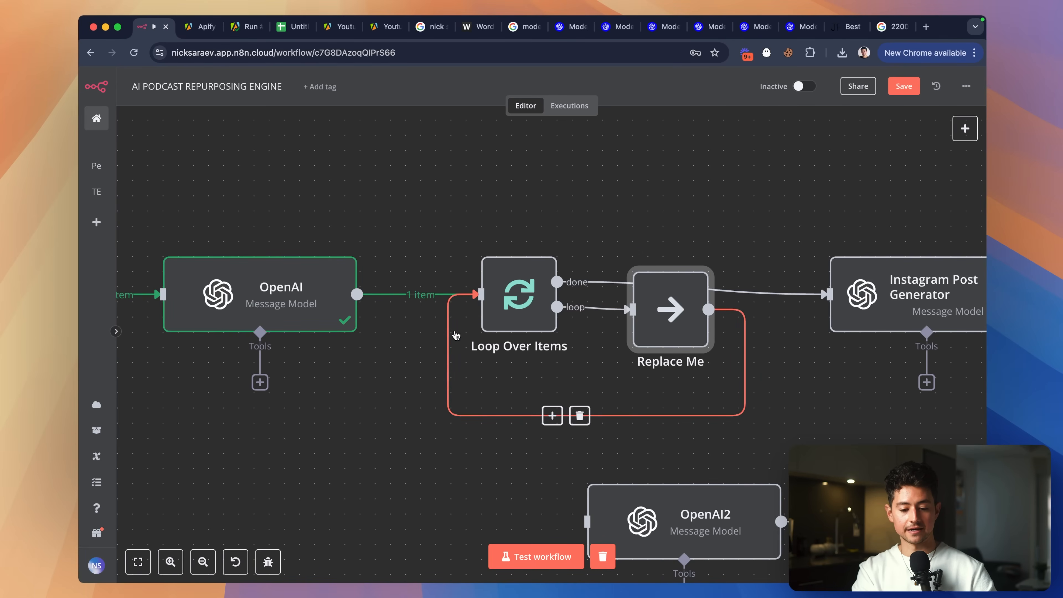
scroll(783, 252, right, 2)
drag(824, 274, 824, 169)
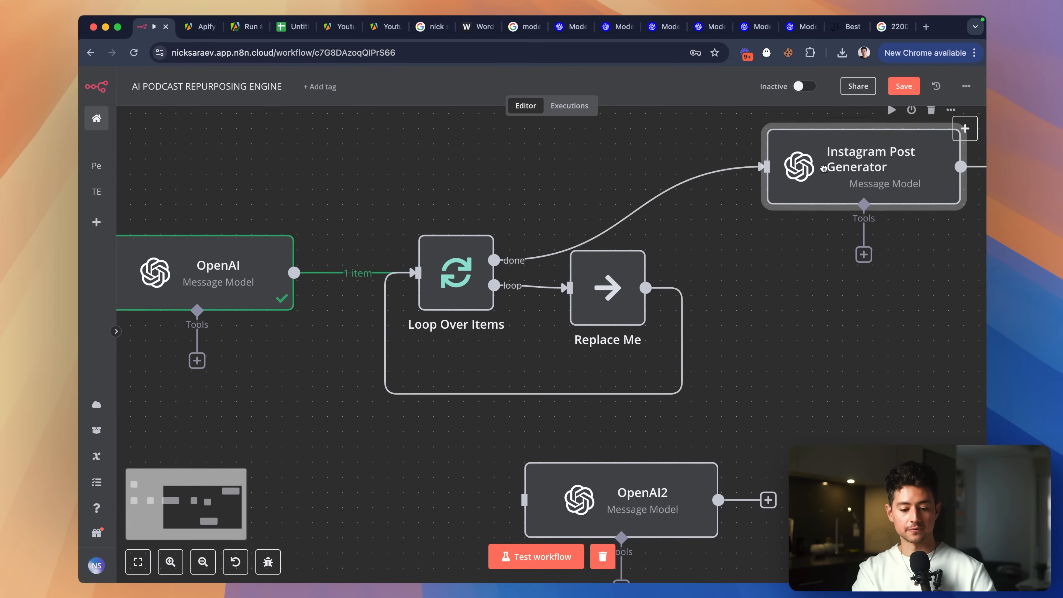
scroll(737, 309, right, 2)
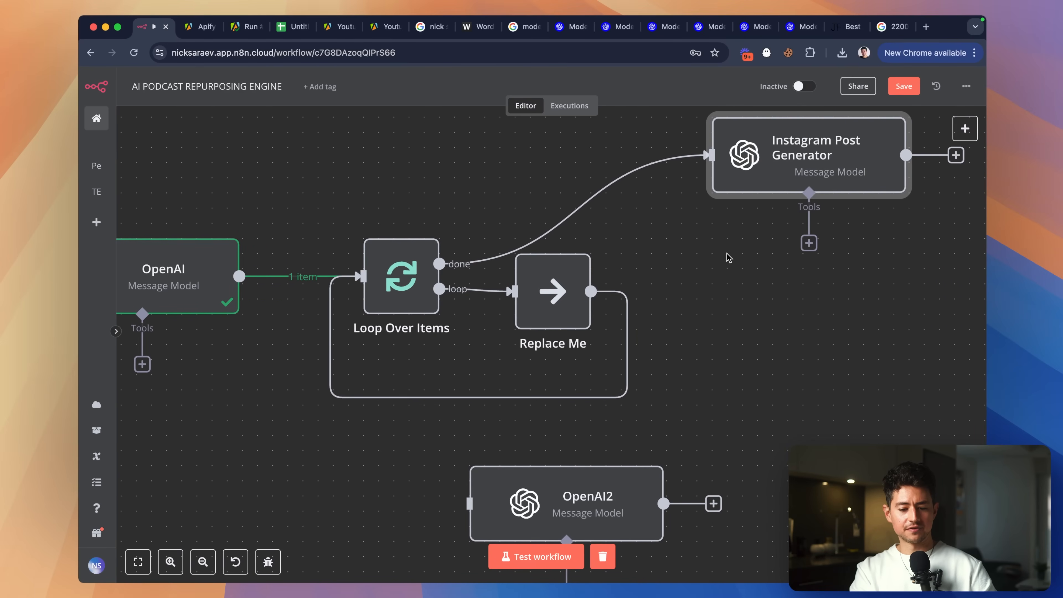
click(592, 209)
click(489, 291)
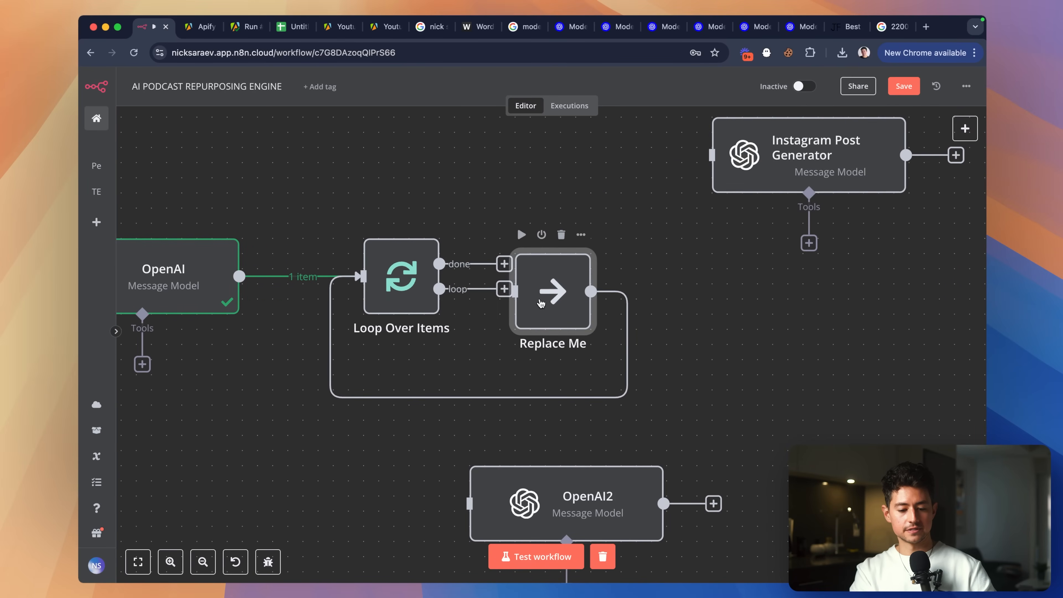
drag(541, 304, 724, 317)
key(Delete)
Connect the loop branch to Instagram Post Generator and delete OpenAI2.
drag(805, 174, 699, 309)
drag(503, 292, 598, 289)
scroll(670, 294, right, 2)
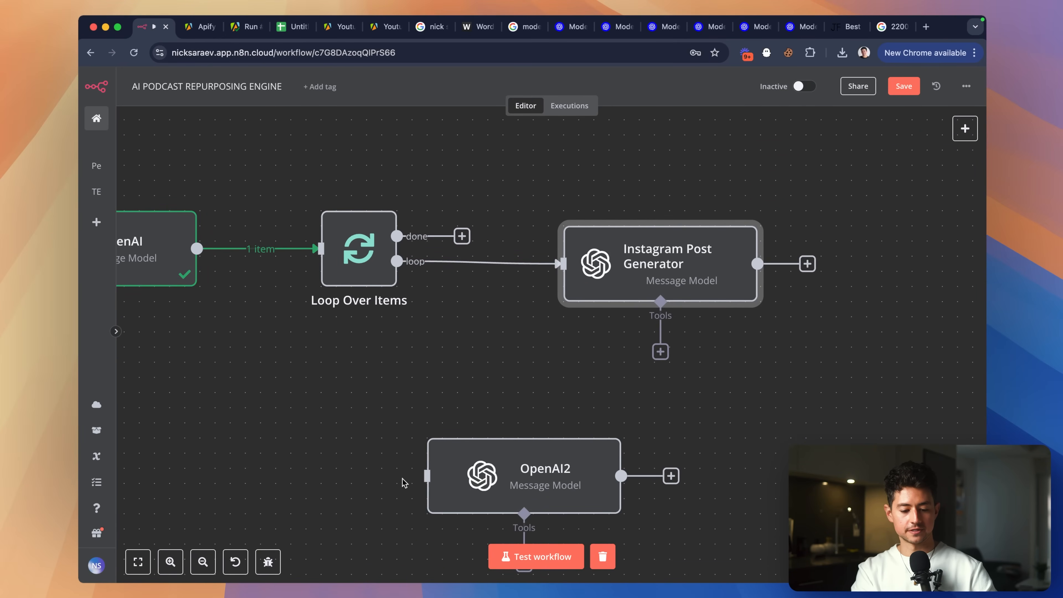
drag(470, 463, 584, 403)
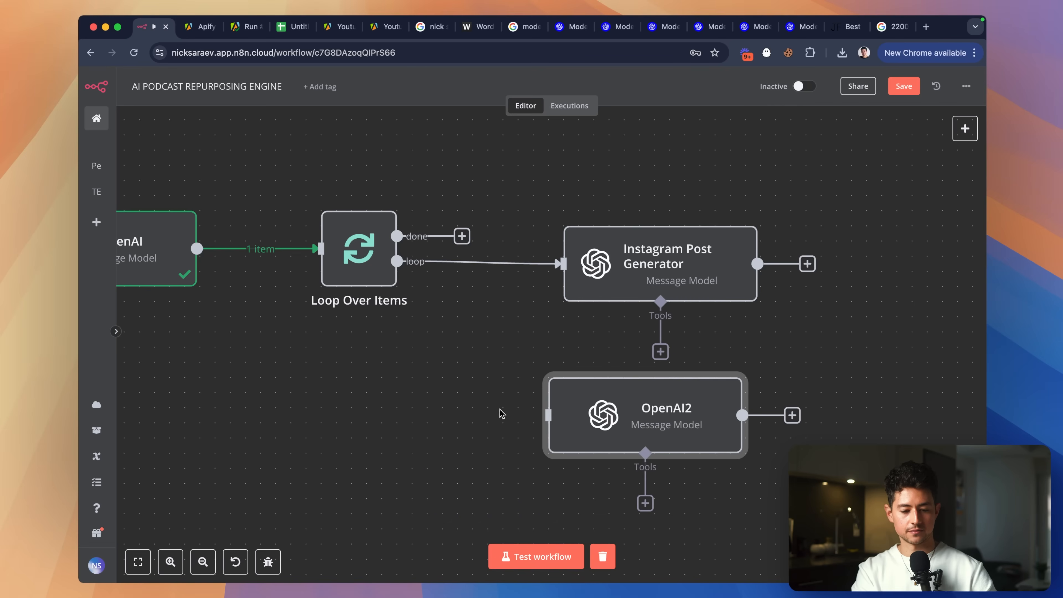
drag(396, 261, 549, 415)
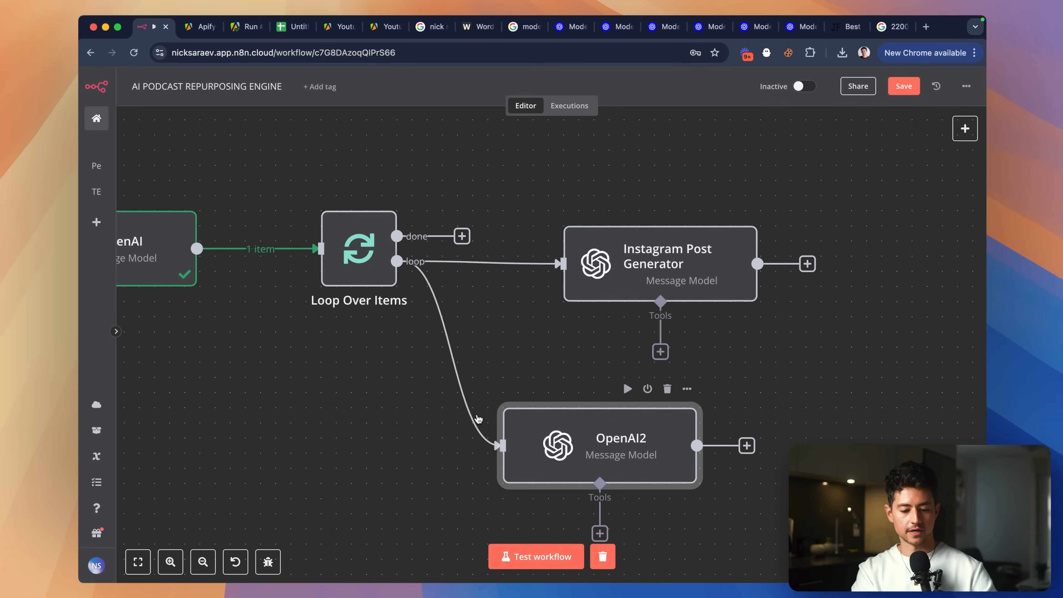
drag(427, 368, 711, 513)
key(Delete)
scroll(522, 353, left, 1)
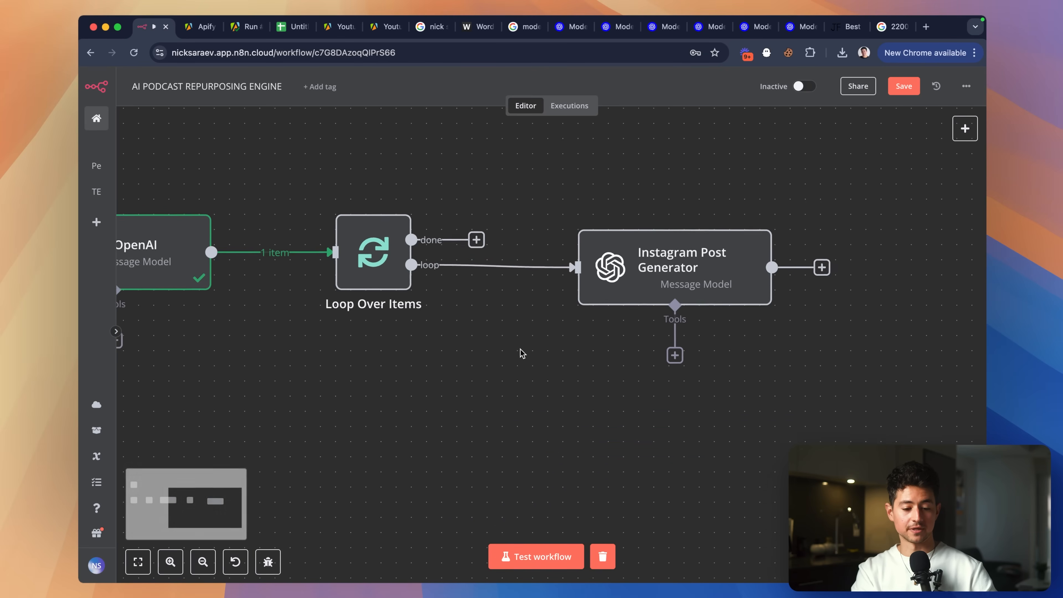
scroll(544, 364, down, 2)
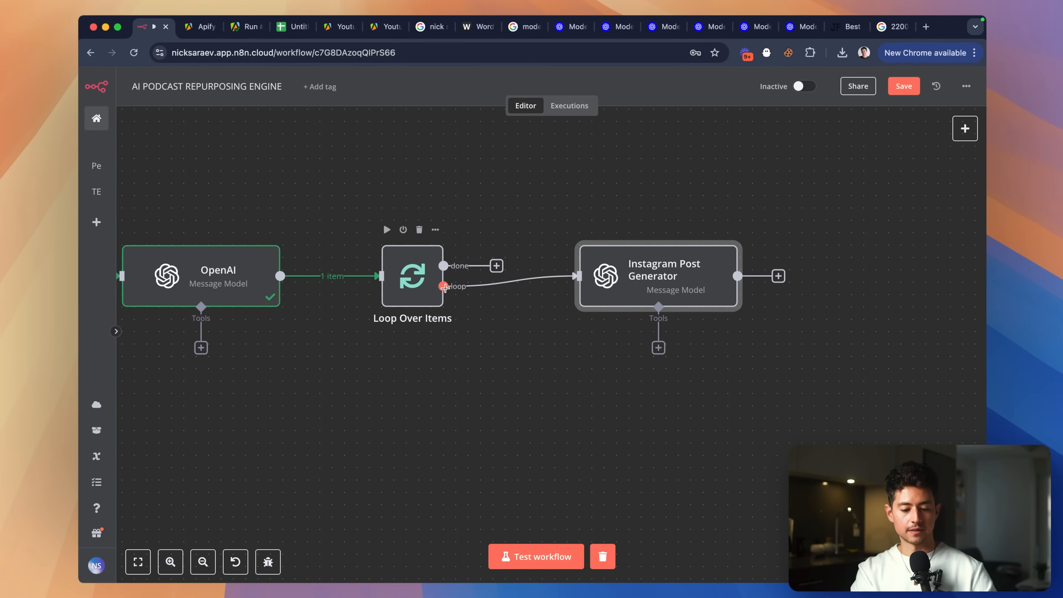
Add the Reset option to the Loop Over Items settings.
double_click(420, 265)
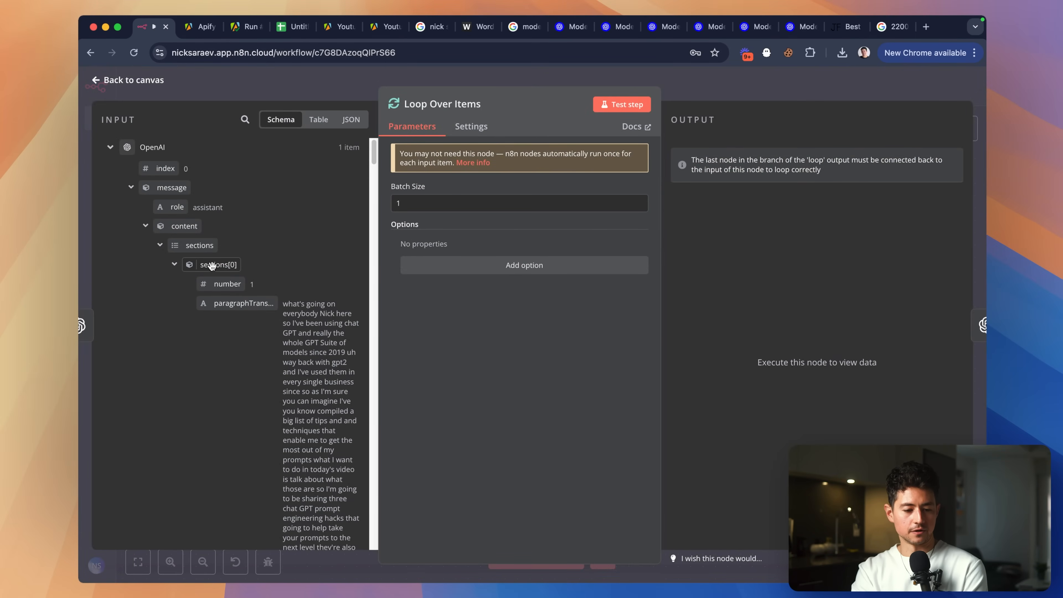
click(174, 265)
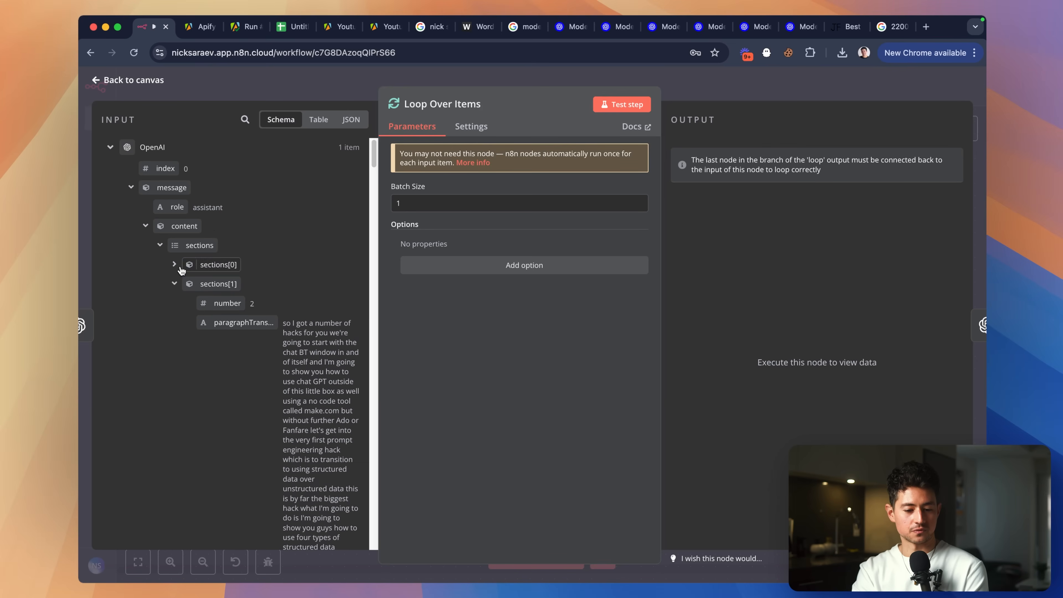
click(506, 268)
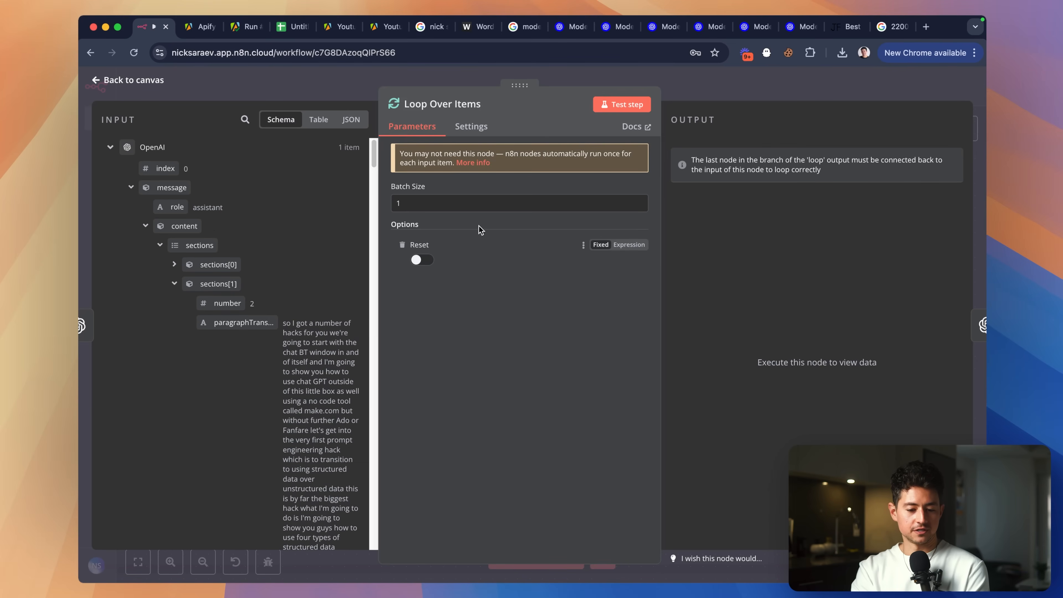
click(706, 92)
Make room and insert a Split Out node between OpenAI and Loop Over Items.
drag(399, 289, 444, 290)
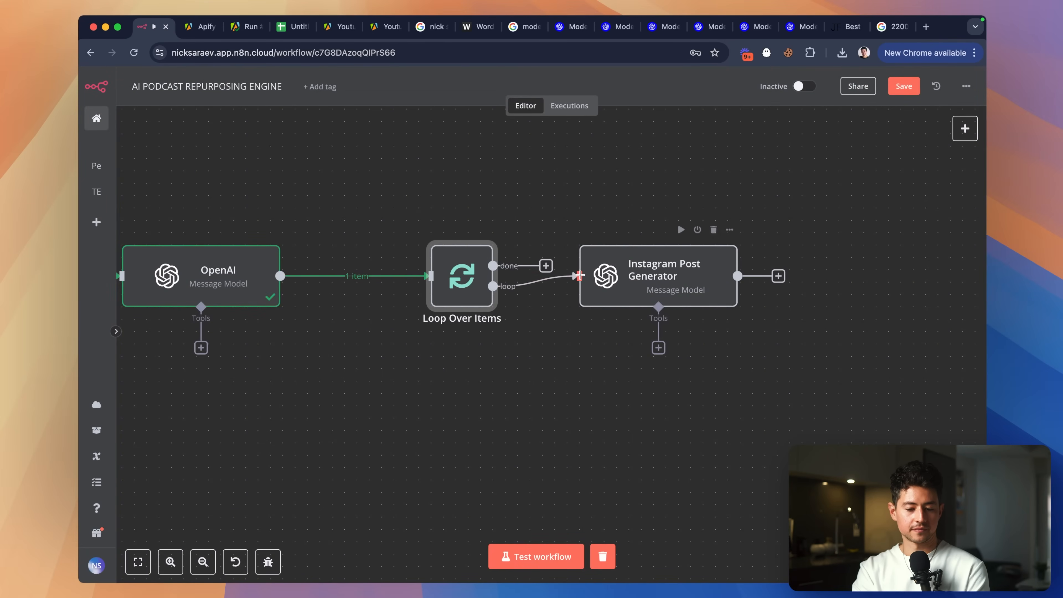
drag(670, 289, 830, 289)
drag(462, 285, 536, 285)
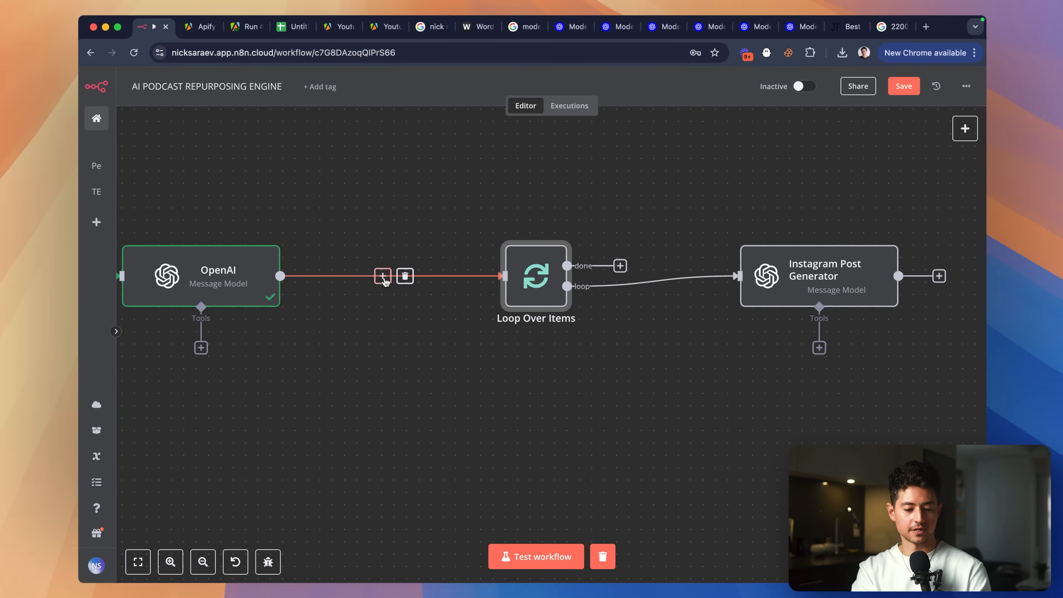
click(382, 276)
text(split)
click(843, 205)
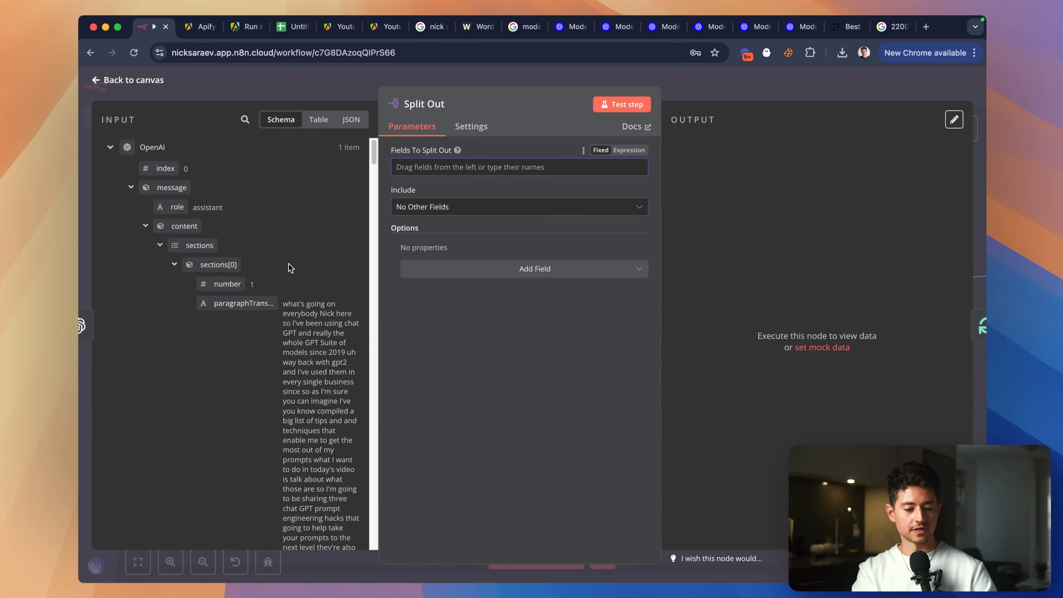
Set Split Out to split message.content.sections and test it, producing 10 items.
click(194, 267)
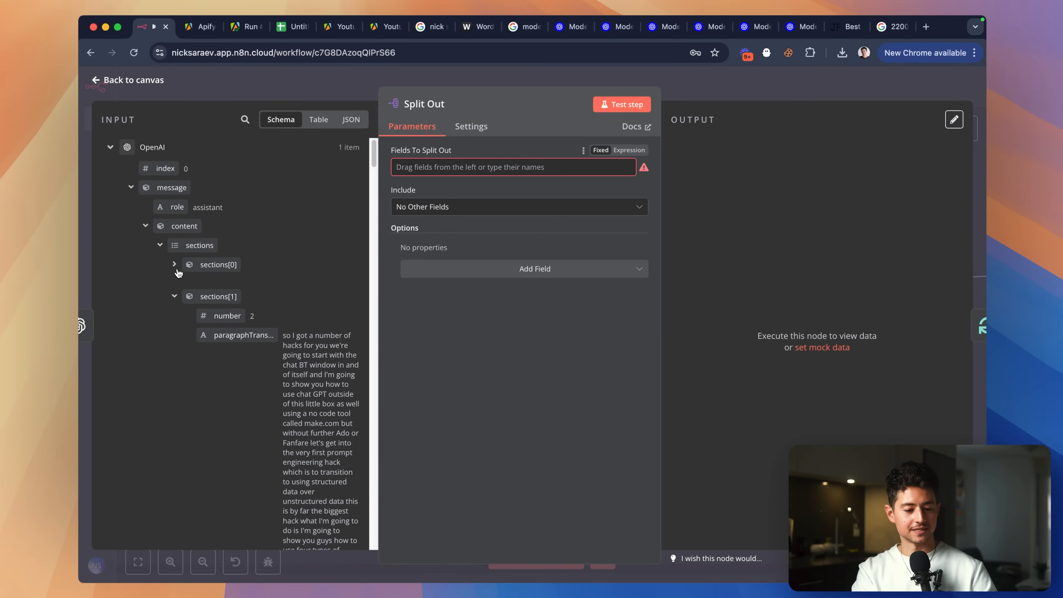
click(160, 246)
drag(197, 245, 442, 161)
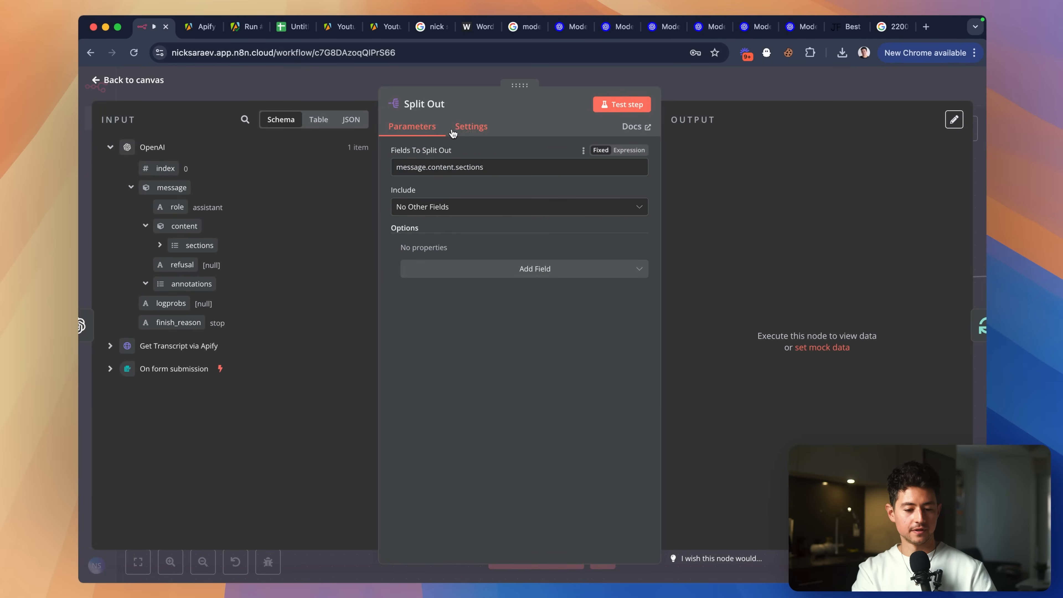
click(617, 105)
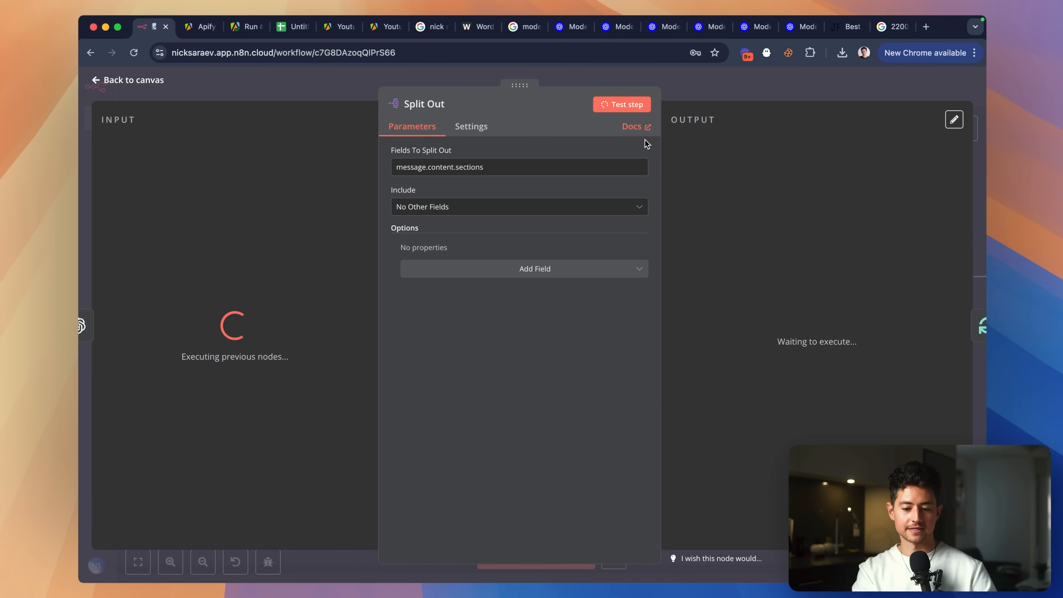
scroll(708, 202, down, 5)
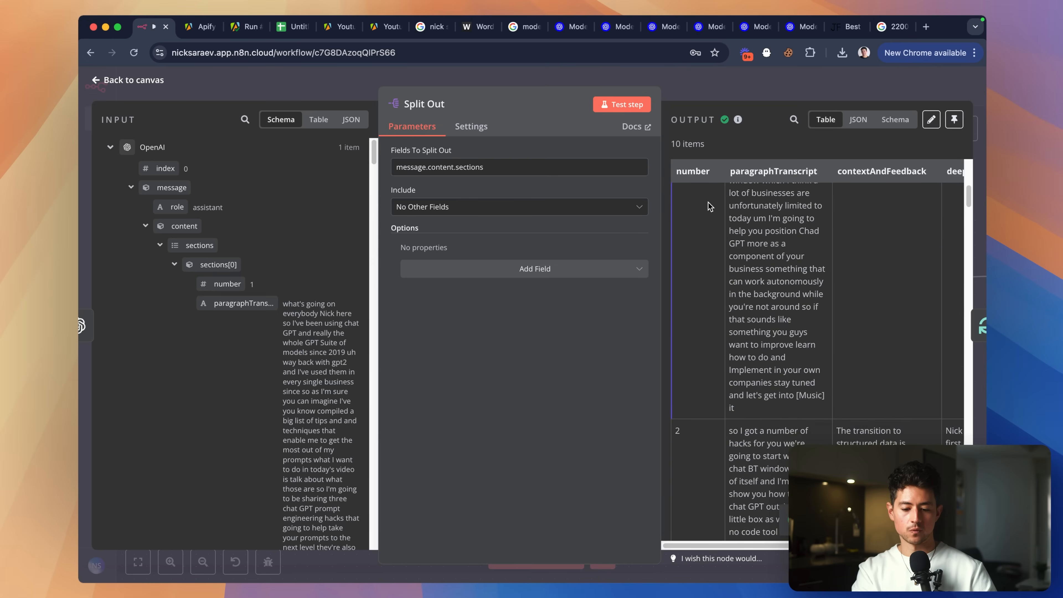
scroll(708, 201, down, 10)
key(Escape)
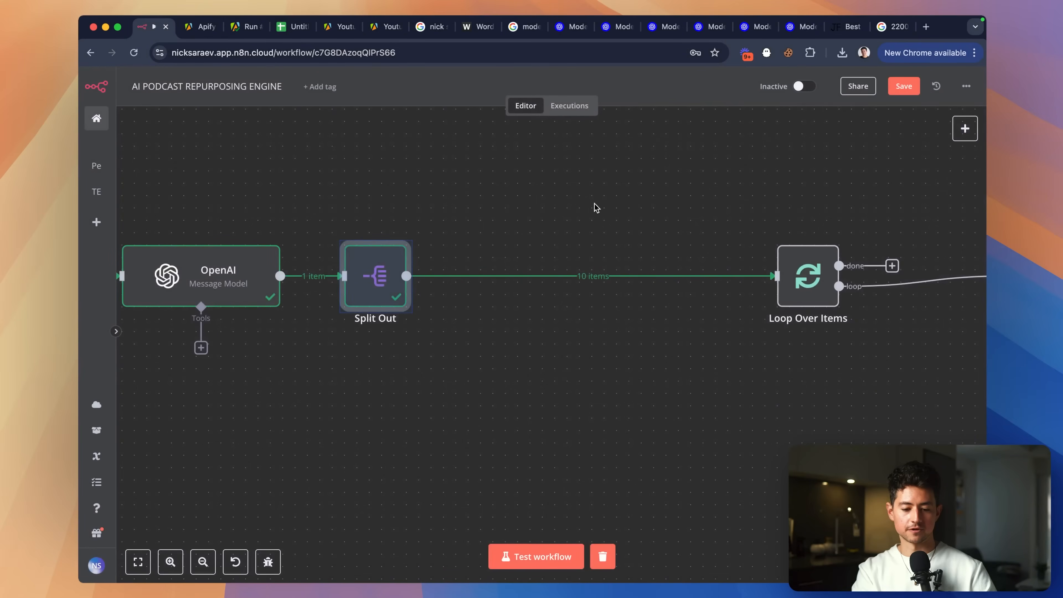
Realign Loop Over Items and Instagram Post Generator next to Split Out.
drag(810, 287, 538, 290)
double_click(539, 290)
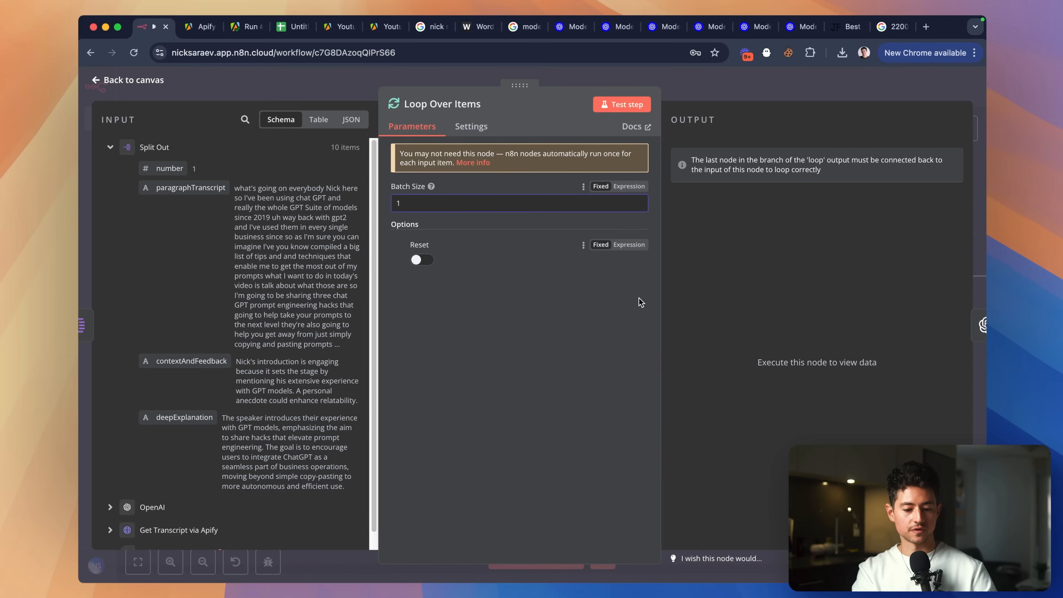
click(791, 103)
scroll(745, 302, down, 3)
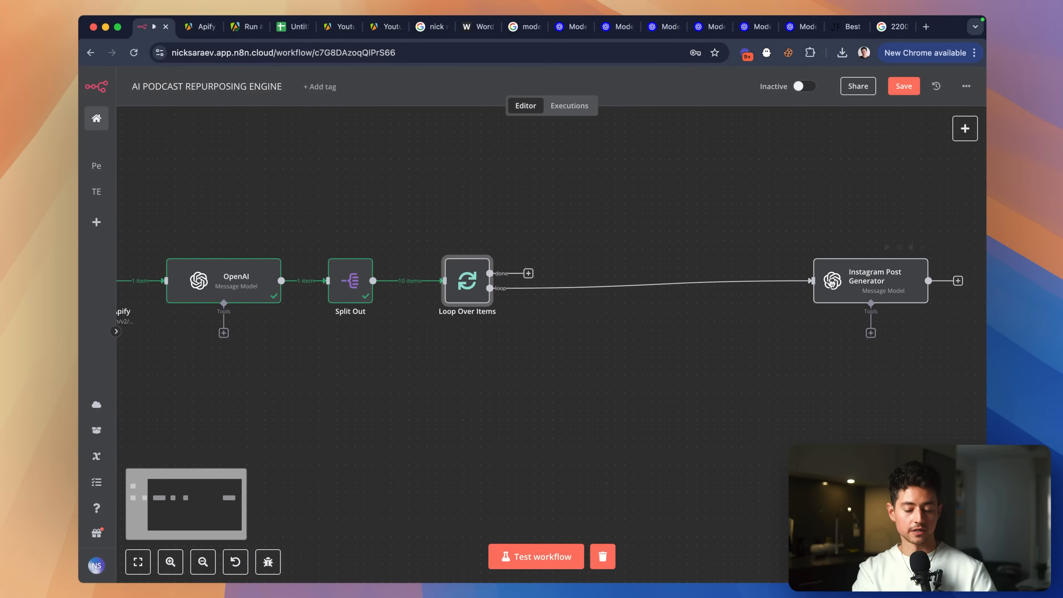
drag(843, 281, 629, 282)
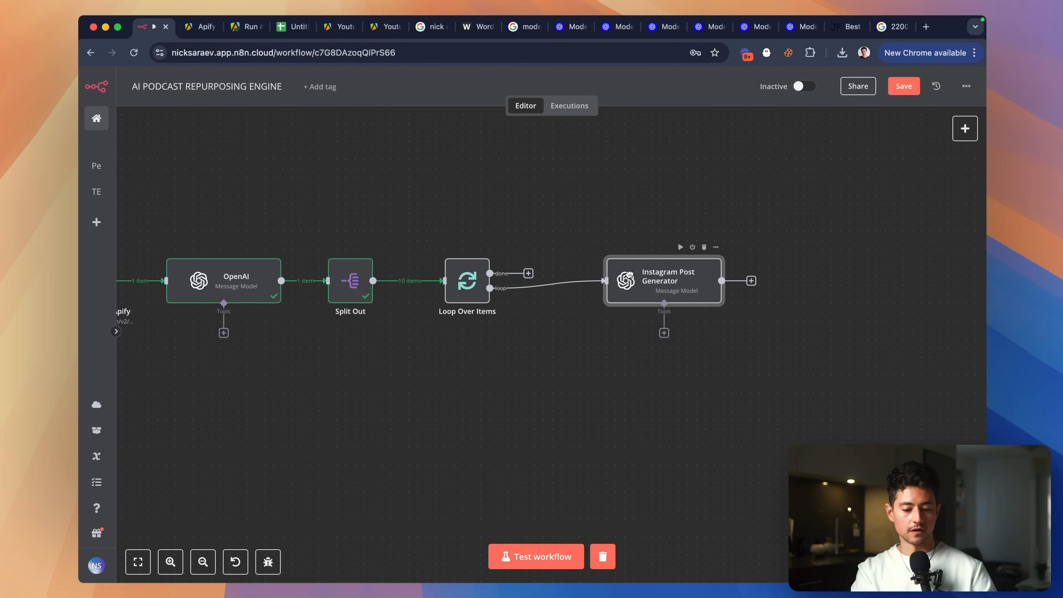
scroll(631, 280, down, 3)
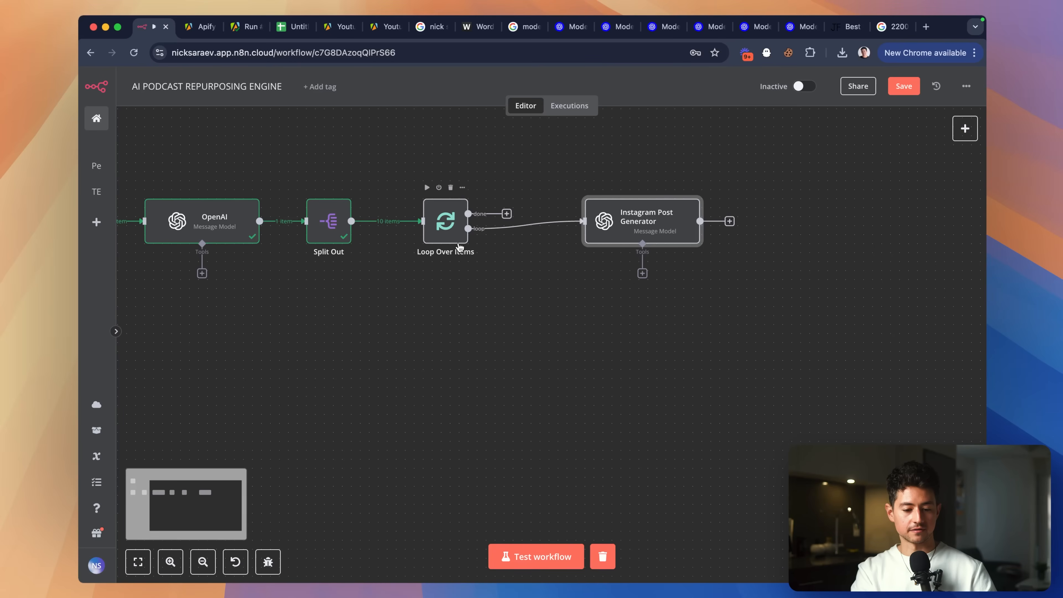
scroll(607, 222, right, 3)
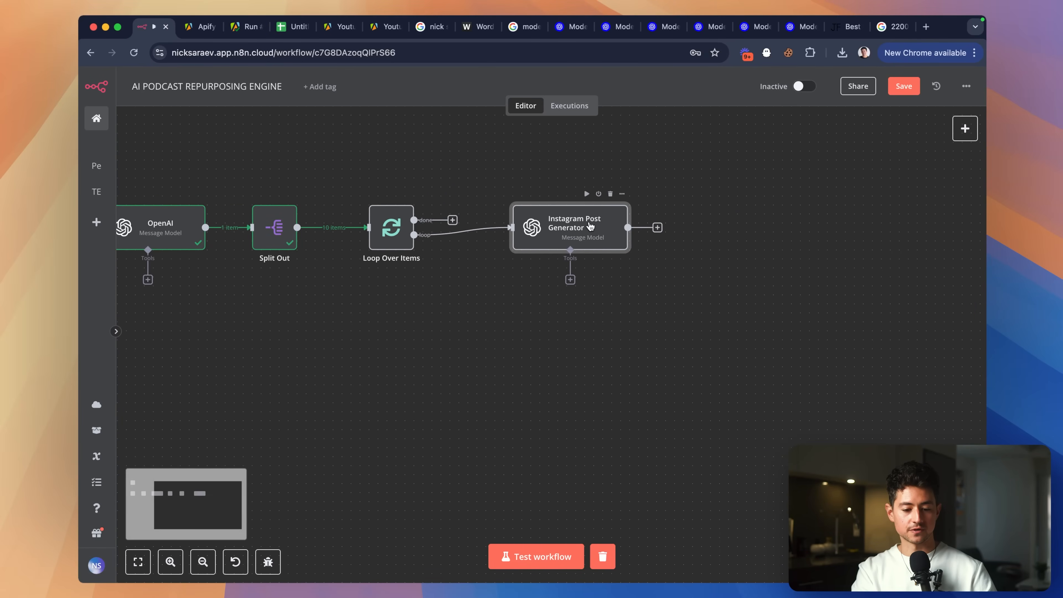
Open Instagram Post Generator and run the earlier steps to load its input data.
double_click(590, 227)
scroll(516, 255, down, 5)
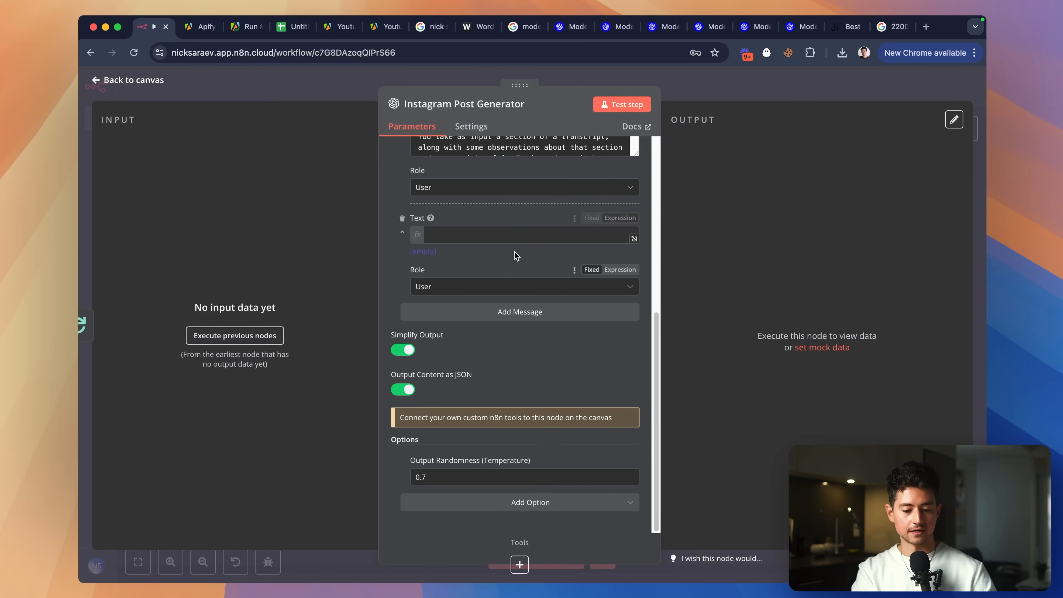
click(264, 341)
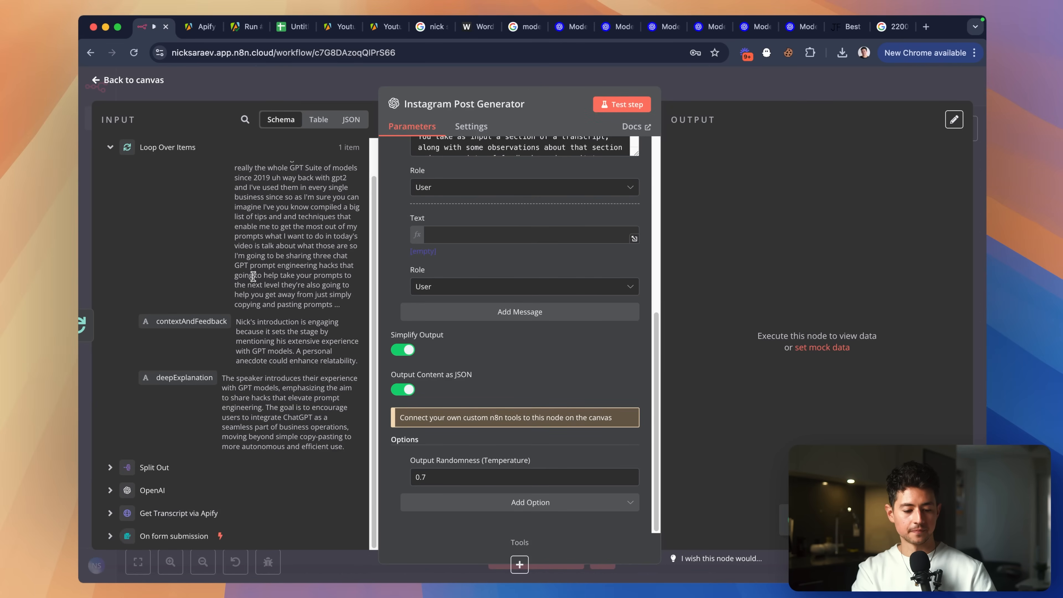
scroll(449, 289, up, 3)
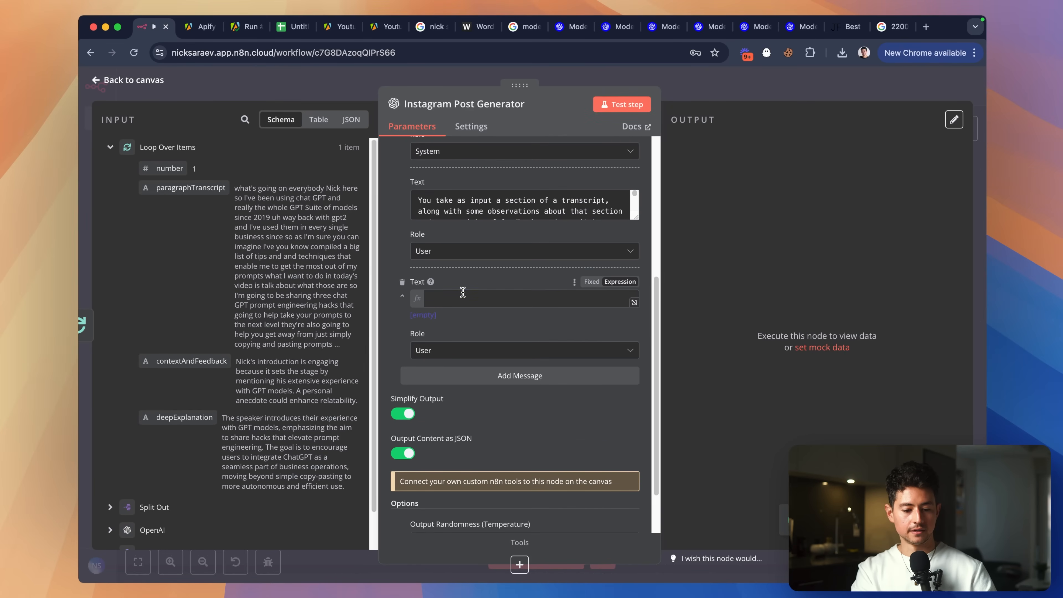
Type 'transcript:' into the user message and drop in the paragraphTranscript field.
click(463, 298)
scroll(483, 291, up, 1)
scroll(522, 217, down, 2)
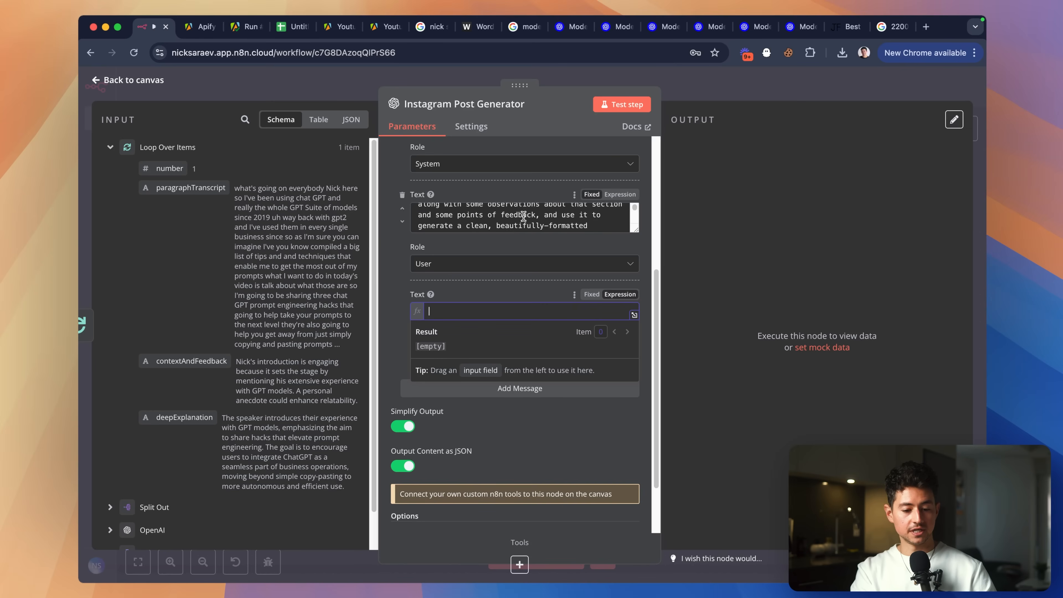
text(tr)
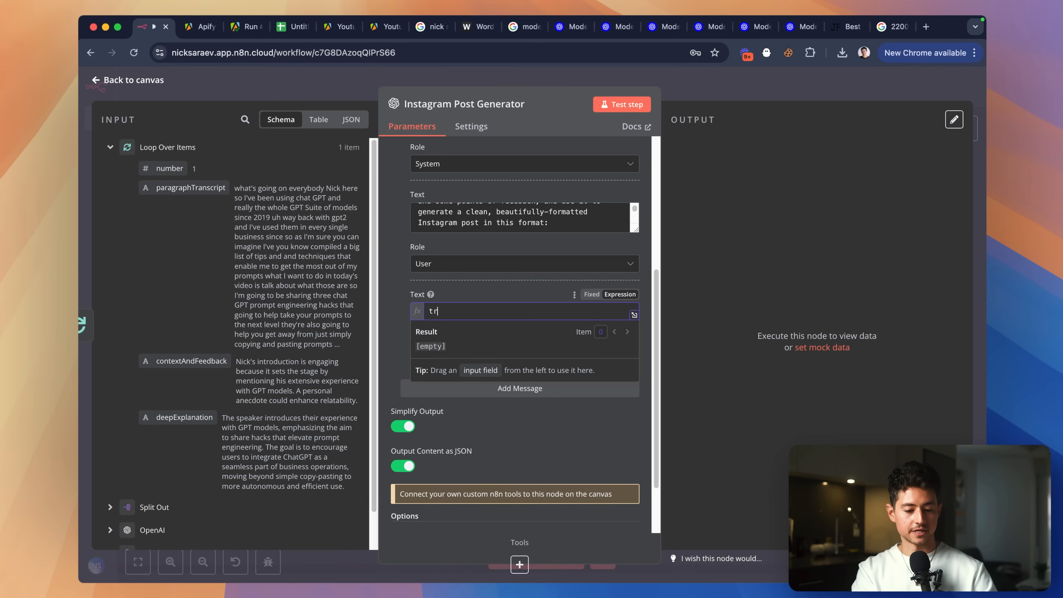
text(anscript:)
drag(191, 187, 600, 315)
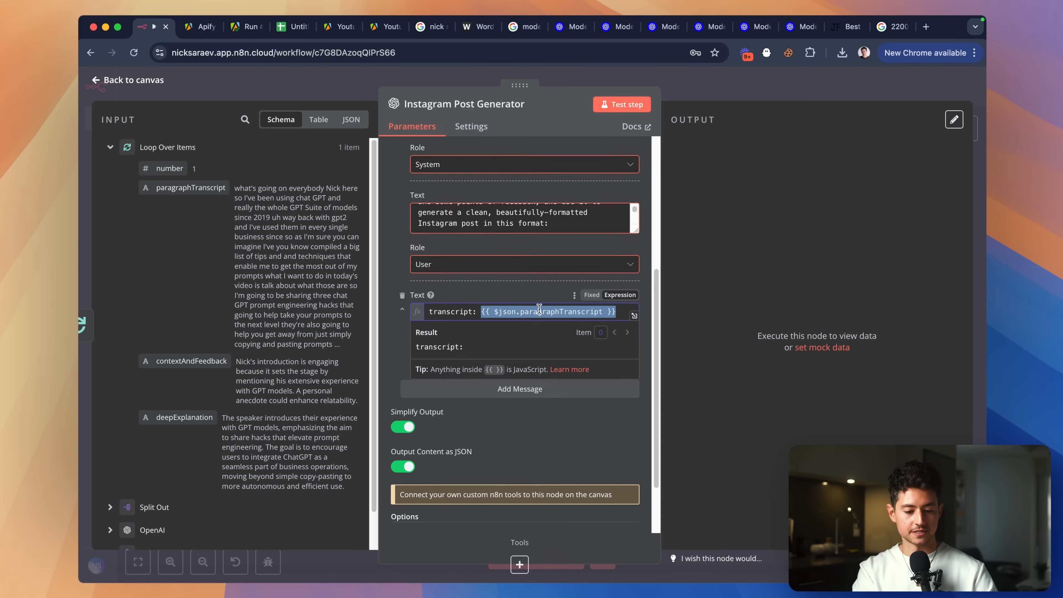
click(619, 311)
scroll(626, 331, down, 1)
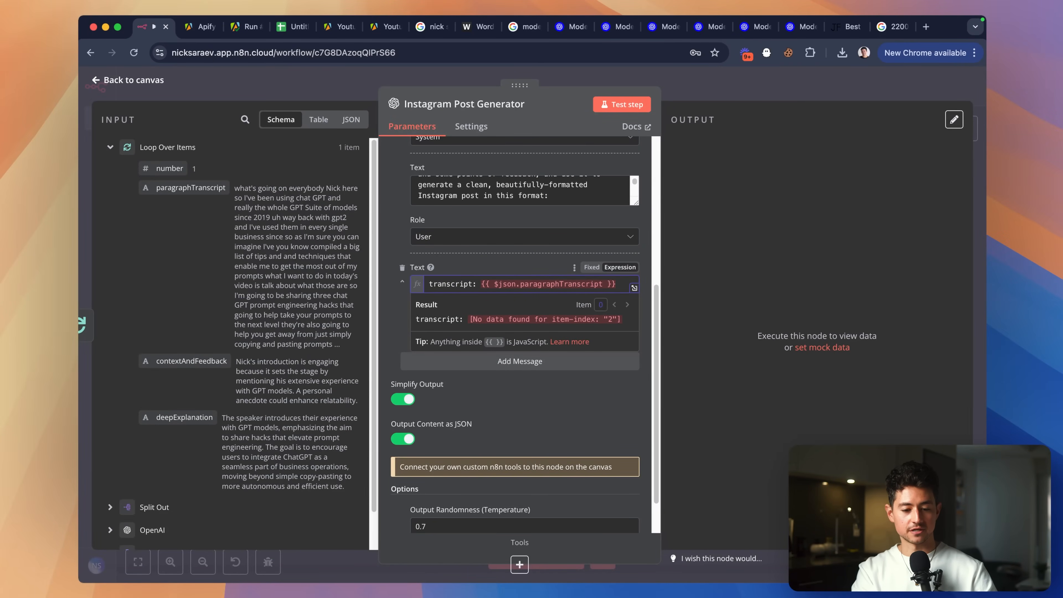
scroll(396, 271, up, 6)
scroll(396, 270, down, 7)
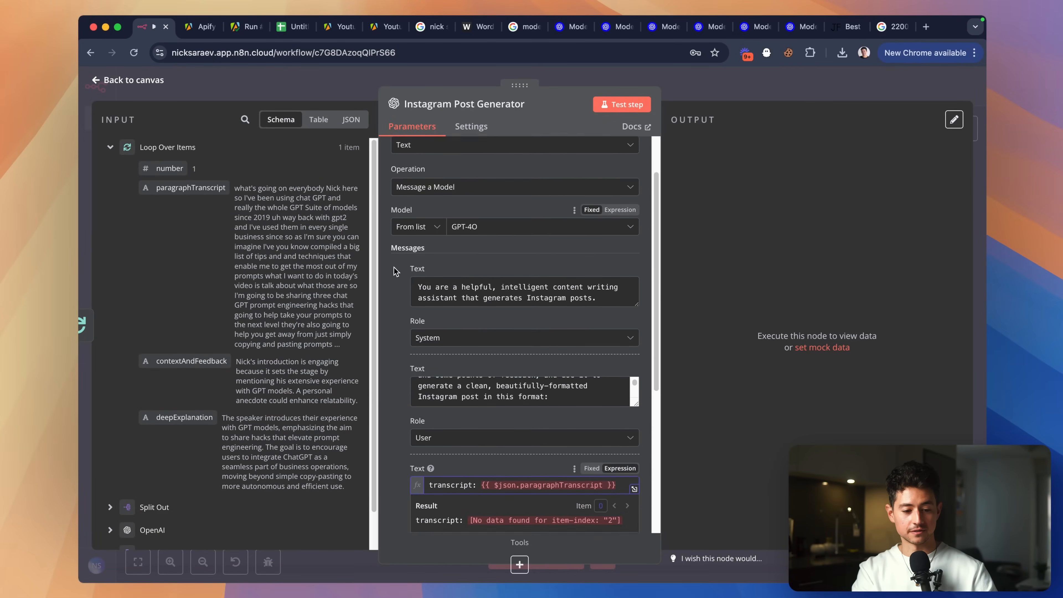
Replace the reference with {{ $('Loop Over Items').item.json.contextAndFeedback }} via autocomplete.
double_click(553, 236)
key(BackSpace)
key(BackSpace)
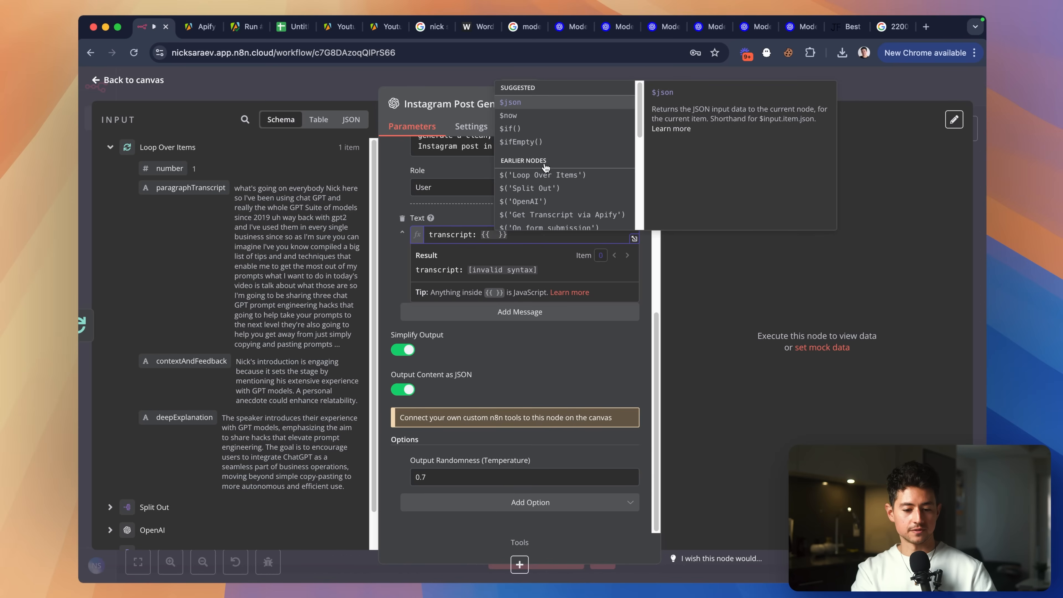
scroll(575, 176, down, 1)
click(574, 176)
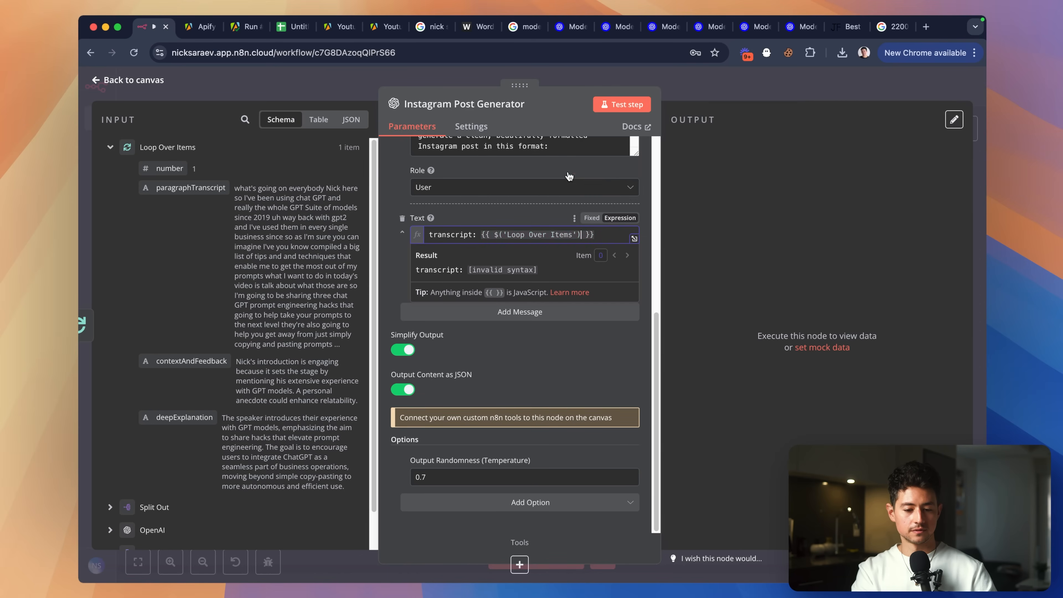
text(.)
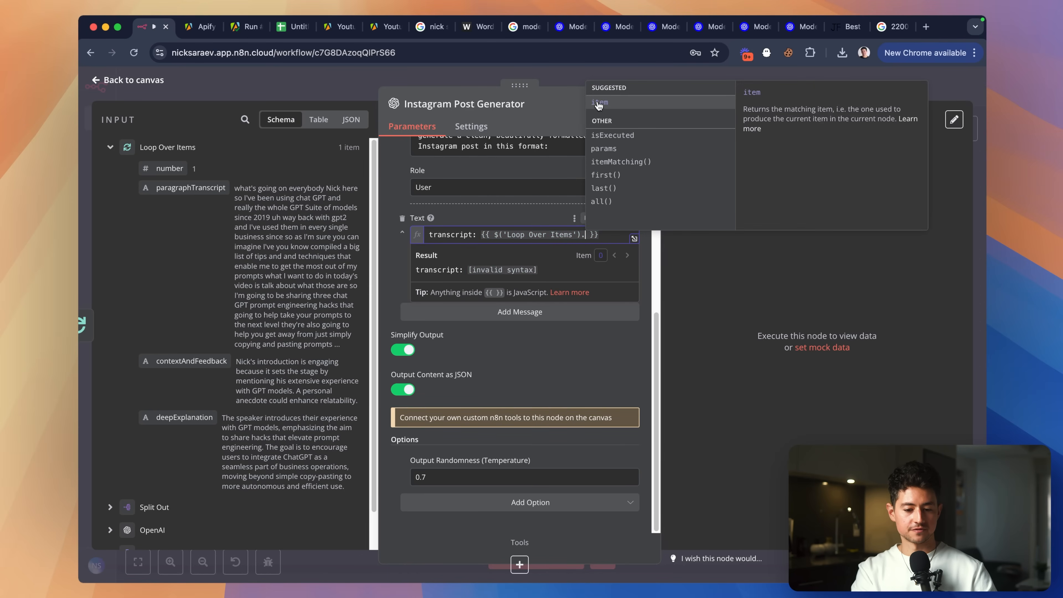
click(599, 103)
text(.)
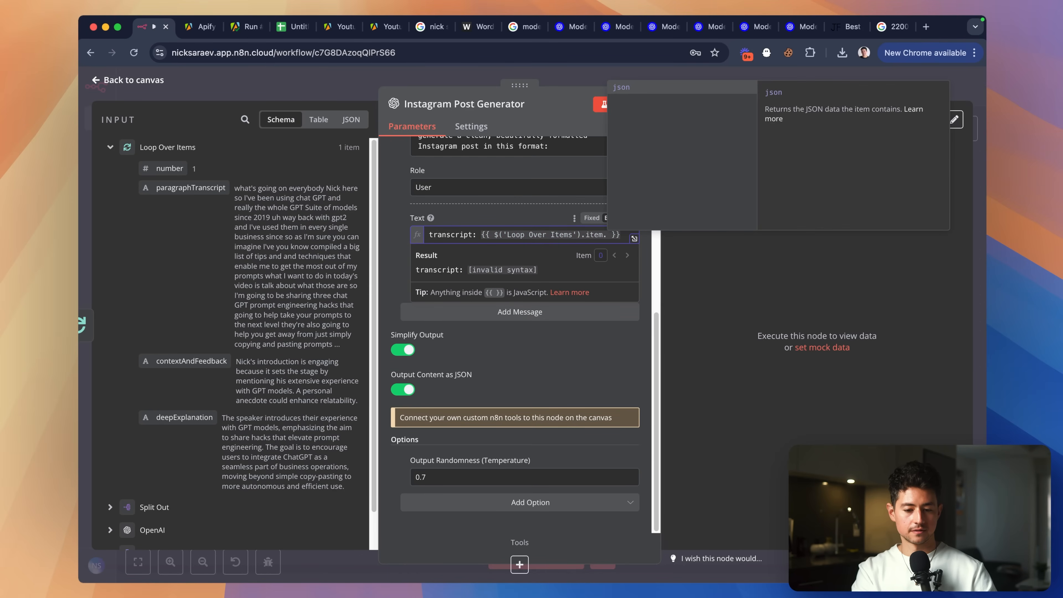
click(621, 89)
text(.)
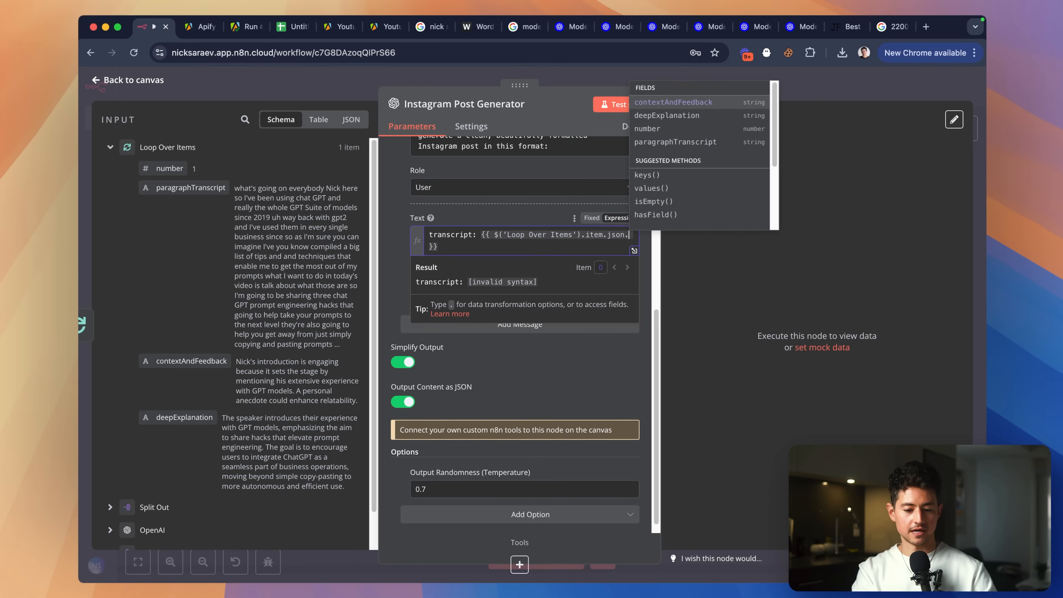
click(660, 103)
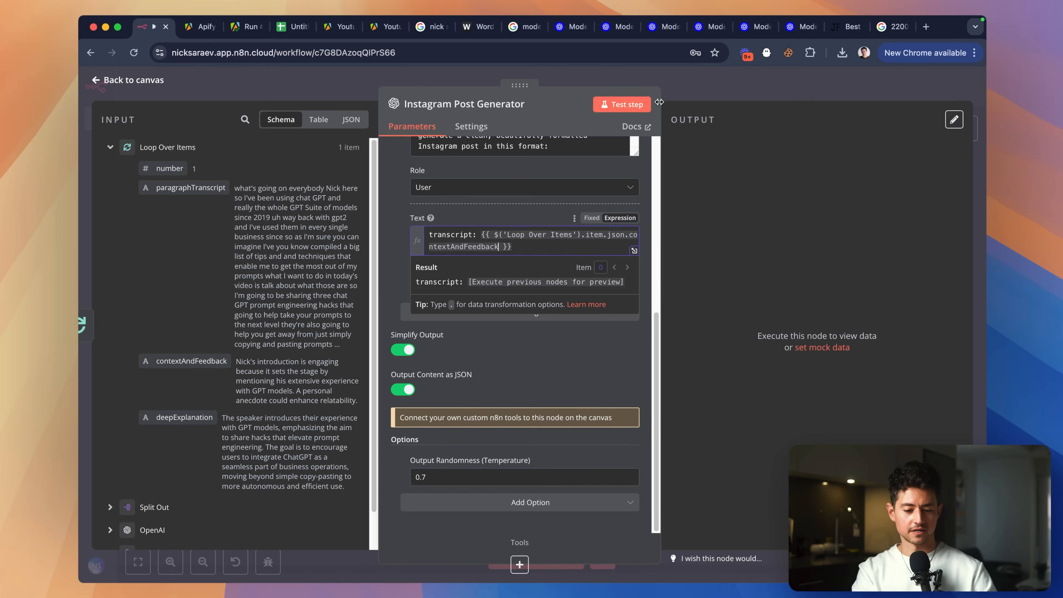
text(.)
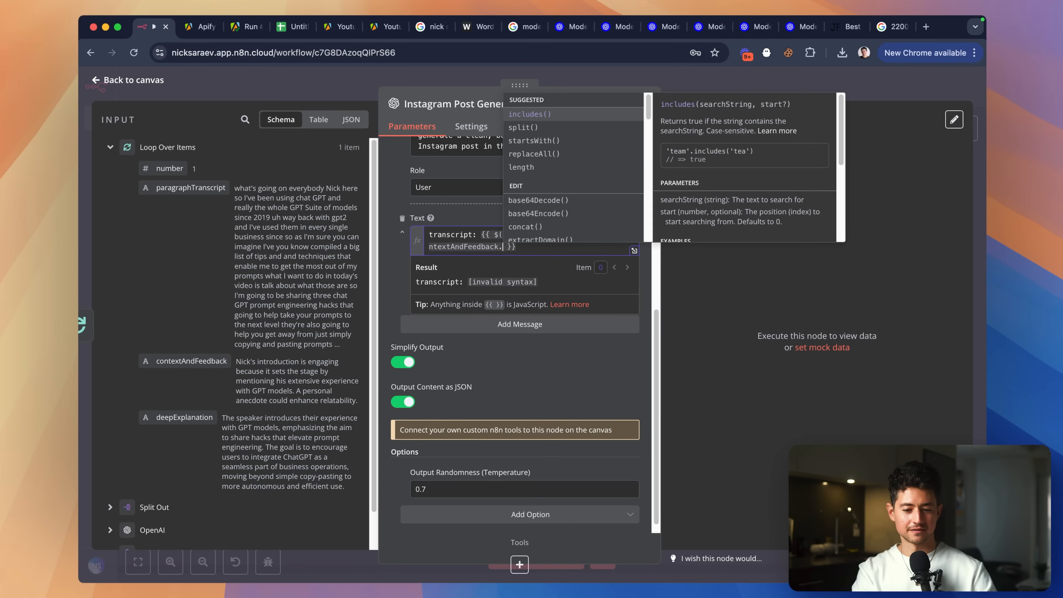
key(BackSpace)
Test-run Instagram Post Generator, check the message, and return to the canvas.
click(607, 110)
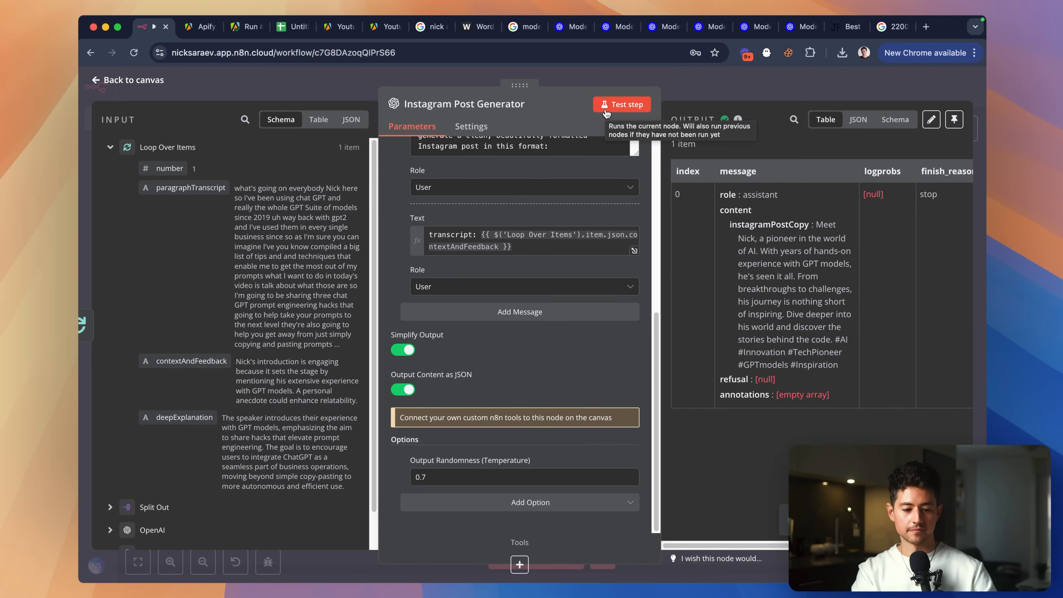
click(528, 244)
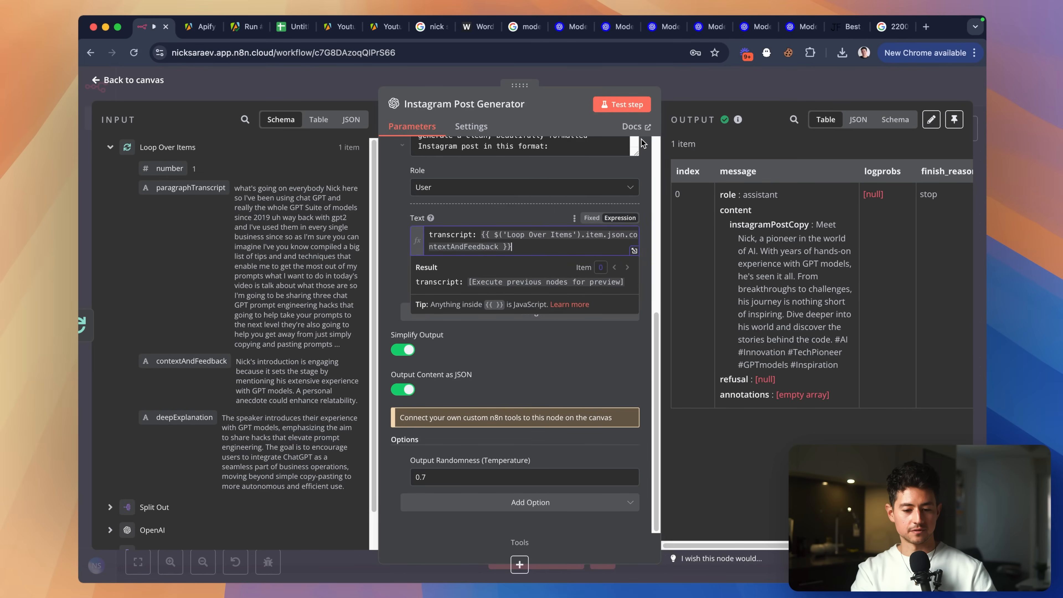
click(704, 75)
Save the workflow, reopen Instagram Post Generator, and clear the old message expression.
click(704, 119)
key(super+s)
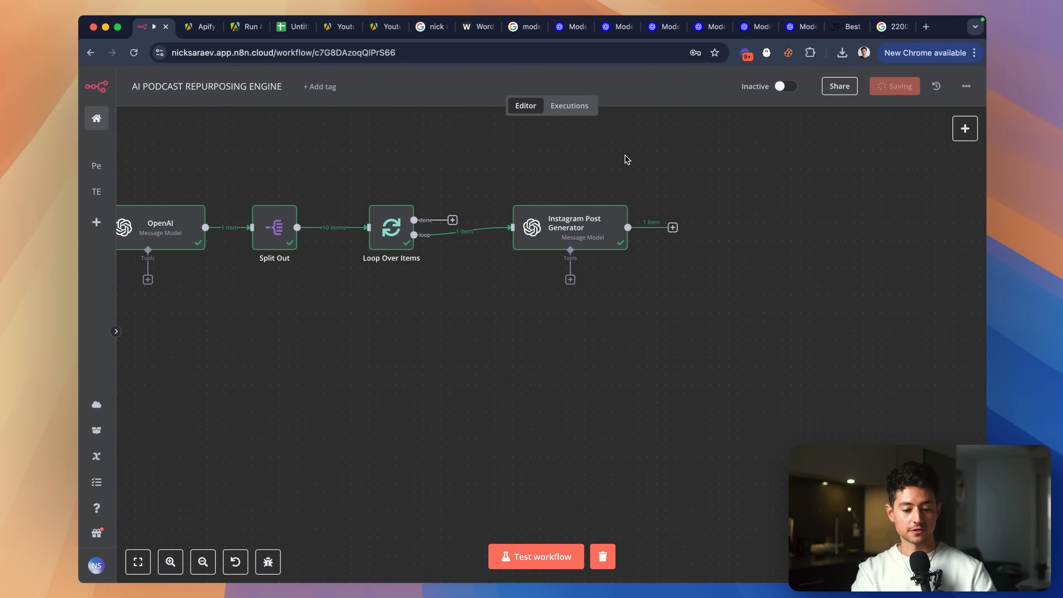
double_click(565, 222)
scroll(547, 258, down, 10)
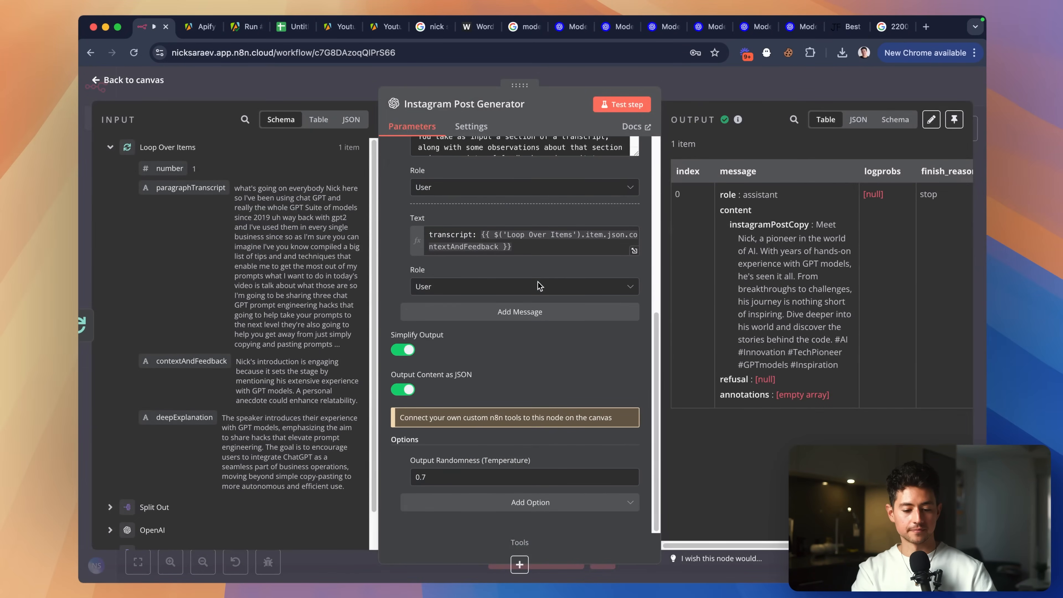
click(547, 252)
drag(482, 236, 519, 248)
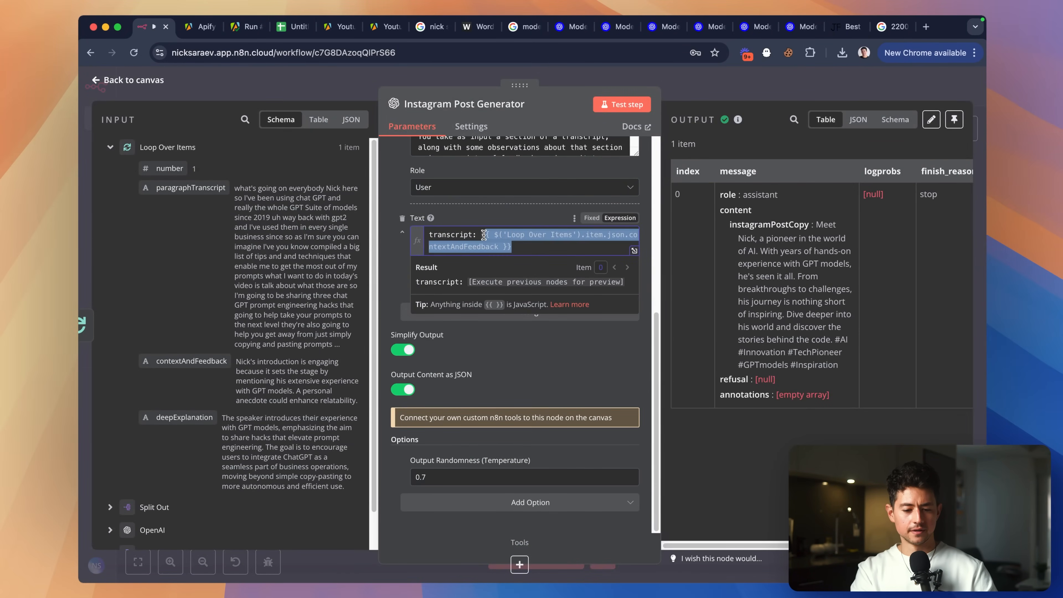
key(BackSpace)
Insert paragraphTranscript, contextAndFeedback and deepExplanations fields after their labels on separate lines.
drag(205, 187, 516, 236)
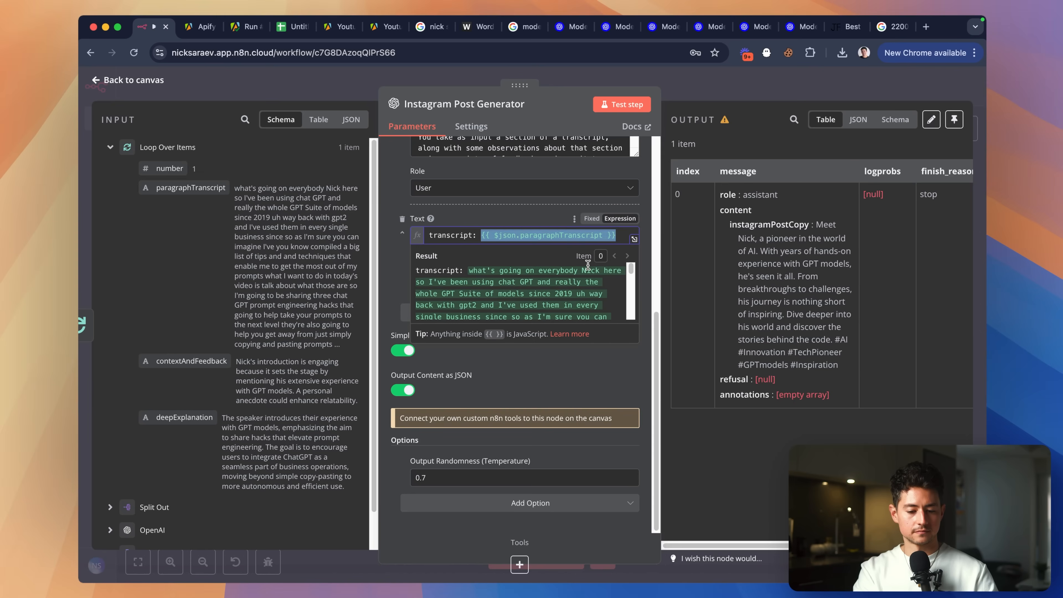
text(contextAndFeedback:)
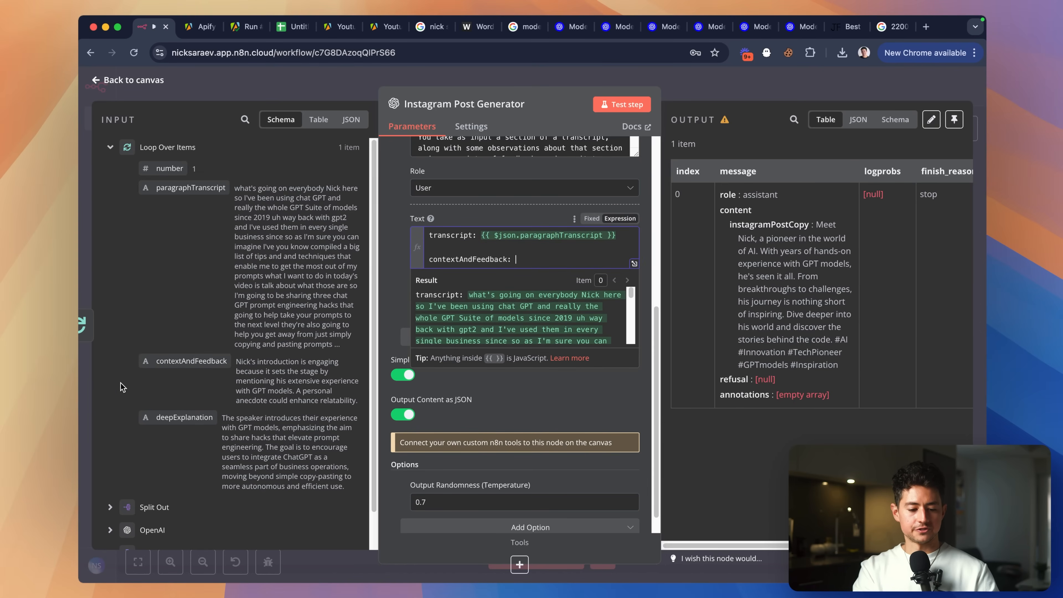
drag(187, 361, 529, 264)
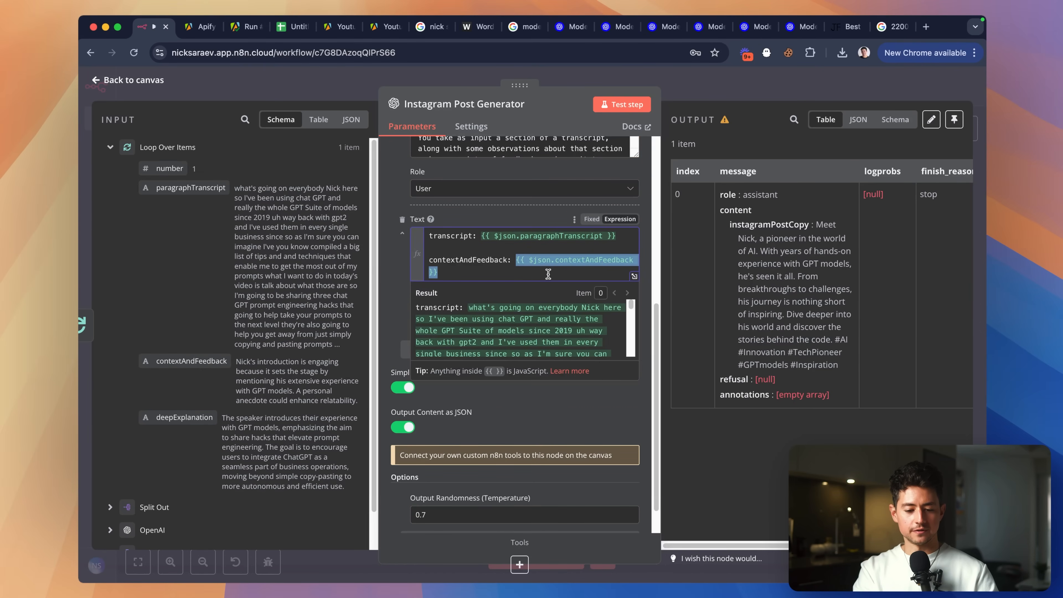
key(Return)
key(Return)
text(de)
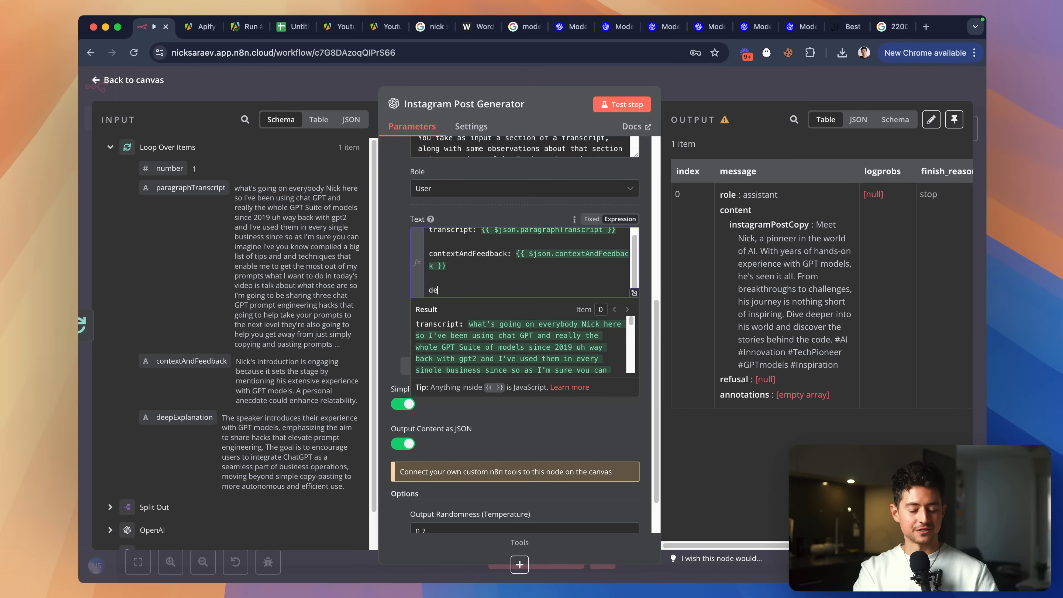
text(epExplanations:)
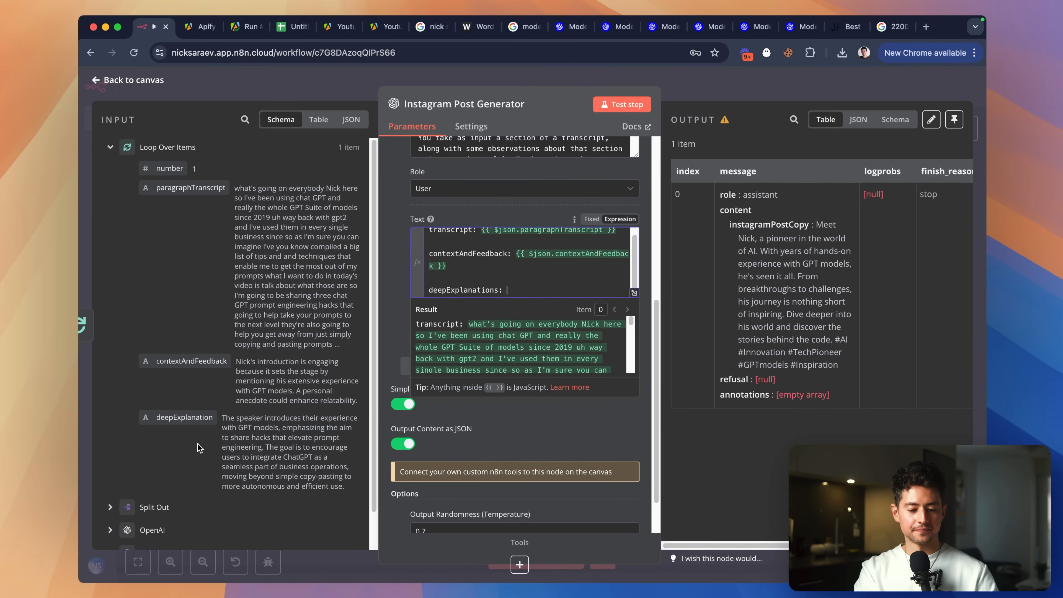
drag(184, 417, 523, 290)
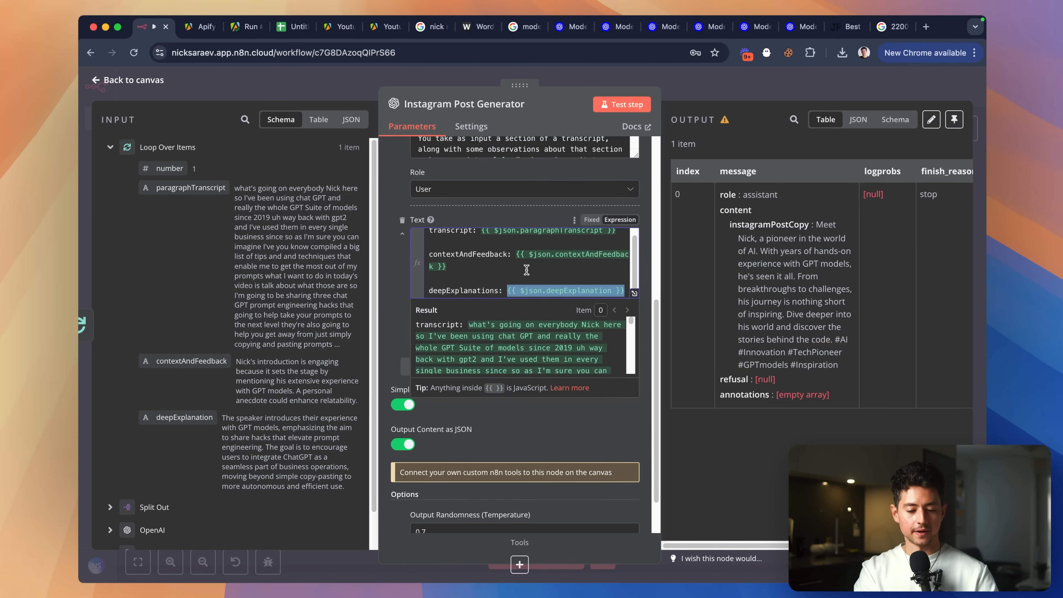
Review the three-field user message and finish editing it.
click(506, 270)
scroll(505, 270, up, 1)
click(516, 237)
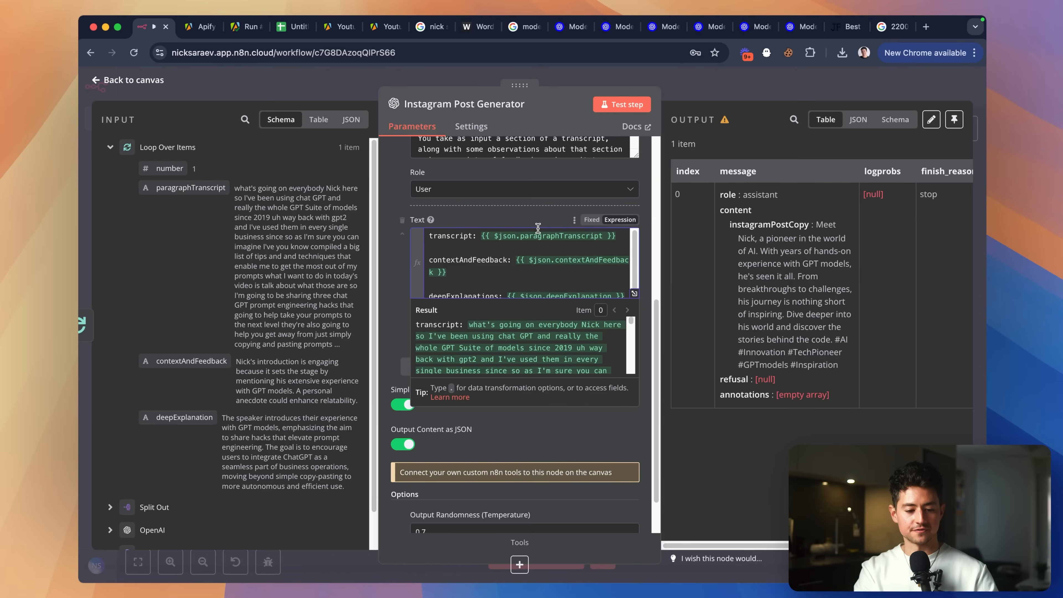
click(506, 270)
scroll(473, 256, down, 3)
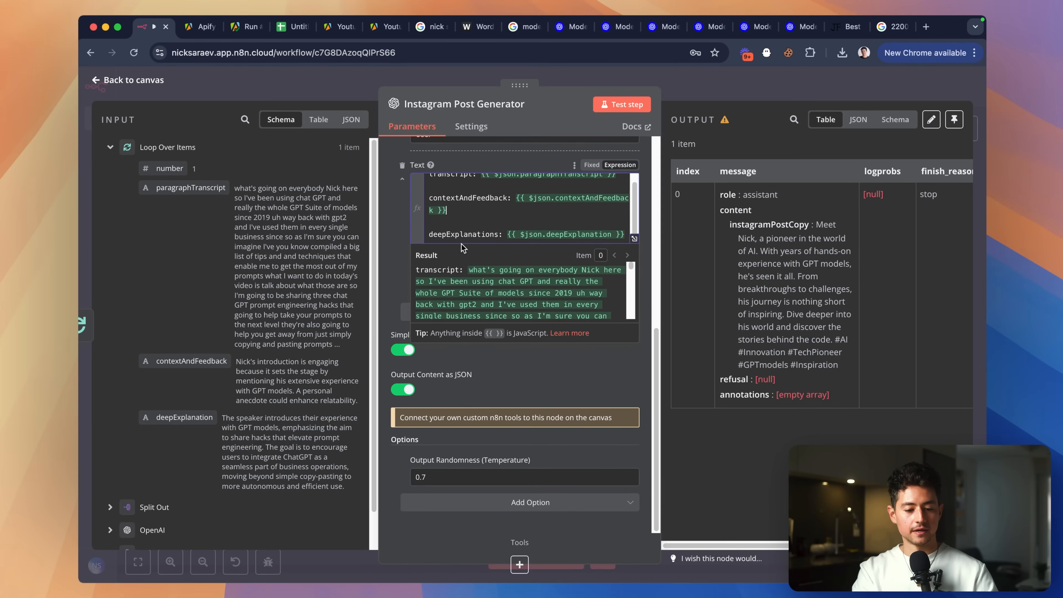
click(396, 210)
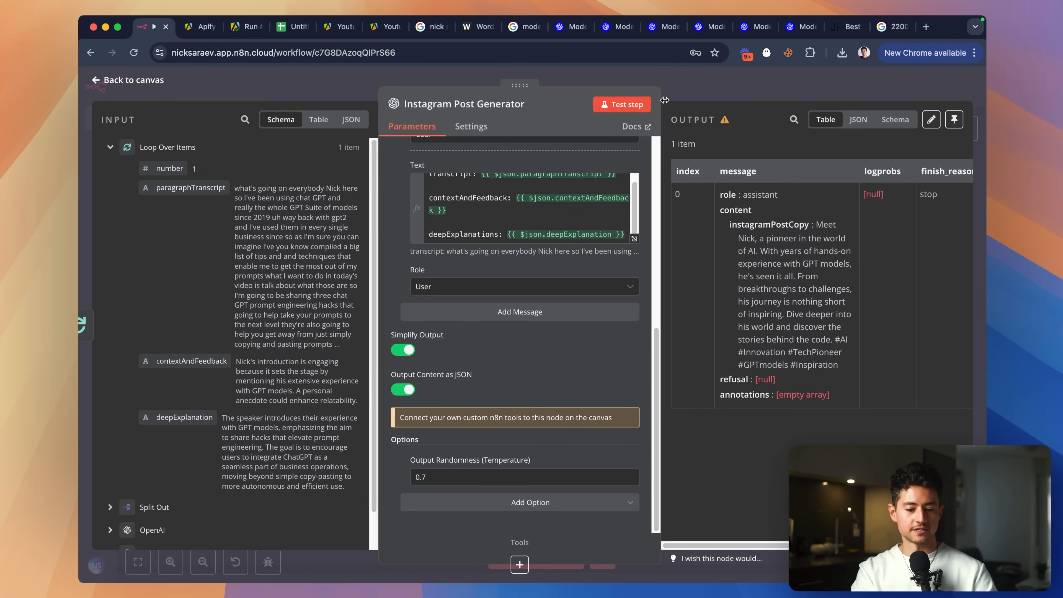
Move Instagram Post Generator further right and run a fresh test of it.
click(733, 90)
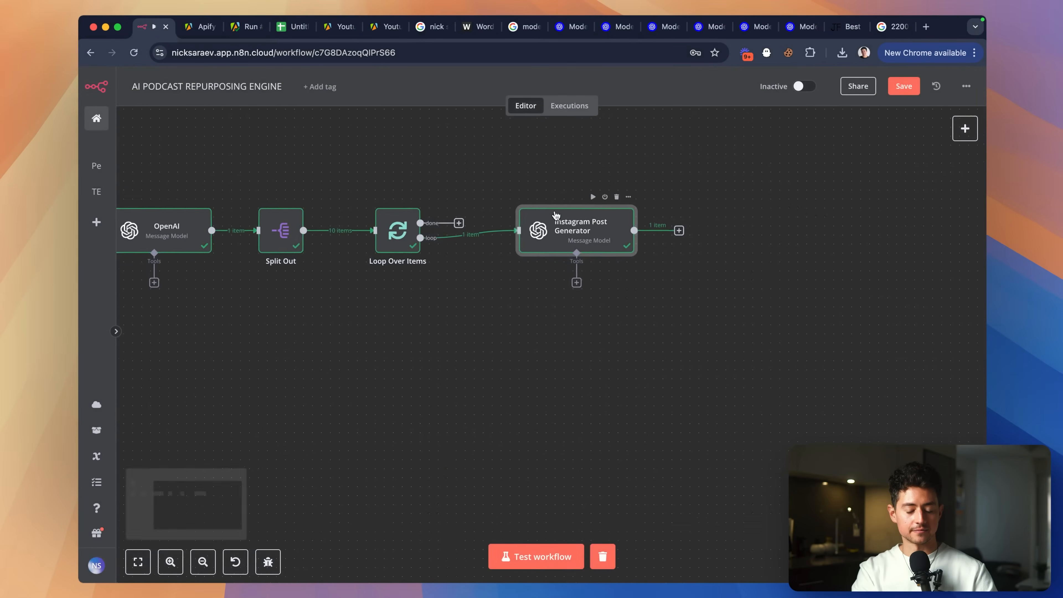
drag(574, 220, 647, 221)
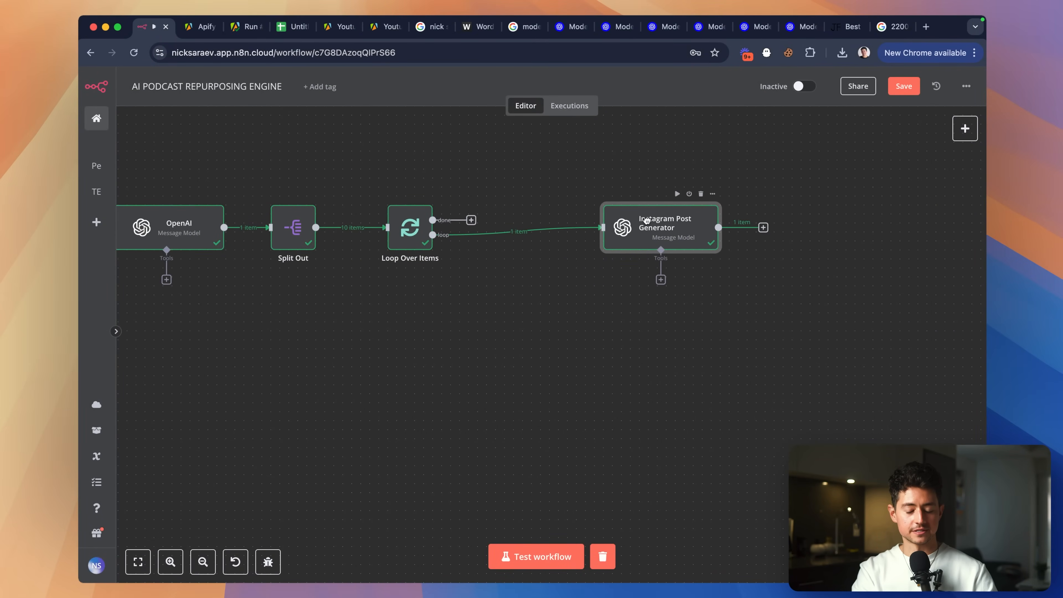
double_click(658, 230)
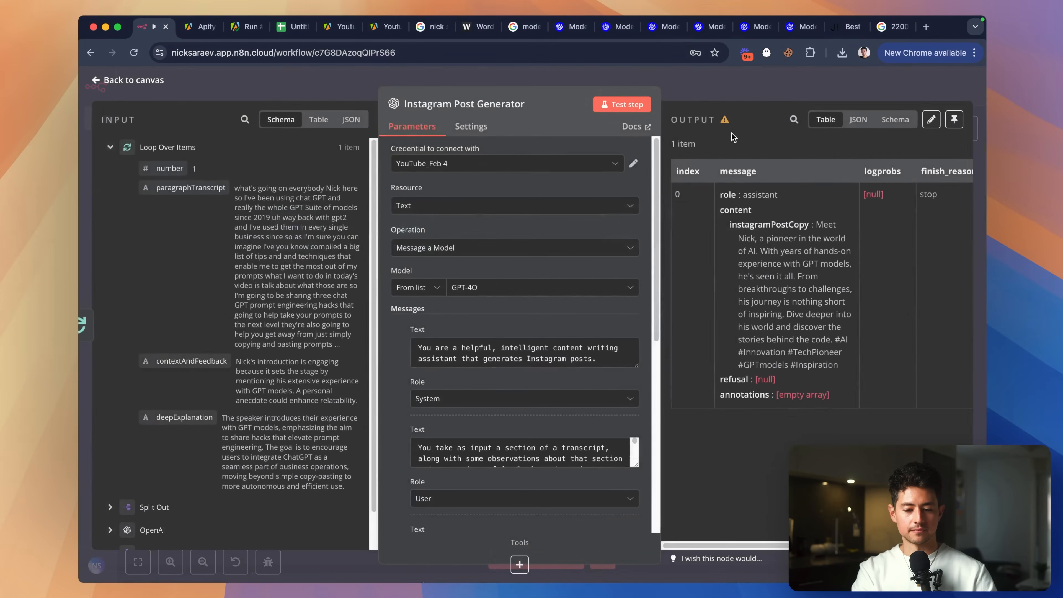
click(642, 106)
click(647, 79)
Review the post 'Unlock the full potential of GPT models…' and enlarge the instruction Text box.
scroll(534, 231, up, 5)
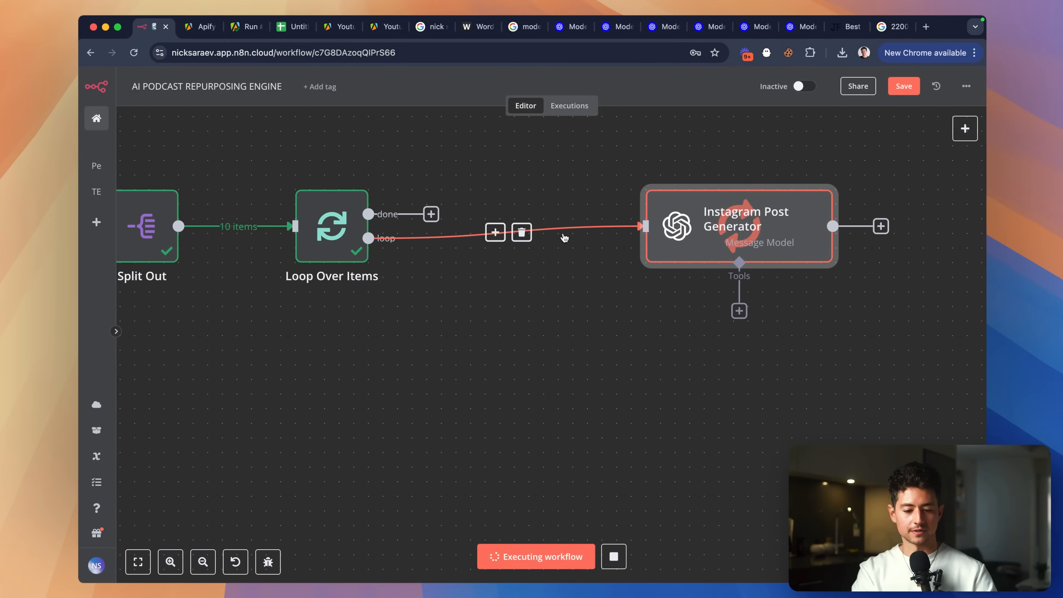
scroll(498, 307, left, 1)
scroll(622, 314, right, 1)
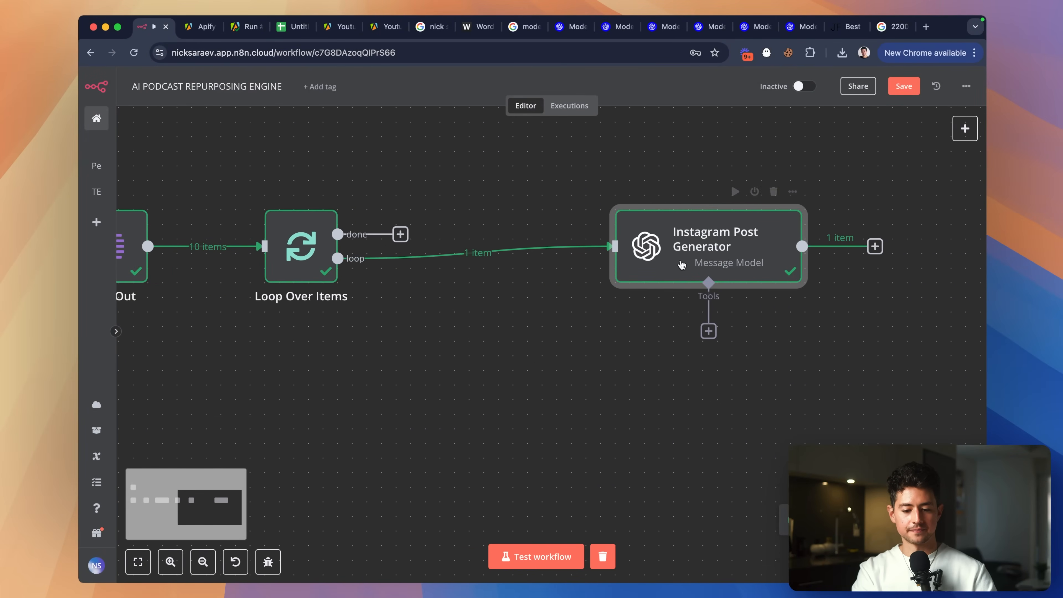
double_click(686, 258)
scroll(810, 254, right, 1)
scroll(910, 265, up, 1)
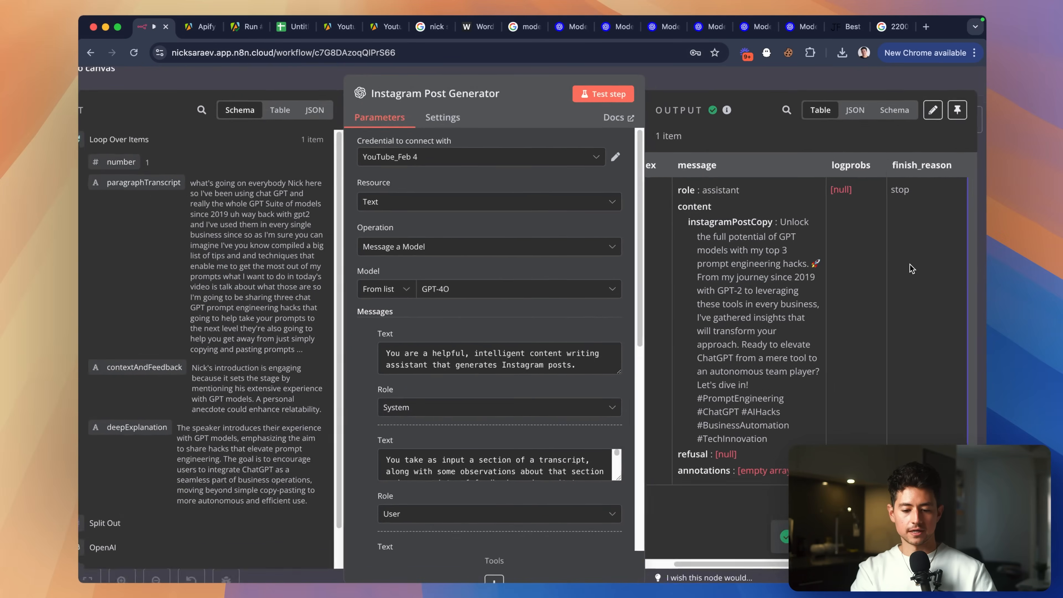
scroll(910, 264, up, 3)
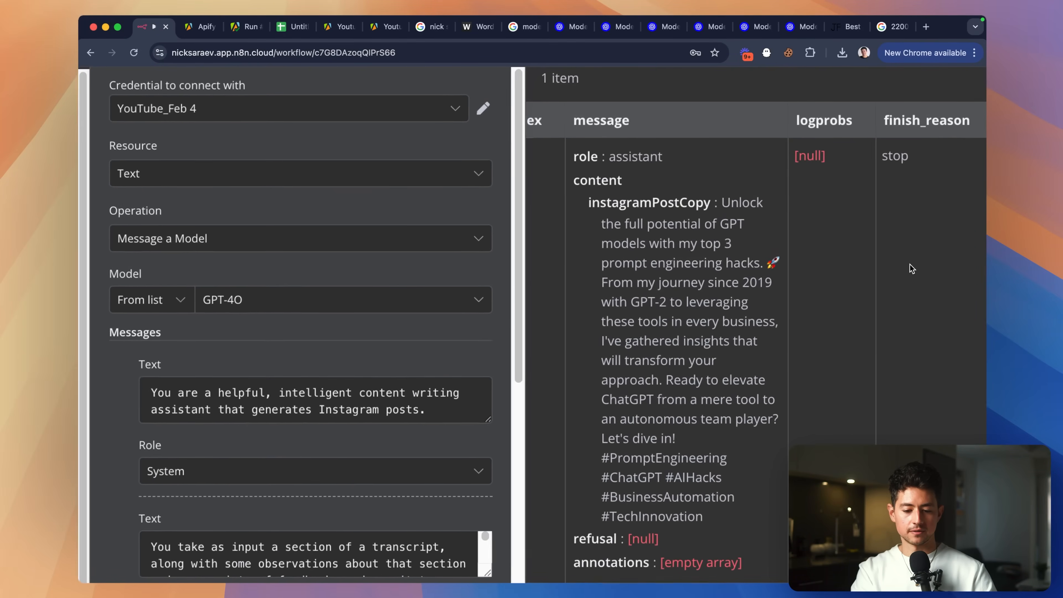
scroll(910, 264, down, 4)
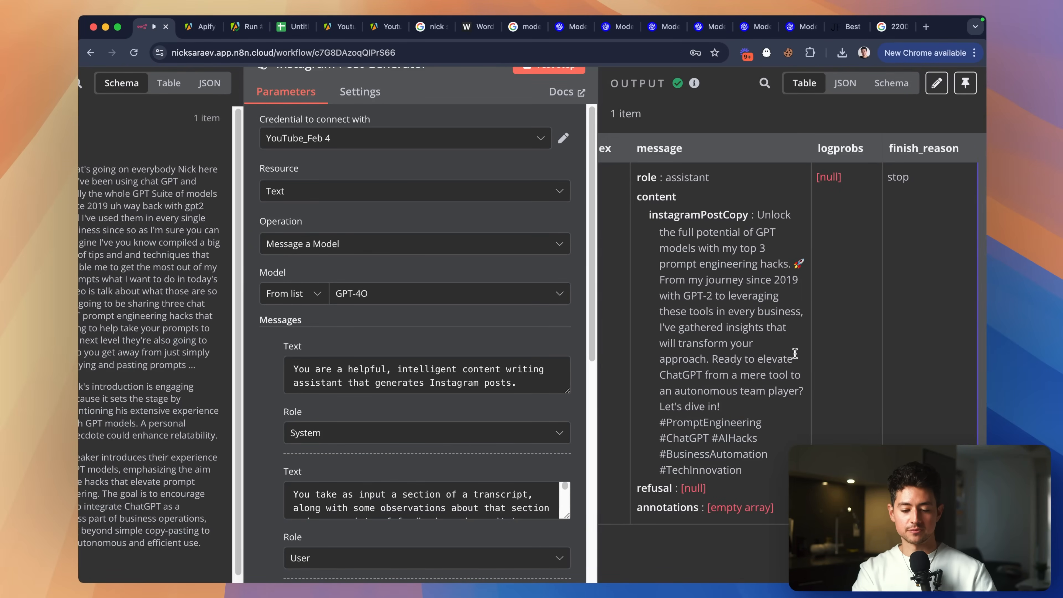
scroll(760, 386, down, 4)
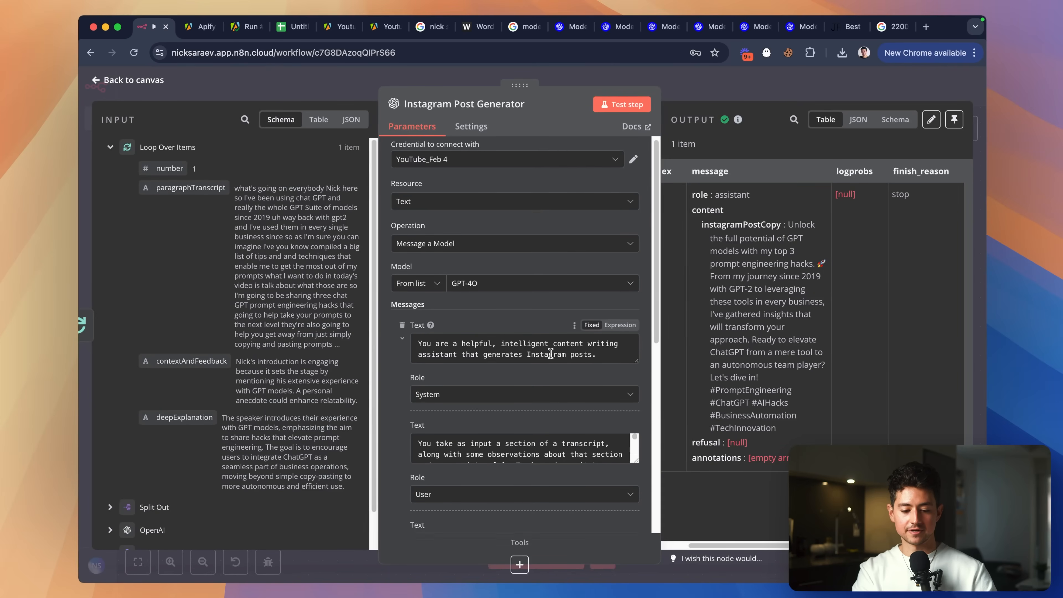
scroll(523, 377, down, 5)
scroll(524, 395, down, 5)
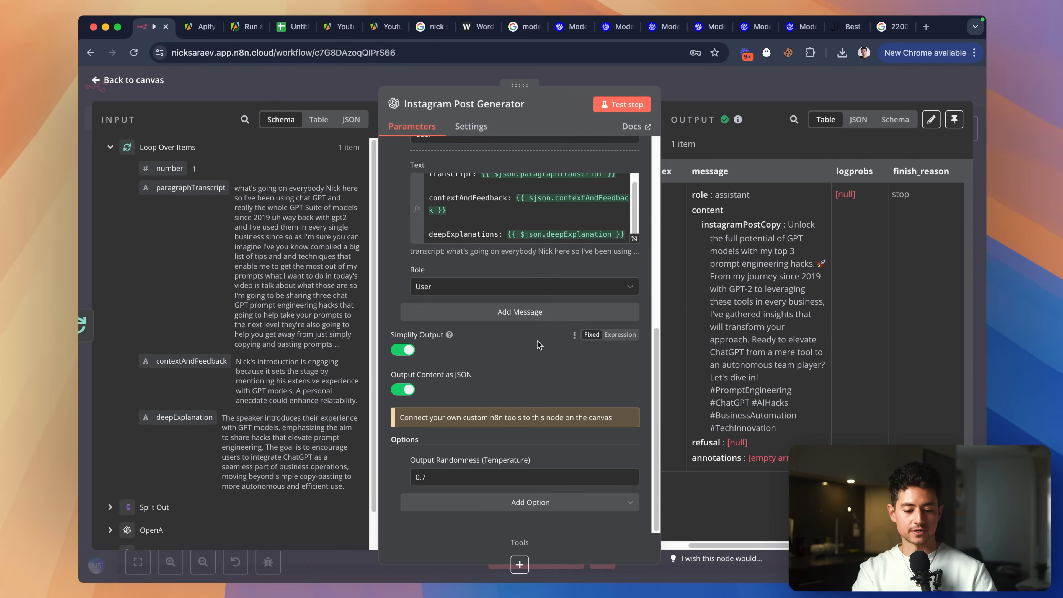
scroll(532, 303, up, 3)
scroll(532, 303, up, 1)
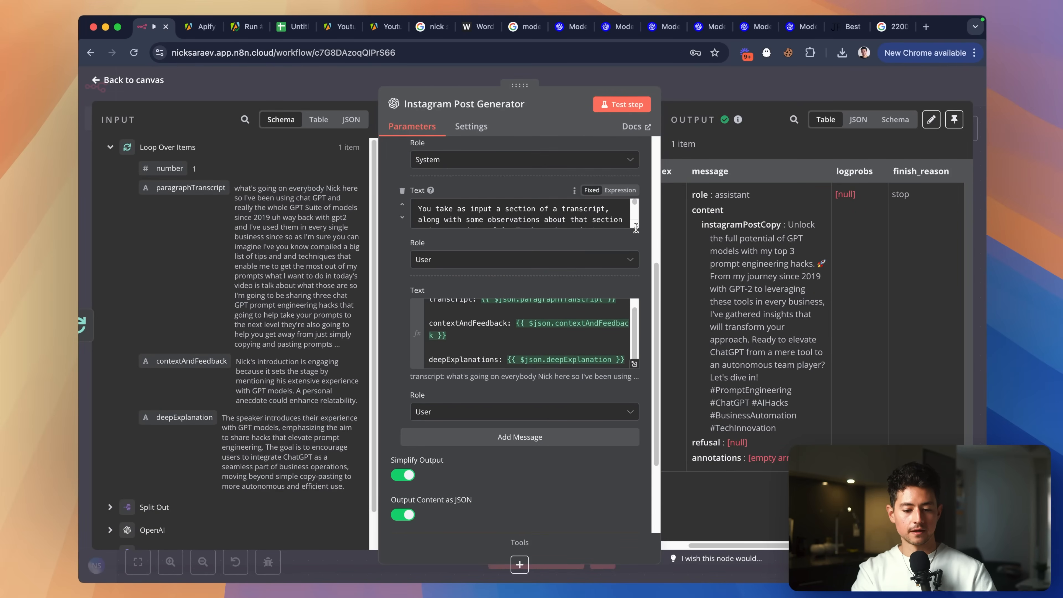
drag(635, 227, 634, 411)
Add tone rules to the prompt: no exclamation points, leading questions or emojis; write like a business professor. Regenerate the post.
scroll(607, 335, down, 3)
click(620, 214)
text(No ex)
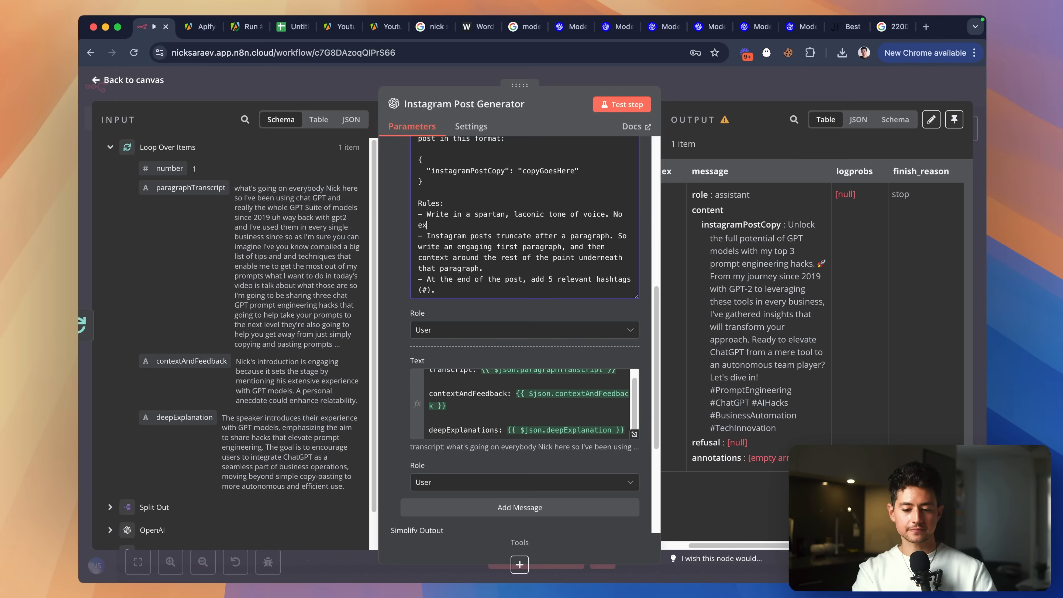
text(planation points)
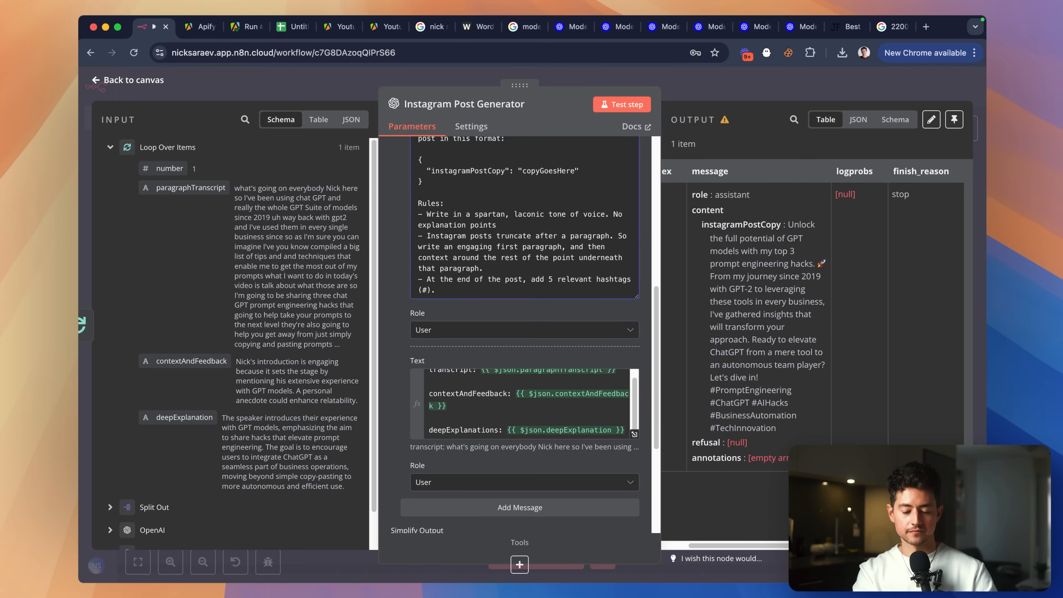
text(. No leading ques)
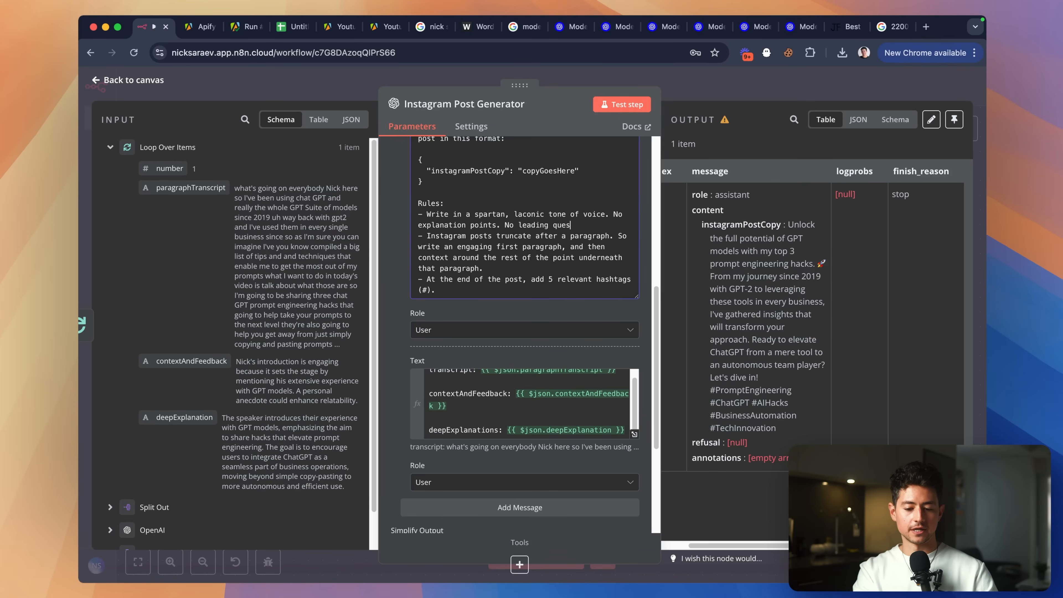
text(tions or emojis)
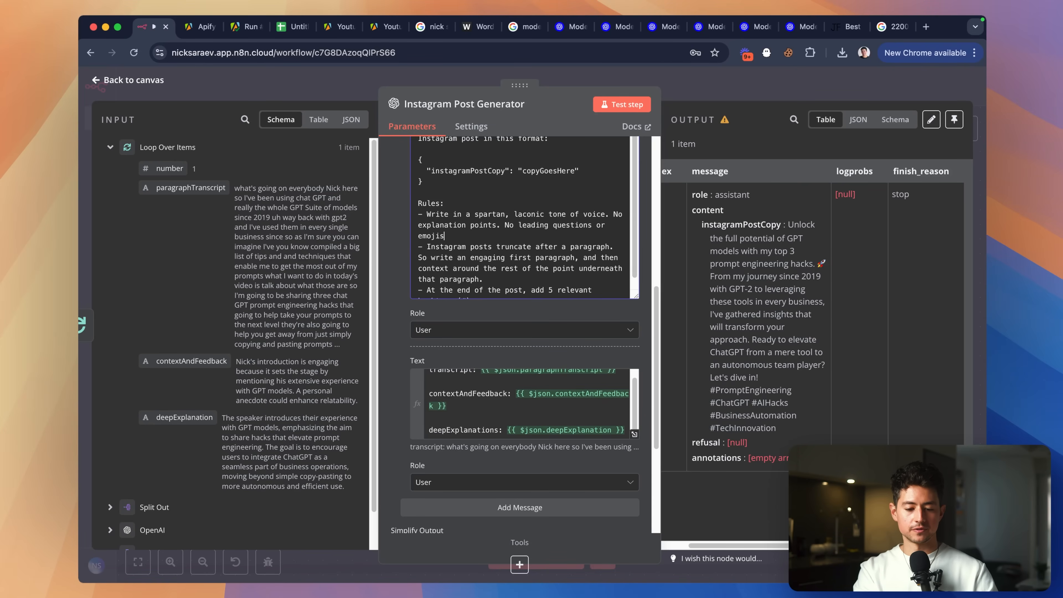
text(. Write like a )
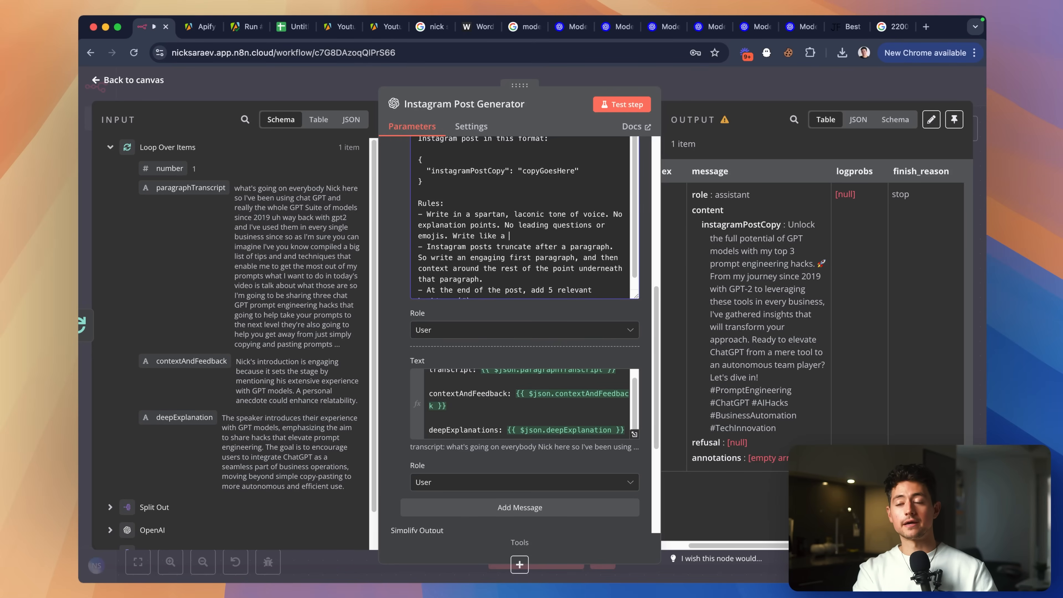
text(business professo)
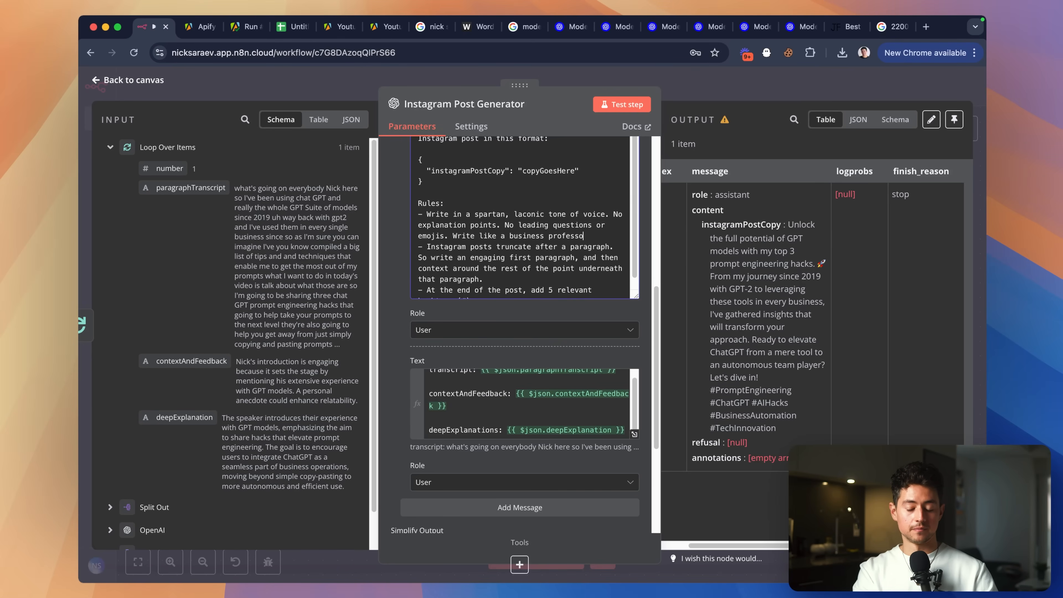
text(r talking bluntly to his stude)
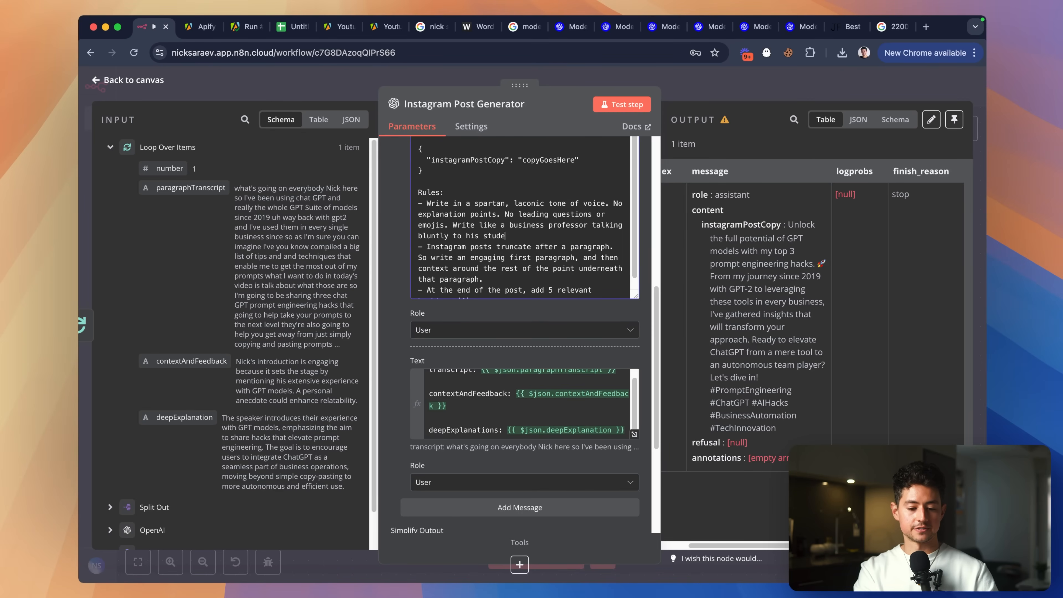
text(nts.)
click(616, 106)
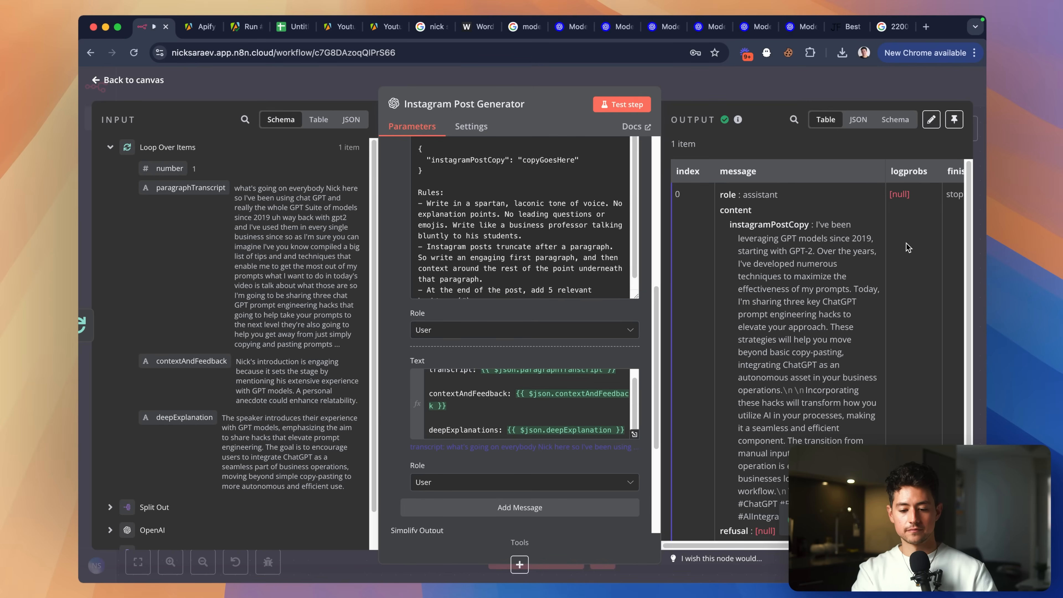
Extend the tone rule with ', except simpler (favor words with fewer syllables wherever possible).' and regenerate the post.
scroll(857, 283, down, 1)
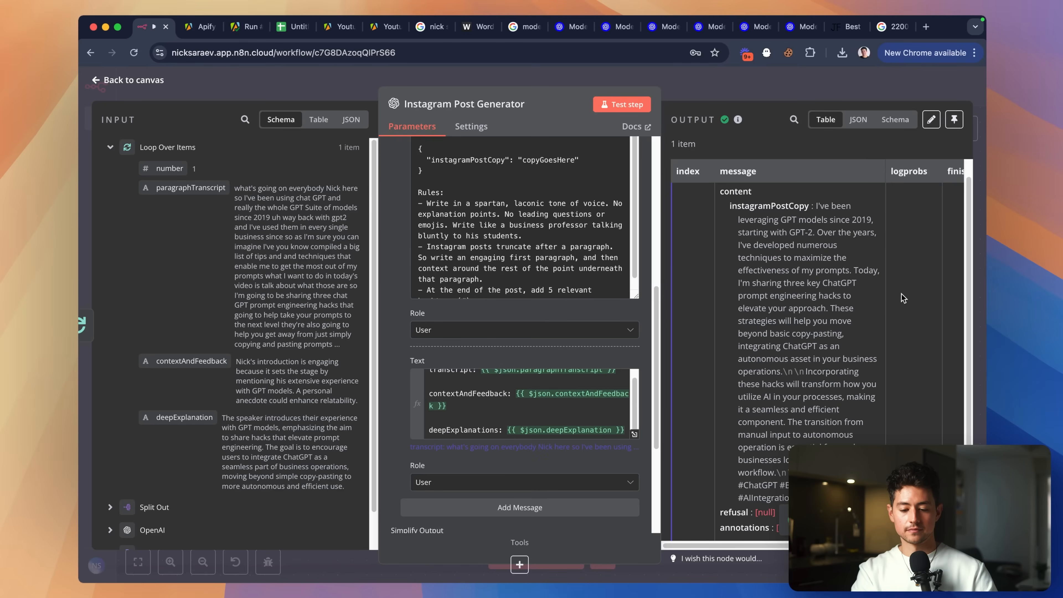
click(566, 235)
key(BackSpace)
text(, e)
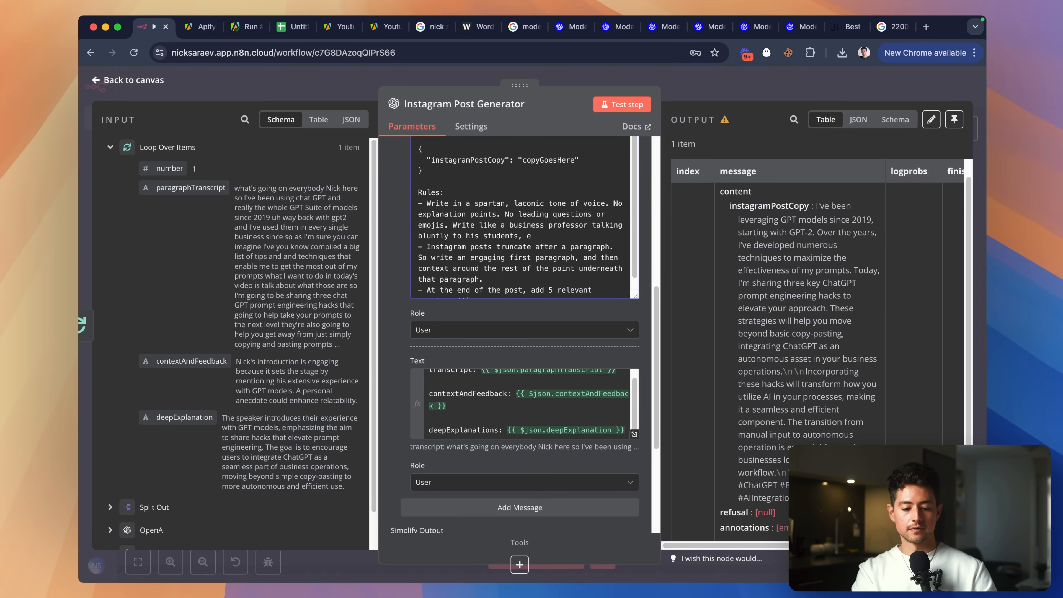
text(xcept simpler)
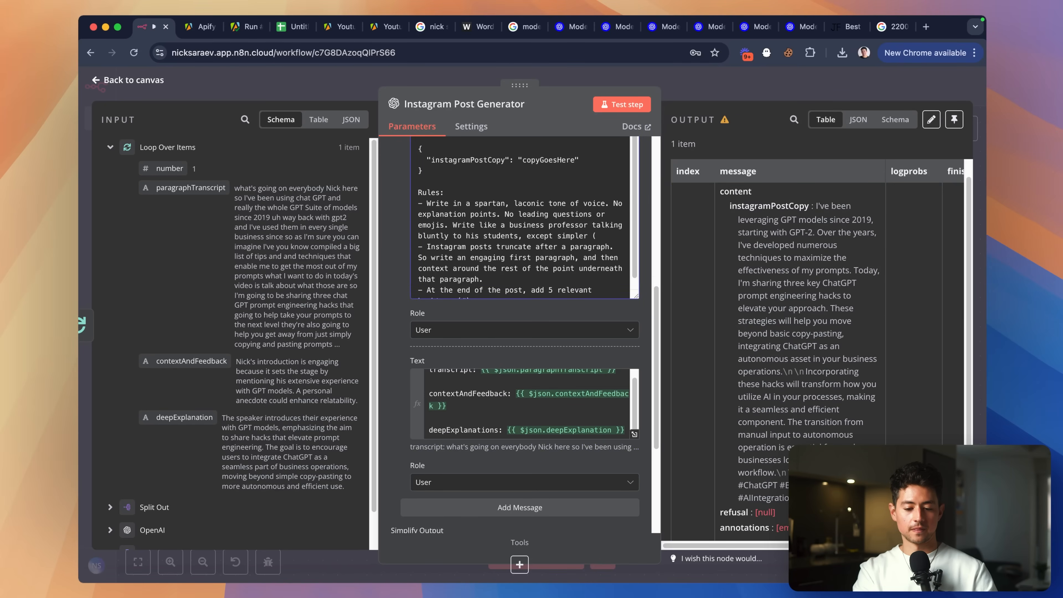
text( (favor words with few)
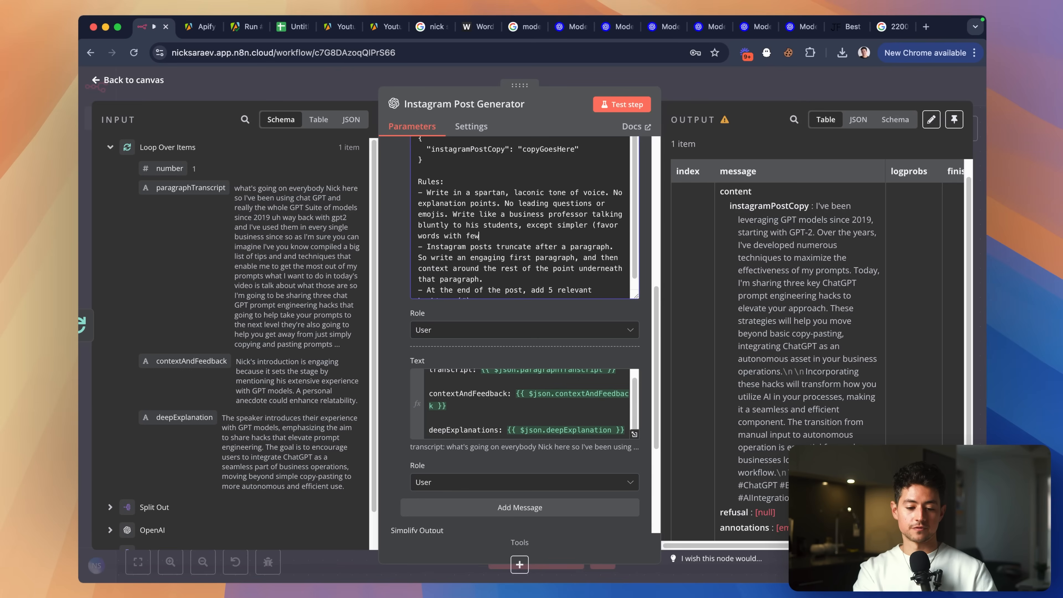
text(er syllables w)
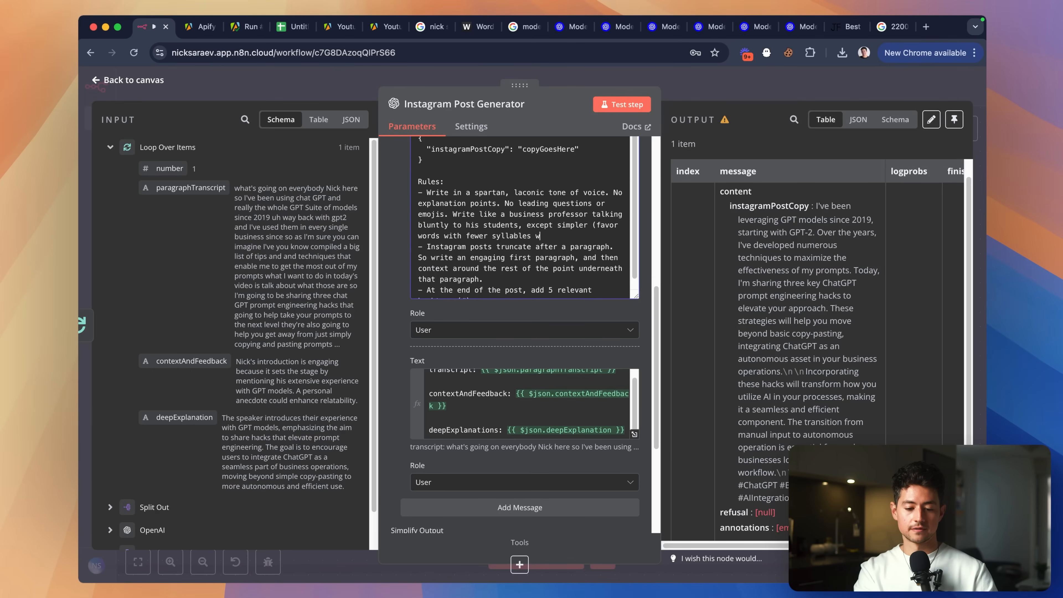
text(herever possible).)
click(623, 104)
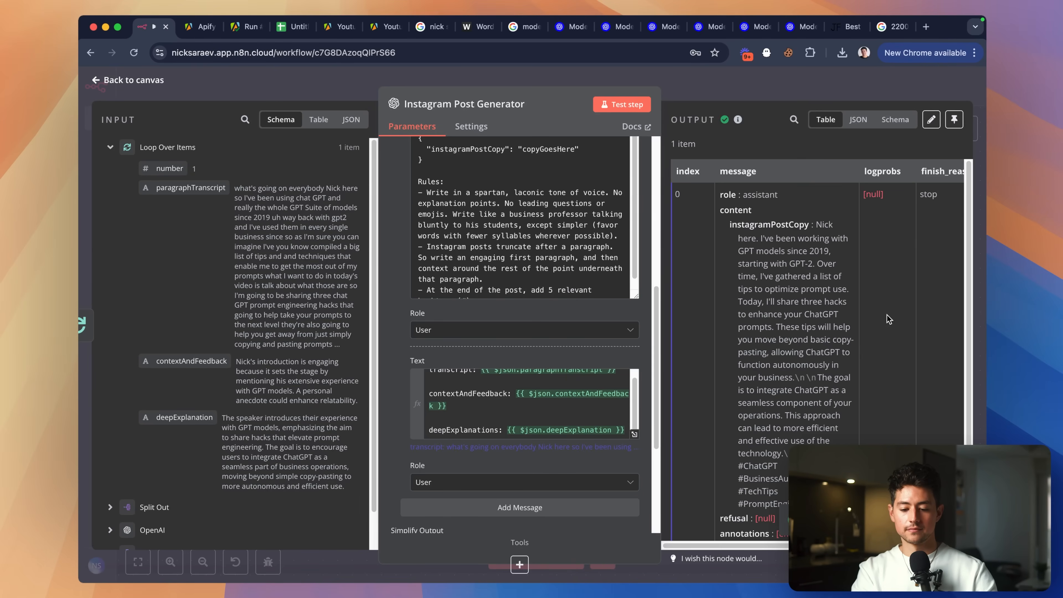
Go back to the canvas and reposition the Instagram Post Generator node.
scroll(889, 320, down, 1)
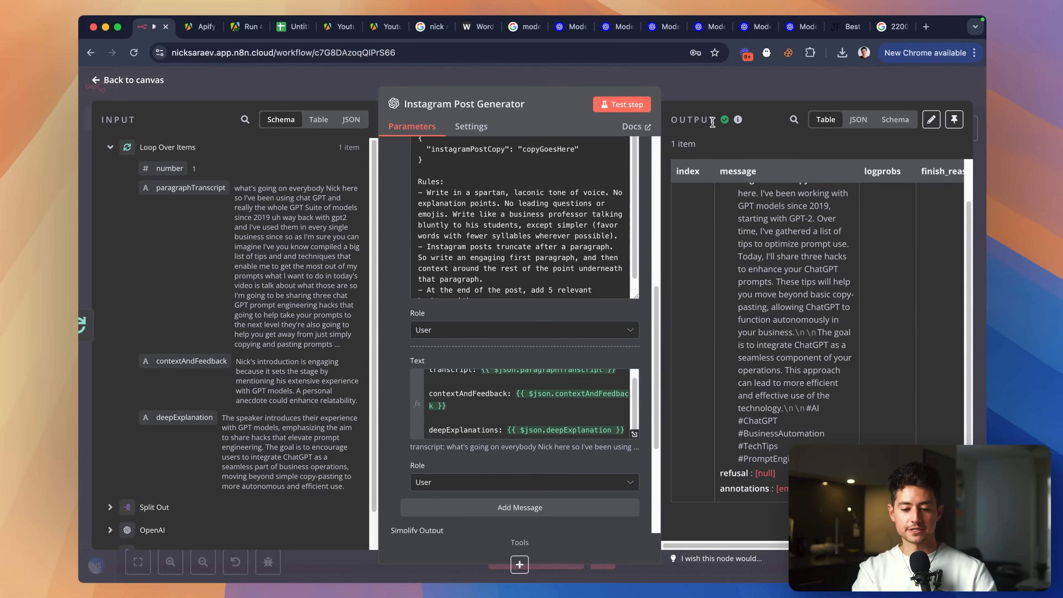
click(714, 88)
scroll(704, 252, right, 1)
drag(692, 240, 646, 236)
scroll(645, 237, down, 3)
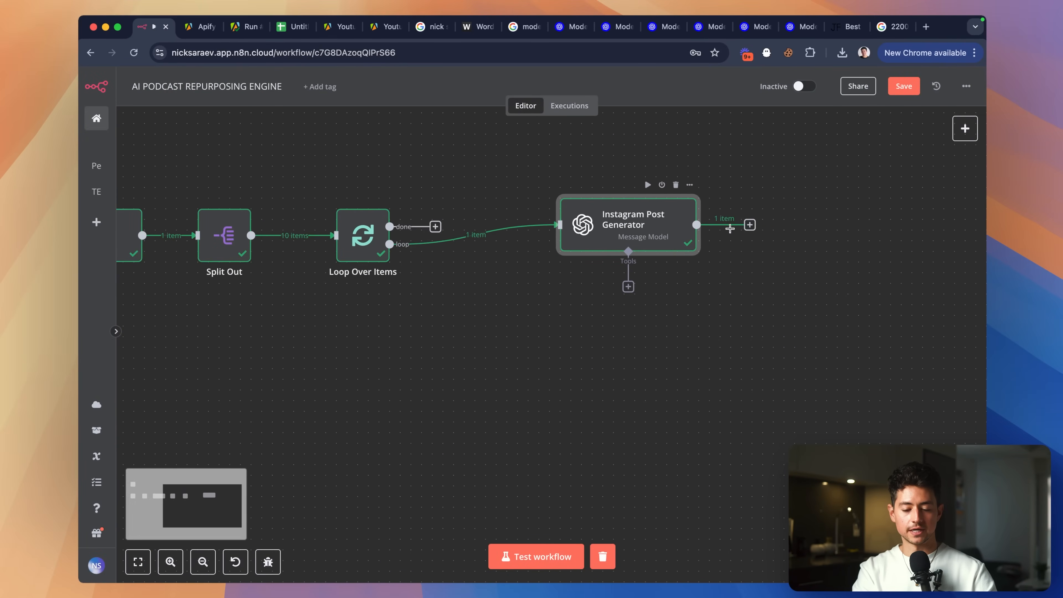
Add an OpenAI 'generate an image' node after the Instagram Post Generator, using DALL-E-3 and the saved OpenAI credential.
click(736, 233)
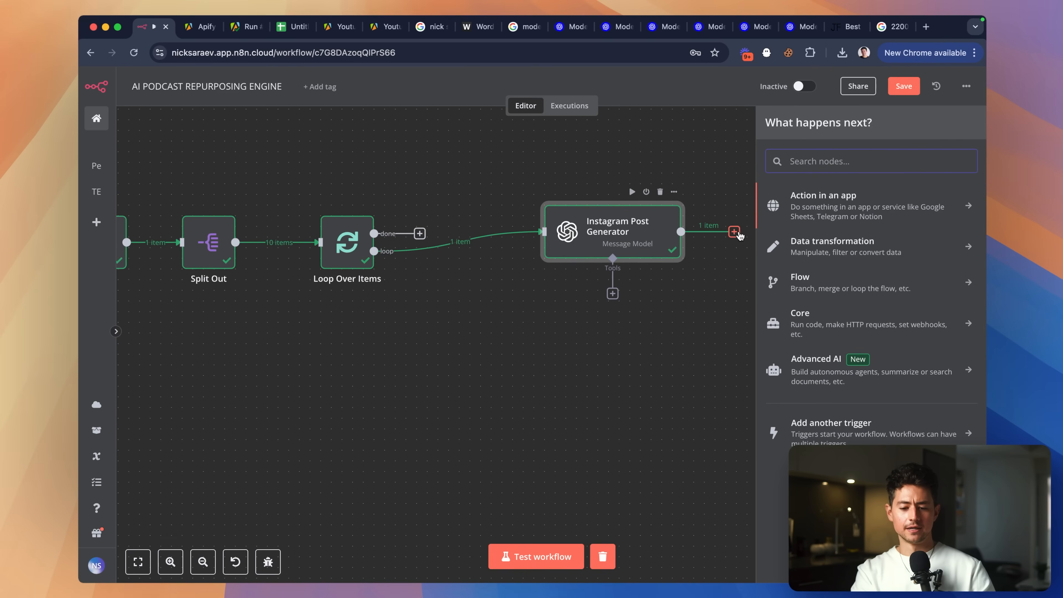
text(open)
key(Return)
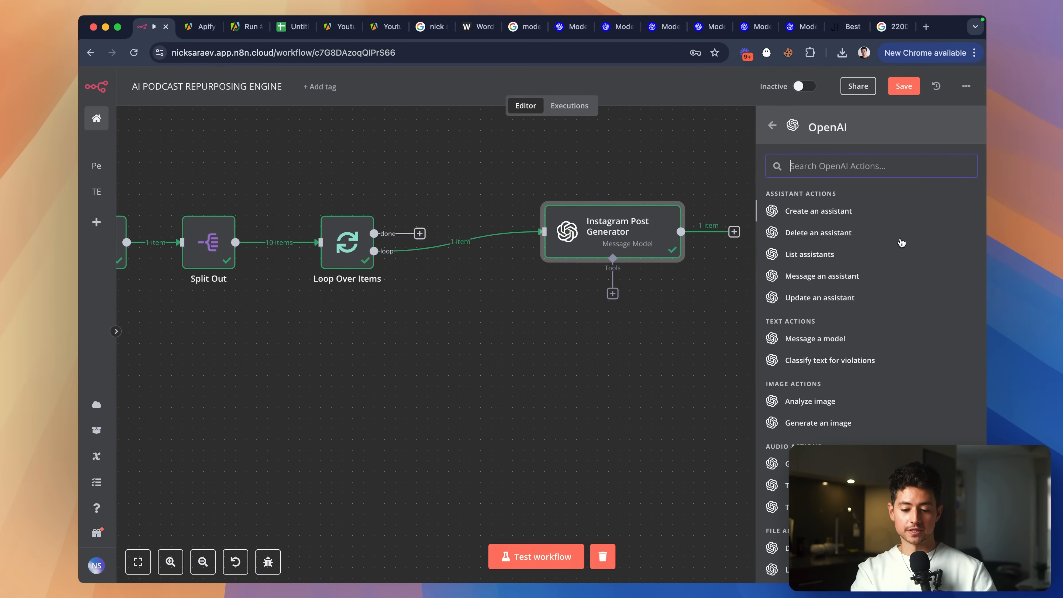
scroll(902, 243, down, 3)
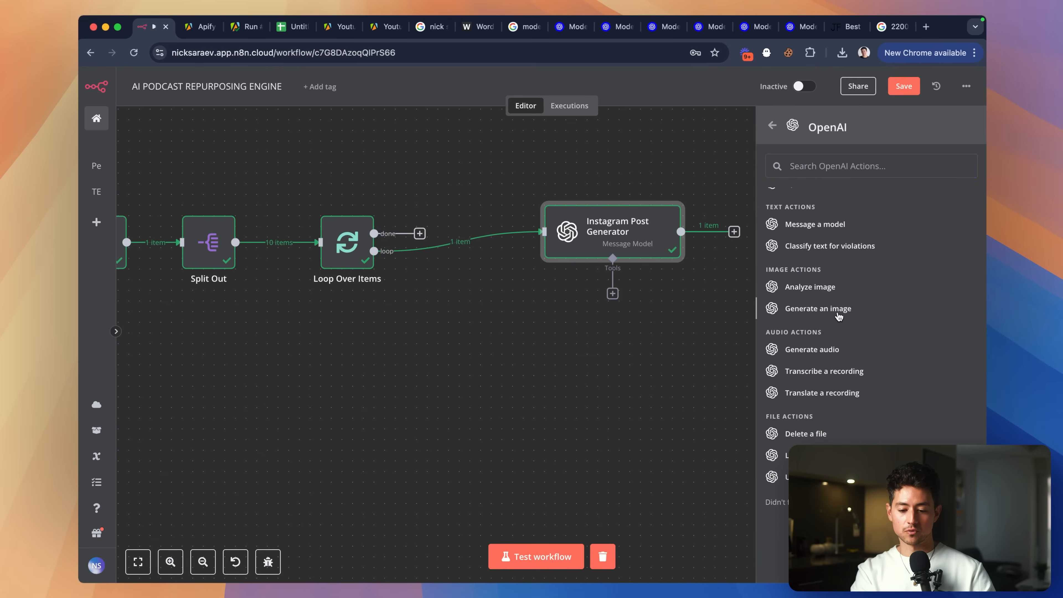
click(838, 314)
click(517, 164)
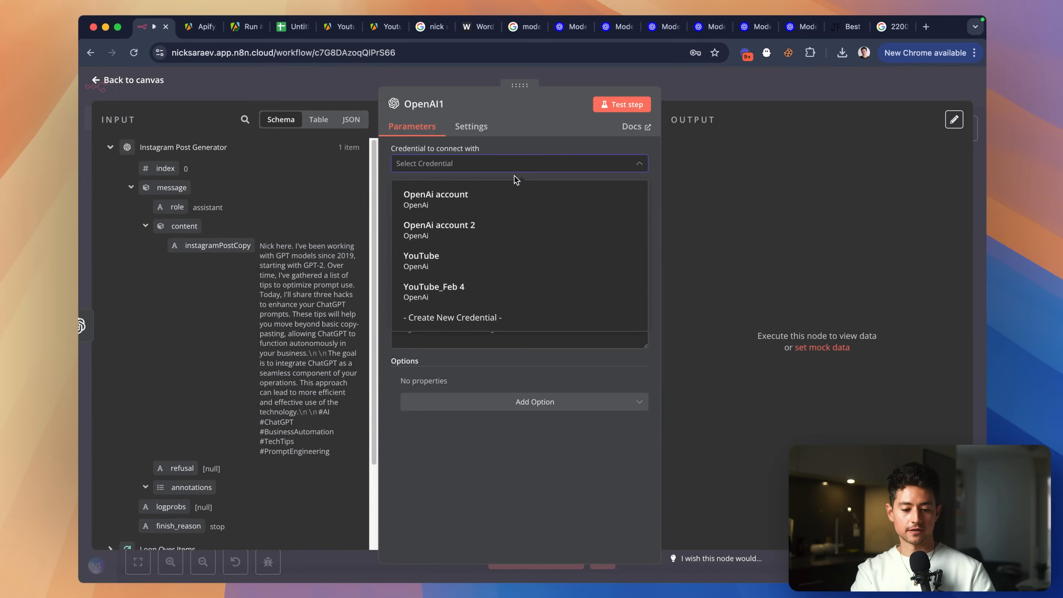
click(512, 290)
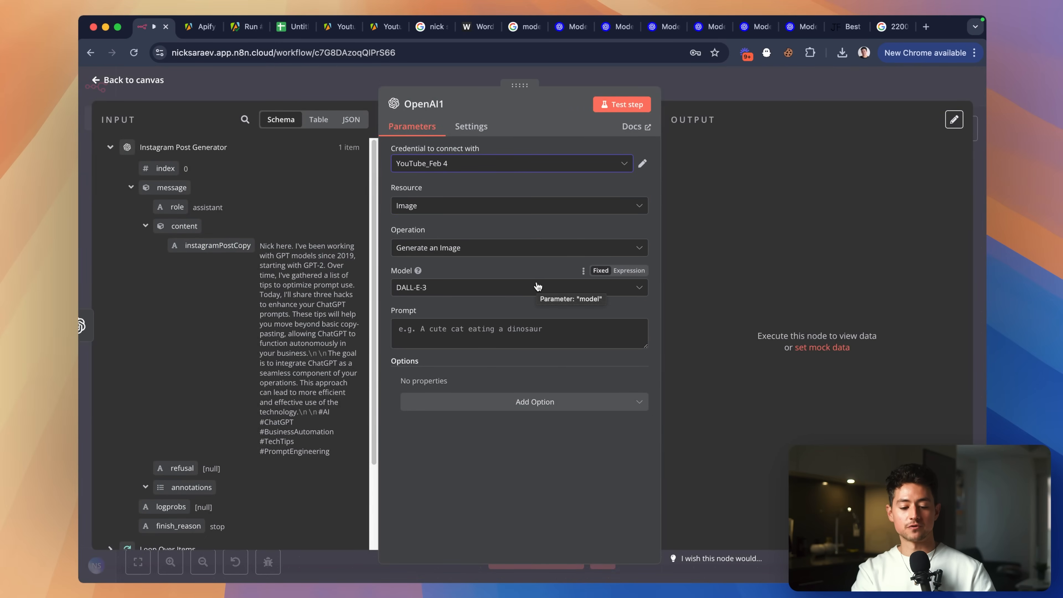
click(512, 288)
click(473, 266)
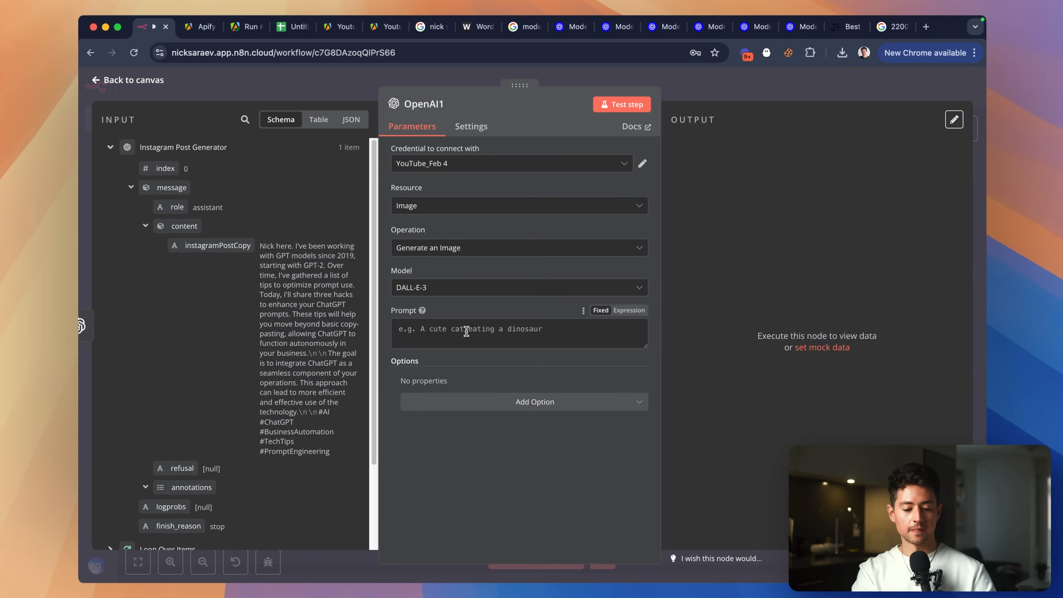
Set the image prompt to 'An image that represents the concept:' plus the loop's deepExplanation, and generate.
scroll(189, 419, down, 5)
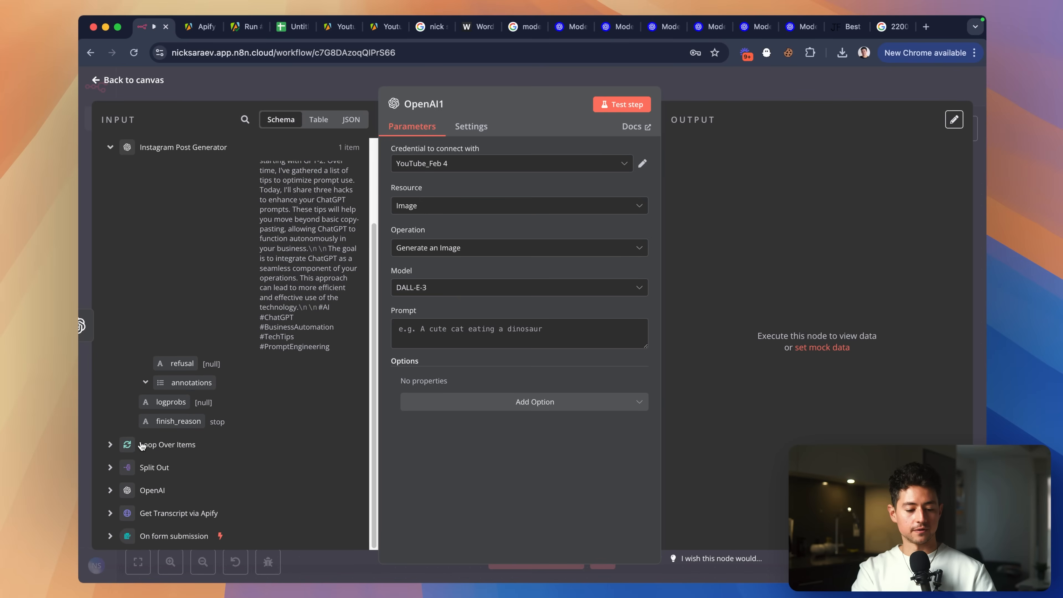
click(111, 445)
scroll(188, 410, down, 12)
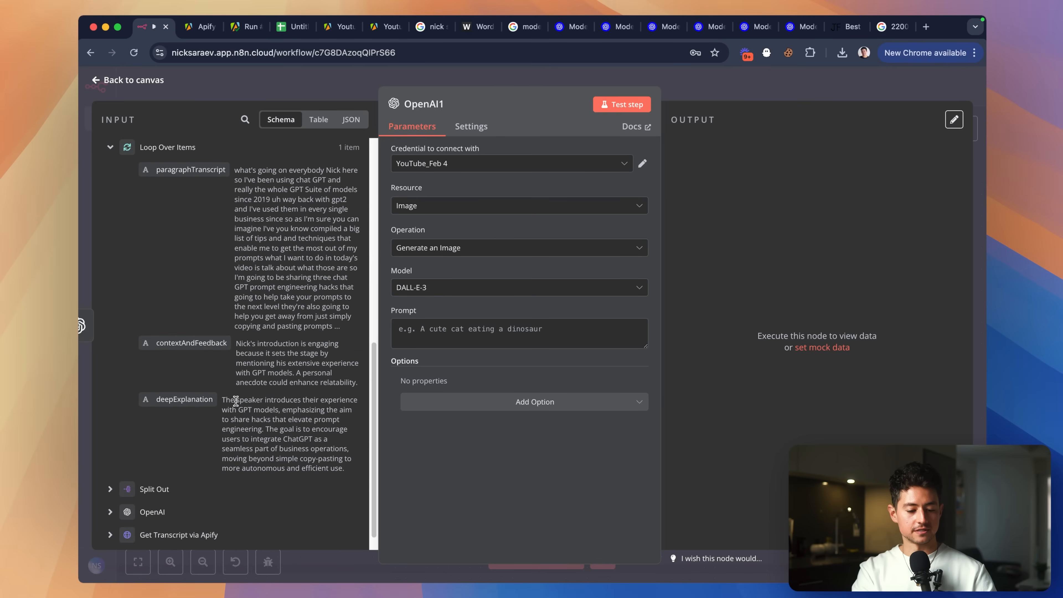
drag(184, 400, 460, 330)
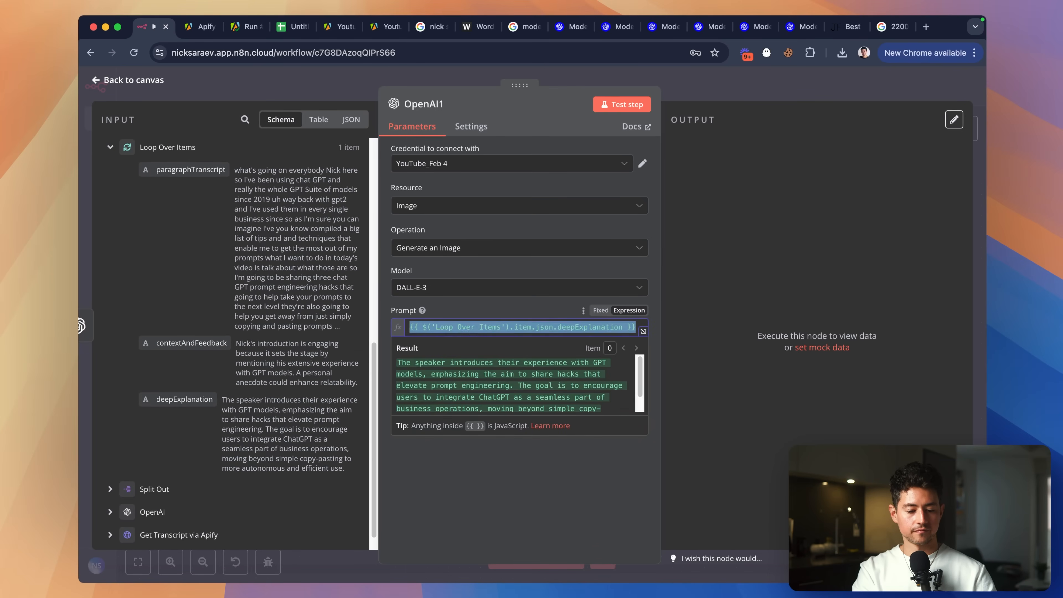
click(409, 327)
text(An image that represents the concept)
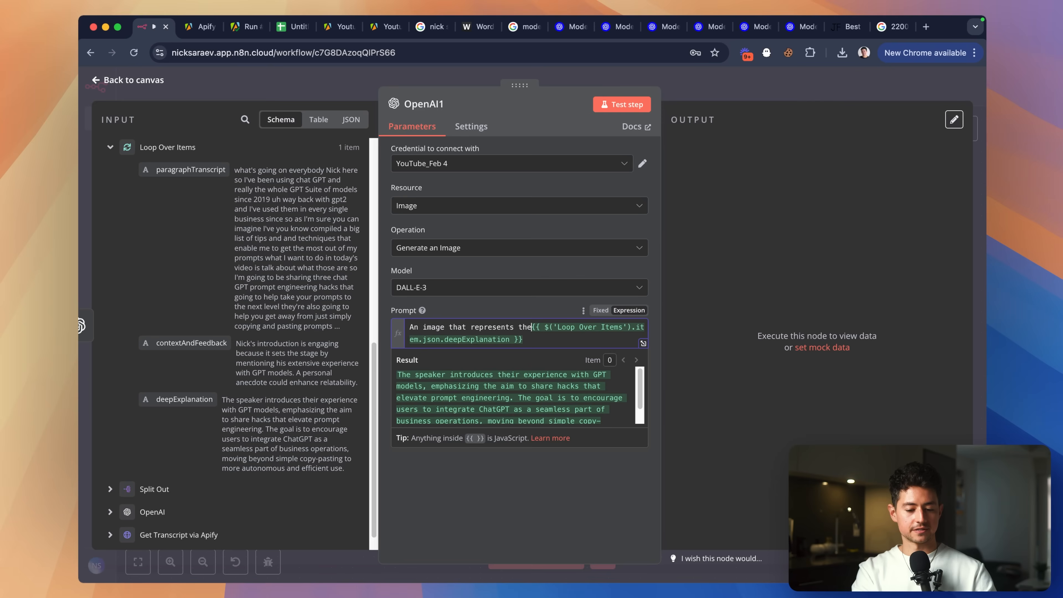
text(:)
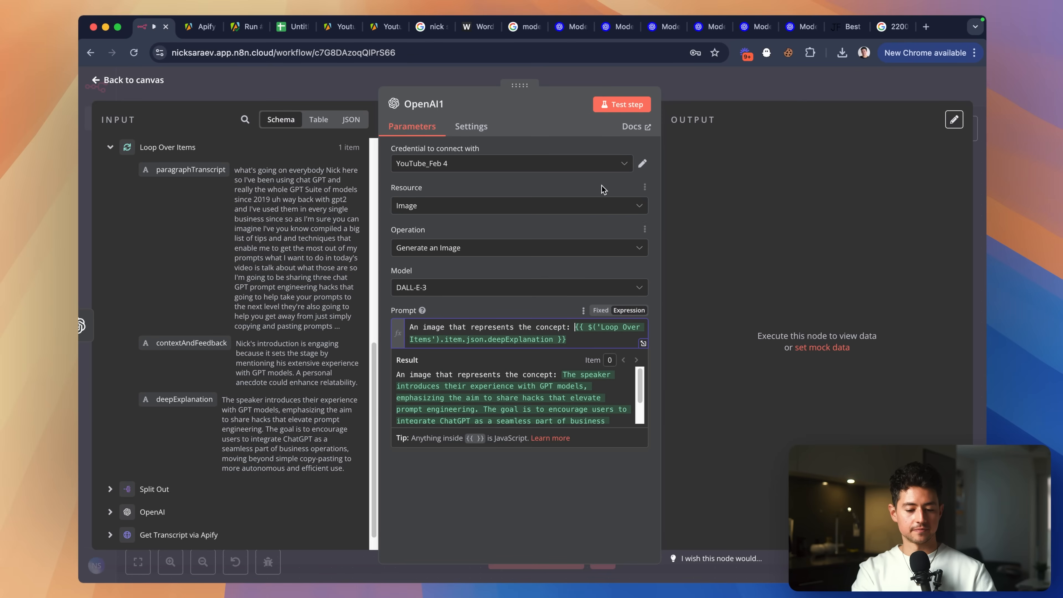
click(630, 103)
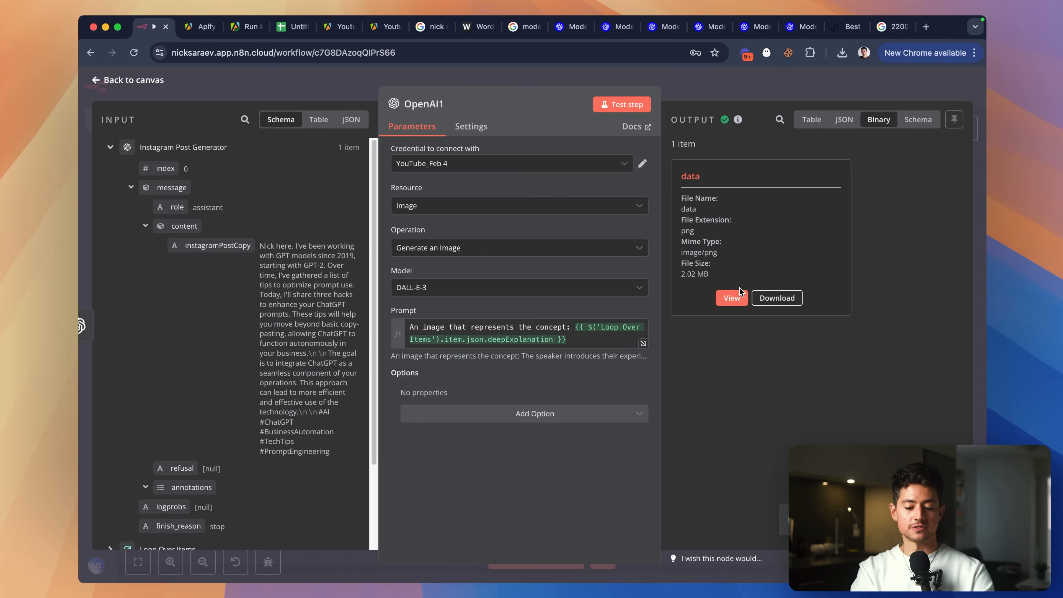
Preview the generated 2.02 MB PNG illustration in the Binary output.
click(732, 298)
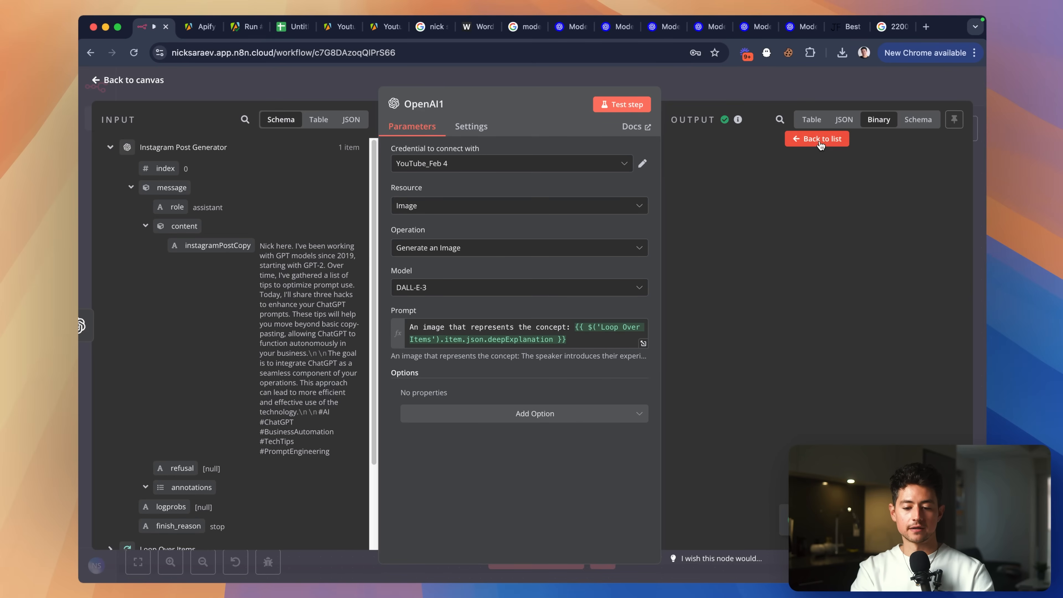
click(820, 141)
click(738, 298)
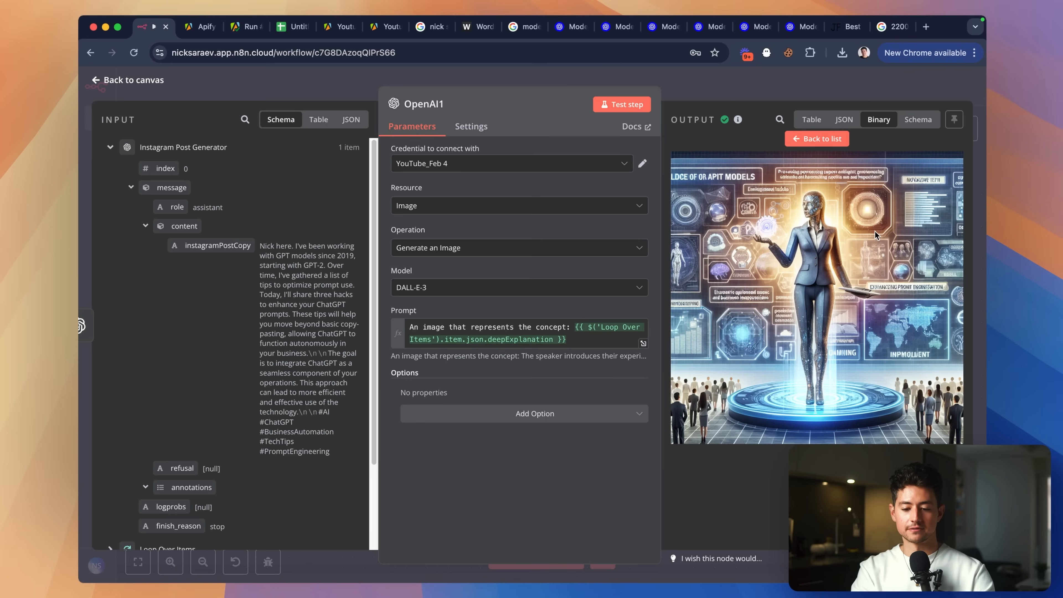
scroll(875, 232, up, 5)
scroll(875, 231, down, 5)
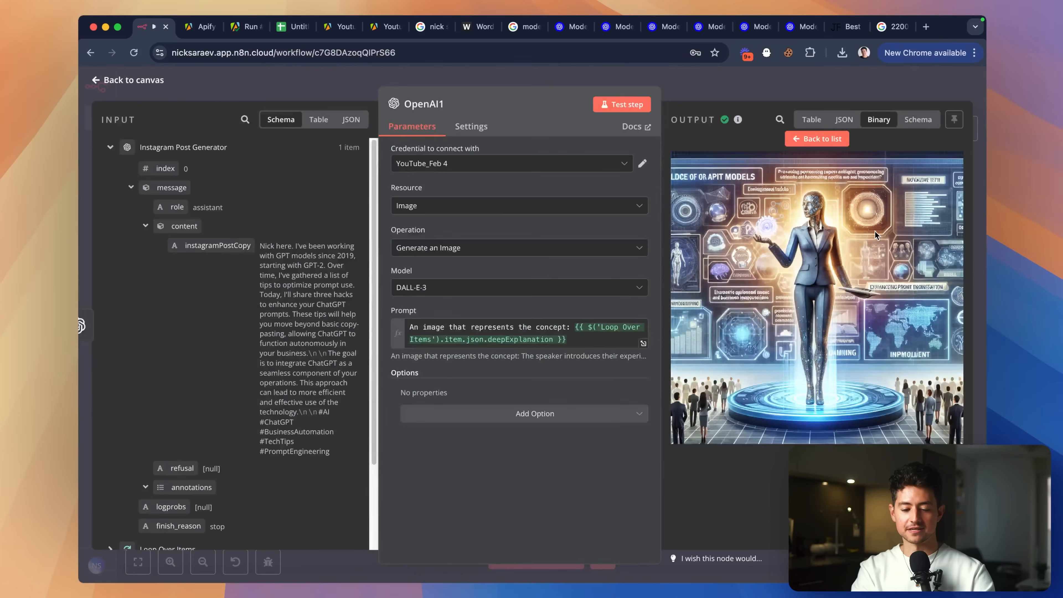
Insert 'in handrawn, cartoon style' after 'An image' and append '. Should have one character in the middle, that's all.'.
click(573, 327)
key(super+a)
key(Left)
key(alt+Right)
key(alt+Right)
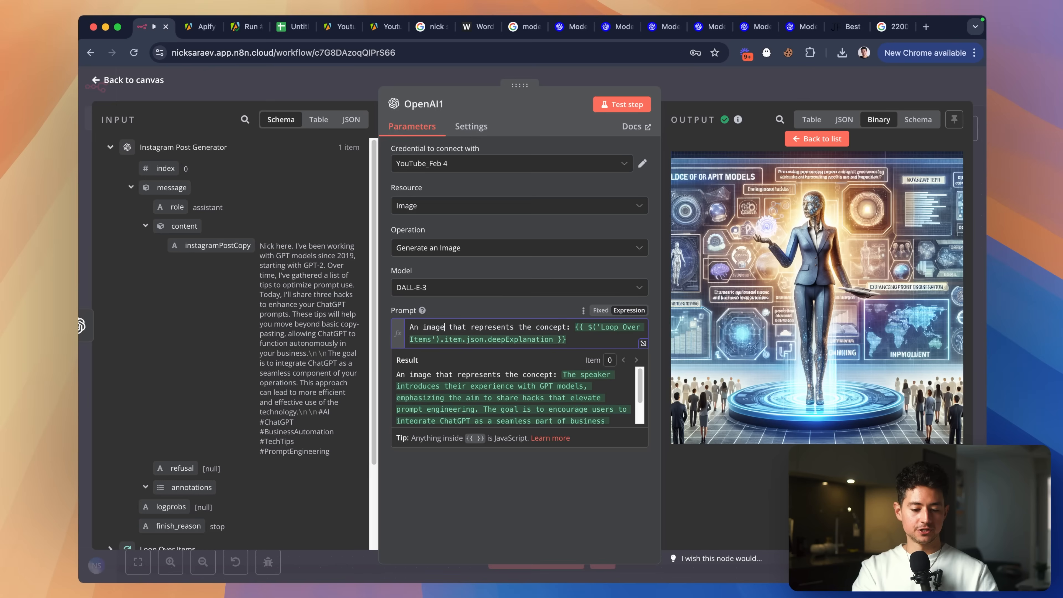
text(in handrawn)
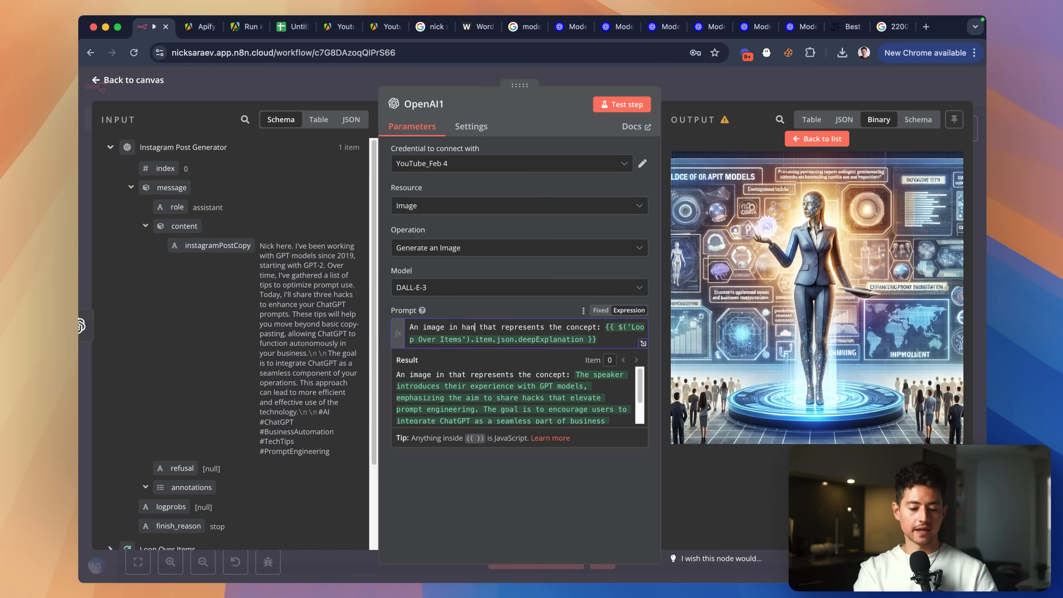
text(, cartoon style)
key(super+Right)
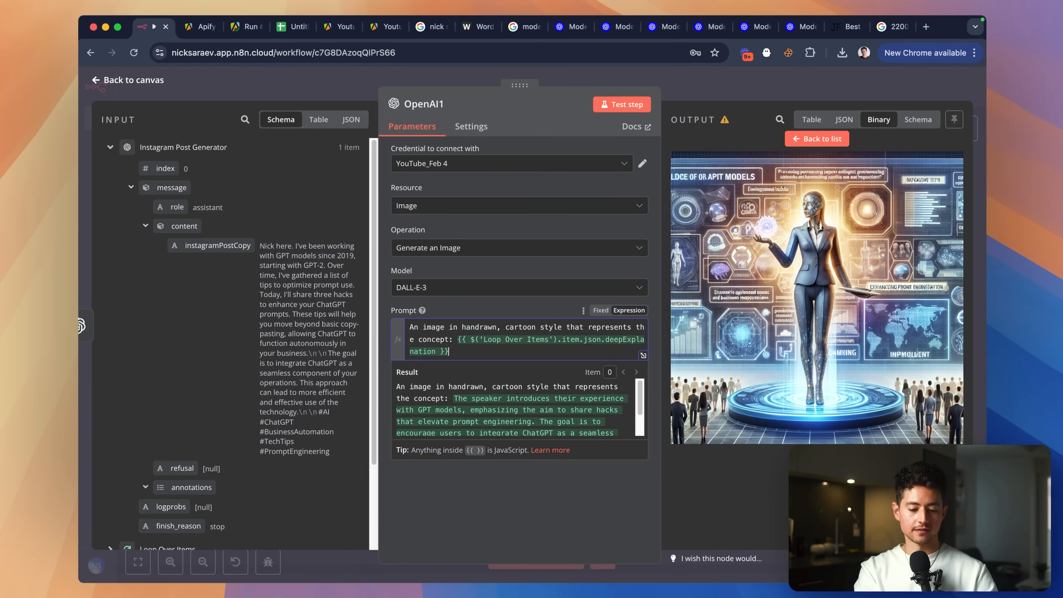
text(. Should have one character in the)
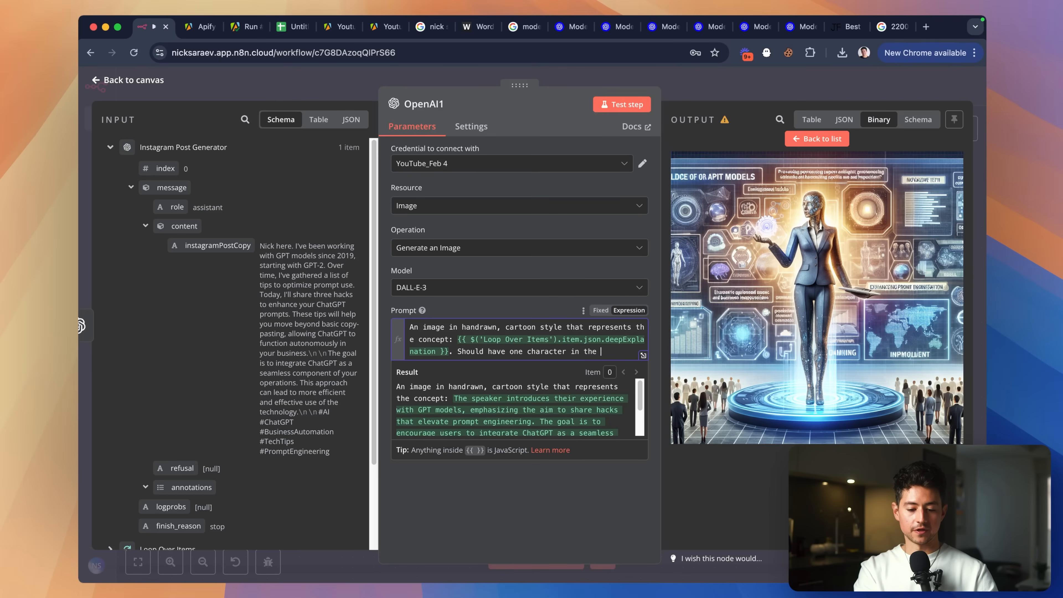
text( middle, t)
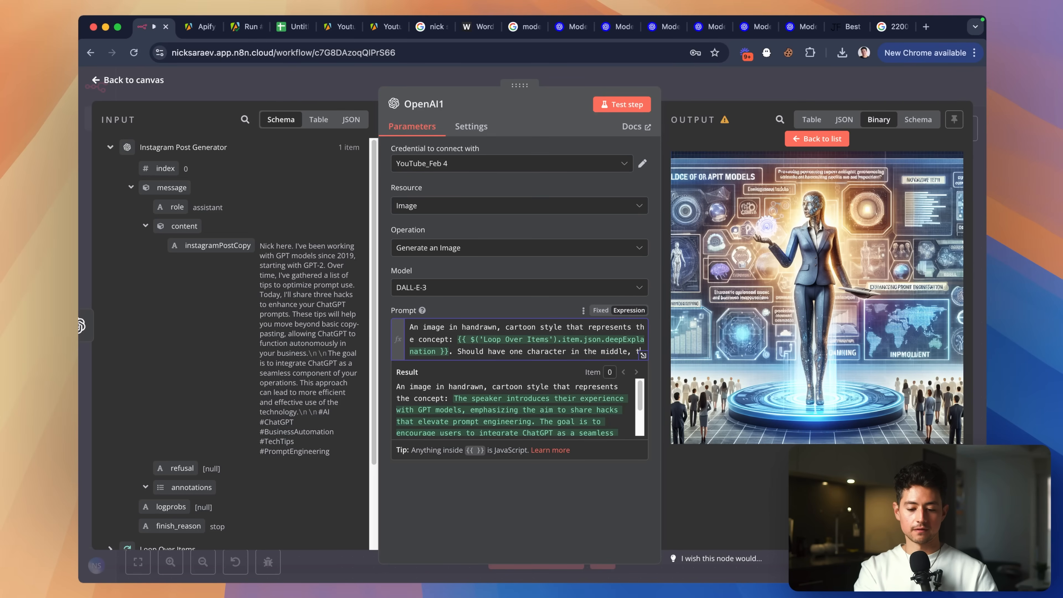
text(hat's all.)
Regenerate the image and view the resulting 1.47 MB cartoon PNG.
click(622, 104)
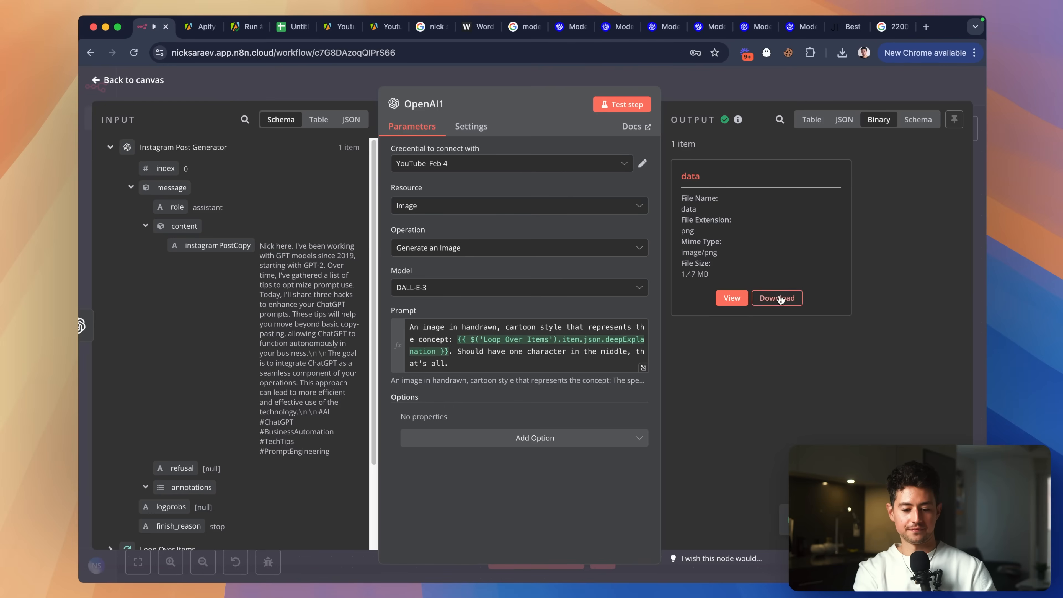
click(734, 300)
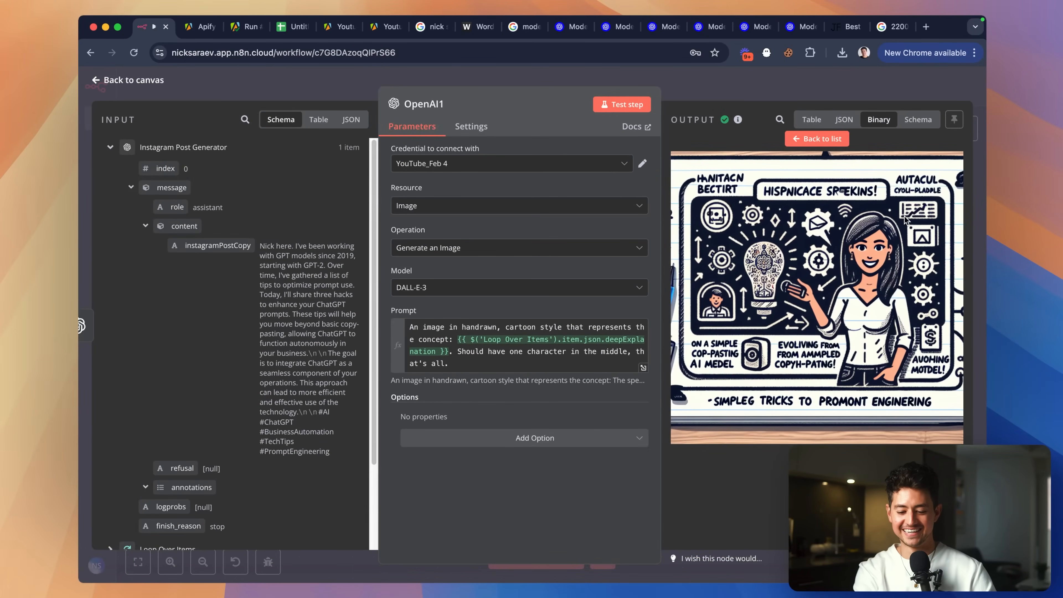
click(801, 144)
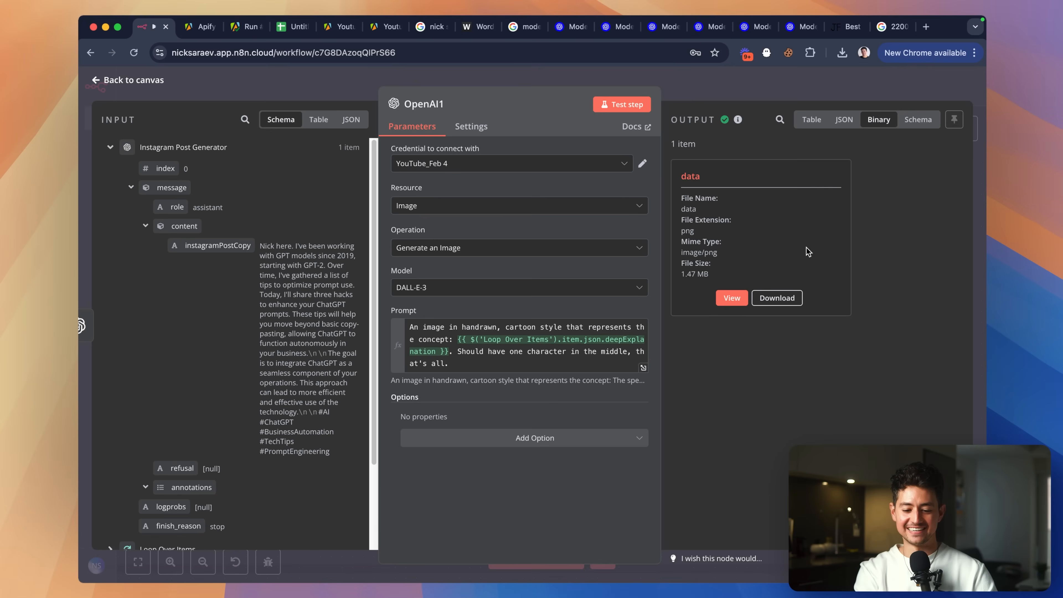
click(485, 329)
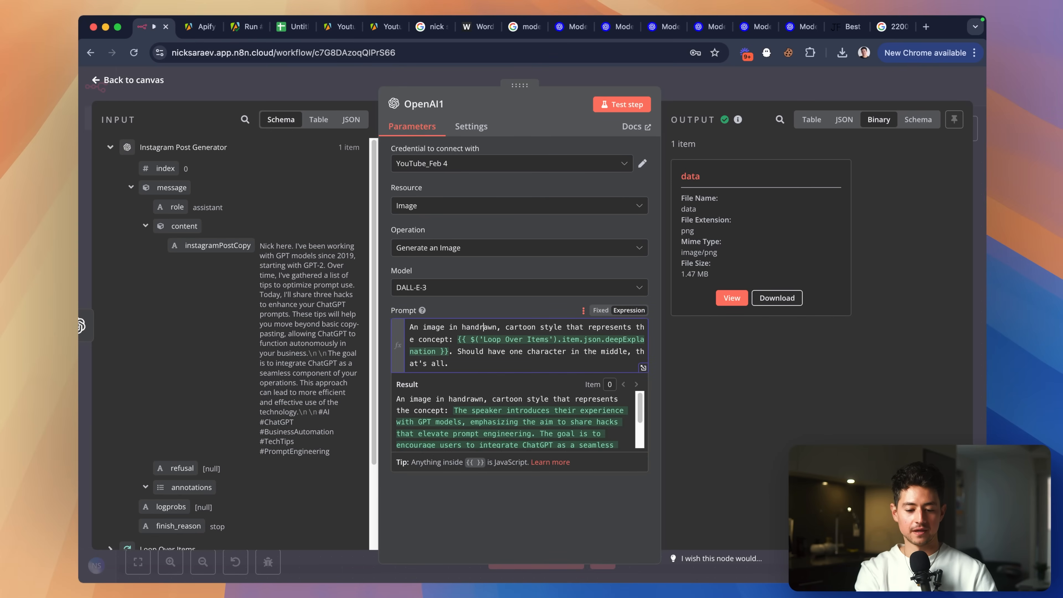
Trim the prompt to start 'Hand drawn, cartoon style' before deepExplanation, then return to the canvas.
text(d)
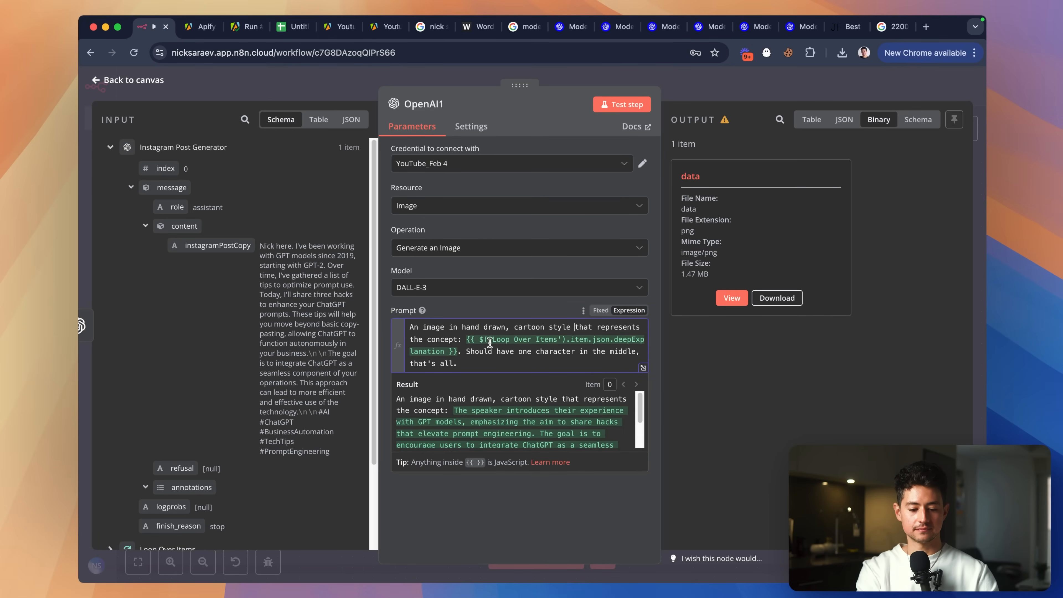
shift+click(464, 342)
key(BackSpace)
drag(466, 326, 373, 329)
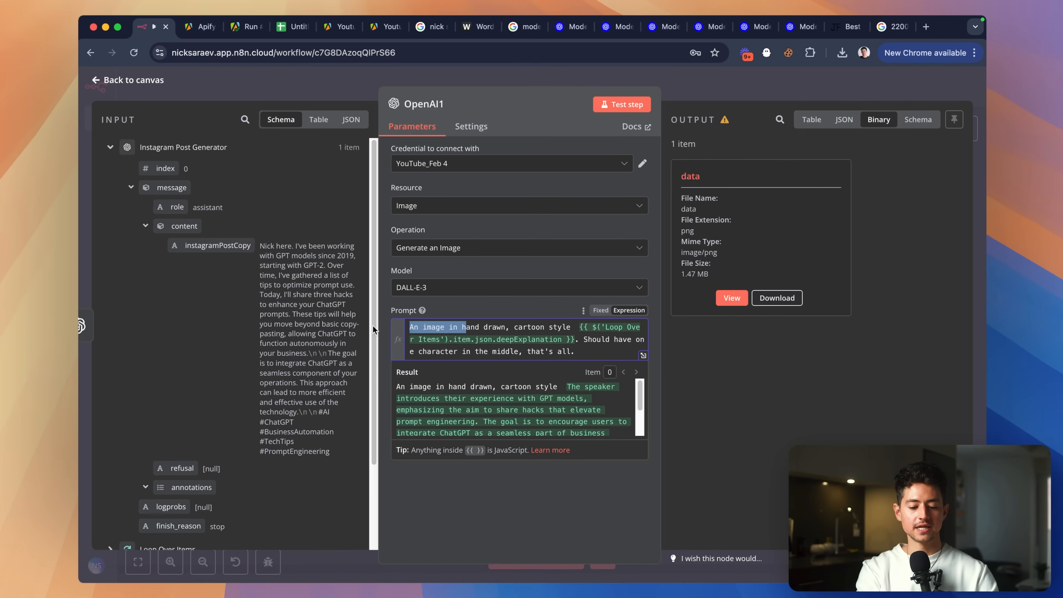
text(H)
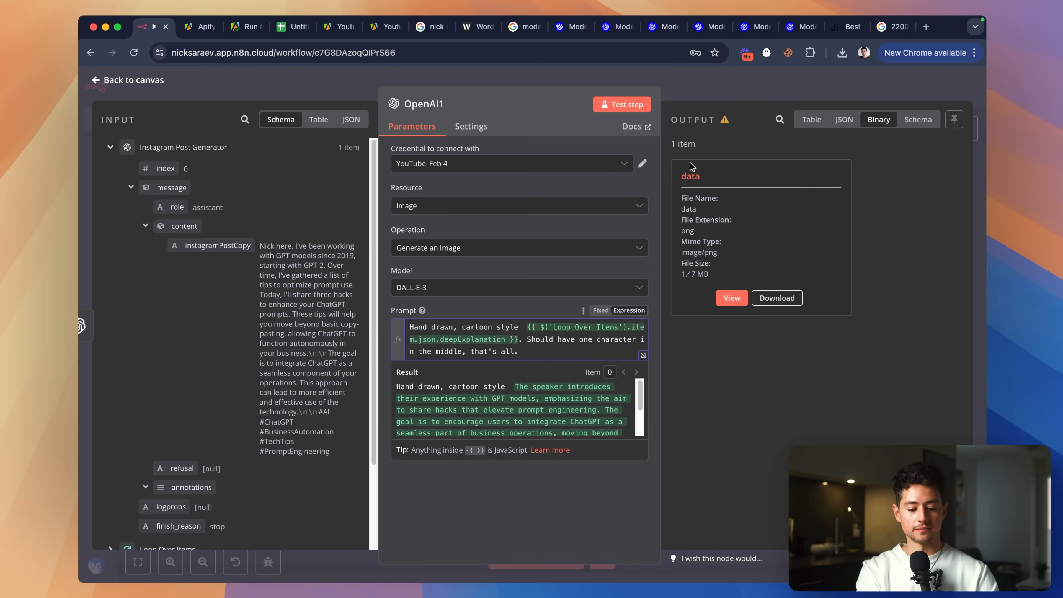
click(705, 82)
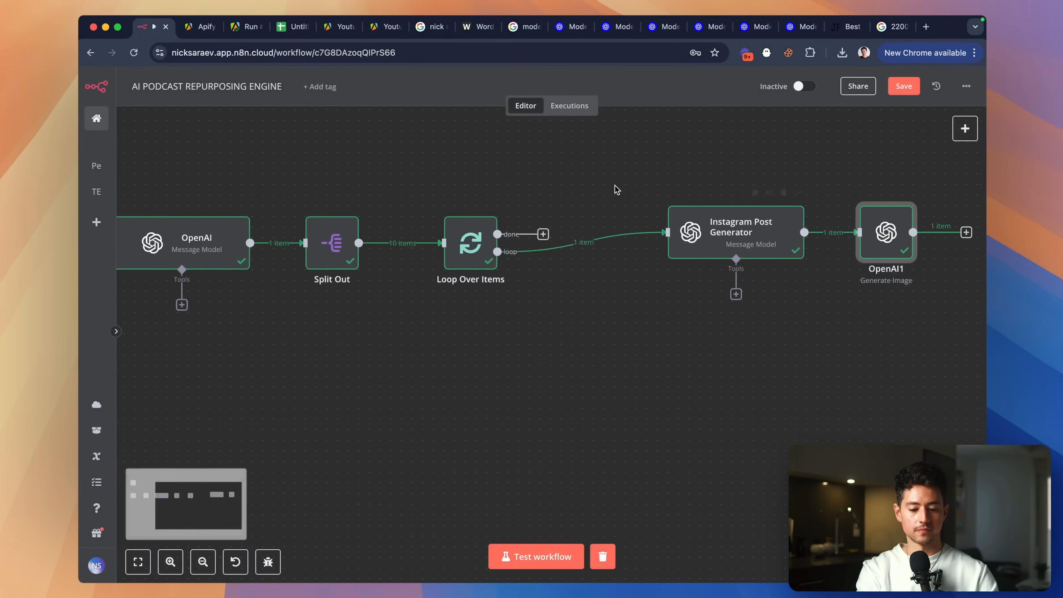
In the first OpenAI node's system prompt, add a 'shortImageDescription' key: a one-sentence description of the concept.
scroll(617, 190, left, 2)
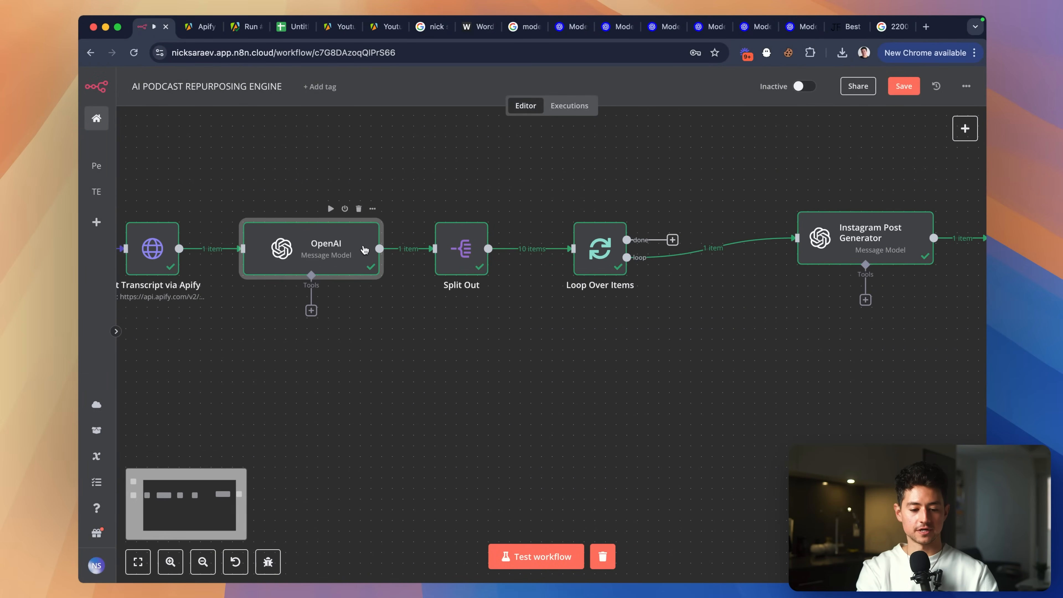
double_click(362, 251)
scroll(462, 281, down, 3)
scroll(462, 281, down, 3)
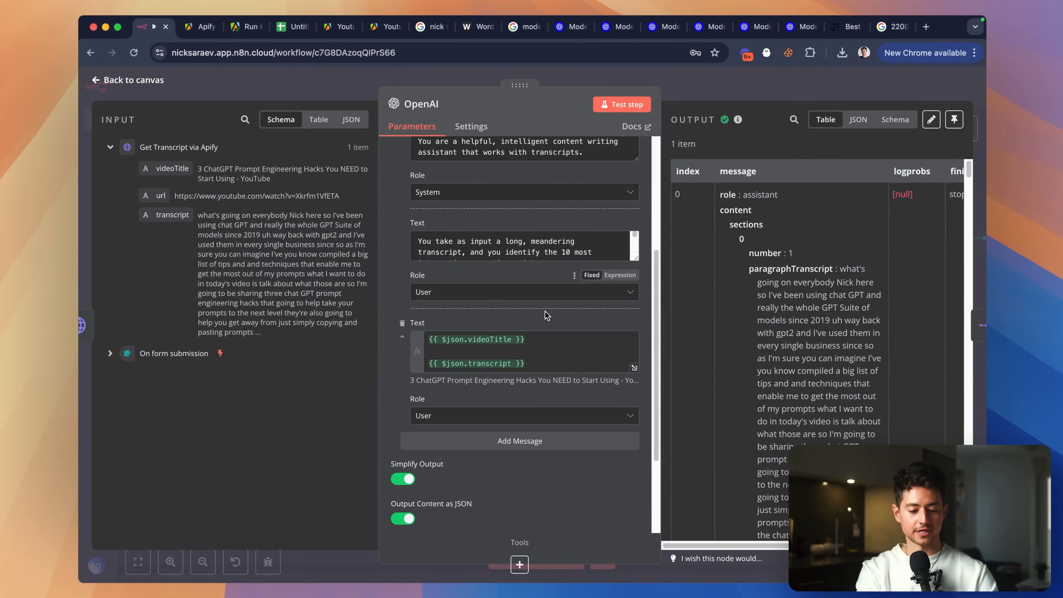
drag(635, 220, 635, 453)
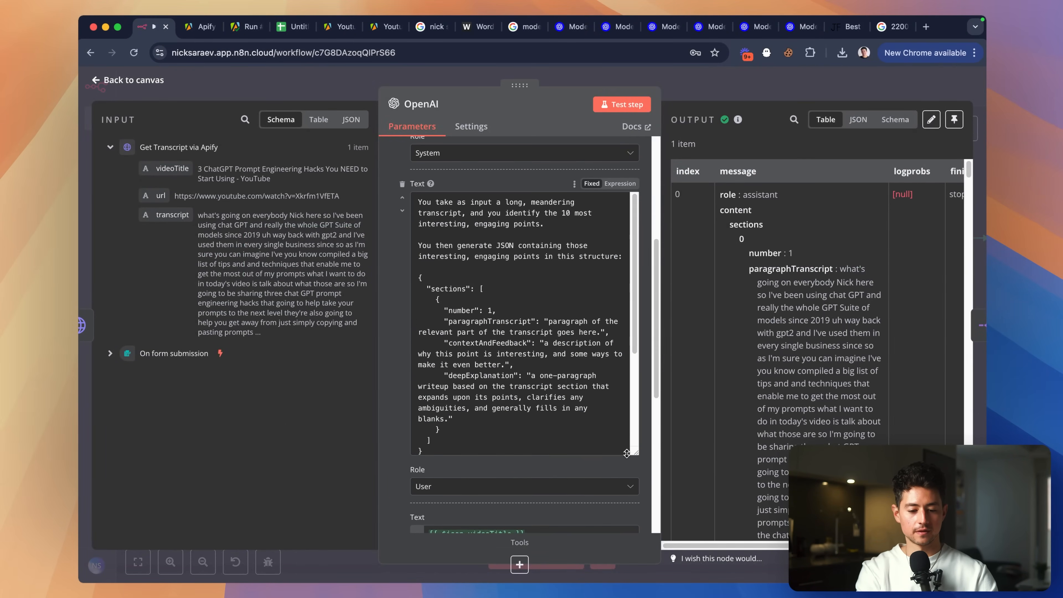
scroll(514, 338, down, 5)
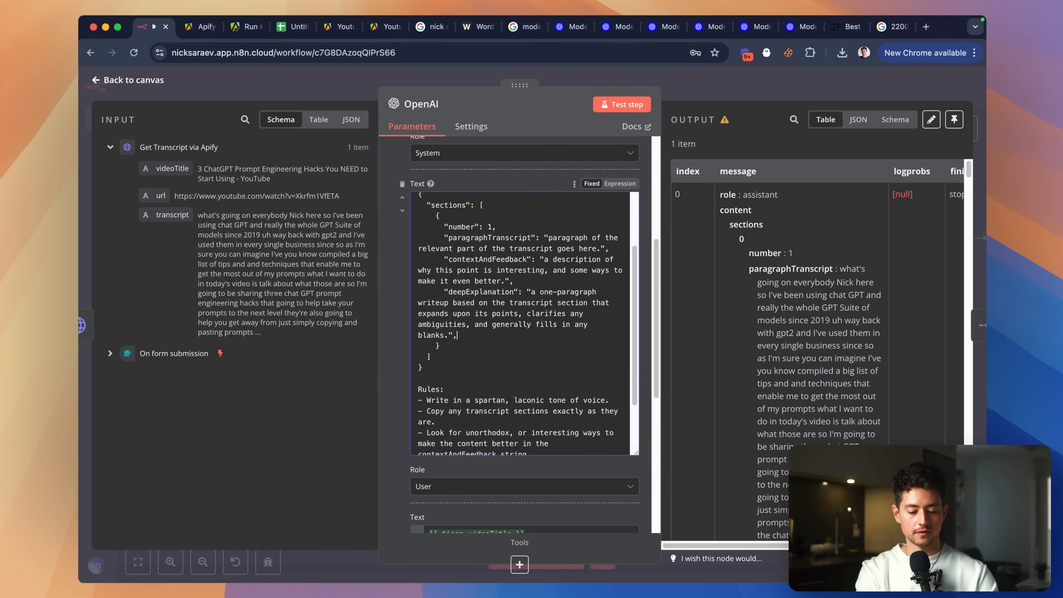
key(Return)
scroll(519, 322, down, 2)
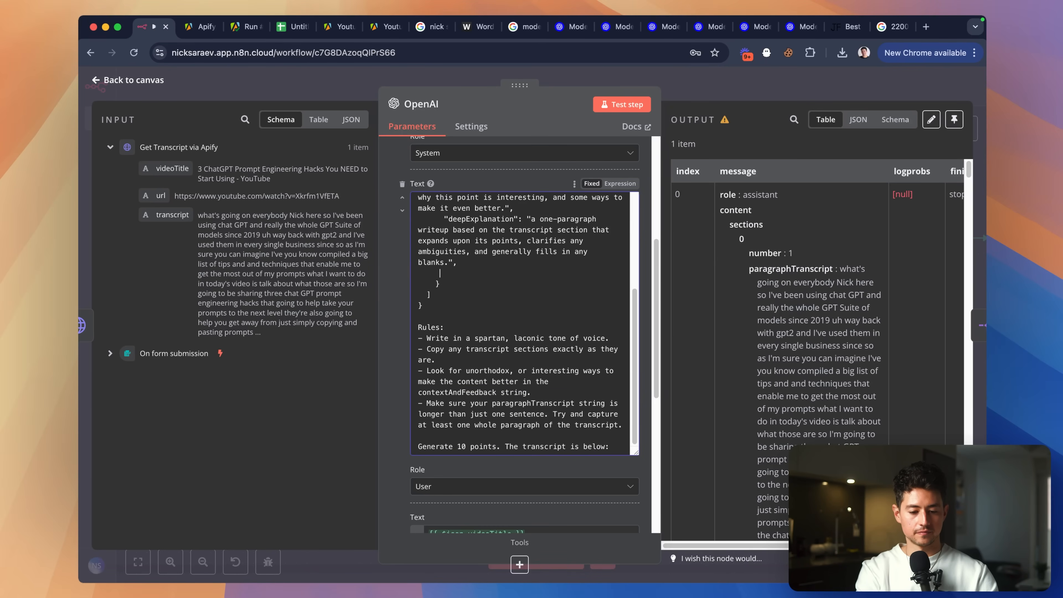
text("shortImageD)
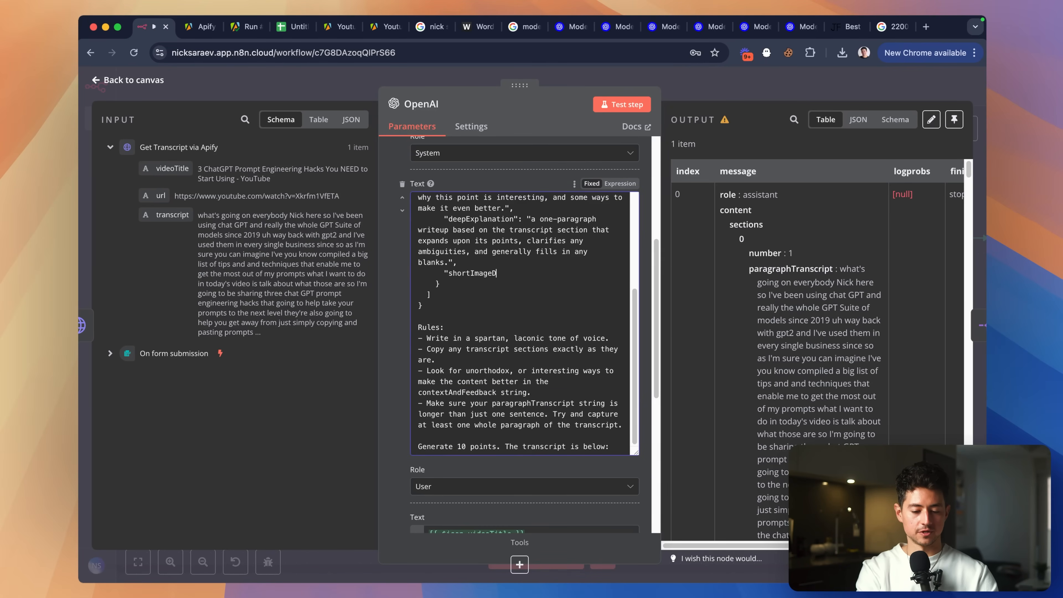
text(escription")
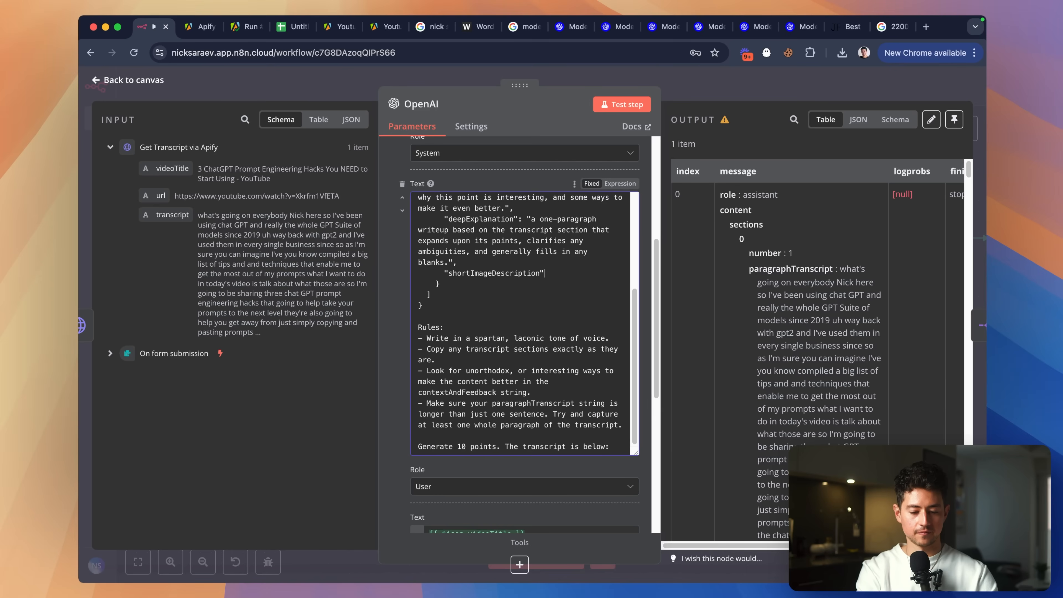
text(: "a)
scroll(519, 322, up, 2)
text(a on)
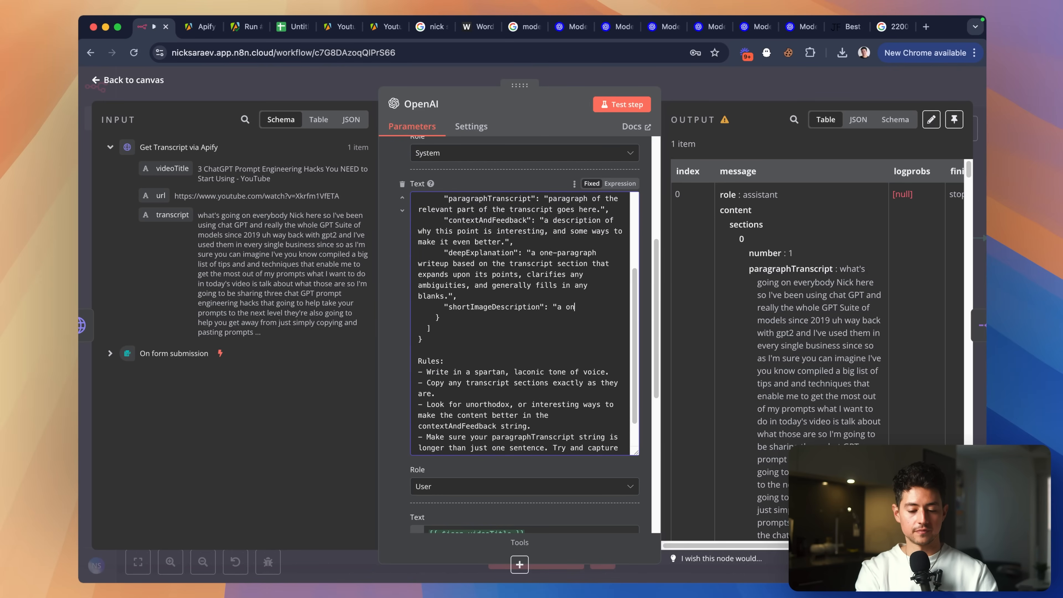
text(e-sentence description of an image th)
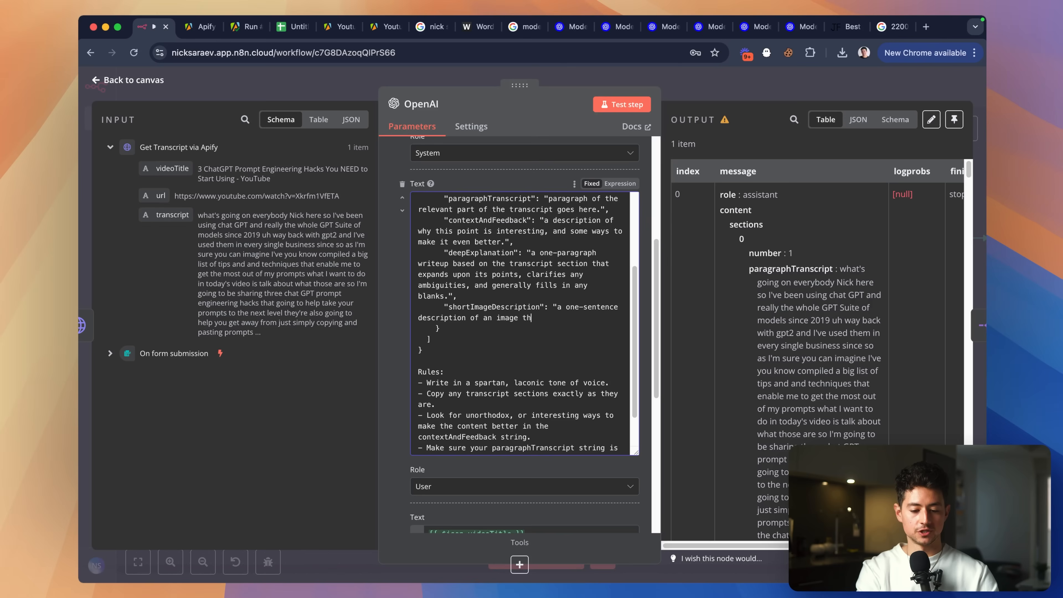
scroll(514, 340, up, 3)
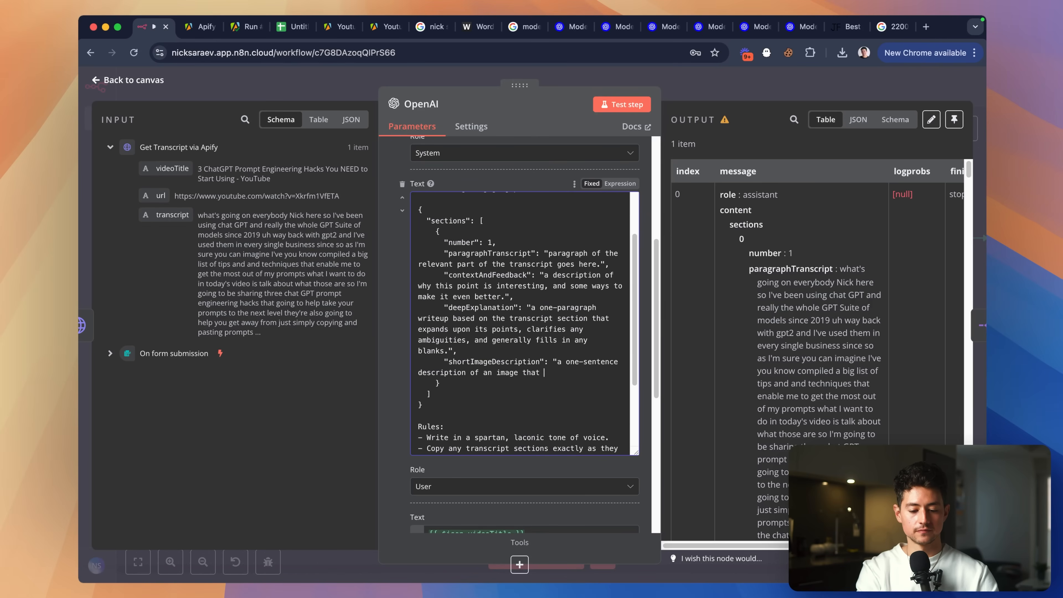
text(e concept.)
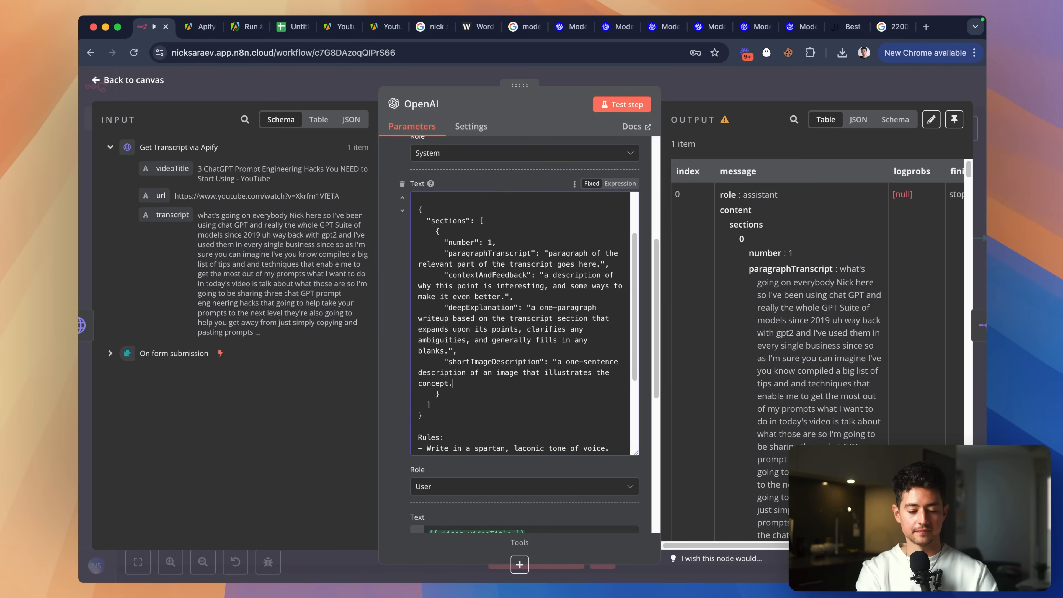
Require the description to have one character and be catered to a younger audience, then test the step.
text(description must have )
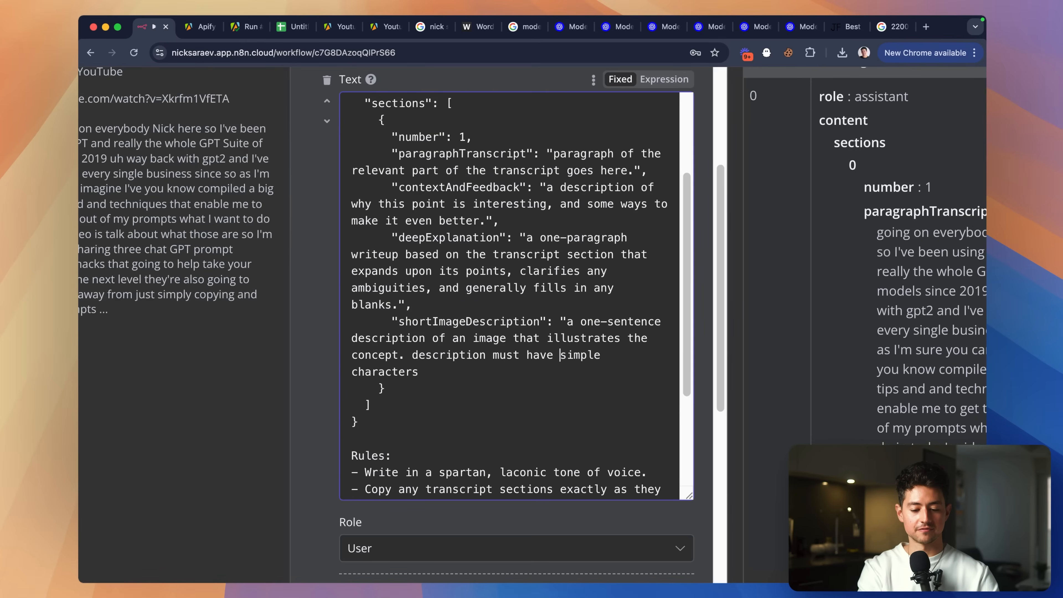
text(one,)
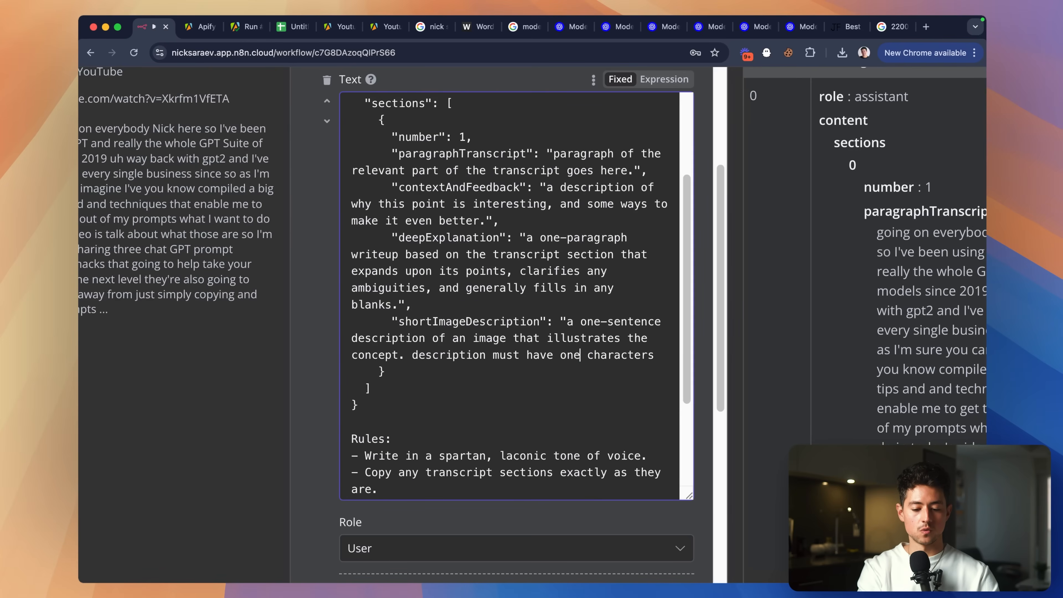
key(alt+Right)
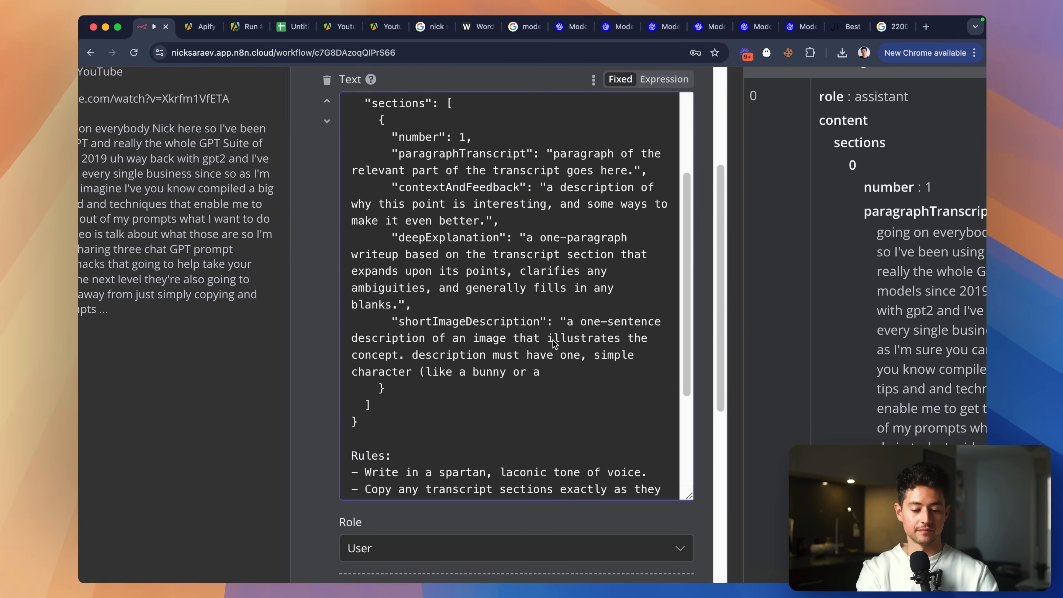
key(super+0)
text(nd be )
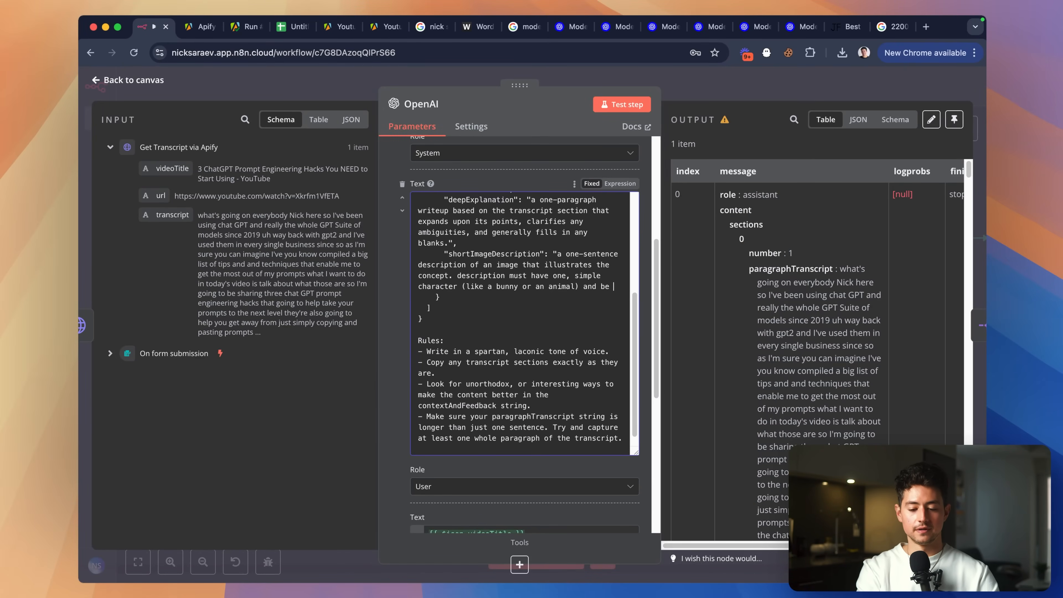
text(catered to a )
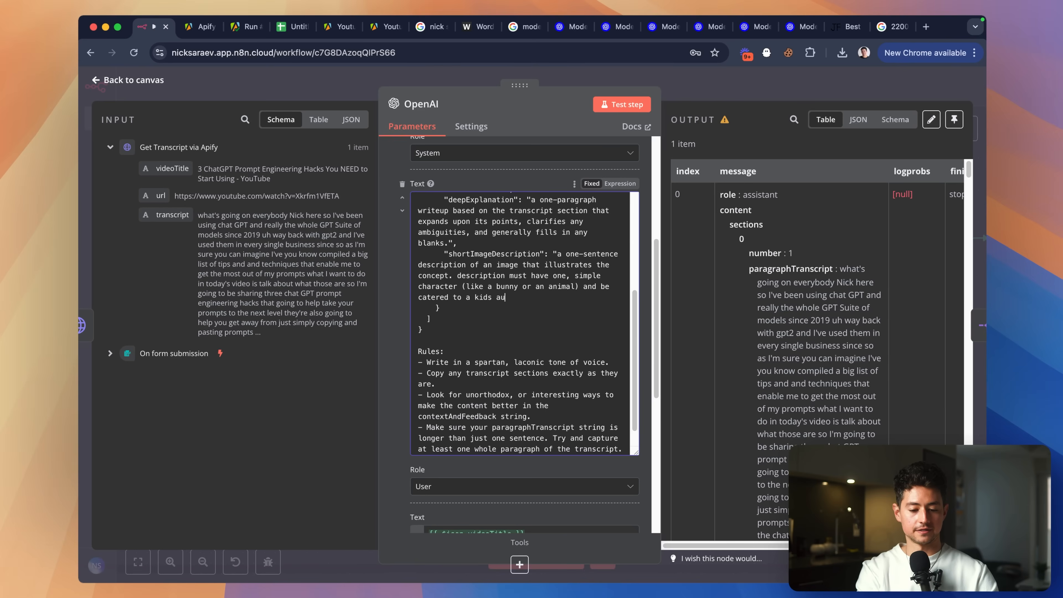
text(younger)
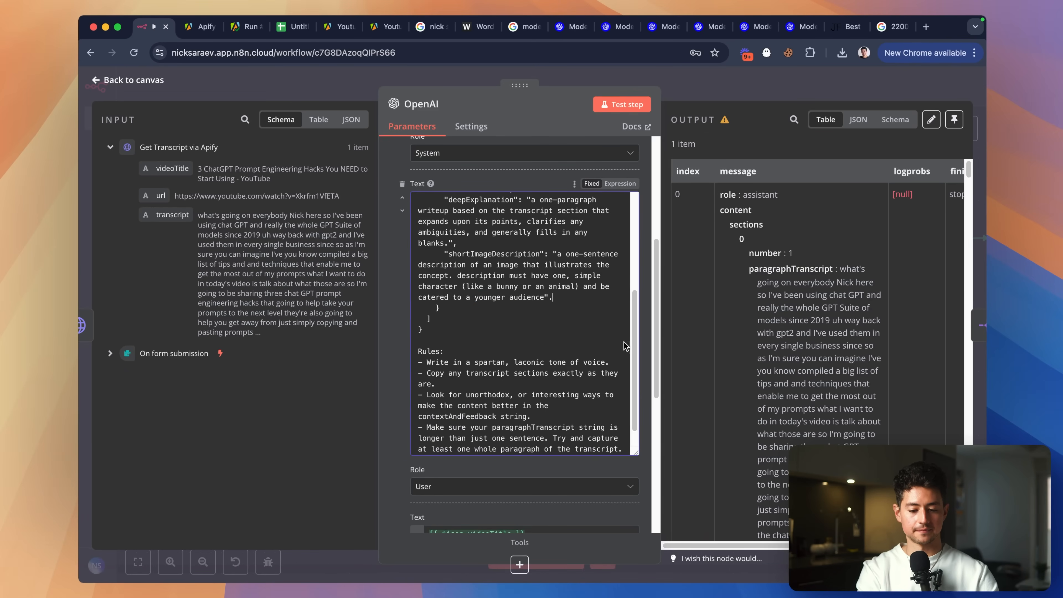
key(BackSpace)
key(BackSpace)
text(.")
click(621, 105)
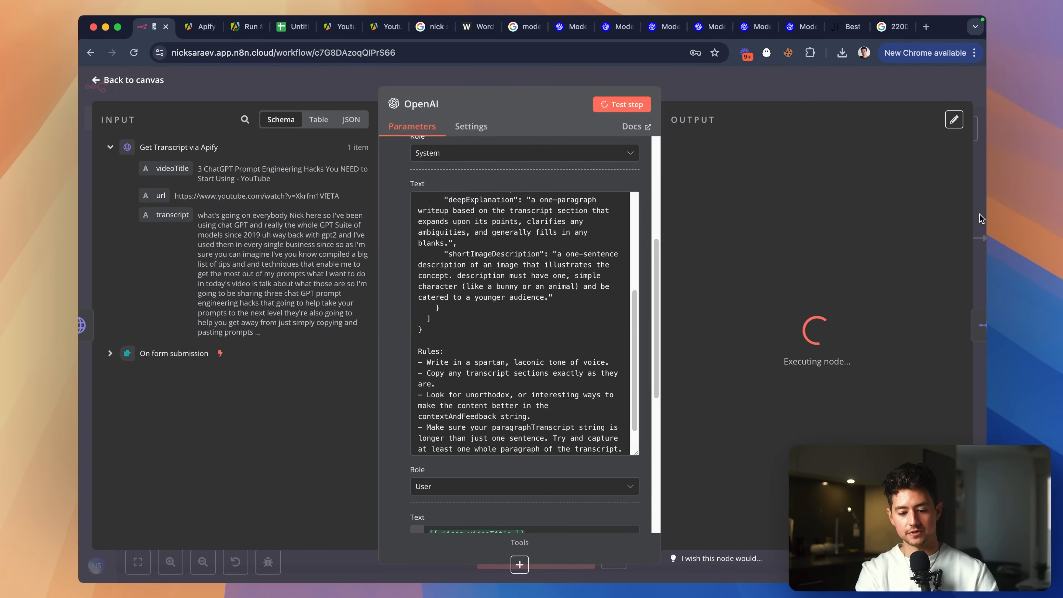
Back on the canvas, raise the Instagram Post Generator and line OpenAI1 up with it.
click(760, 97)
scroll(635, 235, right, 2)
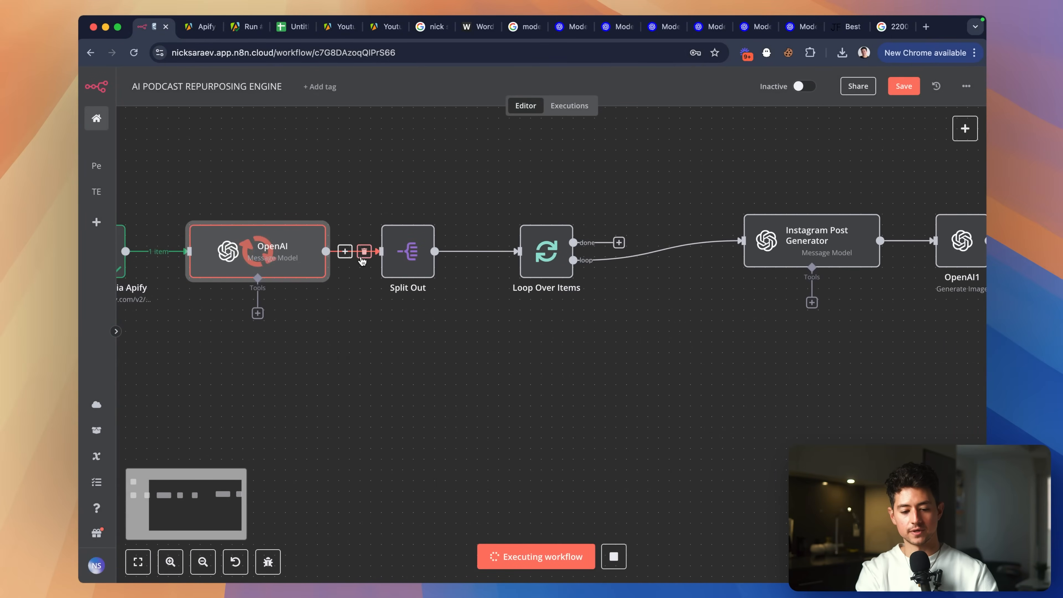
scroll(557, 237, right, 1)
scroll(559, 243, right, 4)
drag(630, 243, 620, 190)
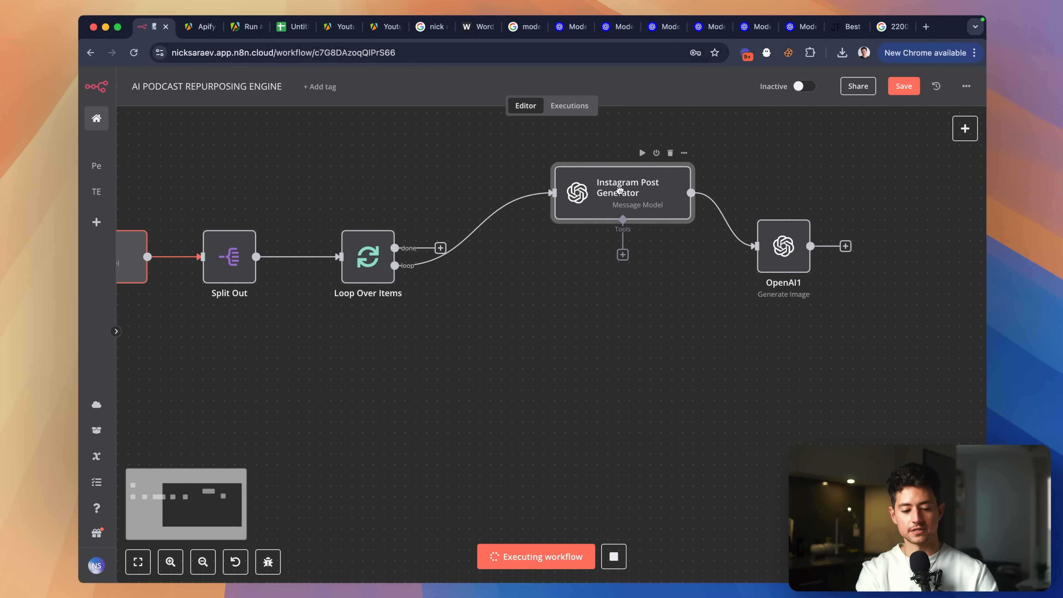
drag(790, 247, 789, 193)
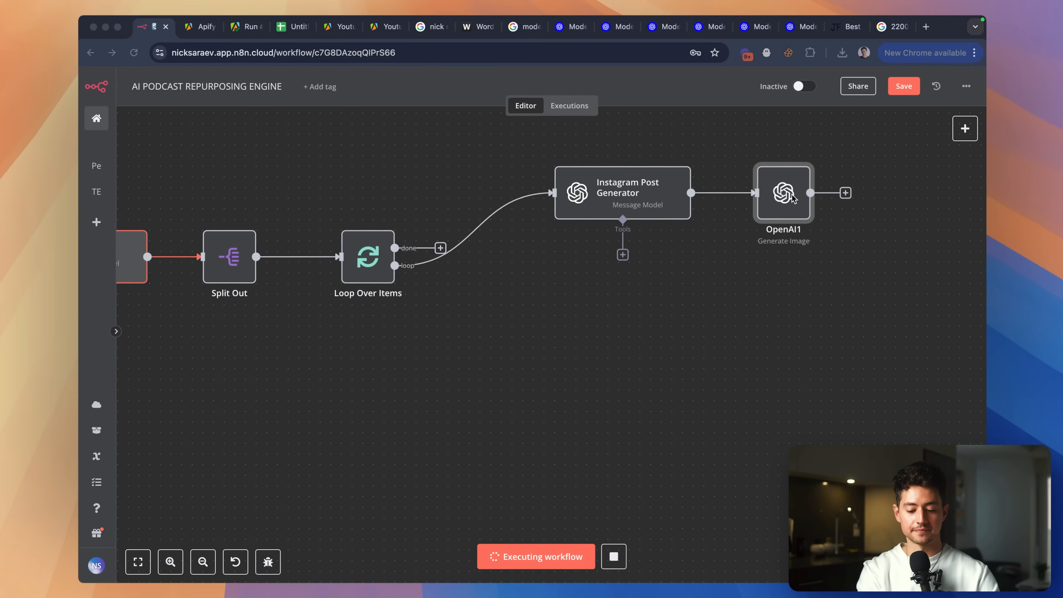
Start a connection from the loop's done output, then cancel the node picker.
scroll(608, 277, left, 1)
scroll(608, 277, left, 5)
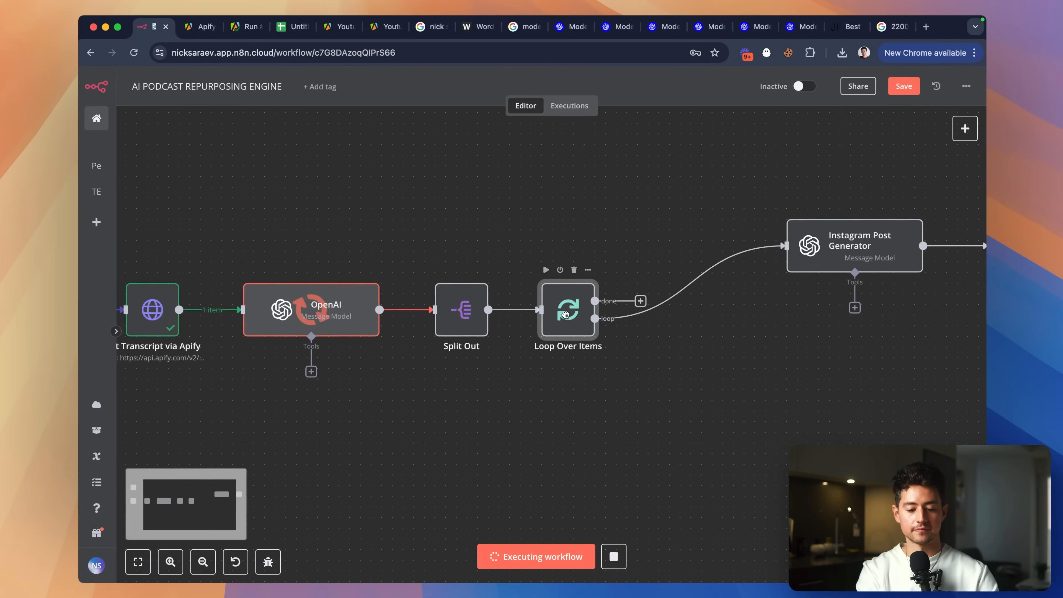
scroll(581, 301, right, 2)
drag(580, 299, 669, 459)
scroll(644, 448, right, 3)
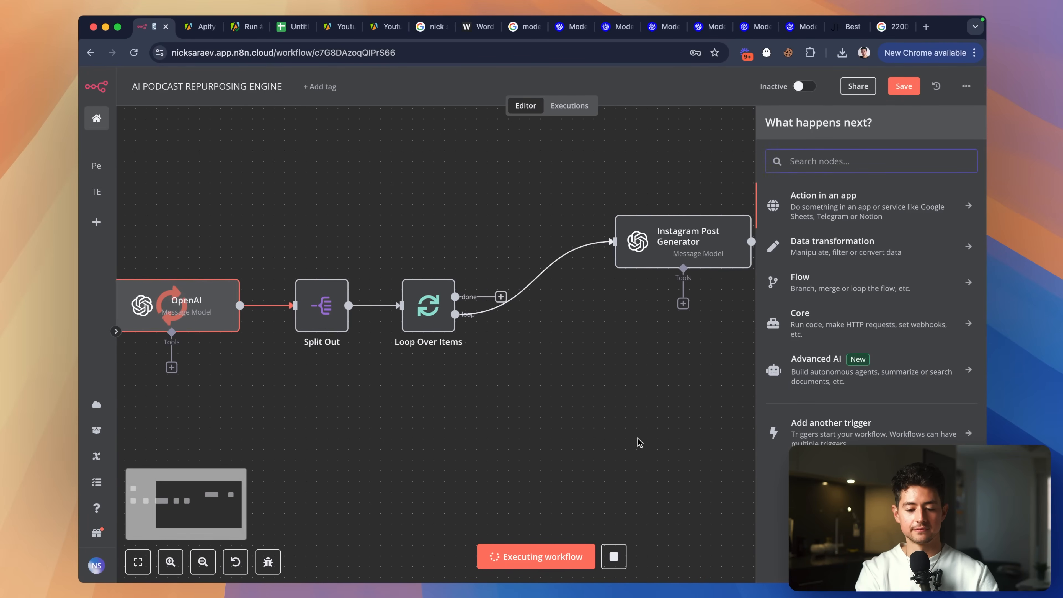
right_click(632, 418)
click(643, 393)
Marquee-select Instagram Post Generator and OpenAI1 and move them below the Loop Over Items row.
scroll(643, 392, down, 3)
drag(603, 253, 871, 361)
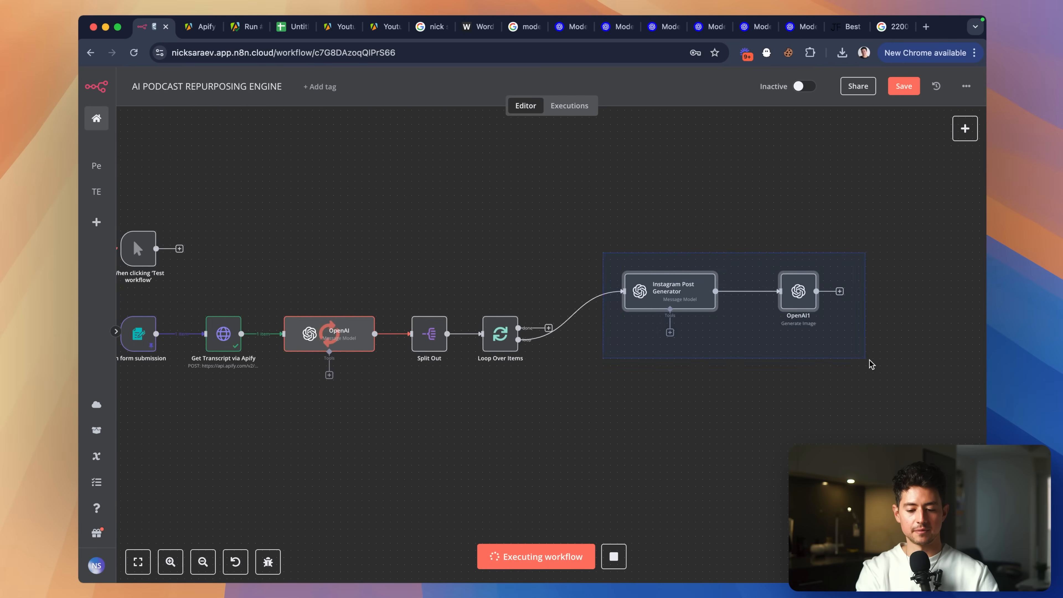
scroll(767, 363, down, 3)
drag(640, 217, 597, 321)
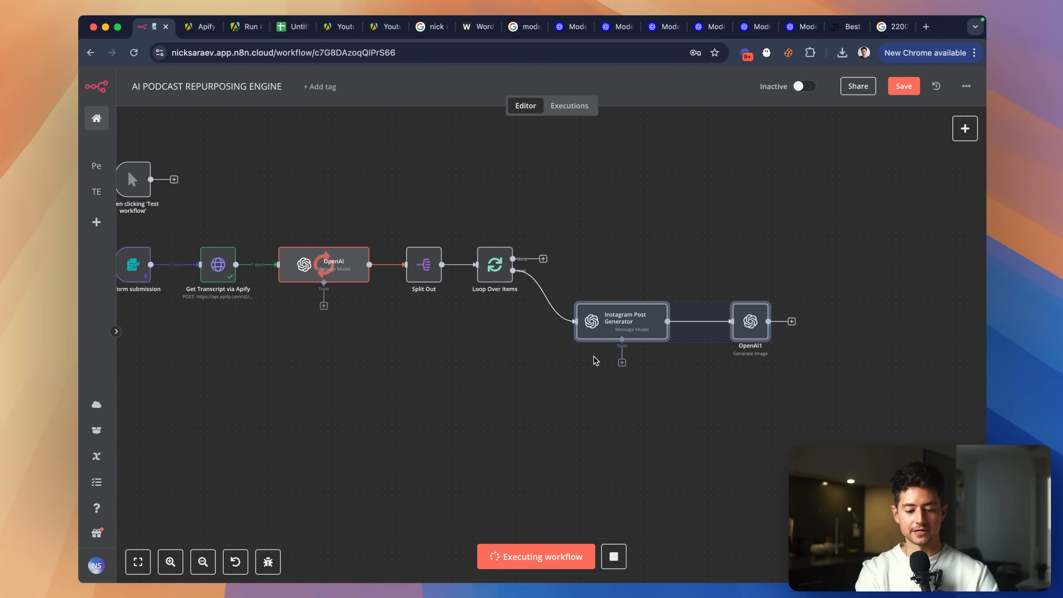
scroll(595, 359, down, 2)
click(559, 256)
scroll(644, 312, up, 2)
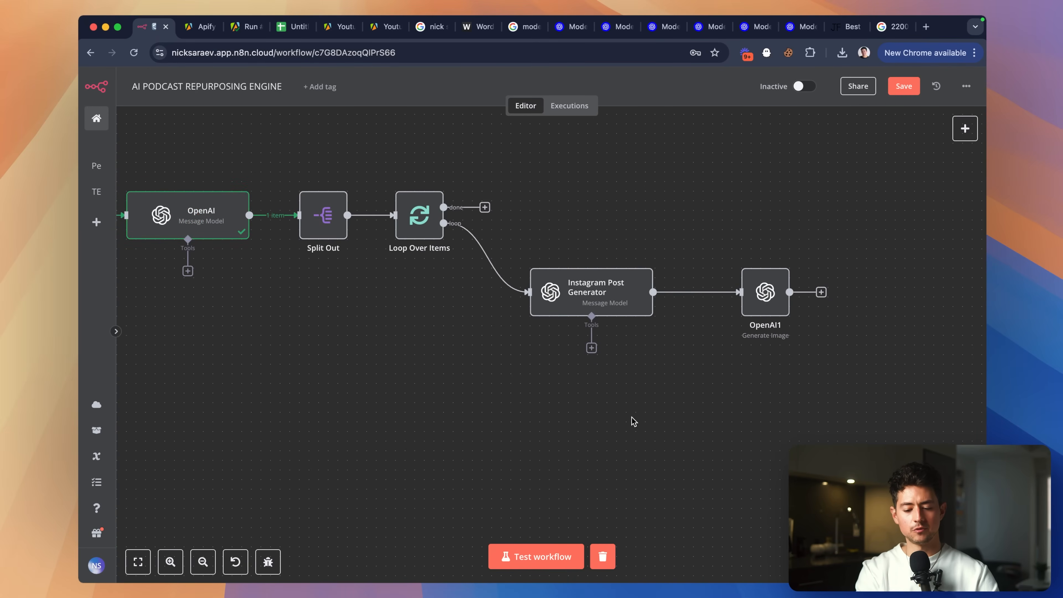
scroll(753, 289, left, 2)
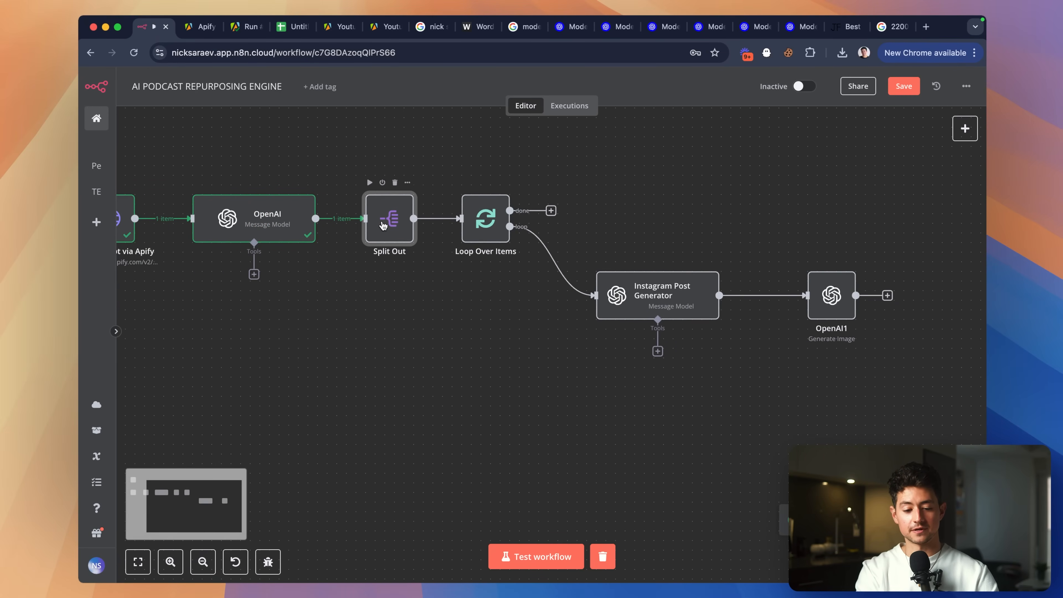
Test the Split Out step, then the Loop Over Items step.
double_click(390, 220)
click(622, 104)
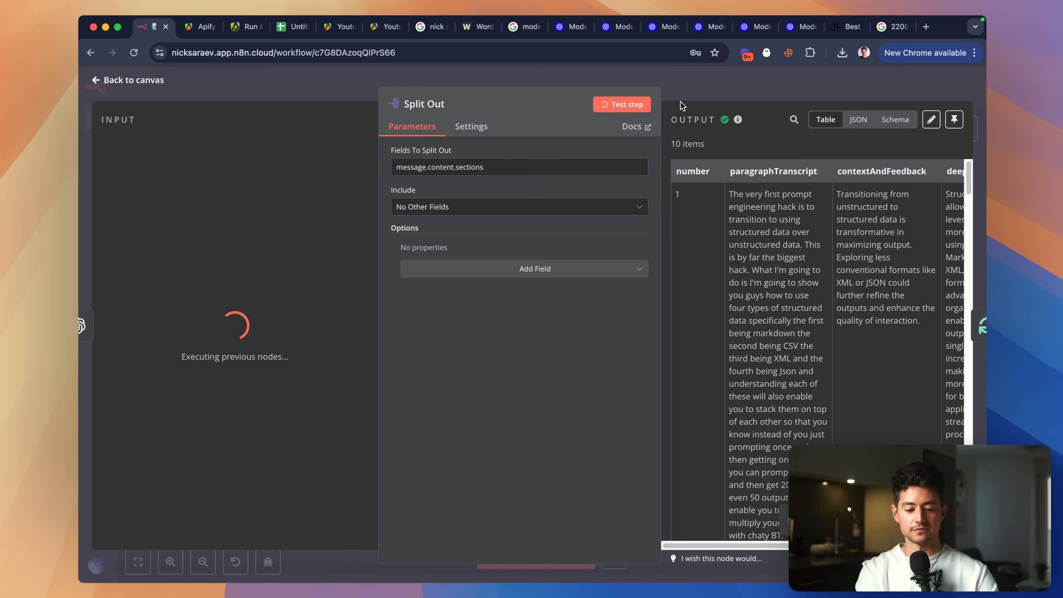
click(700, 99)
double_click(491, 223)
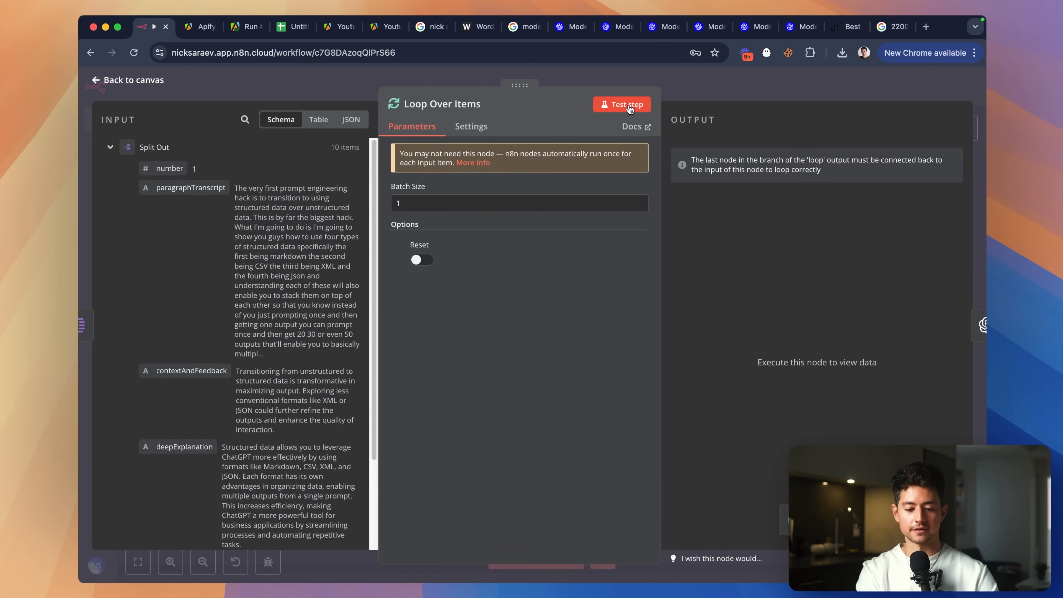
click(628, 105)
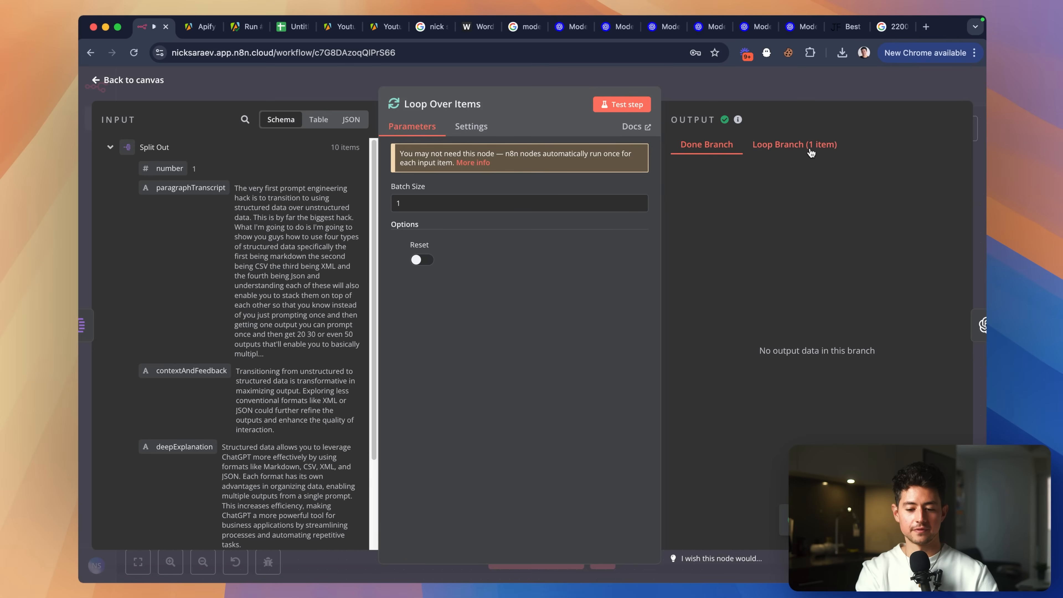
click(761, 89)
scroll(700, 180, right, 2)
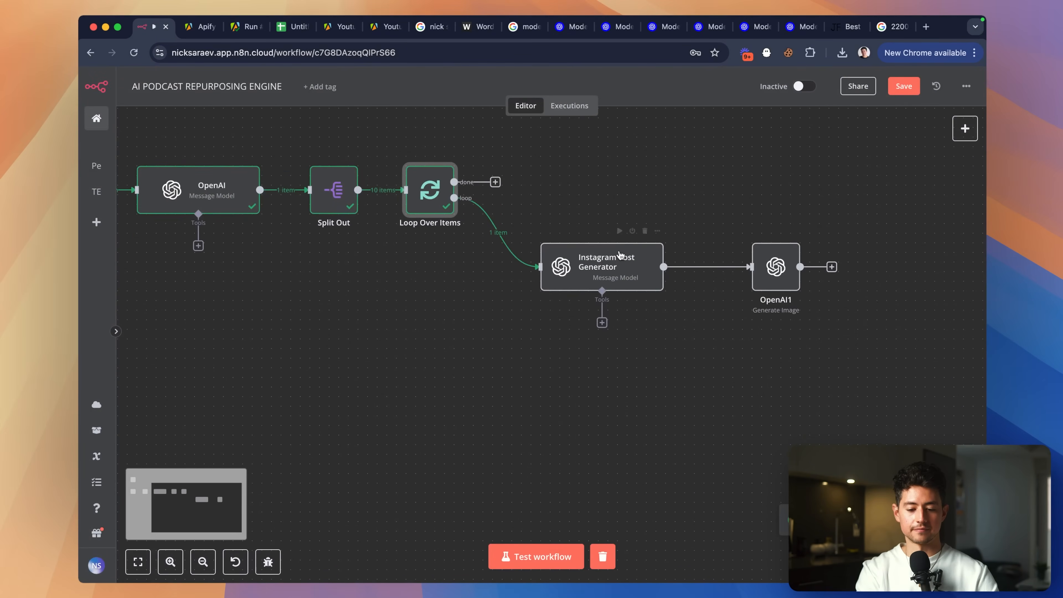
Test the Instagram Post Generator, then start a test run of OpenAI1.
double_click(606, 266)
click(626, 110)
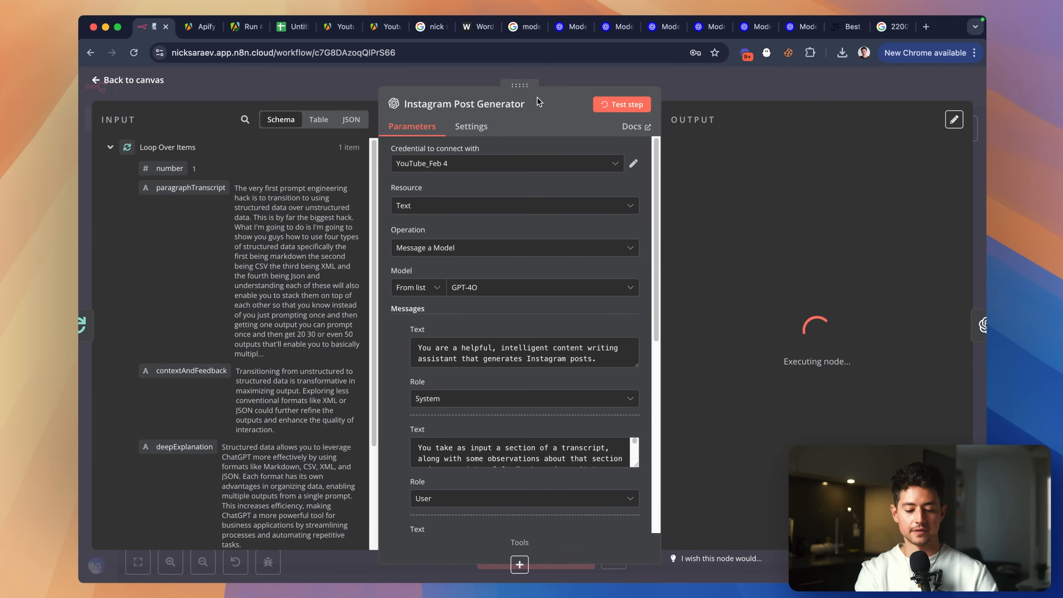
click(980, 325)
click(623, 105)
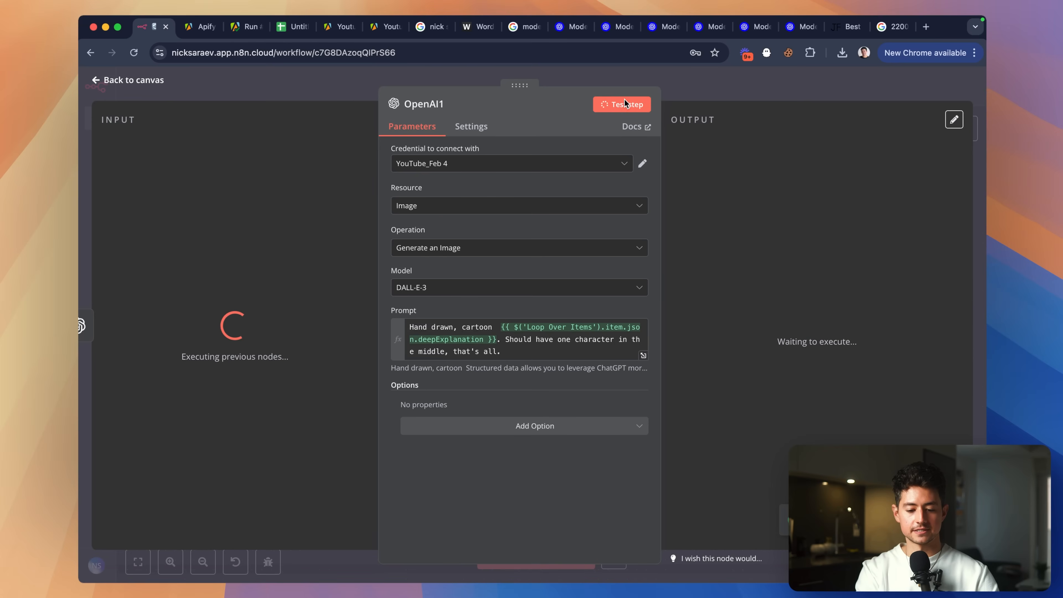
Check the resolved image prompt against the loop item's shortImageDescription, then return to the canvas.
click(497, 339)
scroll(286, 335, down, 3)
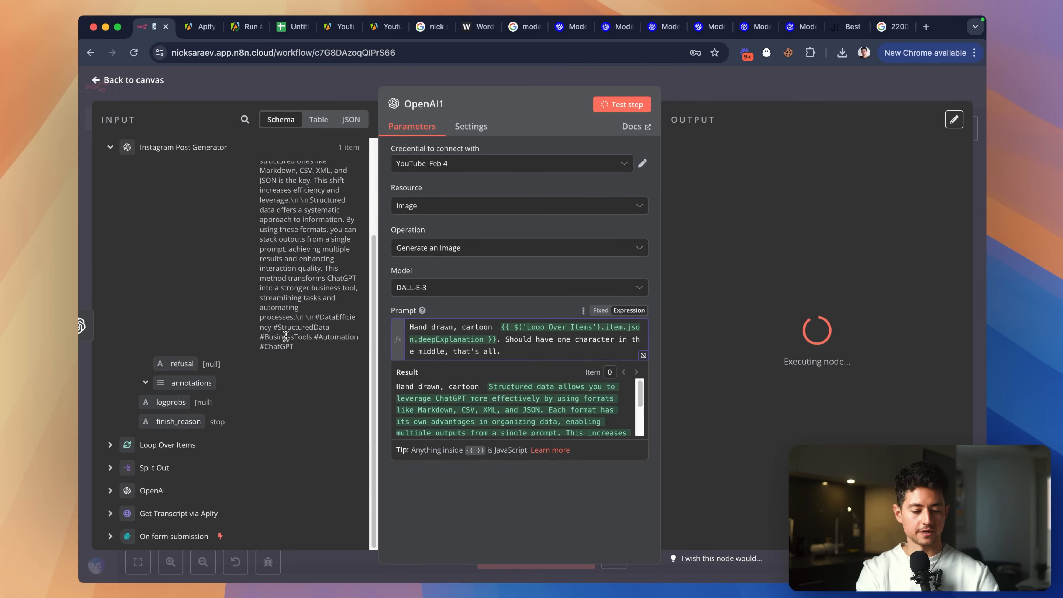
scroll(286, 335, down, 3)
click(120, 450)
scroll(185, 428, down, 10)
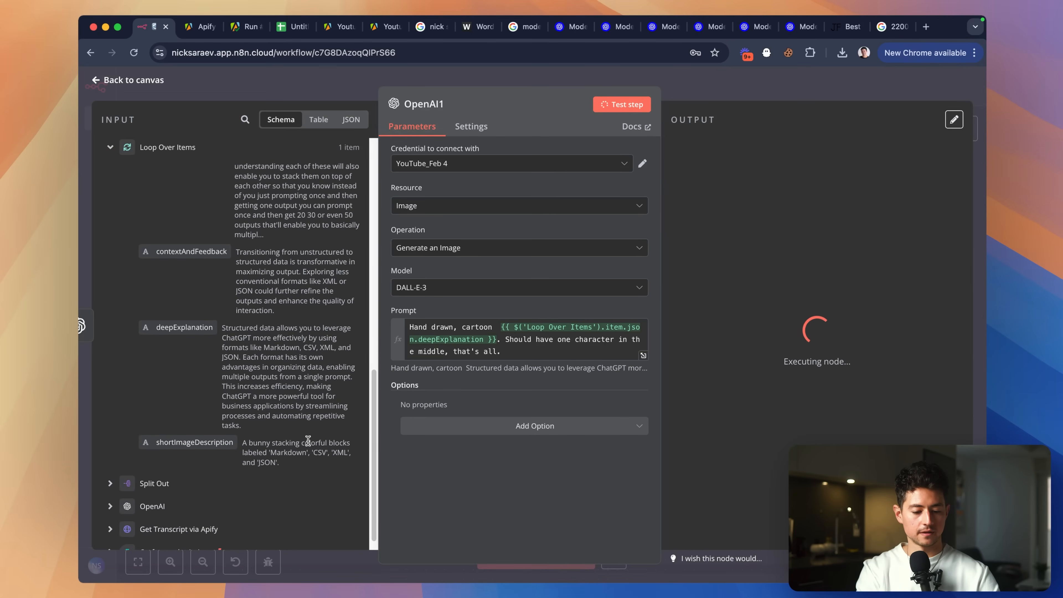
click(717, 89)
scroll(695, 115, left, 4)
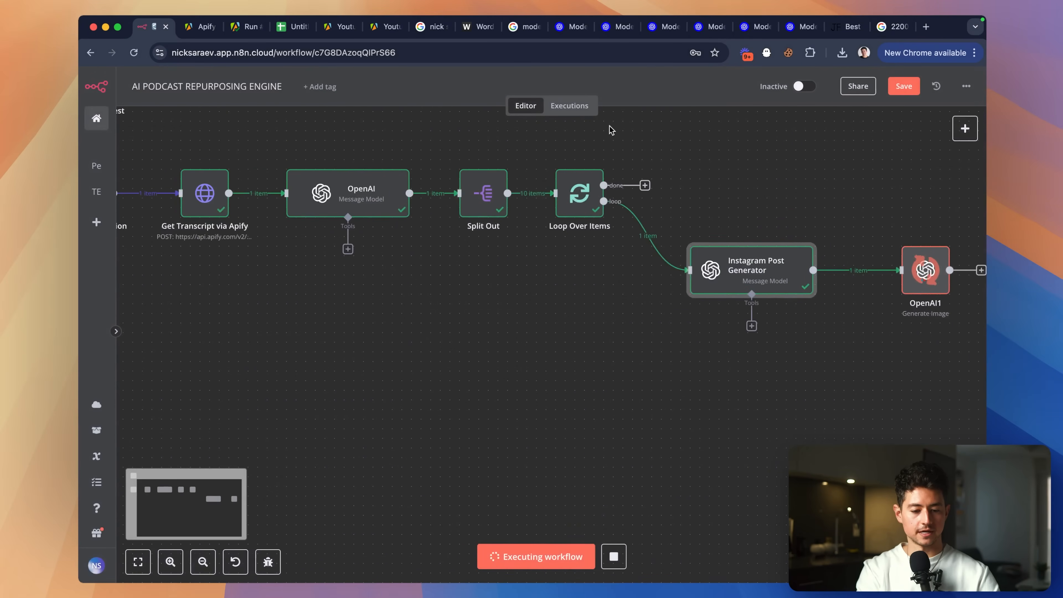
Replace 'No text' in the OpenAI system prompt with 'Image description should never talk about text'.
click(359, 193)
double_click(359, 193)
scroll(536, 374, down, 5)
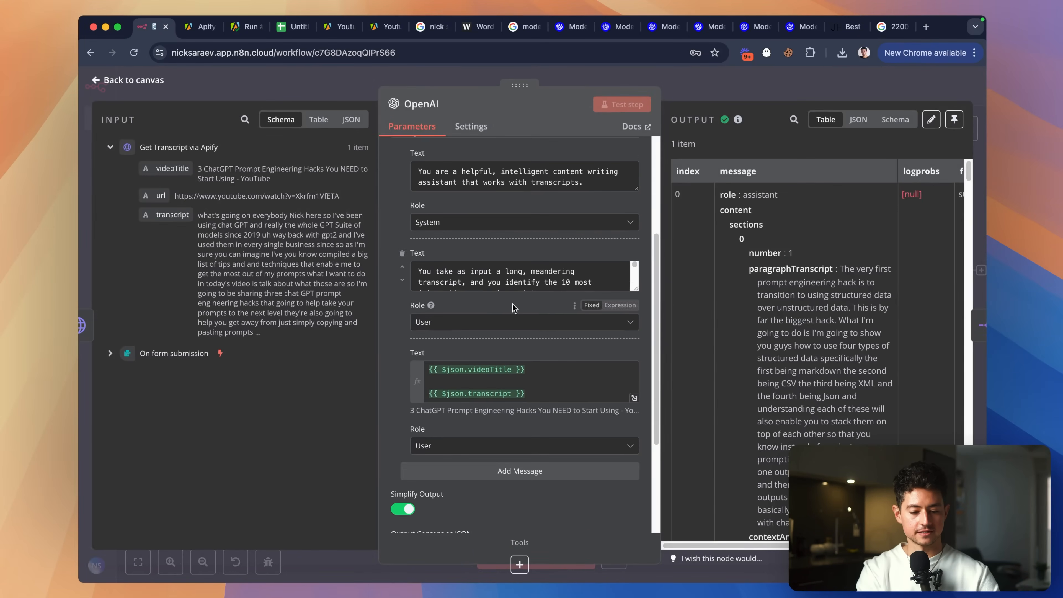
scroll(536, 375, down, 2)
scroll(543, 362, up, 3)
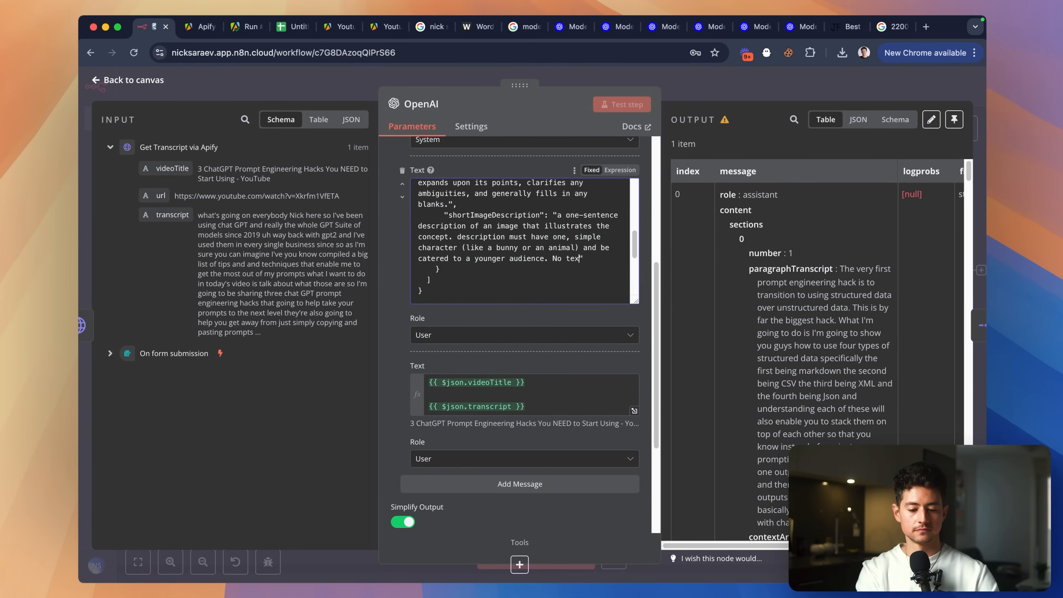
key(shift+alt+Left)
key(shift+alt+Left)
text(Image des)
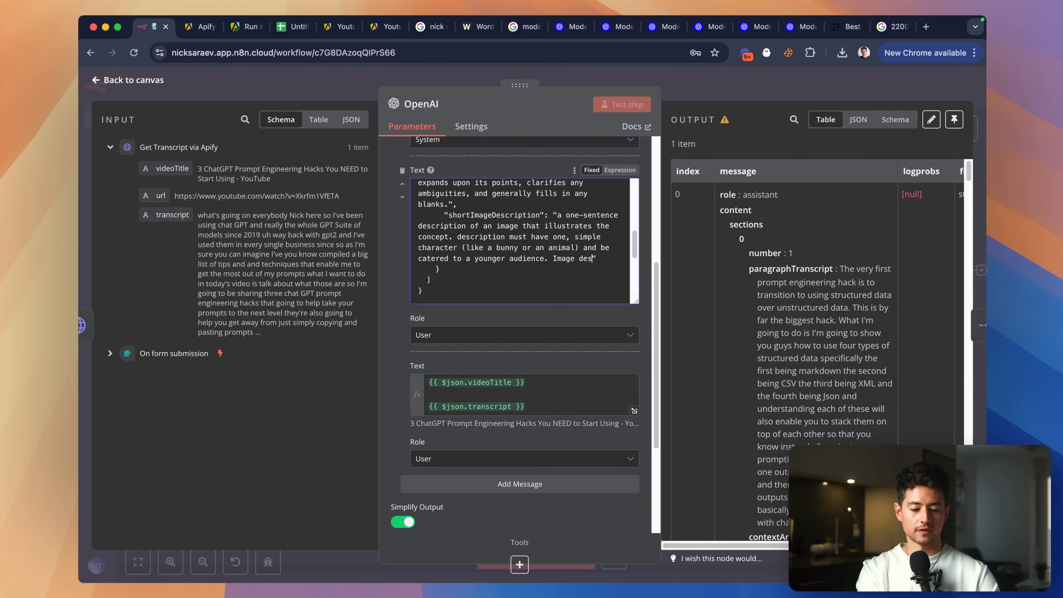
text(cription should never talk)
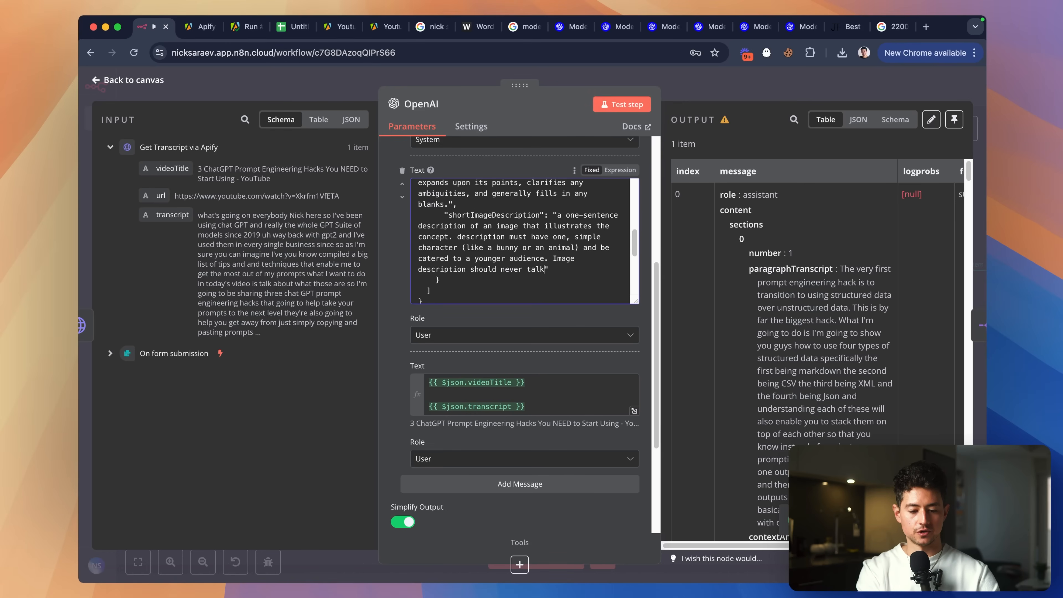
text( about text.)
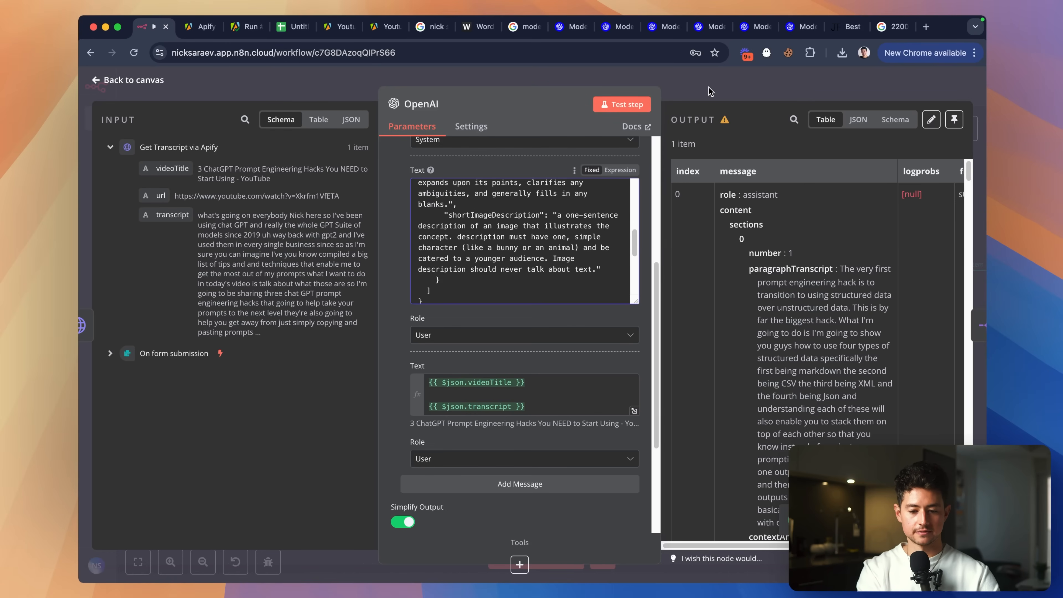
key(Escape)
double_click(580, 272)
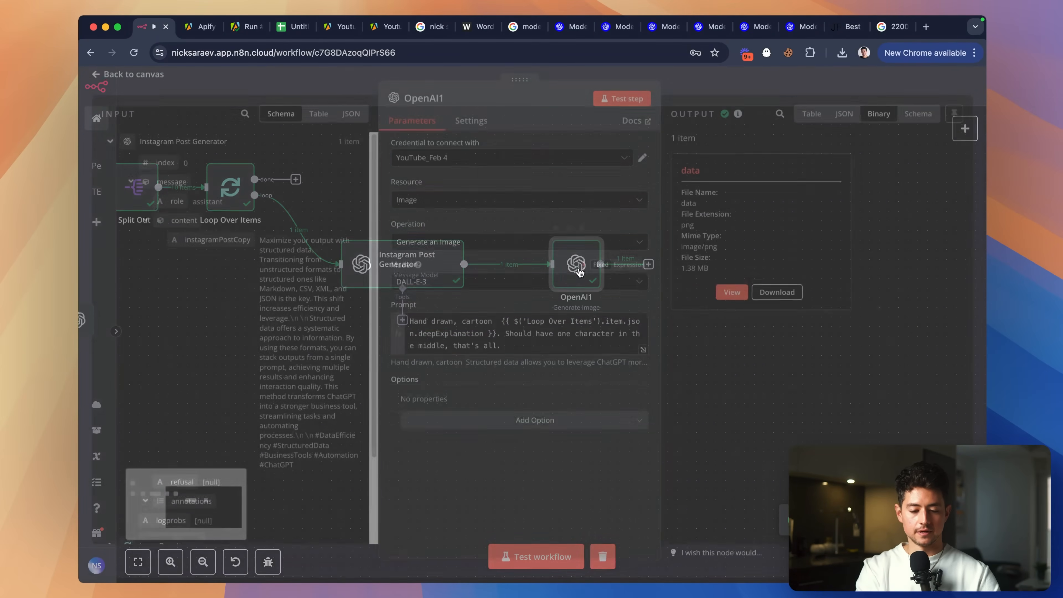
Replace the prompt text after 'cartoon style:' with the loop item's shortImageDescription field.
scroll(171, 482, down, 3)
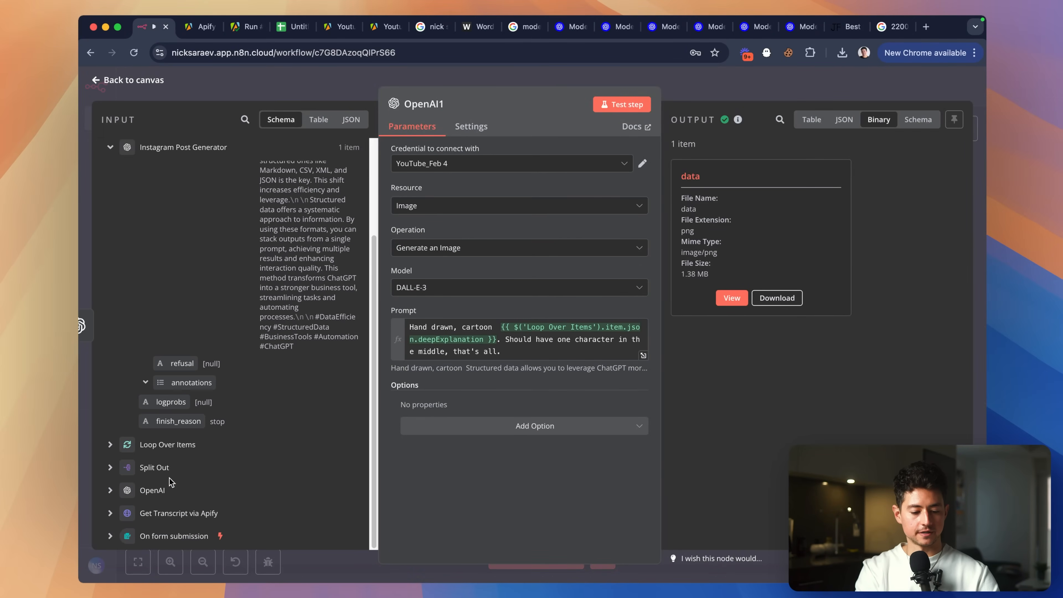
drag(512, 353, 494, 325)
text(style:)
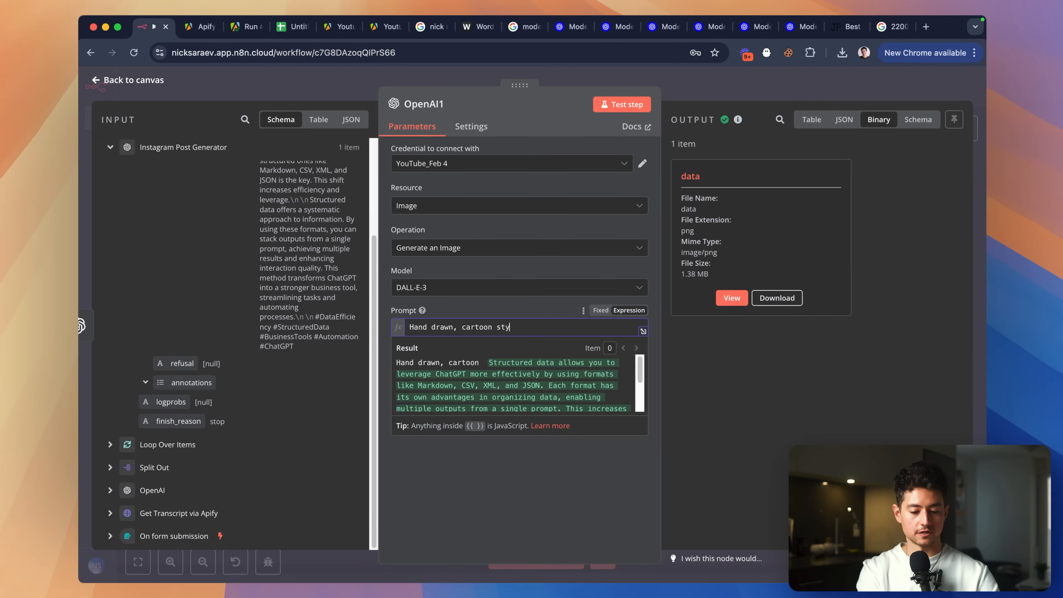
click(111, 444)
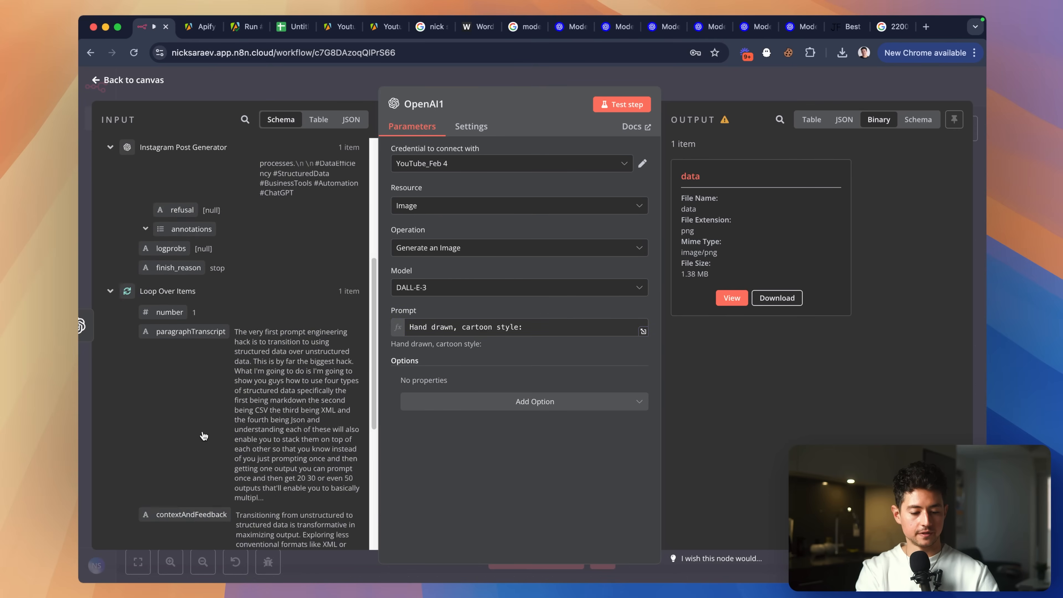
scroll(190, 420, down, 5)
drag(190, 420, 540, 333)
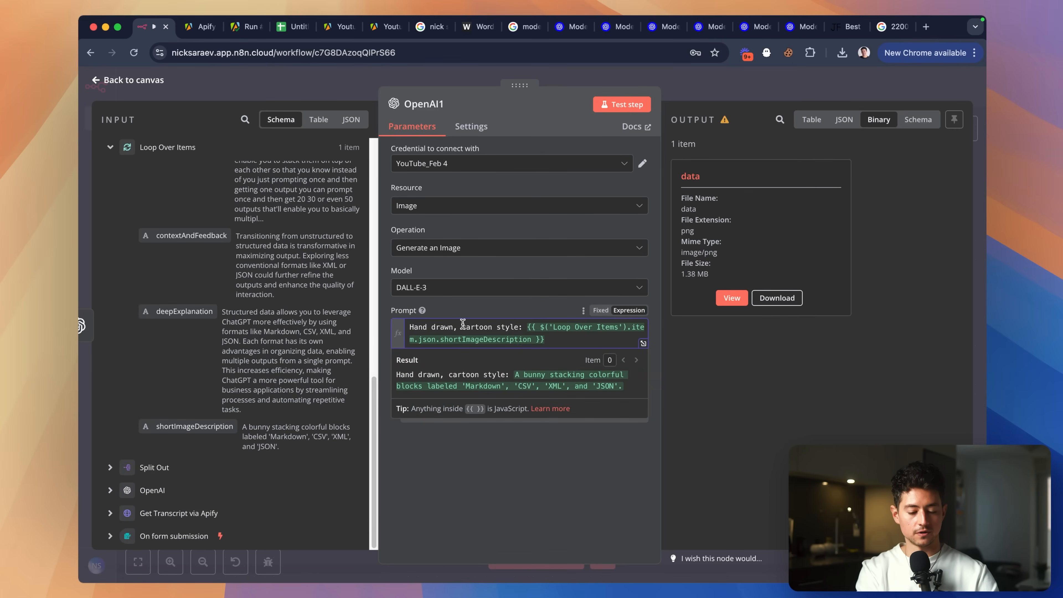
Reword the prompt start to 'Colorful, soft watercolor of' and run a test.
key(alt+shift+Left)
key(alt+shift+Left)
text(Colorfu)
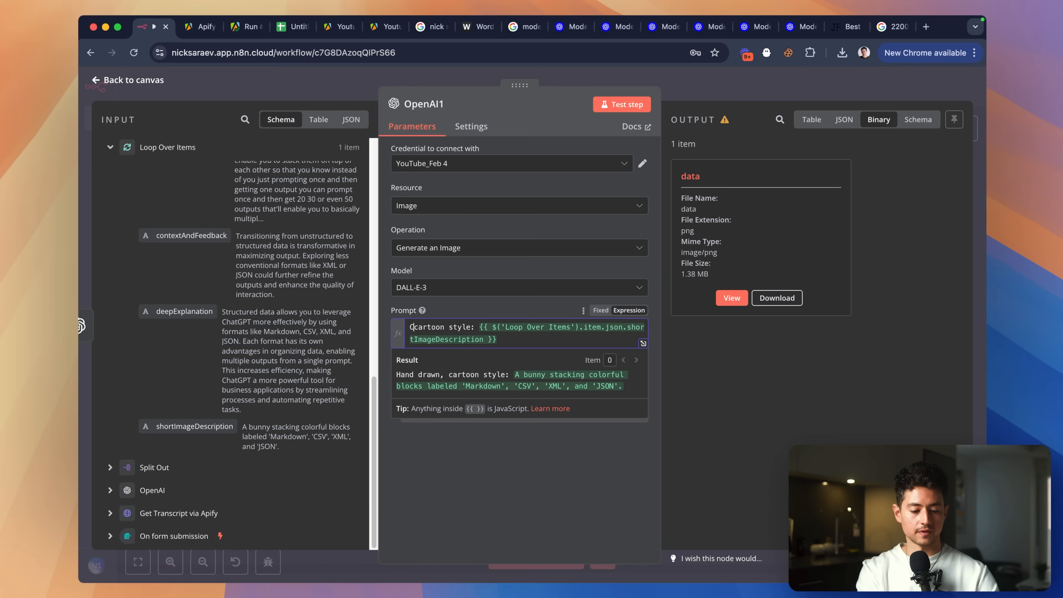
text(l, watercolor)
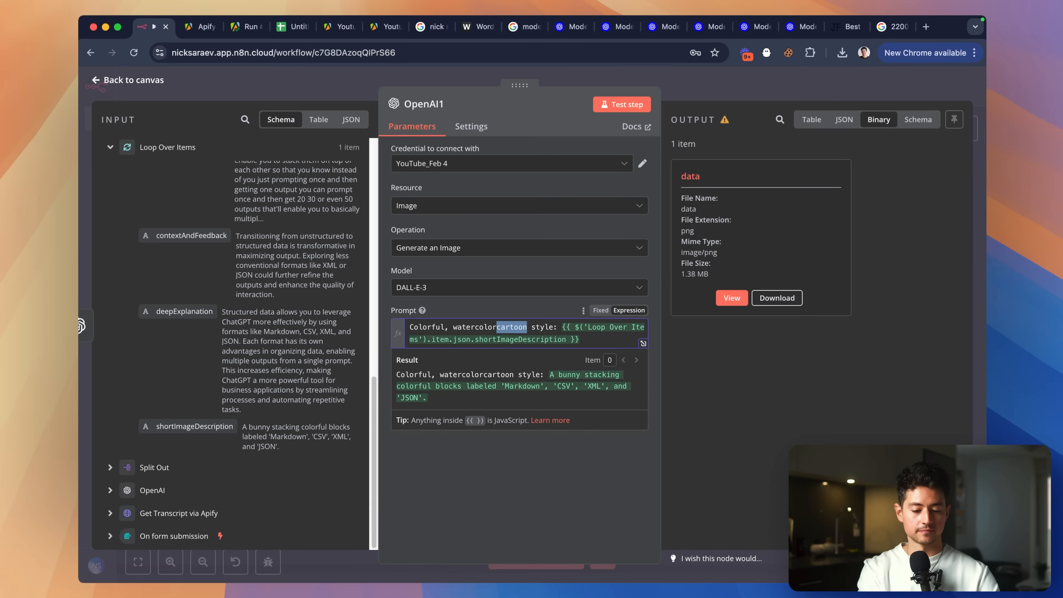
key(alt+shift+Right)
key(BackSpace)
key(alt+shift+Right)
key(BackSpace)
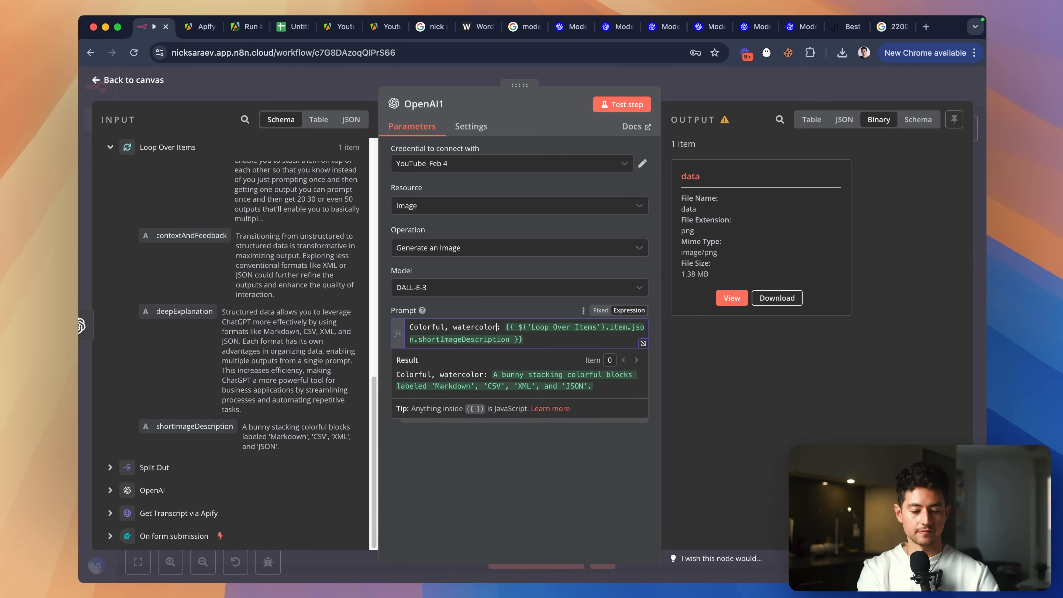
key(alt+Left)
text(soft)
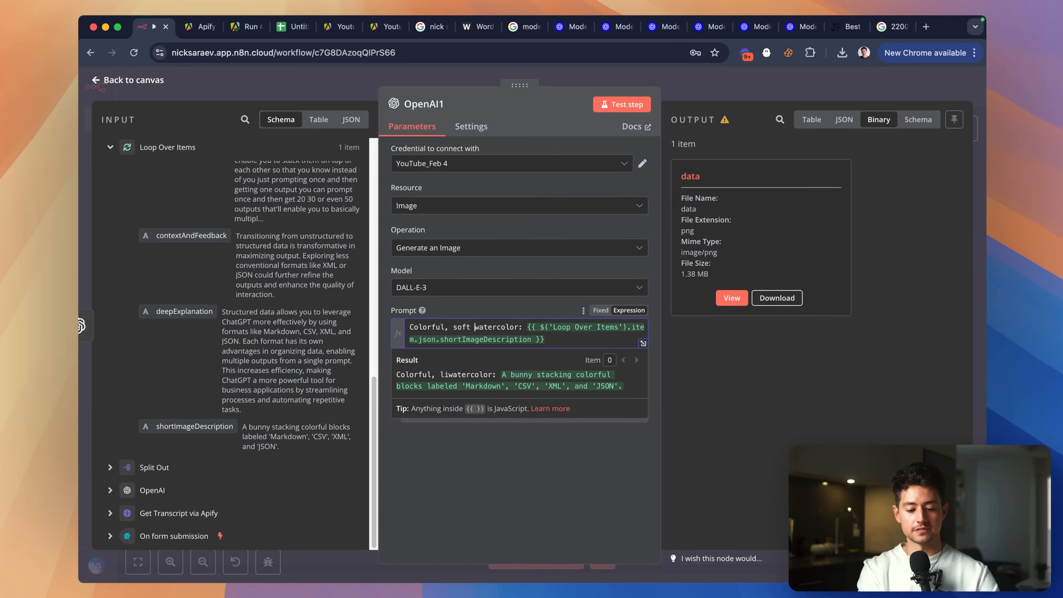
key(BackSpace)
text(of)
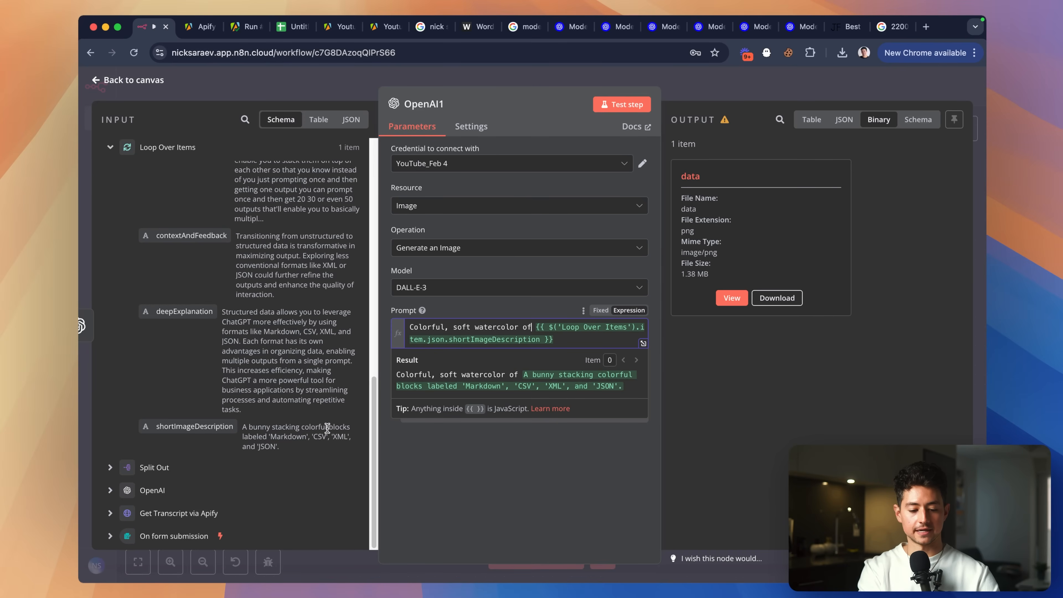
click(608, 106)
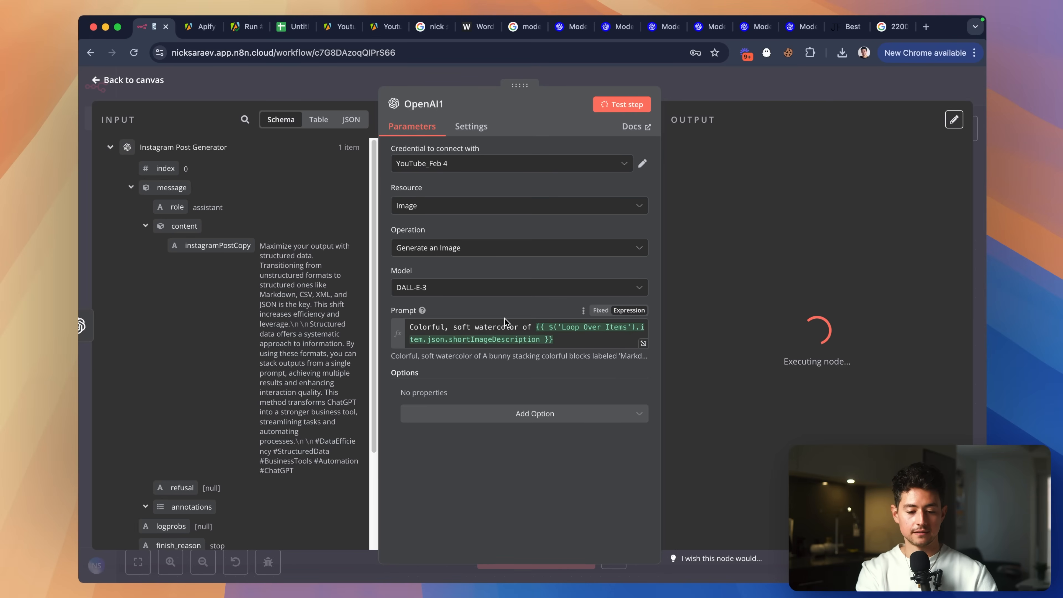
Turn on Respond with Image URL(s) and set the image Style to Natural.
click(518, 415)
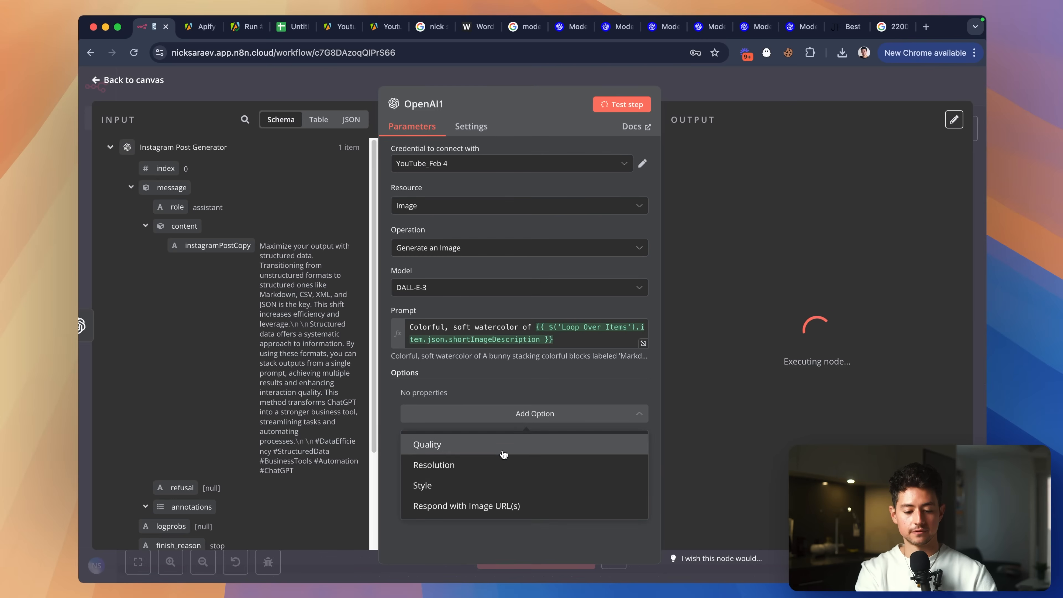
click(506, 506)
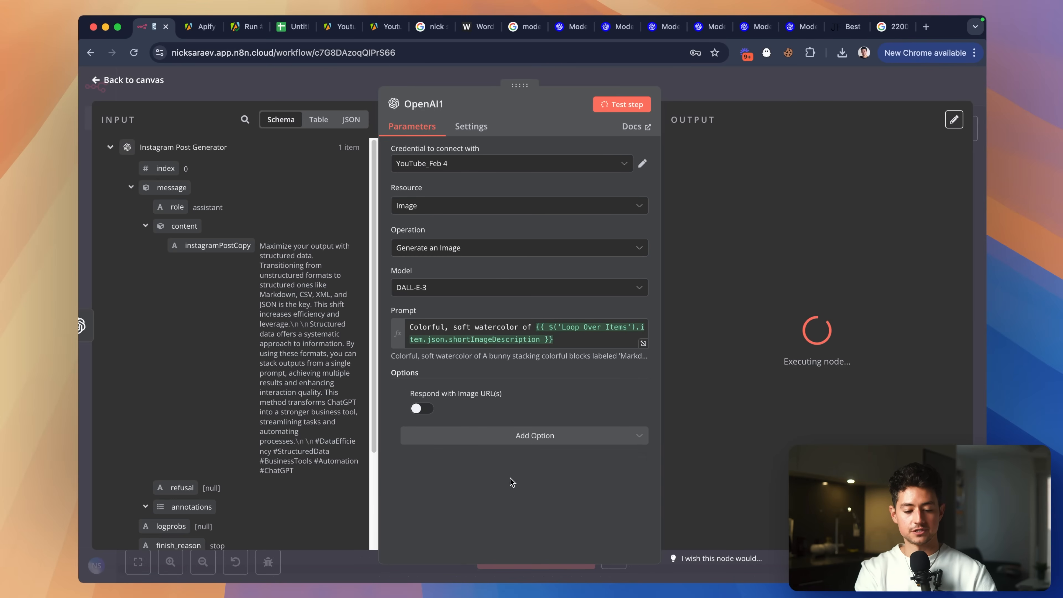
click(537, 434)
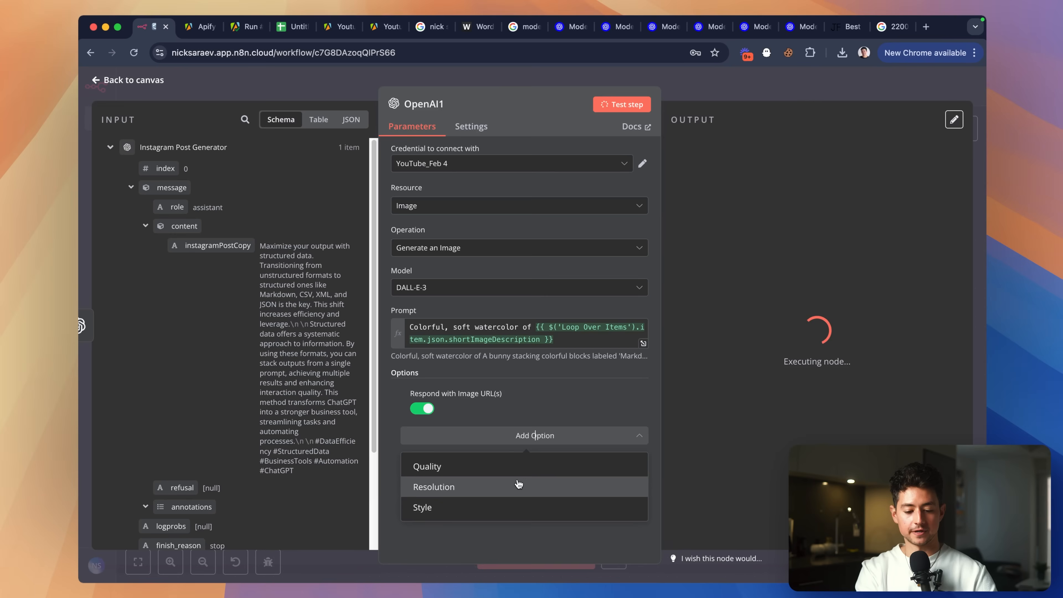
click(511, 506)
click(468, 410)
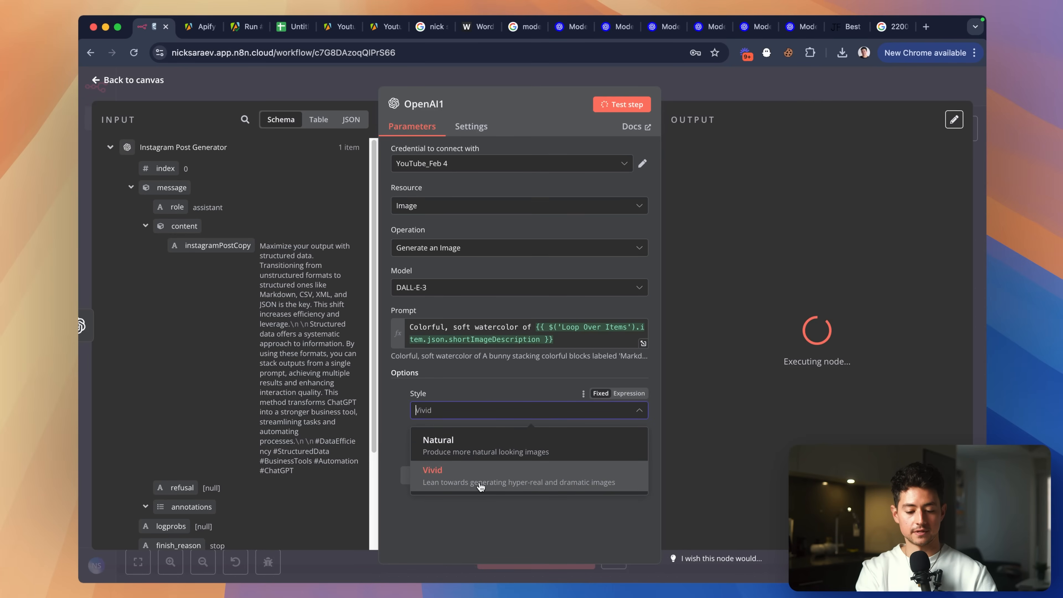
click(486, 455)
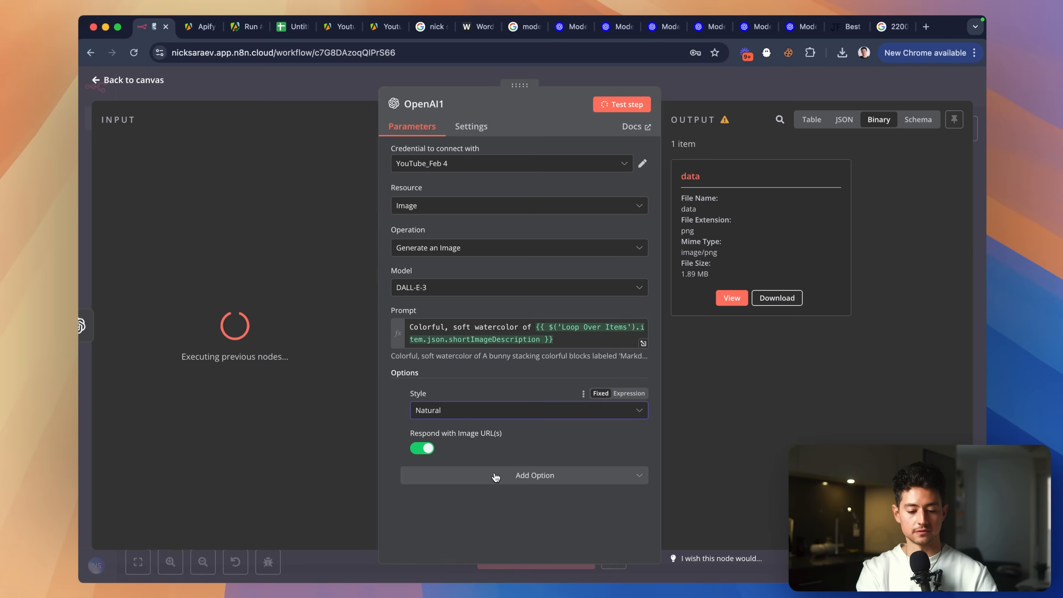
Inspect the generated watercolor bunny image.
click(732, 298)
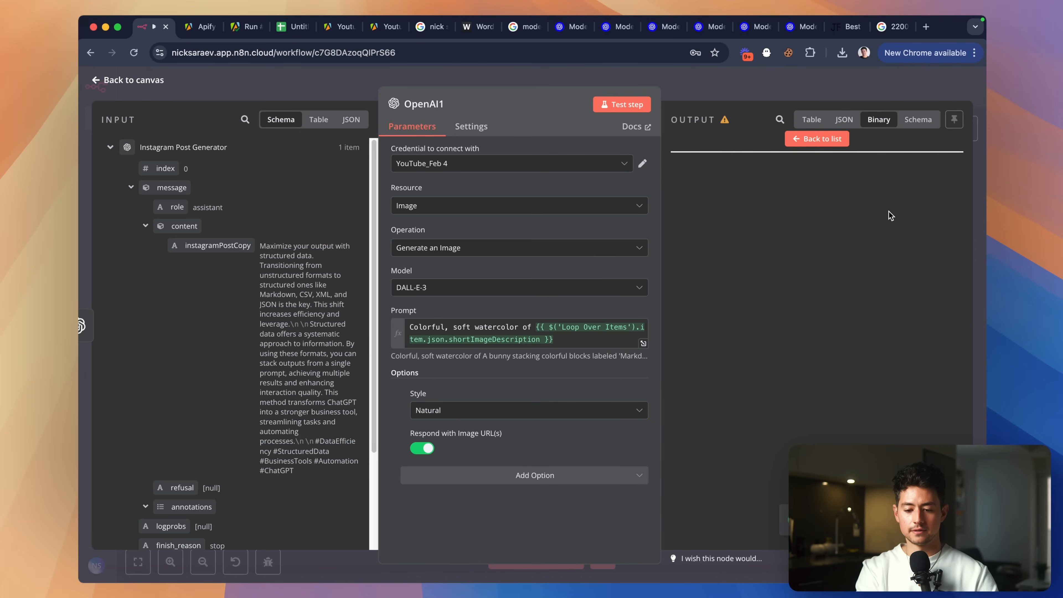
scroll(893, 282, up, 5)
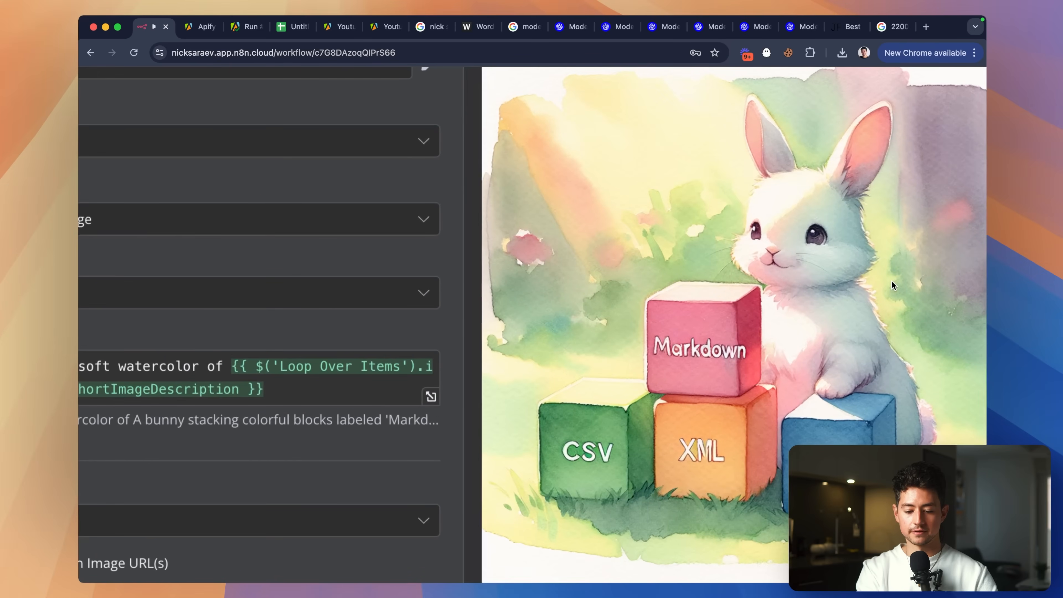
scroll(892, 282, down, 5)
scroll(893, 282, up, 5)
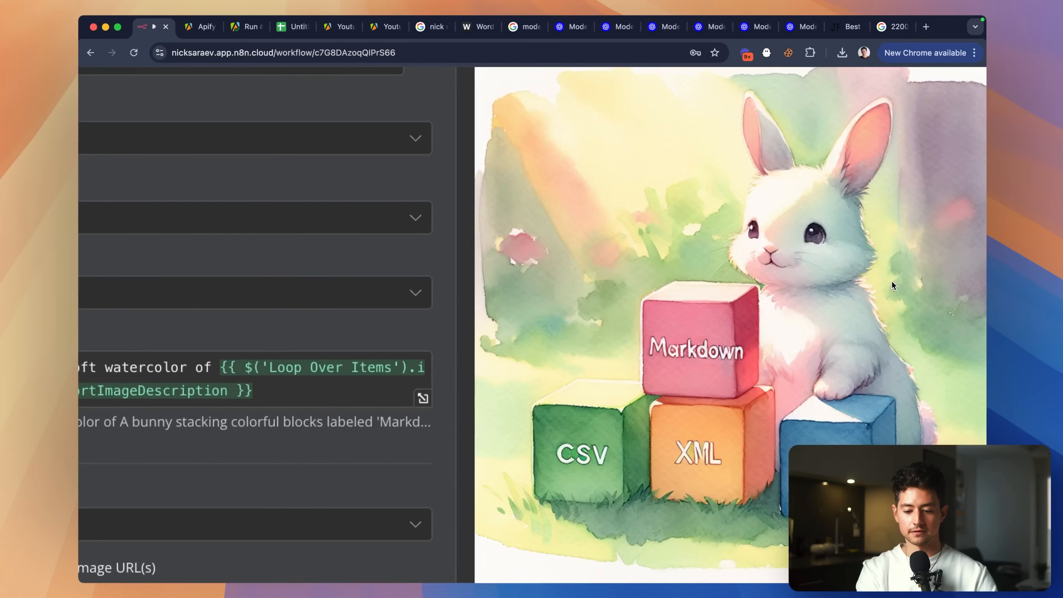
scroll(892, 281, down, 5)
Try a Quality option, review its levels, then remove it.
click(530, 475)
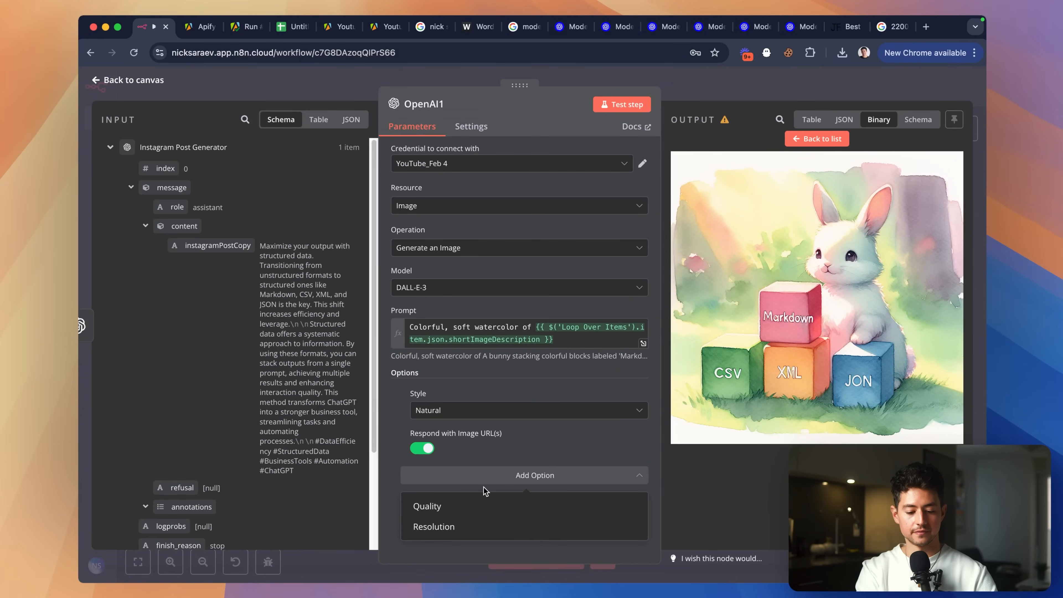
click(477, 509)
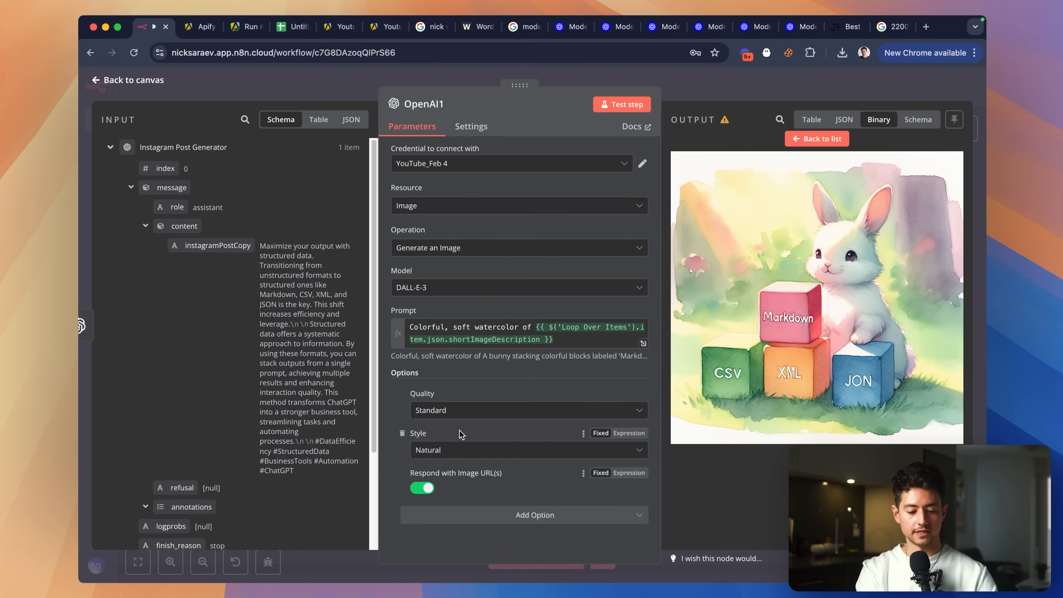
click(463, 416)
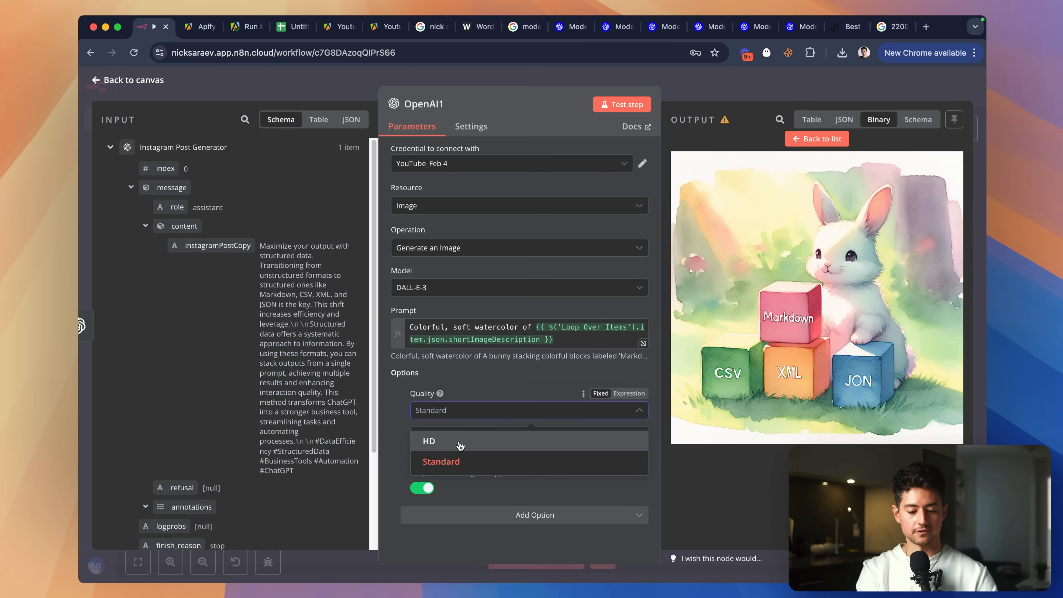
click(521, 390)
click(402, 394)
Add a Resolution option and look up the recommended Instagram post size (1080x1080).
click(498, 476)
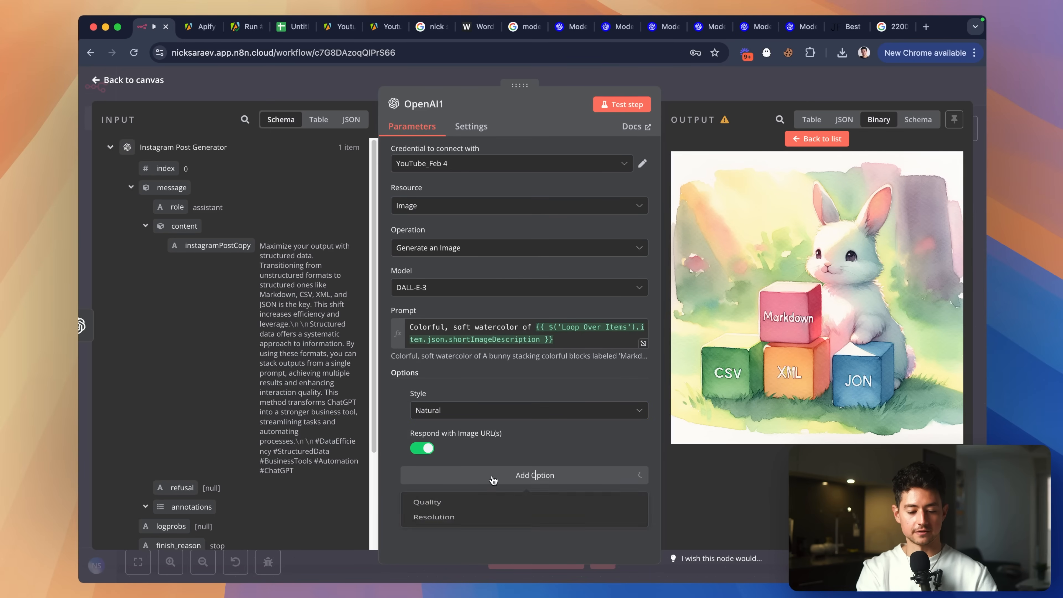
click(494, 525)
click(464, 410)
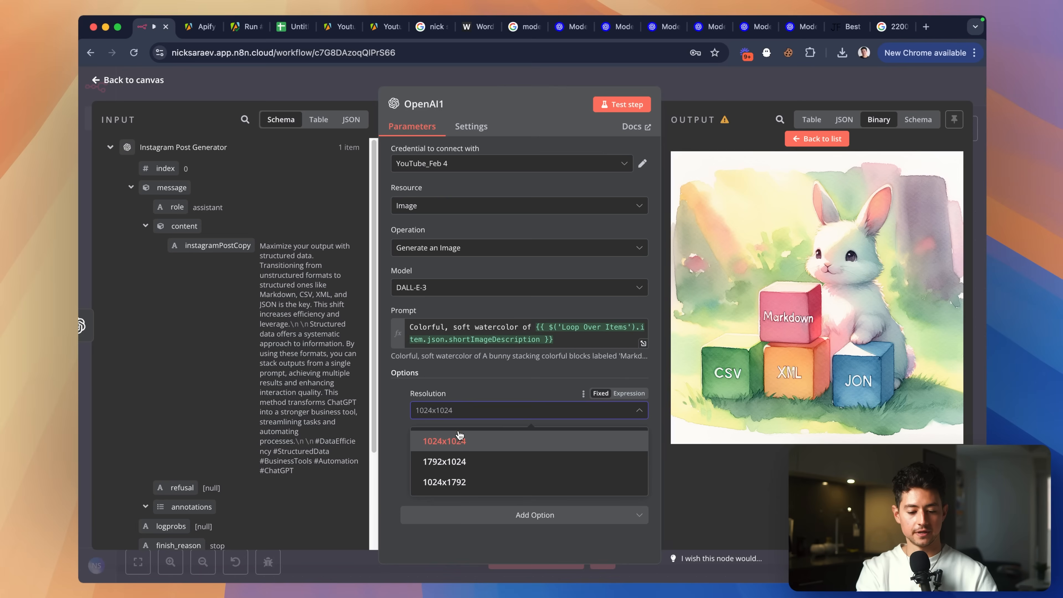
key(super+t)
text(instagram post resolution)
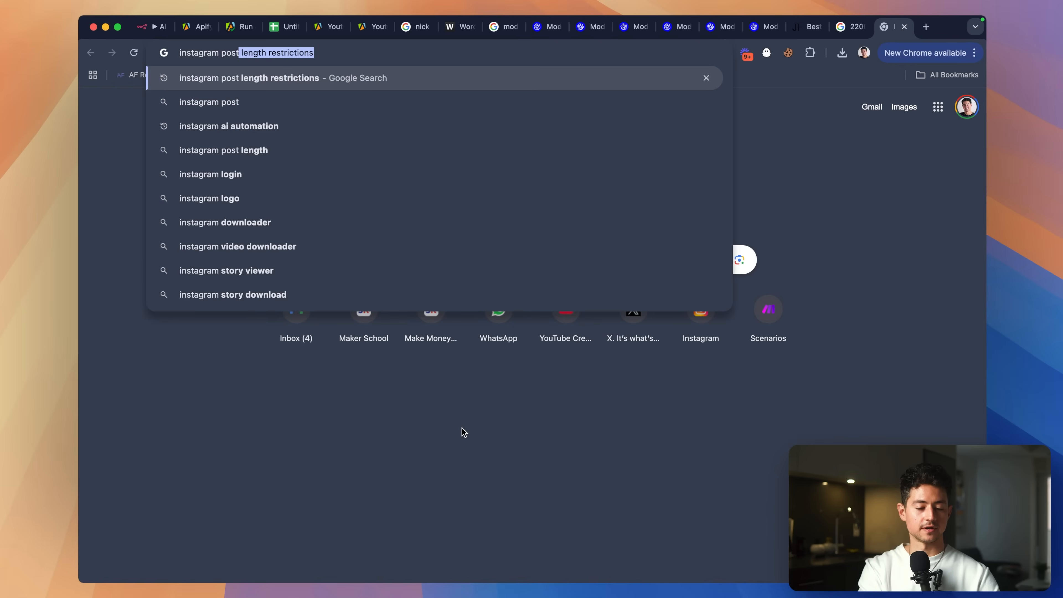
key(Return)
drag(374, 224, 467, 224)
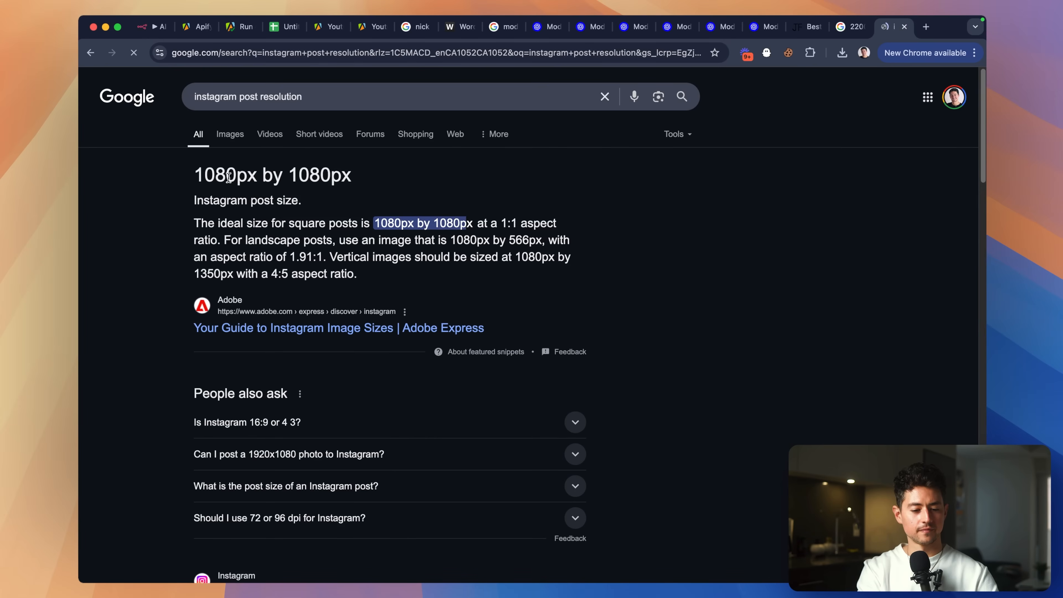
key(super+w)
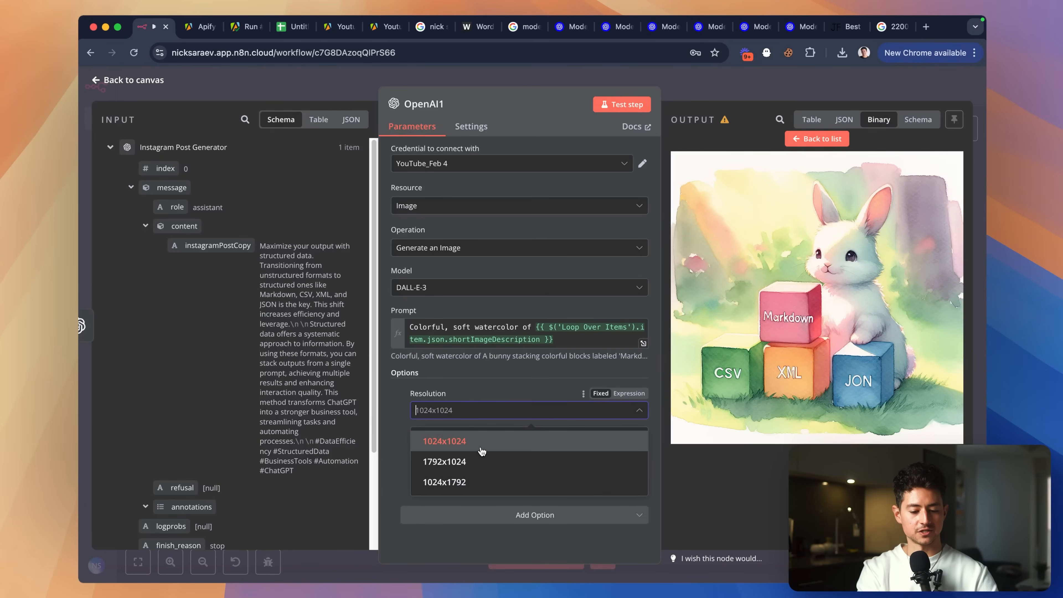
Choose 1024x1024 as the image resolution and review the node settings.
click(489, 376)
scroll(949, 238, up, 5)
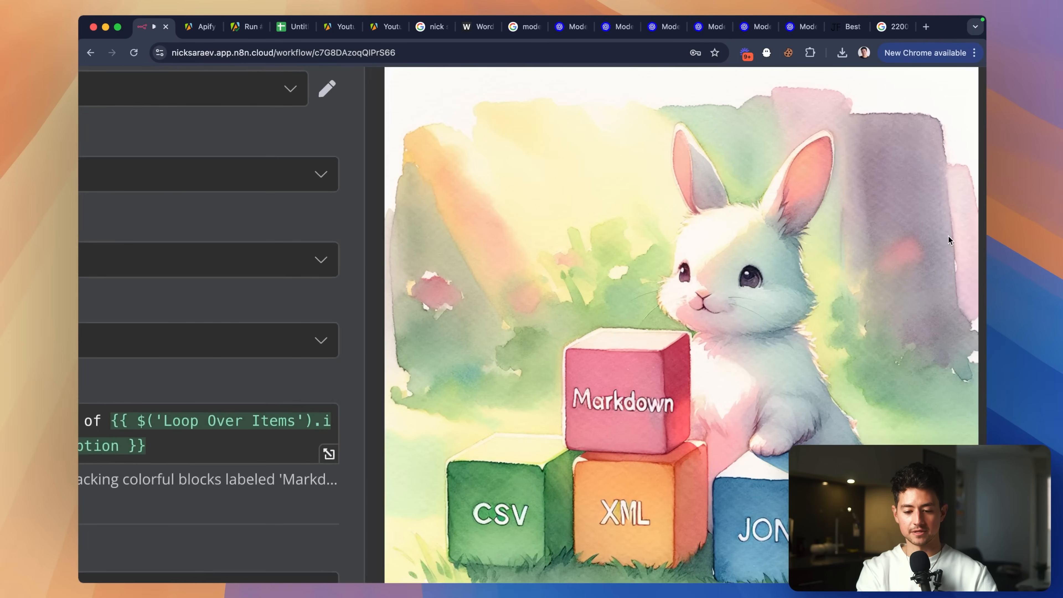
scroll(950, 240, down, 5)
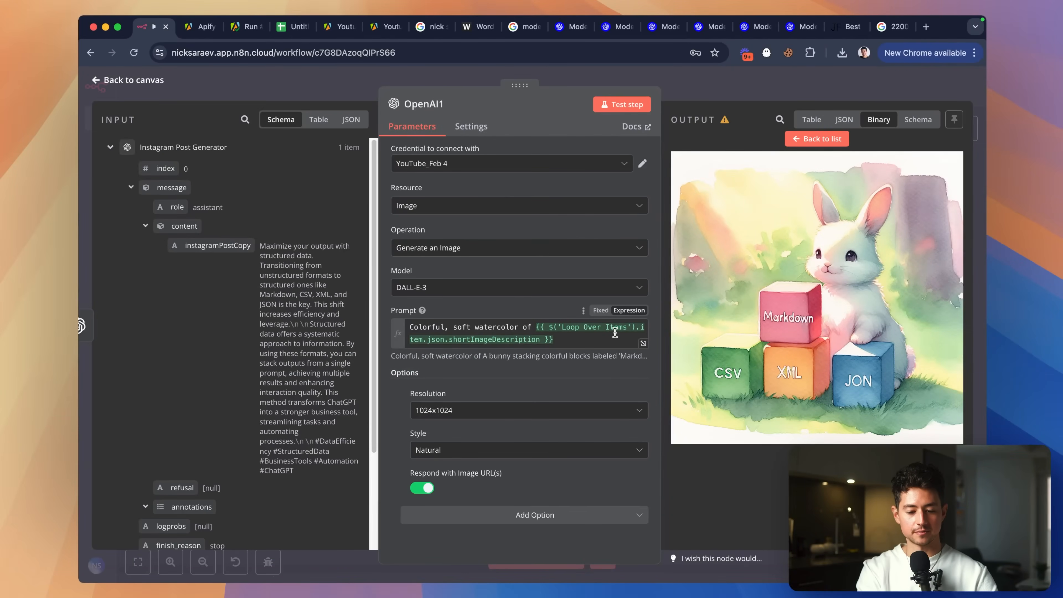
scroll(820, 360, up, 5)
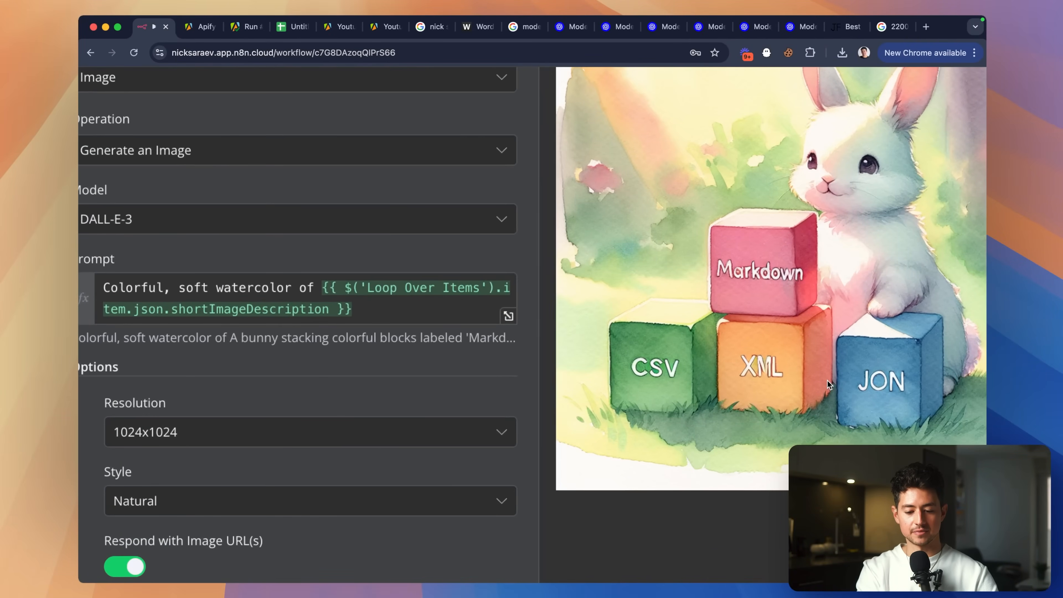
scroll(829, 385, down, 5)
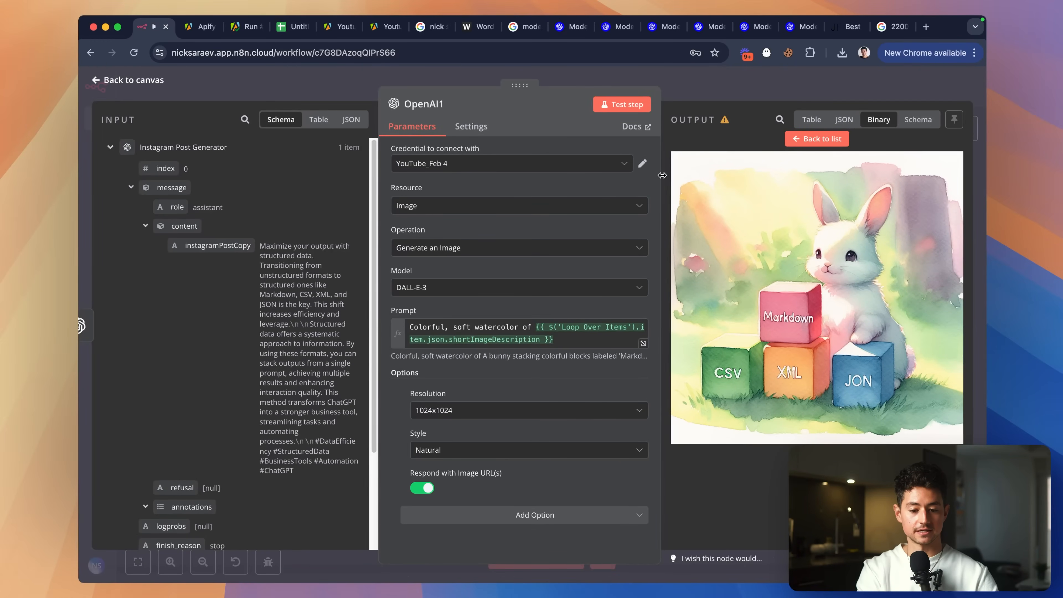
Back on the canvas, move OpenAI1 and Instagram Post Generator left, closer together.
click(714, 97)
scroll(628, 256, down, 1)
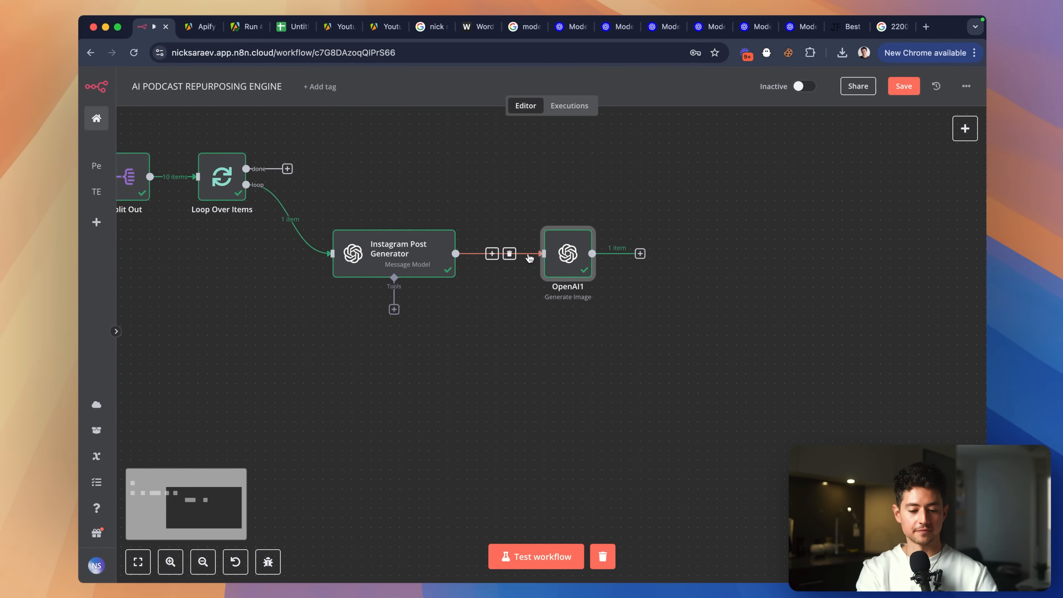
drag(564, 259, 545, 260)
drag(417, 260, 388, 261)
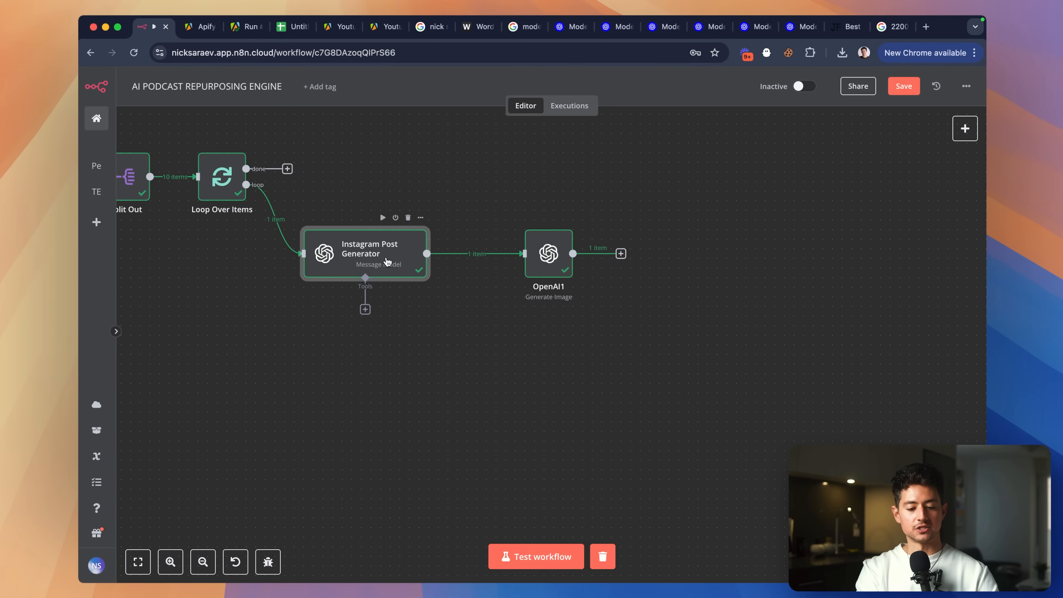
drag(549, 263, 520, 263)
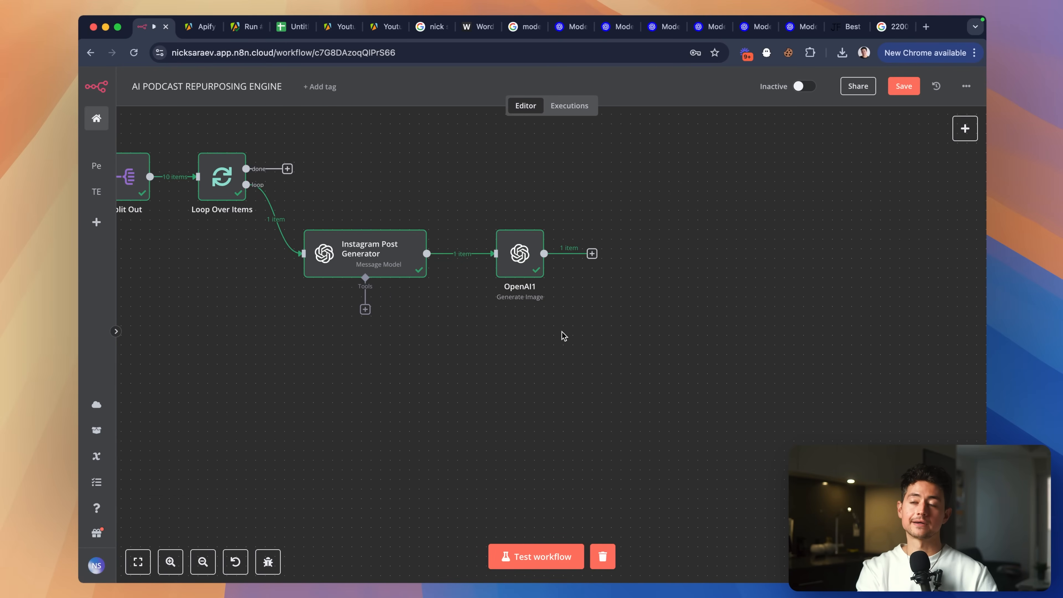
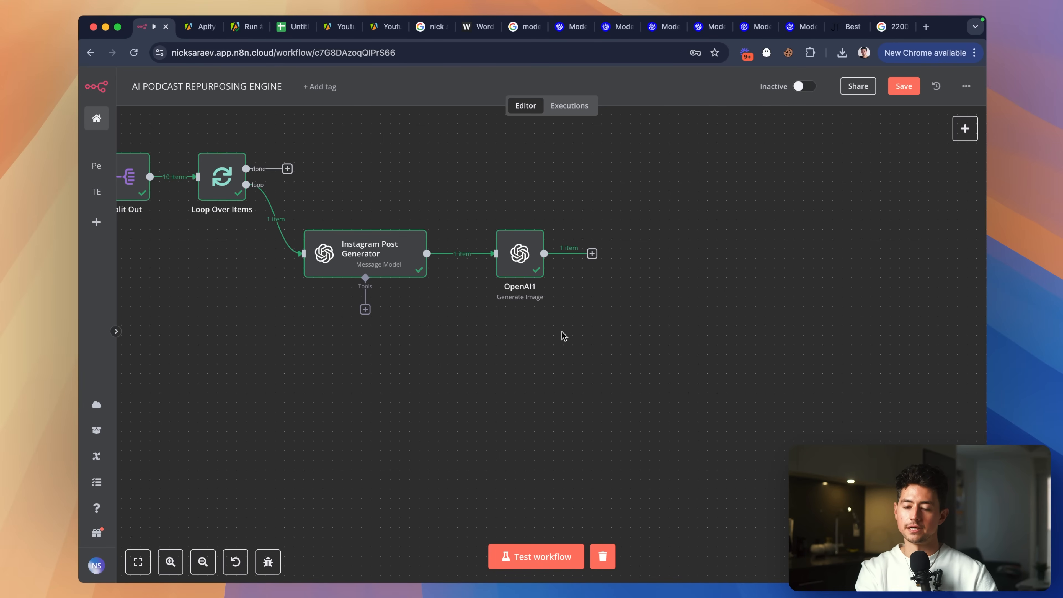
Open a new browser tab for a web search while the n8n workflow stays open.
key(super+t)
Search Google for the creator's Instagram and open the profile.
text(alex hormozi)
text(instagram)
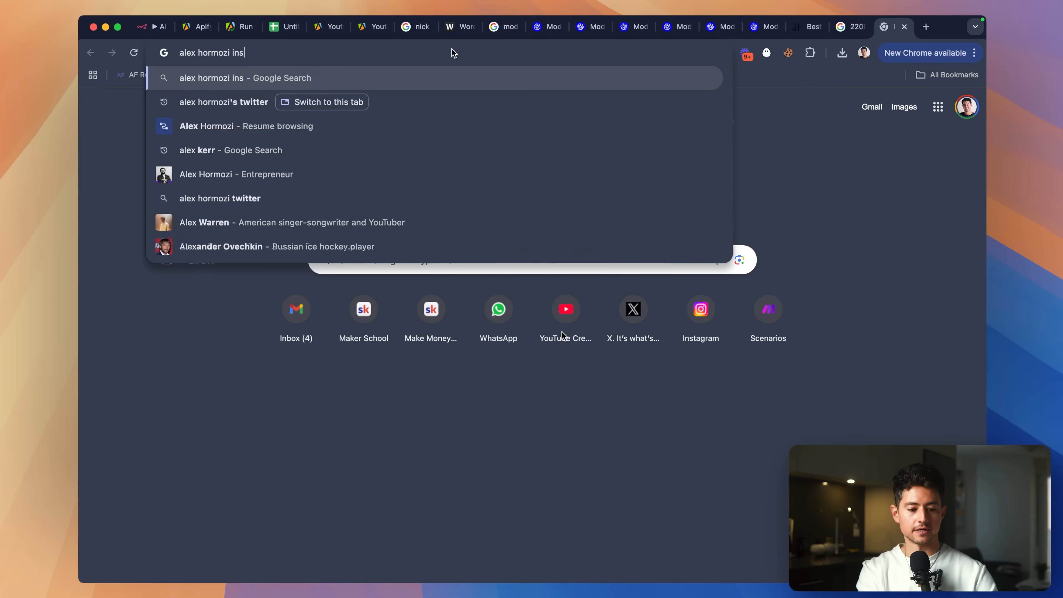
key(Return)
click(306, 197)
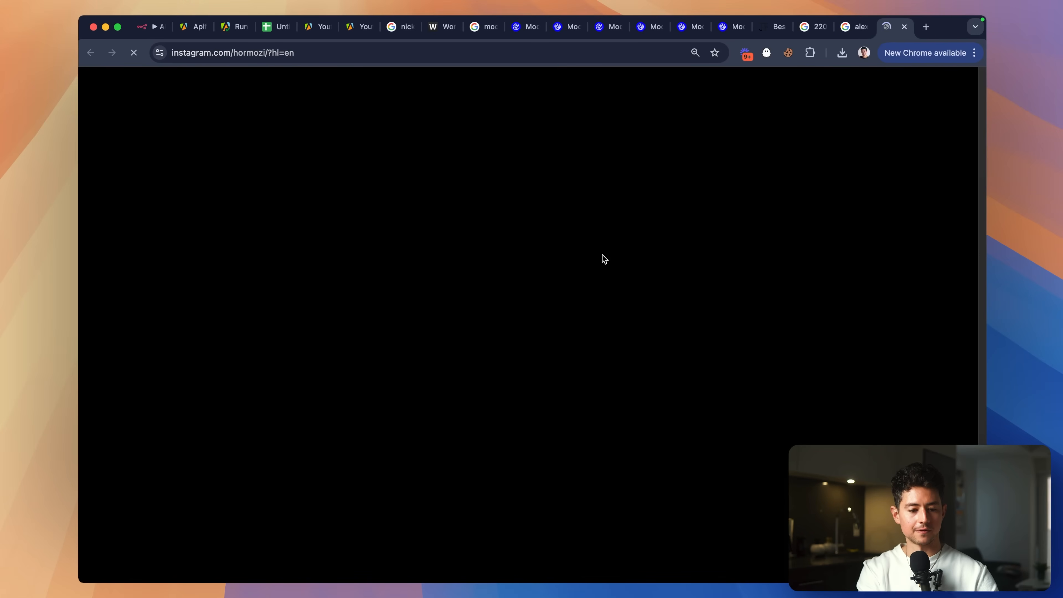
Scroll through the creator's posts grid for image-style reference.
scroll(833, 294, down, 5)
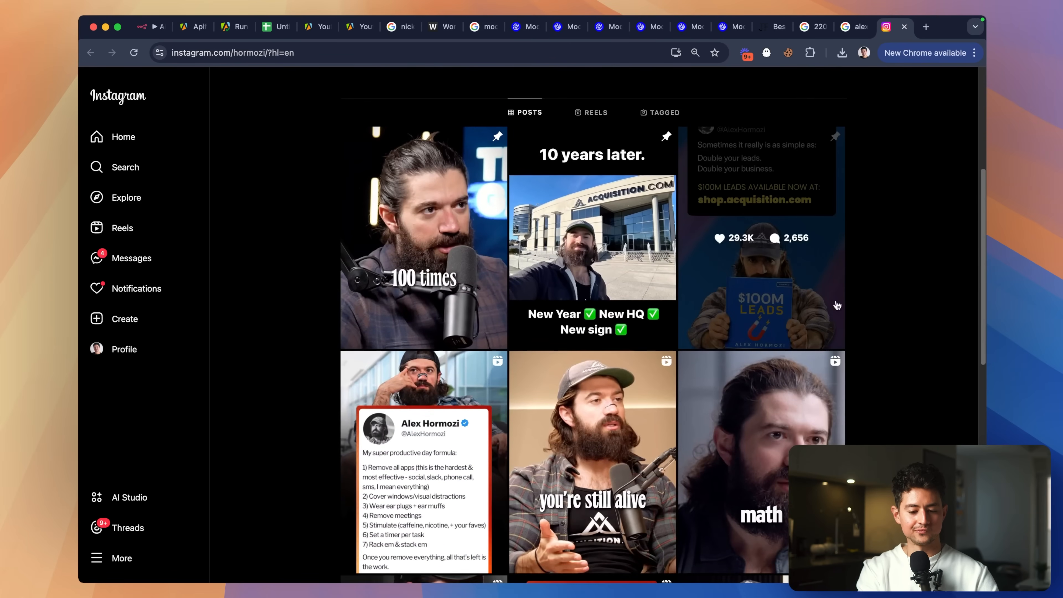
scroll(837, 306, down, 15)
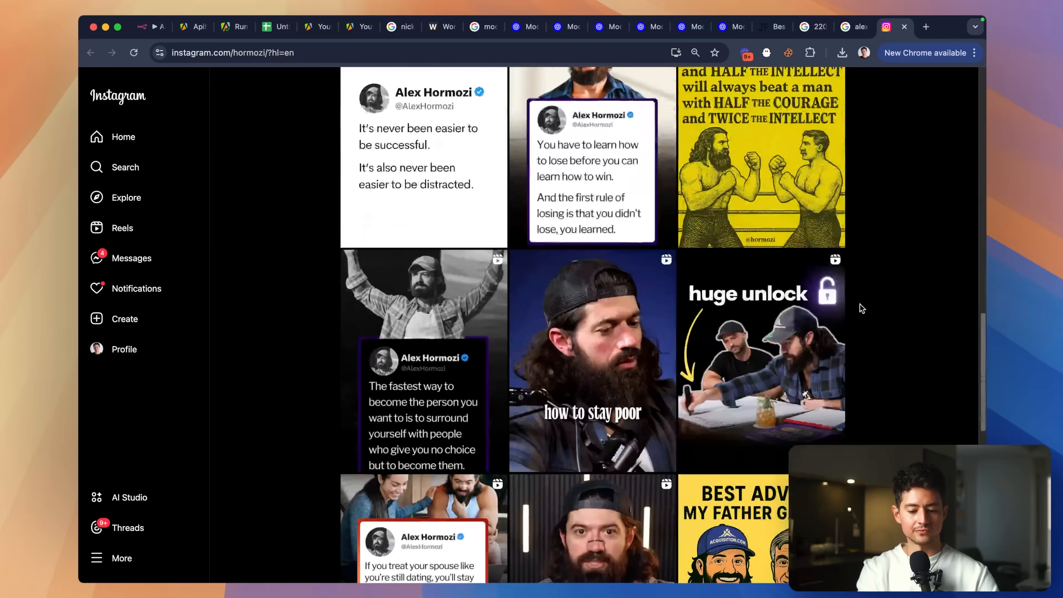
scroll(862, 309, up, 5)
scroll(912, 290, up, 5)
scroll(912, 290, down, 2)
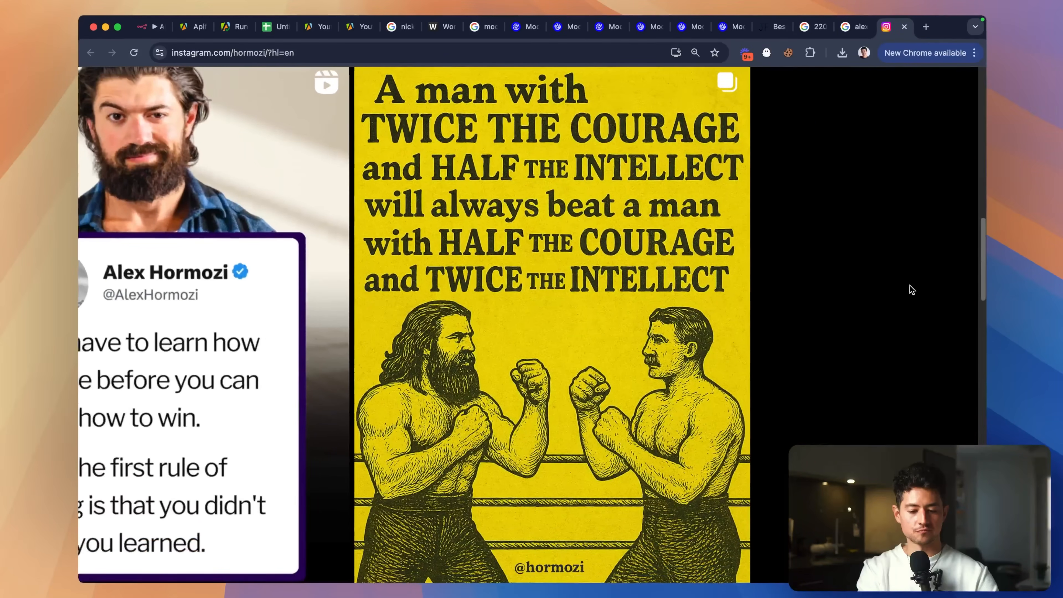
scroll(912, 290, right, 2)
scroll(830, 285, down, 5)
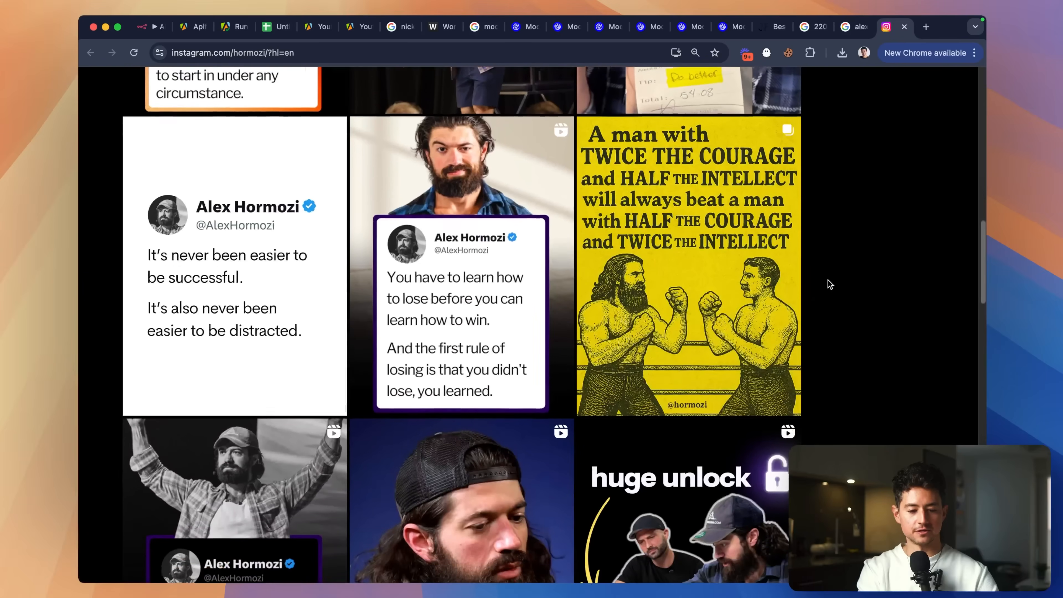
scroll(831, 285, down, 3)
scroll(879, 201, up, 2)
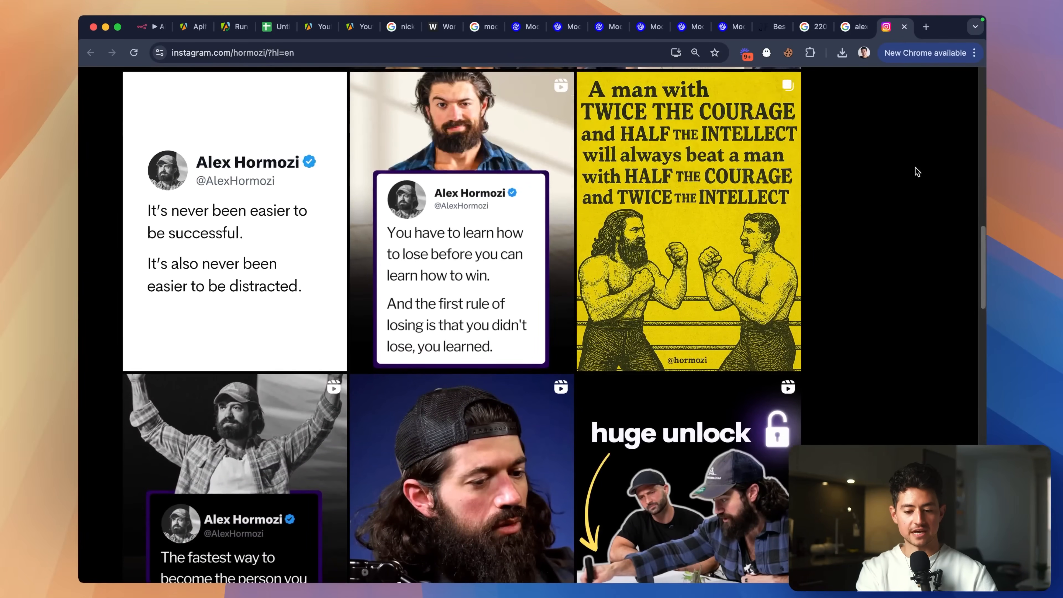
scroll(916, 171, up, 5)
scroll(916, 171, up, 2)
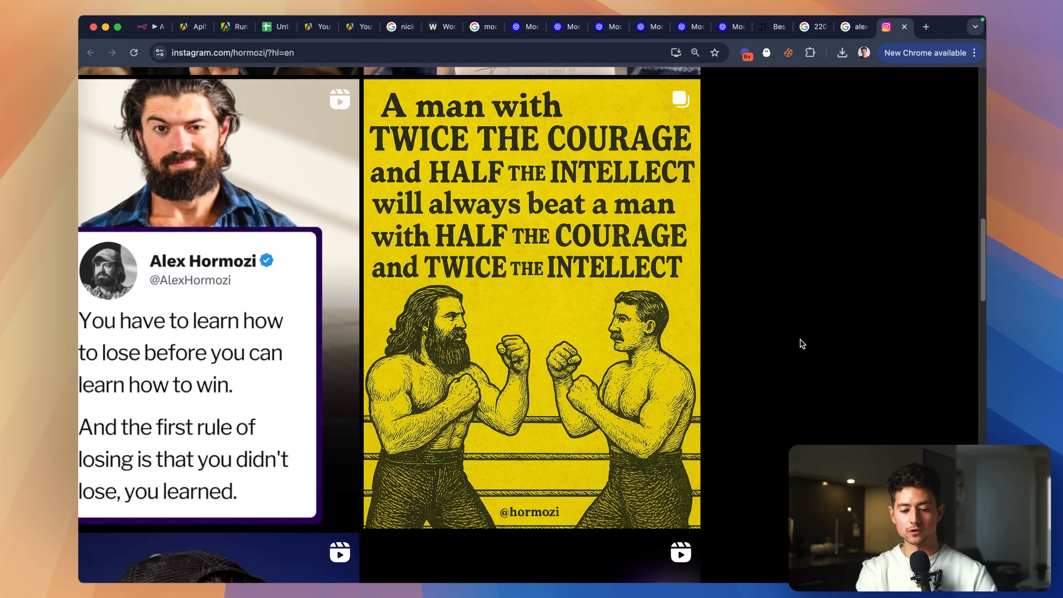
scroll(878, 278, down, 5)
scroll(955, 316, down, 10)
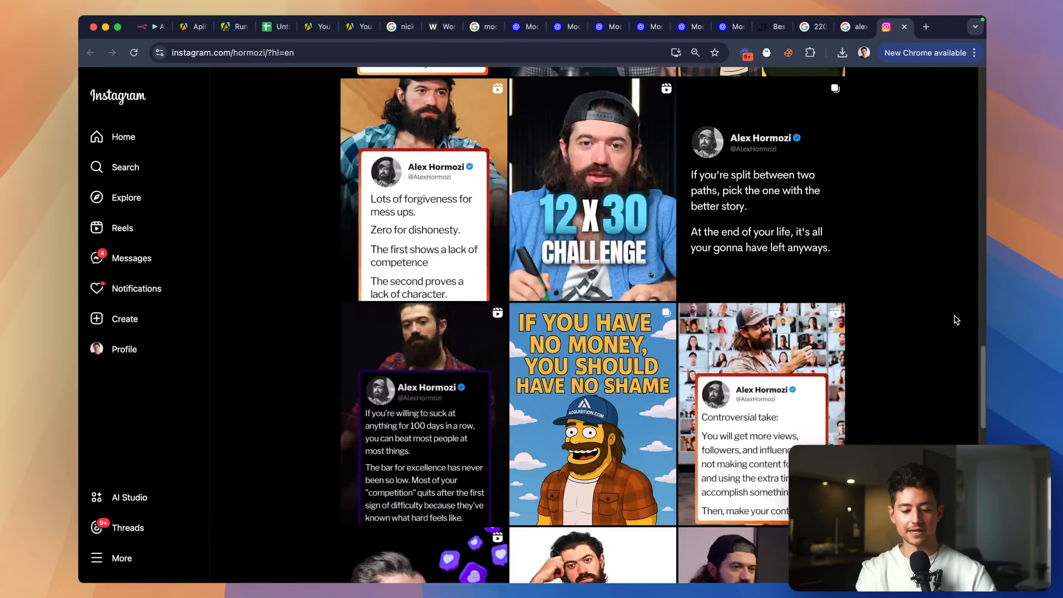
scroll(912, 233, up, 2)
scroll(911, 230, up, 3)
scroll(912, 231, down, 3)
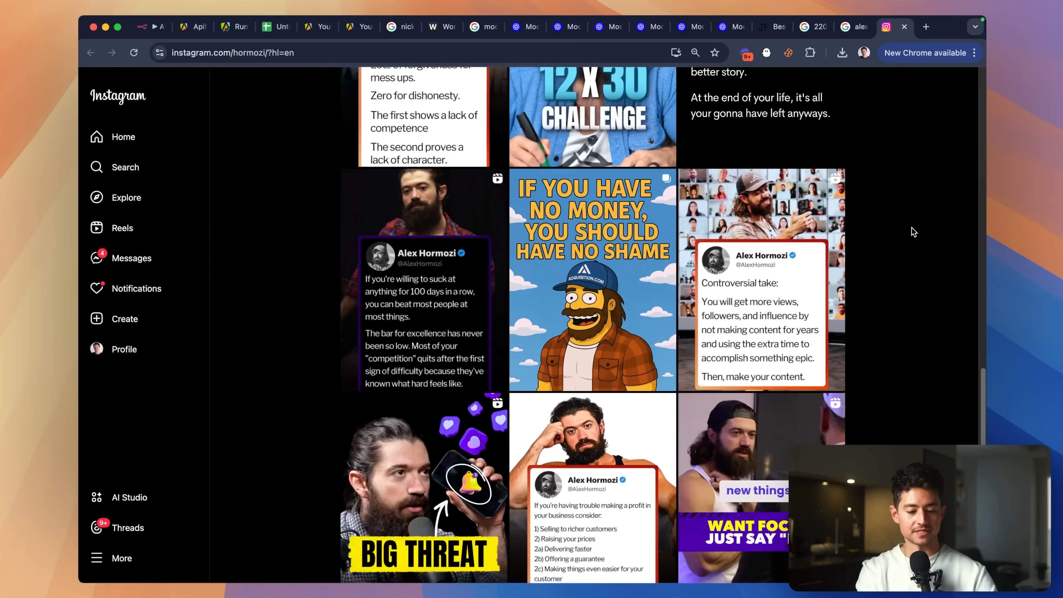
scroll(914, 231, down, 7)
scroll(914, 232, down, 12)
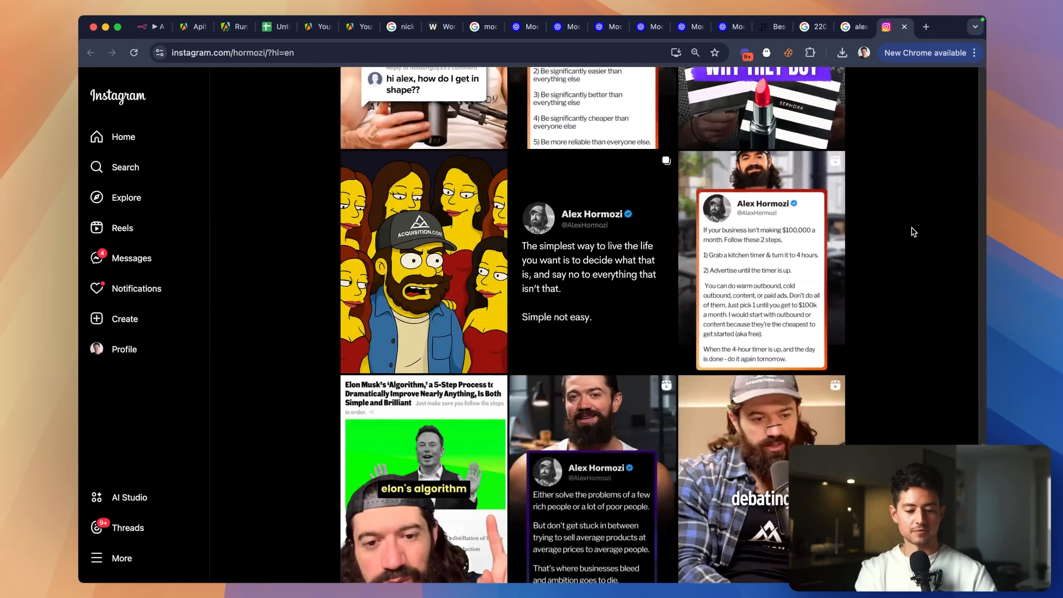
View the Simpsons-style cartoon post, then close it and the Instagram tab.
click(461, 260)
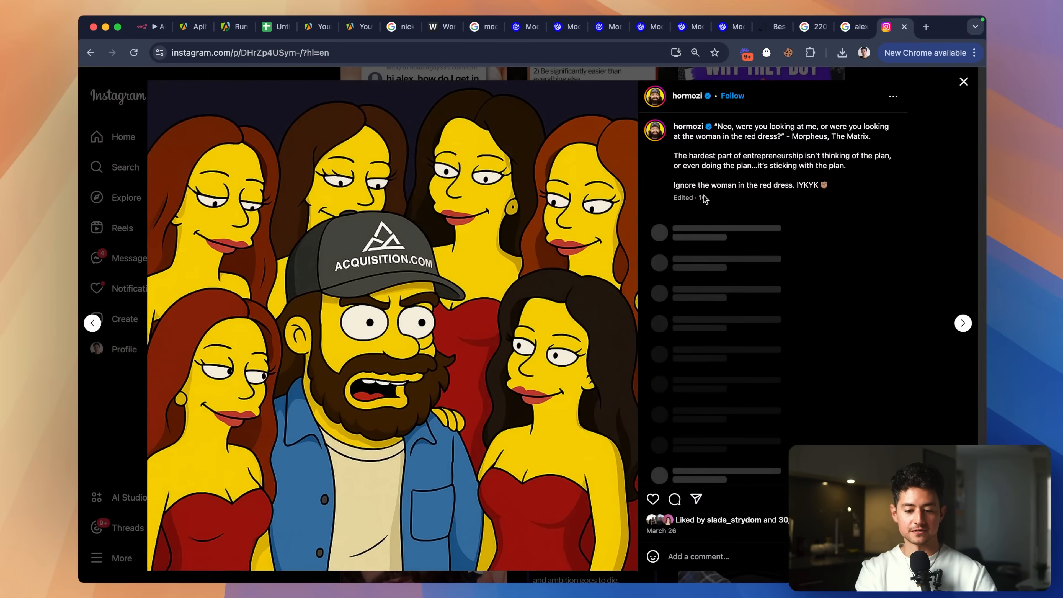
click(985, 297)
key(super+w)
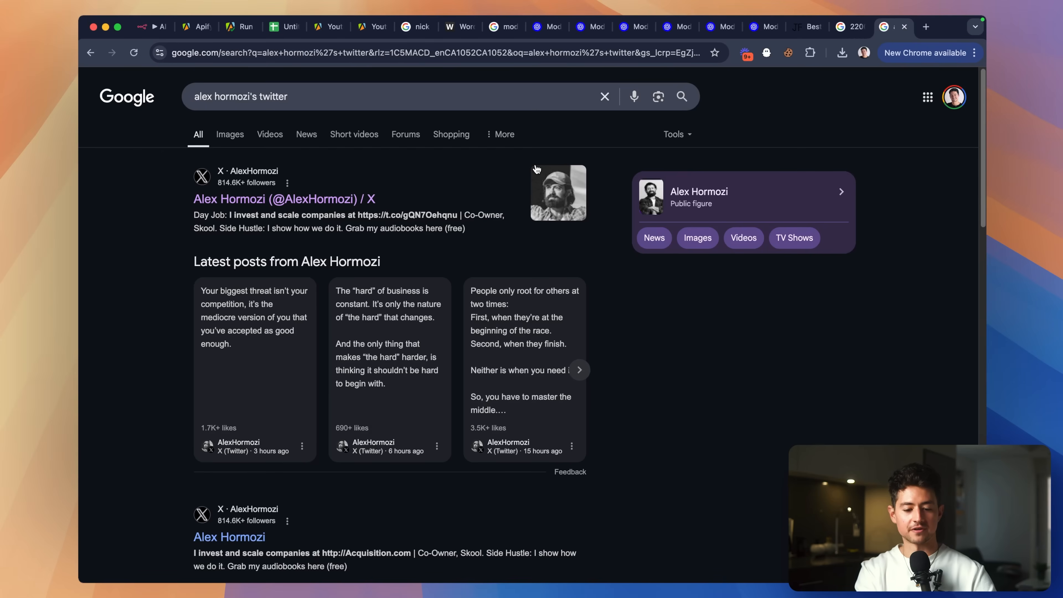
Back in n8n, nudge Instagram Post Generator and OpenAI1 closer together.
click(151, 26)
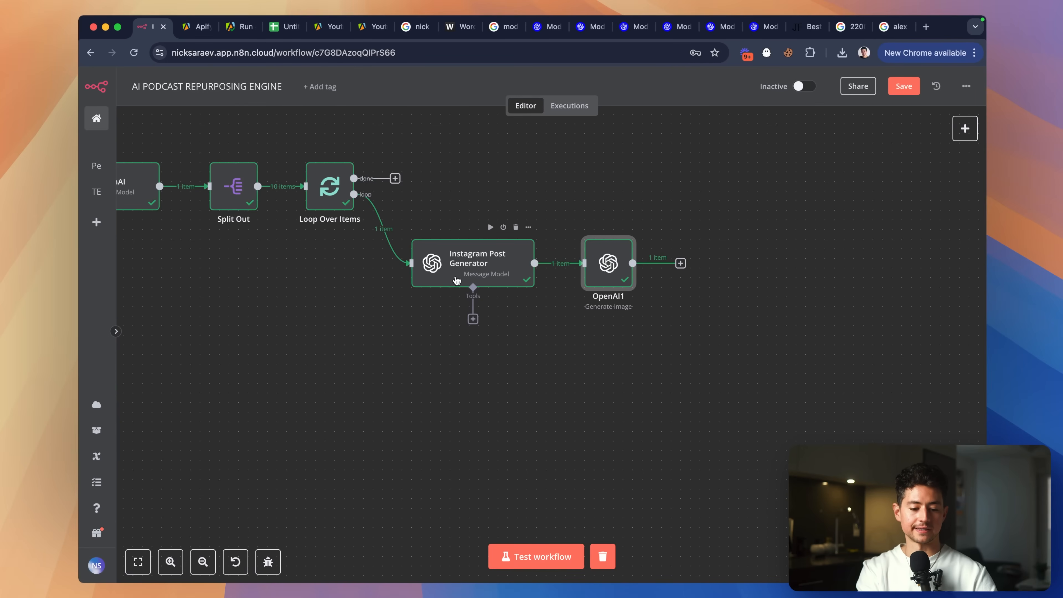
drag(457, 280, 438, 277)
drag(586, 278, 557, 278)
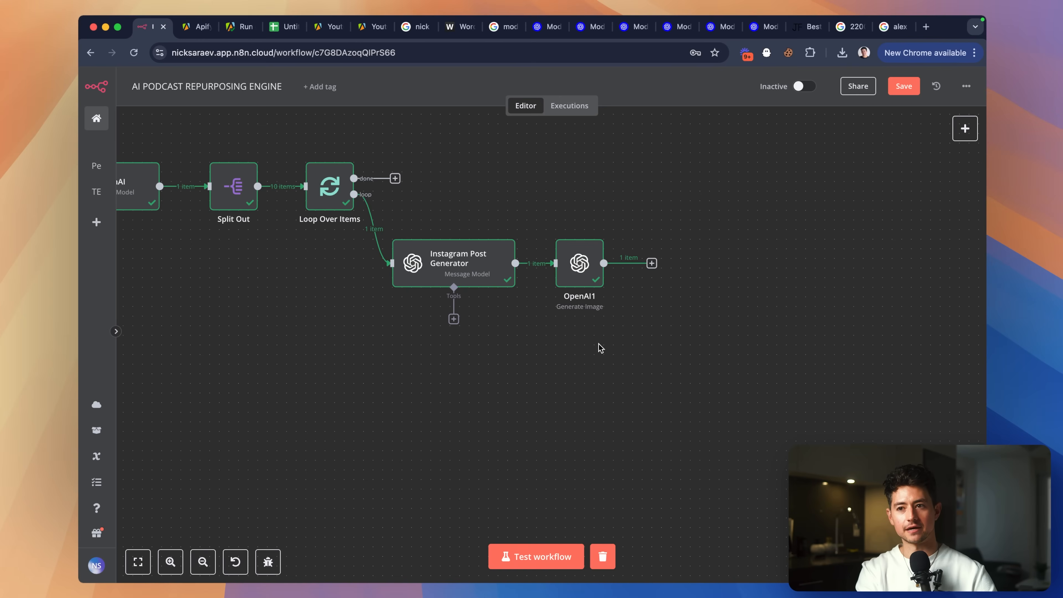
Rename the OpenAI1 node to 'Generate Image'.
scroll(577, 311, up, 3)
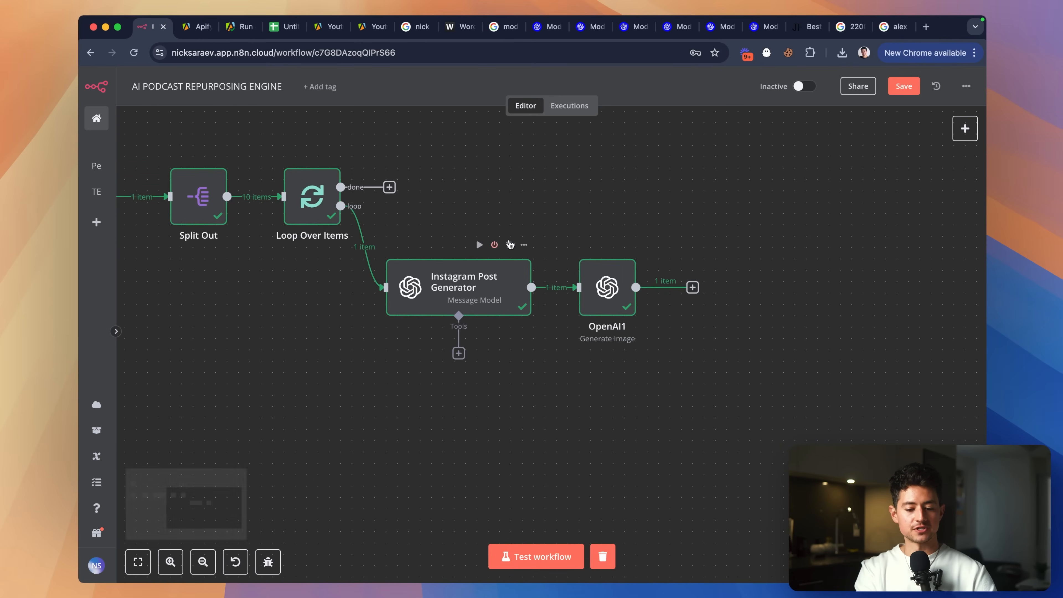
right_click(615, 287)
click(654, 329)
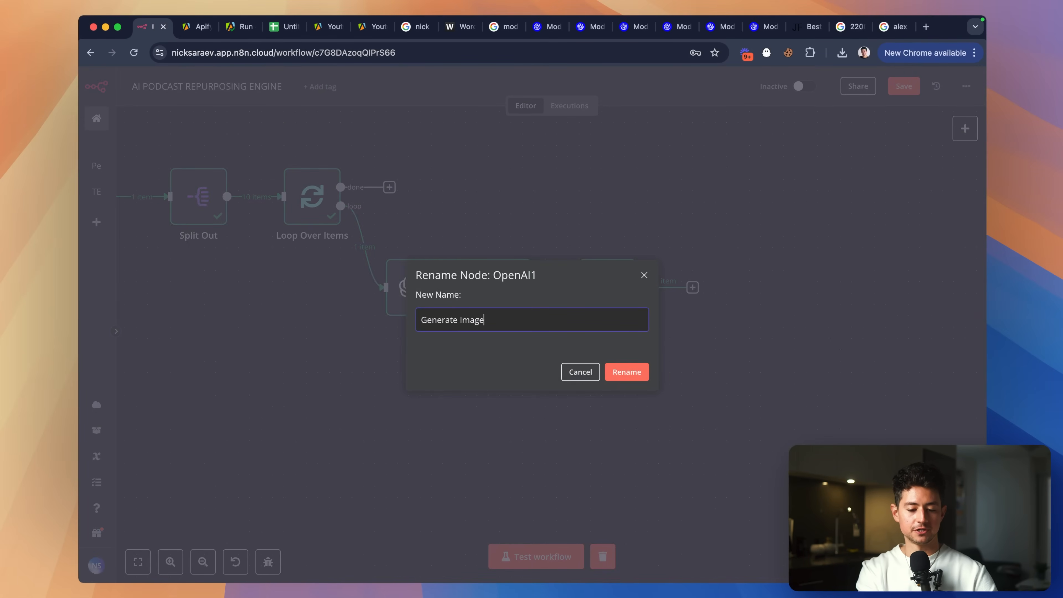
text(Generate Image)
key(Return)
key(Return)
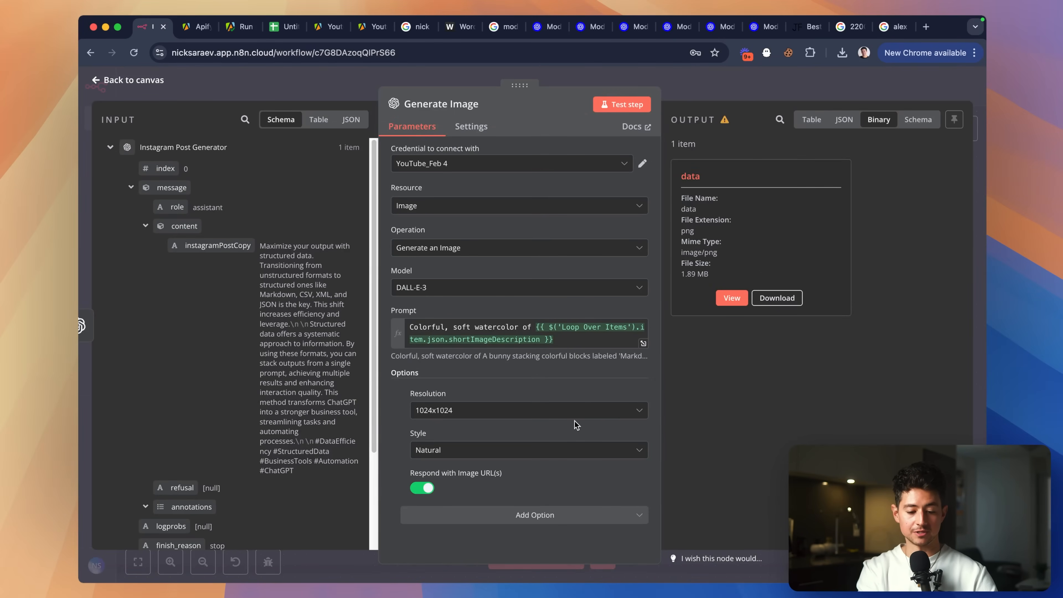
Test Generate Image and view the watercolour rabbit image from its output URL.
click(622, 104)
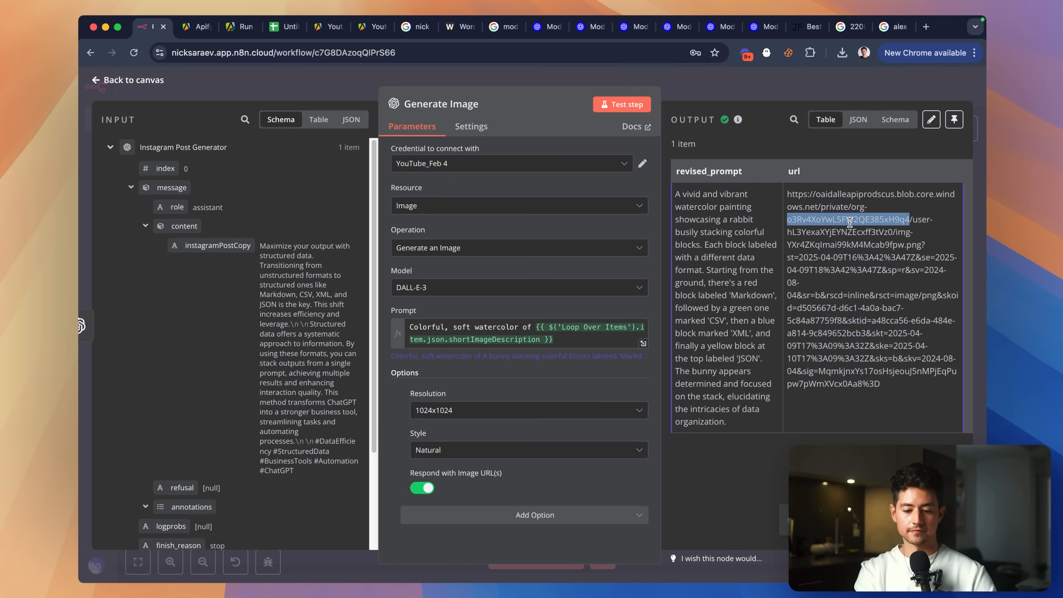
triple_click(850, 223)
key(super+c)
key(super+t)
key(super+v)
key(Return)
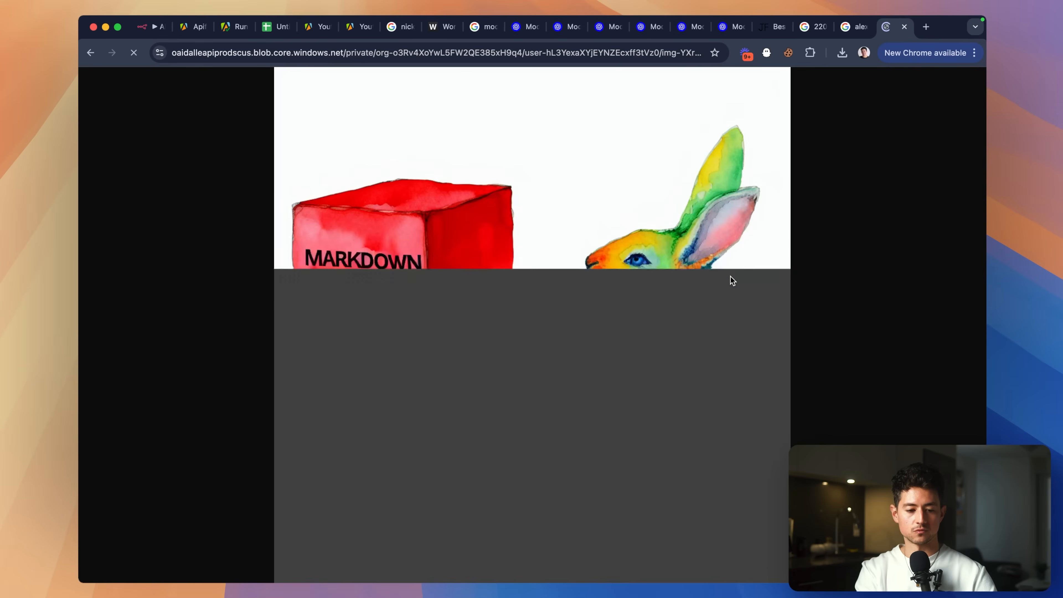
scroll(739, 290, up, 3)
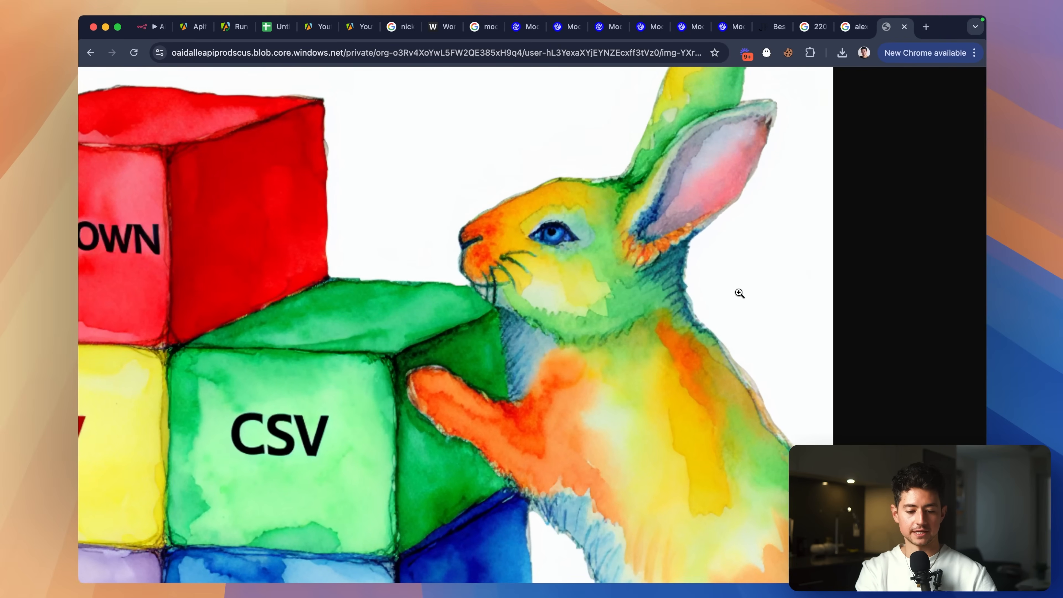
key(super+w)
key(Escape)
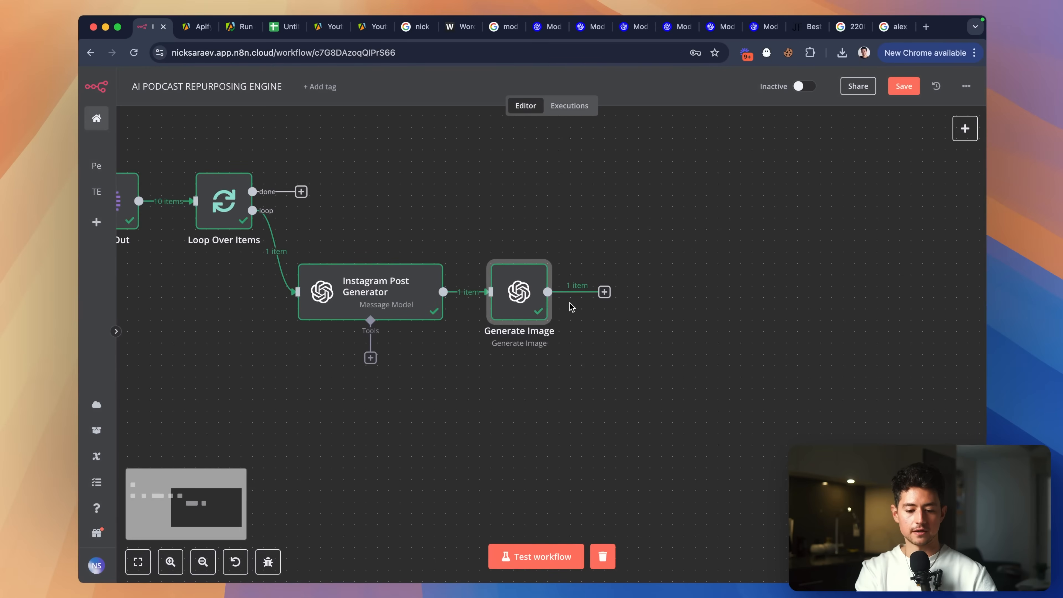
Add a Facebook Graph API node after Generate Image, leaving credentials unselected.
click(605, 292)
text(faceb)
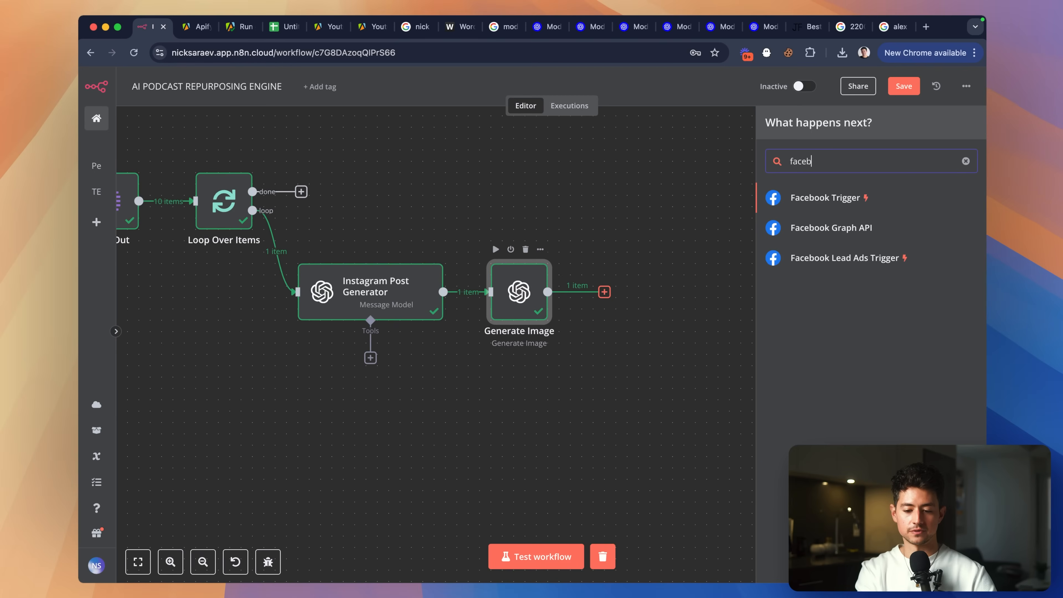
click(831, 228)
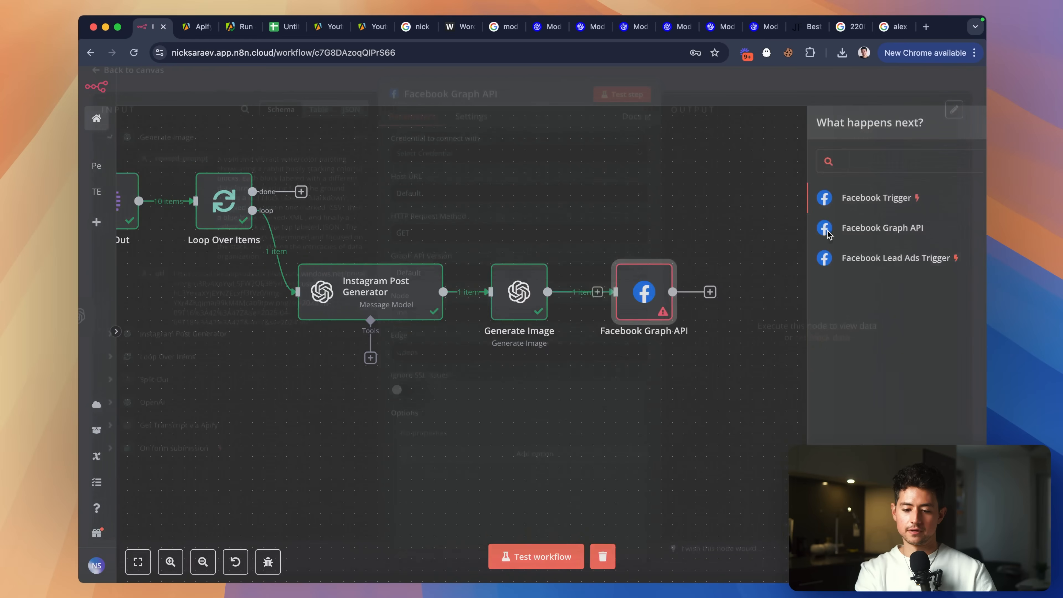
click(471, 164)
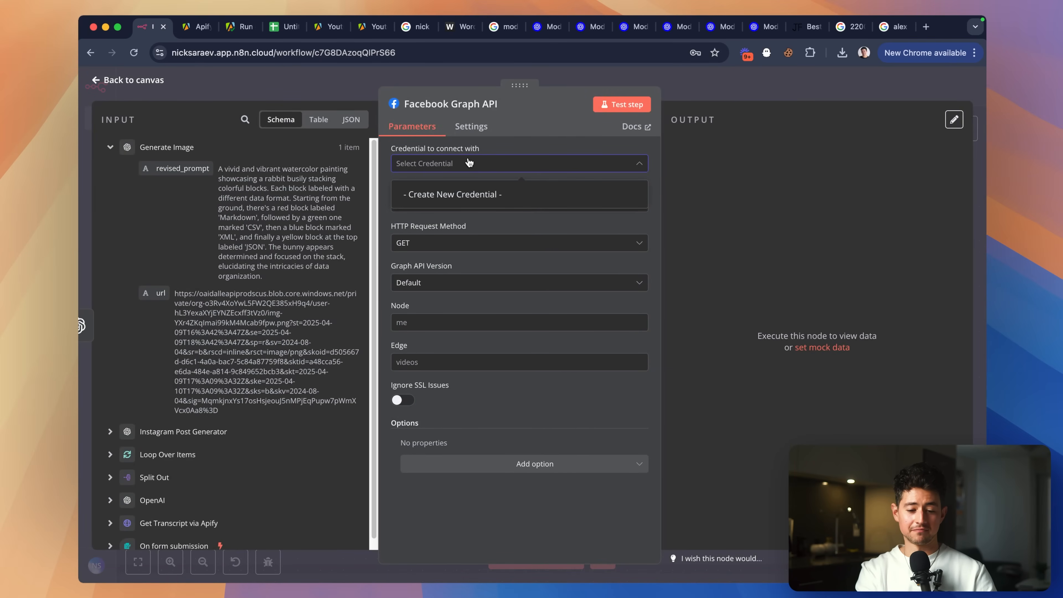
click(498, 151)
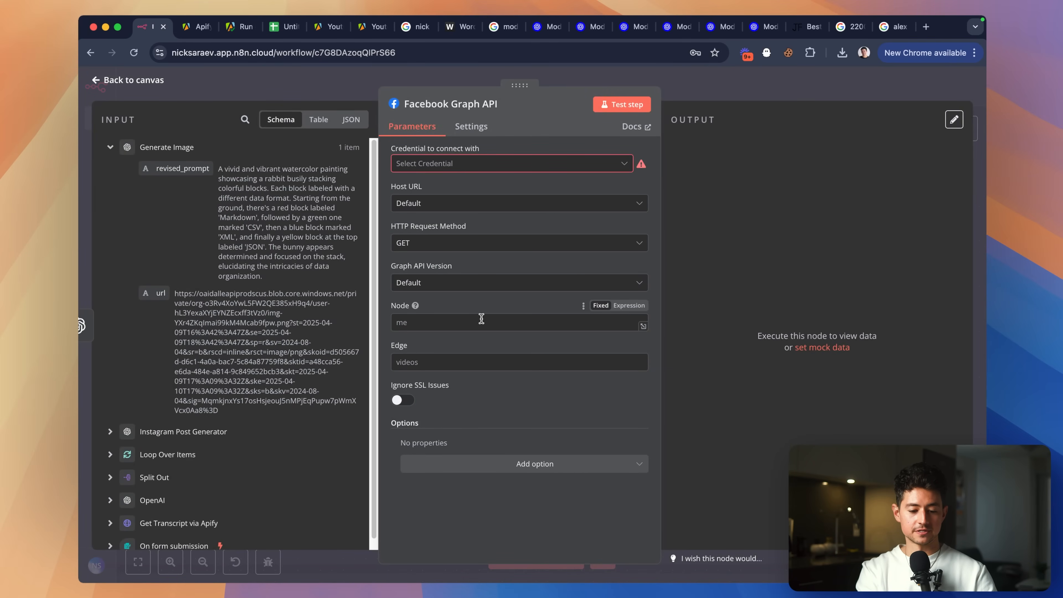
click(481, 366)
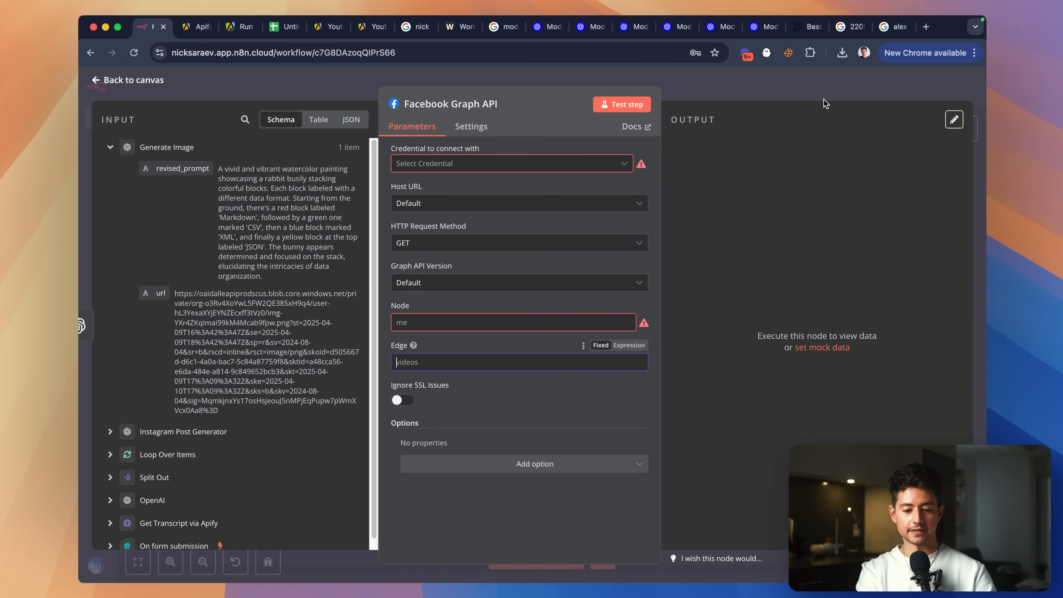
click(754, 87)
Position the Facebook node and rename it 'Post on Instagram'.
scroll(721, 196, down, 1)
drag(662, 277, 673, 275)
drag(594, 194, 676, 268)
right_click(674, 268)
click(700, 326)
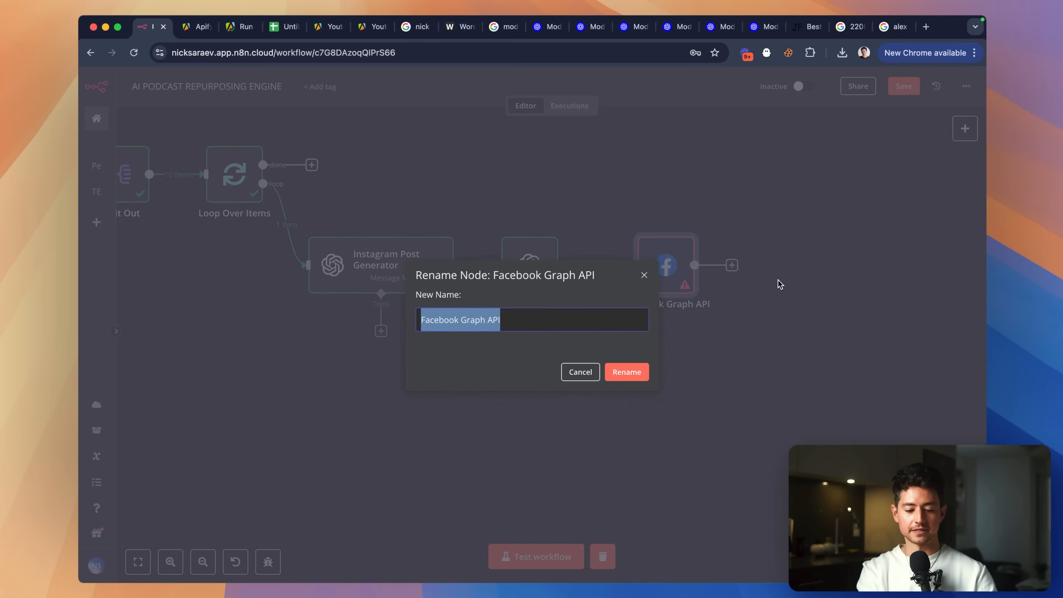
text(C)
text(ost on Instagram)
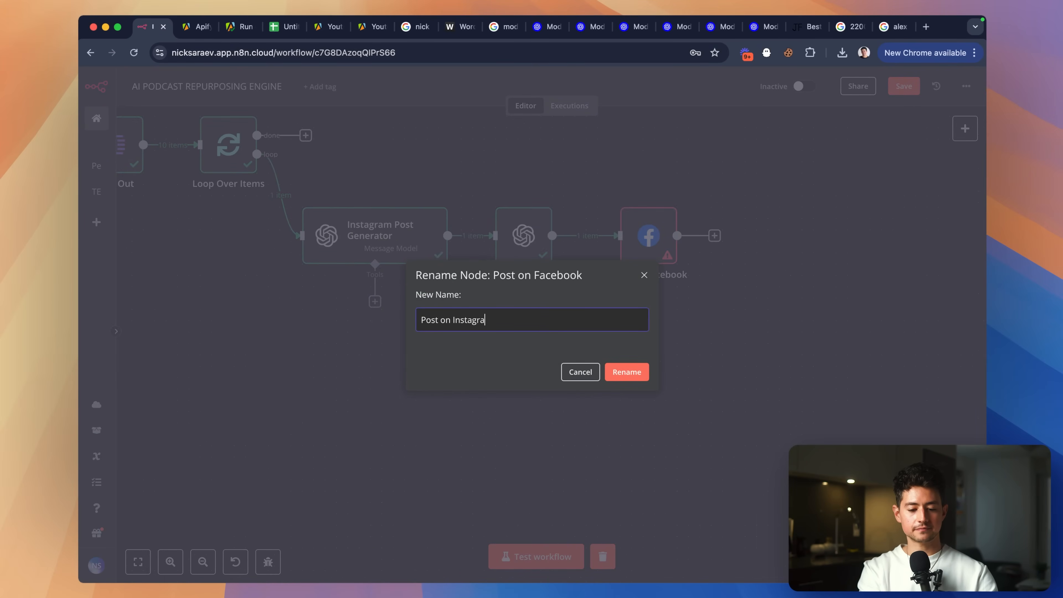
key(Return)
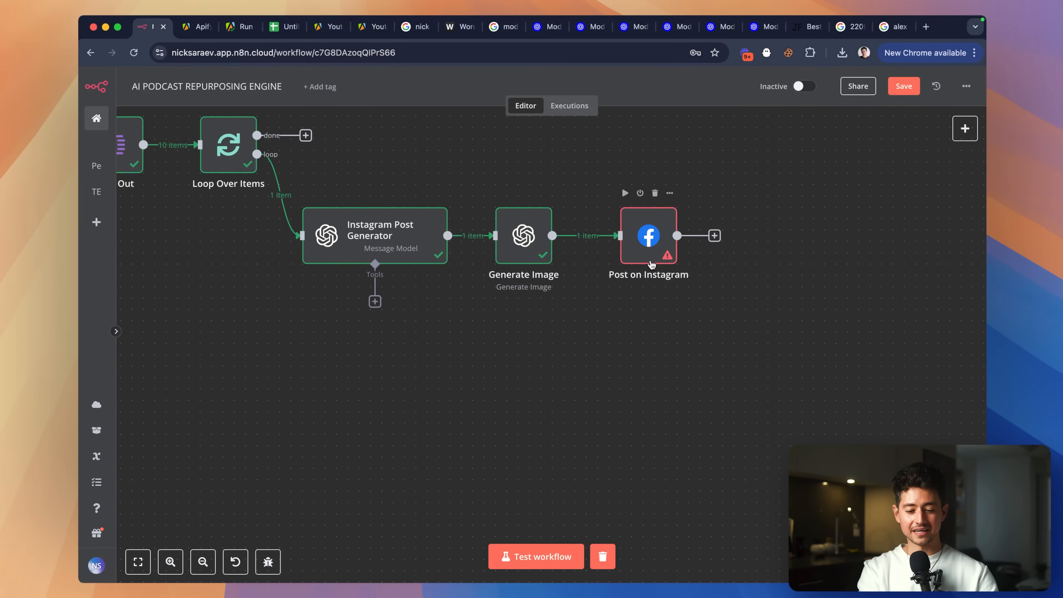
Review the Facebook Graph credential's connection, sharing and details tabs, then close it.
double_click(652, 263)
click(510, 163)
click(560, 191)
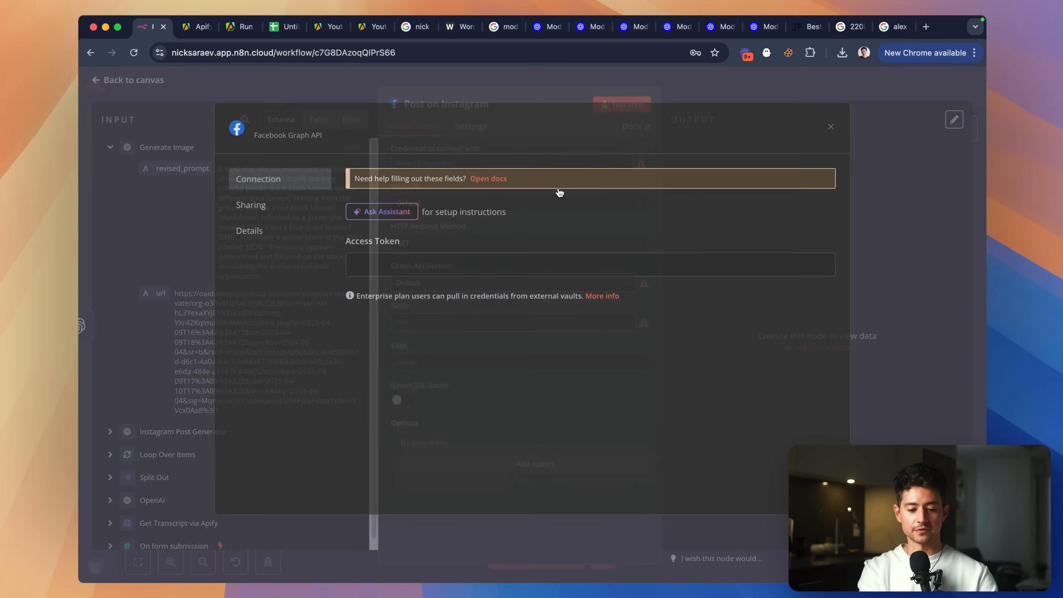
click(405, 264)
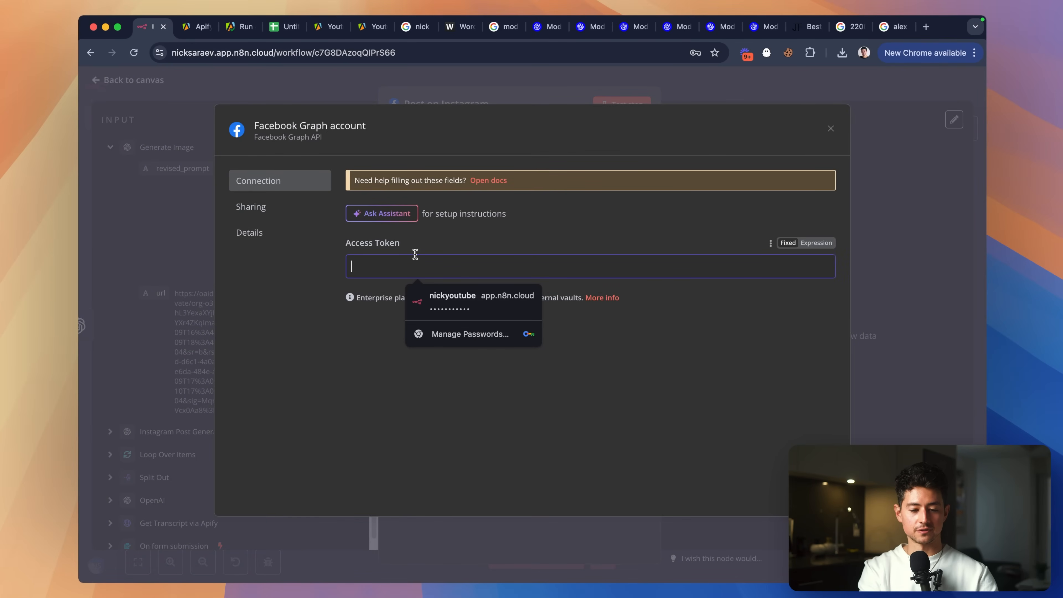
click(268, 211)
click(269, 232)
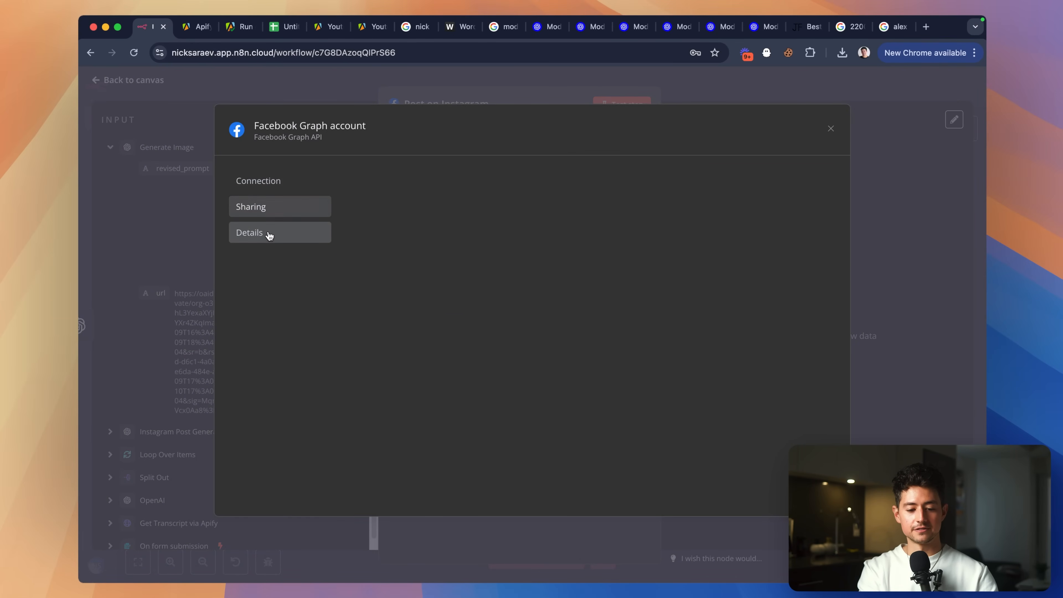
click(274, 189)
click(515, 79)
click(547, 80)
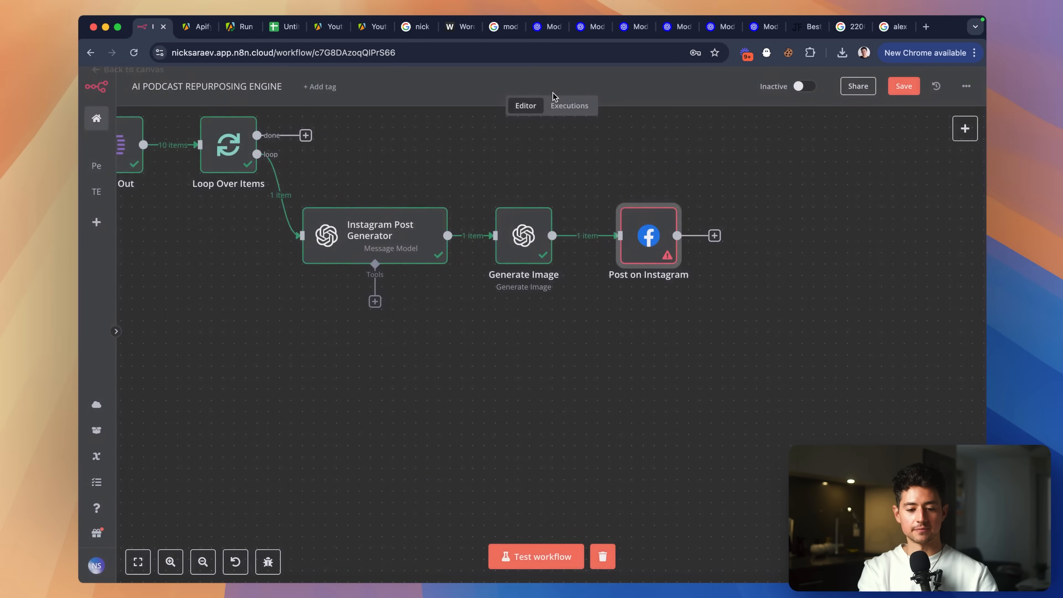
Paste two copies of the generator, image and posting row beneath the original.
scroll(628, 228, up, 1)
drag(675, 288, 663, 288)
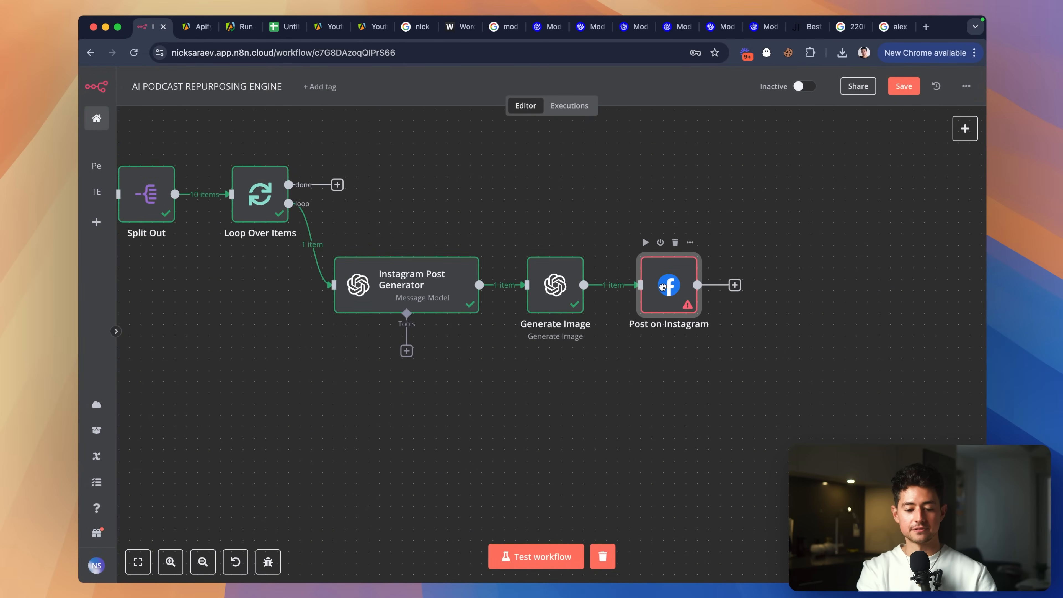
scroll(738, 313, down, 1)
scroll(738, 313, left, 1)
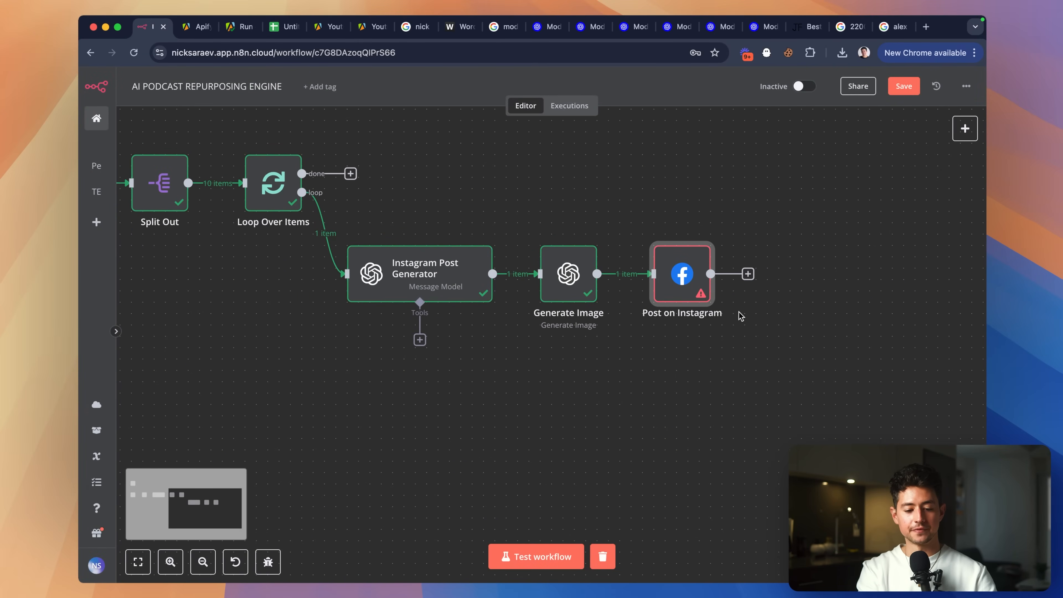
mouse_move(329, 267)
drag(768, 352, 266, 207)
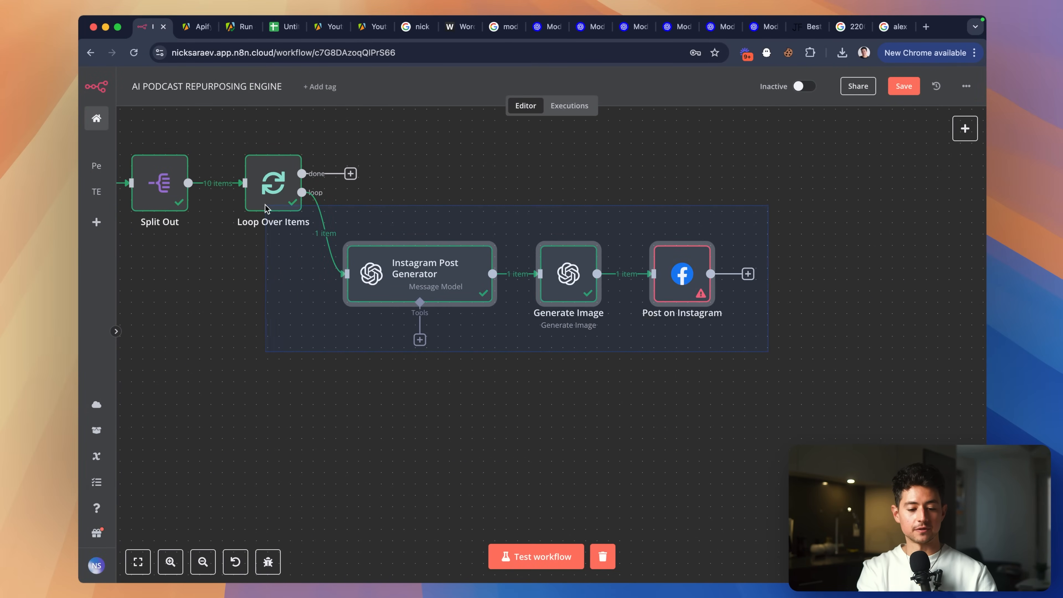
key(super+v)
drag(561, 432, 392, 364)
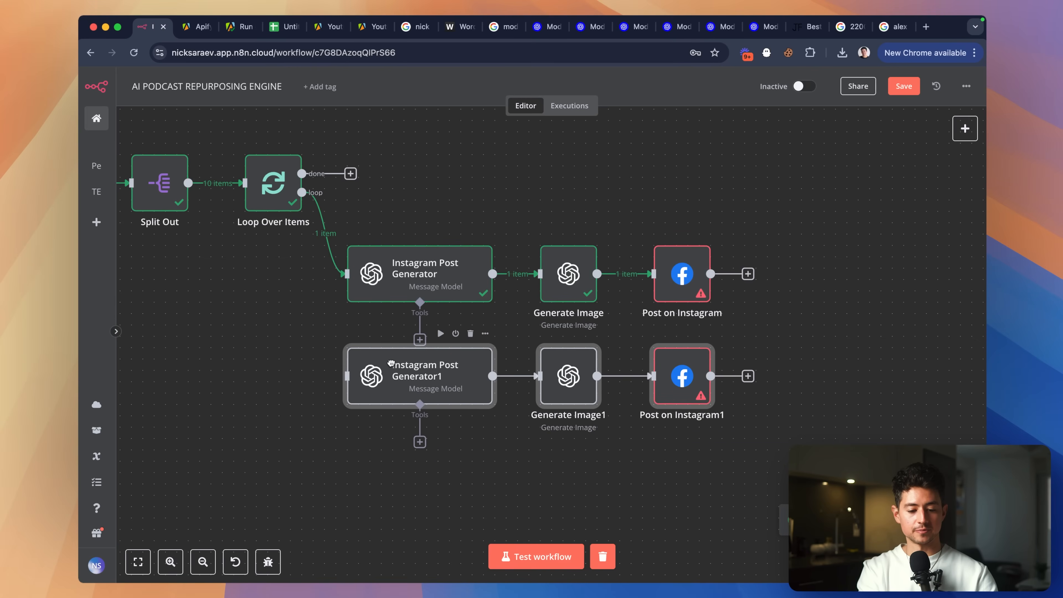
key(super+v)
drag(559, 451, 389, 483)
click(304, 447)
Rename the second row's generator from Instagram to LinkedIn.
scroll(304, 446, down, 2)
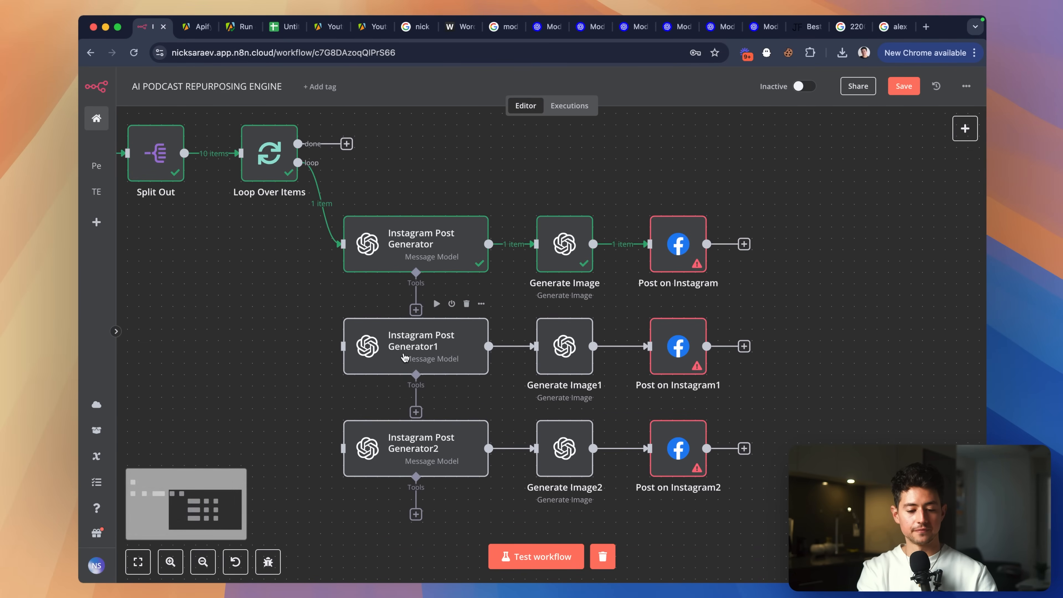
right_click(406, 359)
click(453, 417)
double_click(436, 319)
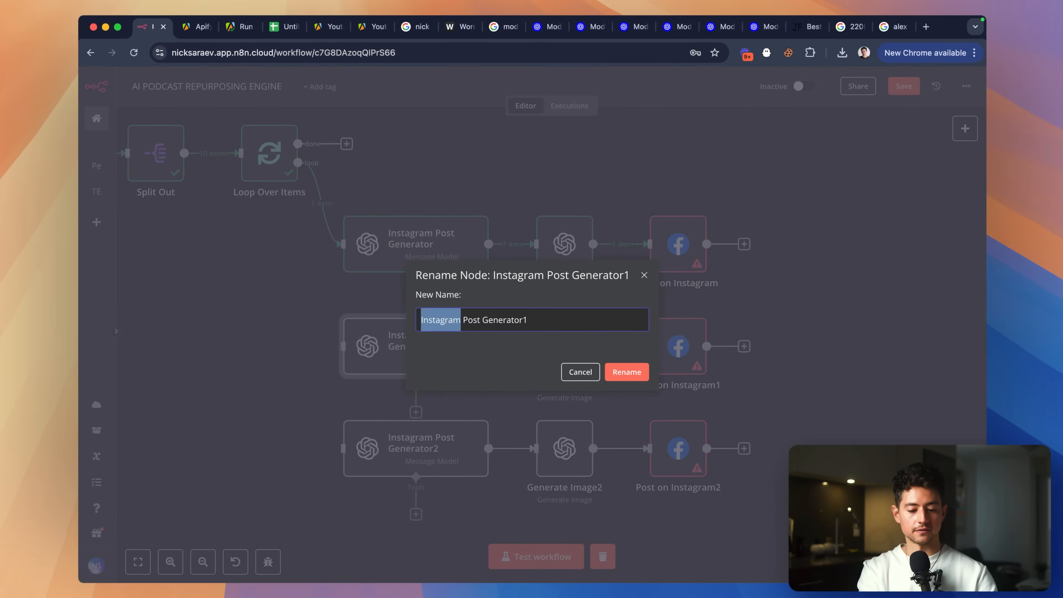
text(LinkedIn)
Rename the third row's generator to 'Facebook Post Generator'.
scroll(356, 379, down, 2)
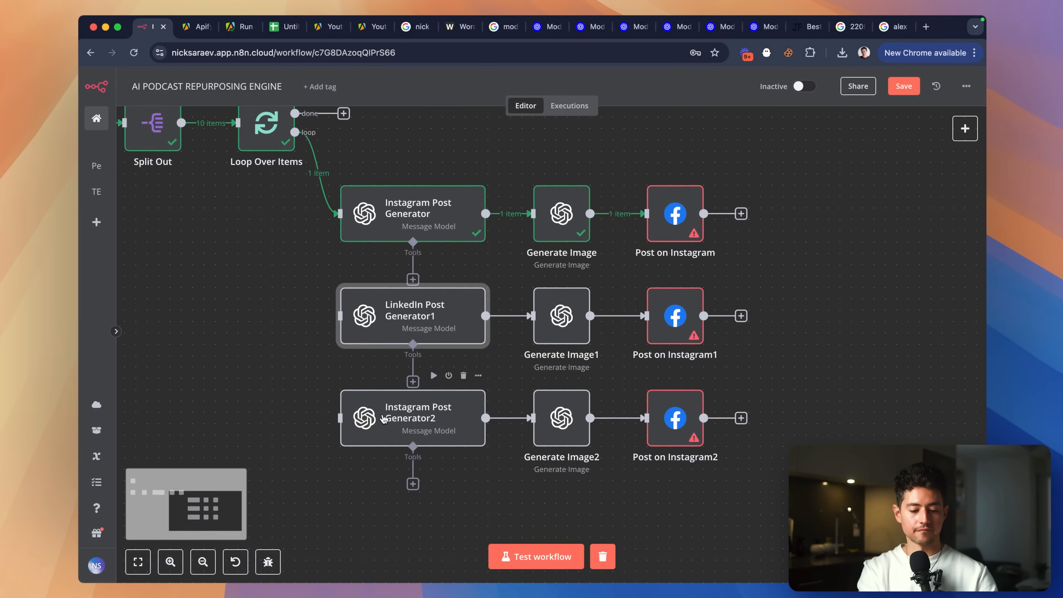
right_click(384, 418)
click(299, 385)
click(391, 418)
right_click(391, 418)
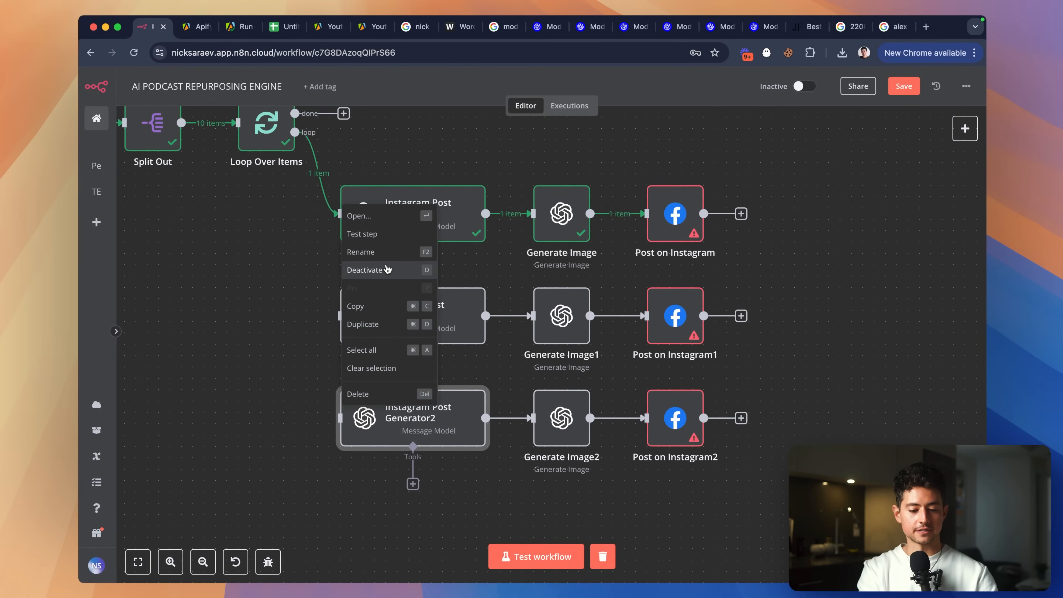
click(377, 252)
key(alt+shift+Right)
text(Facebook Post Generator)
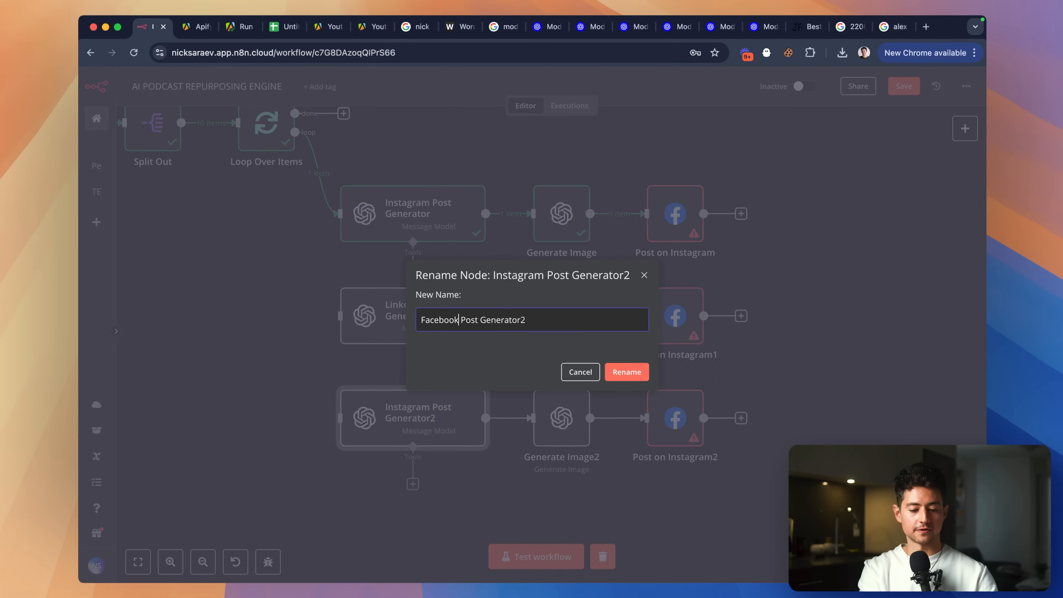
click(627, 372)
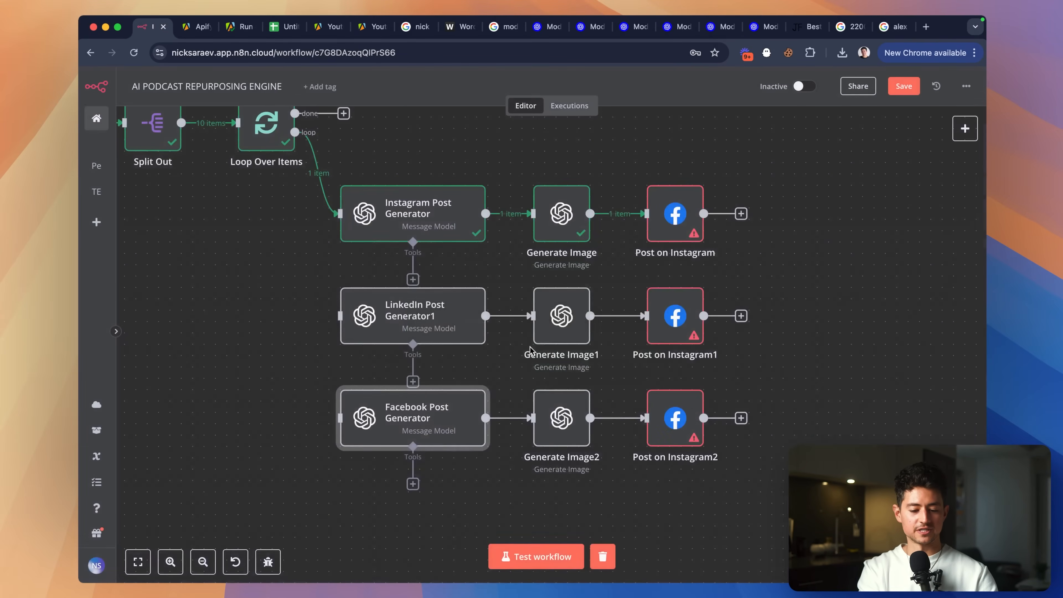
Remove the trailing 1 so the name reads 'LinkedIn Post Generator'.
scroll(515, 335, down, 2)
right_click(400, 305)
click(452, 359)
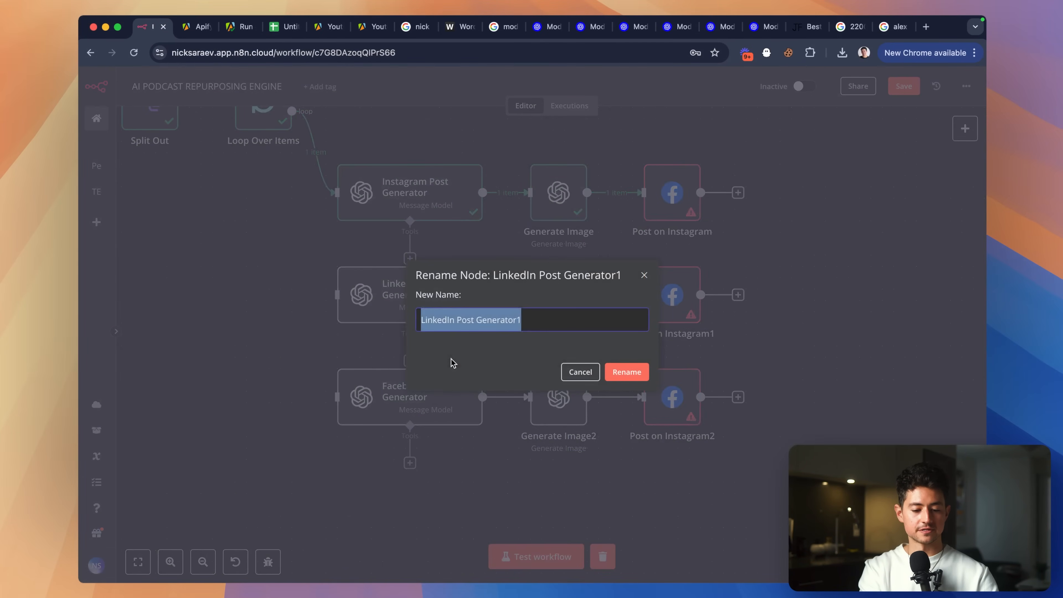
key(Right)
key(BackSpace)
key(Return)
Enlarge the LinkedIn Post Generator system prompt and change the output key to facebookPostCopy.
double_click(455, 300)
scroll(455, 299, down, 5)
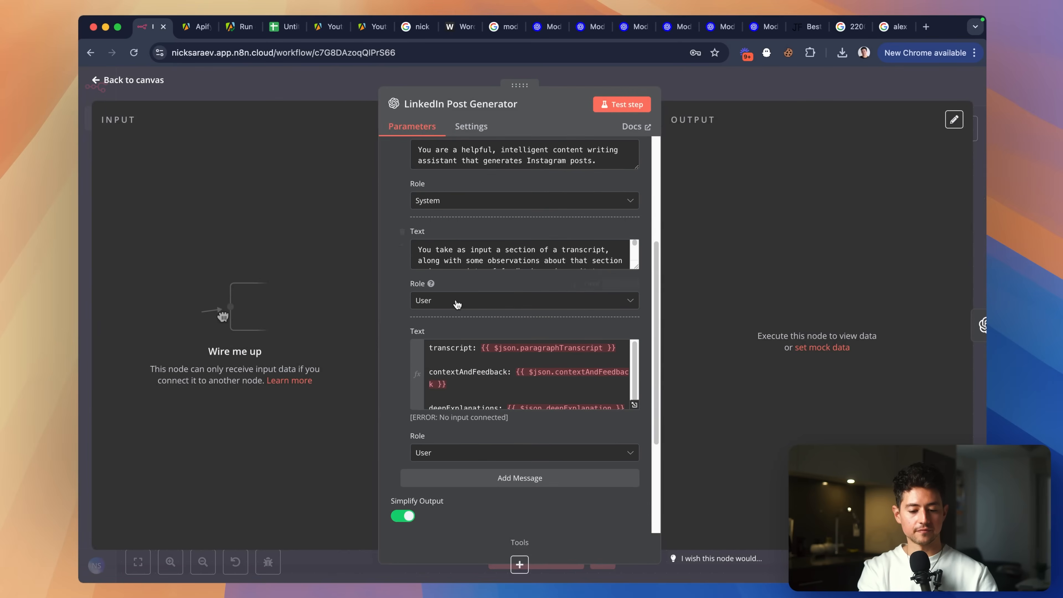
drag(632, 250, 635, 362)
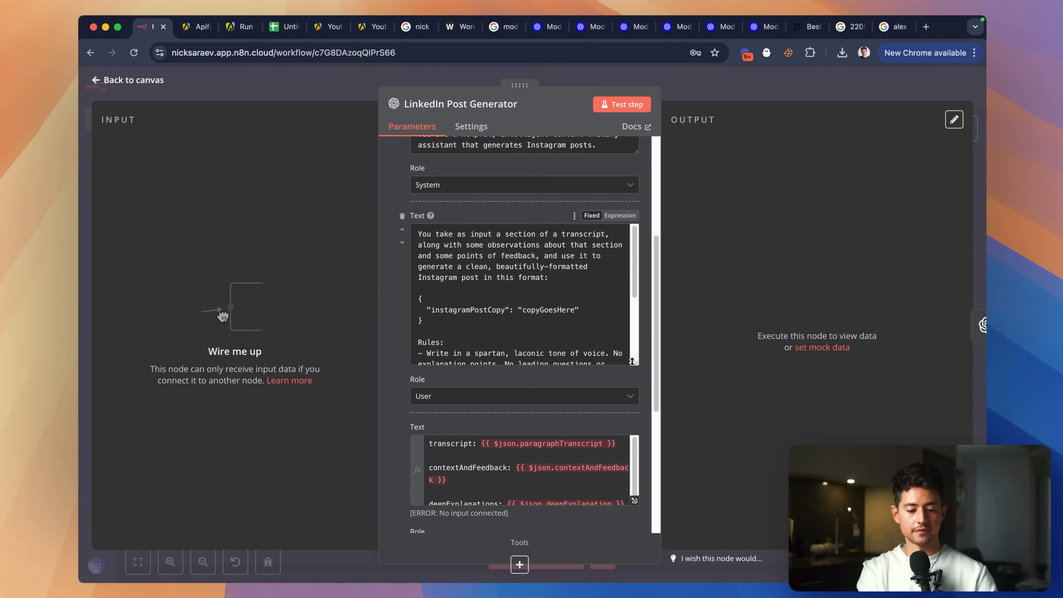
scroll(511, 263, down, 3)
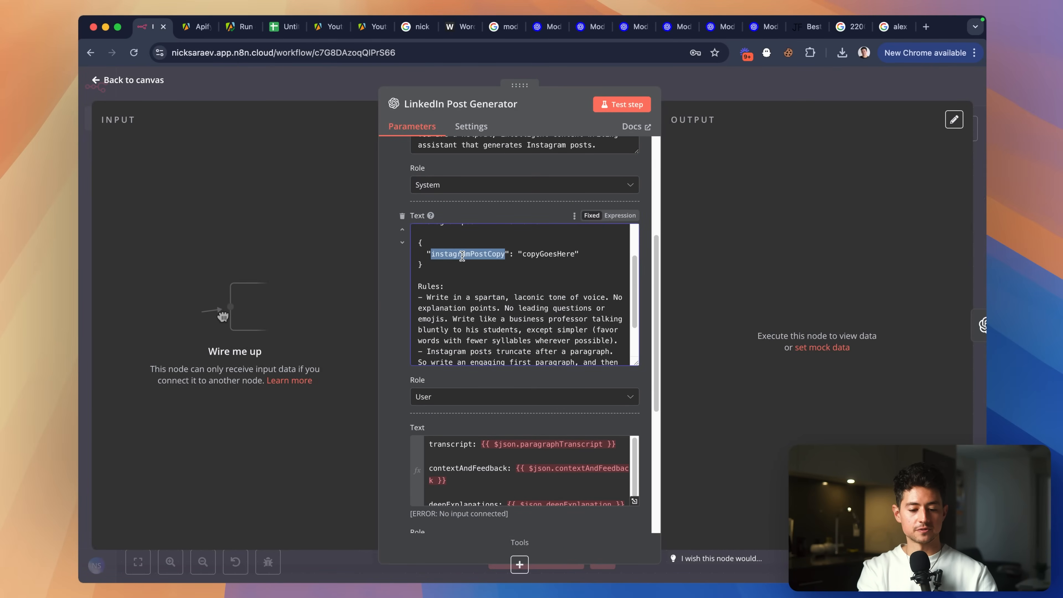
text(facebookPostCopy)
Delete the hashtag rule from the system prompt.
scroll(538, 272, up, 3)
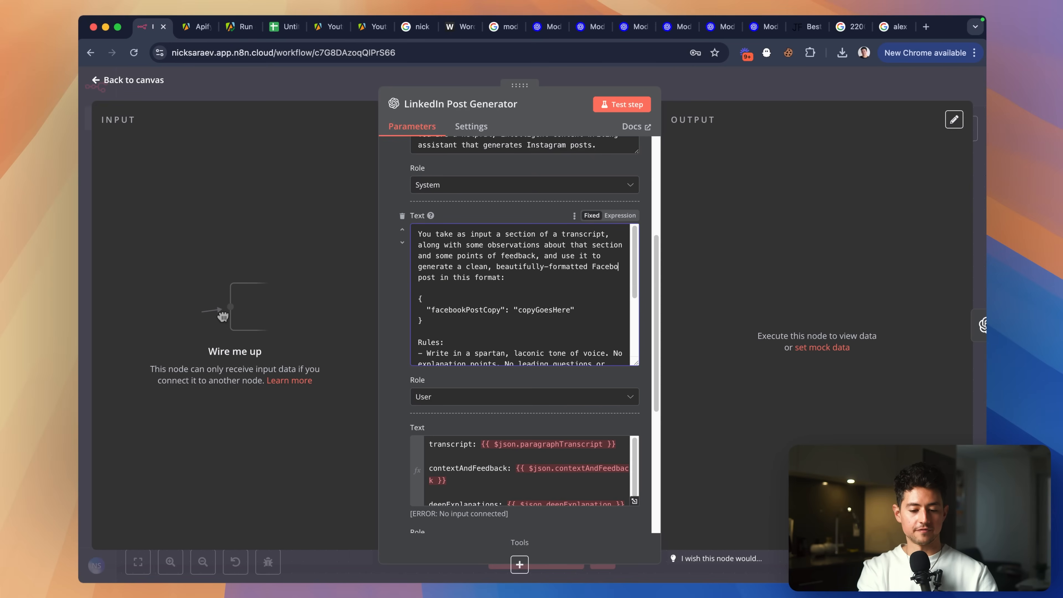
scroll(547, 289, down, 4)
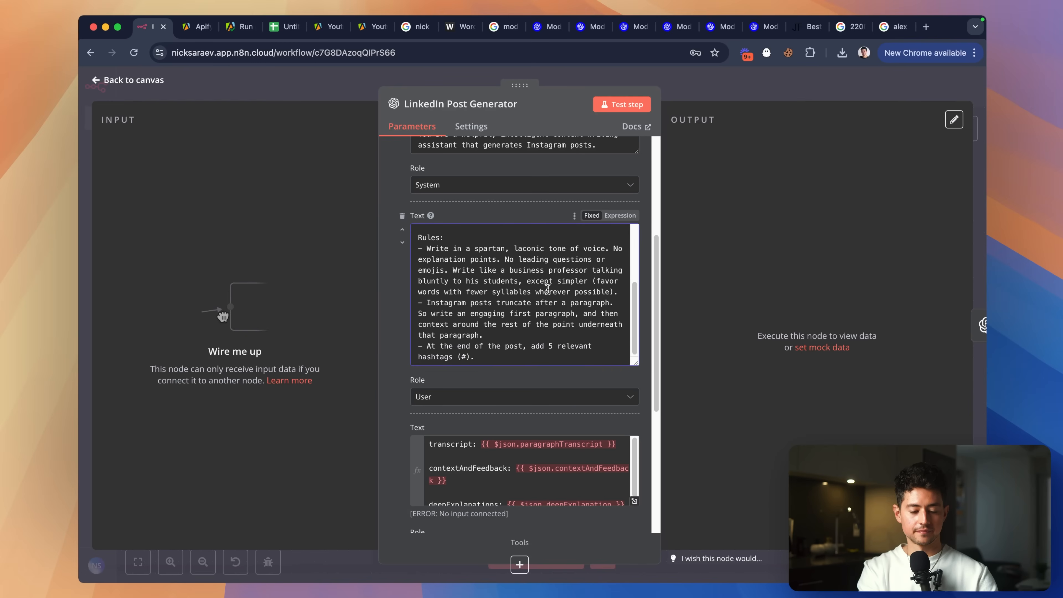
drag(505, 359, 504, 337)
key(BackSpace)
scroll(515, 332, up, 1)
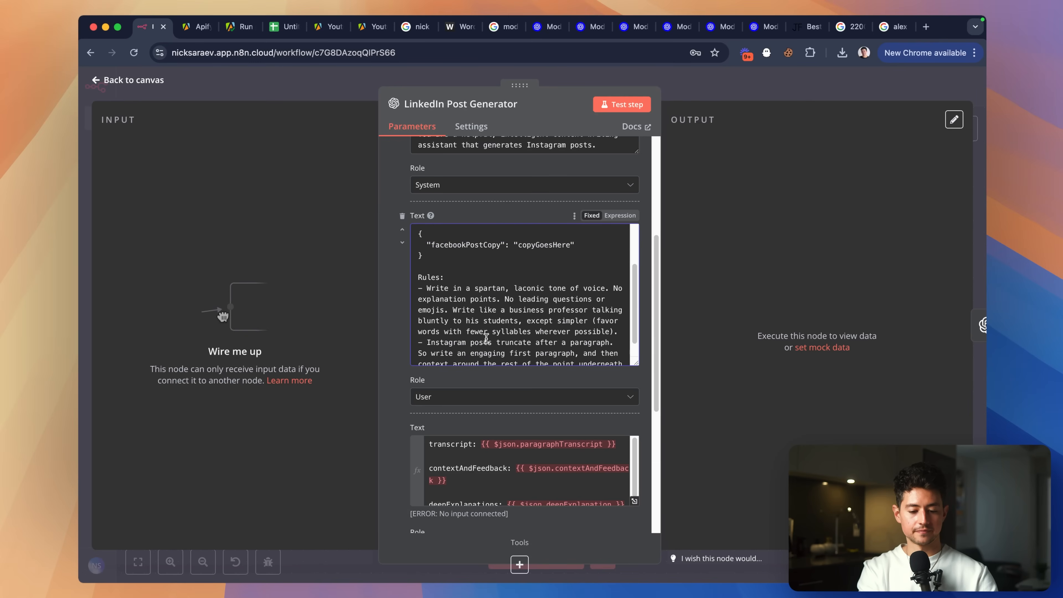
Type Facebook into the prompt and Google 'facebook post copy guidelines'.
text(Facebo)
key(super+t)
text(facebo)
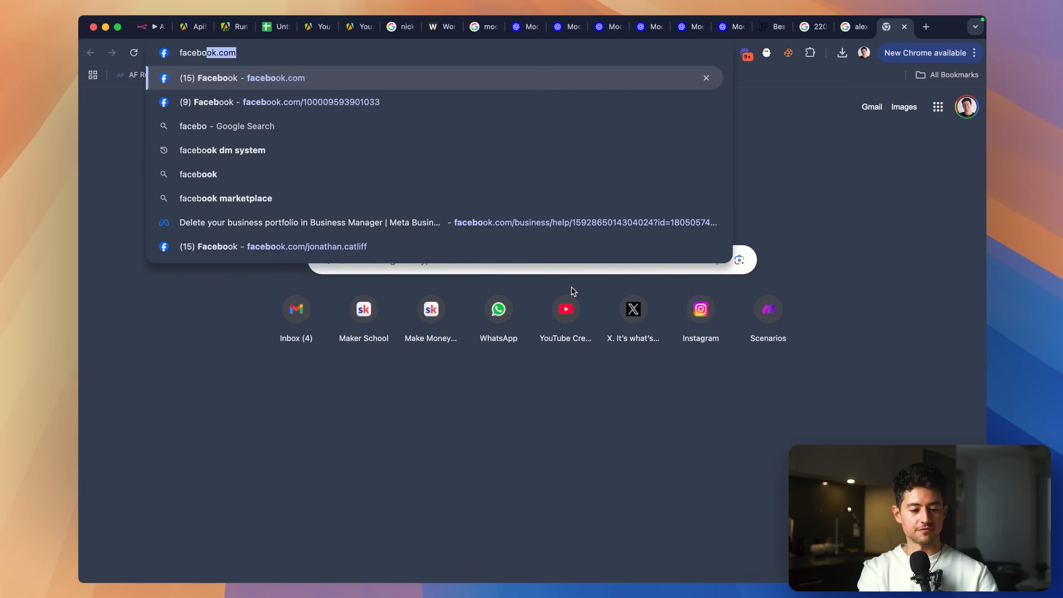
text(ok post copy guidelines)
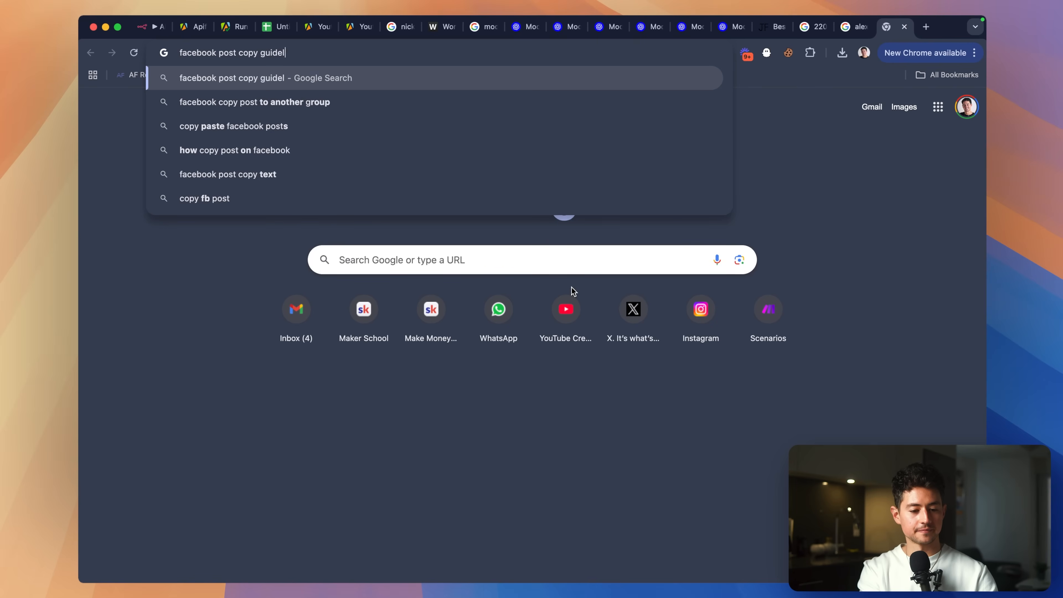
key(Return)
Refine the search to 'facebook post format guidelines'.
scroll(252, 320, down, 5)
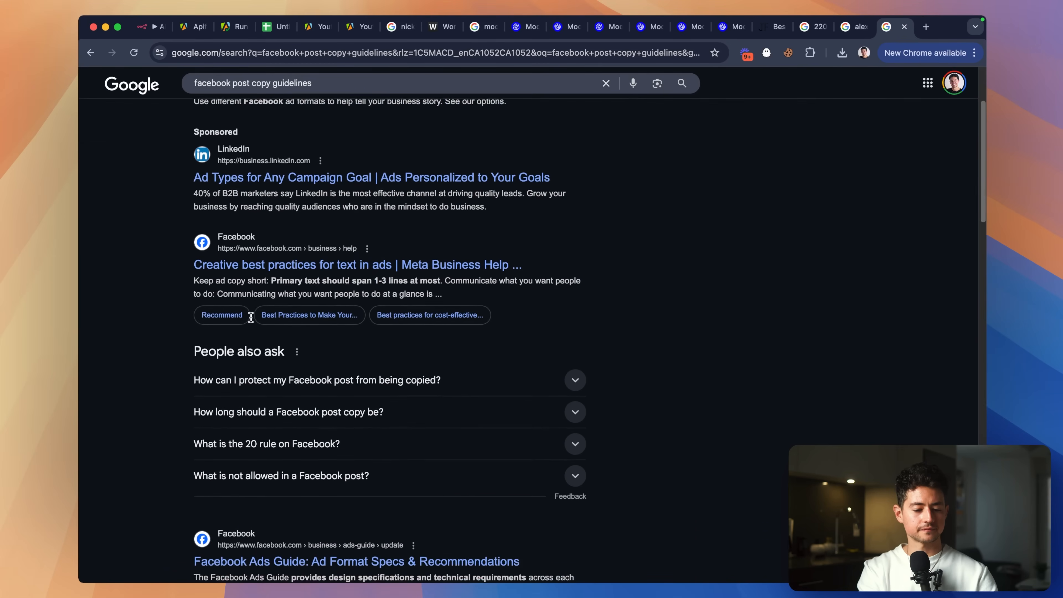
click(272, 83)
key(BackSpace)
key(BackSpace)
key(BackSpace)
key(BackSpace)
key(BackSpace)
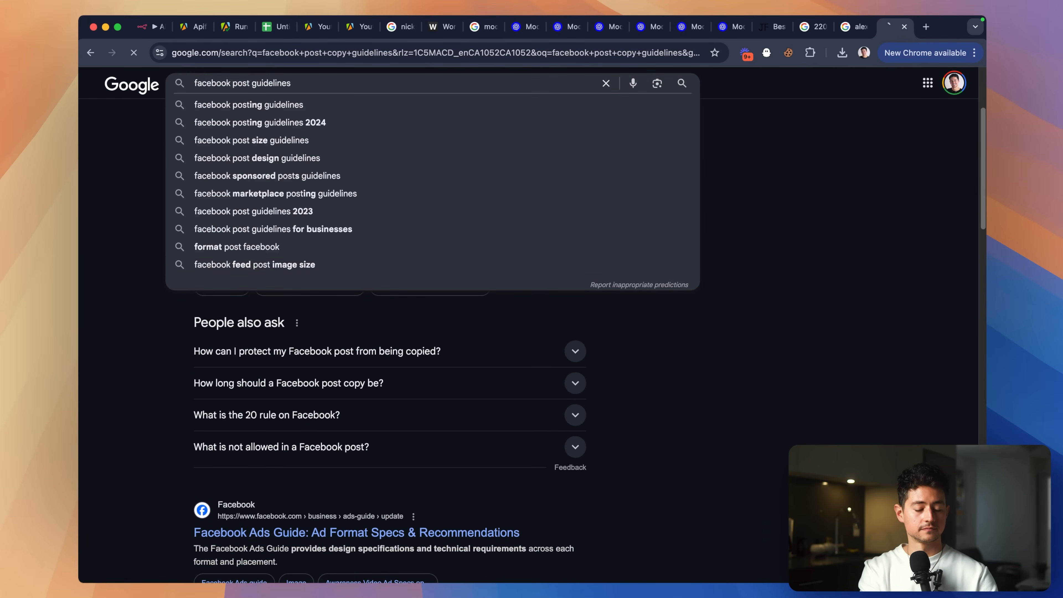
key(Return)
click(335, 97)
scroll(443, 367, down, 1)
scroll(444, 368, down, 1)
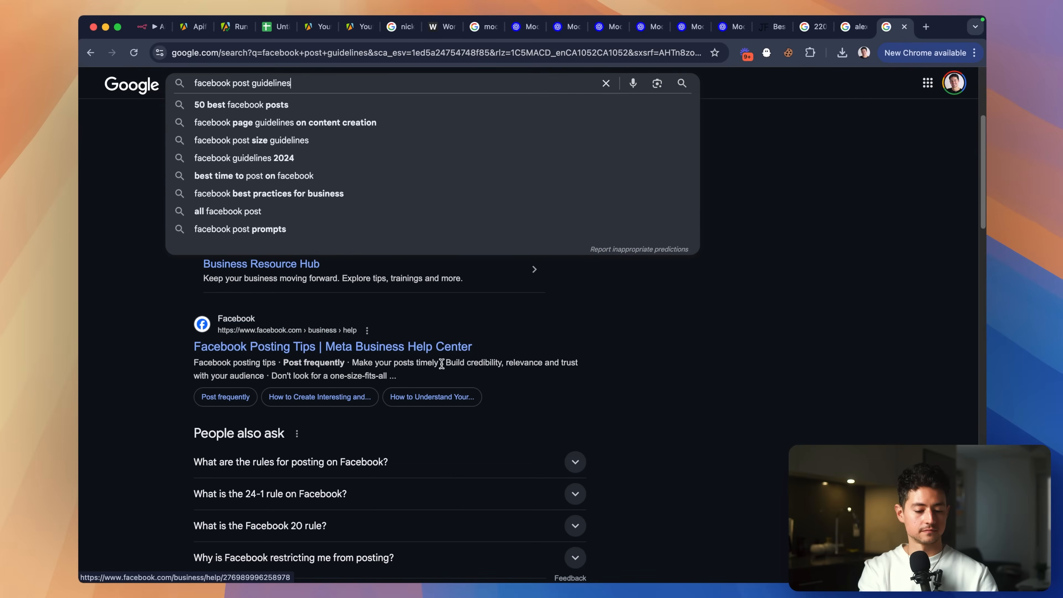
key(BackSpace)
key(BackSpace)
key(BackSpace)
key(BackSpace)
key(BackSpace)
key(BackSpace)
key(BackSpace)
key(BackSpace)
key(BackSpace)
key(BackSpace)
text(format guidelines)
key(Return)
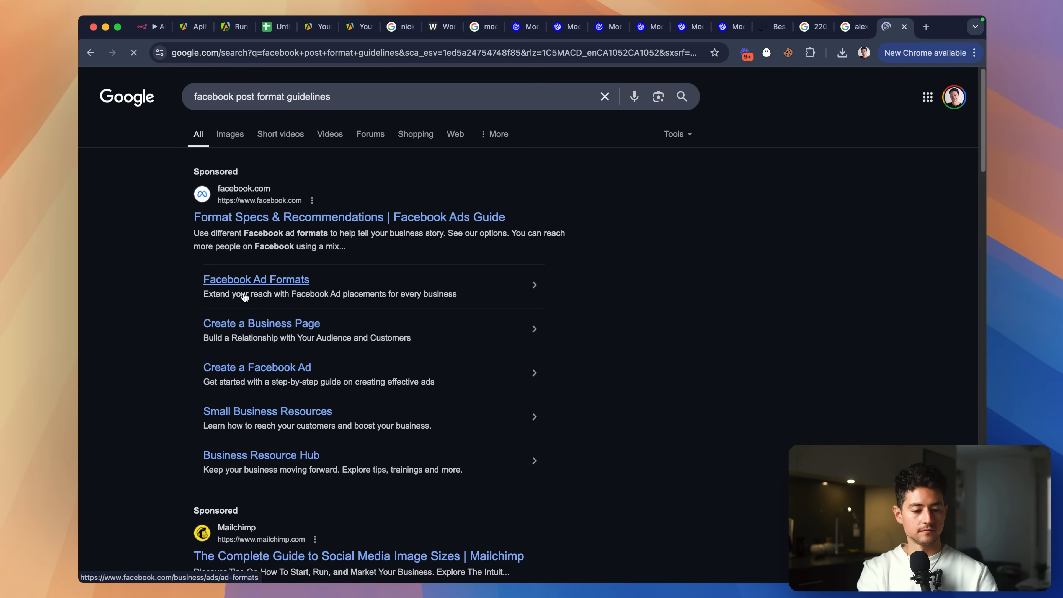
Read the 1200x630 Facebook image size recommendation, then return to the n8n node editor.
scroll(209, 295, down, 10)
ctrl+scroll(214, 163, up, 5)
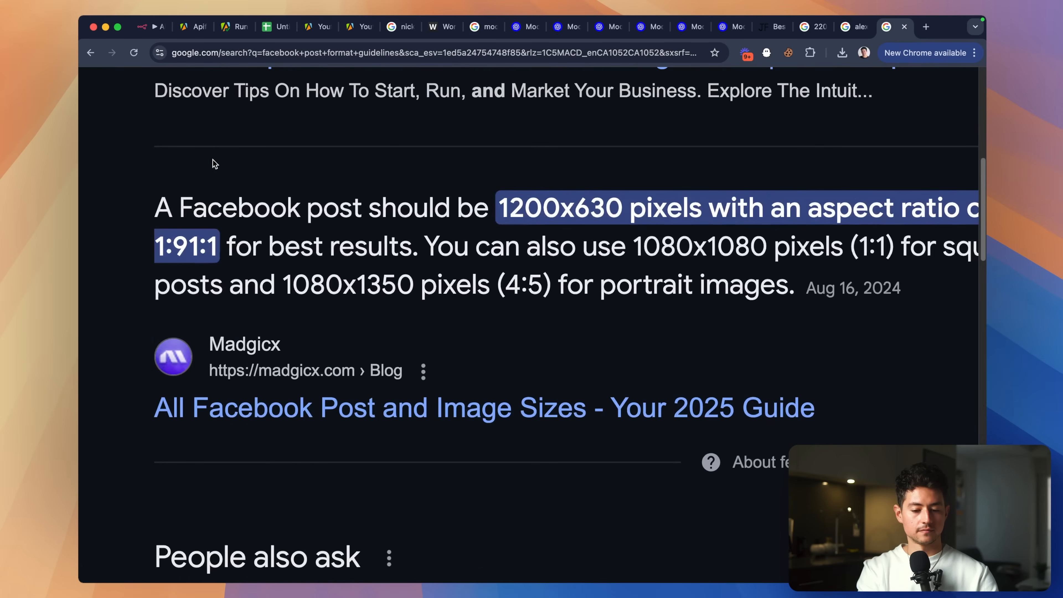
ctrl+scroll(560, 203, down, 2)
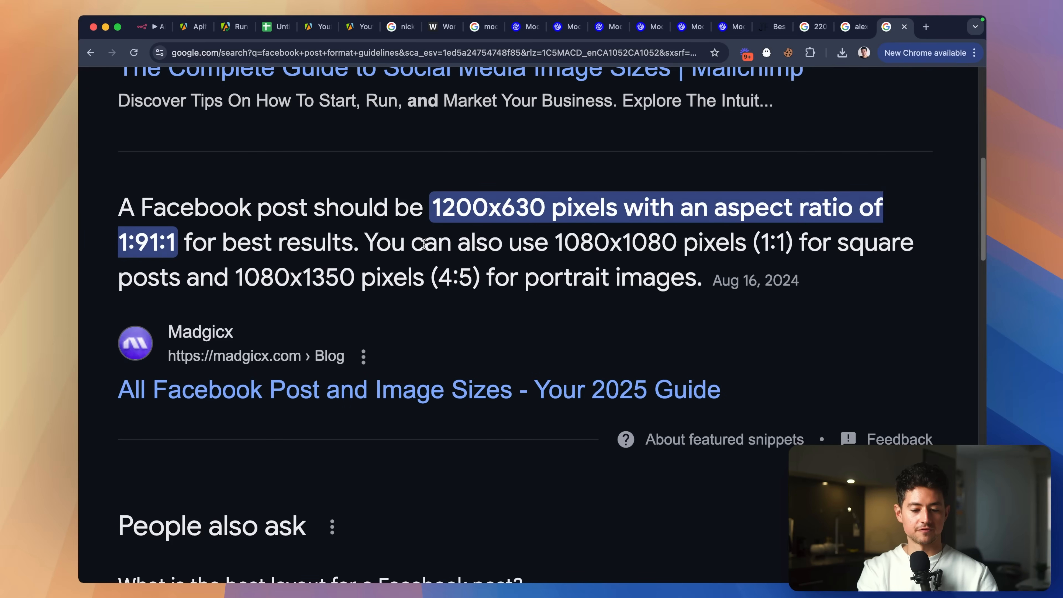
ctrl+scroll(425, 243, down, 3)
scroll(511, 245, down, 8)
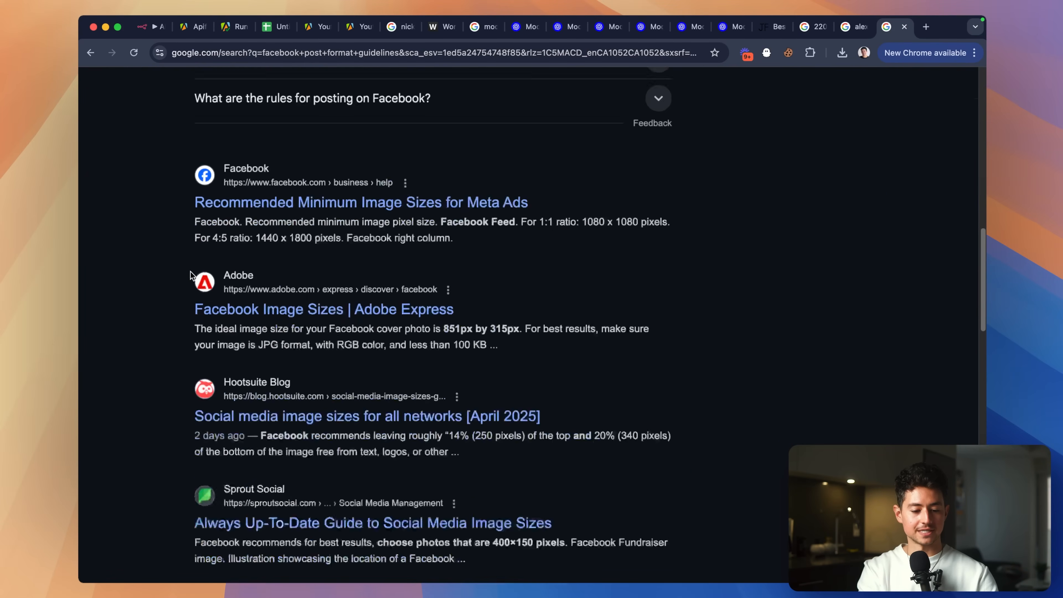
ctrl+scroll(190, 277, up, 1)
ctrl+scroll(191, 276, down, 3)
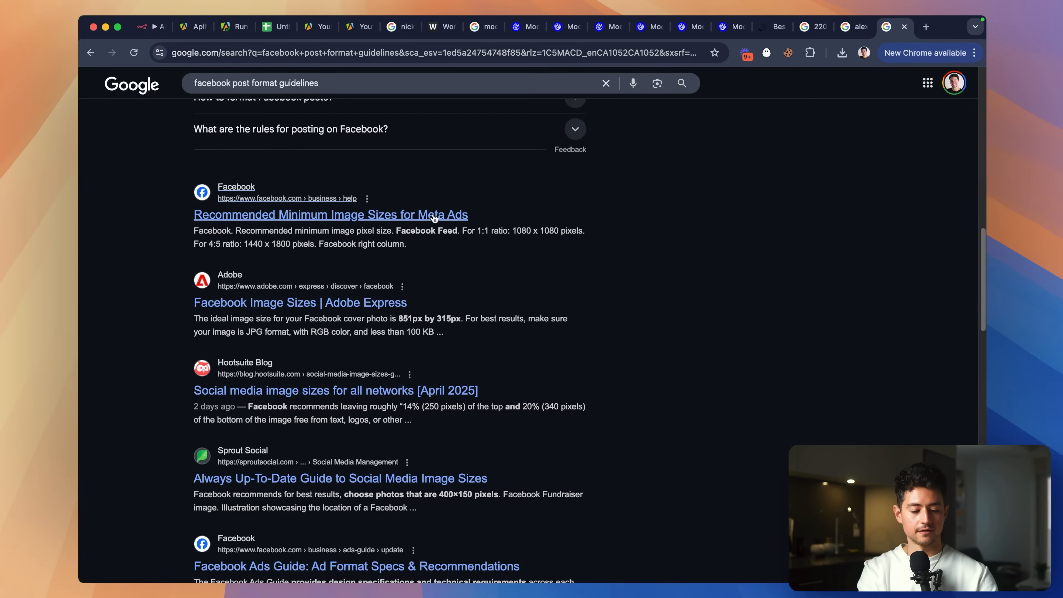
key(super+w)
scroll(524, 280, up, 3)
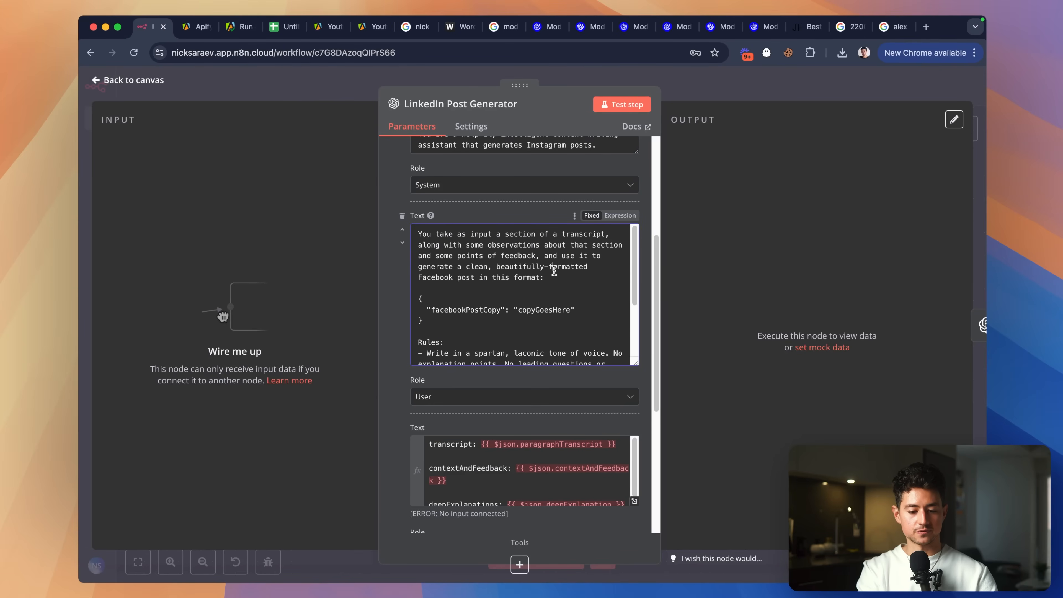
Connect the Loop Over Items loop output to the LinkedIn Post Generator.
scroll(554, 270, down, 5)
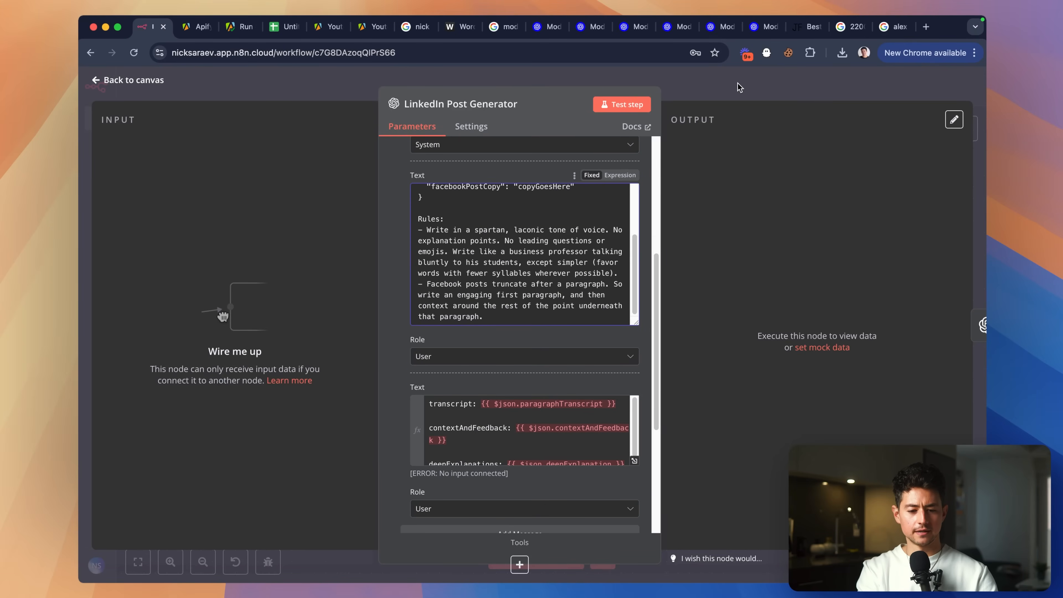
click(740, 87)
scroll(459, 280, left, 2)
scroll(460, 280, up, 2)
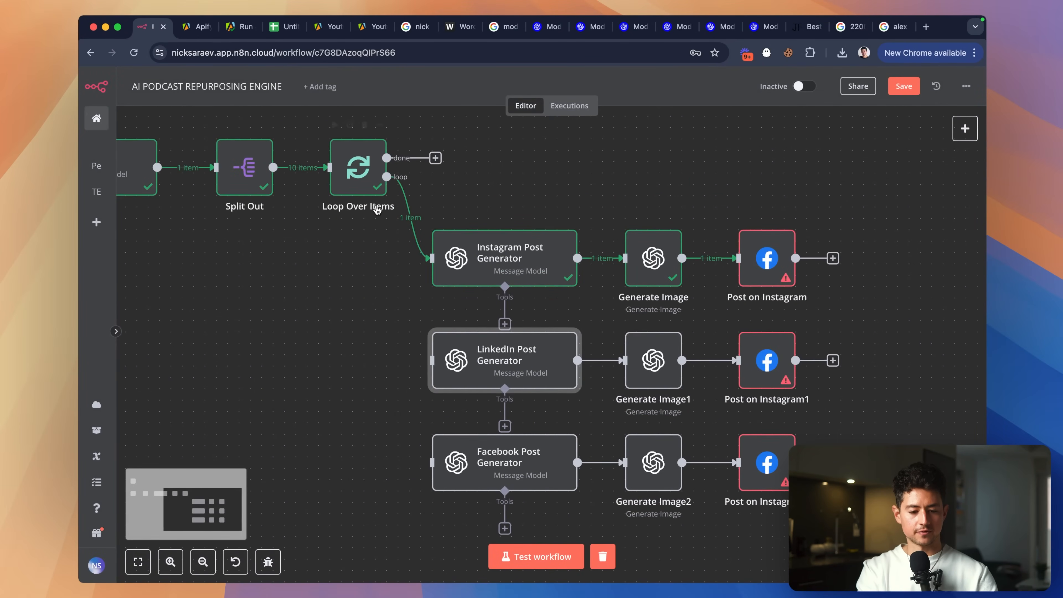
drag(386, 176, 415, 357)
scroll(444, 373, down, 2)
scroll(444, 373, right, 1)
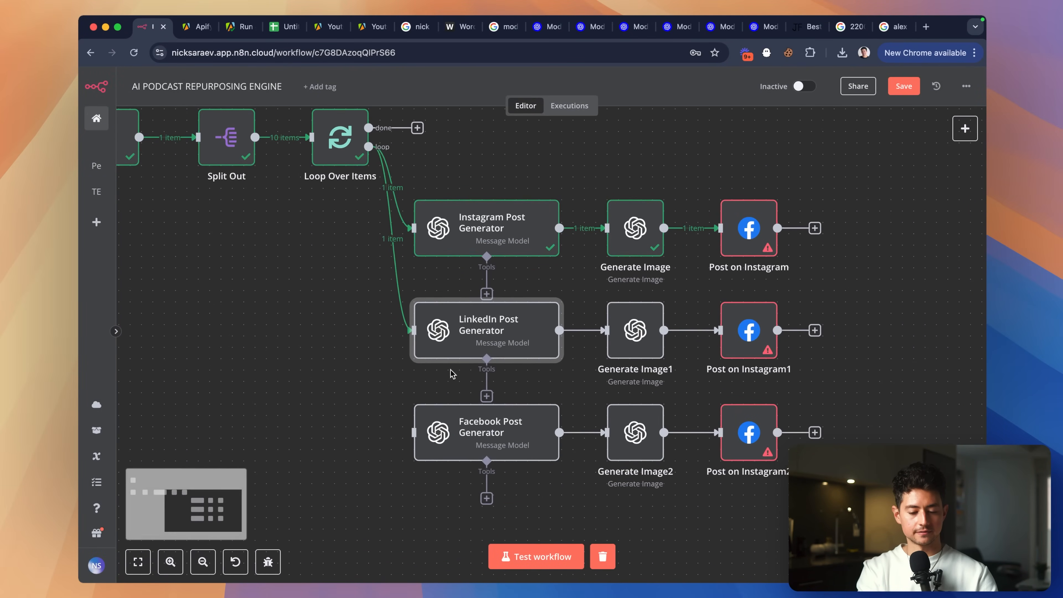
Enlarge the LinkedIn Post Generator prompt and change its platform wording from Facebook to LinkedIn.
double_click(470, 340)
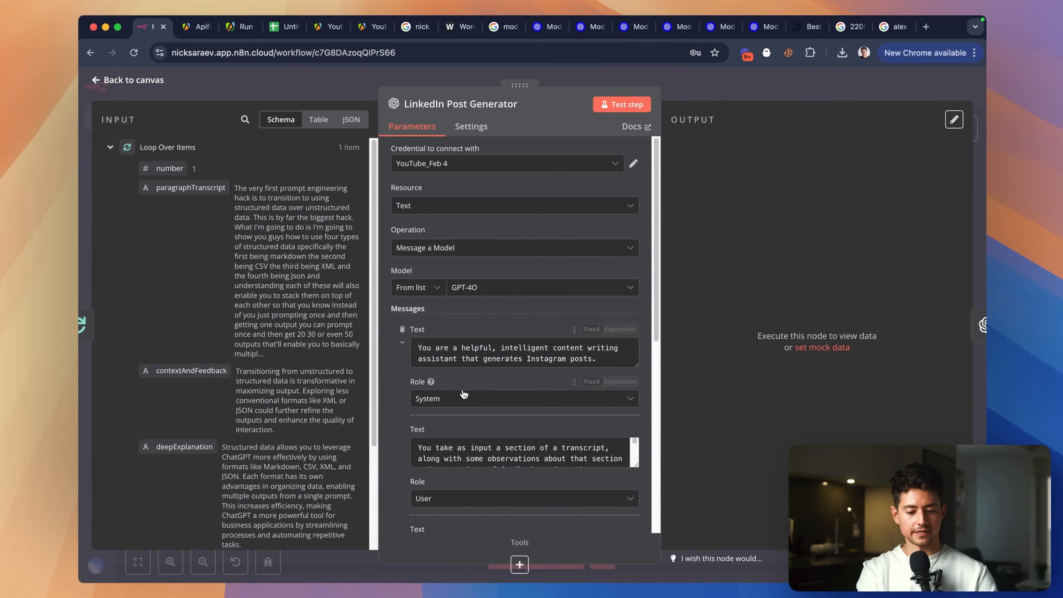
scroll(463, 393, down, 5)
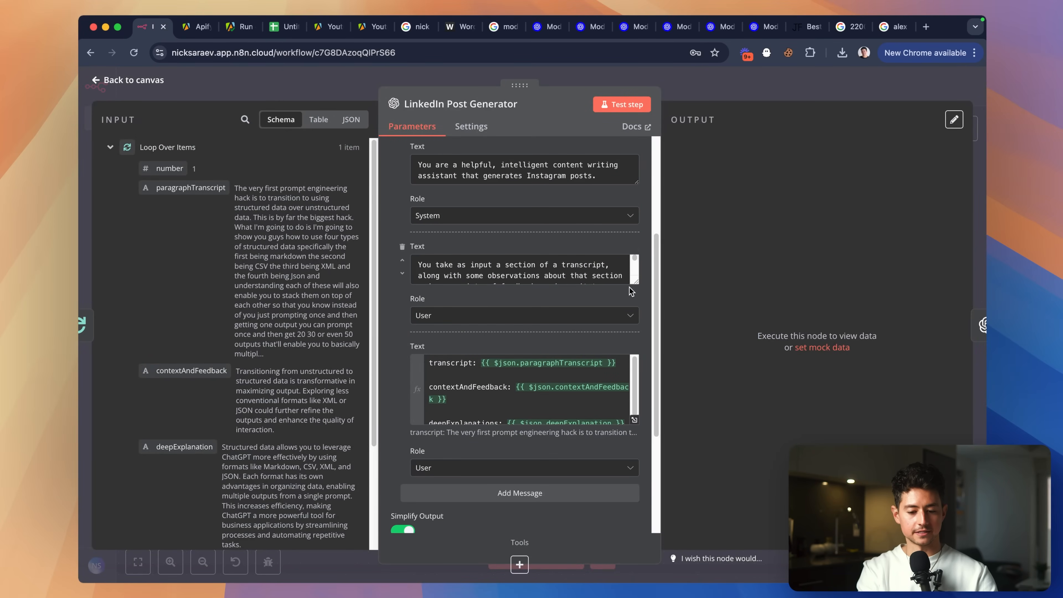
drag(633, 283, 624, 420)
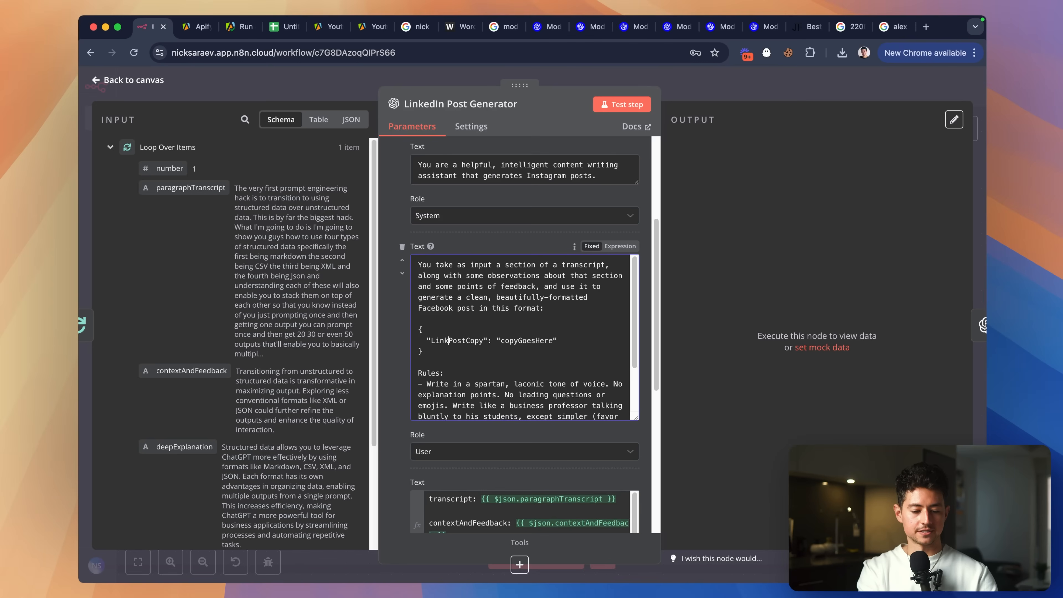
text(dIn)
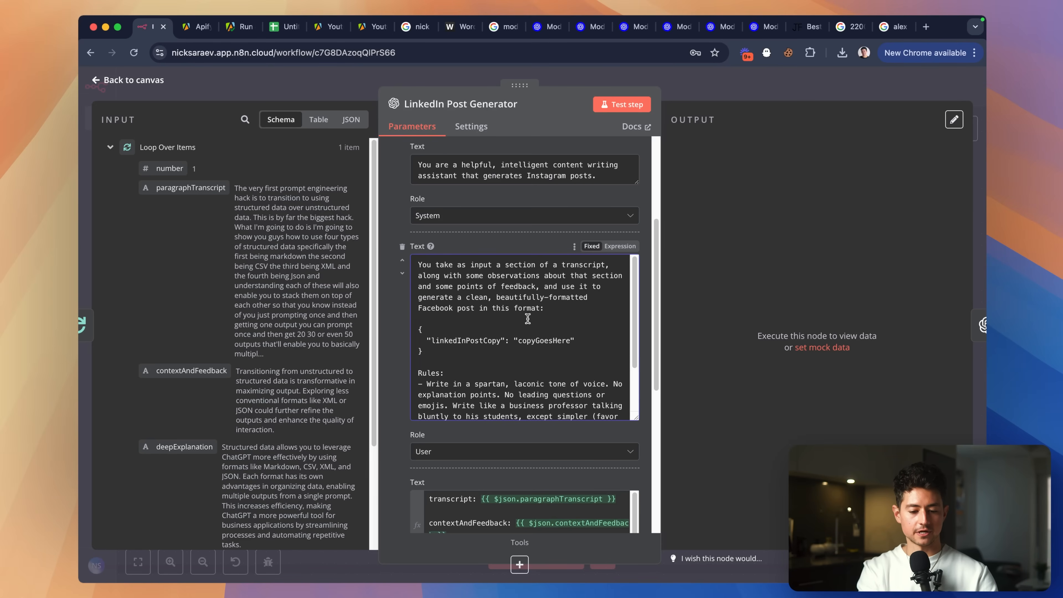
scroll(528, 320, down, 3)
double_click(448, 277)
text(LinkedIn post in this format:)
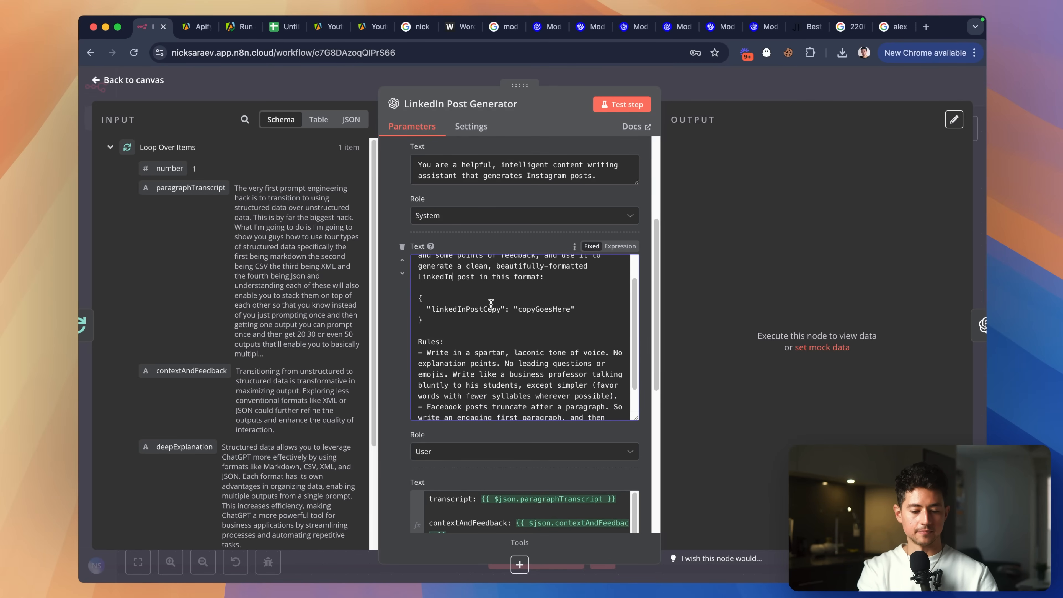
Search the prompts for leftover Instagram mentions and change the truncation rule's Facebook to LinkedIn.
scroll(491, 304, down, 2)
key(super+f)
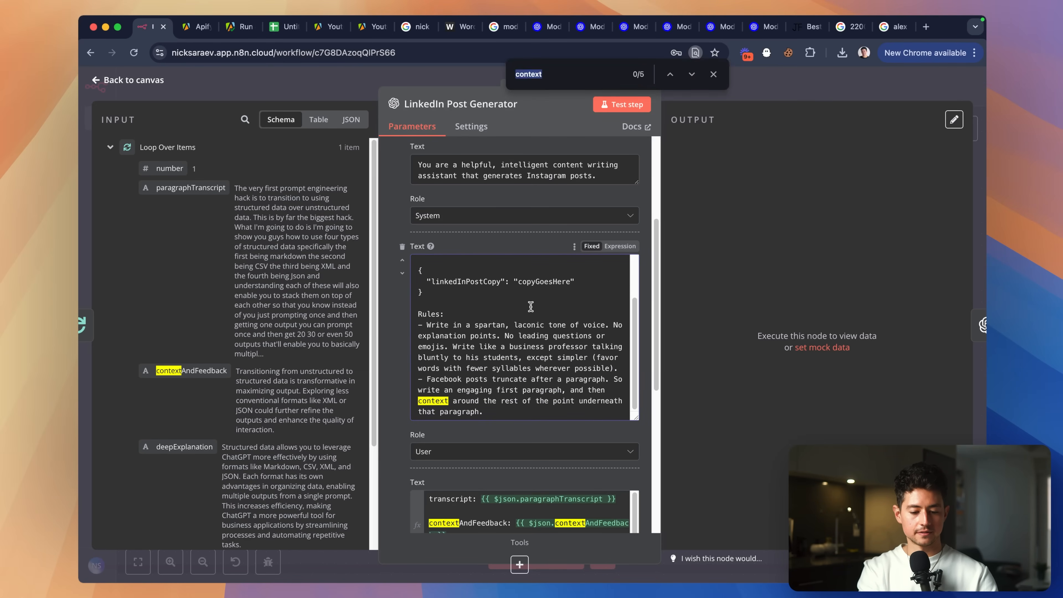
text(insta)
scroll(499, 354, down, 5)
scroll(494, 317, up, 3)
scroll(494, 317, up, 5)
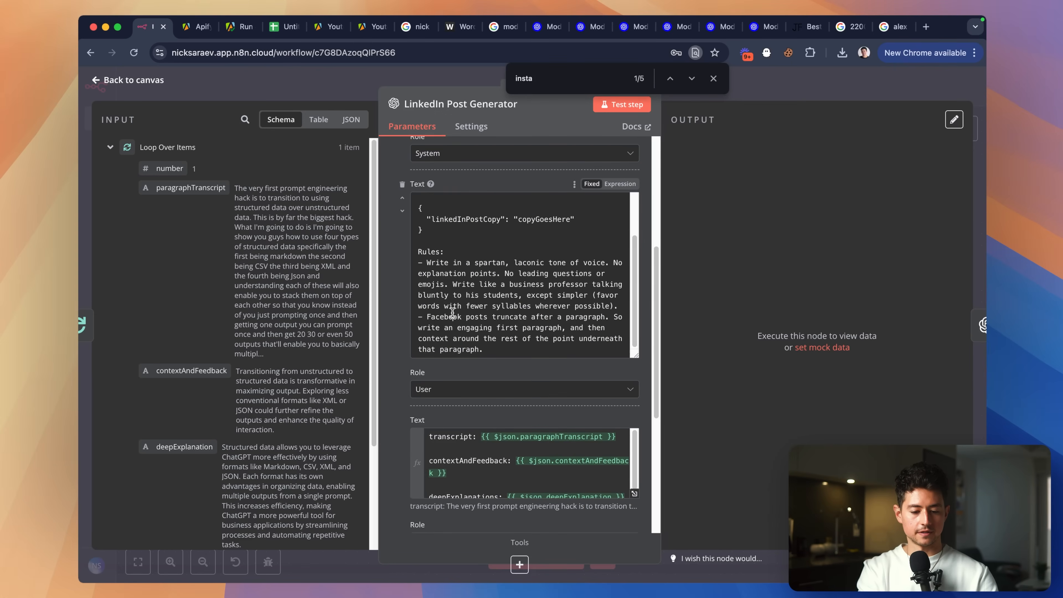
double_click(444, 317)
text(LinkedIn)
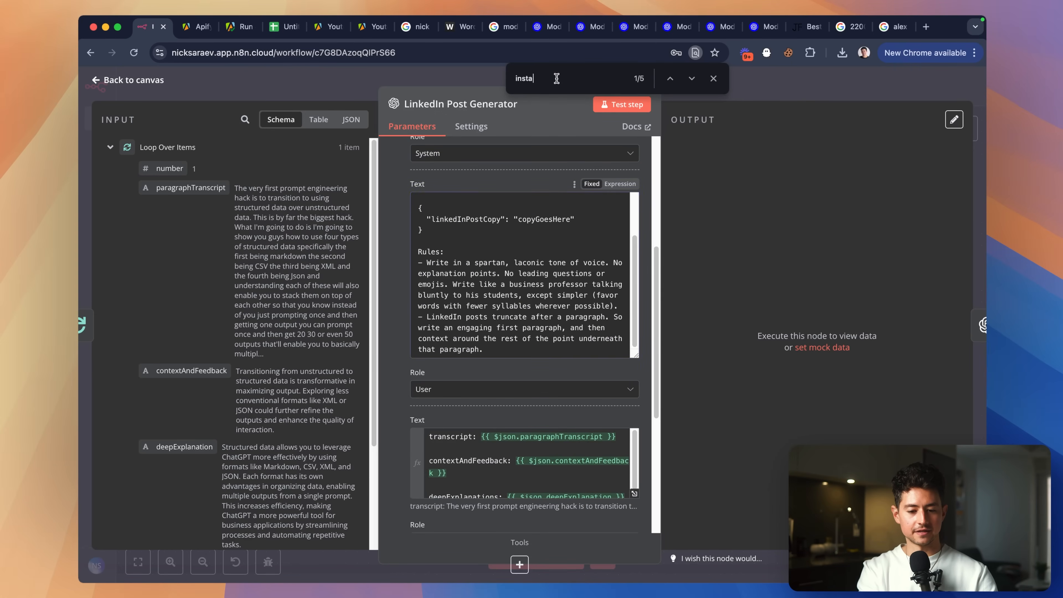
scroll(587, 293, down, 5)
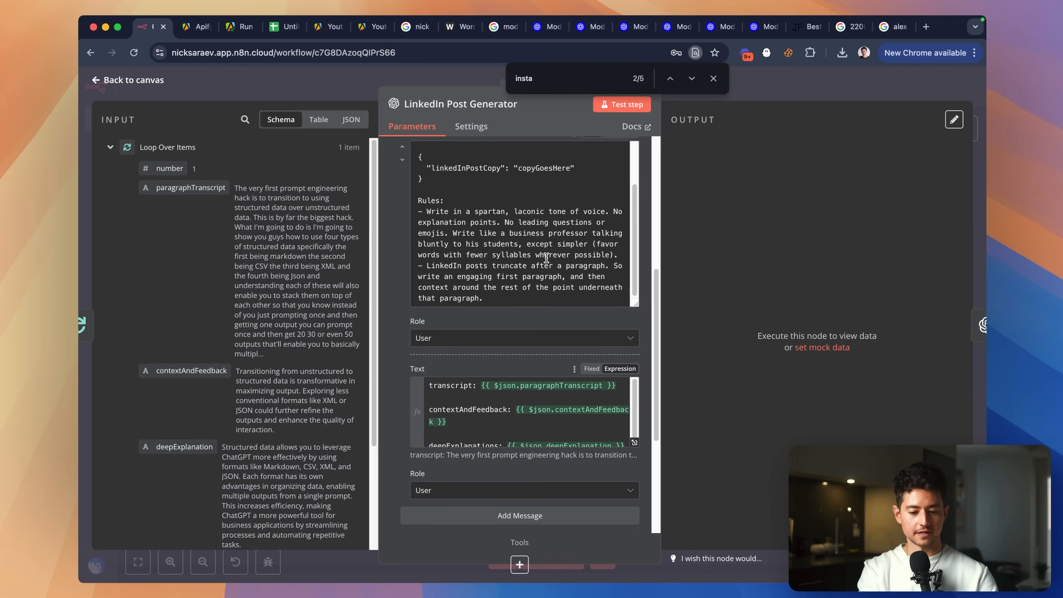
scroll(547, 257, up, 10)
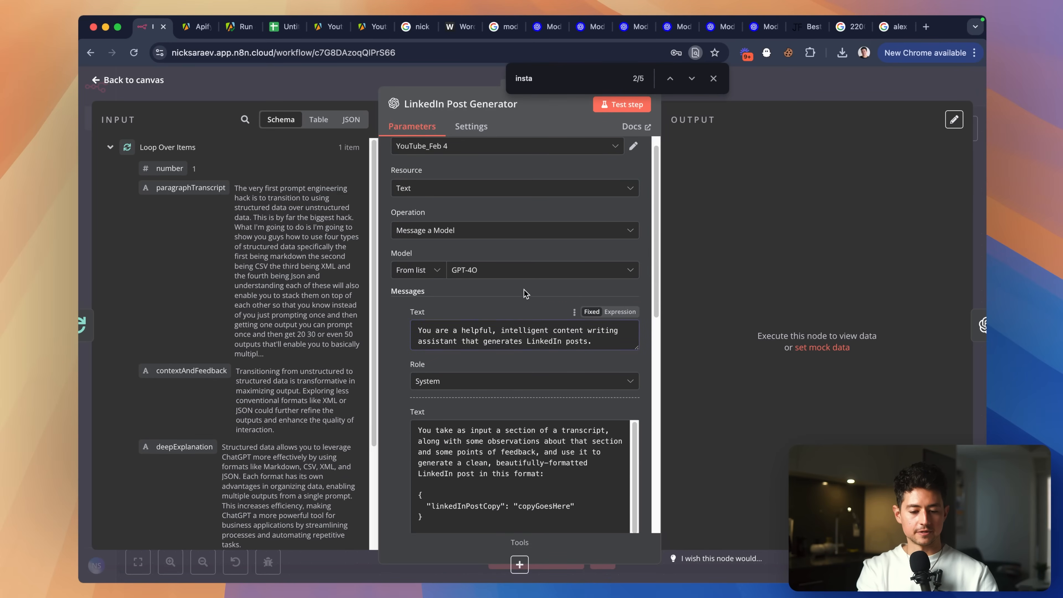
Search Google for 'linkedin post dimensions', finding 1200 x 628 pixels.
click(894, 27)
triple_click(357, 97)
text(linkedin post)
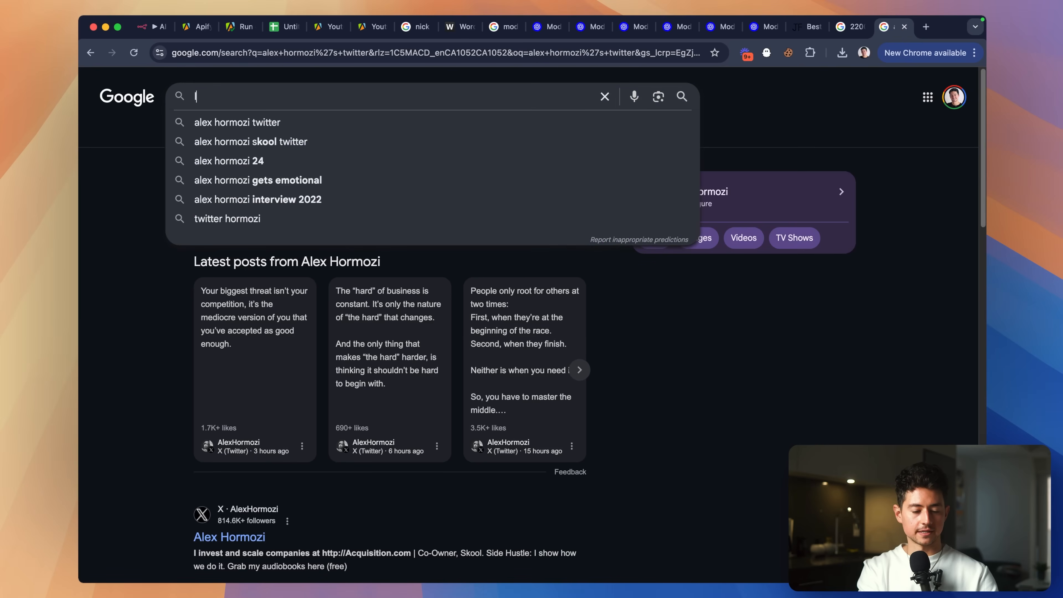
key(Down)
key(Down)
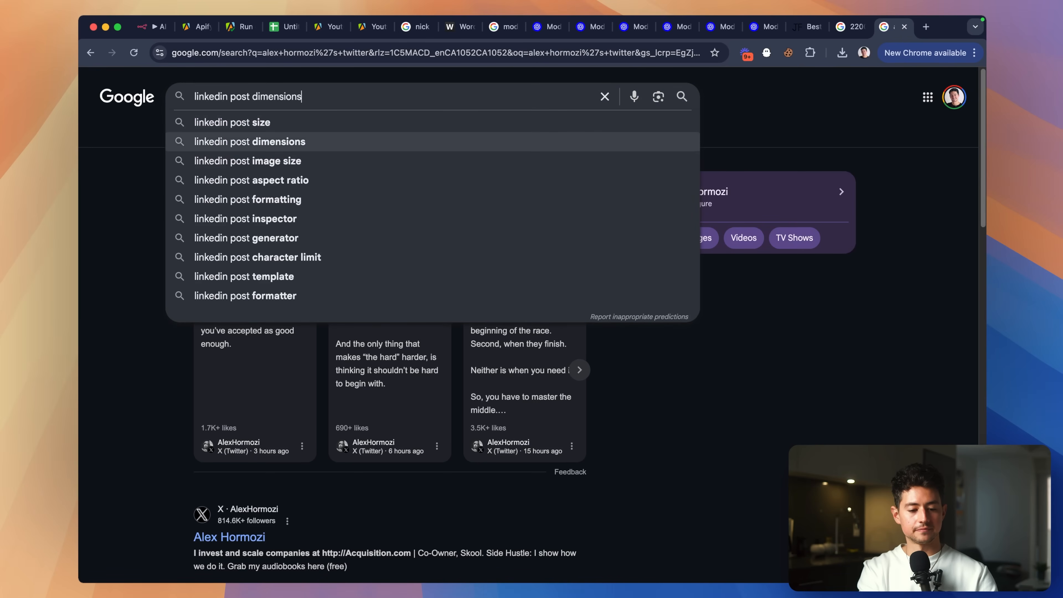
key(Return)
triple_click(218, 172)
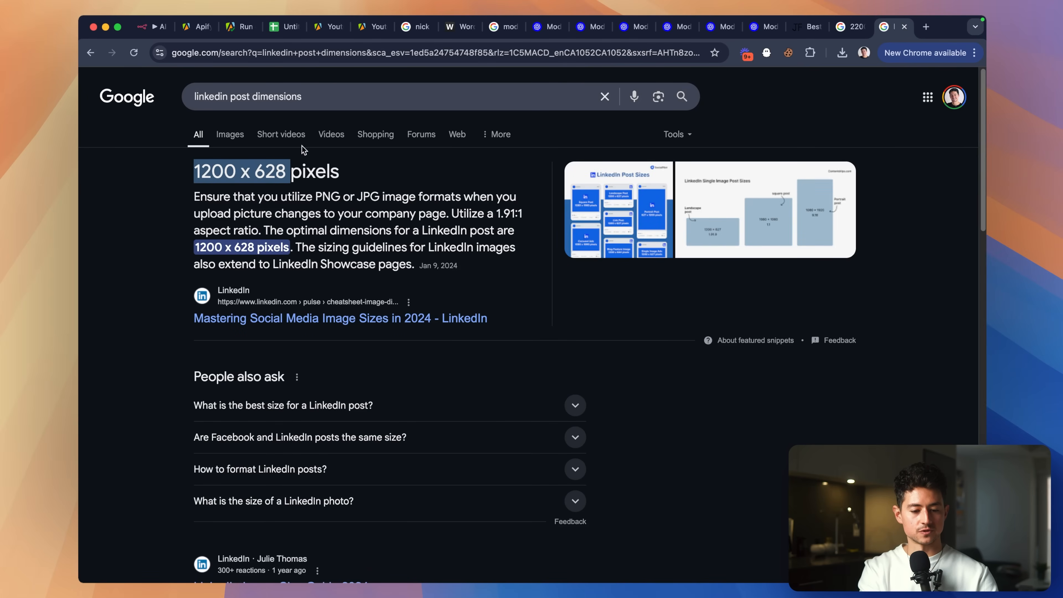
Search 'linkedin post truncation', then close the results and return to n8n.
click(332, 97)
text(post truncation)
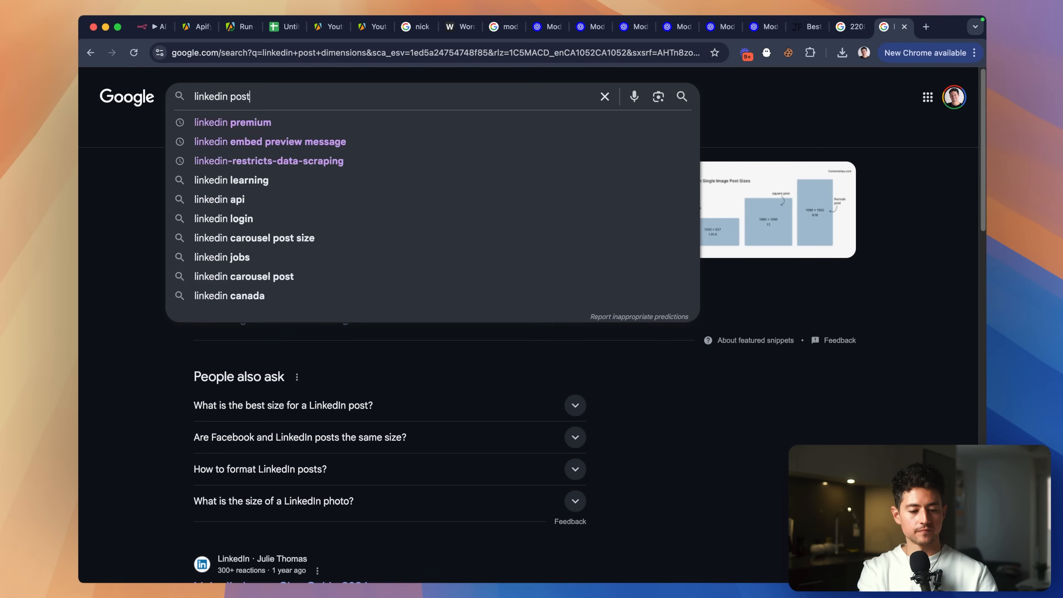
key(Return)
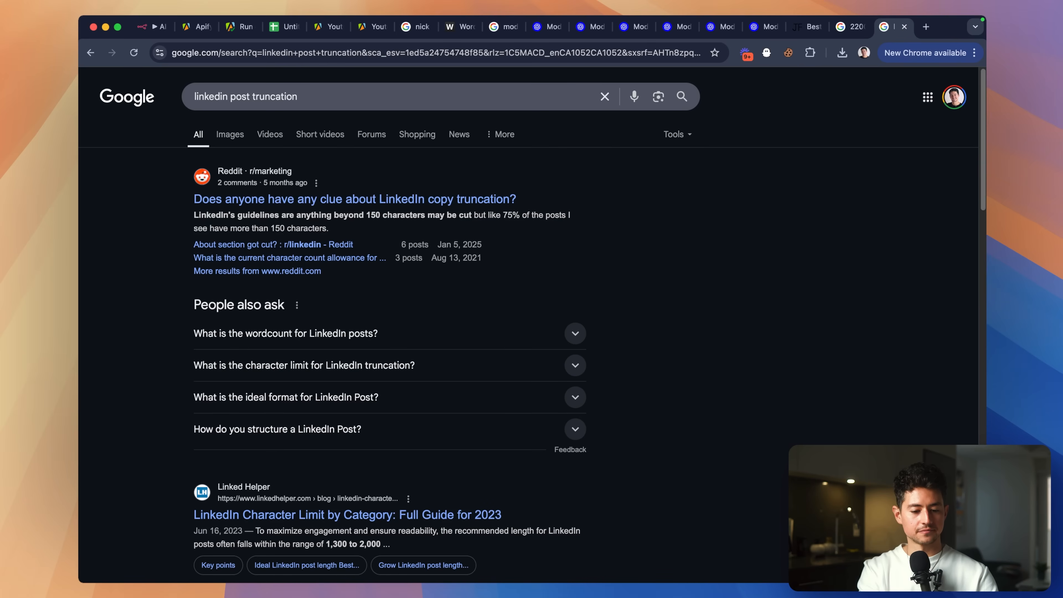
key(super+w)
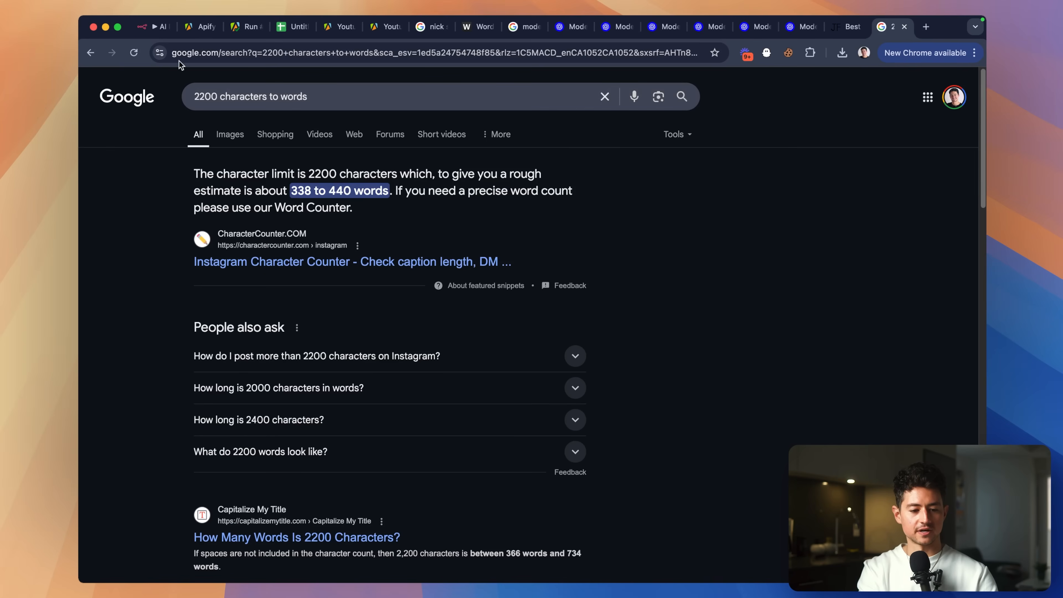
click(157, 34)
scroll(442, 316, down, 10)
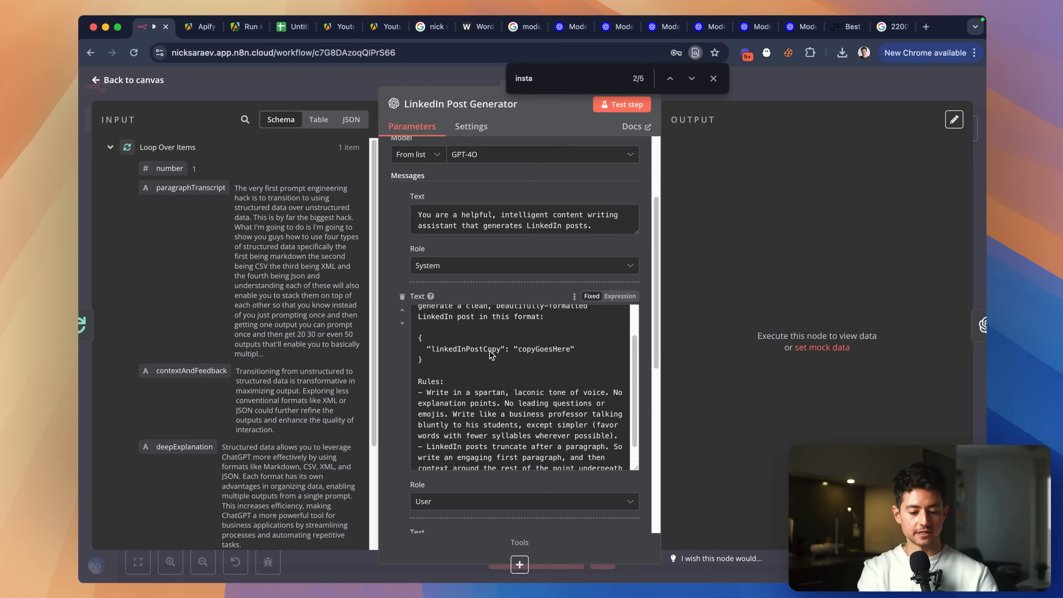
Dismiss the find bar, review the LinkedIn Post Generator parameters, and go back to the canvas.
scroll(400, 347, down, 10)
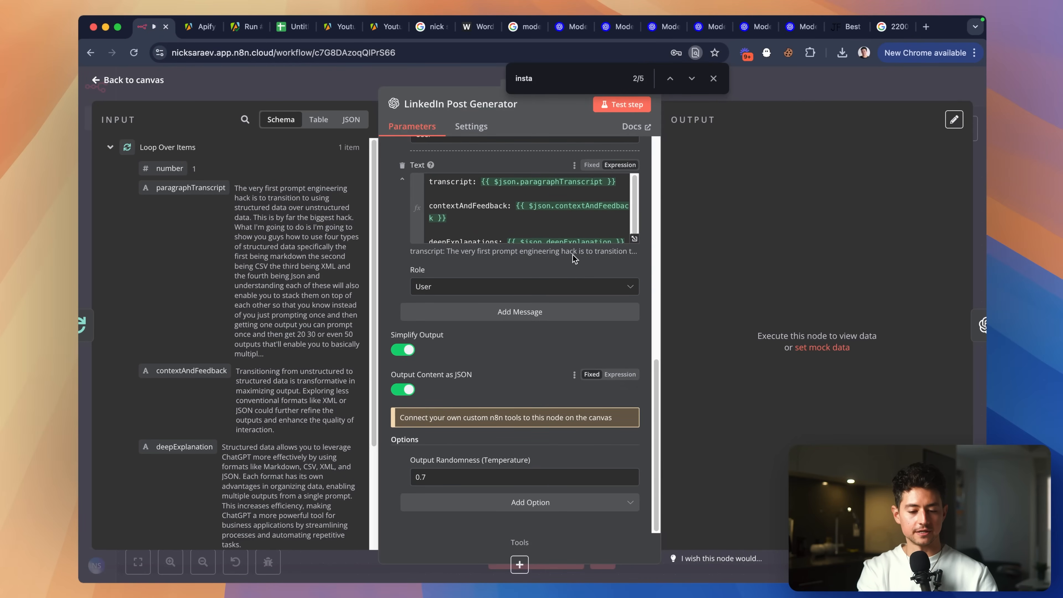
click(714, 78)
scroll(536, 235, down, 1)
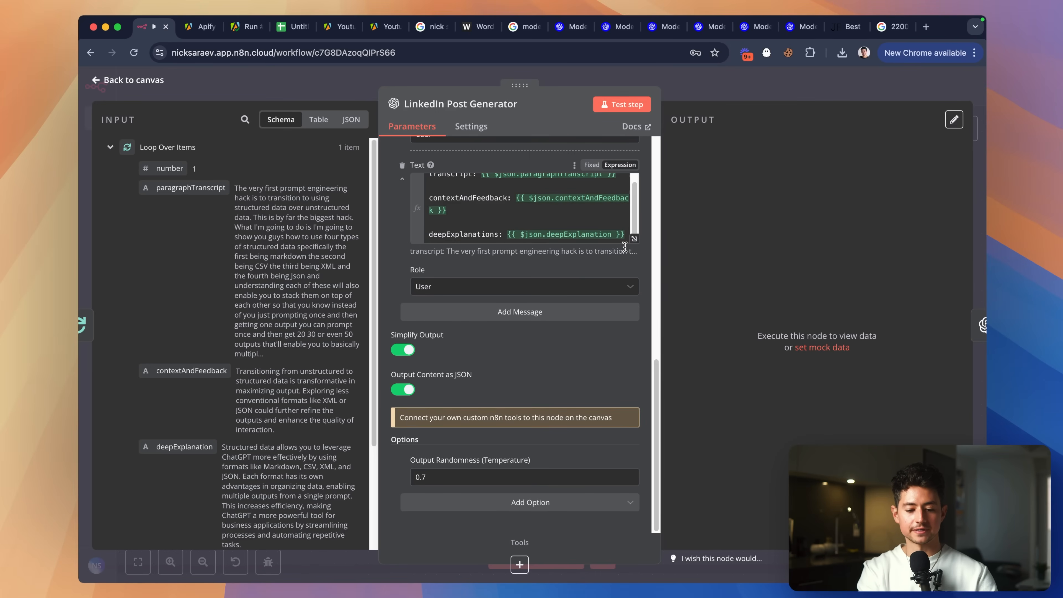
scroll(574, 347, up, 3)
click(706, 90)
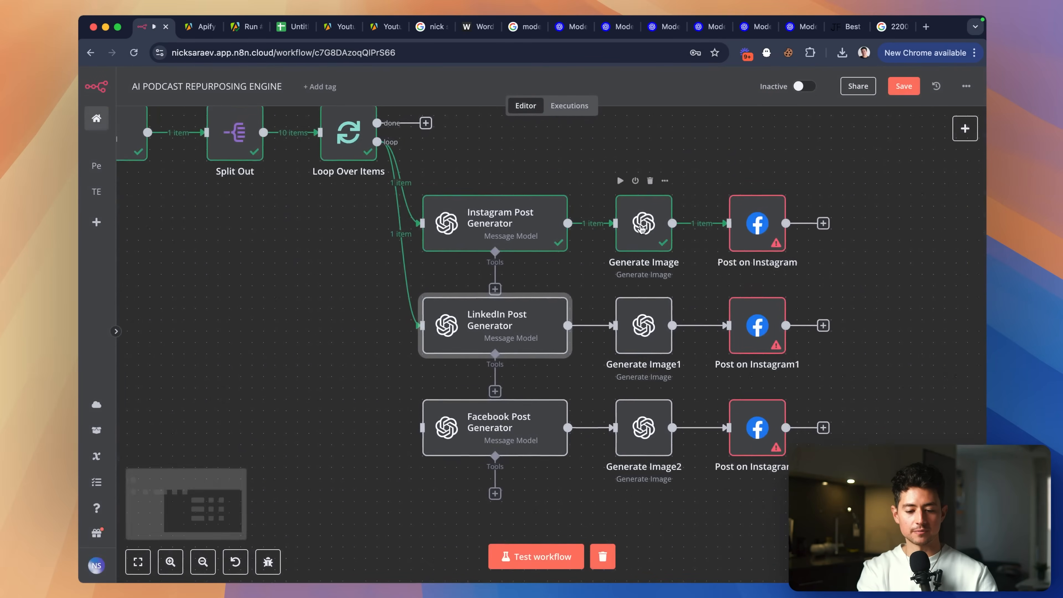
Rename Generate Image1 to Generate LI Image and the top image node to Generate IG Image.
right_click(641, 324)
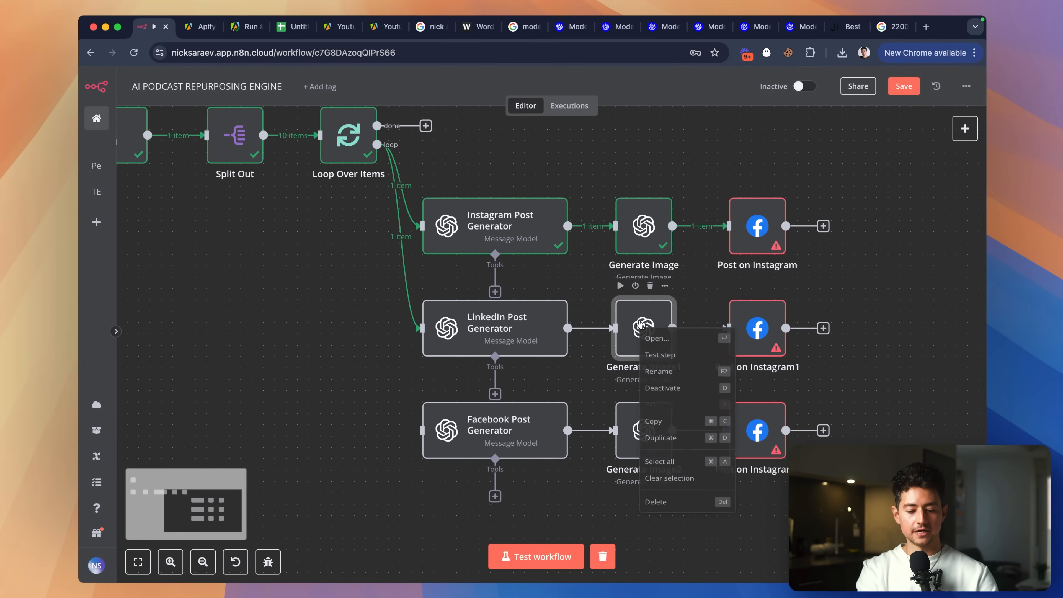
click(693, 373)
key(Right)
key(shift+alt+Left)
key(shift+alt+Left)
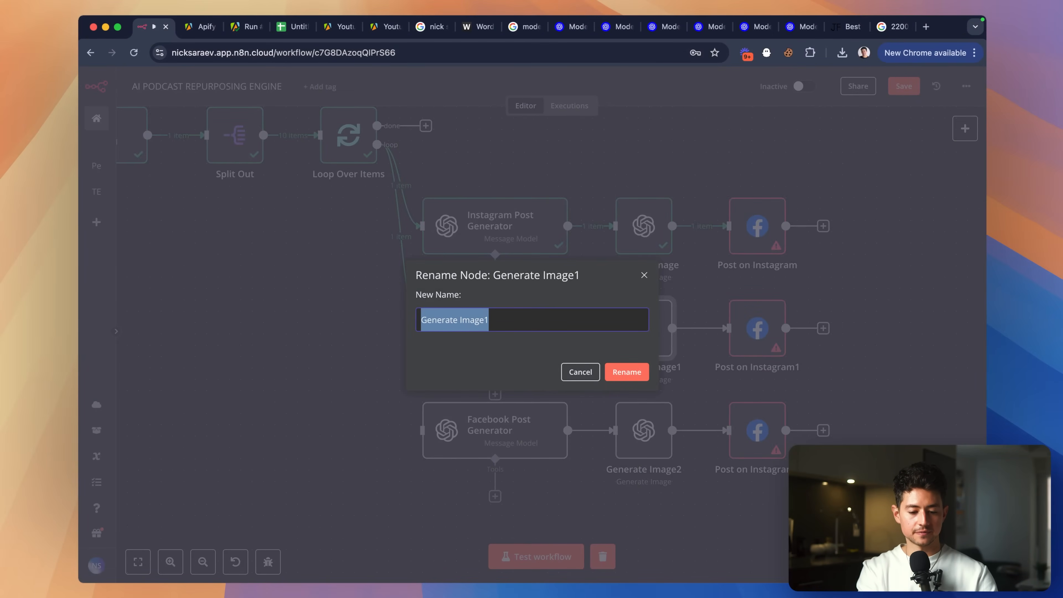
key(shift+alt+Right)
text(LI Image)
key(Return)
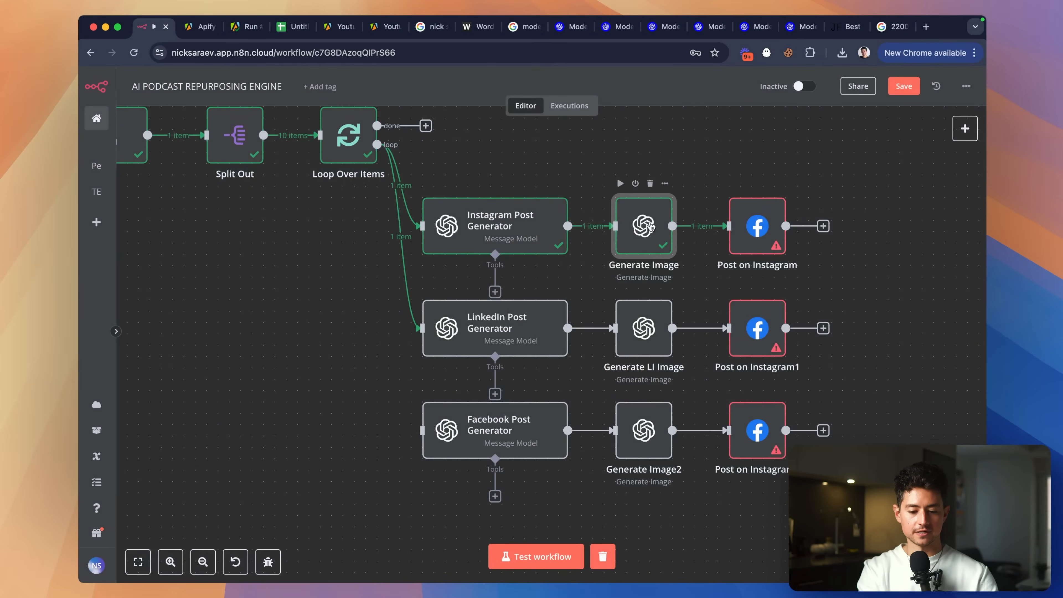
right_click(662, 245)
click(699, 294)
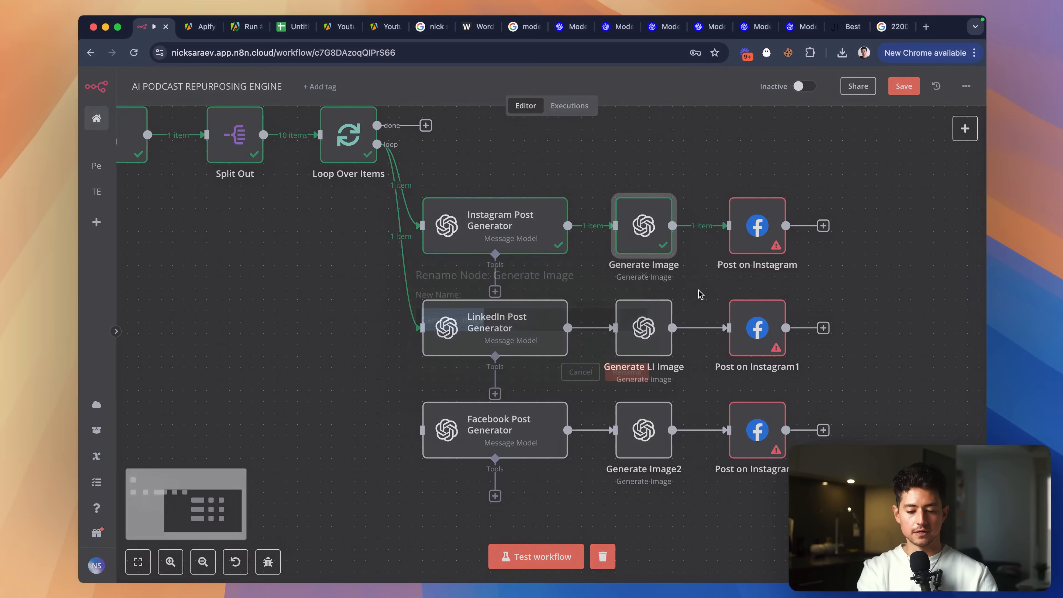
key(Right)
key(alt+Left)
text(IG)
key(Return)
Rename the bottom Generate Image2 node to Generate FB Image.
scroll(711, 350, down, 2)
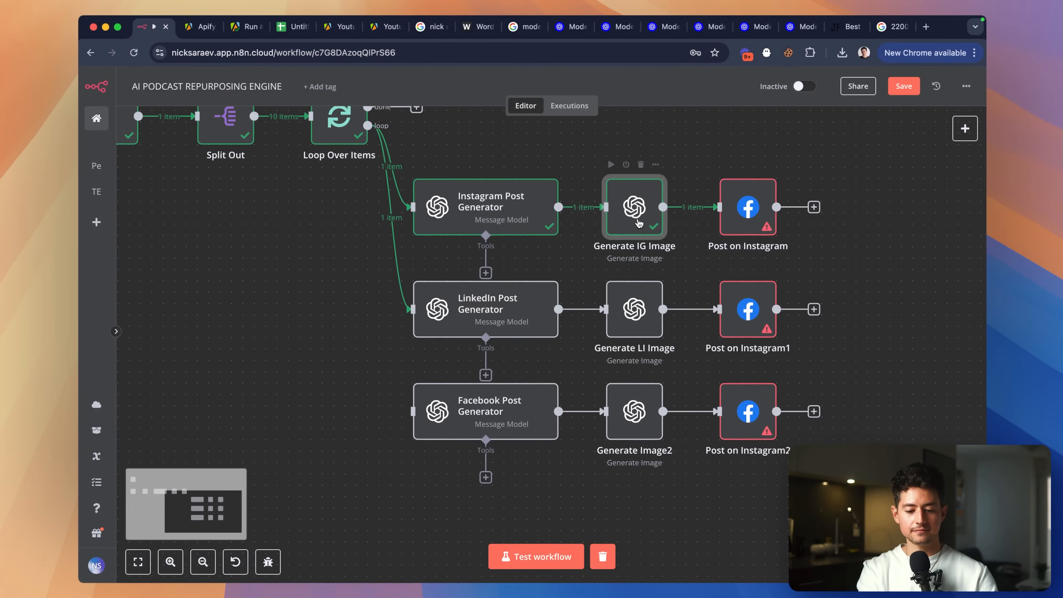
scroll(628, 364, down, 3)
click(584, 377)
right_click(584, 378)
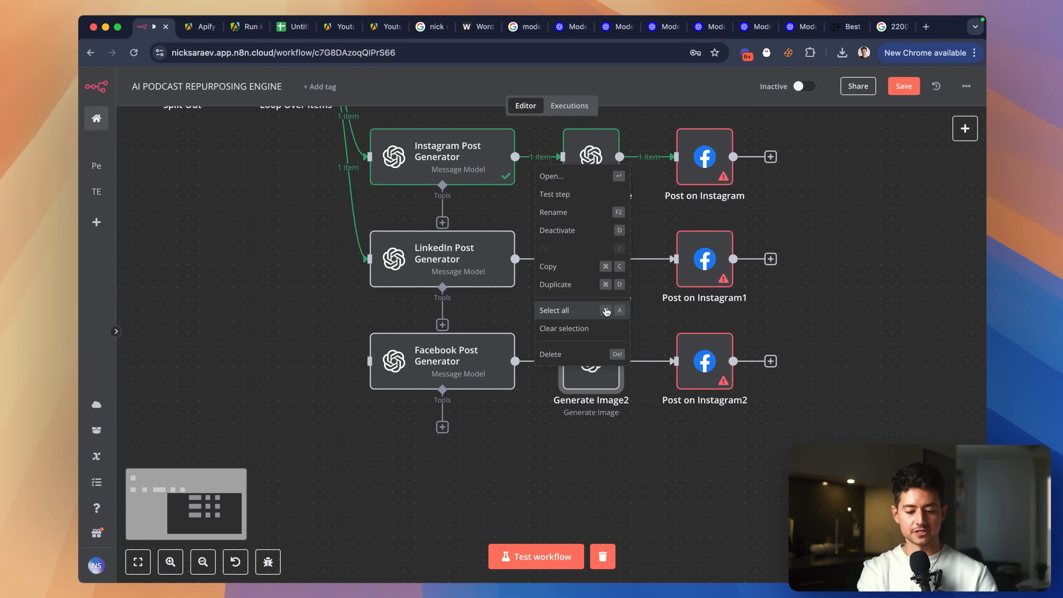
click(578, 214)
key(Right)
key(alt+Left)
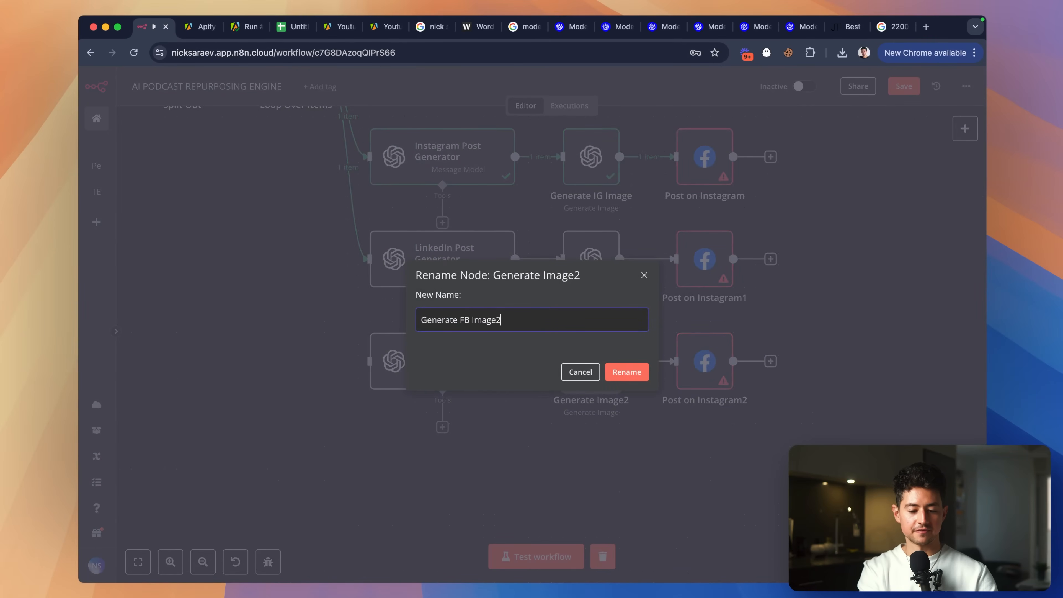
key(BackSpace)
key(Return)
Review the resolution choices in Generate LI Image's Resolution setting, then go back to Google.
scroll(646, 301, up, 2)
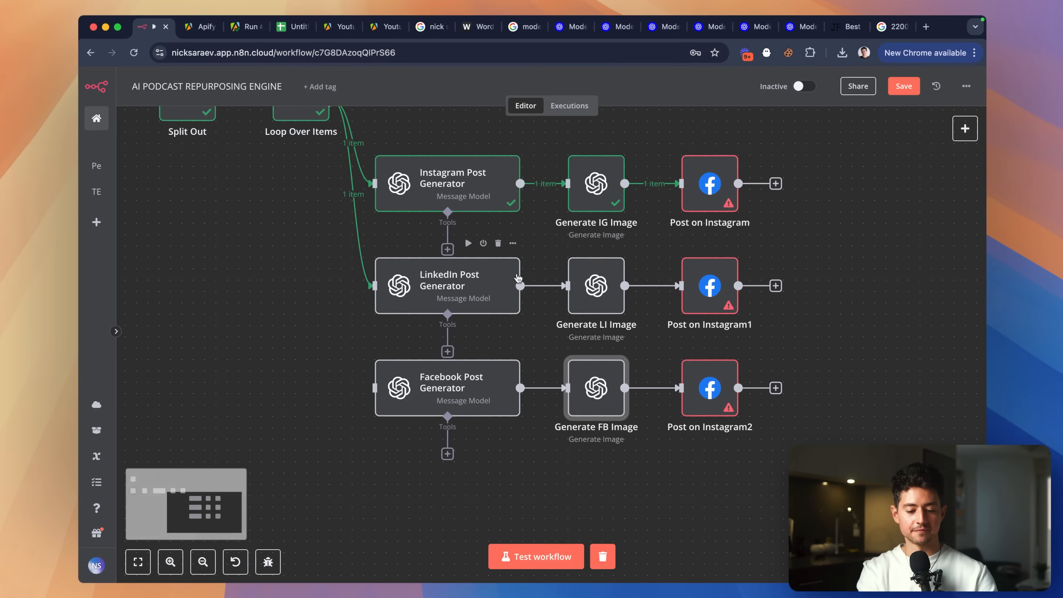
click(274, 300)
double_click(587, 303)
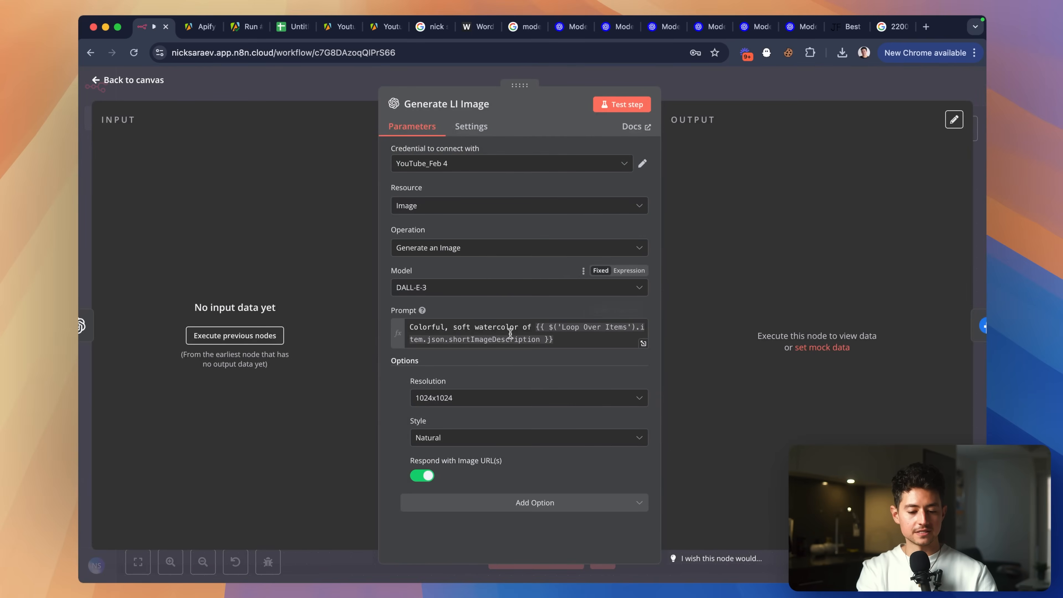
click(492, 401)
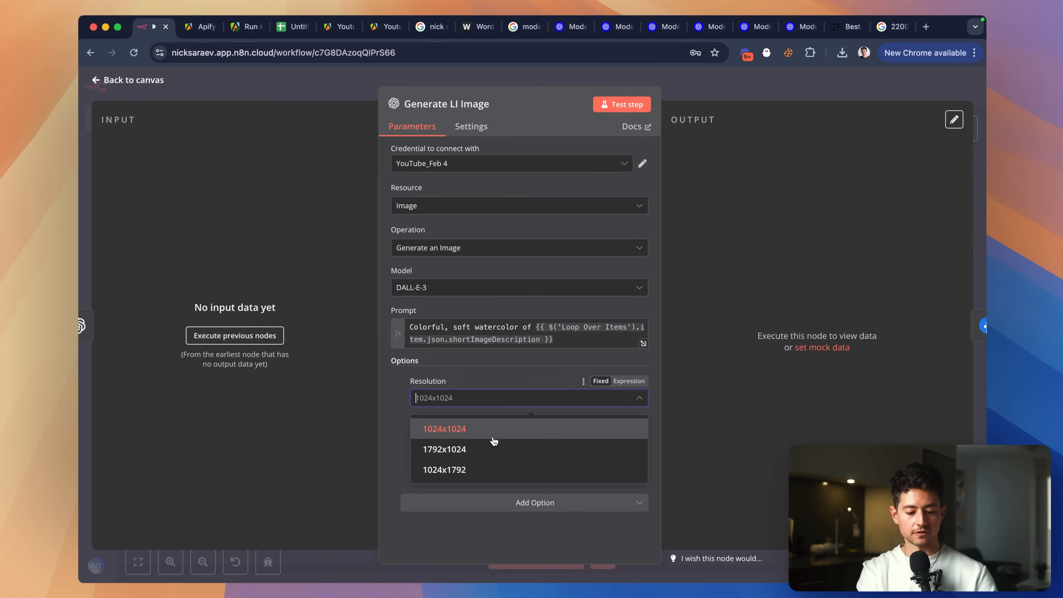
scroll(494, 457, up, 5)
scroll(493, 456, down, 5)
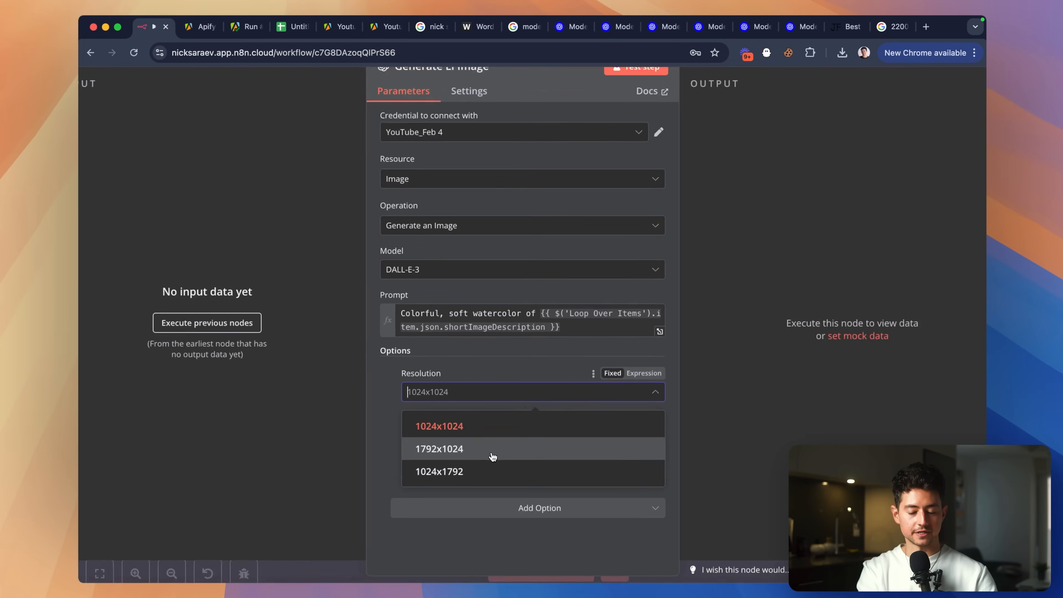
click(884, 27)
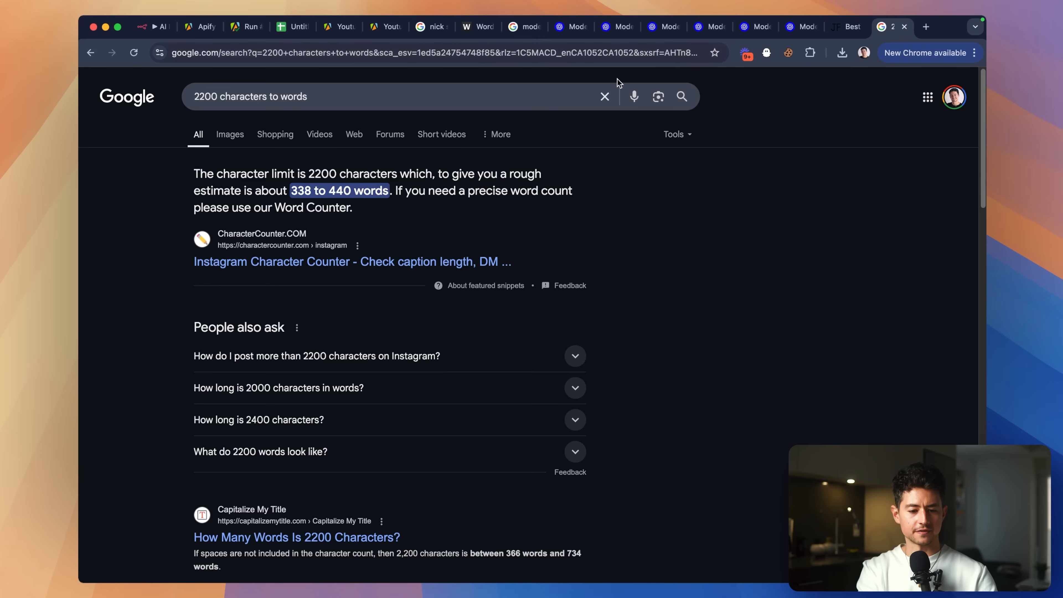
Search 'linkedin post resolution' and note the recommended 1080 x 1080 square size.
triple_click(556, 93)
text(linkedin post resolution)
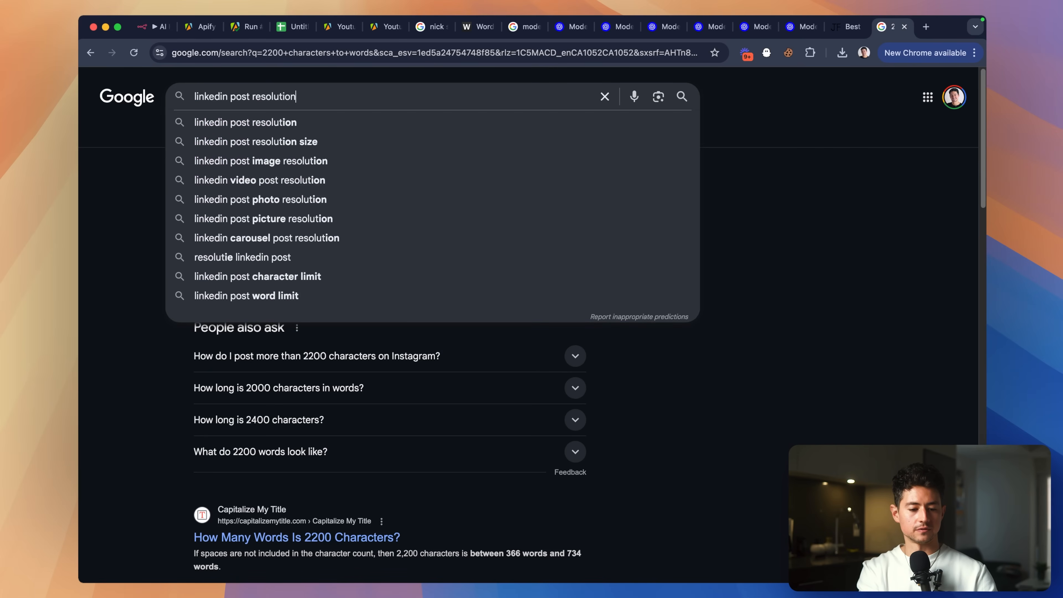
key(Return)
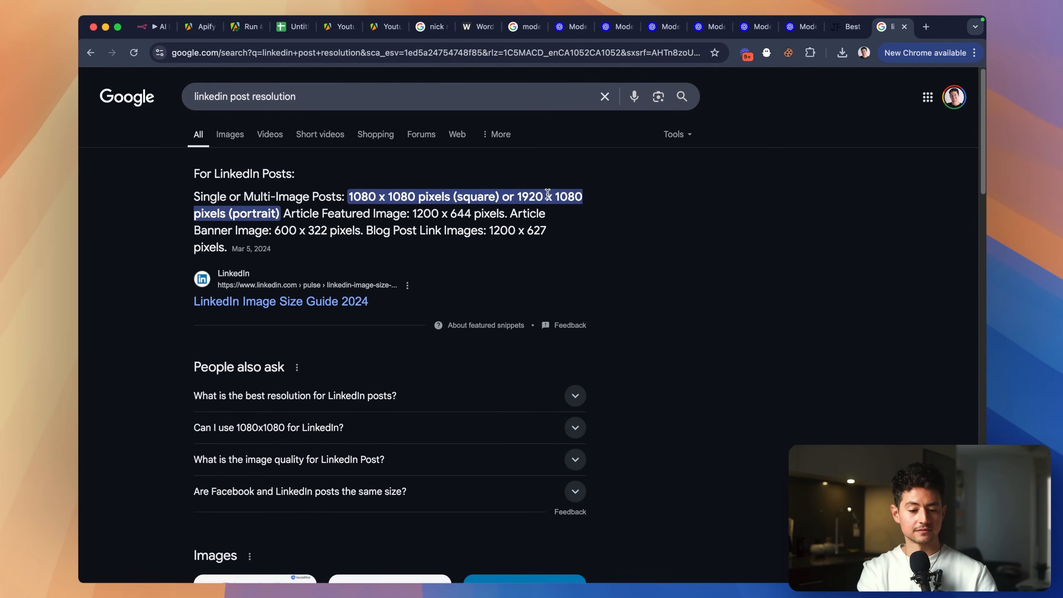
scroll(293, 206, up, 5)
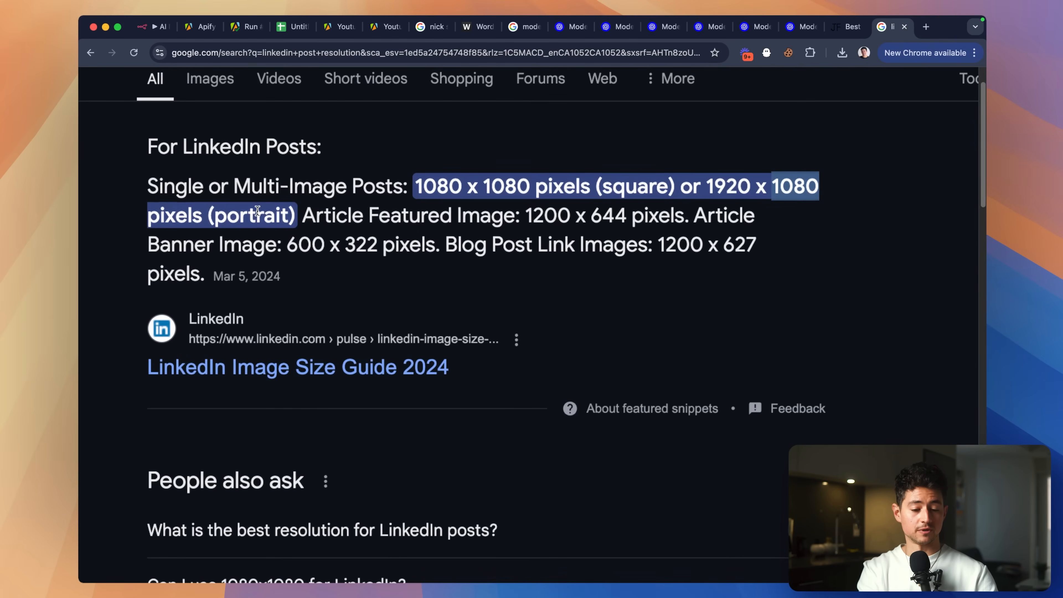
scroll(507, 204, down, 5)
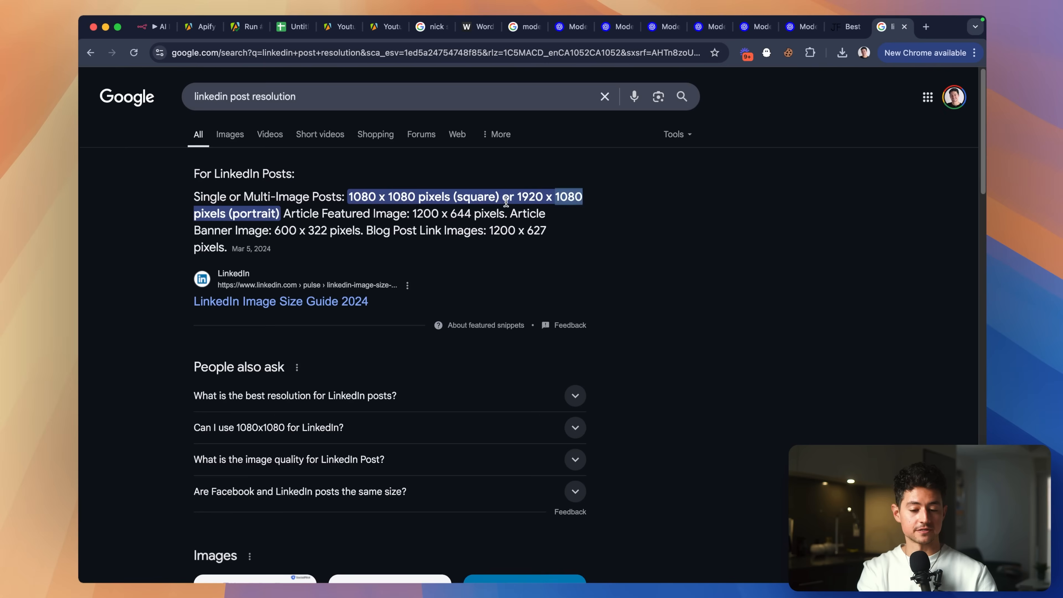
double_click(351, 201)
drag(419, 201, 413, 201)
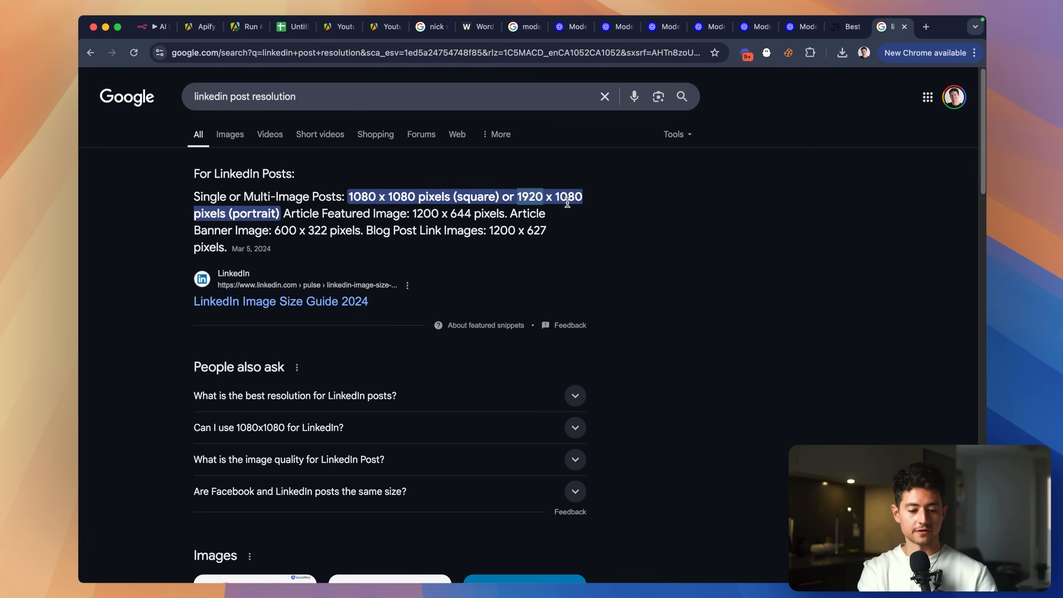
key(super+w)
Keep the Generate LI Image resolution at 1024x1024.
click(158, 27)
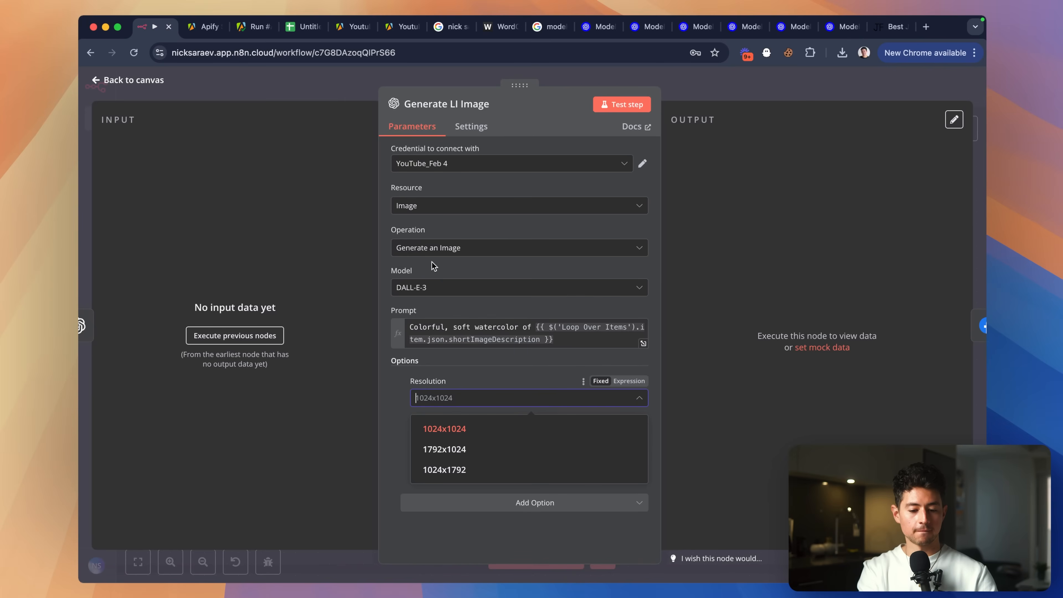
click(482, 428)
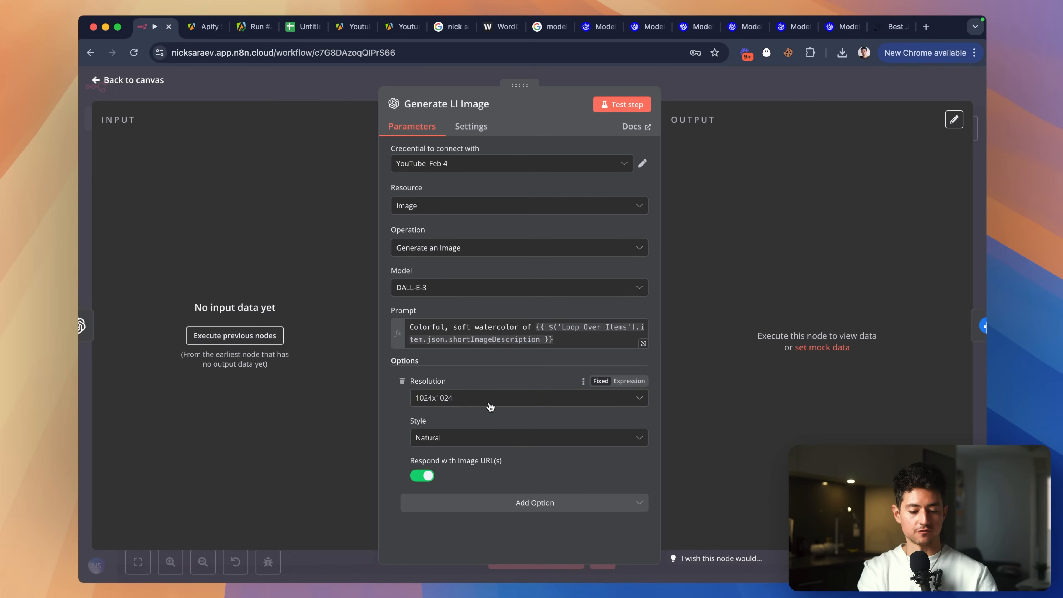
click(707, 90)
scroll(655, 217, down, 1)
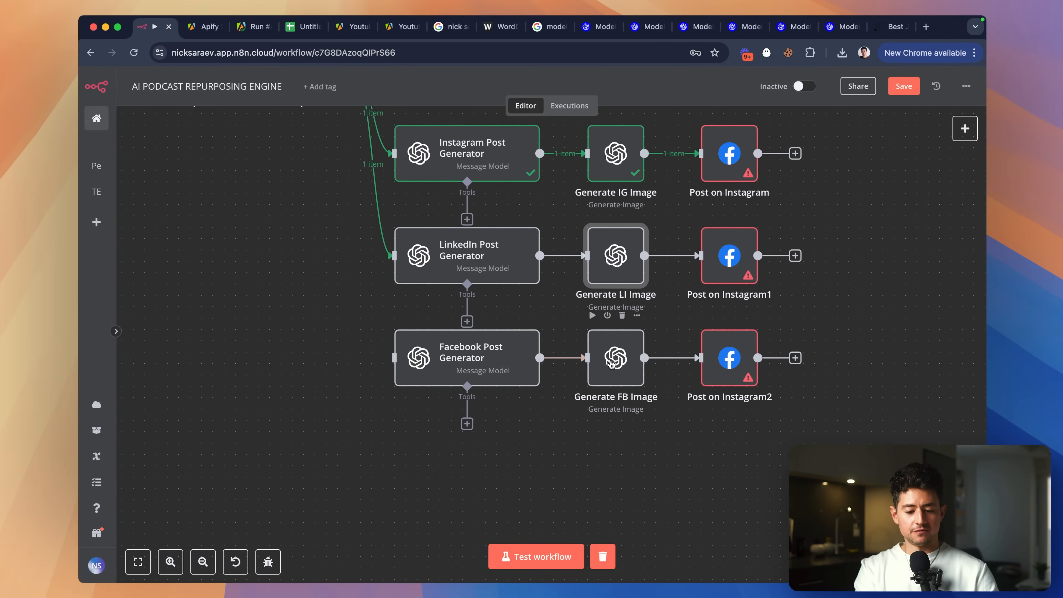
Set the Generate FB Image node's resolution to 1792x1024.
double_click(615, 358)
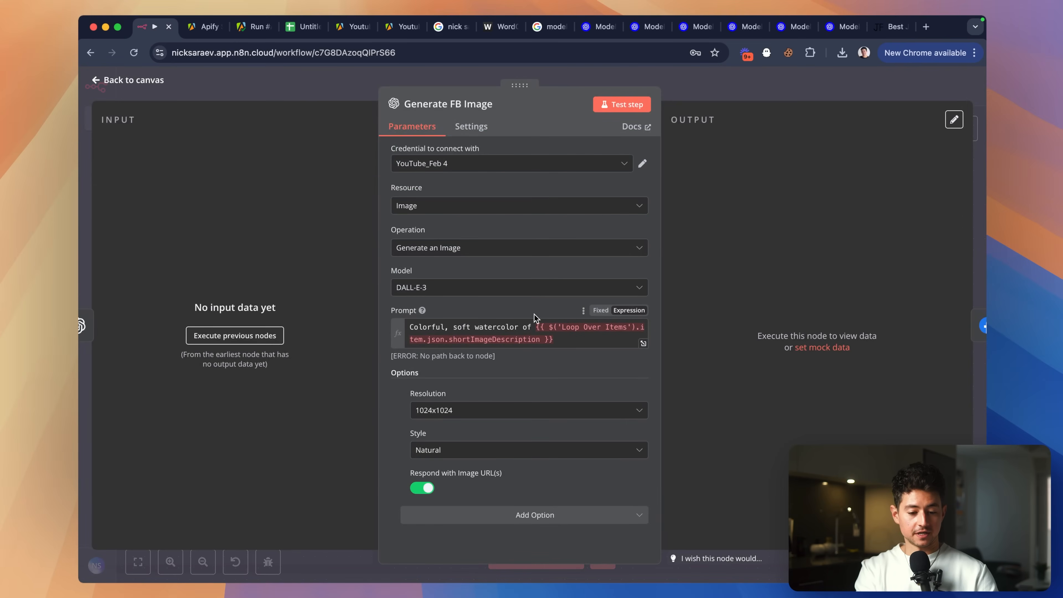
click(488, 415)
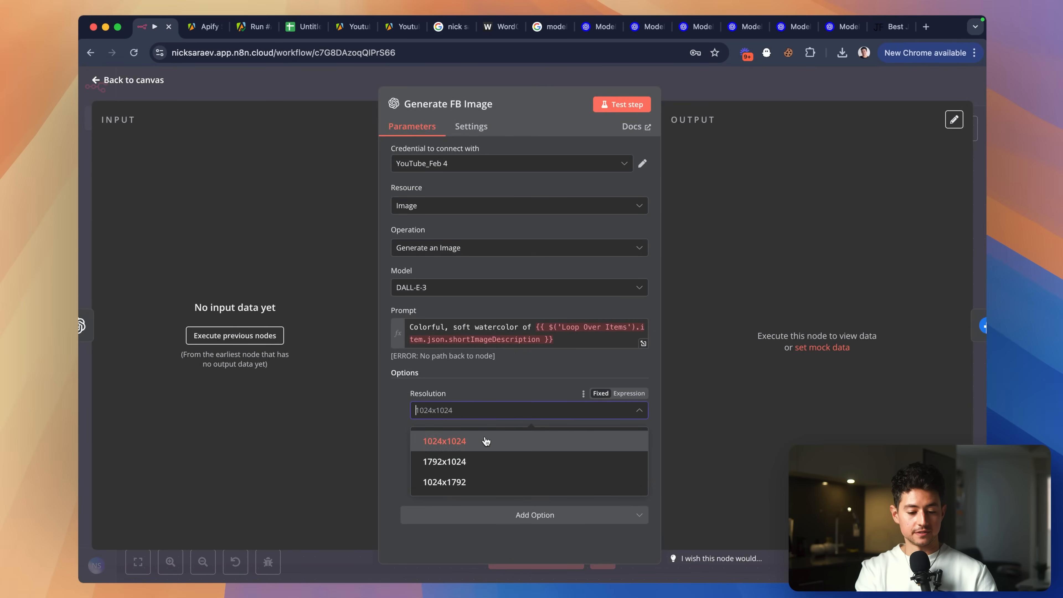
click(481, 463)
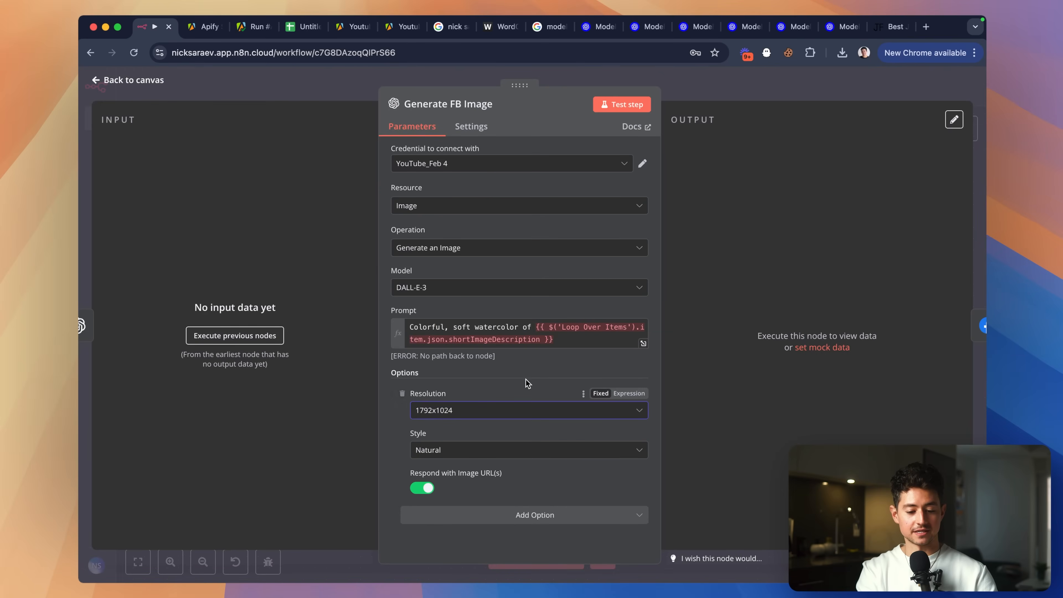
key(Escape)
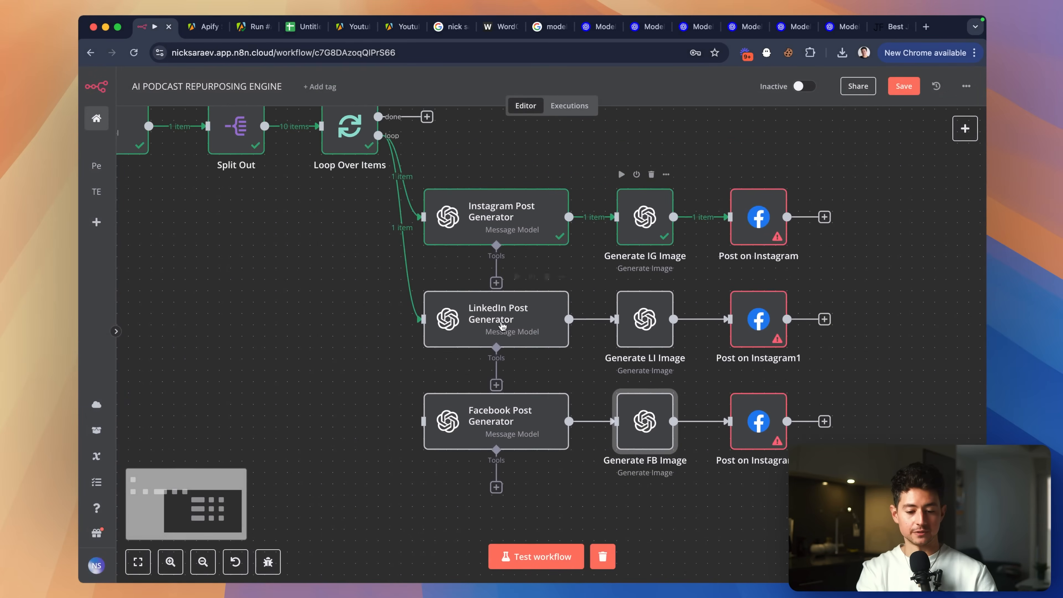
Connect the Loop Over Items loop output to the Facebook Post Generator.
drag(378, 135, 423, 421)
scroll(433, 429, down, 3)
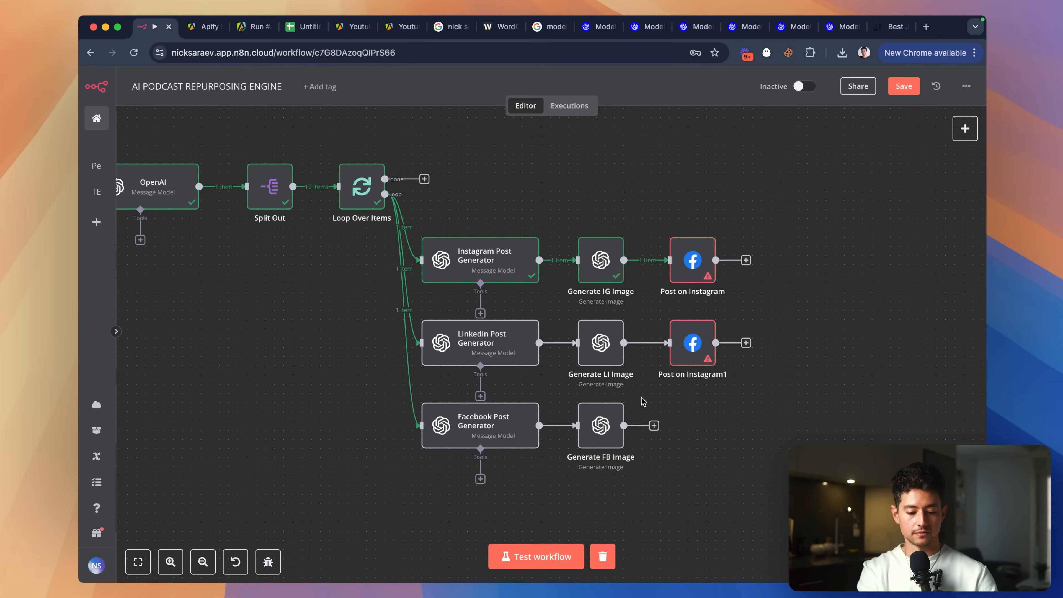
scroll(645, 312, right, 1)
scroll(645, 312, down, 1)
Delete Post on Instagram1 and add a LinkedIn 'Create a post' node after Generate LI Image.
drag(637, 300, 749, 364)
key(Delete)
click(638, 331)
text(linkedin)
click(834, 202)
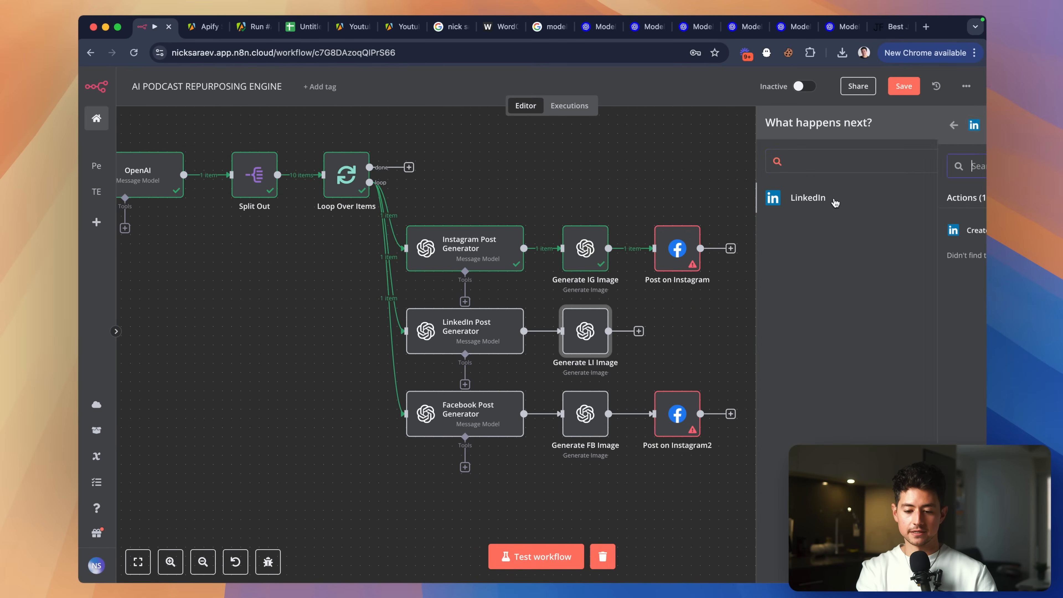
click(911, 232)
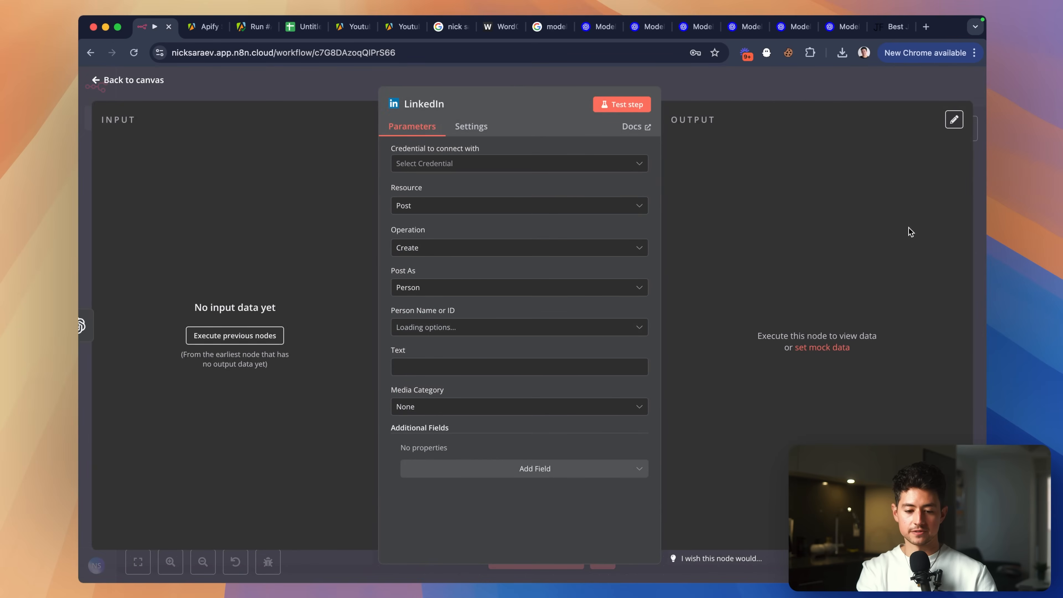
click(557, 163)
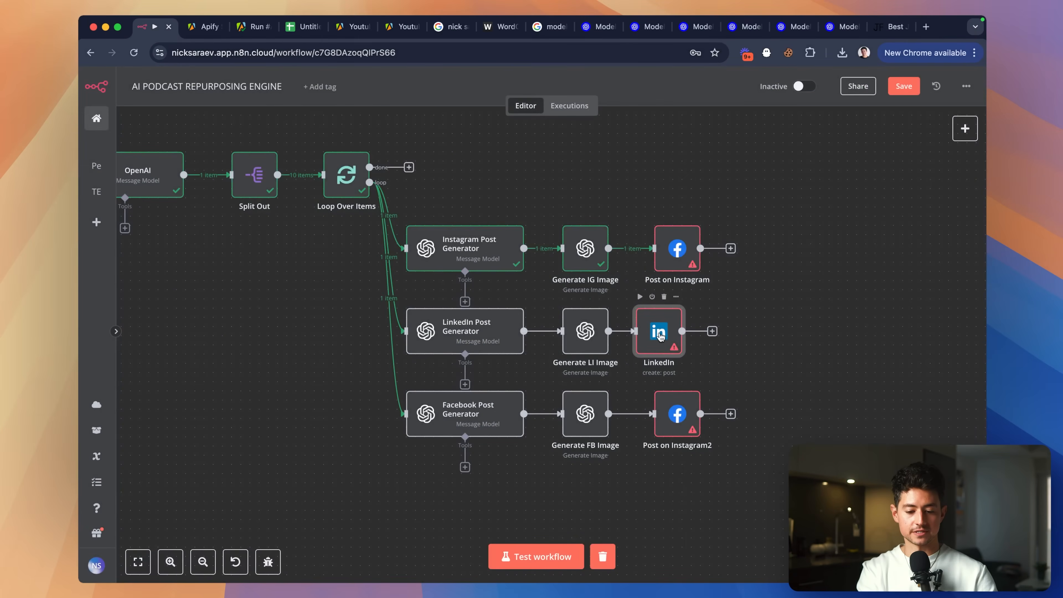
mouse_move(660, 334)
mouse_down()
mouse_move(687, 332)
mouse_move(677, 331)
mouse_up()
click(788, 363)
scroll(725, 369, down, 3)
scroll(724, 368, up, 5)
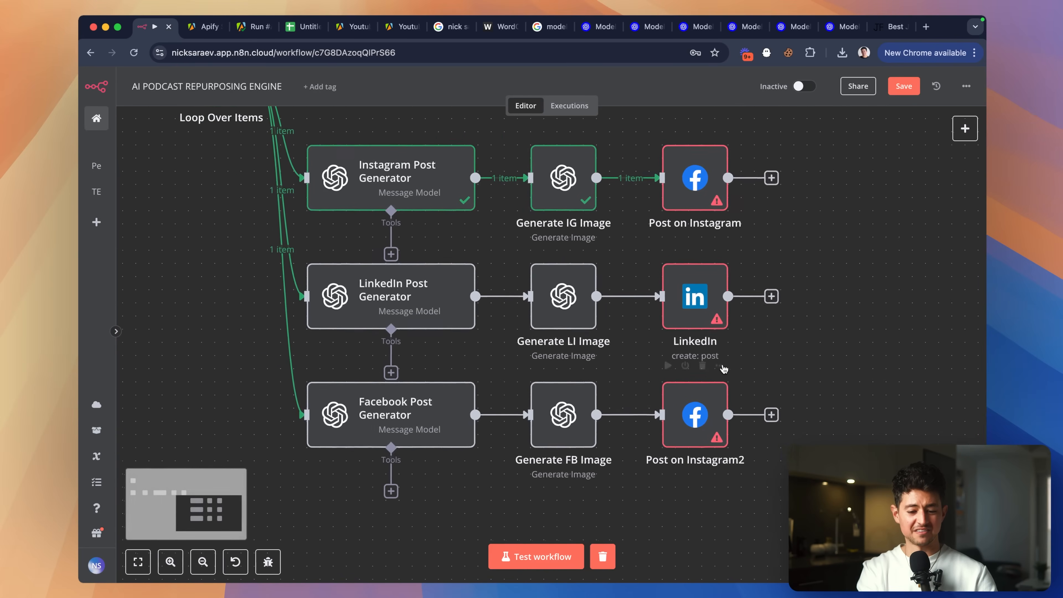
scroll(725, 369, up, 2)
scroll(725, 368, left, 1)
scroll(725, 369, down, 2)
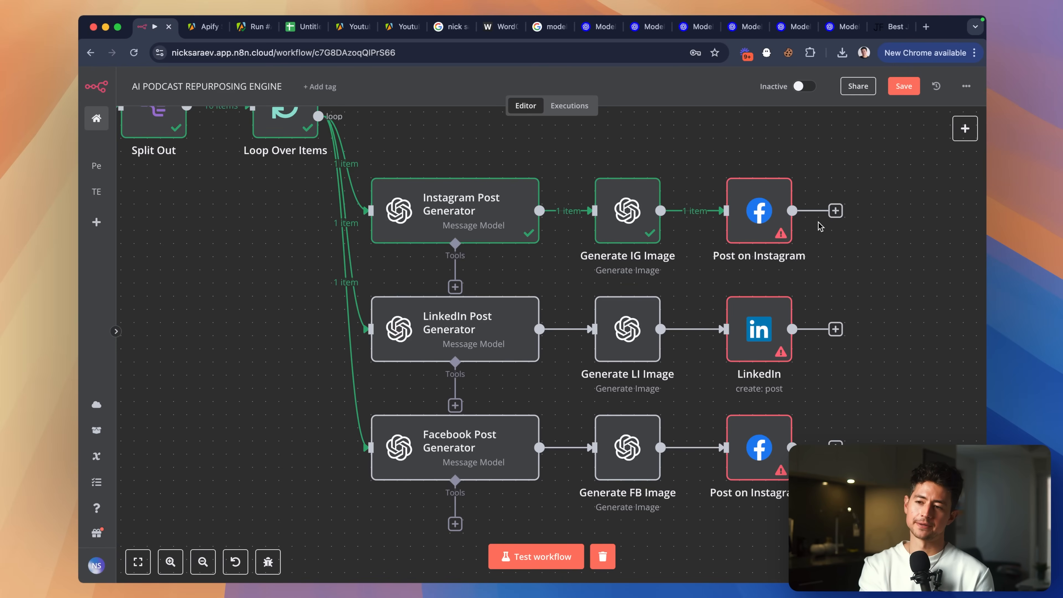
scroll(820, 287, down, 5)
scroll(731, 284, up, 3)
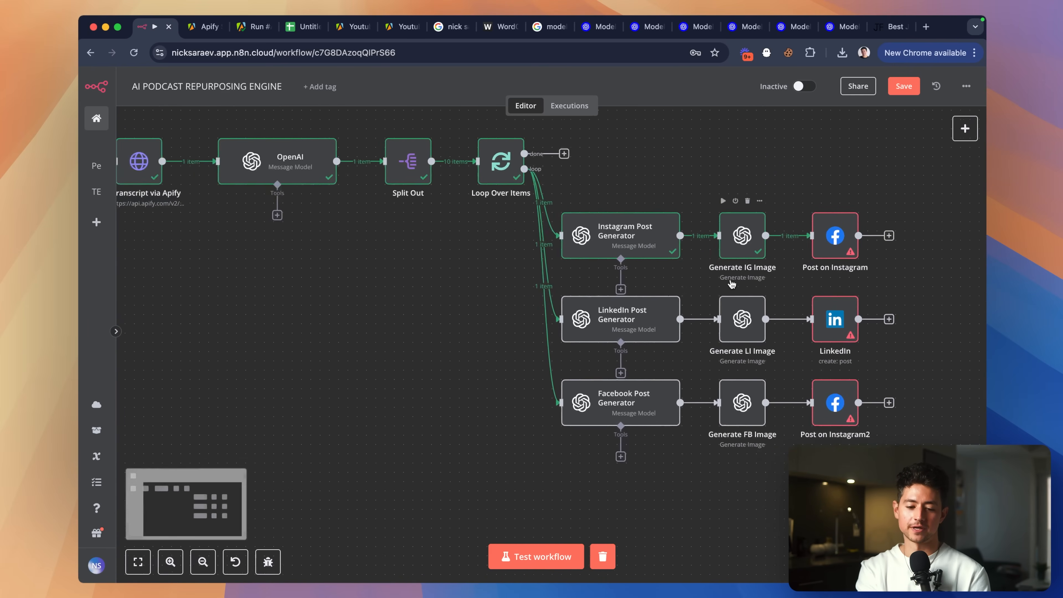
scroll(732, 284, right, 5)
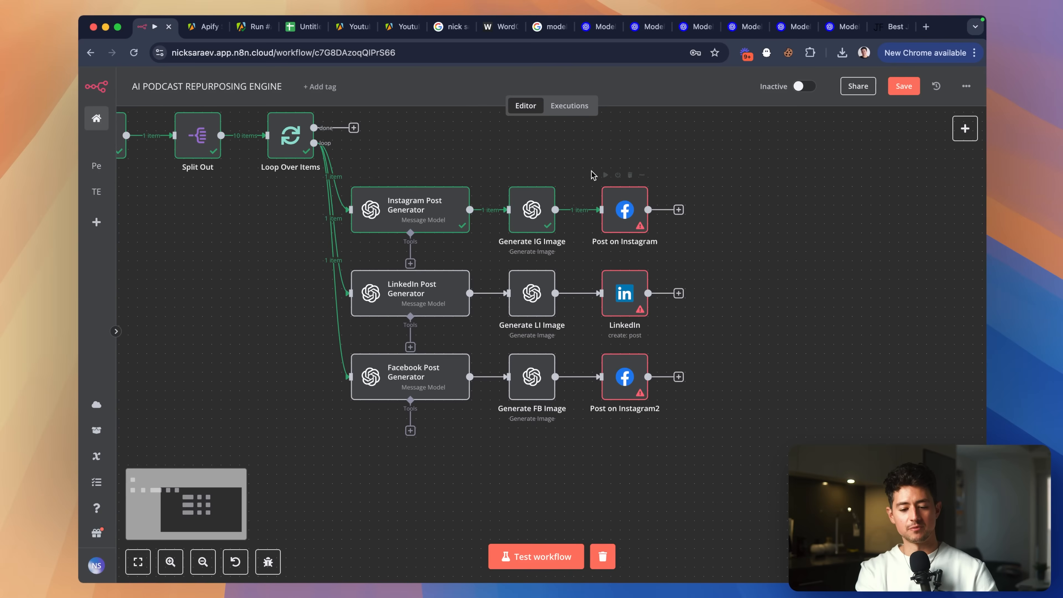
Delete the three posting nodes and add a Merge node after Generate IG Image.
drag(594, 175, 715, 430)
key(Delete)
scroll(693, 416, right, 2)
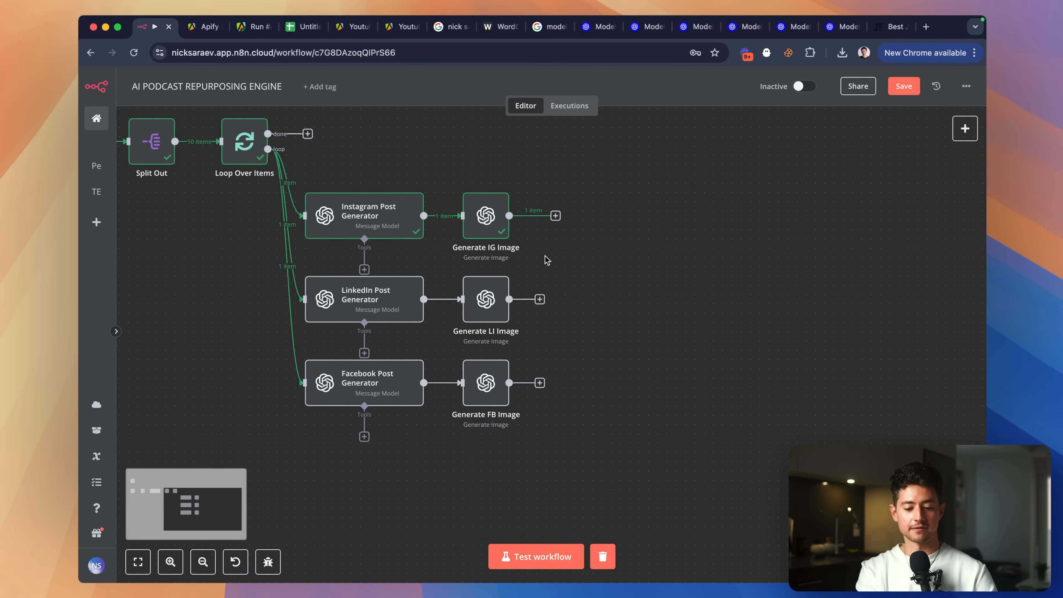
click(556, 216)
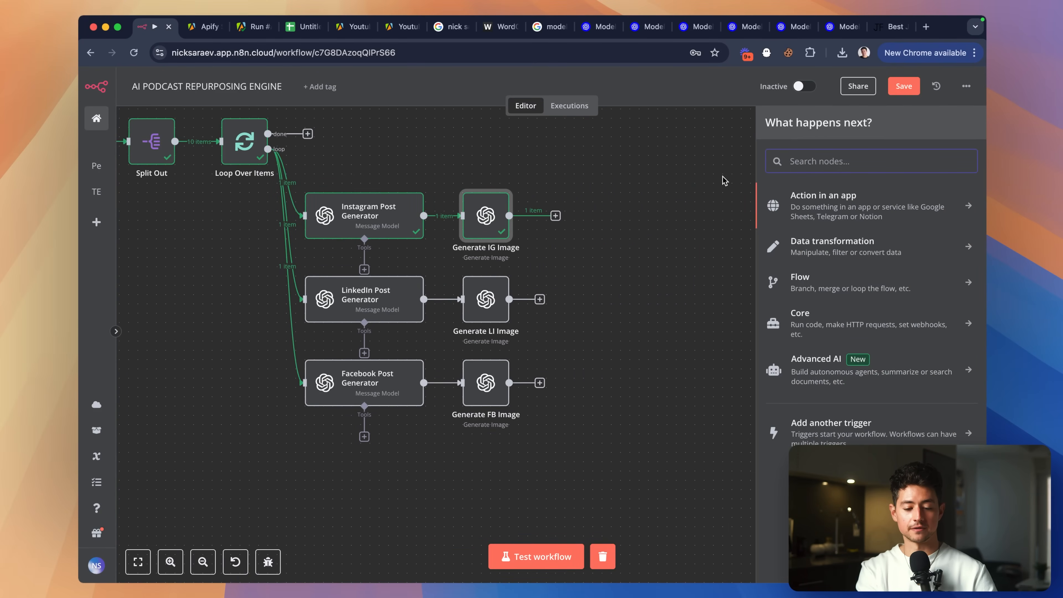
text(merge)
key(Return)
key(Escape)
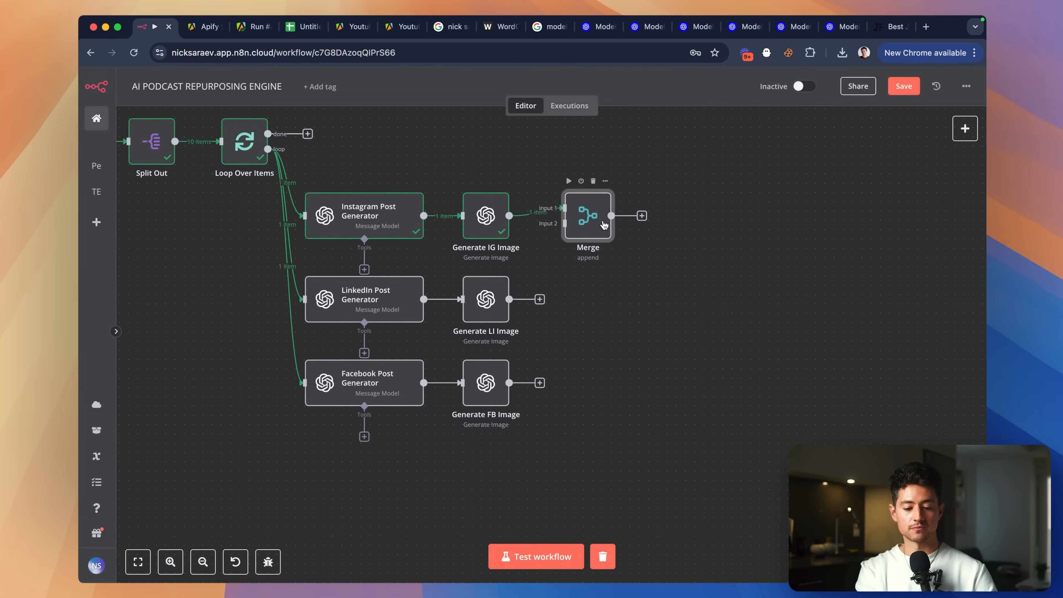
drag(594, 225, 668, 308)
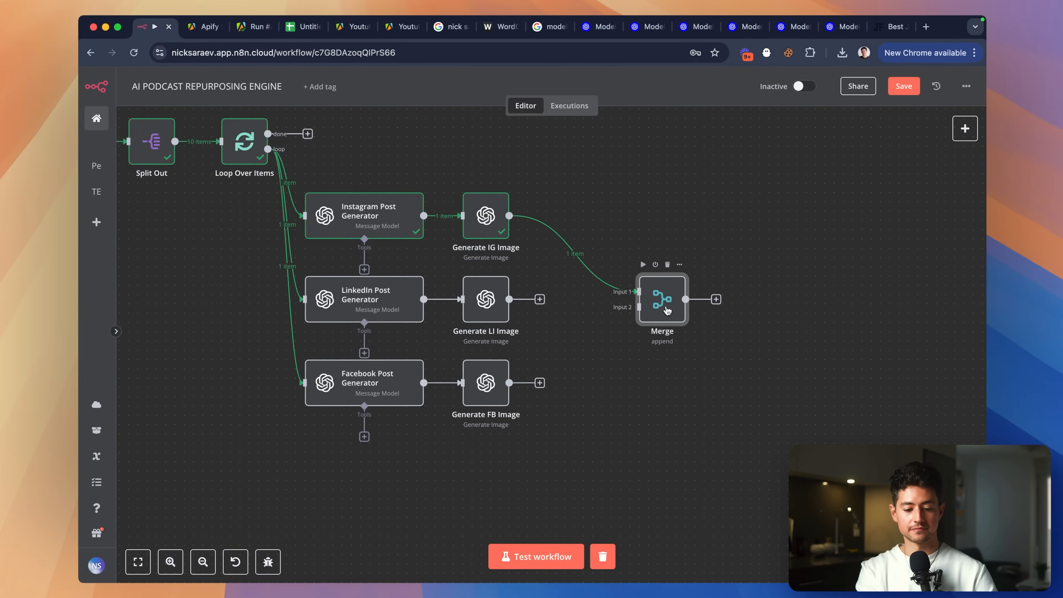
Give Merge 3 inputs, wiring Generate LI Image to input 2 and Generate FB Image to input 3.
click(540, 299)
drag(540, 299, 640, 308)
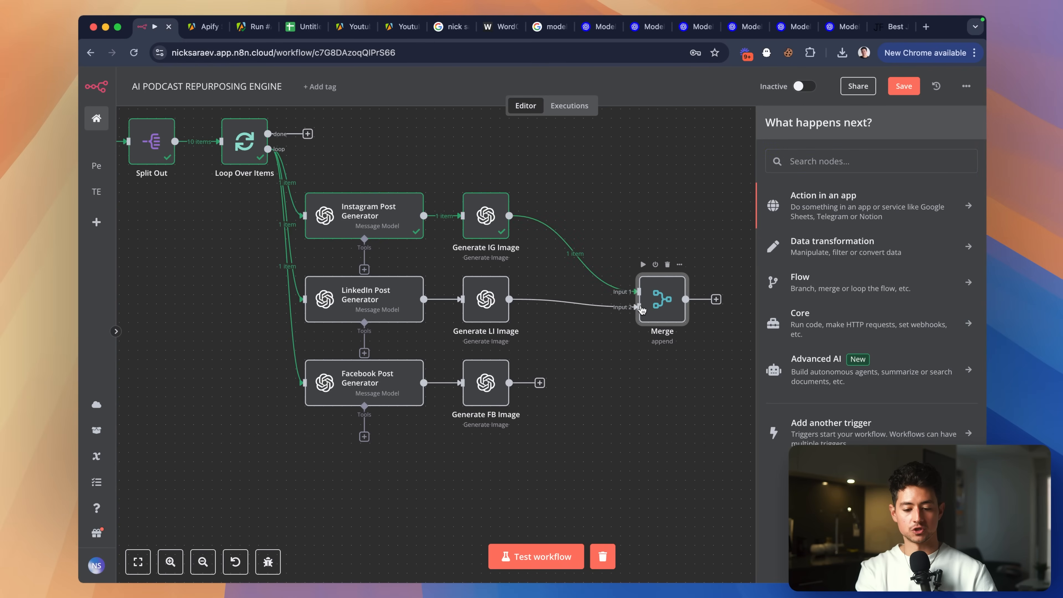
double_click(663, 297)
click(515, 212)
click(516, 211)
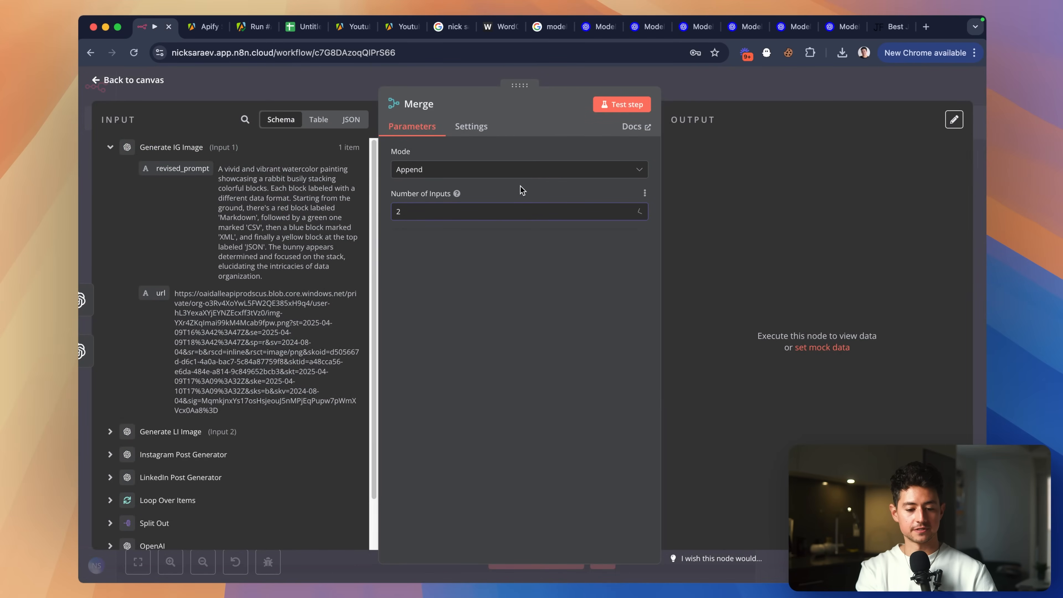
click(494, 212)
click(464, 257)
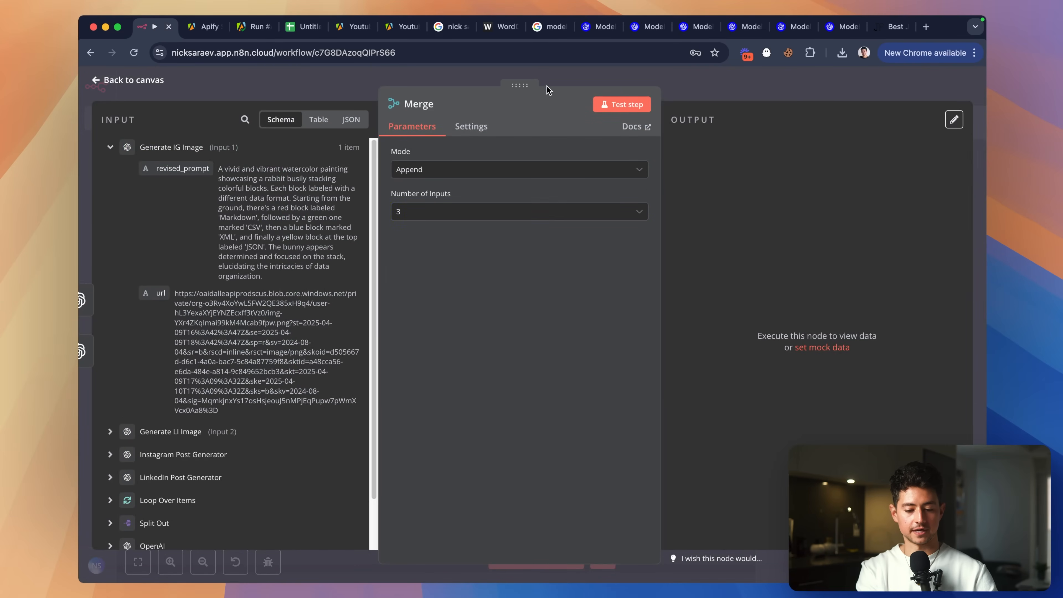
click(685, 89)
drag(542, 384, 616, 297)
scroll(631, 394, right, 2)
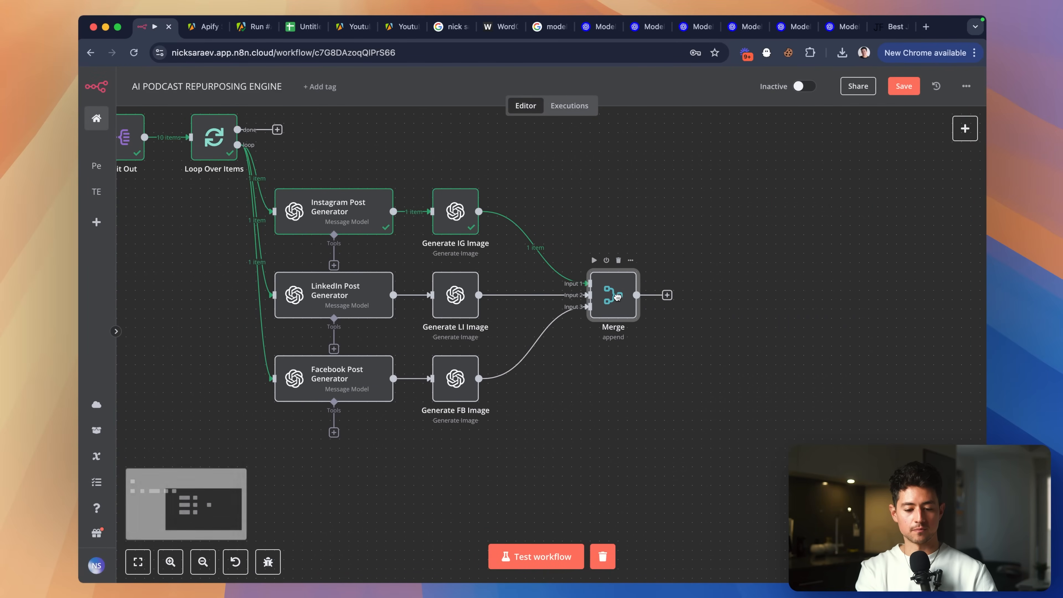
Shift the Merge node slightly left on the canvas.
scroll(614, 299, up, 1)
scroll(617, 301, left, 1)
drag(652, 330, 634, 330)
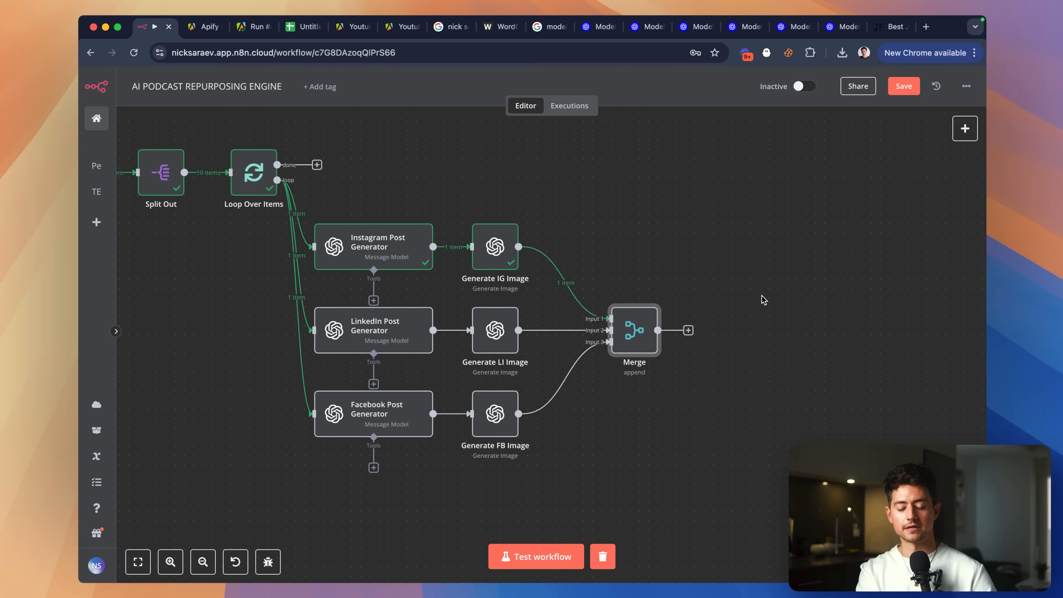
scroll(696, 381, up, 5)
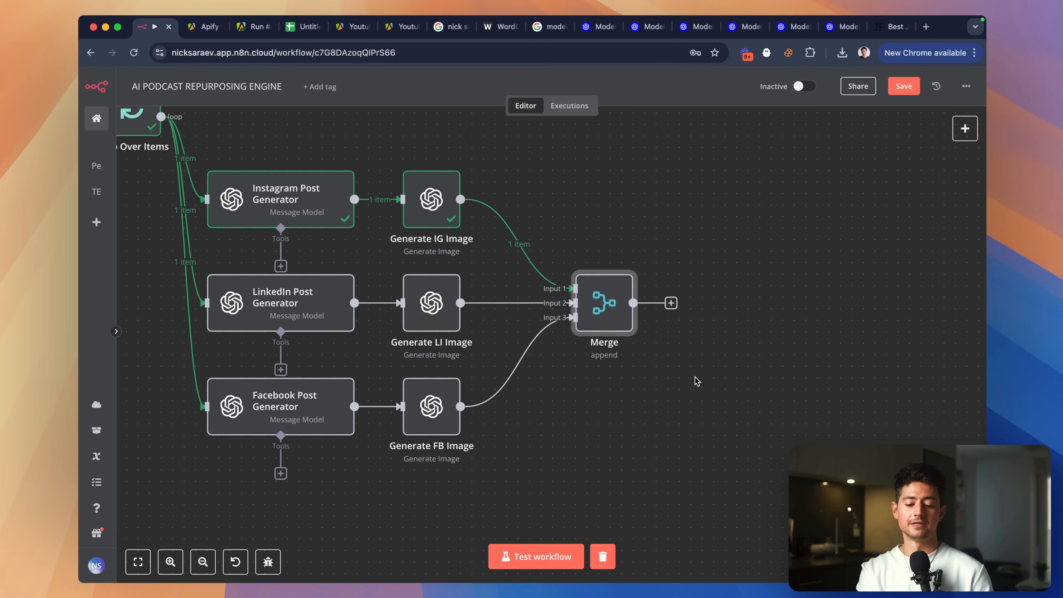
Test the workflow up to the Merge node and watch the post and image generators execute.
double_click(602, 314)
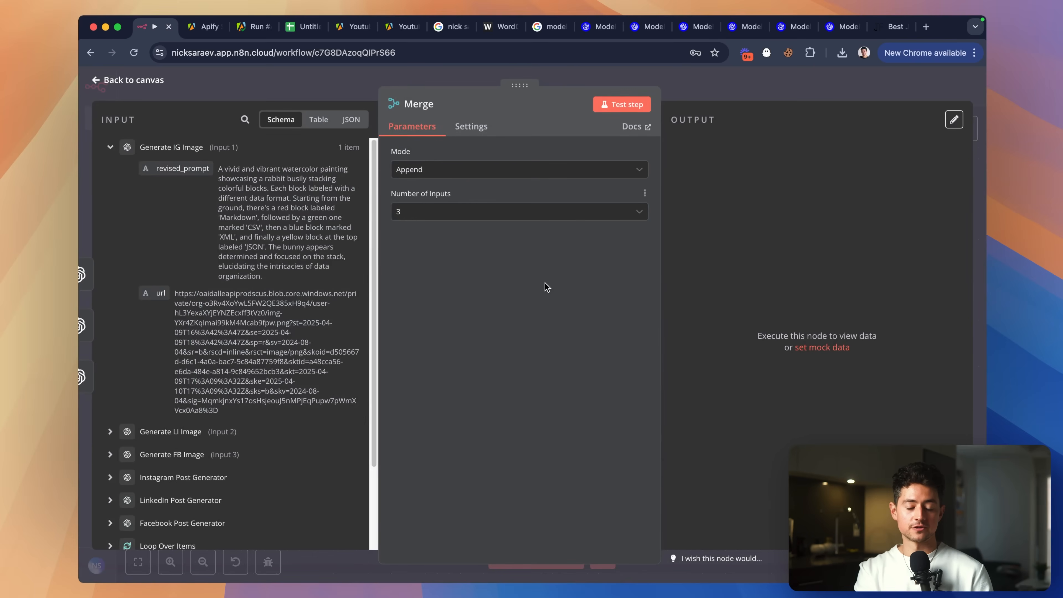
click(600, 106)
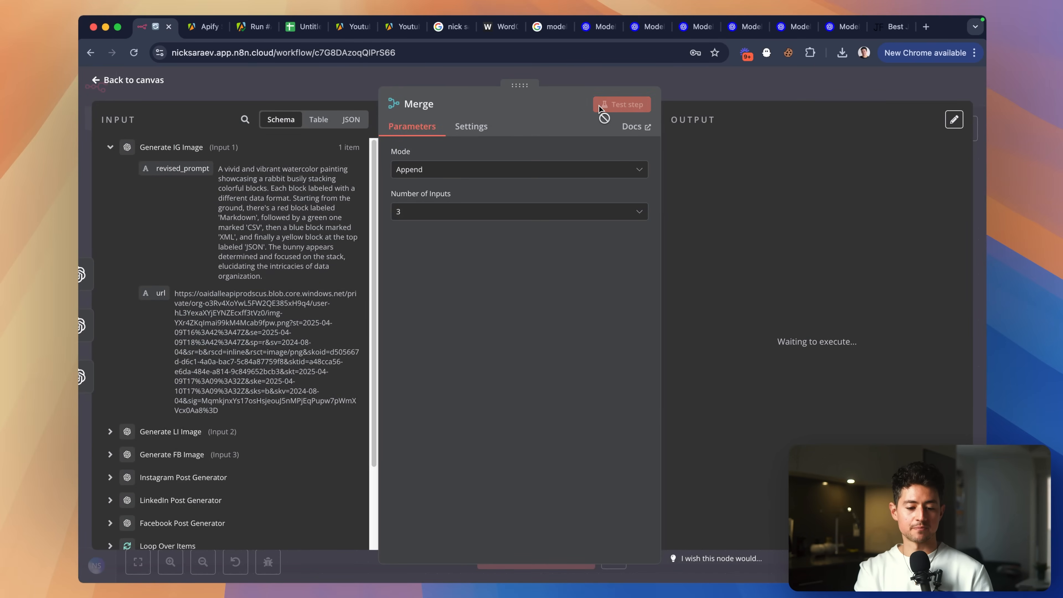
click(694, 75)
scroll(653, 198, left, 2)
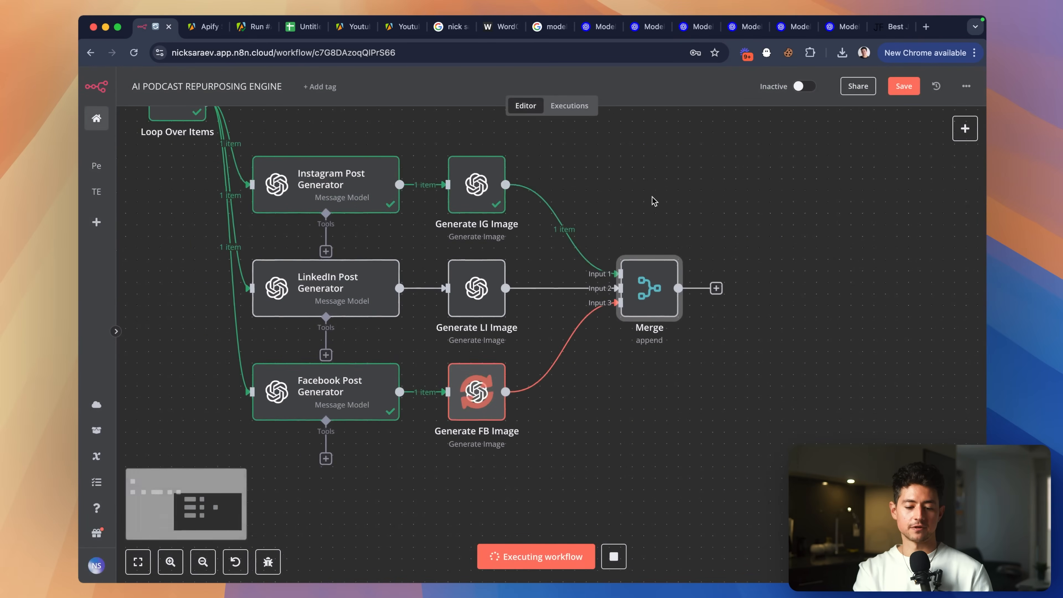
scroll(584, 377, right, 2)
scroll(584, 377, up, 1)
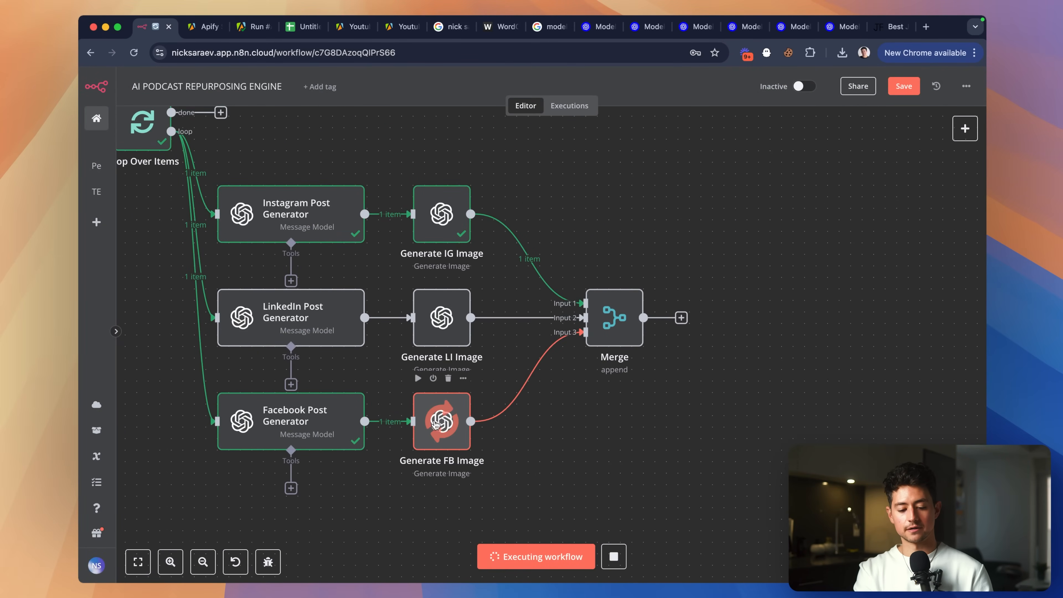
scroll(768, 441, right, 1)
scroll(768, 441, down, 1)
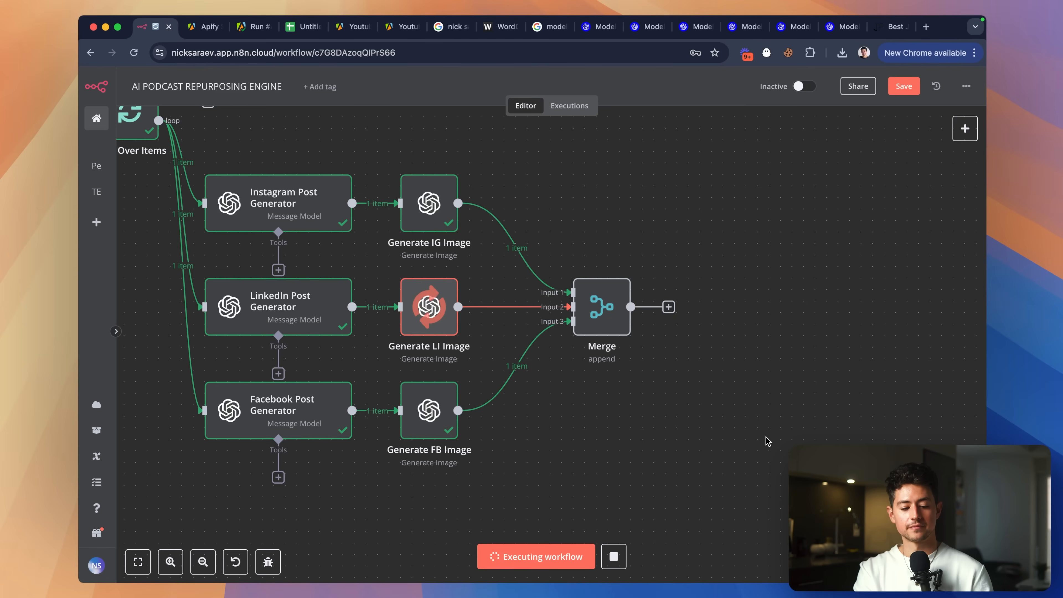
scroll(636, 355, down, 1)
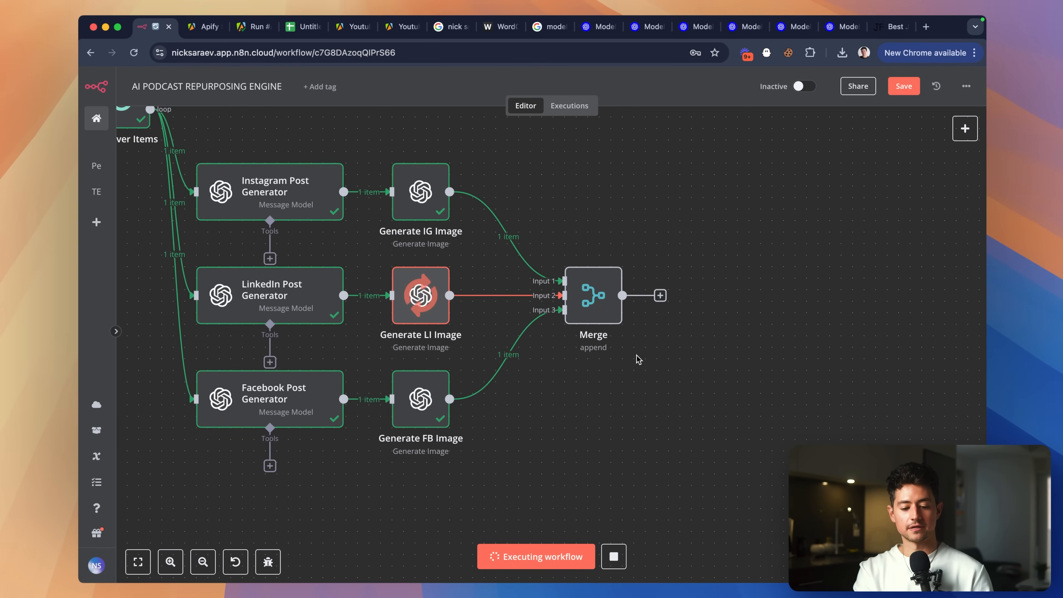
Inspect the Merge node's three output items.
double_click(599, 306)
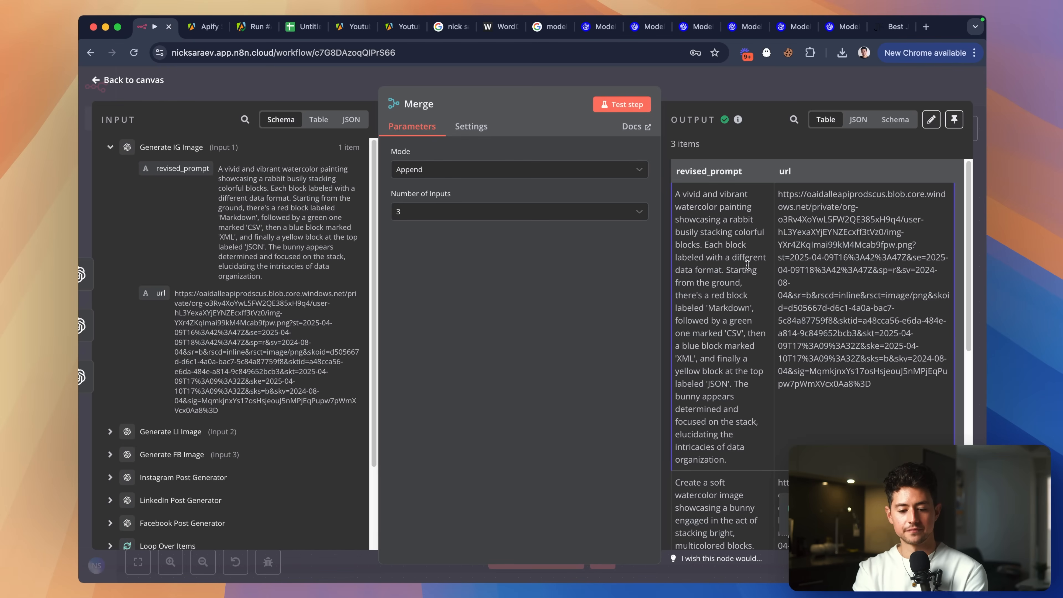
scroll(751, 242, down, 6)
scroll(751, 242, up, 6)
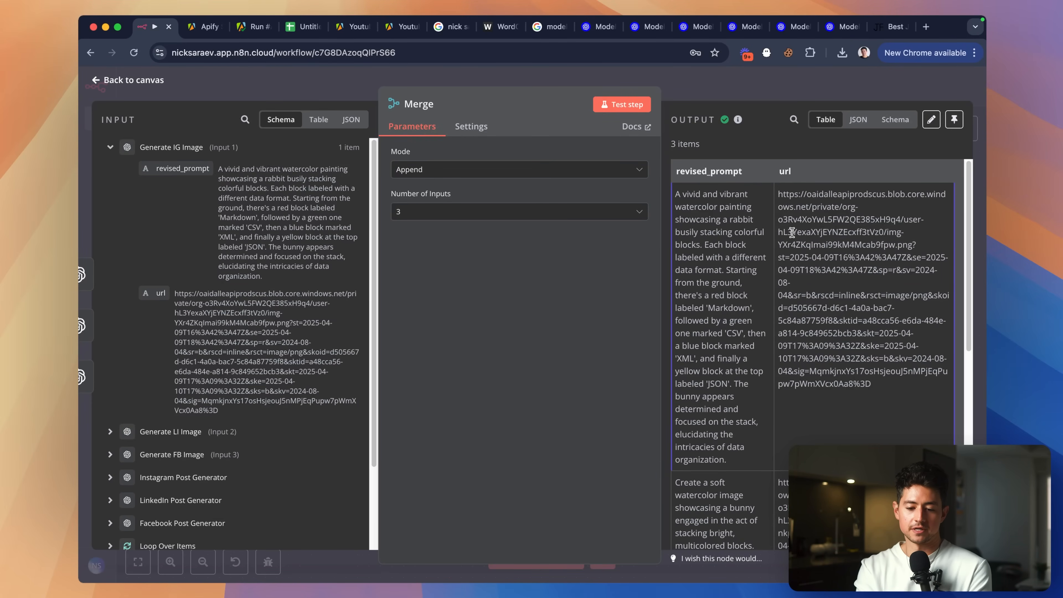
scroll(743, 256, down, 10)
scroll(773, 254, up, 5)
click(826, 90)
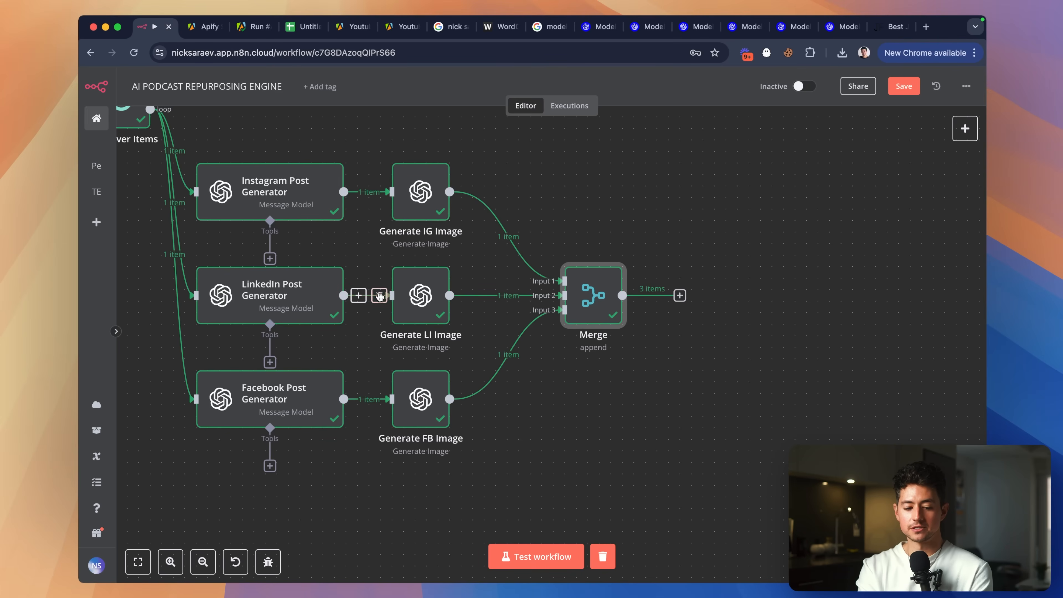
Switch the Merge mode to Combine, keeping Both Inputs Merged Together as output.
double_click(607, 293)
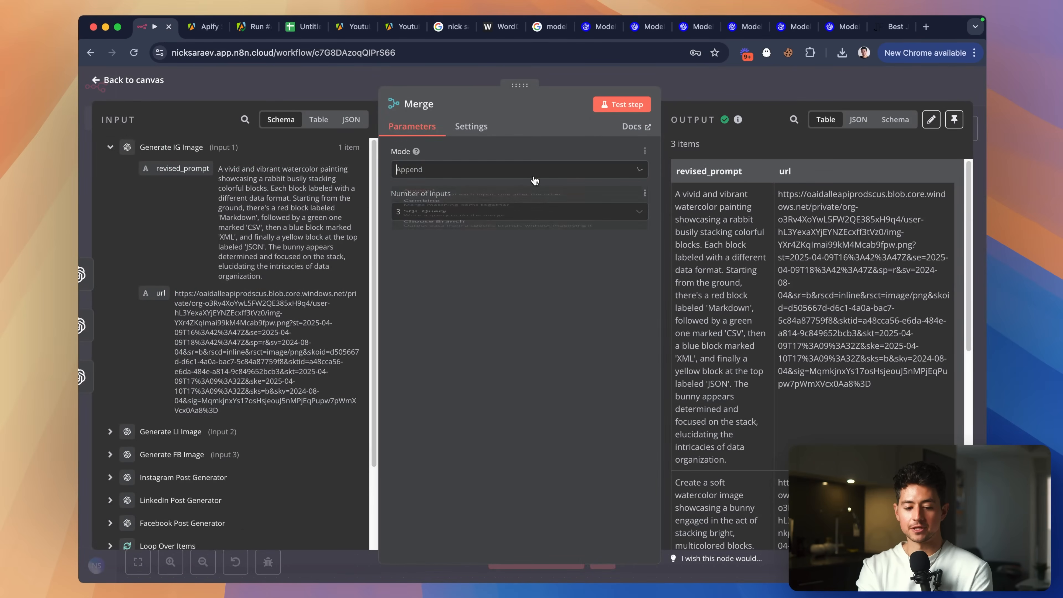
click(535, 173)
click(504, 234)
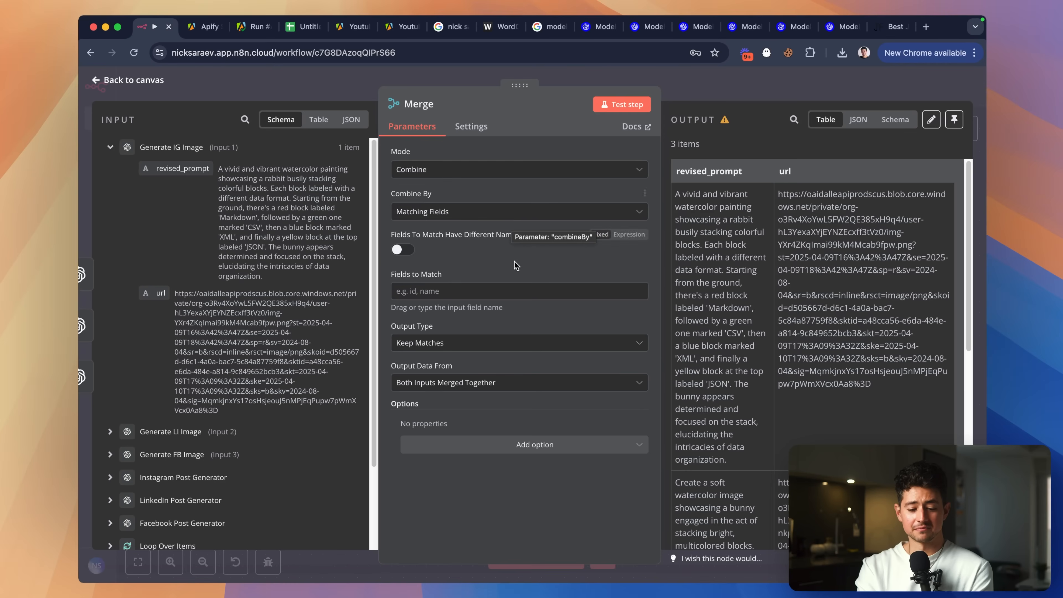
click(480, 383)
click(486, 365)
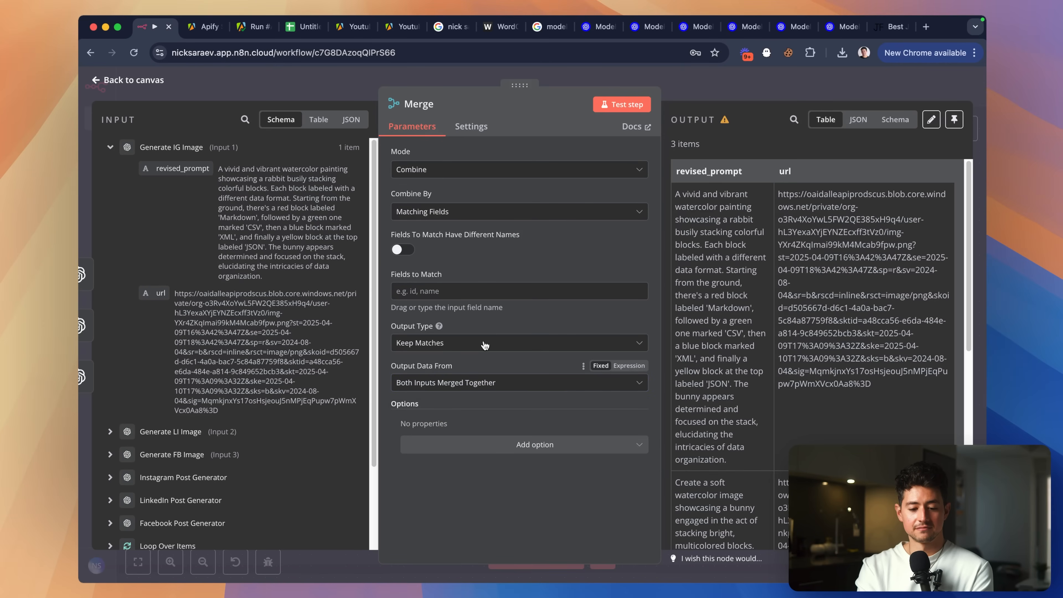
click(676, 84)
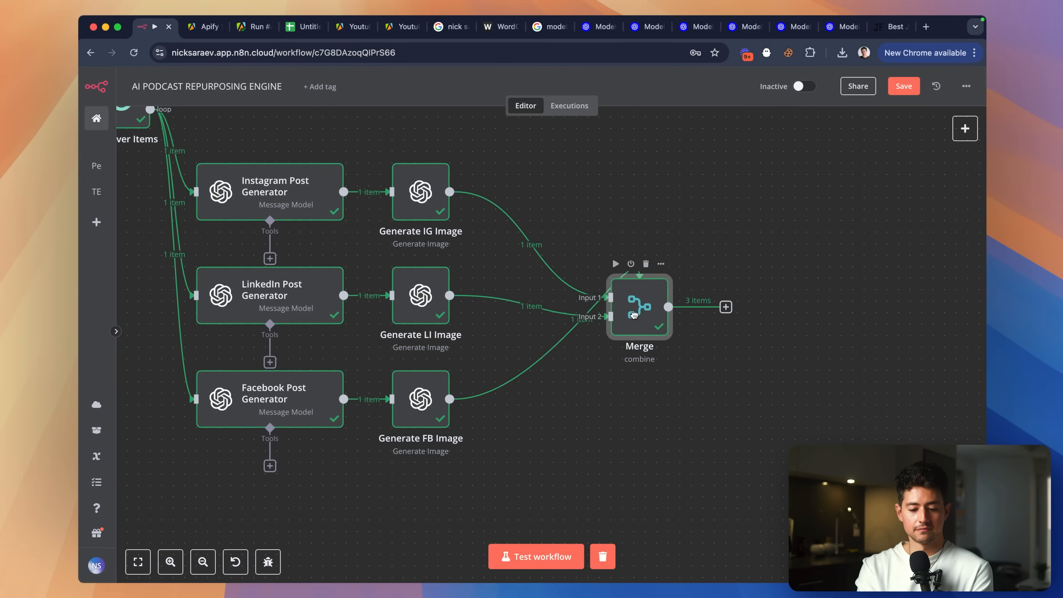
Remove the FB image link into Merge Input 2, keep Keep Matches, and shift Merge right.
scroll(593, 305, up, 5)
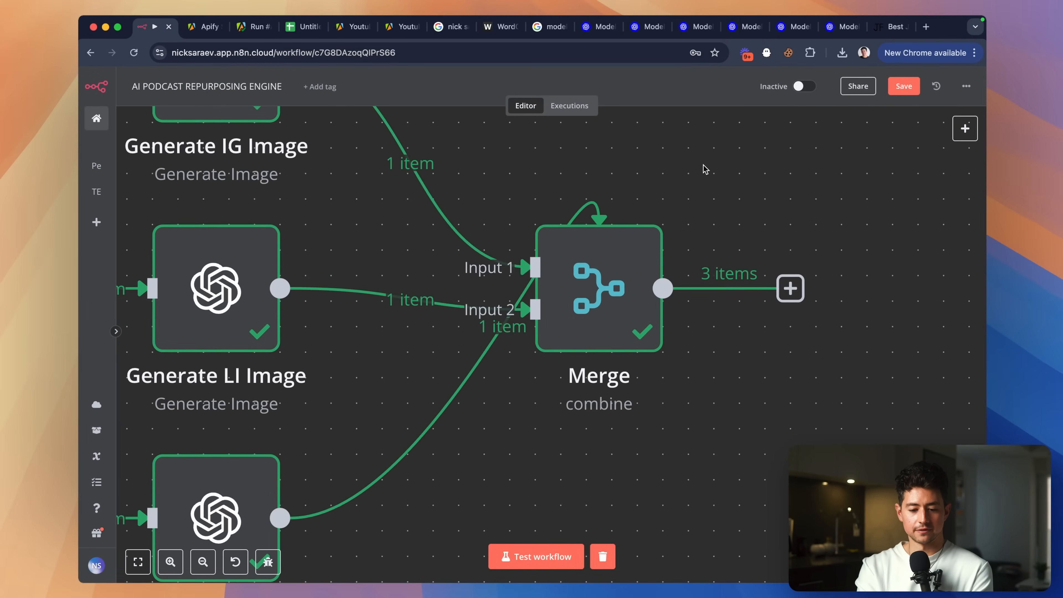
click(525, 325)
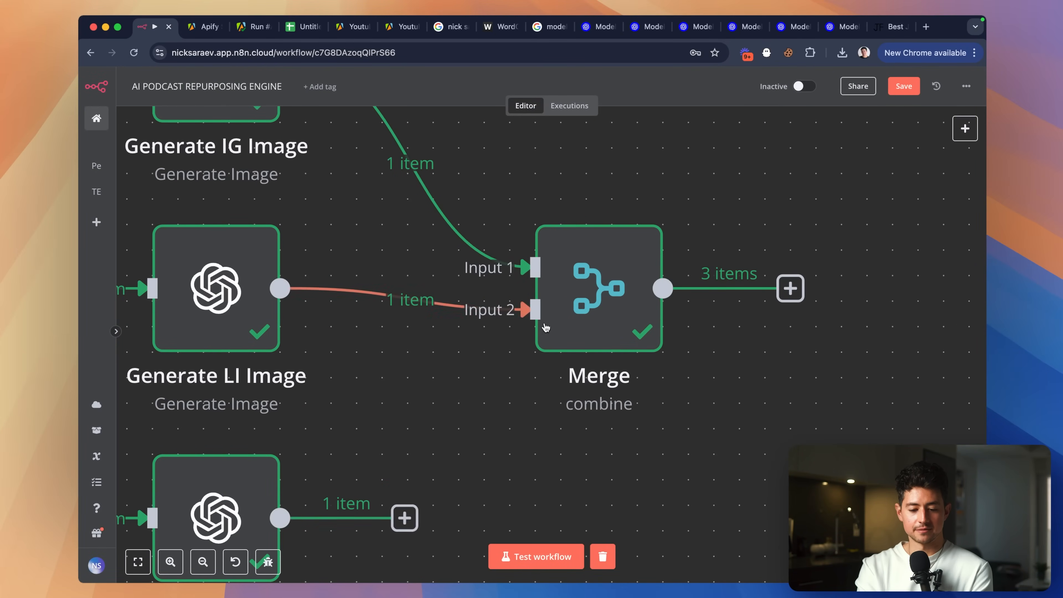
double_click(594, 306)
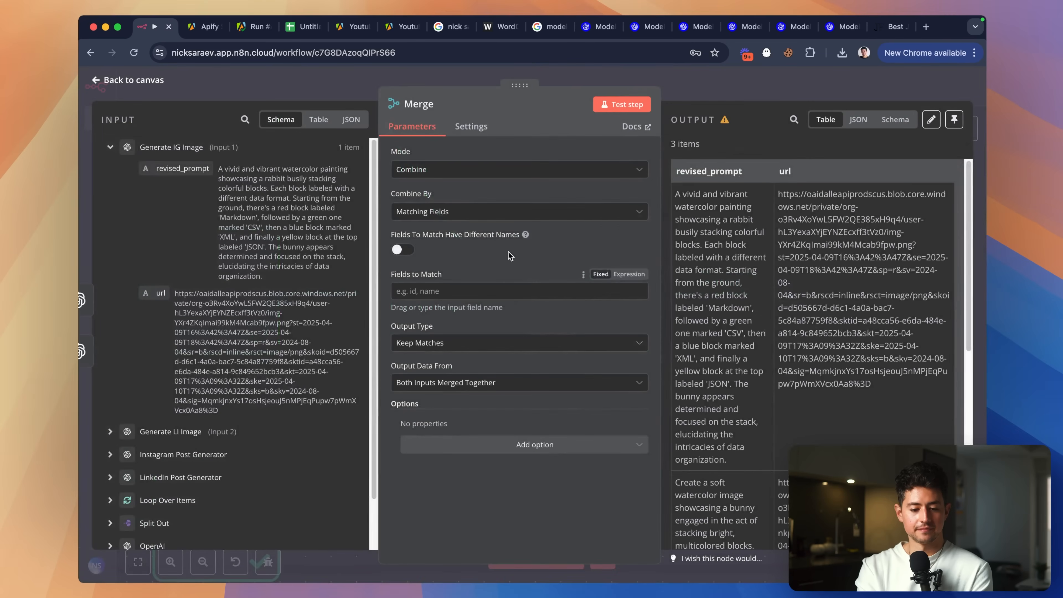
click(485, 343)
click(491, 229)
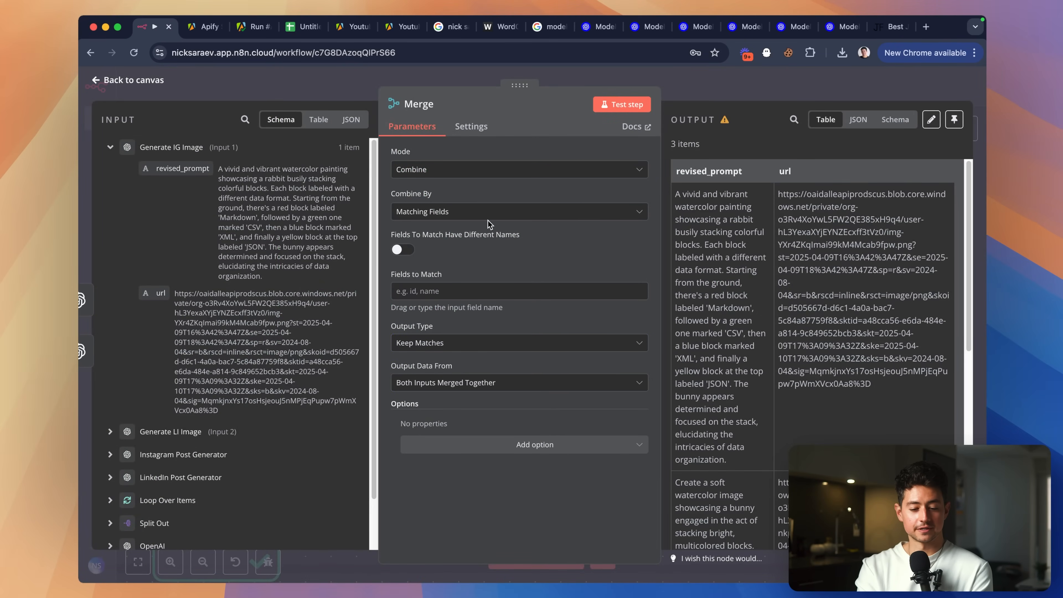
key(Escape)
scroll(690, 252, up, 3)
scroll(687, 250, right, 1)
drag(665, 231, 854, 231)
scroll(829, 236, up, 2)
Insert an Edit Fields node in JSON mode, mapping imageUrl to the FB image's url.
click(585, 361)
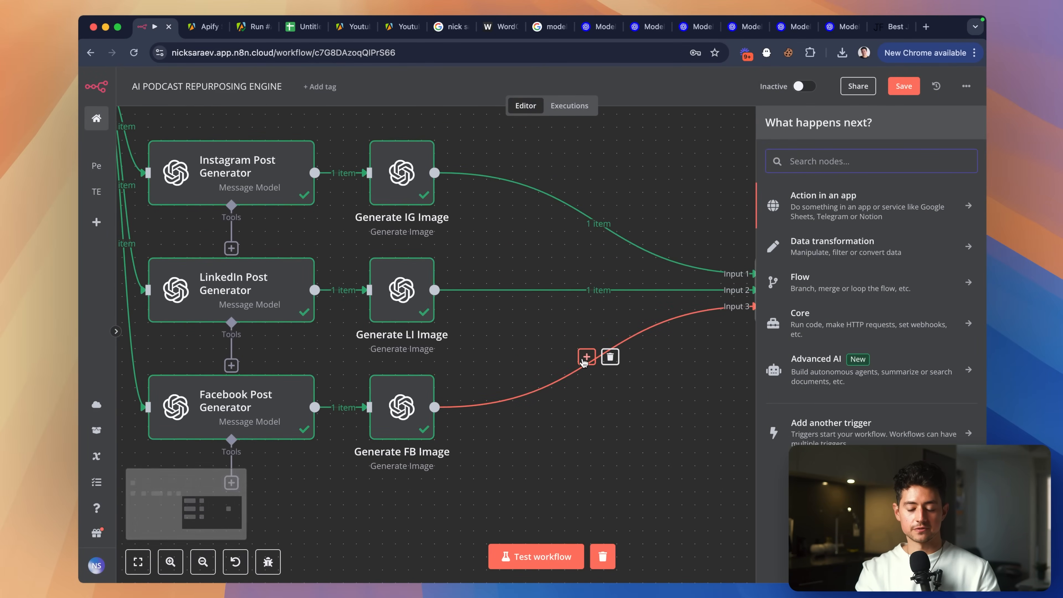
text(edit)
click(841, 198)
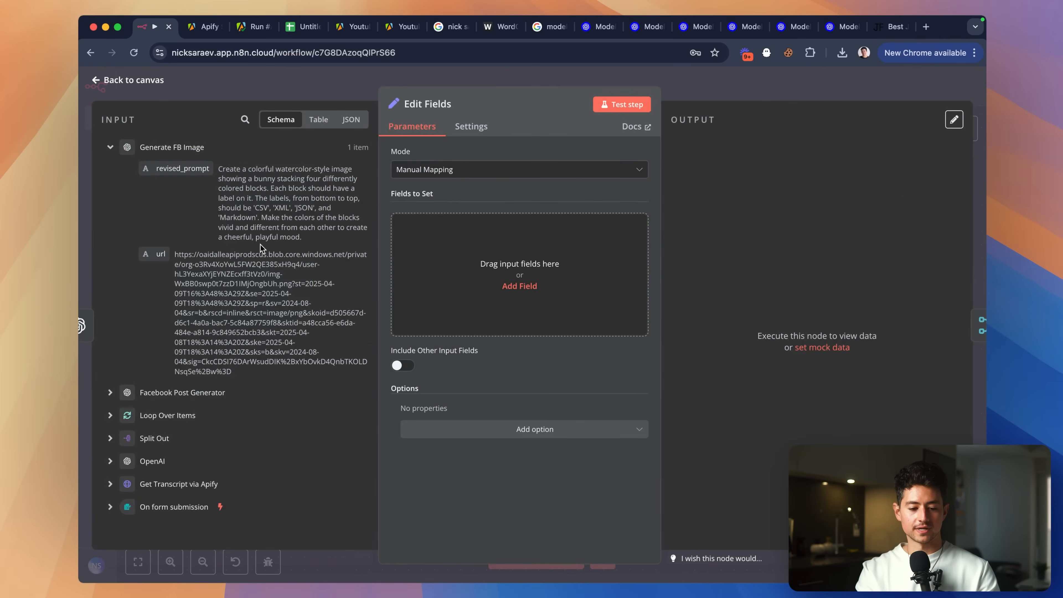
drag(182, 169, 470, 240)
drag(520, 268, 518, 259)
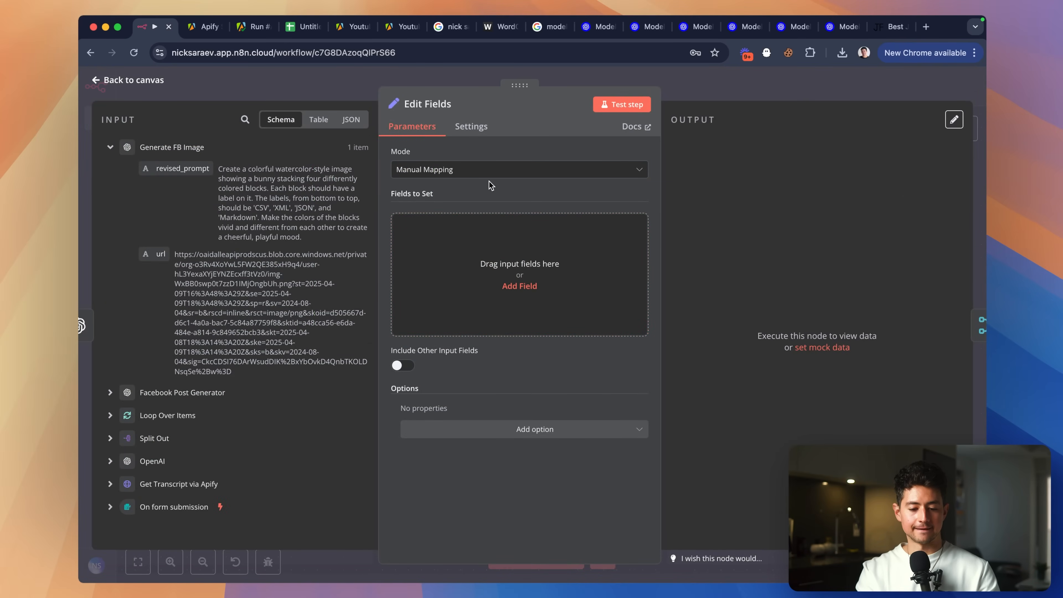
click(486, 176)
click(485, 235)
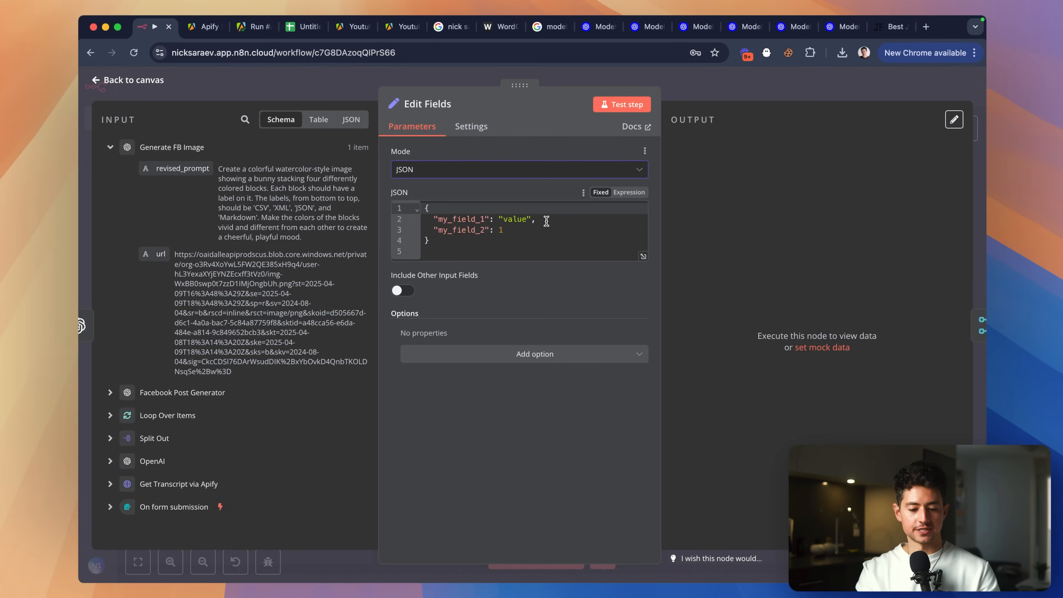
double_click(486, 220)
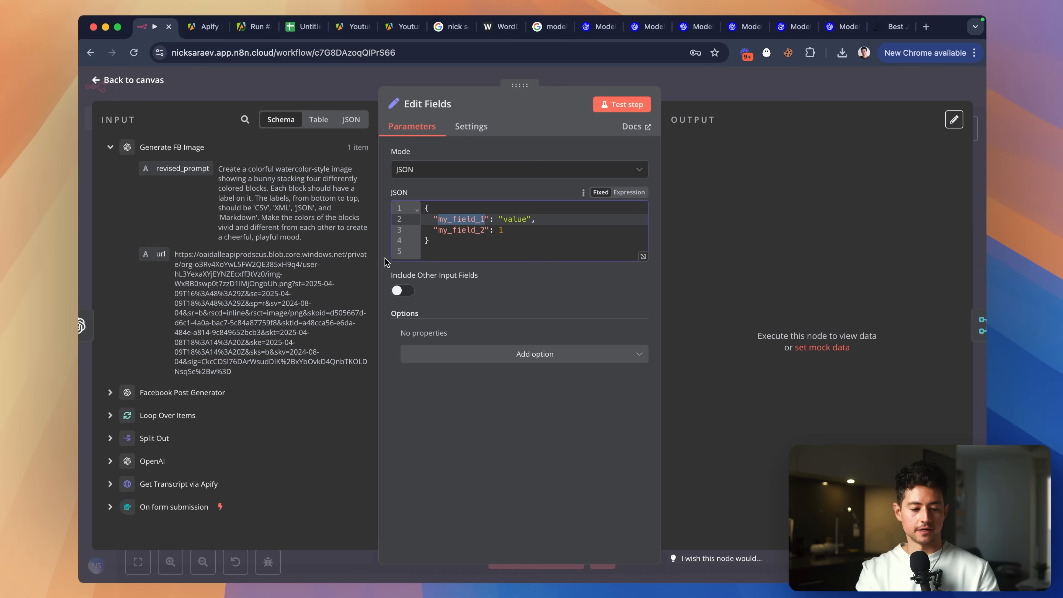
text(imageUrl":)
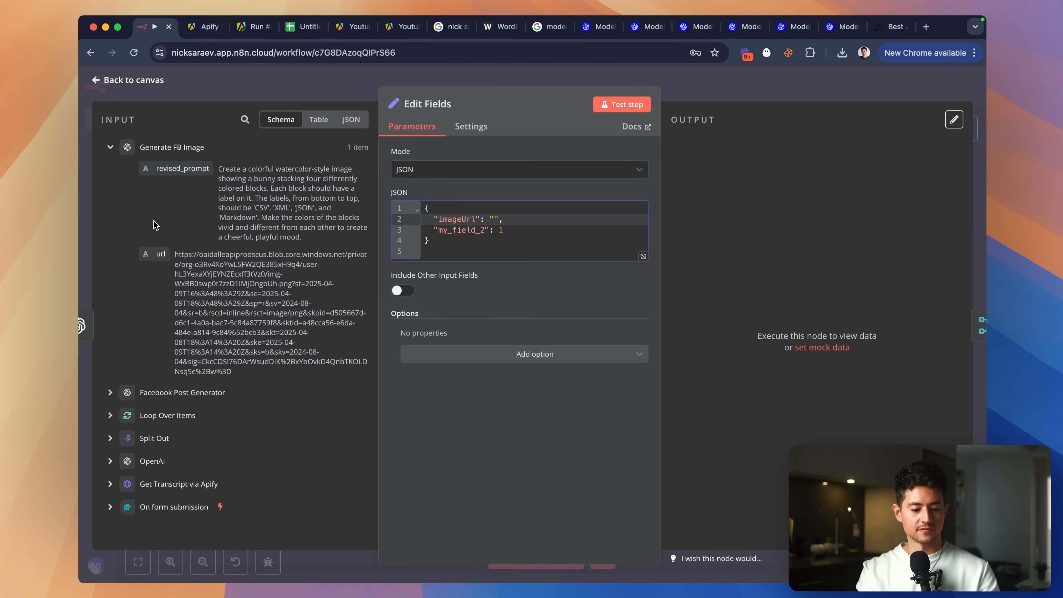
drag(161, 254, 423, 234)
key(BackSpace)
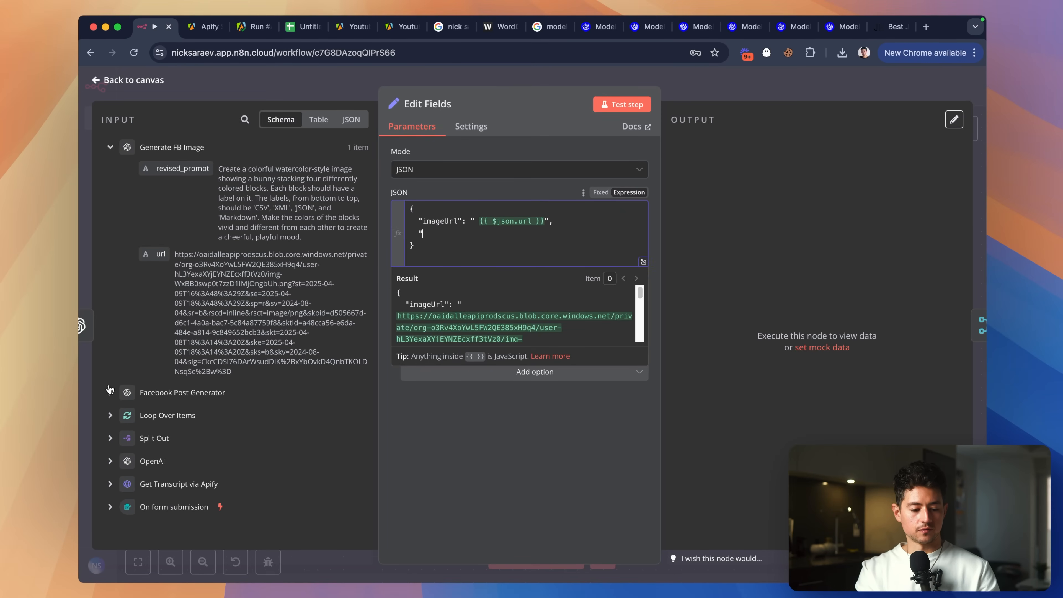
Add a postBody key line to the Edit Fields JSON.
click(109, 390)
scroll(243, 276, down, 5)
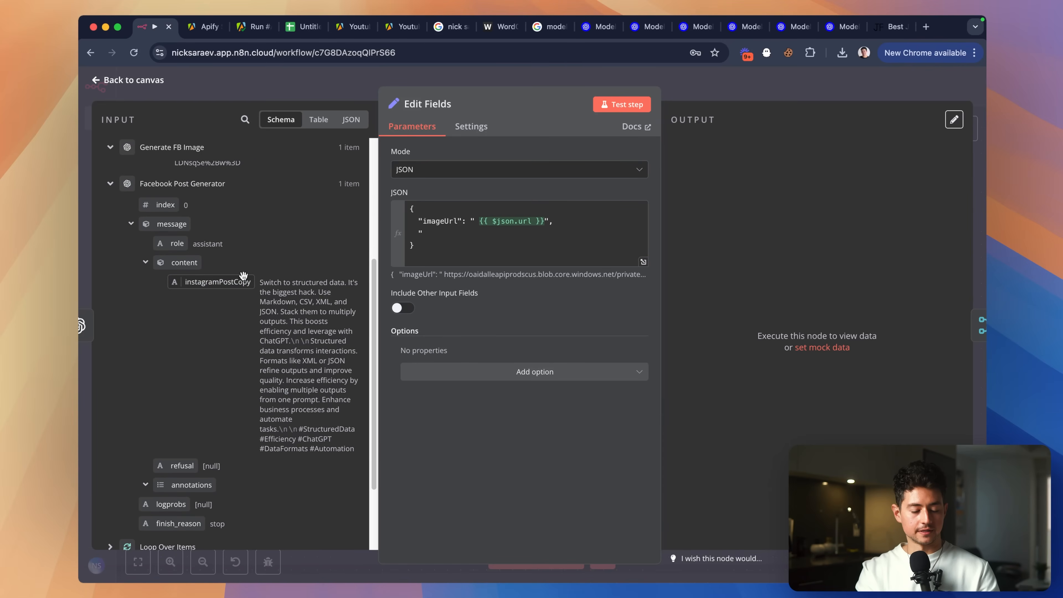
click(451, 233)
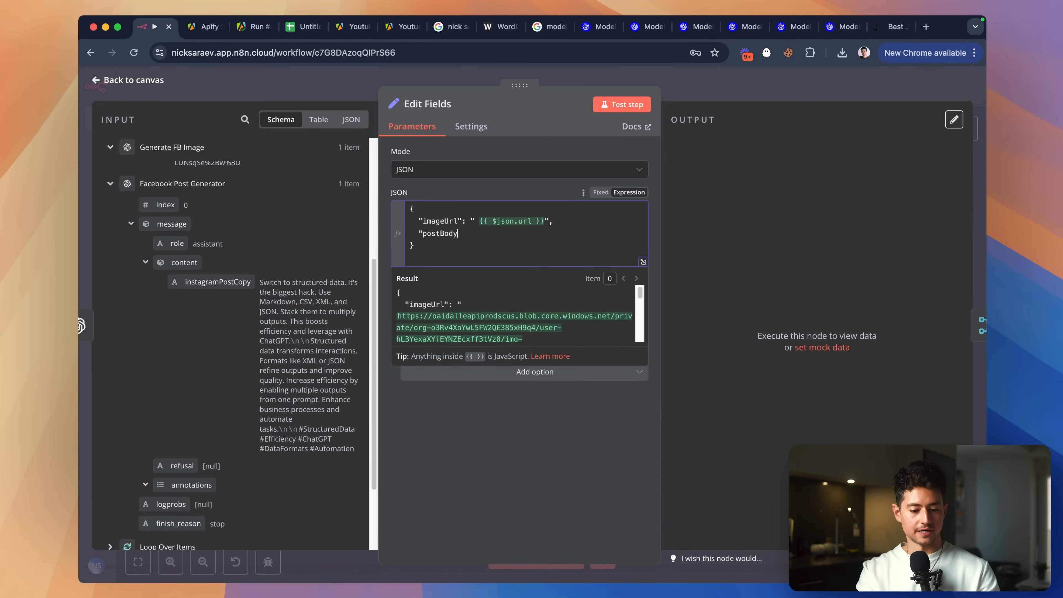
text(postBody":")
key(BackSpace)
text(")
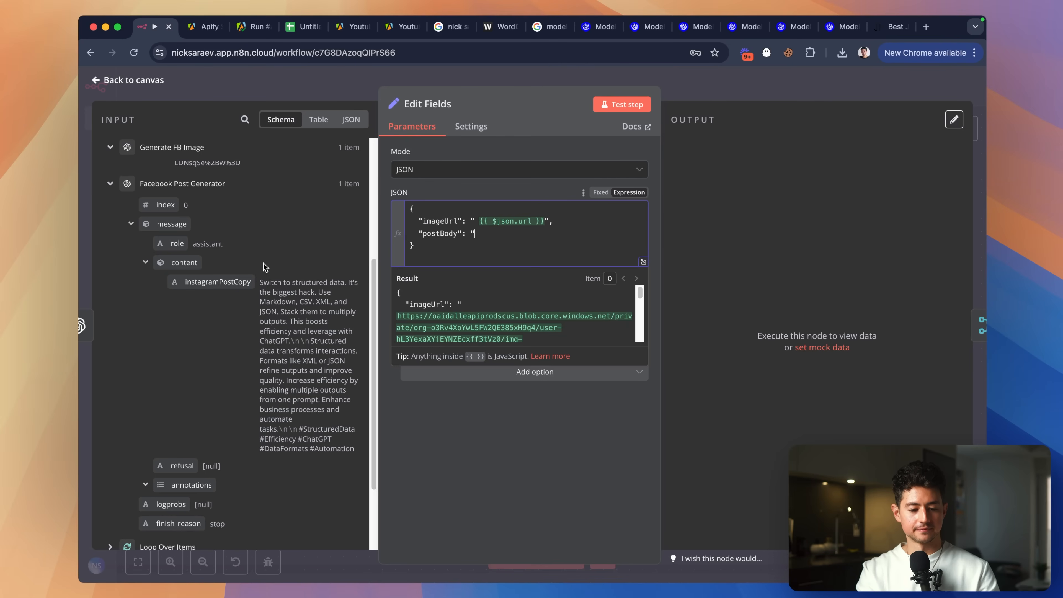
click(794, 76)
scroll(419, 409, left, 2)
double_click(268, 398)
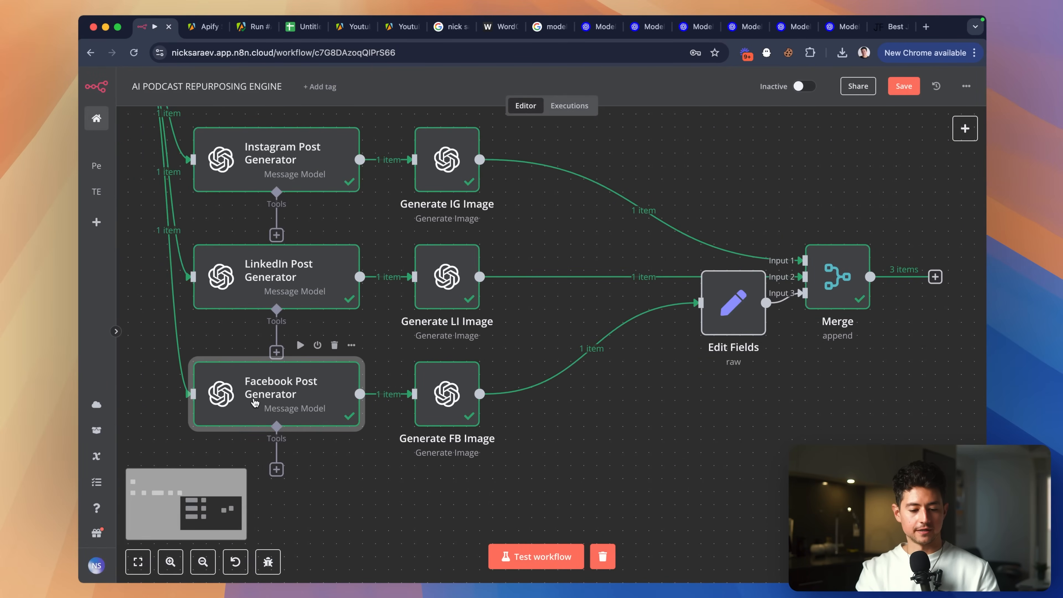
Change the Facebook Post Generator prompts to use facebookPostCopy and say Facebook instead of Instagram.
scroll(494, 392, down, 3)
click(492, 321)
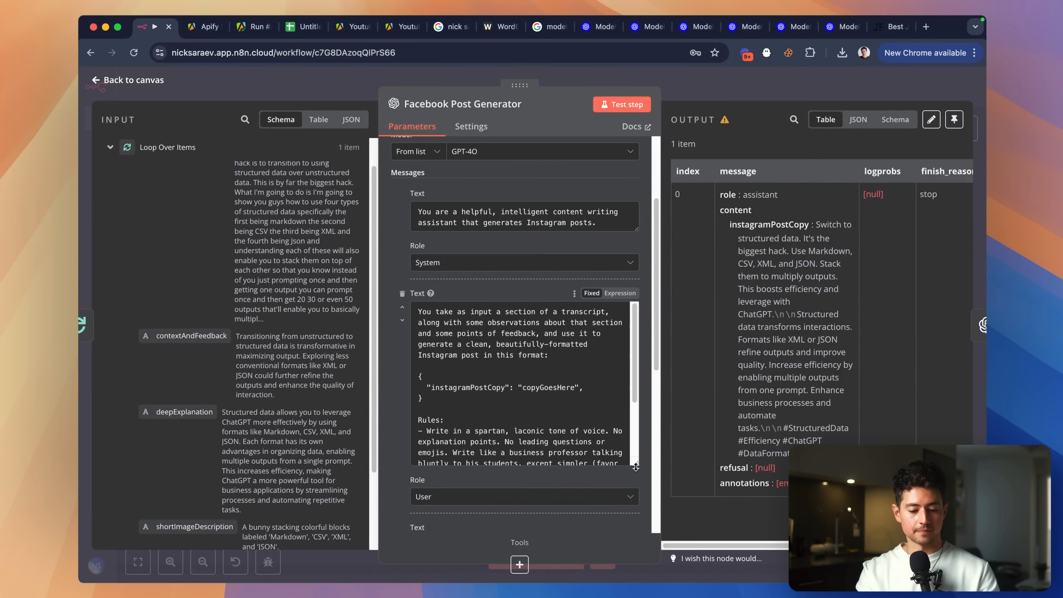
double_click(491, 387)
text(facebookPostCopy)
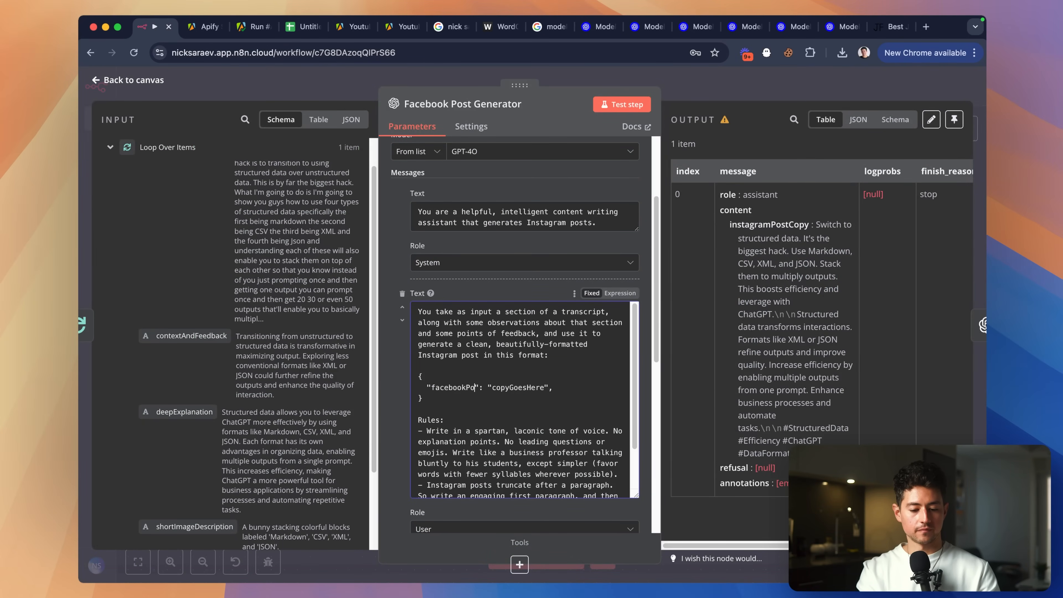
scroll(516, 381, down, 3)
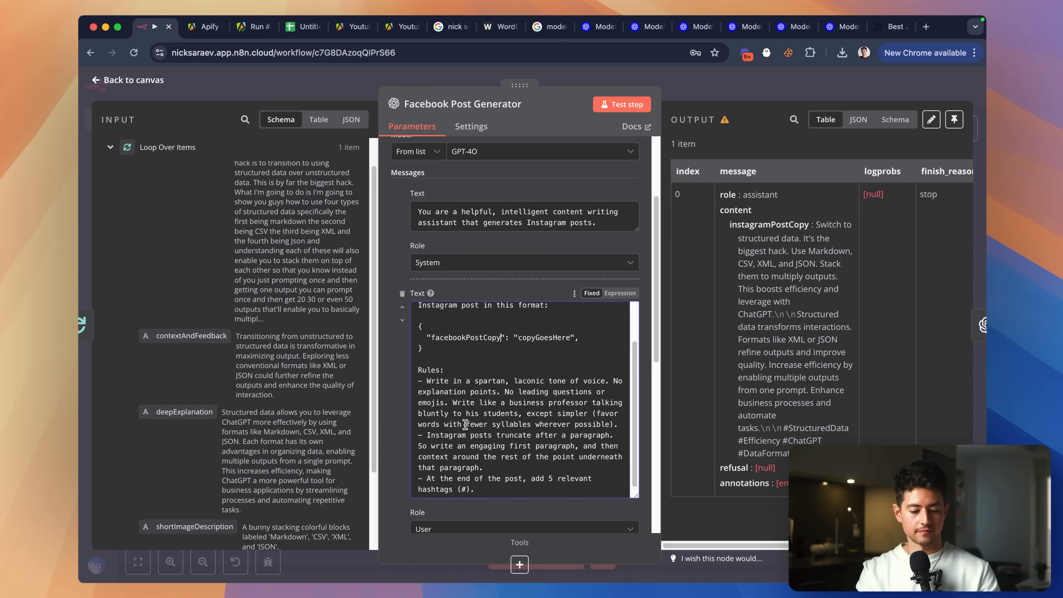
double_click(457, 435)
text(Facebook)
scroll(476, 415, up, 5)
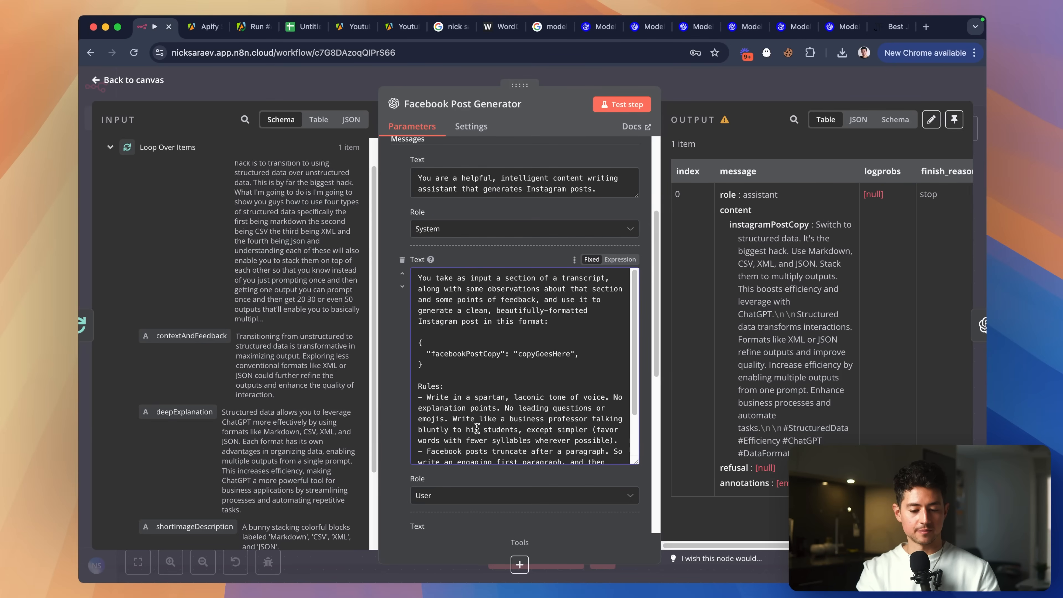
double_click(445, 375)
text(Facebook)
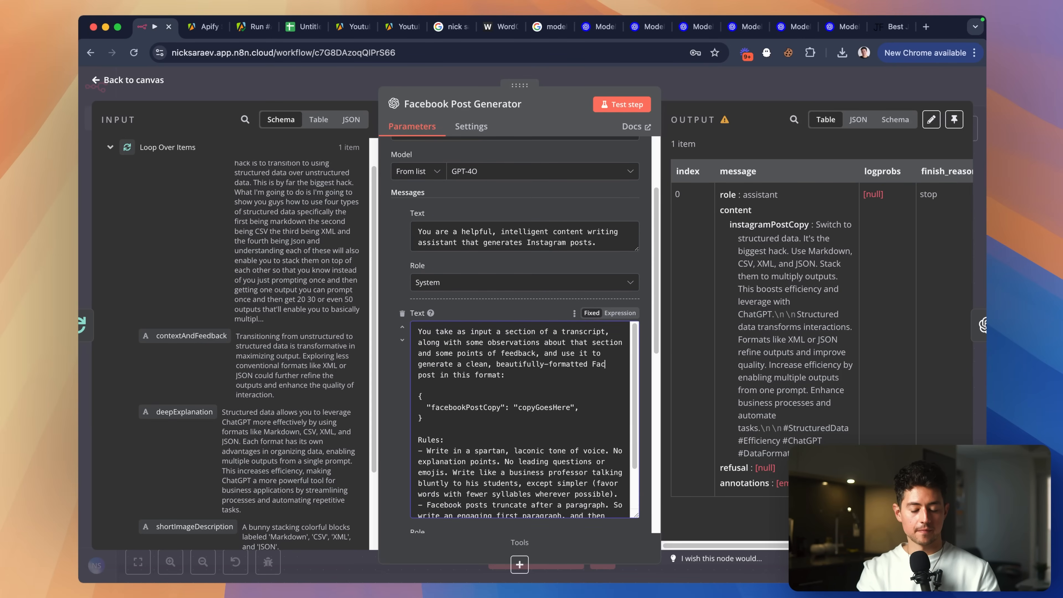
double_click(542, 243)
text(Facebook)
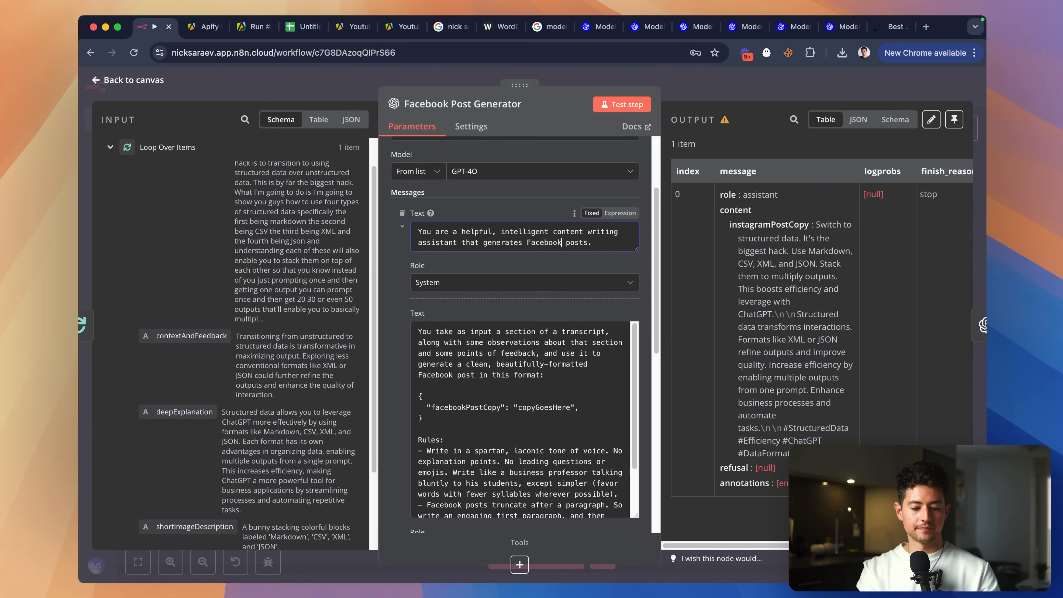
scroll(539, 312, down, 10)
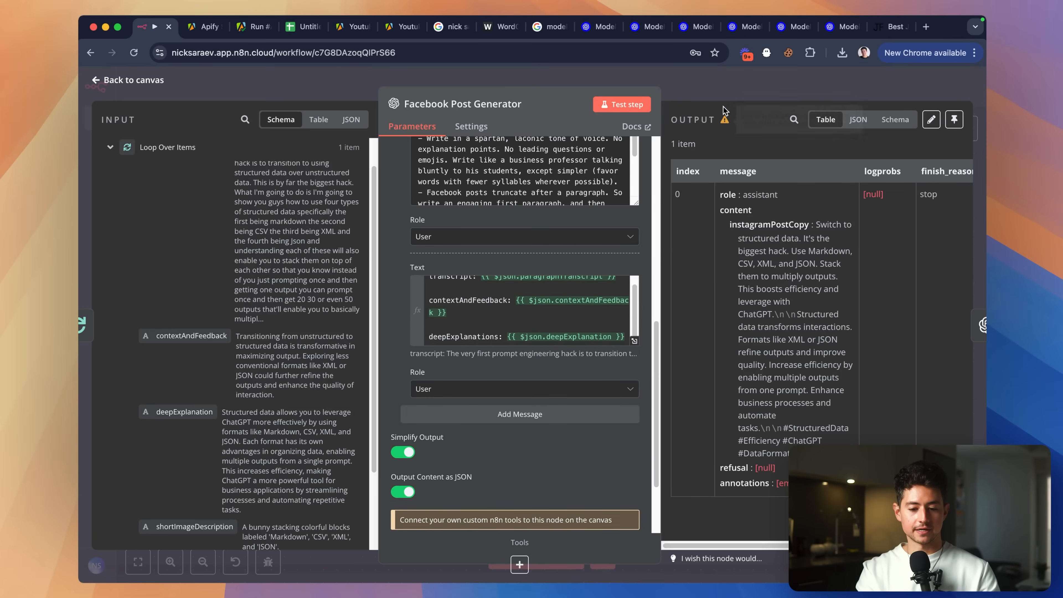
key(Escape)
Review the LinkedIn and Instagram Post Generator prompts for comparison.
double_click(317, 285)
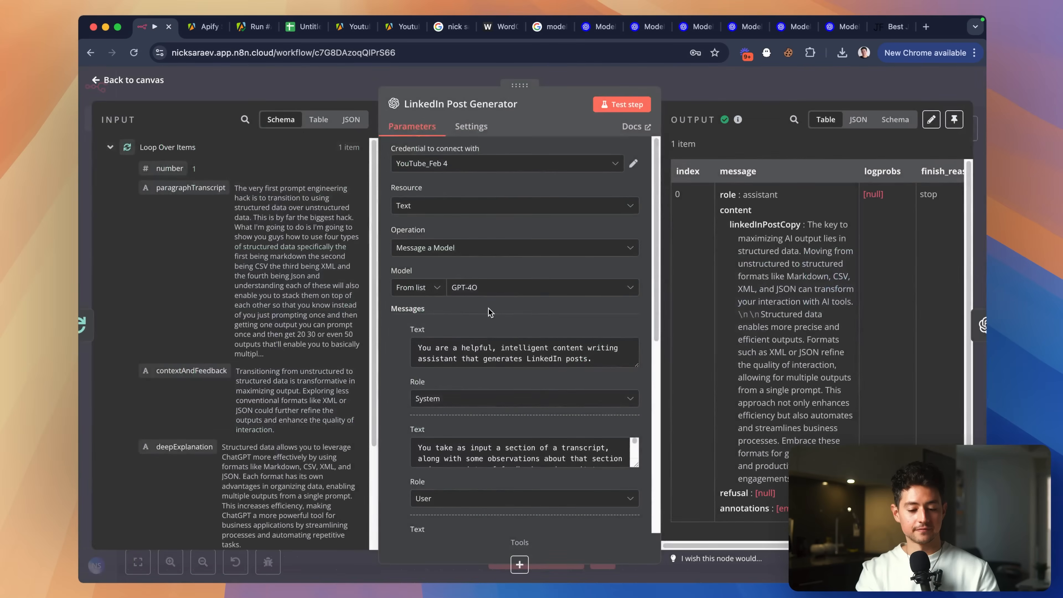
scroll(553, 276, down, 5)
scroll(552, 276, down, 4)
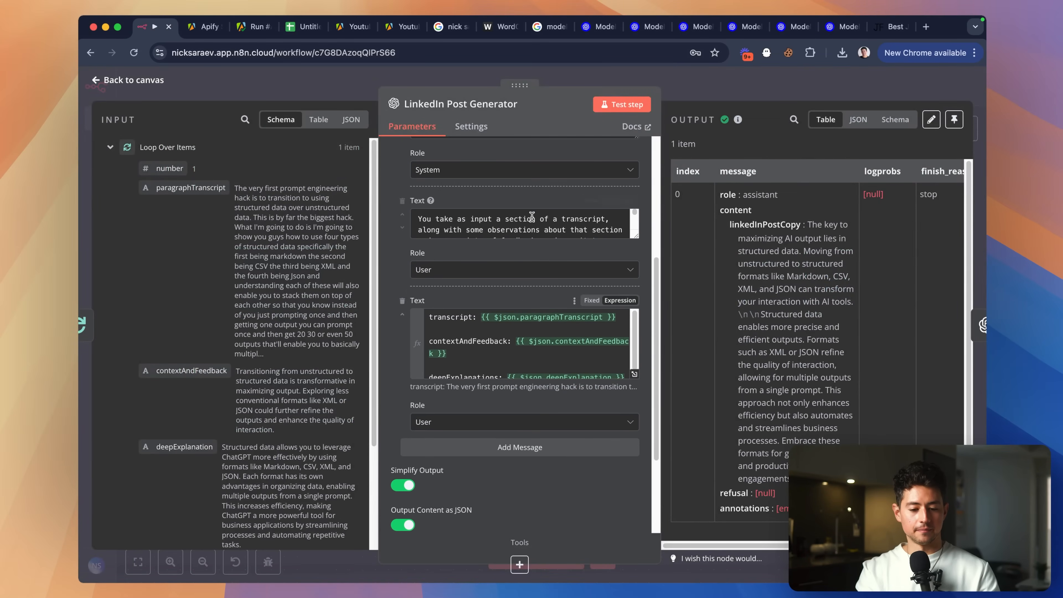
drag(637, 204, 637, 457)
scroll(565, 319, down, 4)
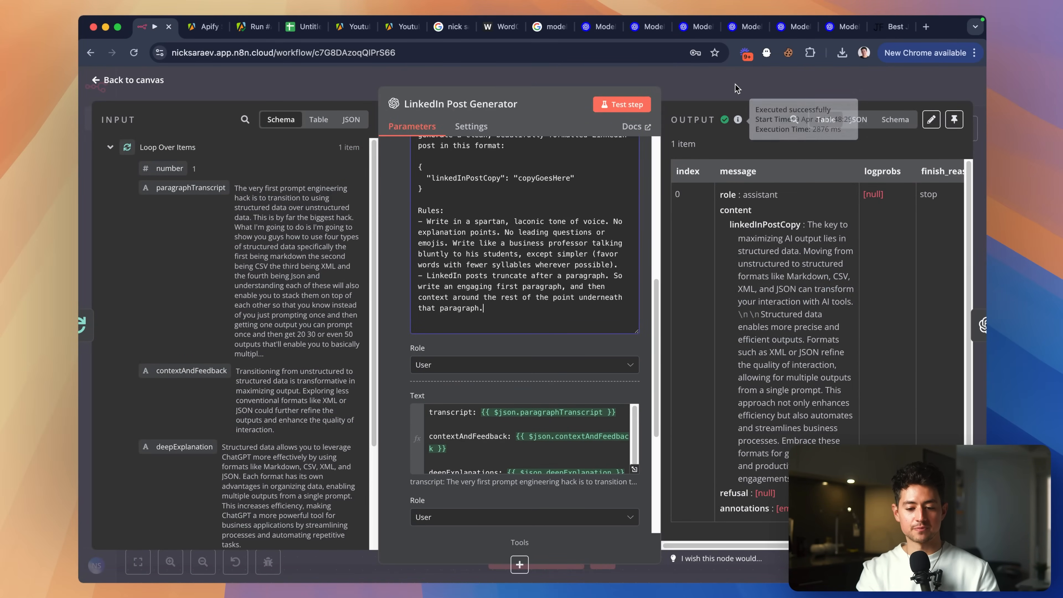
key(Escape)
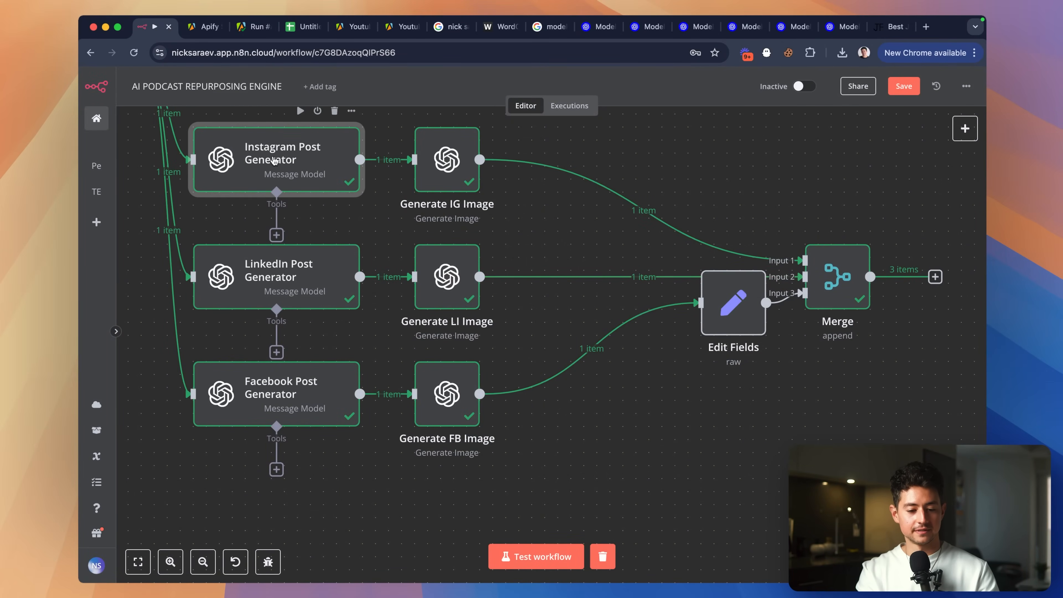
key(Return)
scroll(515, 303, down, 5)
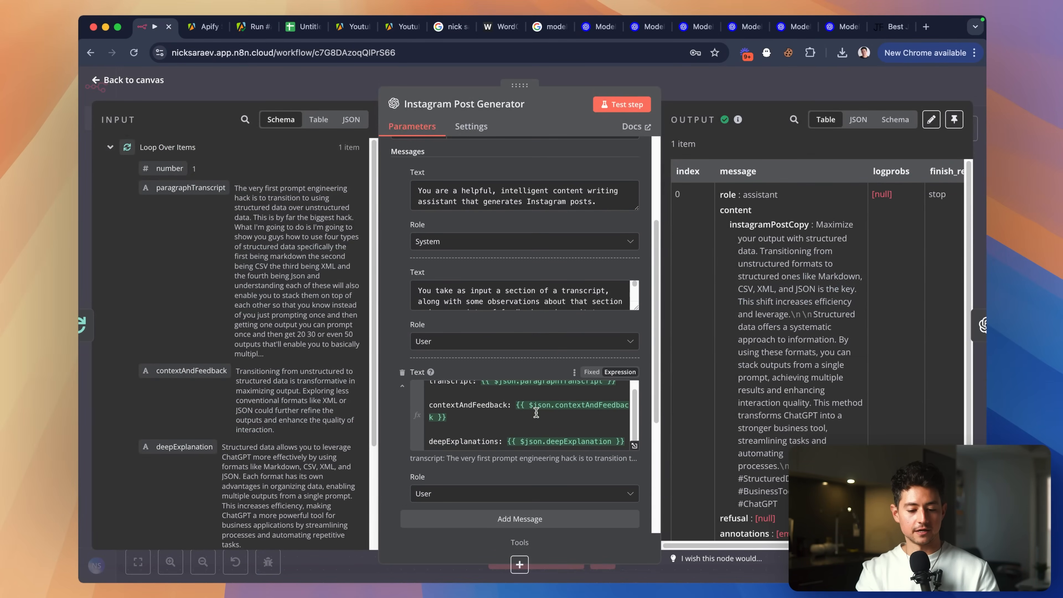
key(Escape)
double_click(289, 292)
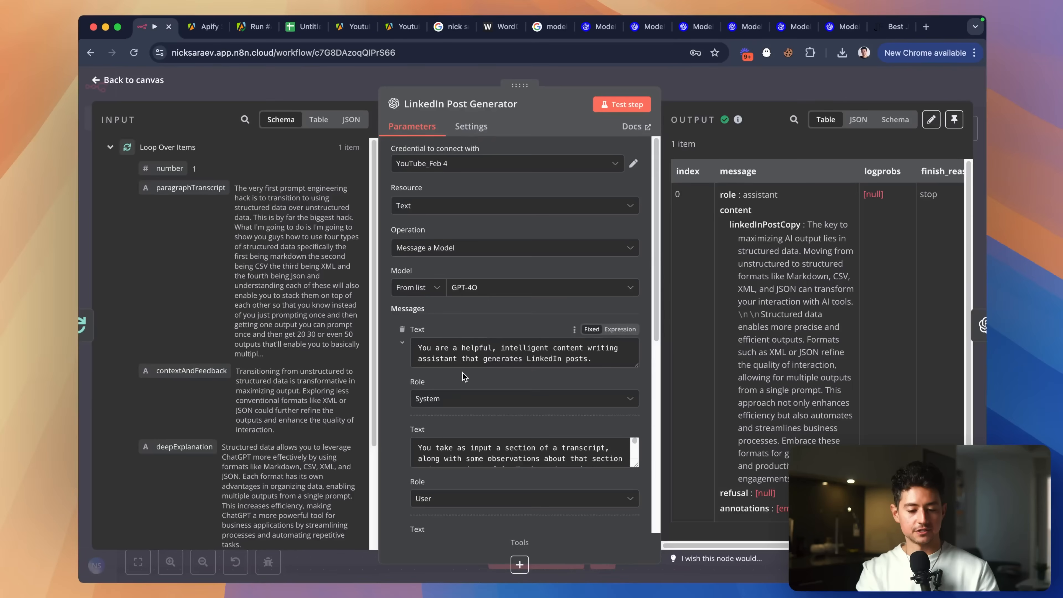
scroll(463, 373, down, 5)
scroll(501, 289, down, 1)
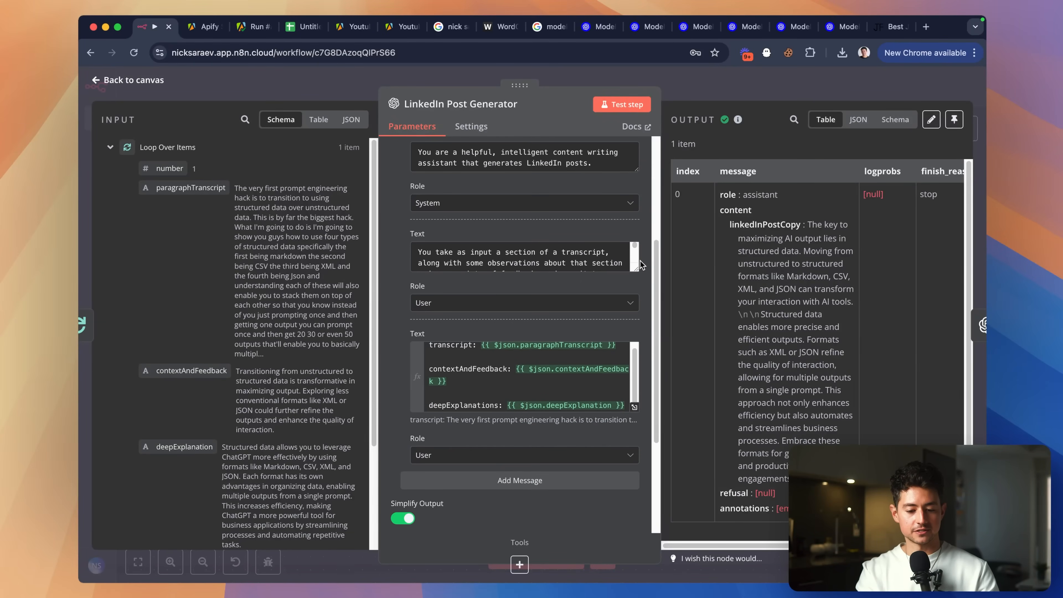
drag(637, 269, 636, 451)
Move Edit Fields beside Generate FB Image and reopen its JSON fields.
click(755, 89)
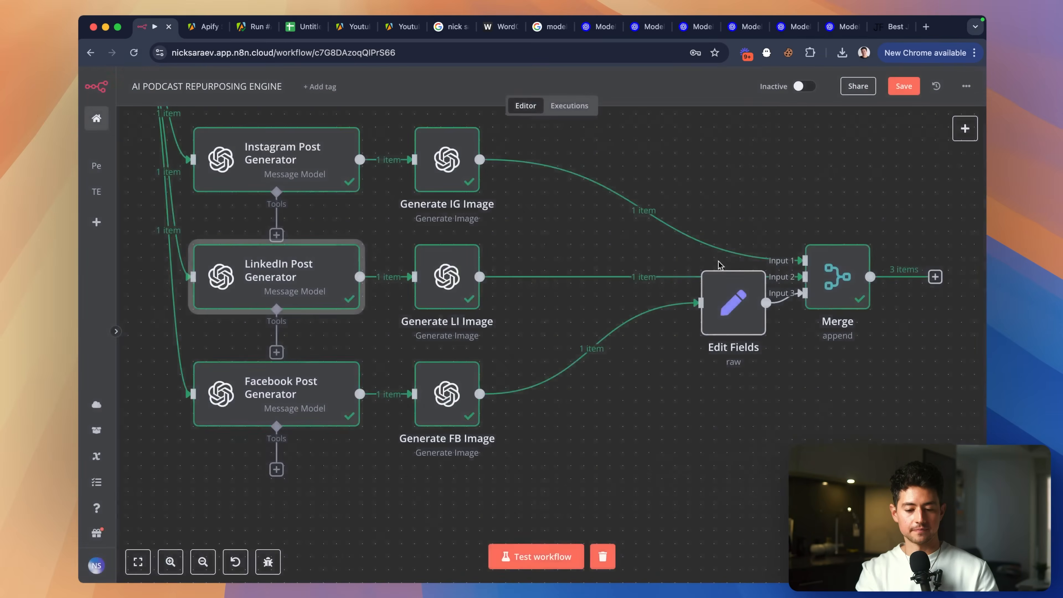
scroll(711, 268, right, 2)
scroll(712, 268, down, 1)
drag(675, 273, 504, 360)
double_click(505, 358)
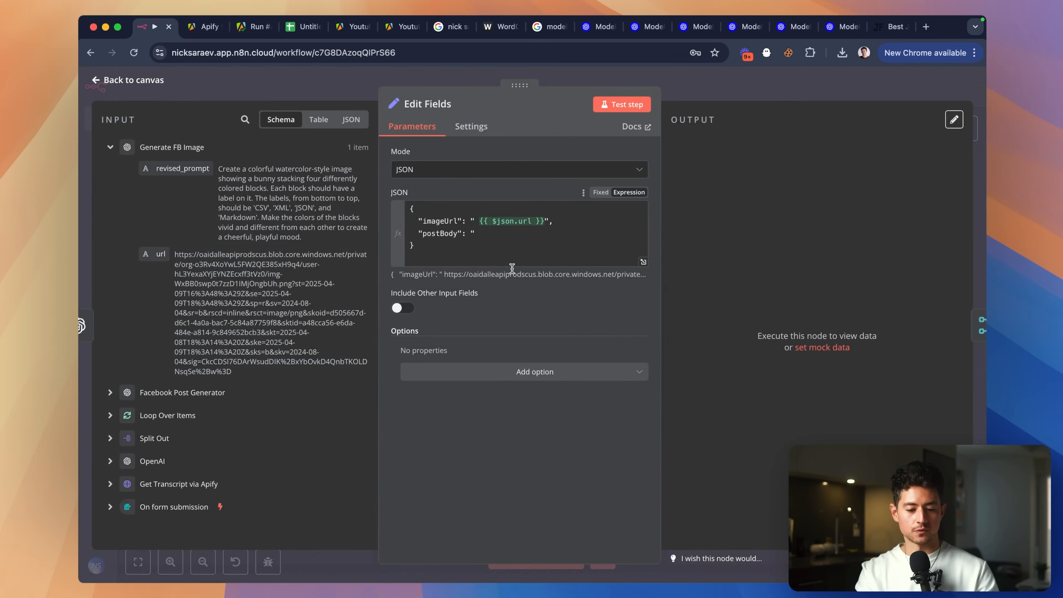
click(482, 234)
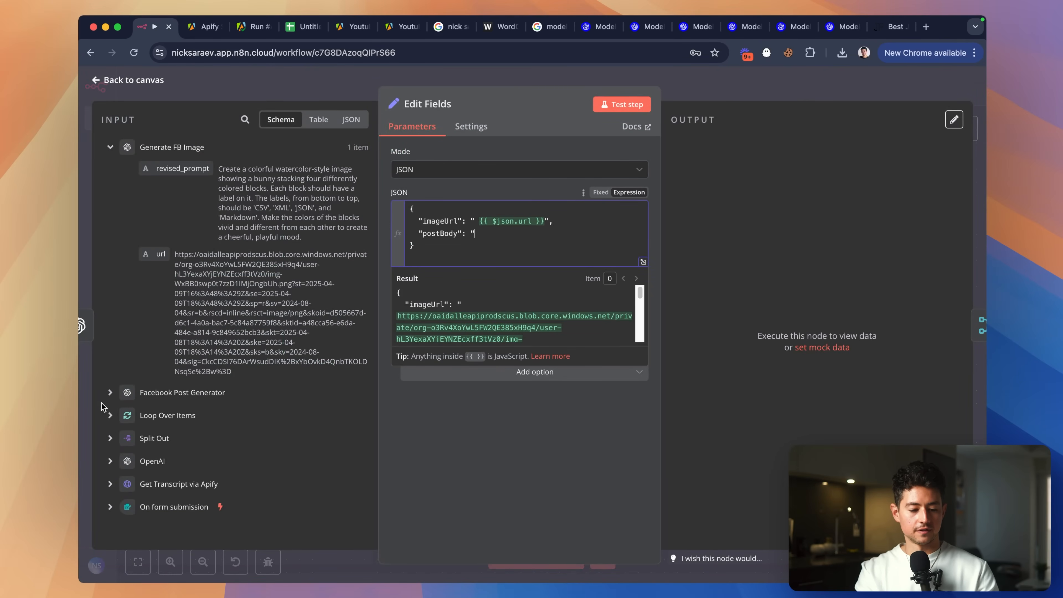
click(110, 394)
scroll(209, 398, down, 5)
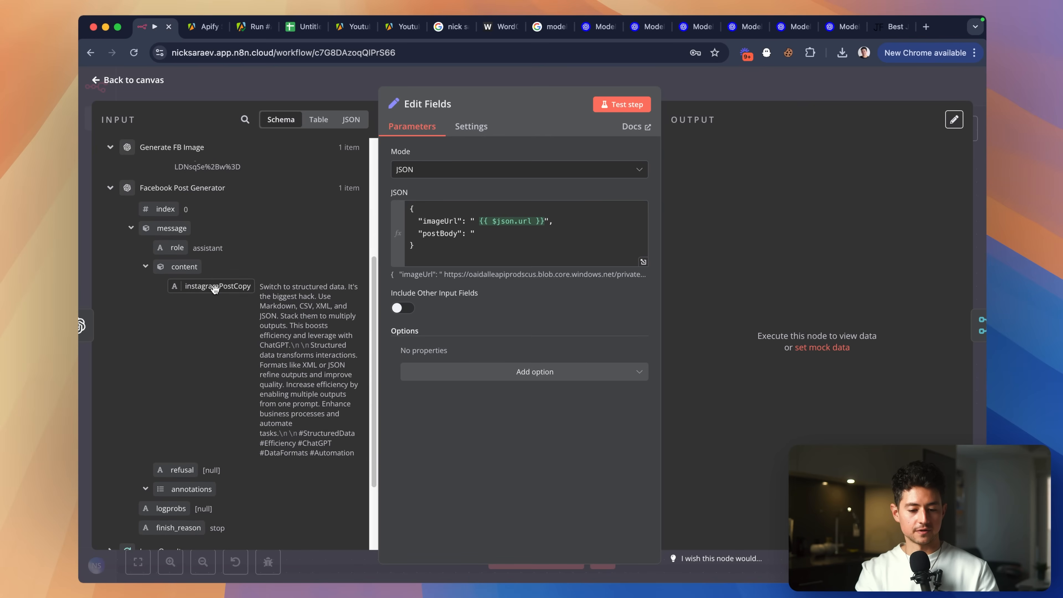
Fill postBody with the Facebook Post Generator's copy, referencing facebookPostCopy.
click(509, 232)
key(BackSpace)
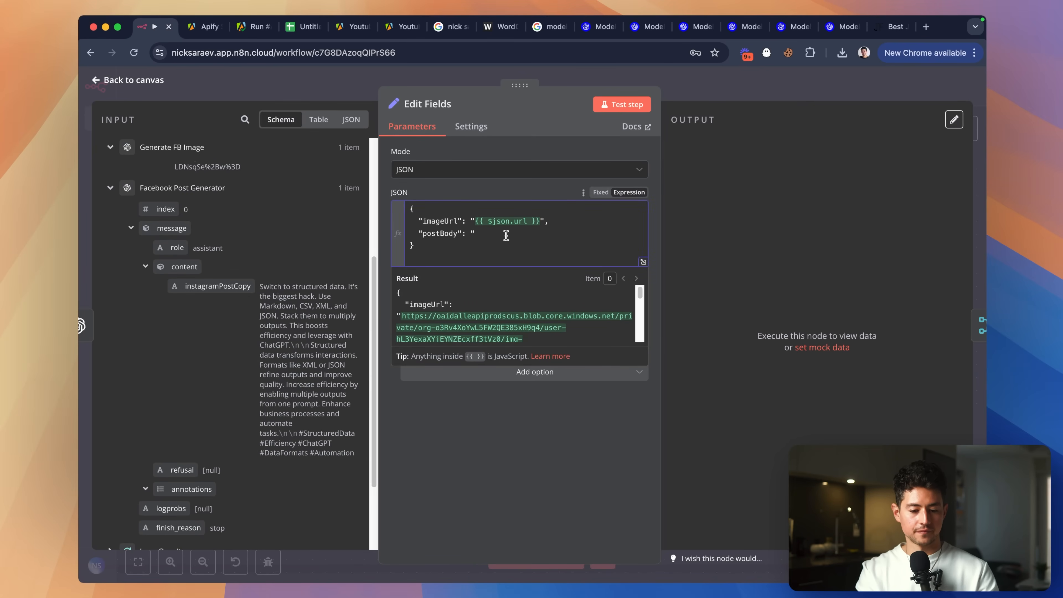
click(225, 288)
drag(253, 286, 511, 246)
click(511, 246)
click(483, 232)
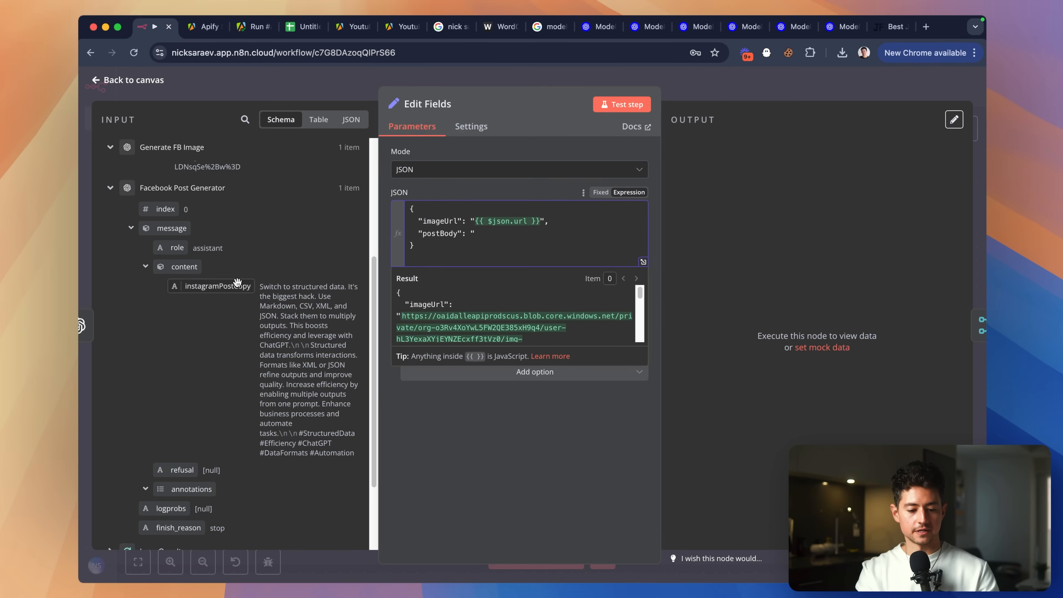
drag(220, 286, 480, 234)
click(599, 249)
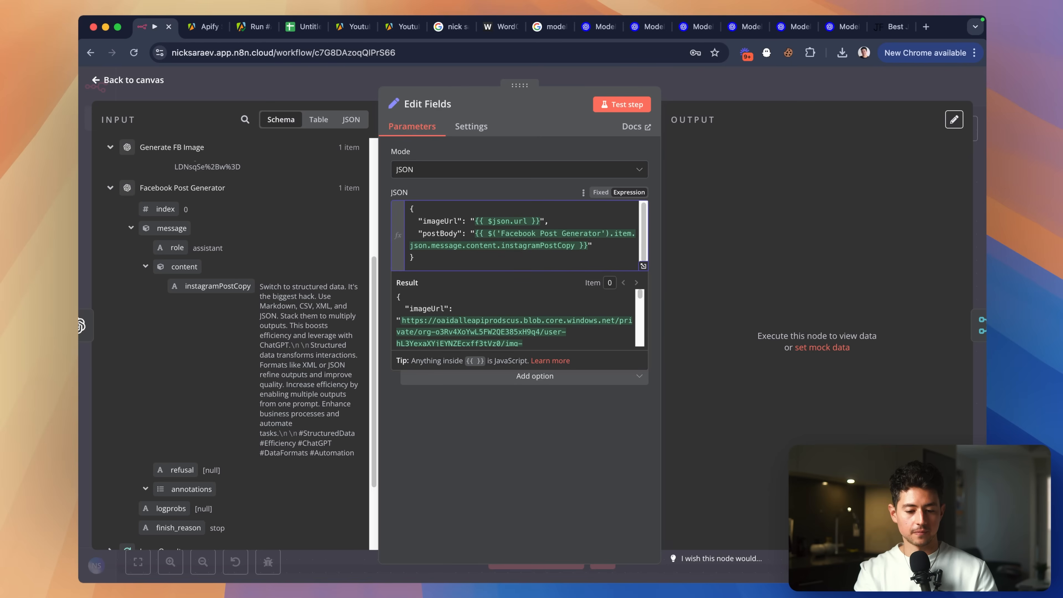
key(Left)
key(Left)
key(alt+shift+Left)
text(fa)
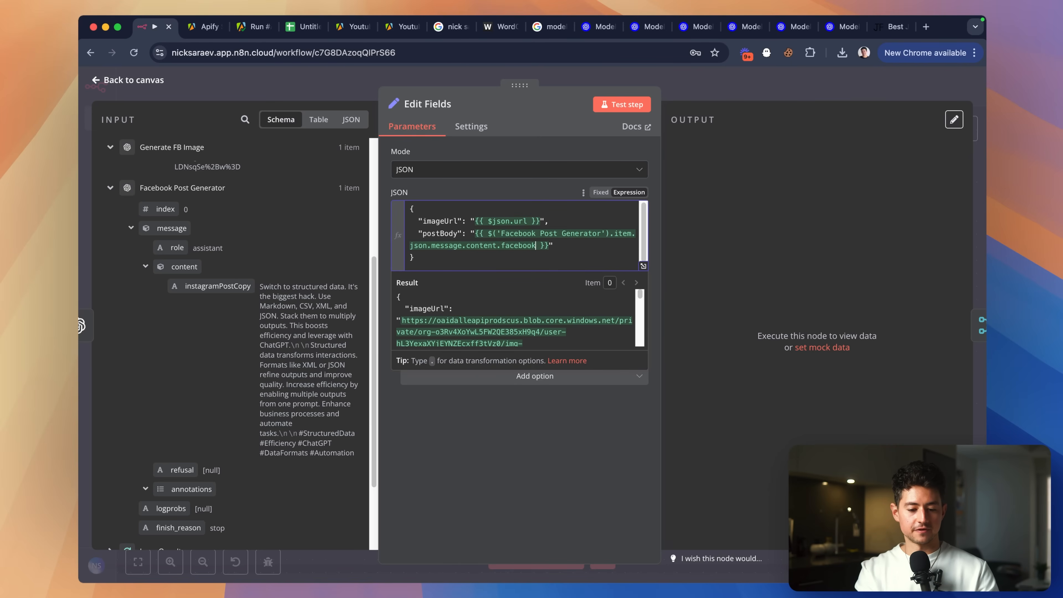
text(cebookPostCopy)
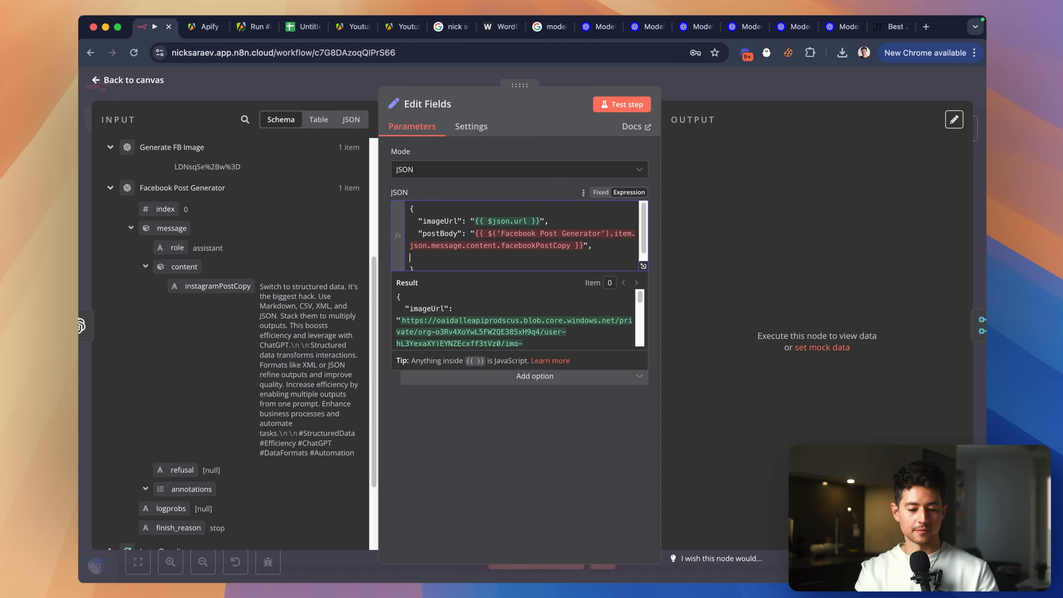
Review the finished JSON with platform 'Facebook' and return to the canvas.
scroll(546, 247, down, 1)
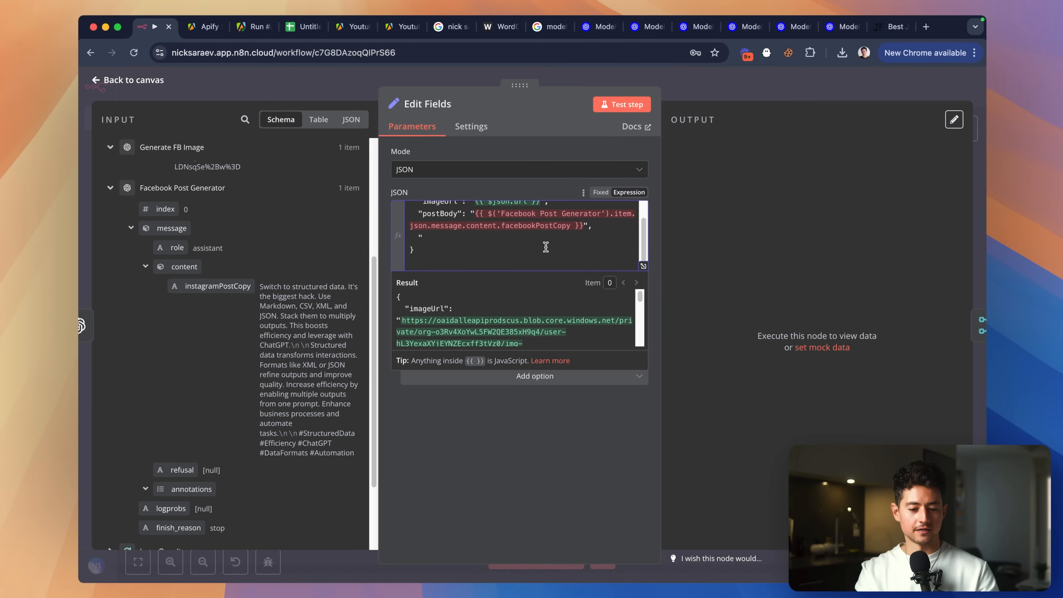
scroll(545, 247, up, 1)
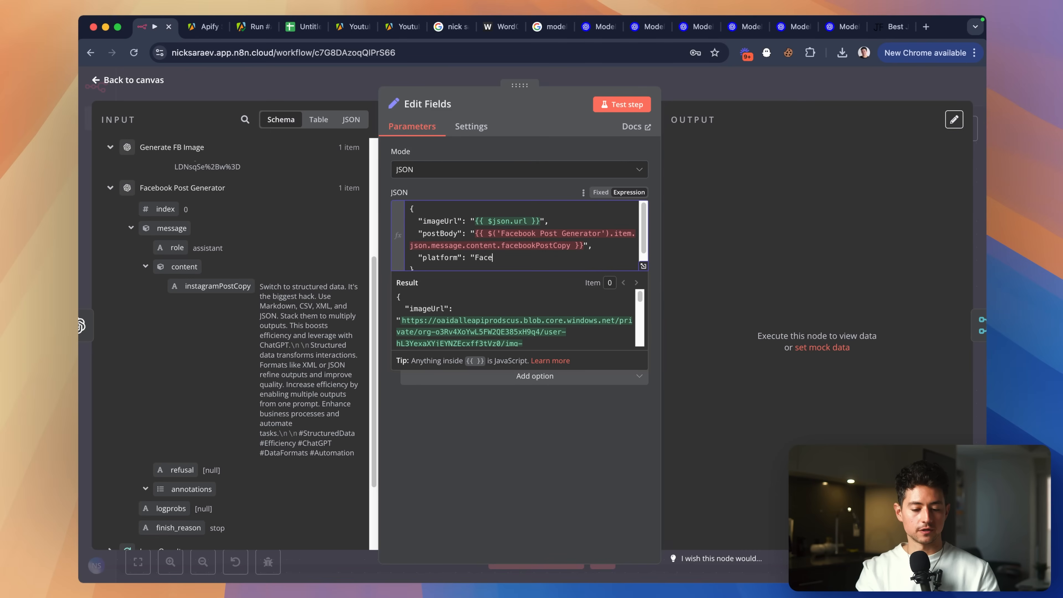
scroll(533, 248, down, 1)
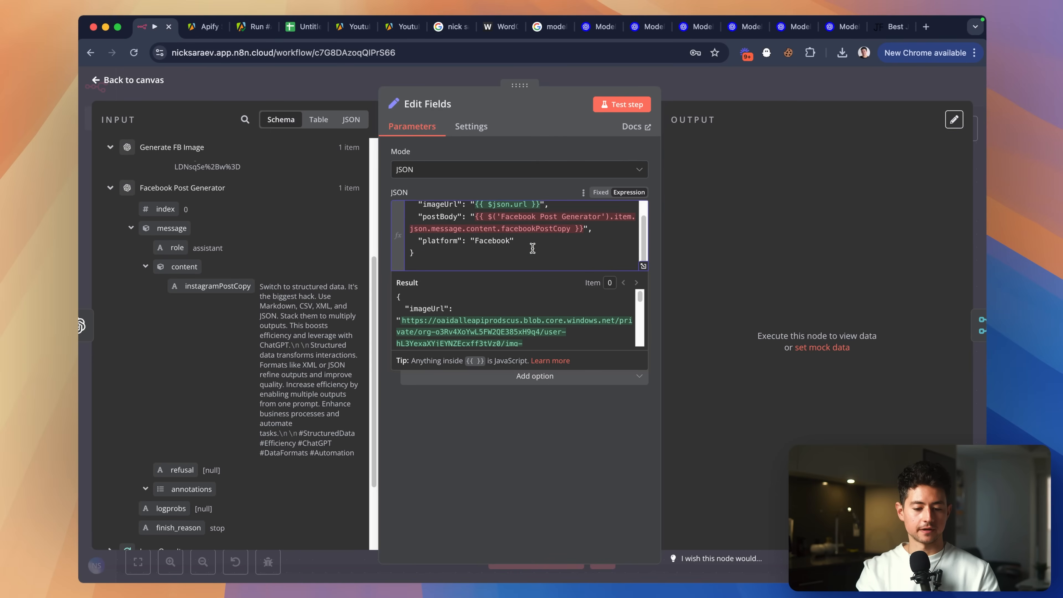
key(super+a)
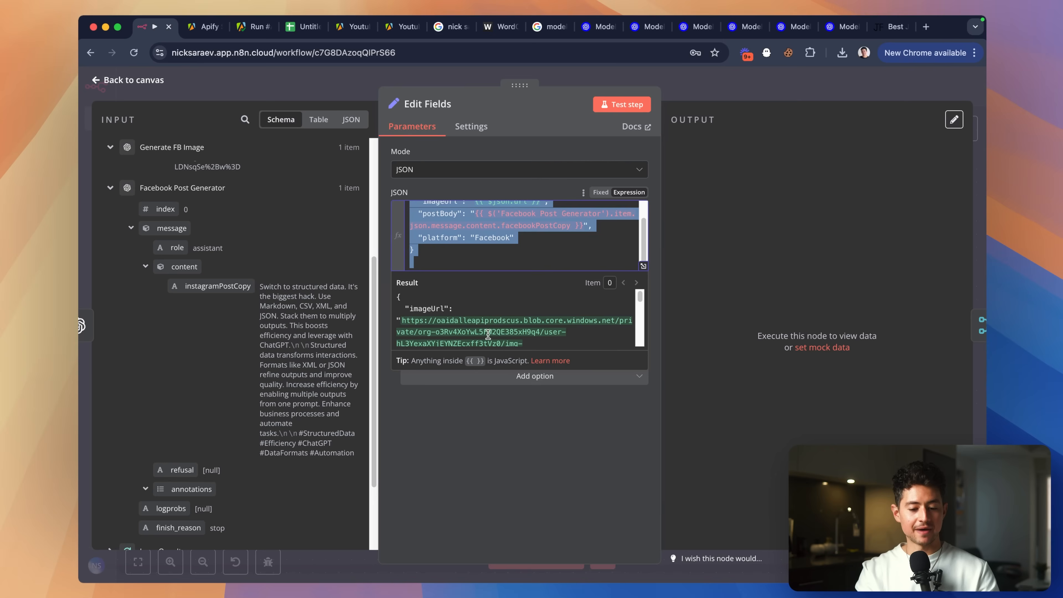
scroll(280, 347, down, 3)
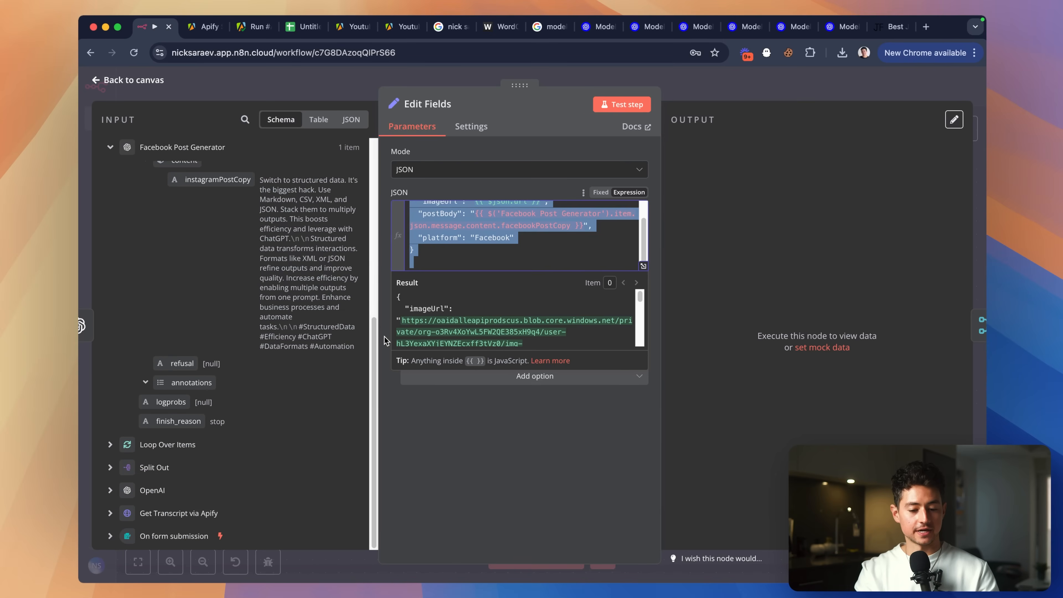
scroll(506, 257, up, 1)
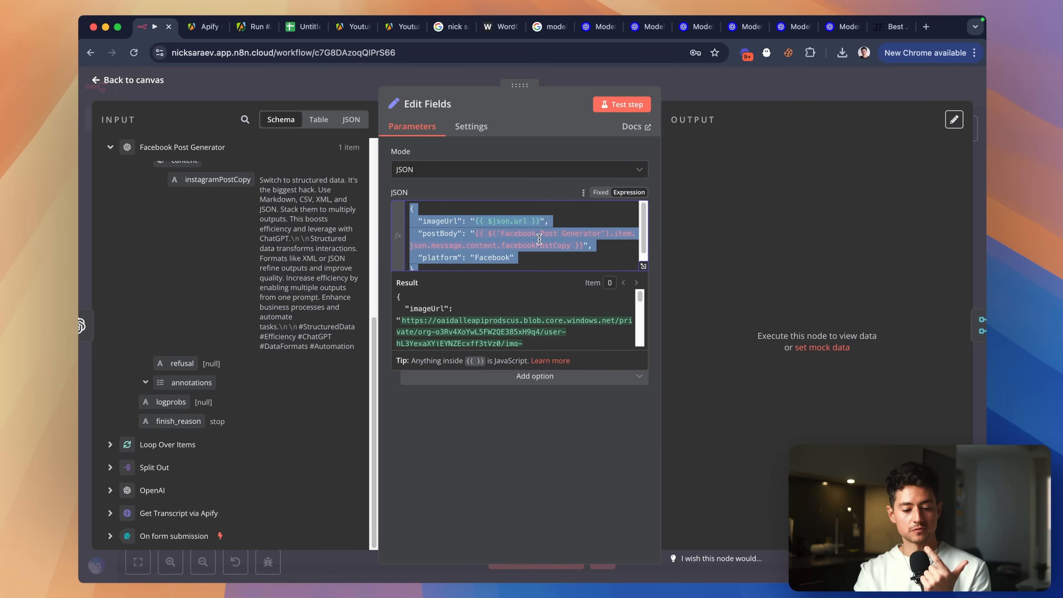
scroll(540, 240, down, 1)
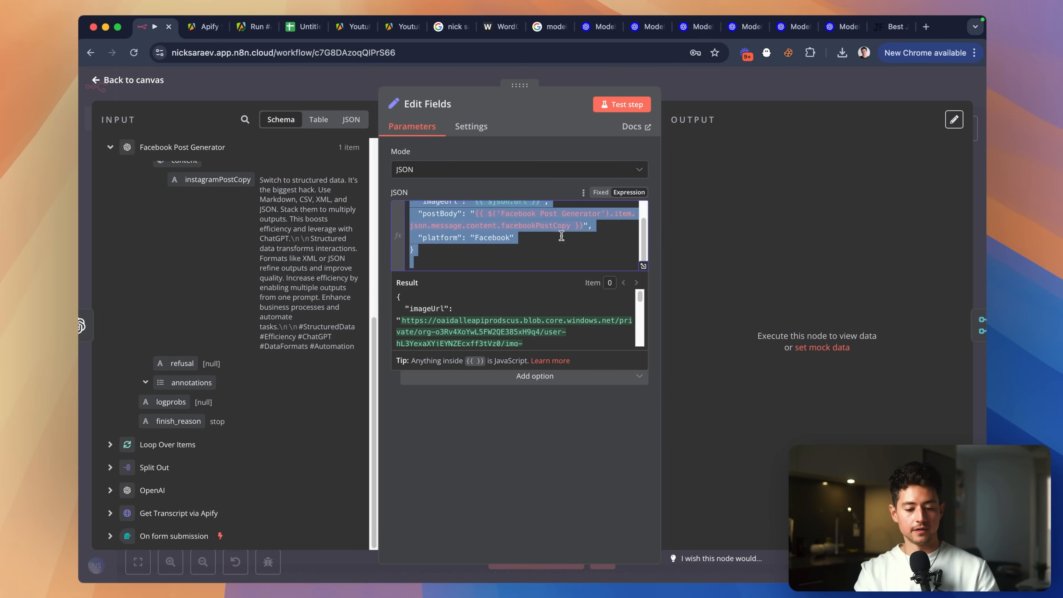
key(Escape)
Duplicate Edit Fields onto the LinkedIn row, wiring it from Generate LI Image to Merge Input 2.
drag(531, 355, 569, 356)
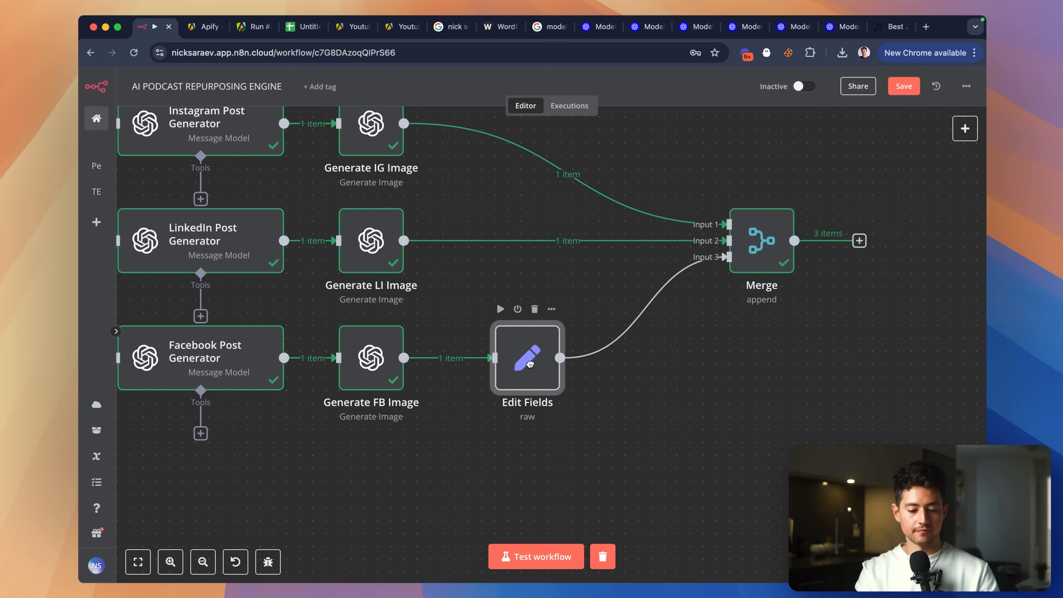
key(super+d)
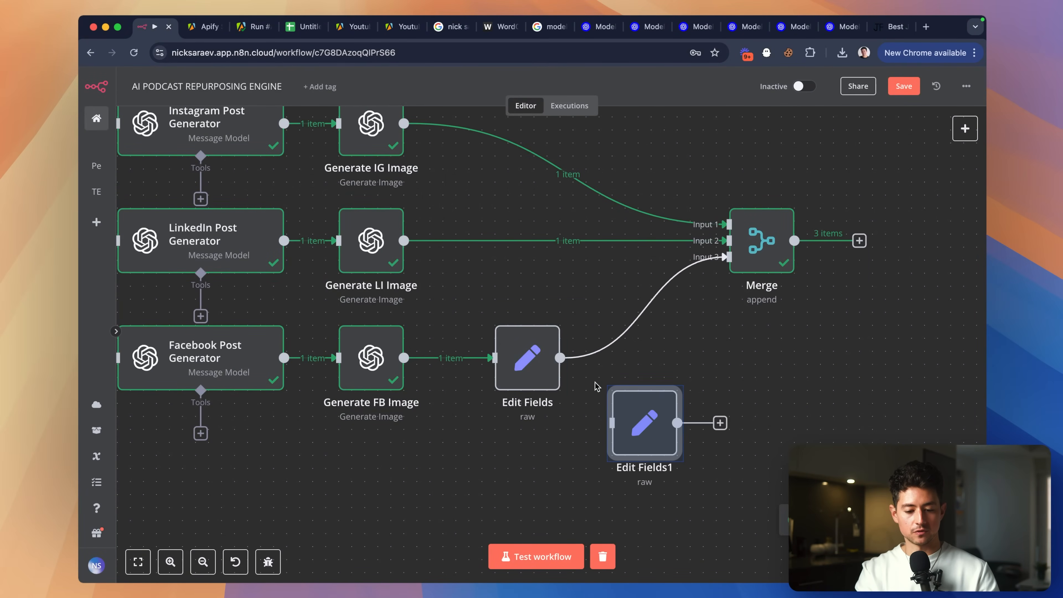
drag(629, 419, 493, 241)
click(581, 242)
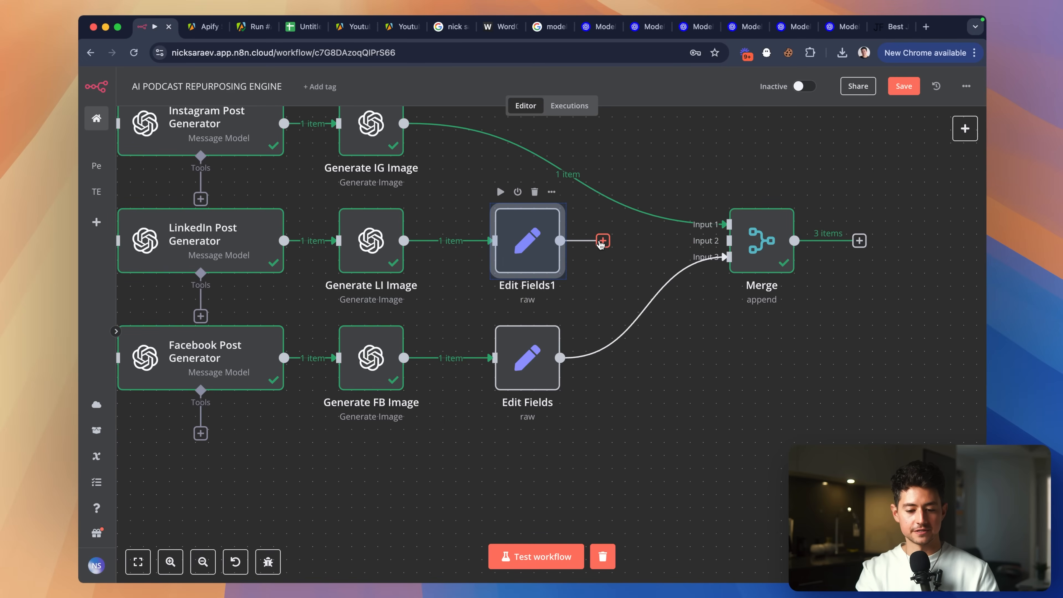
drag(602, 243, 729, 241)
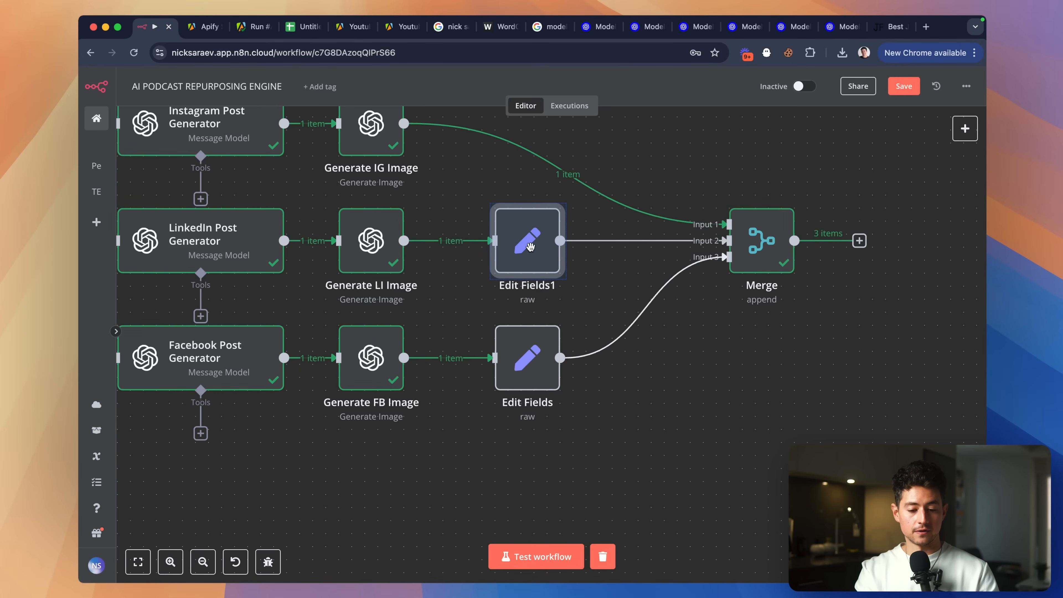
click(516, 193)
Edit Edit Fields1's JSON: platform LinkedIn, postBody from LinkedIn Post Generator's linkedInPostCopy.
double_click(517, 239)
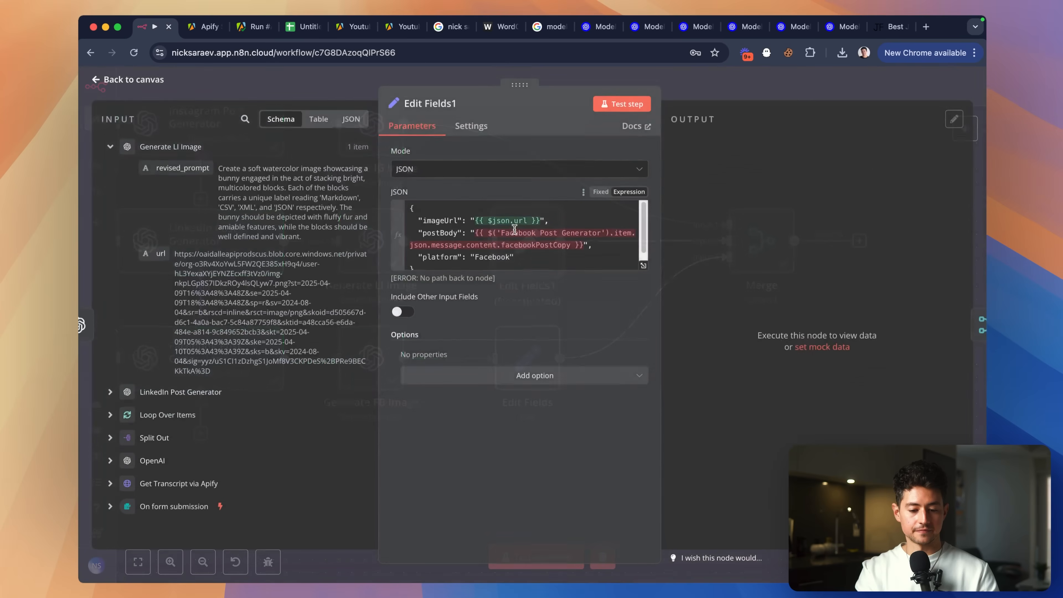
click(595, 247)
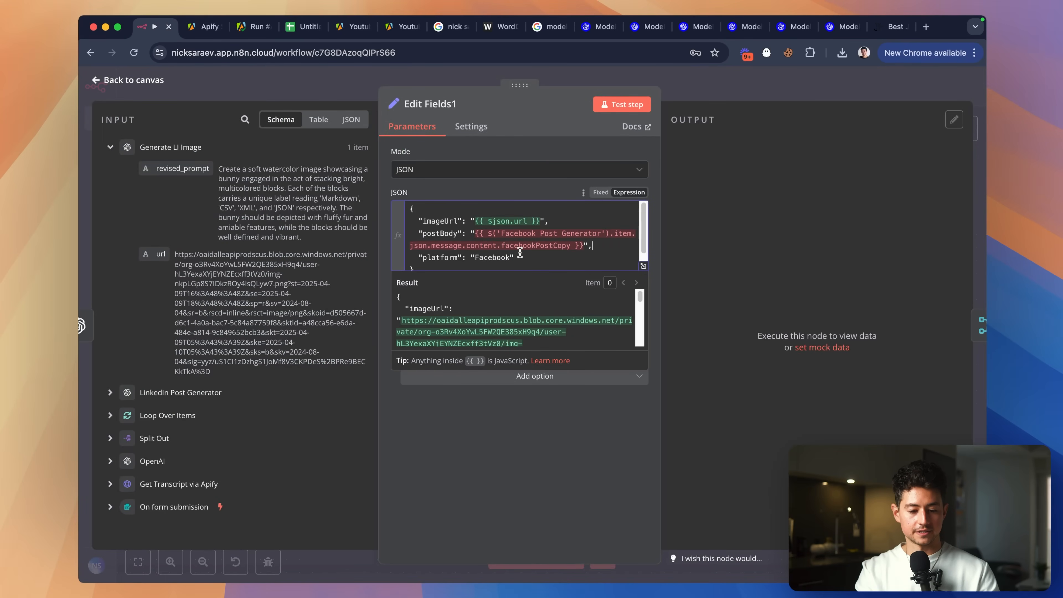
double_click(497, 258)
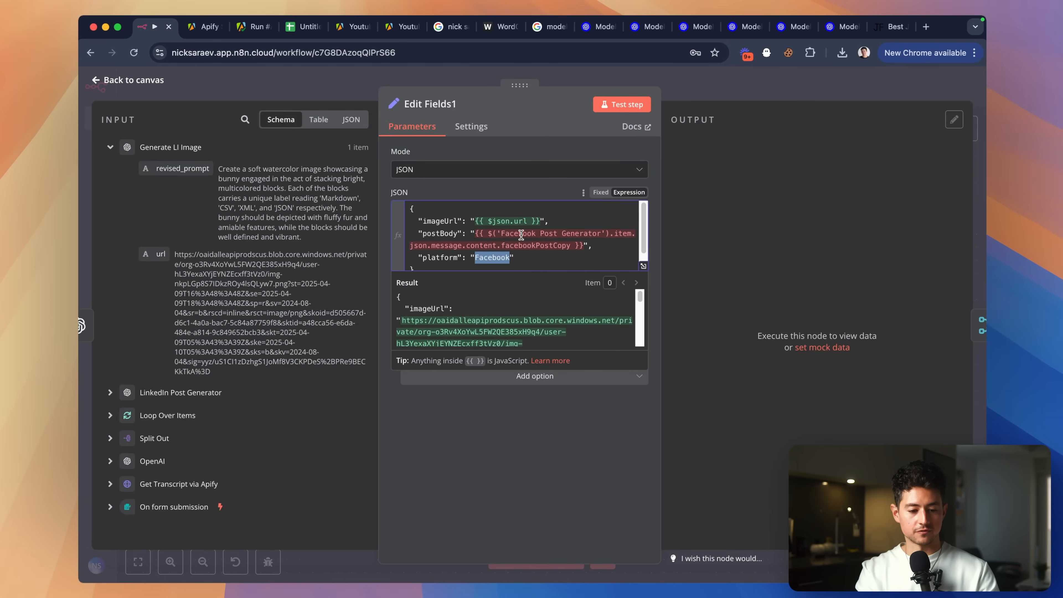
text(LinkedIn)
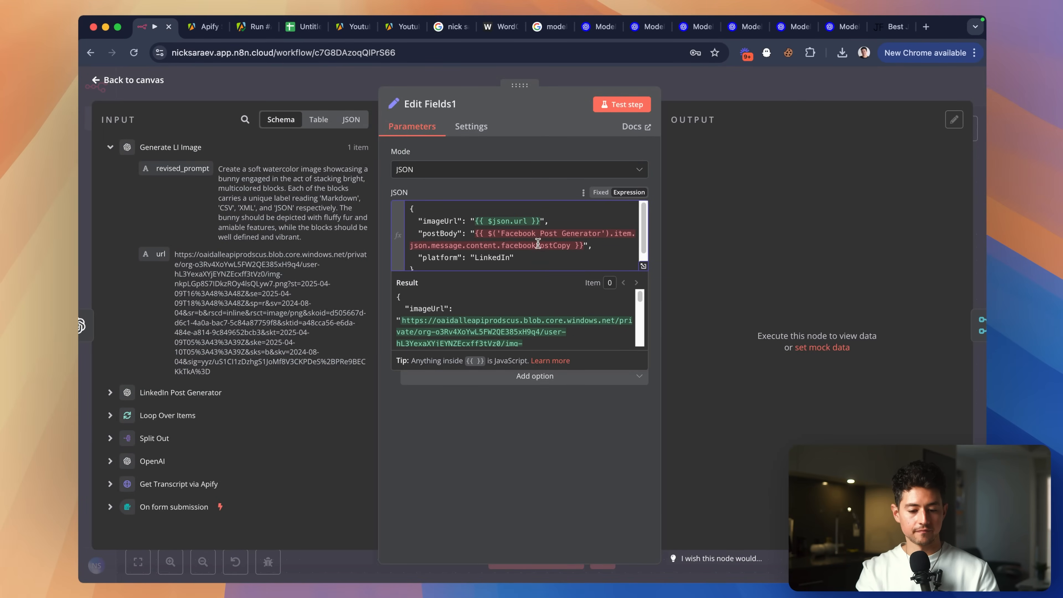
drag(536, 246, 501, 245)
text(linkedIn)
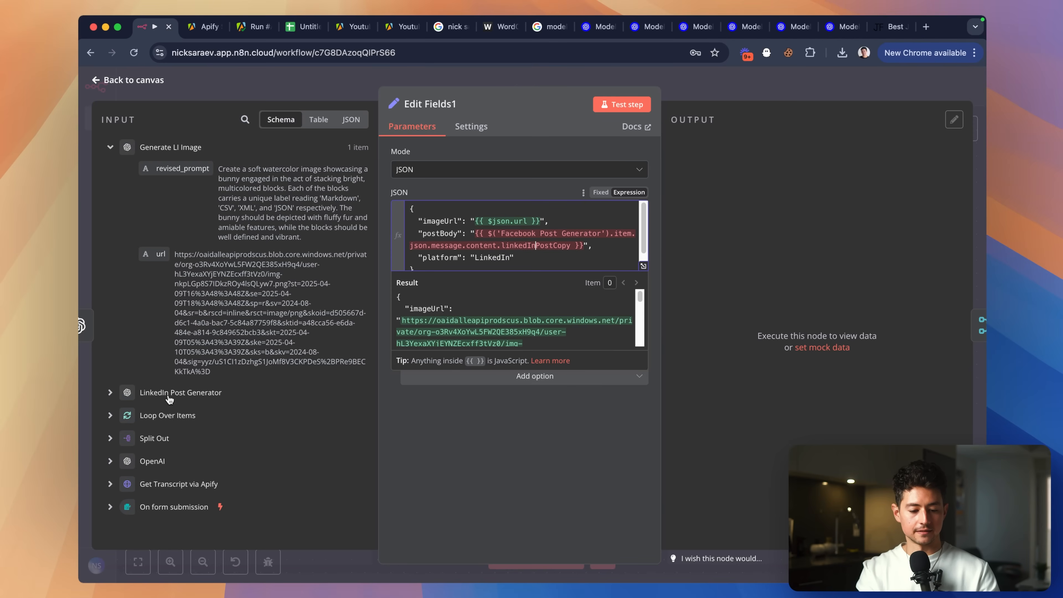
click(110, 393)
scroll(167, 377, down, 3)
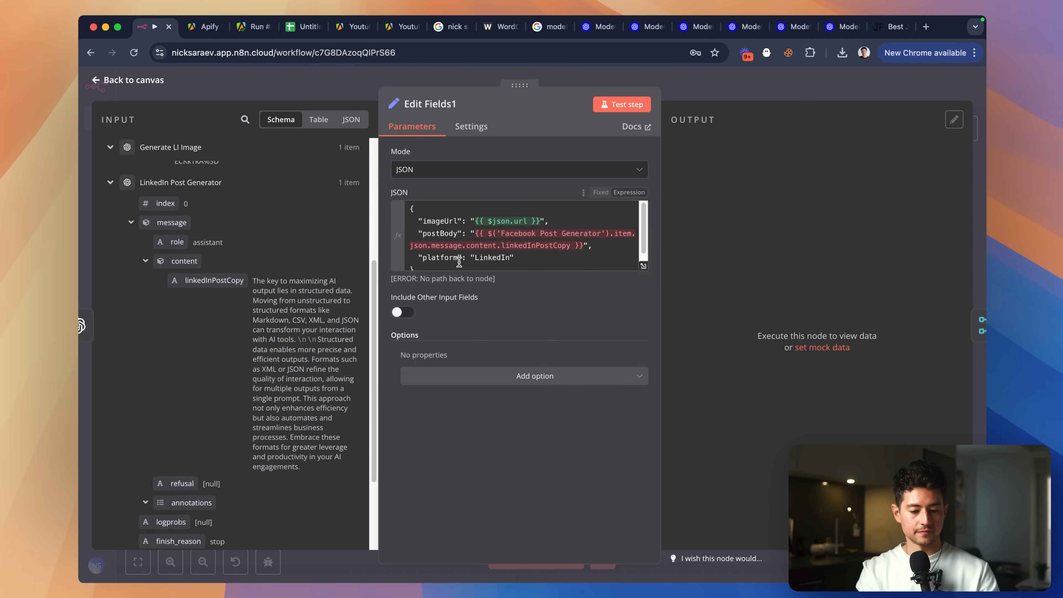
click(565, 246)
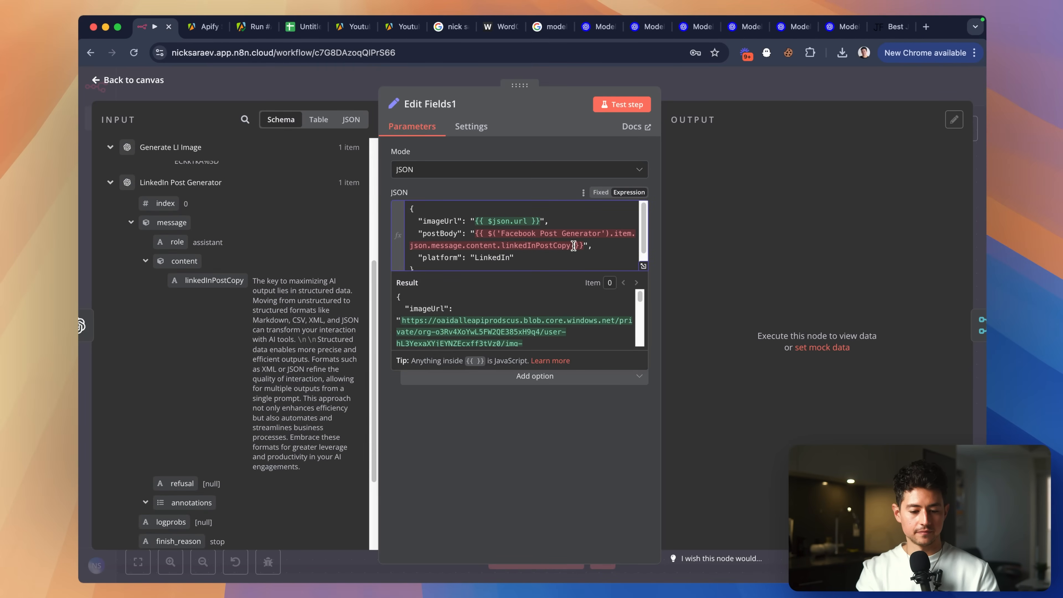
scroll(552, 305, down, 5)
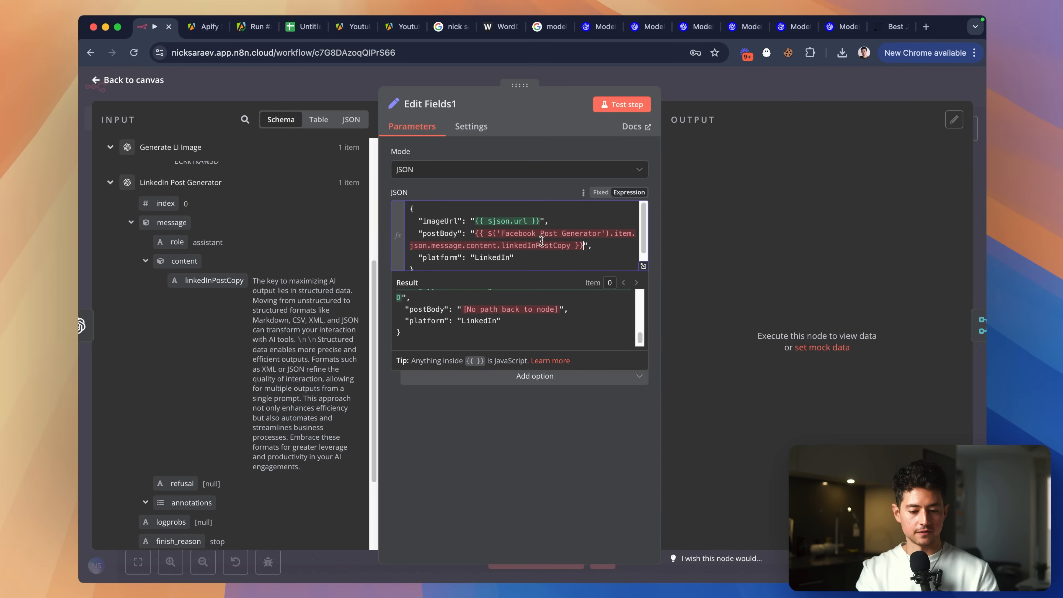
double_click(523, 234)
text(LinkedIn)
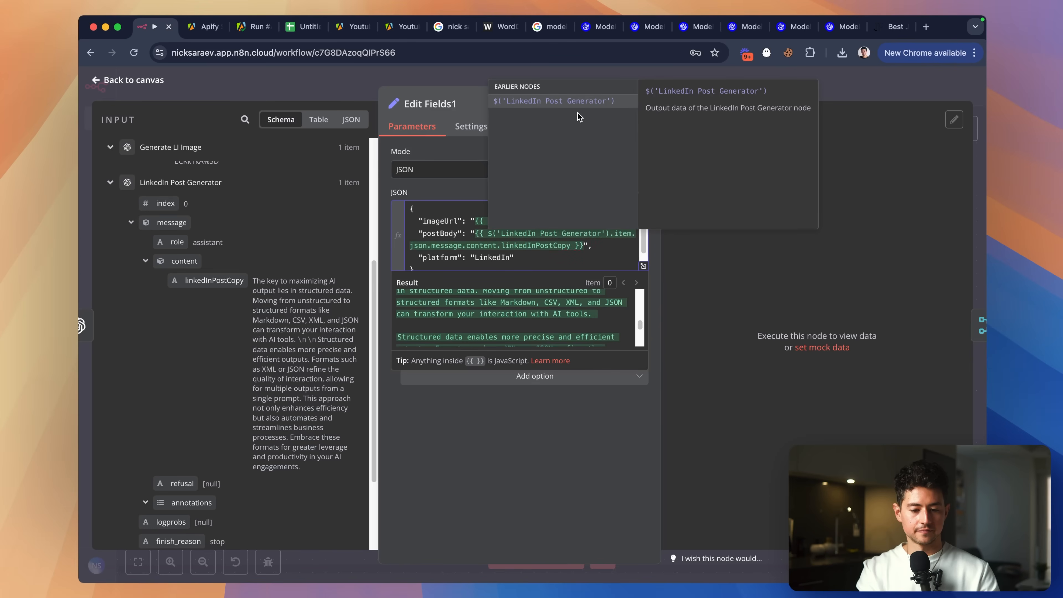
click(600, 241)
scroll(499, 230, down, 1)
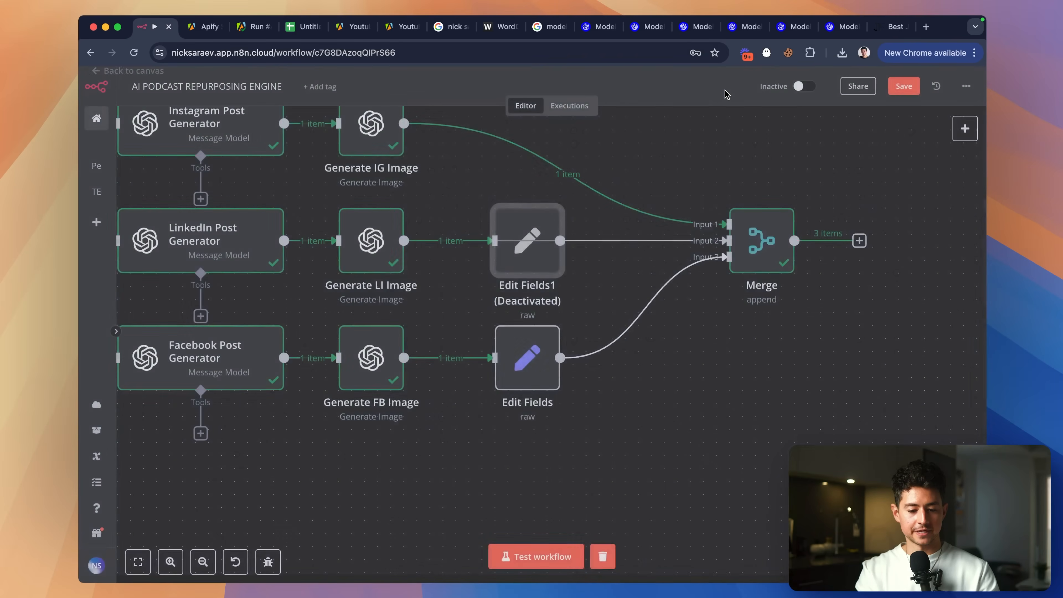
Reactivate Edit Fields1, remove the IG image-to-Merge link, and place a duplicate beside Generate IG Image.
key(Escape)
click(518, 192)
scroll(536, 206, up, 3)
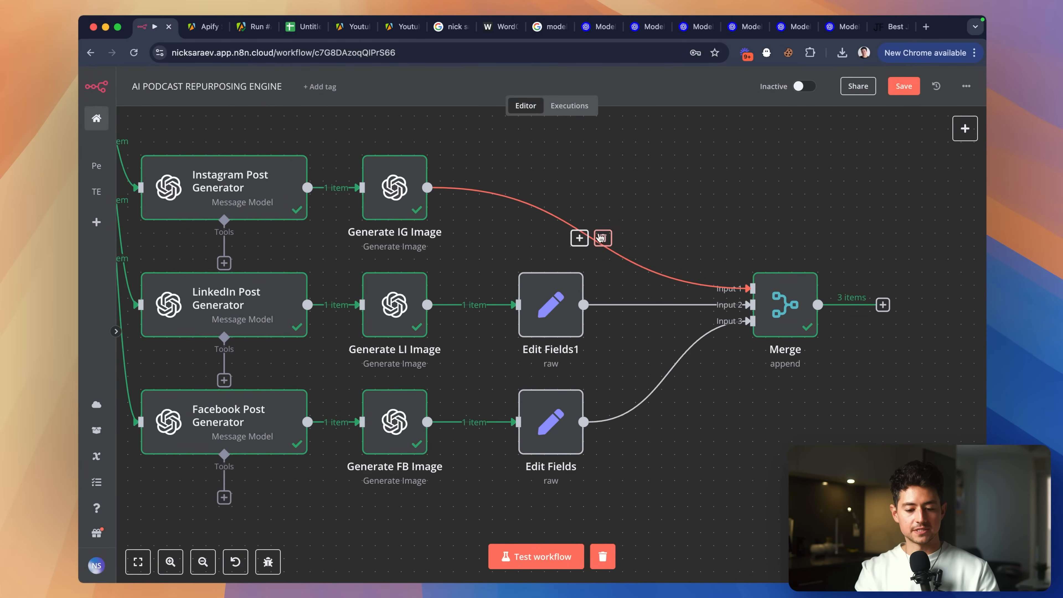
click(603, 238)
key(super+d)
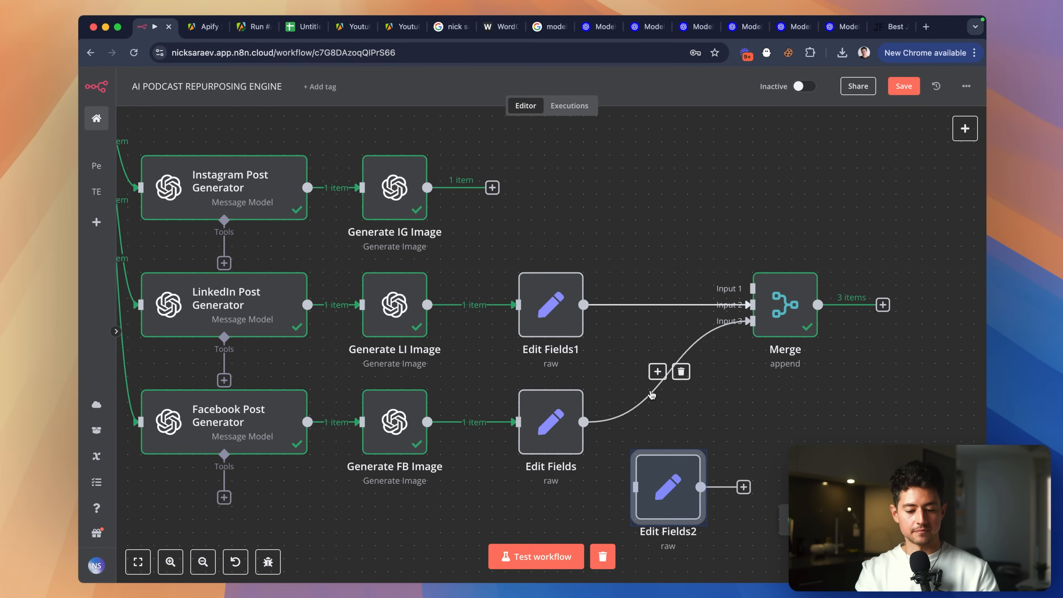
drag(675, 495, 752, 288)
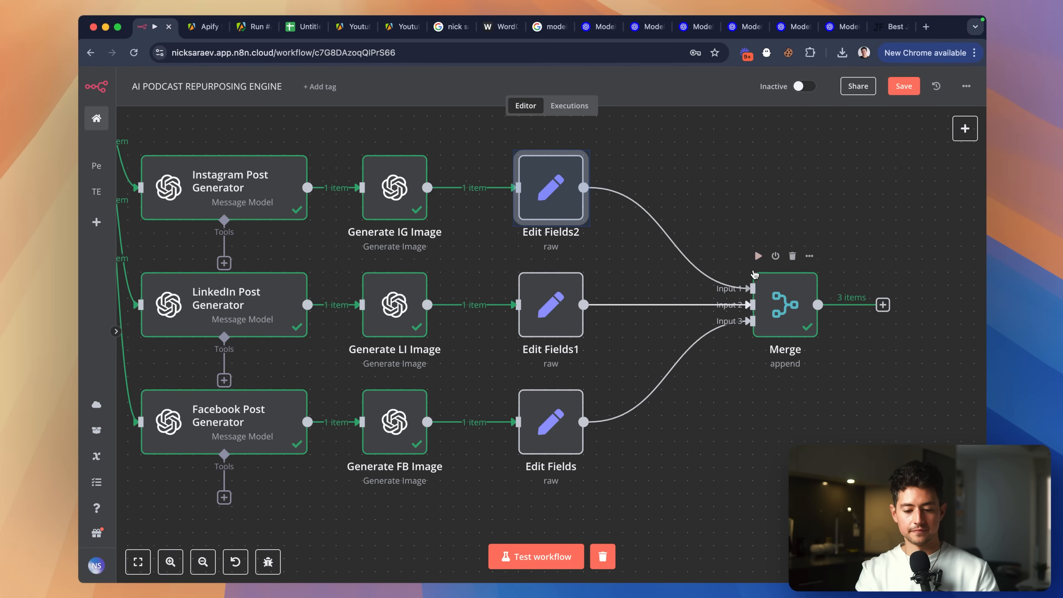
Delete the old LinkedIn postBody expression in Edit Fields2's JSON.
double_click(544, 185)
click(503, 247)
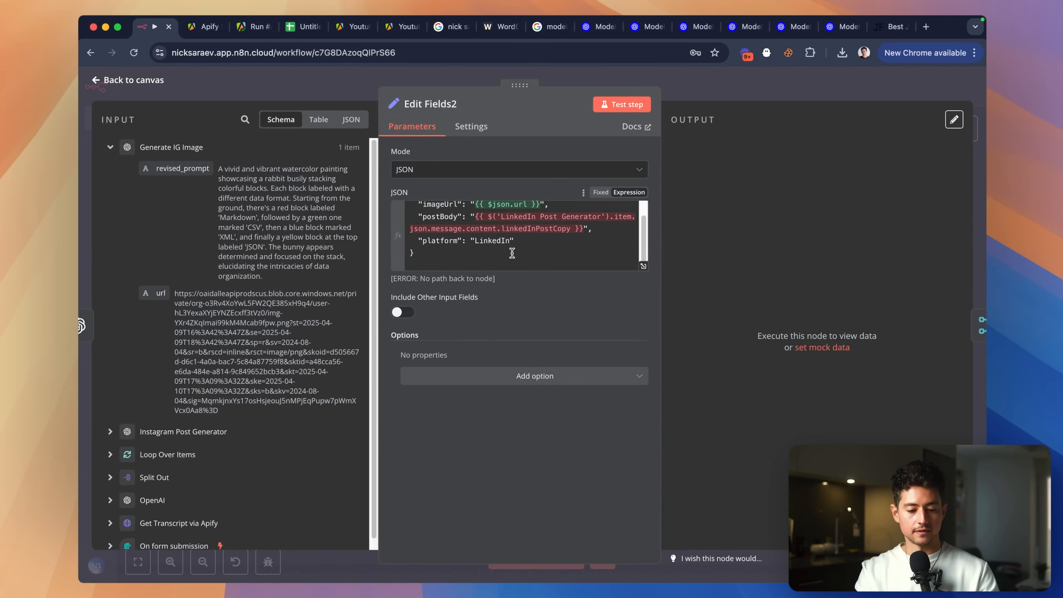
key(shift+Up)
key(alt+shift+Left)
key(alt+shift+Left)
key(alt+shift+Left)
key(alt+shift+Left)
key(alt+shift+Left)
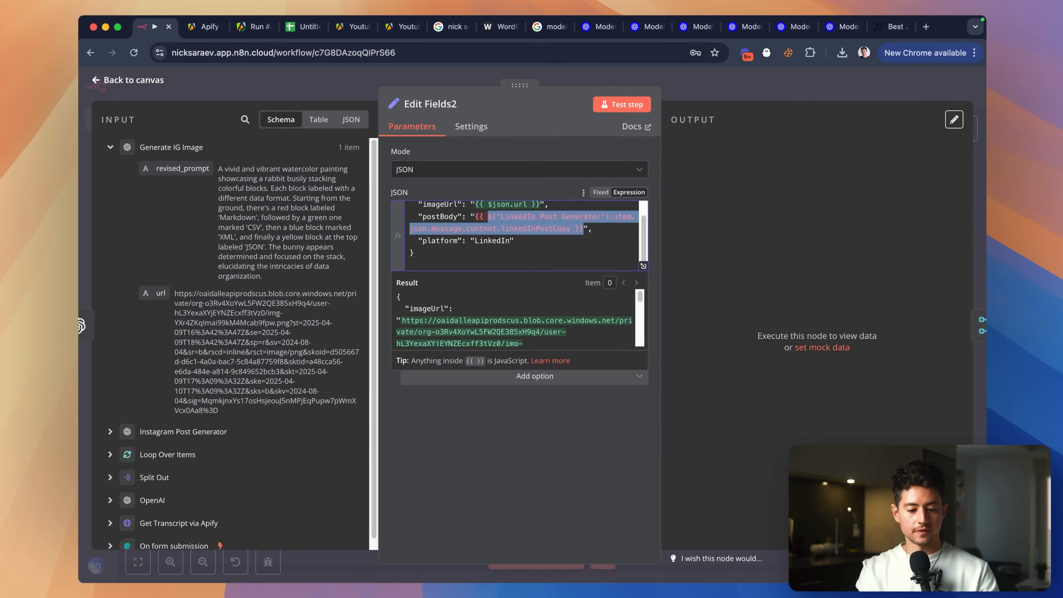
key(shift+Left)
key(shift+Left)
key(shift+Left)
key(BackSpace)
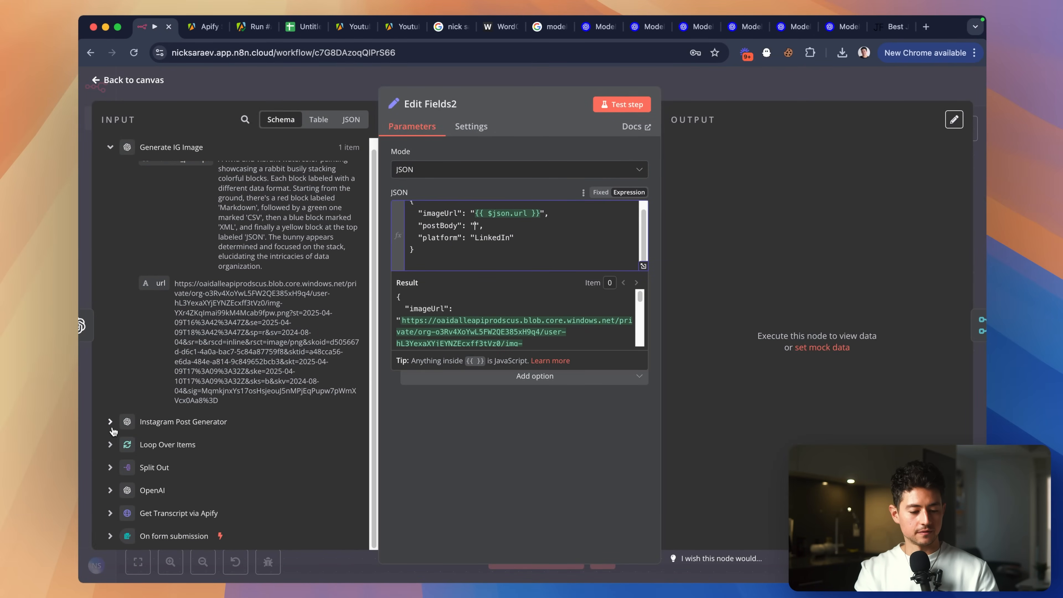
Map instagramPostCopy into postBody and set platform to Instagram.
click(109, 431)
scroll(143, 422, down, 7)
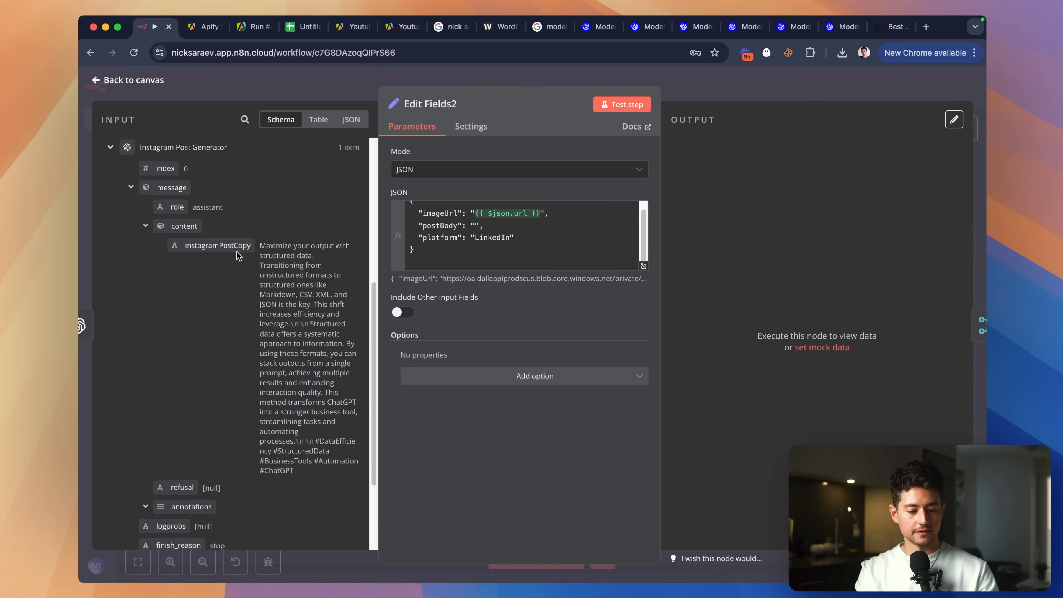
click(477, 226)
drag(226, 245, 478, 226)
click(556, 248)
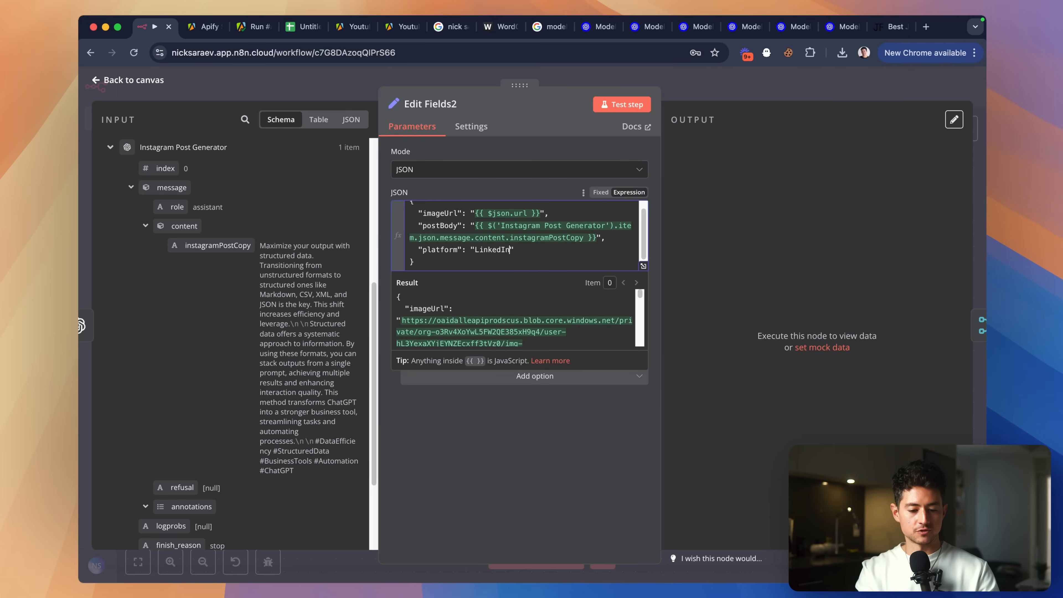
key(alt+BackSpace)
text(Instagram)
key(Return)
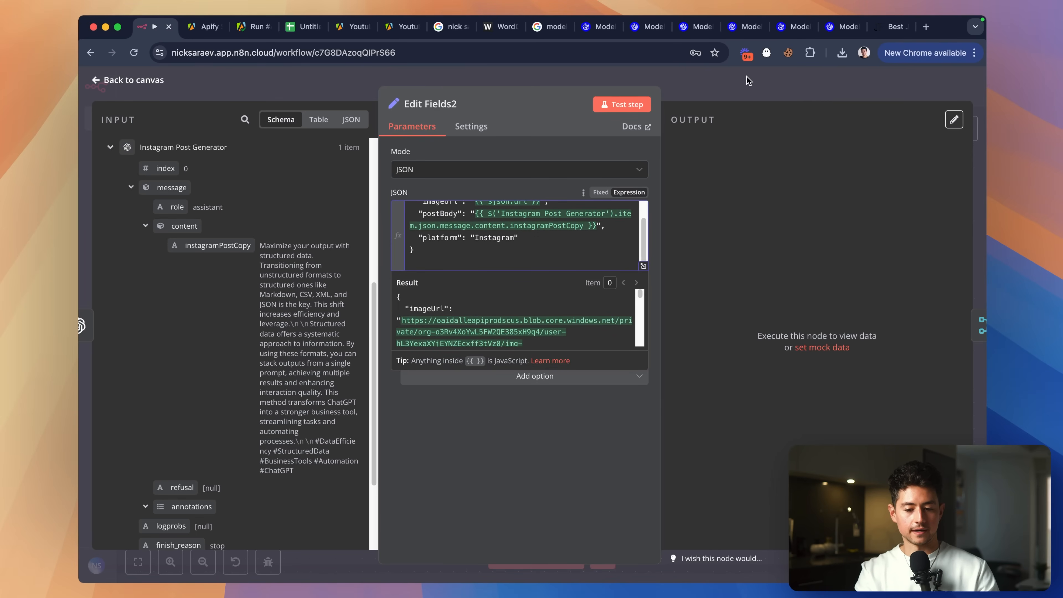
click(750, 81)
scroll(729, 180, right, 1)
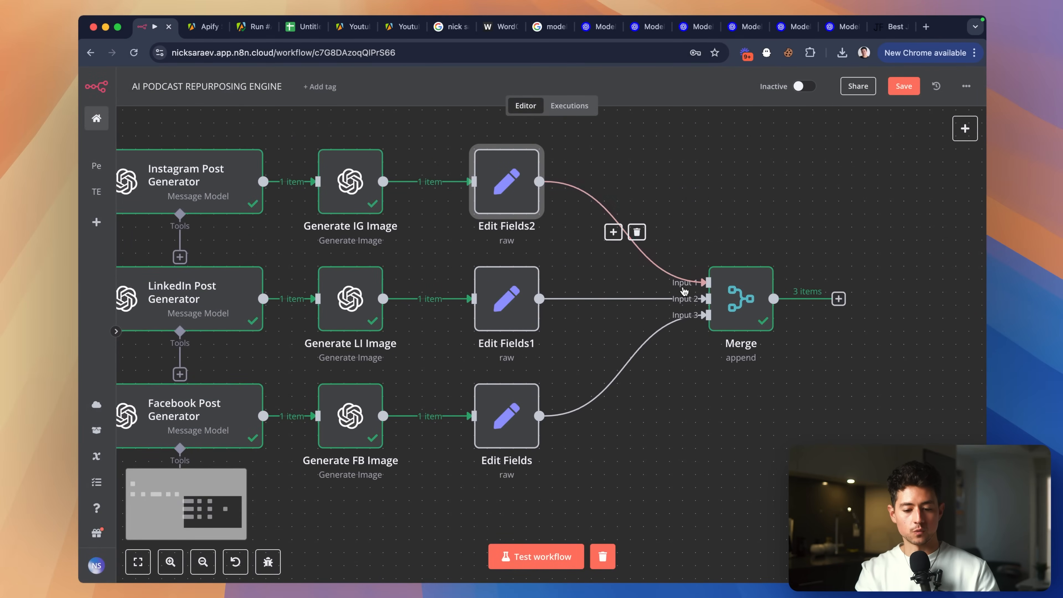
Move Merge closer to the edit nodes and rename the bottom Edit Fields node to Set FB JSON.
drag(750, 296, 698, 296)
scroll(698, 380, down, 2)
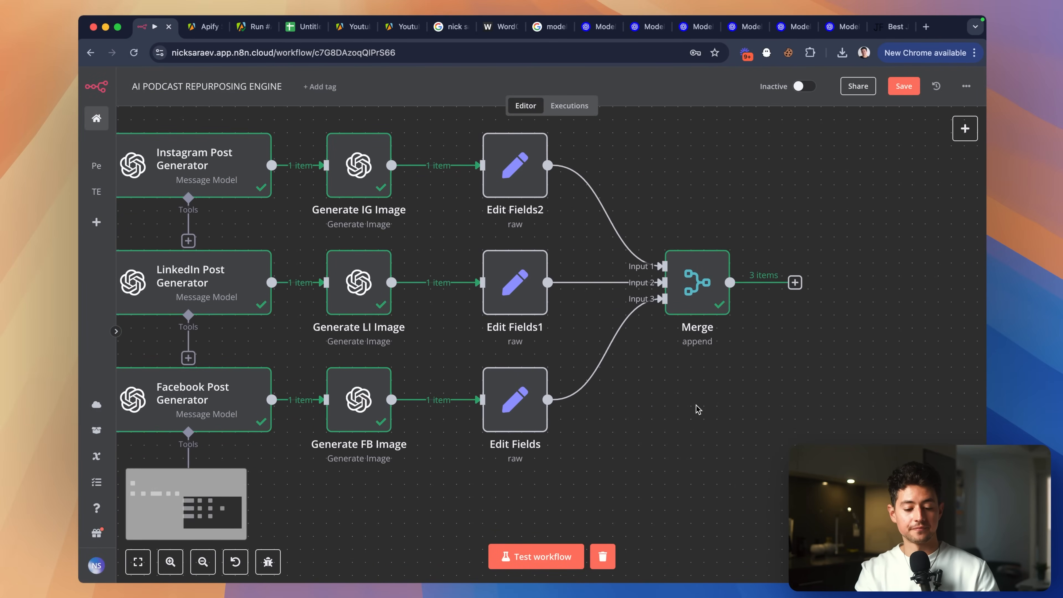
drag(591, 479, 461, 352)
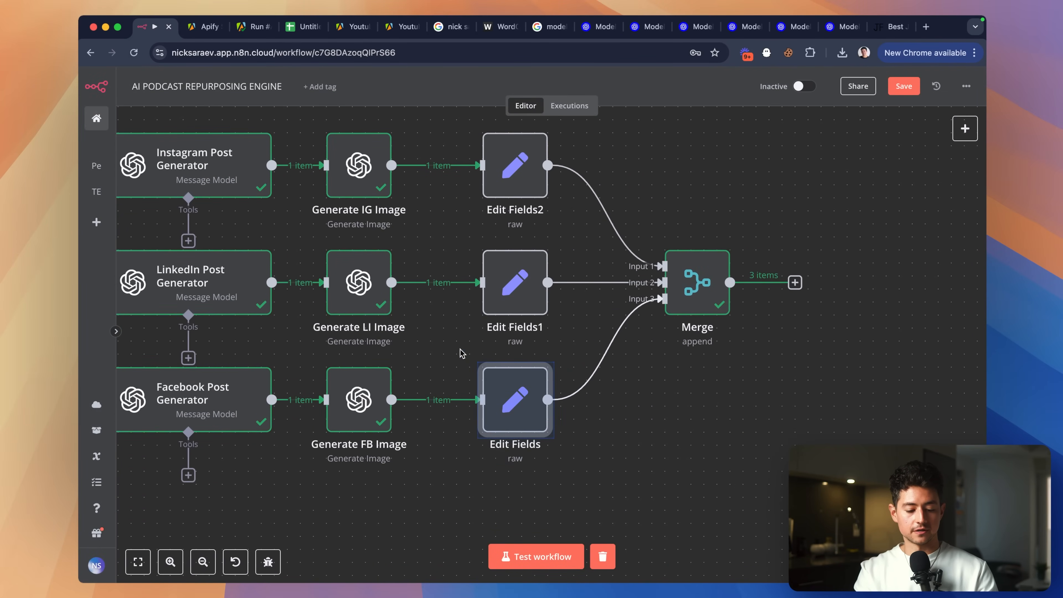
key(F2)
text(Set FB JSON)
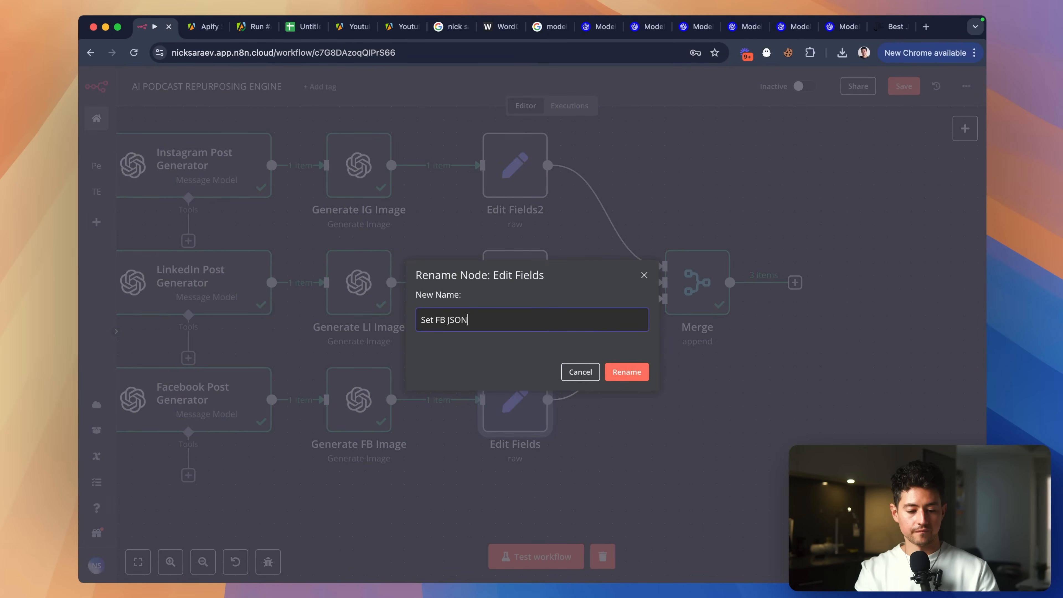
key(Return)
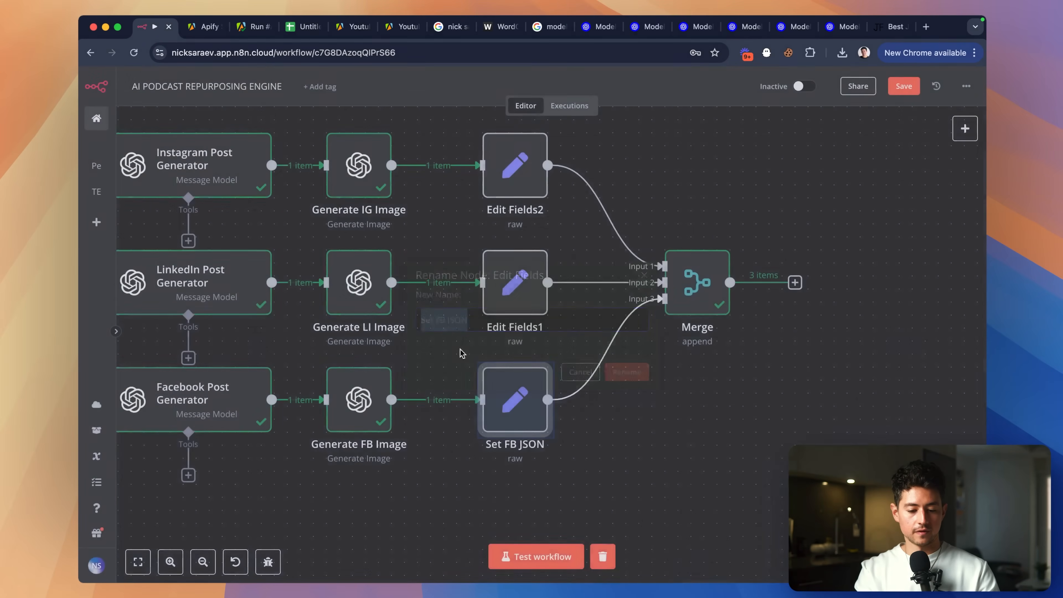
Rename the other two Edit Fields nodes to Set LI JSON and Set IG JSON, then open Merge.
key(F2)
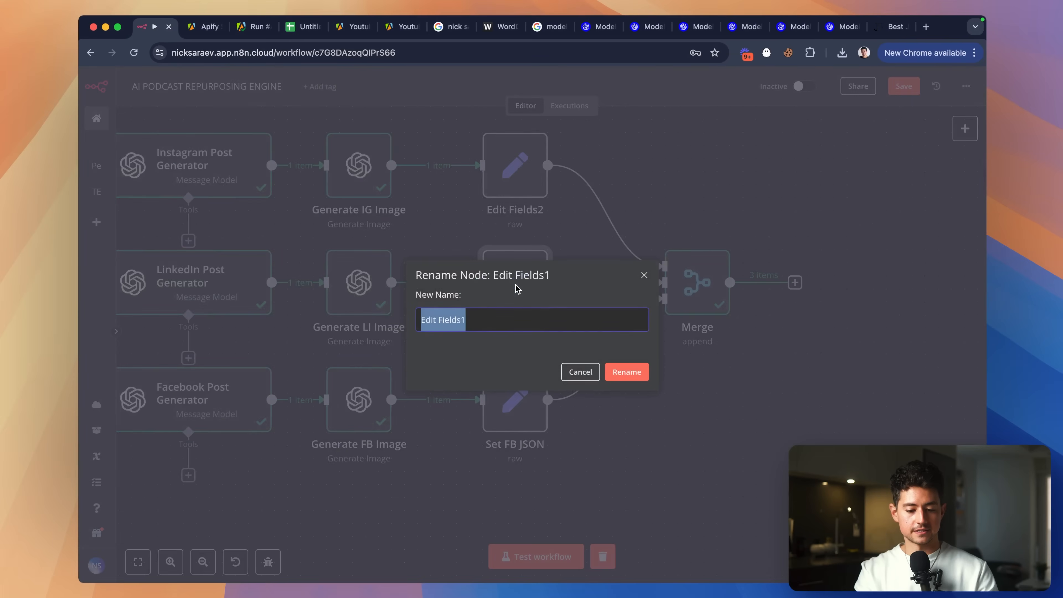
text(V)
key(super+a)
key(super+c)
key(Left)
text(L)
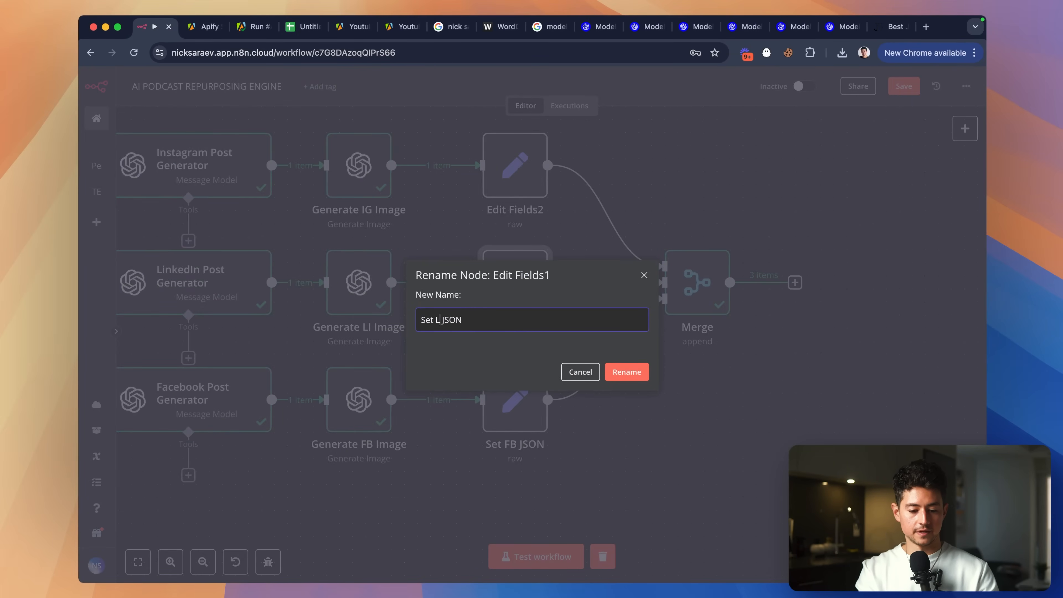
text(I)
key(Return)
click(518, 168)
key(F2)
key(super+v)
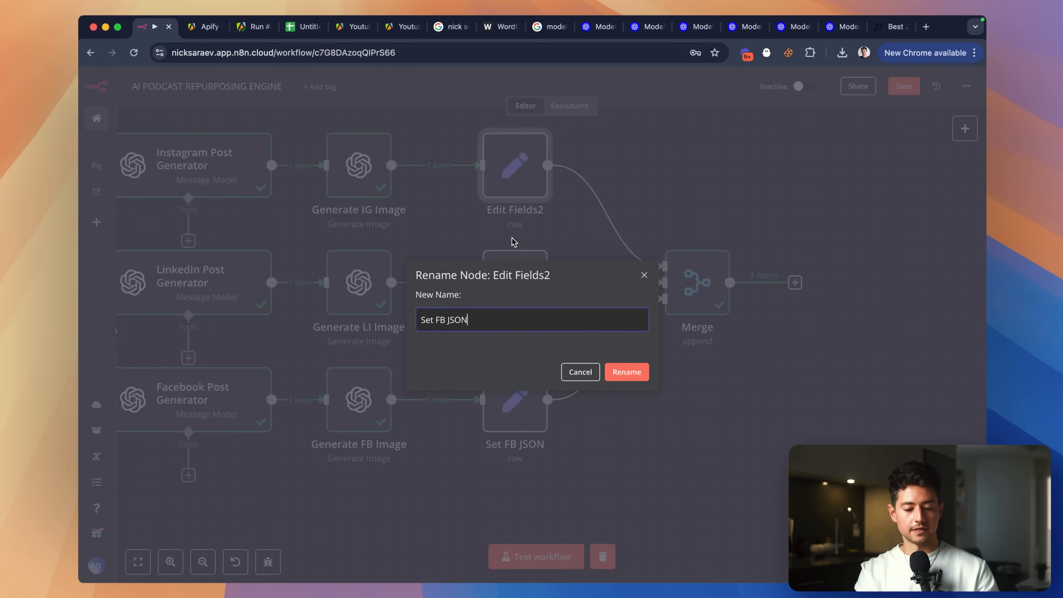
key(Return)
double_click(697, 285)
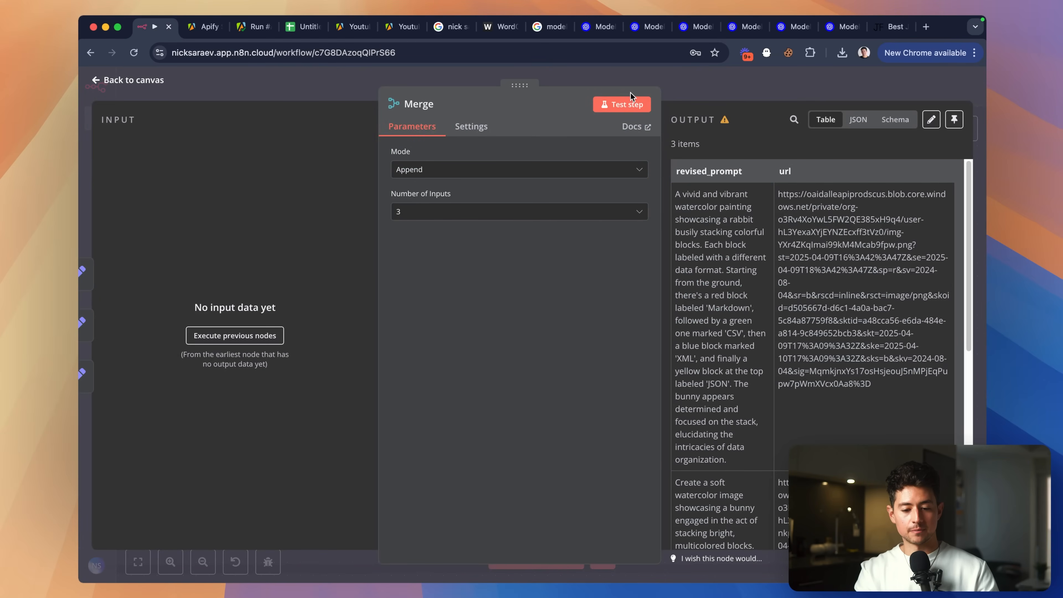
Test the Merge step, then open the failing Set LI JSON node and view its full JSON expression.
click(630, 102)
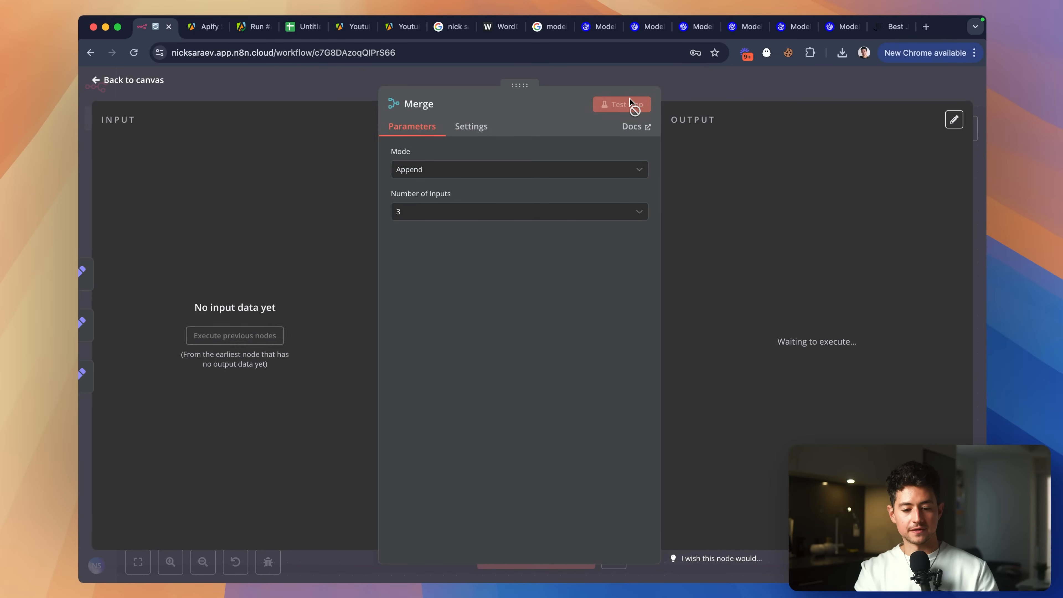
click(705, 94)
double_click(504, 296)
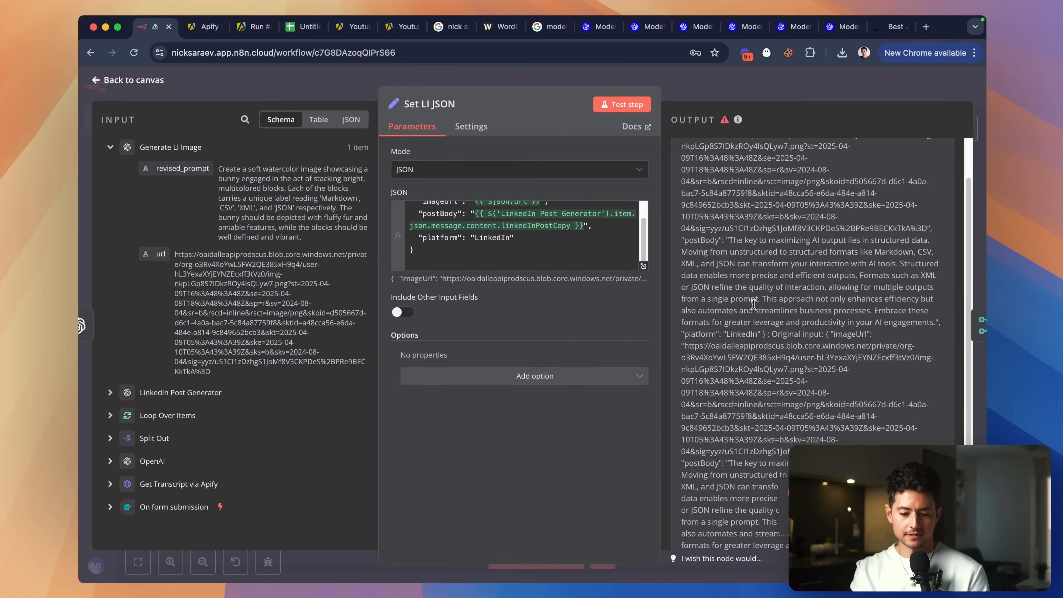
click(643, 267)
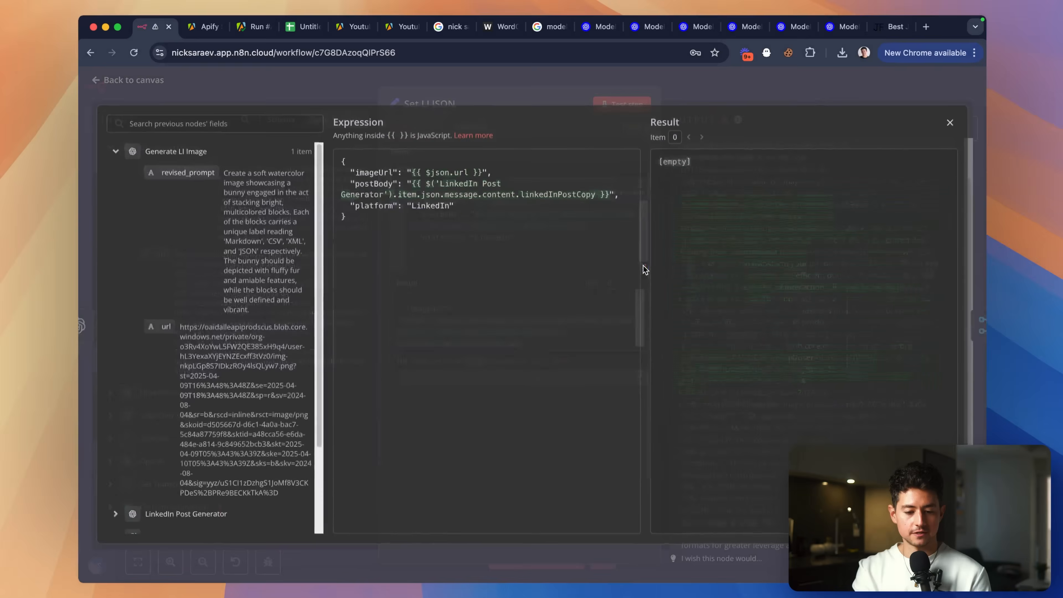
scroll(960, 345, up, 5)
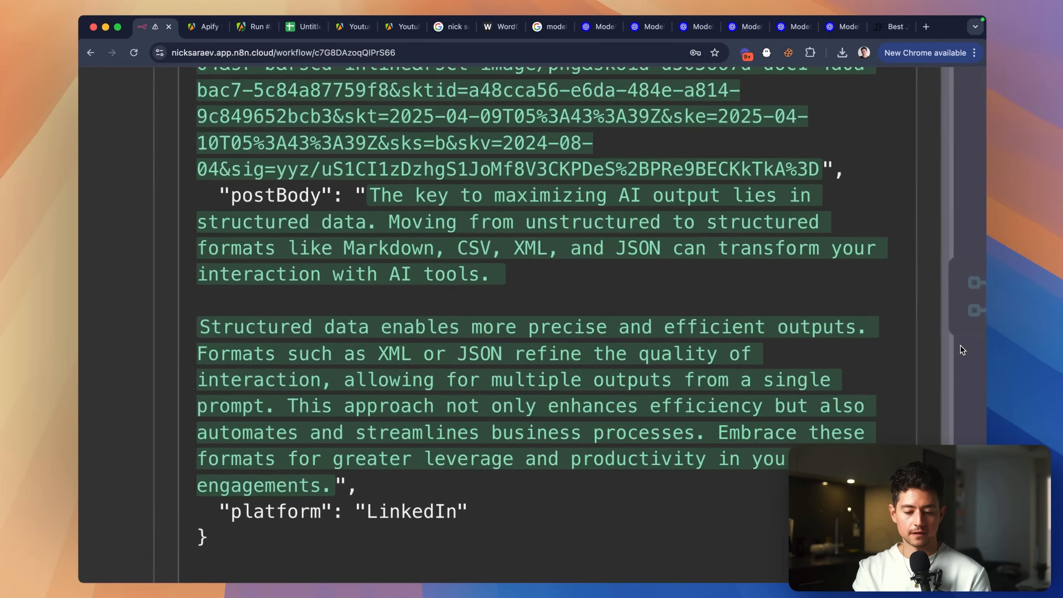
scroll(535, 298, down, 5)
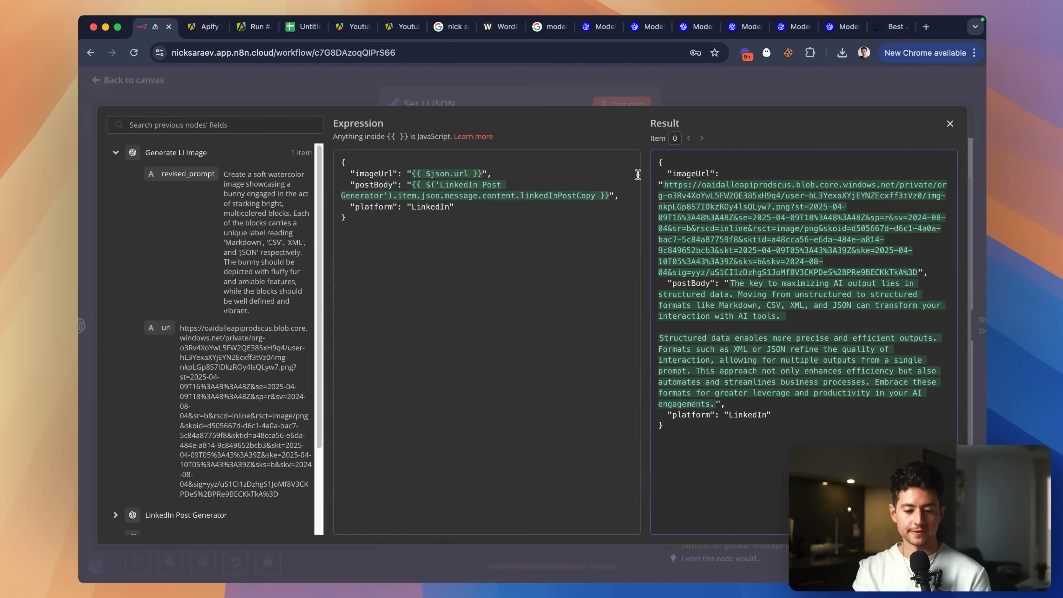
click(708, 102)
scroll(568, 250, up, 1)
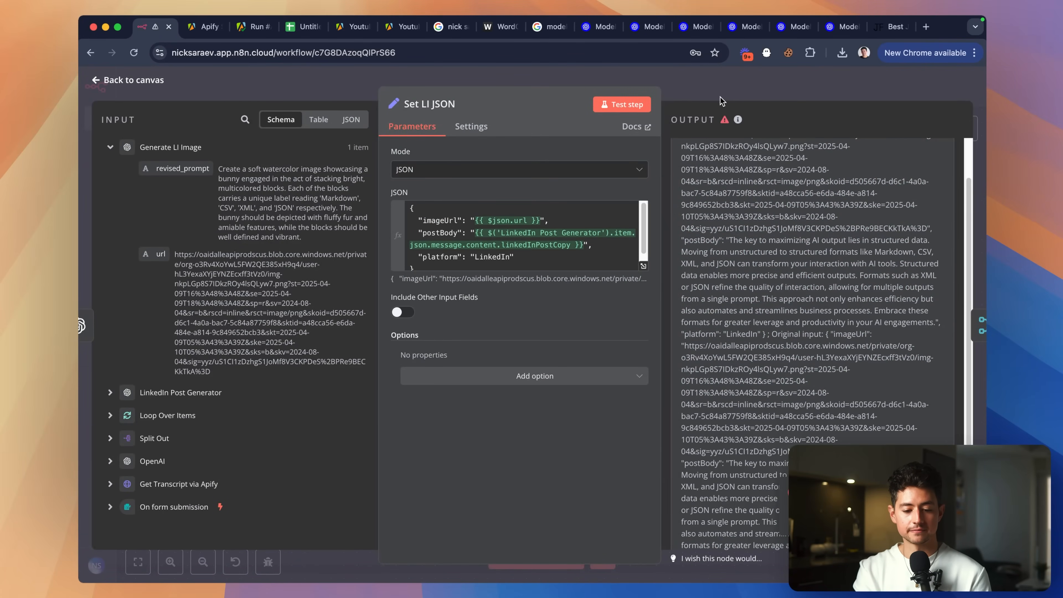
Try adding .replaceAll to the postBody expression, then revert it to plain linkedInPostCopy and close.
click(592, 253)
text(.replaceAl)
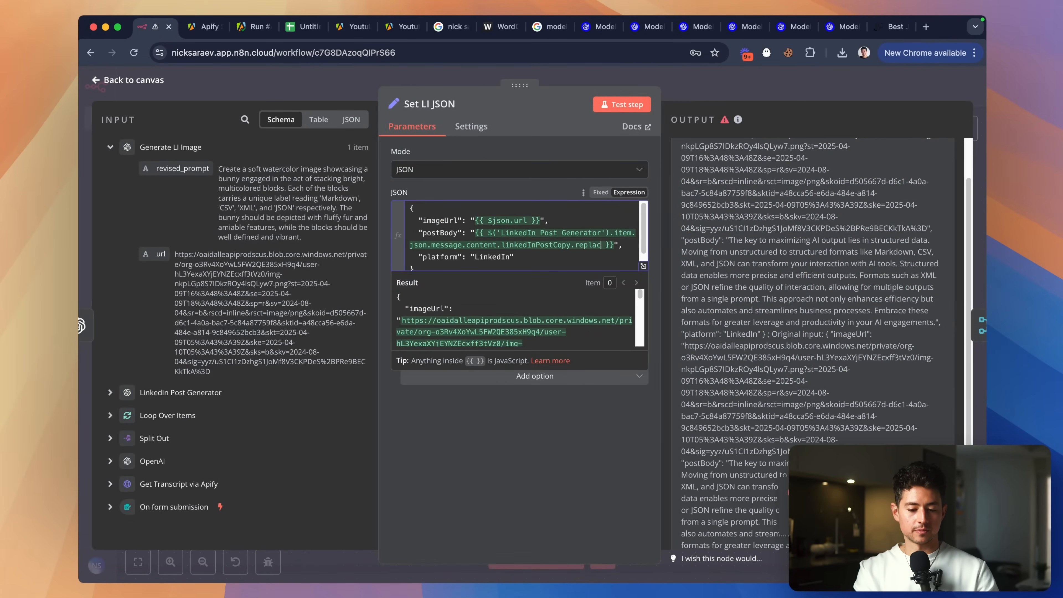
key(Return)
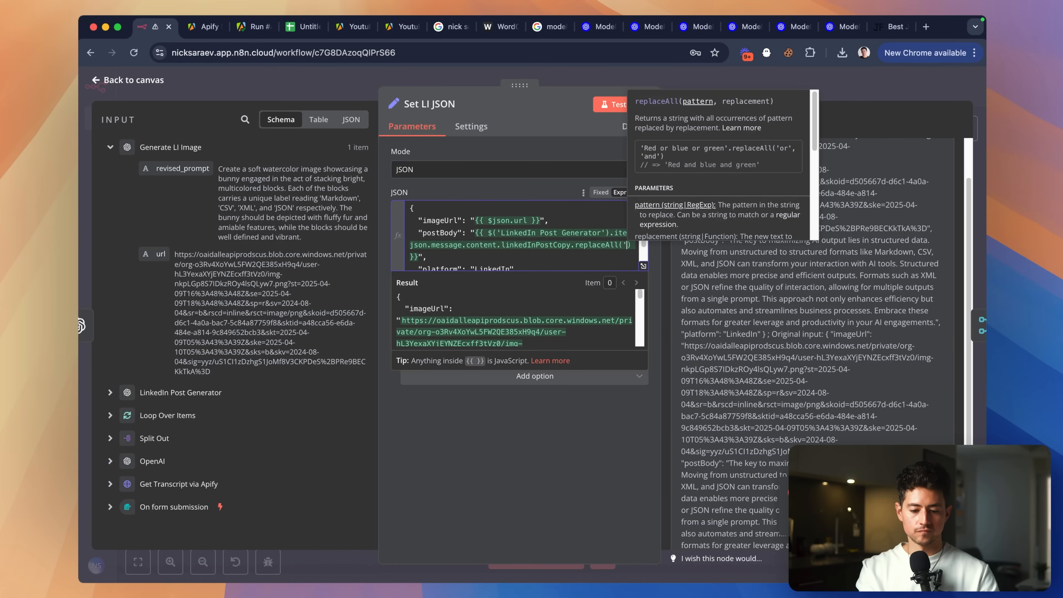
text('"')
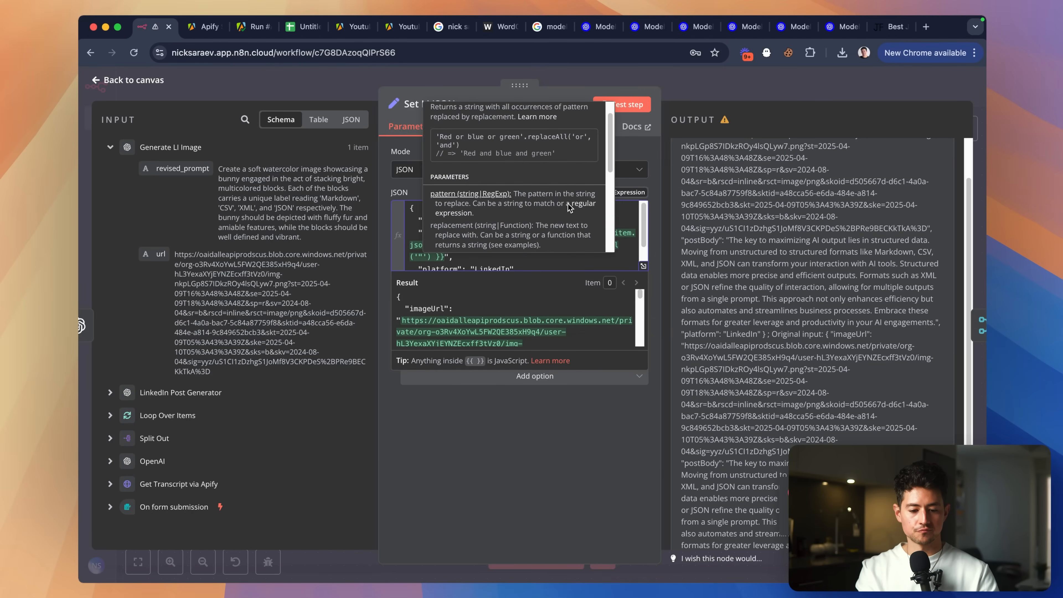
scroll(580, 214, down, 5)
scroll(570, 207, down, 1)
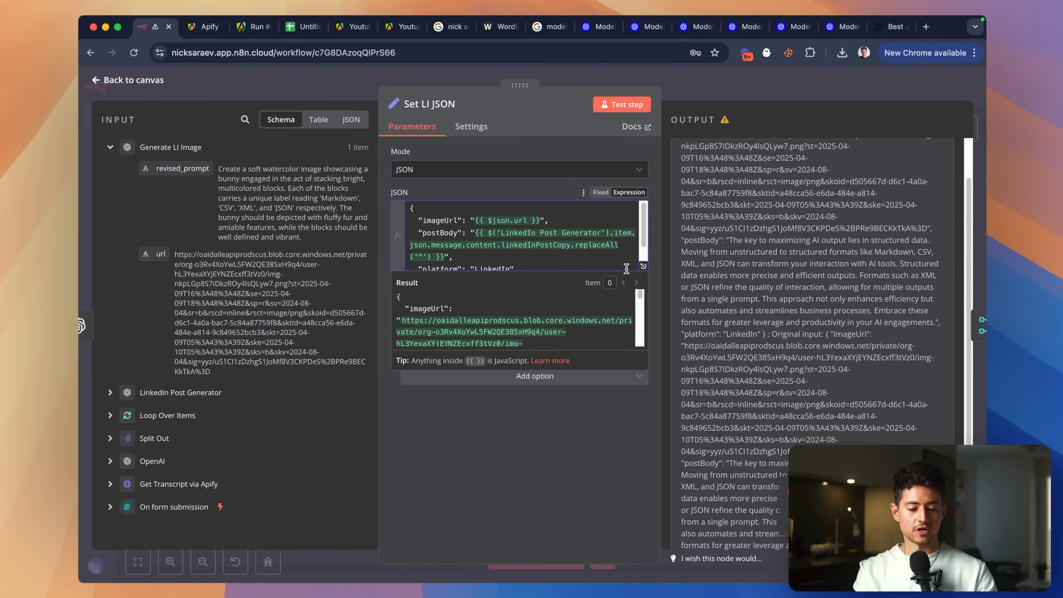
shift+click(573, 248)
key(BackSpace)
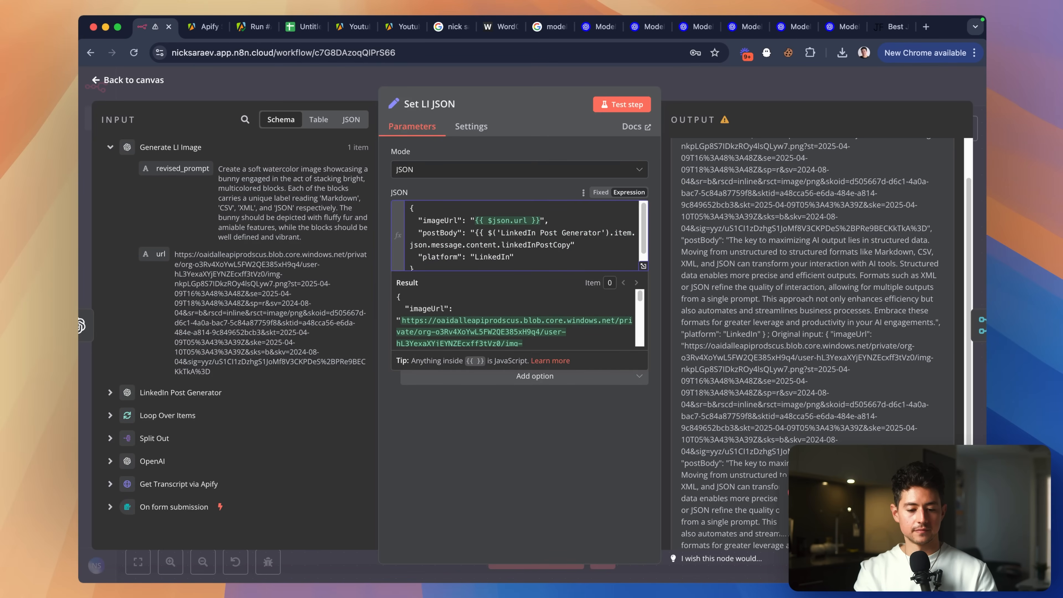
text(}})
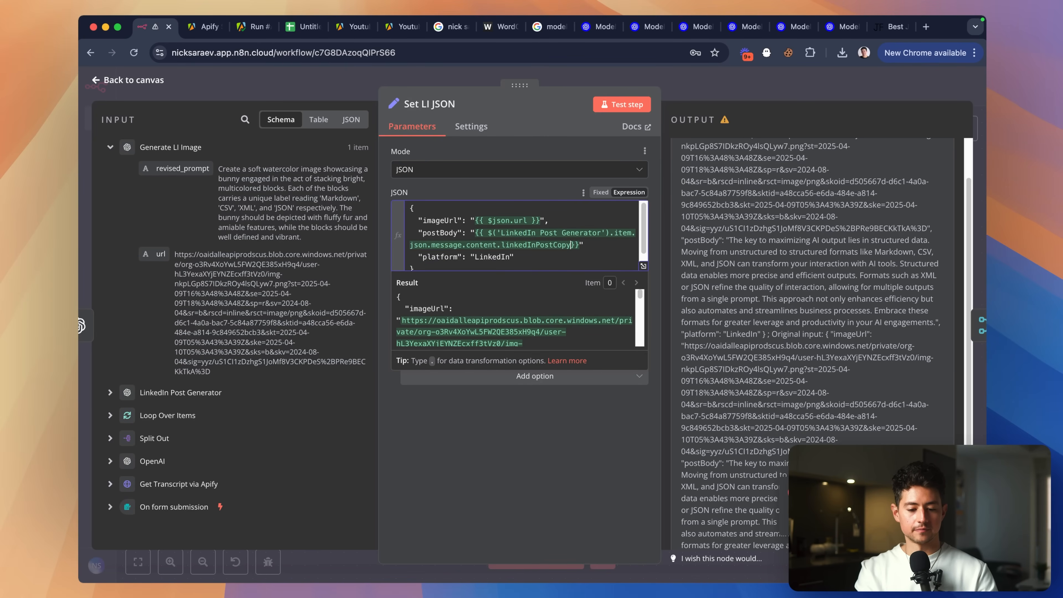
key(Escape)
scroll(351, 233, up, 5)
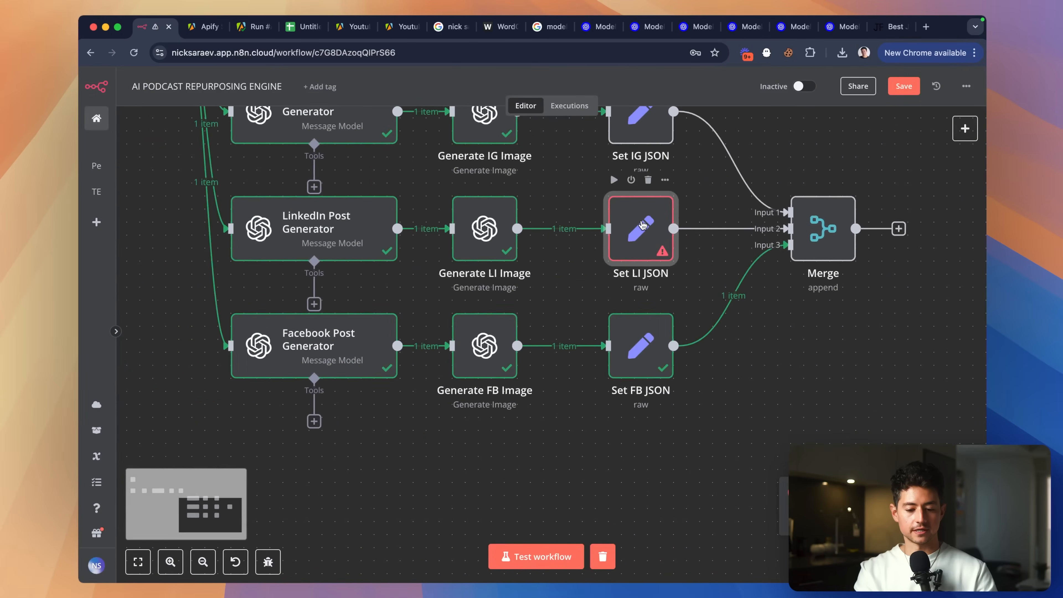
Add '- Generate your newlines as \n characters instead of actual linebreaks' to the LinkedIn Post Generator prompt.
double_click(351, 233)
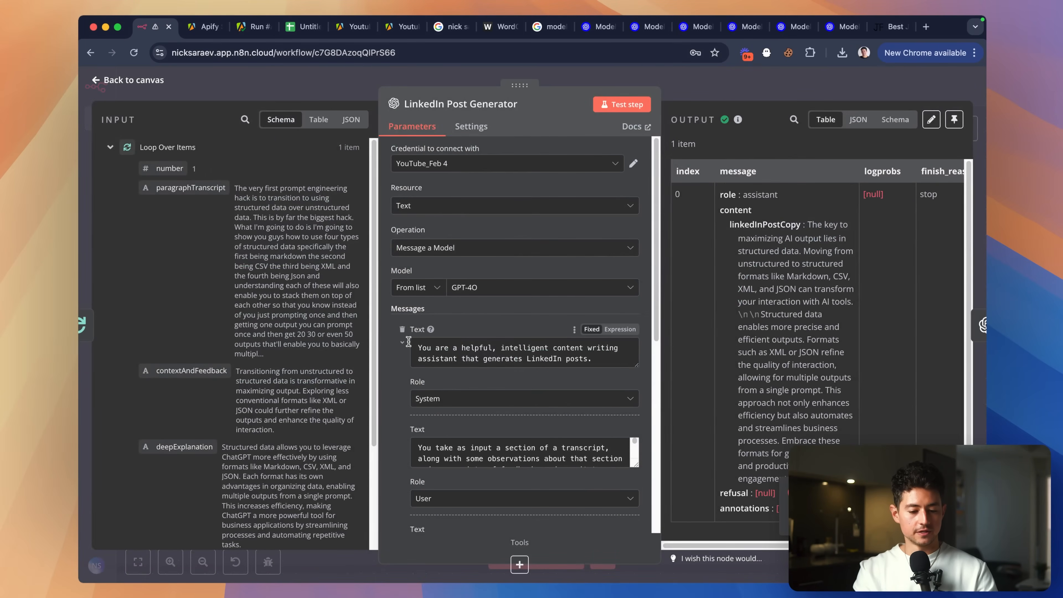
scroll(402, 344, down, 5)
scroll(538, 359, down, 5)
scroll(568, 194, down, 3)
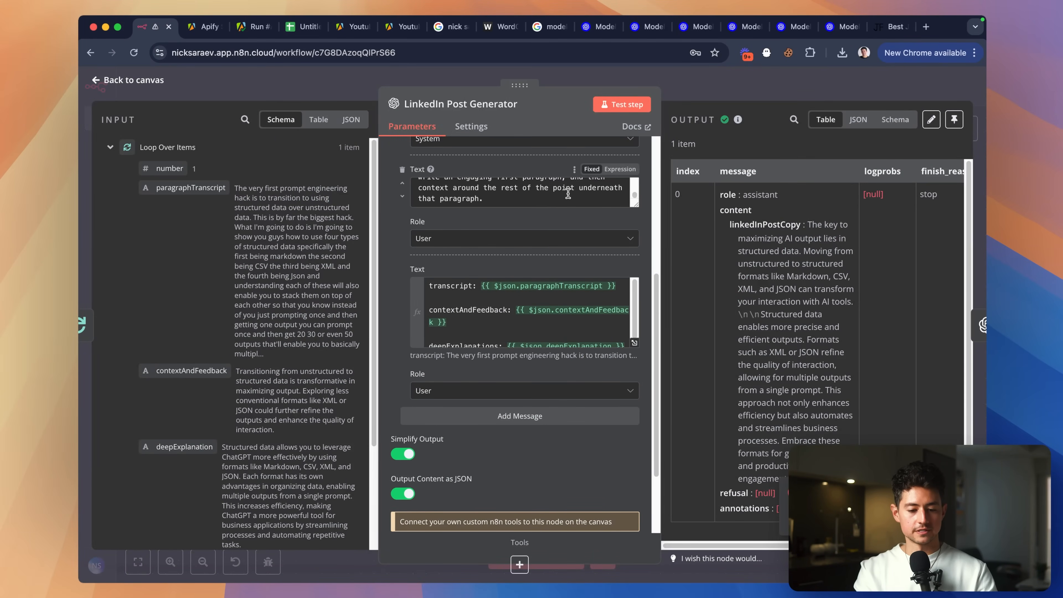
drag(633, 205, 634, 443)
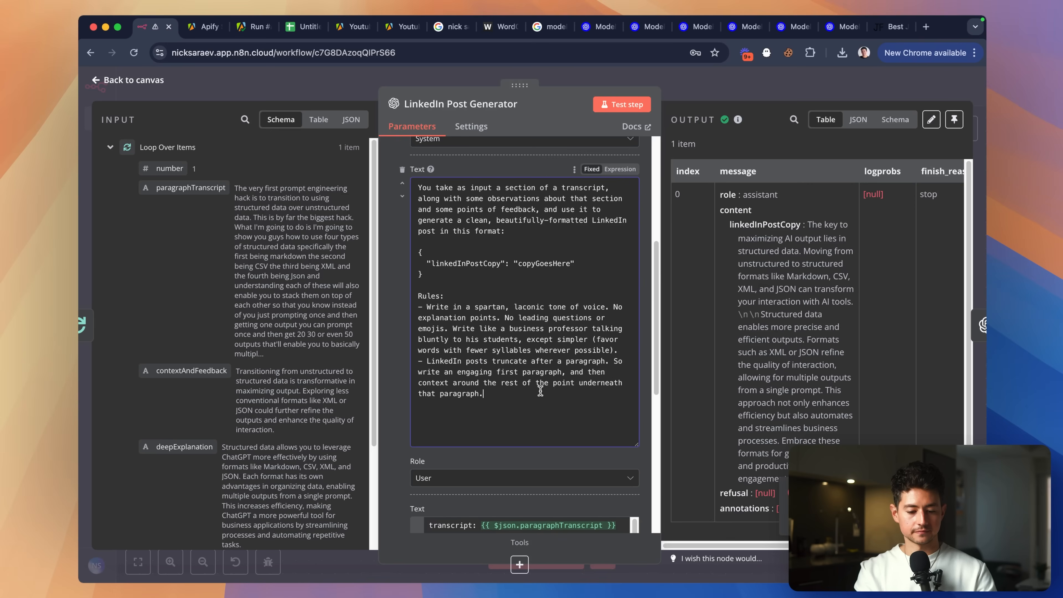
text(Generate your newlines as \n characters instead of full)
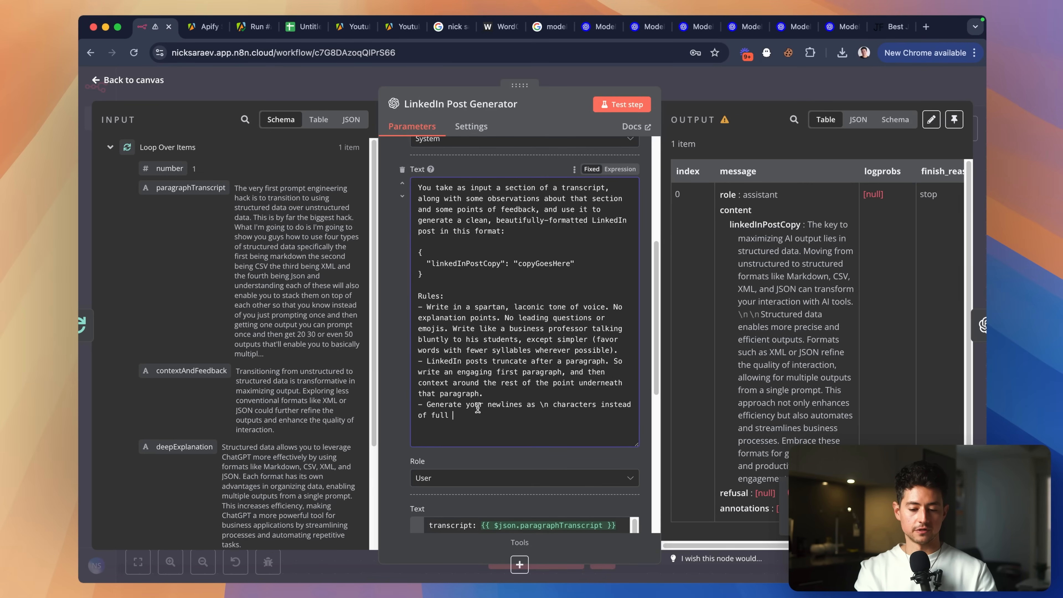
scroll(478, 408, down, 2)
text(linebreaks. There)
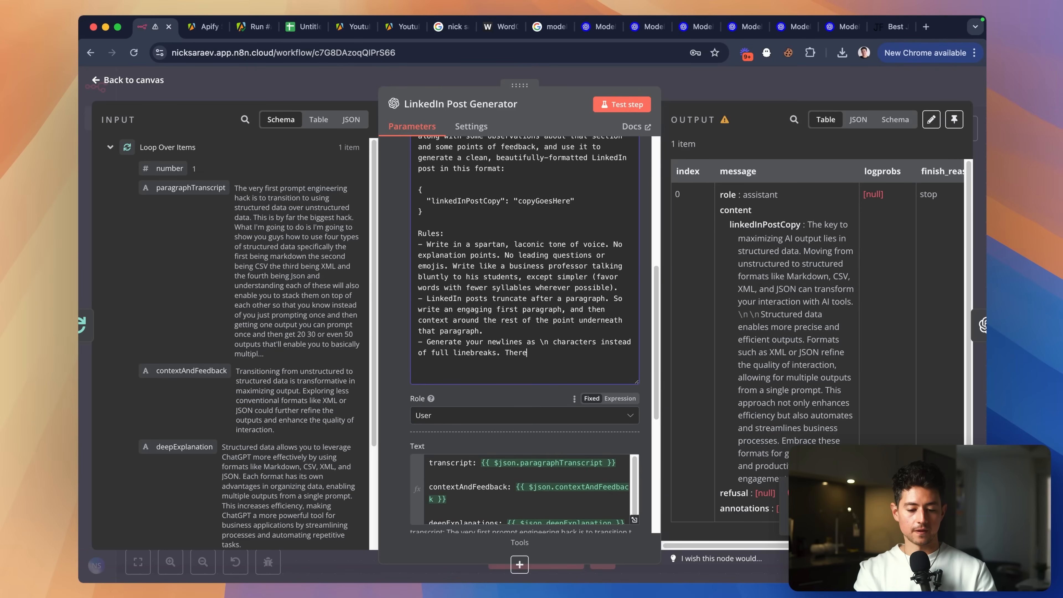
text(be no newlines except)
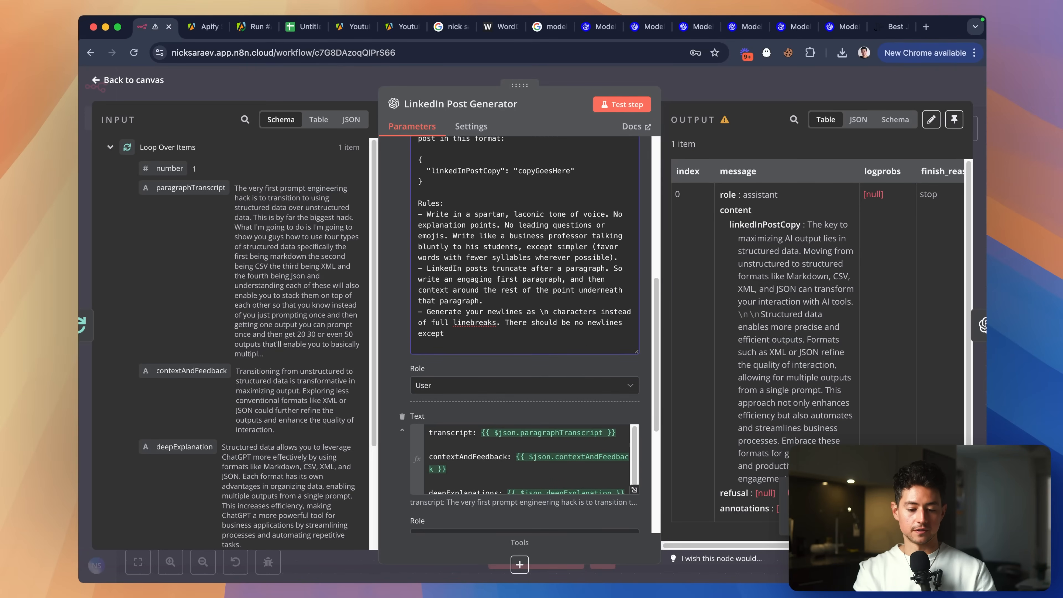
key(alt+shift+Right)
text(actual )
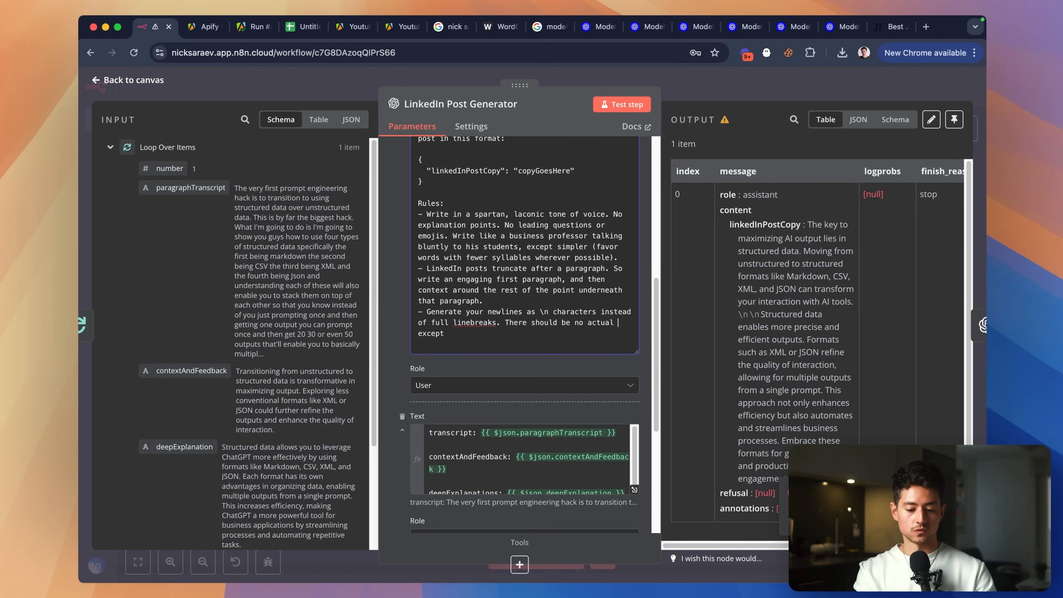
text(linebreaks (only \n characters).)
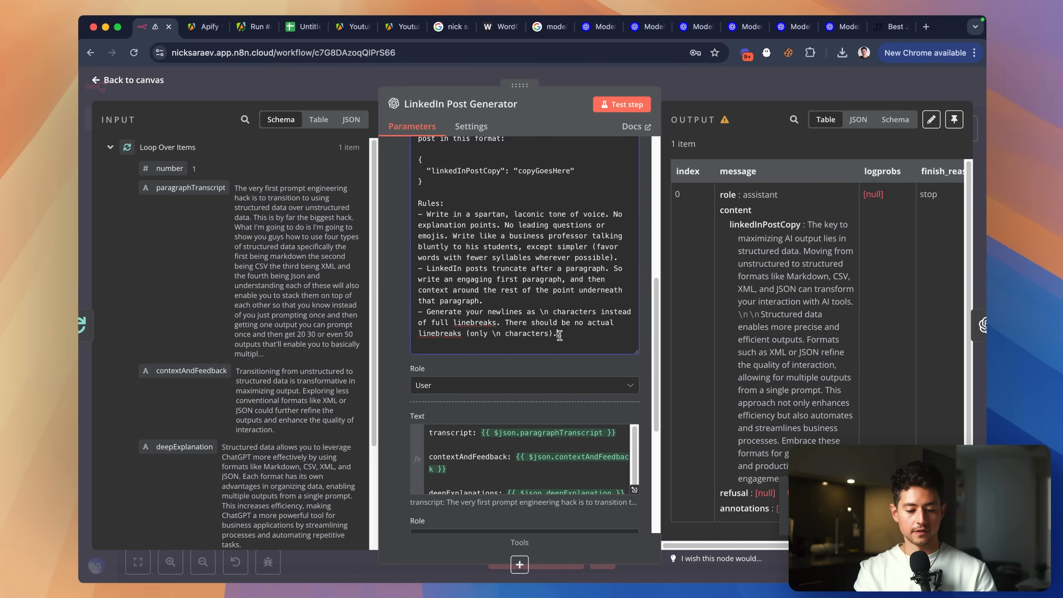
drag(559, 335, 430, 312)
key(super+c)
Add the same newline rule to the Instagram Post Generator prompt.
click(762, 82)
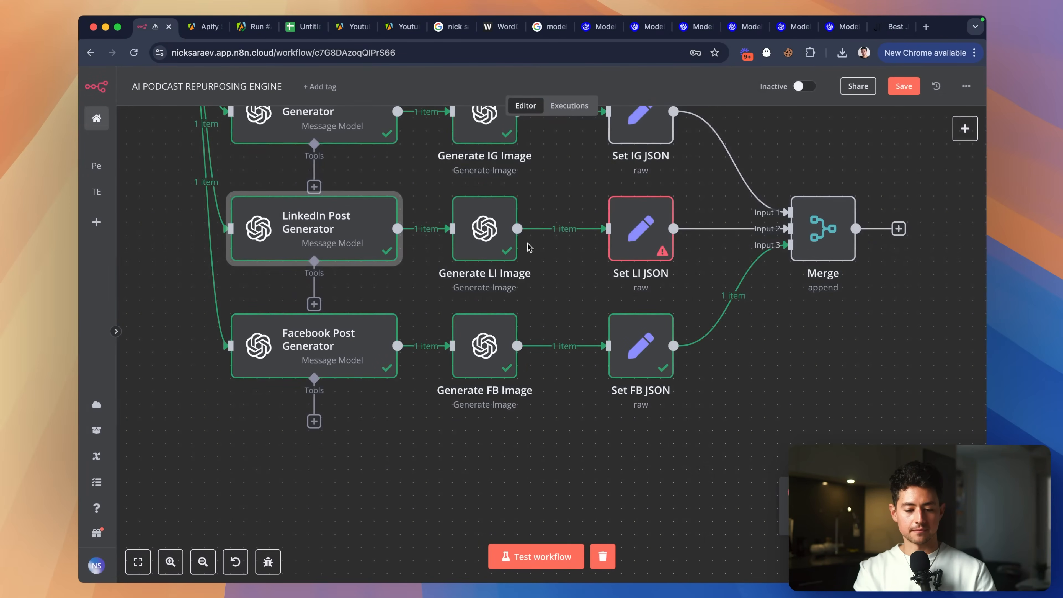
scroll(528, 243, up, 2)
click(331, 176)
double_click(325, 174)
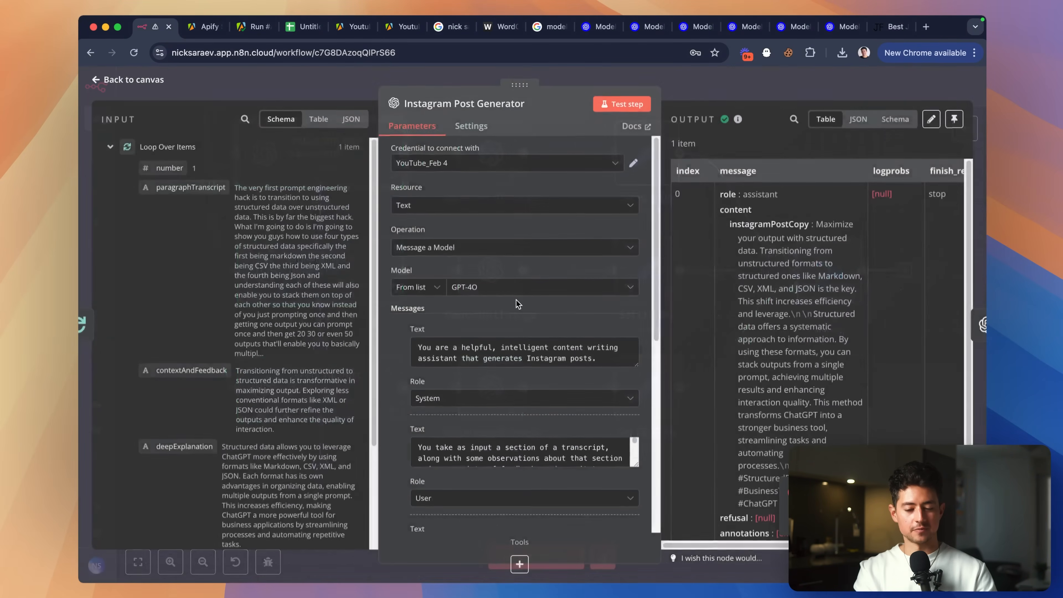
scroll(545, 306, down, 6)
drag(634, 211, 634, 481)
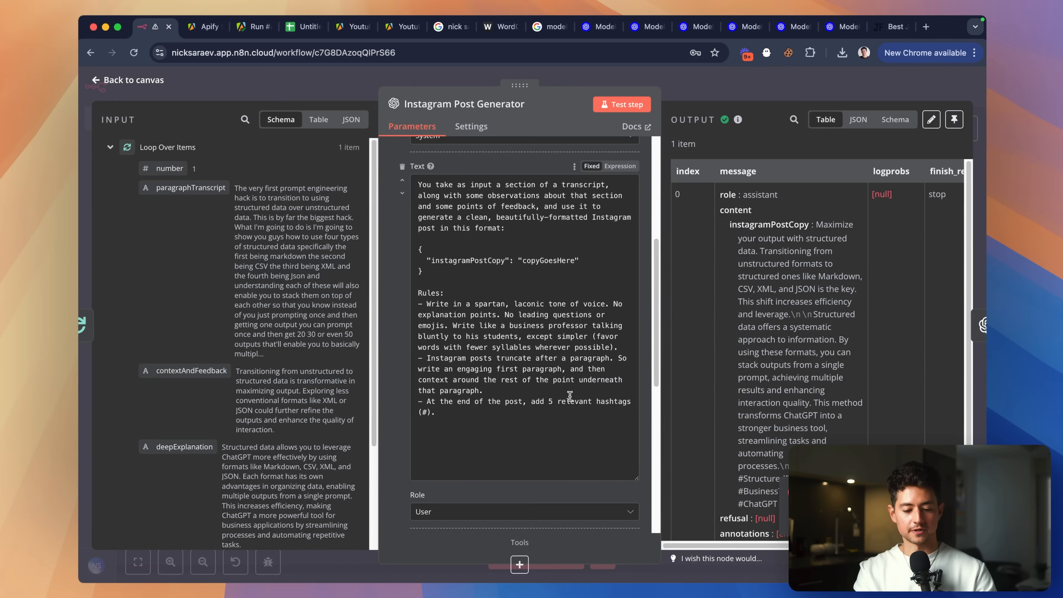
scroll(544, 356, down, 5)
scroll(505, 287, up, 2)
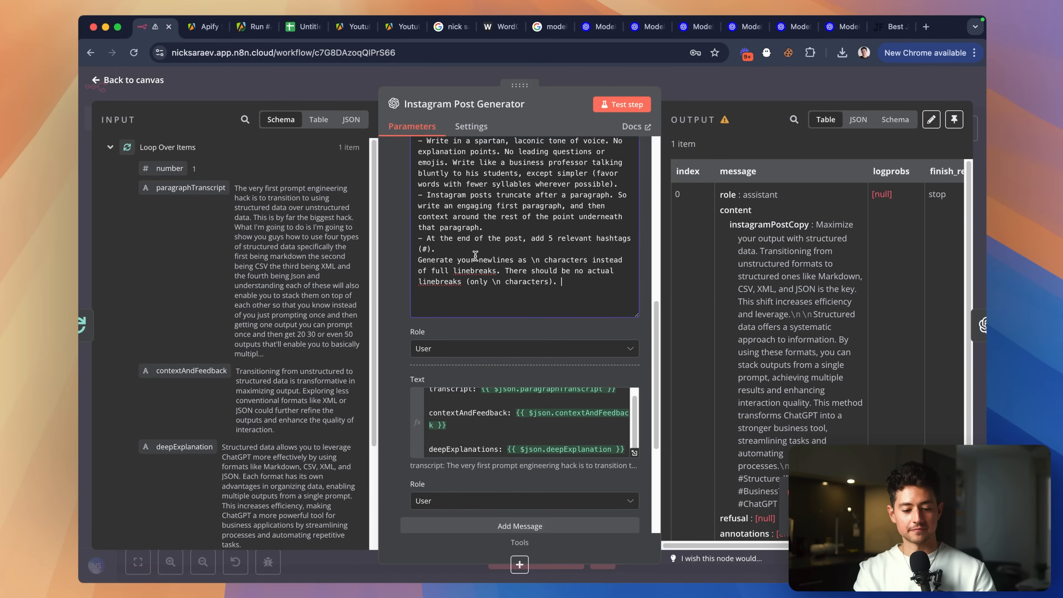
key(Escape)
Paste the newline rule, prefixed with '-', into the Facebook Post Generator prompt.
double_click(338, 387)
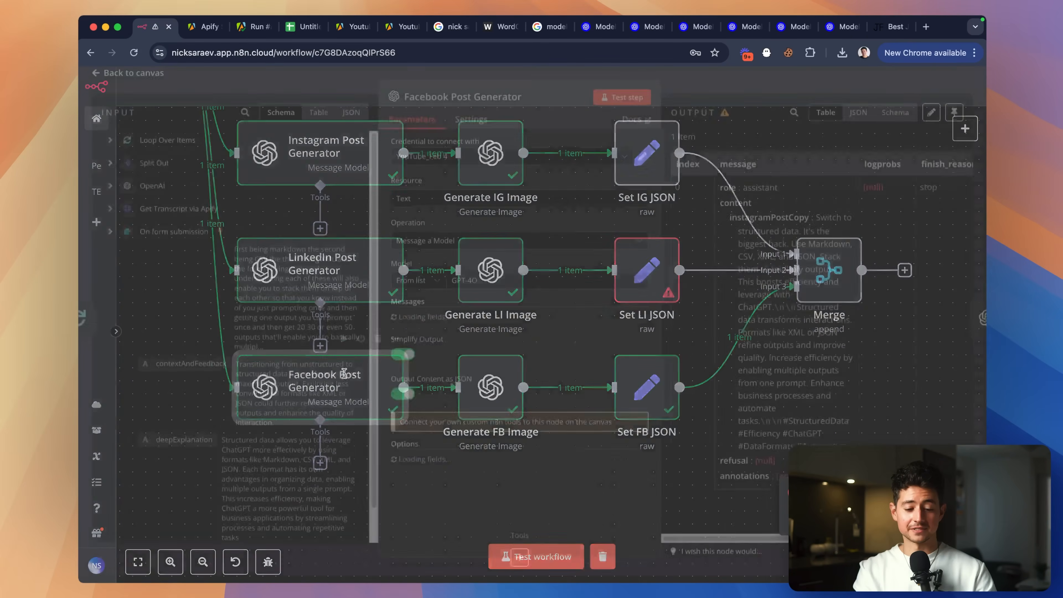
scroll(524, 314, down, 5)
drag(635, 211, 634, 456)
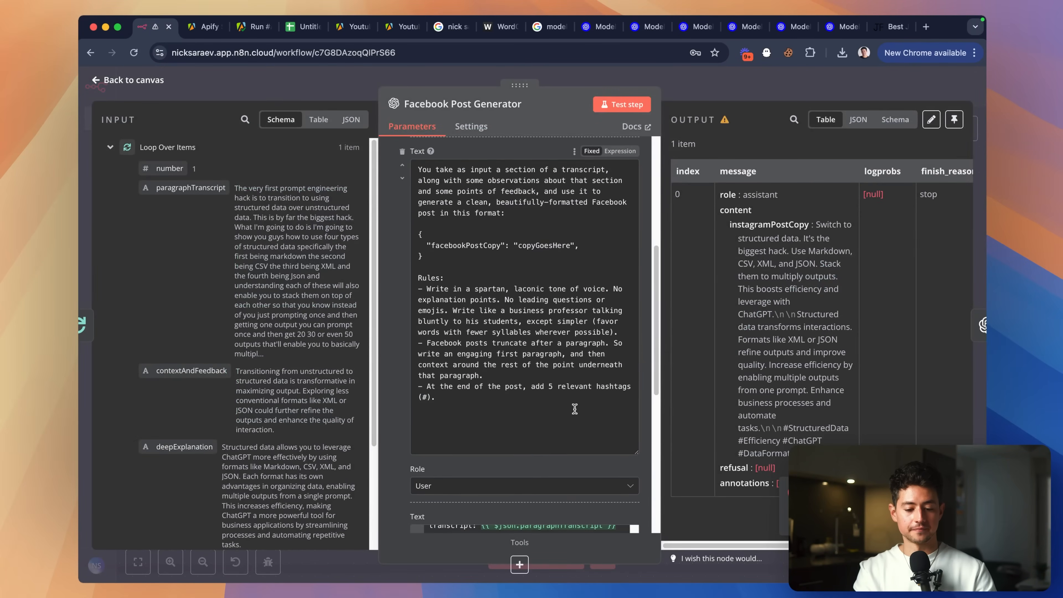
scroll(515, 353, down, 2)
key(super+v)
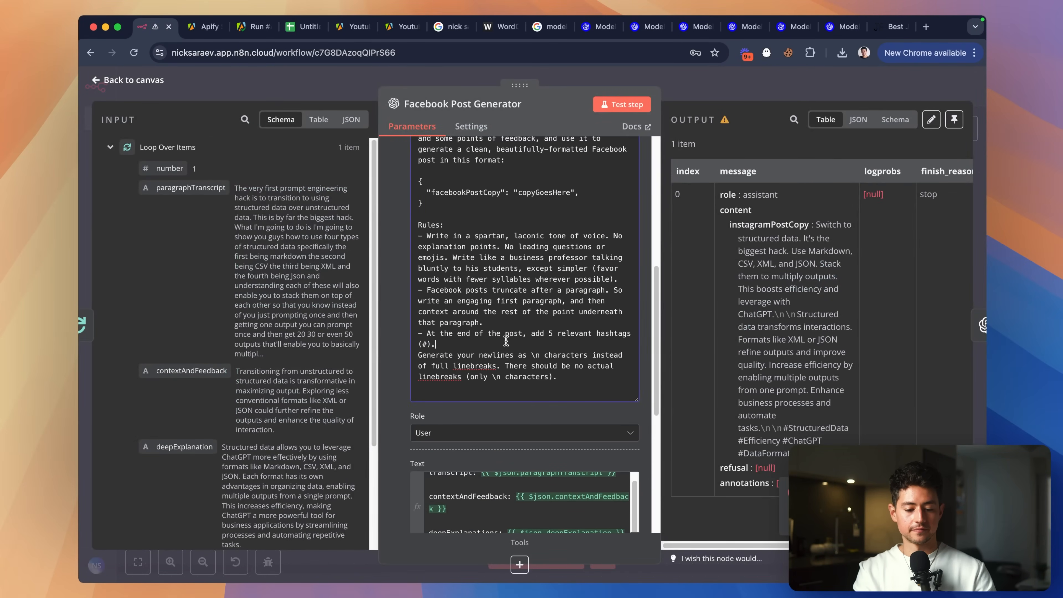
key(Right)
text(-)
click(740, 91)
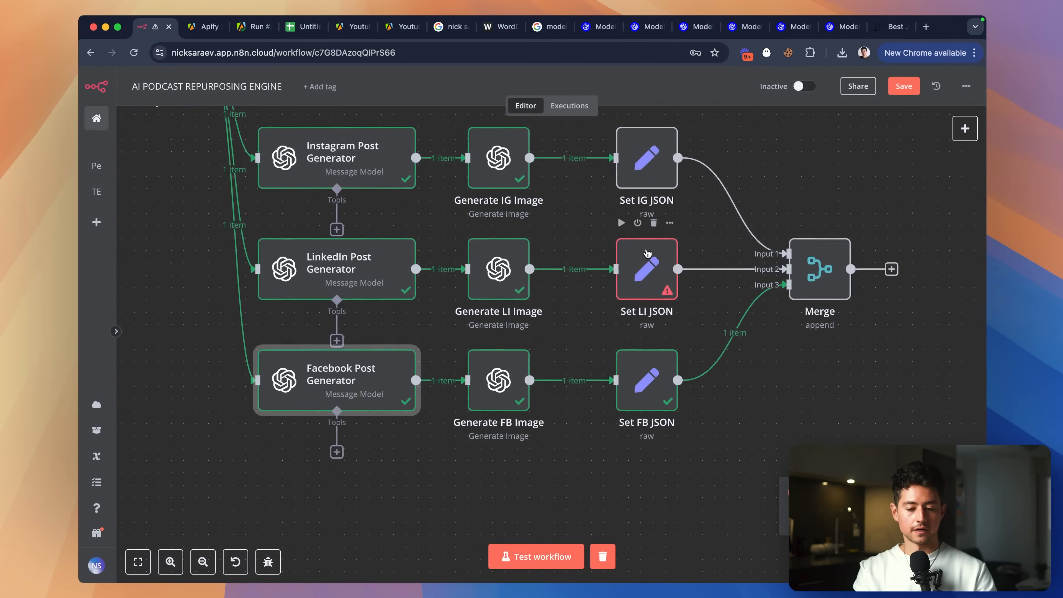
Re-test the LinkedIn Post Generator and confirm its output now contains \n\n characters.
double_click(424, 285)
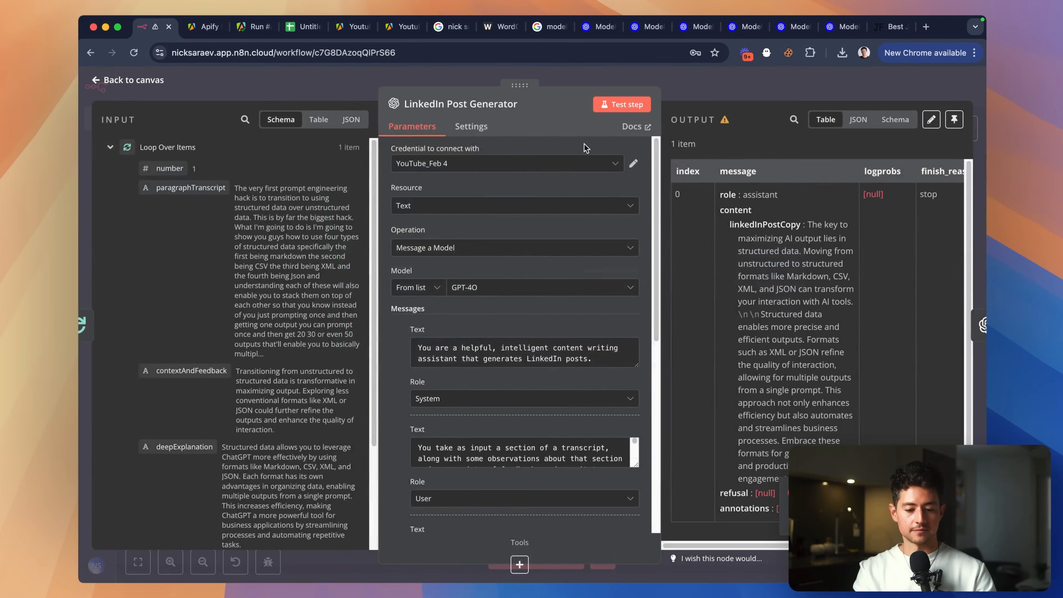
click(622, 105)
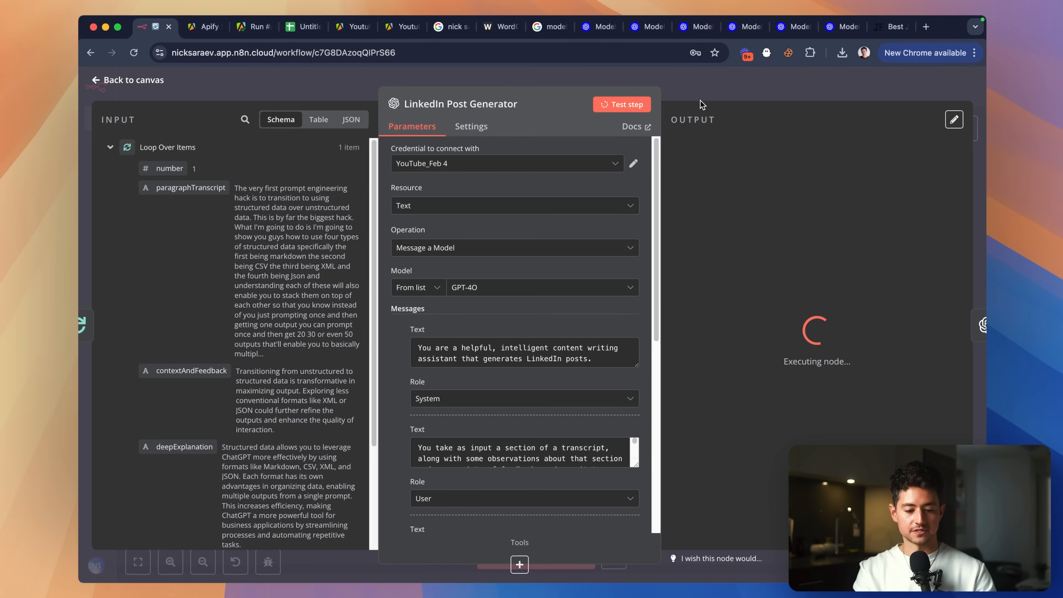
click(714, 95)
scroll(451, 267, up, 1)
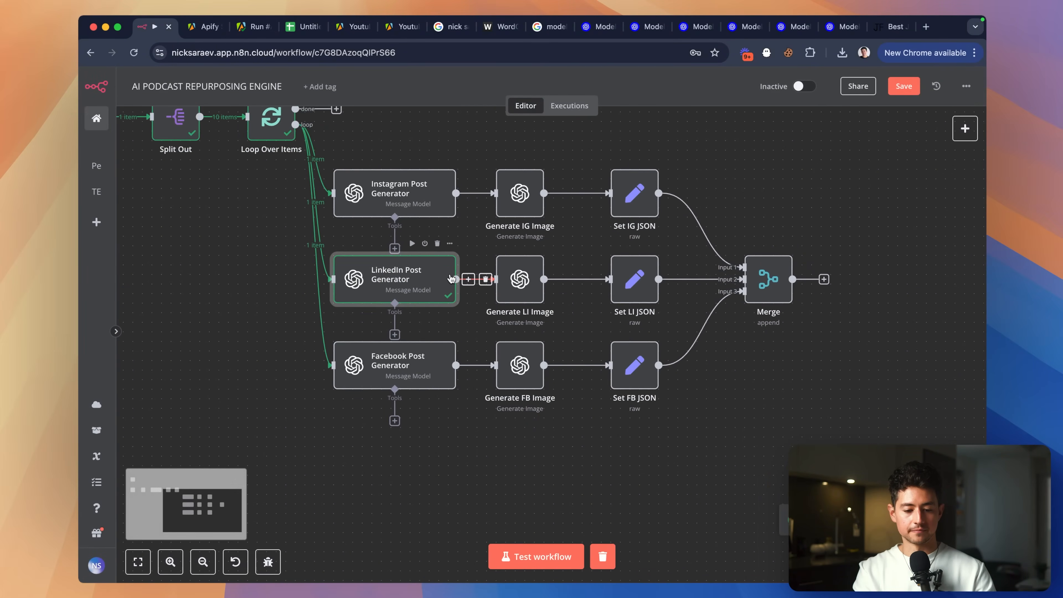
double_click(425, 278)
scroll(875, 284, up, 5)
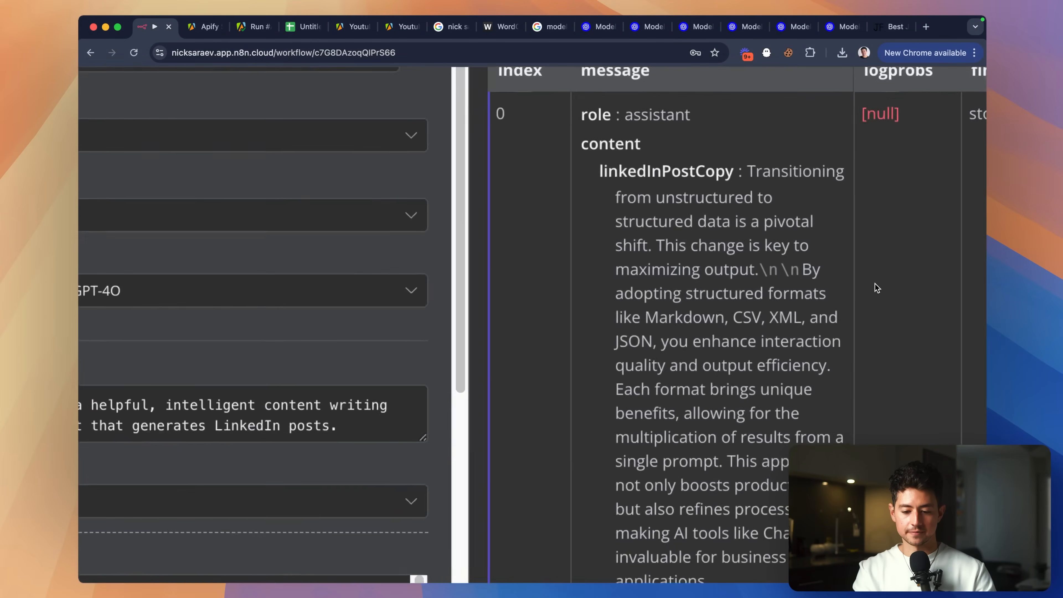
drag(797, 269, 761, 267)
scroll(761, 266, down, 5)
key(Escape)
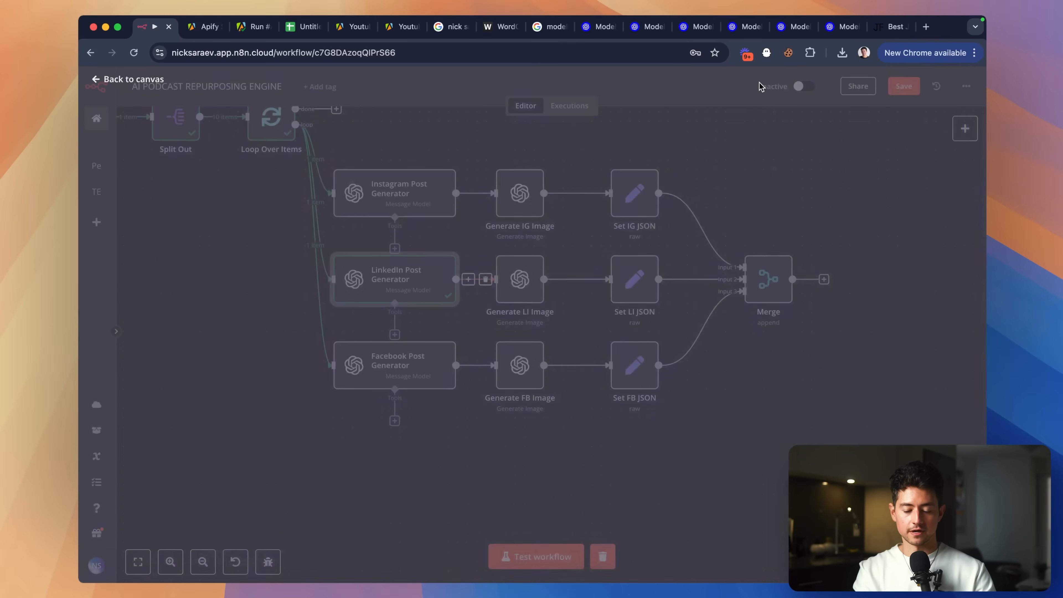
scroll(606, 252, up, 1)
Test the Merge step, watch the run, and inspect the failed Generate FB Image node's prompt and error.
double_click(746, 312)
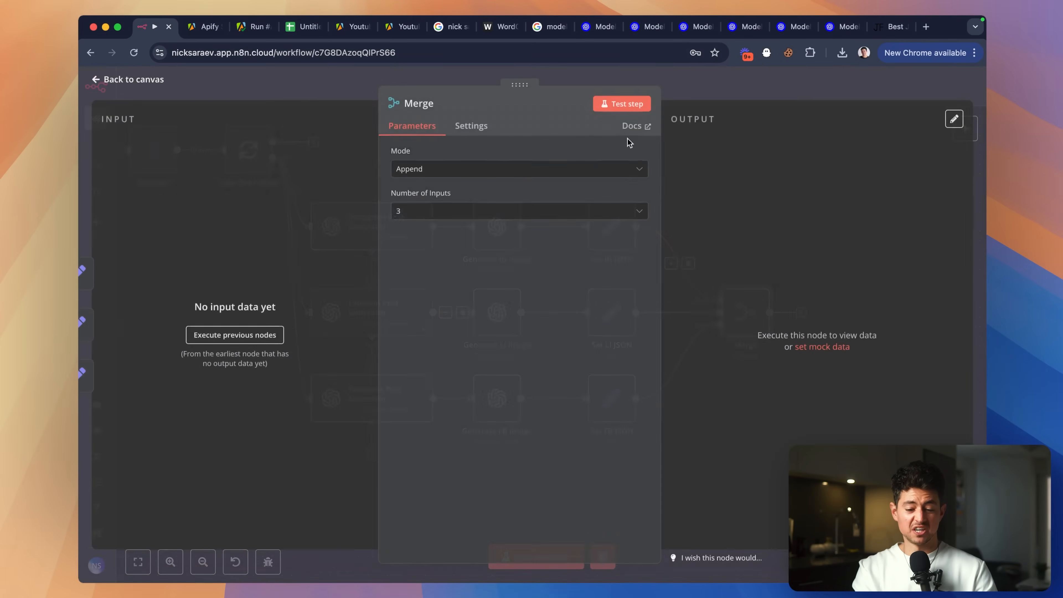
click(622, 103)
key(Escape)
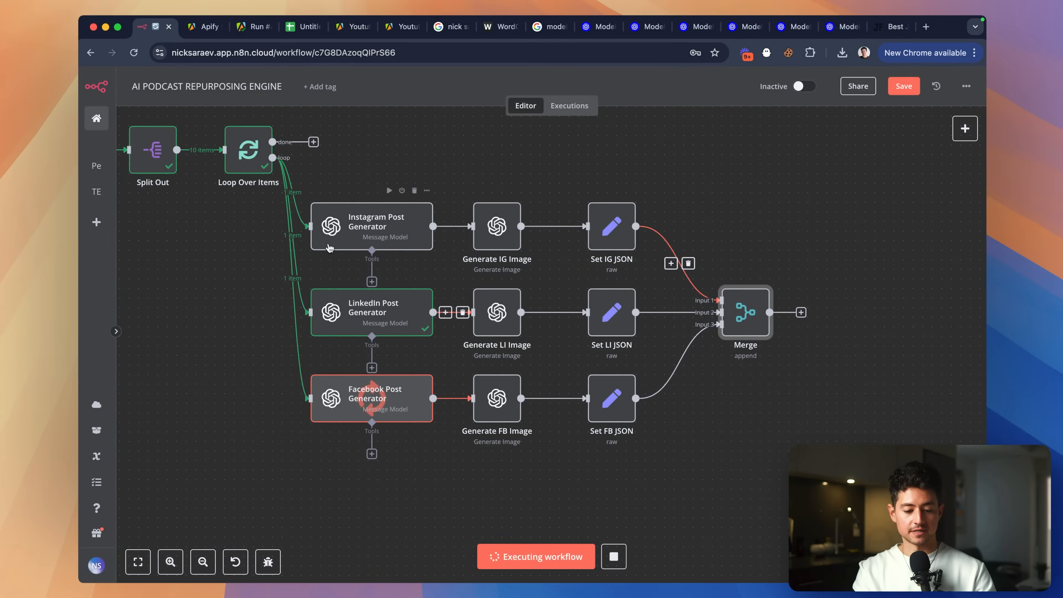
scroll(318, 213, right, 5)
scroll(318, 213, down, 2)
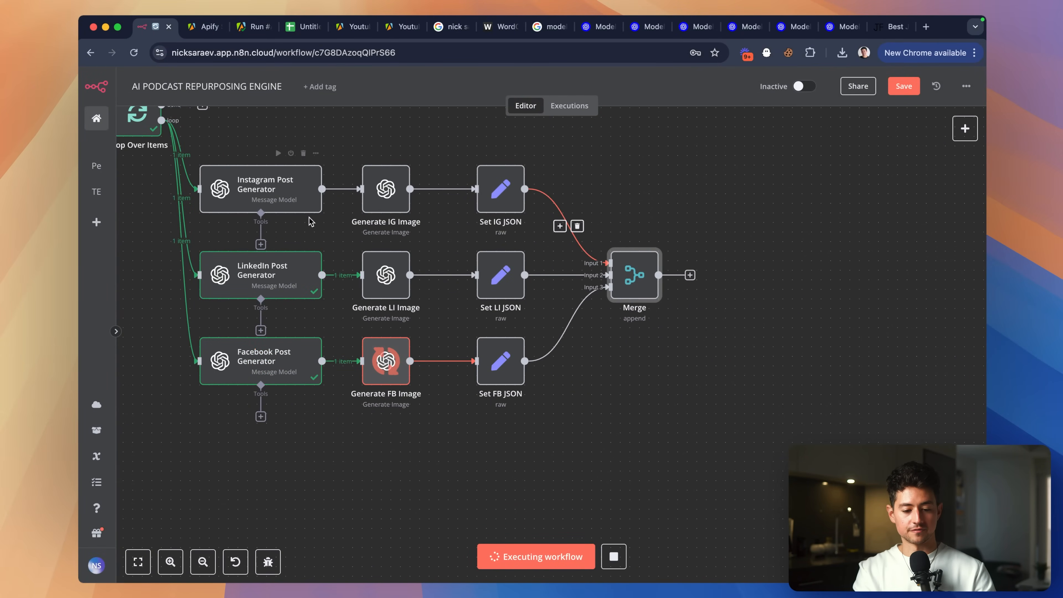
scroll(257, 297, left, 6)
scroll(256, 297, up, 2)
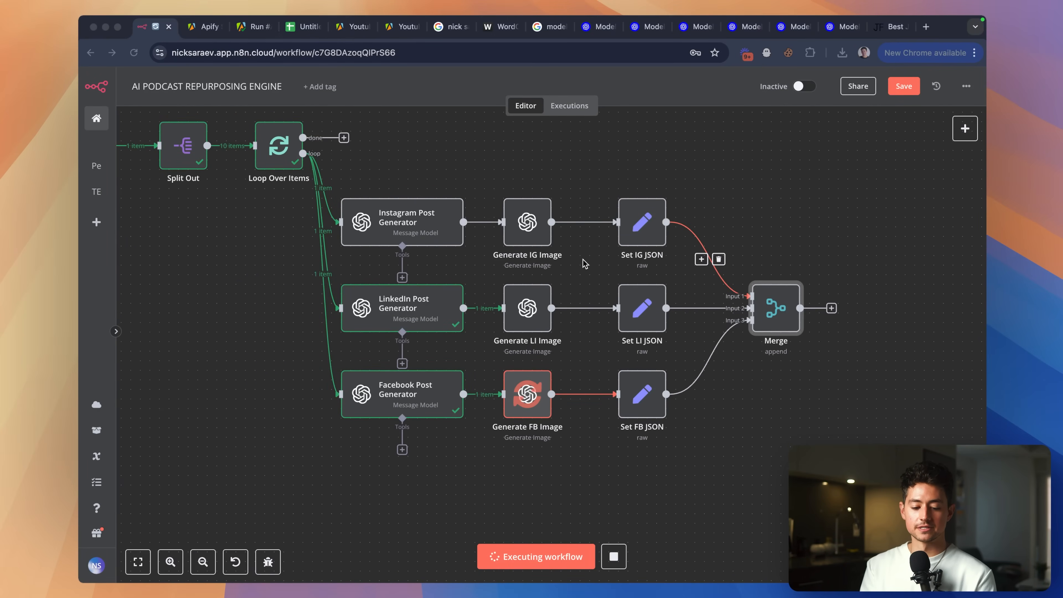
scroll(584, 264, up, 5)
double_click(603, 287)
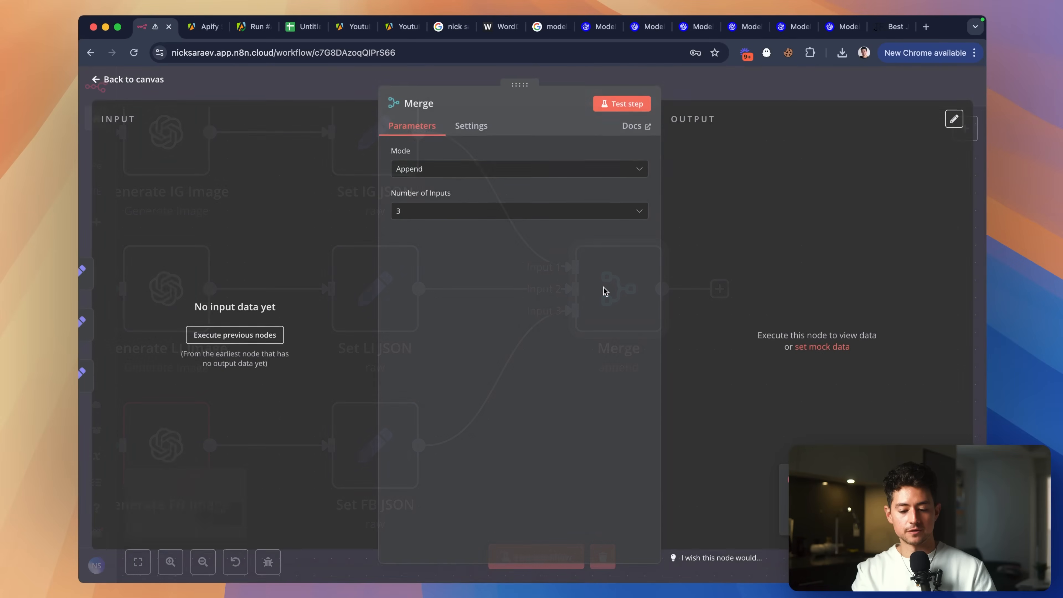
key(Escape)
scroll(570, 361, left, 5)
scroll(570, 361, down, 2)
double_click(350, 394)
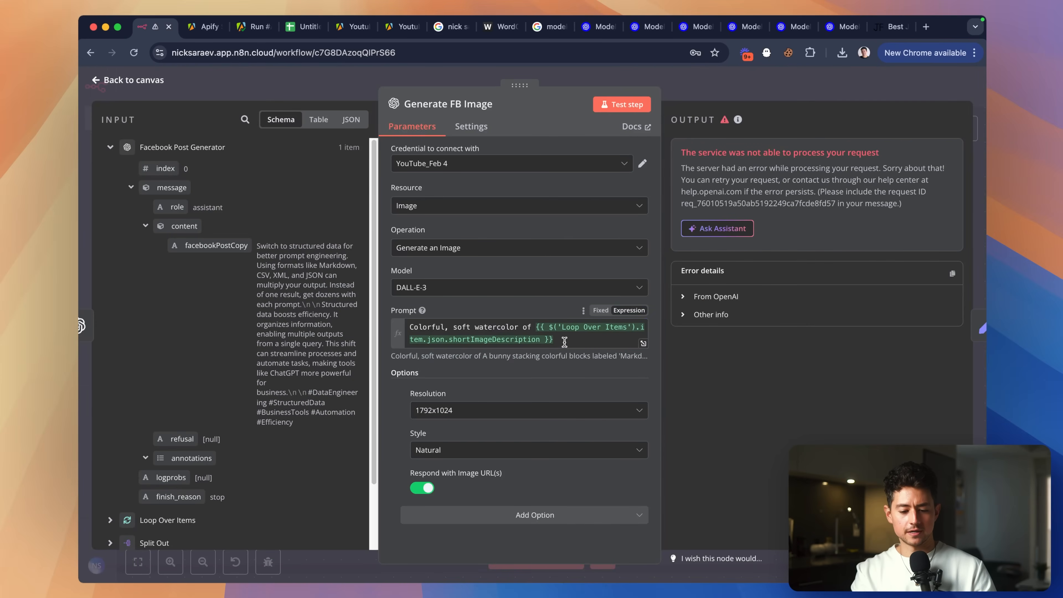
click(564, 342)
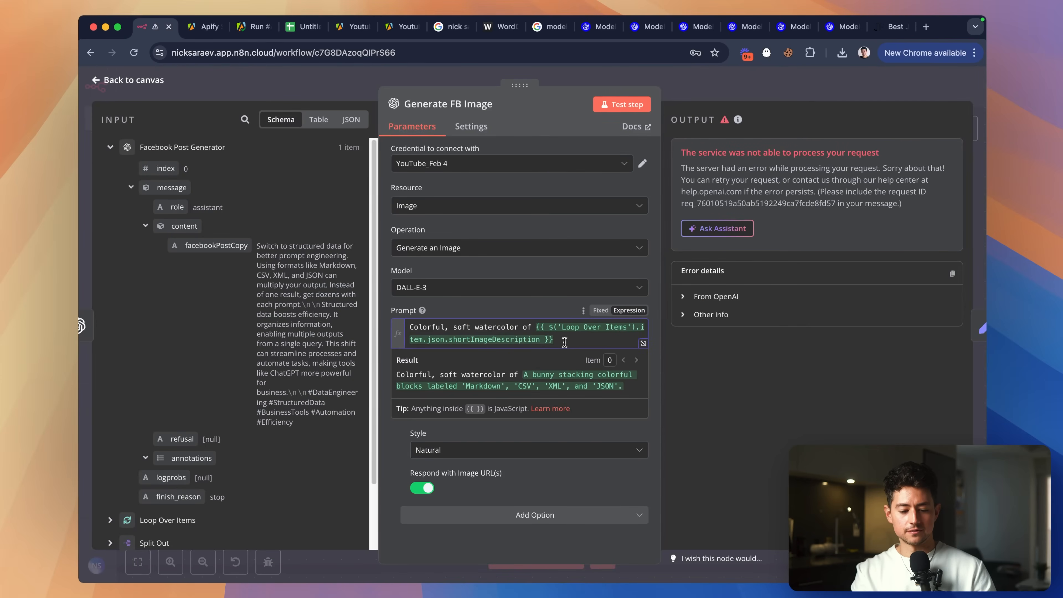
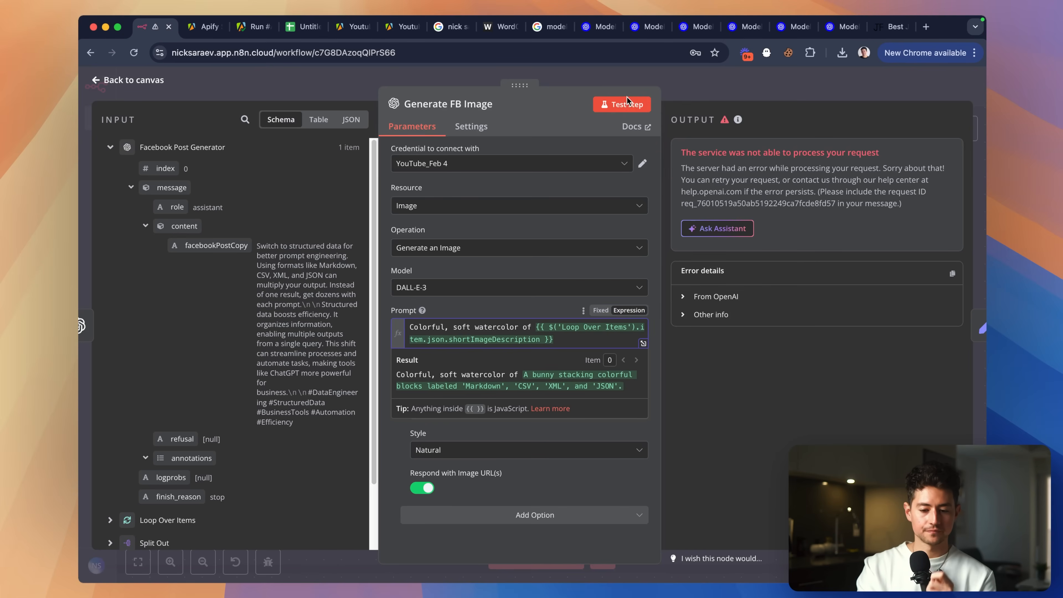
Rerun Generate FB Image and move the three Generate Image nodes slightly right.
click(626, 102)
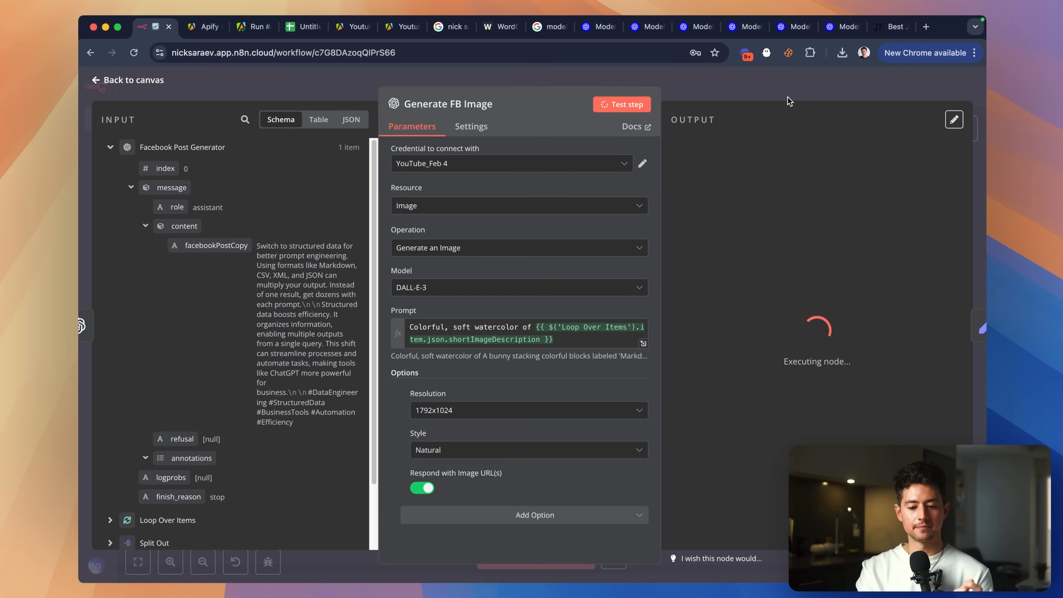
key(Escape)
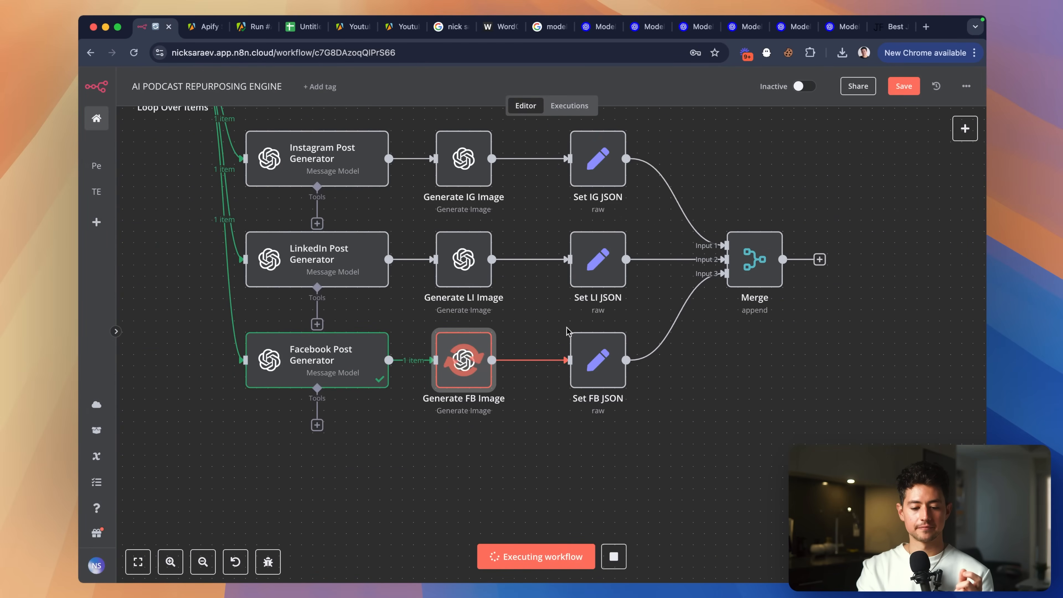
scroll(558, 438, up, 1)
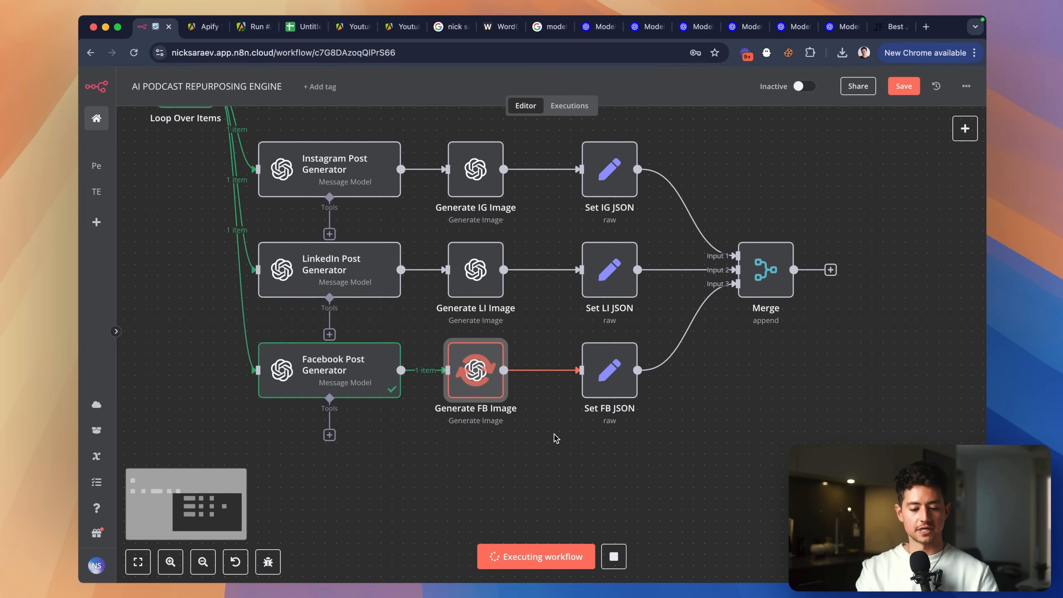
drag(527, 373, 431, 124)
drag(475, 161, 487, 161)
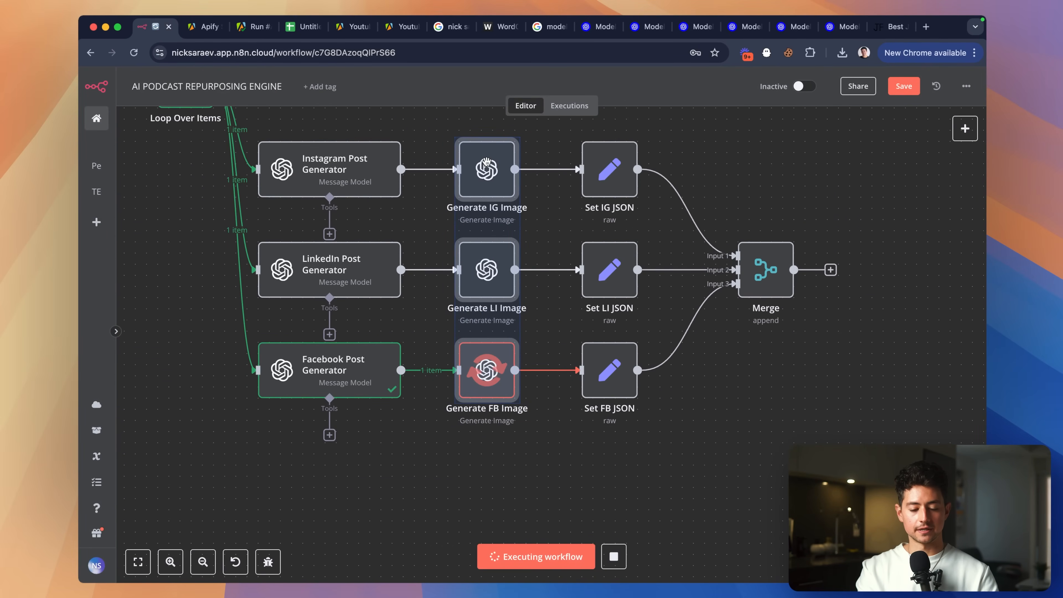
click(648, 506)
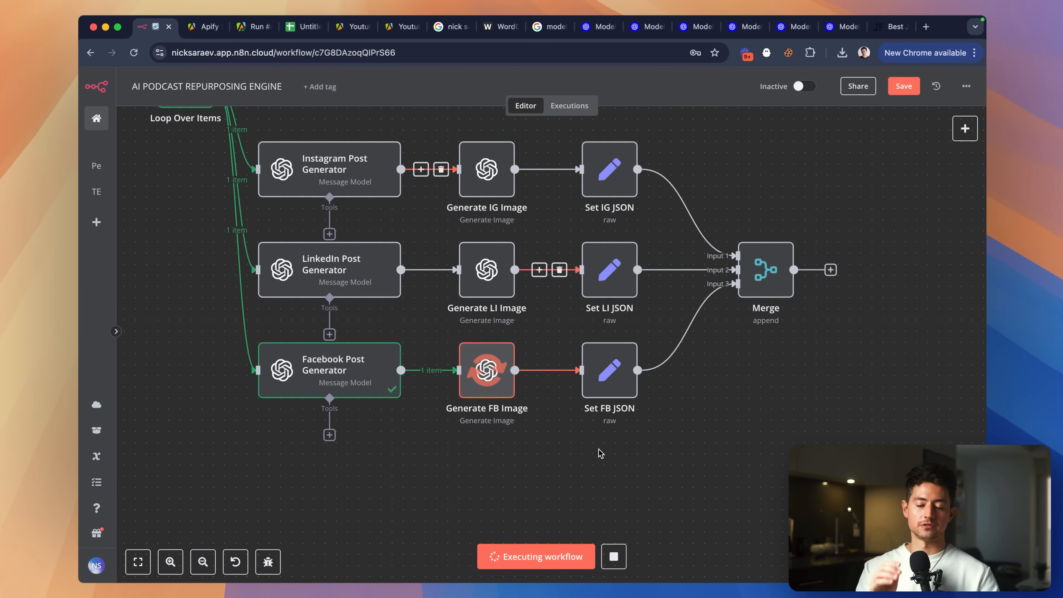
Inspect Generate FB Image's OpenAI 500 error details and its resolved prompt.
scroll(601, 453, up, 2)
scroll(601, 453, left, 2)
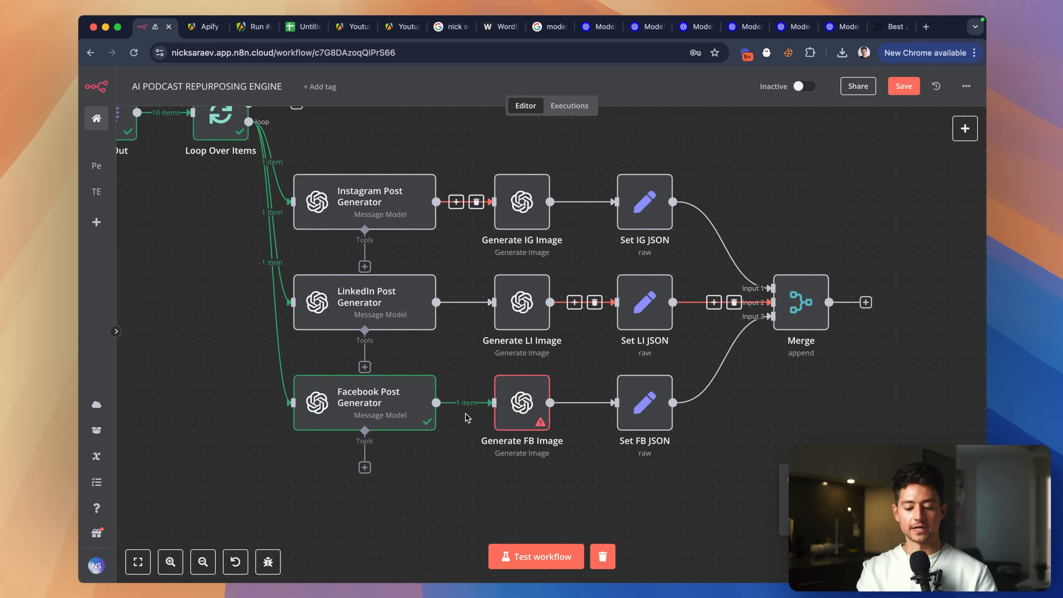
double_click(526, 417)
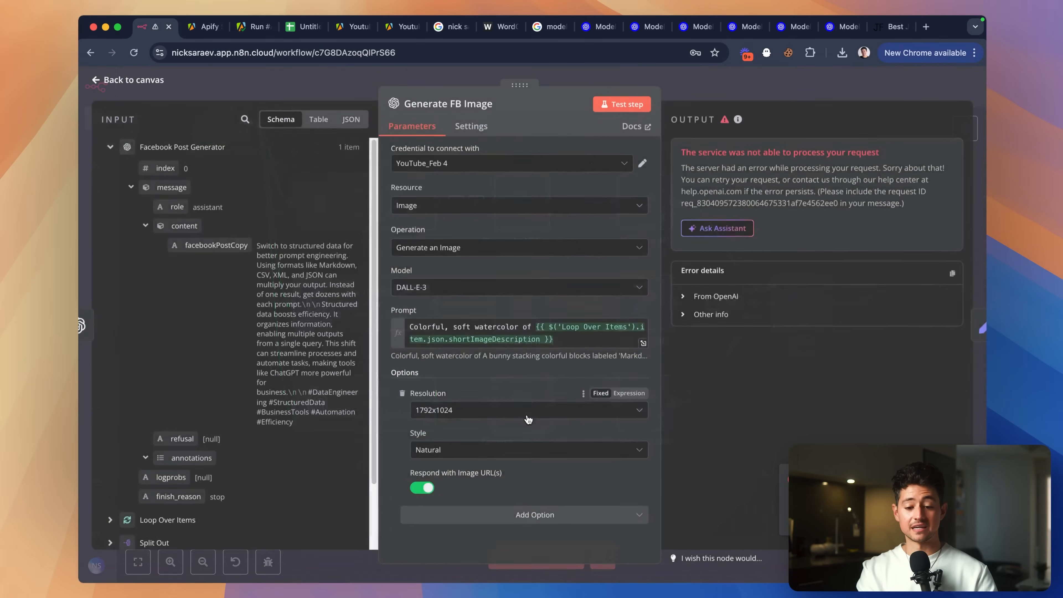
click(683, 297)
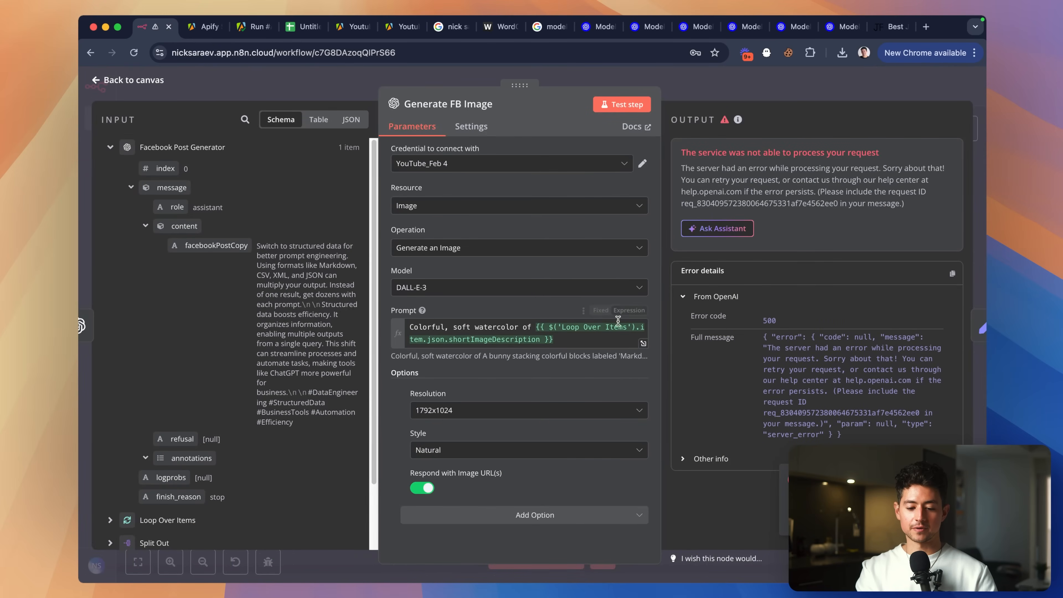
click(596, 342)
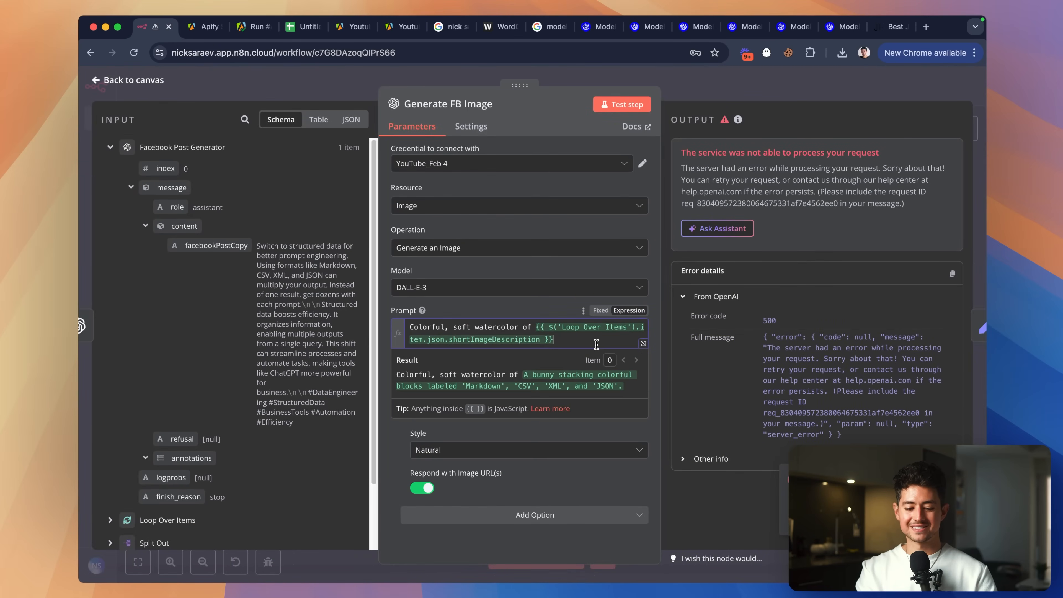
click(724, 120)
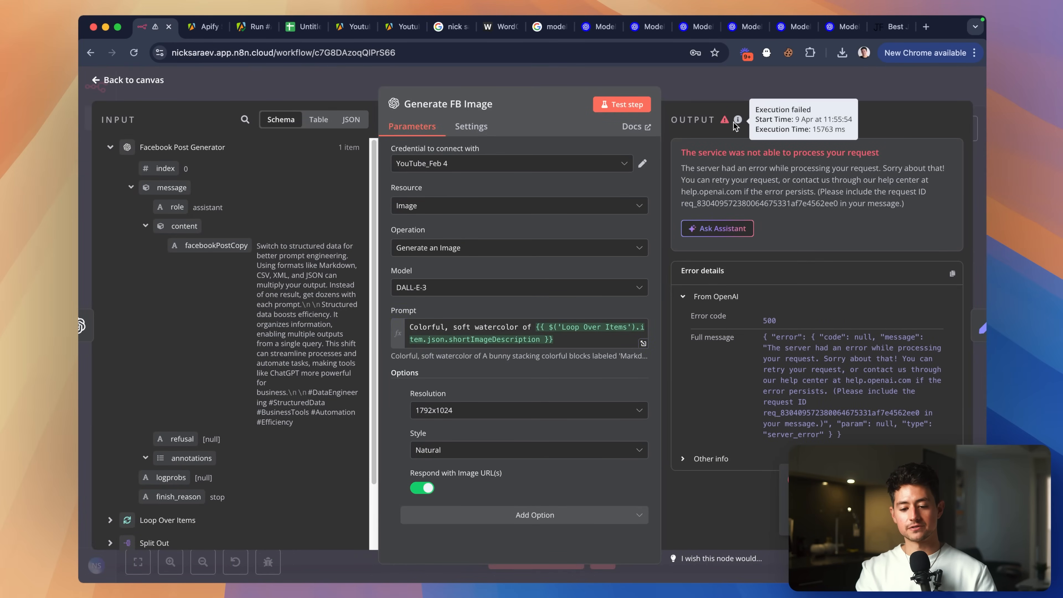
click(738, 90)
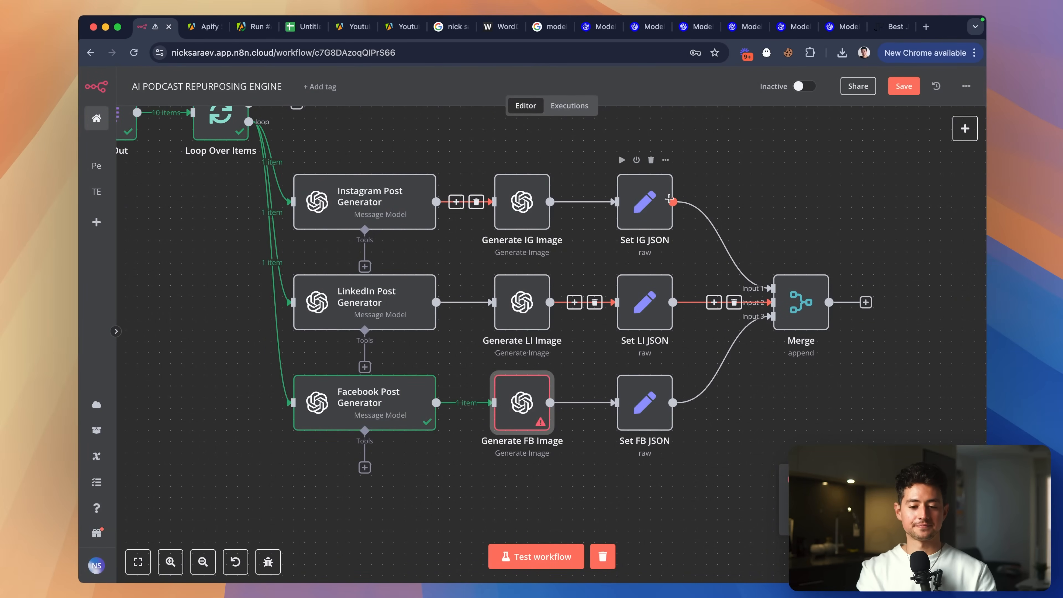
Search the web for OpenAI DALL-E 3 rate limits and open OpenAI's rate limits docs.
key(super+t)
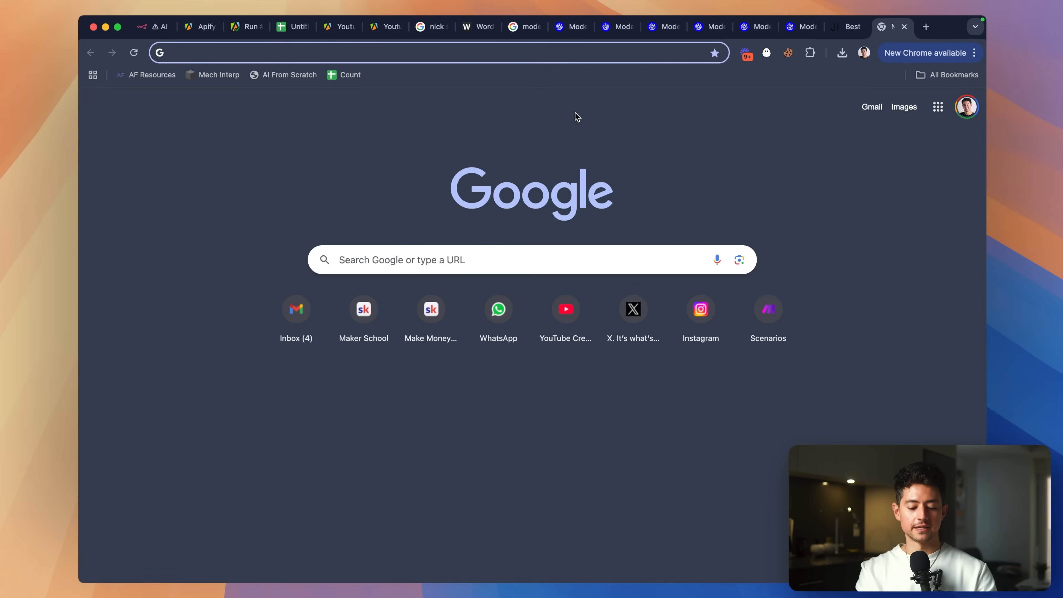
text(openai dalle 3 rate liits)
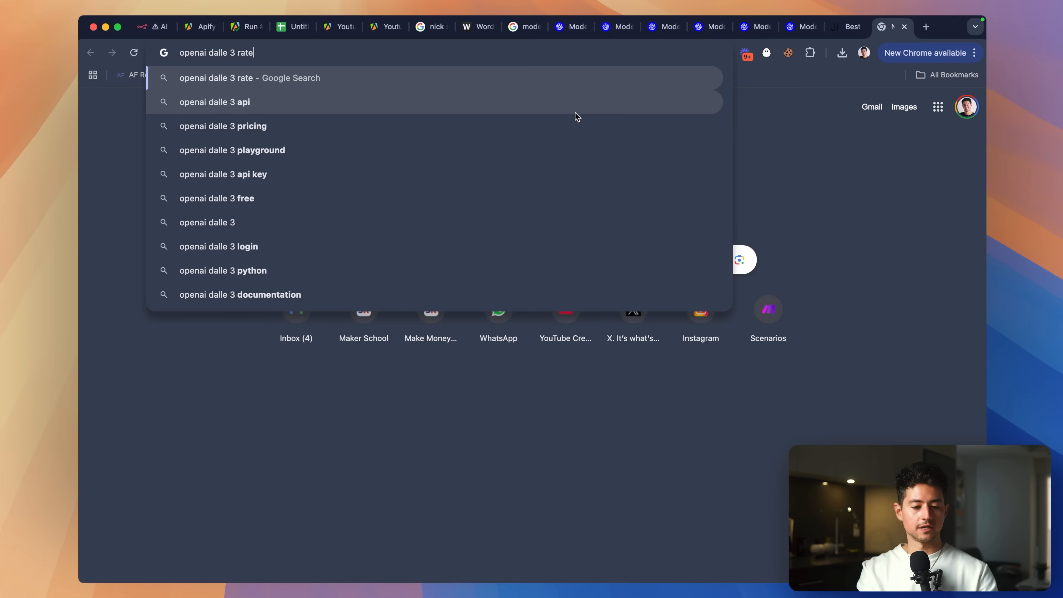
key(Return)
click(233, 247)
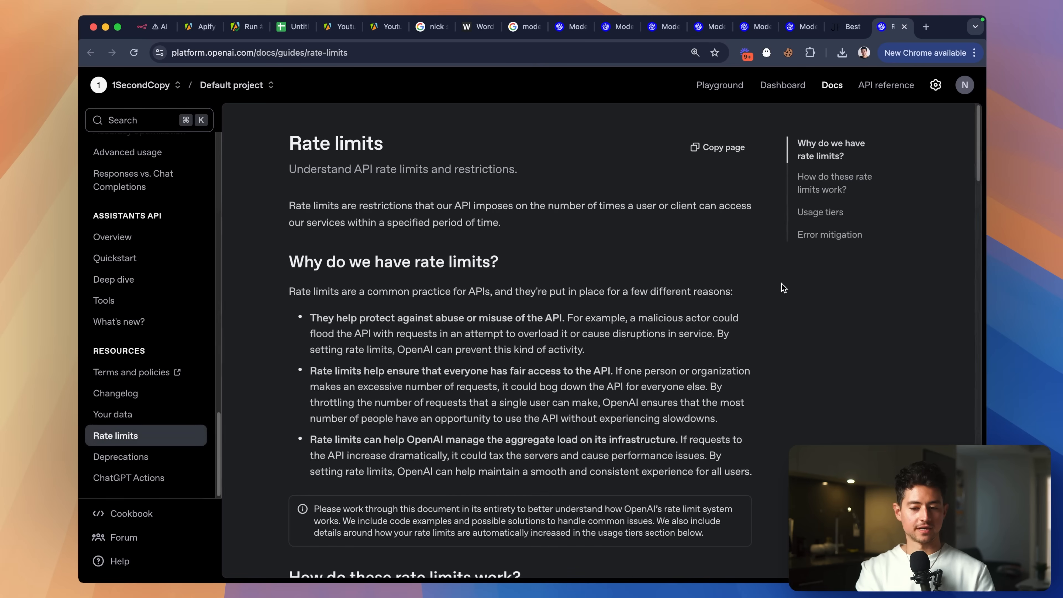
scroll(784, 288, down, 20)
scroll(783, 288, up, 10)
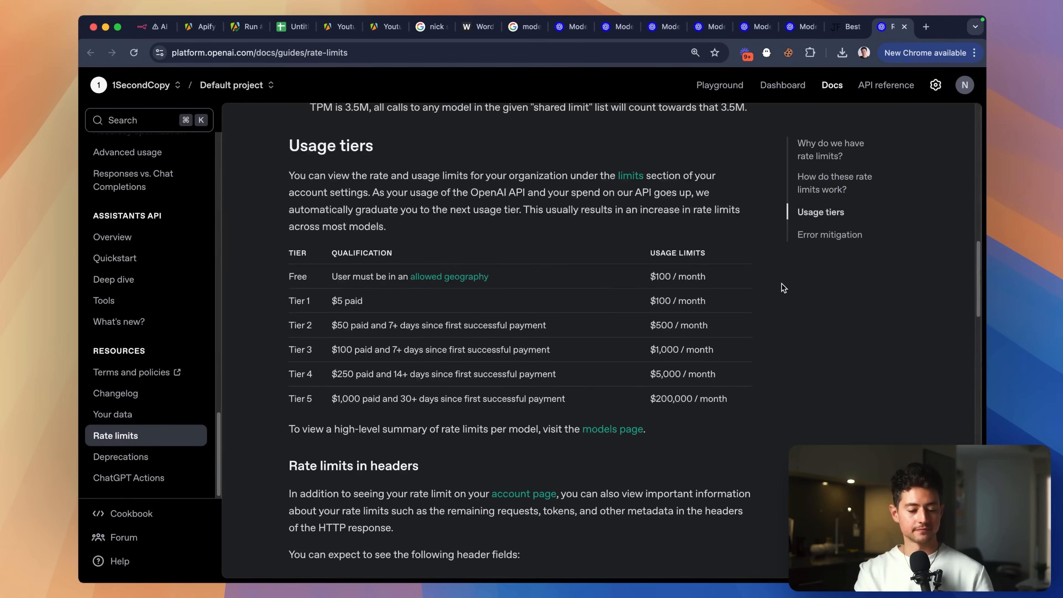
scroll(628, 346, down, 10)
Search the rate limits page for 'dall' and jump to the Usage tiers section.
key(super+f)
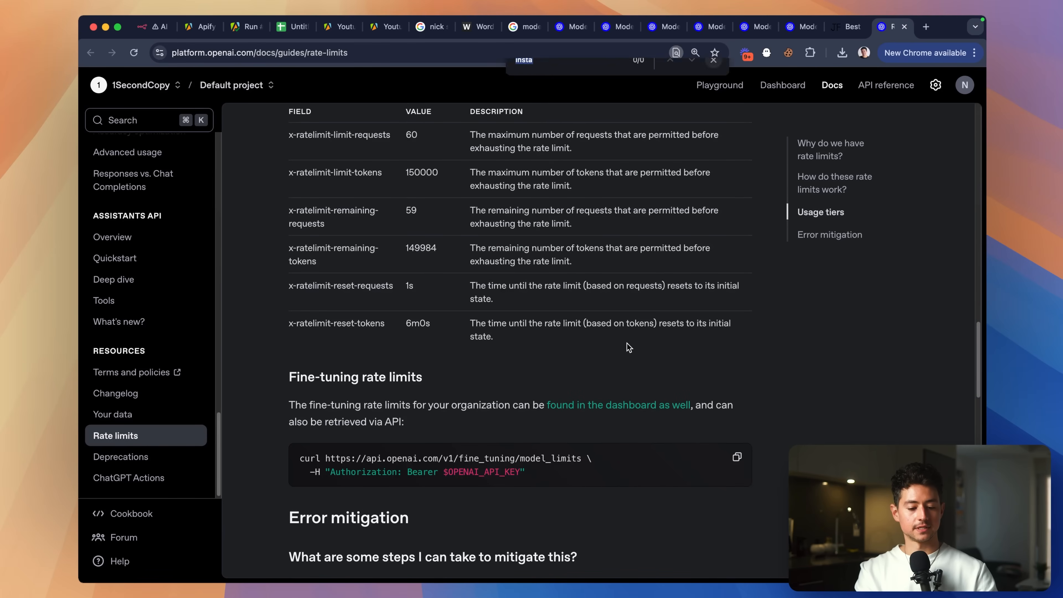
text(dall e)
scroll(628, 346, down, 10)
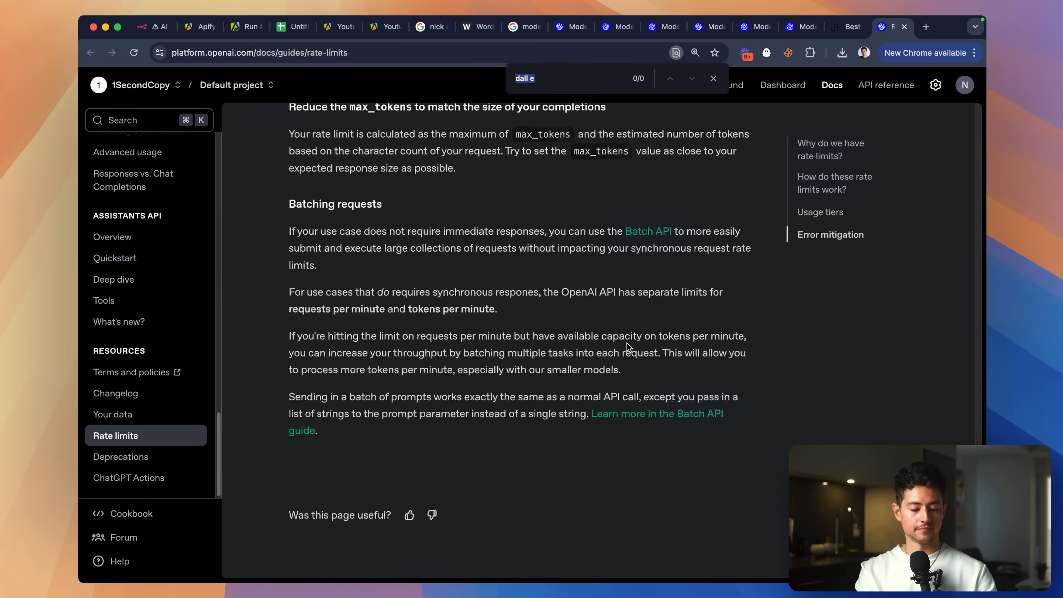
scroll(627, 344, up, 15)
key(super+f)
scroll(629, 347, down, 10)
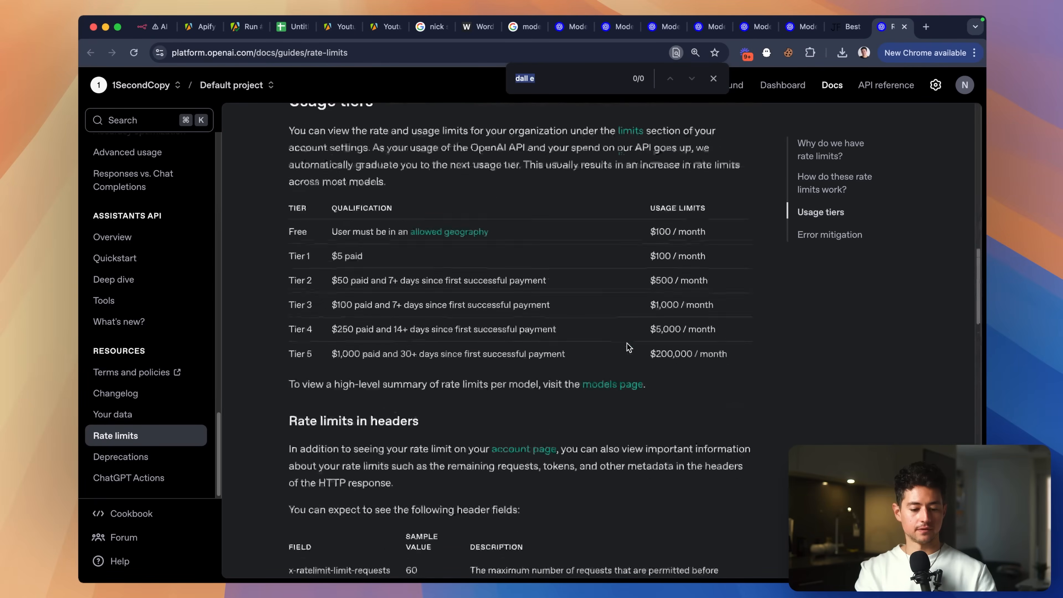
scroll(628, 347, up, 20)
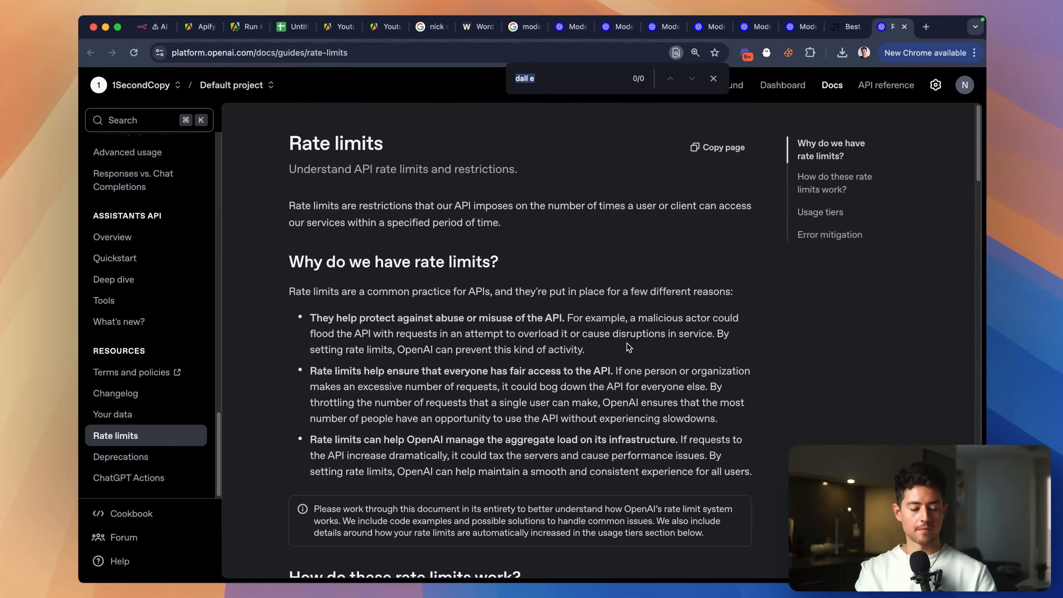
click(821, 212)
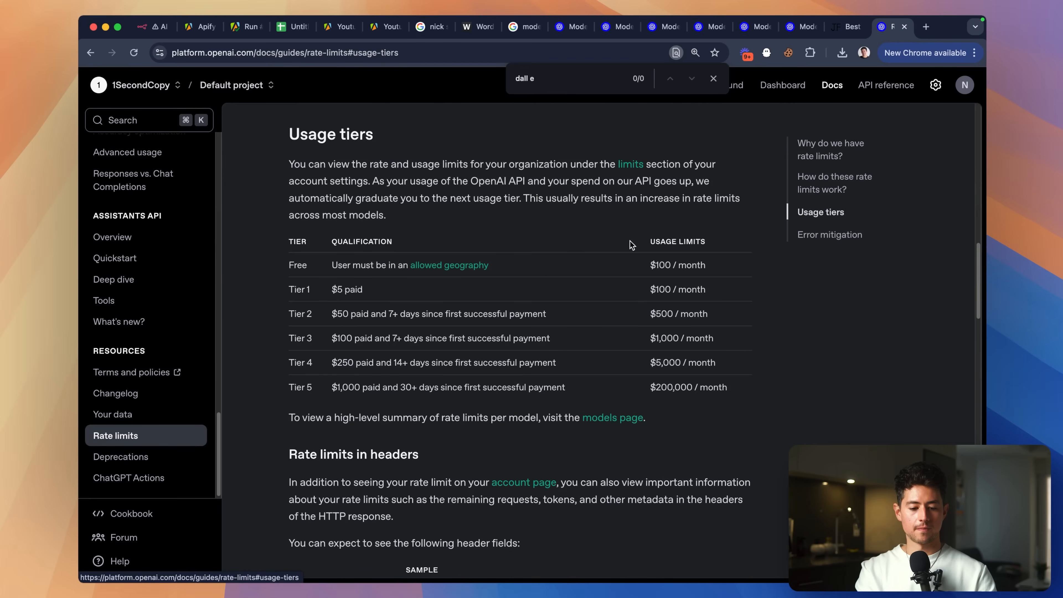
Read the per-tier images-per-minute limits on the DALL·E 3 model page, then return to n8n.
click(608, 418)
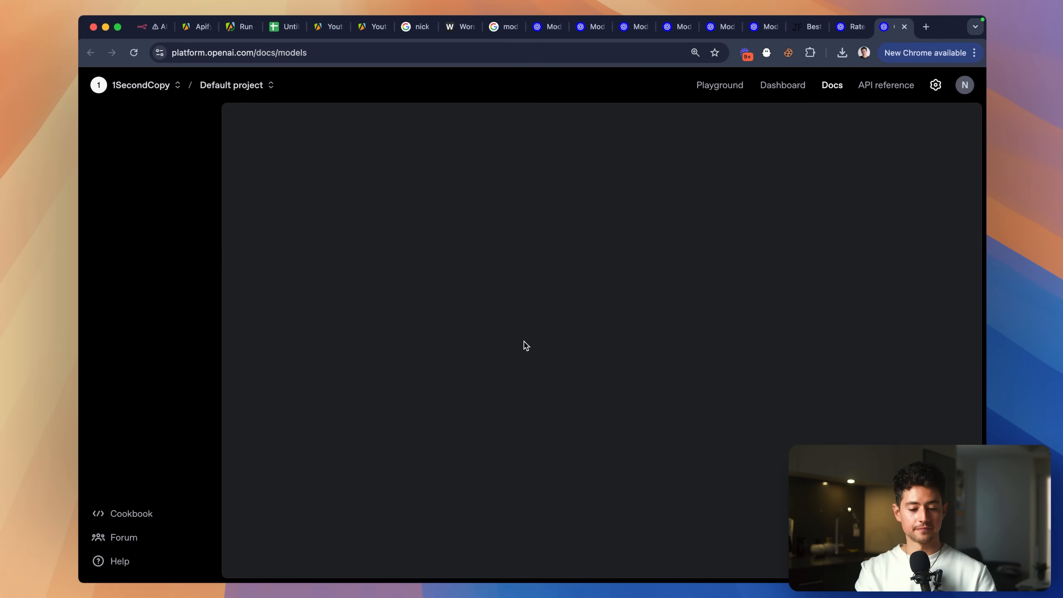
scroll(522, 344, down, 10)
key(super+f)
text(dall)
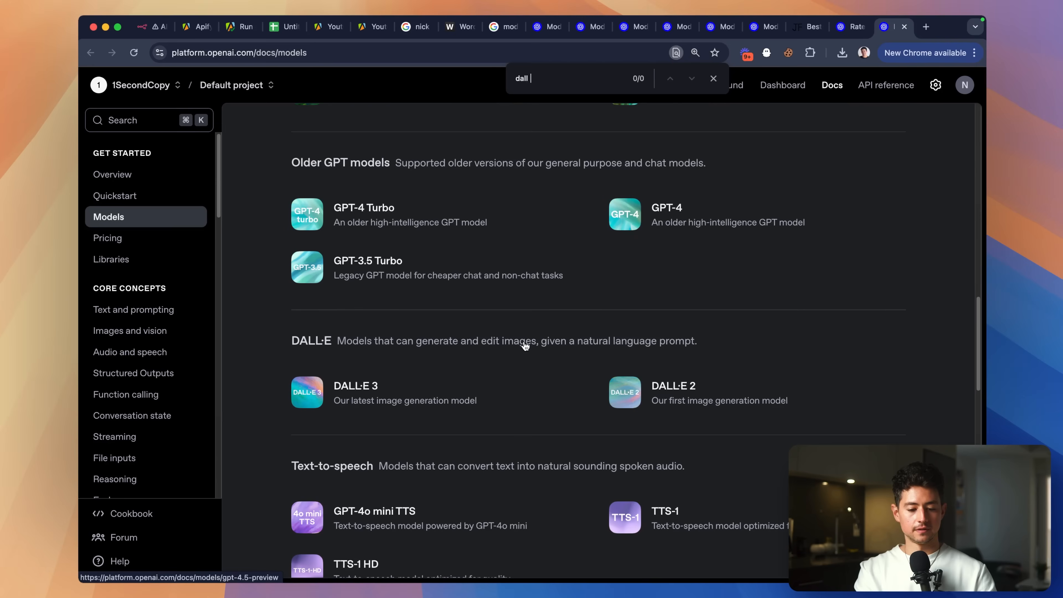
click(526, 392)
scroll(666, 375, down, 10)
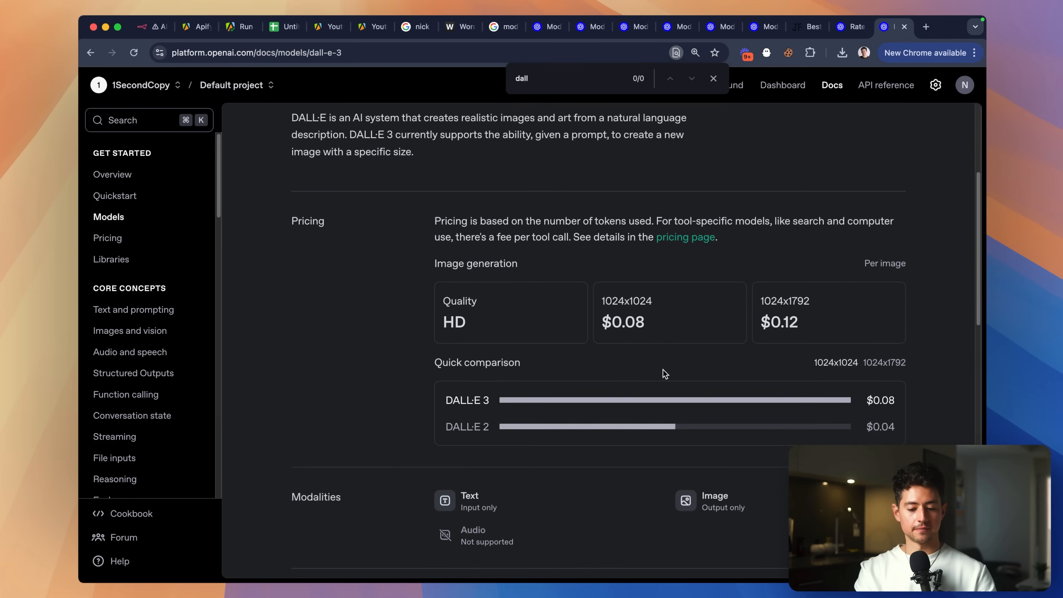
scroll(712, 374, down, 2)
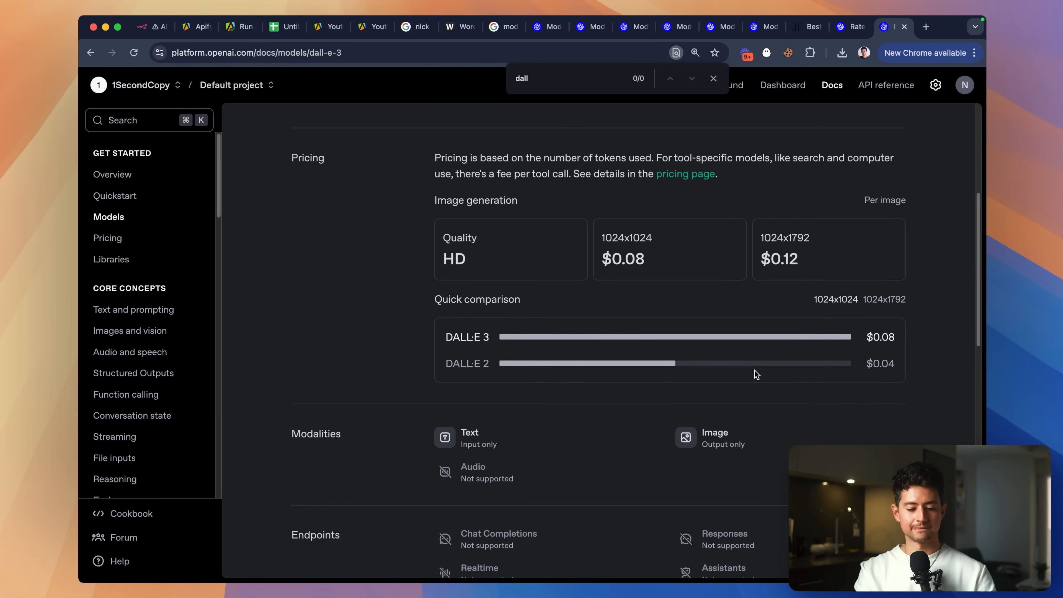
scroll(898, 351, down, 15)
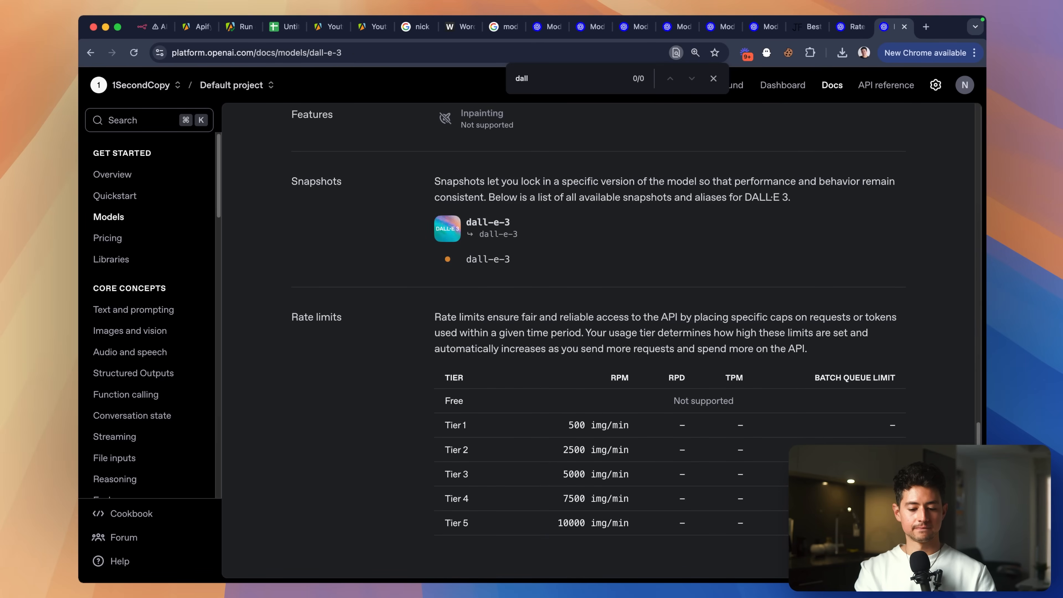
scroll(829, 486, up, 5)
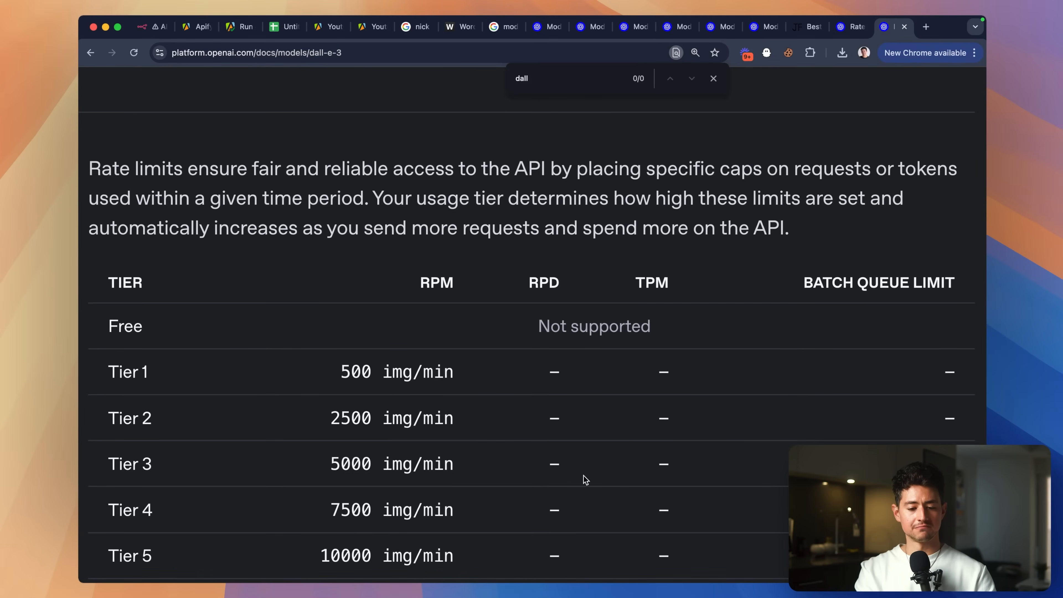
scroll(585, 480, down, 5)
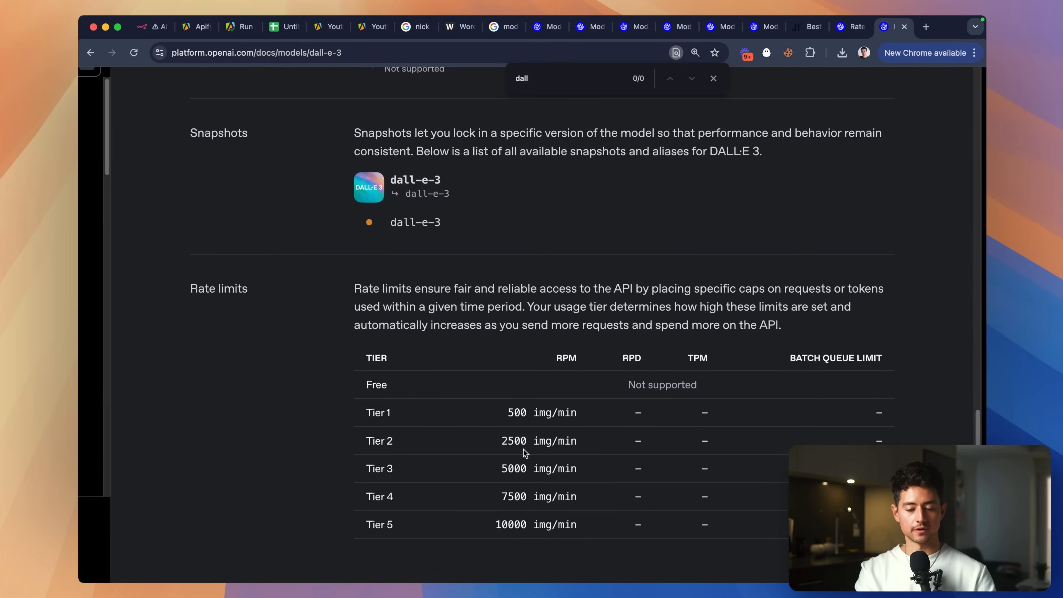
scroll(531, 538, up, 5)
scroll(510, 526, down, 6)
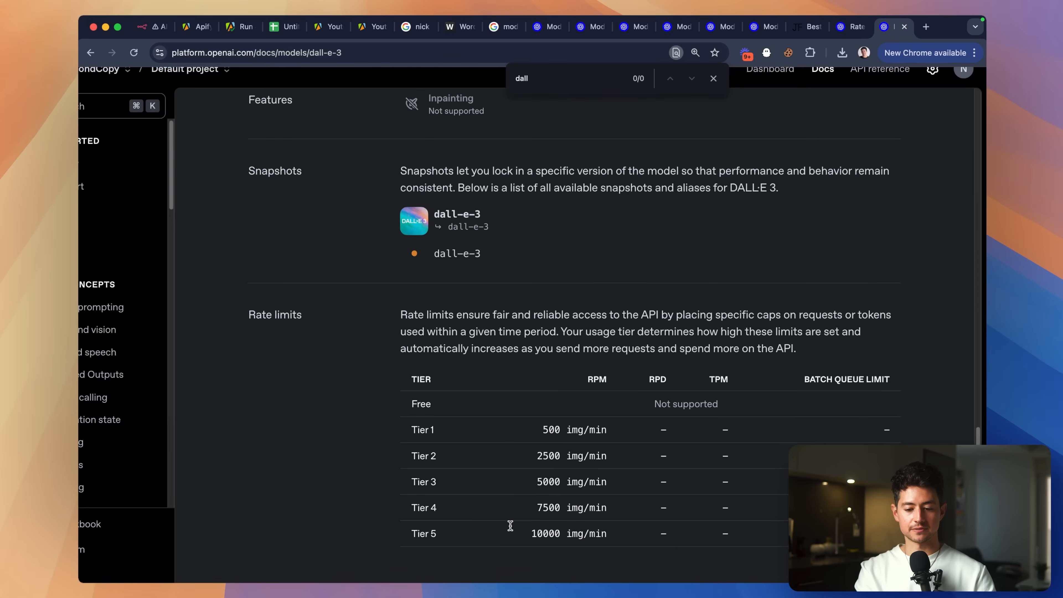
click(713, 78)
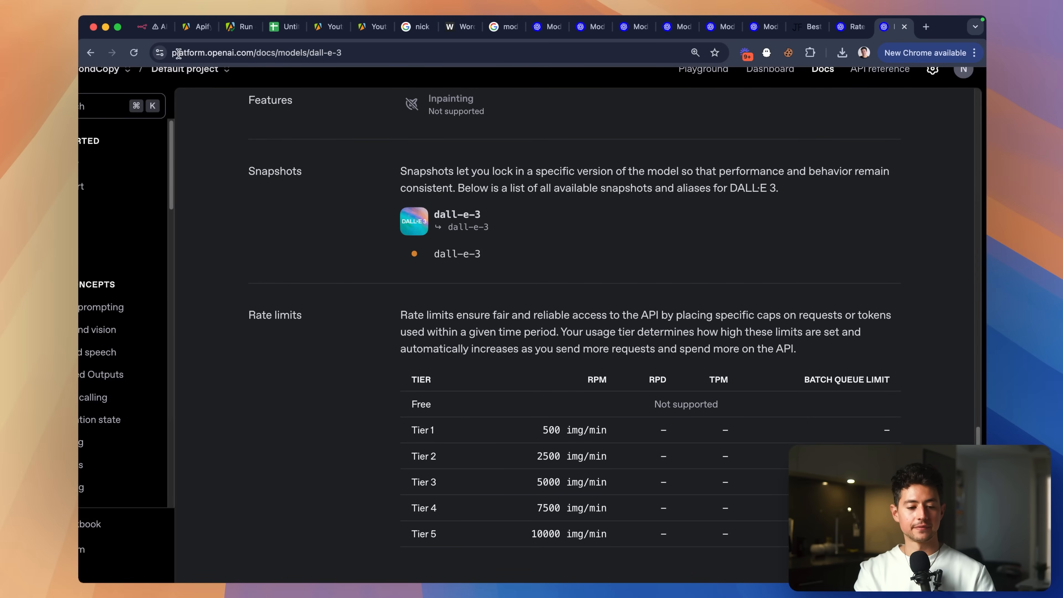
click(155, 33)
Confirm the Generate FB Image prompt resolves to the watercolor bunny stacking blocks description, then rerun it.
double_click(522, 400)
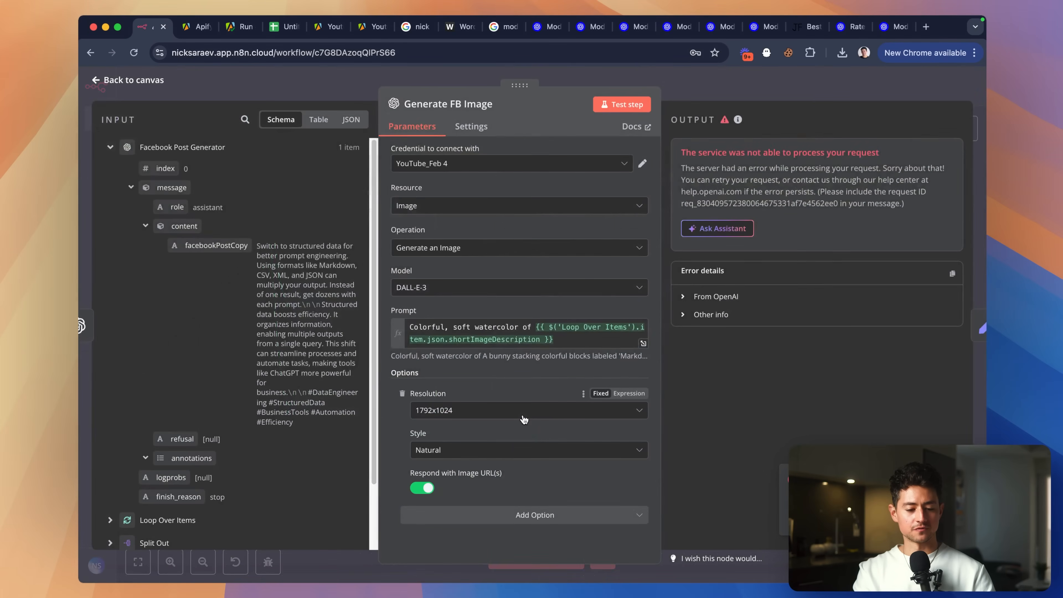
scroll(287, 324, up, 5)
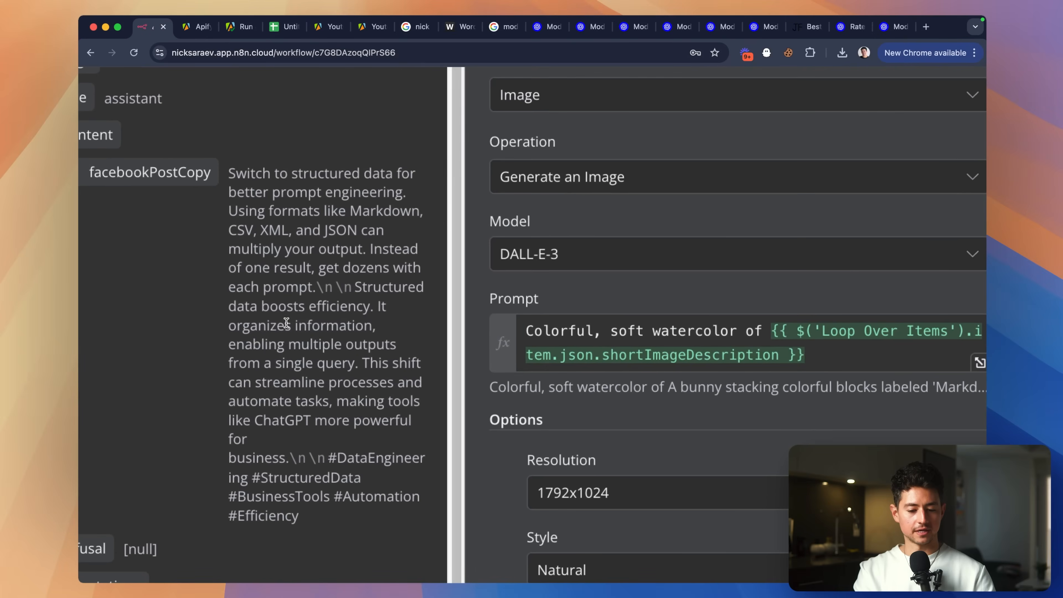
scroll(287, 324, down, 5)
click(585, 340)
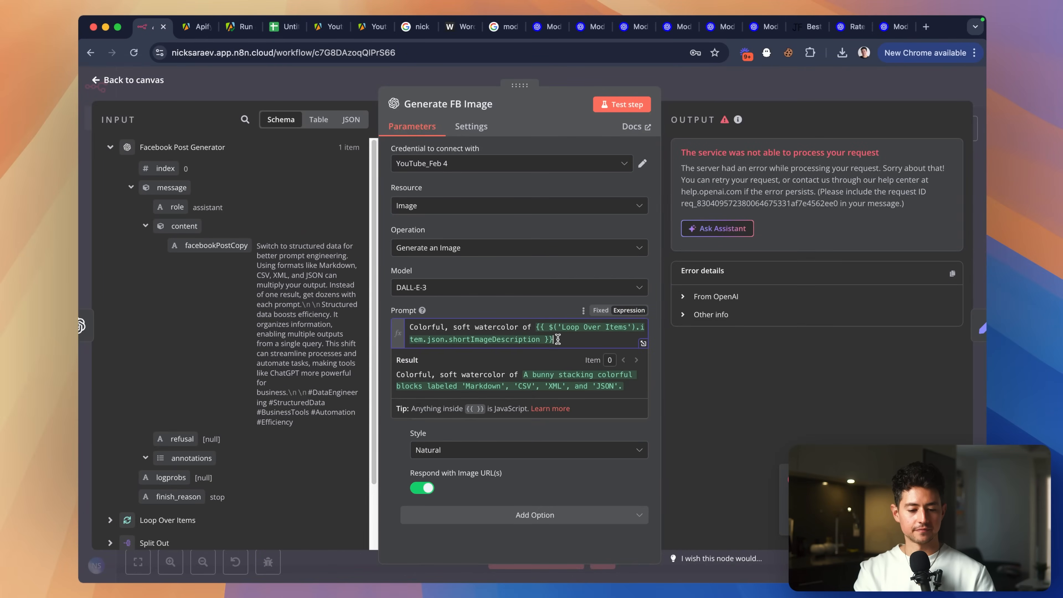
scroll(262, 407, down, 2)
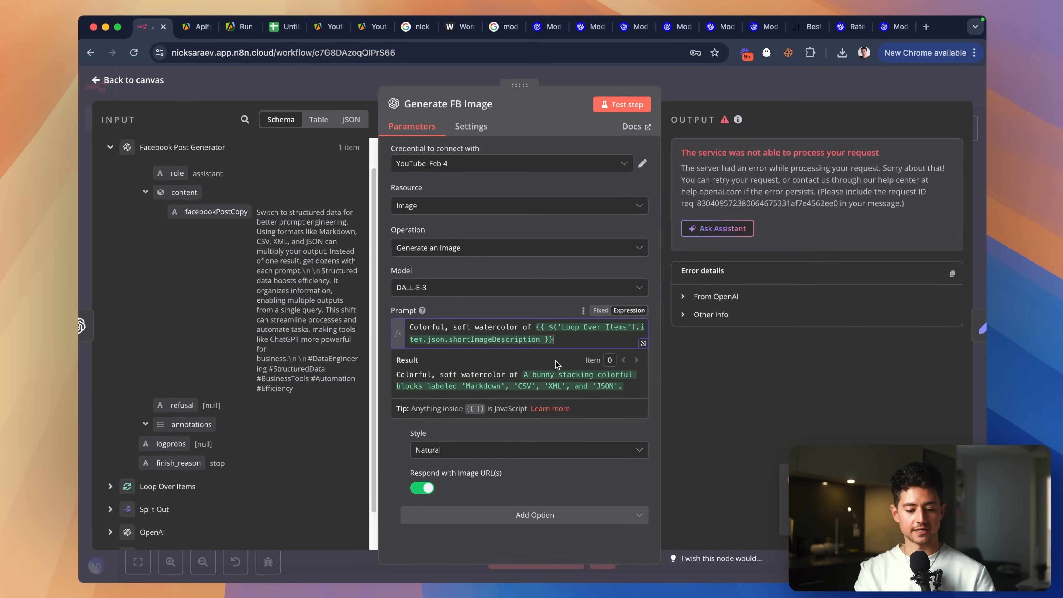
click(516, 442)
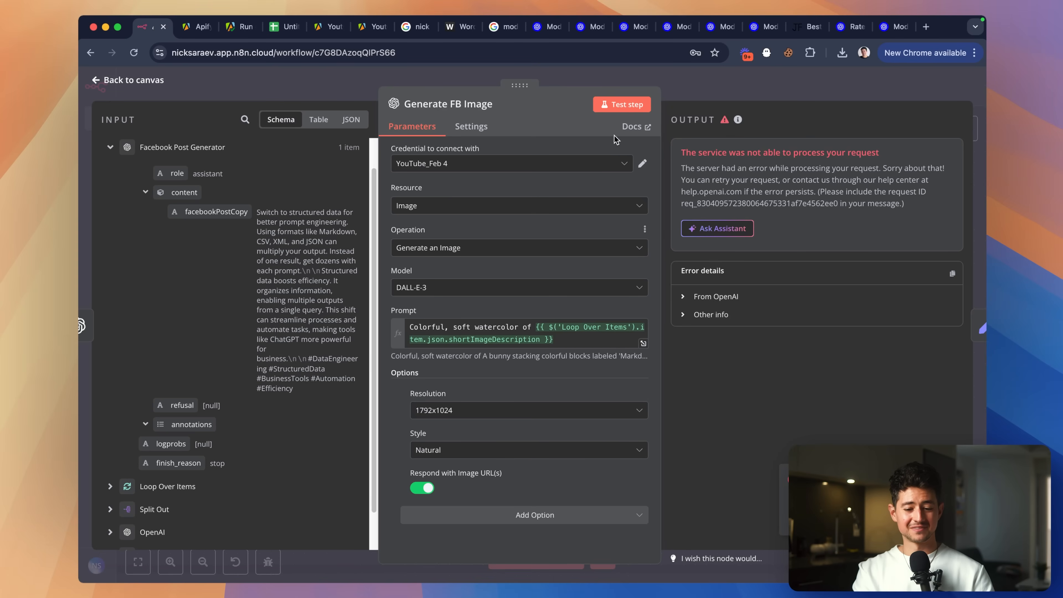
click(622, 105)
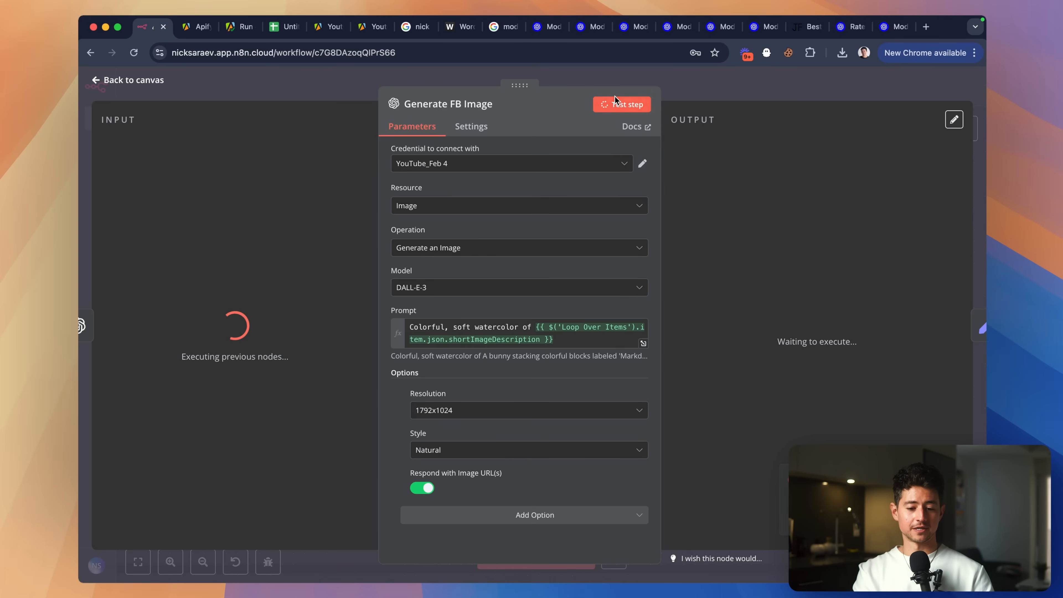
click(700, 95)
Check status.openai.com for outages, finding only a Sora issue, then close the tab.
key(super+t)
text(ope)
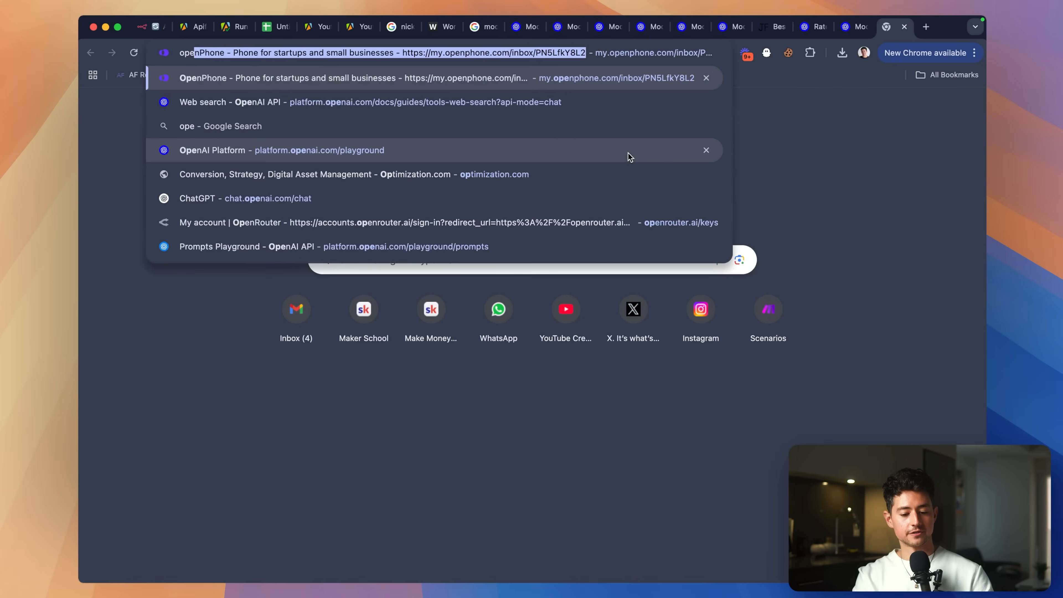
text(nai status)
key(Return)
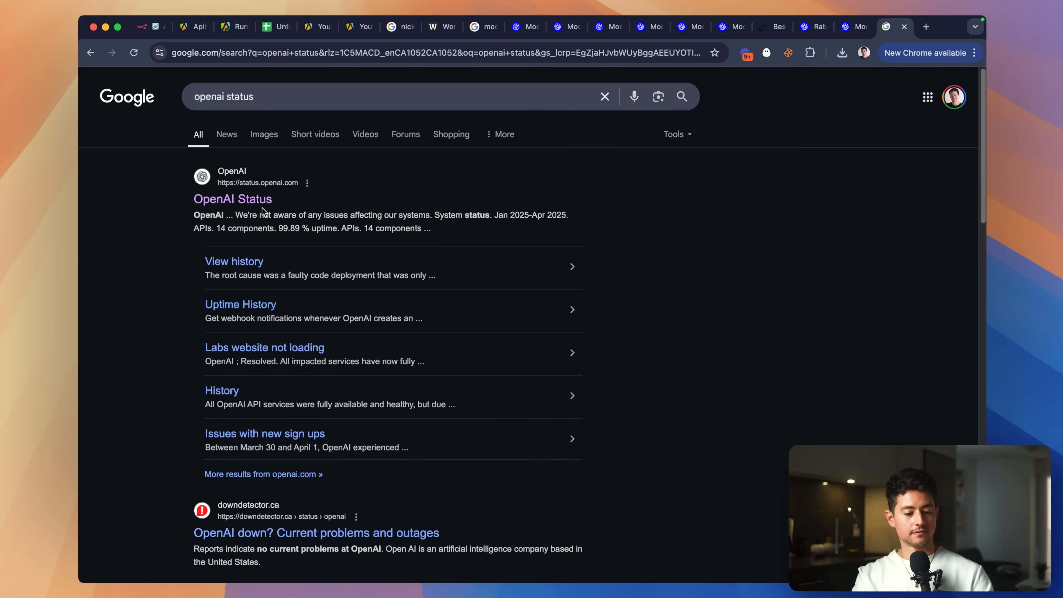
click(261, 205)
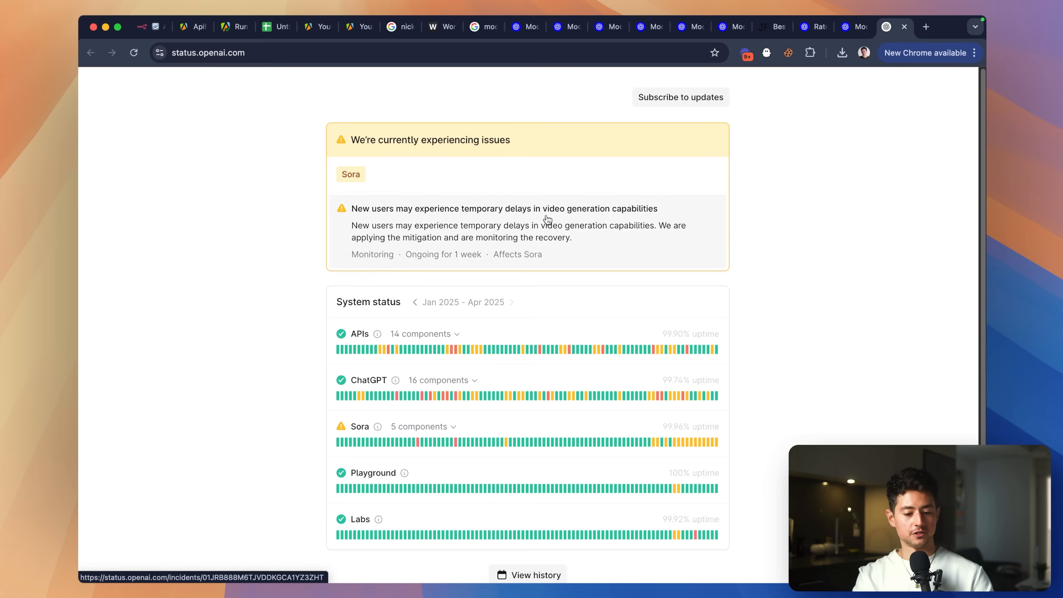
scroll(744, 268, down, 3)
mouse_move(659, 327)
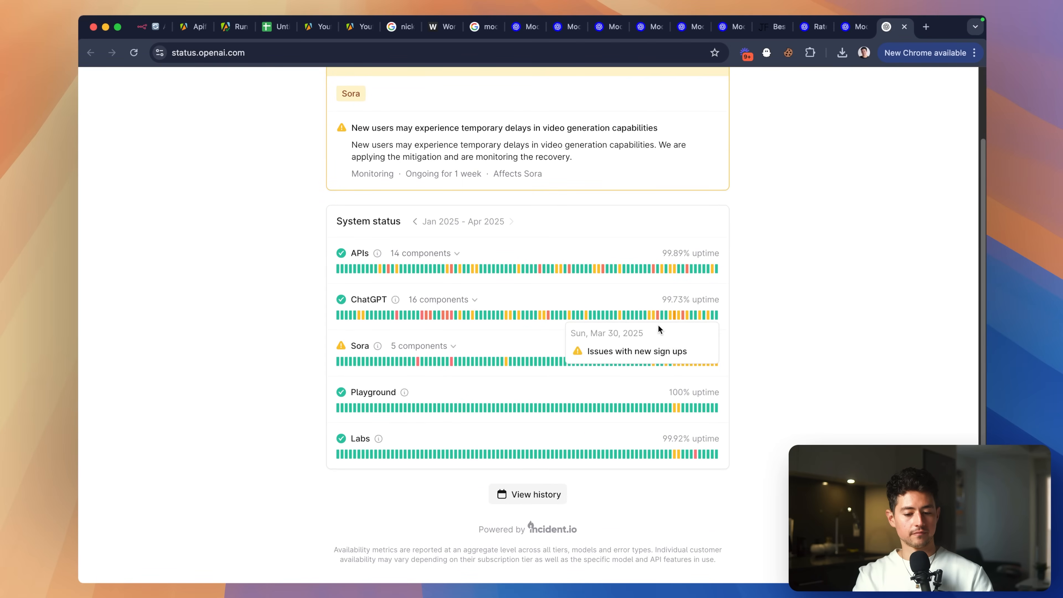
scroll(750, 318, up, 5)
scroll(750, 320, down, 3)
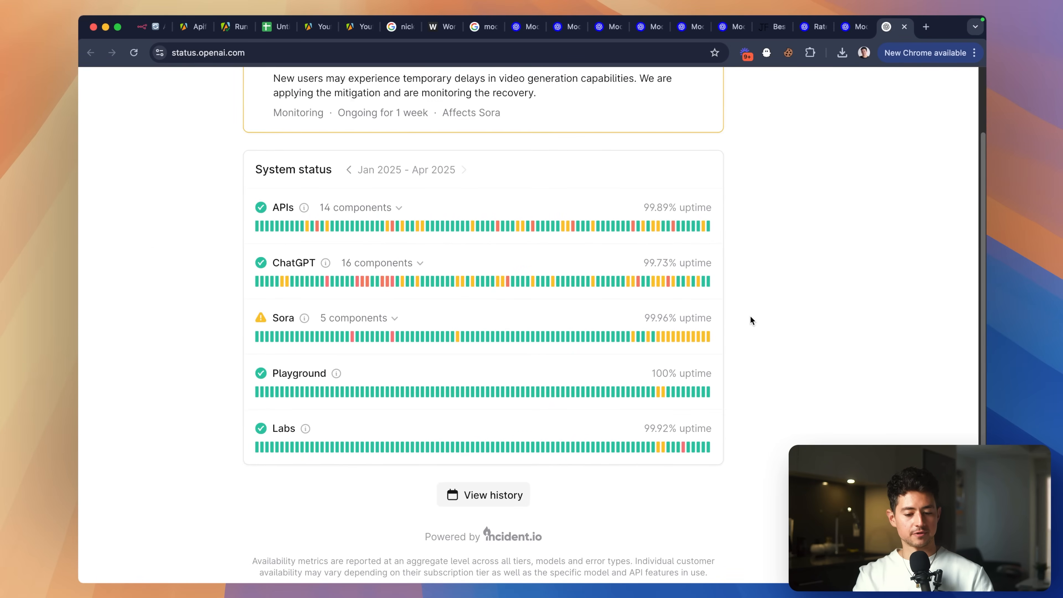
click(389, 317)
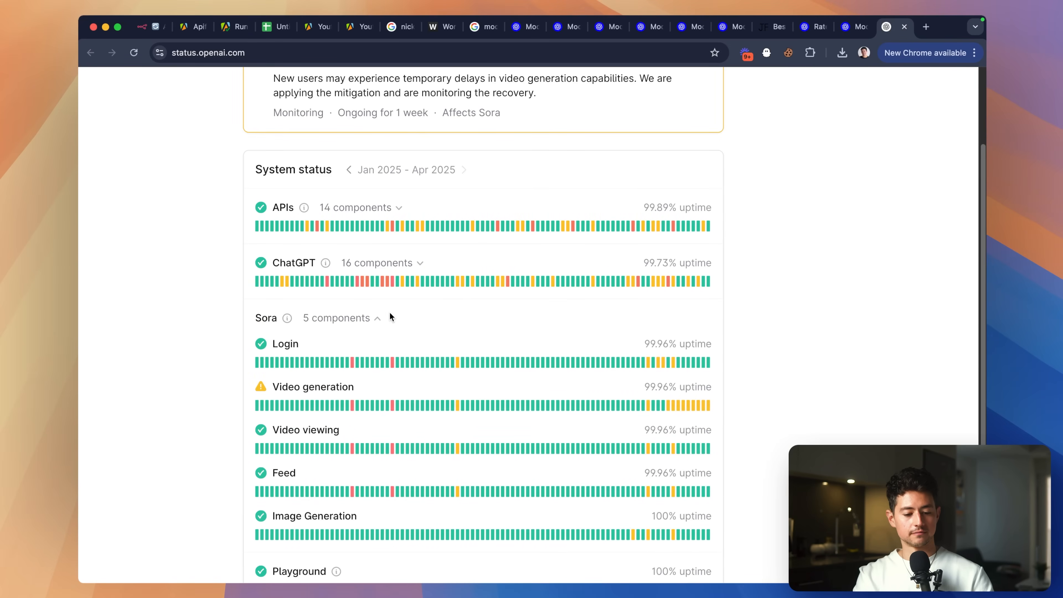
click(391, 319)
key(super+w)
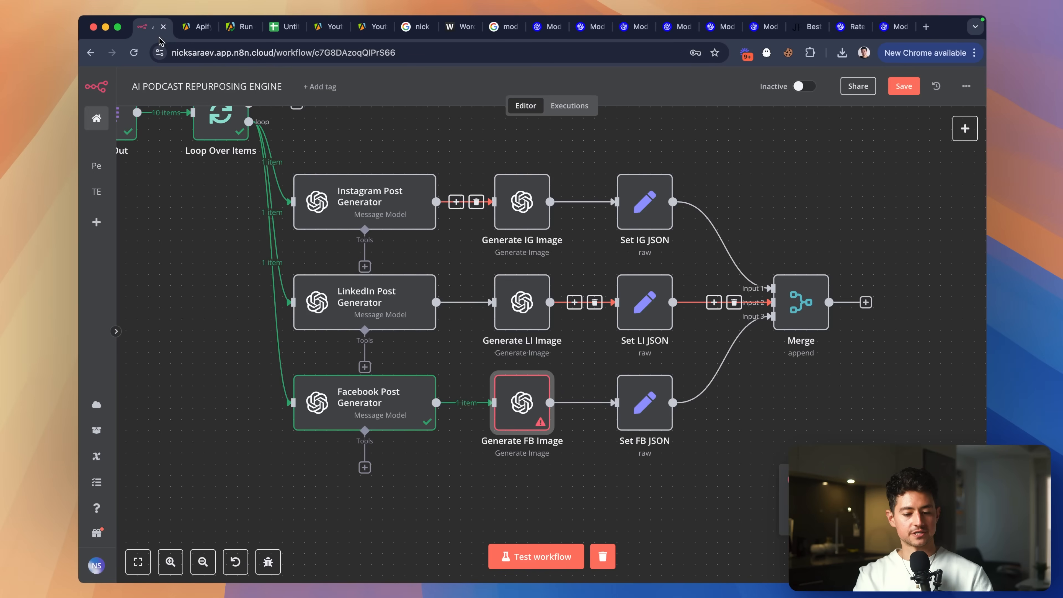
Test Generate LI Image, running its earlier nodes including the LinkedIn Post Generator.
double_click(522, 302)
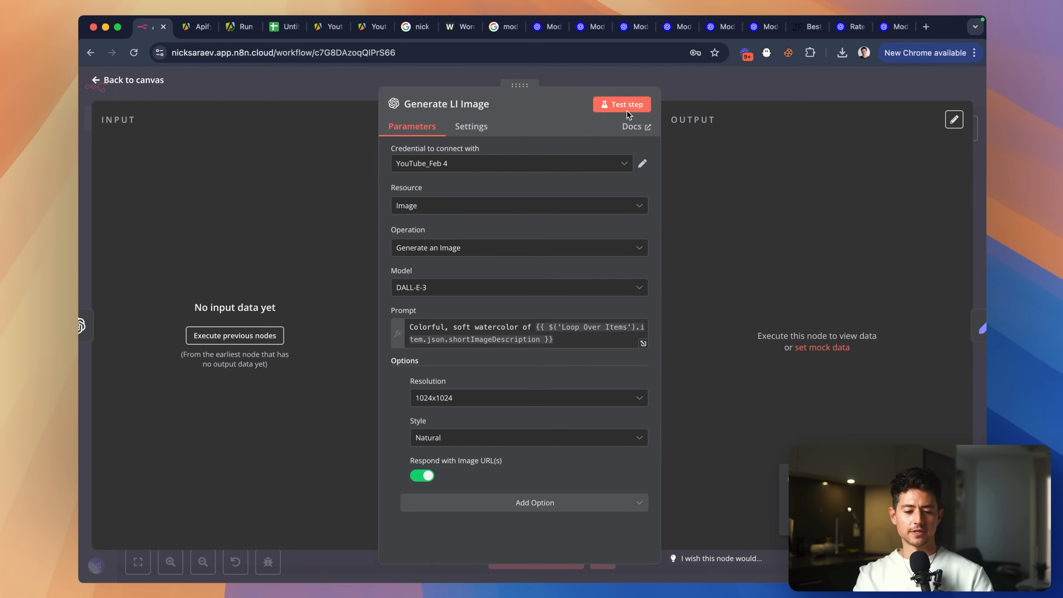
click(687, 91)
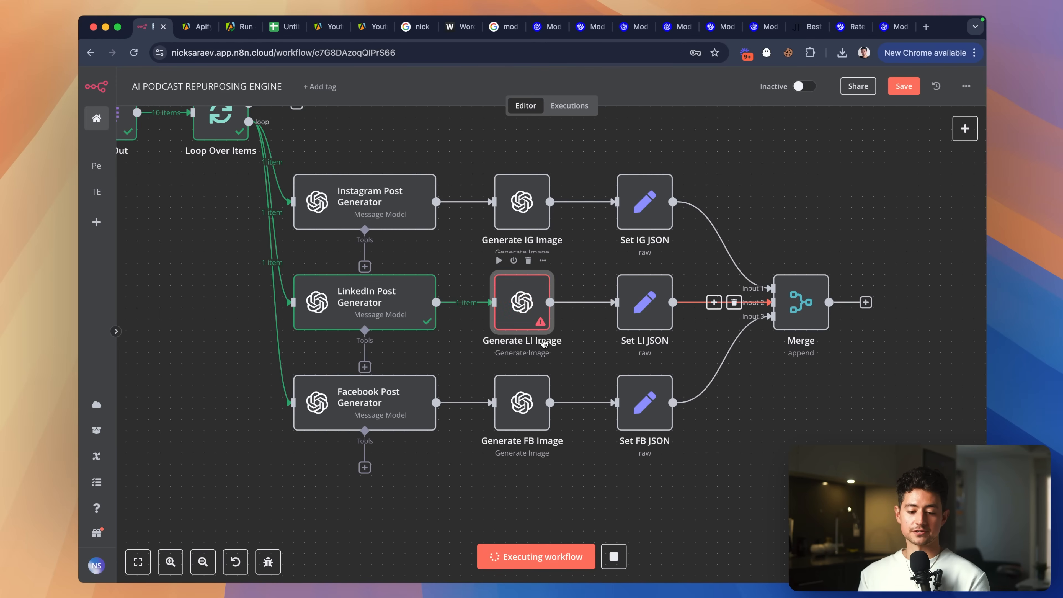
Save the workflow and pan the canvas over the image nodes.
scroll(533, 289, up, 3)
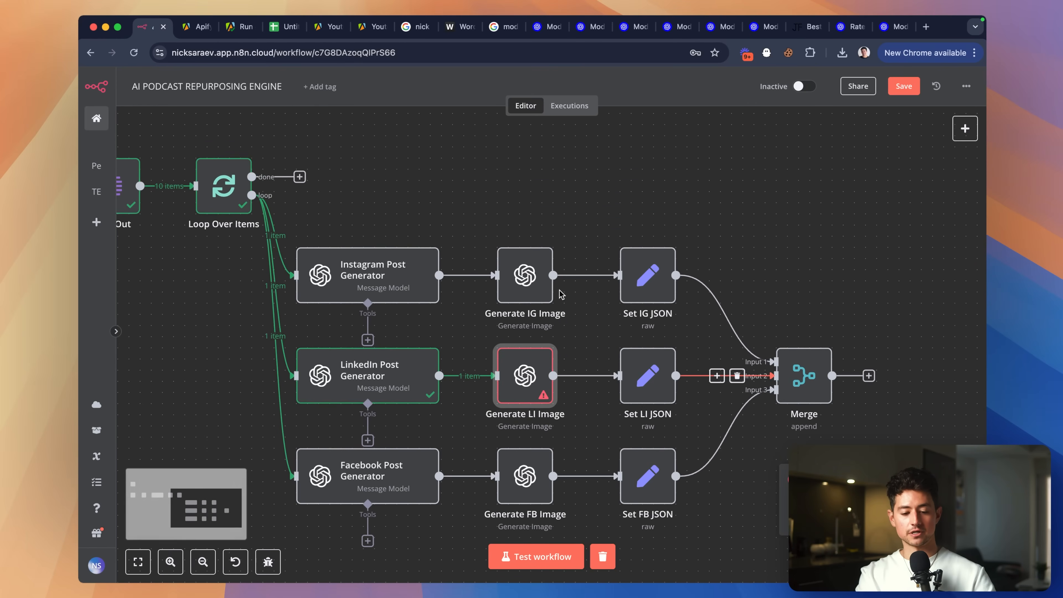
key(ctrl+s)
scroll(542, 240, left, 3)
scroll(542, 240, left, 2)
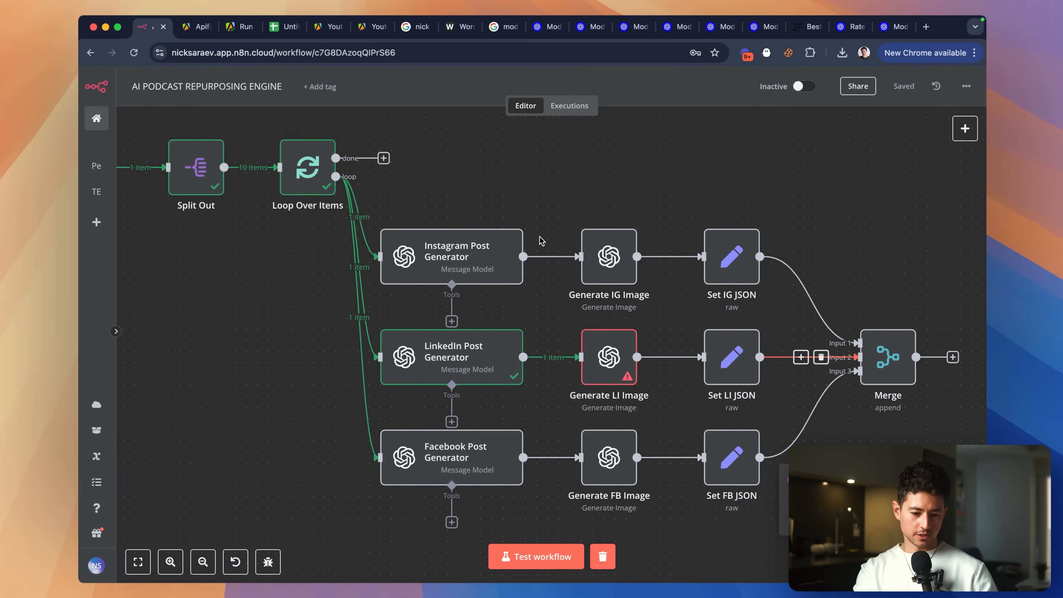
scroll(621, 263, down, 2)
scroll(621, 263, right, 2)
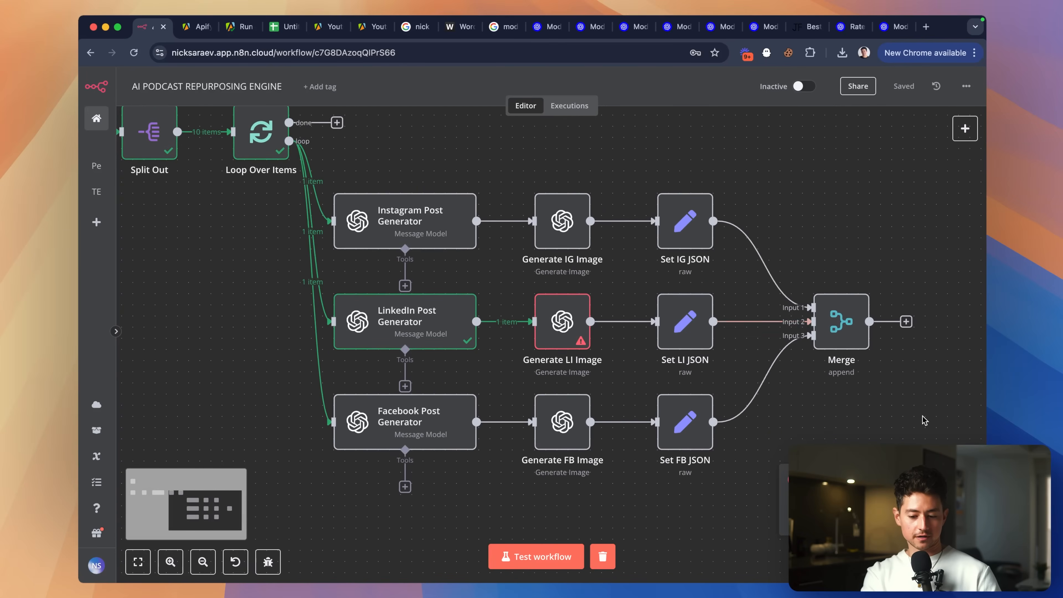
scroll(548, 307, right, 1)
scroll(548, 307, up, 1)
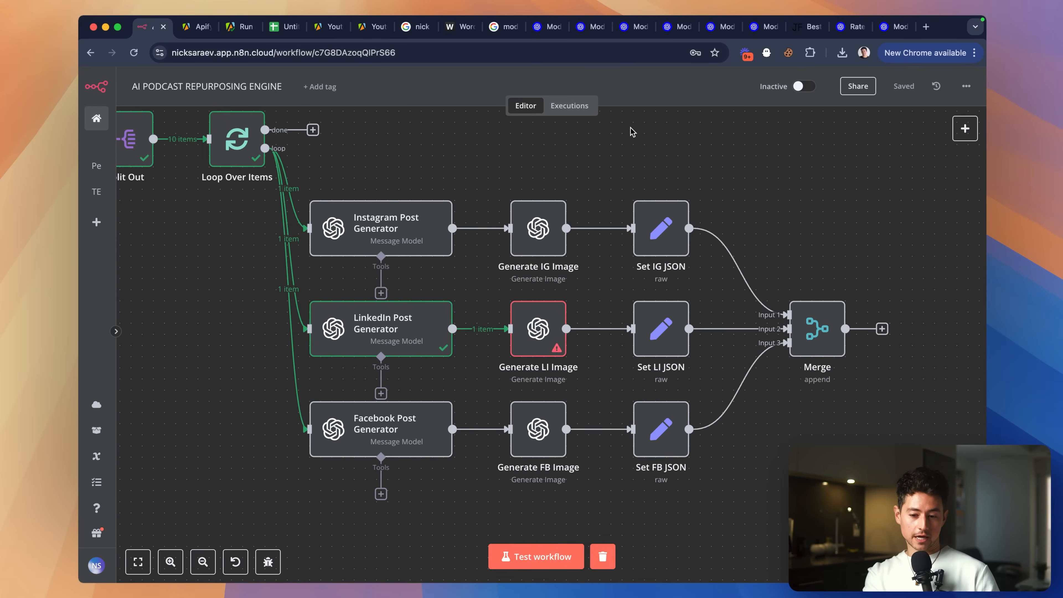
double_click(535, 238)
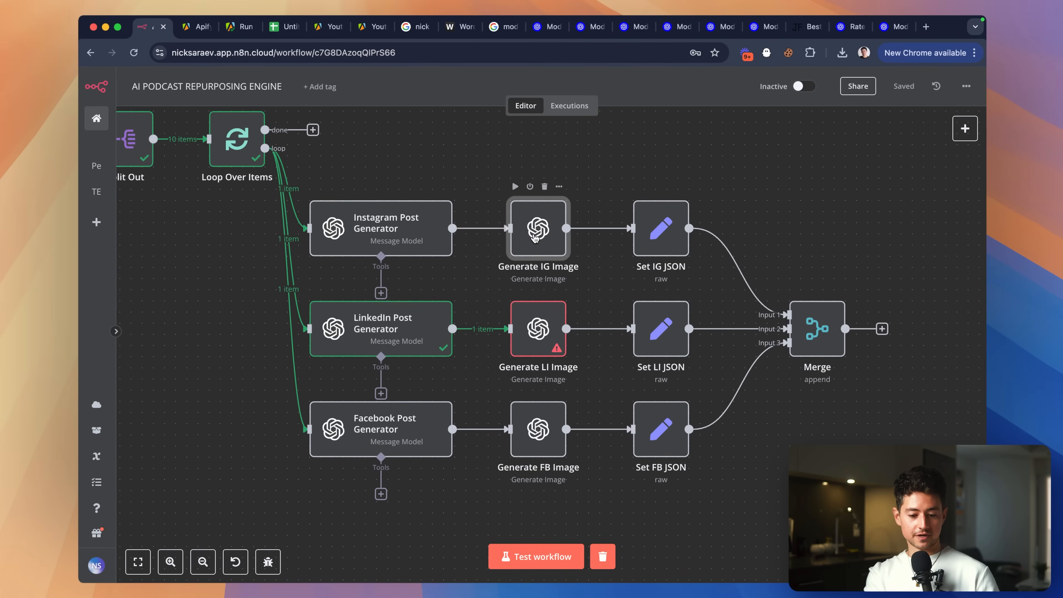
key(Escape)
Read Generate LI Image's error details and check the available OpenAI credentials.
double_click(538, 329)
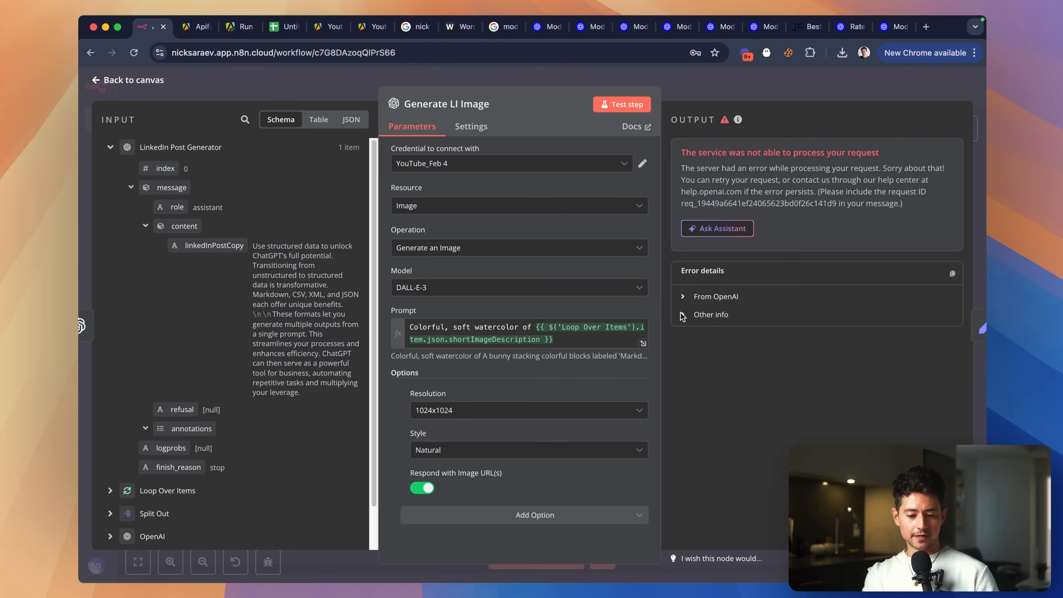
click(693, 314)
scroll(808, 356, down, 3)
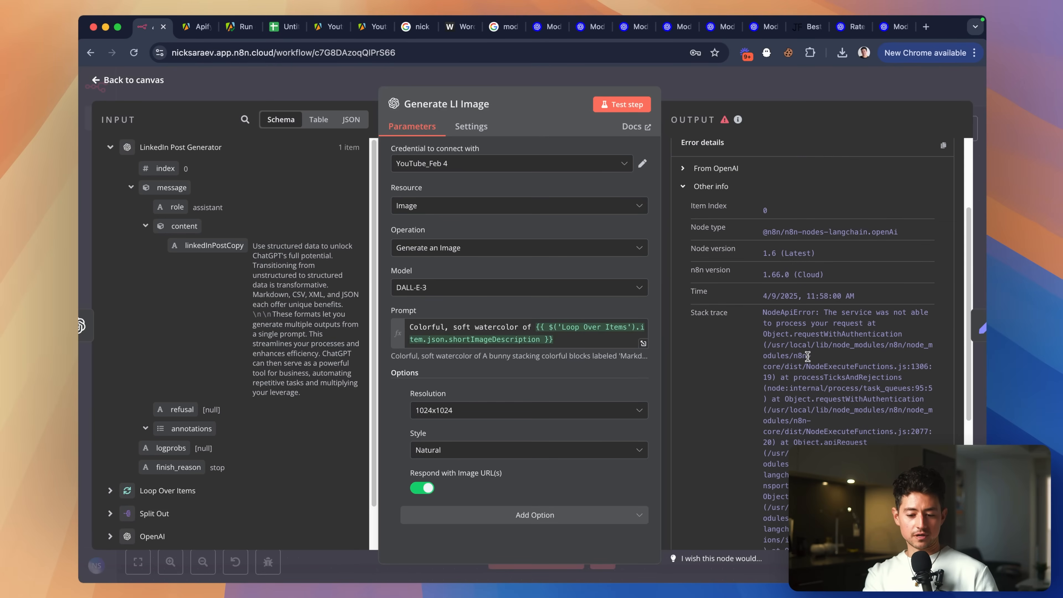
scroll(750, 275, up, 3)
click(592, 164)
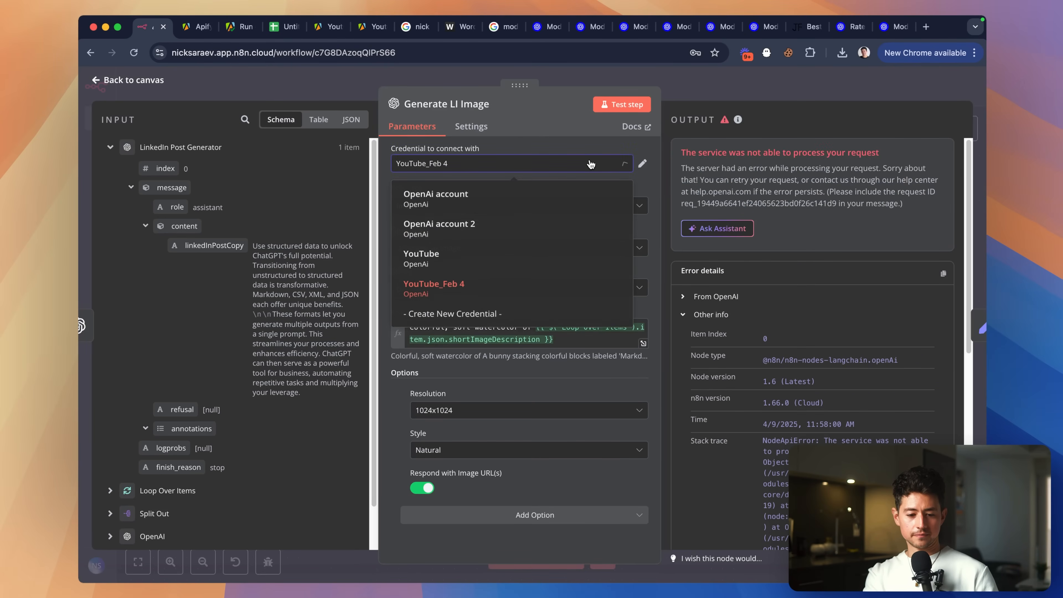
click(724, 100)
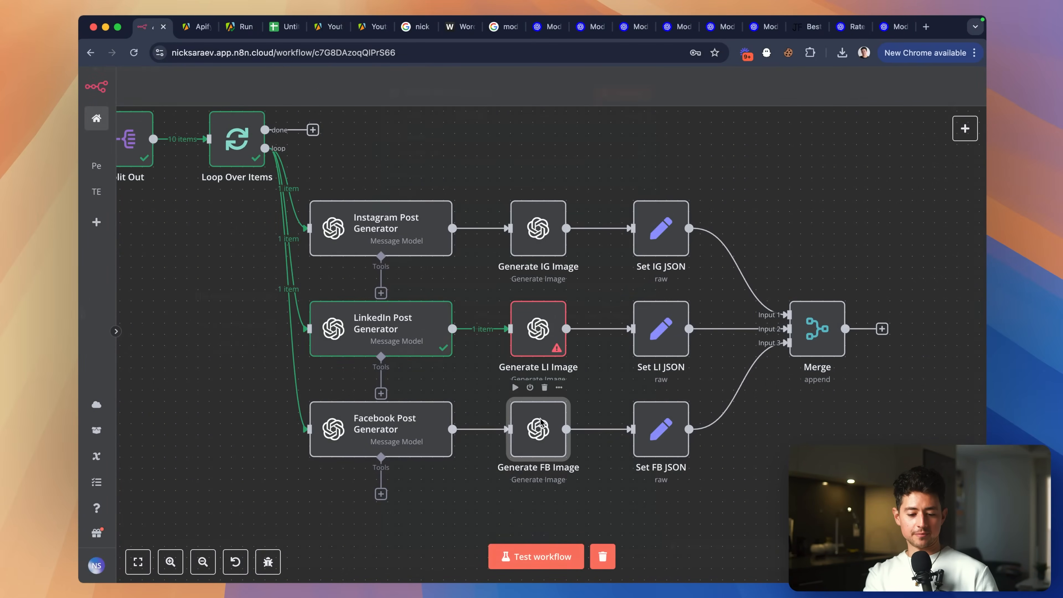
Switch Generate FB Image to the 'OpenAi account' credential and rerun it, still getting the service error.
double_click(539, 430)
click(581, 168)
click(581, 194)
click(619, 104)
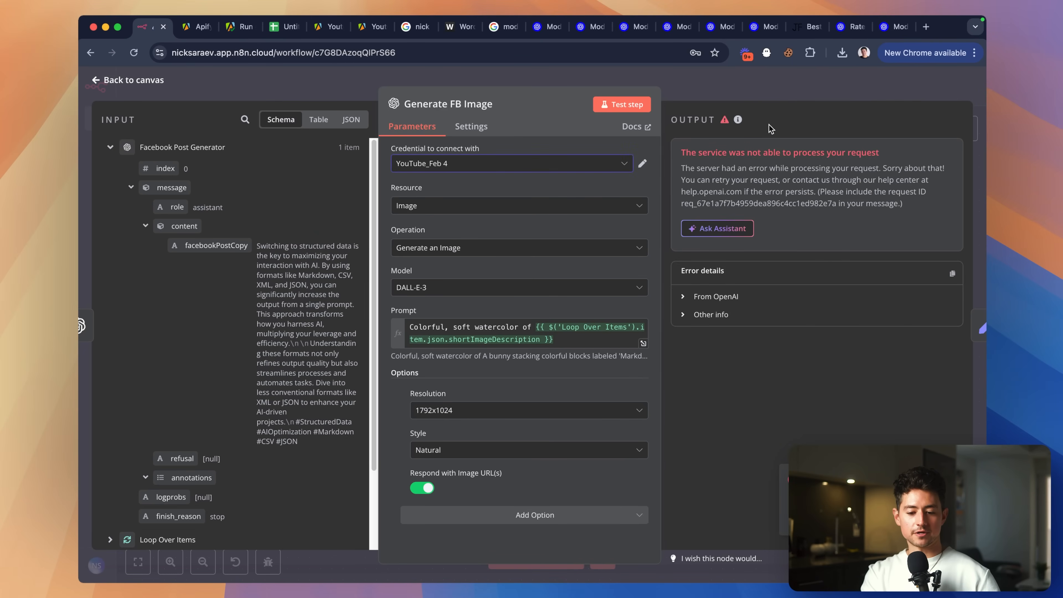
click(791, 87)
scroll(711, 184, up, 1)
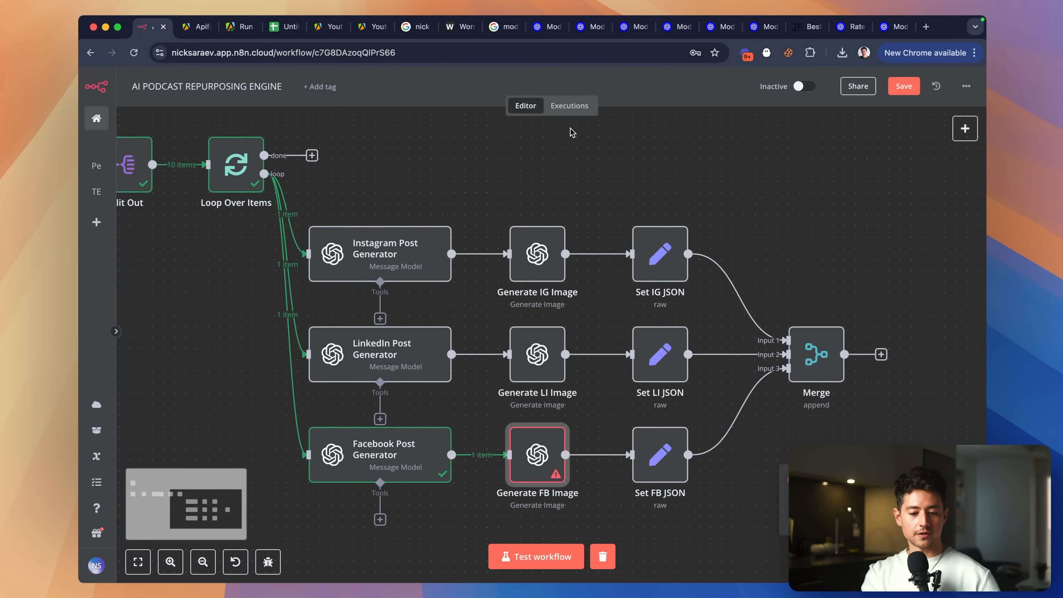
Save the workflow and open the successful 11:48:11 execution from the past executions list.
click(575, 122)
key(super+s)
click(568, 110)
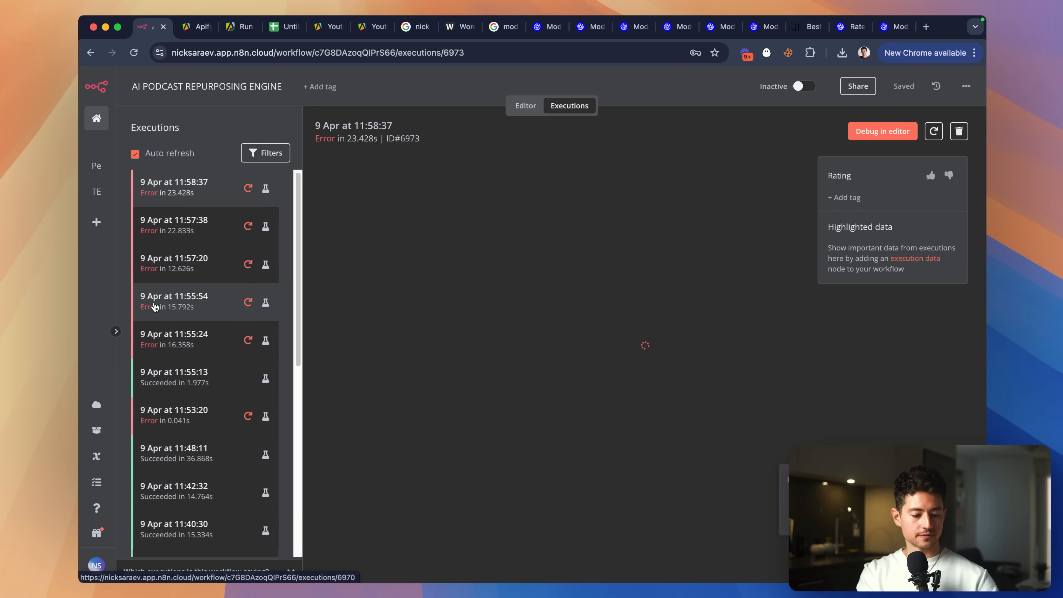
scroll(156, 309, down, 1)
click(176, 353)
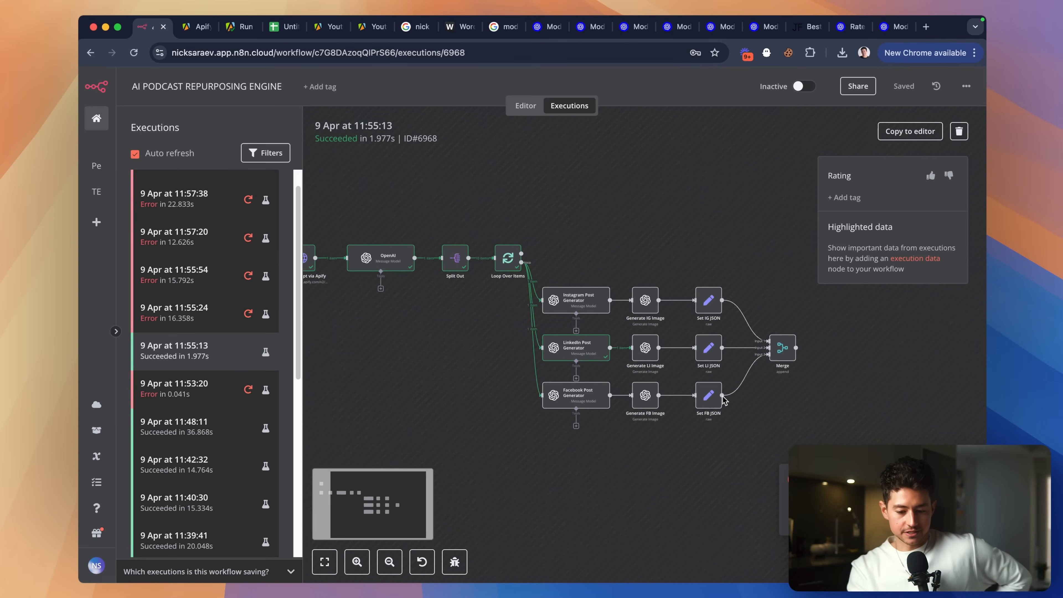
scroll(193, 394, down, 1)
click(193, 391)
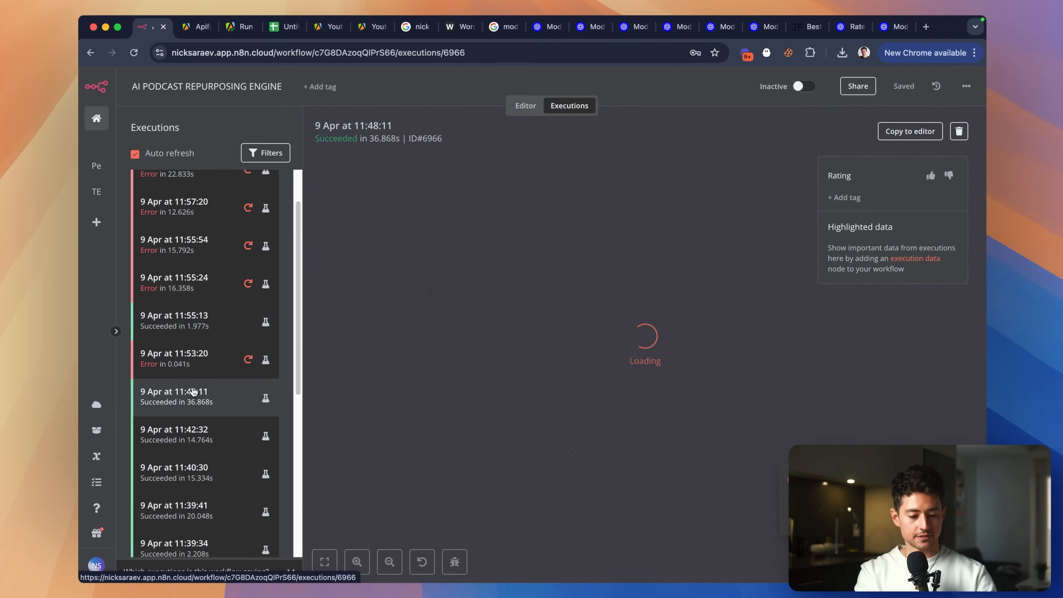
Copy Generate IG Image's JSON output (revised prompt and image URL), then return to the editor.
scroll(681, 401, right, 3)
scroll(697, 388, up, 3)
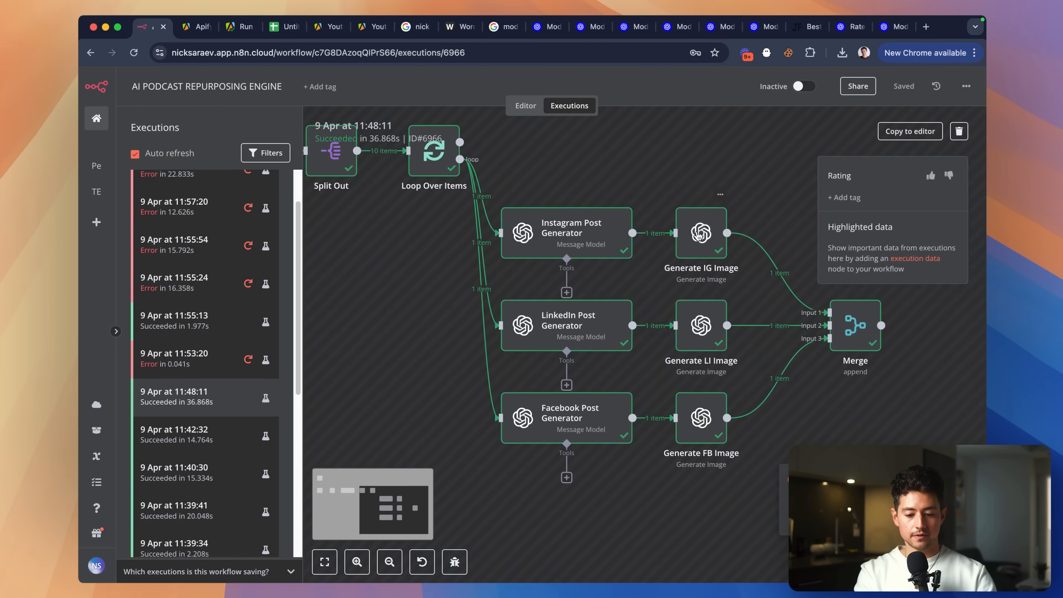
double_click(703, 251)
click(881, 119)
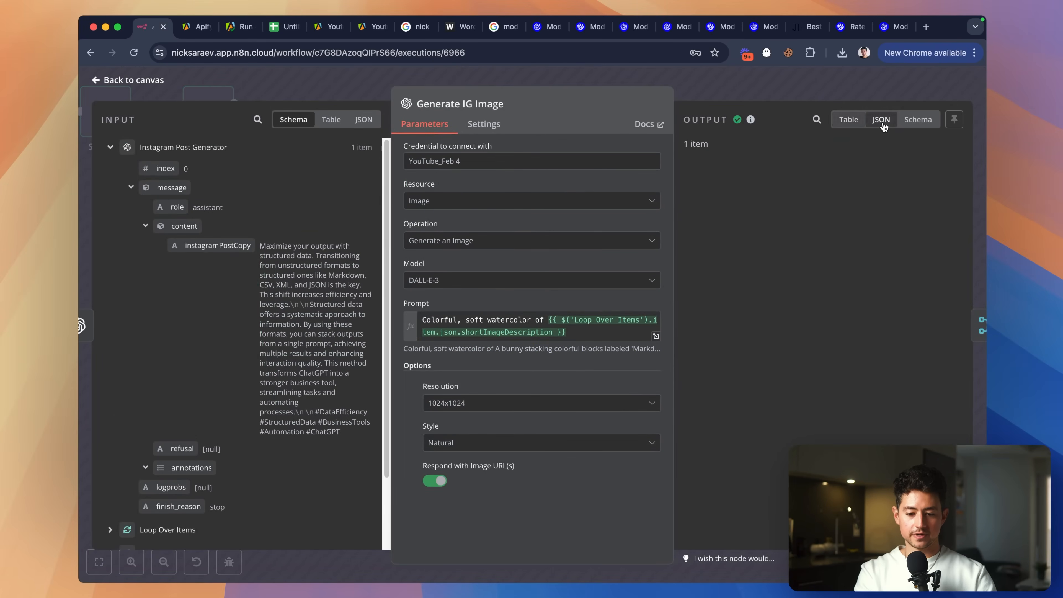
drag(741, 236, 678, 167)
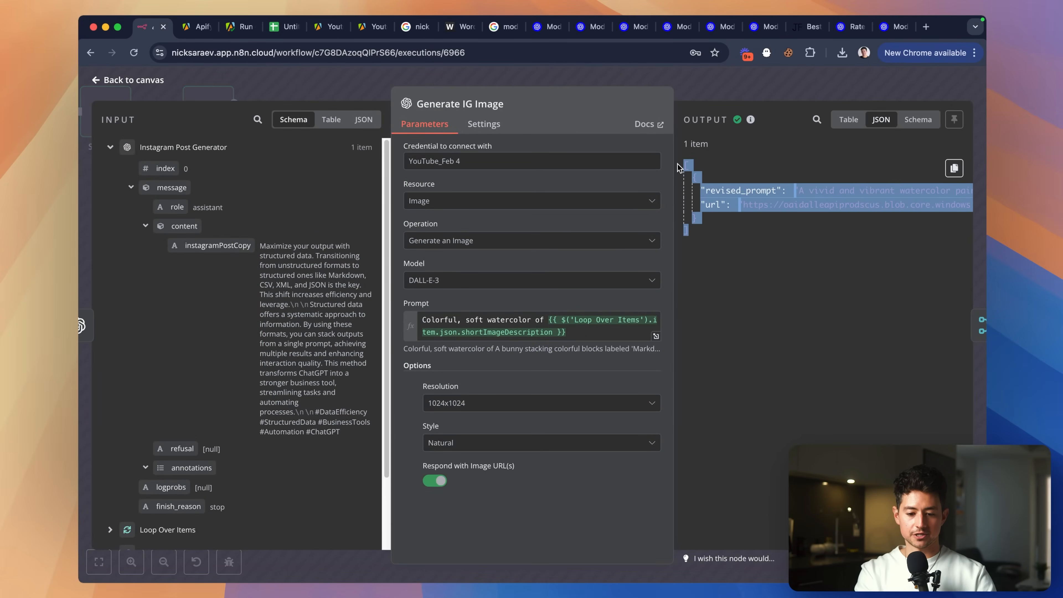
click(955, 168)
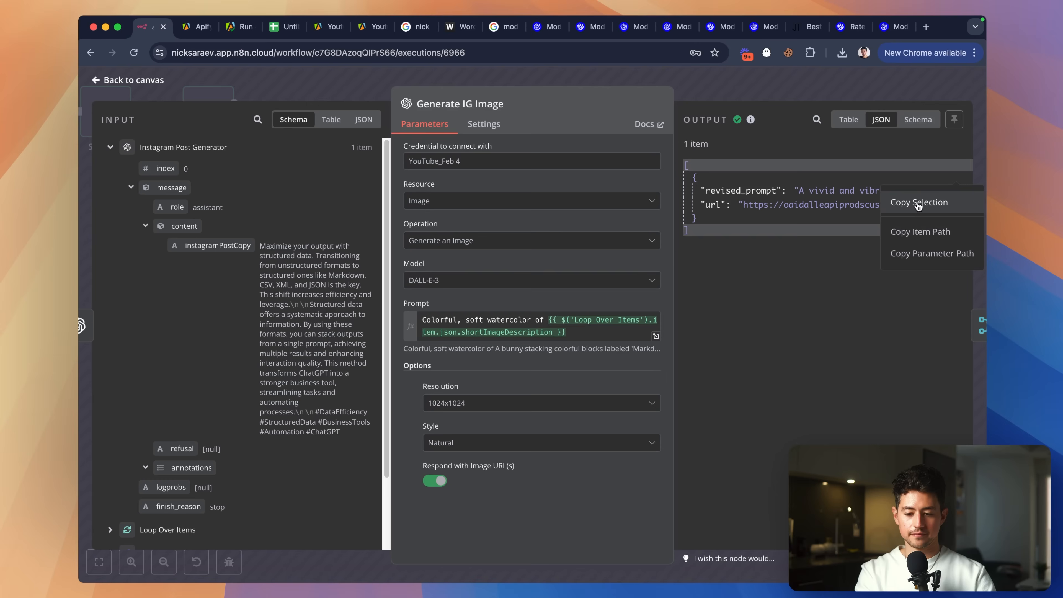
click(927, 232)
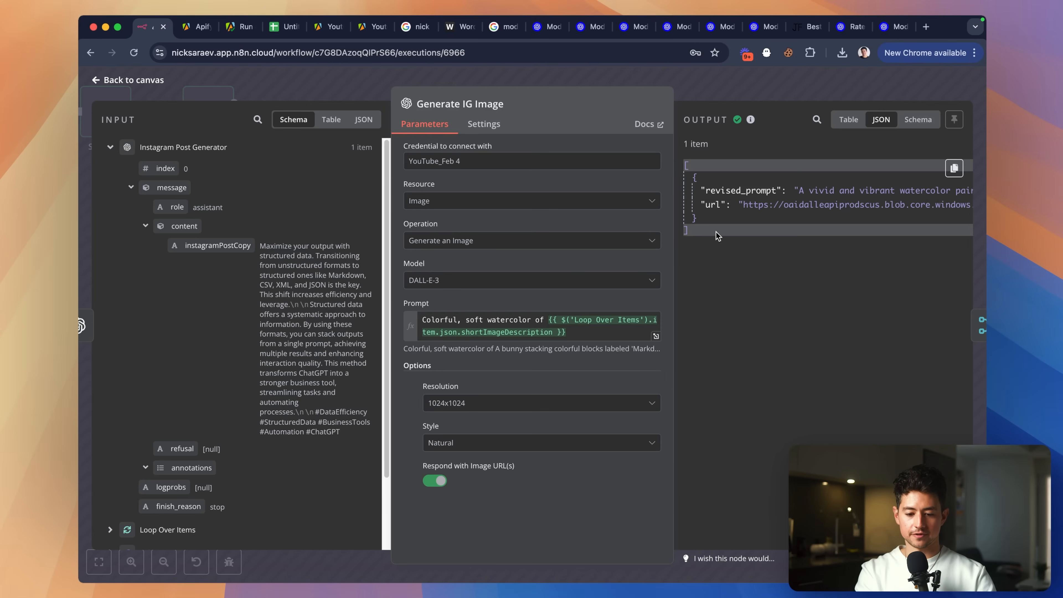
drag(718, 236, 678, 167)
key(super+c)
key(super+l)
key(super+v)
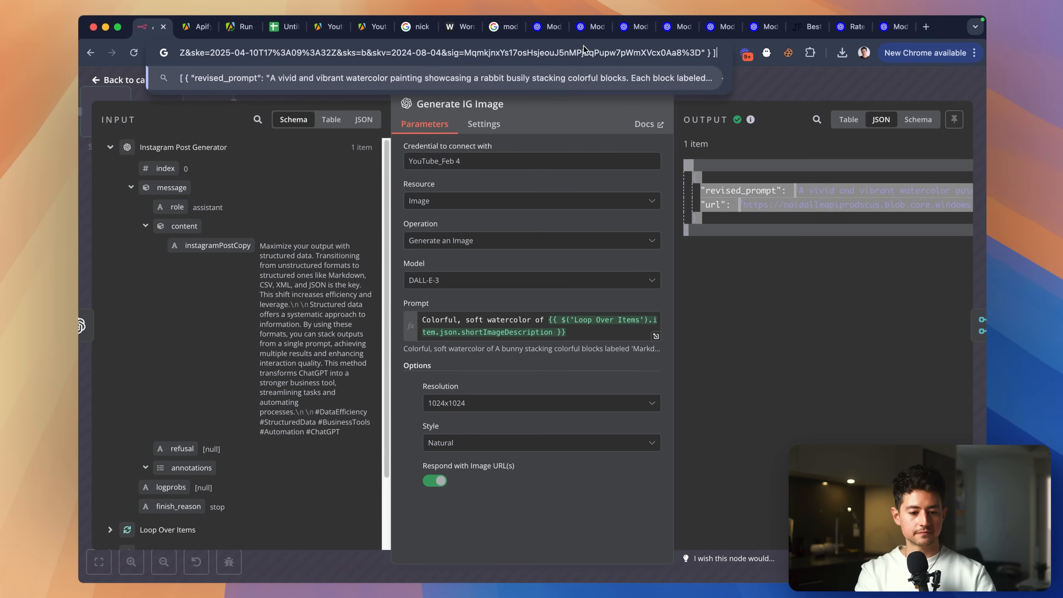
key(super+a)
click(770, 167)
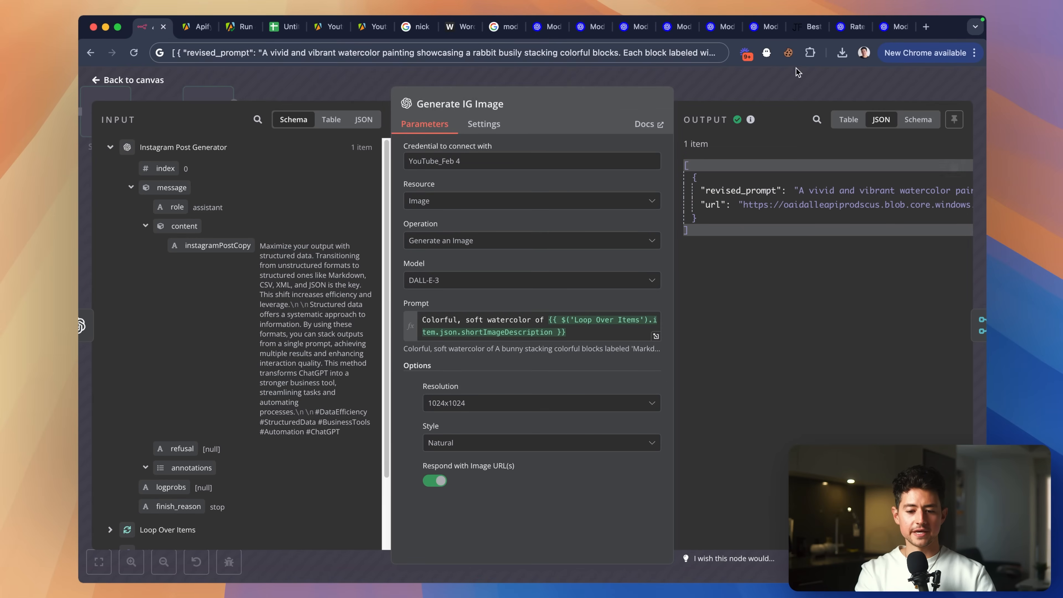
click(797, 80)
click(526, 106)
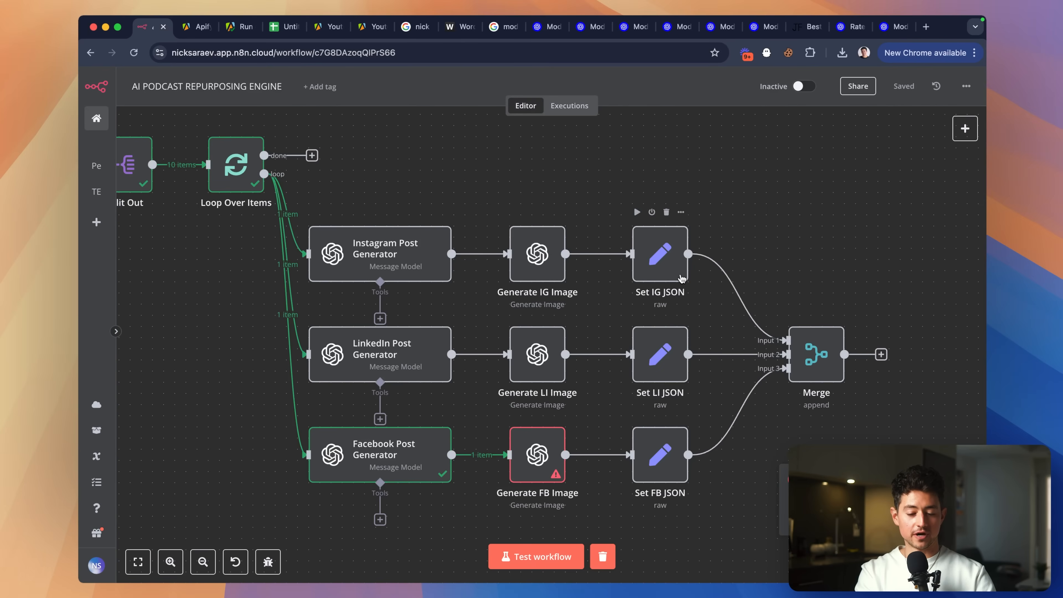
Check the Generate FB and IG Image nodes, then clear the previous run's execution data.
scroll(488, 377, down, 2)
double_click(488, 409)
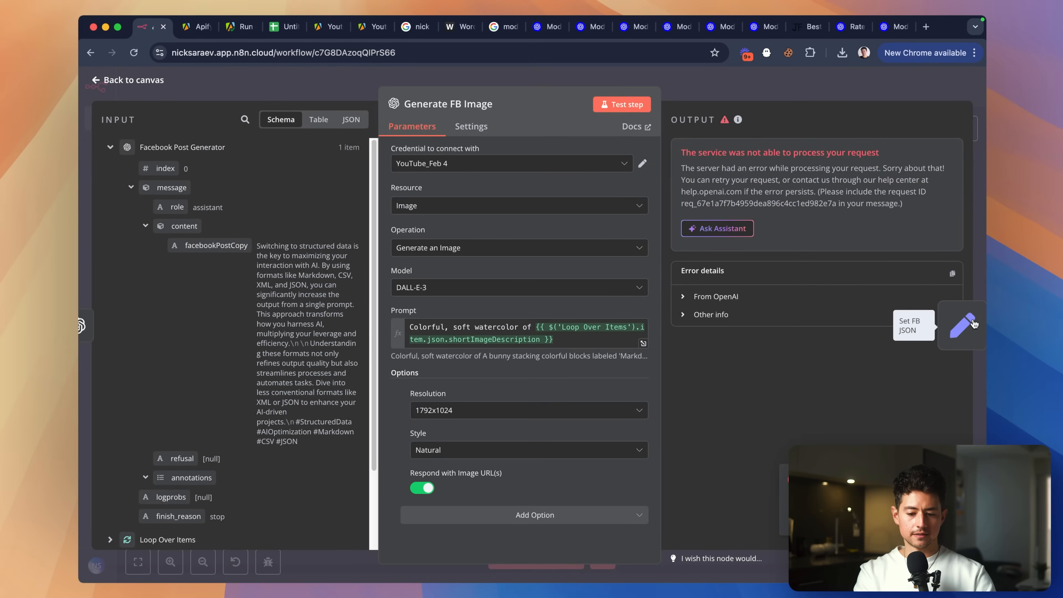
click(981, 310)
key(Escape)
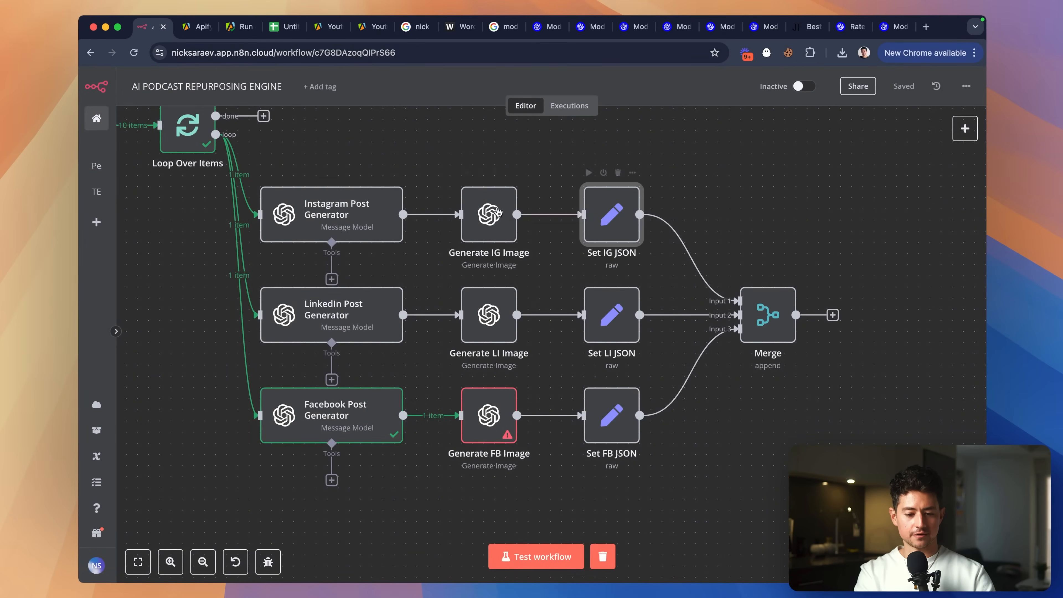
double_click(487, 213)
key(Escape)
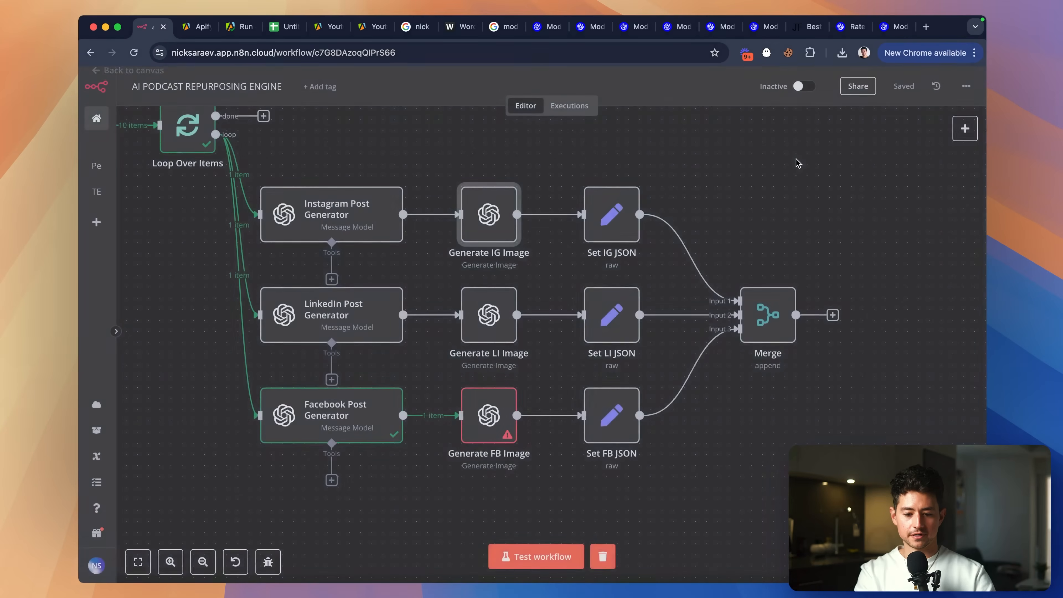
double_click(486, 421)
key(Escape)
click(444, 416)
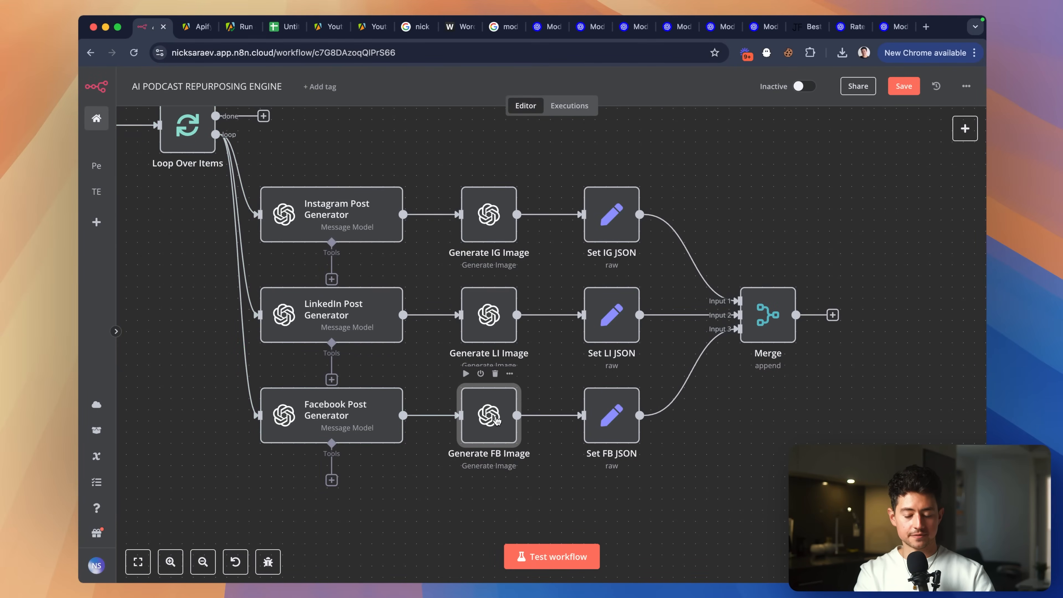
Paste and pin the copied DALL-E output JSON on Generate FB Image and Generate LI Image.
double_click(489, 414)
click(955, 119)
key(super+a)
key(super+v)
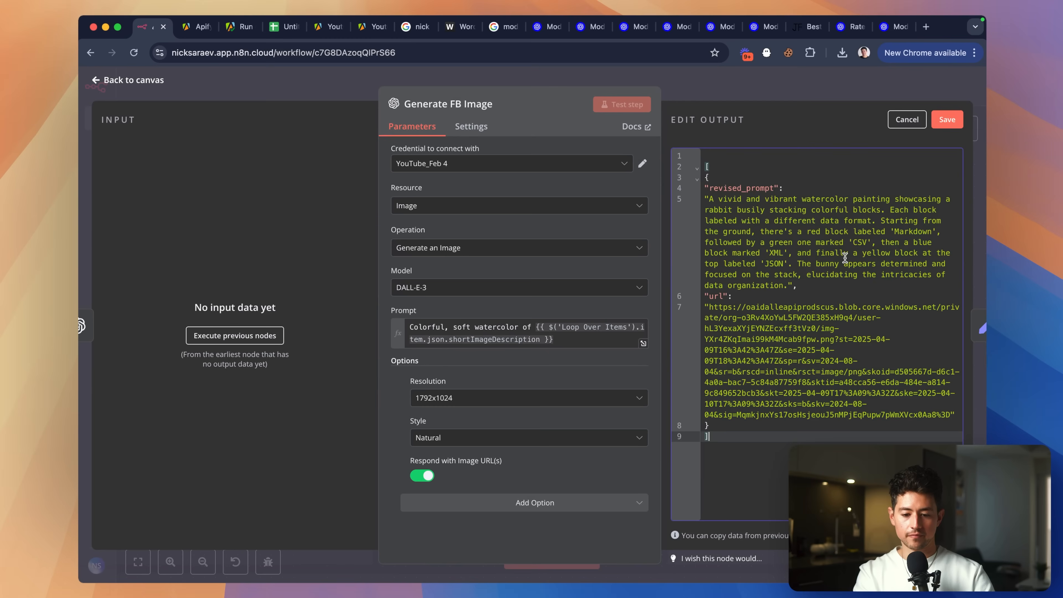
click(947, 119)
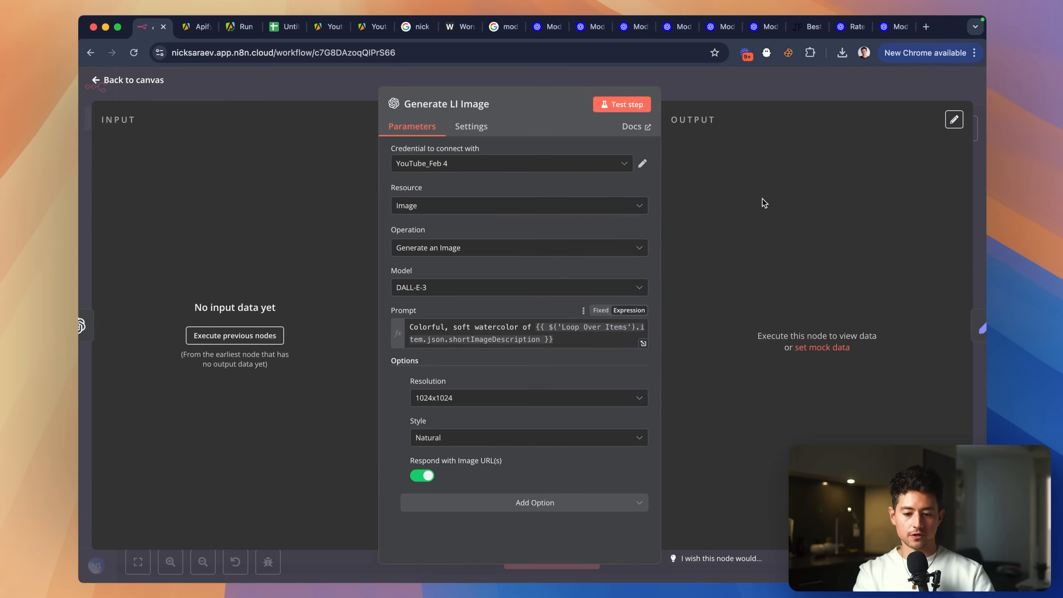
click(955, 120)
key(super+a)
key(super+v)
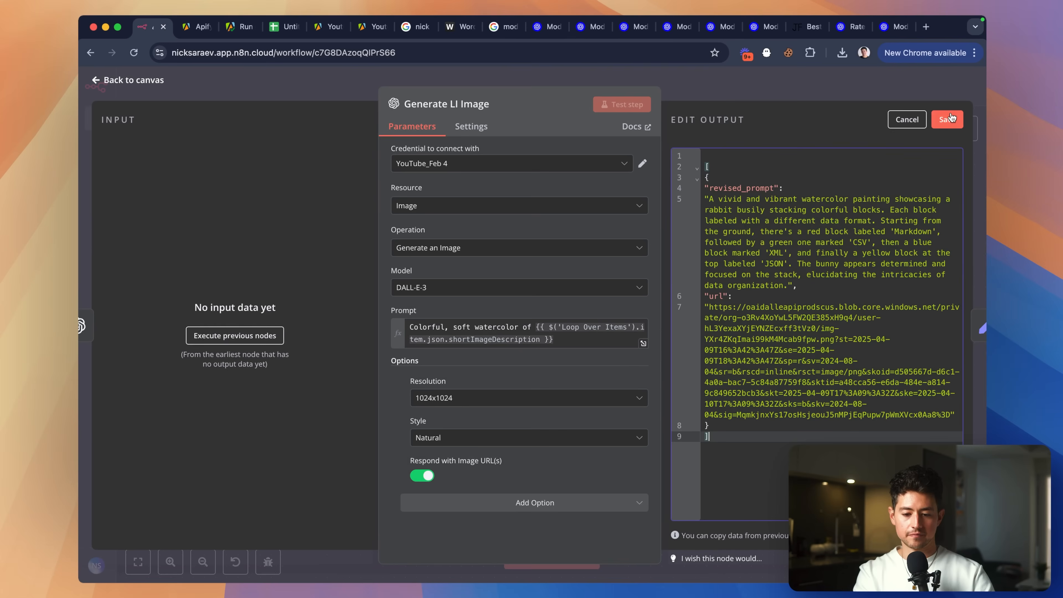
click(947, 120)
click(836, 88)
Paste and pin the same DALL-E output JSON on Generate IG Image.
double_click(488, 217)
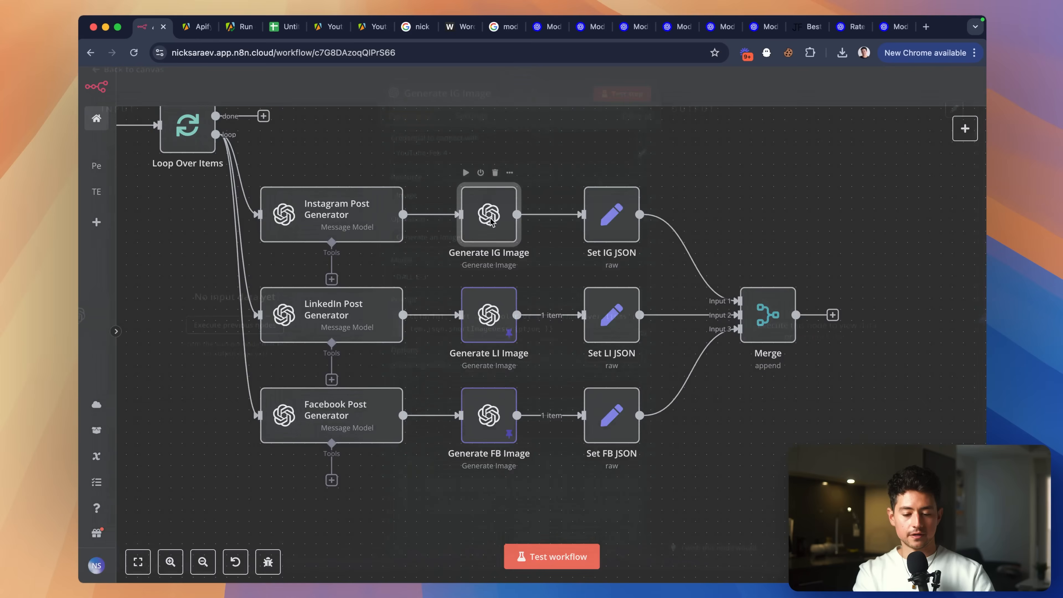
click(954, 120)
key(super+a)
key(super+v)
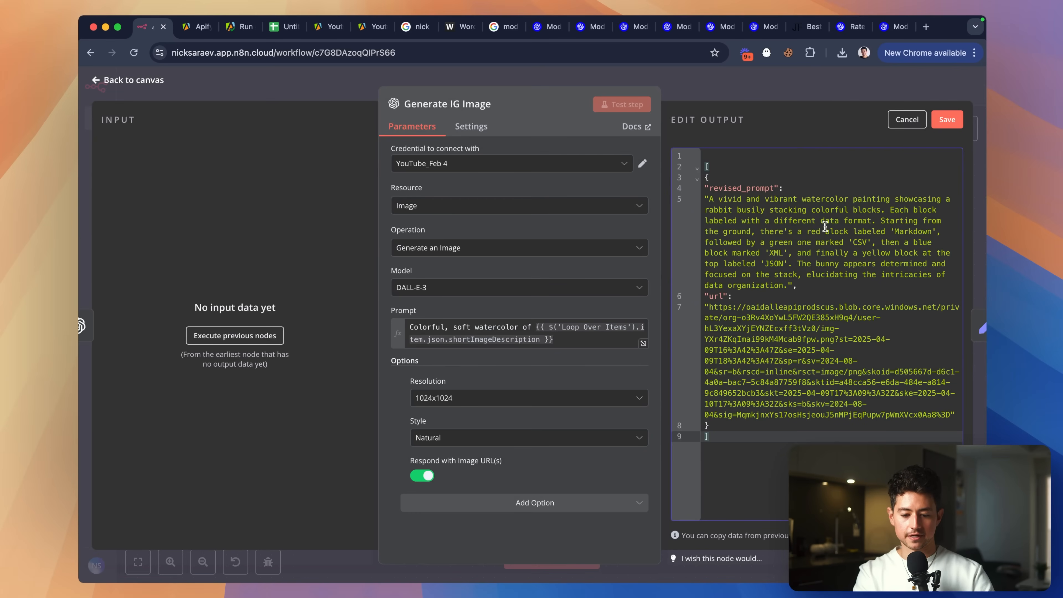
click(947, 120)
click(835, 92)
Run the Set IG JSON step as a test, then reopen and close the node.
double_click(613, 327)
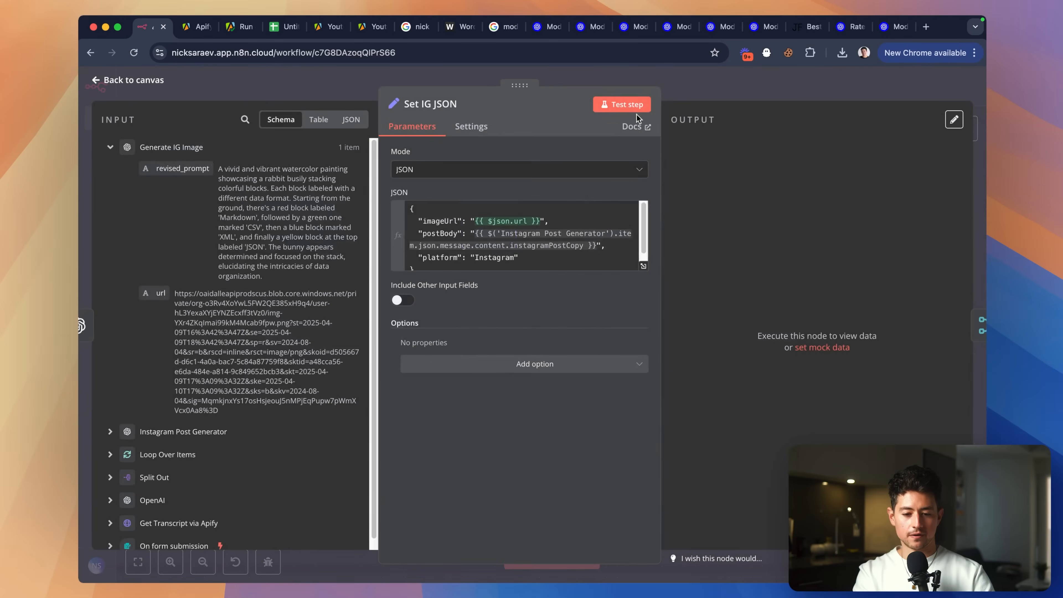
click(628, 110)
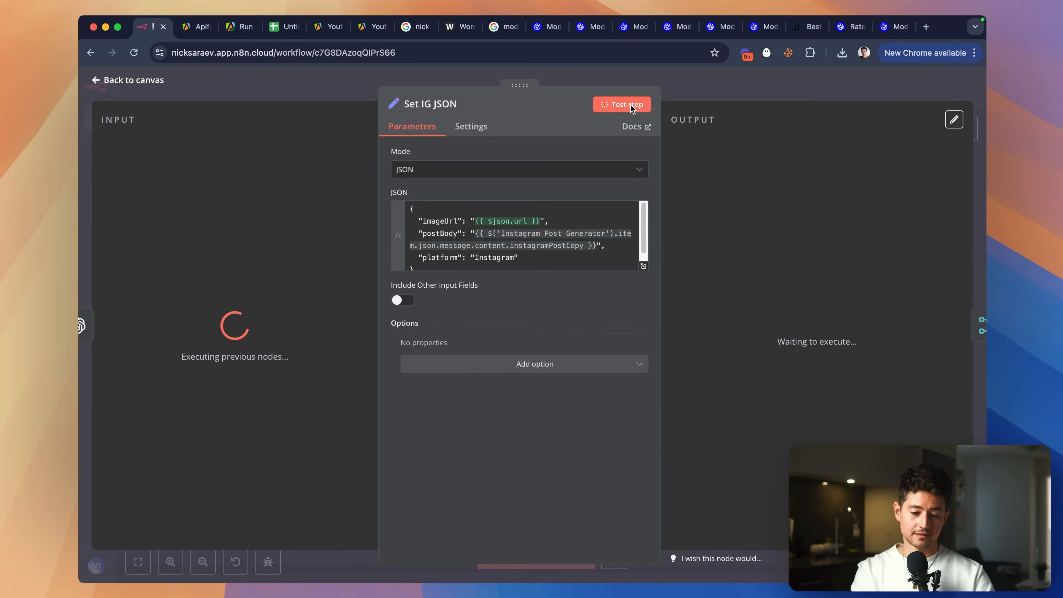
click(690, 89)
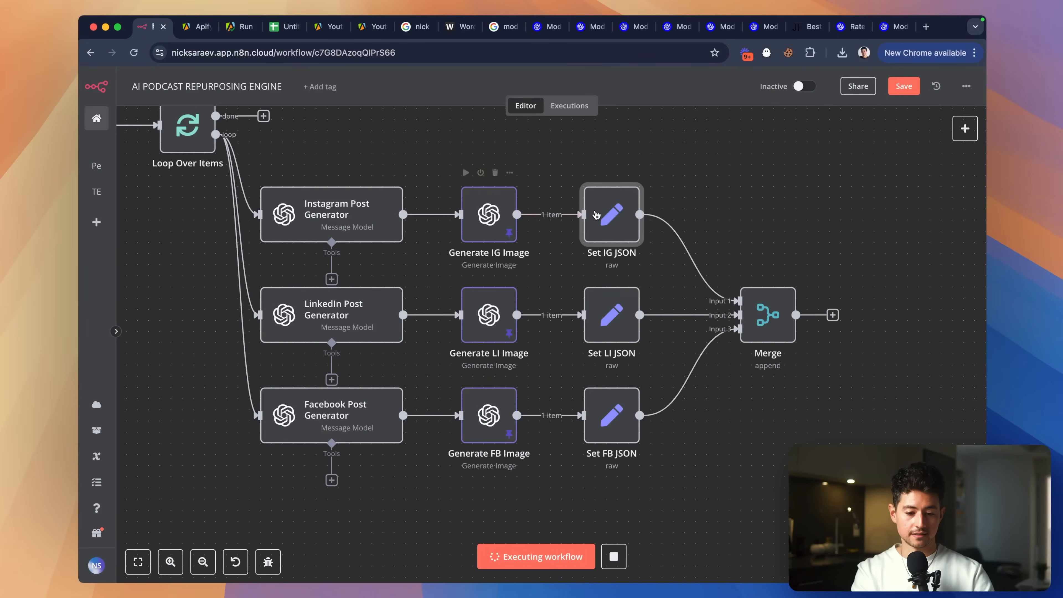
double_click(596, 215)
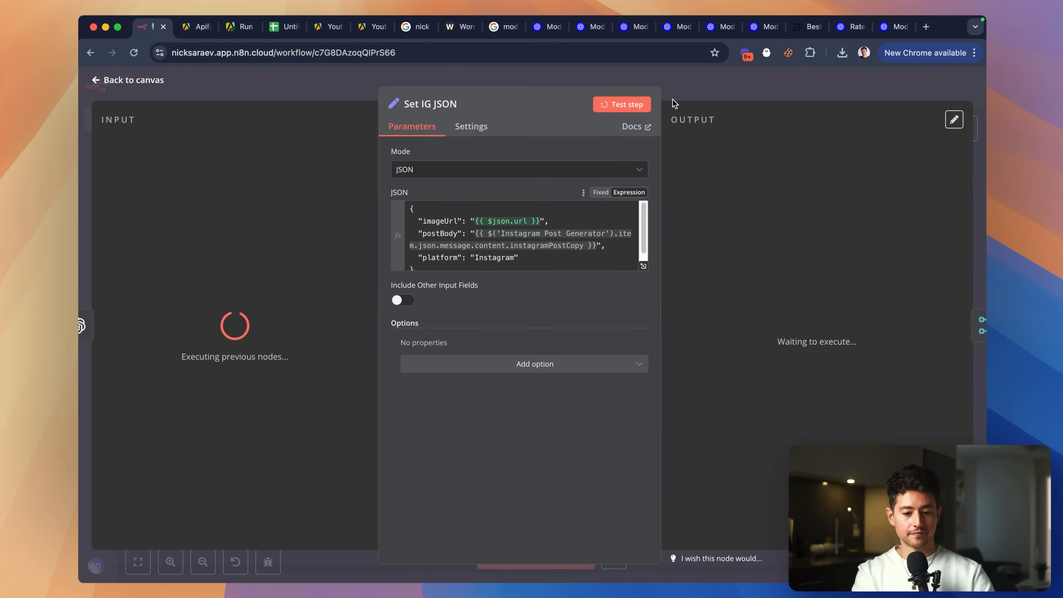
click(728, 76)
Pan around the canvas to follow the workflow run from the form trigger.
scroll(671, 181, left, 2)
scroll(670, 182, left, 10)
scroll(670, 181, up, 4)
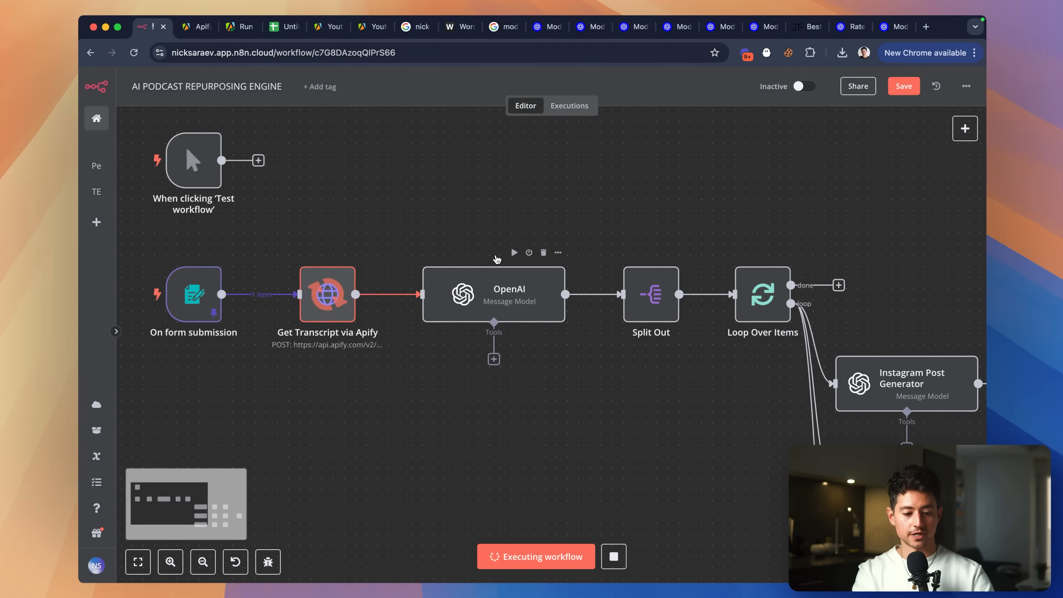
scroll(498, 257, right, 15)
scroll(498, 256, down, 5)
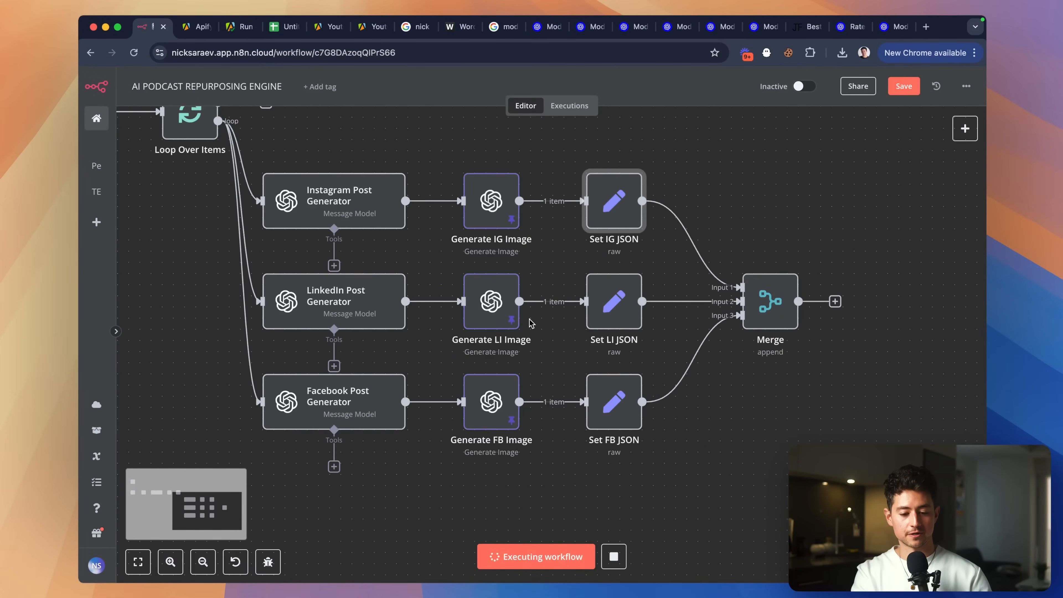
scroll(531, 322, left, 2)
scroll(531, 323, up, 1)
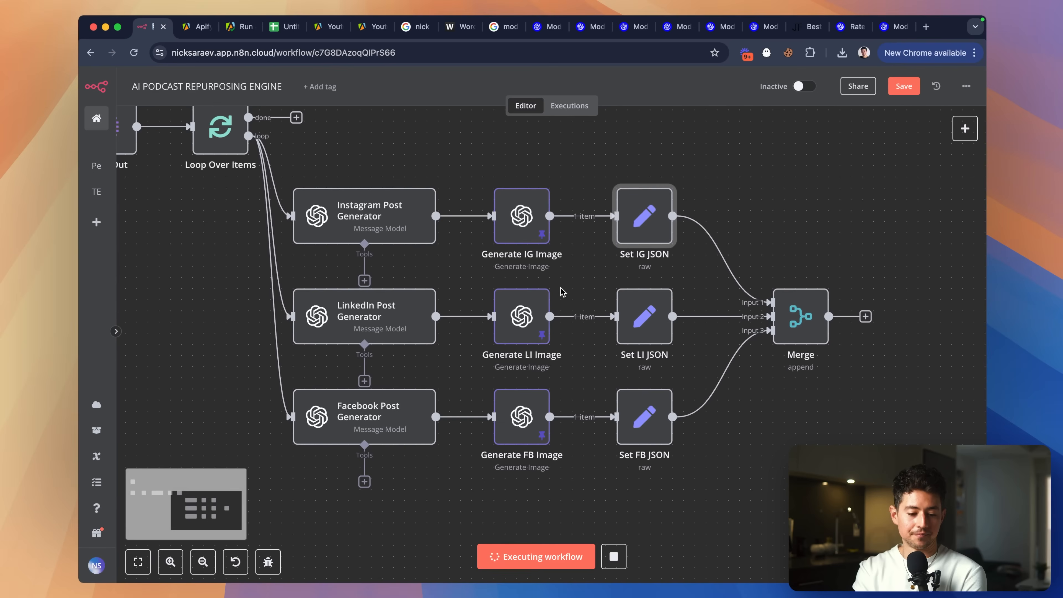
scroll(632, 293, right, 5)
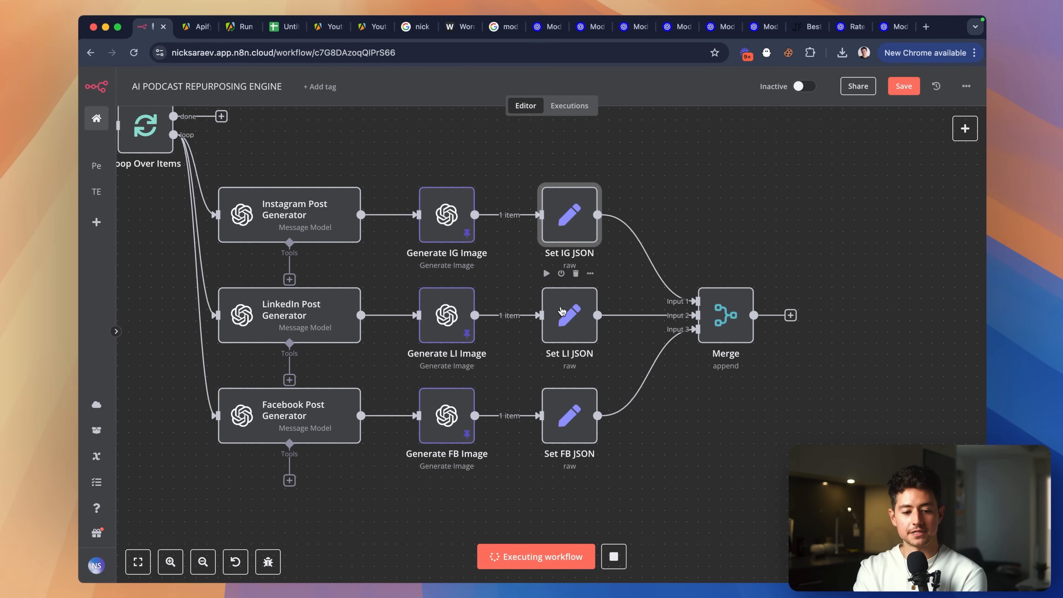
scroll(629, 335, left, 15)
scroll(629, 335, up, 6)
scroll(629, 335, left, 20)
scroll(629, 335, up, 2)
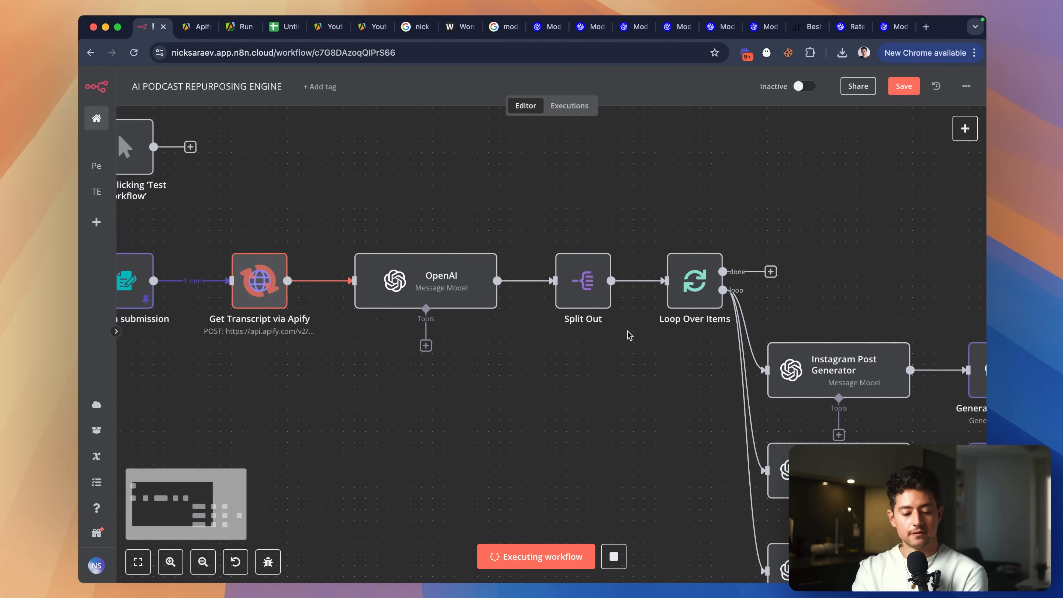
scroll(629, 335, left, 3)
scroll(629, 335, down, 1)
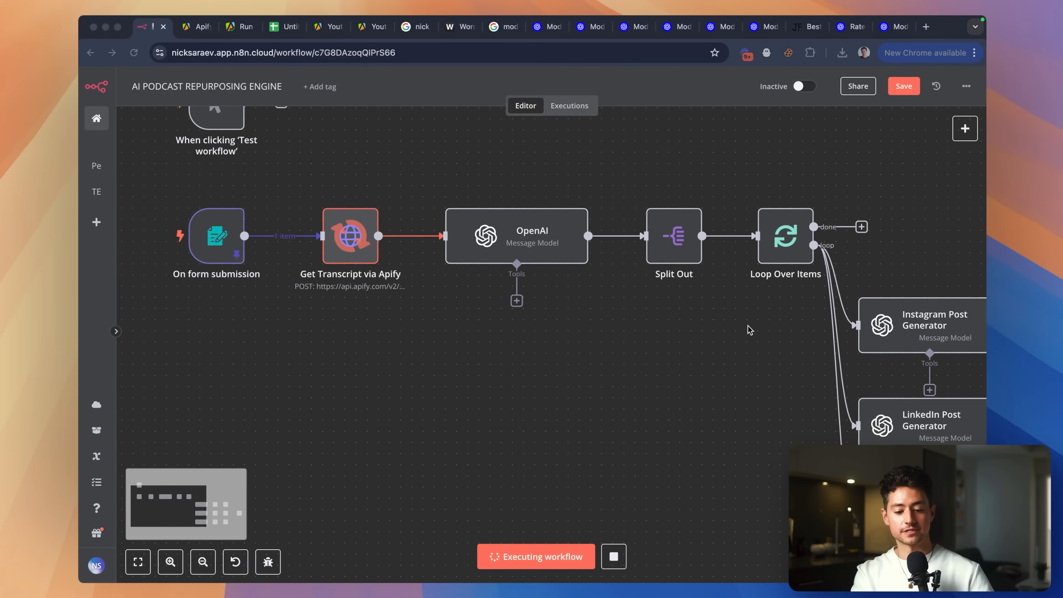
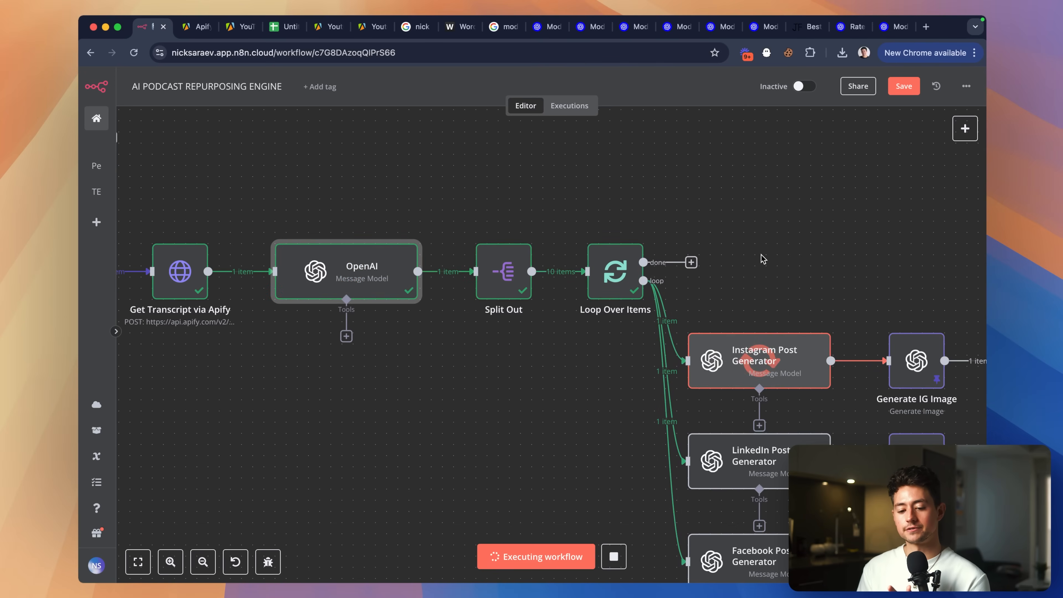
Open the failed Set IG JSON node to inspect its invalid-JSON error on item 0.
scroll(761, 254, right, 10)
scroll(761, 254, down, 5)
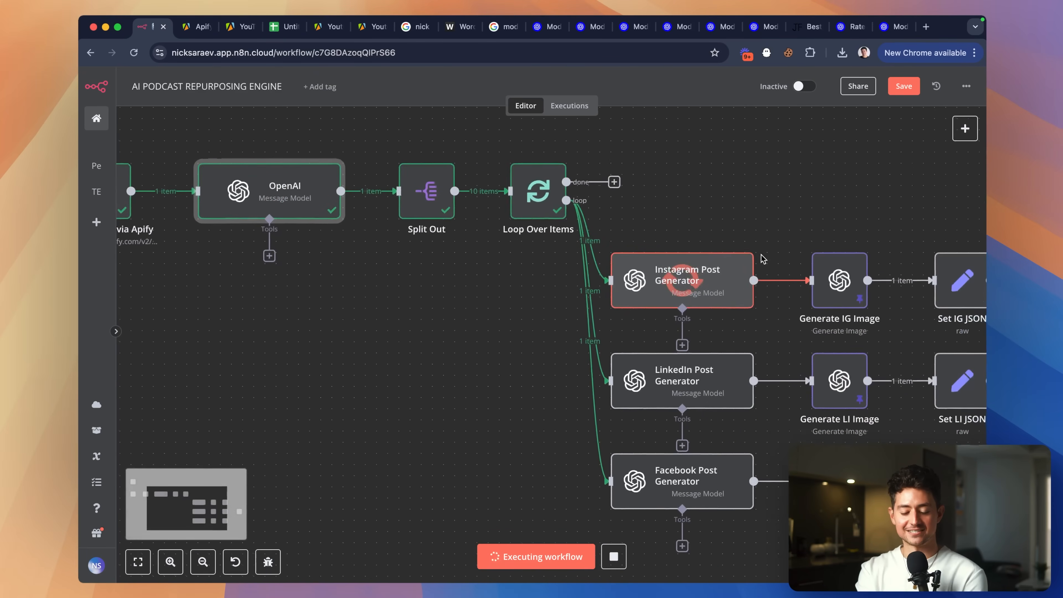
double_click(715, 229)
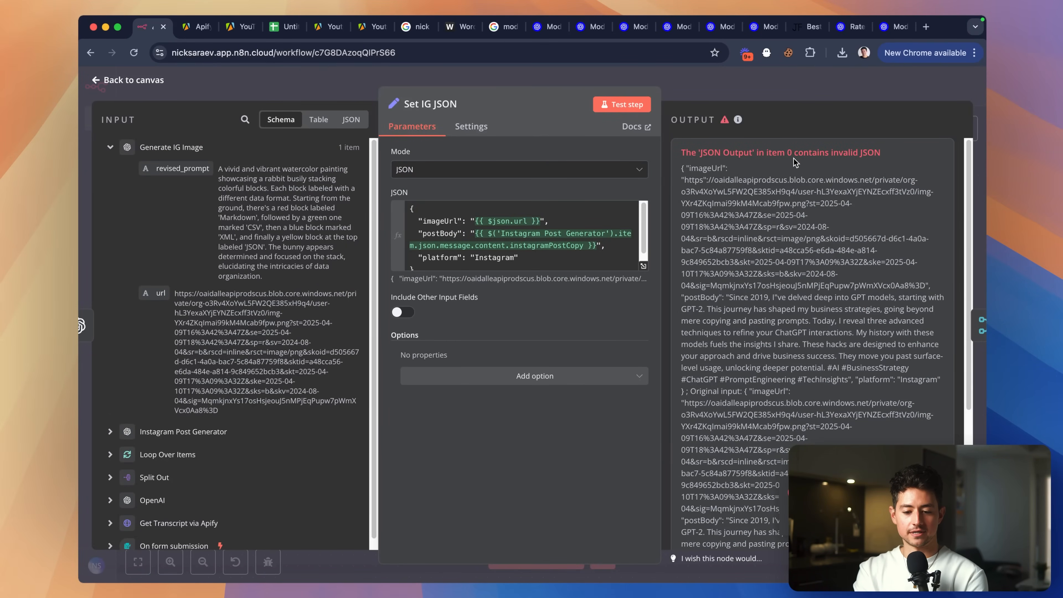
scroll(880, 174, down, 1)
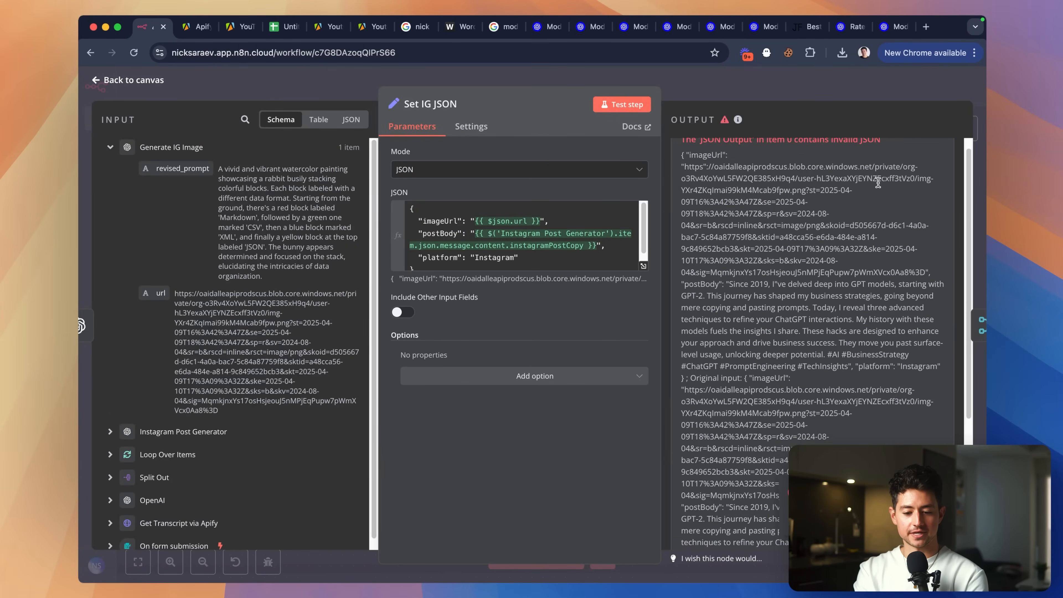
scroll(881, 186, down, 3)
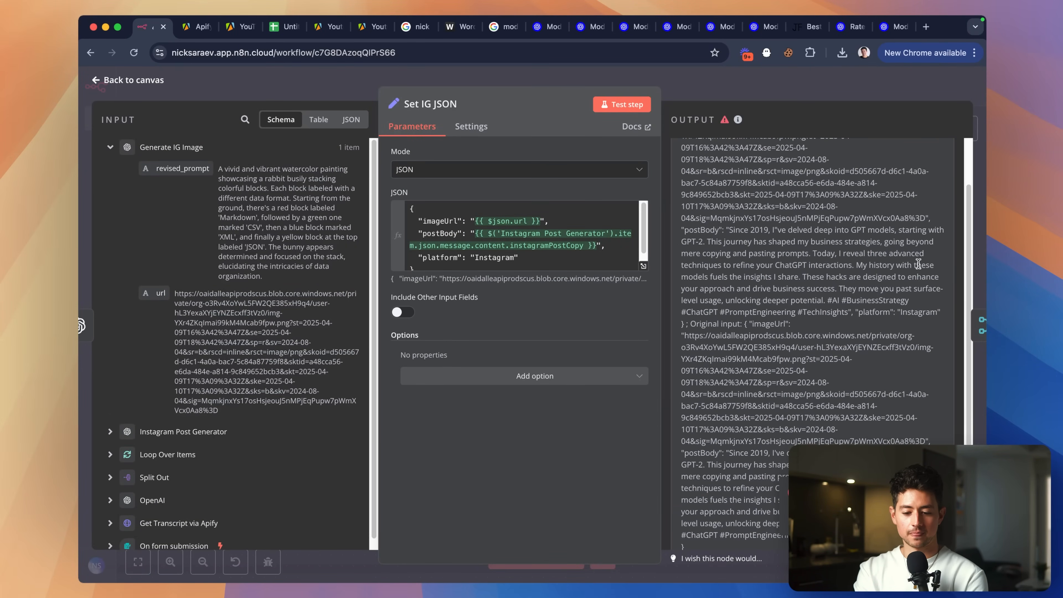
scroll(918, 264, up, 5)
scroll(919, 264, up, 1)
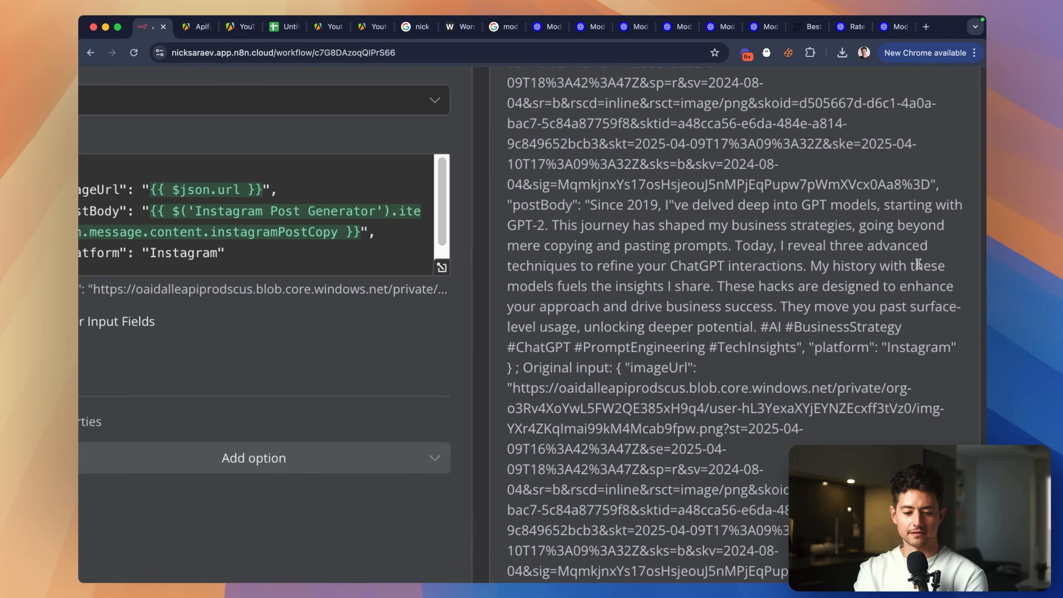
scroll(919, 264, down, 5)
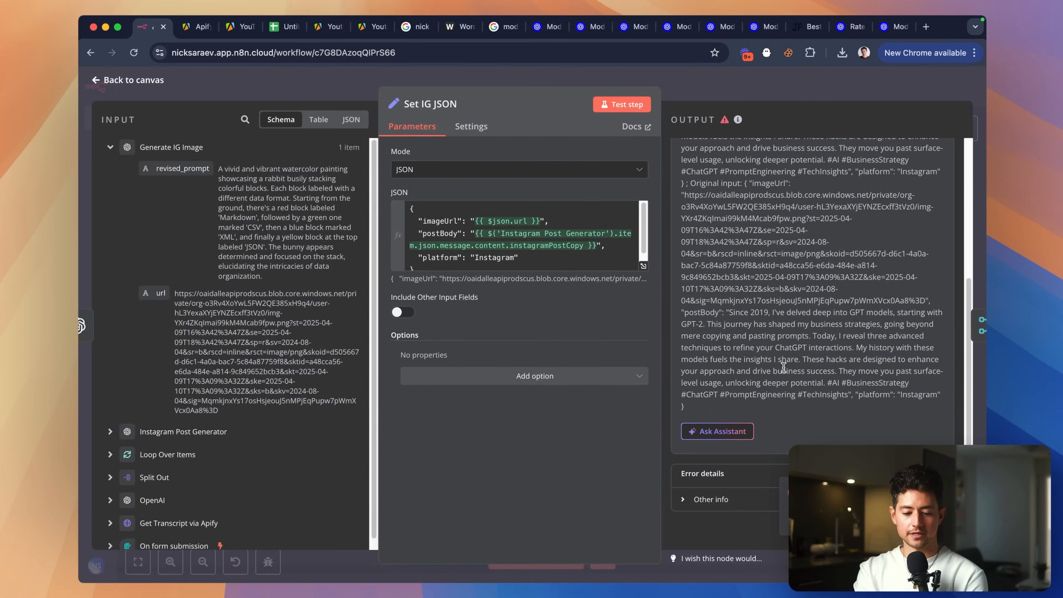
scroll(520, 246, up, 5)
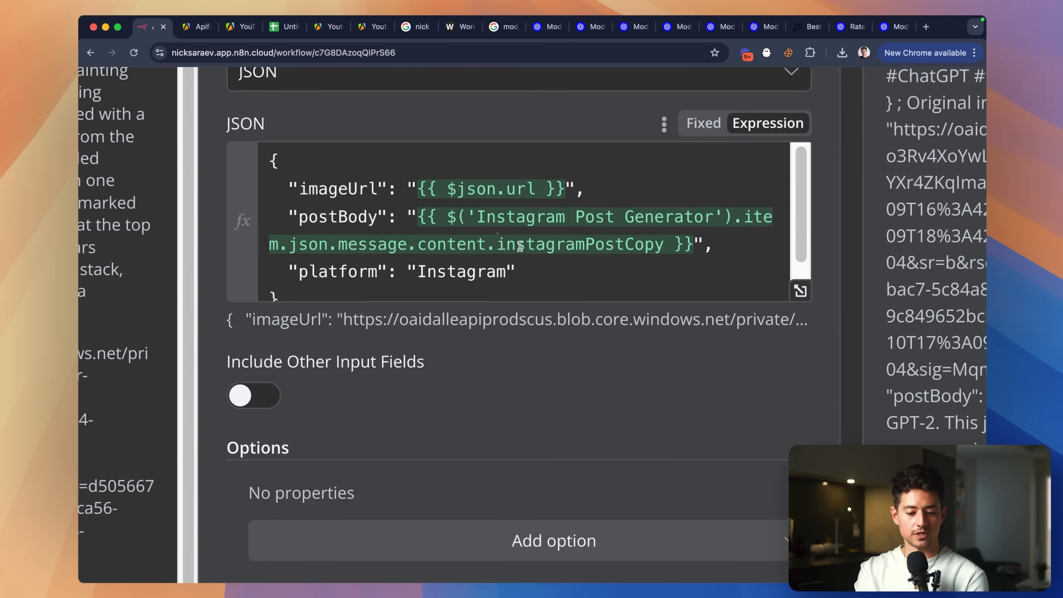
click(579, 270)
scroll(582, 269, down, 5)
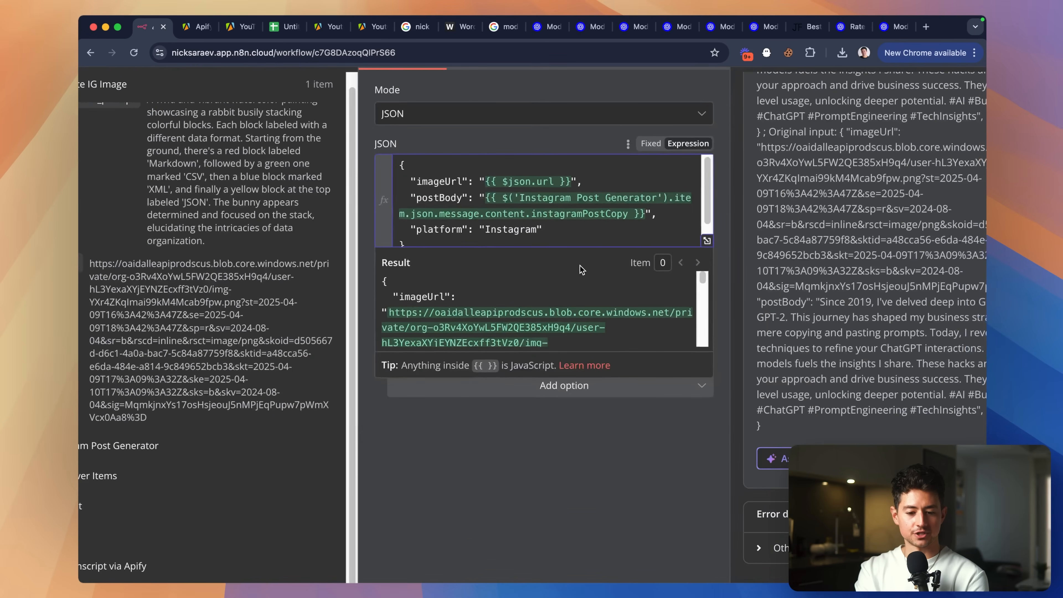
click(557, 145)
scroll(573, 171, down, 1)
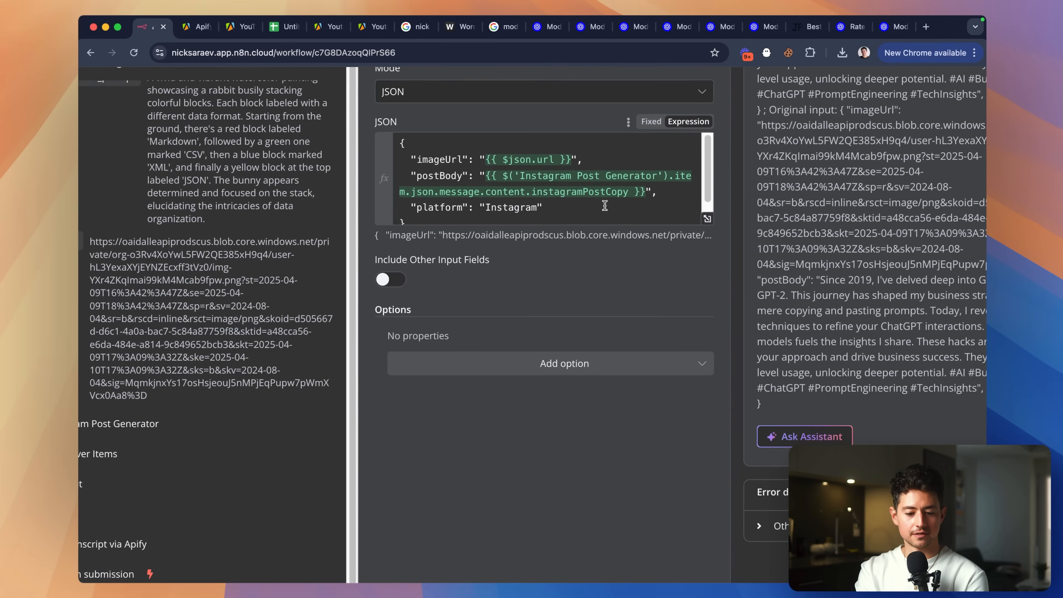
click(710, 220)
scroll(677, 277, down, 3)
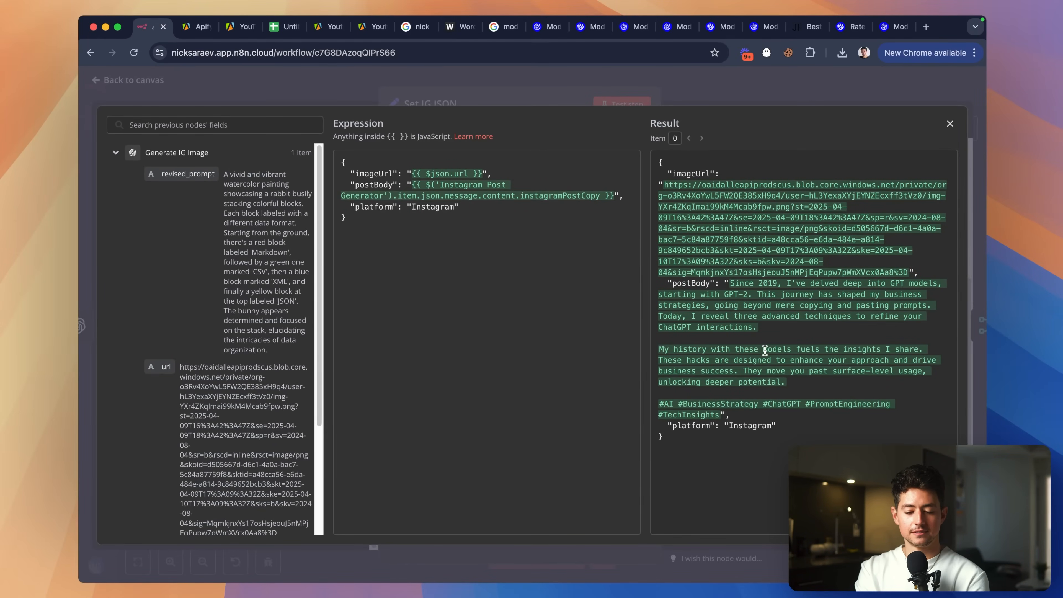
click(760, 339)
click(749, 99)
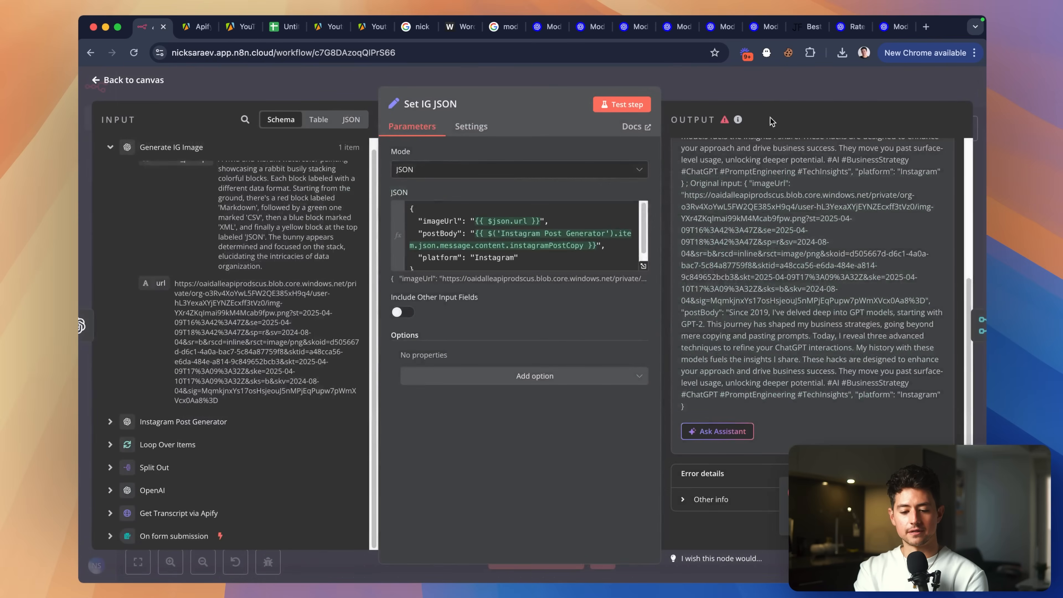
scroll(951, 343, up, 3)
scroll(953, 347, up, 3)
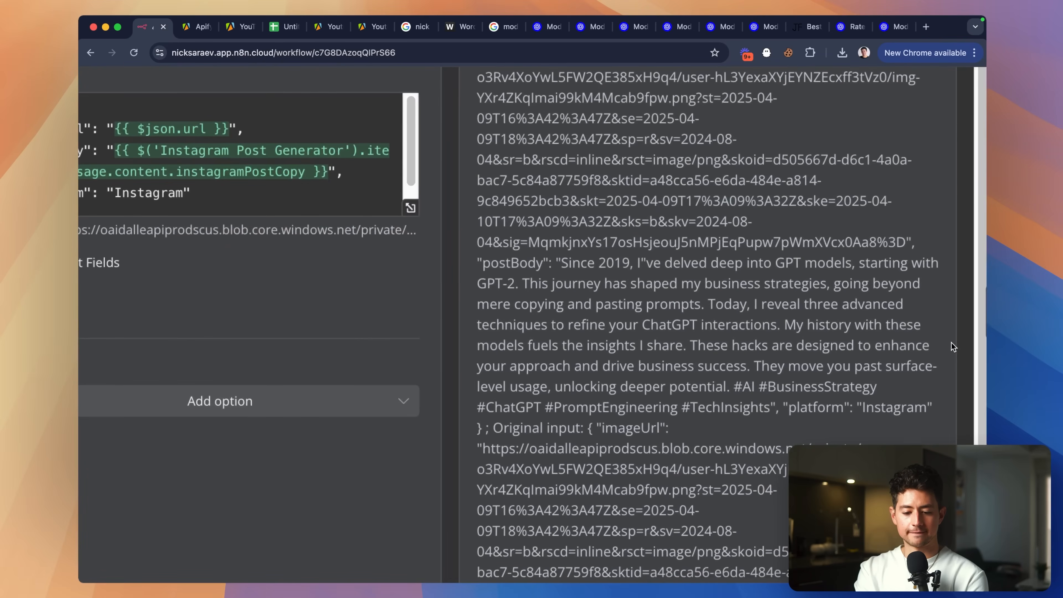
scroll(953, 347, up, 3)
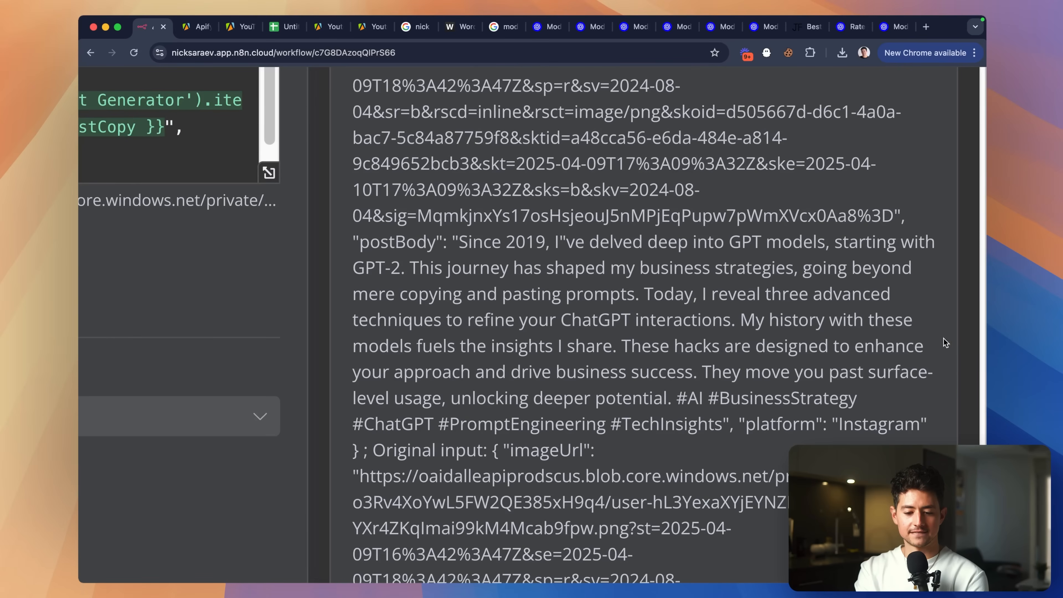
scroll(549, 252, up, 3)
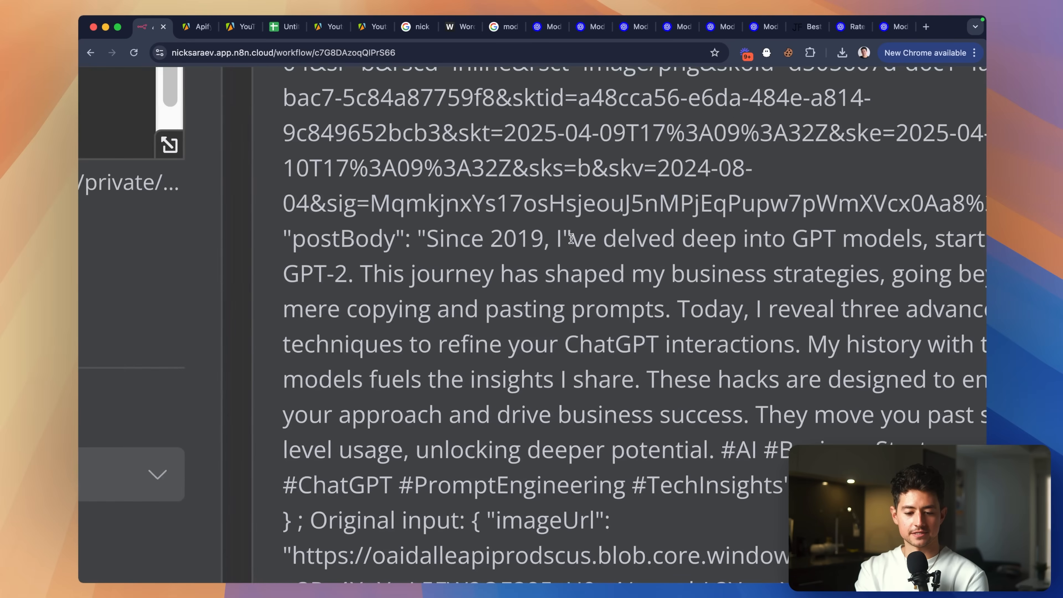
drag(571, 238, 565, 239)
scroll(619, 270, down, 10)
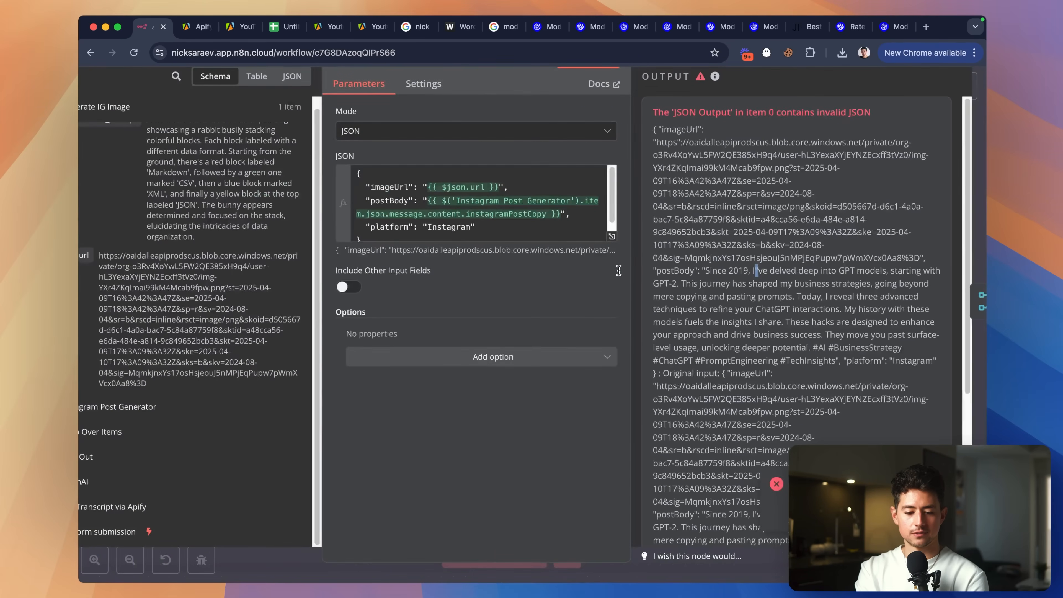
click(611, 238)
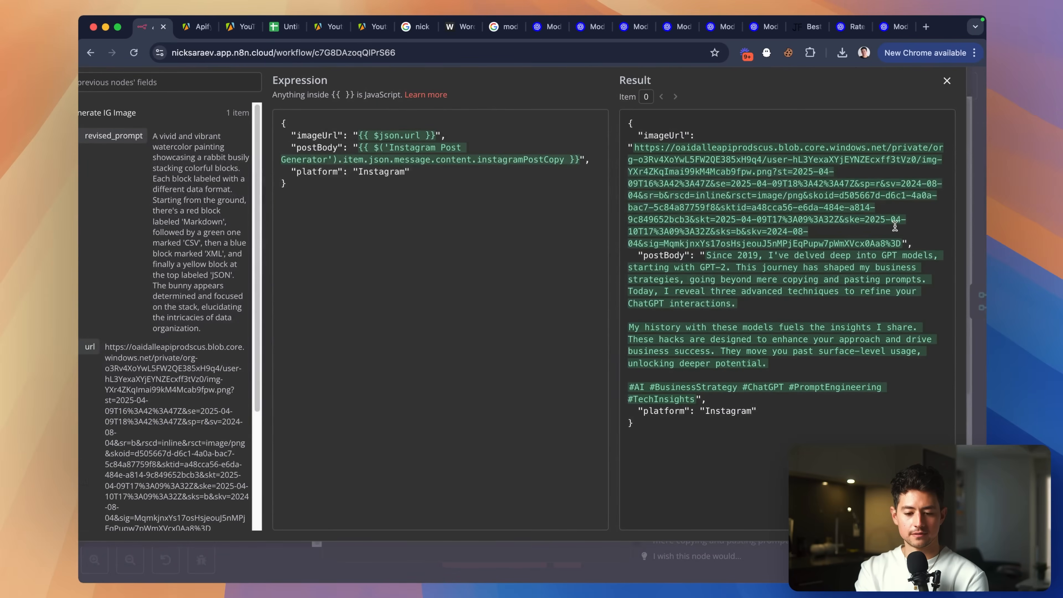
scroll(912, 247, up, 5)
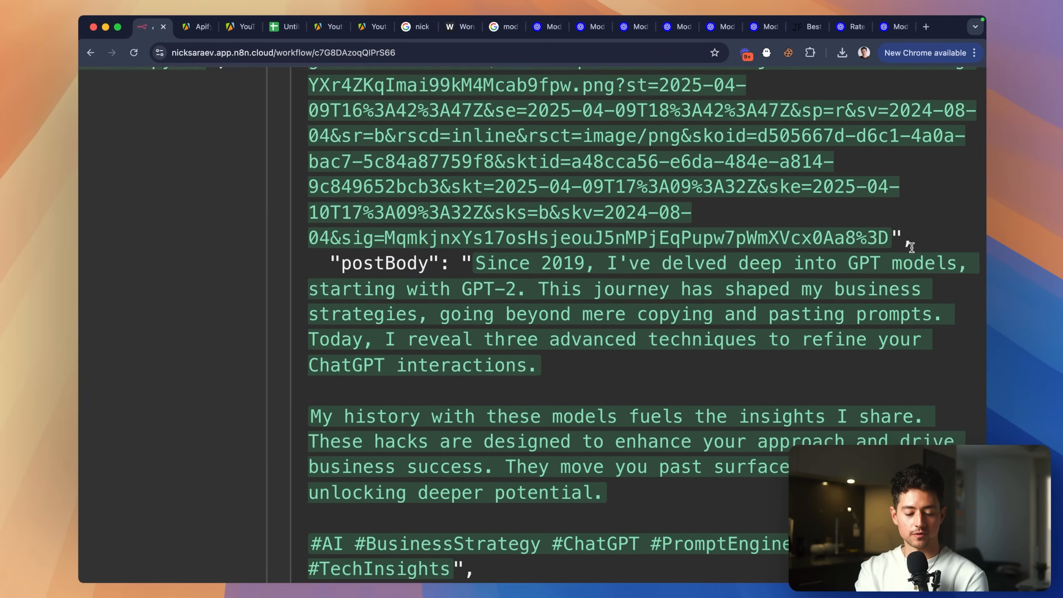
scroll(912, 247, down, 1)
scroll(912, 247, down, 1)
scroll(912, 247, down, 5)
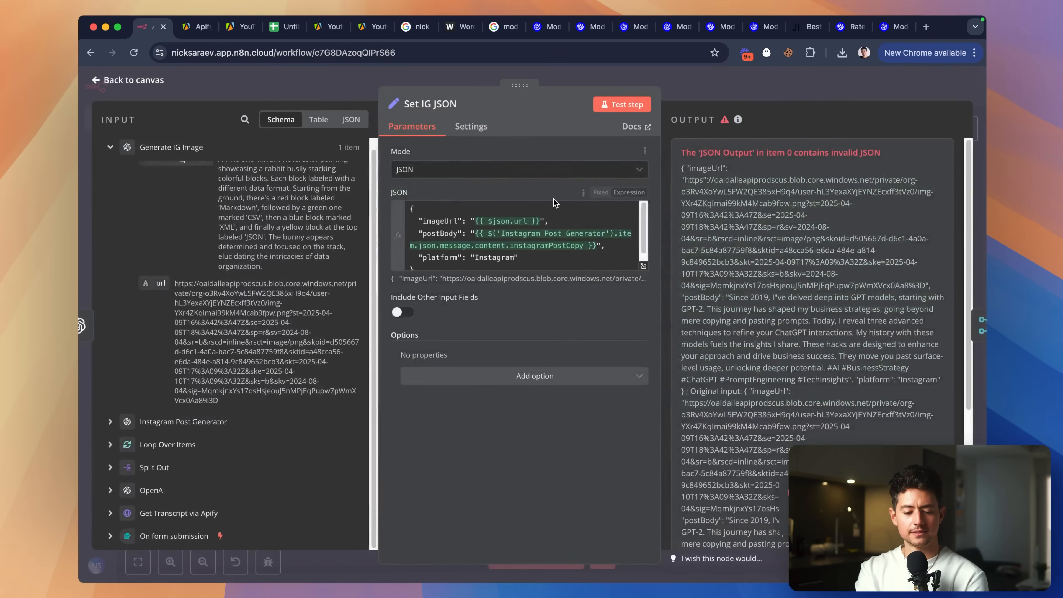
Type .repla after instagramPostCopy in the postBody expression and insert replaceSpecialChars() from autocomplete.
click(620, 245)
key(Left)
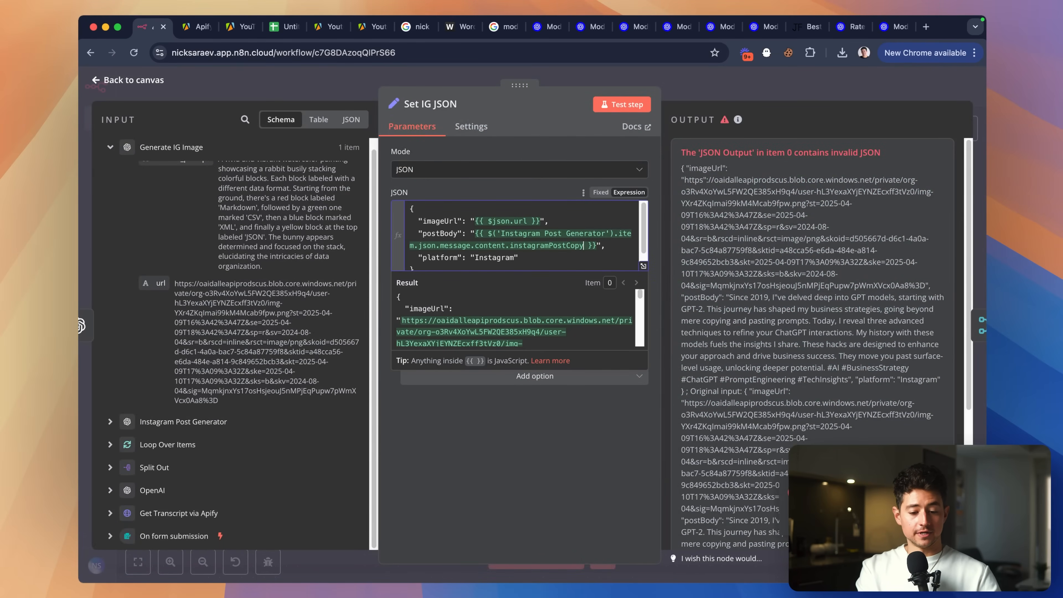
key(Left)
key(Left)
key(Left)
key(Left)
text(.repla)
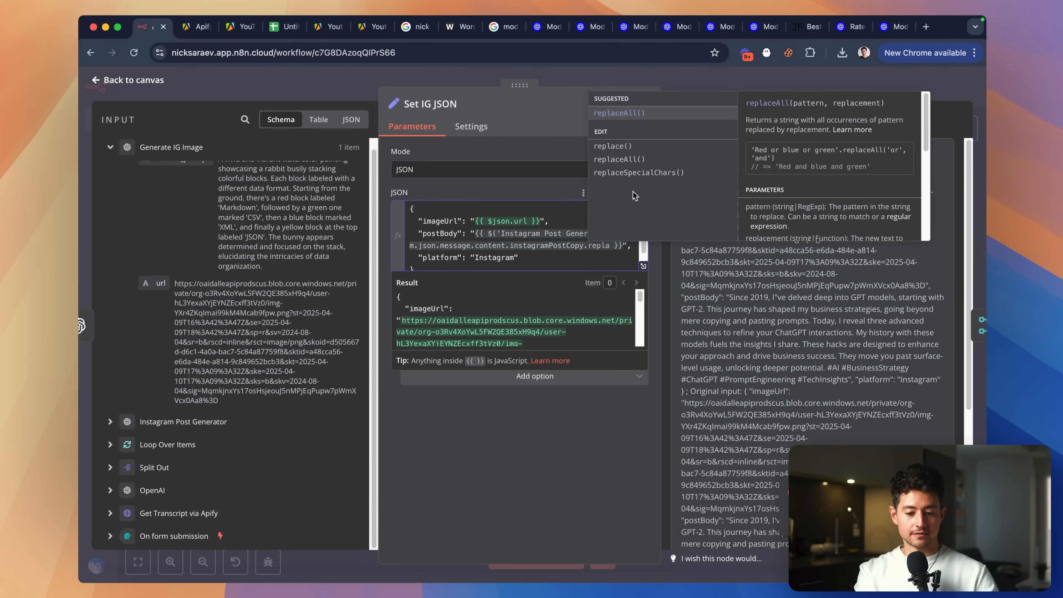
click(640, 173)
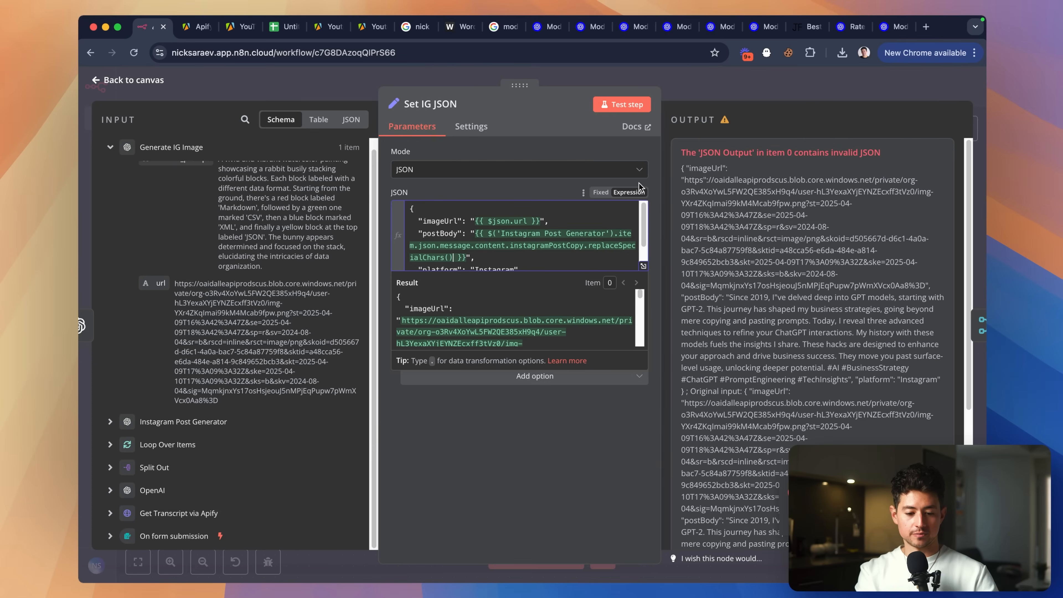
key(Left)
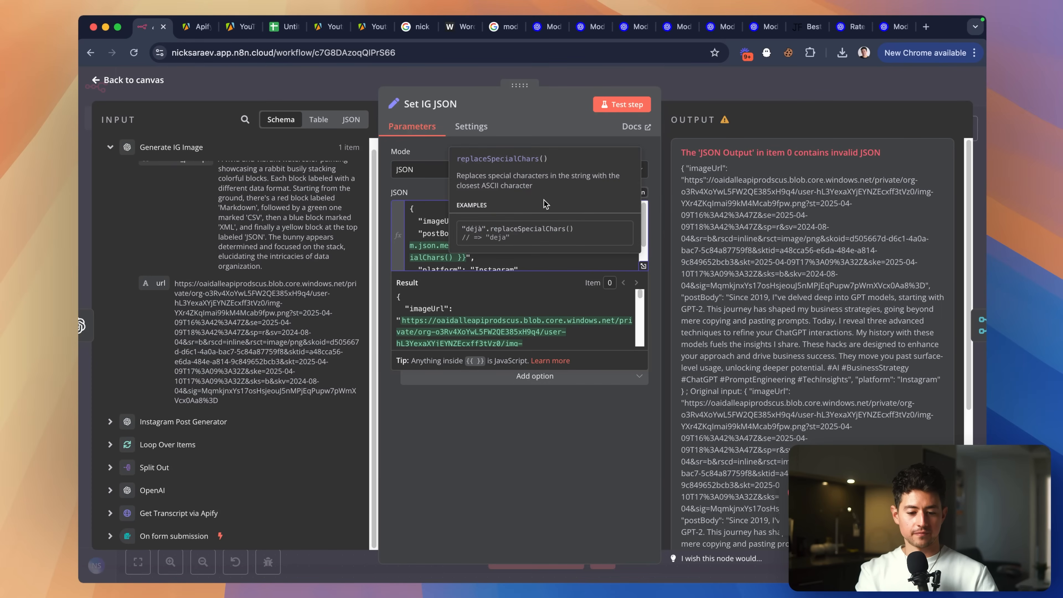
Swap replaceSpecialChars() for an empty replaceAll() call on the Instagram post copy.
click(429, 251)
click(456, 254)
key(BackSpace)
key(BackSpace)
key(BackSpace)
key(BackSpace)
key(BackSpace)
key(BackSpace)
key(BackSpace)
key(BackSpace)
key(BackSpace)
key(BackSpace)
key(BackSpace)
key(BackSpace)
key(BackSpace)
key(BackSpace)
key(BackSpace)
key(BackSpace)
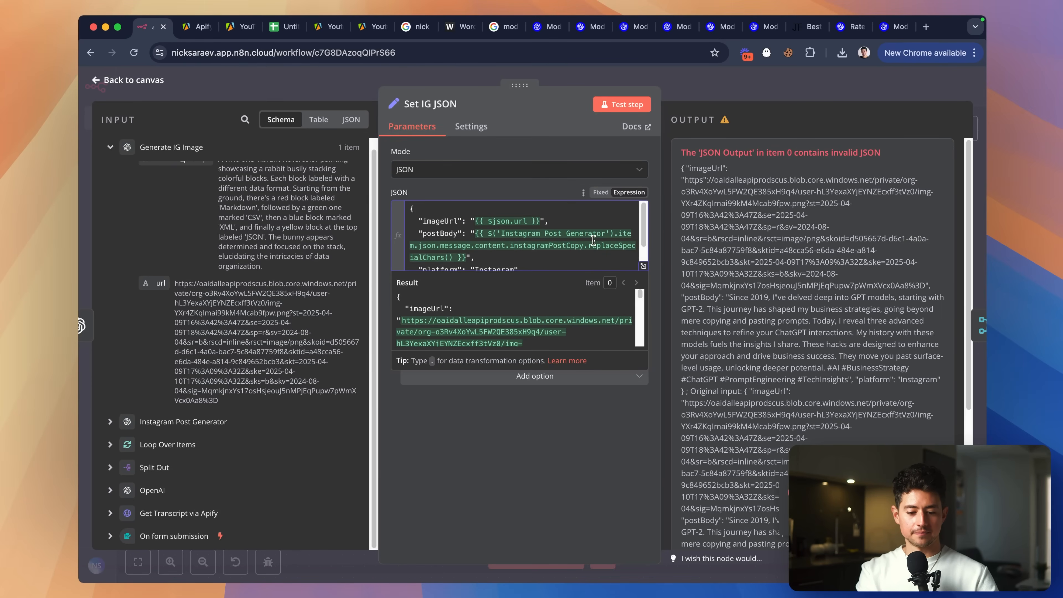
text(ce)
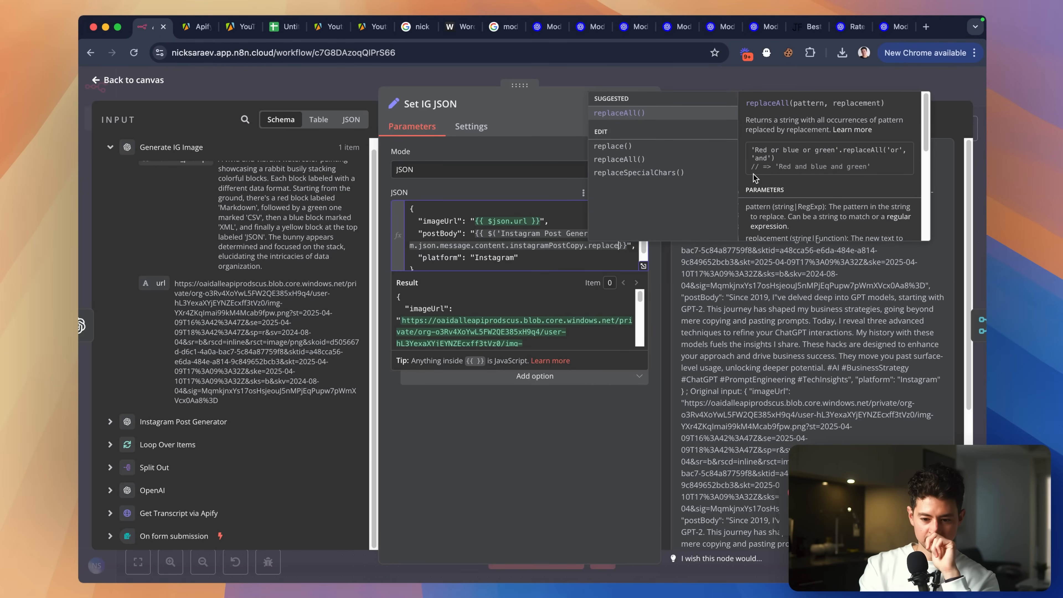
key(Return)
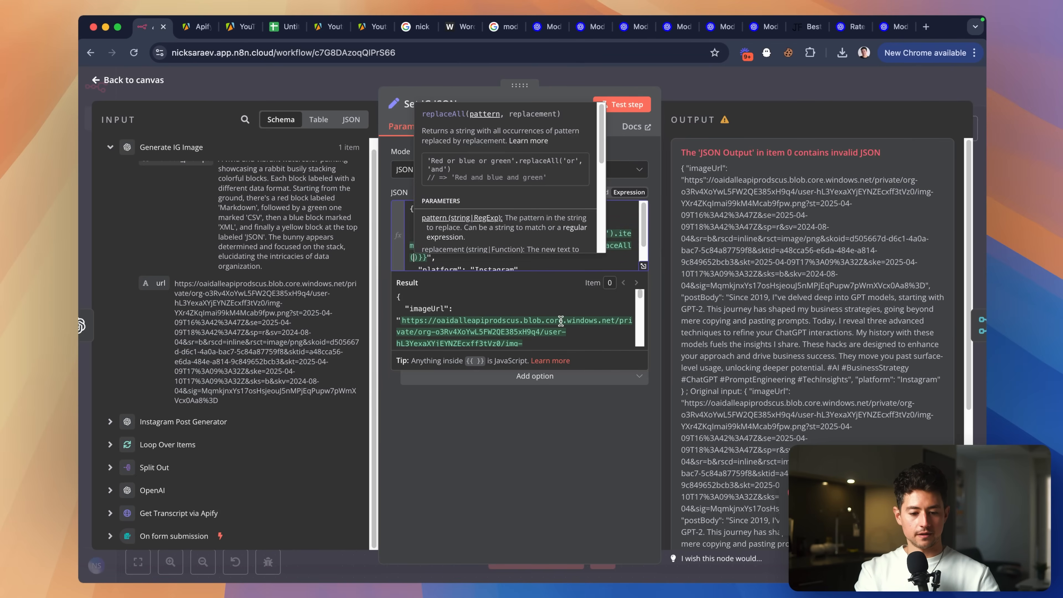
scroll(504, 215, down, 3)
scroll(505, 215, down, 2)
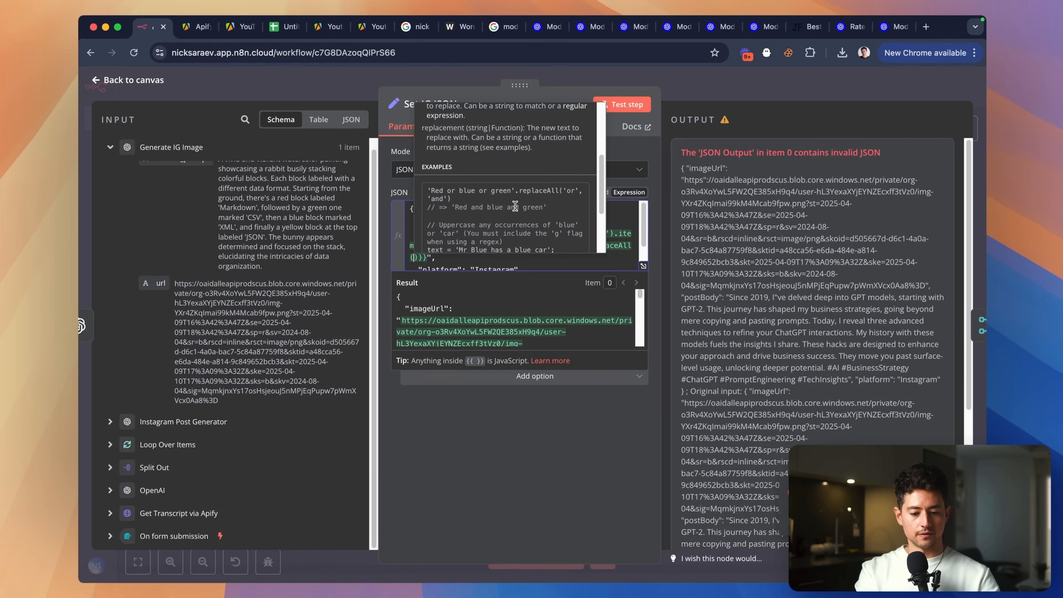
scroll(505, 220, down, 1)
scroll(505, 222, up, 3)
scroll(502, 216, up, 2)
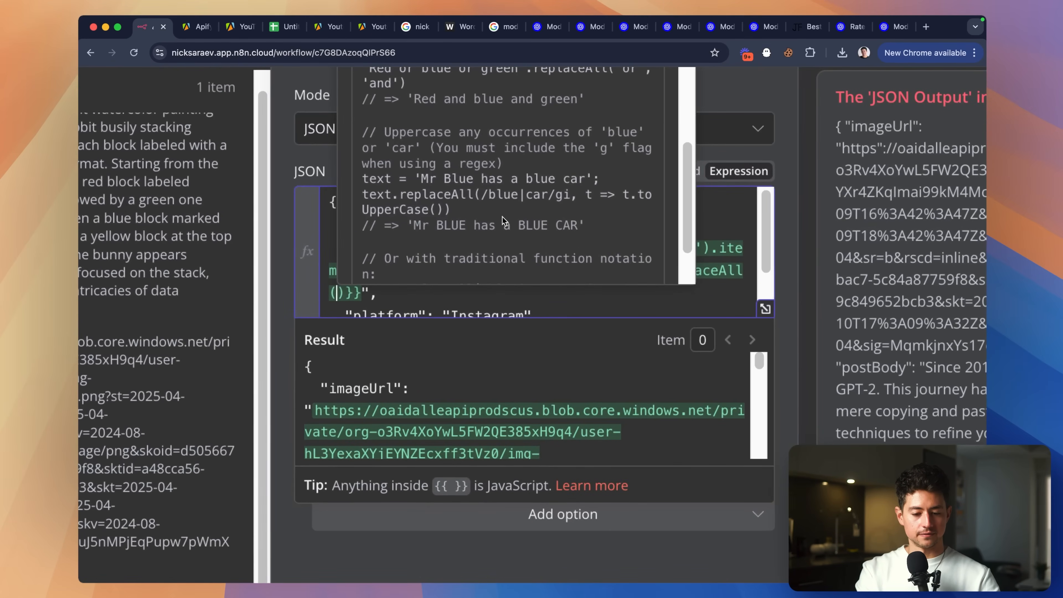
scroll(502, 216, down, 5)
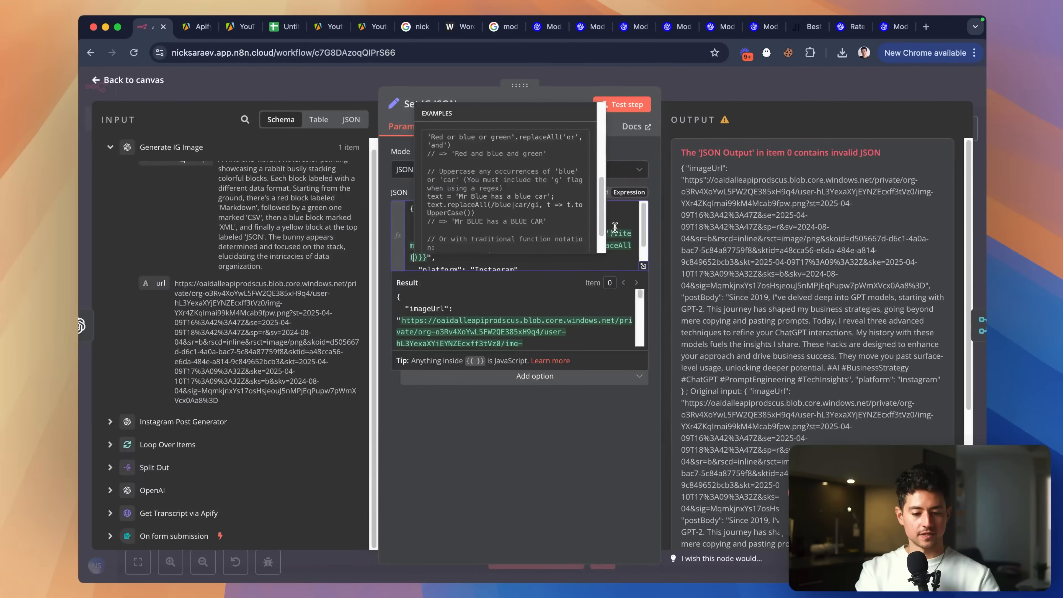
scroll(616, 227, down, 1)
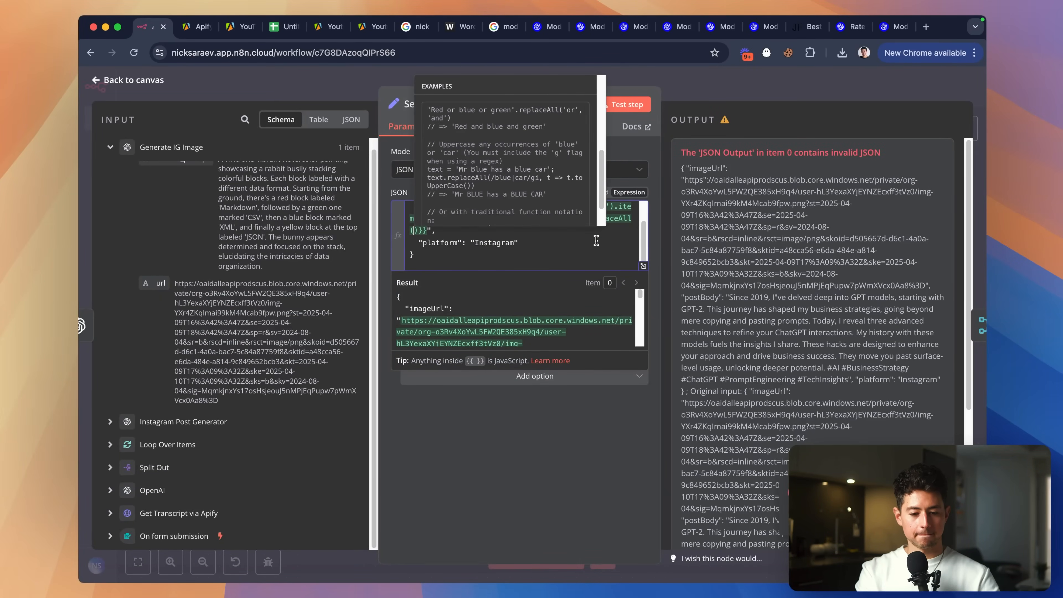
scroll(506, 160, up, 2)
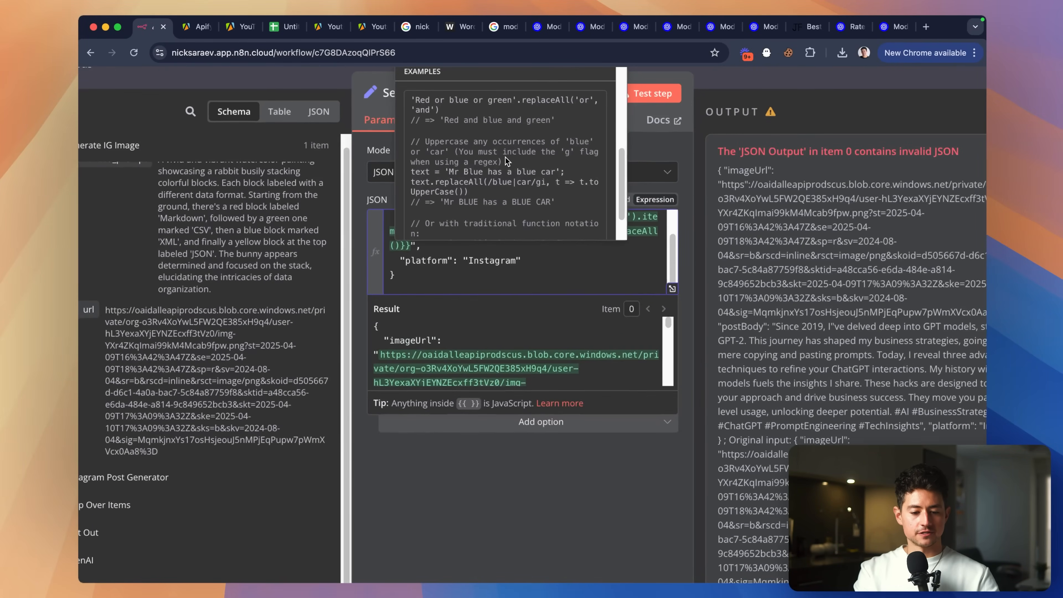
Fill in the call as .replaceAll(/\n/g, ' ') so Instagram line breaks become spaces.
scroll(505, 157, down, 3)
key(super+equal)
key(super+equal)
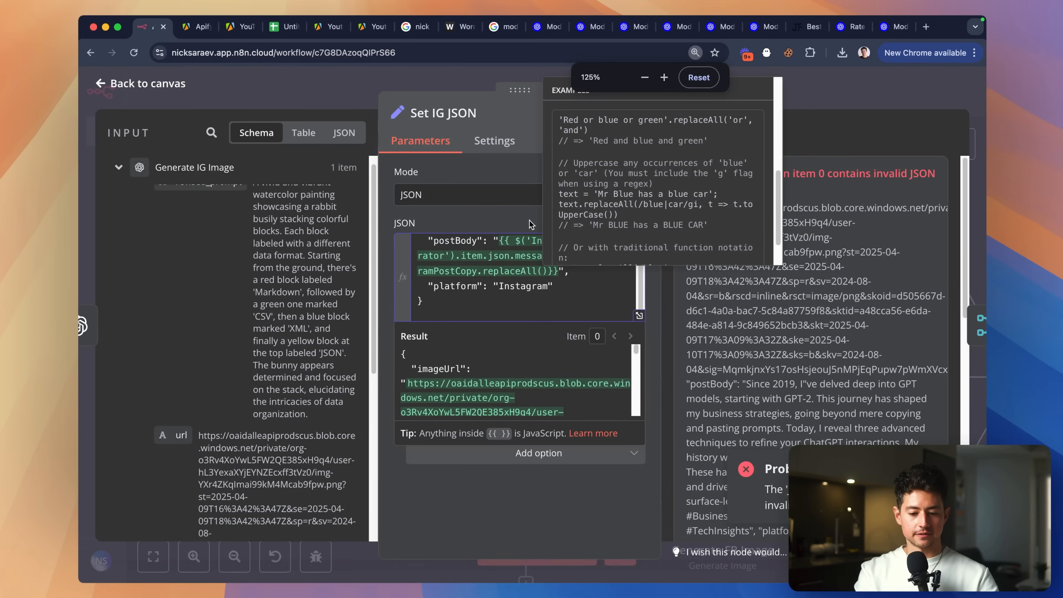
text(/)
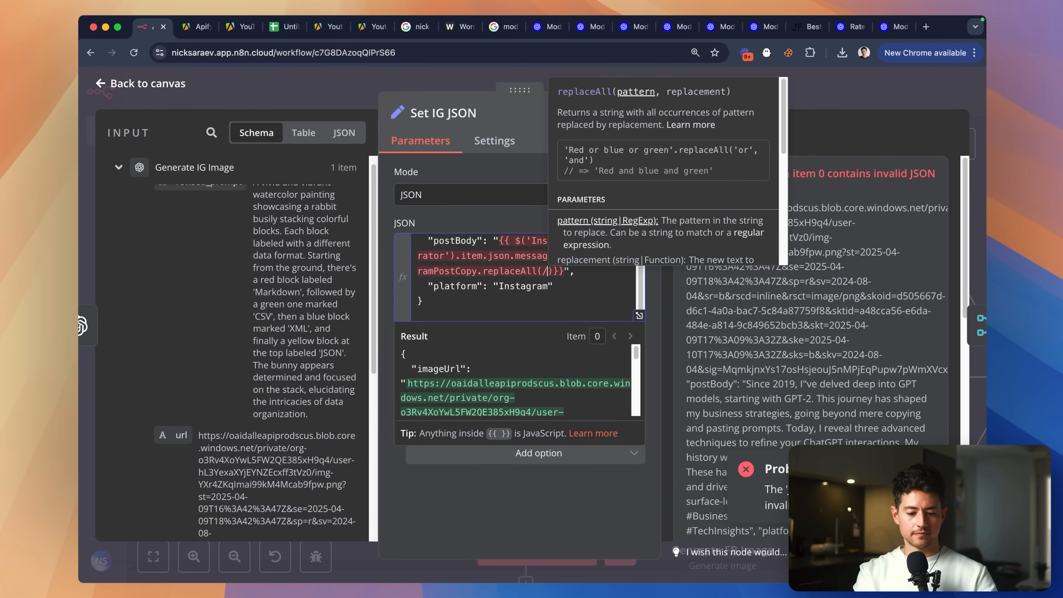
scroll(679, 172, down, 3)
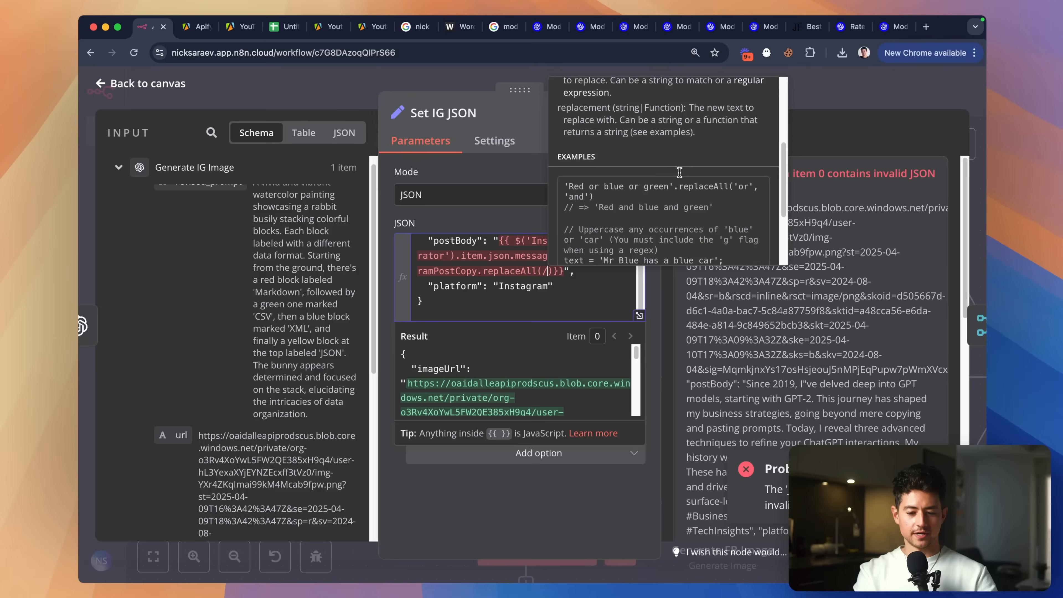
scroll(698, 179, down, 2)
scroll(698, 179, down, 2)
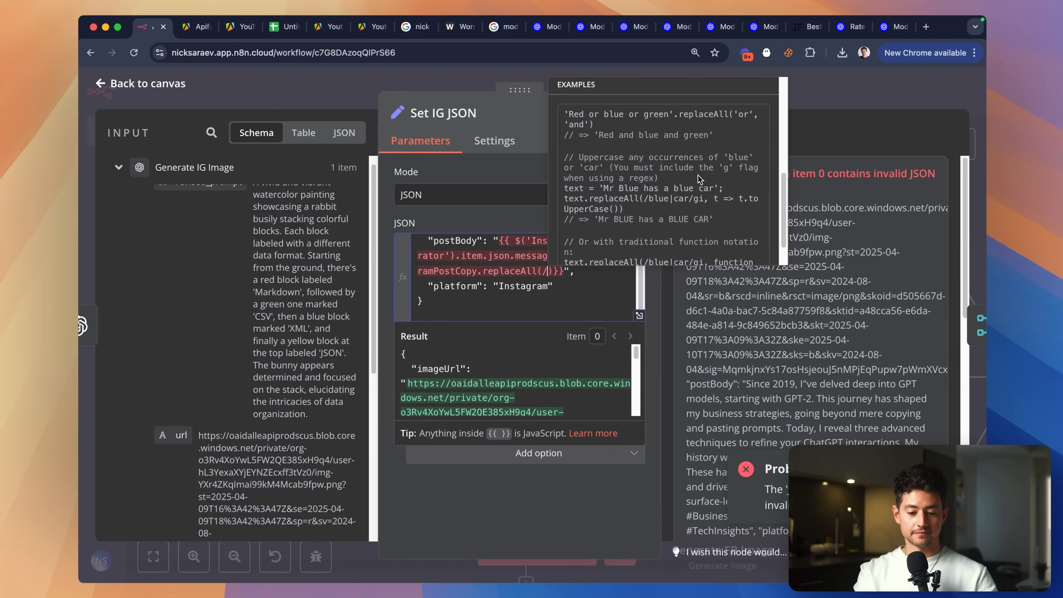
text(/g)
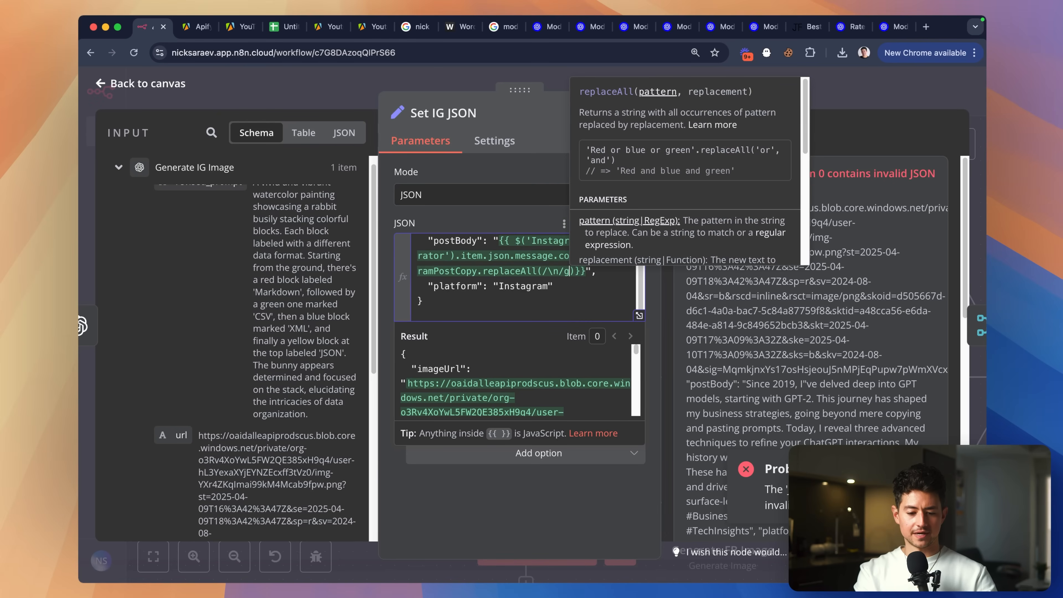
text( ,)
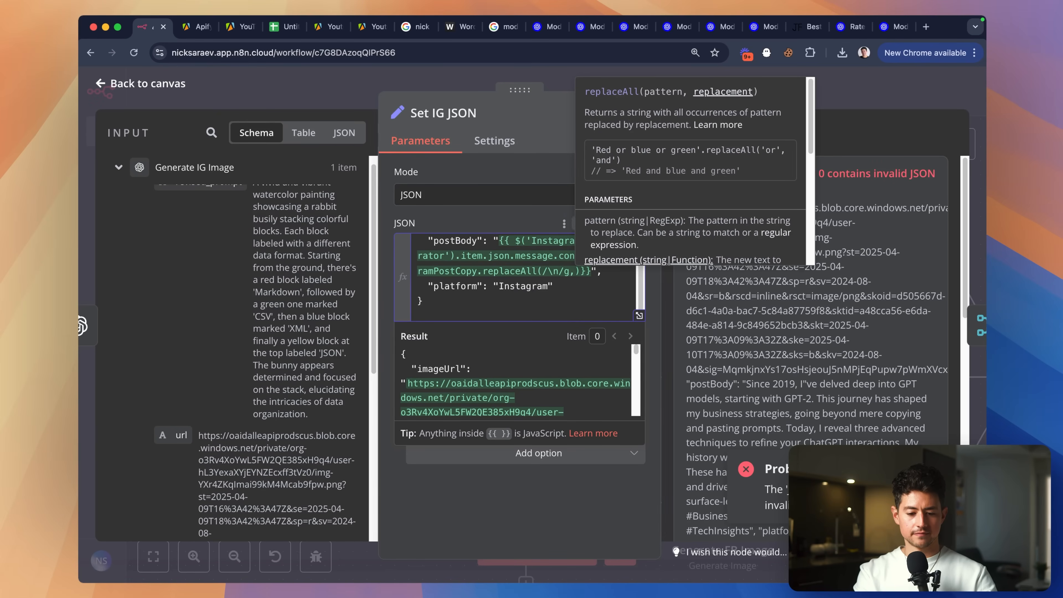
scroll(708, 164, down, 3)
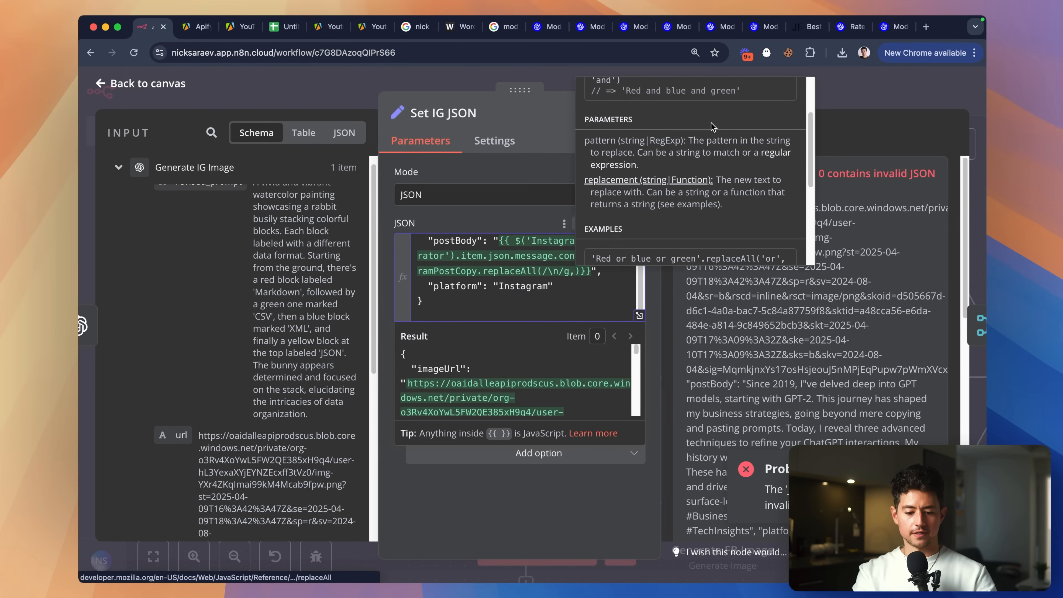
text(')
key(Left)
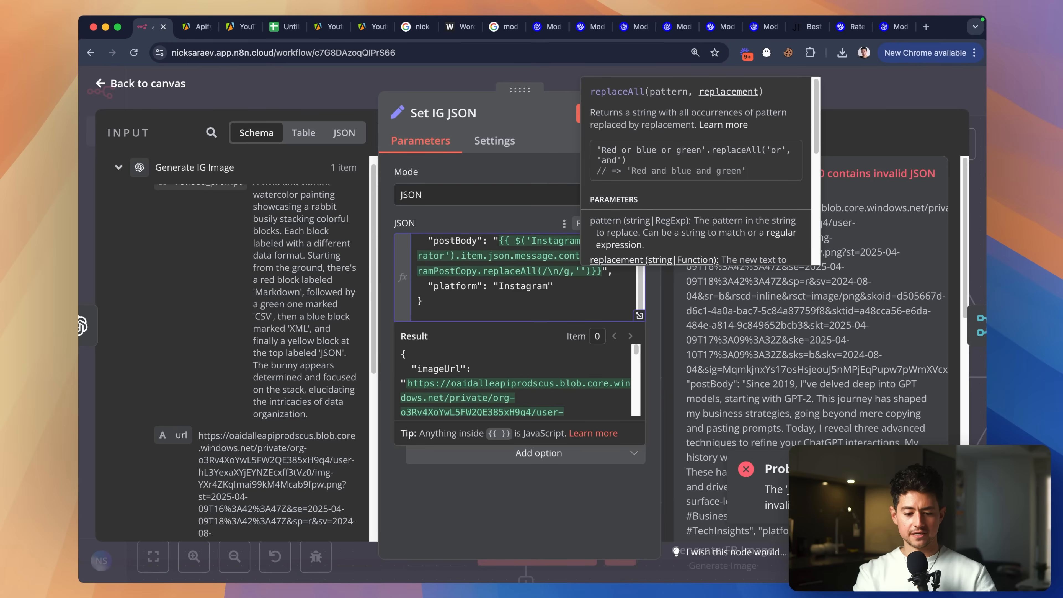
click(543, 302)
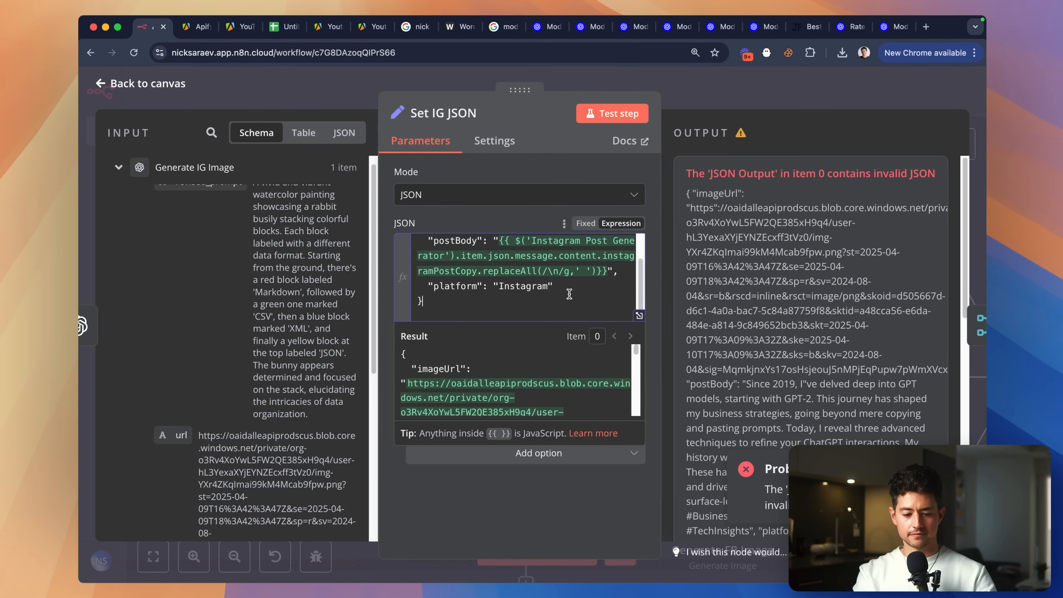
Test Set IG JSON and confirm one valid item with imageUrl, single-paragraph postBody and platform Instagram.
click(611, 114)
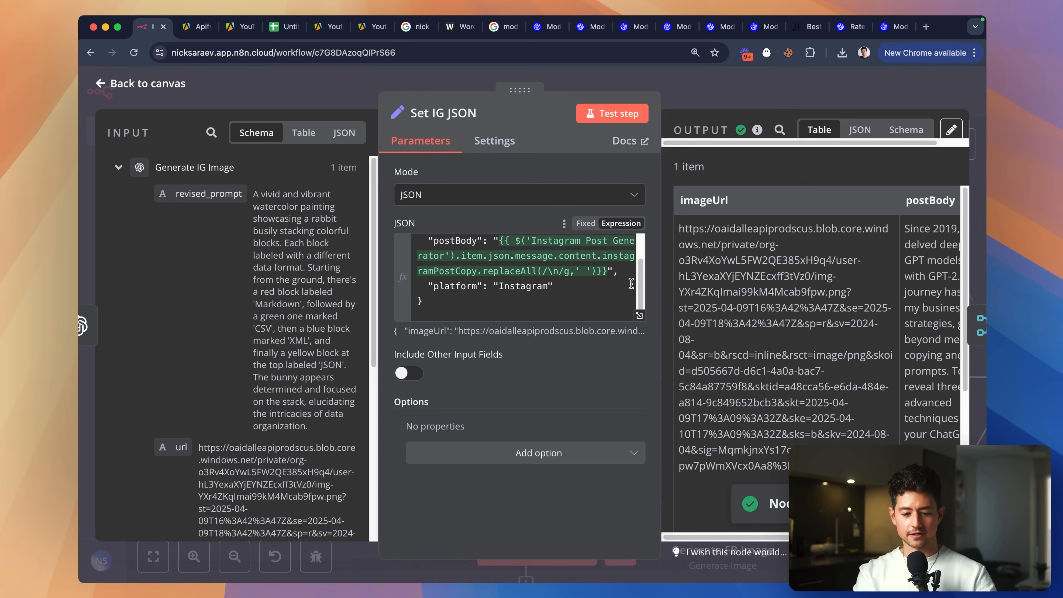
scroll(805, 314, down, 5)
scroll(805, 314, right, 3)
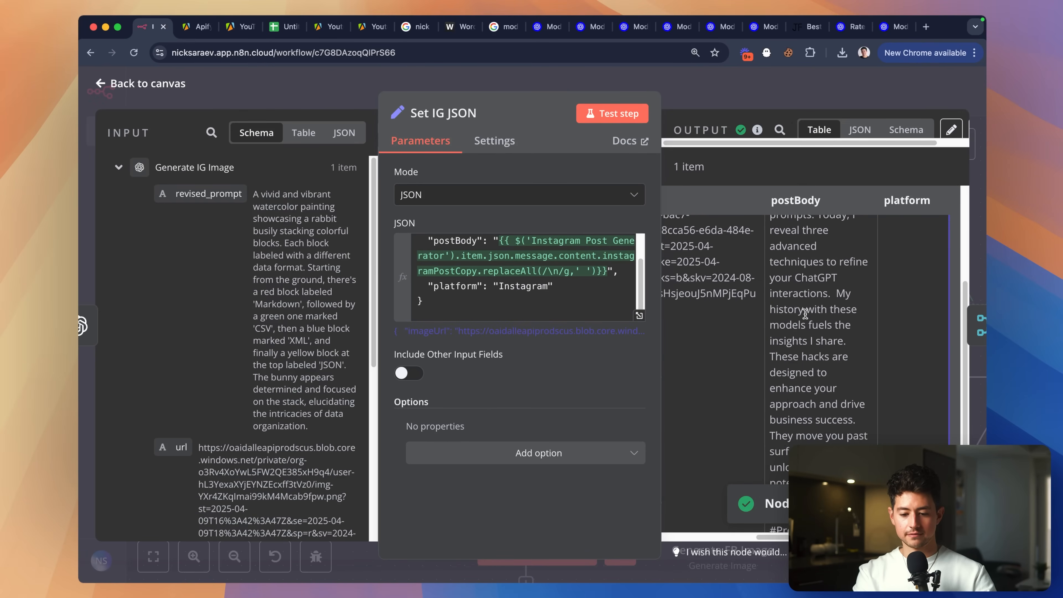
scroll(805, 314, down, 2)
key(ctrl+minus)
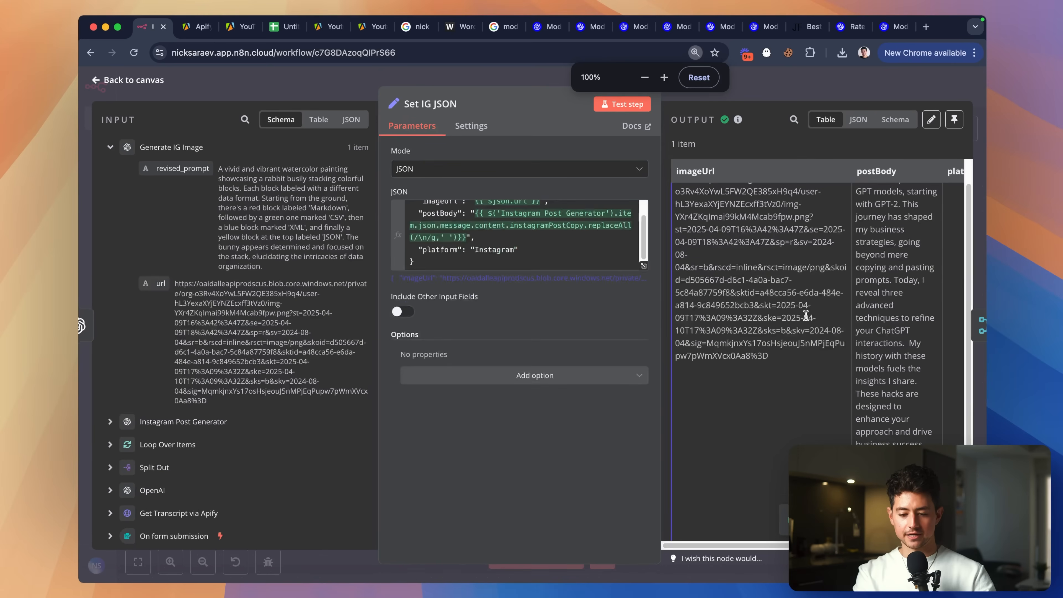
scroll(850, 279, up, 2)
scroll(850, 278, right, 2)
scroll(850, 278, down, 2)
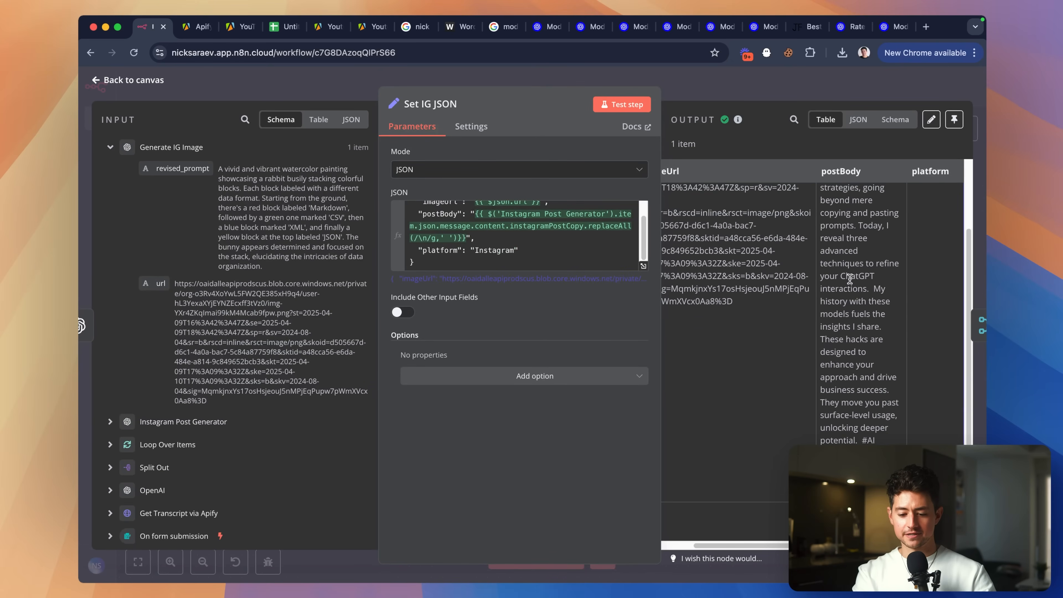
scroll(850, 279, up, 1)
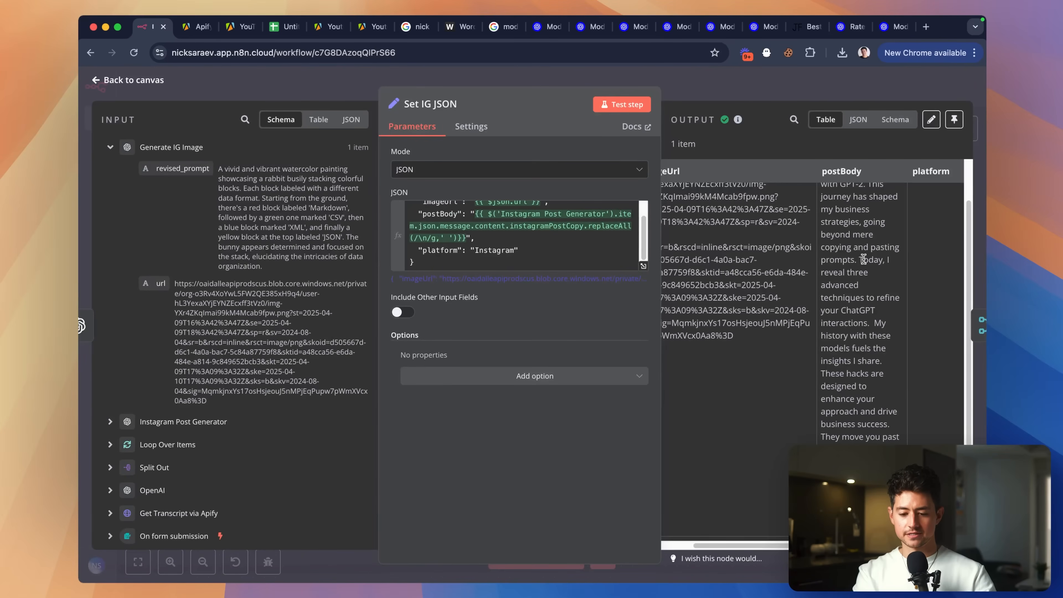
scroll(852, 258, up, 2)
scroll(493, 240, up, 1)
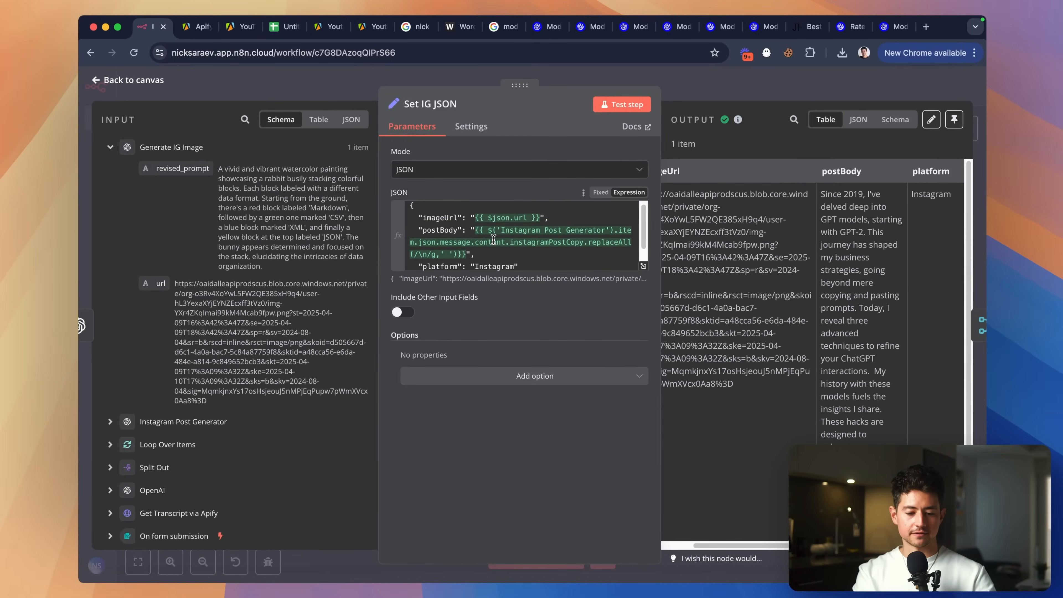
click(489, 253)
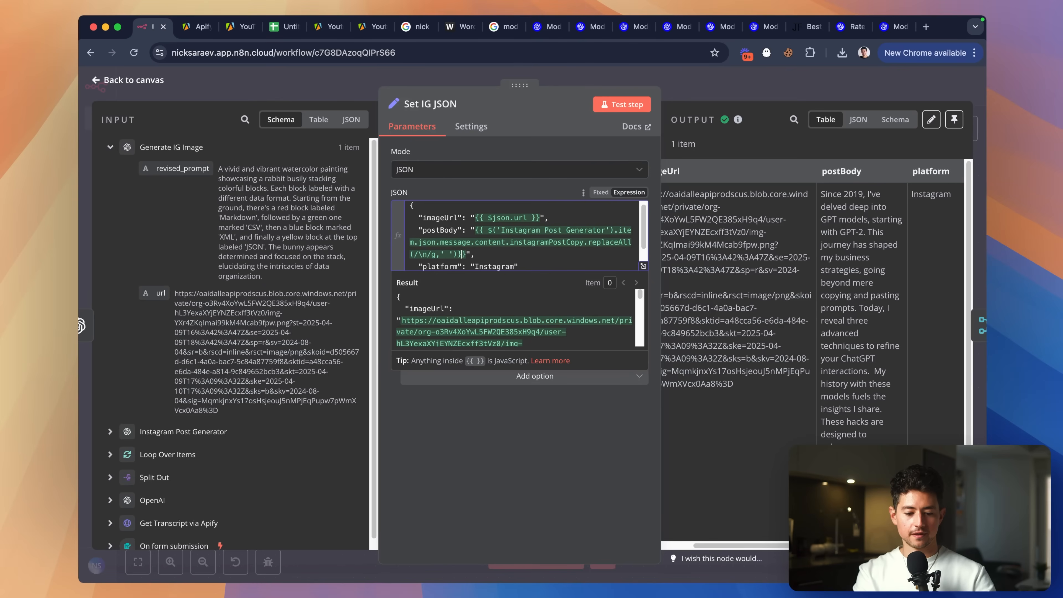
Paste the .replaceAll(/\n/g, ' ') cleanup after the LinkedIn and Facebook post copies.
key(Left)
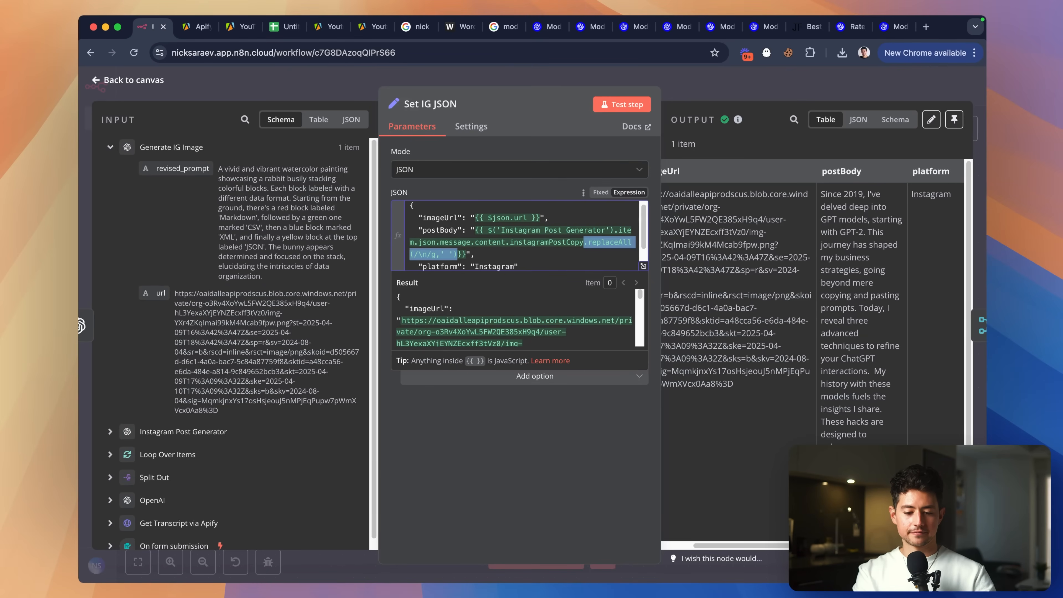
key(Escape)
double_click(727, 304)
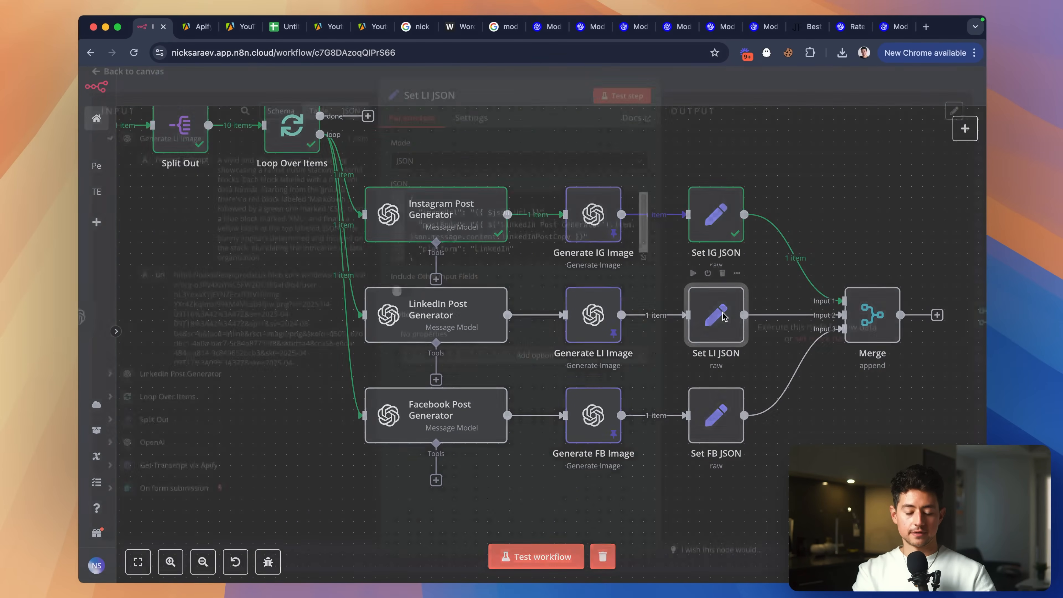
click(580, 246)
key(Left)
key(Left)
text(.replaceAll(/\n/g,' '))
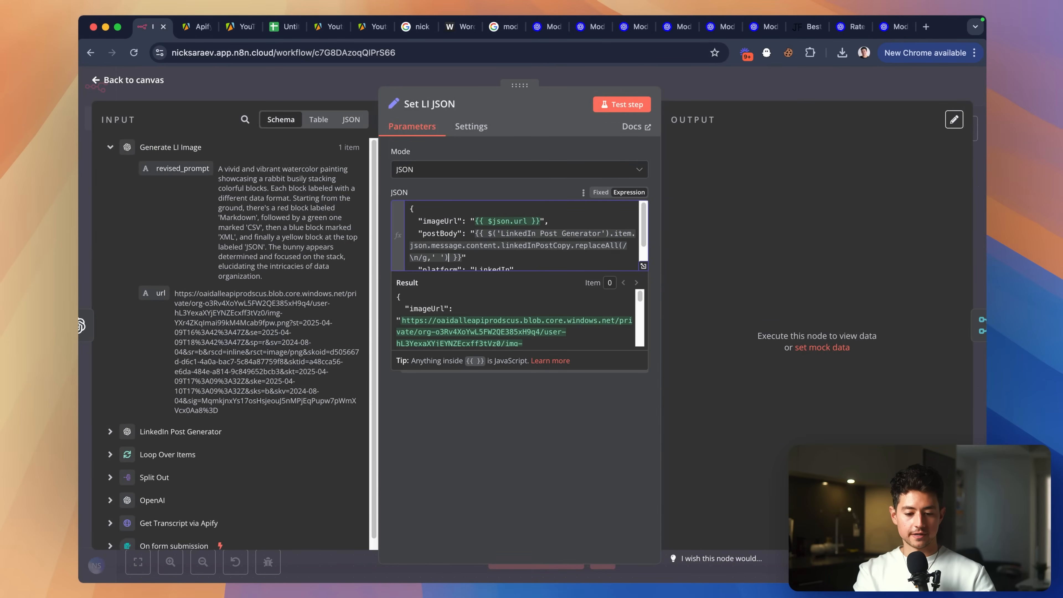
key(Escape)
double_click(720, 408)
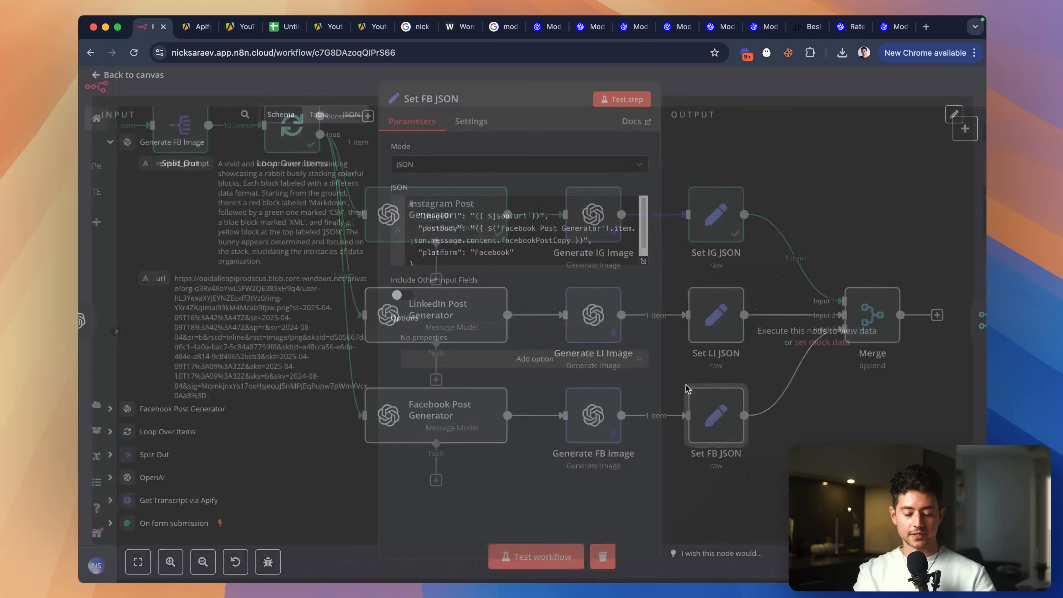
click(571, 246)
text(.replaceAll(/\n/g,' '))
click(678, 98)
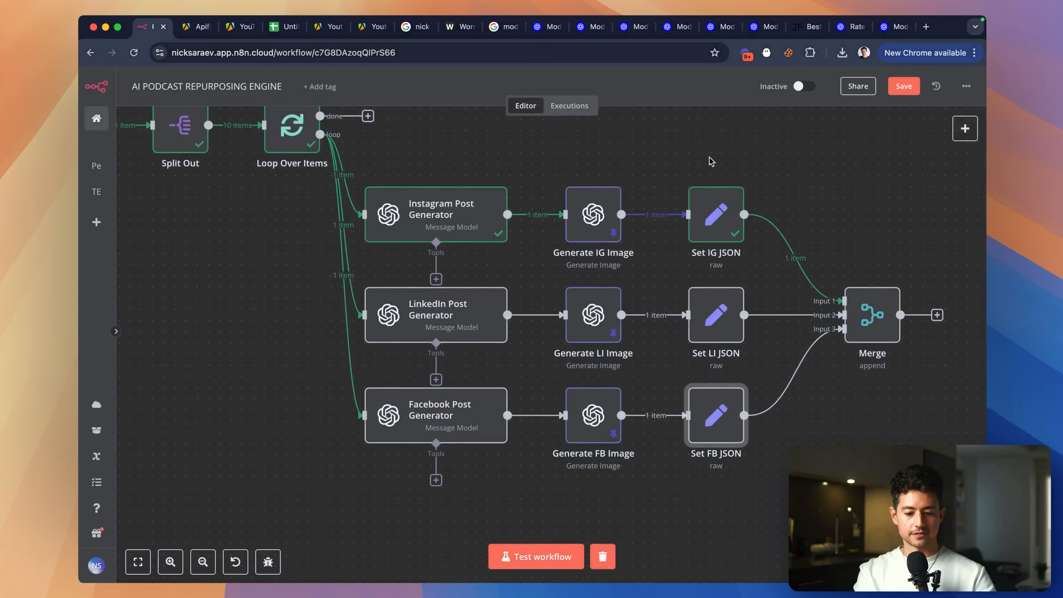
Recheck Set IG JSON, then test the Set LI JSON node.
click(727, 221)
double_click(727, 221)
click(668, 86)
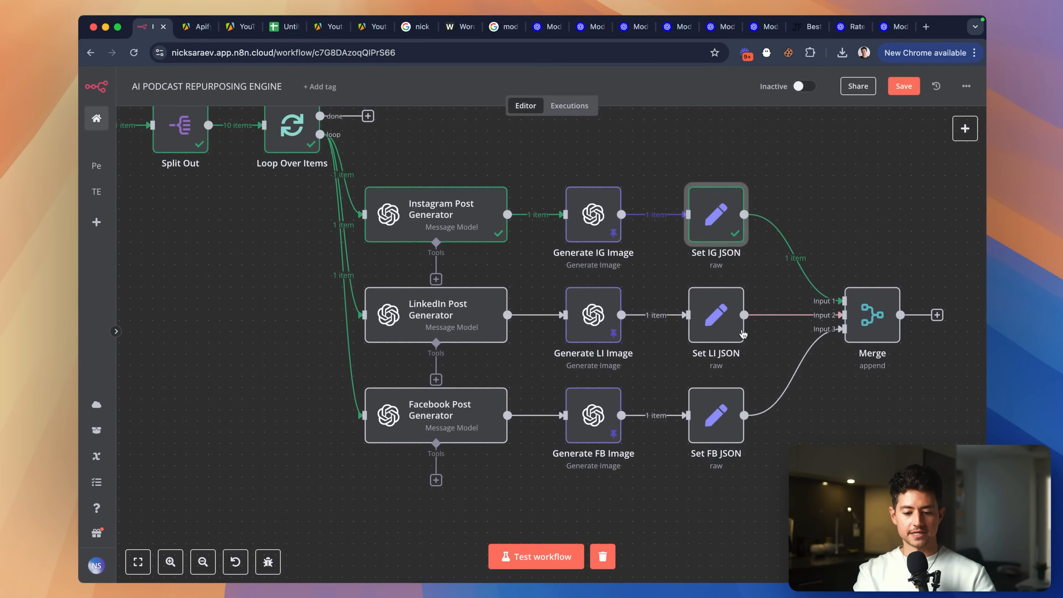
double_click(718, 319)
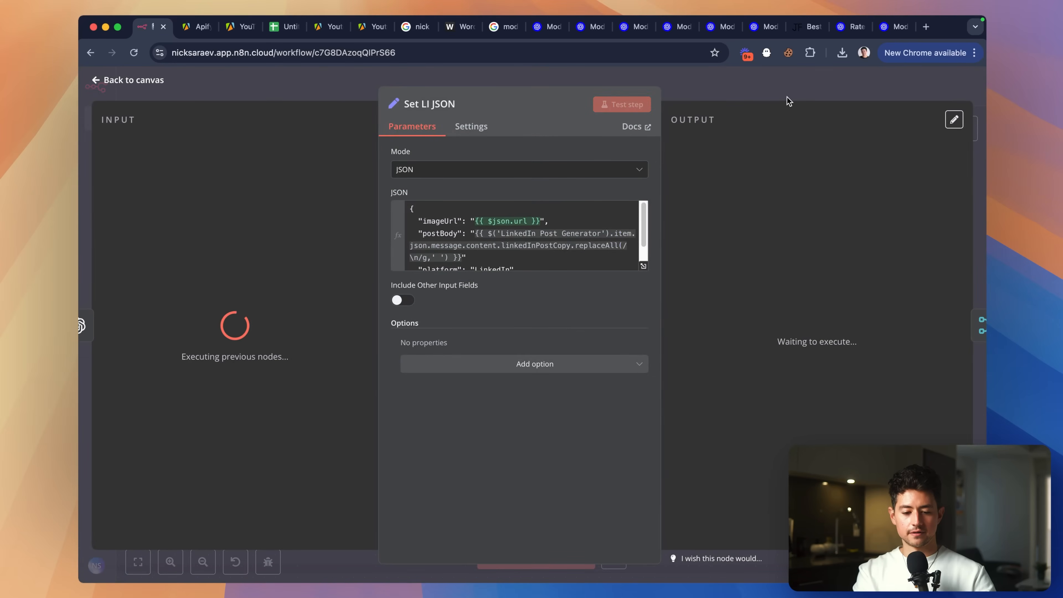
click(788, 97)
scroll(750, 321, right, 3)
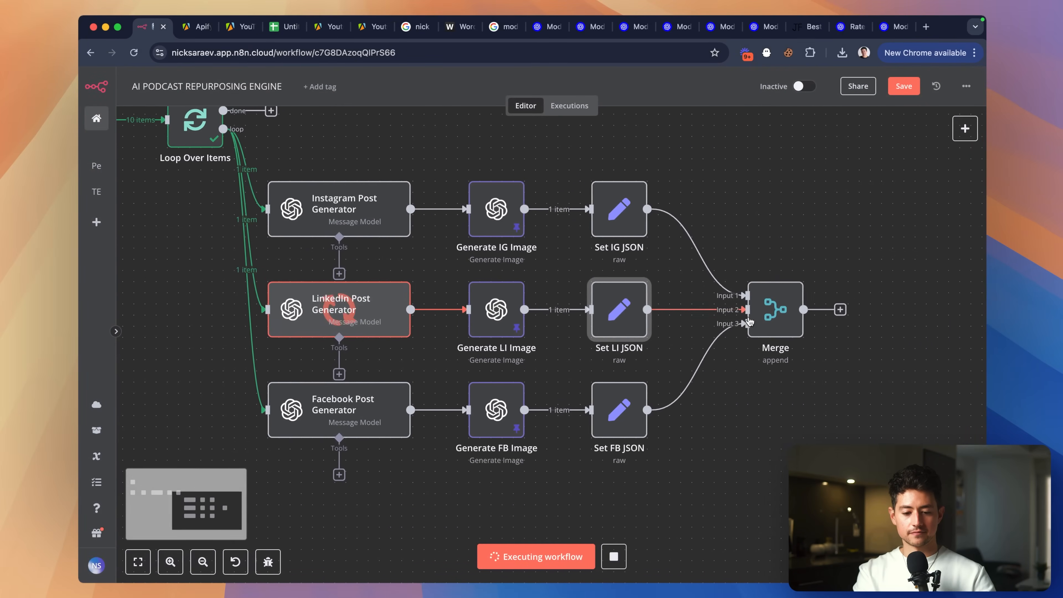
Review the LinkedIn JSON in the full expression editor and re-run Set LI JSON to get valid output.
double_click(618, 315)
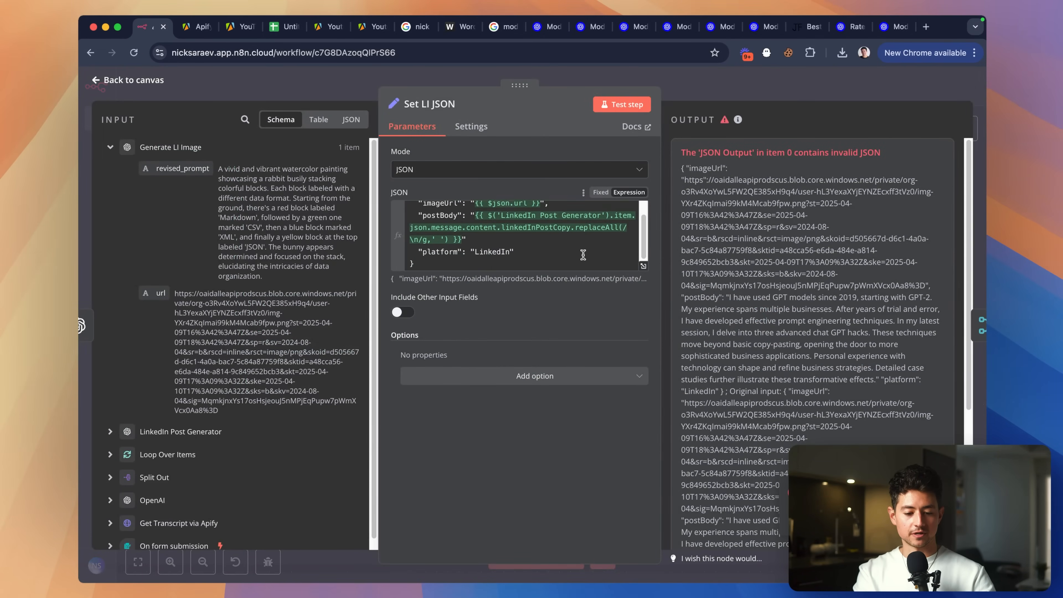
scroll(583, 255, down, 1)
scroll(821, 239, down, 1)
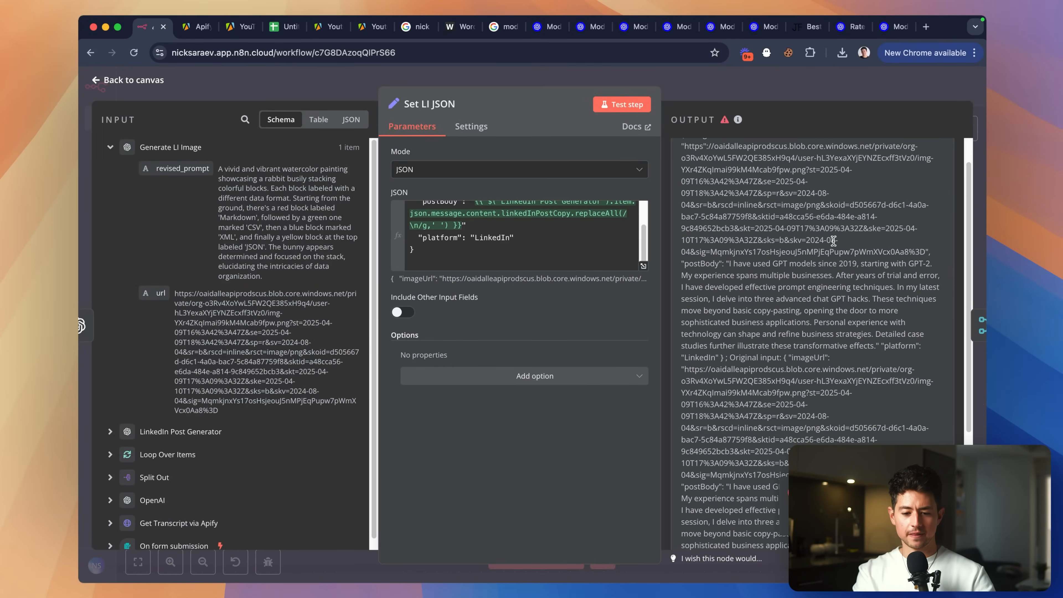
click(644, 268)
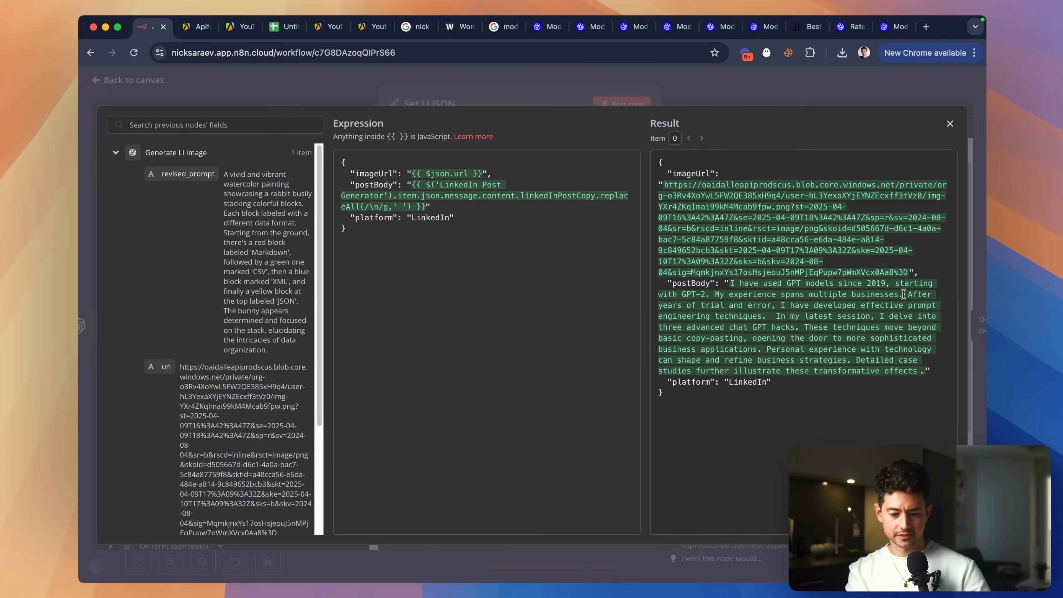
ctrl+scroll(917, 294, up, 5)
scroll(917, 294, right, 2)
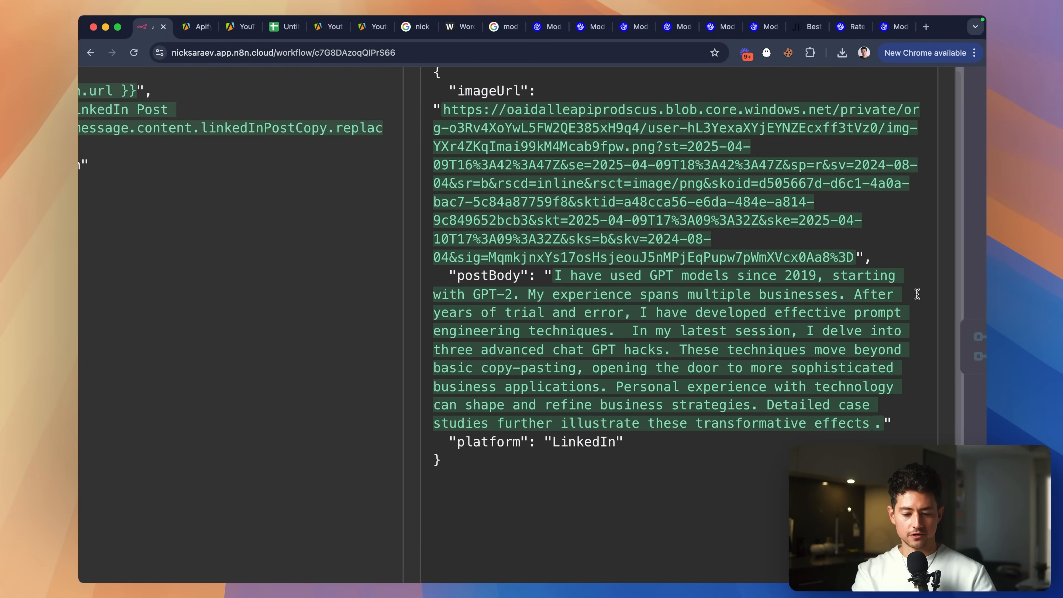
ctrl+scroll(903, 319, down, 5)
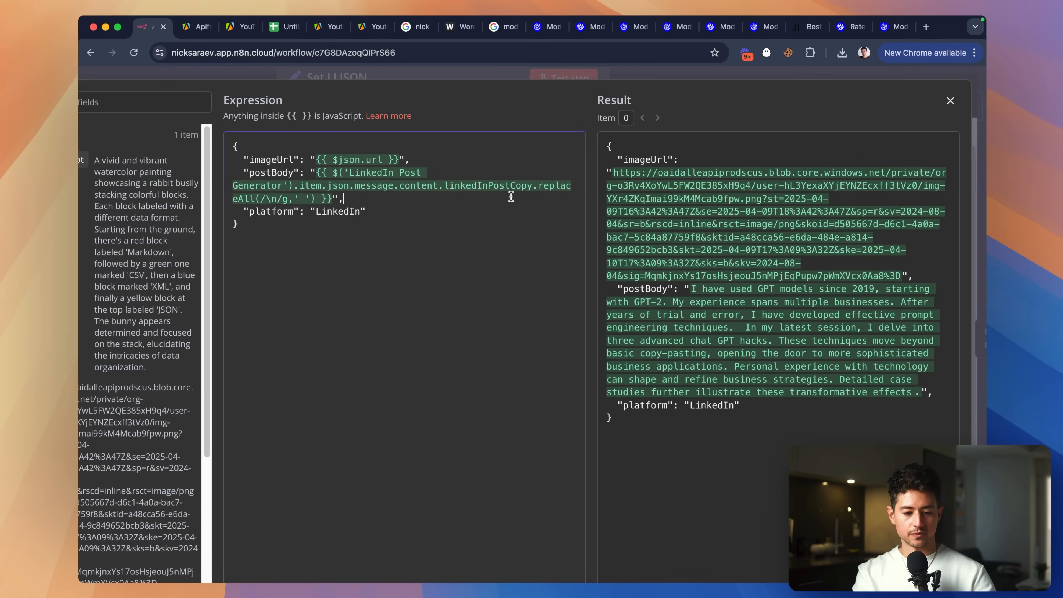
ctrl+scroll(846, 149, down, 2)
click(819, 105)
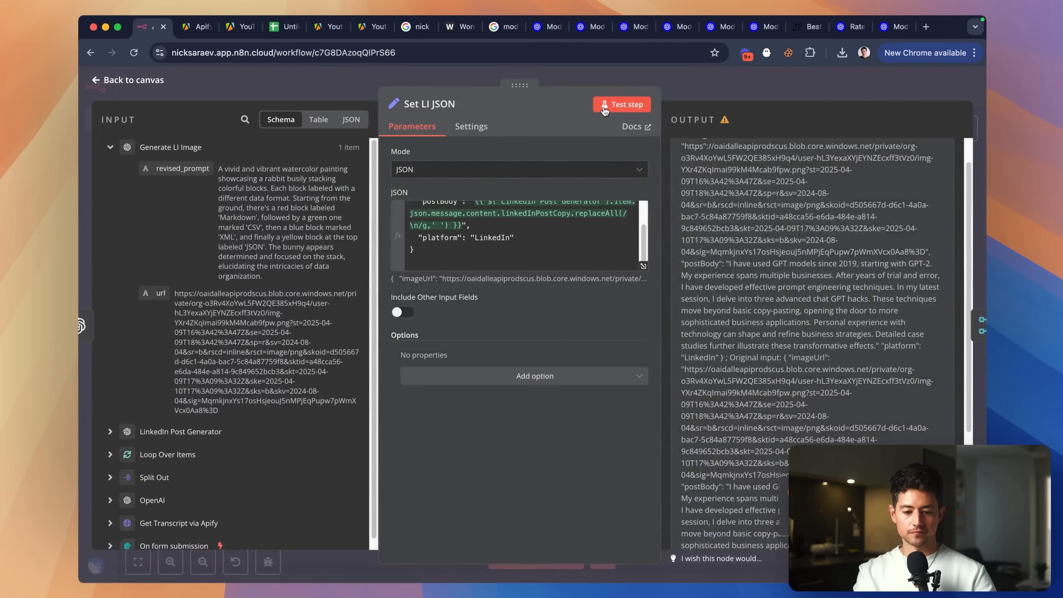
click(604, 107)
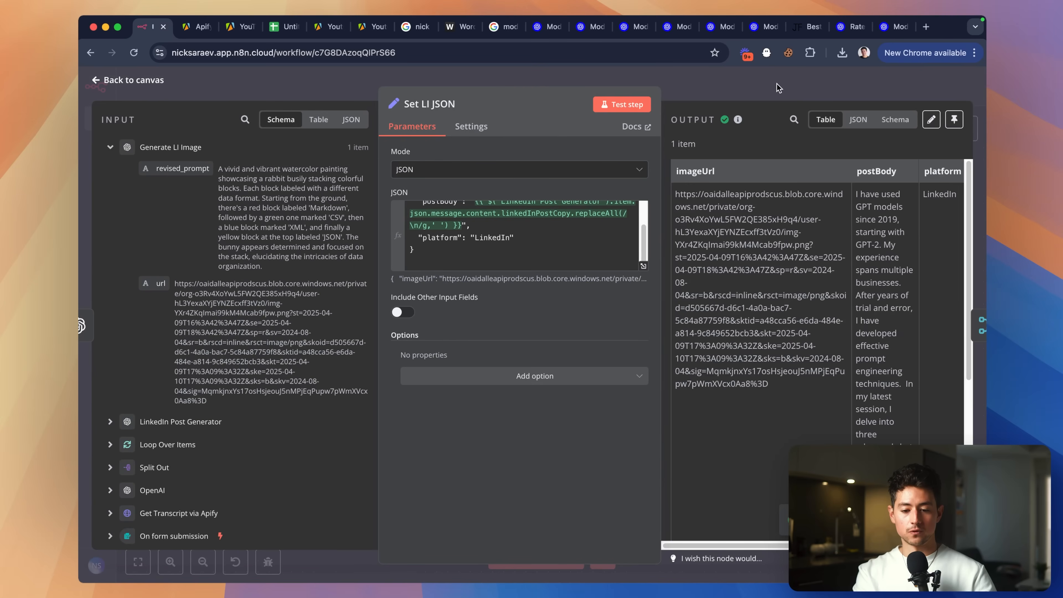
key(Escape)
Check Set FB JSON, then test-run the workflow up to the Merge node.
double_click(609, 410)
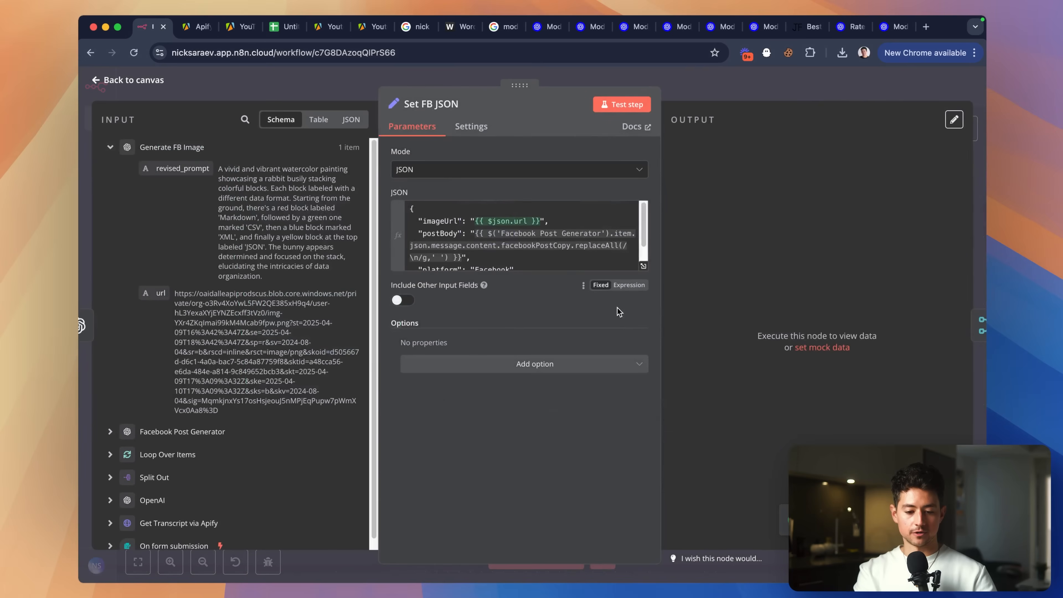
click(621, 257)
key(Escape)
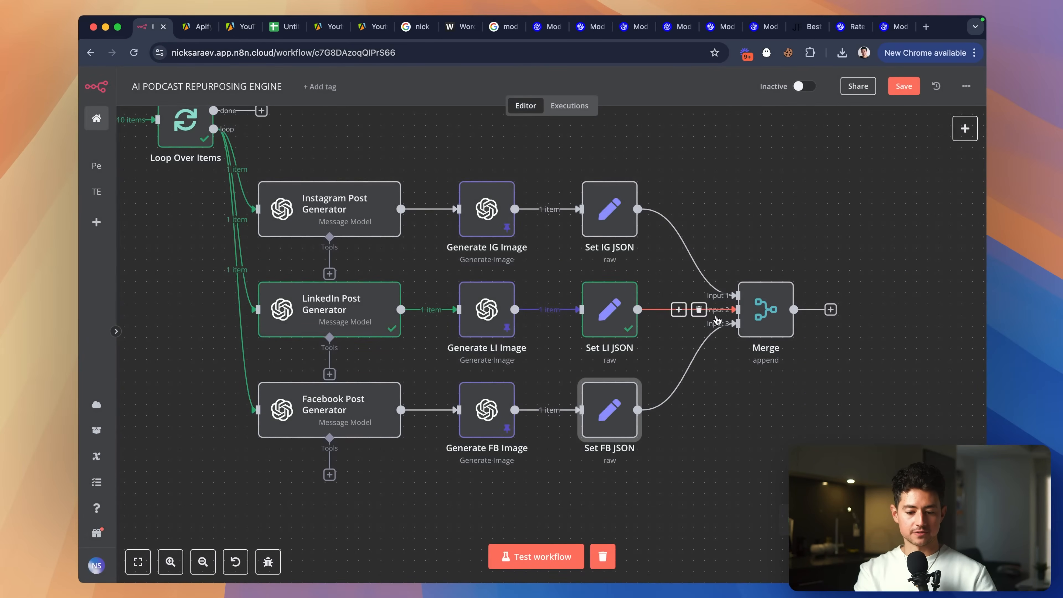
double_click(766, 309)
click(622, 105)
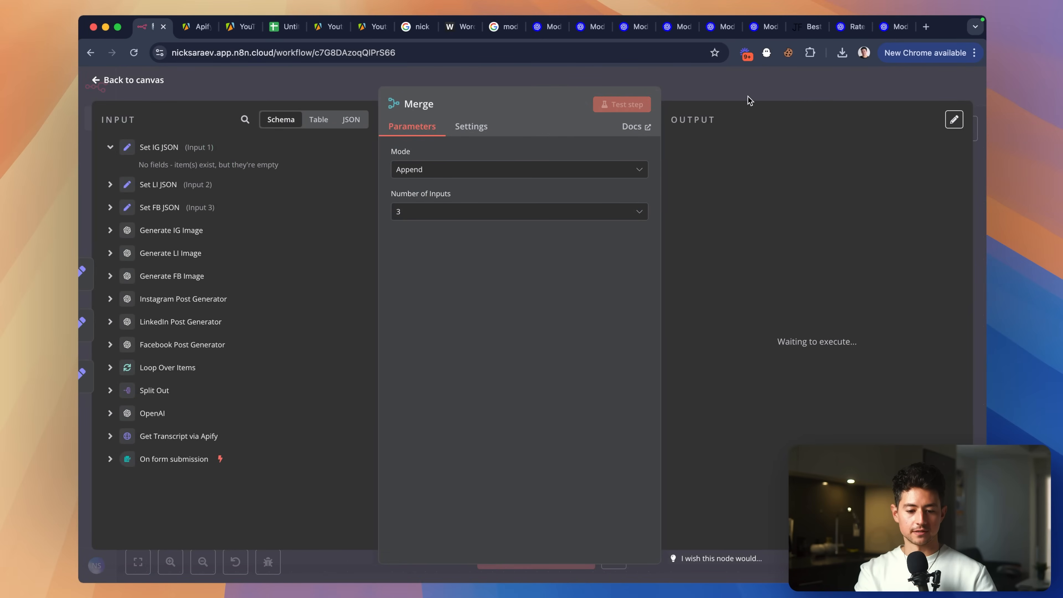
key(Escape)
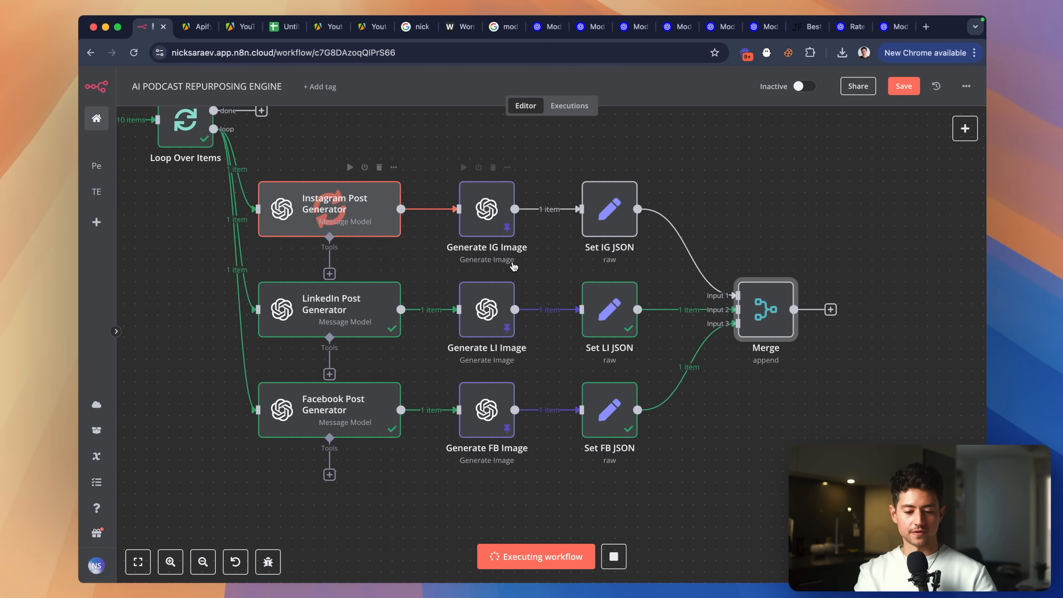
scroll(670, 289, right, 5)
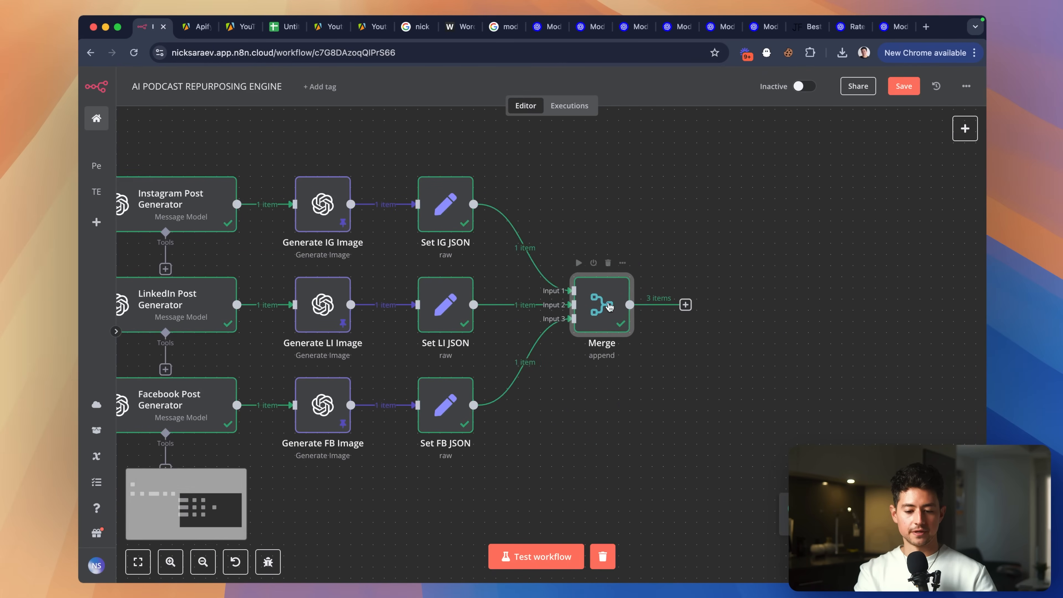
Confirm Merge outputs three items, one each for Instagram, LinkedIn and Facebook.
double_click(608, 308)
scroll(778, 244, down, 3)
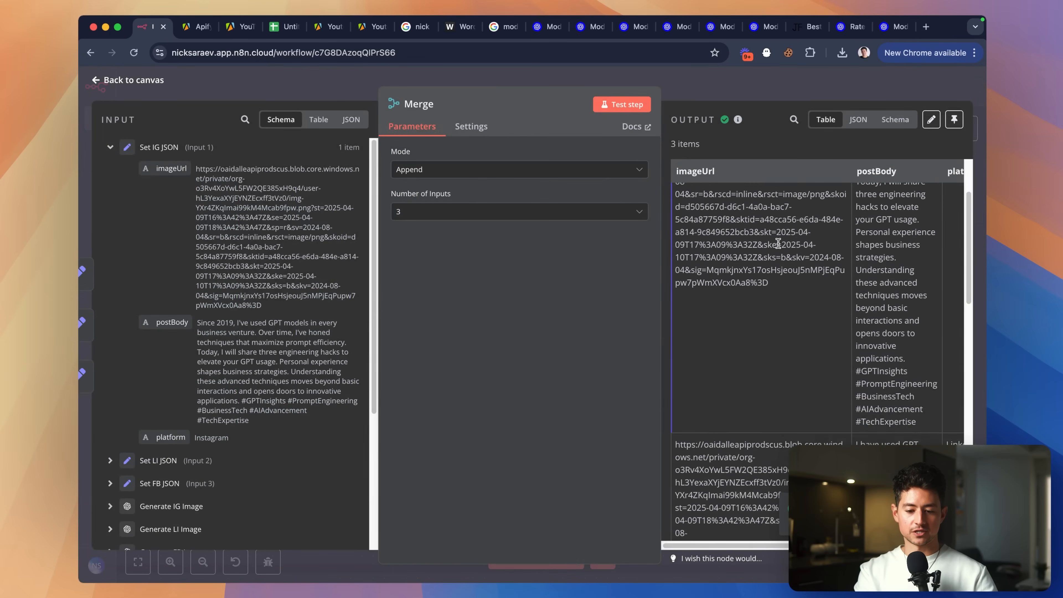
scroll(778, 244, up, 3)
scroll(778, 244, right, 2)
scroll(779, 244, left, 2)
scroll(749, 172, right, 2)
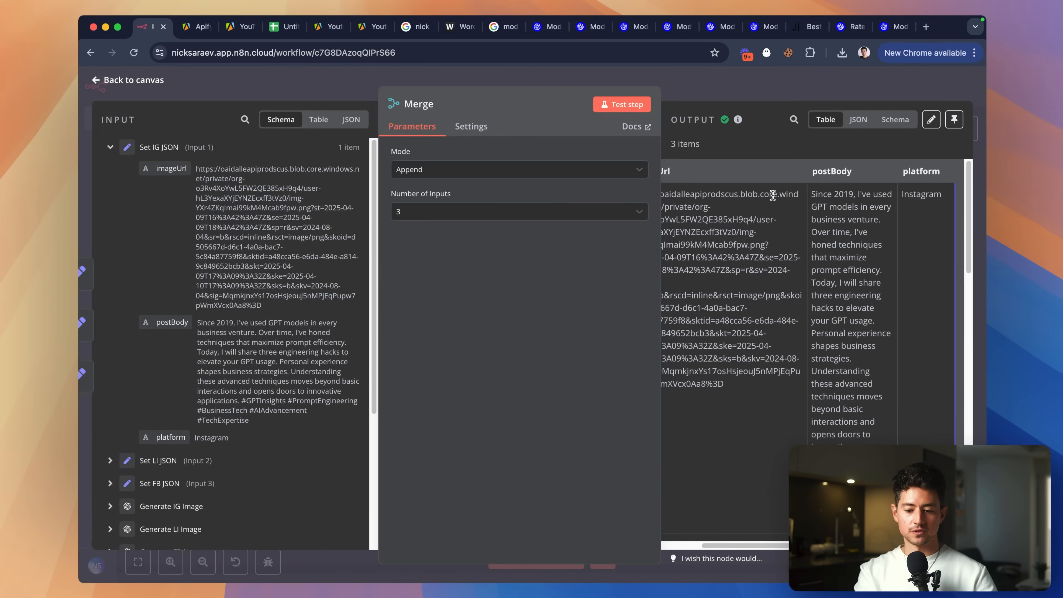
scroll(933, 180, down, 5)
scroll(933, 178, up, 6)
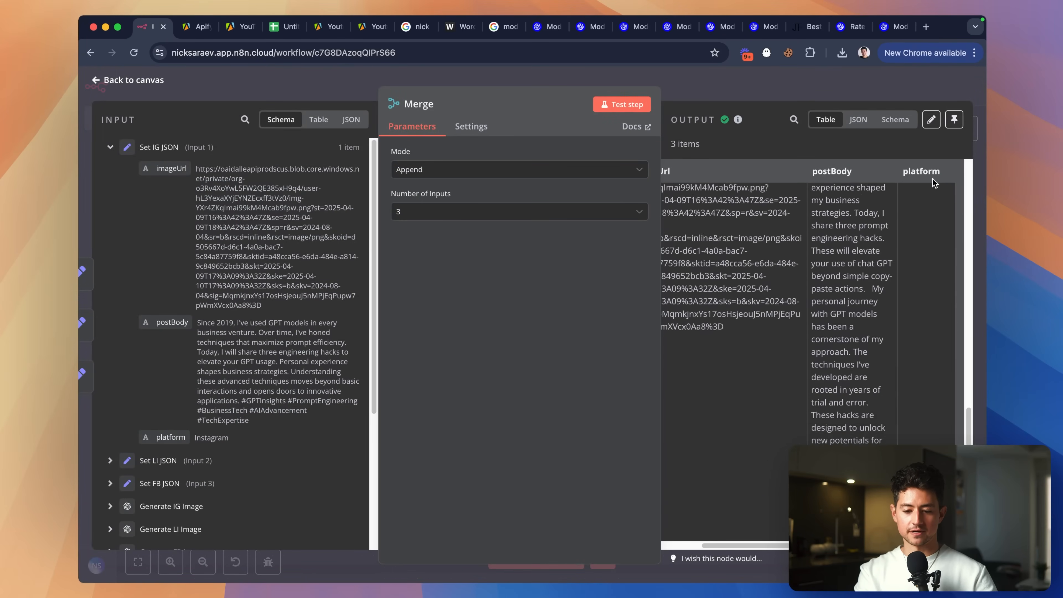
scroll(918, 315, down, 5)
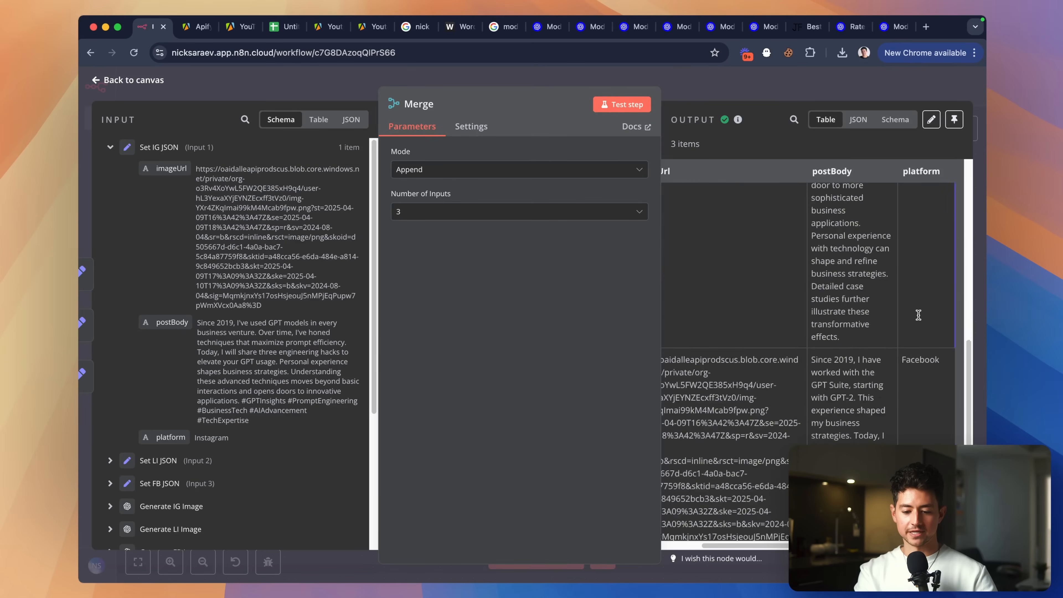
click(865, 97)
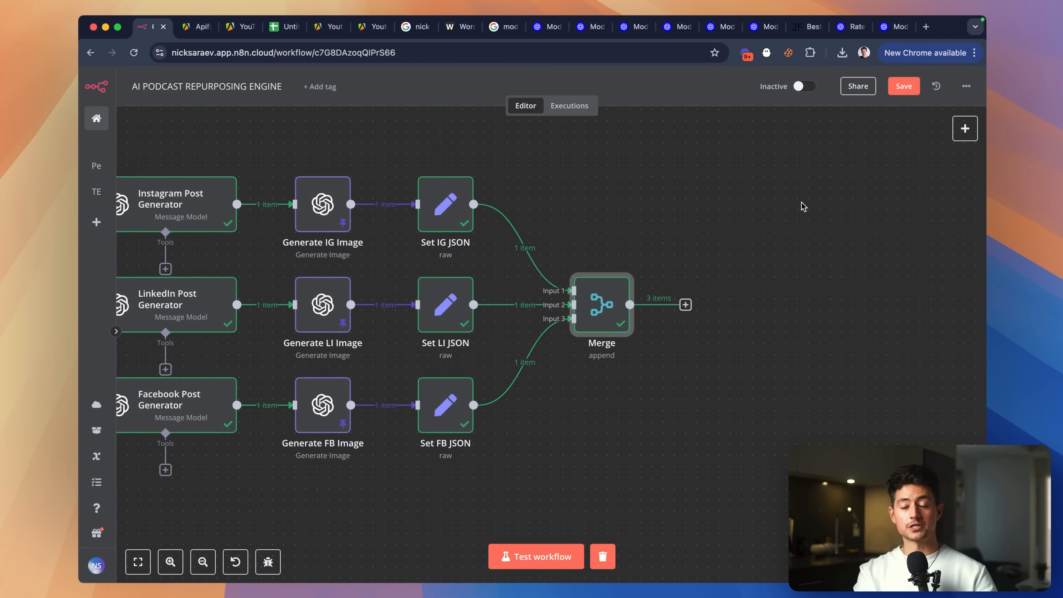
scroll(712, 271, right, 2)
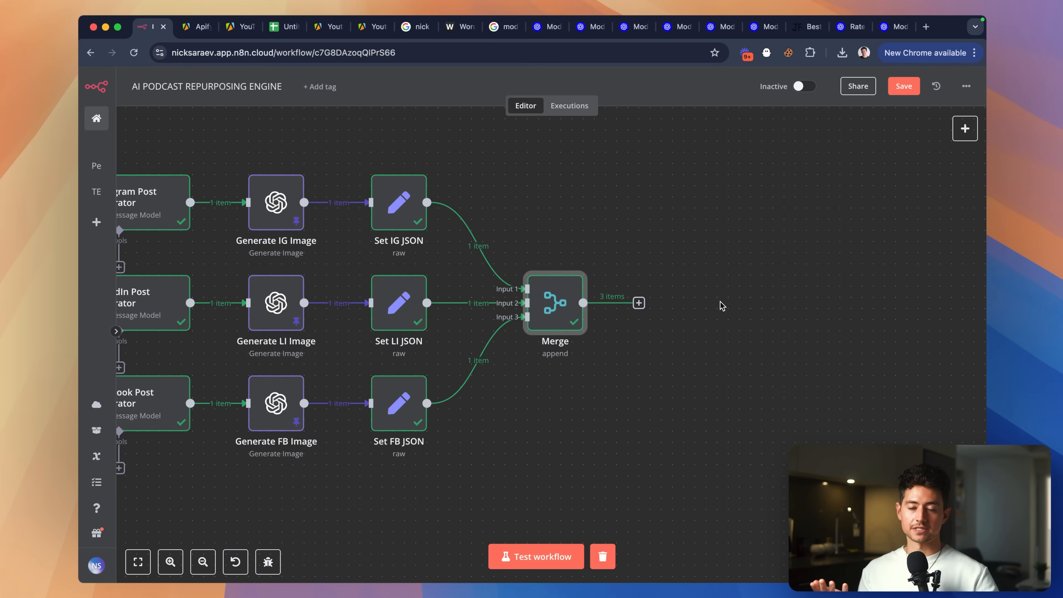
Add a Google Sheets 'Append row in sheet' step after the Merge node.
click(638, 303)
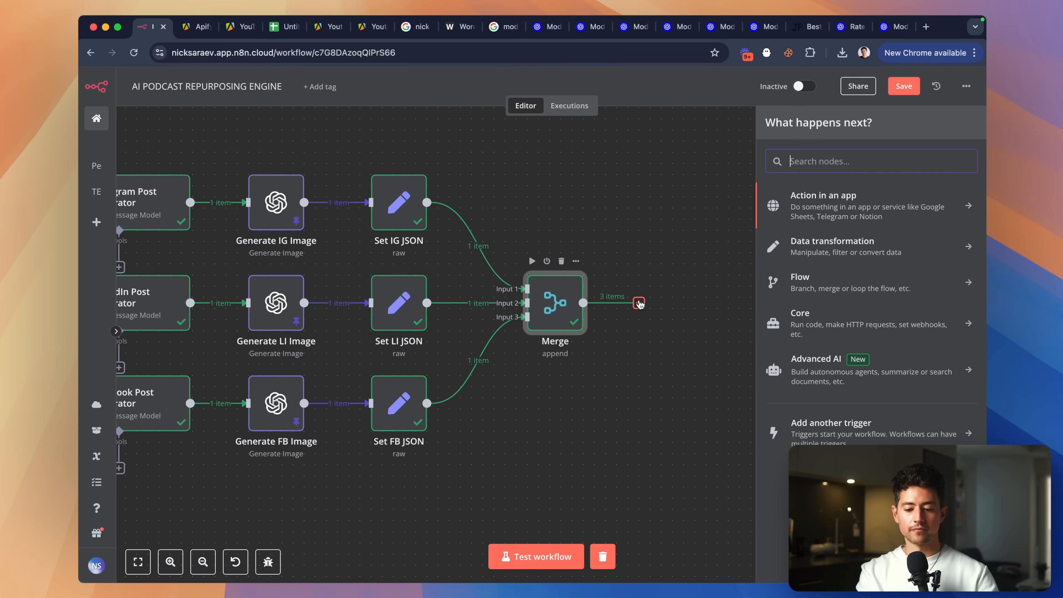
text(sheets)
click(859, 202)
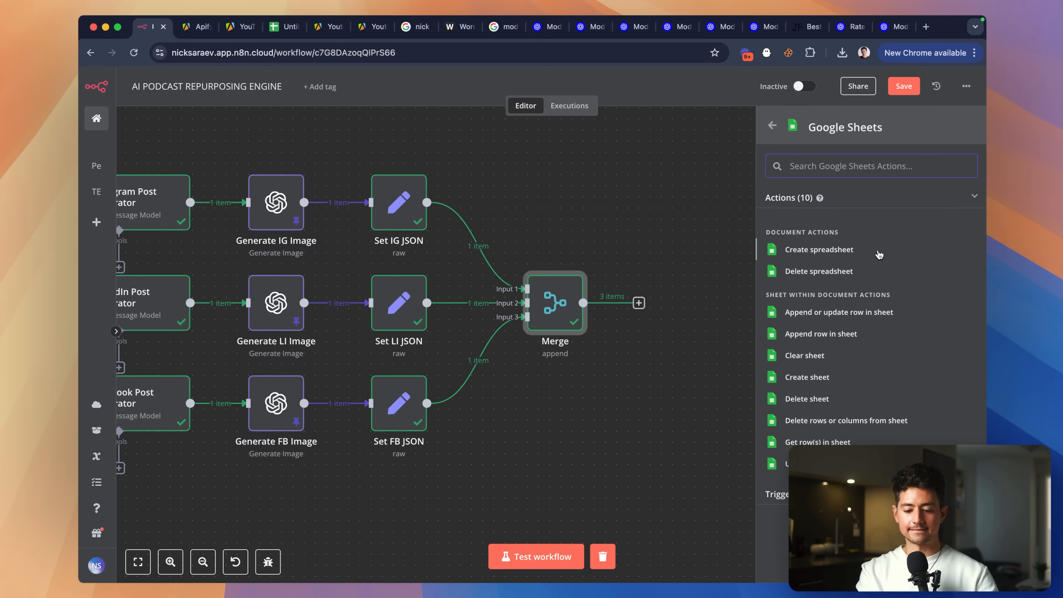
click(850, 334)
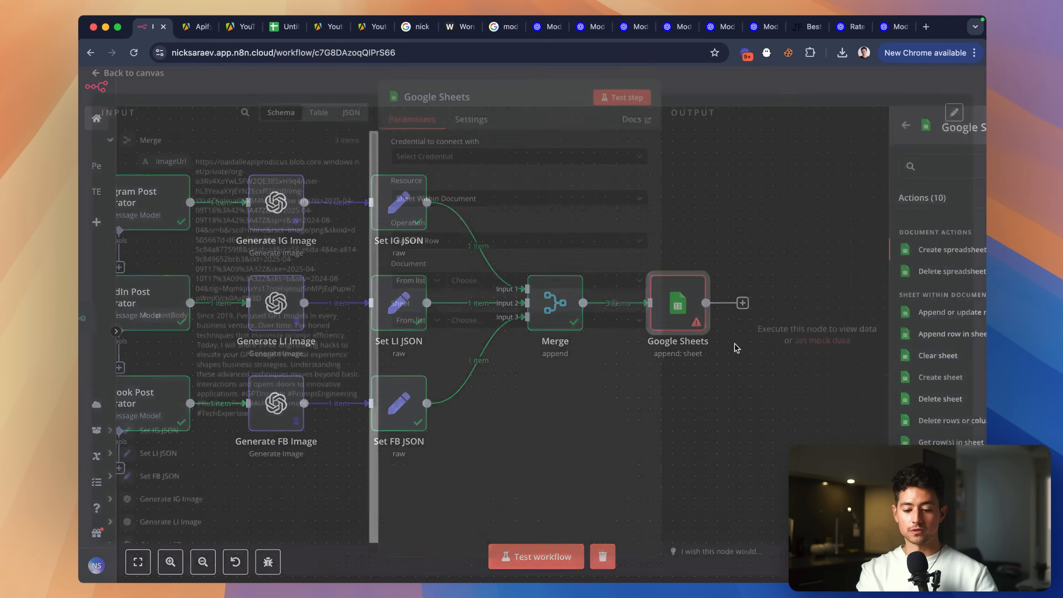
key(Escape)
Select 'Google Sheets account' as the new Google Sheets step's credential.
scroll(766, 361, up, 2)
scroll(767, 362, up, 1)
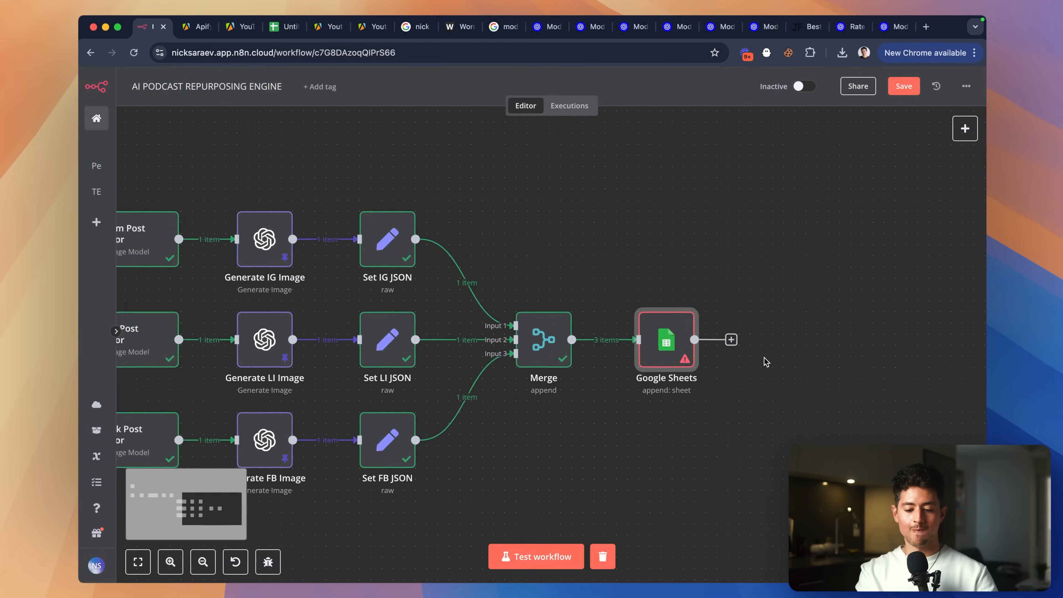
scroll(766, 362, right, 4)
scroll(637, 326, up, 3)
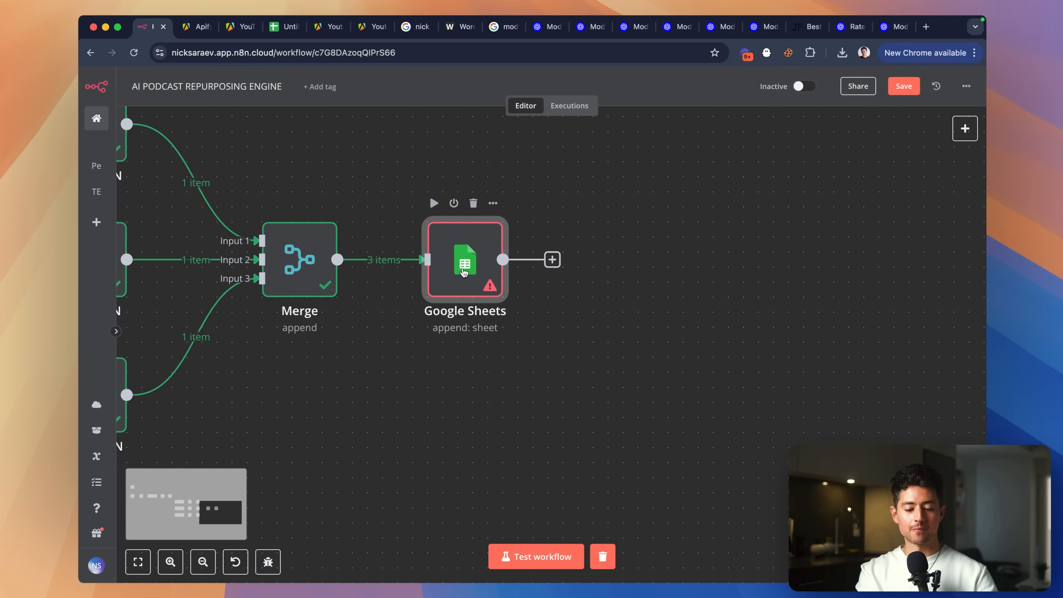
double_click(464, 272)
click(535, 168)
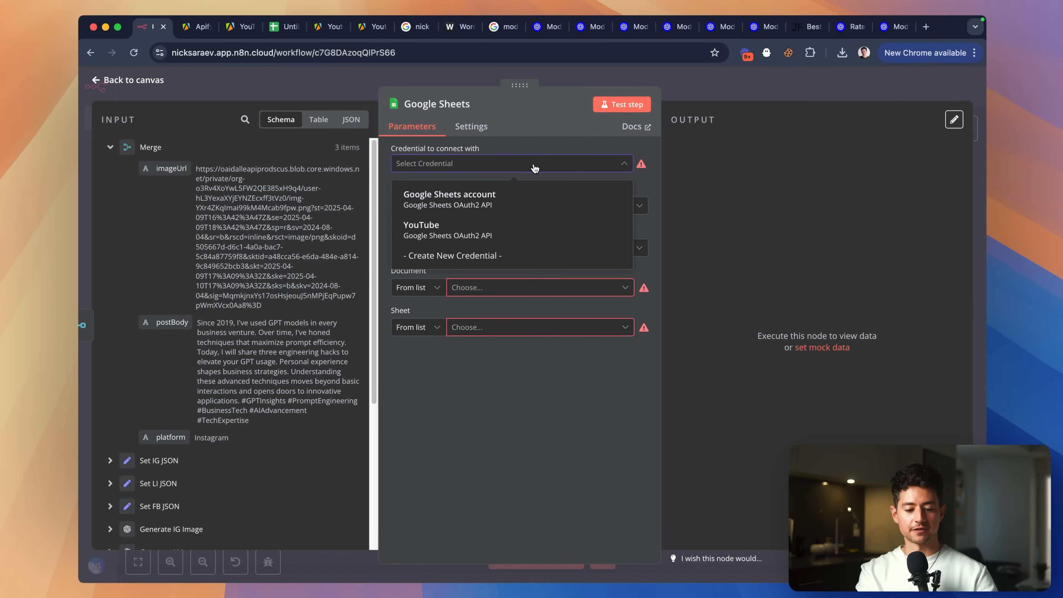
click(520, 193)
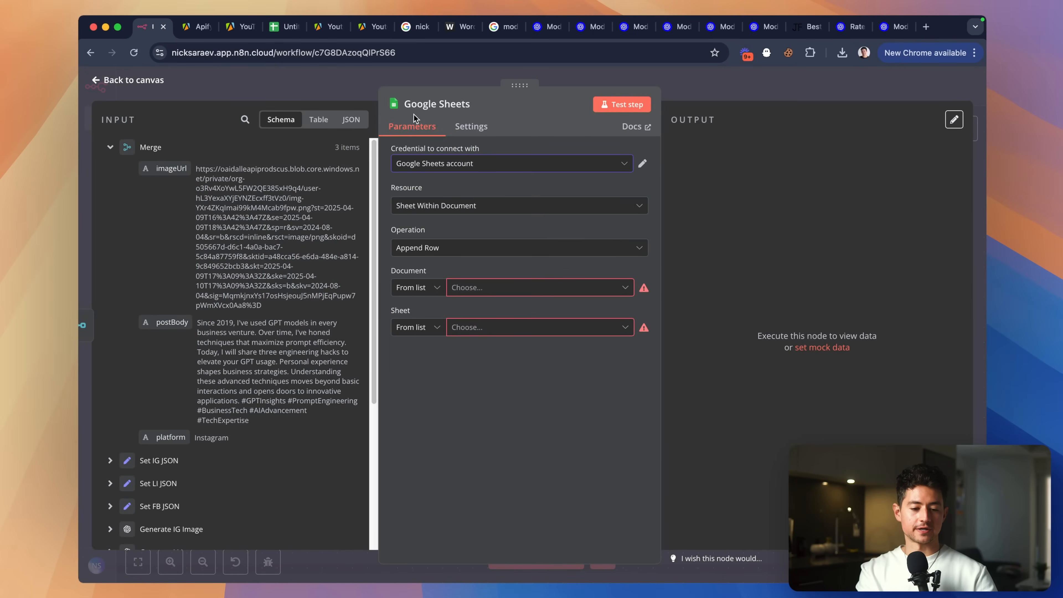
click(864, 52)
Create a blank spreadsheet via sheets.new titled 'AI Podcast Repurposing Engine Content Calendar'.
click(778, 295)
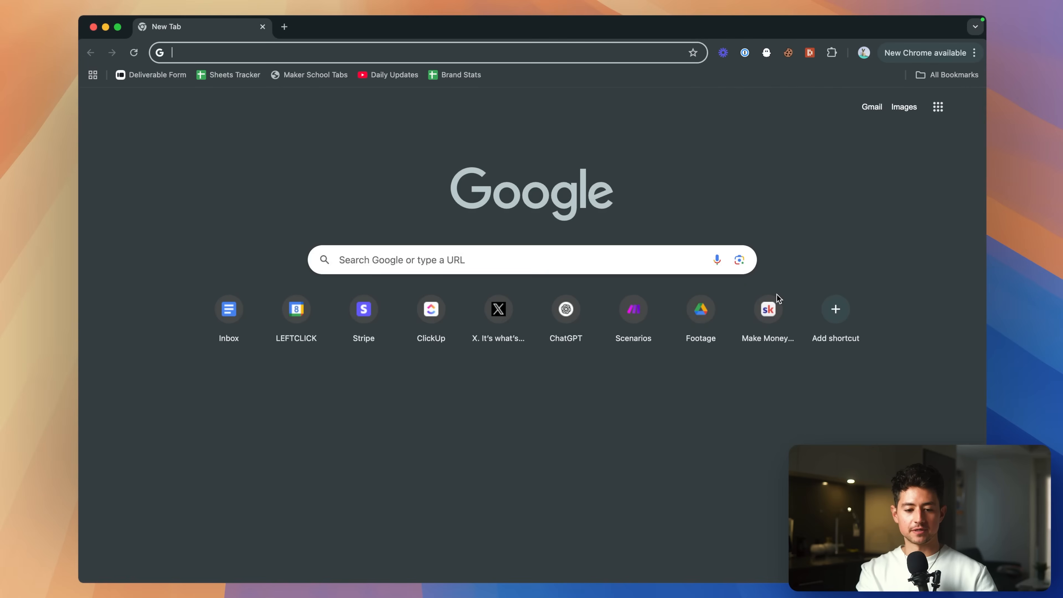
text(sheets.new)
key(Return)
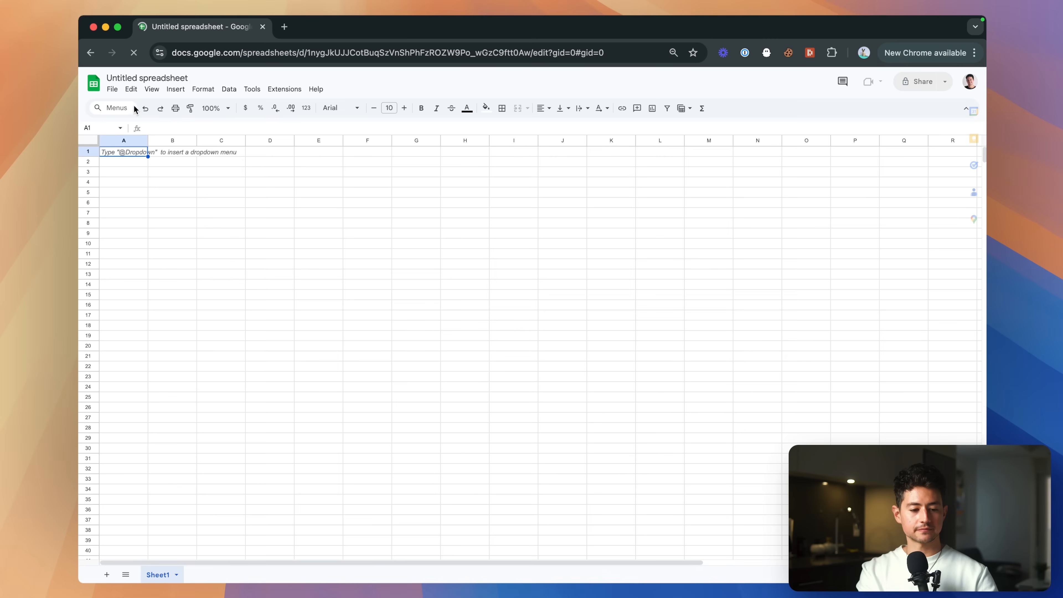
click(129, 78)
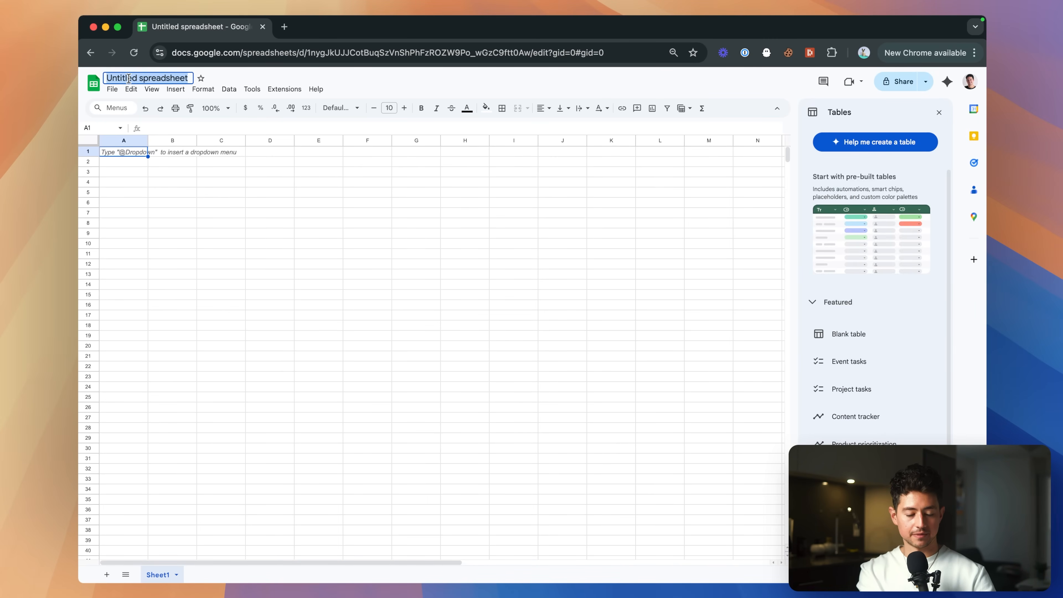
text(AI Podcast Repurposing Engine Content Calendar)
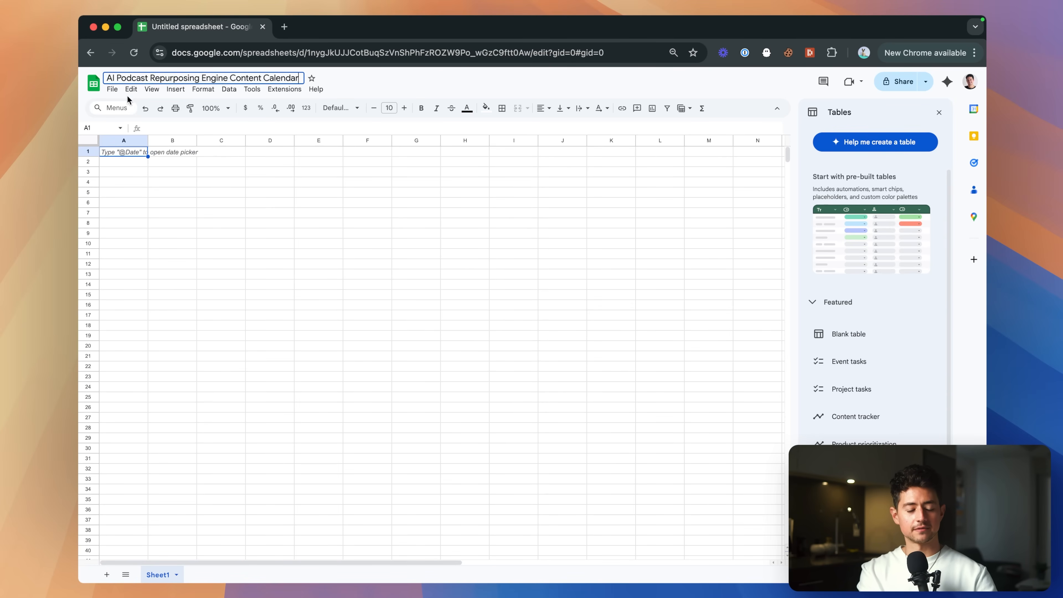
click(158, 162)
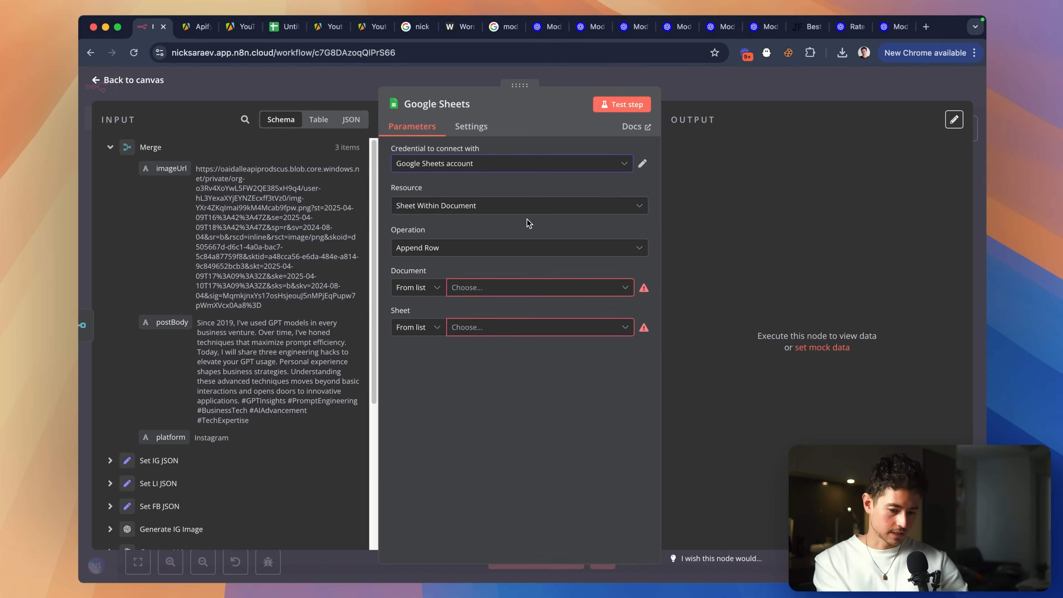
Set the Google Sheets step's Document field to By ID with a Fixed value.
click(429, 288)
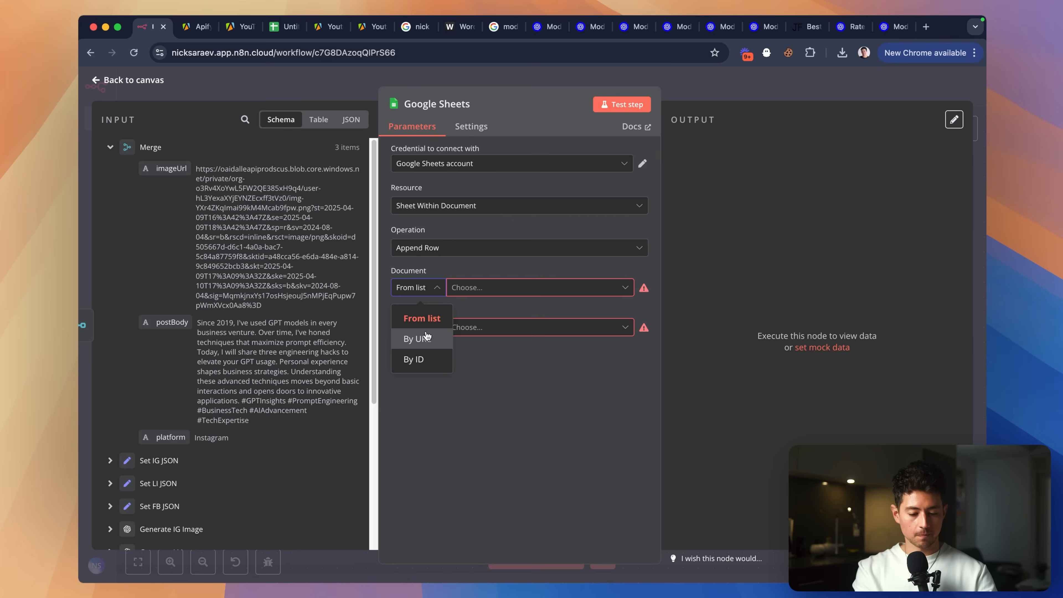
click(419, 360)
click(462, 280)
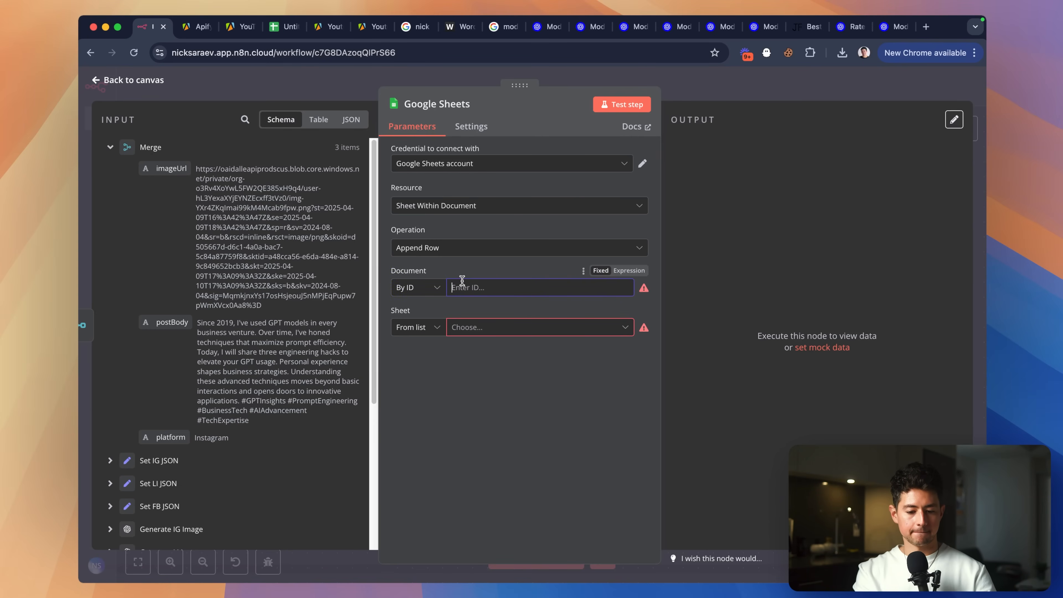
click(430, 299)
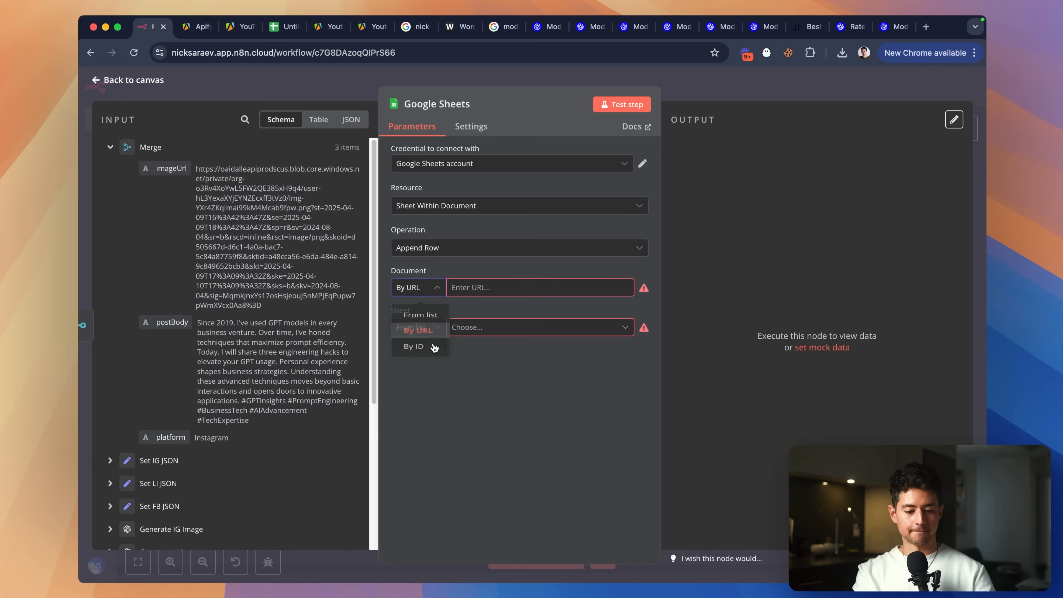
click(423, 340)
click(627, 270)
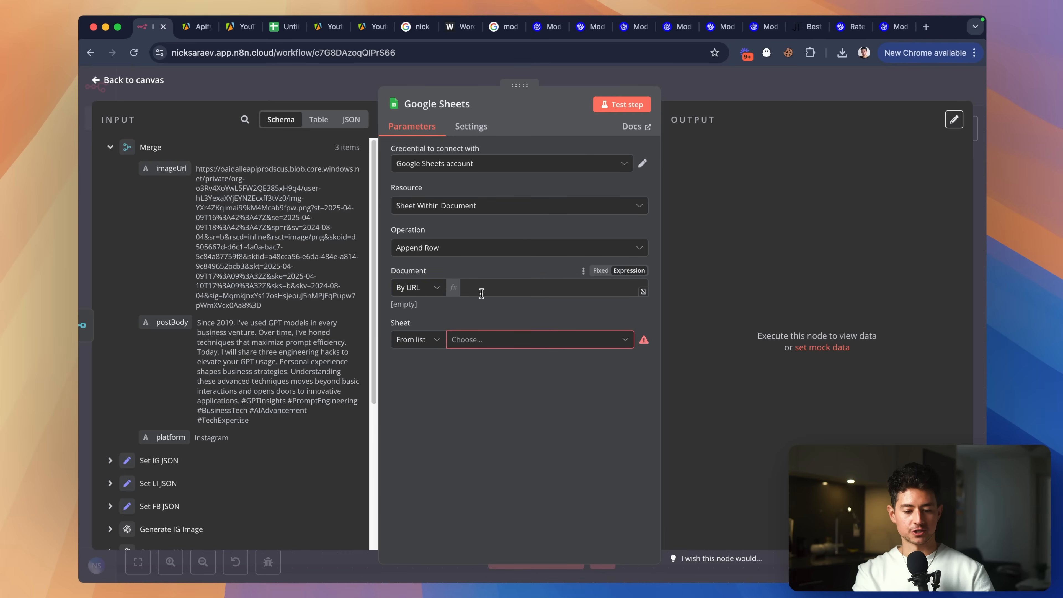
click(431, 294)
click(431, 295)
click(431, 295)
click(431, 361)
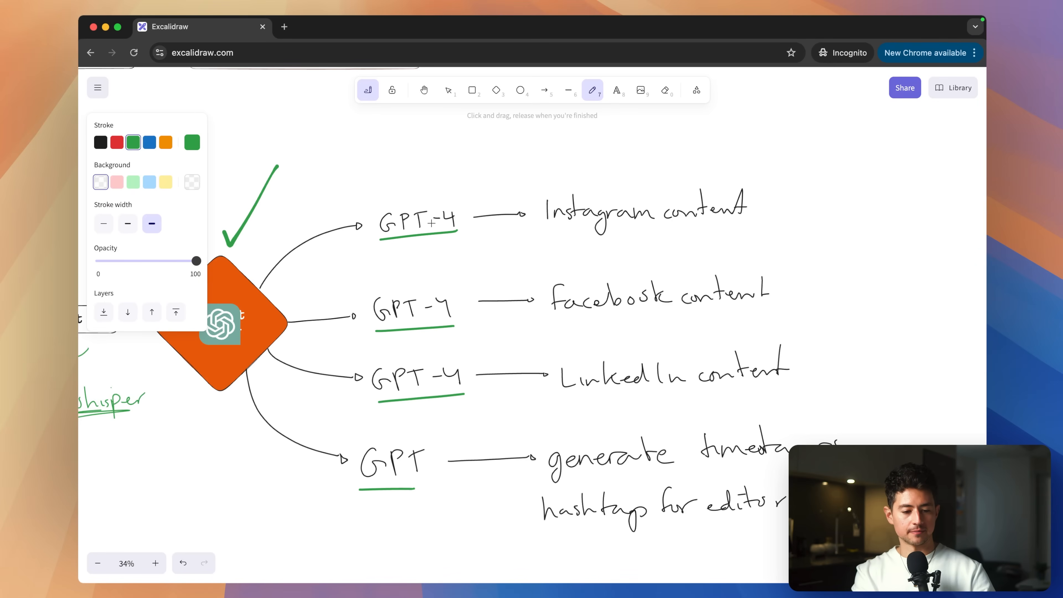
Tick off the Instagram and another GPT-4 content branch with green checks in the diagram.
scroll(431, 223, left, 5)
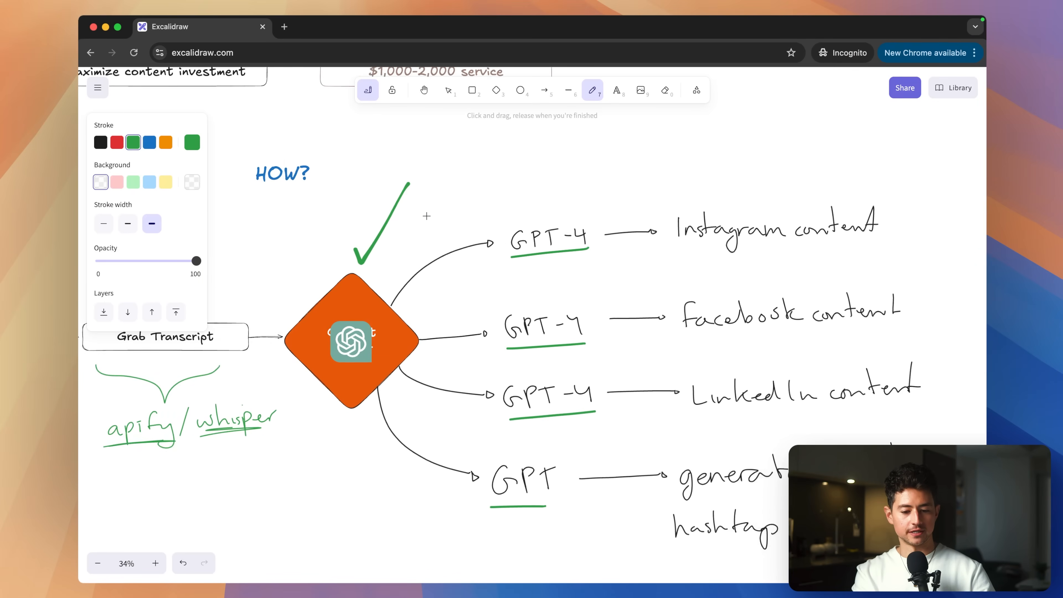
drag(476, 206, 512, 156)
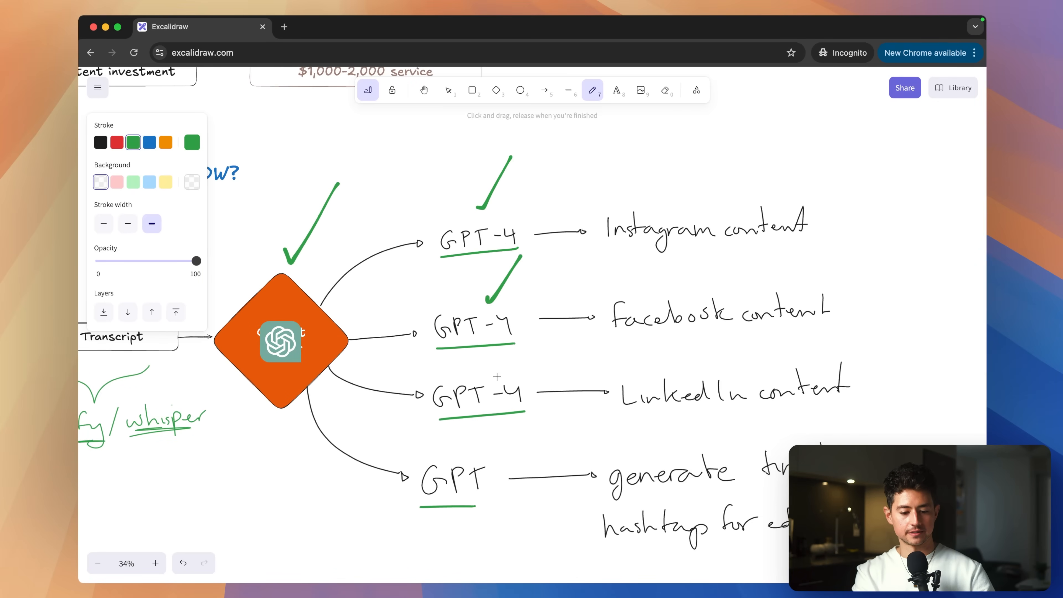
drag(498, 376, 538, 317)
scroll(495, 169, right, 6)
scroll(495, 168, down, 3)
scroll(495, 168, up, 2)
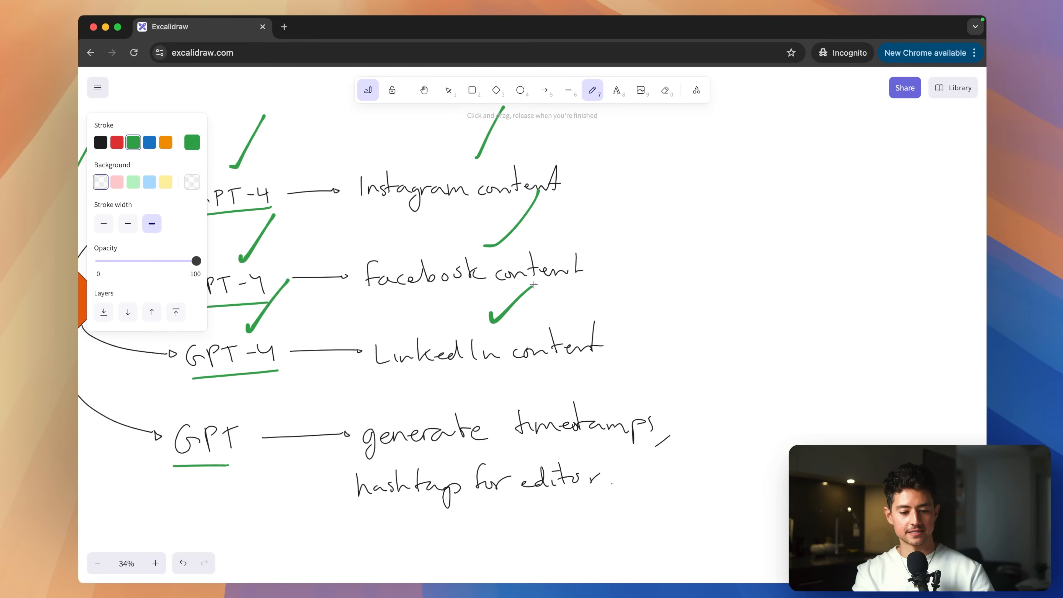
scroll(534, 284, left, 2)
scroll(534, 284, down, 1)
Draw a black bracket to the right of the Instagram and Facebook content items.
drag(661, 148, 745, 195)
key(super+z)
click(100, 143)
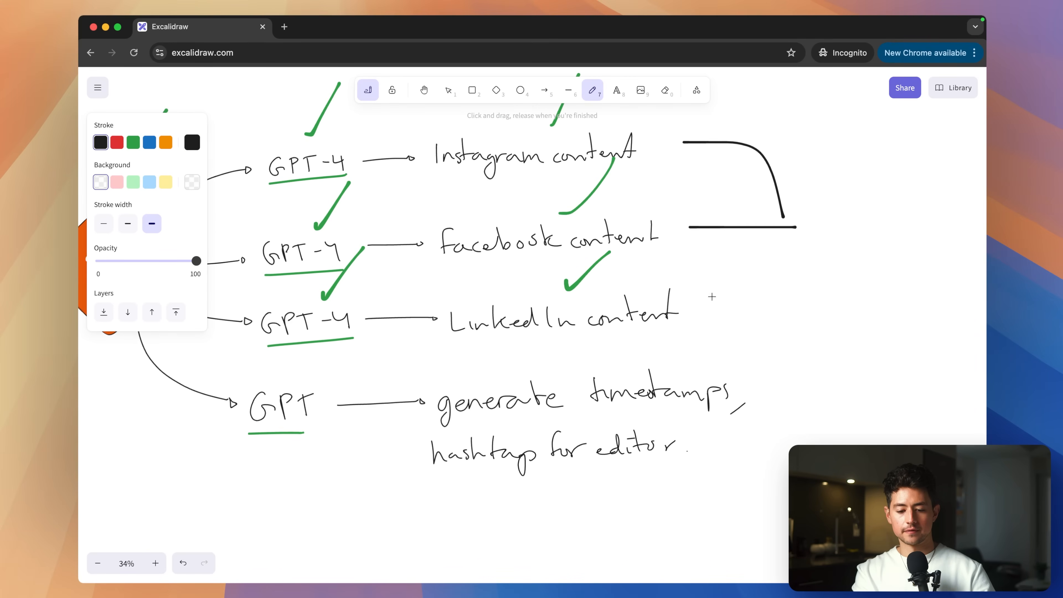
drag(712, 296, 791, 259)
drag(762, 377, 777, 289)
drag(778, 289, 782, 256)
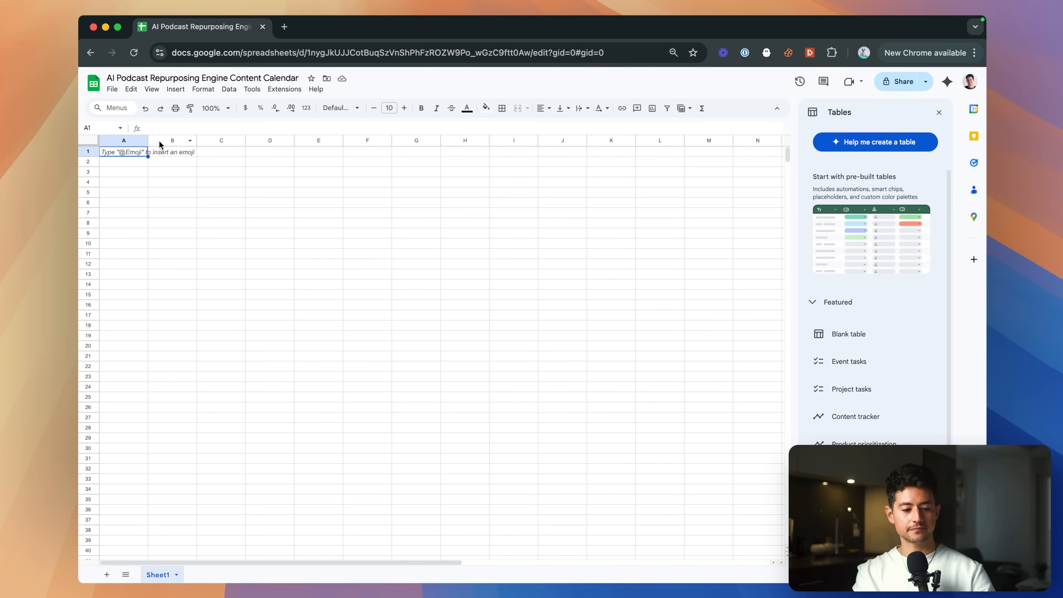
Enter the headers dateAdded, postBody and postImage in cells A1:C1.
drag(148, 141, 192, 141)
text(dateAdded)
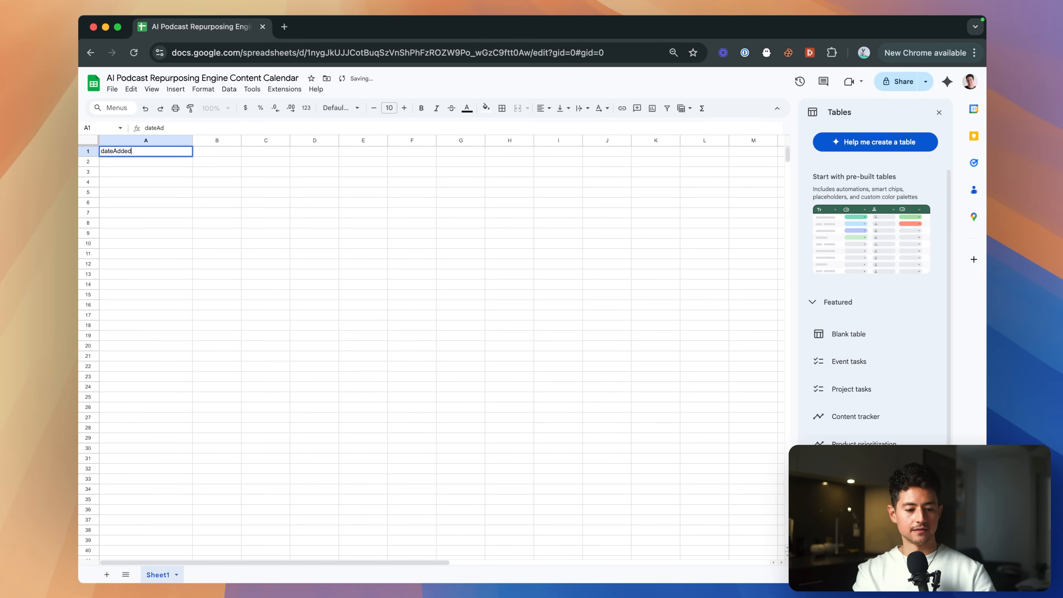
key(Tab)
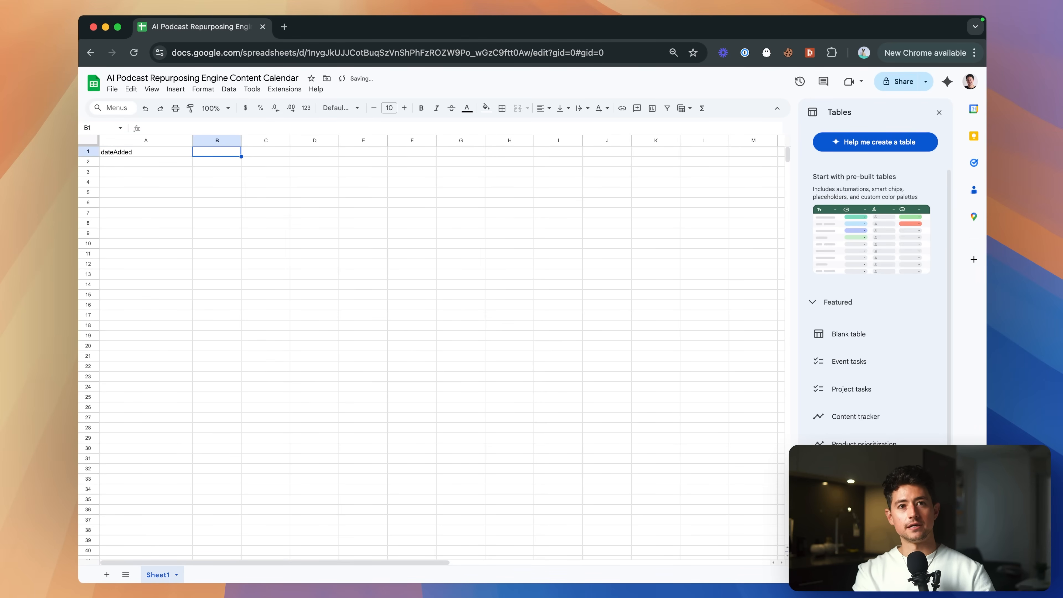
text(postBody)
key(Return)
key(Right)
key(Up)
text(postI)
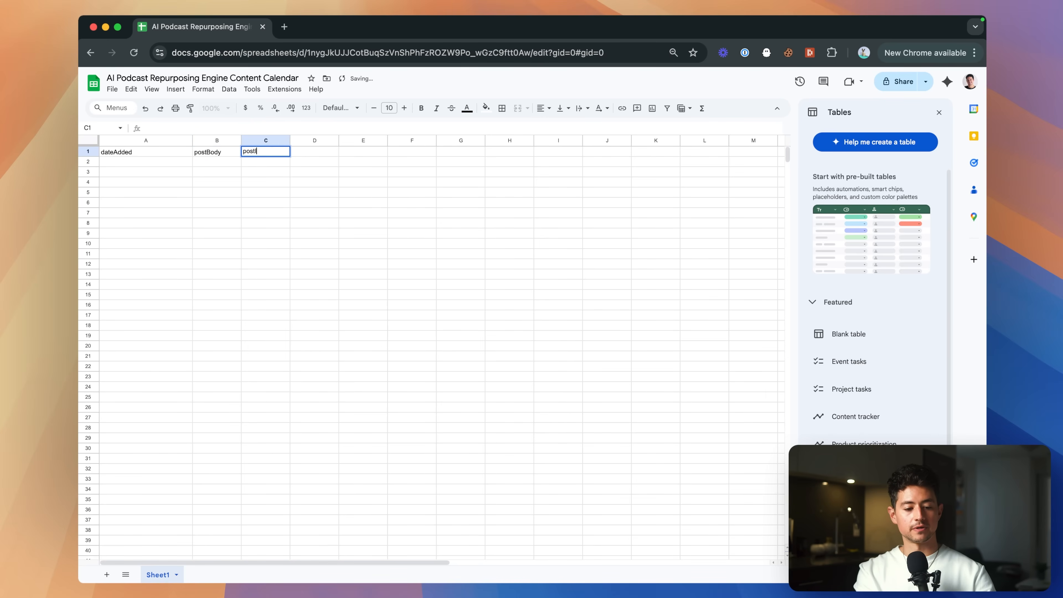
key(Return)
Make the header row bold and restore column A's width.
key(Up)
key(shift+space)
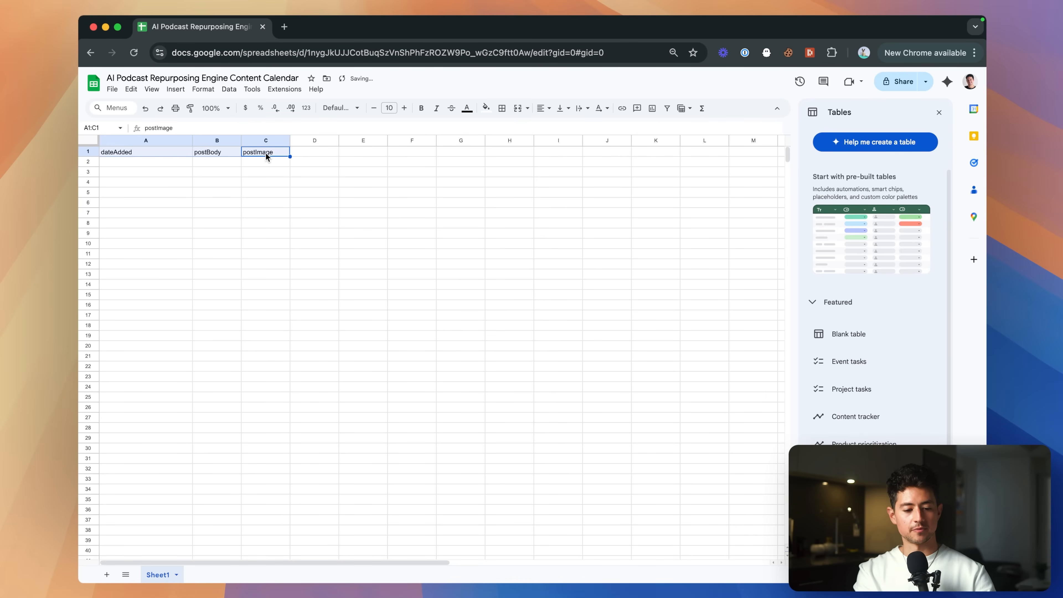
key(ctrl+b)
click(248, 161)
drag(193, 140, 155, 141)
click(208, 175)
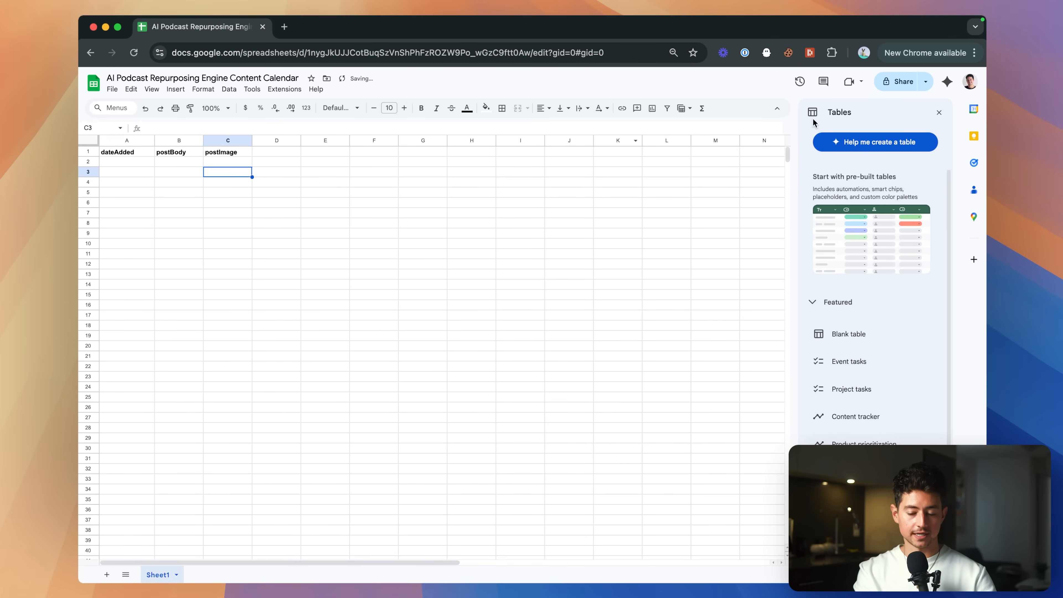
Close the side panel, reset zoom to 100%, and rename the first sheet to Facebook.
click(938, 112)
key(super+0)
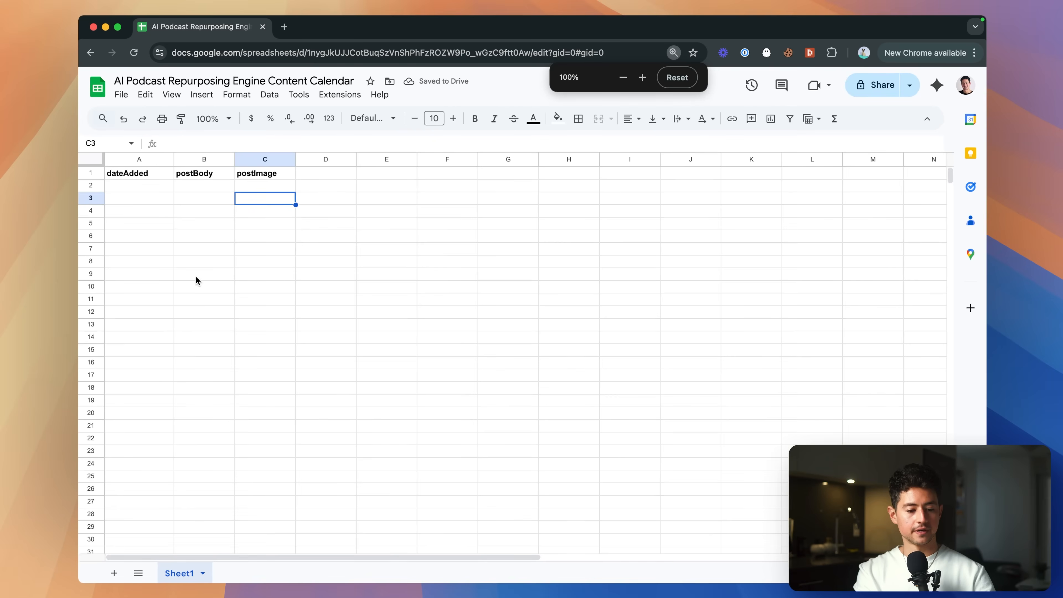
double_click(177, 574)
text(Facebook)
key(Return)
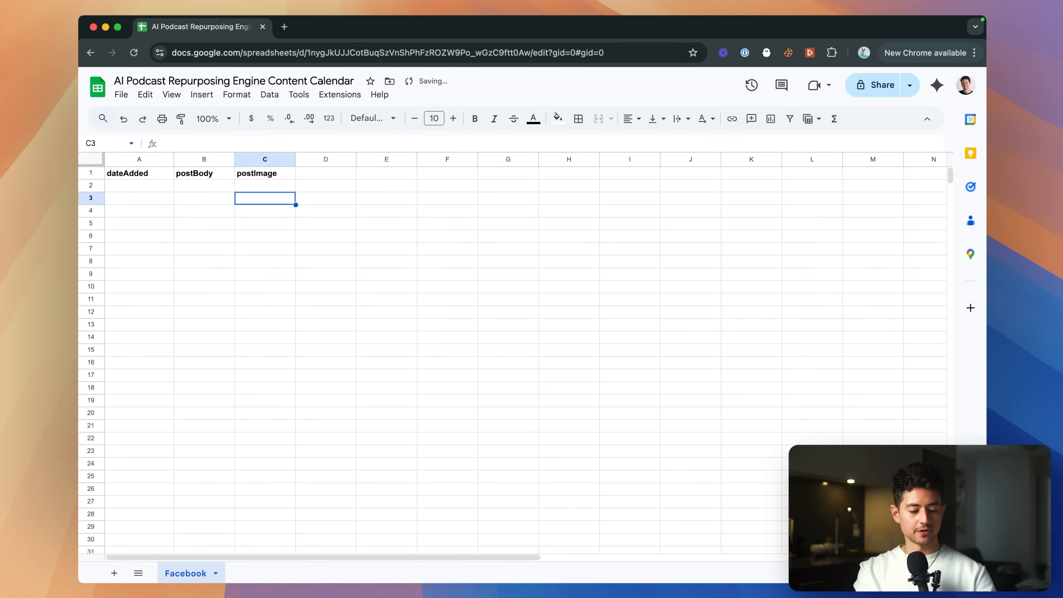
Add a second sheet named Instagram with the header row copied from Facebook.
click(114, 573)
click(187, 577)
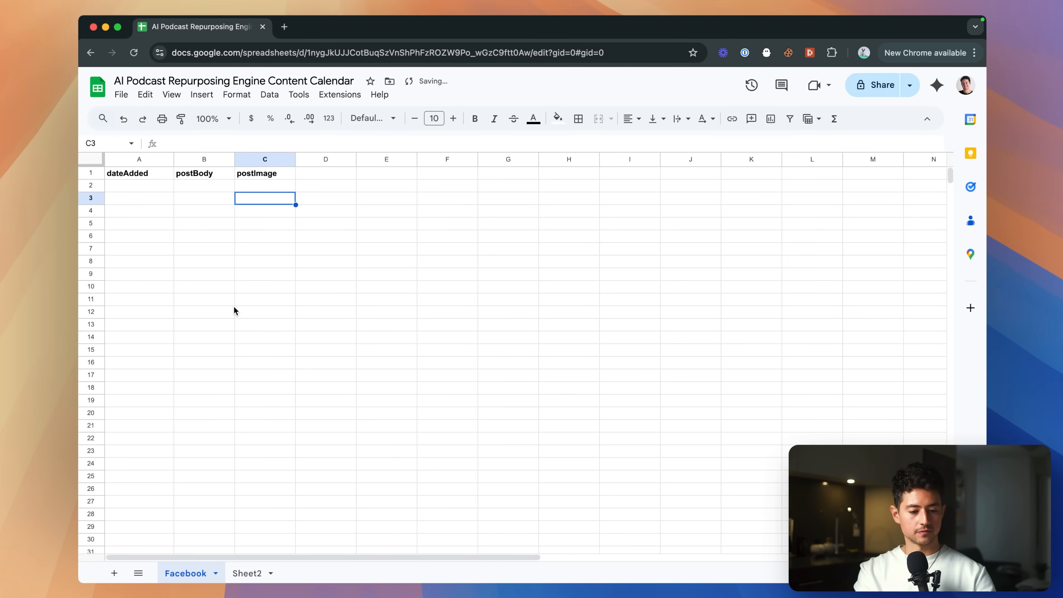
key(super+a)
click(231, 317)
click(159, 175)
key(super+a)
key(super+c)
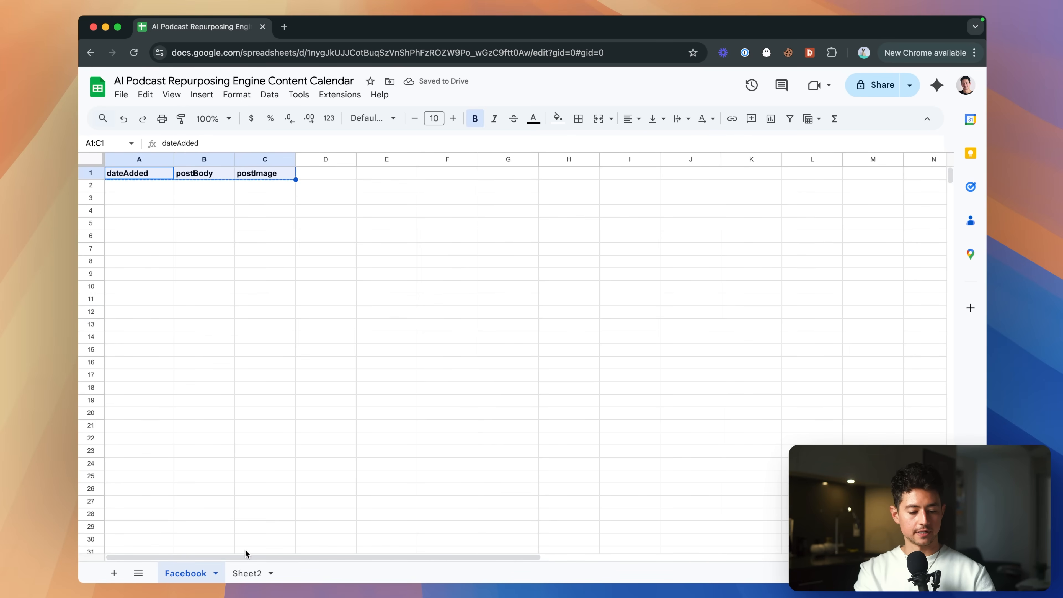
click(247, 574)
key(super+v)
click(149, 177)
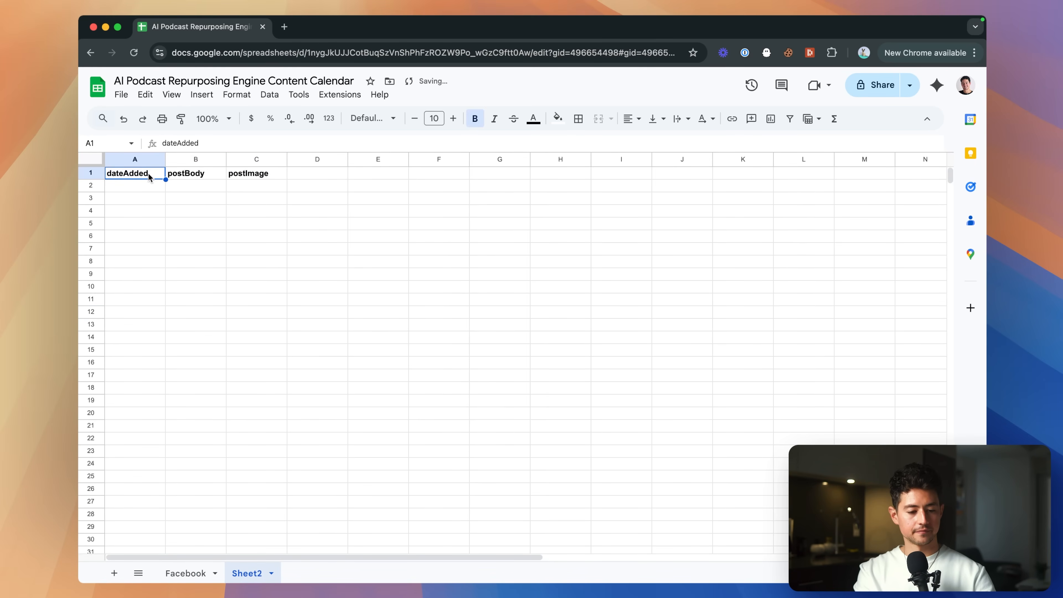
double_click(260, 580)
text(Instagram)
key(Return)
Add a third sheet named LinkedIn and paste the same headers into row 1.
click(114, 573)
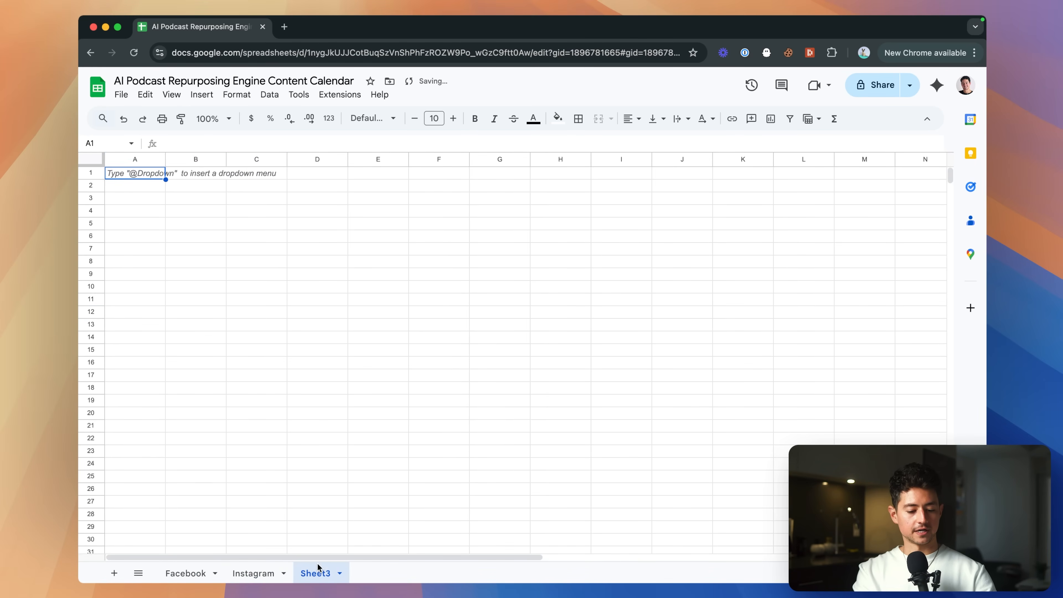
double_click(318, 573)
text(LinkedIn)
key(Return)
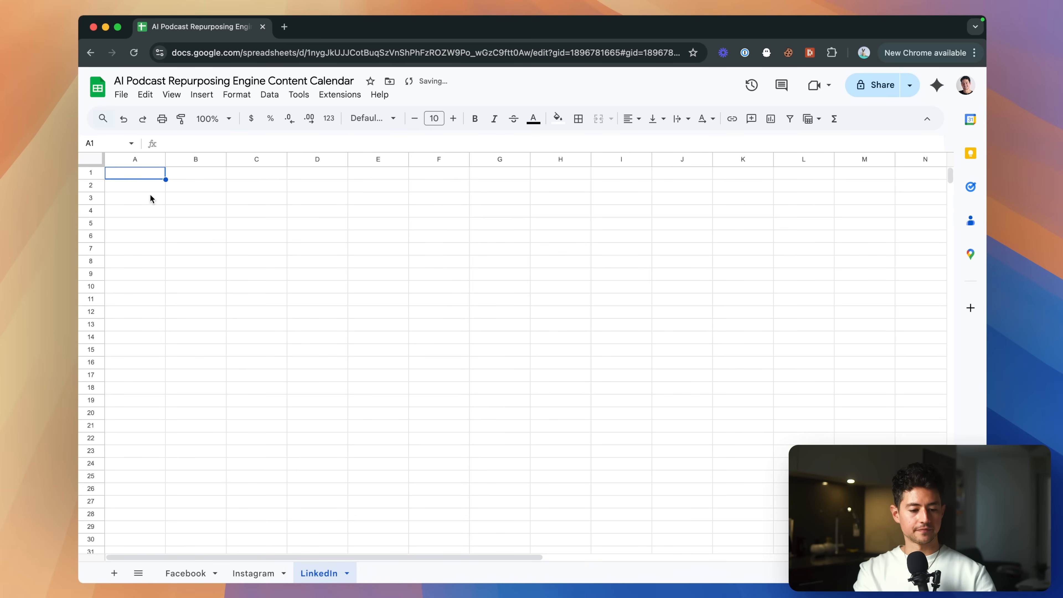
key(super+v)
click(190, 185)
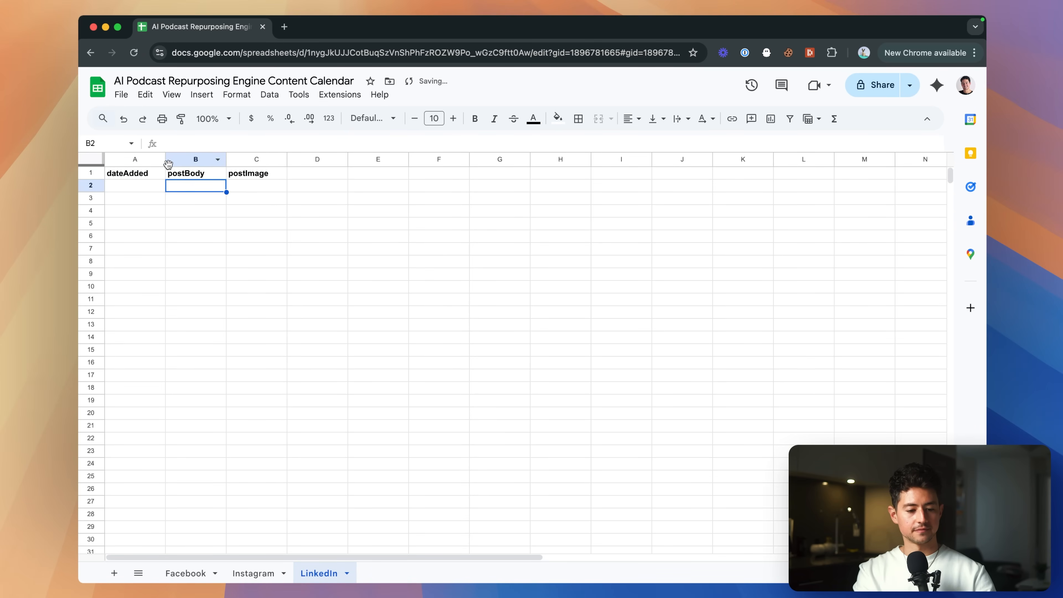
key(super+grave)
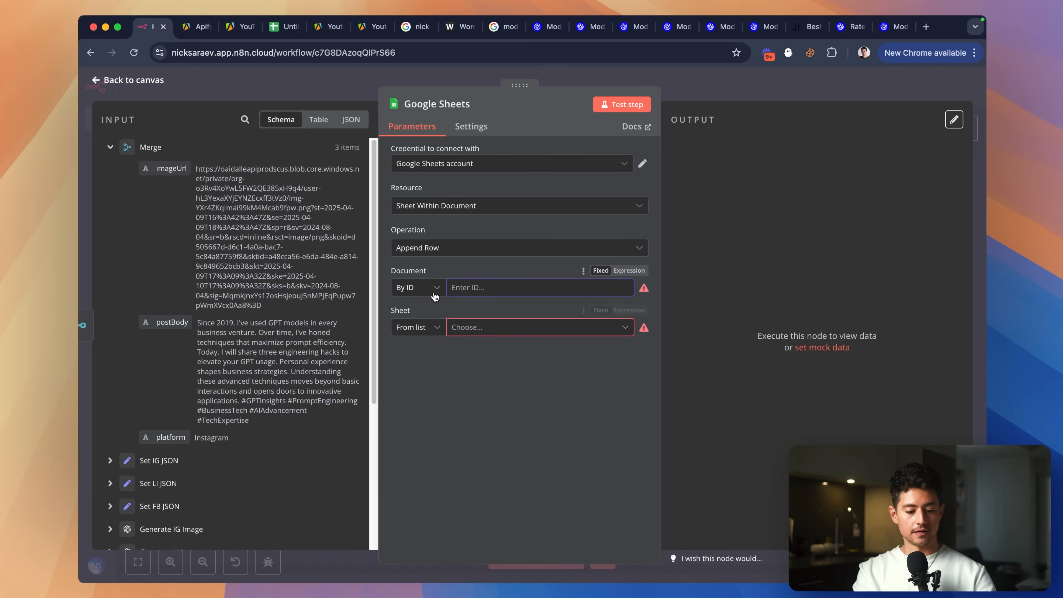
Set the Sheet to By Name and paste the spreadsheet ID into Document By ID.
click(431, 328)
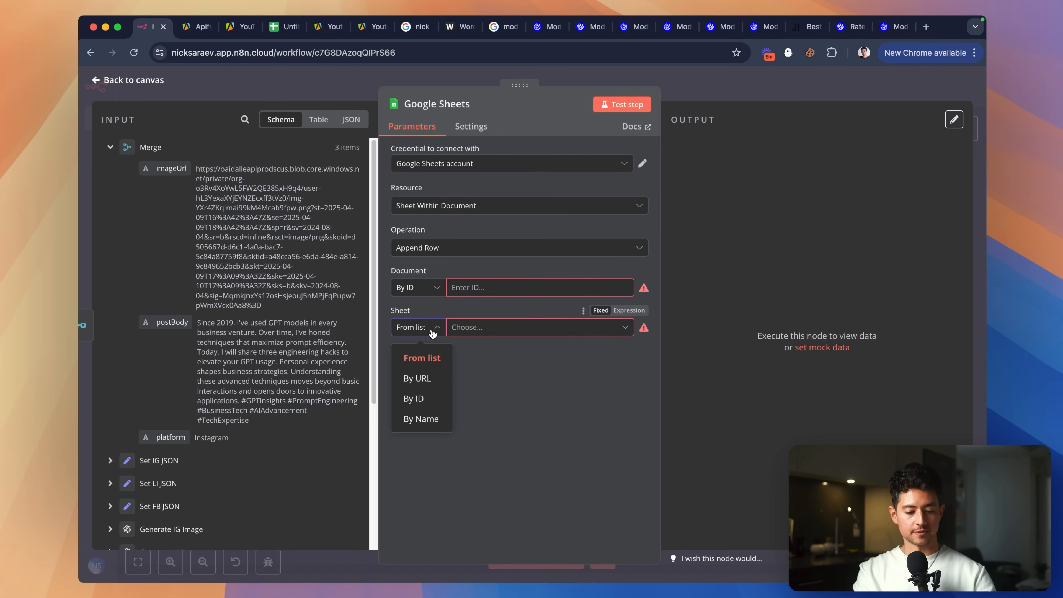
click(430, 423)
click(487, 327)
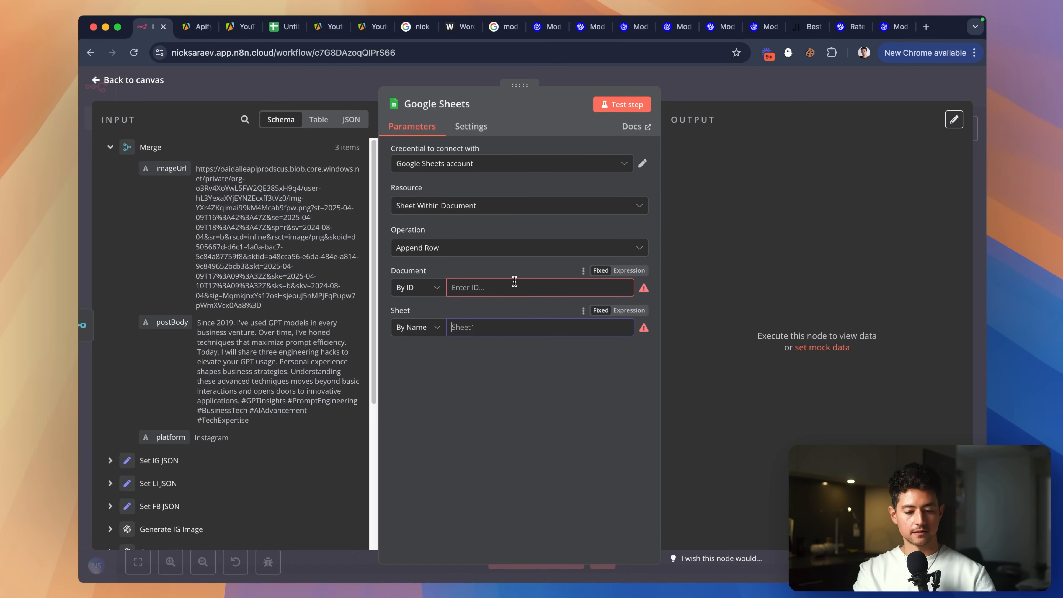
click(514, 283)
key(super+grave)
key(super+grave)
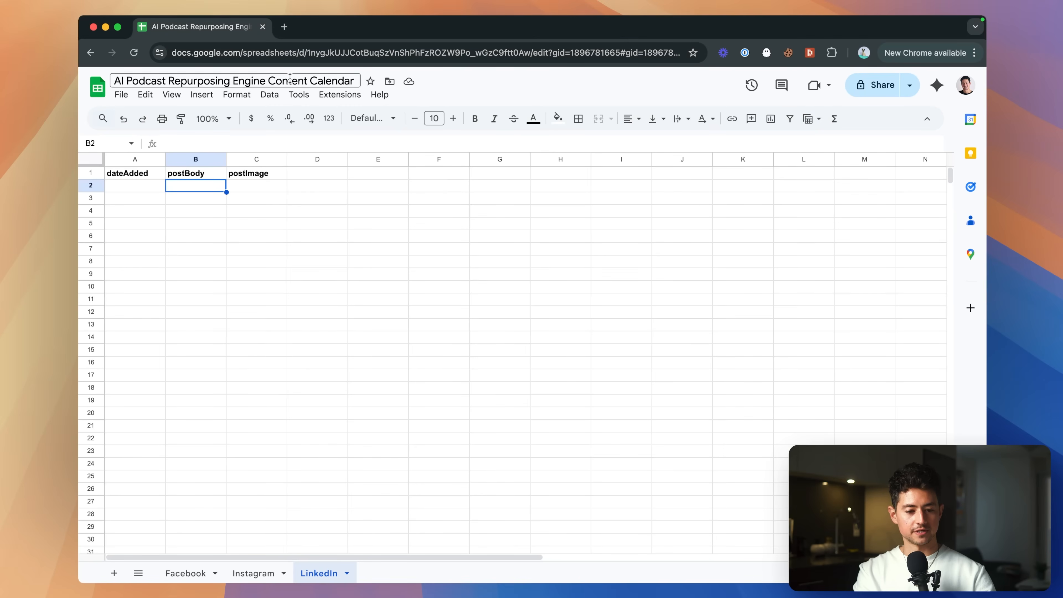
double_click(356, 53)
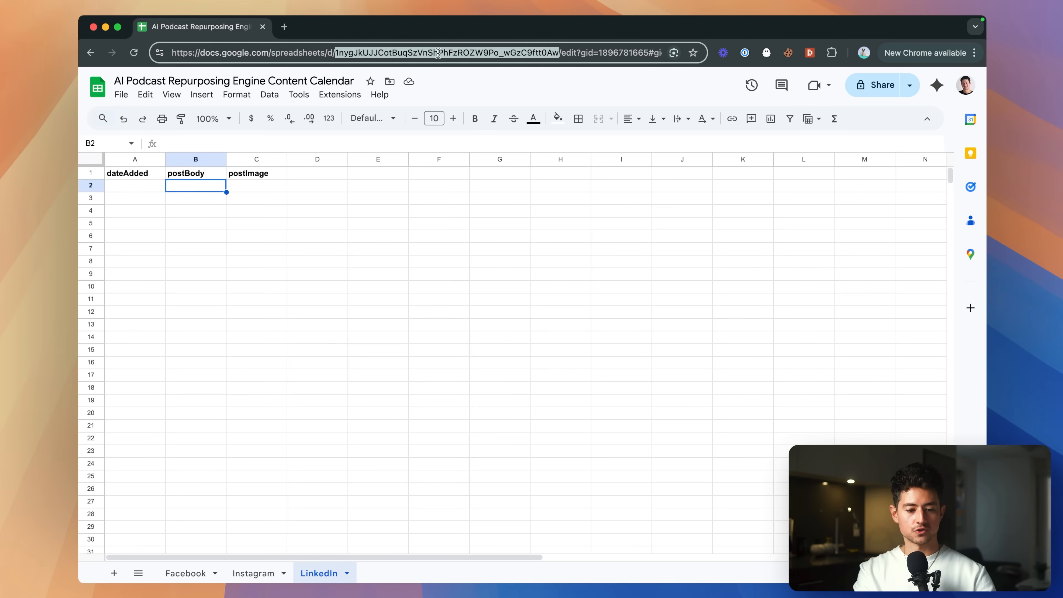
key(super+c)
key(super+grave)
key(super+v)
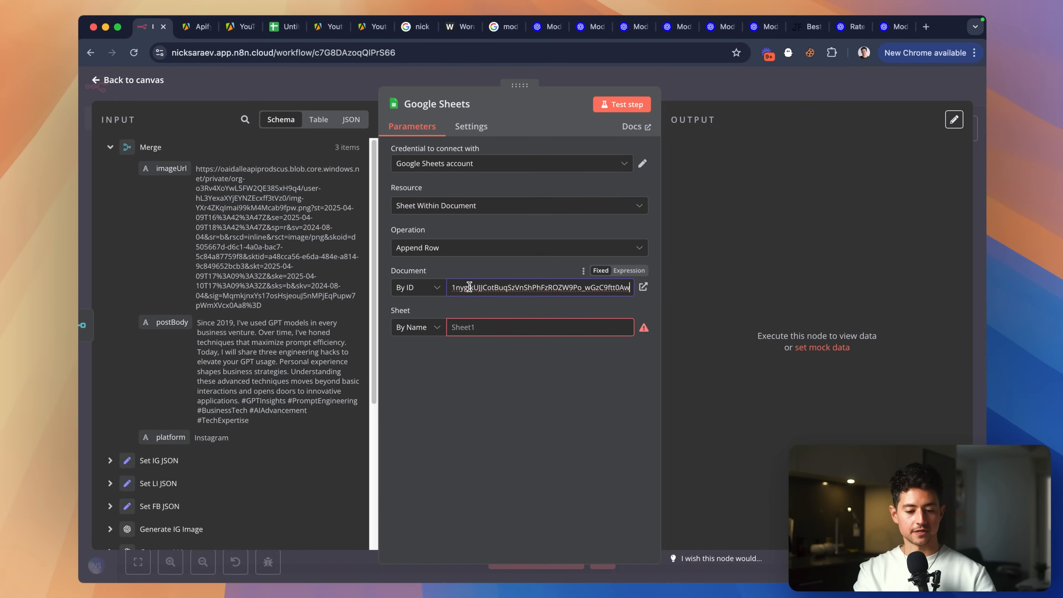
click(481, 327)
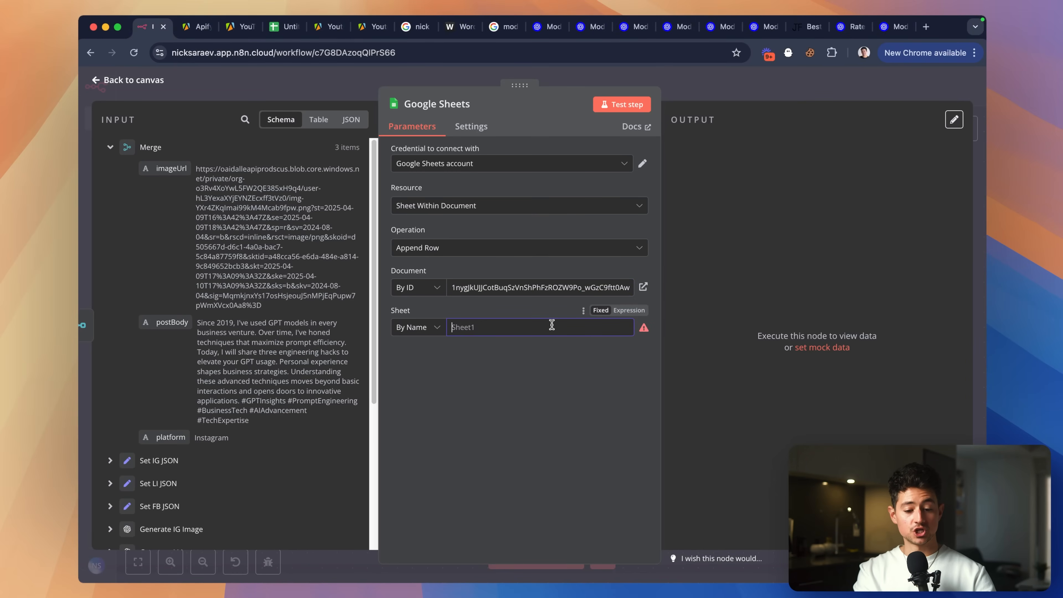
Use the platform field as the sheet name.
scroll(251, 371, down, 1)
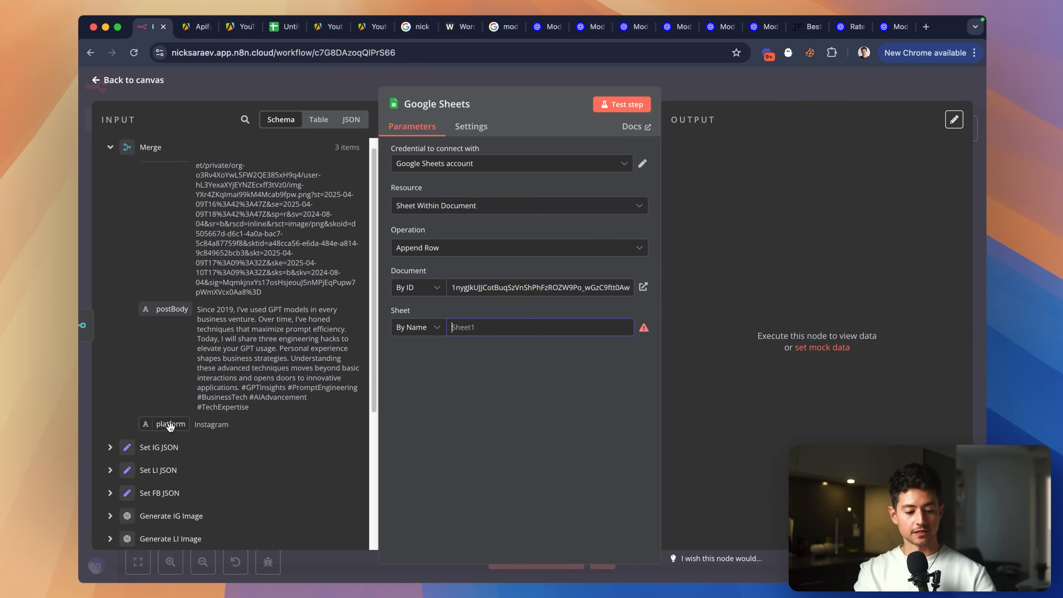
scroll(167, 425, up, 1)
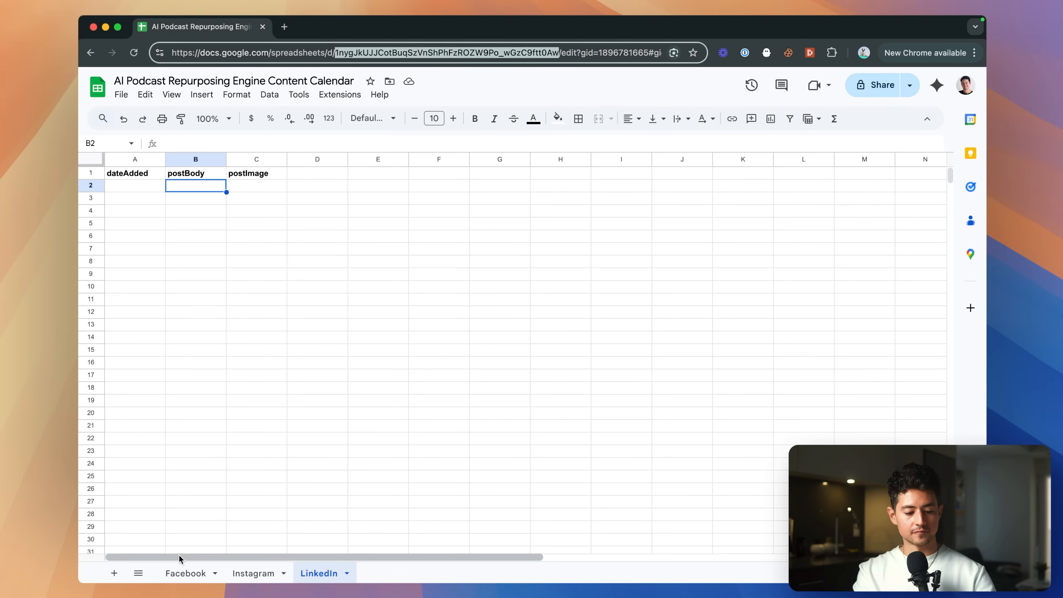
click(179, 574)
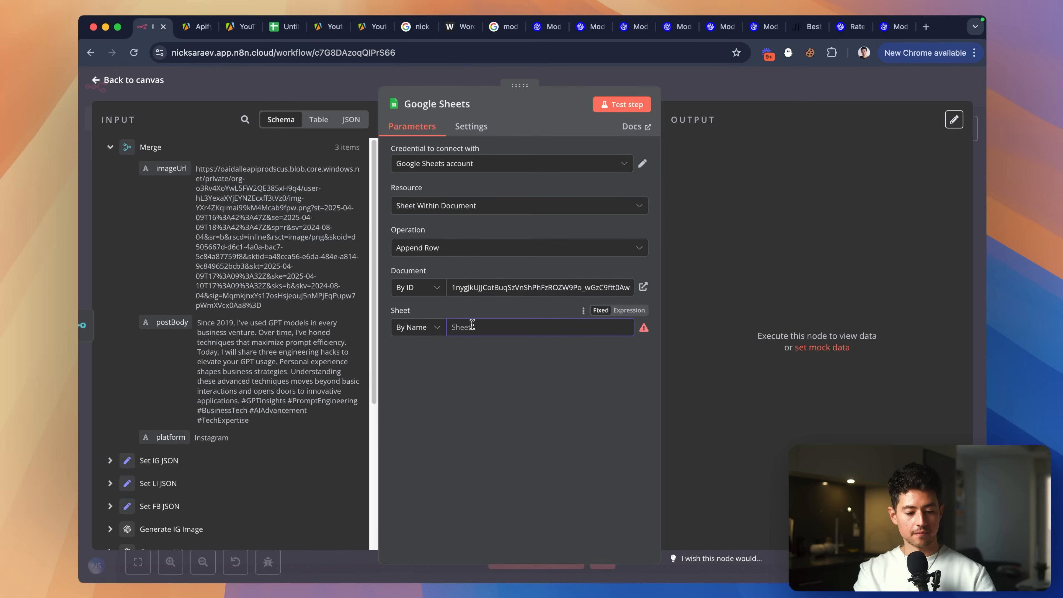
drag(165, 437, 502, 328)
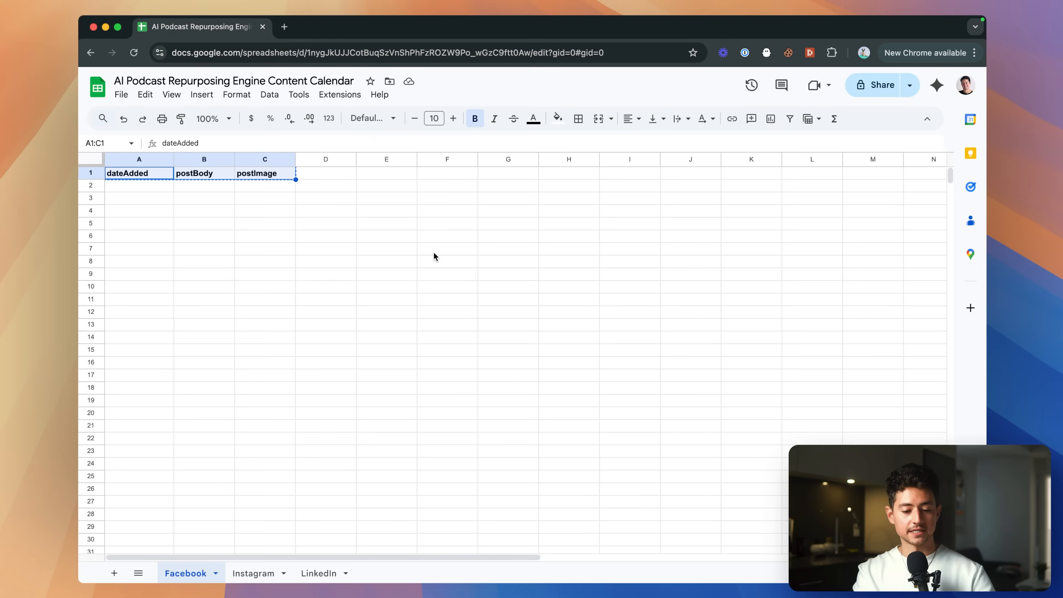
Map postBody to the postBody column and imageUrl to the postImage column.
click(253, 574)
click(319, 573)
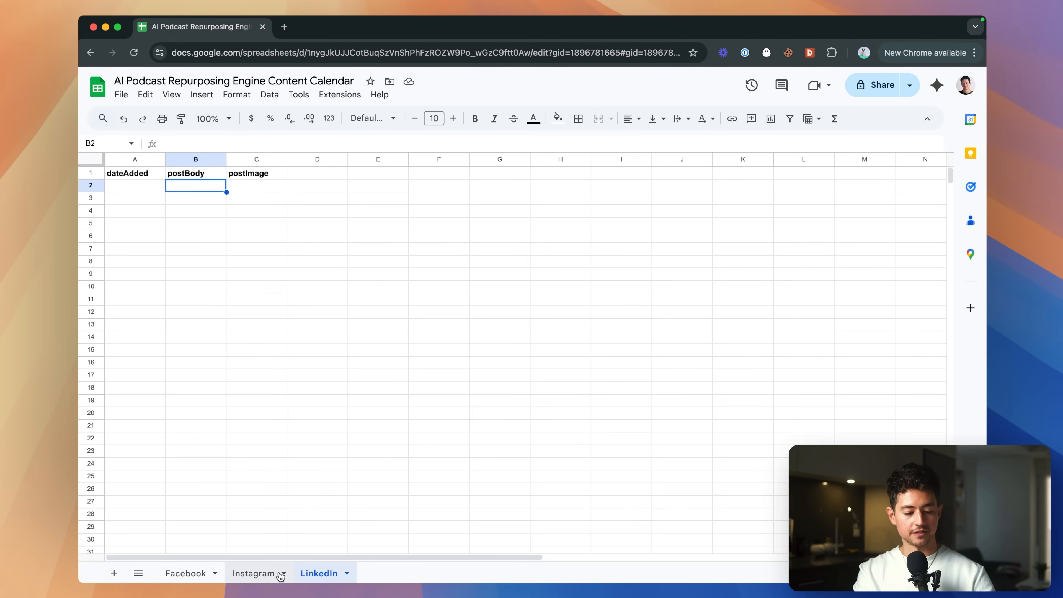
click(209, 577)
click(253, 574)
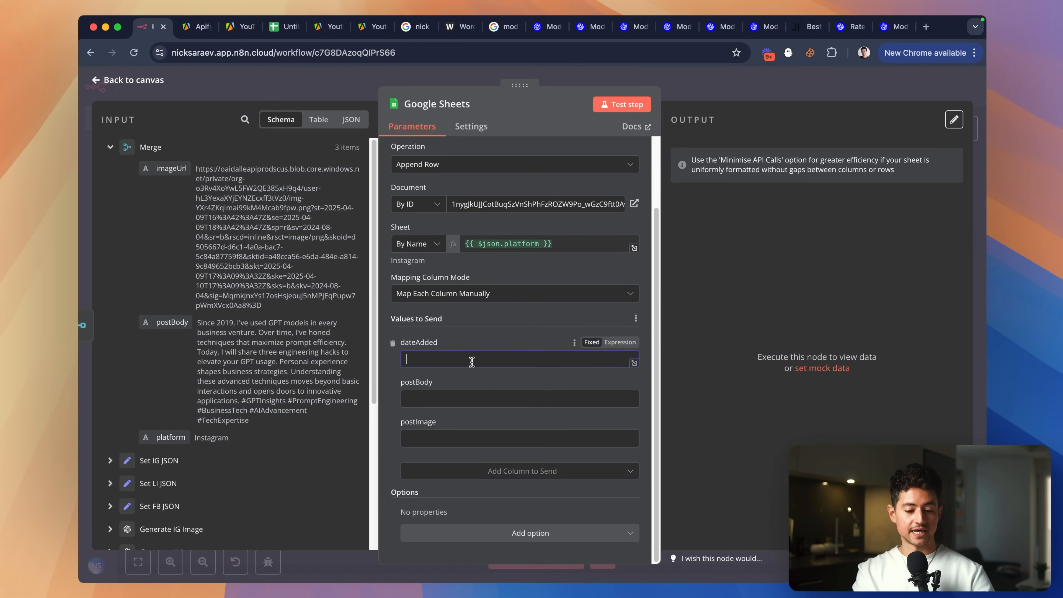
drag(171, 323, 459, 400)
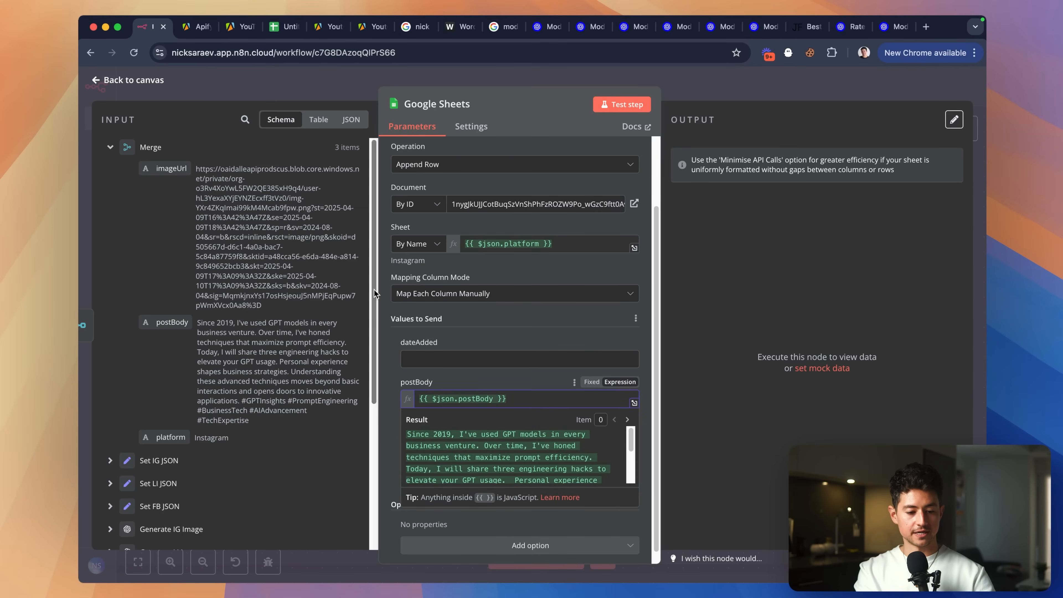
drag(172, 168, 445, 447)
click(470, 342)
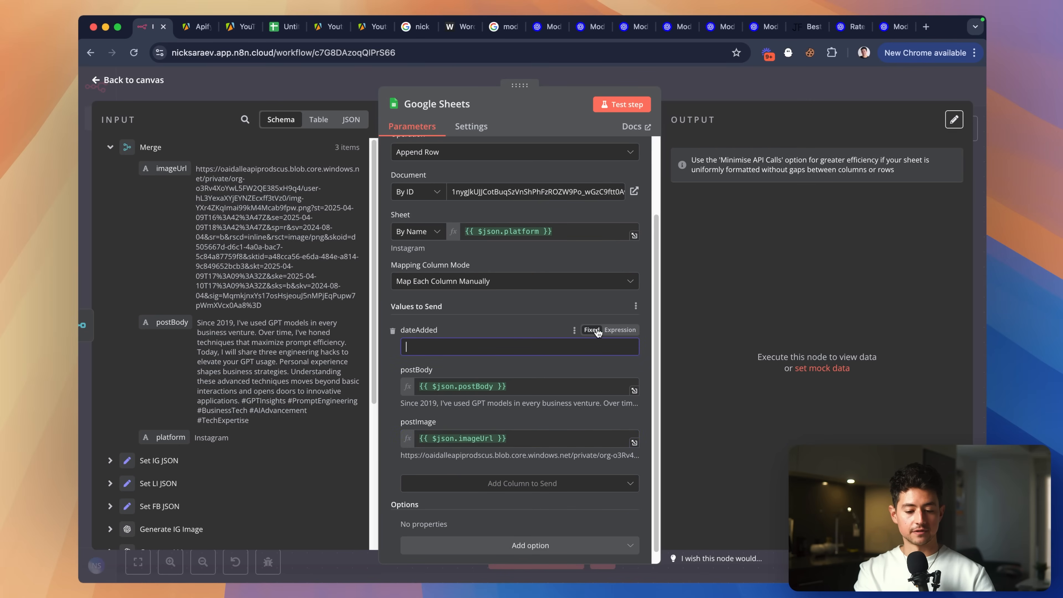
Make dateAdded the expression {{ $now.format('YYYY-MM-DD') }}.
click(620, 329)
text({{ )
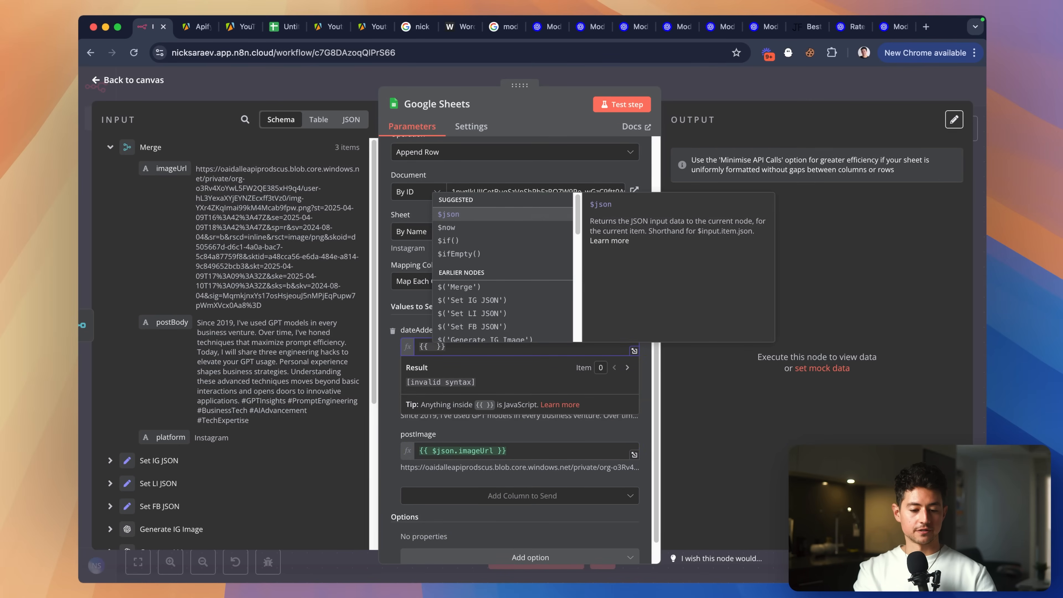
text($now)
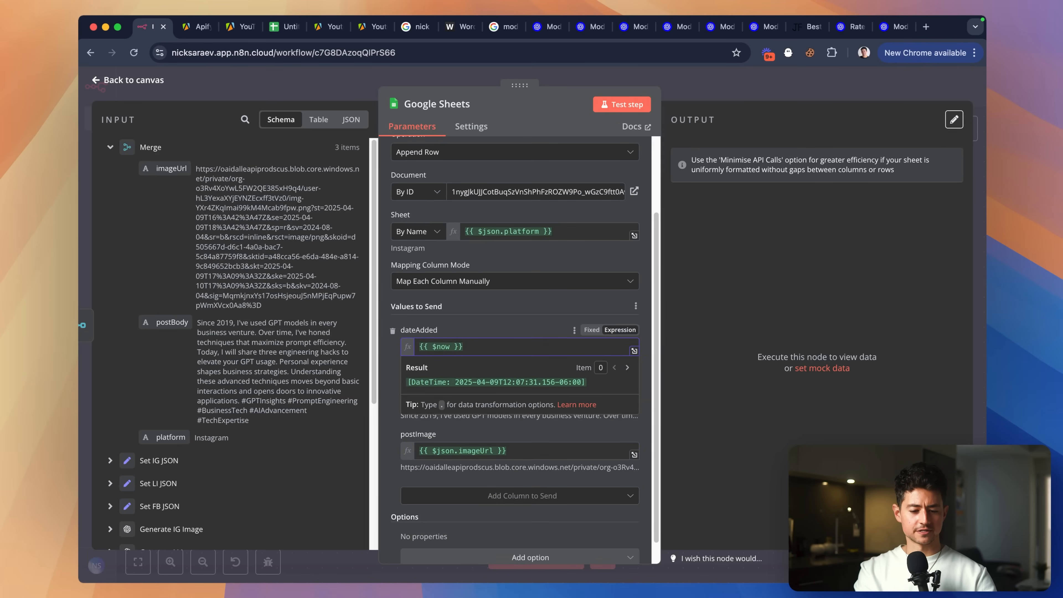
text(.forma)
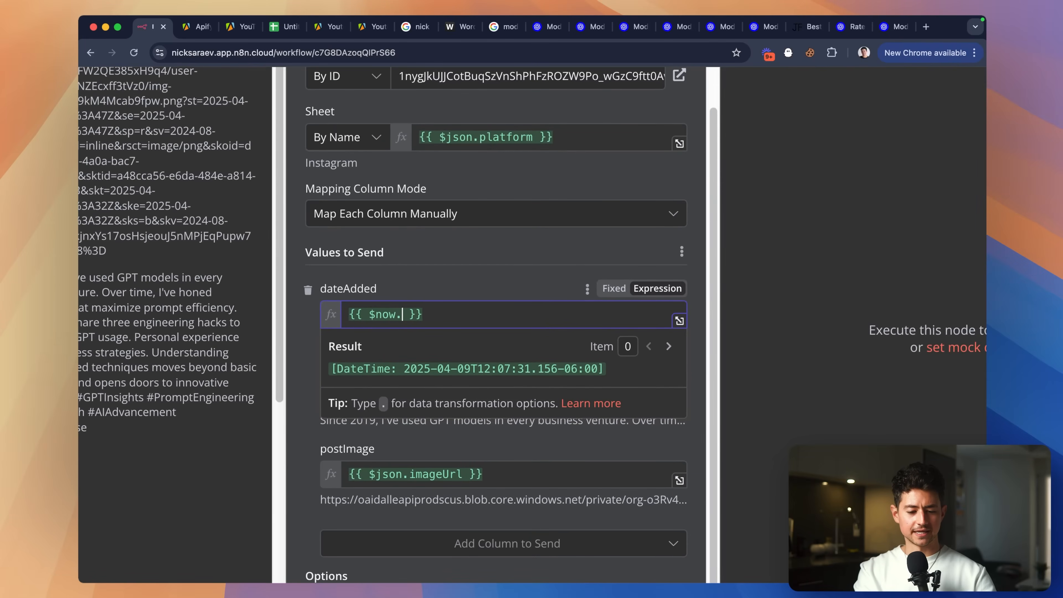
text(t()
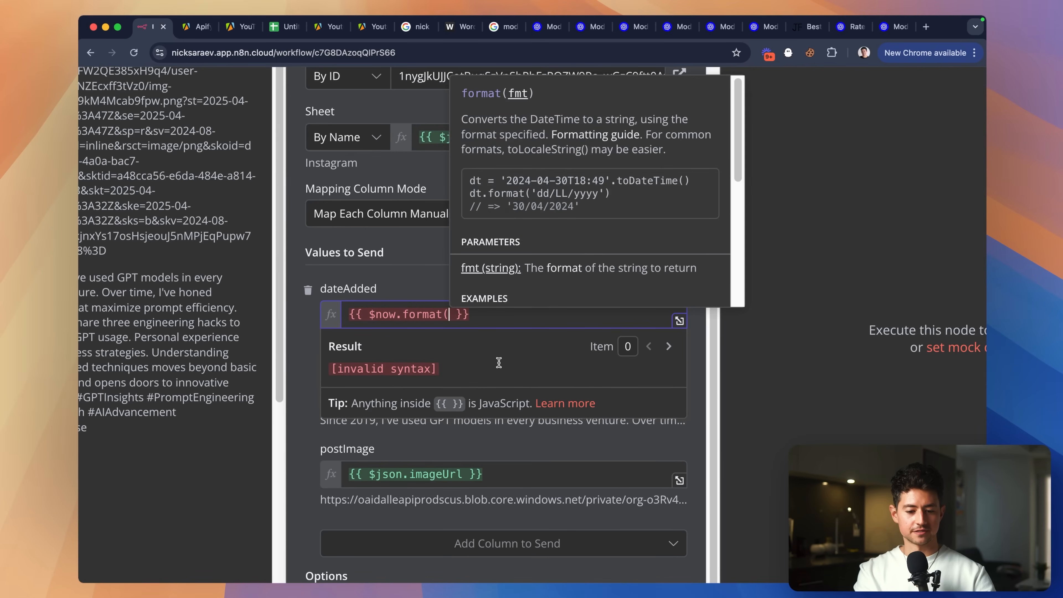
text())
key(Left)
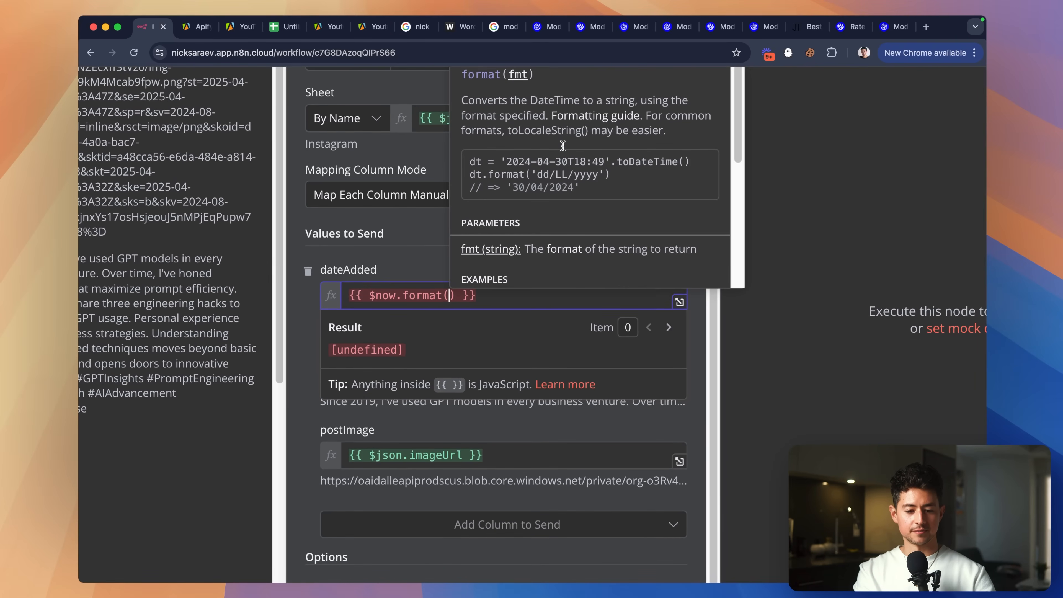
scroll(566, 150, down, 1)
scroll(566, 149, down, 3)
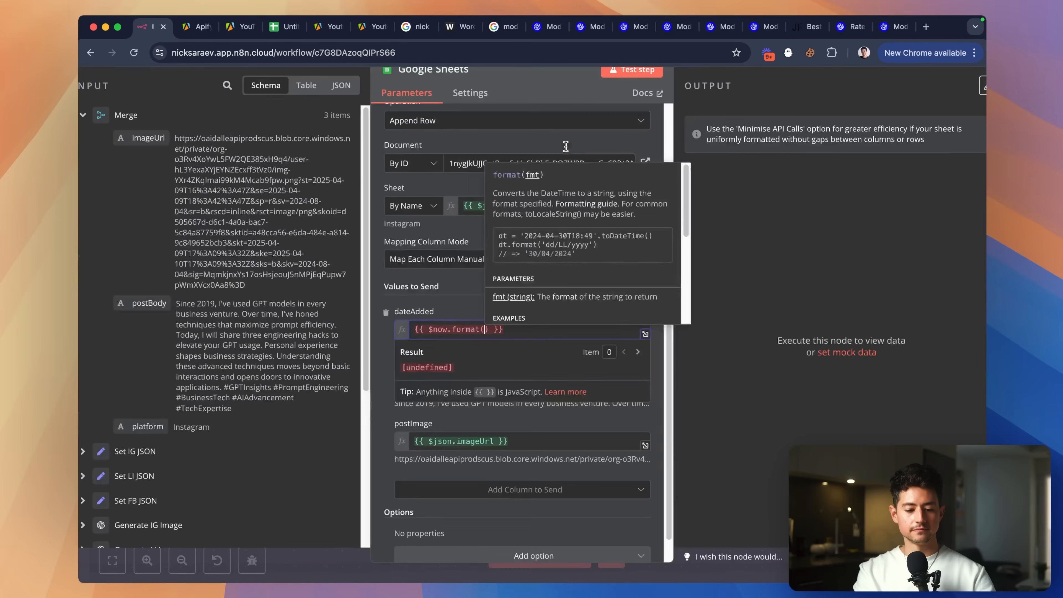
scroll(605, 184, down, 1)
scroll(608, 231, down, 1)
scroll(591, 265, down, 2)
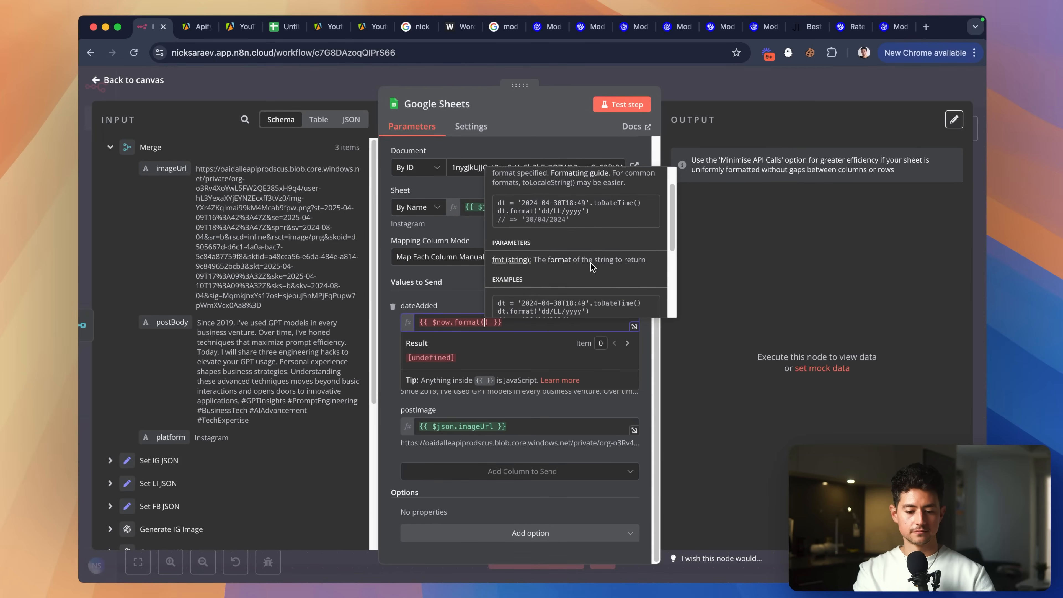
scroll(594, 228, down, 3)
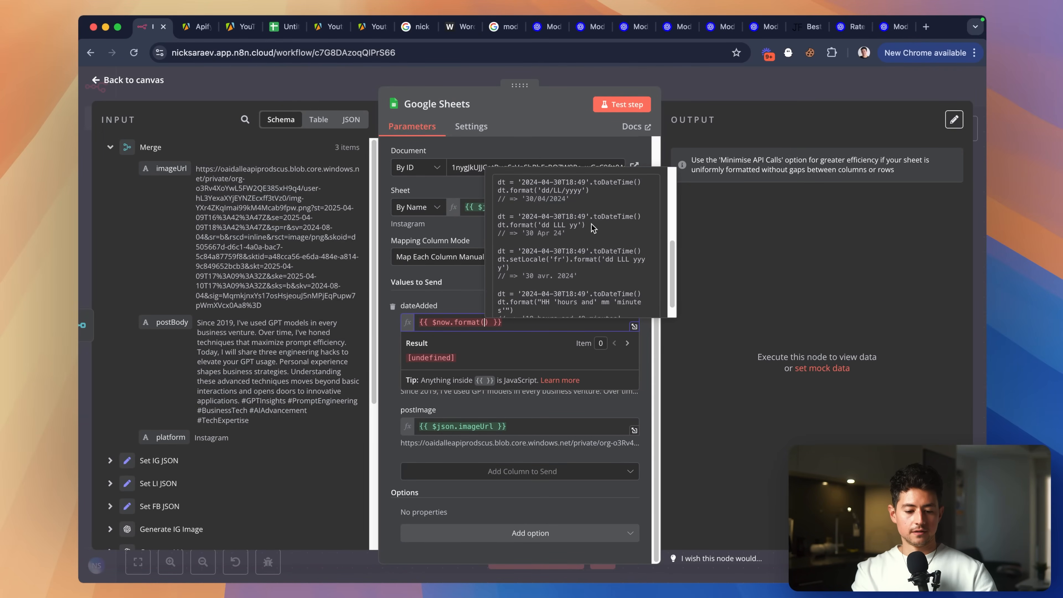
scroll(593, 227, down, 1)
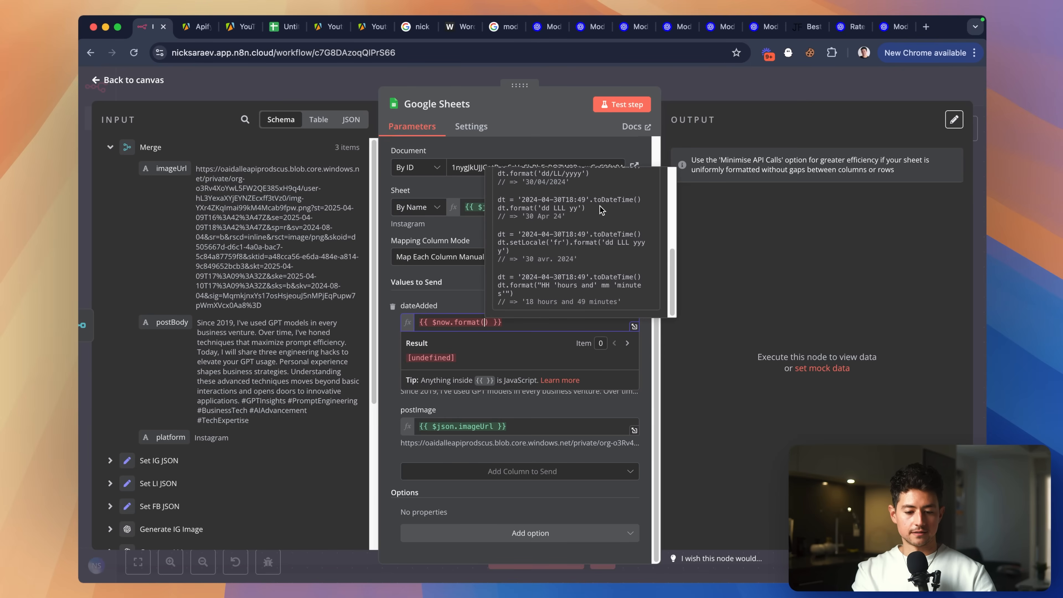
scroll(601, 209, up, 5)
scroll(602, 210, down, 5)
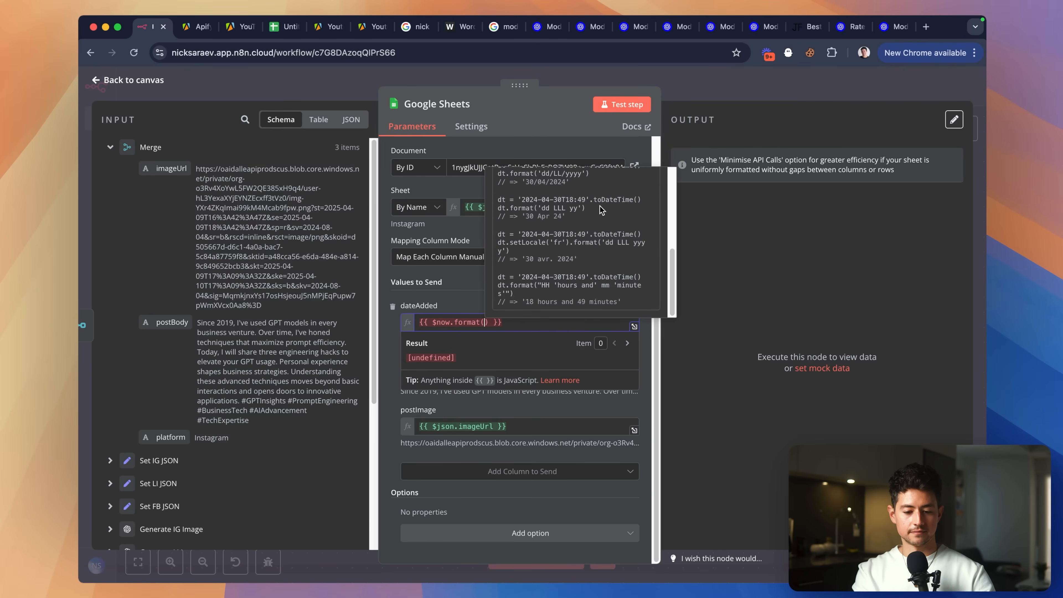
text(')
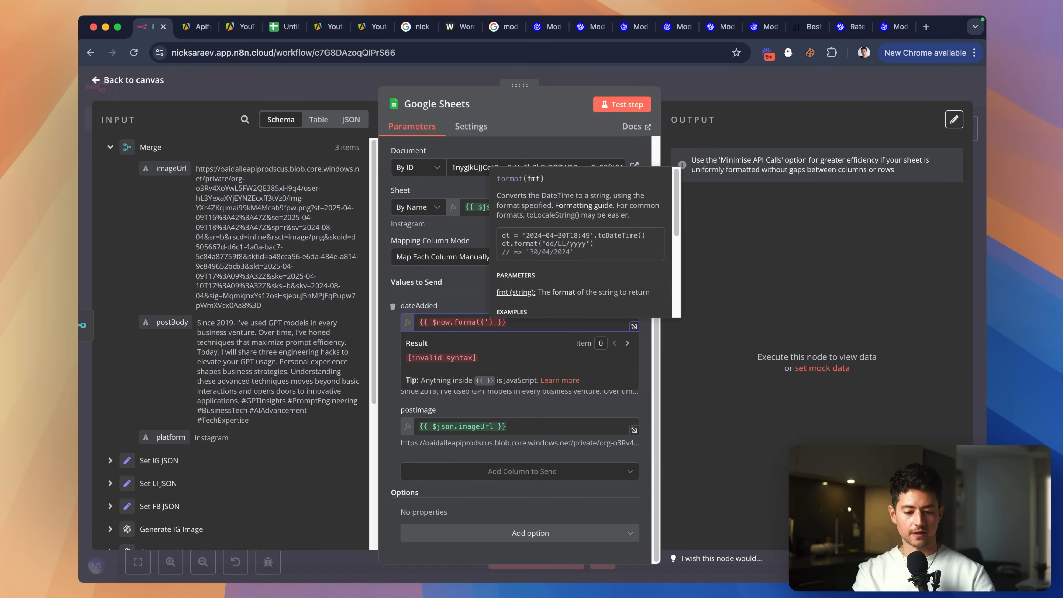
text(')
key(Left)
scroll(623, 228, down, 1)
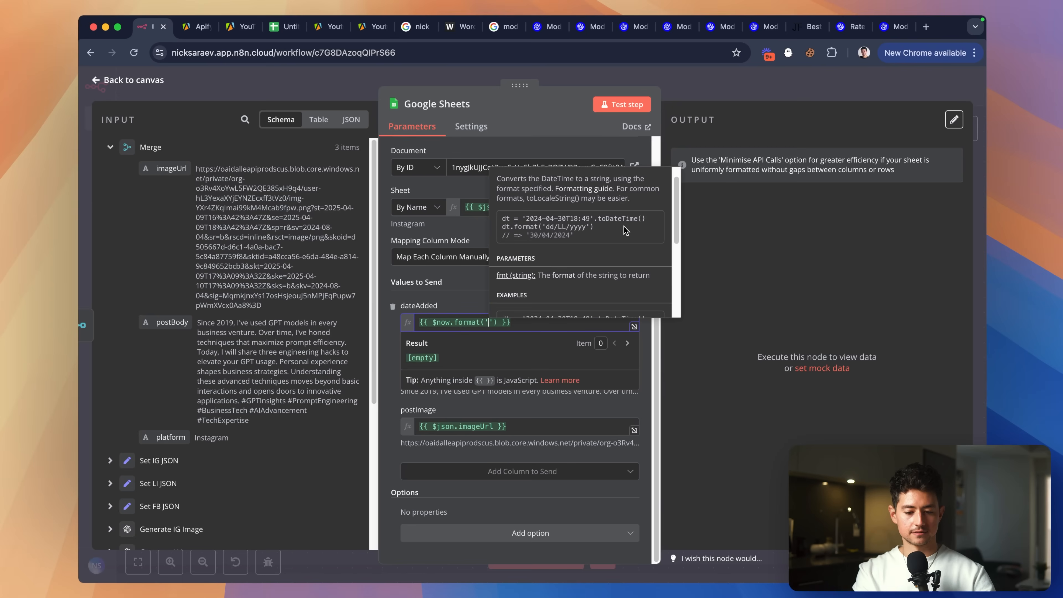
scroll(624, 229, down, 6)
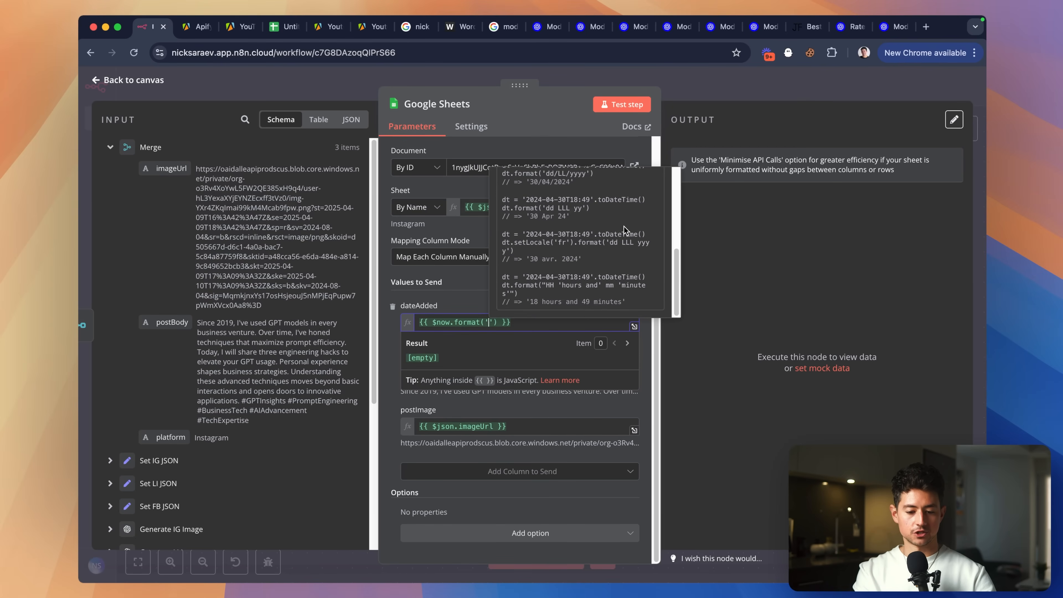
text(YYYY-MM-DD)
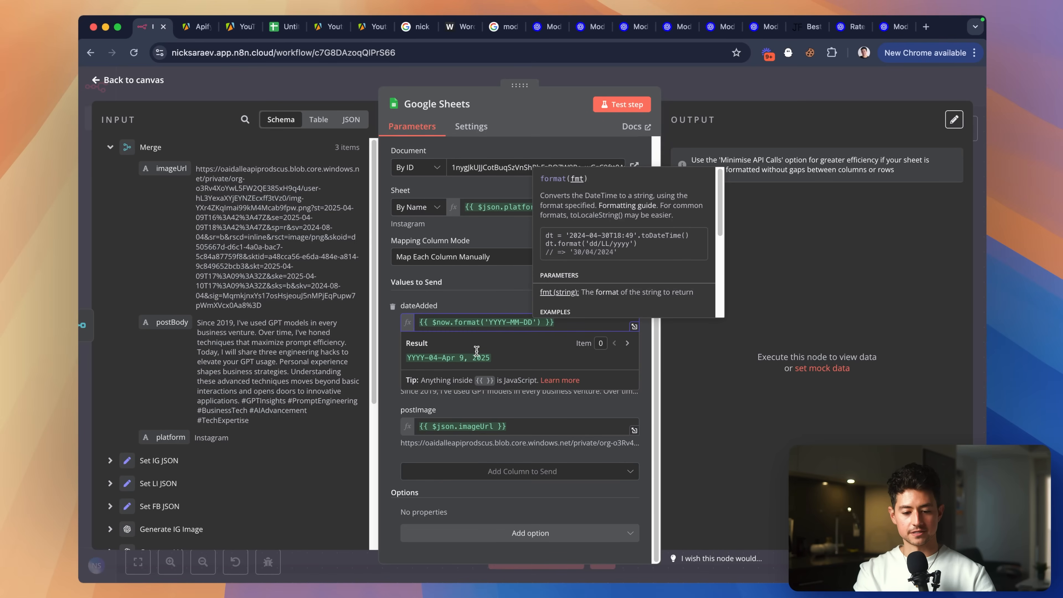
Shorten the date format to 'DD' and run the Google Sheets append step.
click(511, 320)
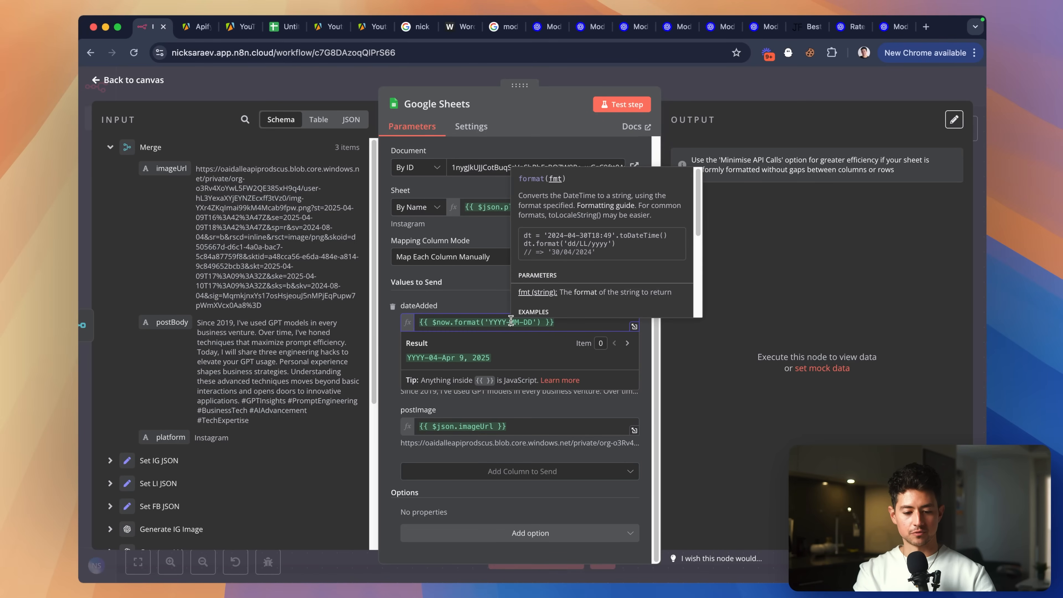
key(shift+Left)
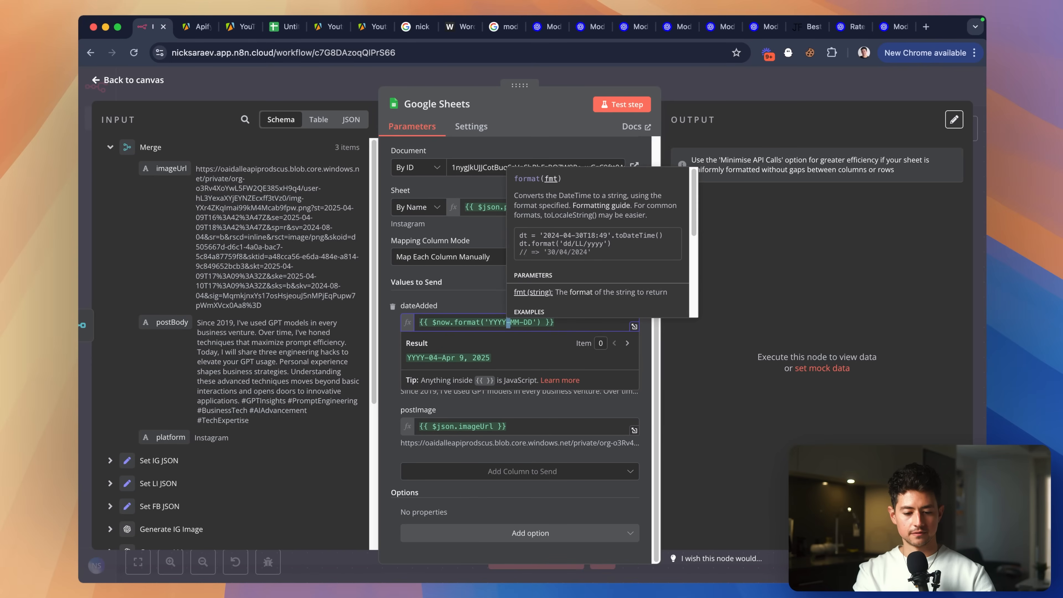
key(BackSpace)
key(BackSpace)
key(BackSpace)
key(BackSpace)
key(BackSpace)
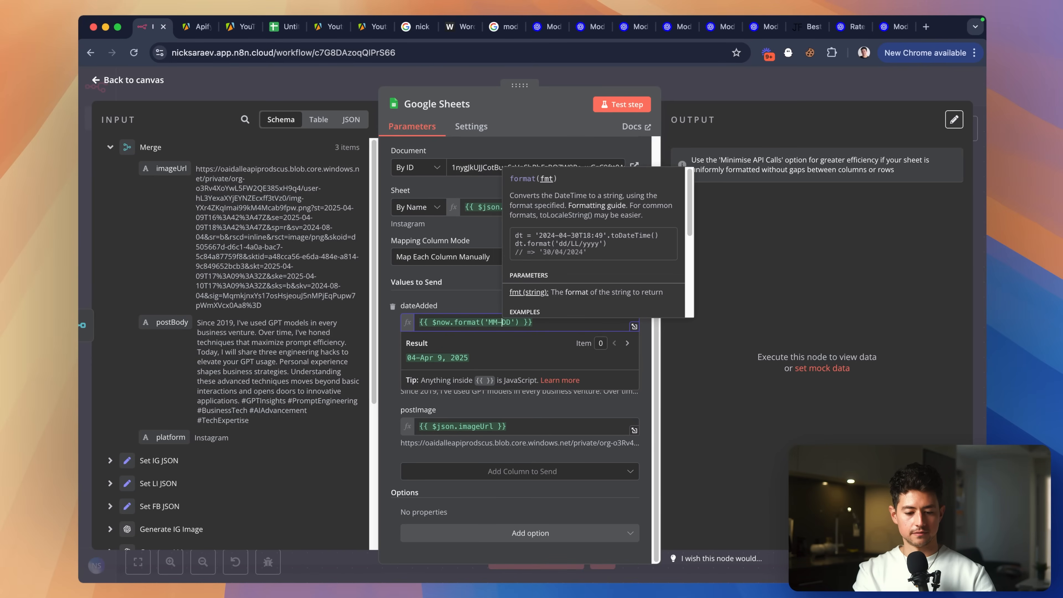
key(BackSpace)
key(BackSpace)
key(BackSpace)
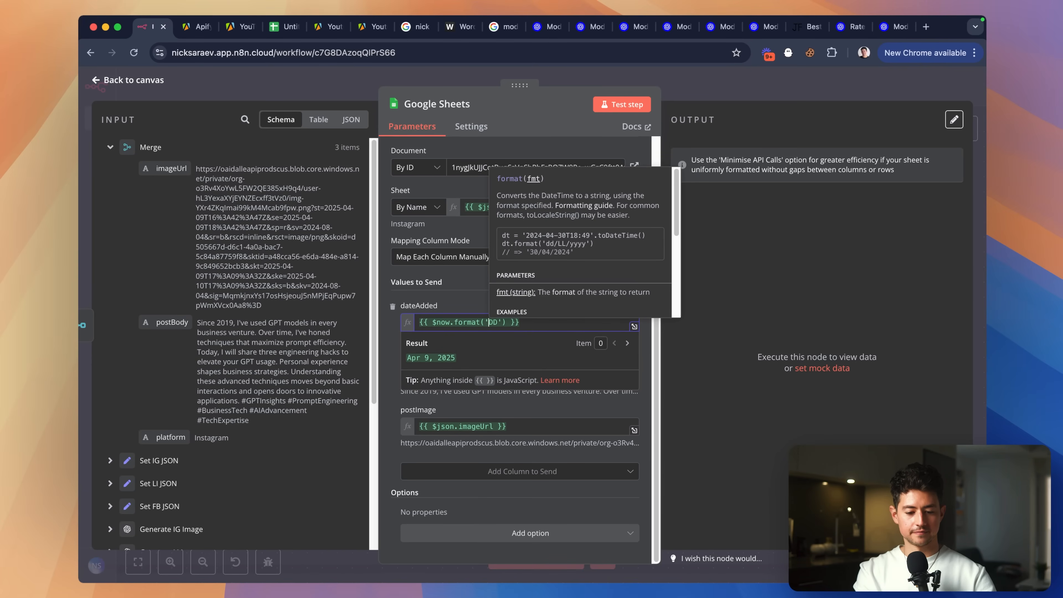
key(Right)
key(Right)
key(BackSpace)
text(D)
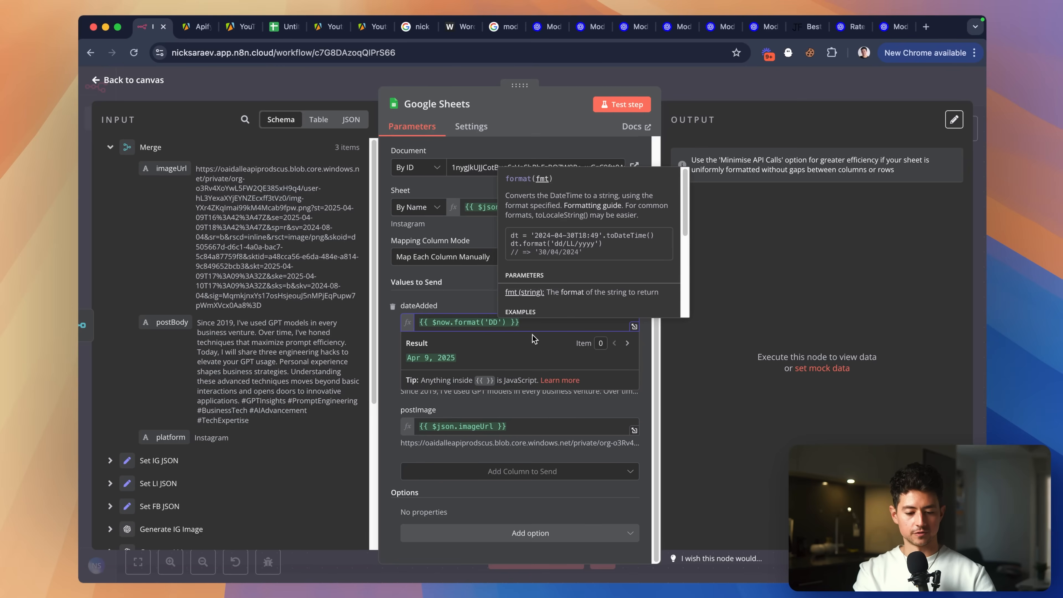
key(Escape)
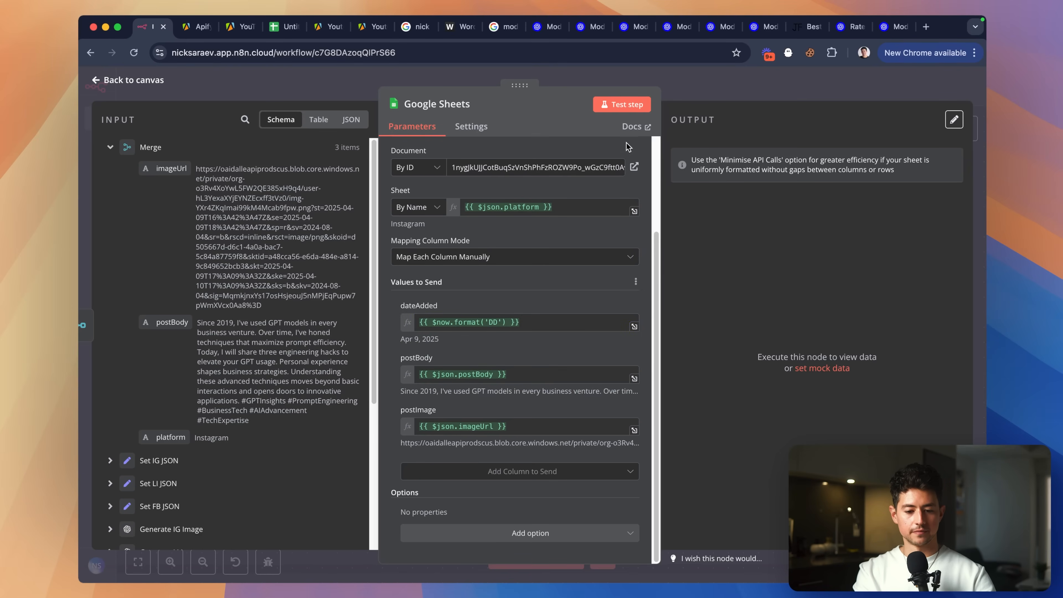
click(622, 104)
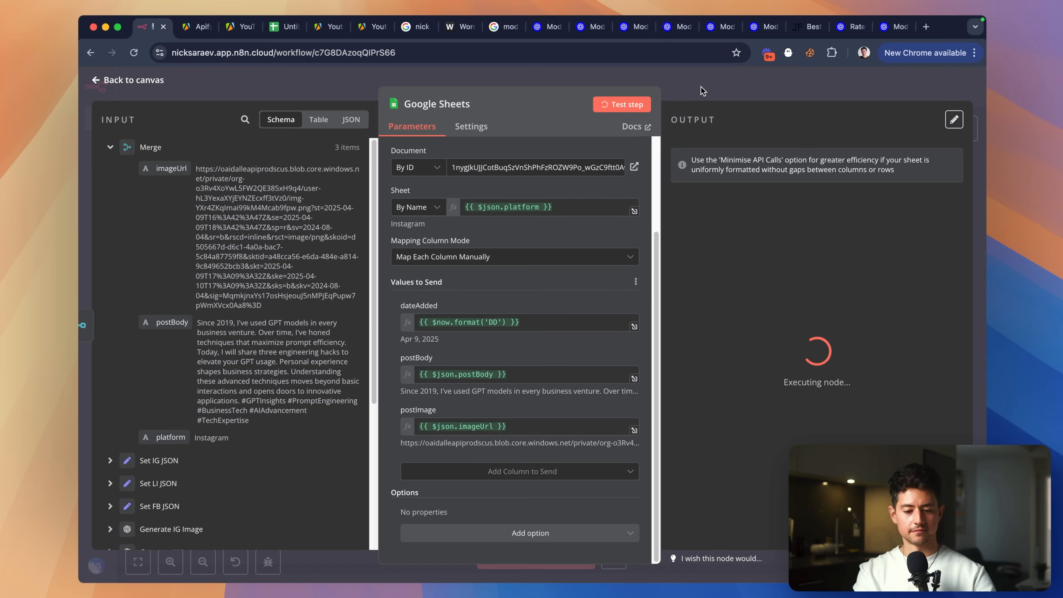
drag(281, 27, 193, 31)
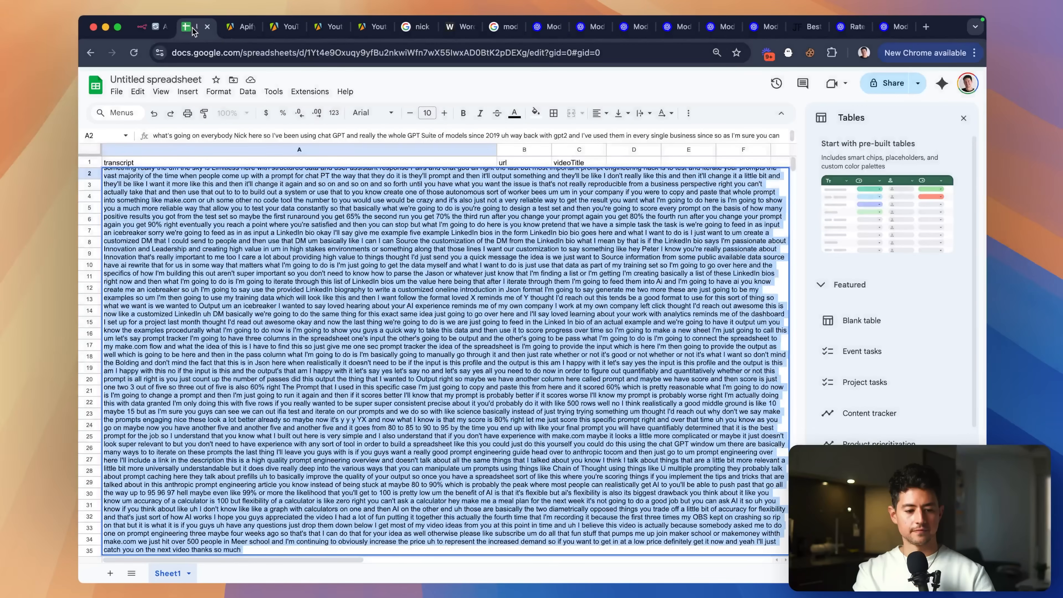
Check the Instagram sheet's three new post rows and widen columns B and C.
click(281, 275)
key(Escape)
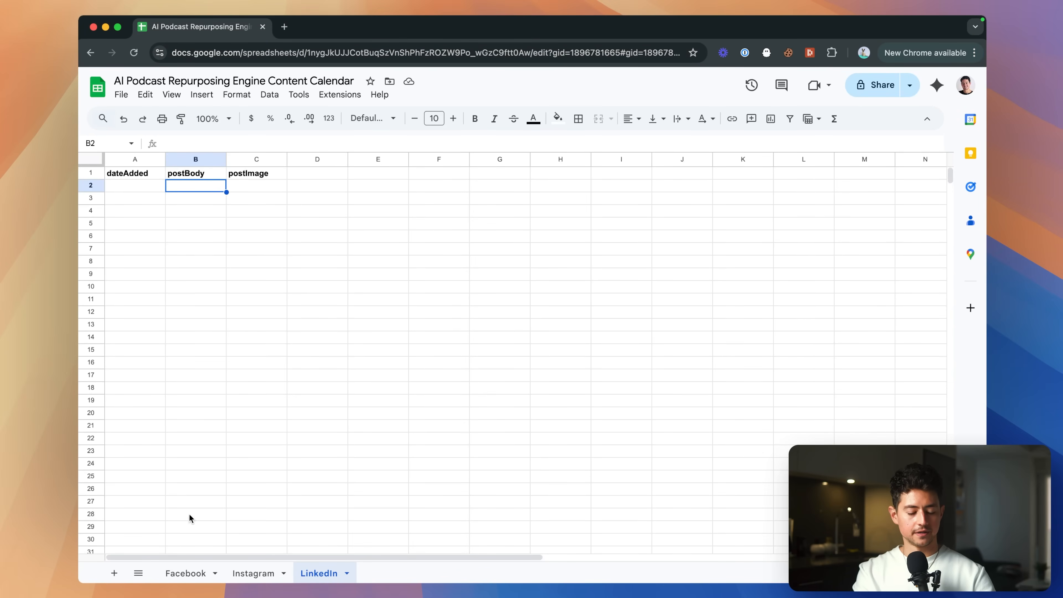
click(193, 573)
click(250, 573)
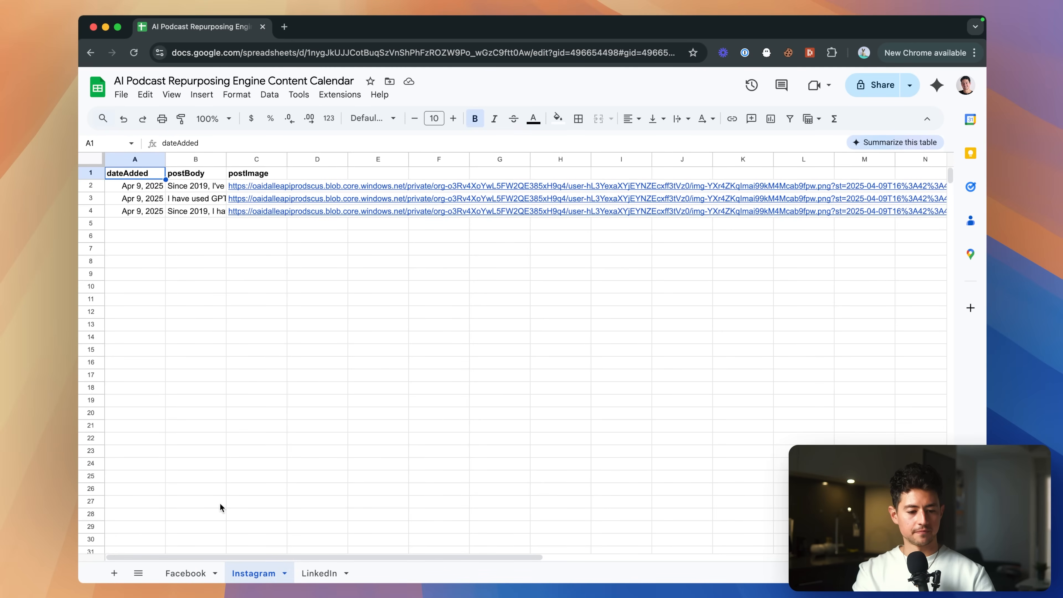
click(179, 187)
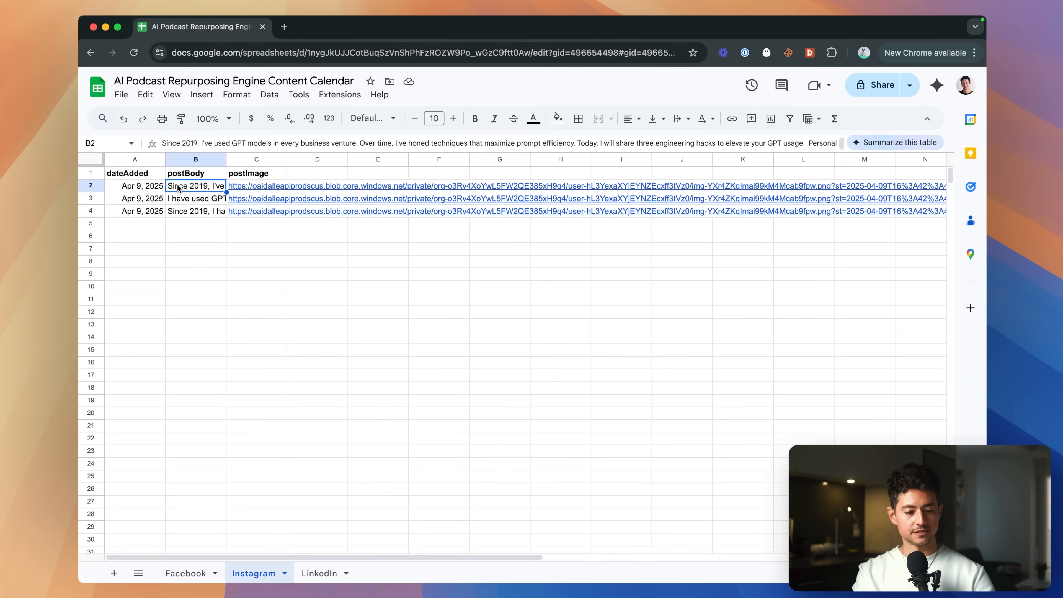
drag(286, 159, 347, 159)
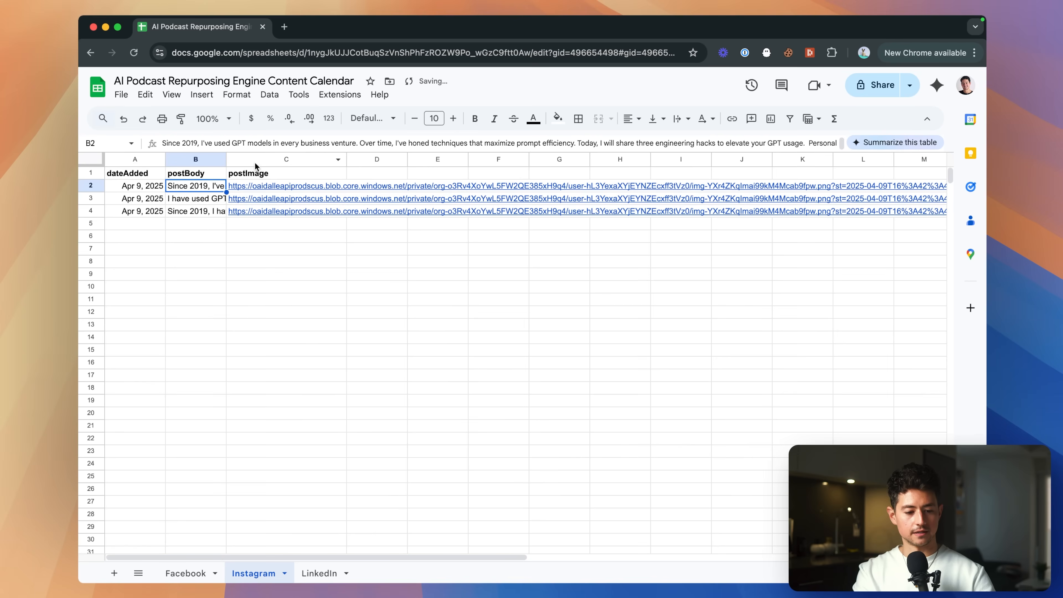
drag(226, 160, 296, 159)
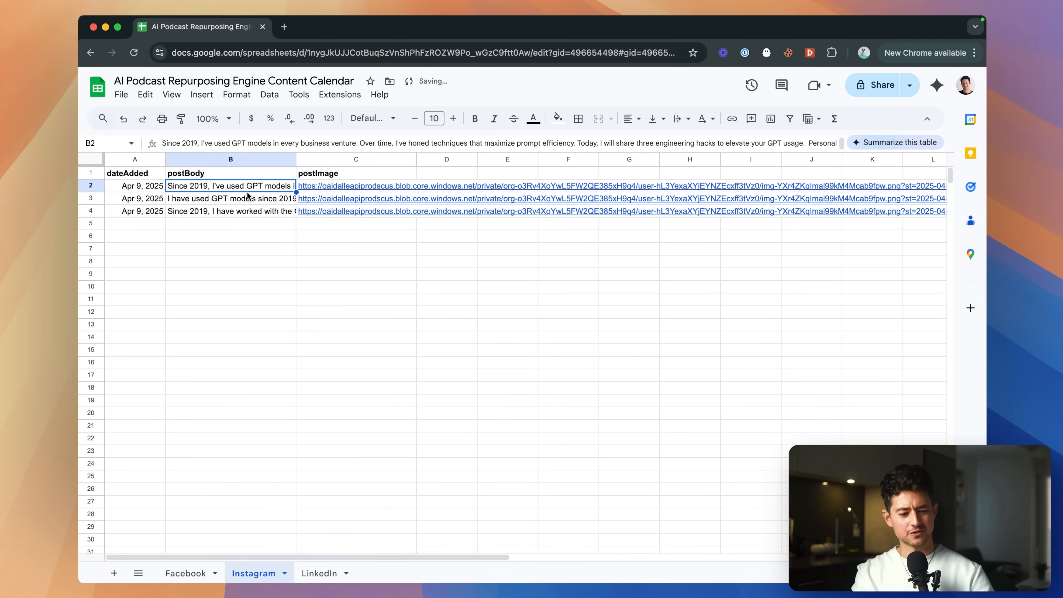
key(Down)
key(Down)
key(Up)
key(Up)
key(Down)
key(Down)
key(Up)
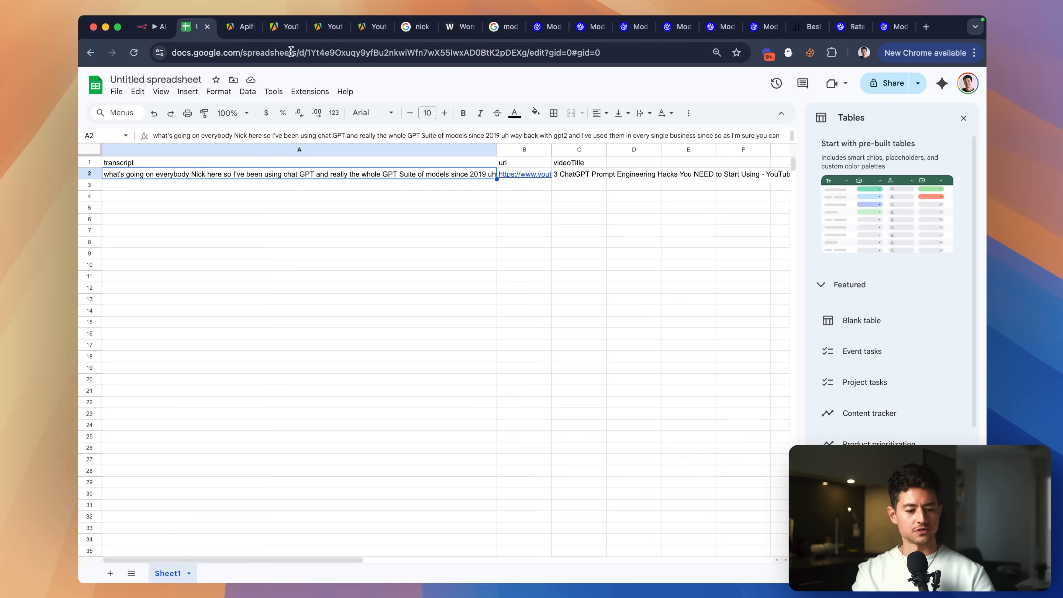
click(148, 28)
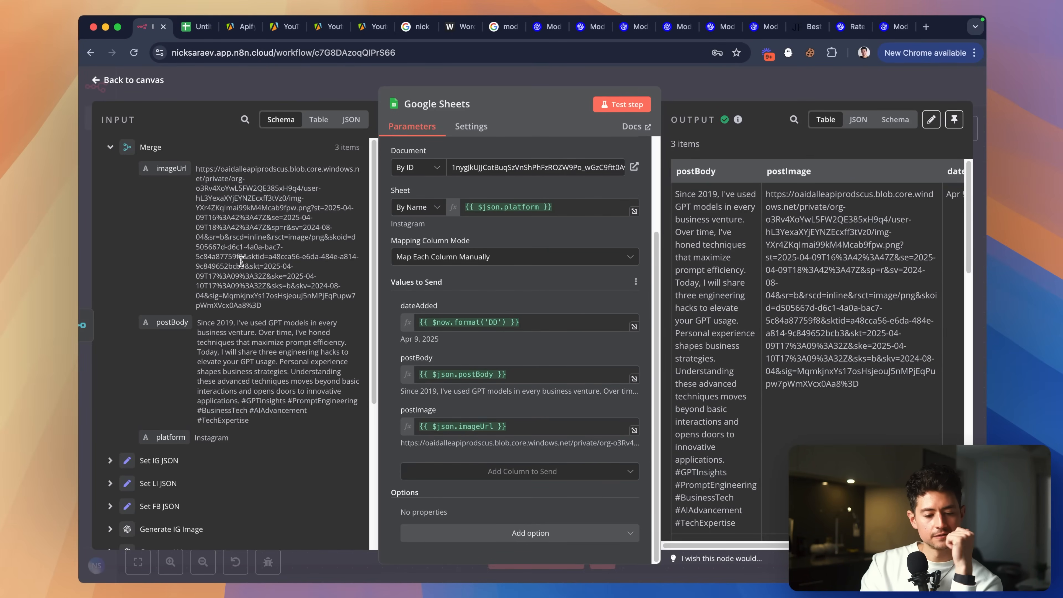
Confirm the Sheet expression {{ $json.platform }} resolves to Instagram, then close the editor.
scroll(192, 302, down, 2)
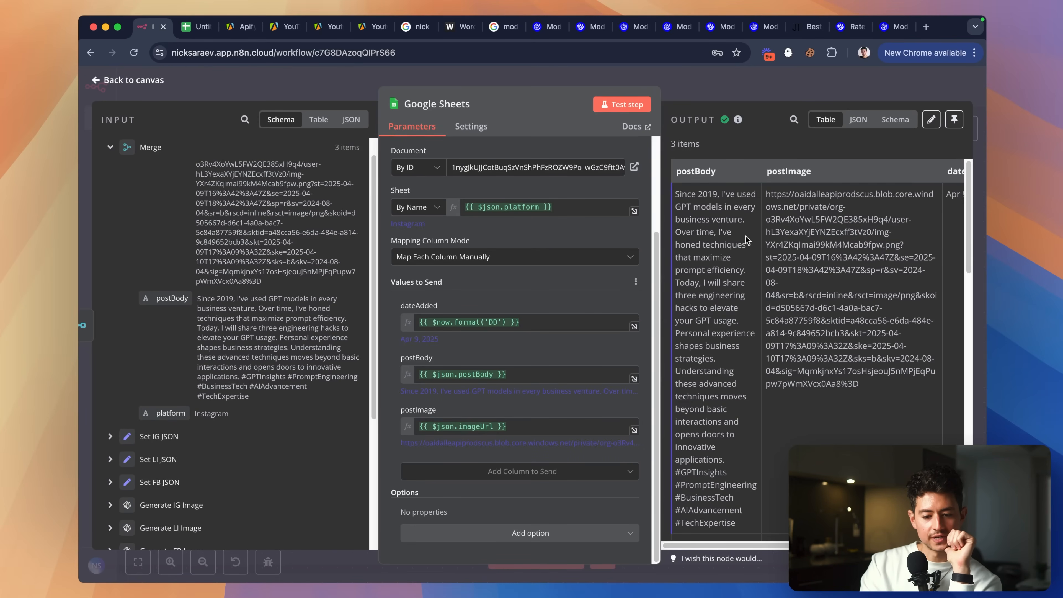
scroll(745, 239, right, 3)
scroll(754, 238, left, 3)
scroll(815, 242, down, 5)
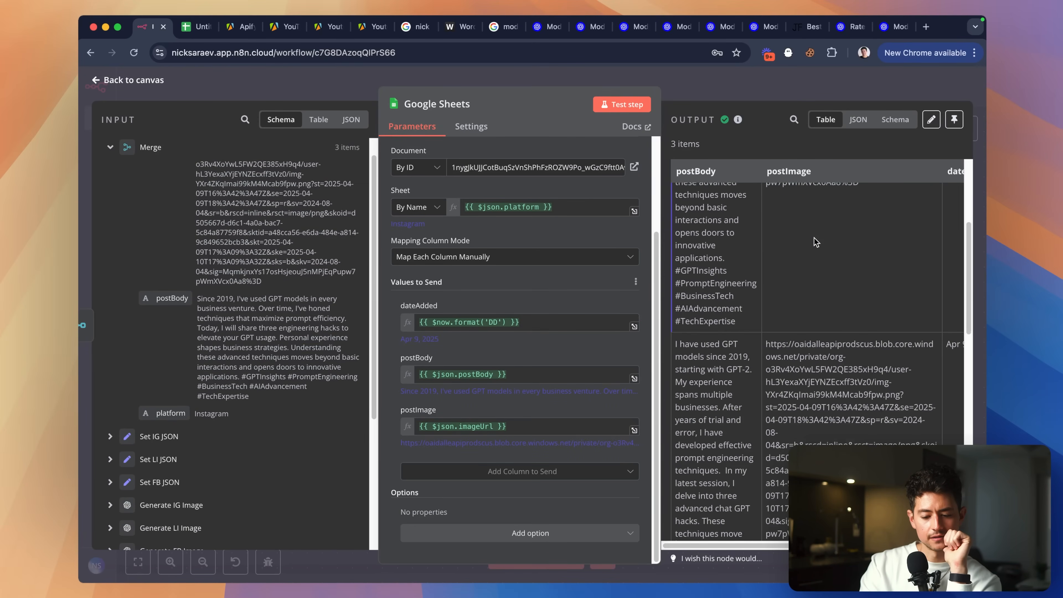
scroll(816, 242, down, 6)
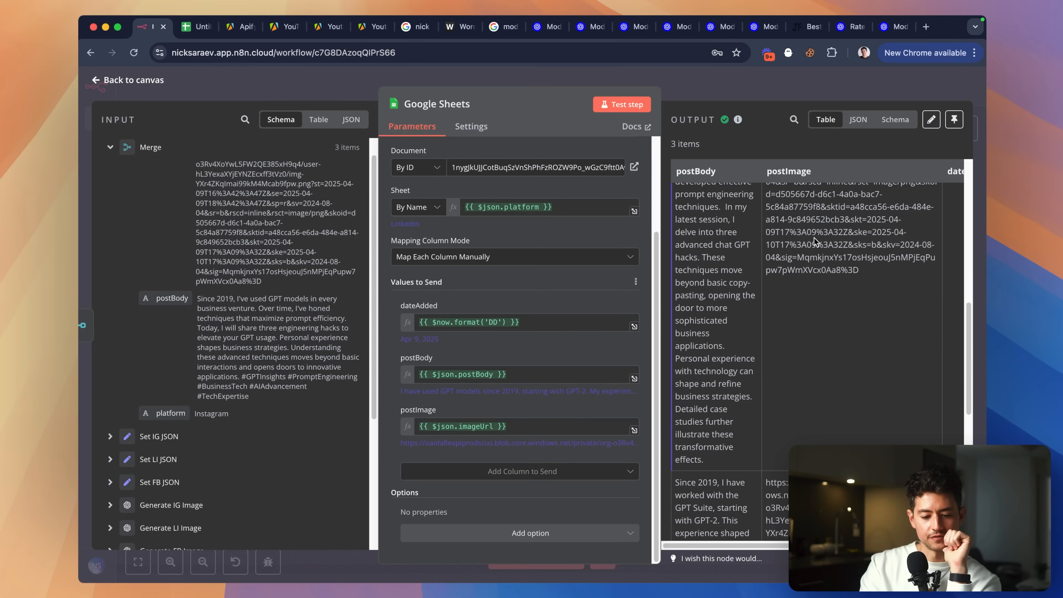
click(565, 207)
click(569, 198)
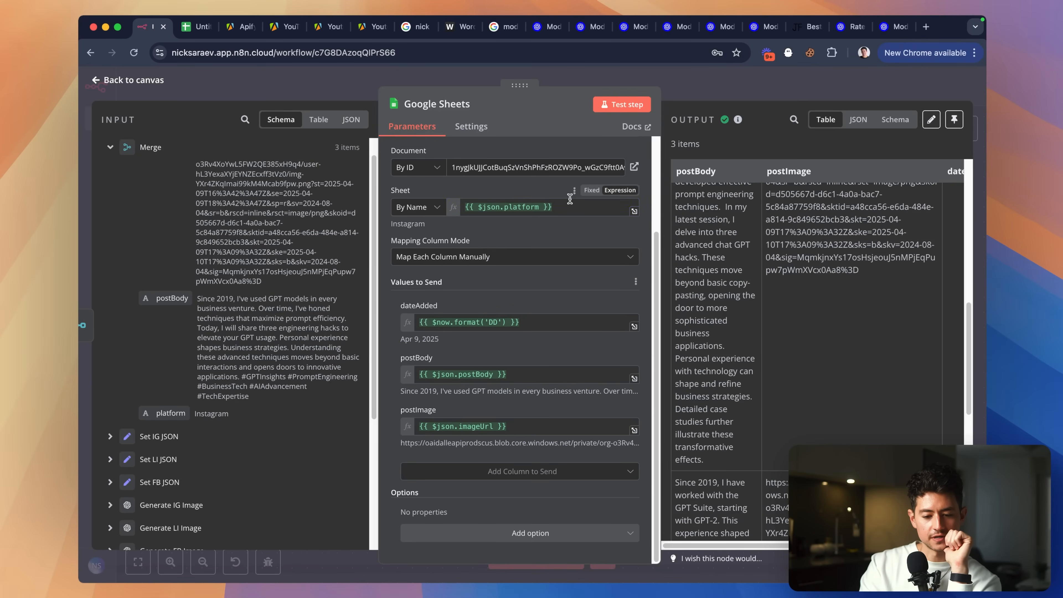
click(635, 212)
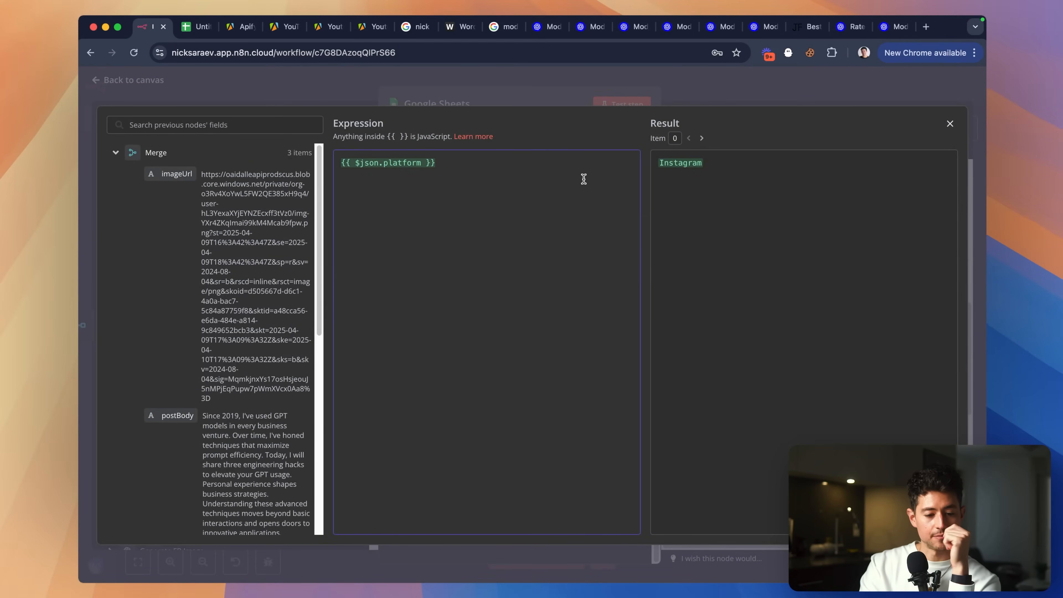
click(534, 96)
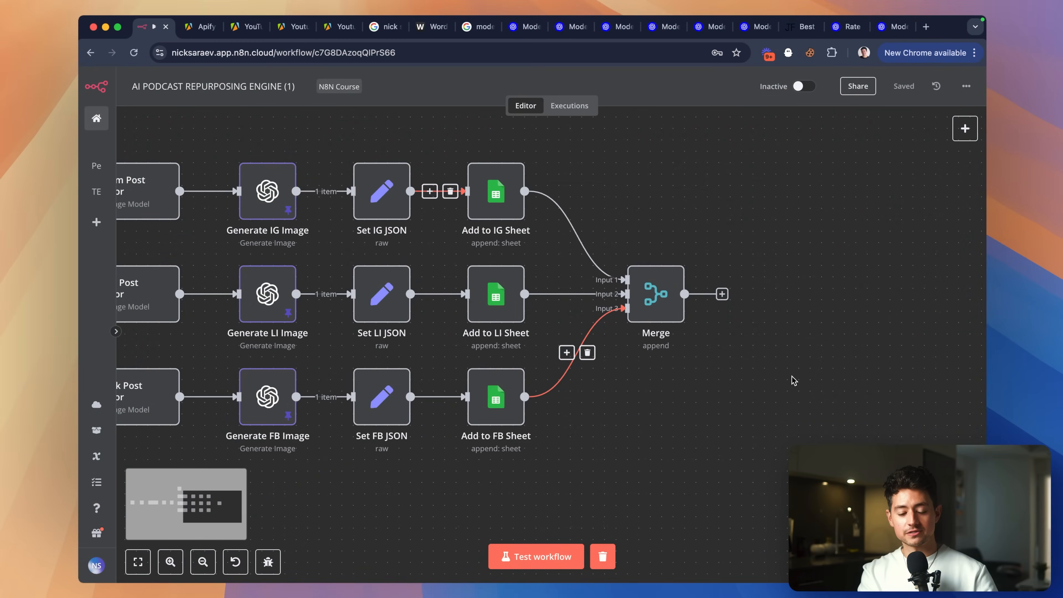
scroll(792, 376, left, 1)
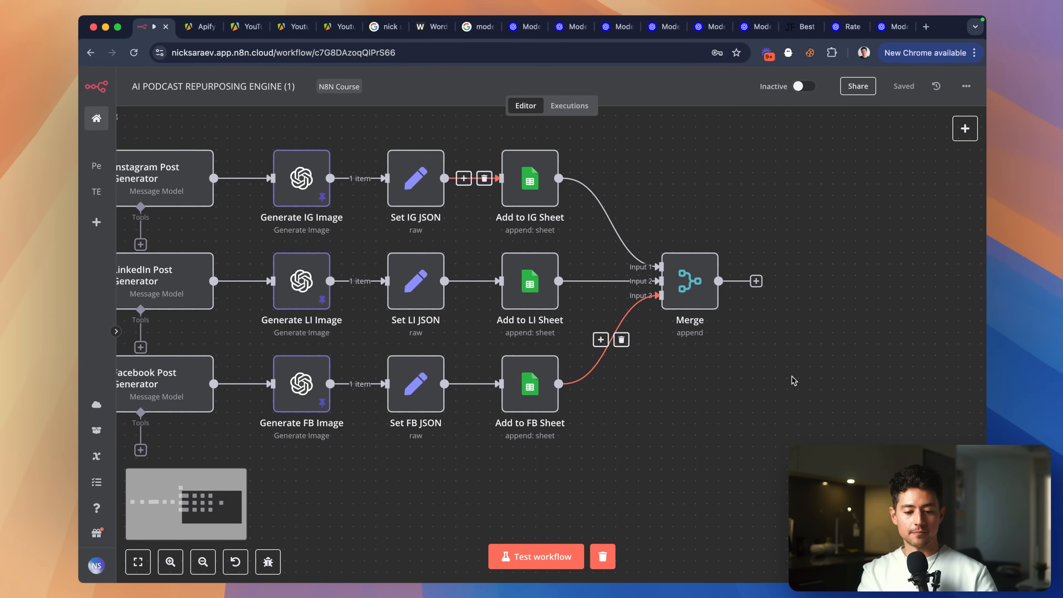
scroll(792, 377, left, 1)
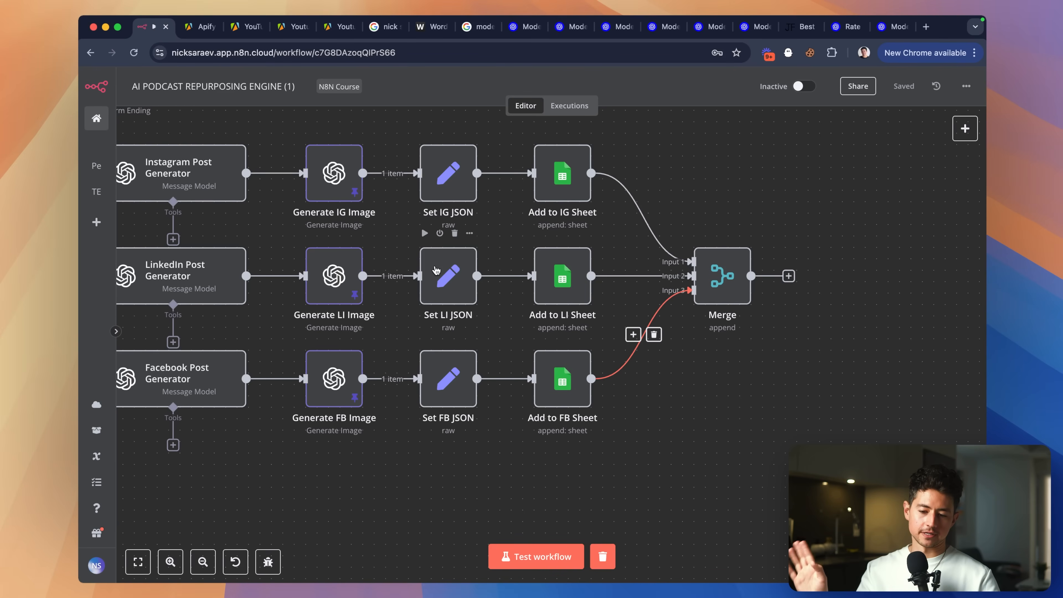
scroll(552, 314, up, 2)
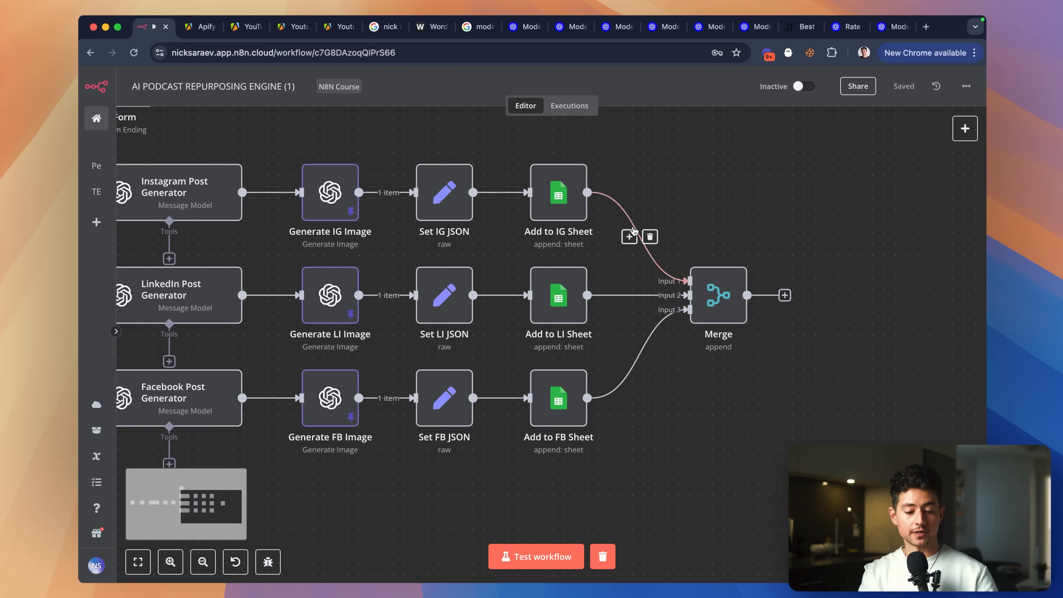
click(556, 205)
double_click(556, 205)
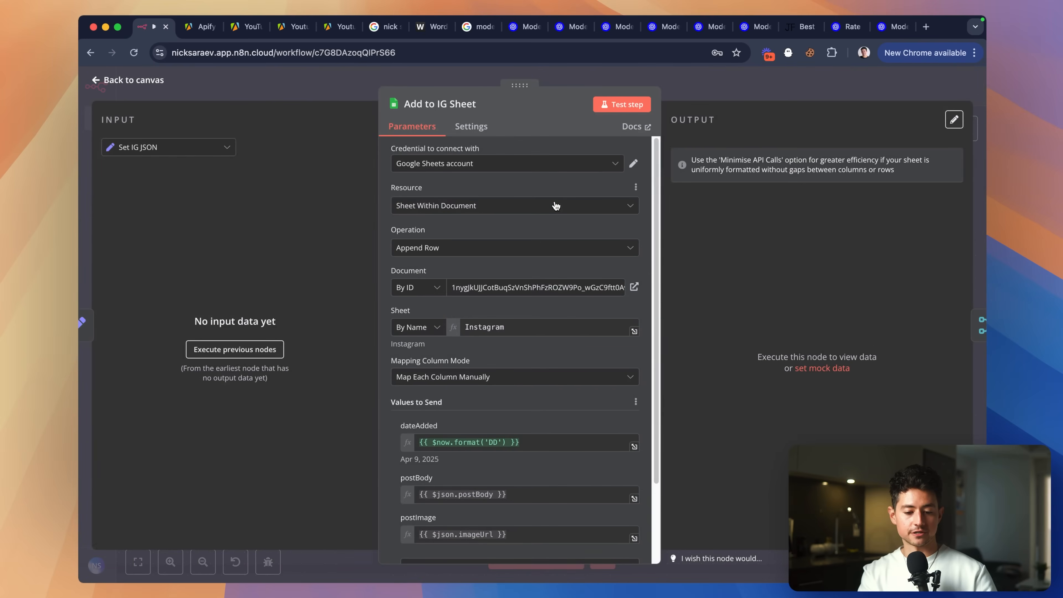
scroll(483, 271, down, 3)
scroll(517, 344, up, 5)
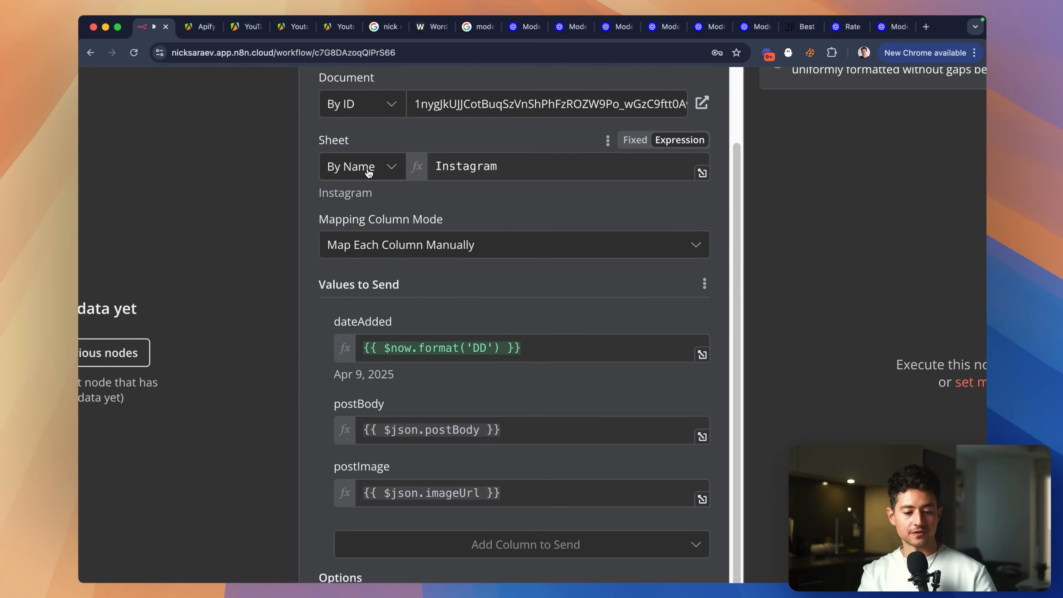
double_click(517, 171)
scroll(518, 171, down, 5)
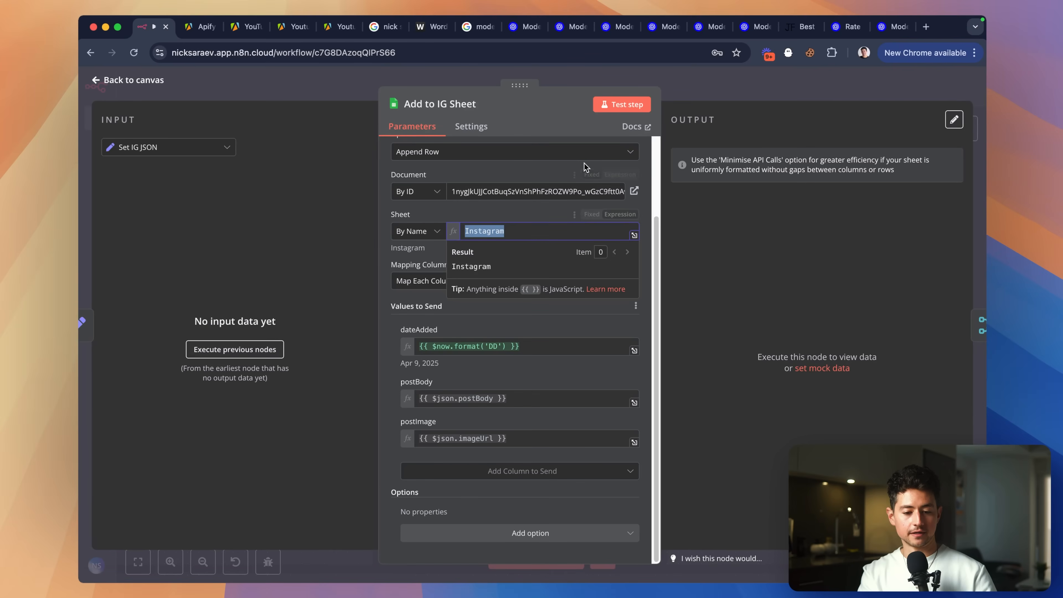
click(694, 86)
double_click(559, 300)
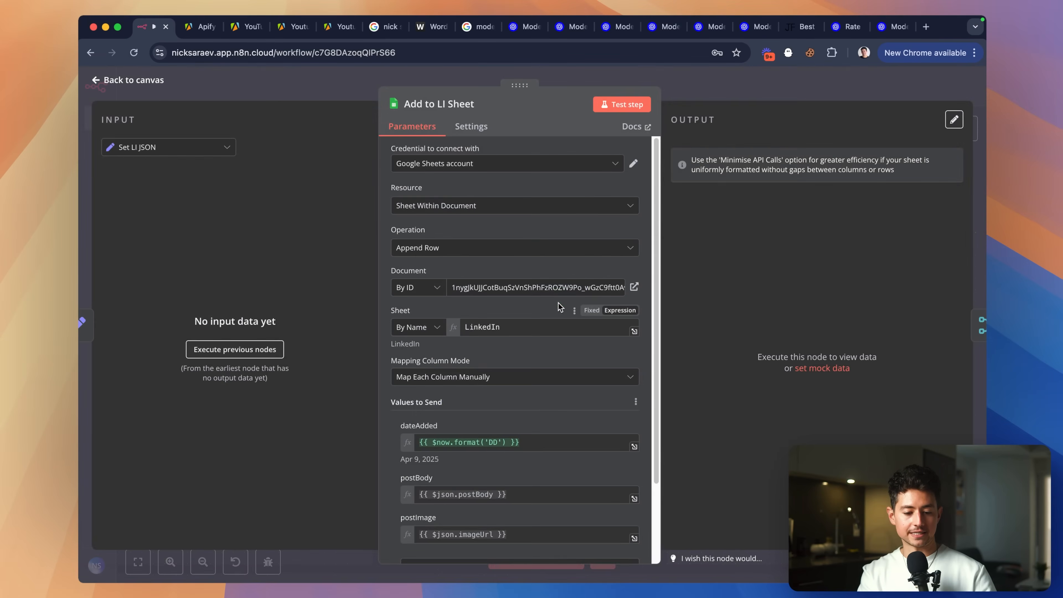
scroll(495, 310, down, 2)
scroll(495, 310, up, 5)
scroll(495, 310, down, 5)
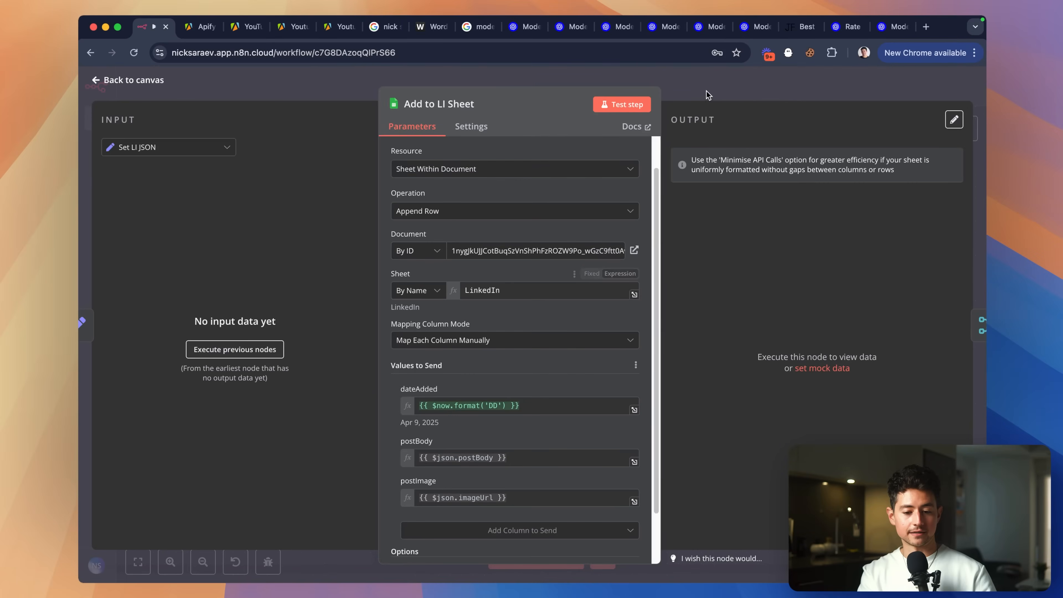
click(707, 92)
scroll(671, 245, down, 2)
double_click(561, 339)
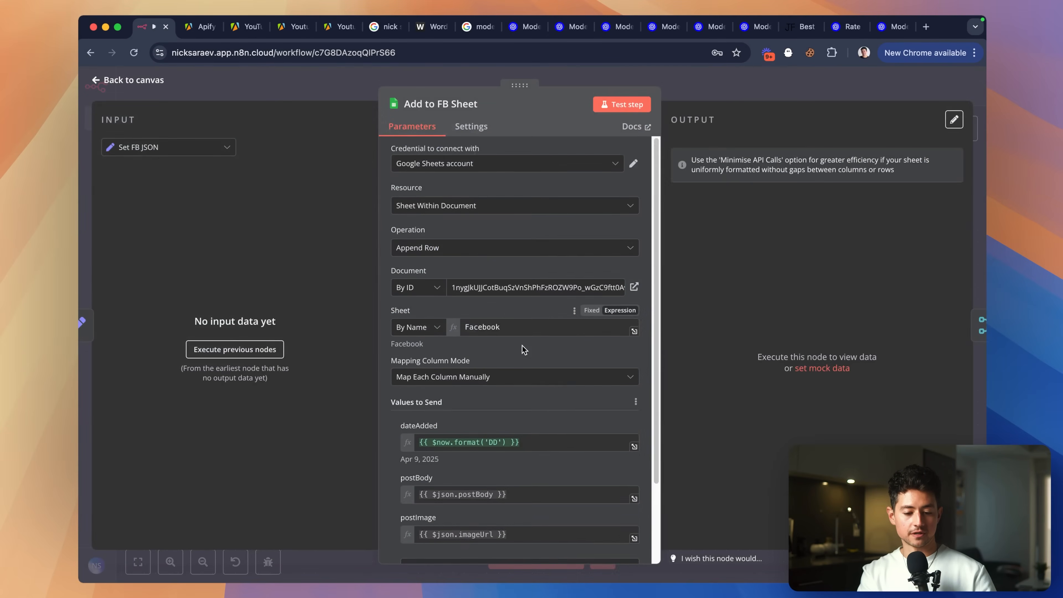
scroll(510, 322, down, 1)
scroll(499, 294, up, 5)
scroll(499, 295, down, 5)
click(716, 87)
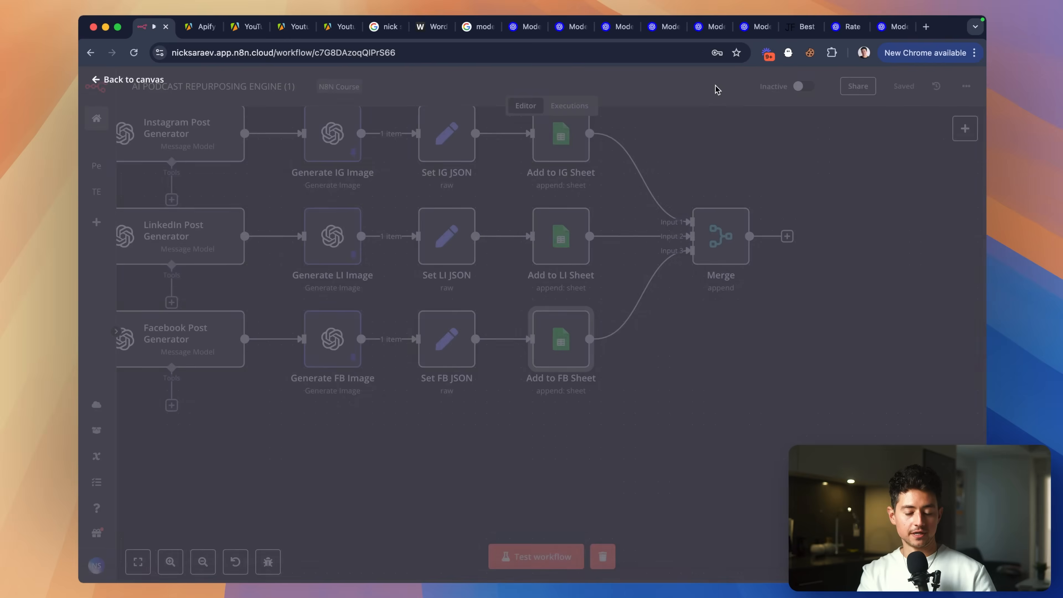
scroll(714, 152, left, 1)
scroll(715, 156, left, 2)
scroll(715, 156, up, 1)
scroll(807, 343, down, 2)
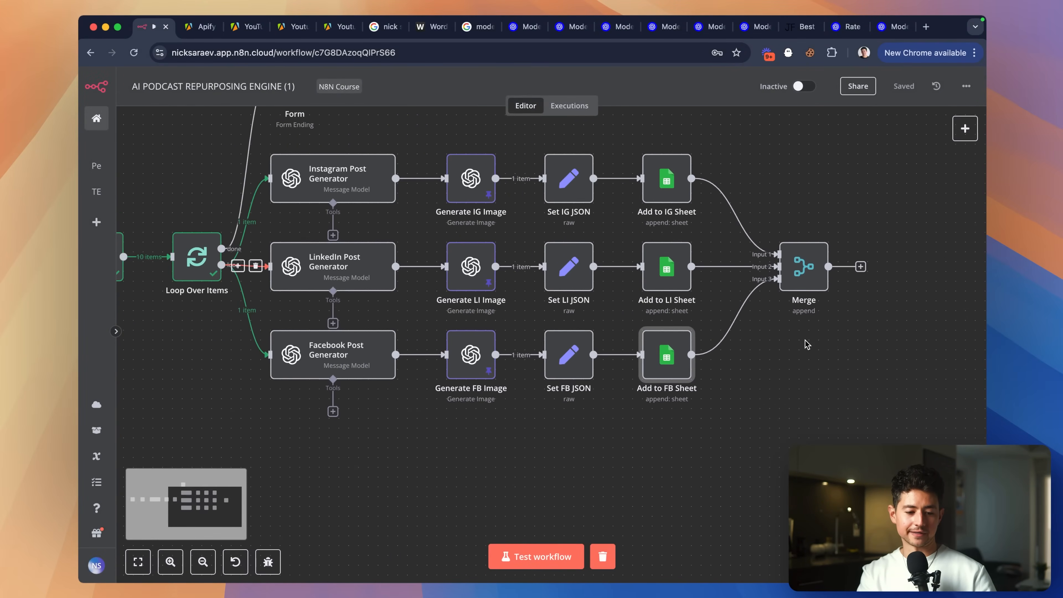
Test-run the workflow through the Merge node and watch it execute on the canvas.
scroll(791, 348, up, 1)
double_click(788, 317)
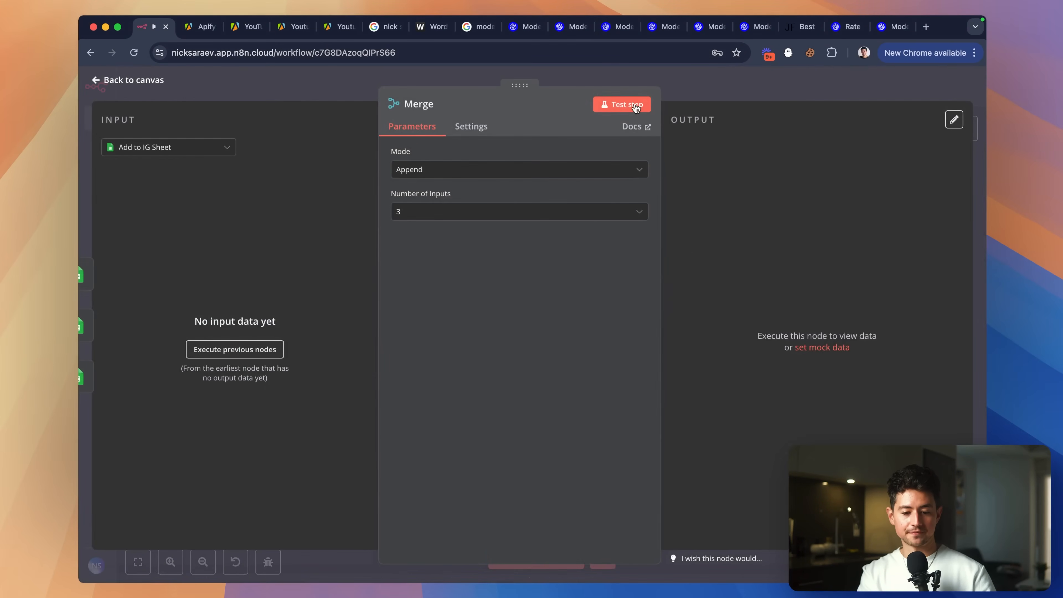
click(633, 104)
key(Escape)
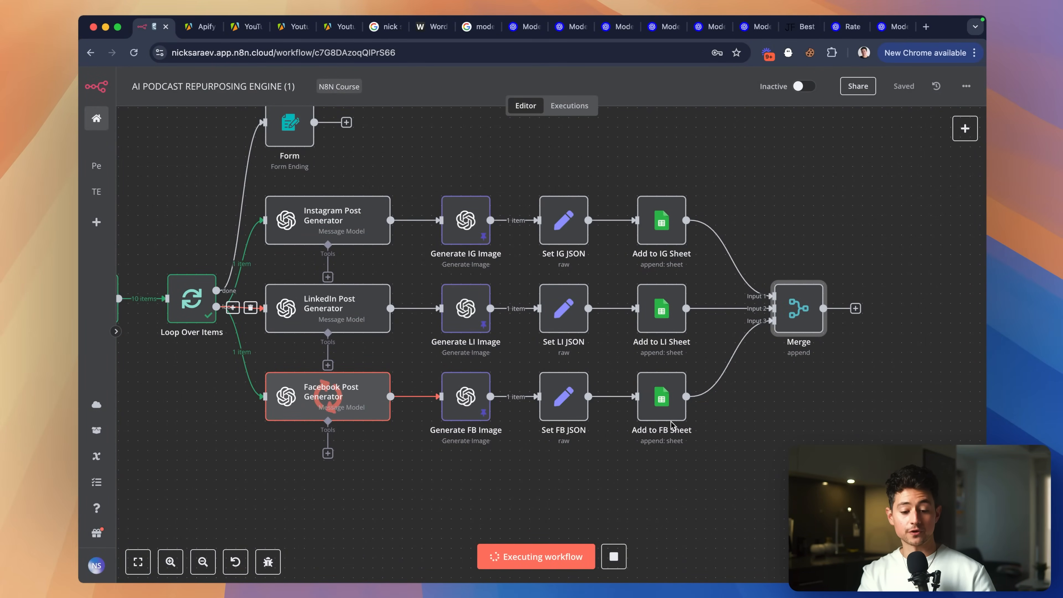
scroll(565, 450, right, 1)
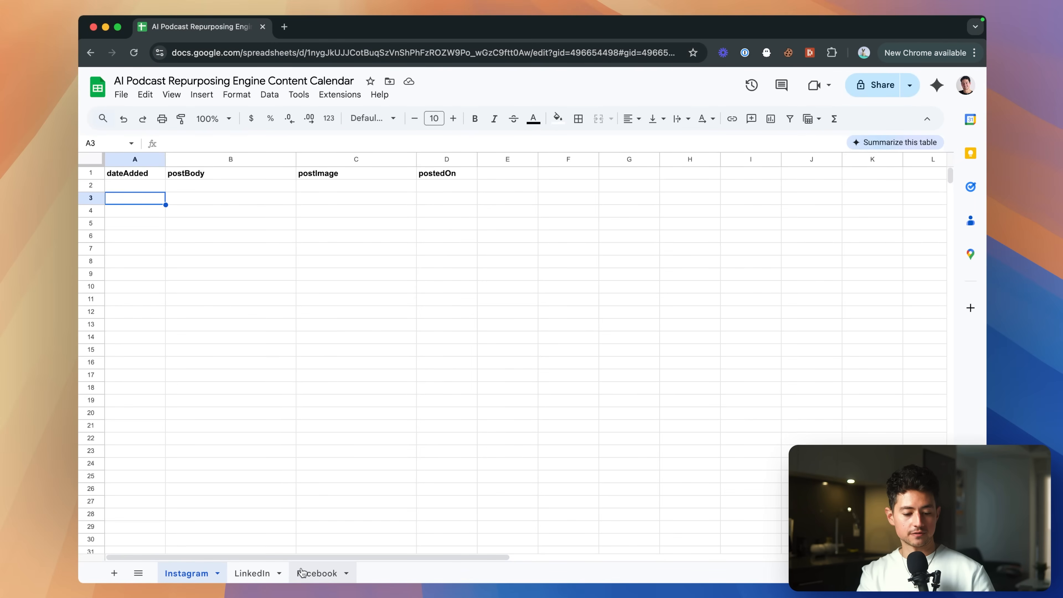
click(304, 573)
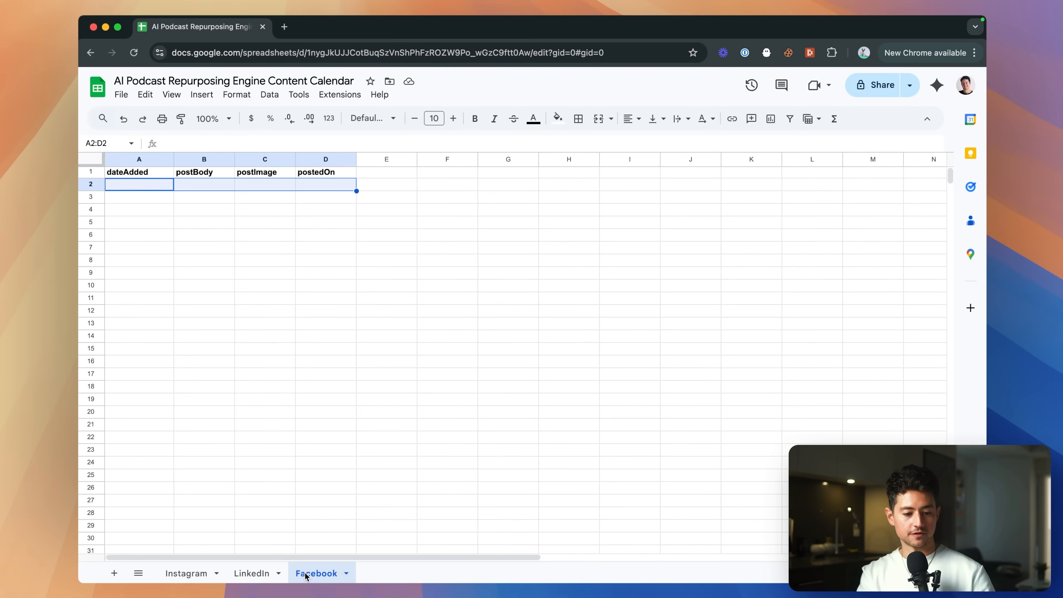
Inspect the appended rows on the Facebook, LinkedIn and Instagram sheets.
click(211, 202)
click(196, 181)
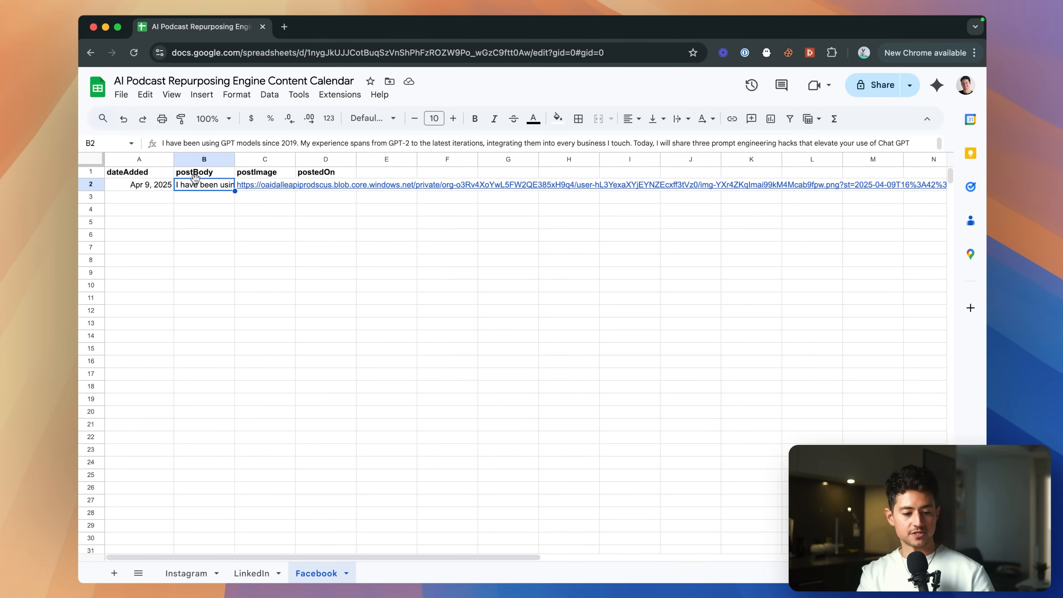
click(253, 575)
click(194, 574)
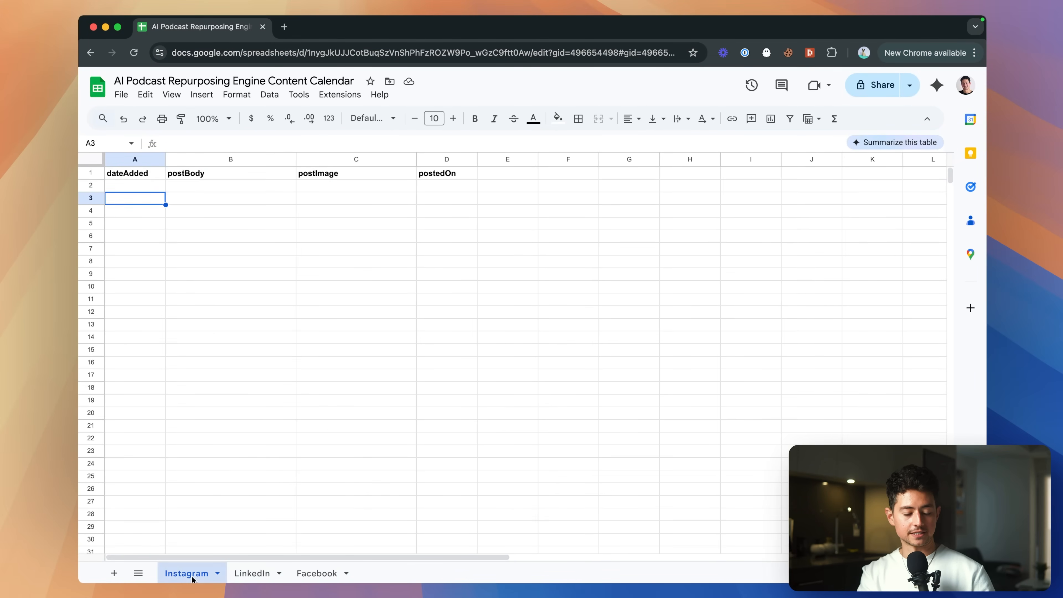
click(248, 575)
click(222, 574)
click(249, 573)
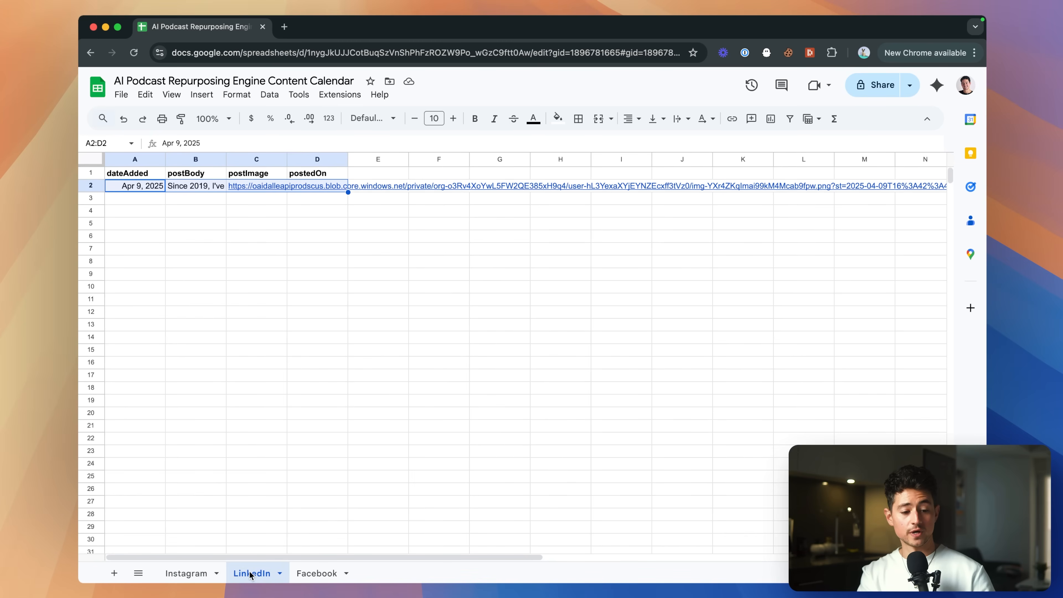
click(192, 574)
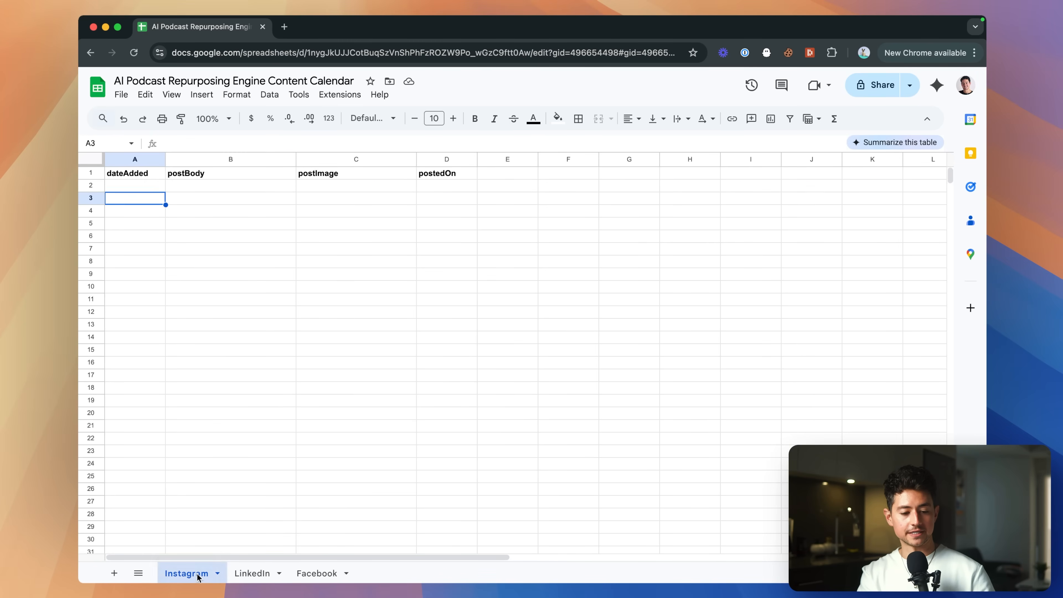
key(Up)
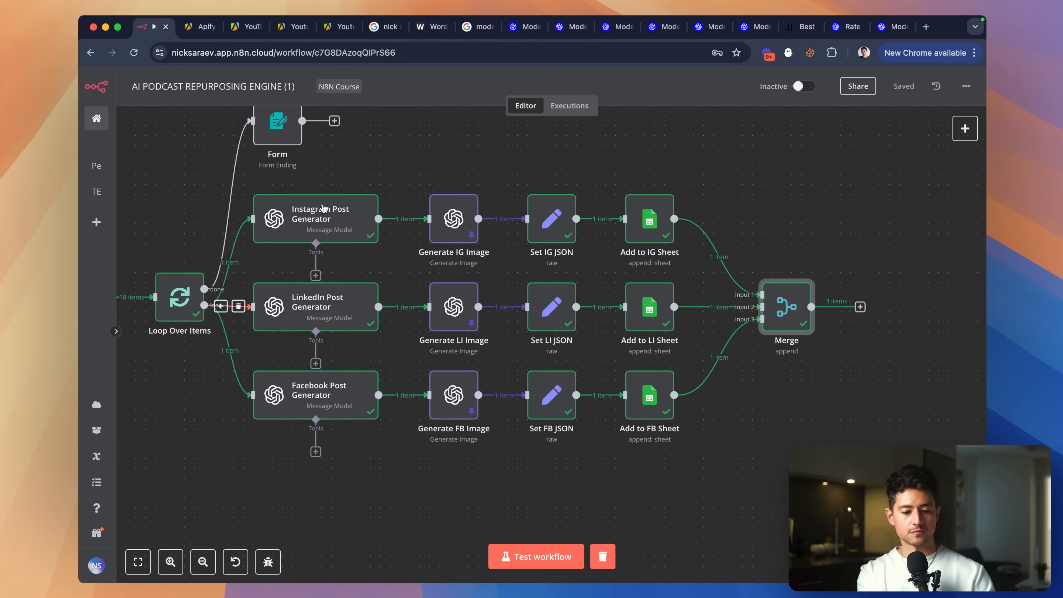
Delete the Form ending node from the workflow.
scroll(664, 285, left, 8)
scroll(664, 285, up, 4)
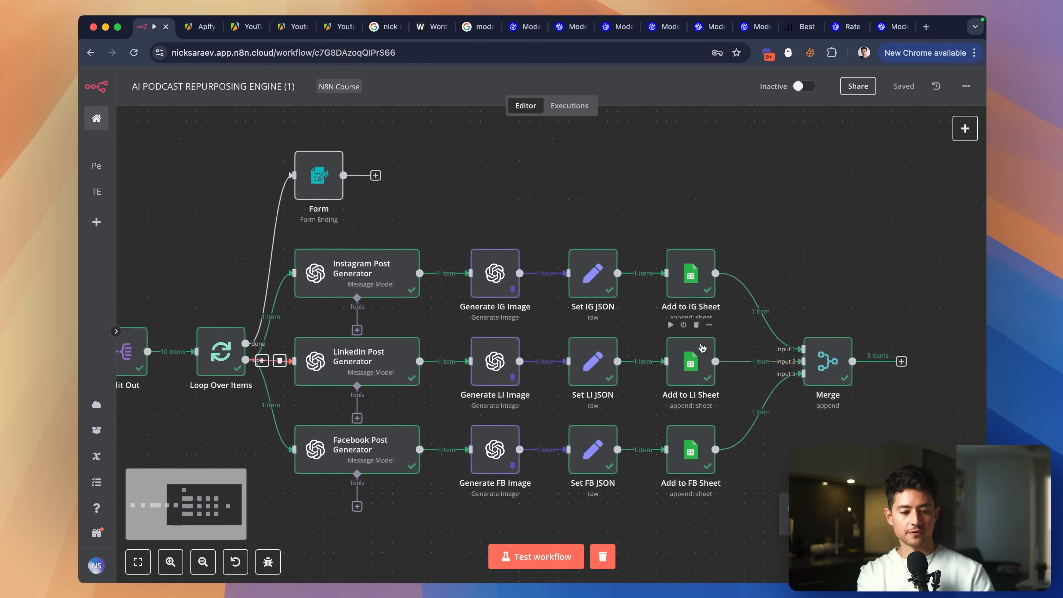
ctrl+scroll(414, 197, up, 4)
drag(398, 158, 528, 270)
key(Delete)
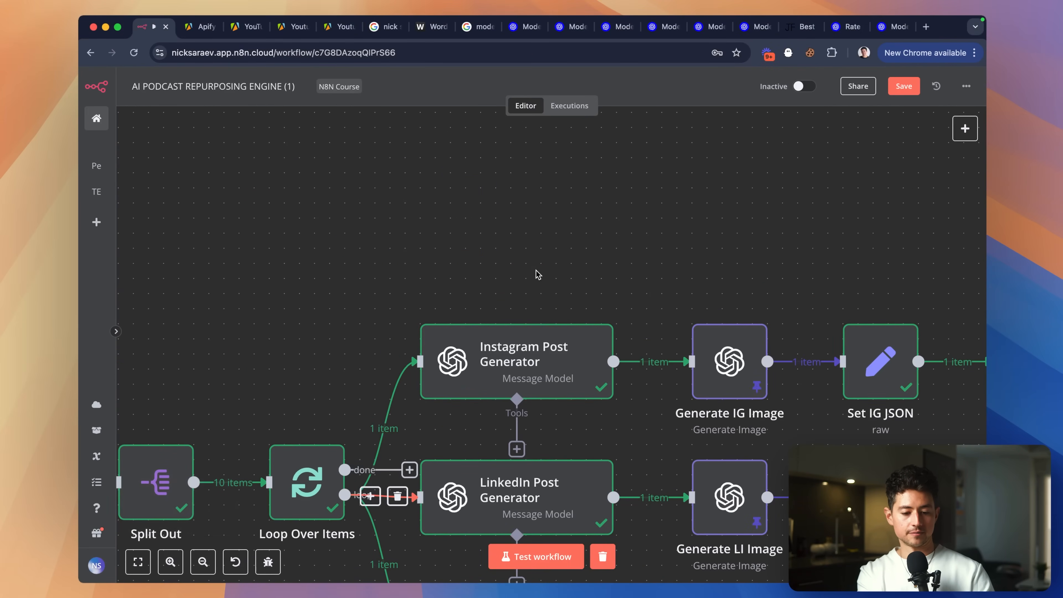
Shift the On form submission trigger and Get Transcript via Apify nodes to the right.
scroll(415, 333, down, 1)
scroll(422, 339, down, 2)
scroll(422, 339, left, 1)
scroll(463, 372, right, 4)
scroll(463, 372, down, 2)
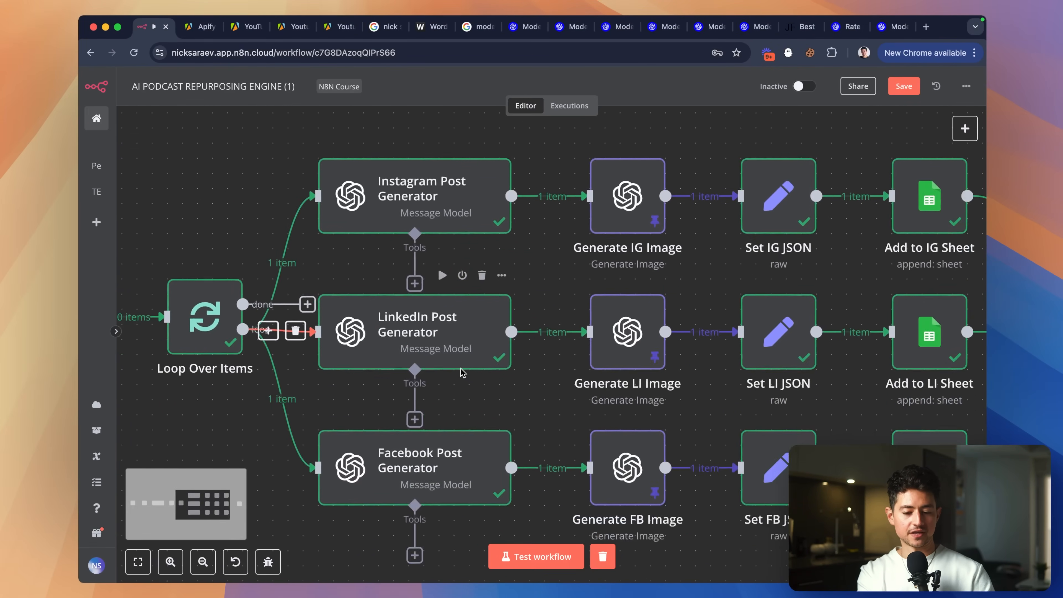
scroll(463, 372, down, 3)
scroll(546, 365, right, 3)
scroll(546, 365, left, 12)
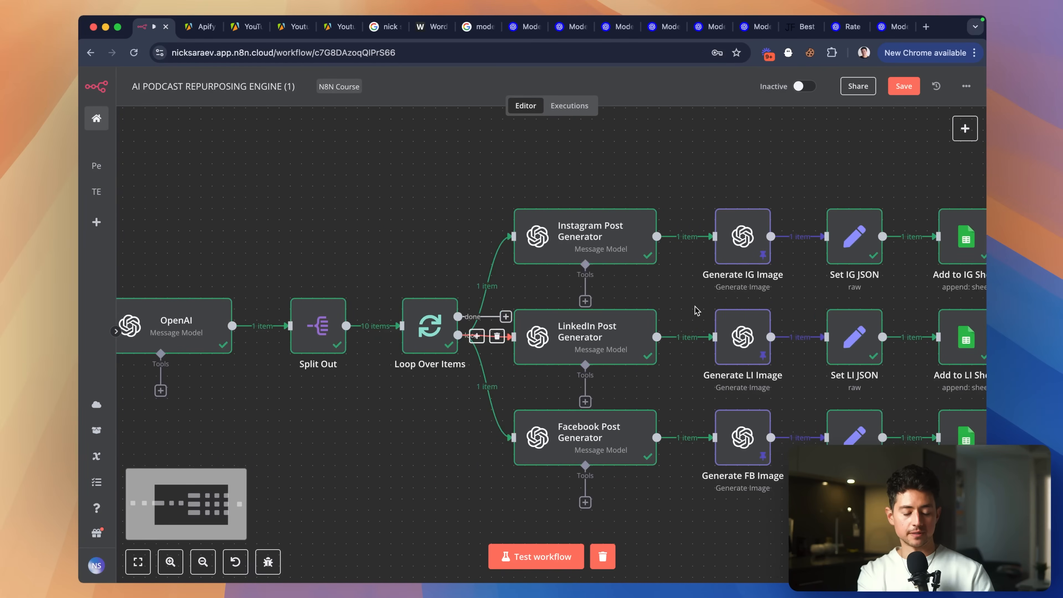
scroll(140, 293, left, 3)
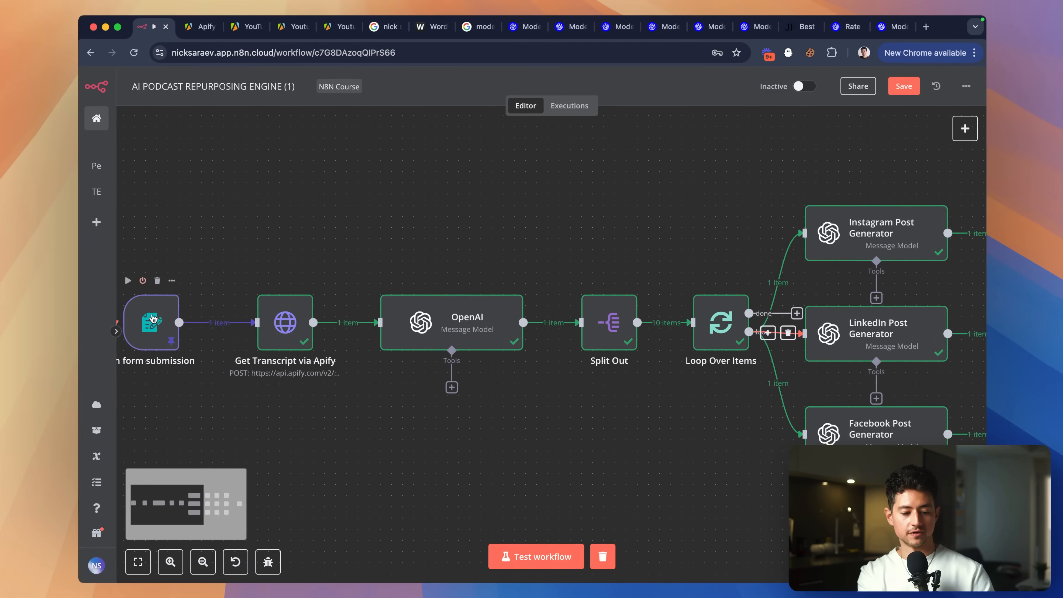
drag(153, 319, 186, 319)
drag(269, 315, 280, 314)
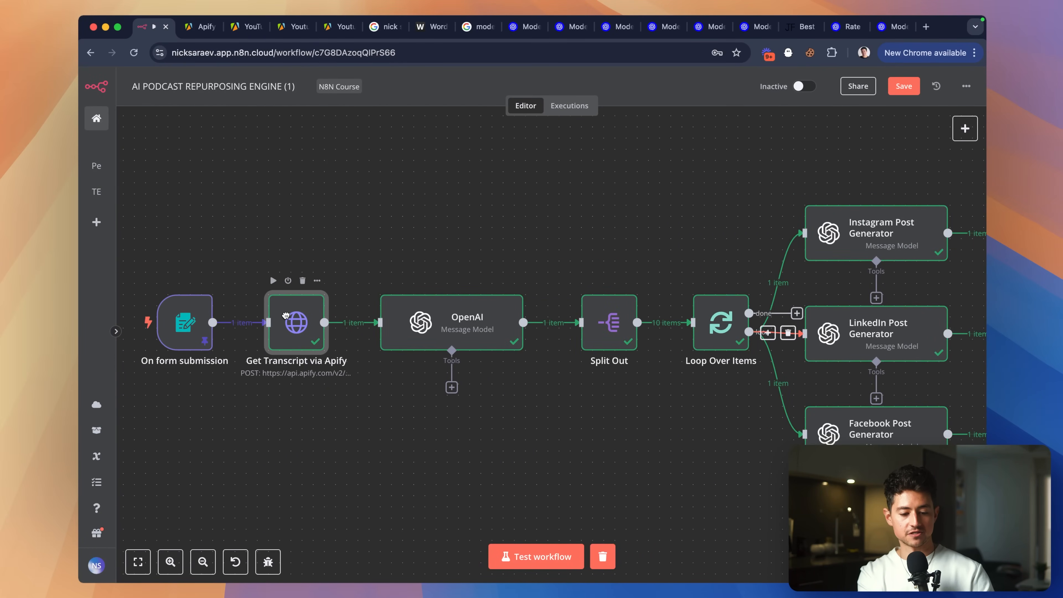
scroll(286, 315, right, 5)
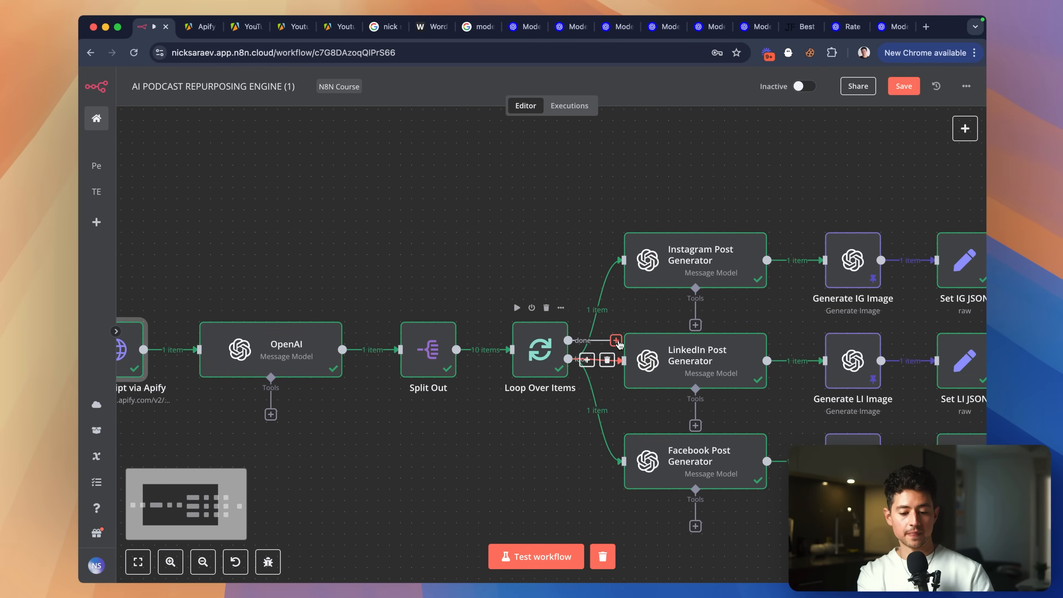
Add a Form Ending node after Loop Over Items' done output.
click(965, 128)
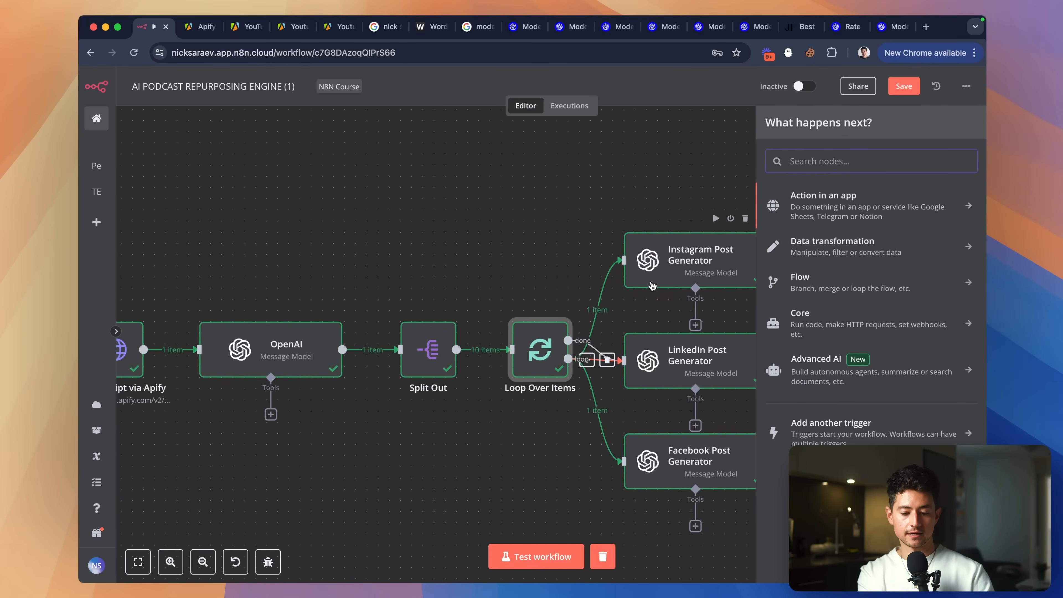
key(super+z)
drag(568, 341, 572, 173)
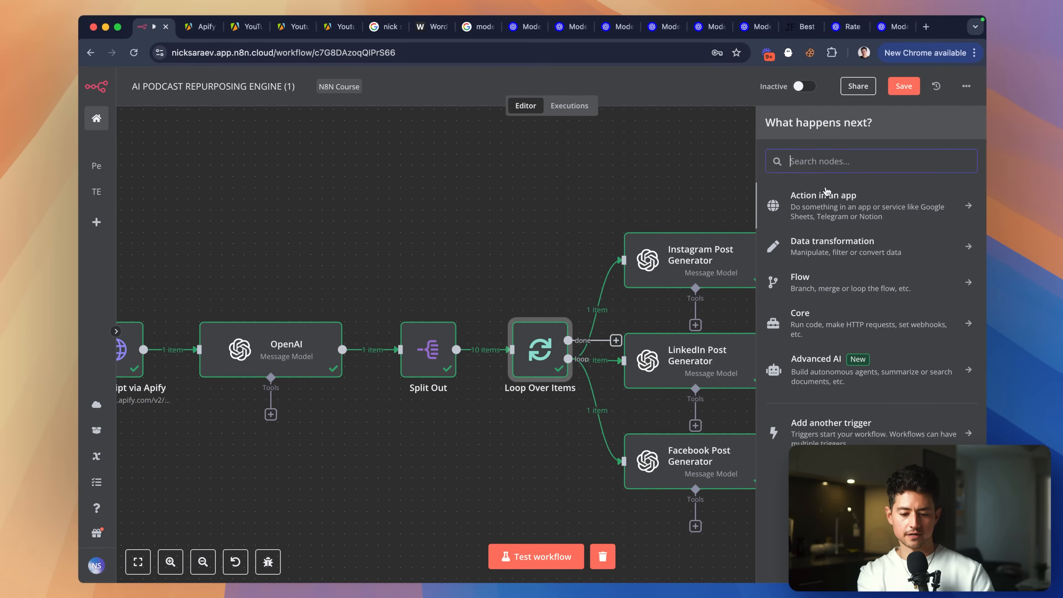
text(form)
key(Return)
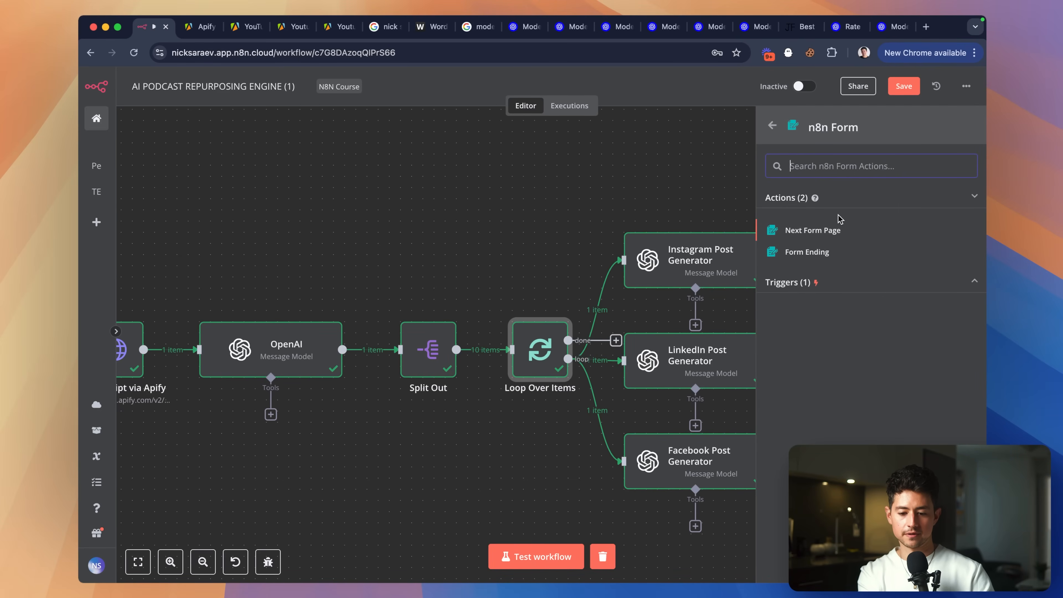
click(822, 254)
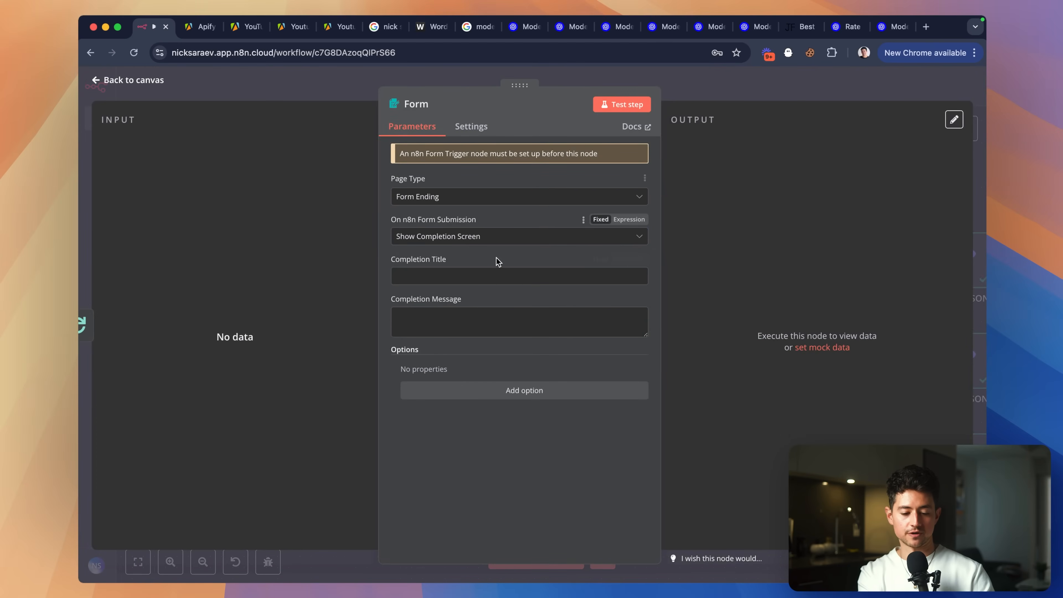
Set the completion title to 'Congratulations! Your content has been produced.' and add a message linking the content calendar.
click(494, 275)
text(Congratulations! Your content has been produced.)
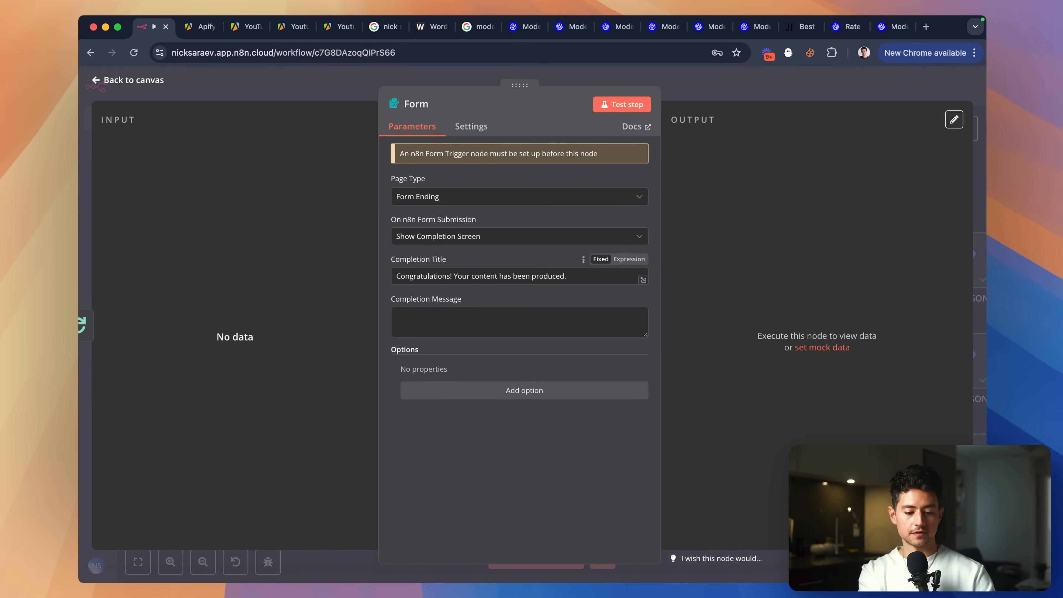
click(520, 321)
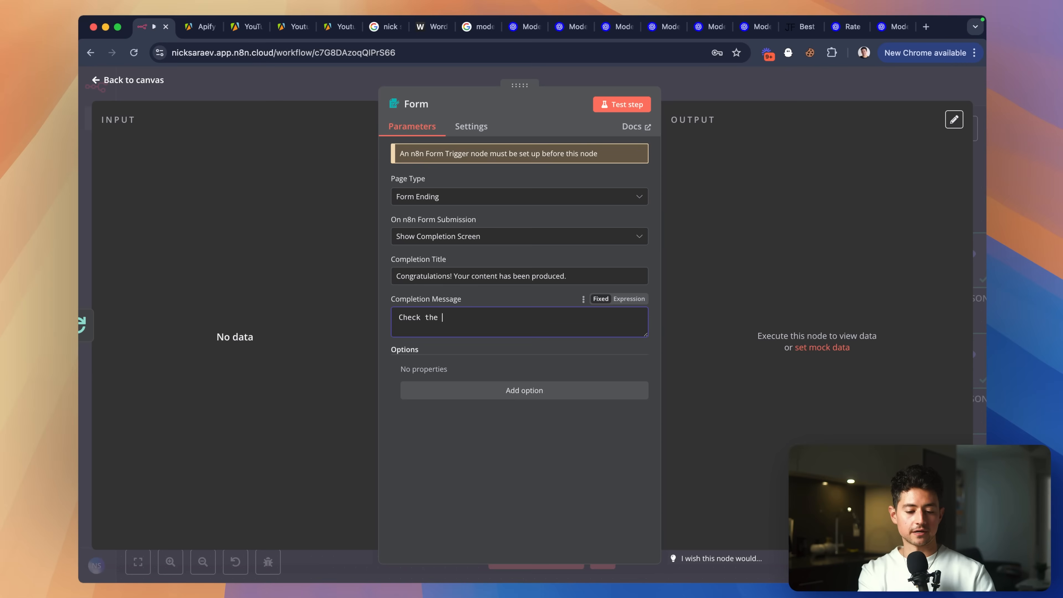
text(your content cale)
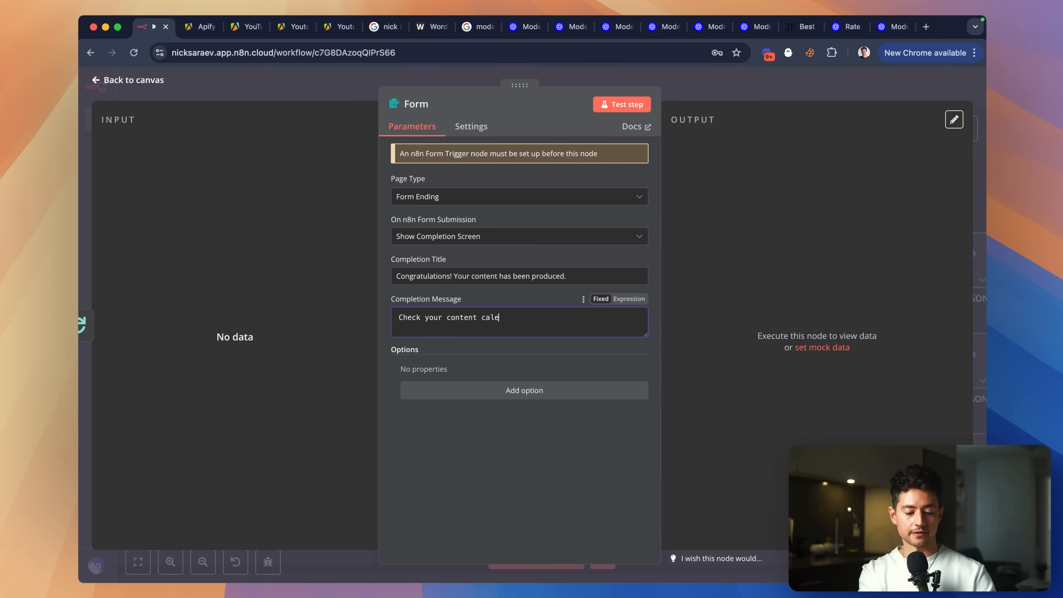
text(ndar for the specific posts.)
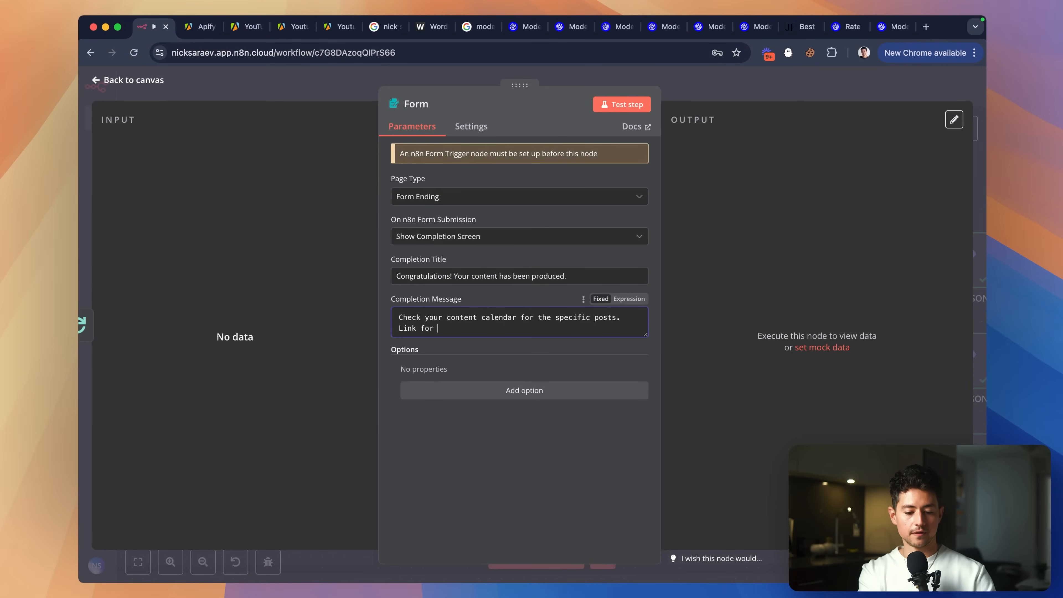
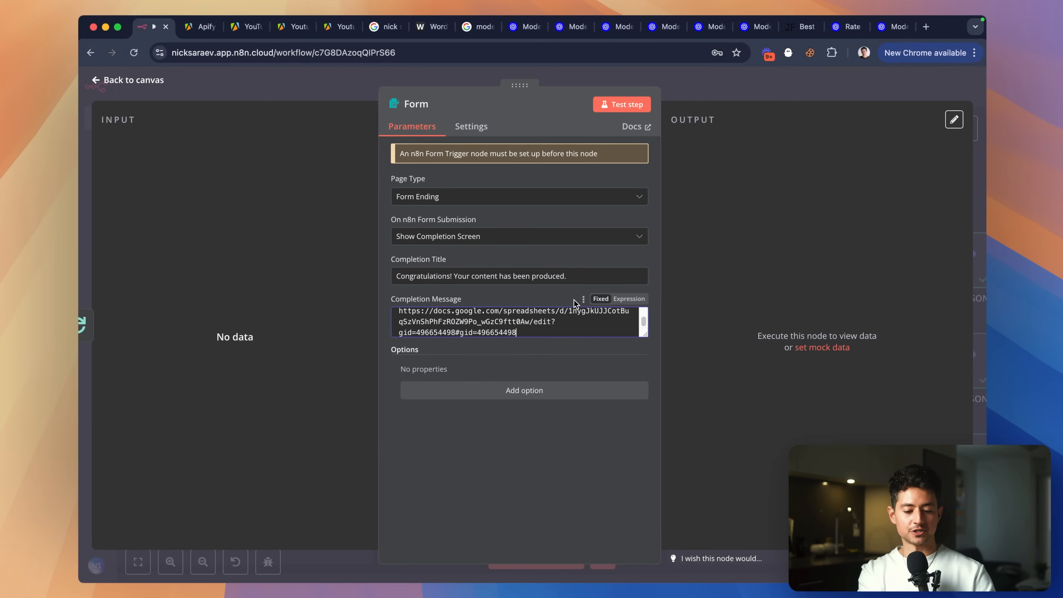
click(523, 399)
click(403, 370)
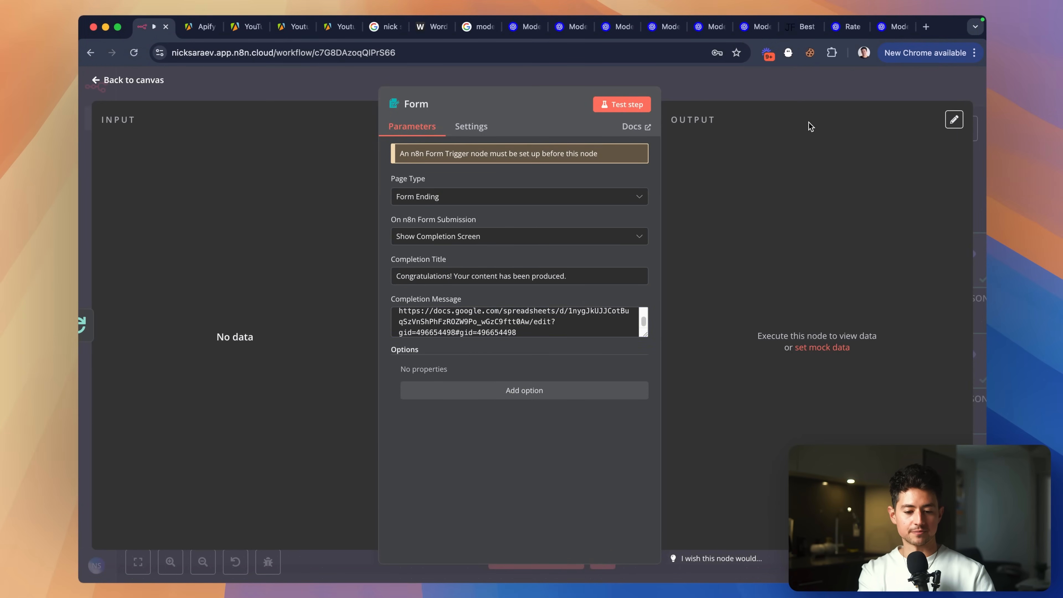
Position the Form node above the Instagram branch and save the workflow.
click(791, 84)
drag(620, 169, 706, 172)
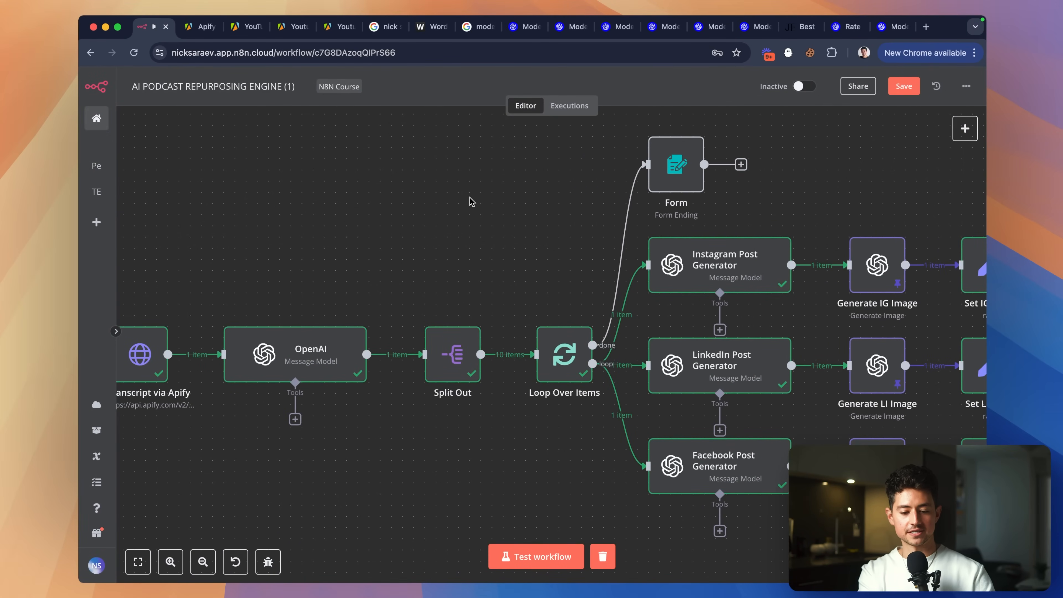
scroll(471, 202, down, 5)
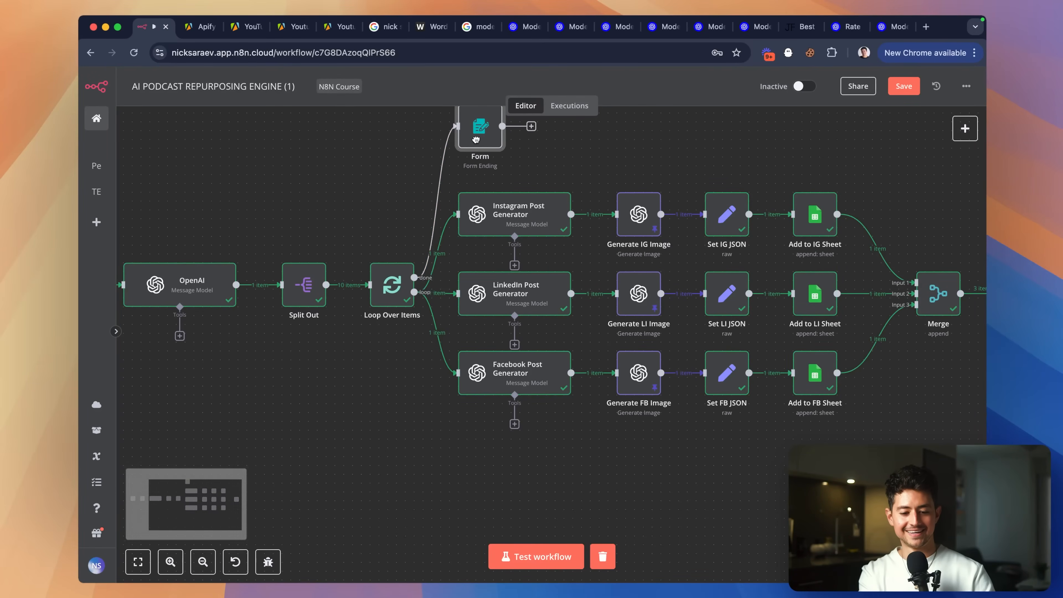
scroll(542, 180, up, 1)
drag(485, 151, 484, 158)
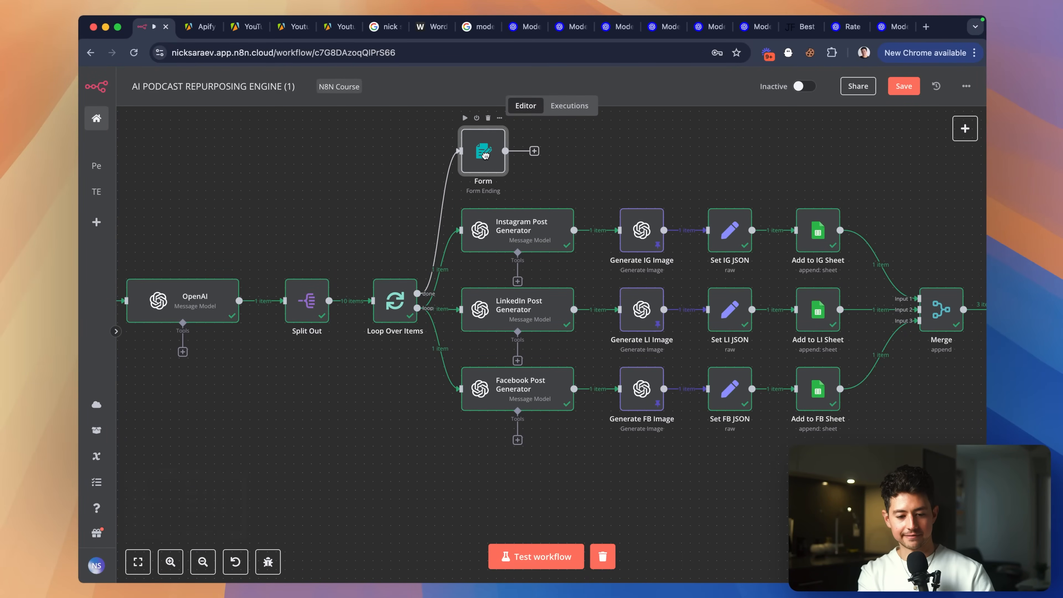
click(650, 151)
scroll(650, 151, up, 1)
scroll(650, 155, up, 1)
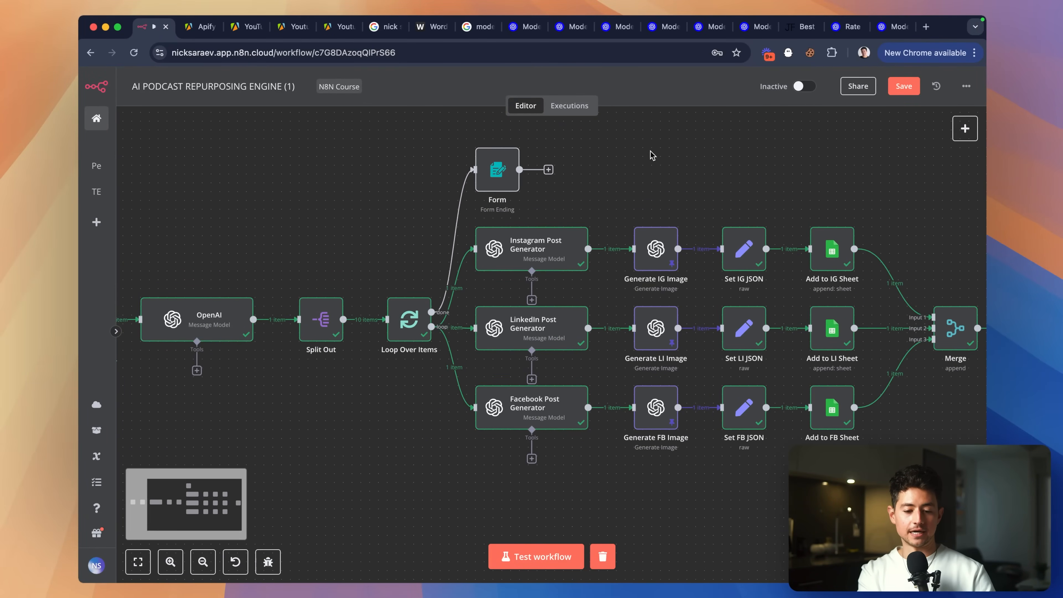
key(ctrl+s)
scroll(568, 212, up, 2)
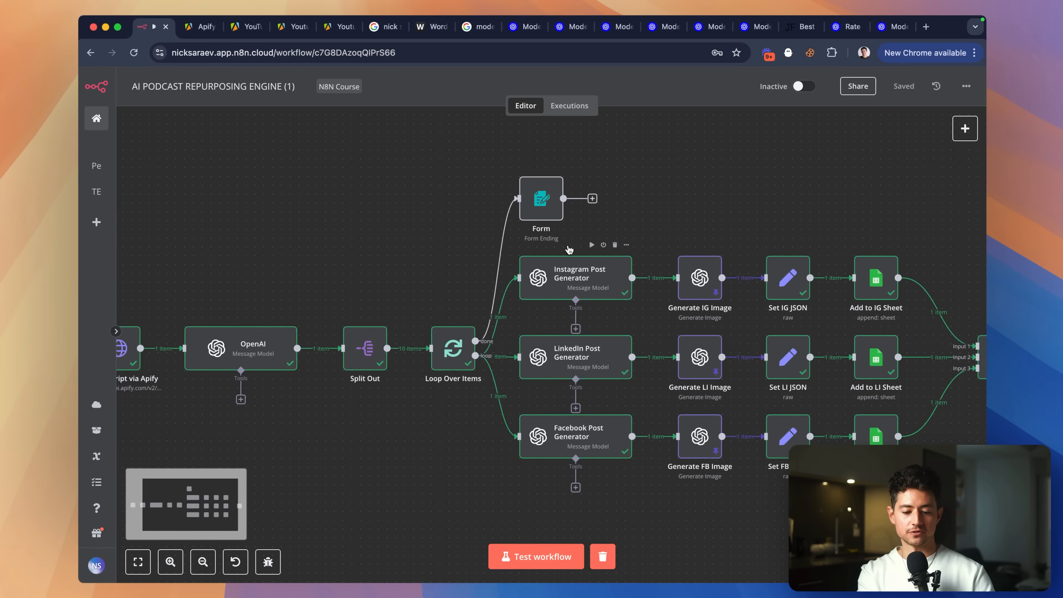
key(super+grave)
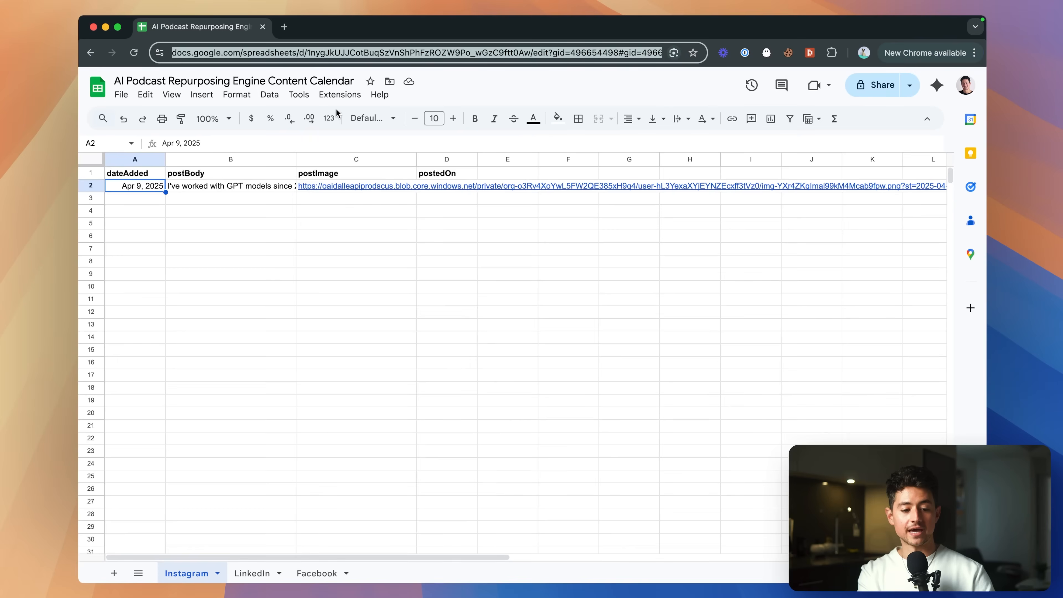
Widen the dateAdded and postImage columns and review the Instagram, LinkedIn and Facebook sheets.
drag(165, 158, 190, 160)
click(270, 187)
click(345, 186)
drag(440, 159, 465, 159)
click(484, 198)
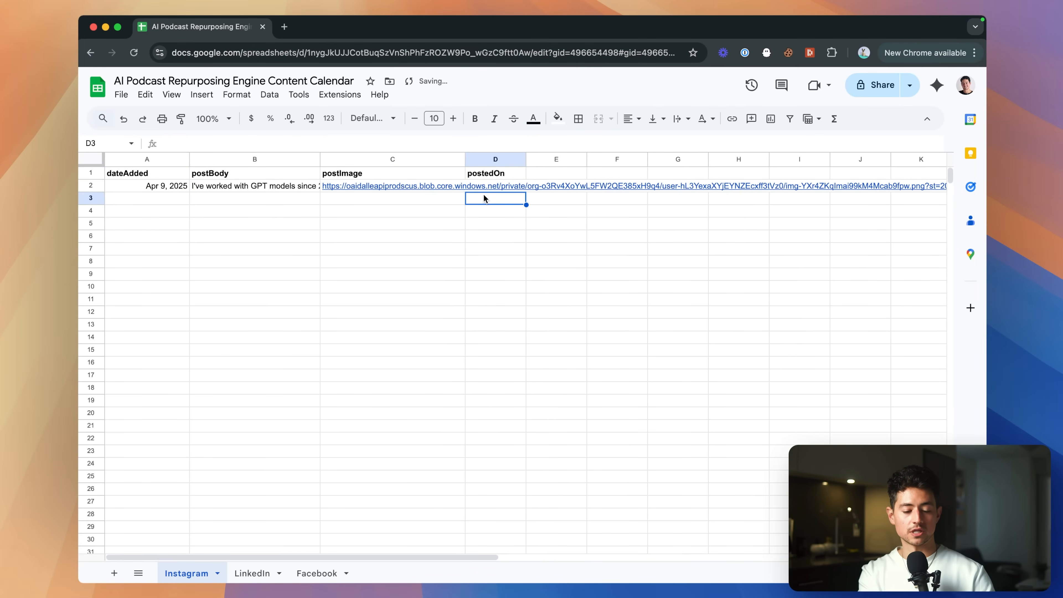
click(252, 574)
click(317, 574)
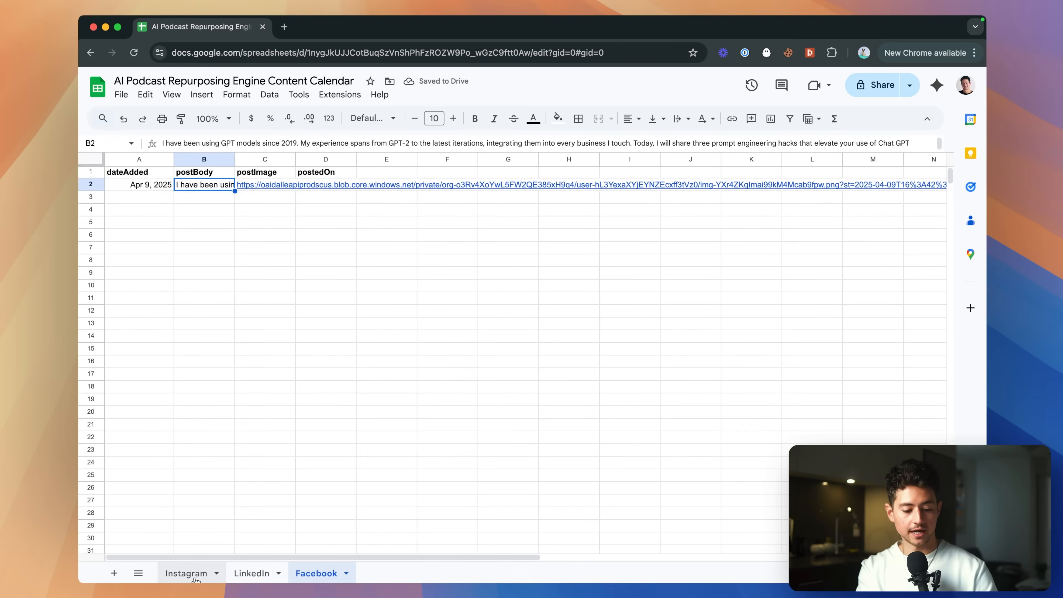
click(186, 574)
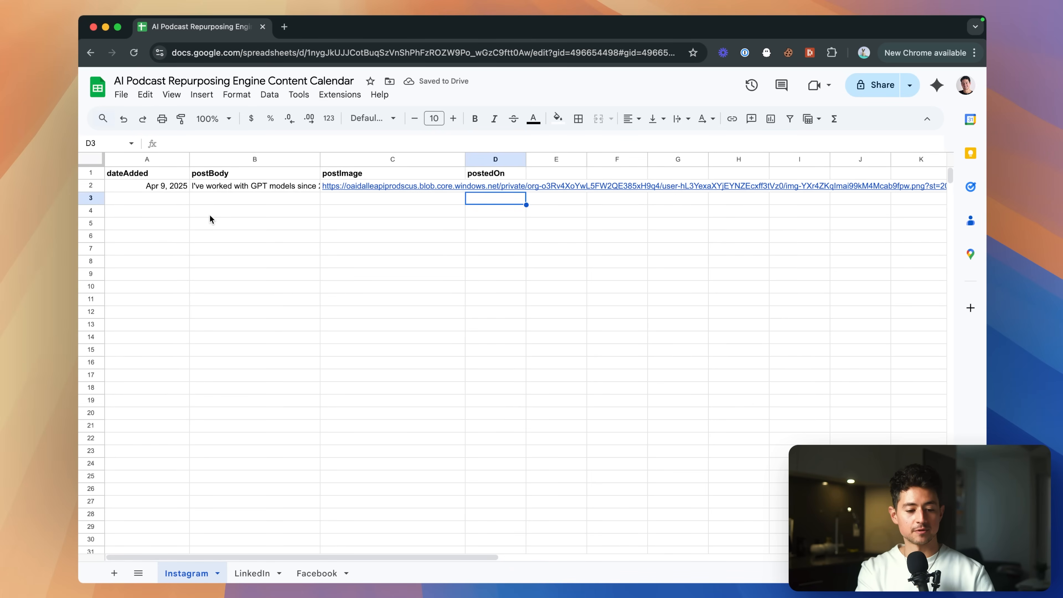
click(471, 175)
click(501, 189)
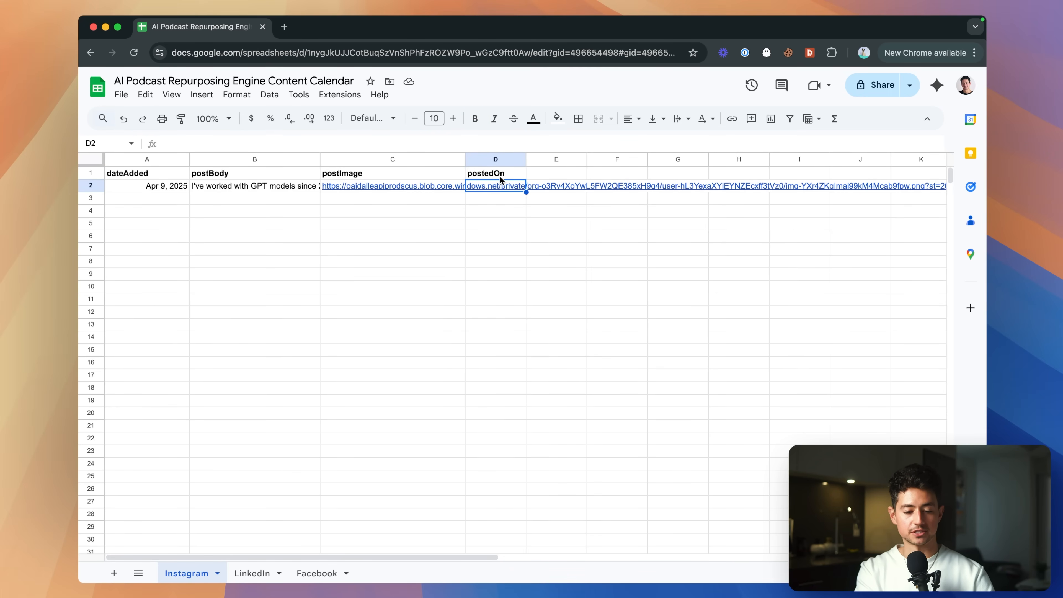
click(500, 173)
click(490, 187)
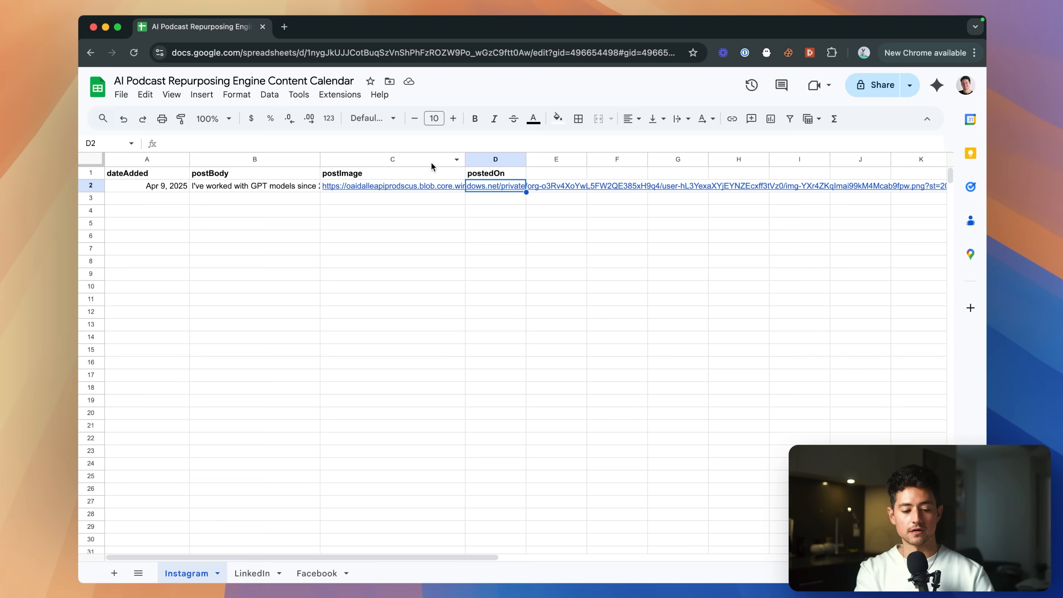
click(176, 186)
click(496, 185)
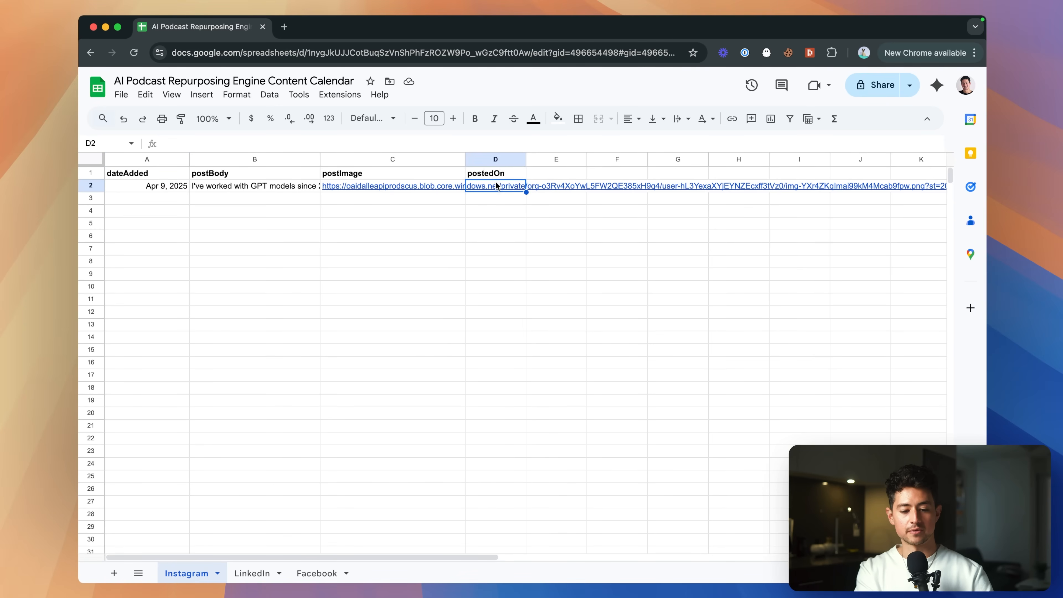
Copy the first post row and paste duplicates into the rows below.
click(162, 186)
shift+click(496, 186)
key(cmd+c)
key(Down)
key(cmd+v)
key(Down)
key(cmd+v)
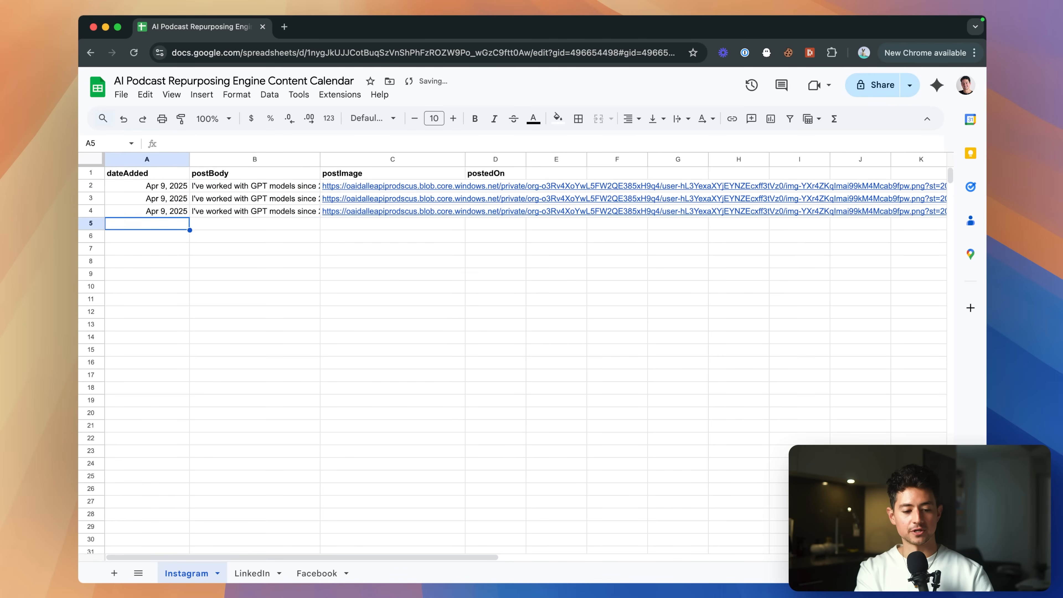
key(Down)
key(cmd+v)
key(Down)
key(cmd+v)
key(Down)
key(cmd+v)
Paste the dateAdded date into the postedOn cells of rows 2 through 7.
click(502, 186)
click(184, 186)
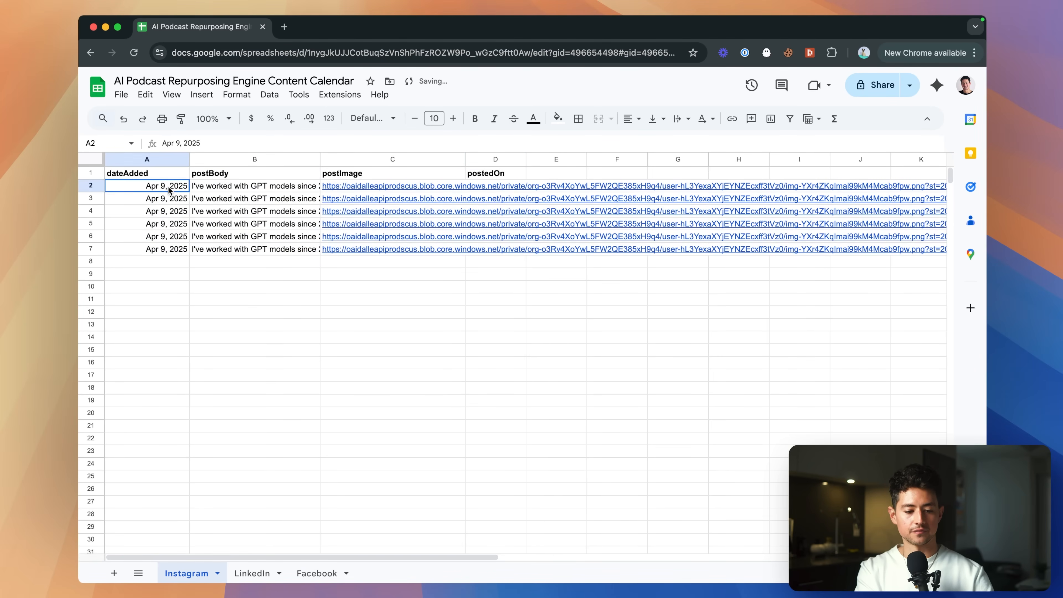
click(494, 186)
key(cmd+v)
key(Return)
key(Escape)
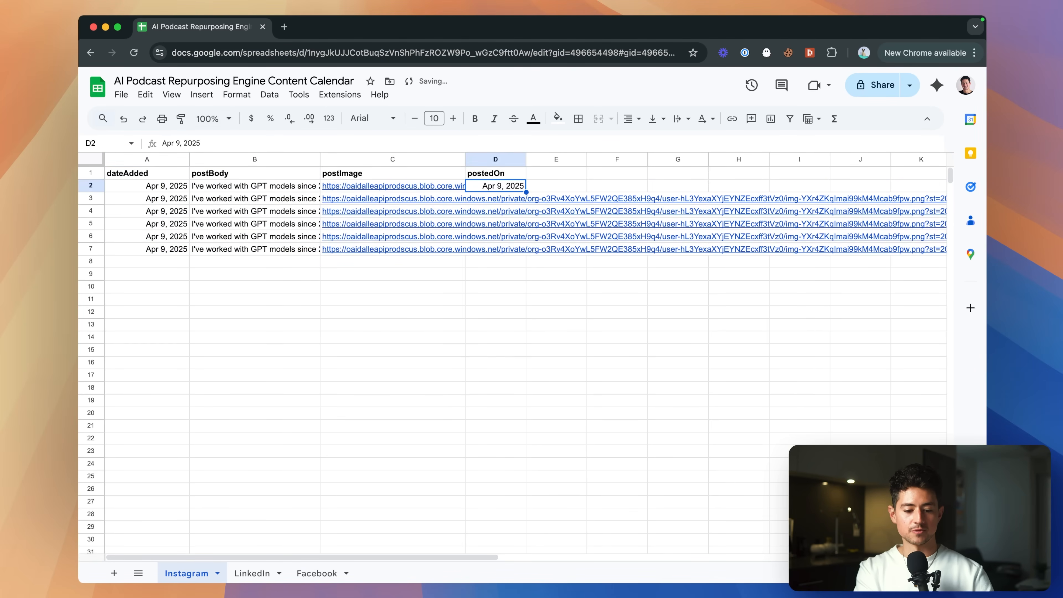
key(Down)
key(cmd+v)
key(Down)
key(cmd+v)
key(Down)
key(cmd+v)
key(Down)
key(cmd+v)
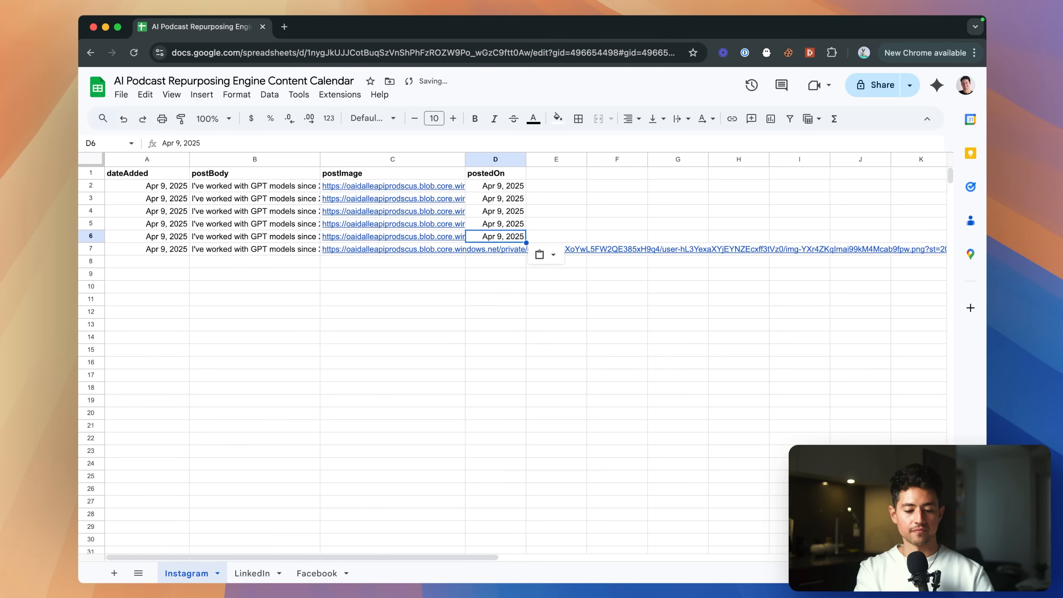
key(Down)
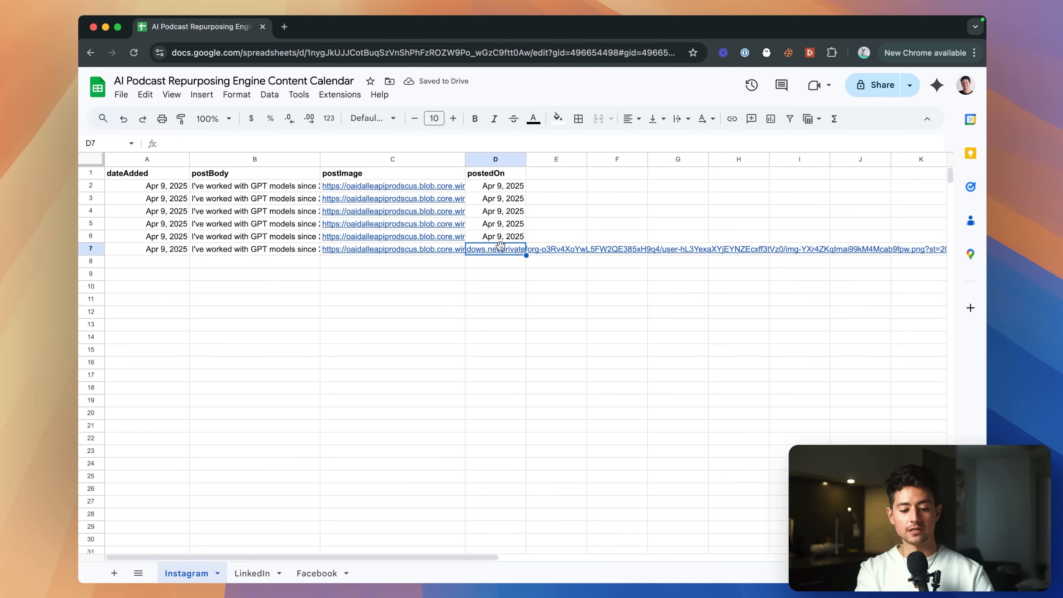
click(498, 277)
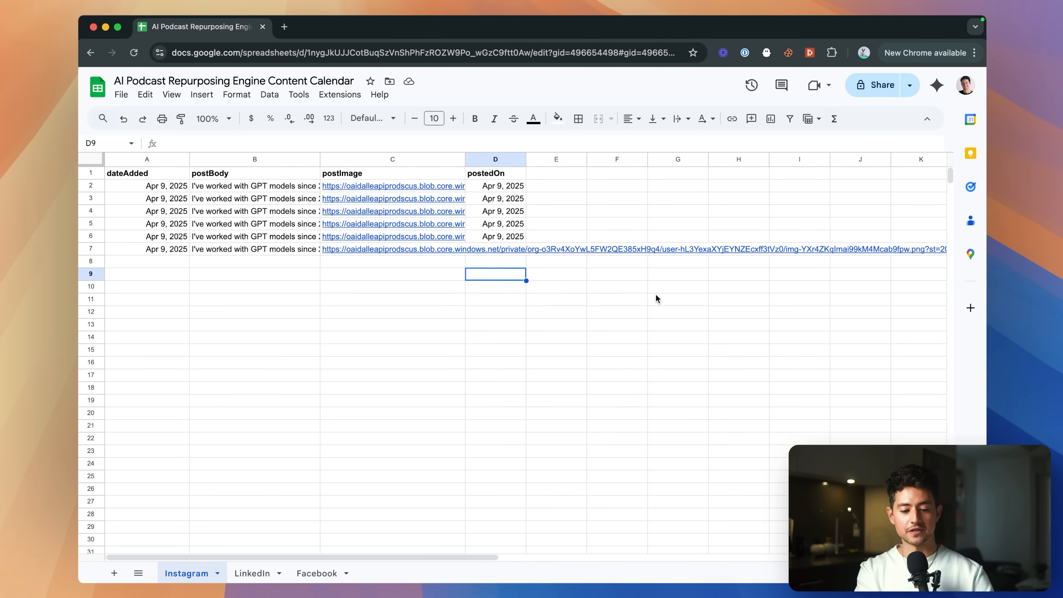
click(502, 251)
key(cmd+v)
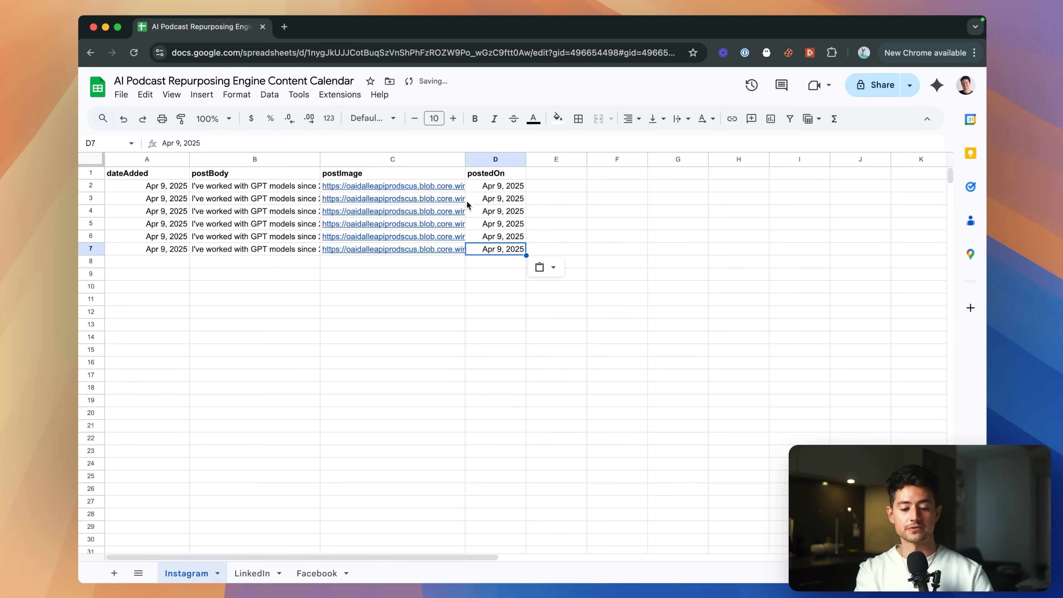
Undo the duplicated rows and pasted dates, leaving only the original post row.
key(cmd+z)
key(cmd+z)
key(cmd+z)
key(cmd+z)
key(cmd+z)
key(cmd+z)
key(cmd+z)
key(cmd+z)
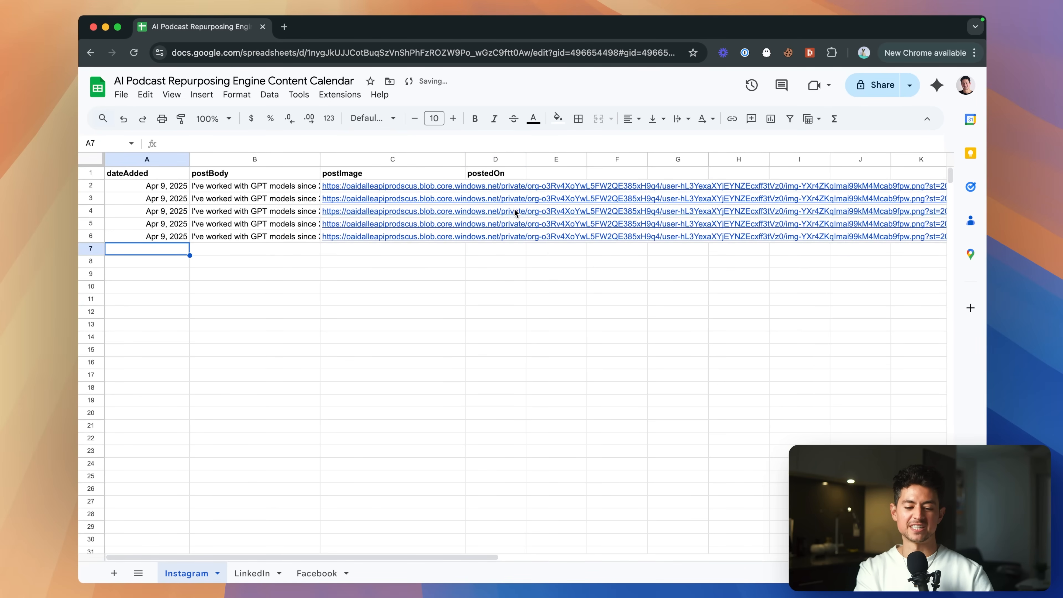
key(super+z)
key(super+z)
key(super+z)
click(507, 246)
key(super+grave)
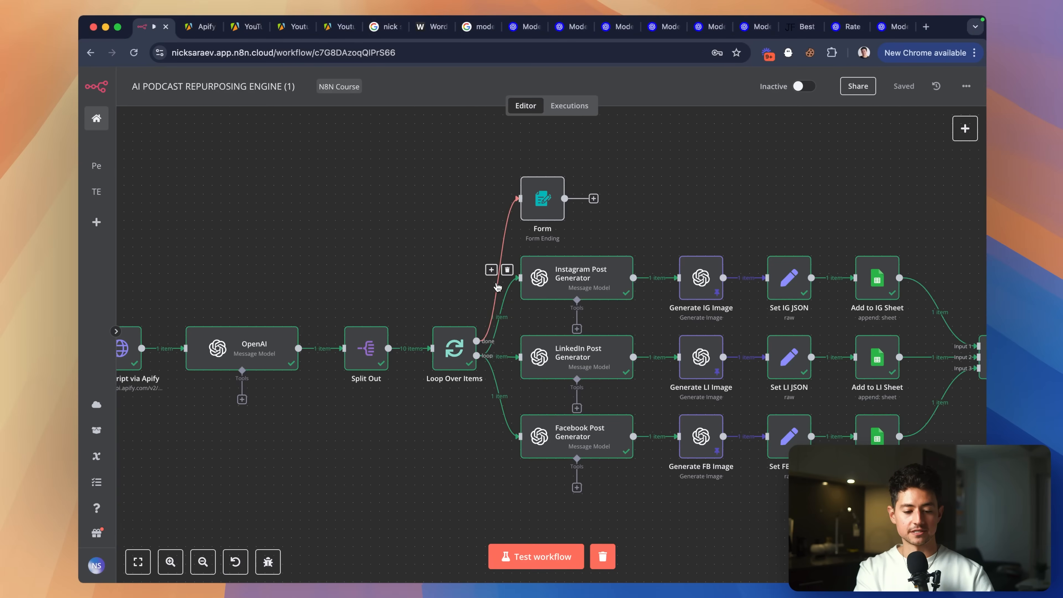
Open the n8n workflows home in a new tab to start a new workflow.
scroll(476, 231, left, 5)
scroll(477, 232, down, 1)
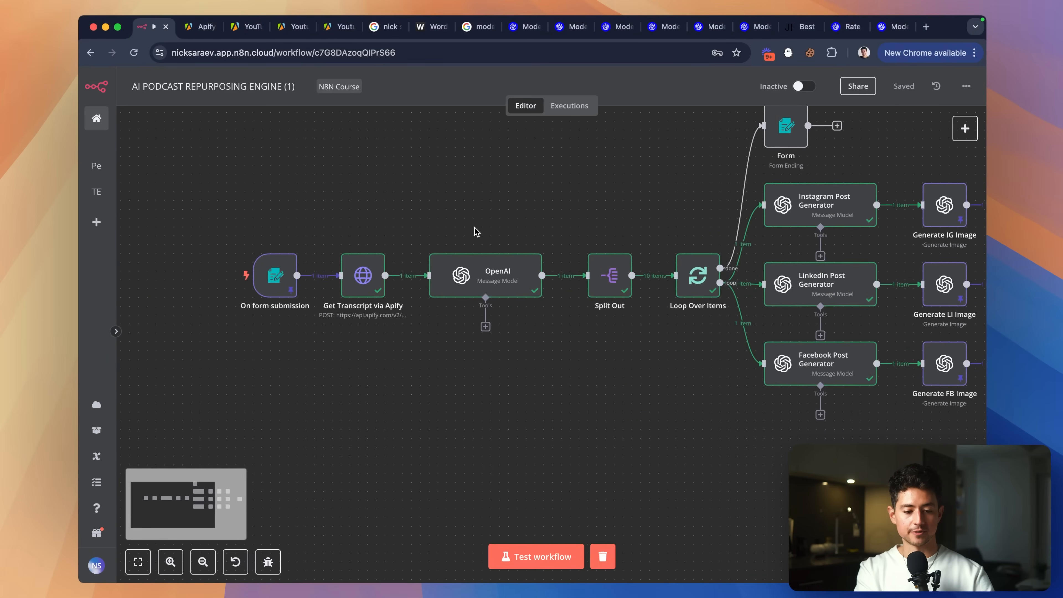
scroll(375, 194, right, 2)
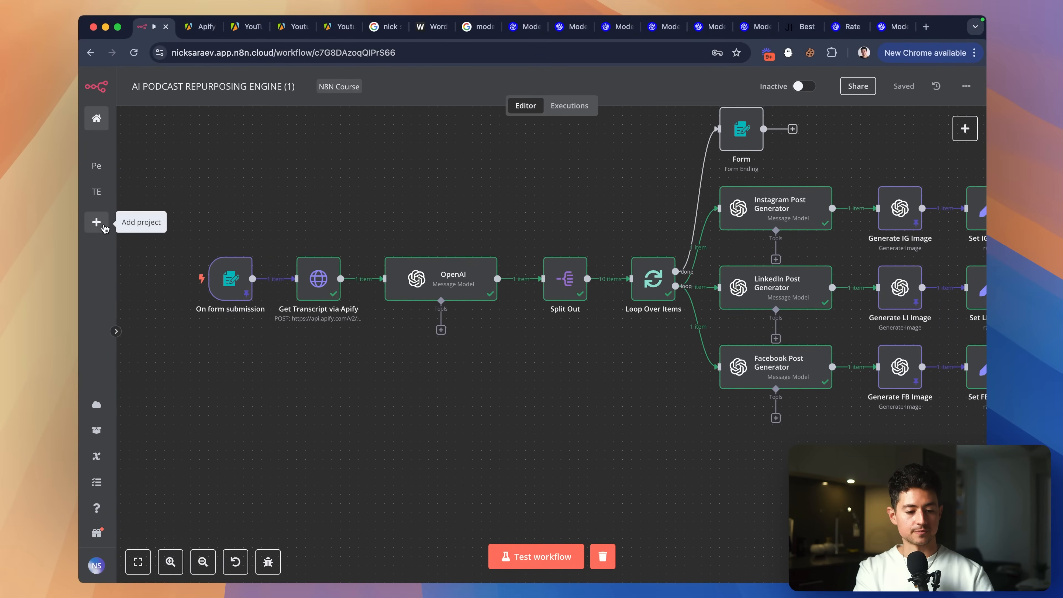
super+click(98, 121)
key(ctrl+Tab)
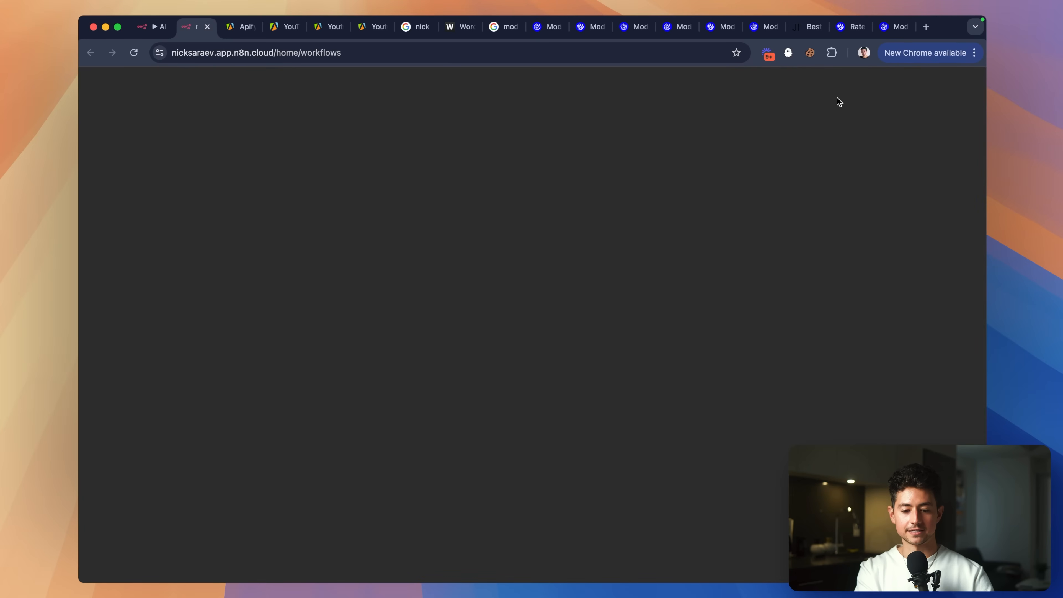
key(ctrl+shift+Tab)
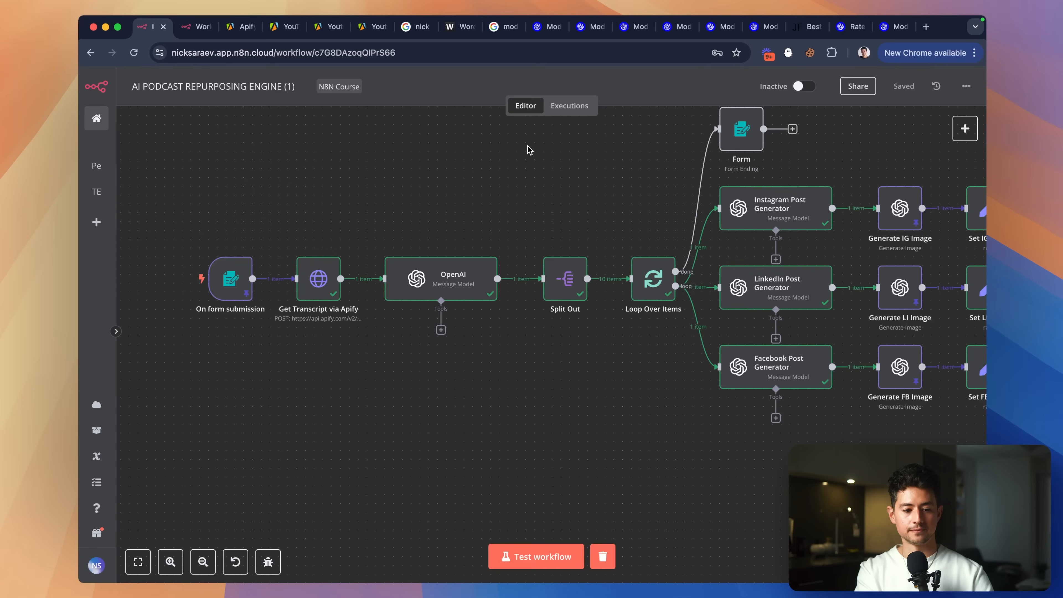
key(ctrl+Tab)
Name the new workflow 'AI PODCAST REPURPOSING ENGINE (2)'.
click(263, 89)
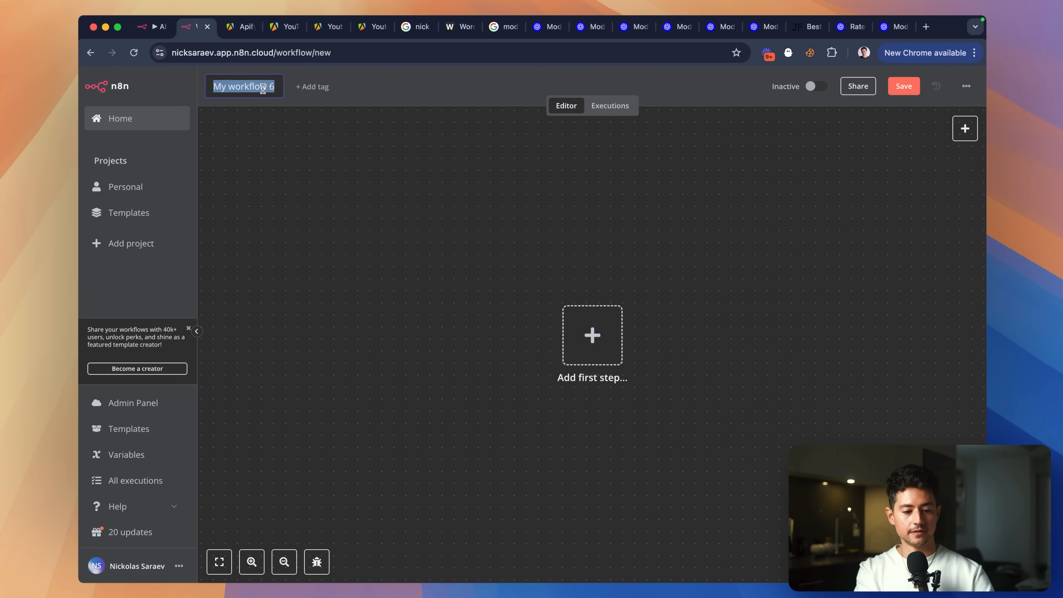
key(super+v)
text((2)
key(BackSpace)
key(BackSpace)
key(BackSpace)
key(BackSpace)
key(BackSpace)
text(2))
key(Return)
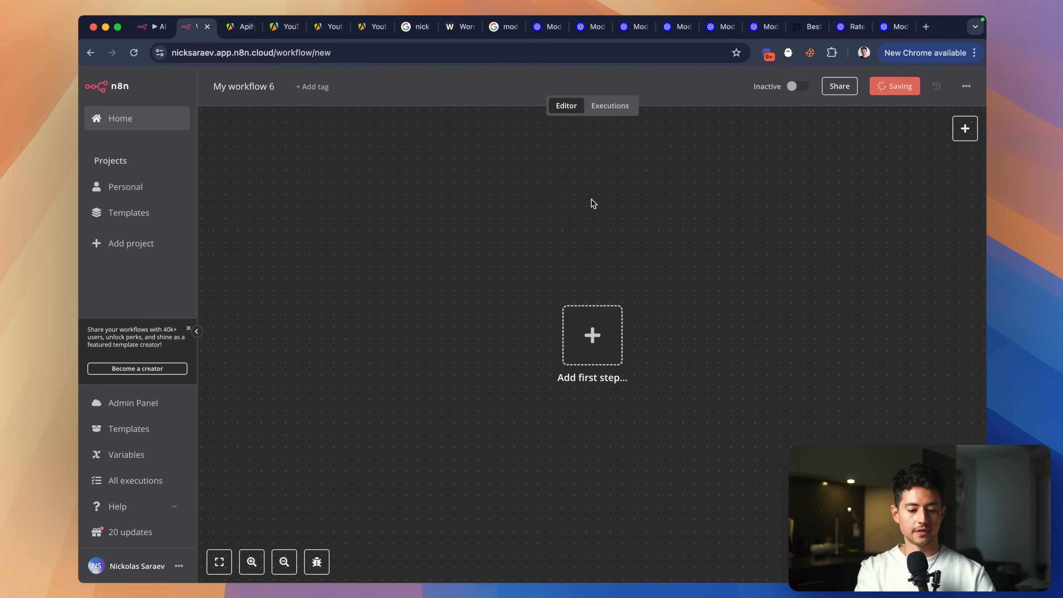
click(197, 332)
Add a Schedule Trigger as the workflow's first step.
click(430, 316)
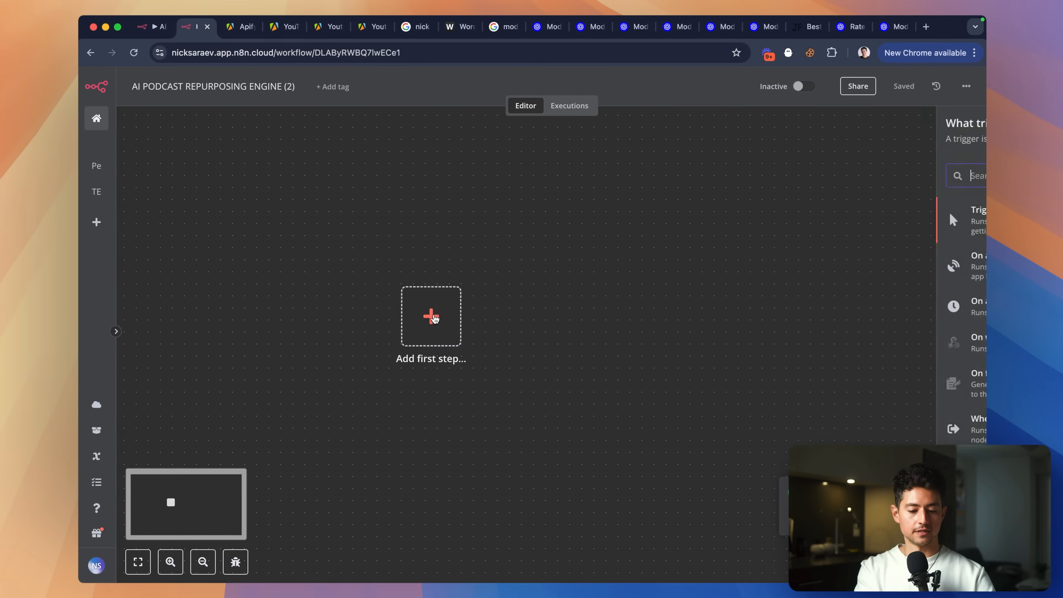
text(she)
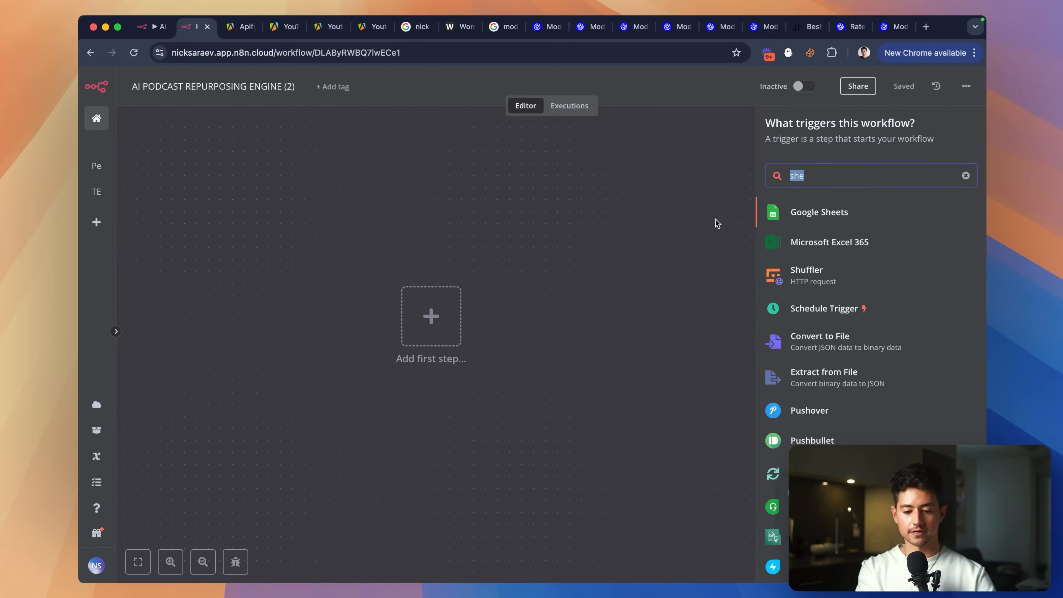
text(test)
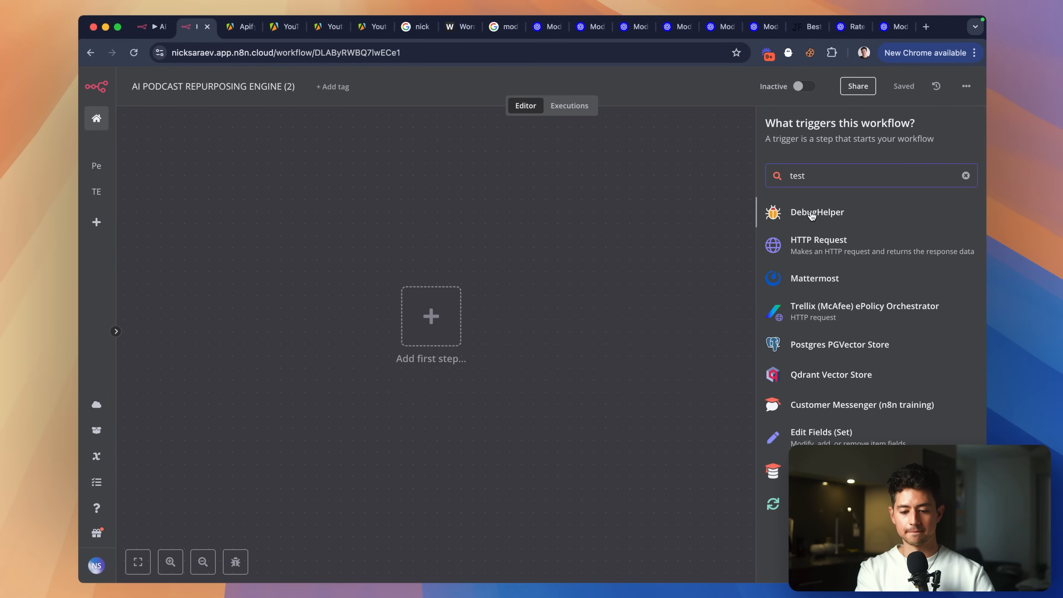
key(ctrl+a)
text(sche)
click(825, 213)
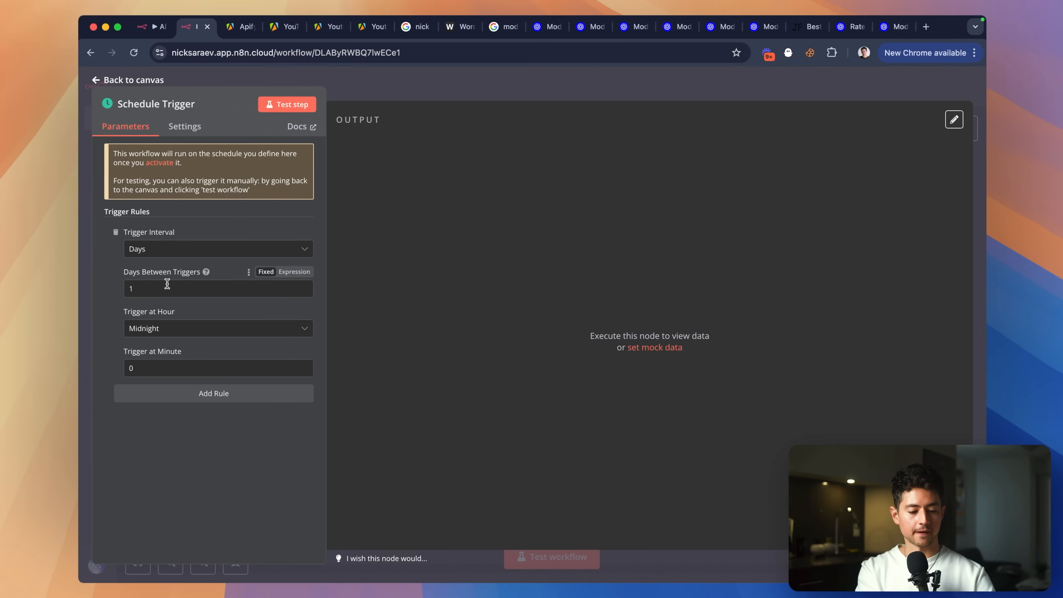
Set the trigger to fire at 7am and test it once.
click(175, 329)
scroll(187, 421, down, 2)
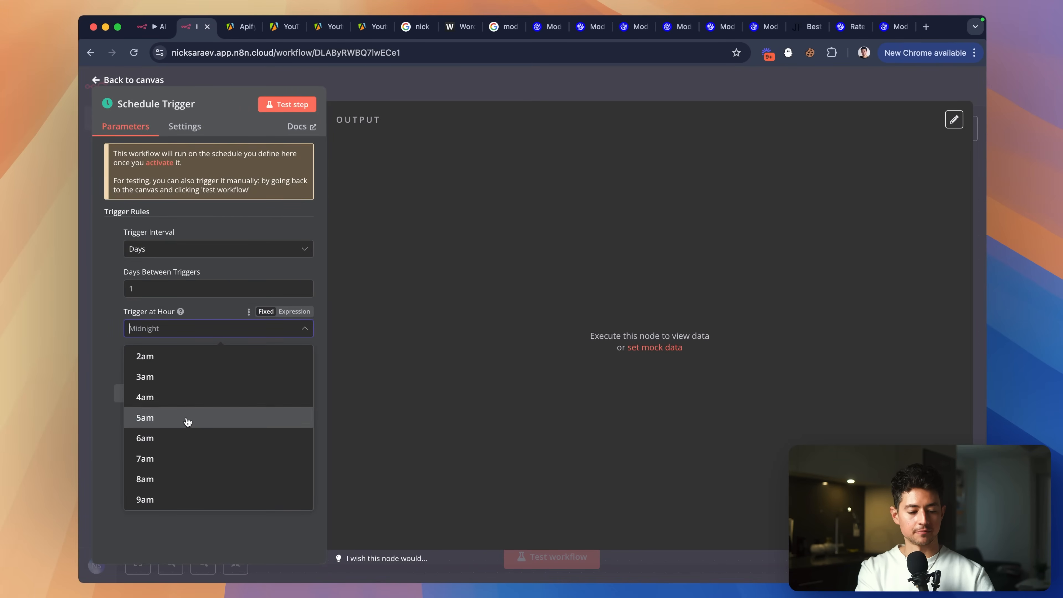
click(178, 453)
click(287, 104)
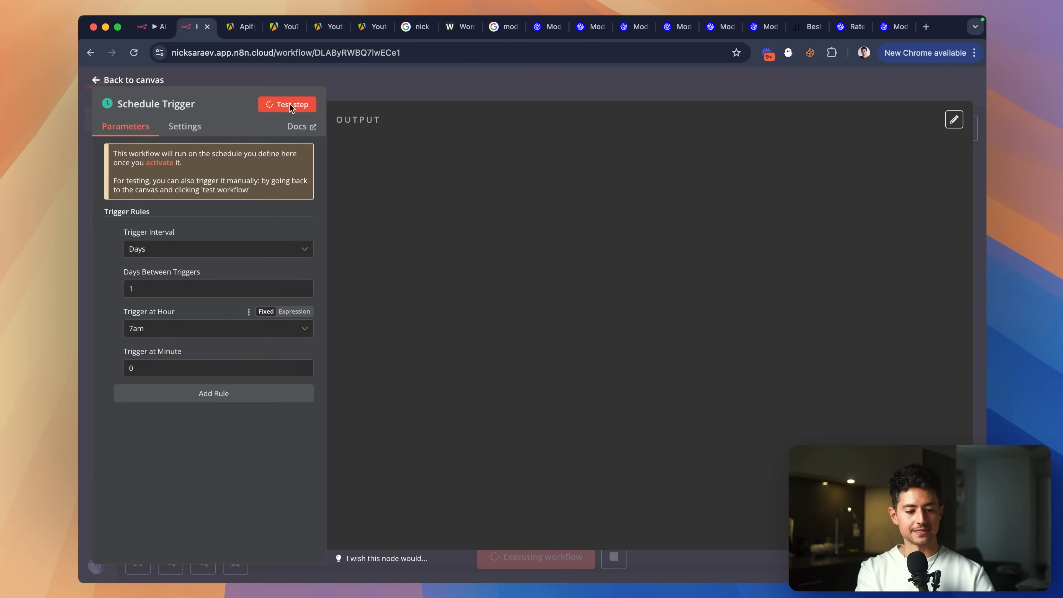
scroll(541, 163, left, 3)
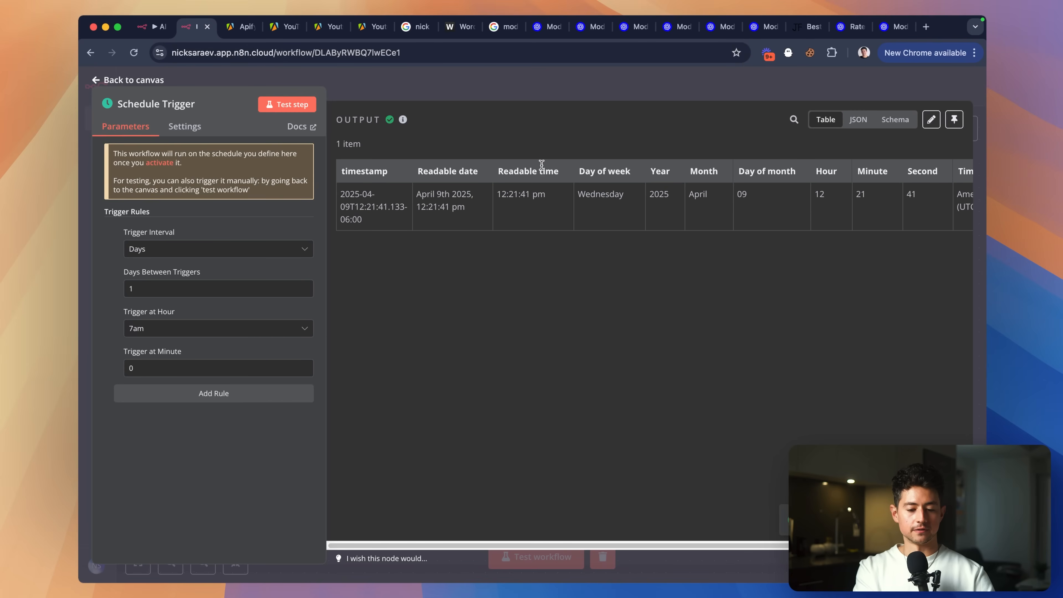
scroll(702, 195, right, 3)
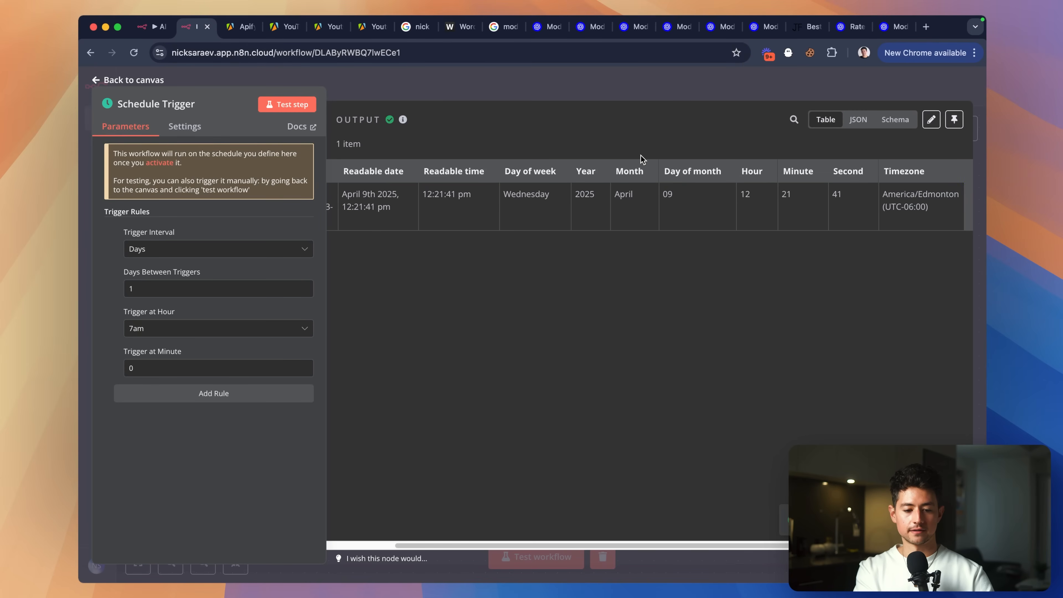
click(634, 99)
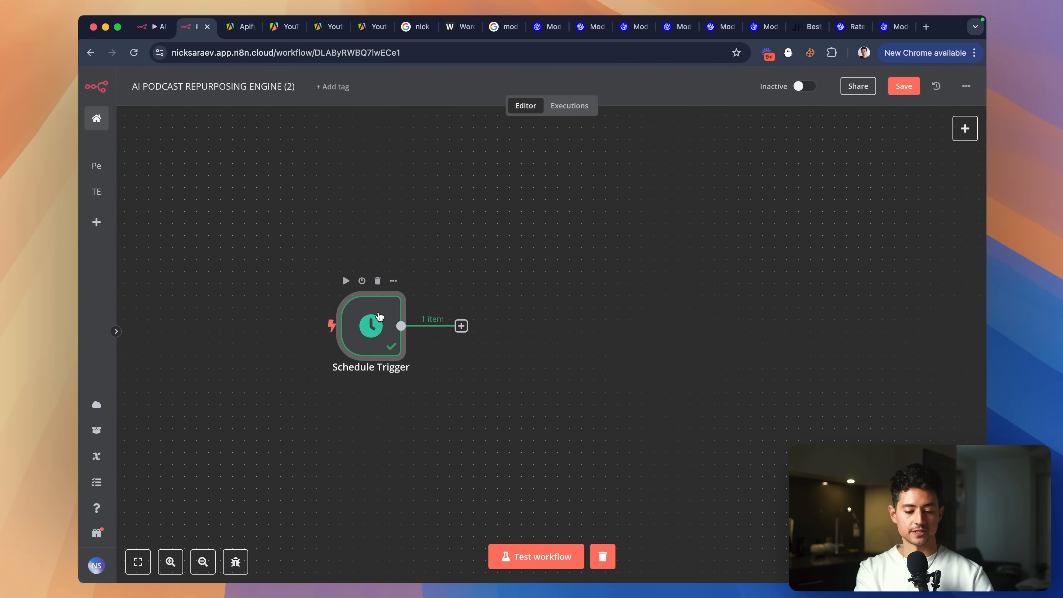
Pin the Schedule Trigger's test output.
click(461, 326)
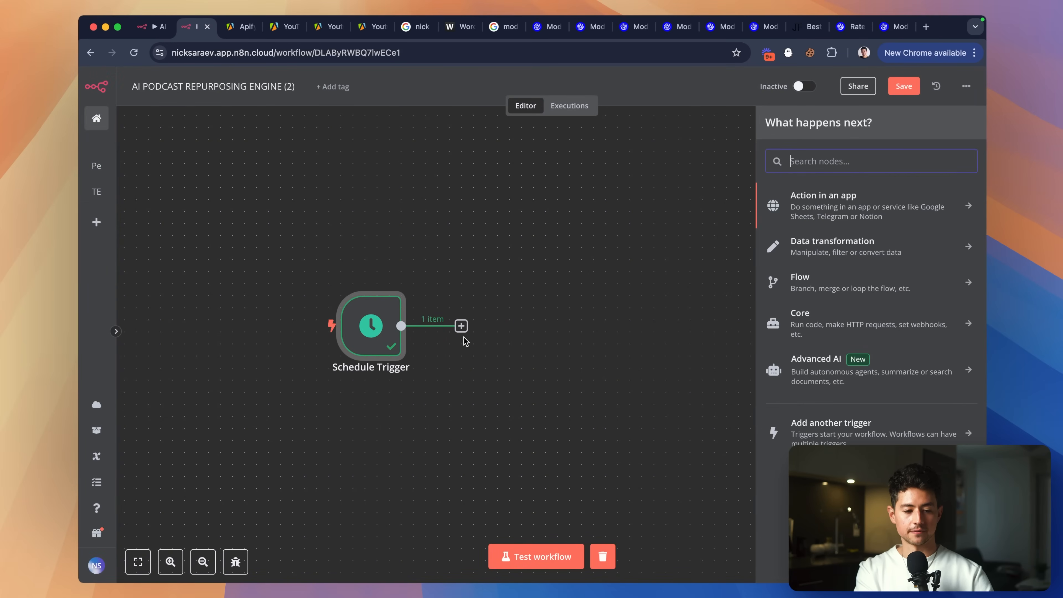
double_click(371, 325)
click(953, 119)
key(Escape)
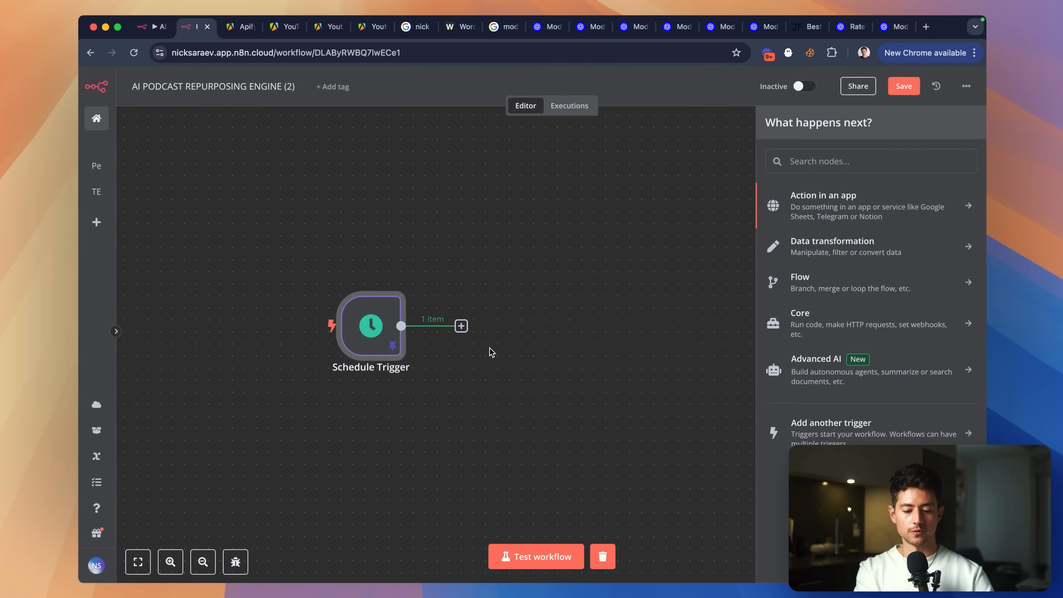
Add a Google Sheets 'Get row(s) in sheet' step using the Google Sheets account credential.
scroll(492, 352, right, 2)
click(814, 161)
text(sheets)
click(819, 191)
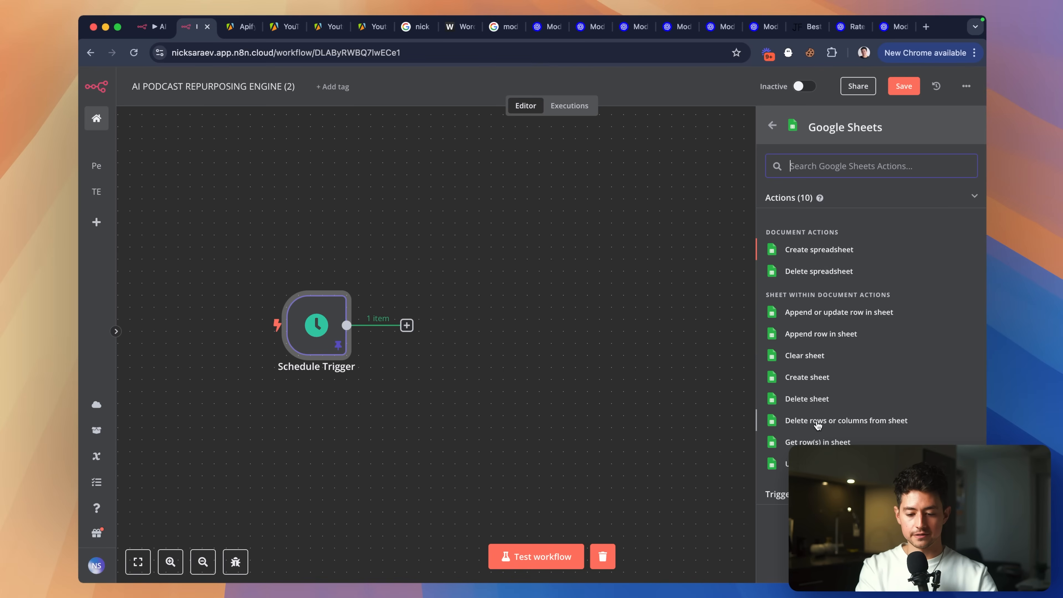
click(818, 442)
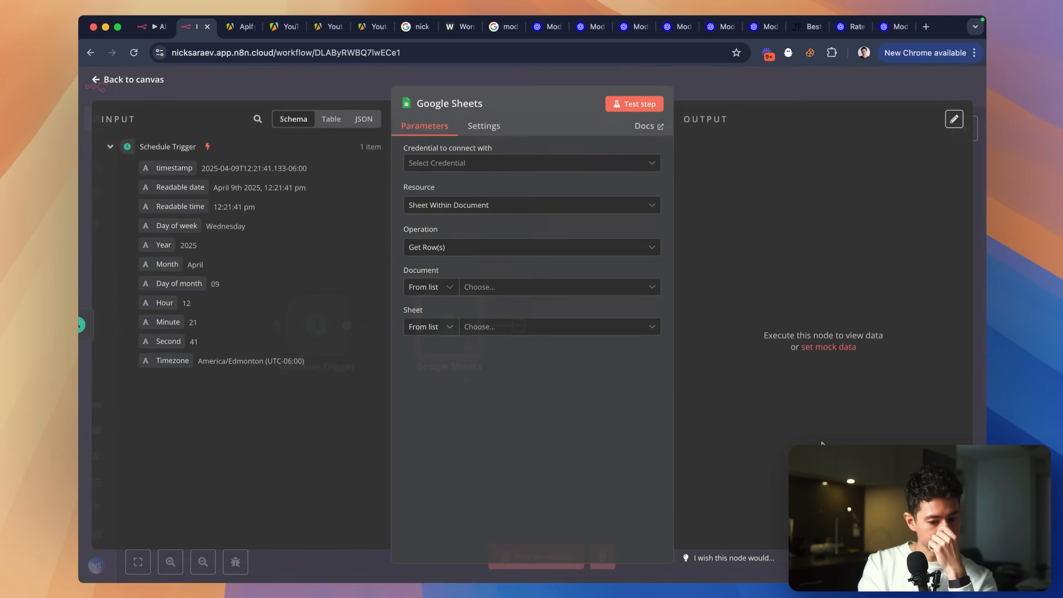
click(456, 169)
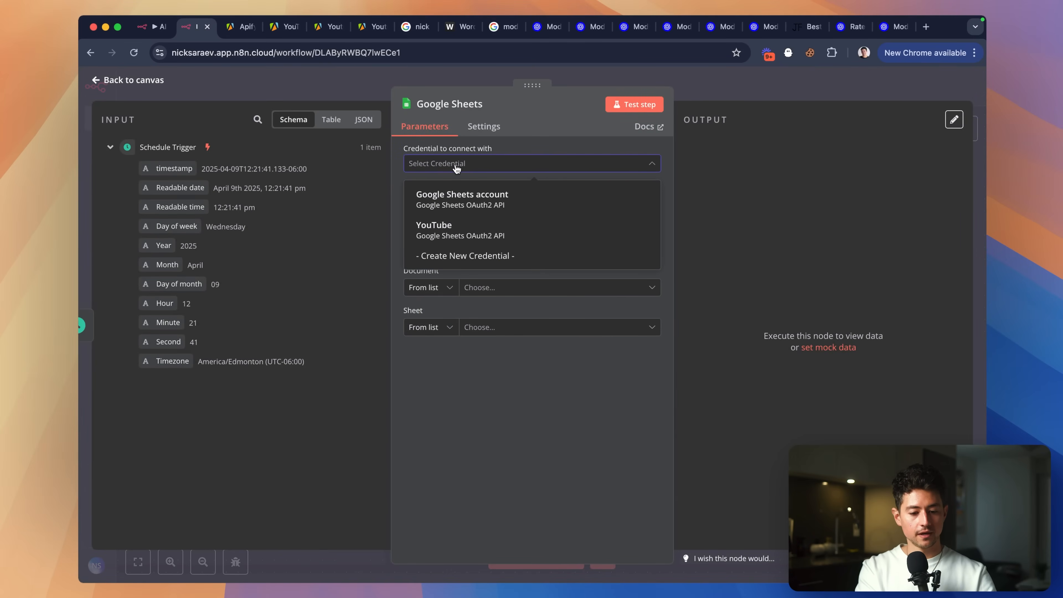
click(462, 206)
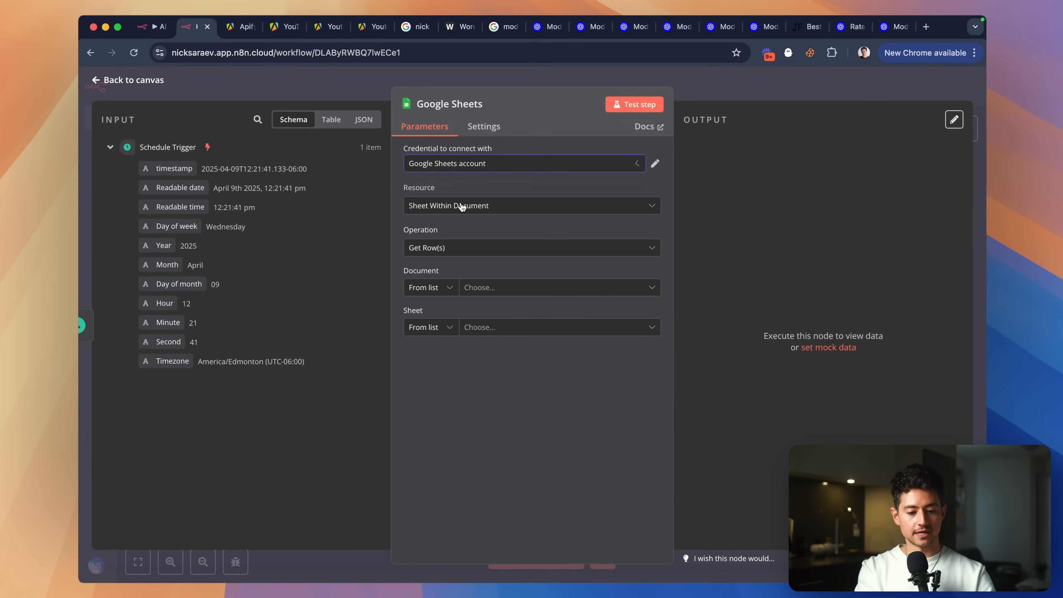
Read the content calendar's Instagram sheet, filtering rows on the postedOn column.
click(505, 289)
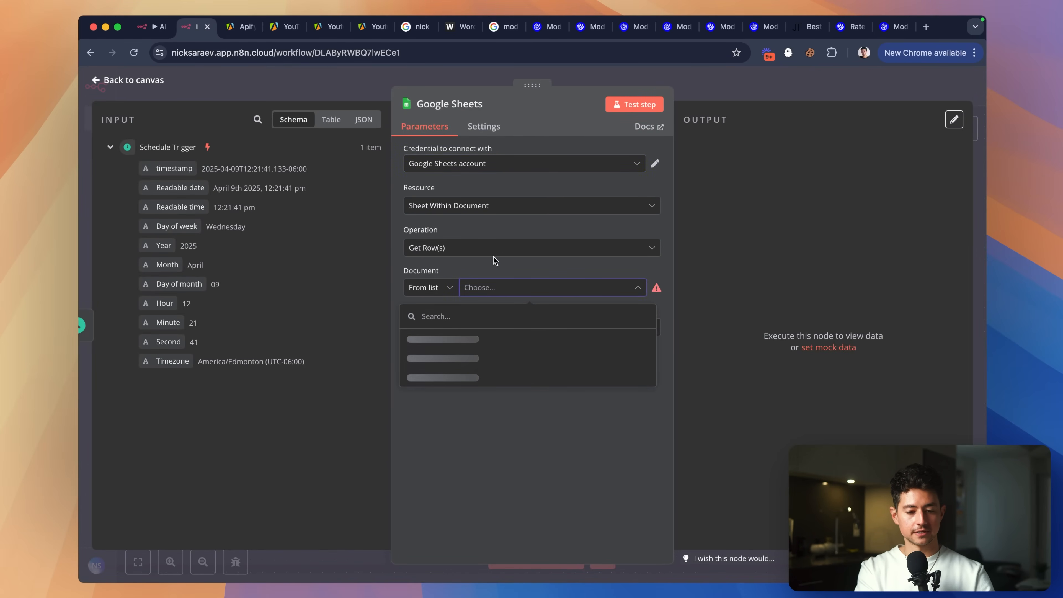
click(495, 338)
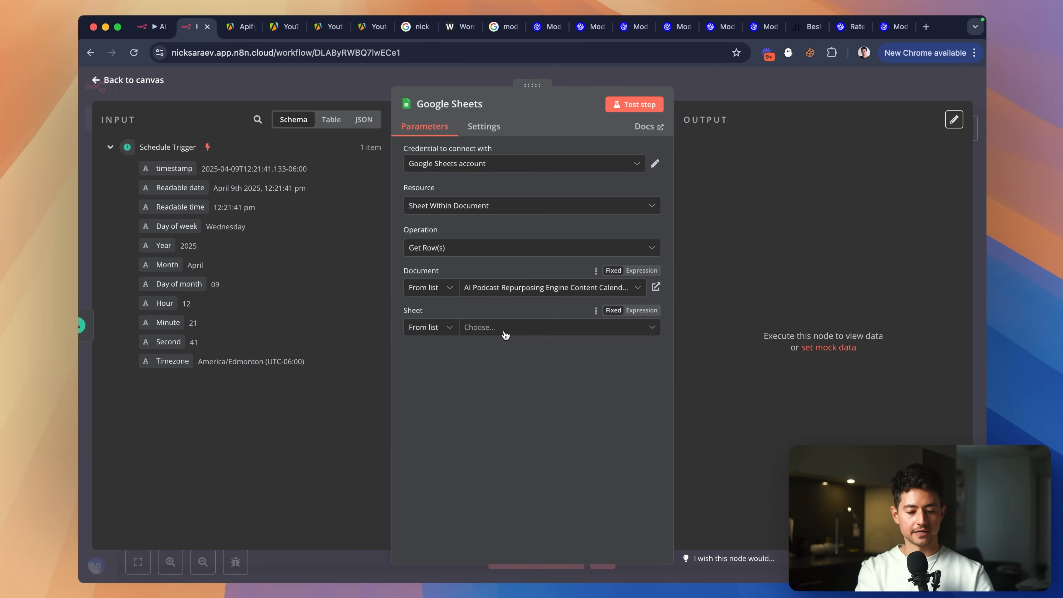
click(521, 330)
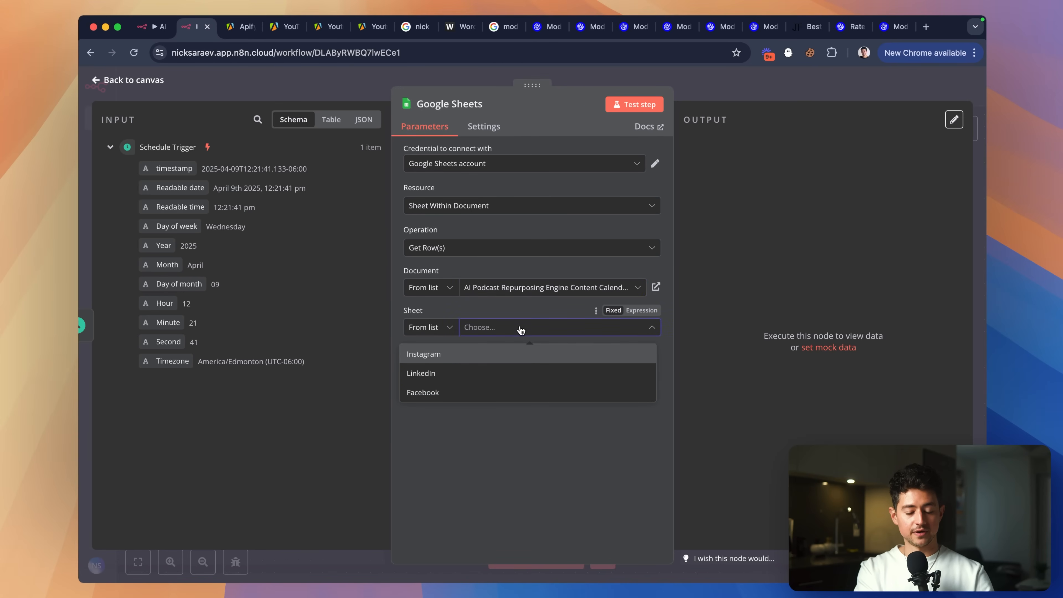
click(455, 360)
click(529, 389)
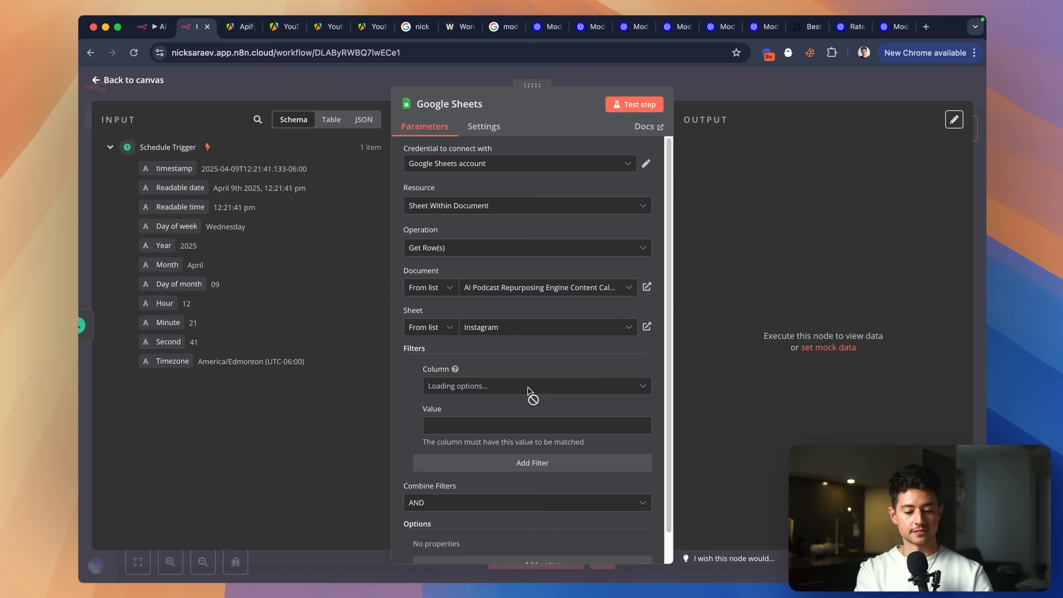
scroll(521, 356, down, 1)
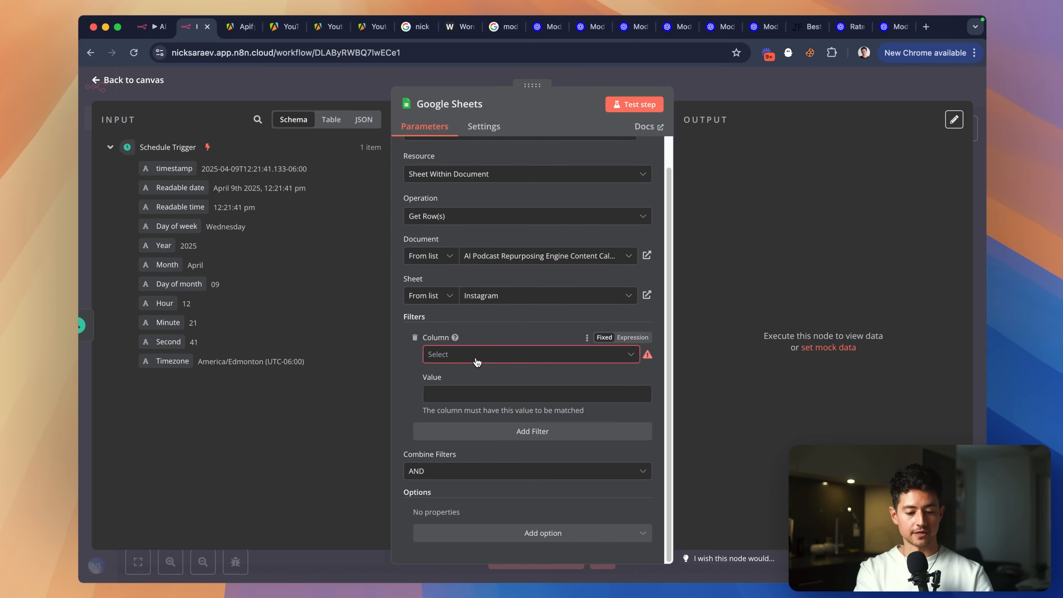
click(474, 356)
click(461, 444)
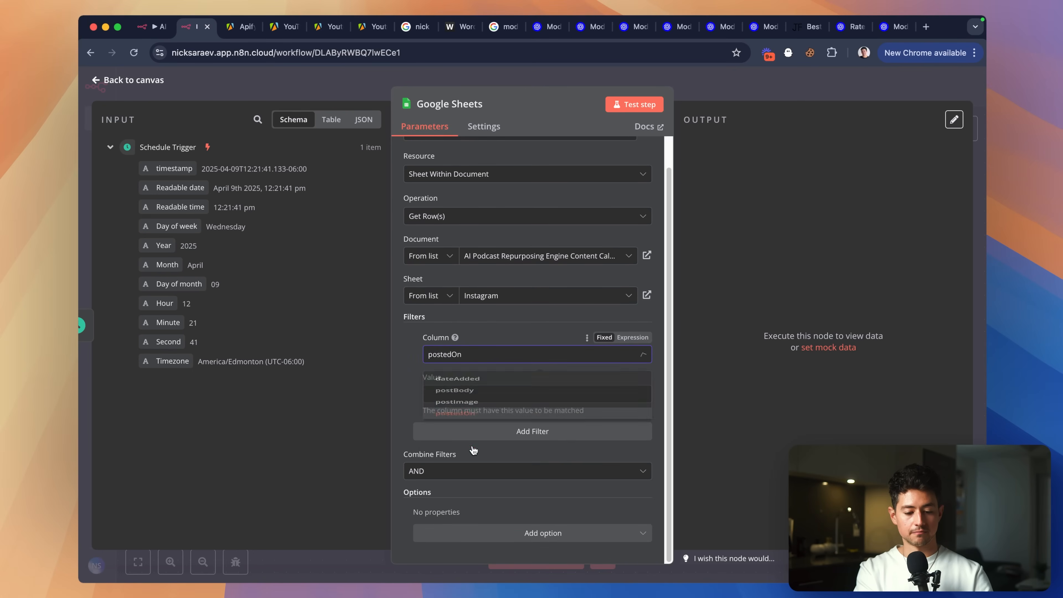
click(472, 395)
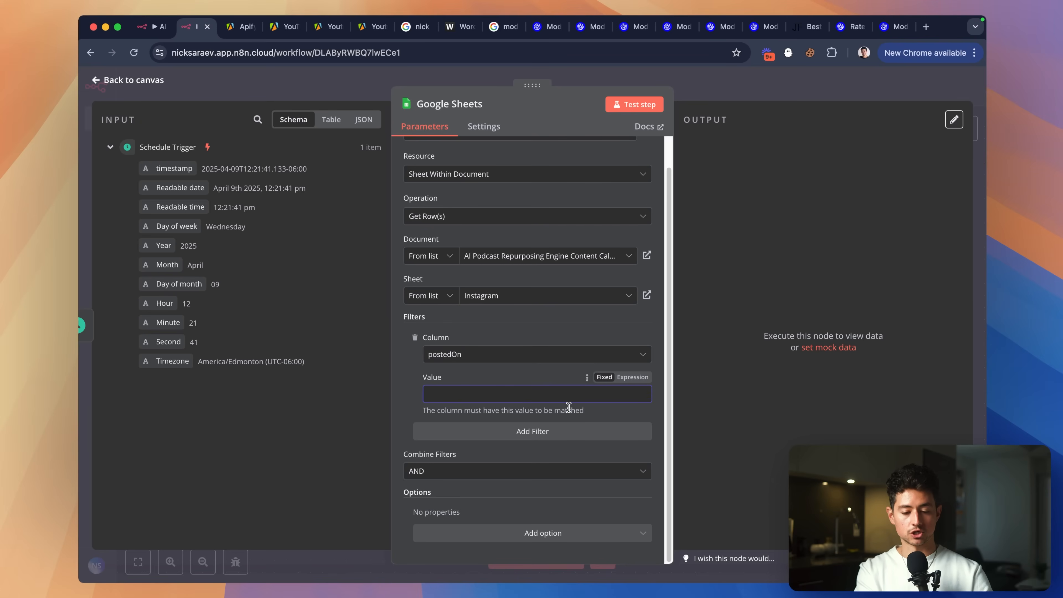
Test with an empty postedOn value to return one post, then place the node above the trigger.
click(634, 105)
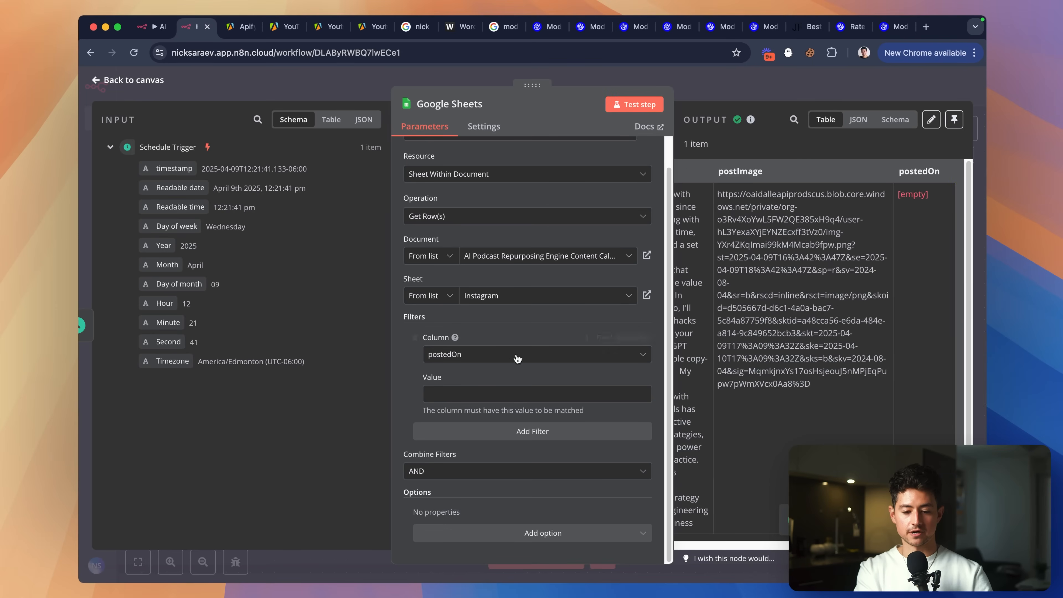
click(502, 393)
text(x)
click(624, 106)
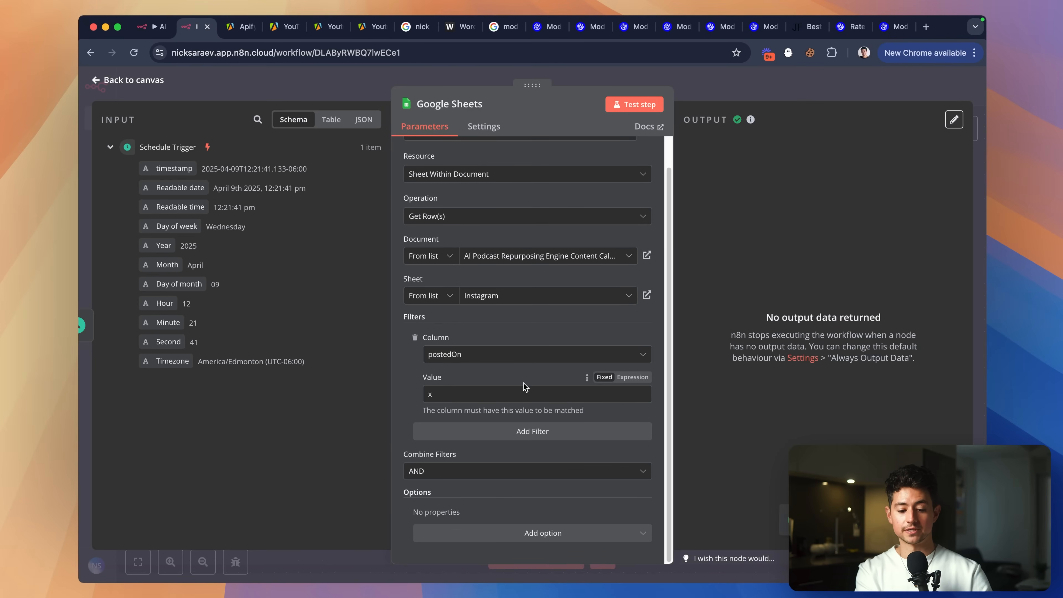
click(527, 392)
key(BackSpace)
click(624, 106)
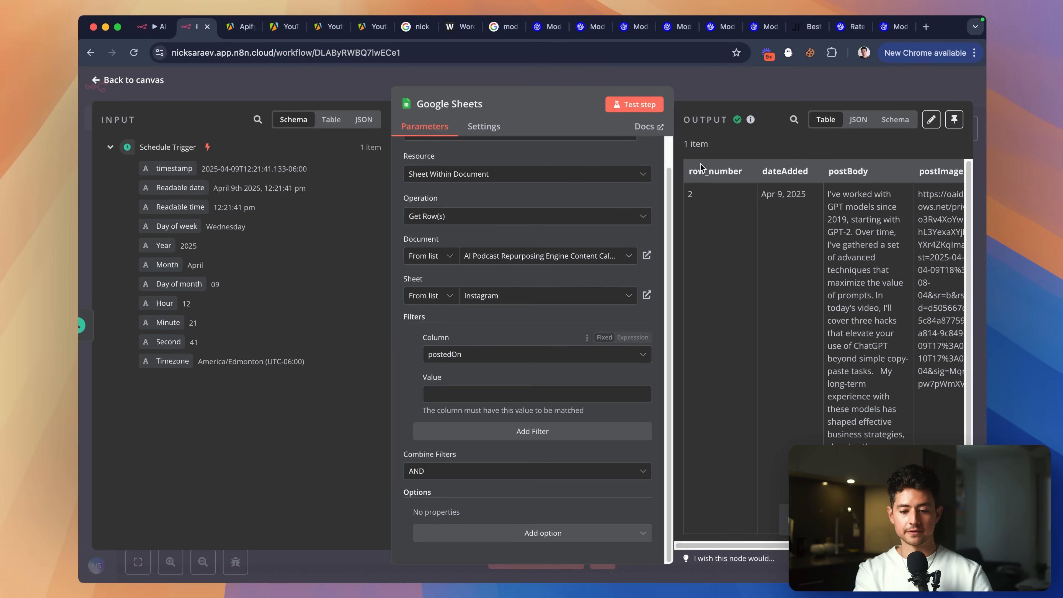
click(715, 93)
scroll(461, 293, up, 2)
drag(376, 382, 412, 274)
Duplicate the Google Sheets node below the original and connect Schedule Trigger to the copy.
click(493, 331)
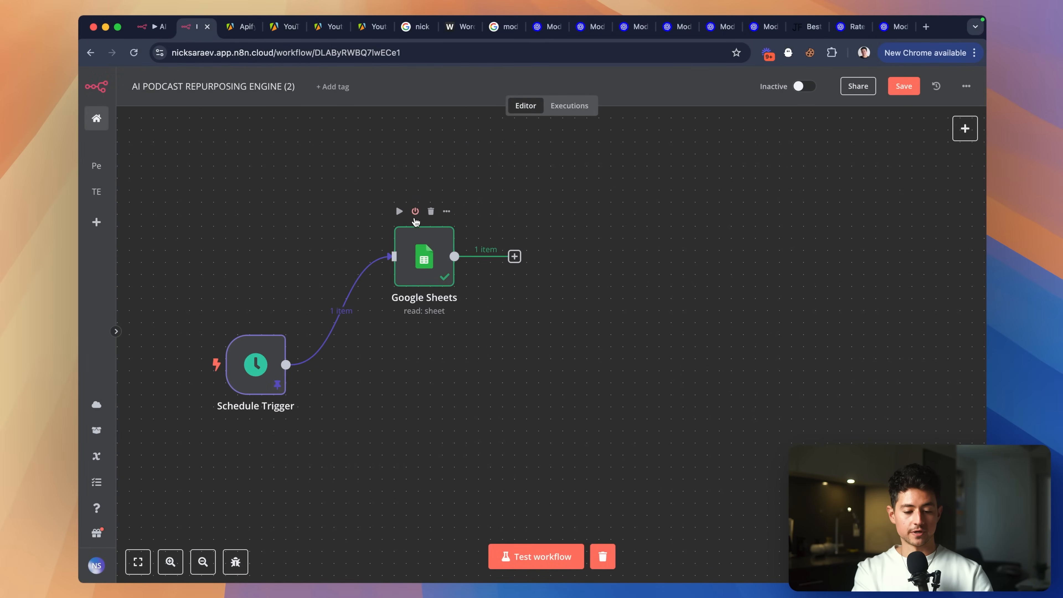
drag(534, 339, 326, 148)
key(super+c)
key(super+v)
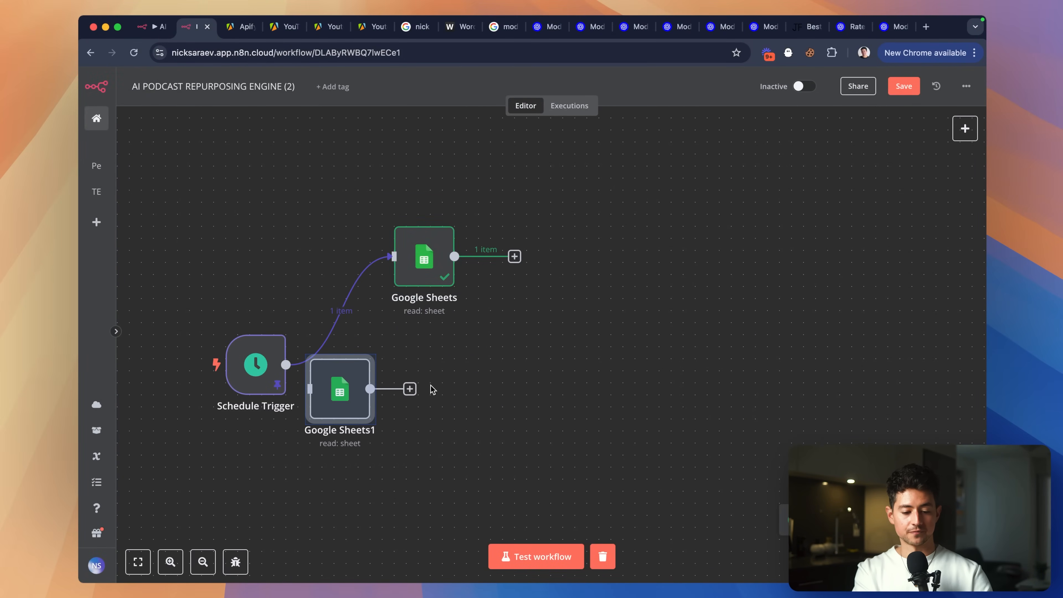
drag(337, 407, 423, 384)
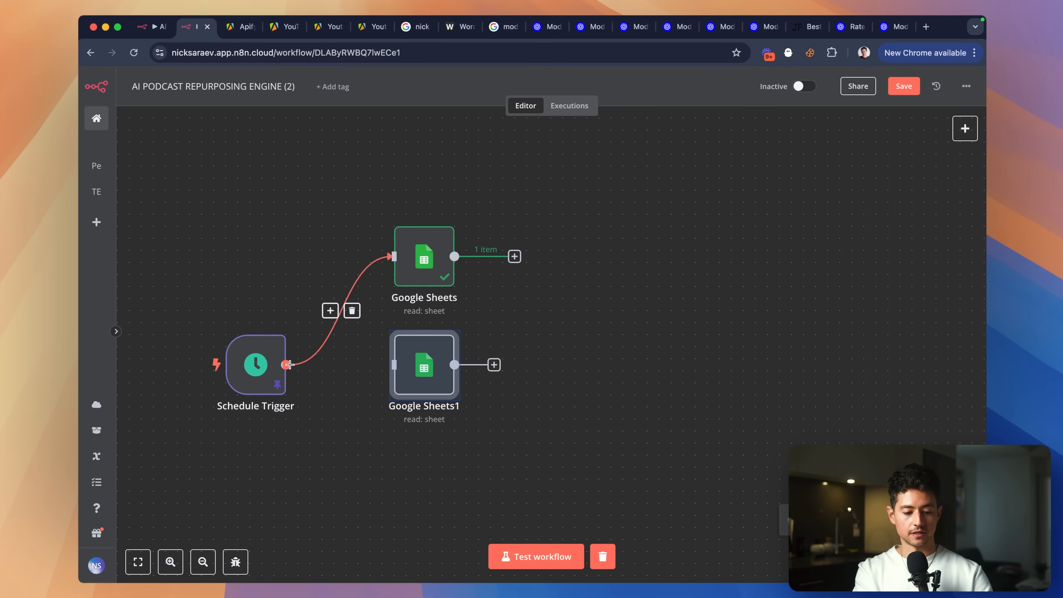
drag(286, 365, 394, 365)
Rename the two sheets nodes to 'Check Instagram Posts' and 'Check LinkedIn Posts'.
scroll(369, 293, down, 1)
drag(351, 196, 459, 287)
key(F2)
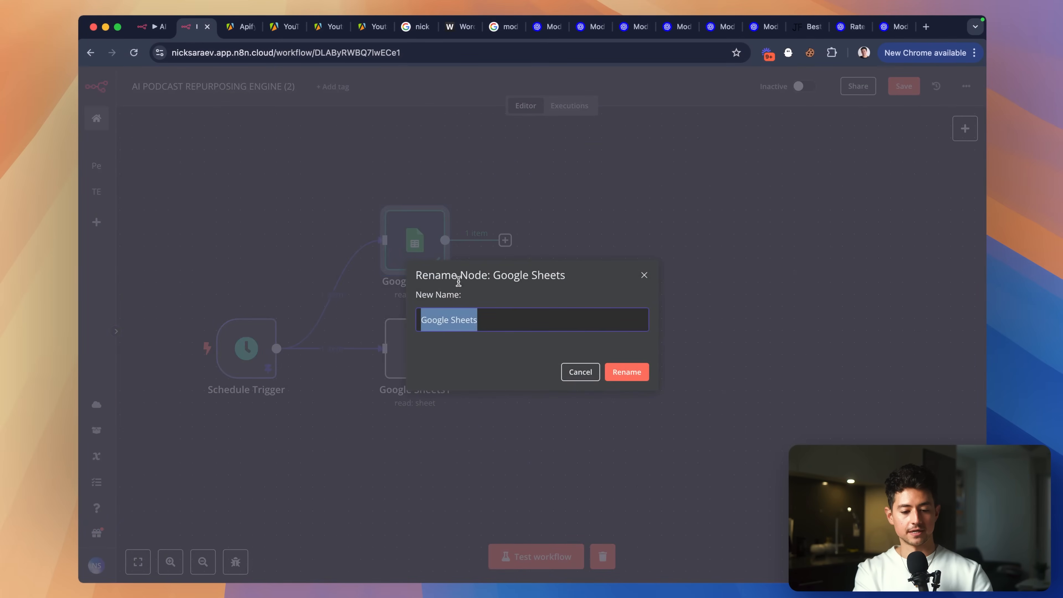
text(Check )
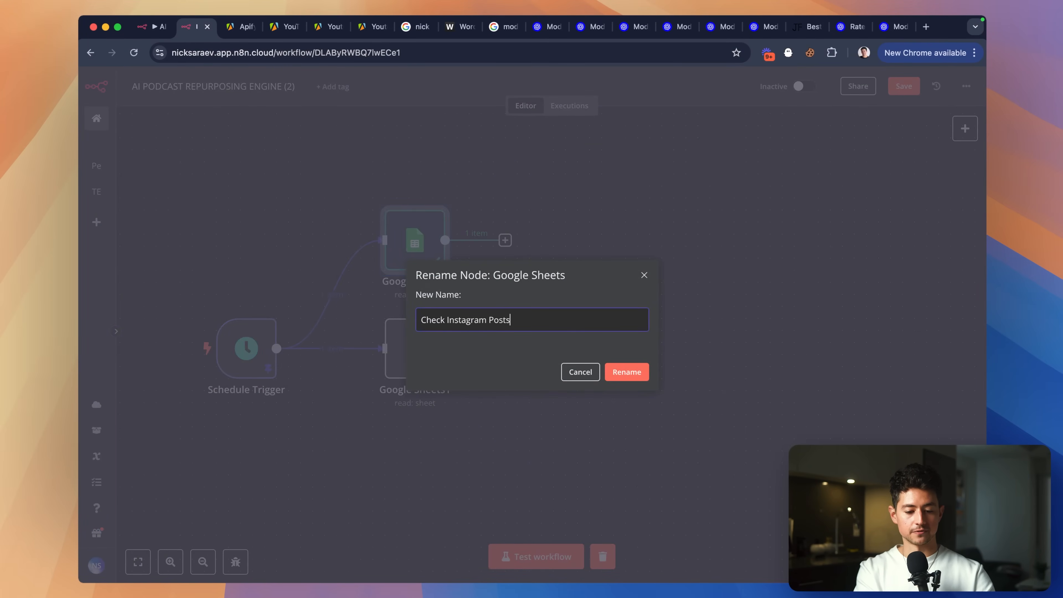
text(Instagram Posts)
key(Return)
drag(516, 418, 371, 295)
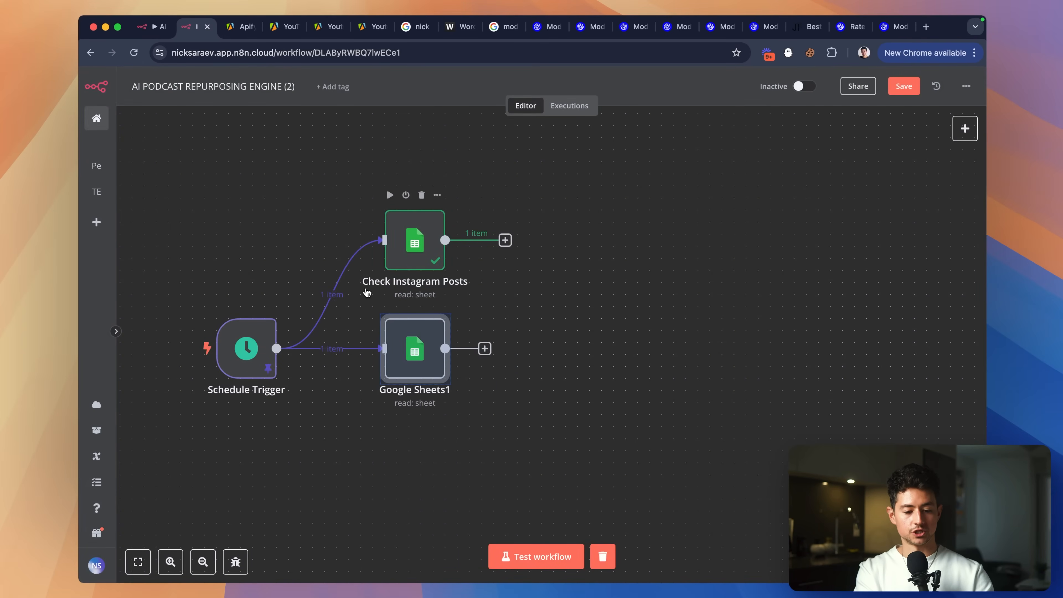
key(F2)
text(Check LinkedIn Posts)
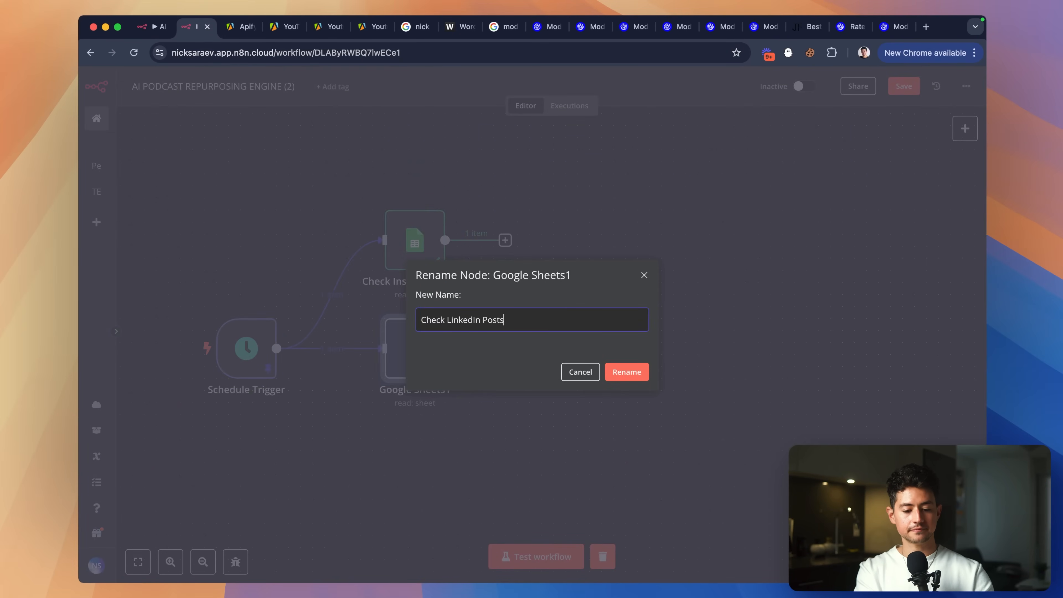
key(Return)
Add a third sheets node wired to Schedule Trigger and named 'Check Facebook Posts'.
key(super+c)
key(super+v)
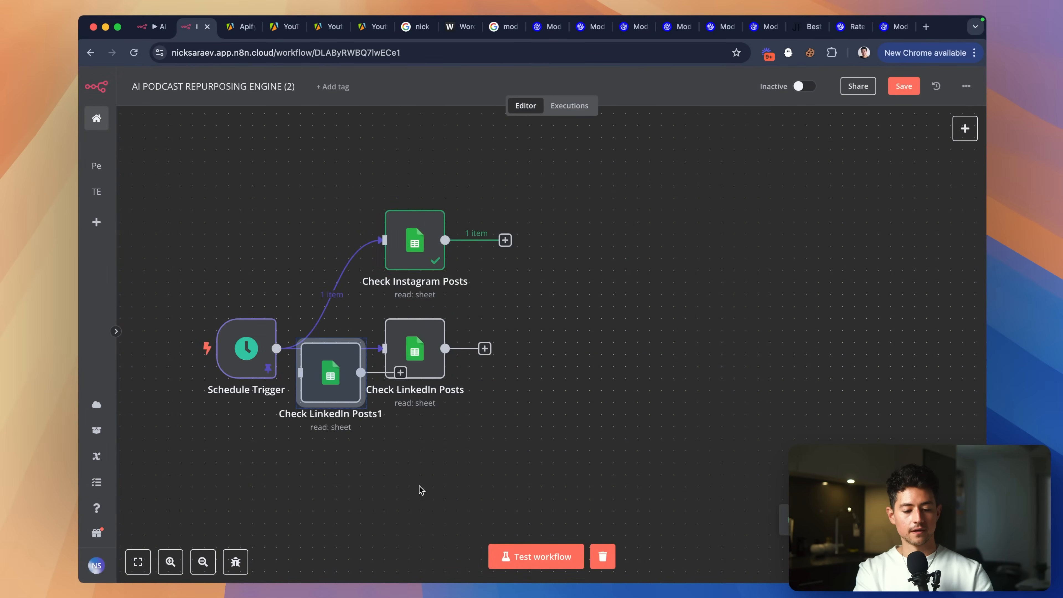
drag(306, 386, 415, 494)
drag(276, 349, 407, 468)
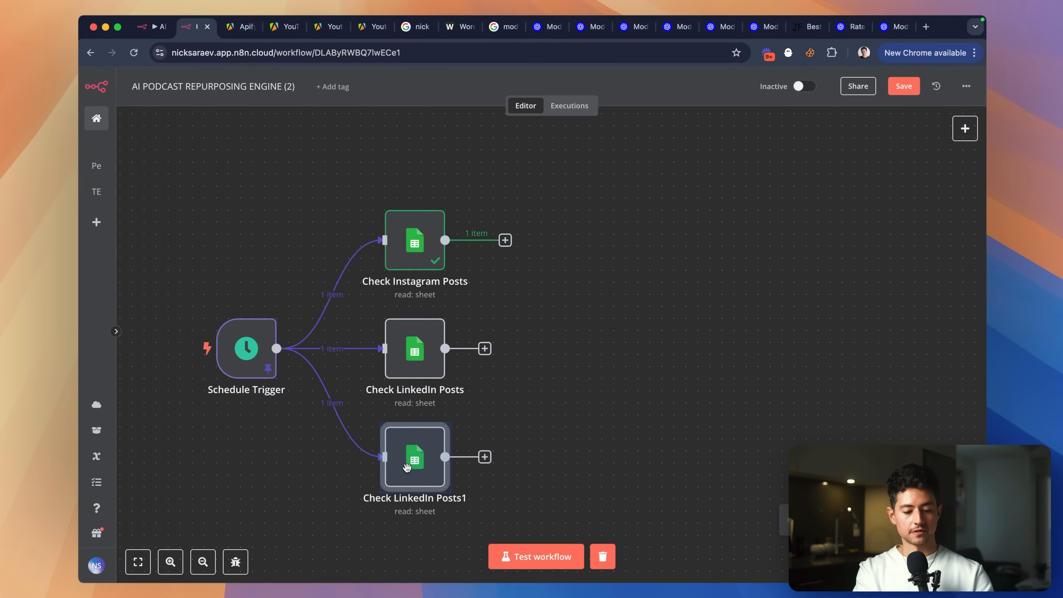
key(F2)
text(Ch)
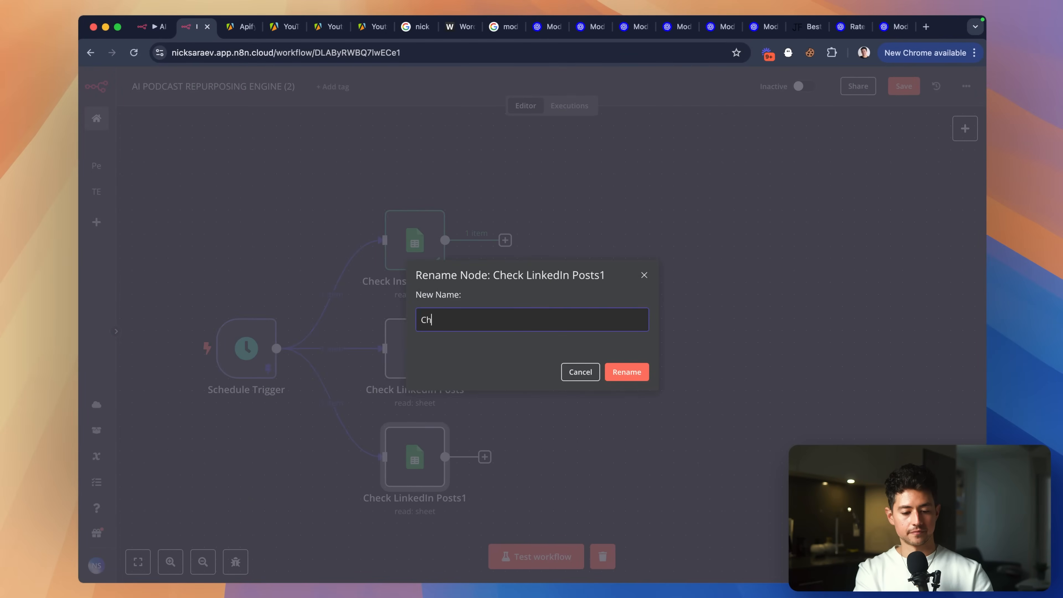
text(eck Facebook Posts)
key(Return)
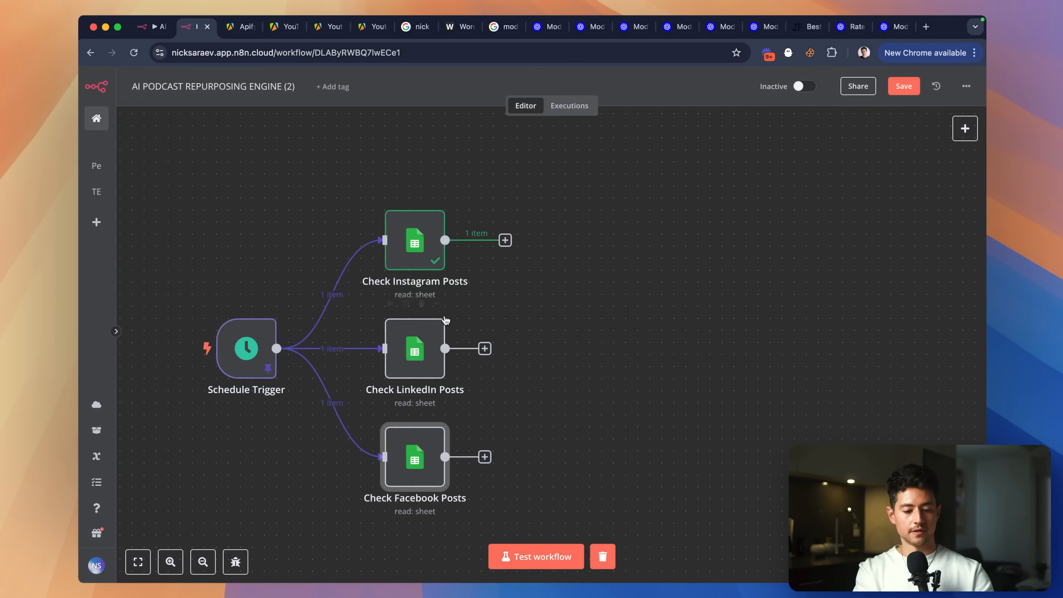
Point Check LinkedIn Posts at the LinkedIn sheet and Check Facebook Posts at the Facebook sheet.
double_click(416, 348)
click(495, 310)
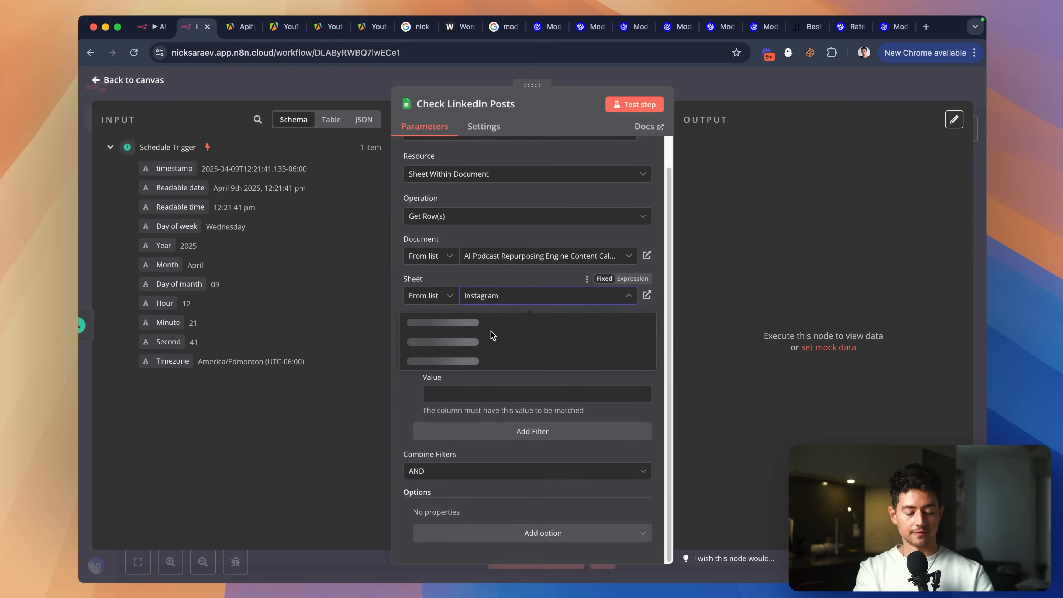
click(470, 346)
click(768, 90)
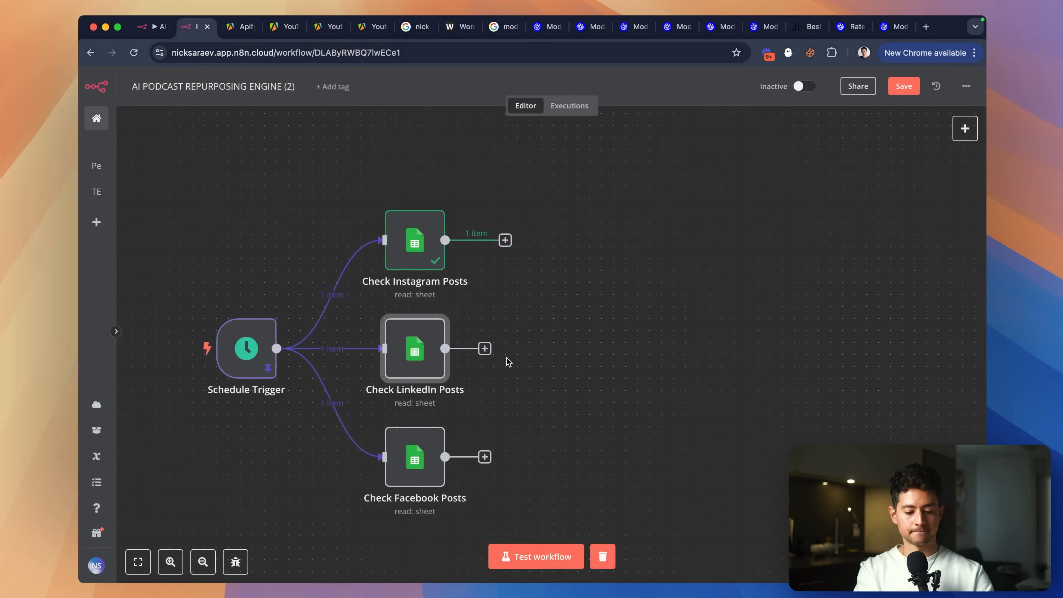
double_click(416, 461)
click(509, 329)
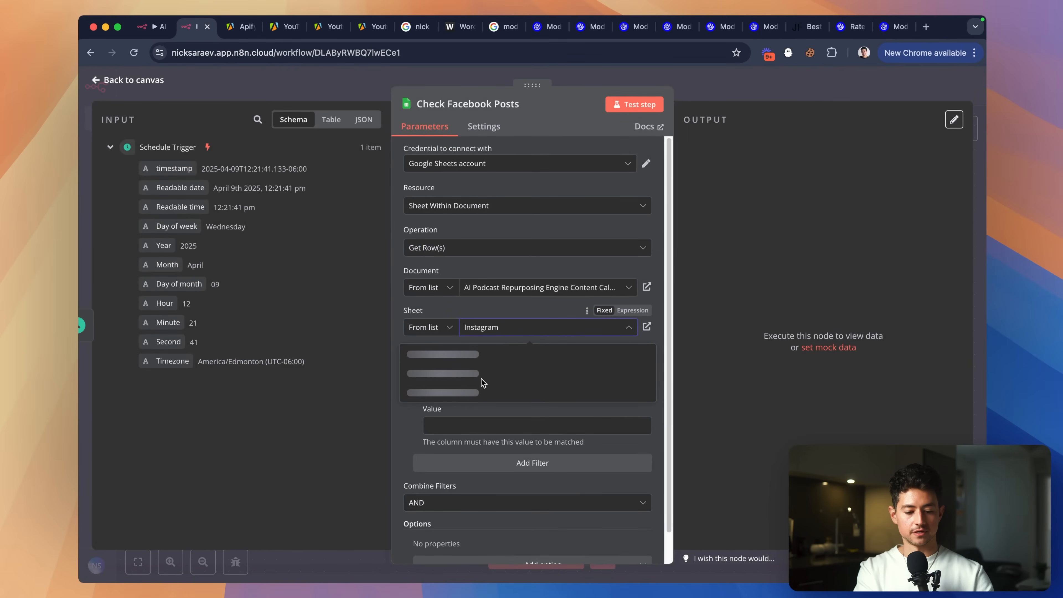
click(471, 394)
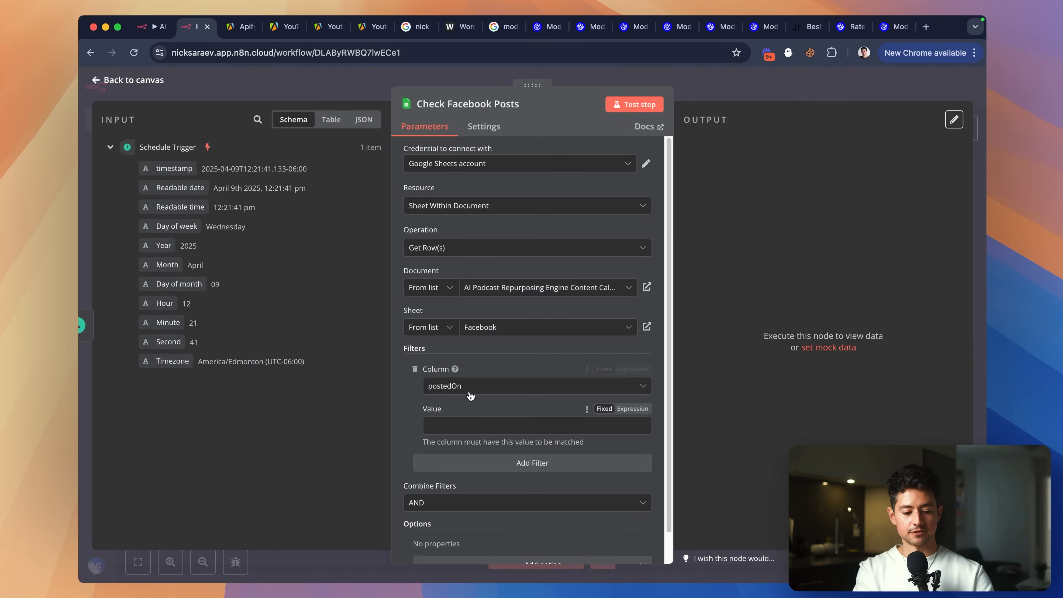
click(714, 89)
double_click(415, 352)
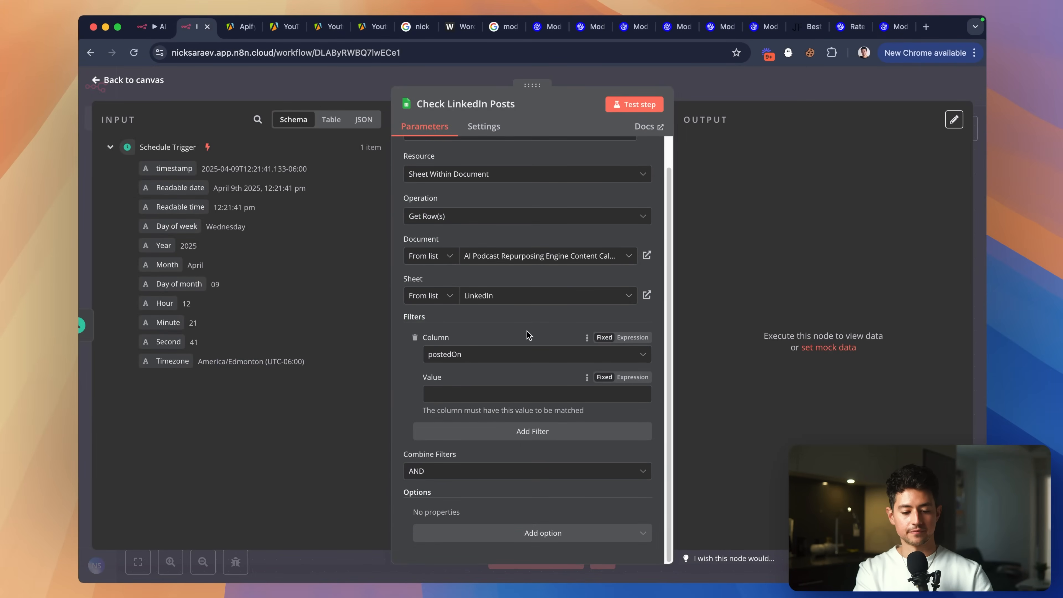
click(753, 86)
Save the workflow with Cmd+S.
click(666, 279)
scroll(651, 289, down, 2)
scroll(651, 289, left, 2)
key(super+s)
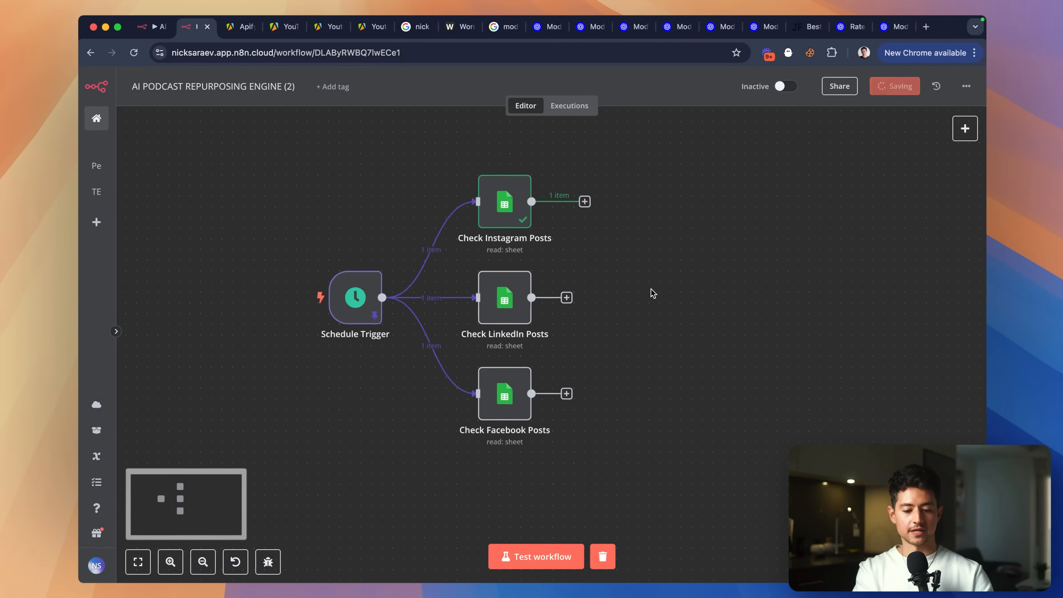
scroll(642, 331, up, 1)
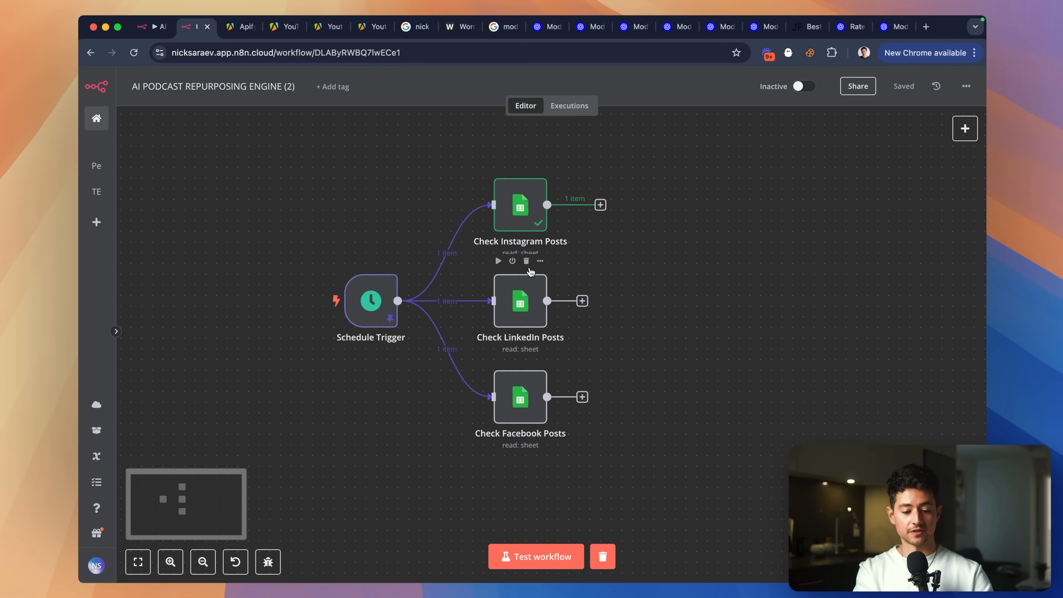
scroll(639, 254, right, 3)
scroll(614, 231, up, 1)
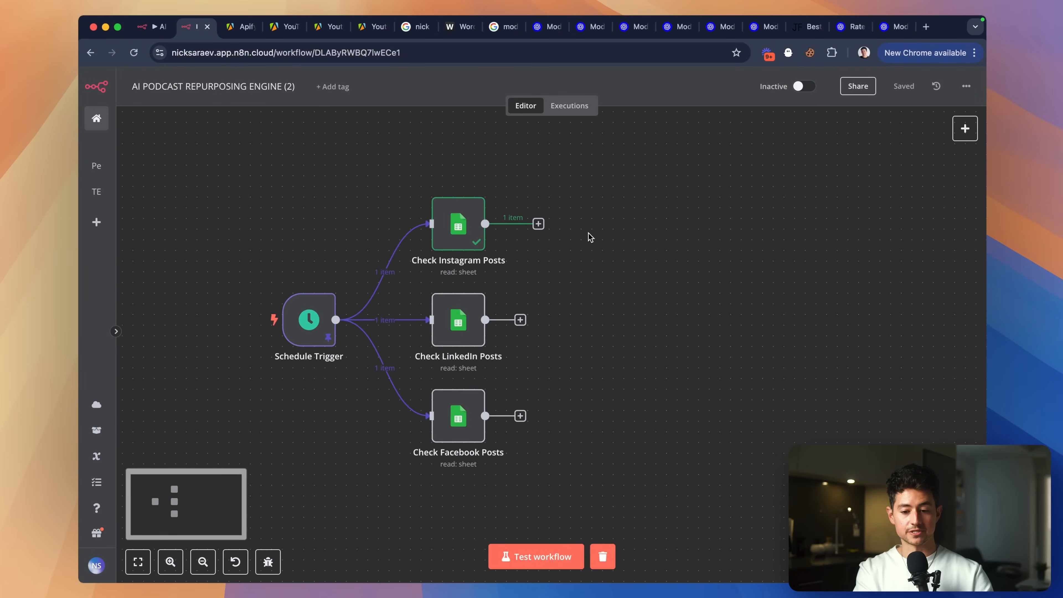
scroll(589, 237, right, 3)
Sketch on-screen notes marking the three branches and '1x/day' on the trigger, then clear them.
key(ctrl+a)
mouse_move(536, 208)
mouse_down()
mouse_move(547, 269)
mouse_move(534, 216)
mouse_up()
drag(509, 309, 543, 317)
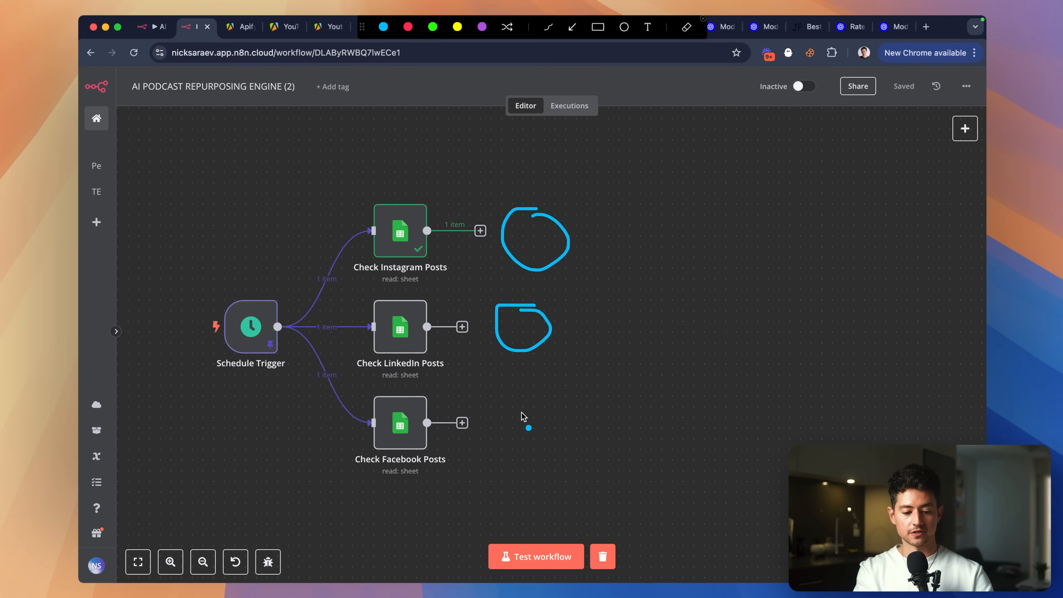
mouse_move(535, 397)
mouse_down()
mouse_move(484, 425)
mouse_move(526, 390)
mouse_up()
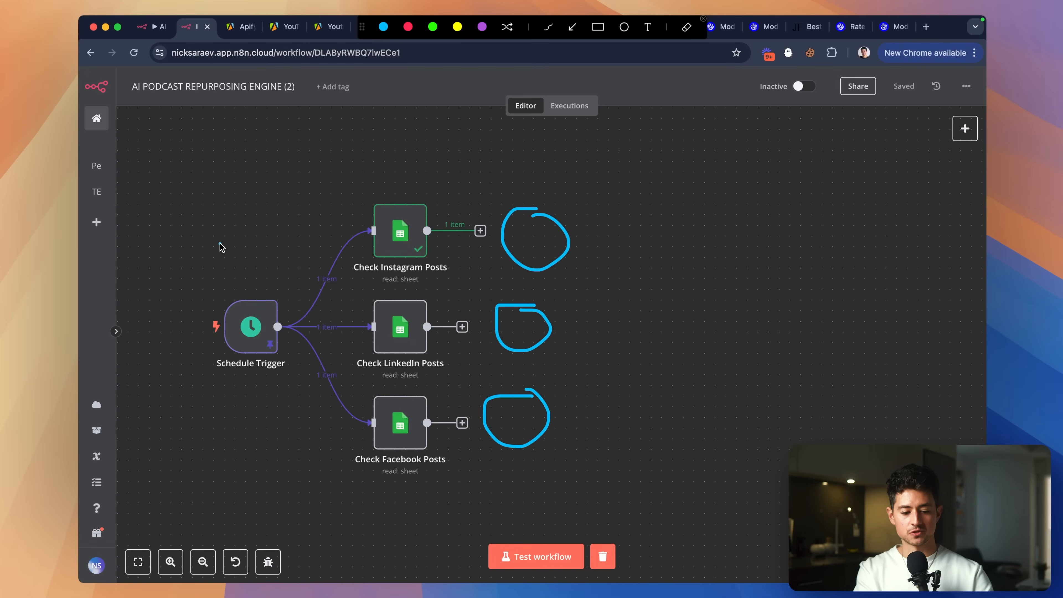
mouse_move(248, 238)
mouse_down()
mouse_move(247, 278)
mouse_move(311, 298)
mouse_up()
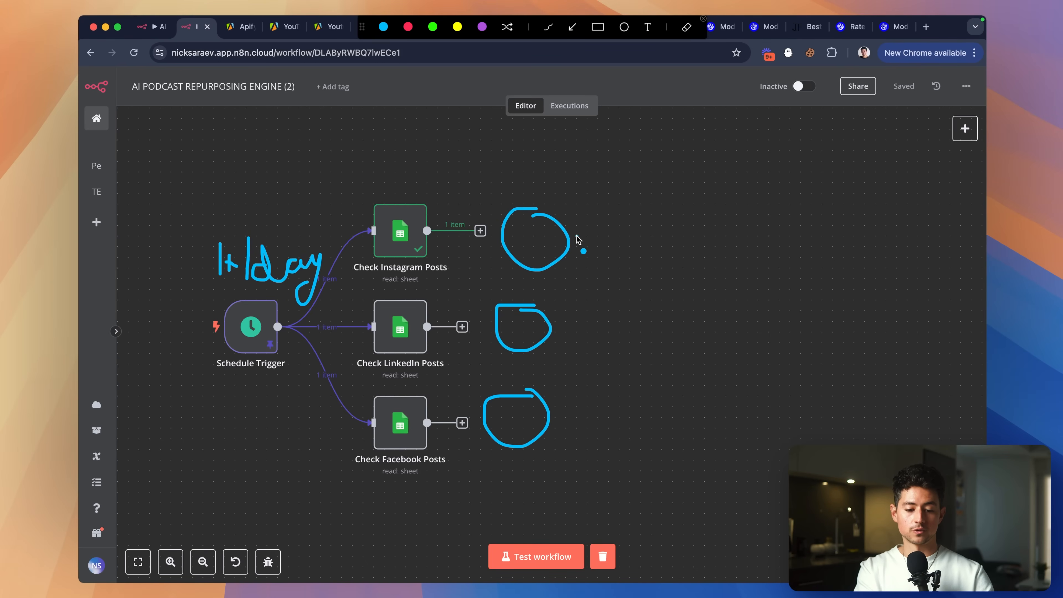
drag(576, 237, 616, 234)
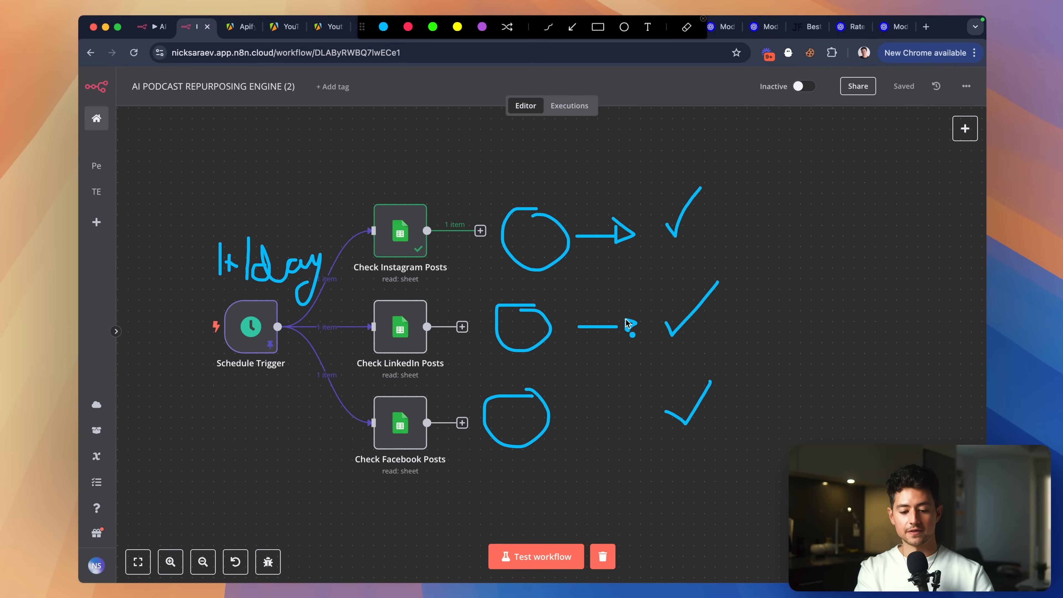
drag(580, 407, 623, 409)
drag(722, 406, 753, 344)
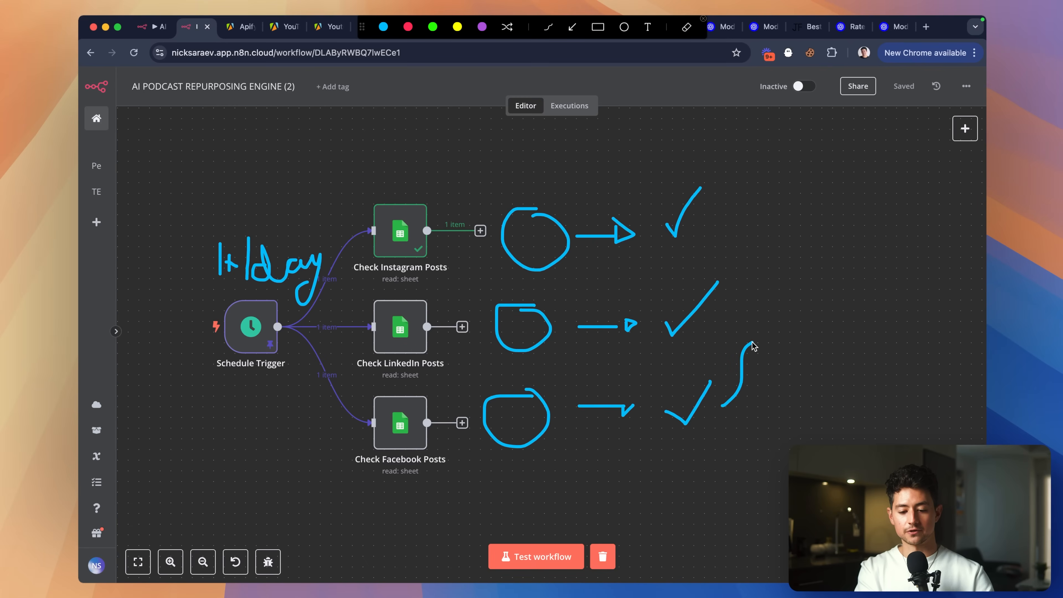
drag(713, 235, 760, 307)
key(Escape)
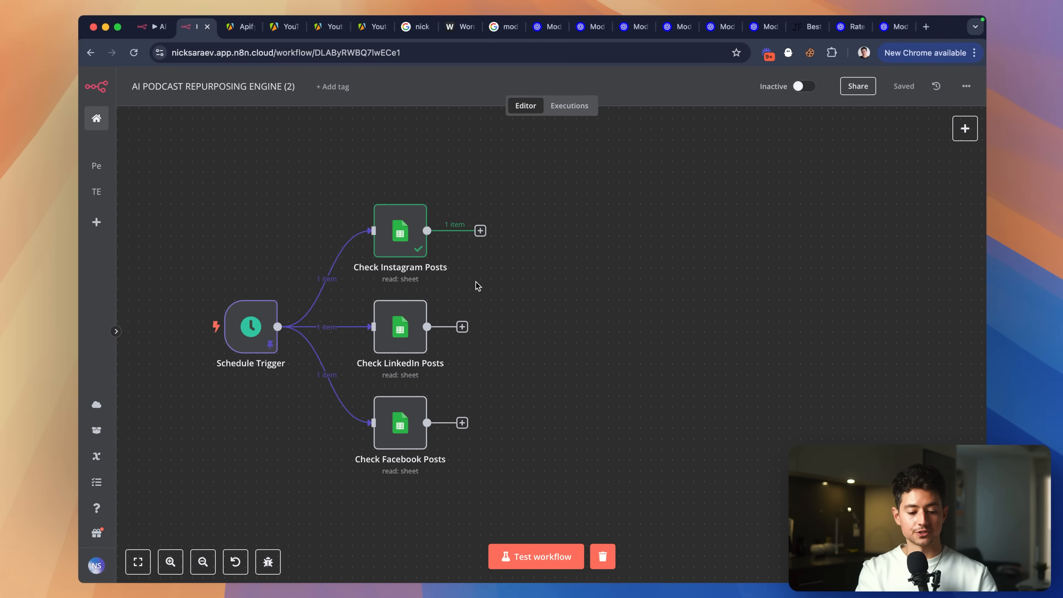
scroll(478, 286, down, 2)
scroll(515, 326, down, 1)
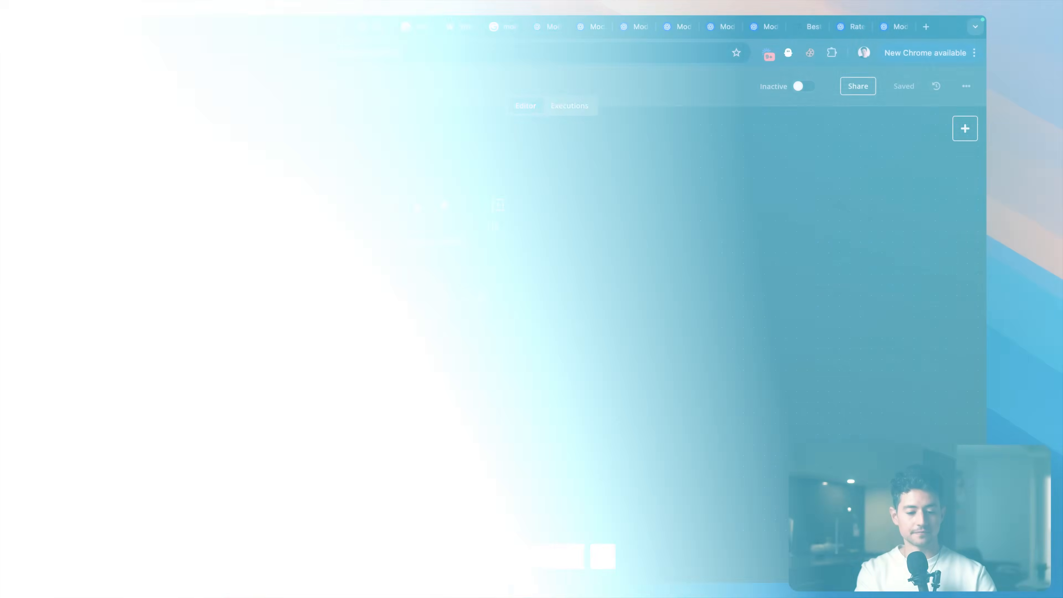
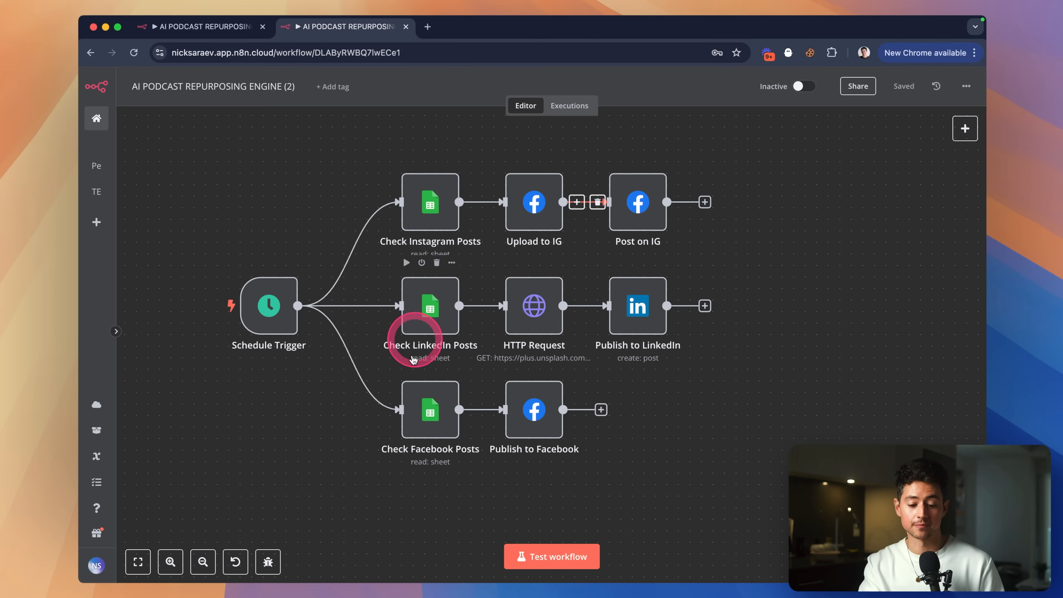
Open the Upload to IG node and inspect its parameters, selecting the Node ID value.
ctrl+scroll(705, 399, up, 3)
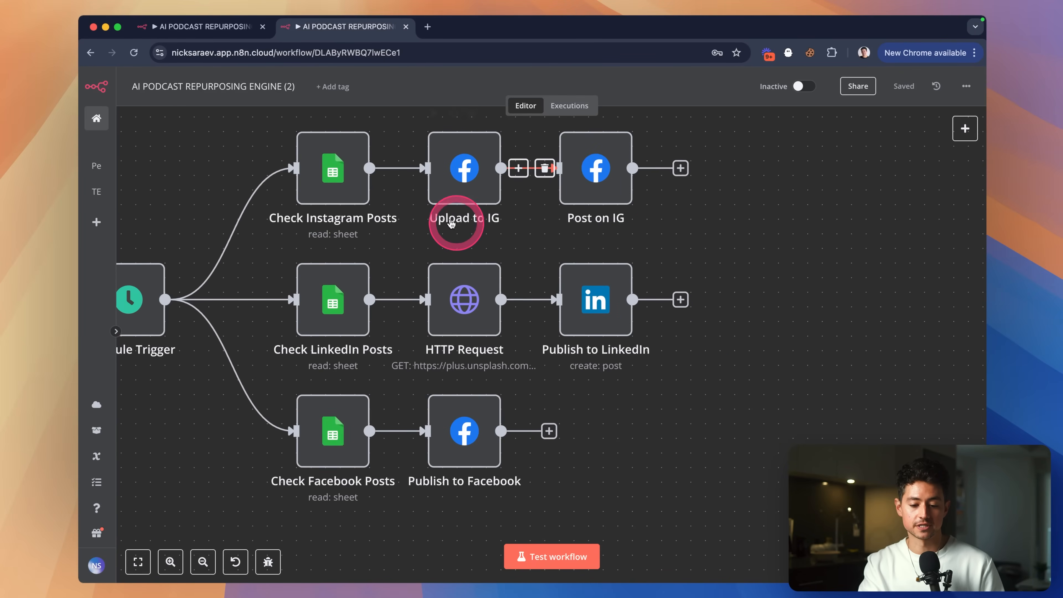
scroll(588, 171, up, 2)
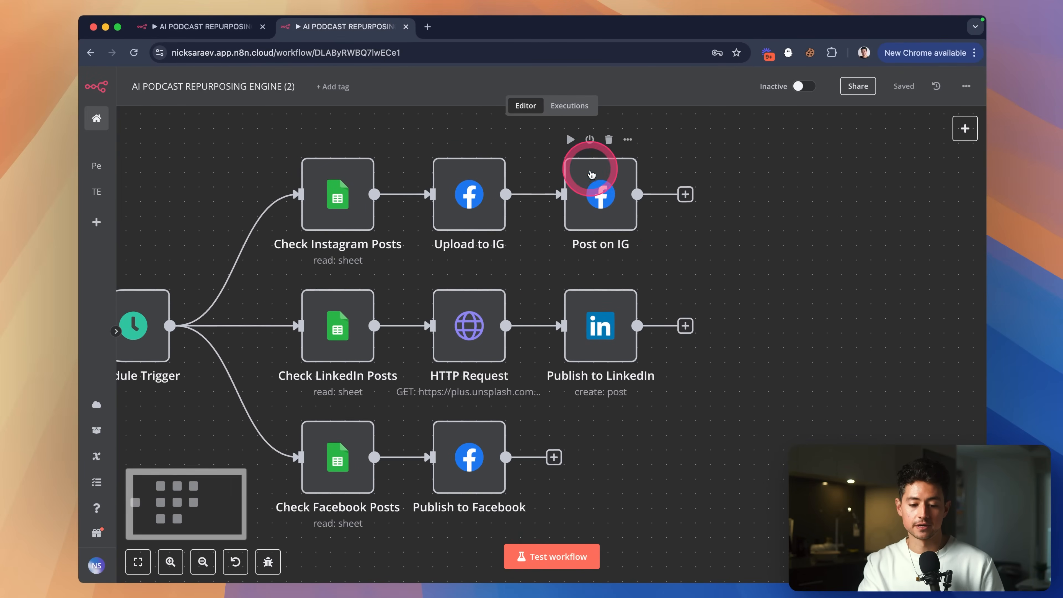
double_click(476, 205)
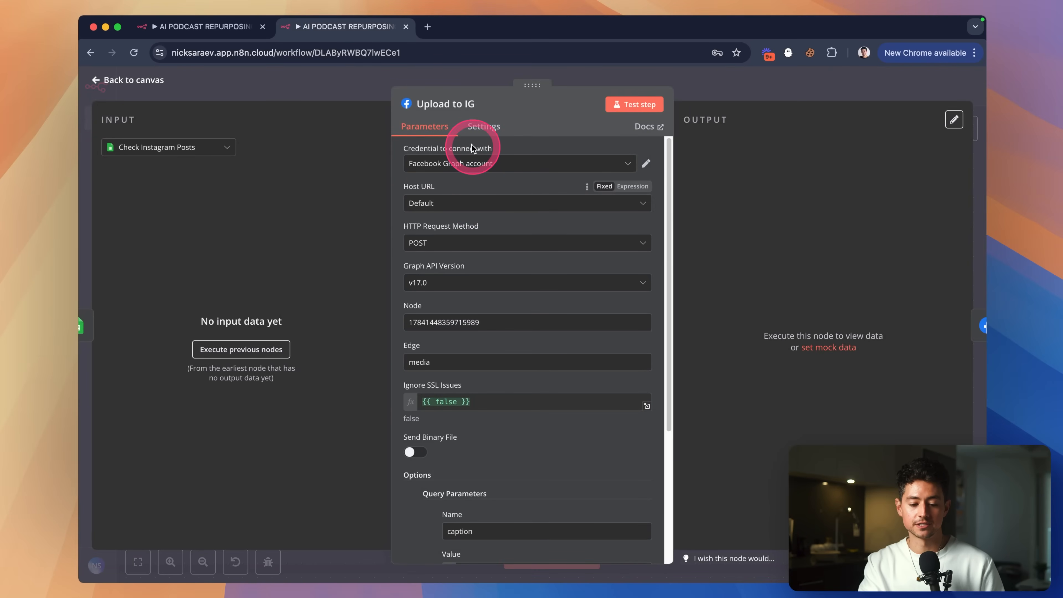
scroll(472, 144, up, 5)
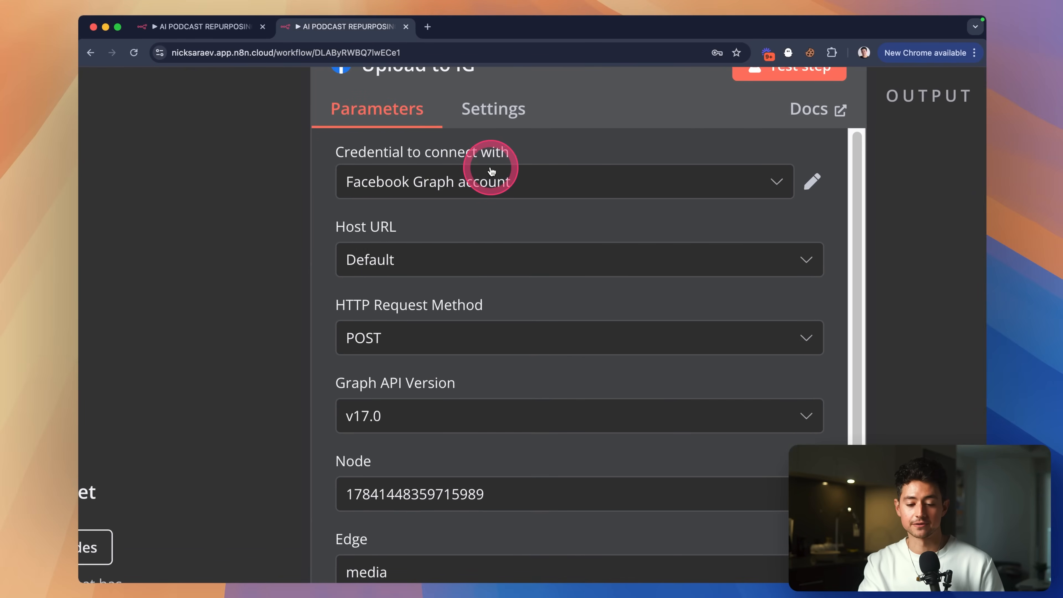
scroll(492, 169, down, 5)
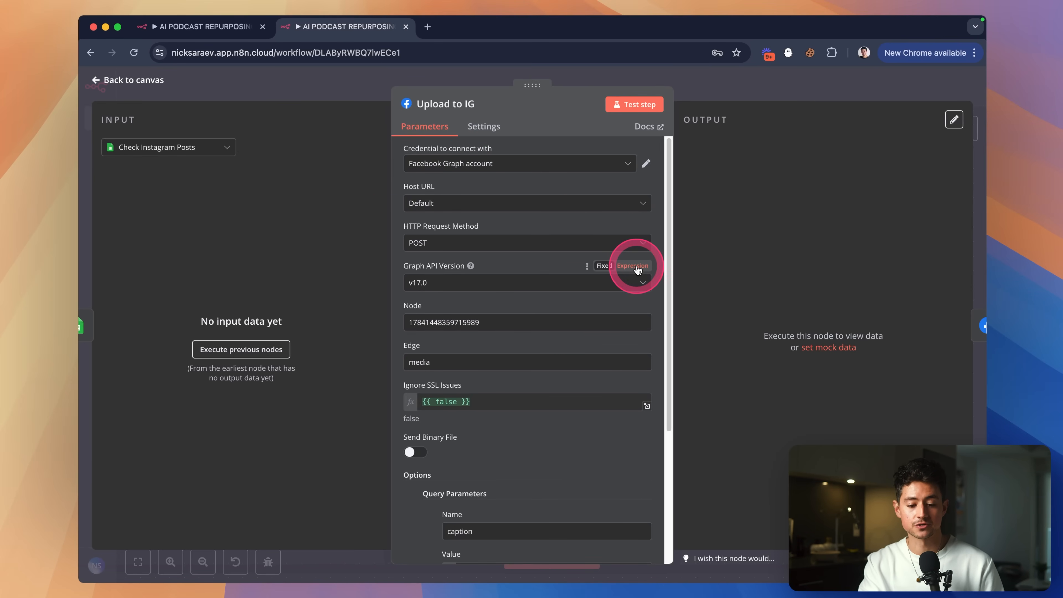
scroll(570, 231, up, 5)
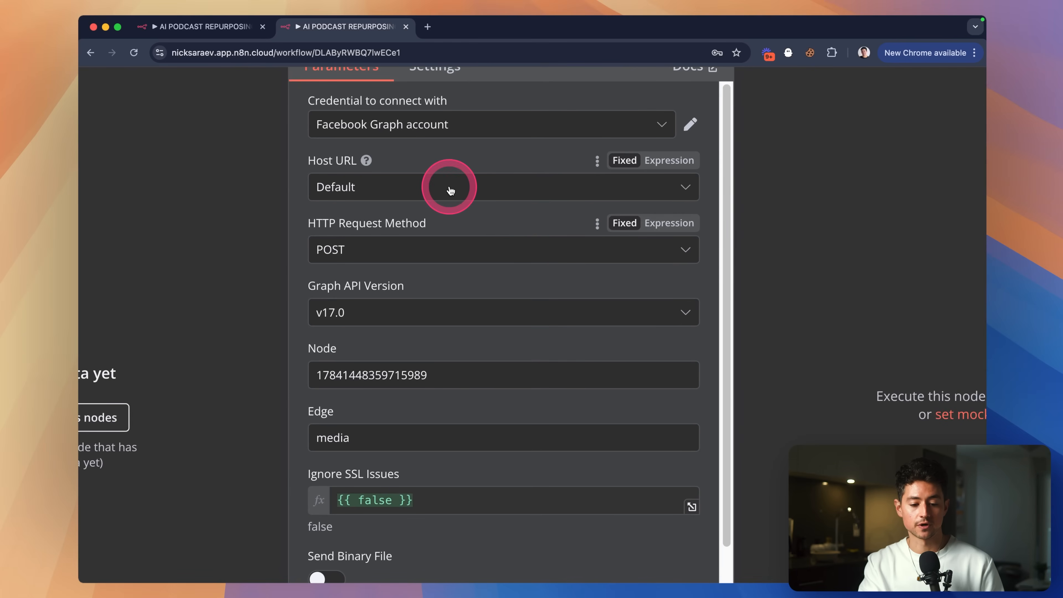
scroll(447, 184, down, 2)
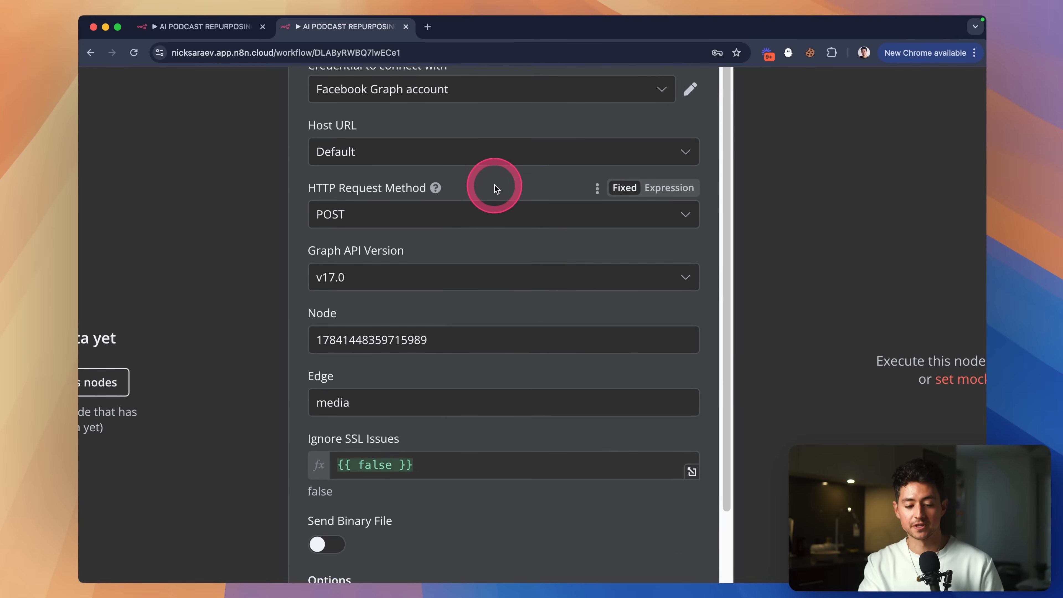
scroll(486, 207, down, 2)
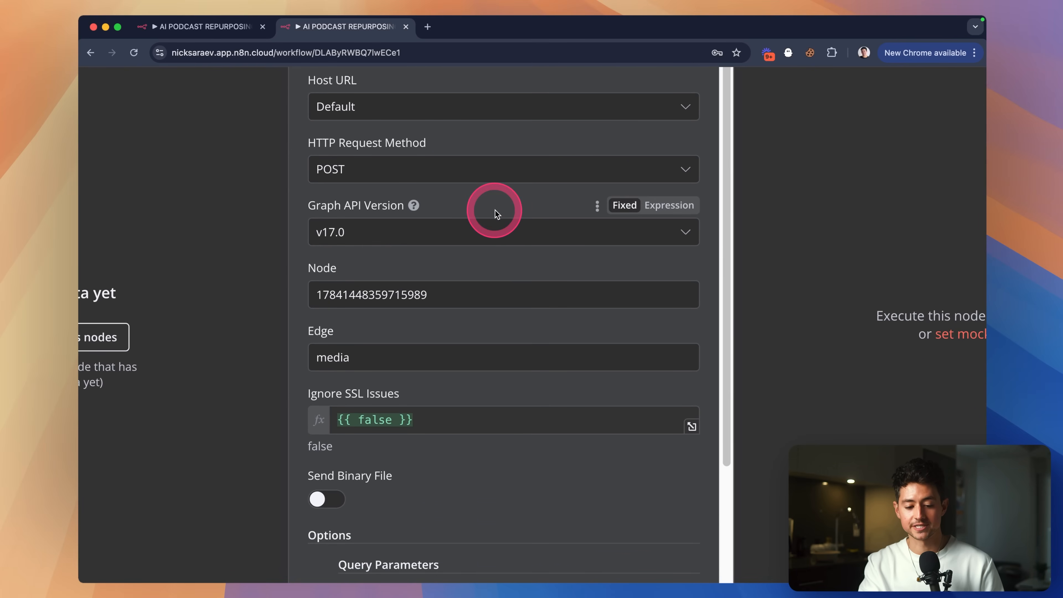
scroll(503, 201, down, 2)
click(449, 245)
drag(448, 245, 348, 226)
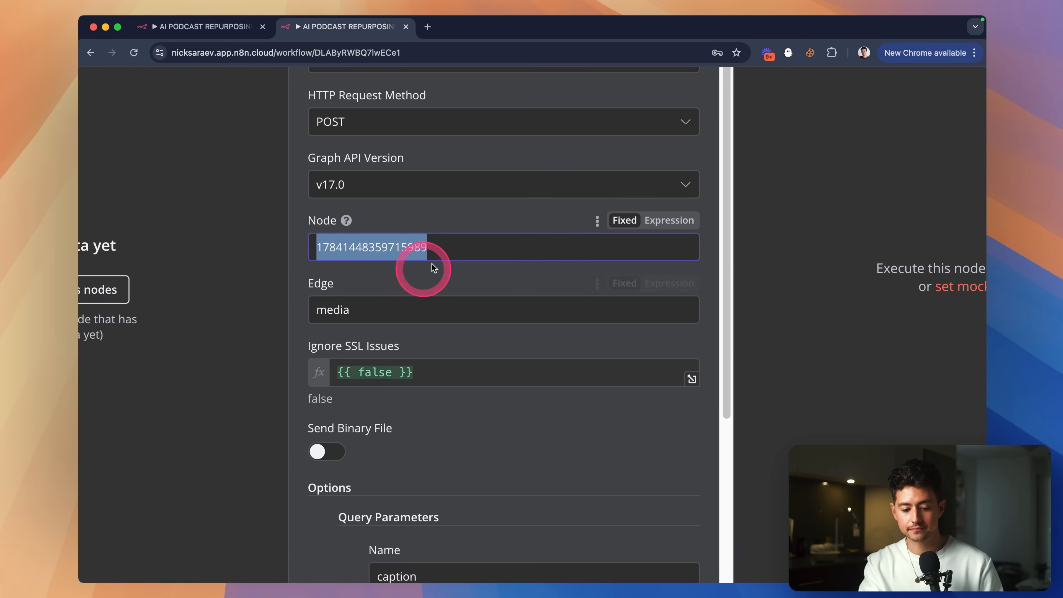
Review the caption query parameter's expression and close its preview.
scroll(522, 255, down, 1)
scroll(522, 255, right, 1)
scroll(522, 255, down, 1)
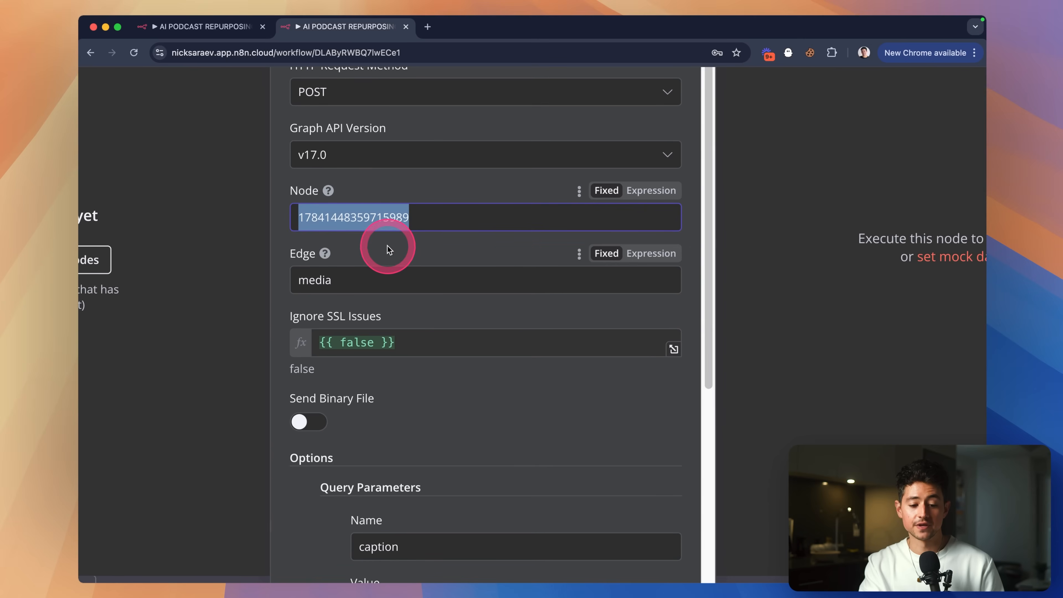
scroll(475, 261, down, 2)
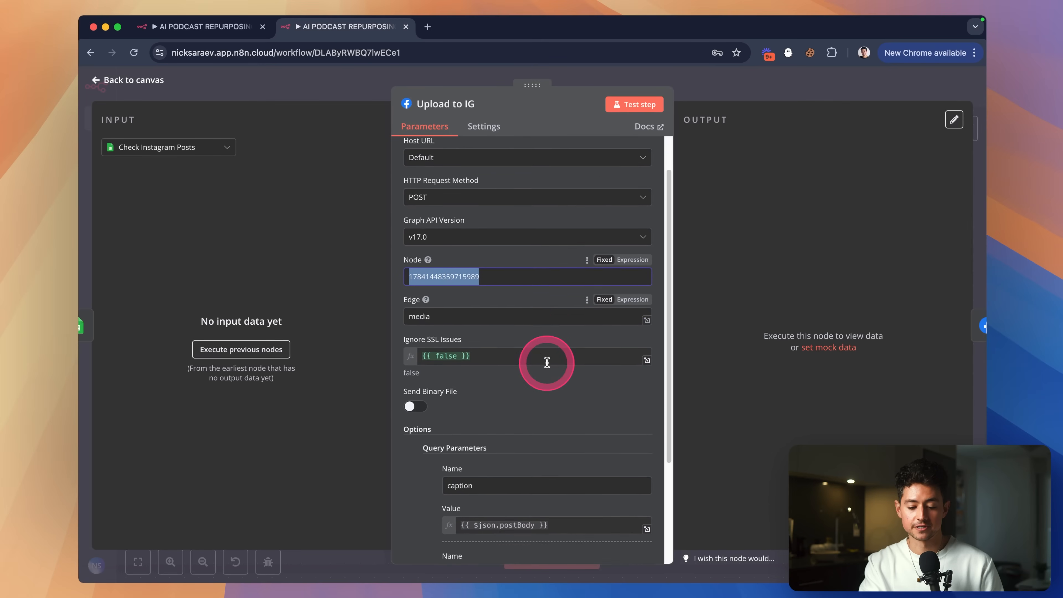
scroll(547, 363, down, 5)
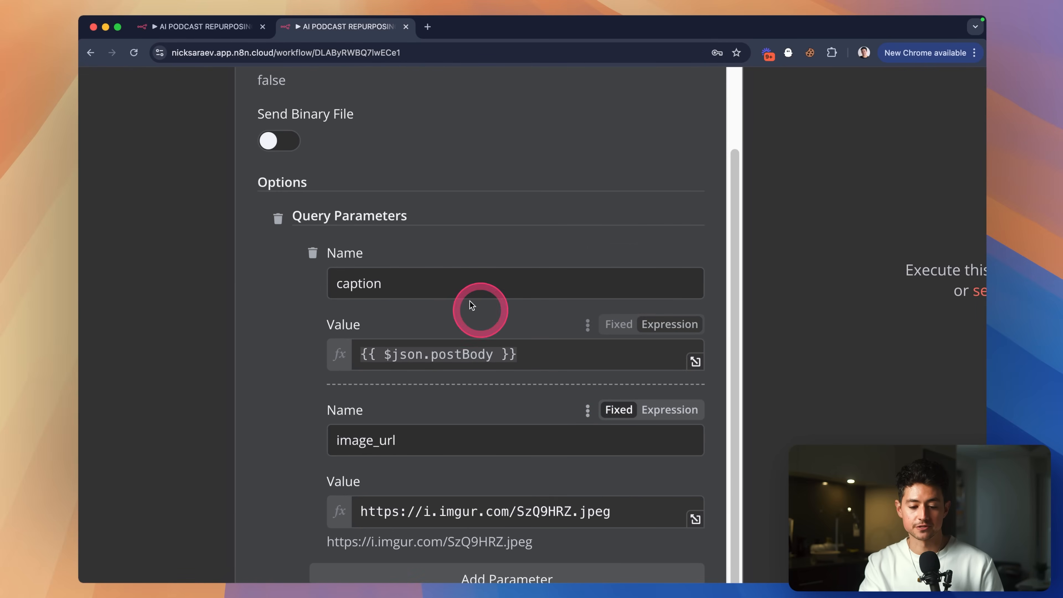
drag(560, 352, 365, 347)
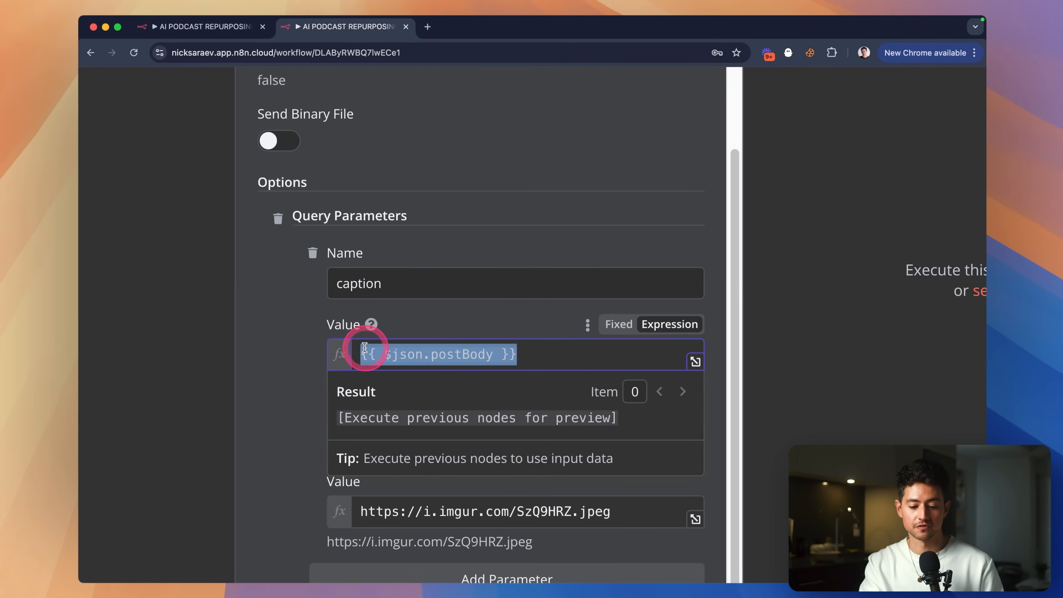
click(448, 321)
scroll(482, 369, down, 2)
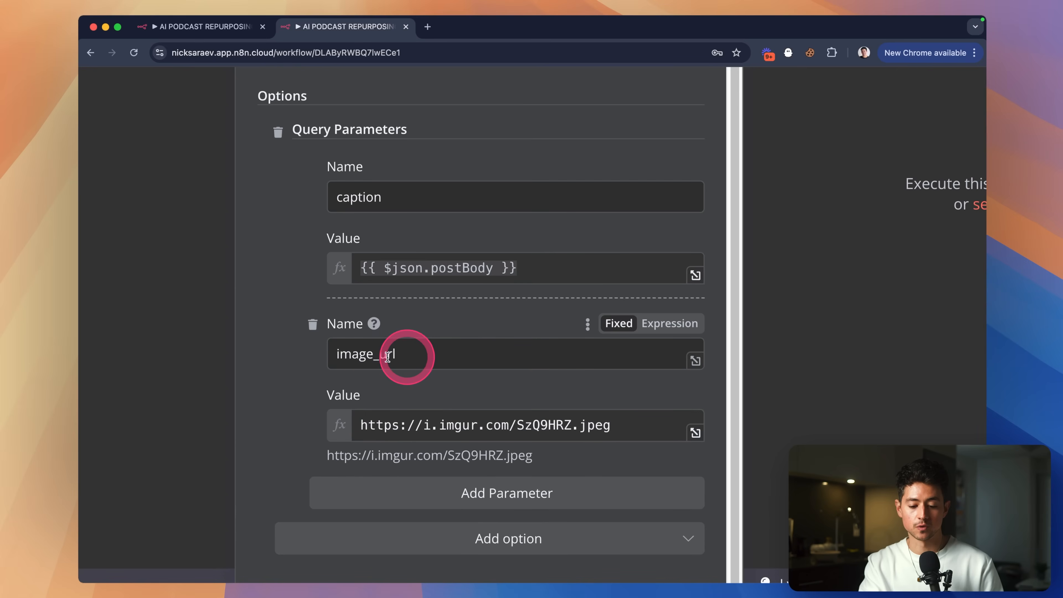
Copy the image_url value, preview the image in a new browser tab, then close it.
drag(607, 427, 382, 429)
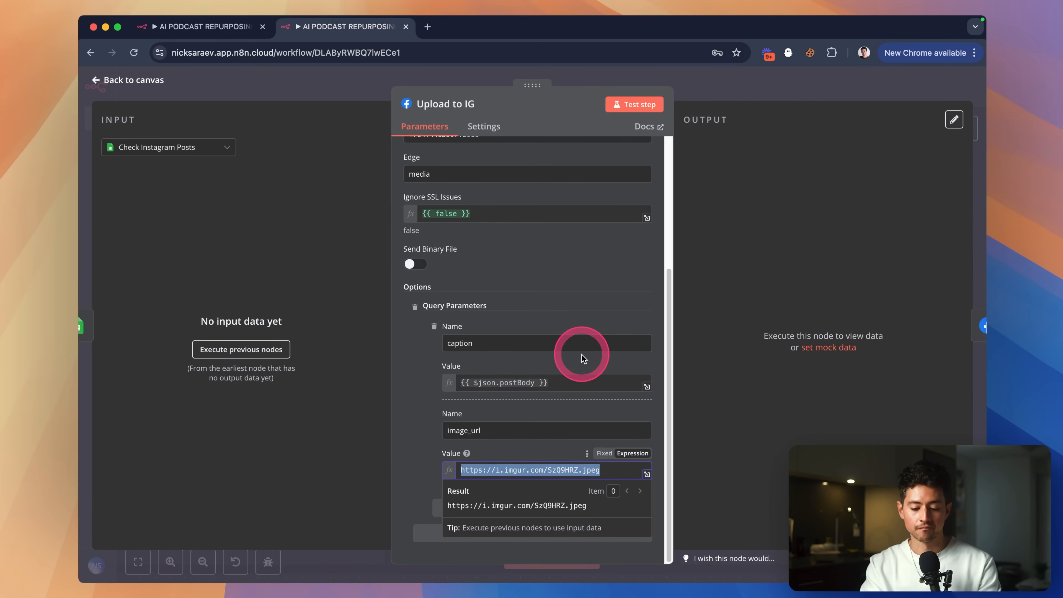
key(ctrl+c)
key(ctrl+t)
key(ctrl+v)
key(Return)
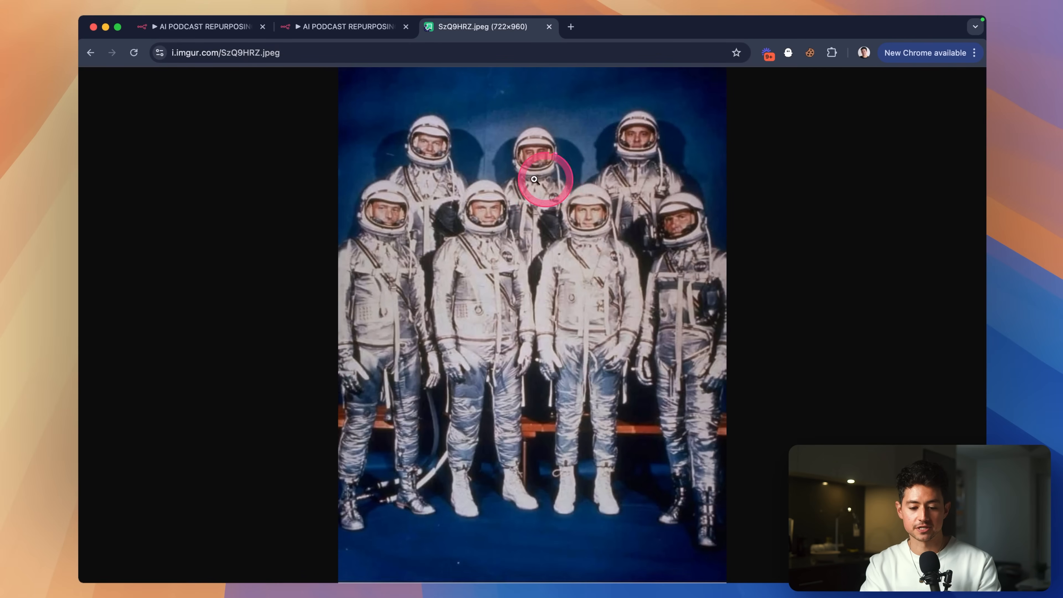
key(super+w)
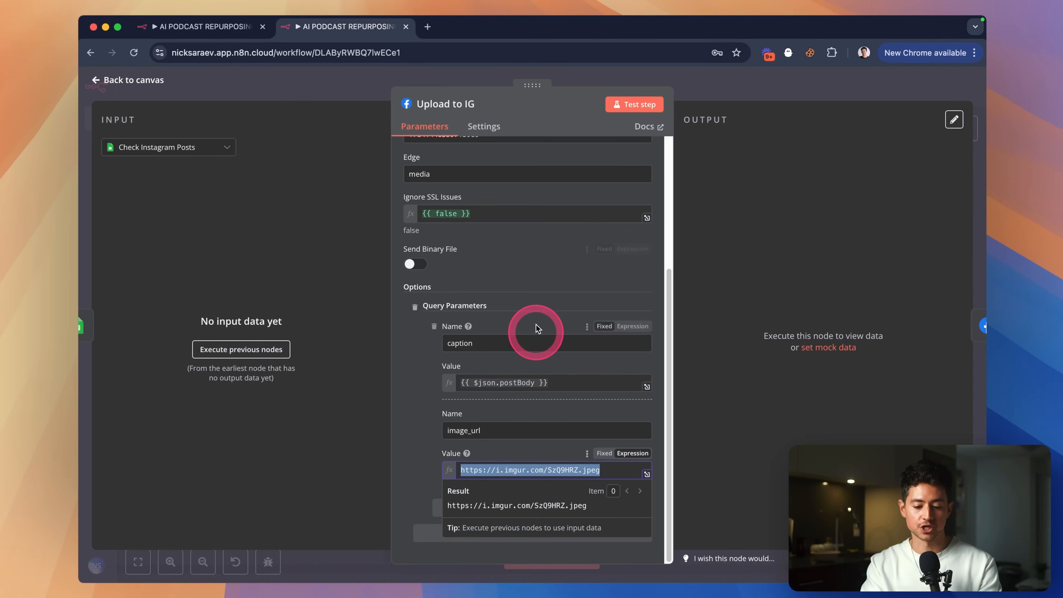
Close the image_url result preview and open a new blank browser tab.
click(579, 271)
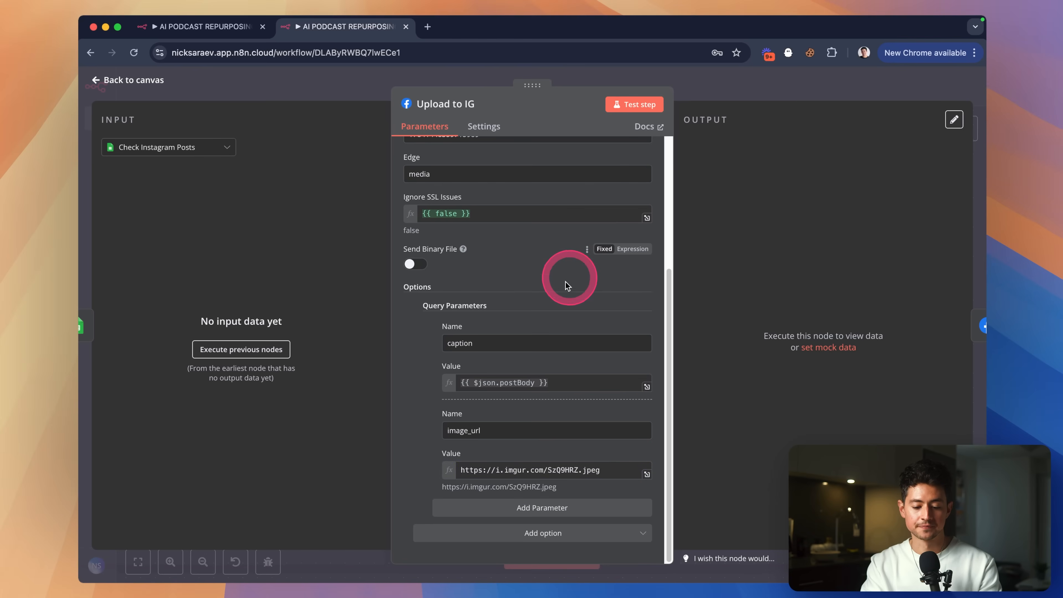
scroll(502, 318, up, 5)
scroll(499, 266, down, 4)
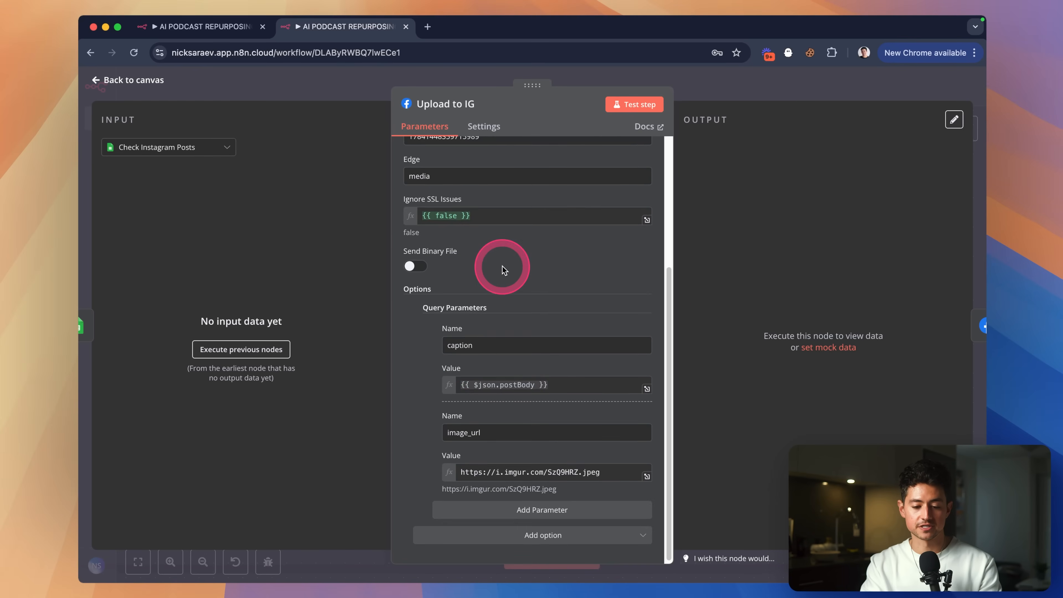
scroll(496, 293, up, 4)
drag(494, 323, 394, 324)
key(super+t)
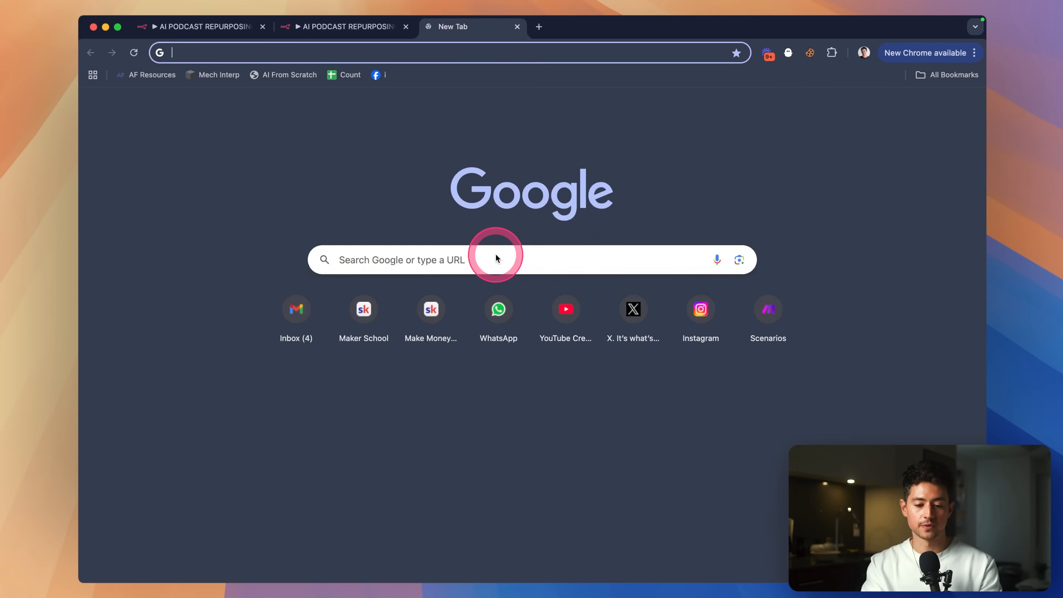
On business.facebook.com, view the Instagram account's ID under Settings > Instagram accounts, then return to n8n.
text(business.facebook.com)
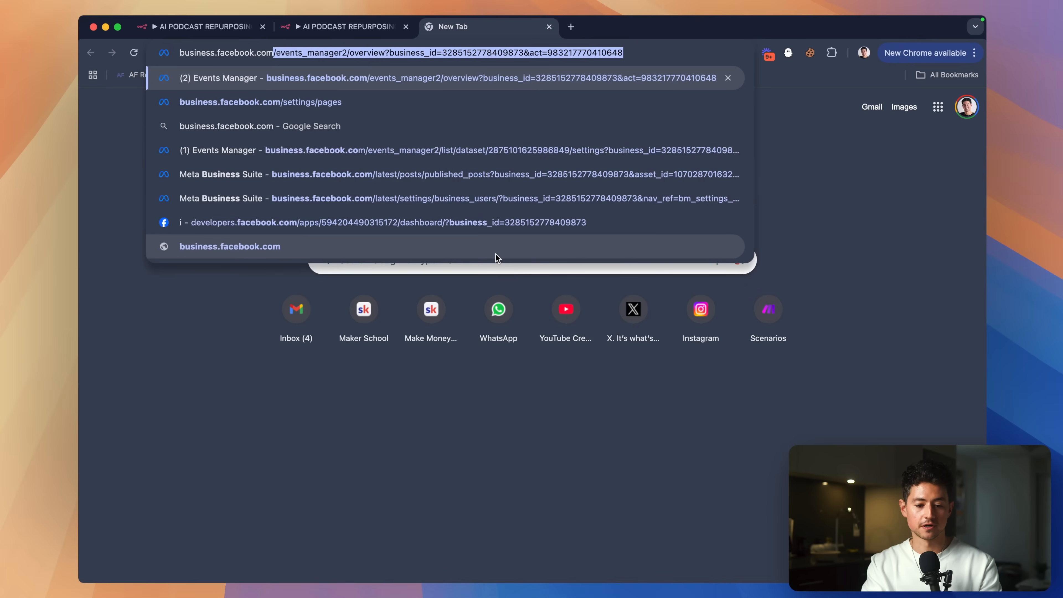
click(495, 254)
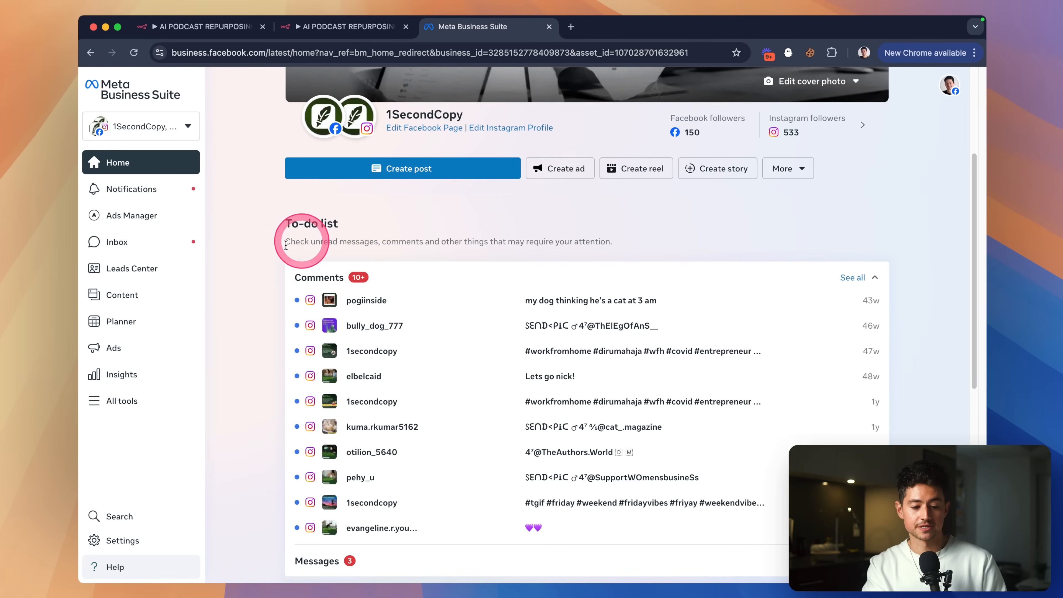
click(165, 537)
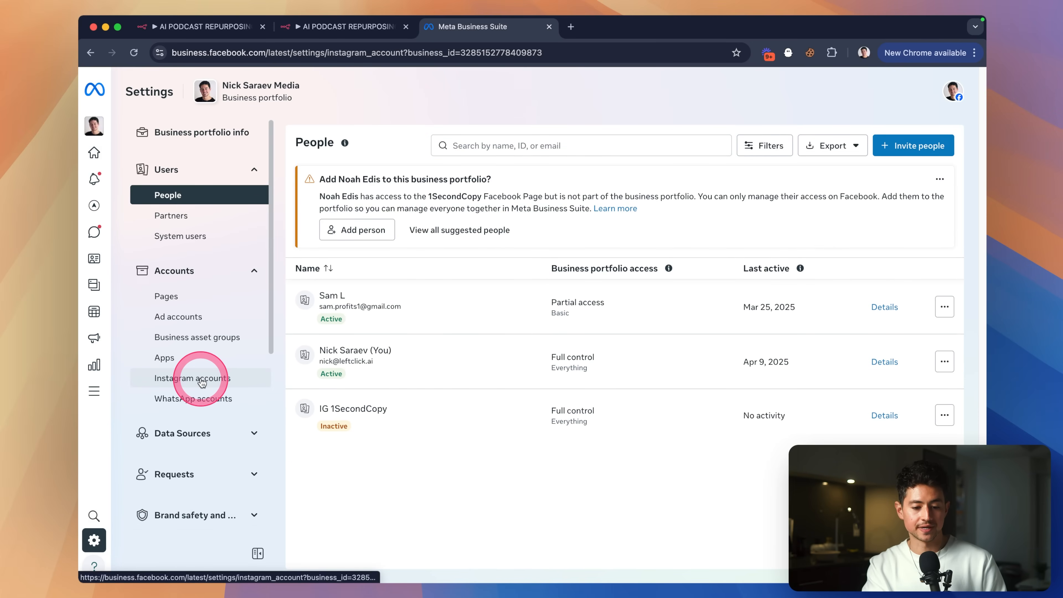
click(202, 382)
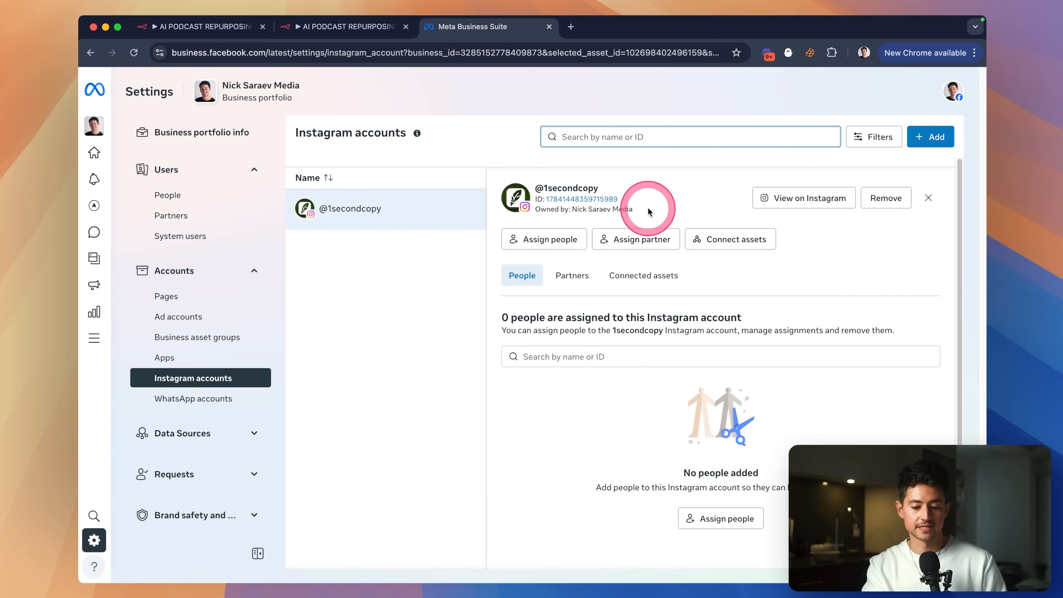
scroll(644, 197, up, 5)
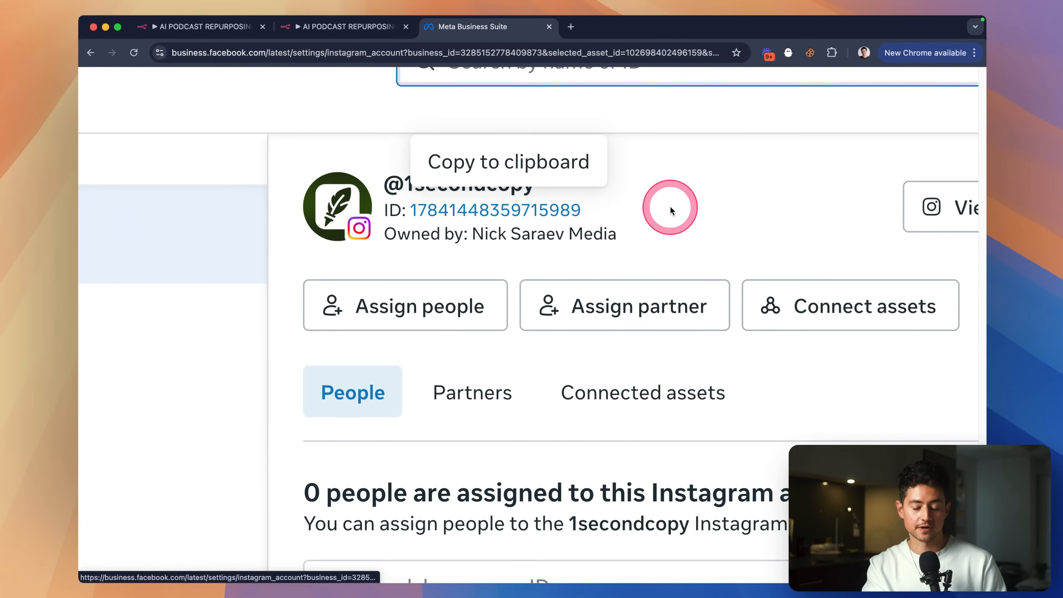
scroll(671, 209, down, 5)
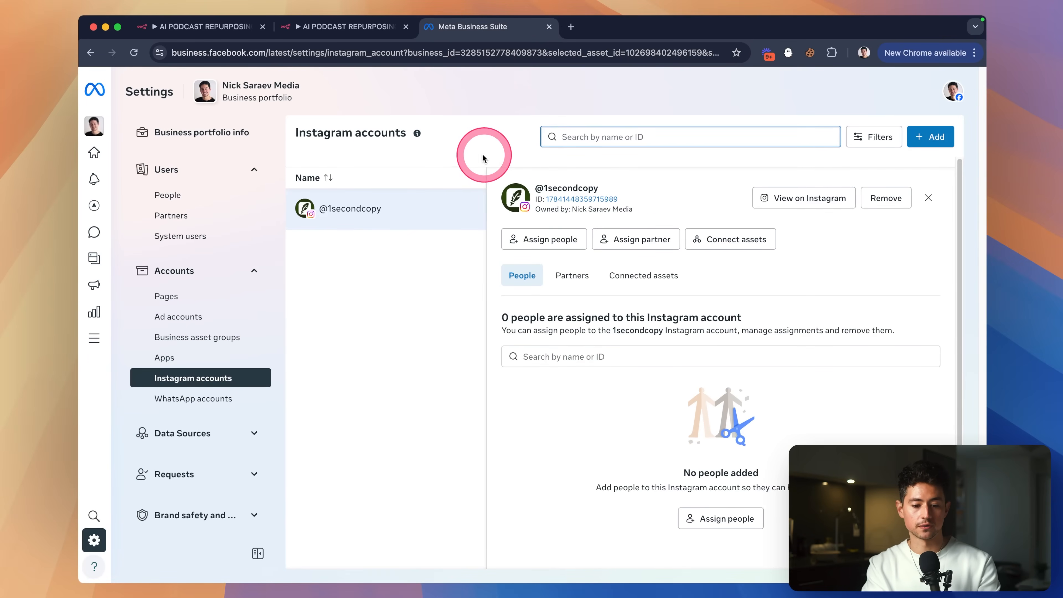
key(super+alt+Left)
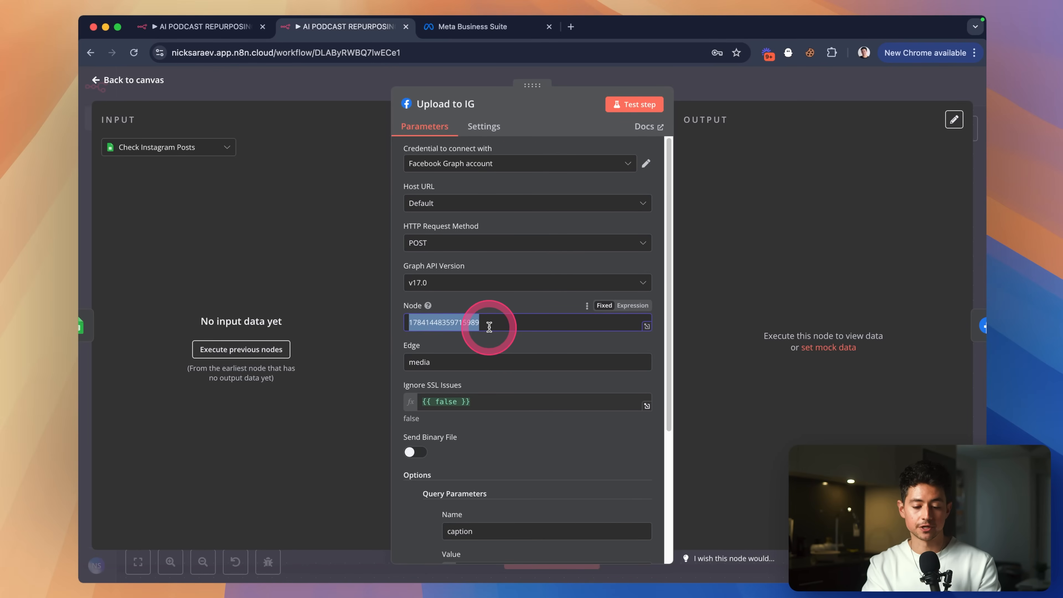
Start a new Facebook Graph credential, open its setup docs, and place that tab beside Meta Business Suite.
scroll(490, 328, down, 1)
scroll(481, 335, up, 1)
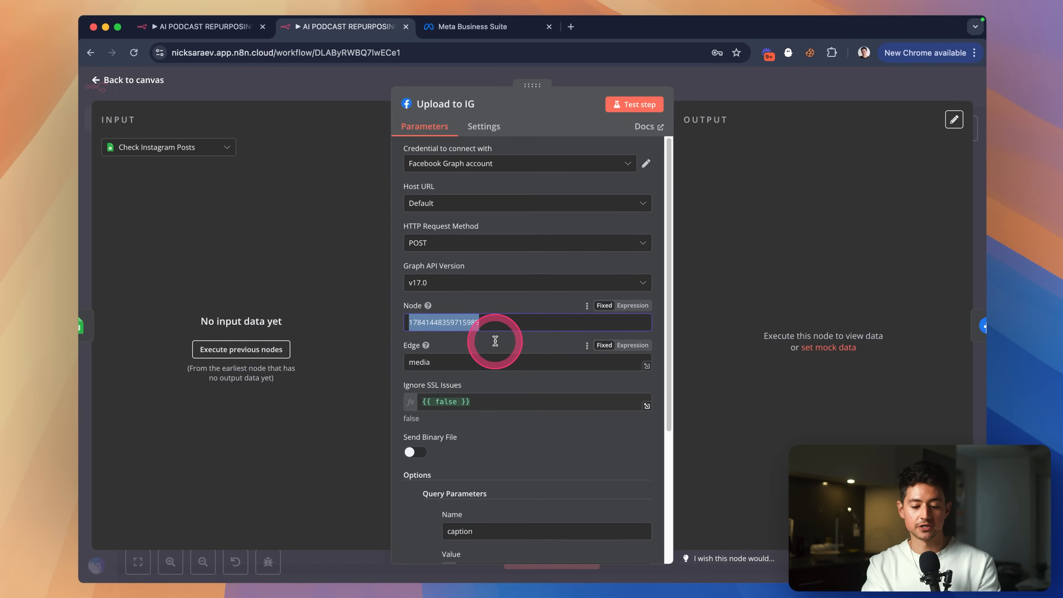
click(460, 164)
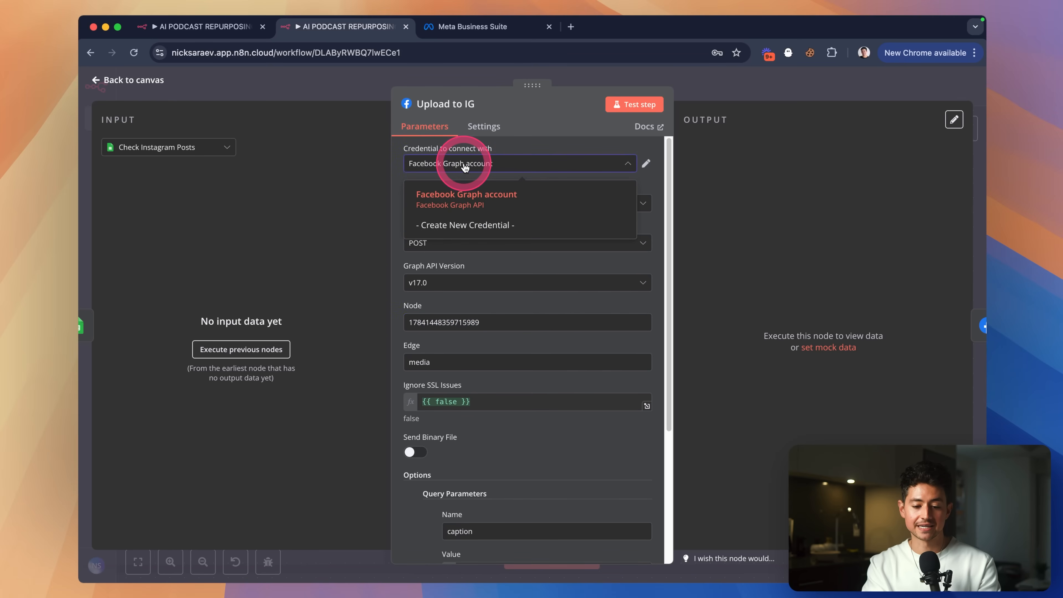
click(471, 228)
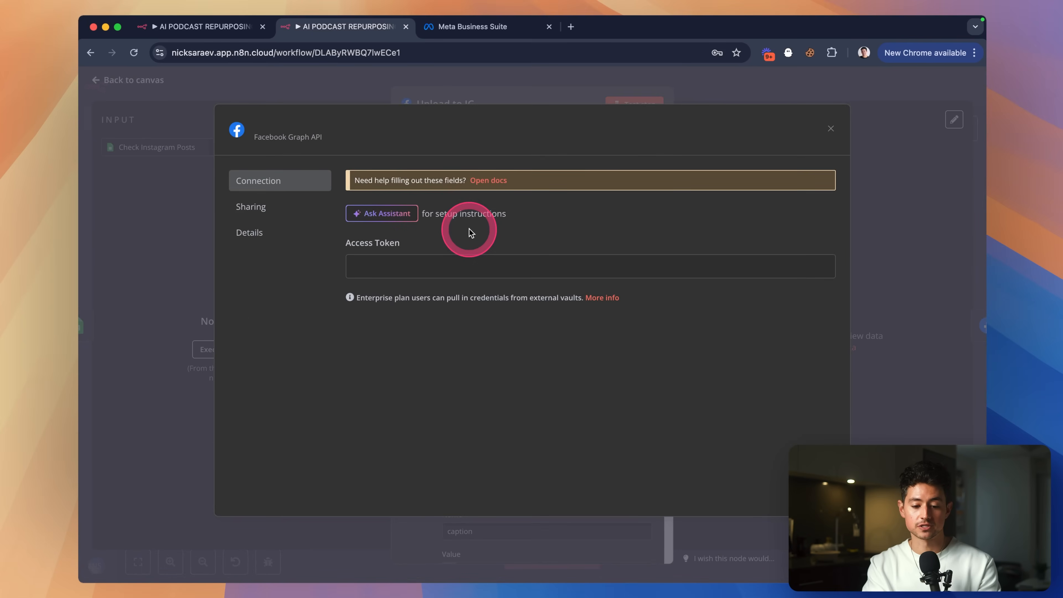
click(483, 186)
drag(482, 36, 628, 34)
scroll(563, 197, down, 8)
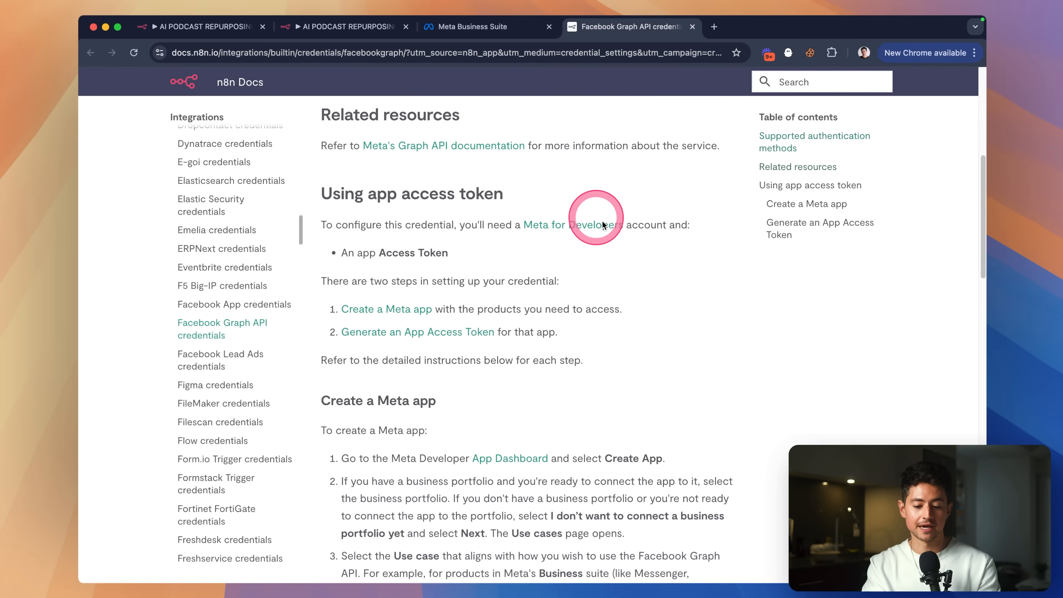
Follow the Create a Meta app link, then the App Dashboard link to developers.facebook.com/apps.
scroll(597, 221, down, 2)
scroll(466, 206, up, 5)
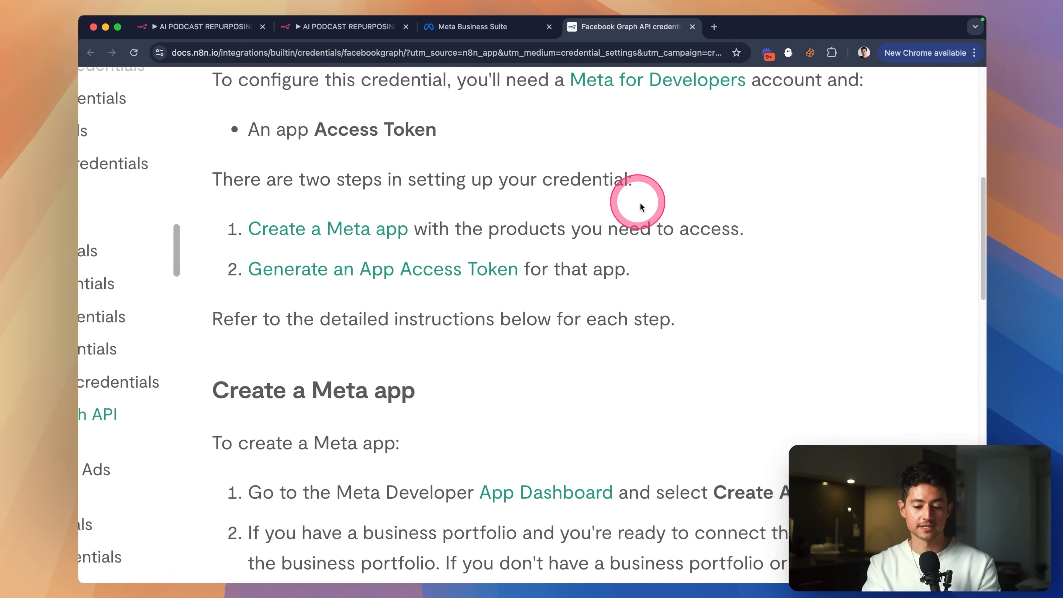
scroll(641, 206, down, 5)
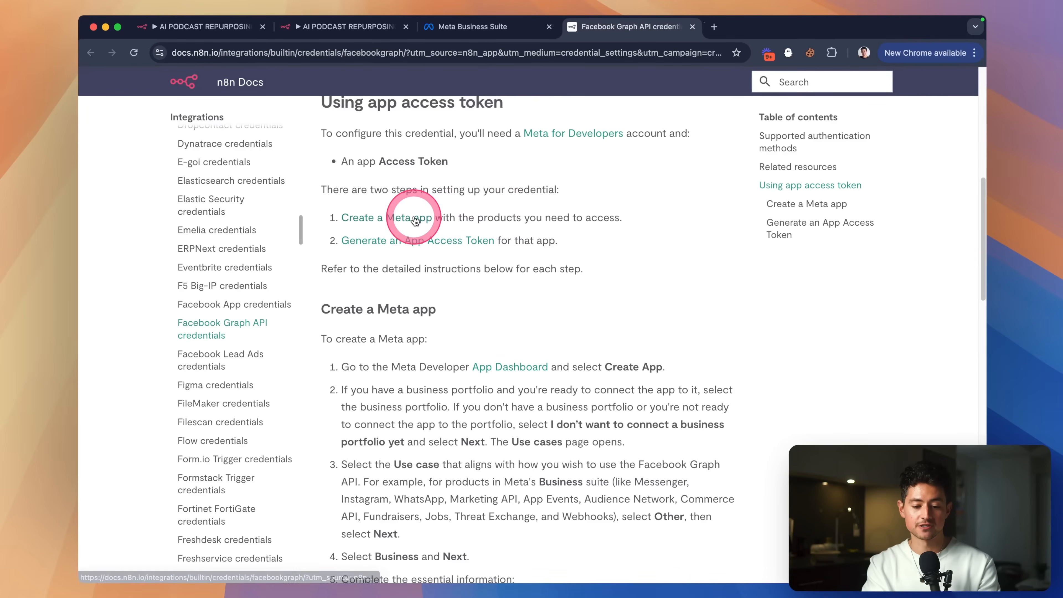
click(414, 221)
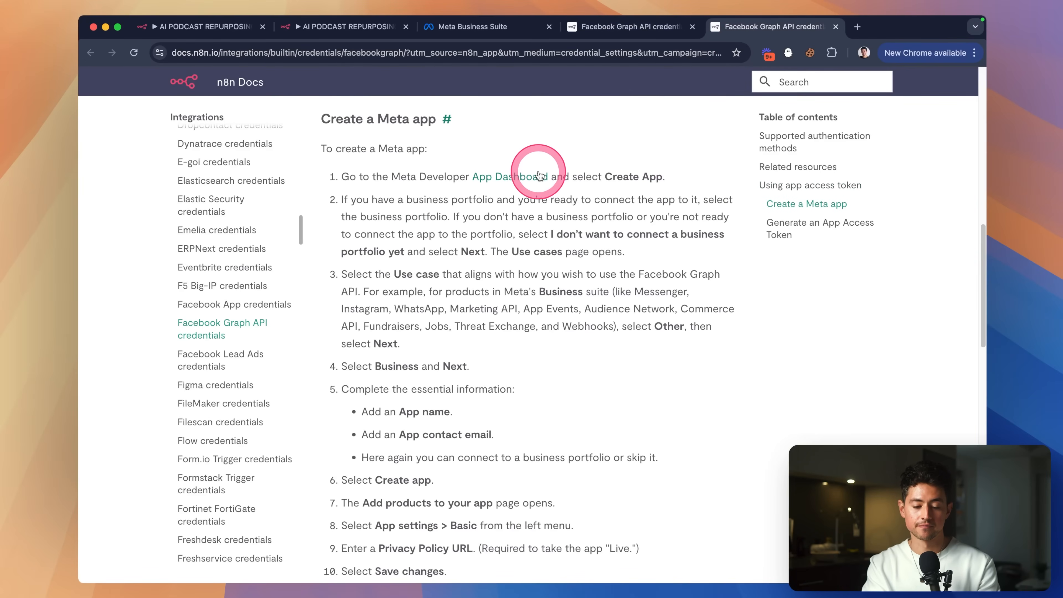
click(538, 176)
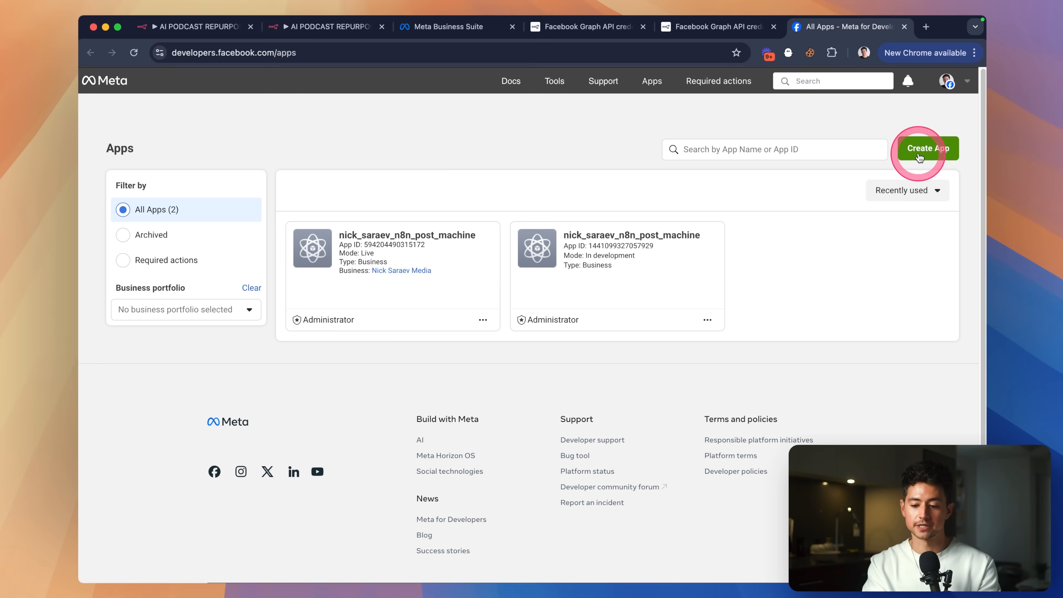
Start a new Meta app named 'n8n access' with the Other use case.
click(926, 147)
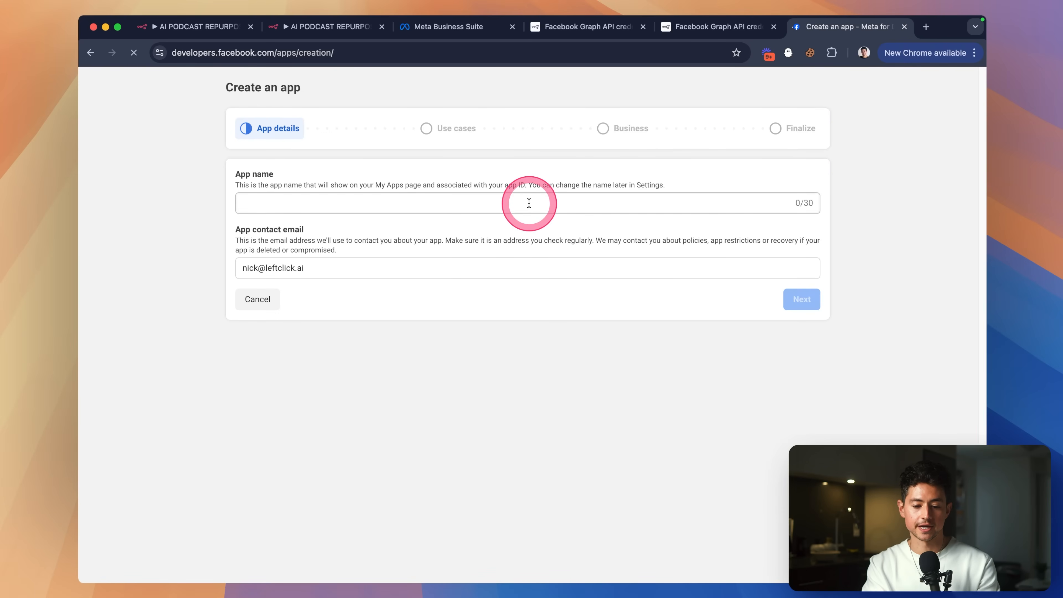
click(529, 204)
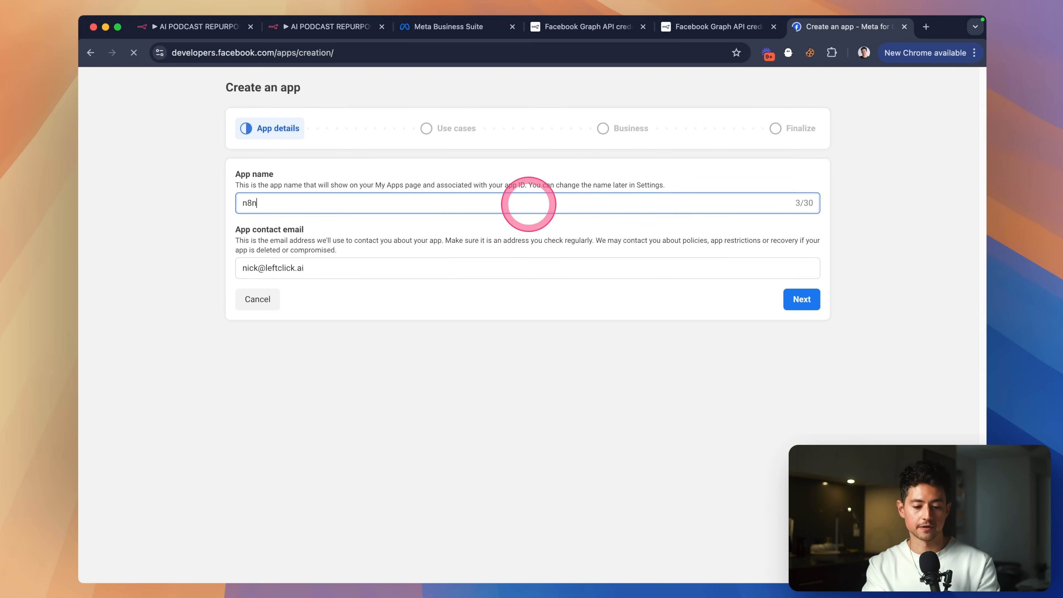
text(n8n access)
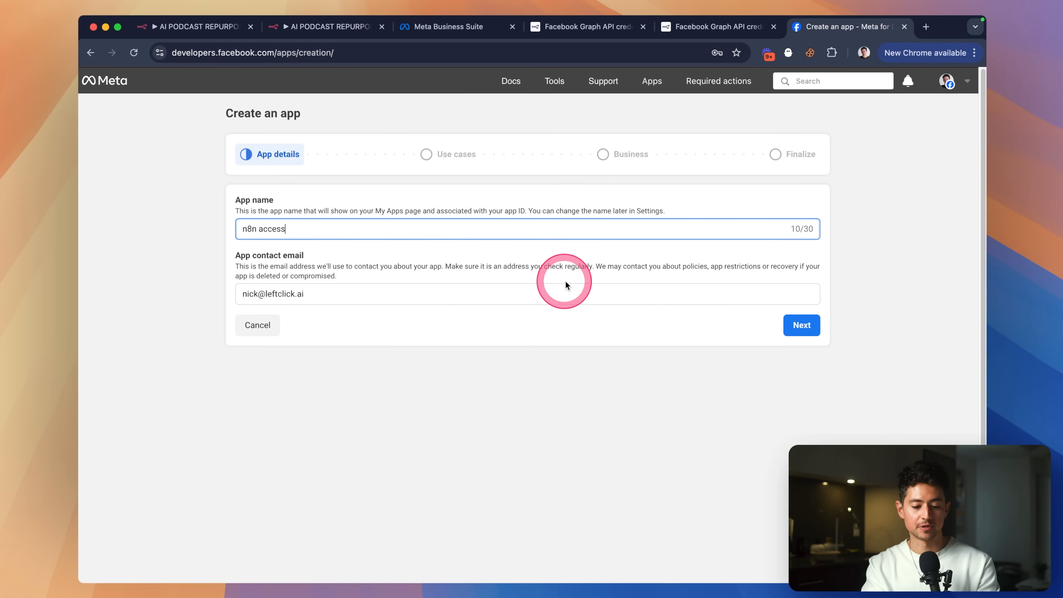
click(797, 325)
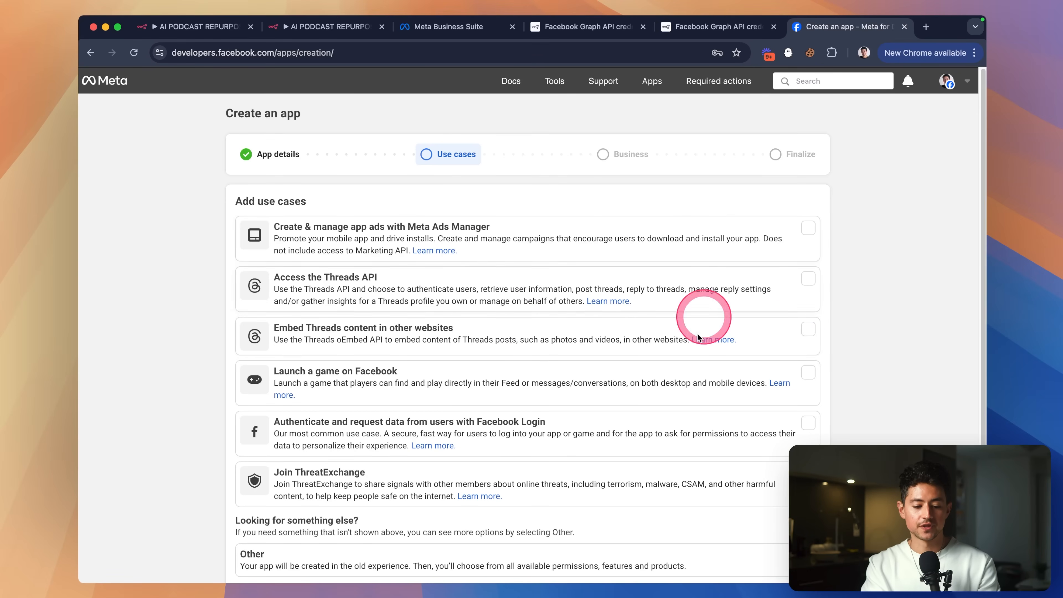
scroll(544, 214, down, 2)
click(725, 495)
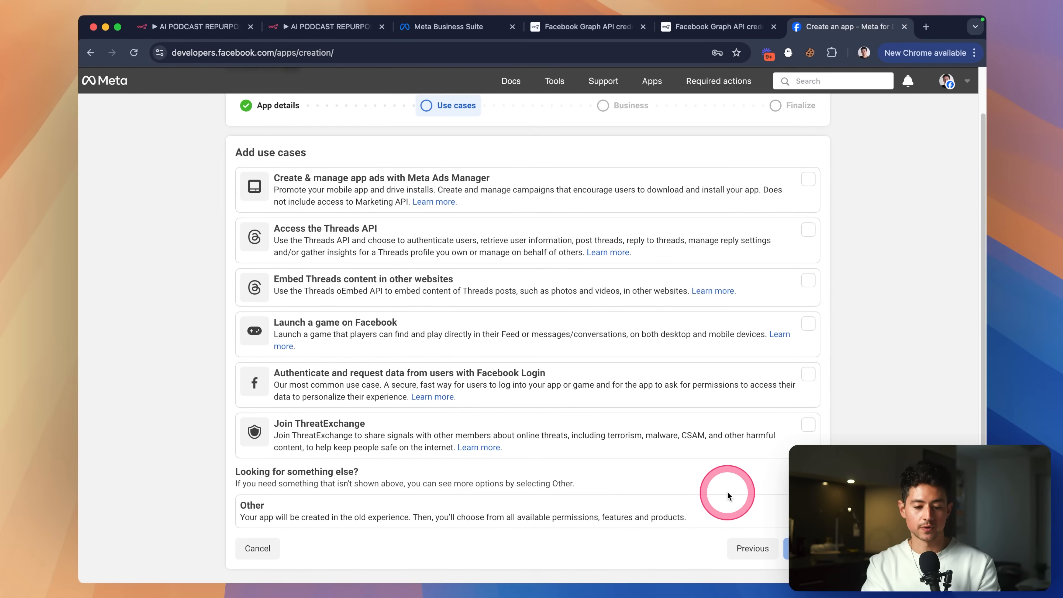
click(811, 504)
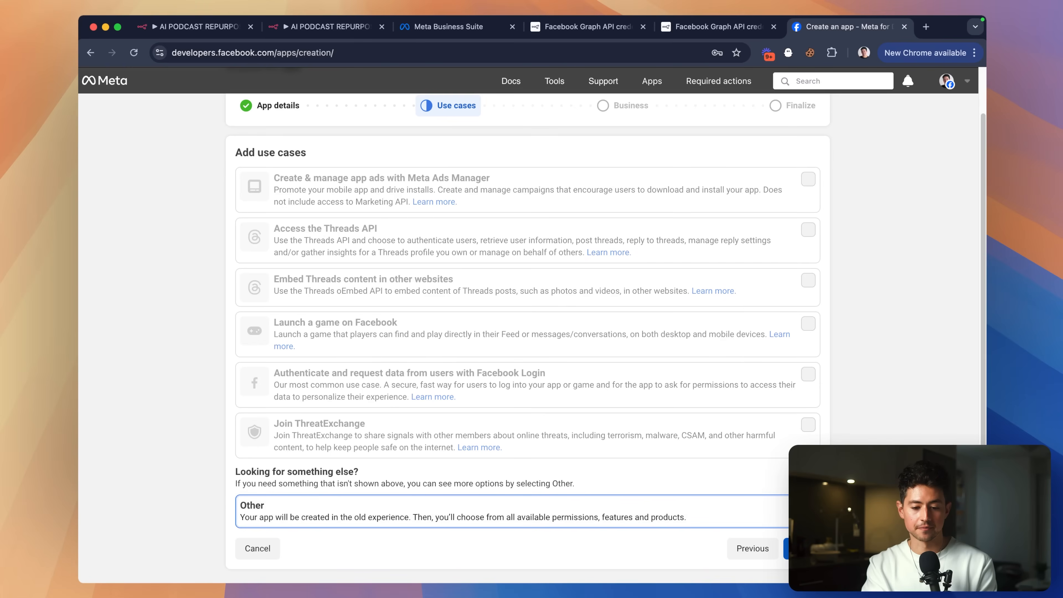
click(798, 549)
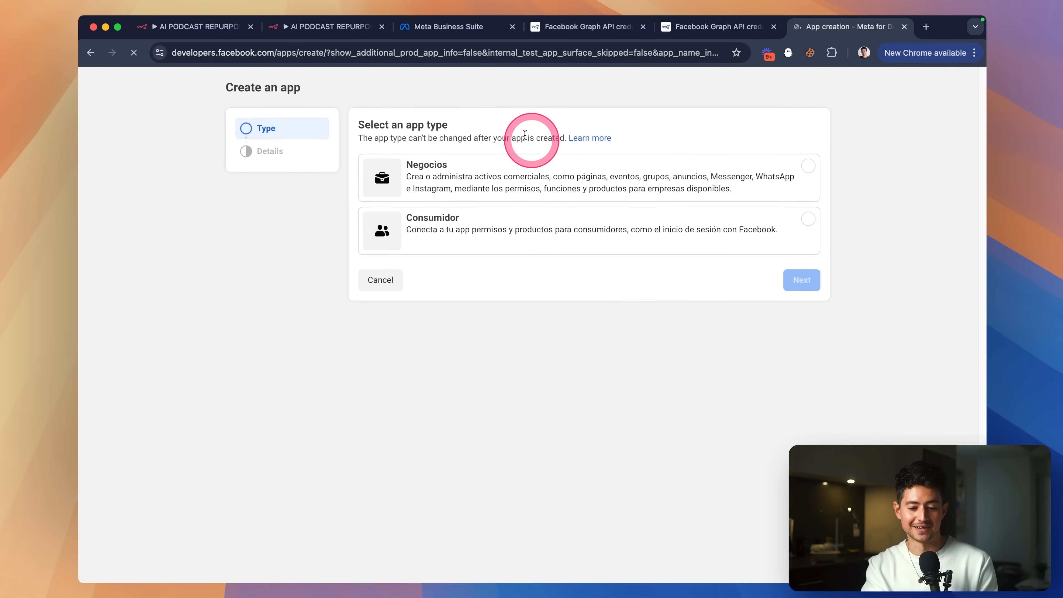
Choose the Business app type, attach a business portfolio, and submit the app for creation.
click(807, 190)
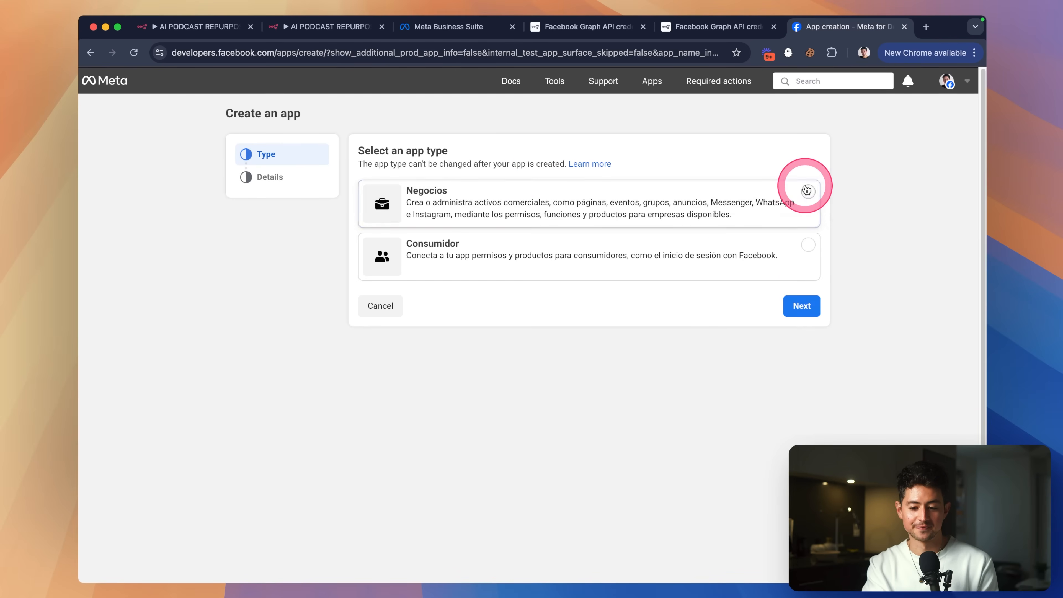
click(808, 305)
click(440, 246)
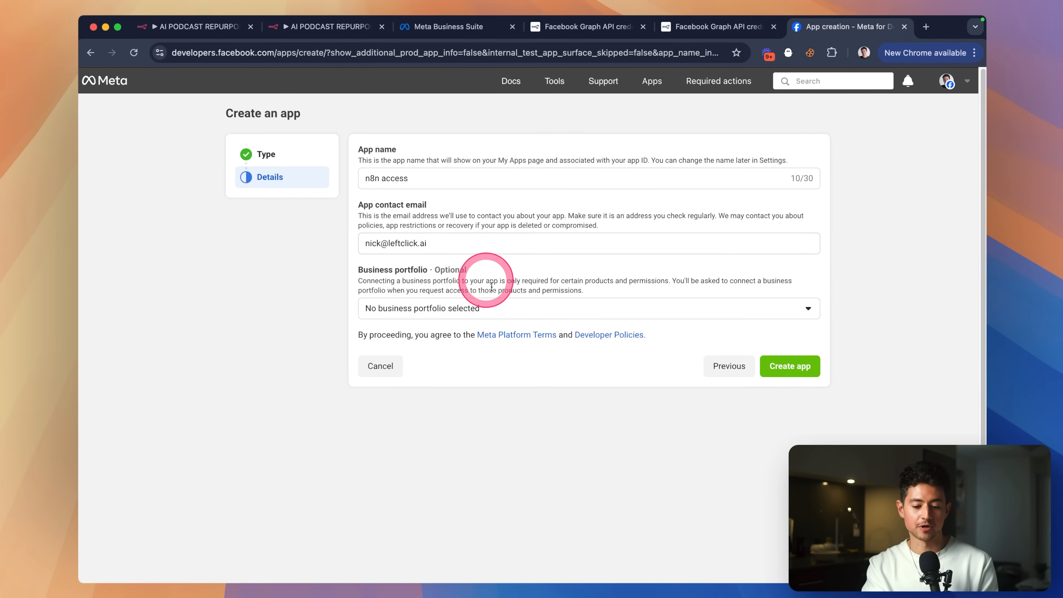
click(494, 308)
click(379, 364)
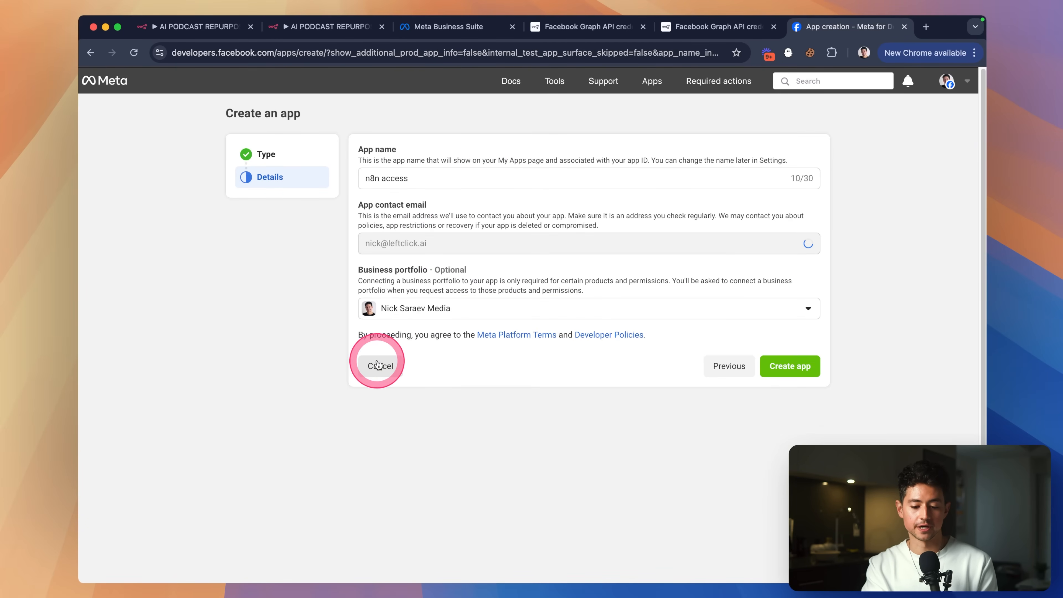
click(409, 309)
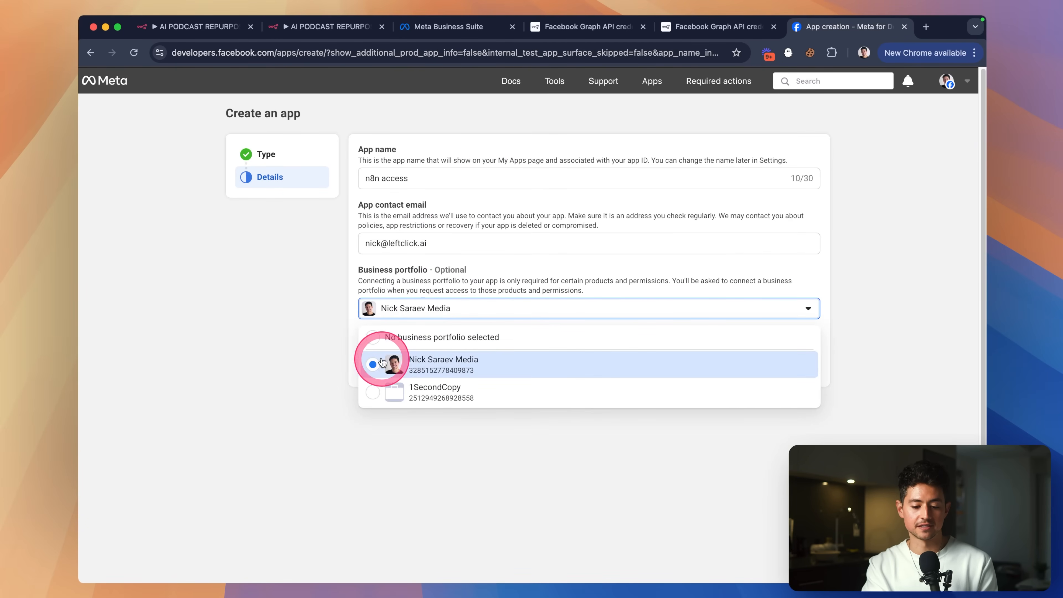
click(290, 332)
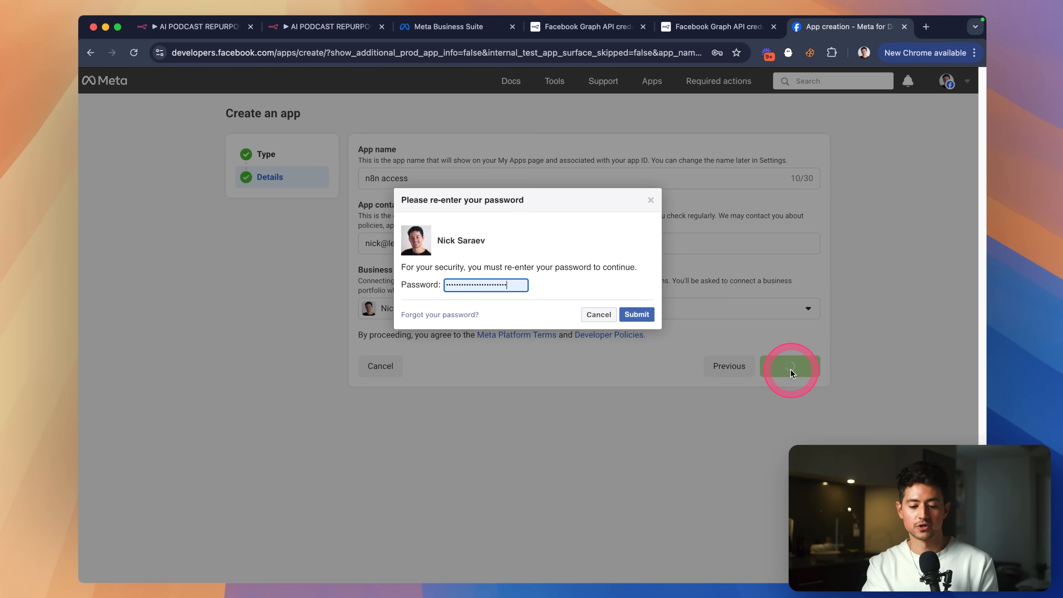
click(643, 319)
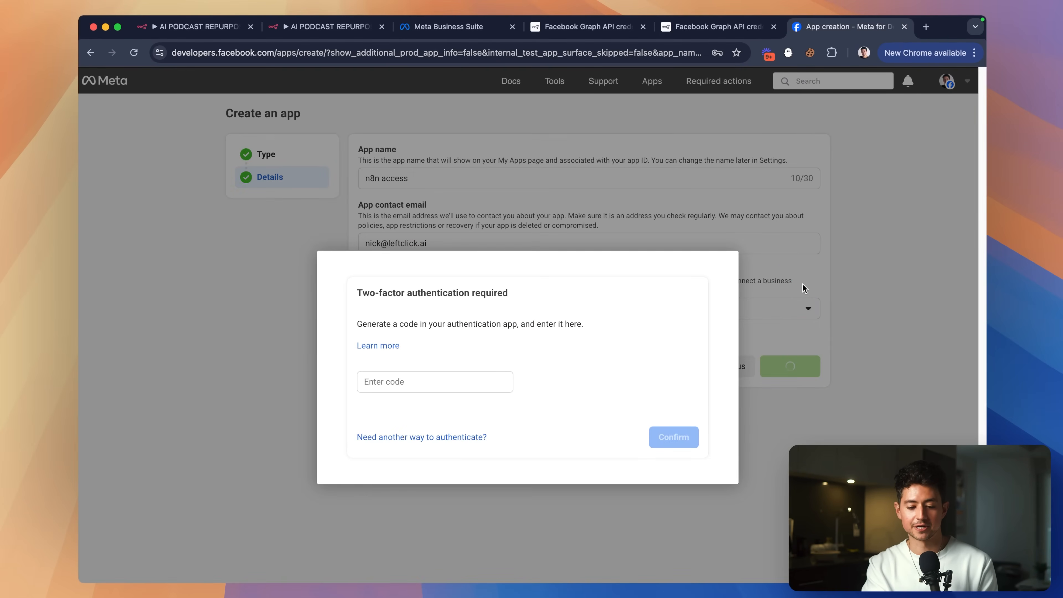
Switch two-factor verification to text message, resend the SMS code, enter it and confirm.
click(470, 438)
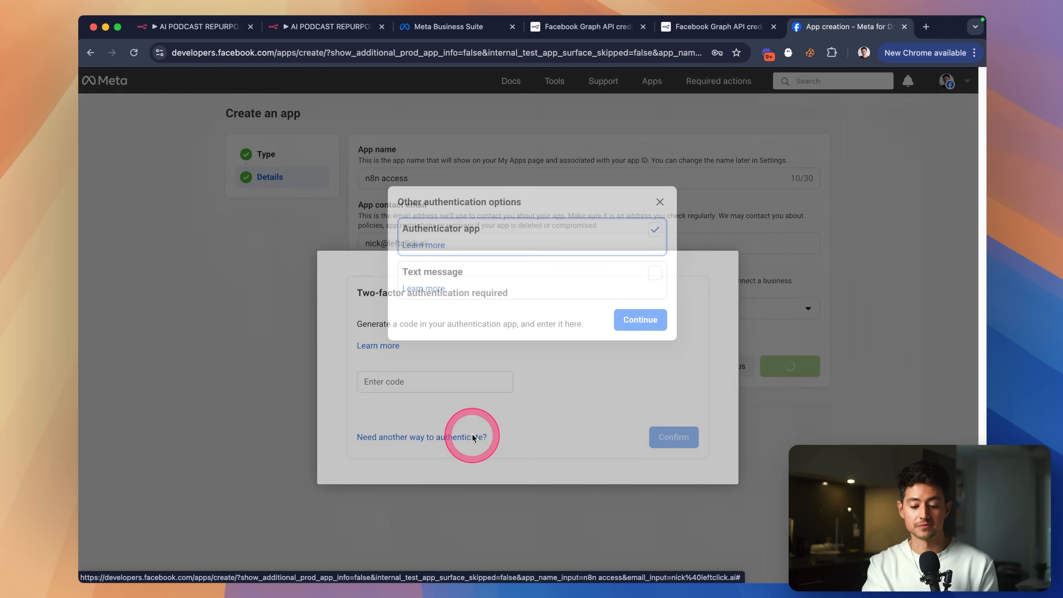
click(656, 272)
click(644, 320)
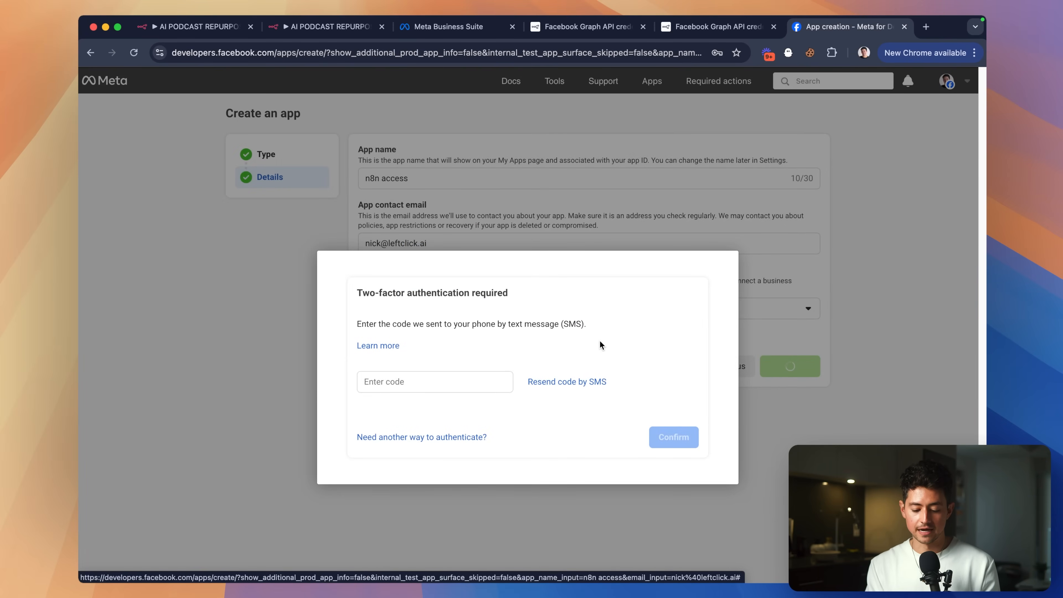
click(590, 385)
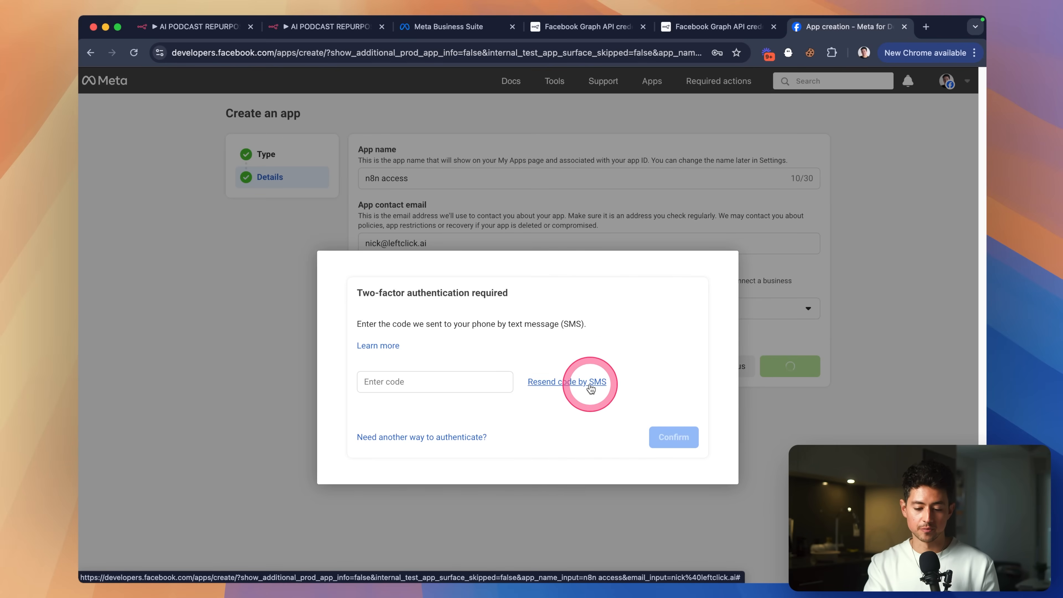
click(443, 379)
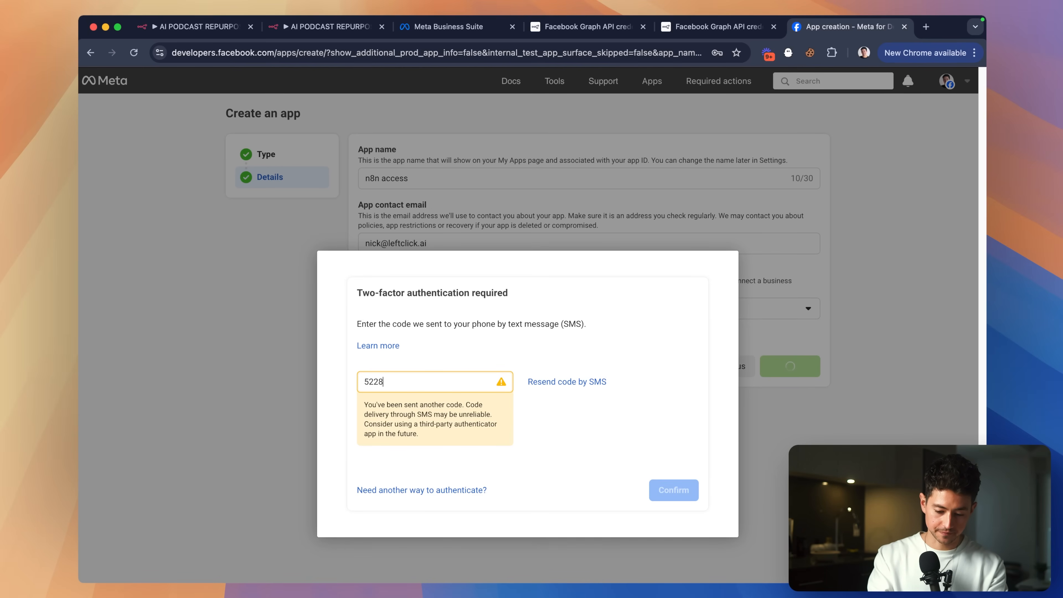
click(673, 490)
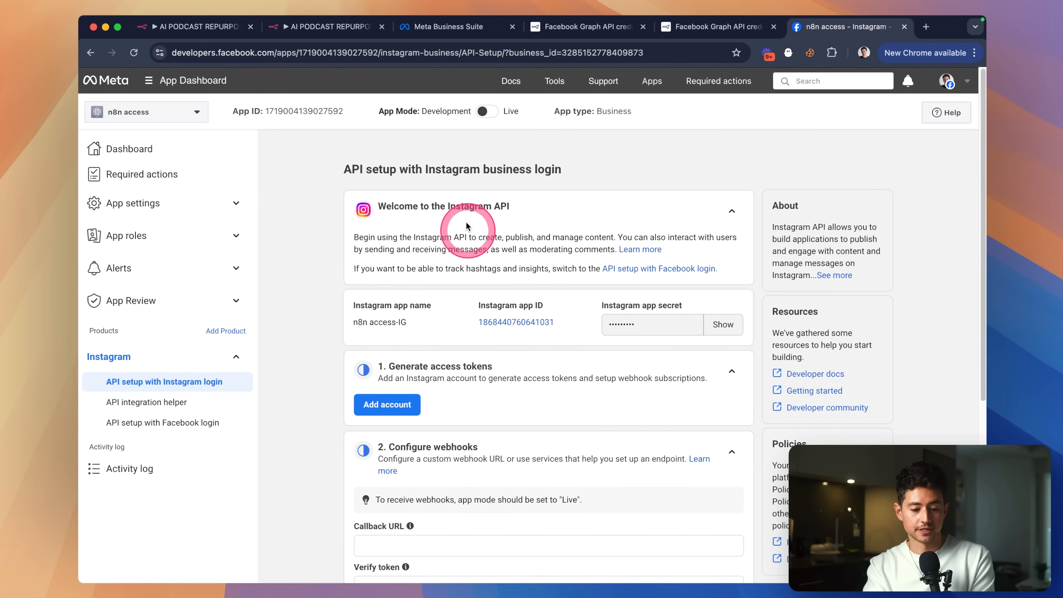
click(231, 205)
click(175, 231)
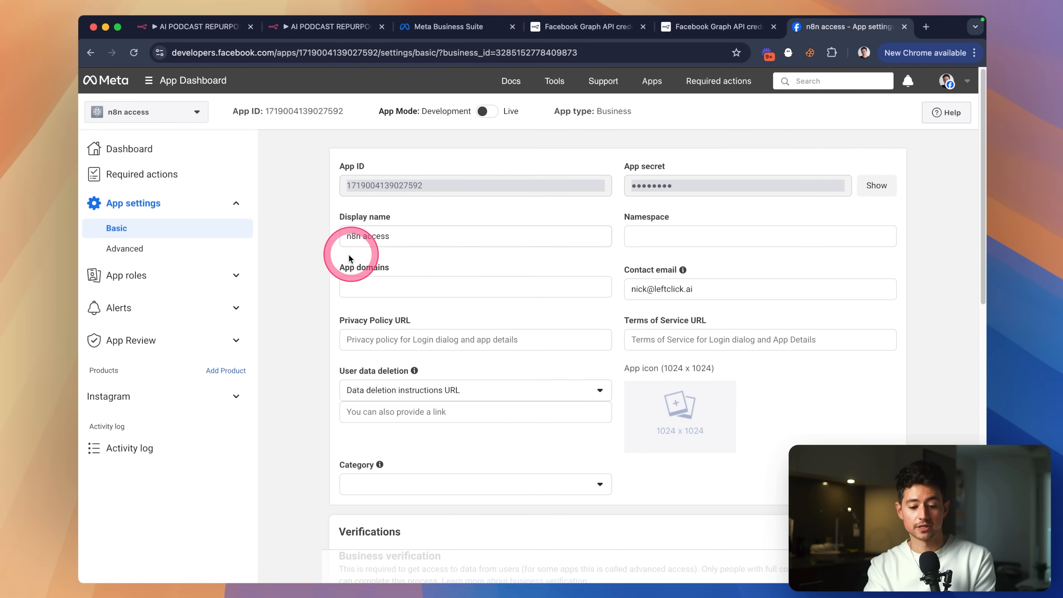
scroll(349, 254, down, 1)
click(423, 300)
click(480, 327)
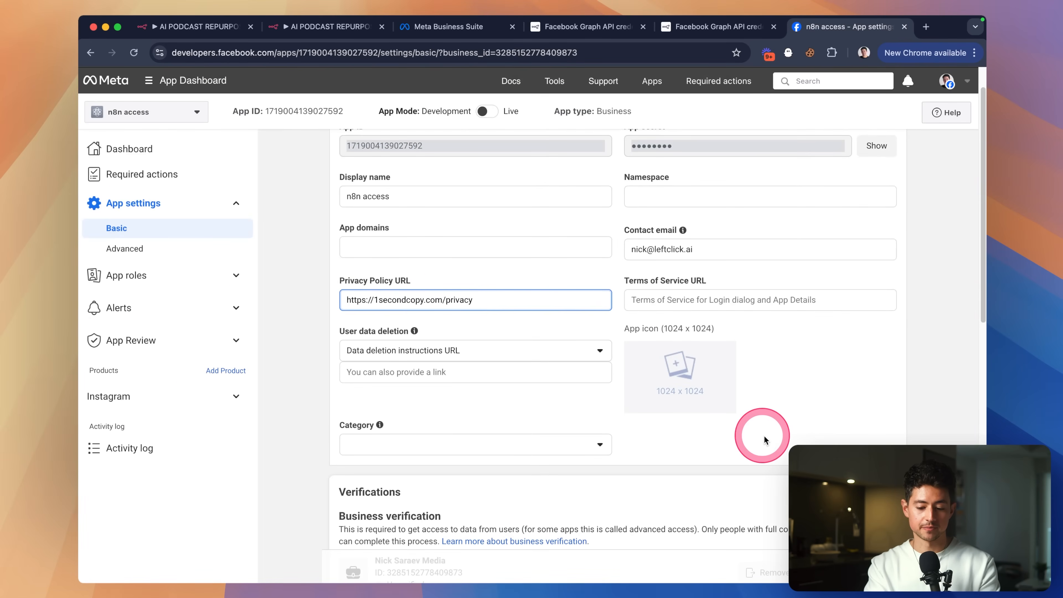
scroll(764, 439, down, 1)
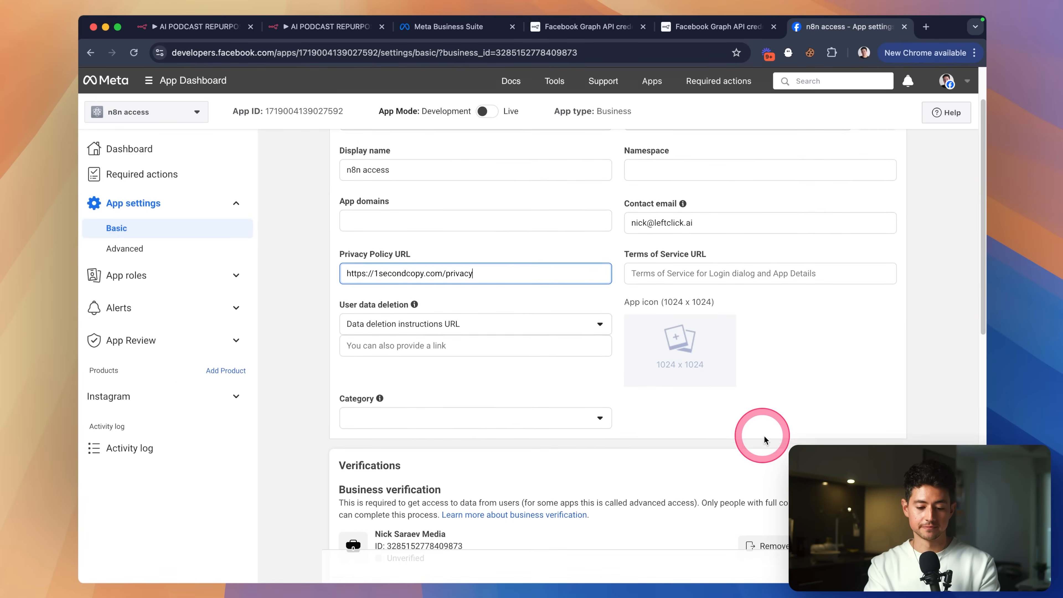
scroll(766, 441, down, 10)
click(871, 566)
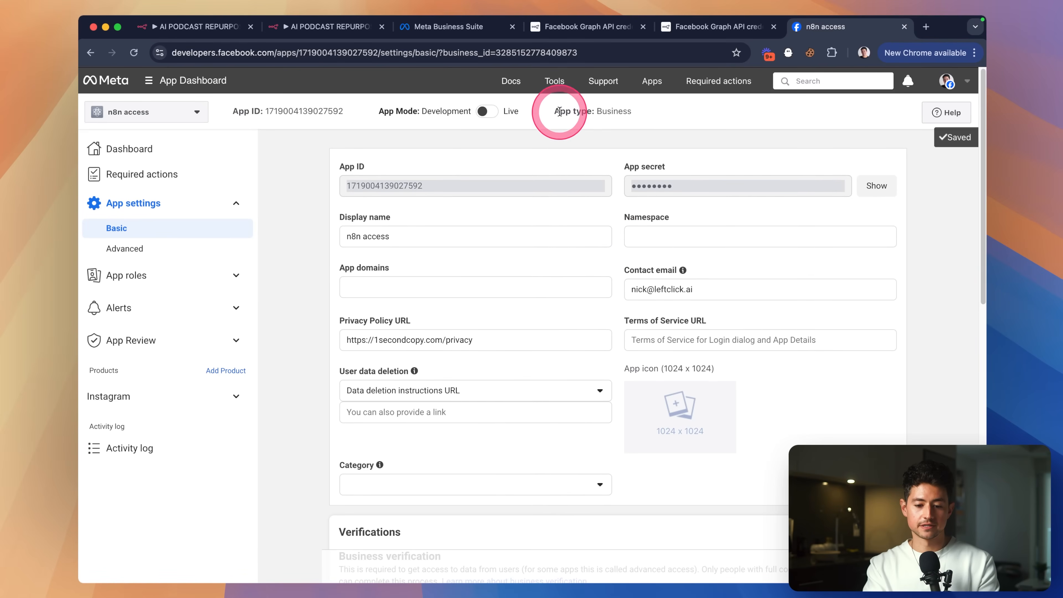
click(555, 84)
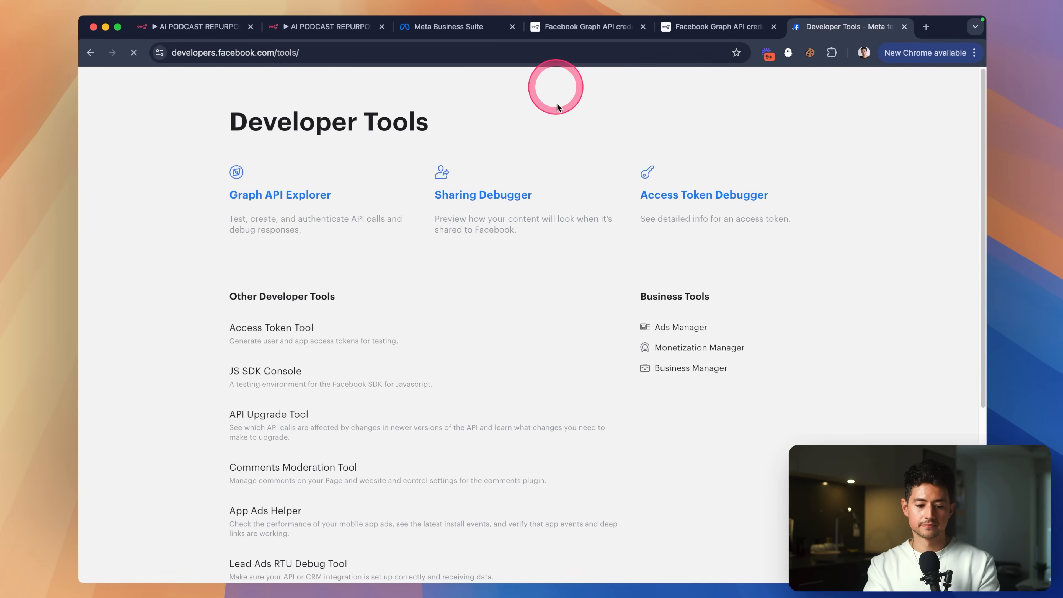
In Graph API Explorer, select the n8n access app and add WhatsApp, read_insights and publish_video permissions.
click(302, 195)
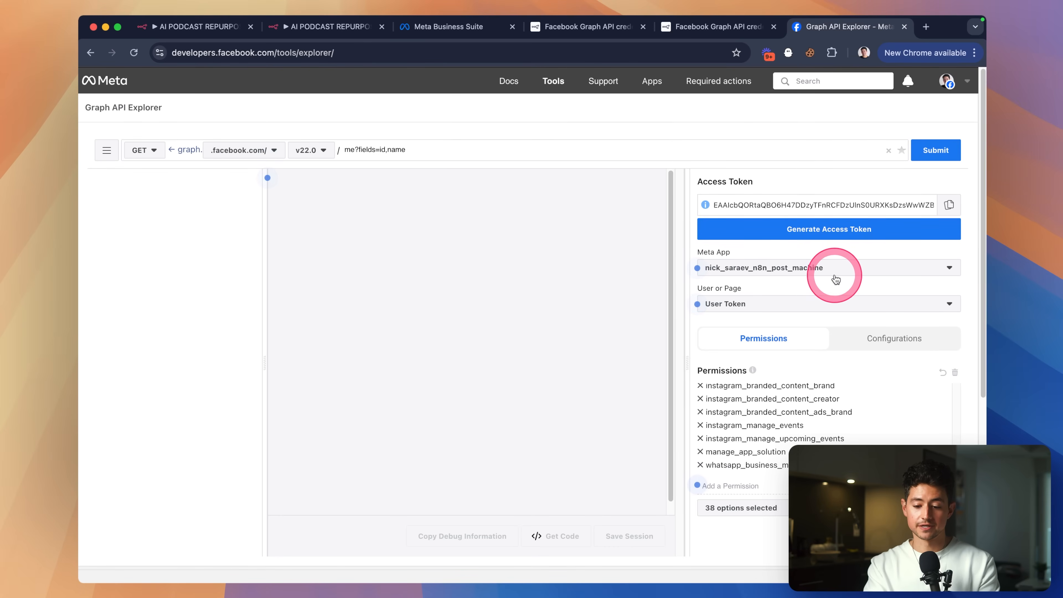
click(836, 277)
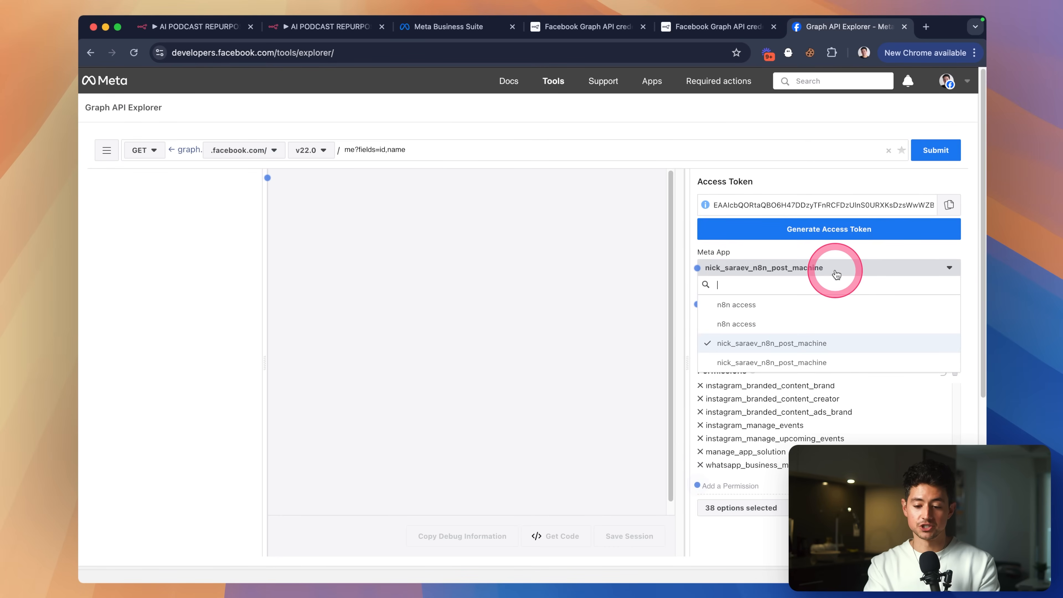
click(798, 307)
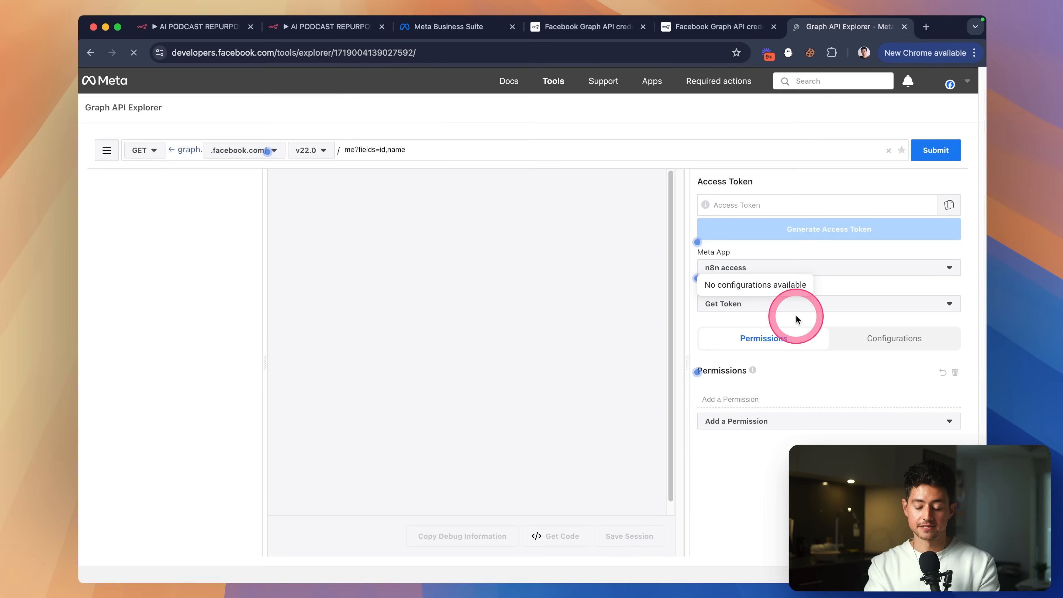
click(948, 422)
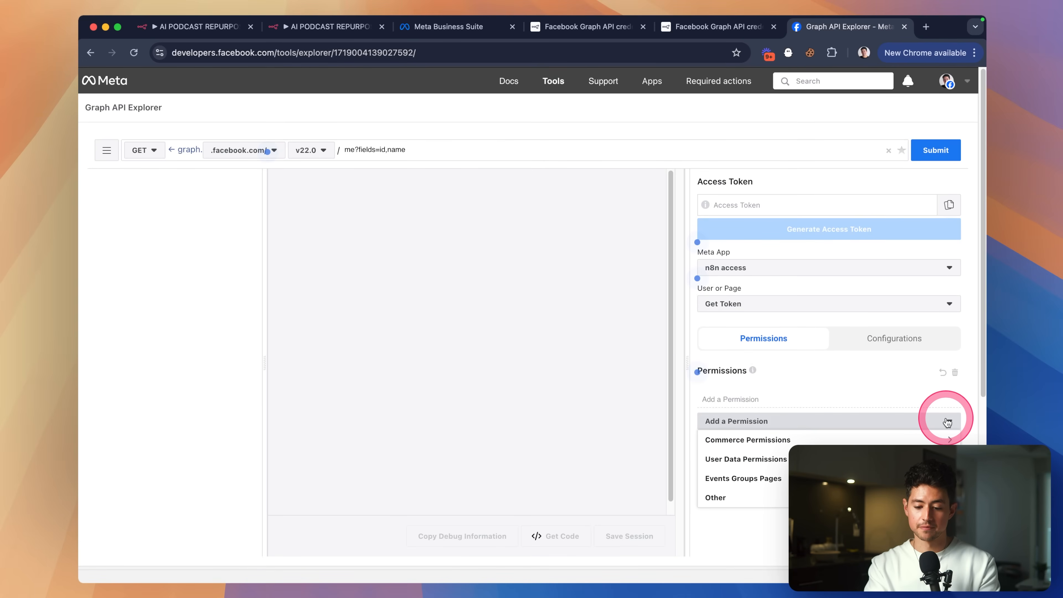
click(884, 498)
scroll(883, 500, down, 5)
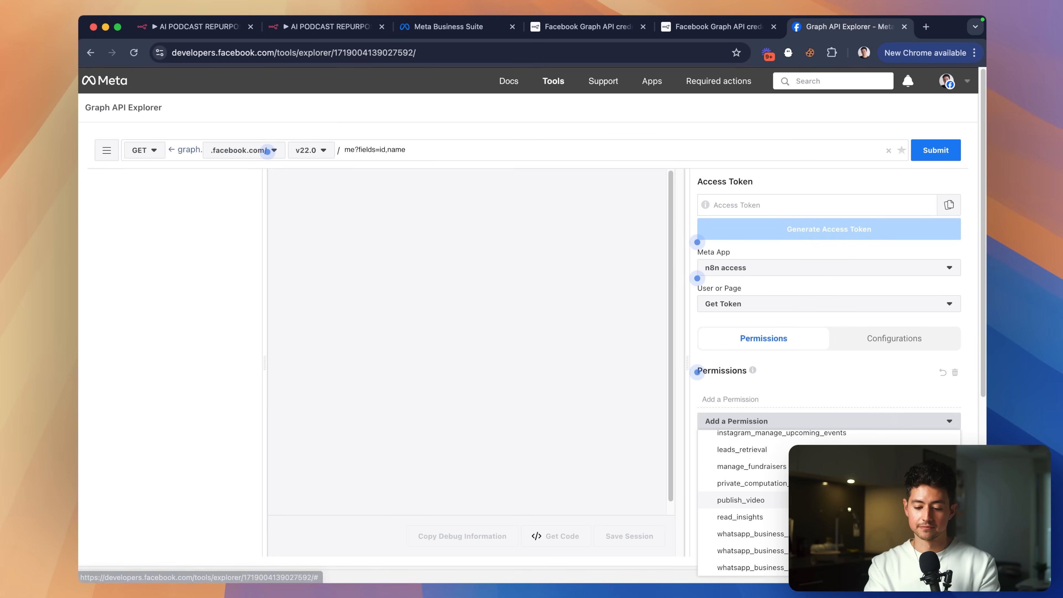
click(883, 568)
click(835, 397)
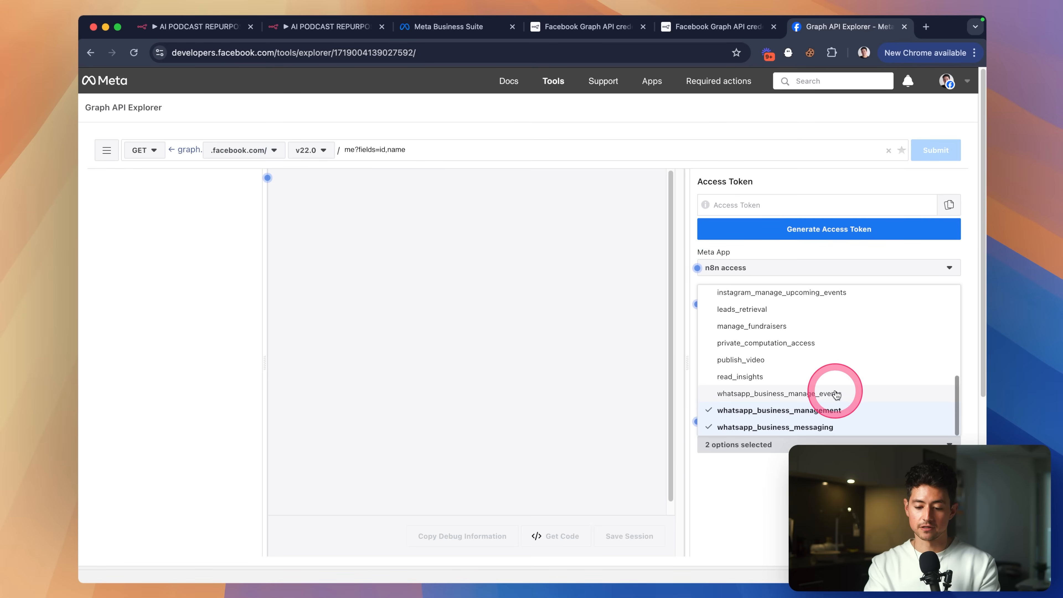
click(832, 380)
click(831, 392)
click(829, 384)
double_click(830, 383)
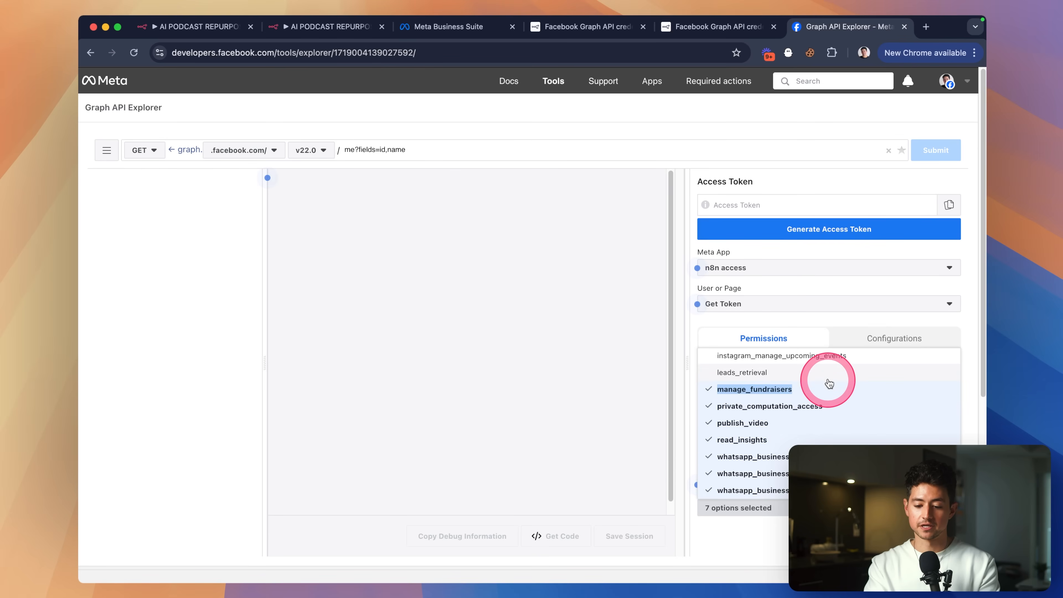
click(830, 359)
Add instagram_content_publish and manage_app_solution, then close the picker to review the 38 permissions.
scroll(836, 416, up, 3)
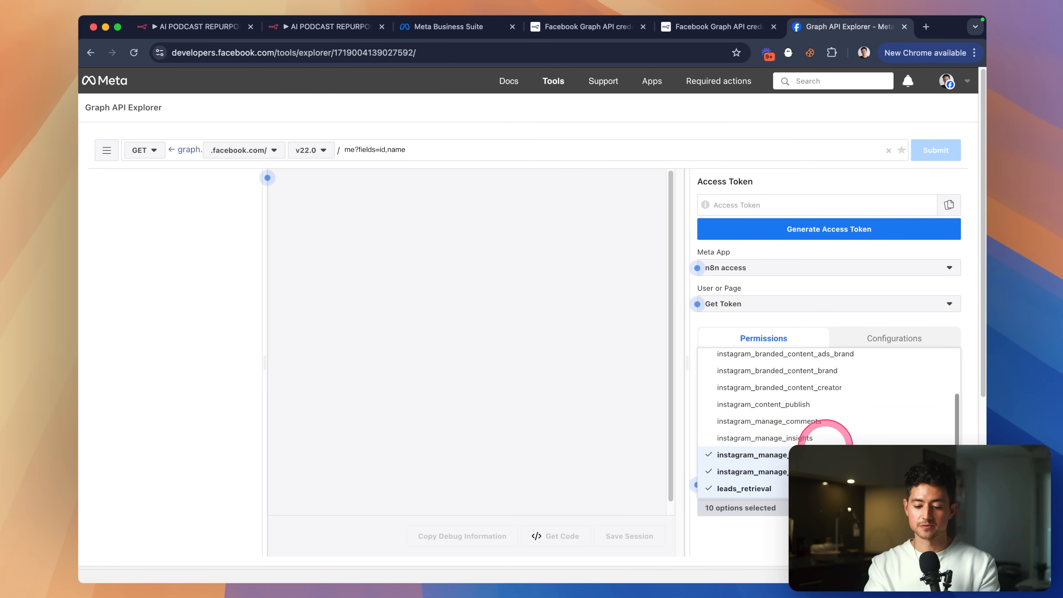
click(826, 406)
scroll(827, 413, up, 2)
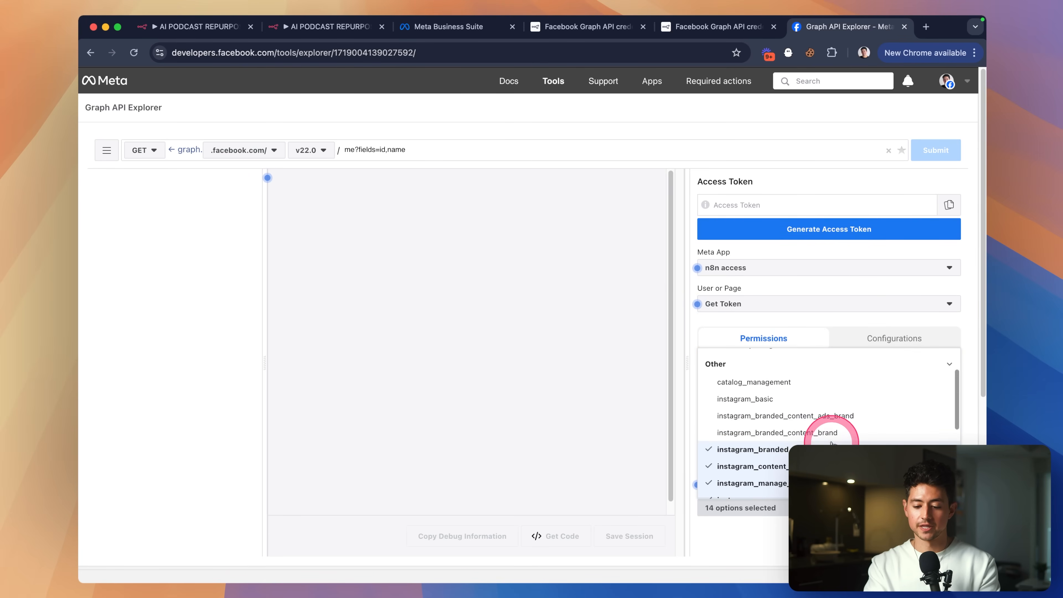
click(826, 386)
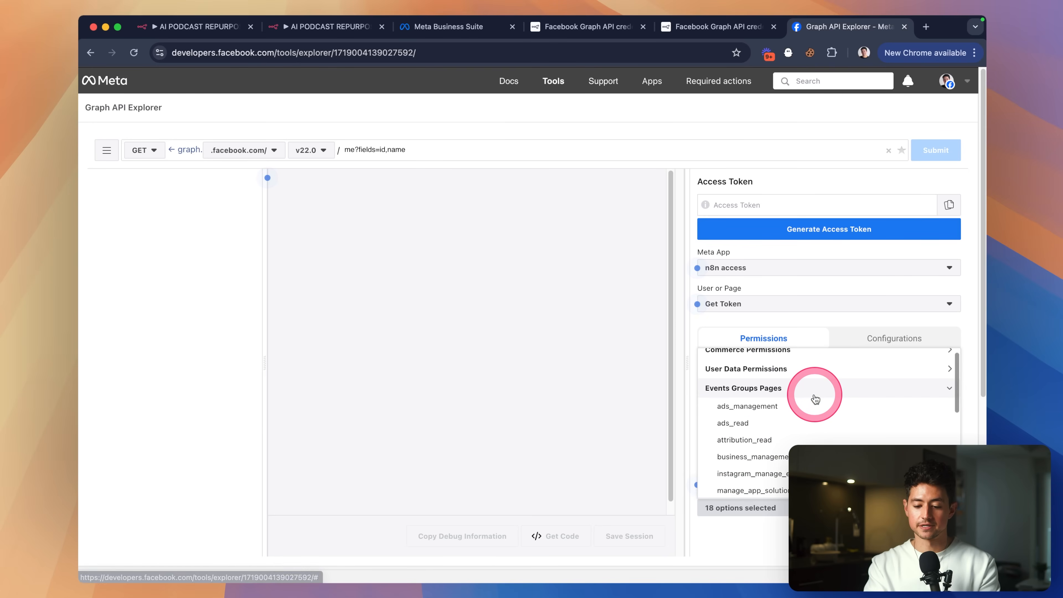
scroll(817, 410, down, 5)
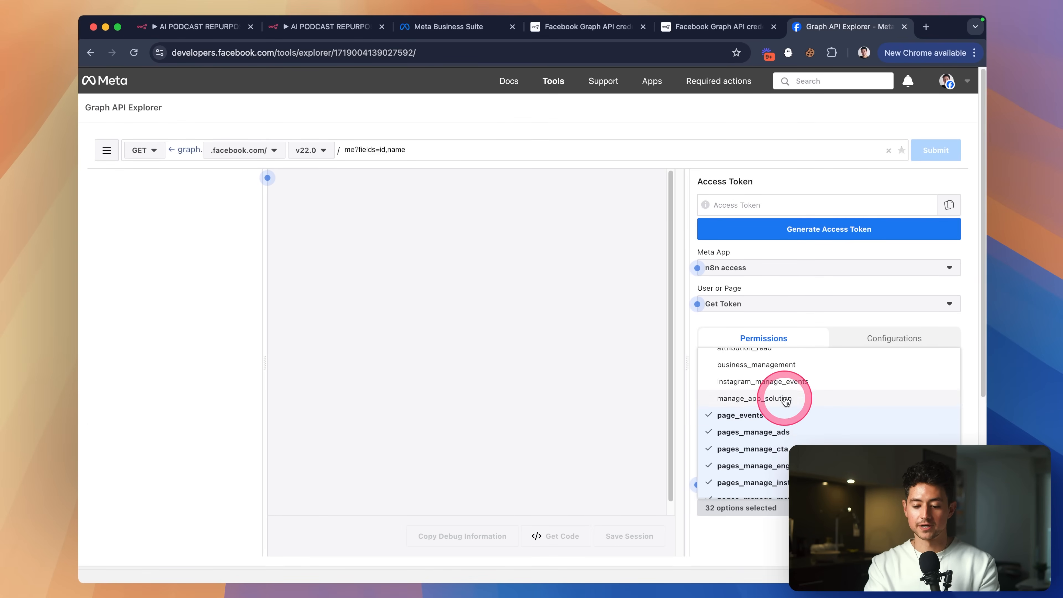
click(786, 400)
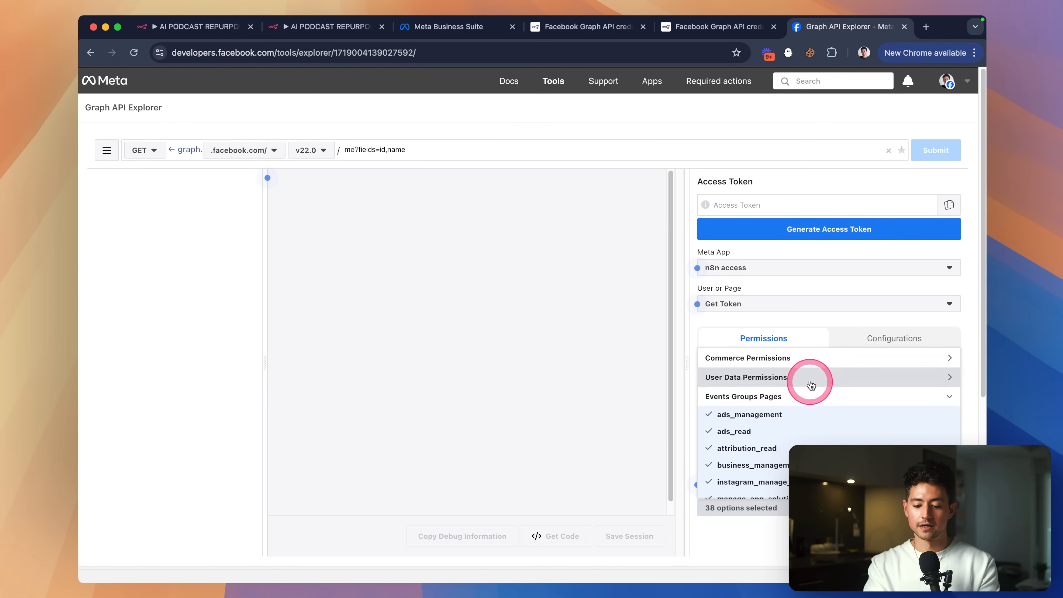
click(811, 385)
click(801, 358)
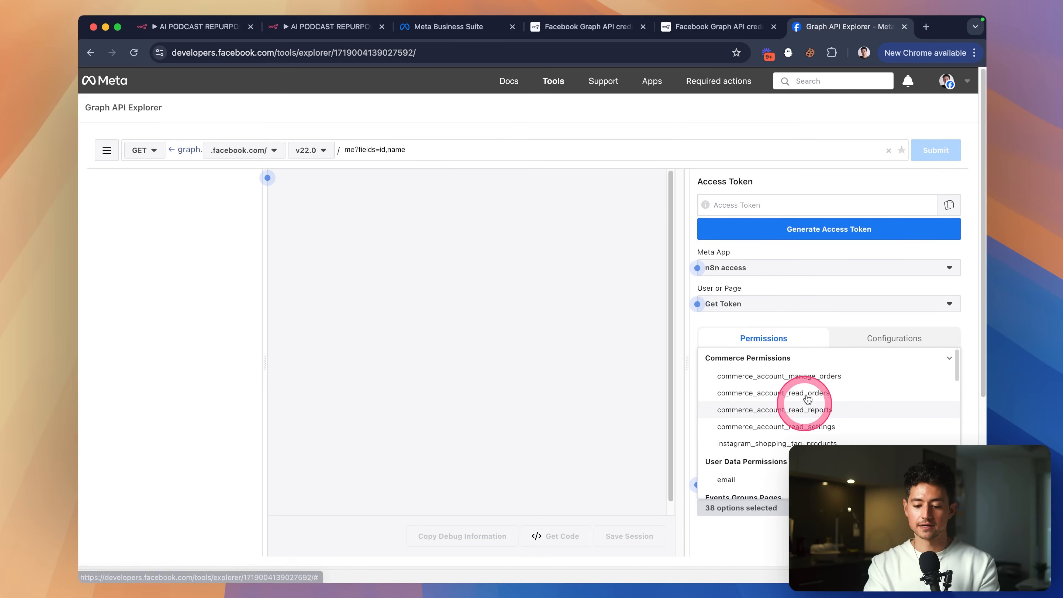
click(816, 255)
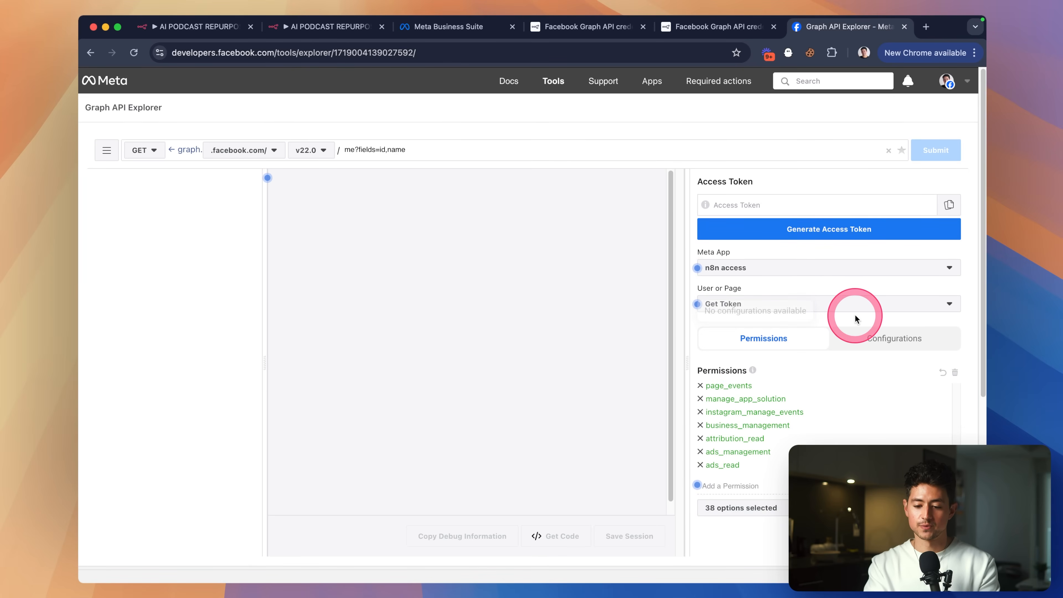
click(819, 261)
click(820, 242)
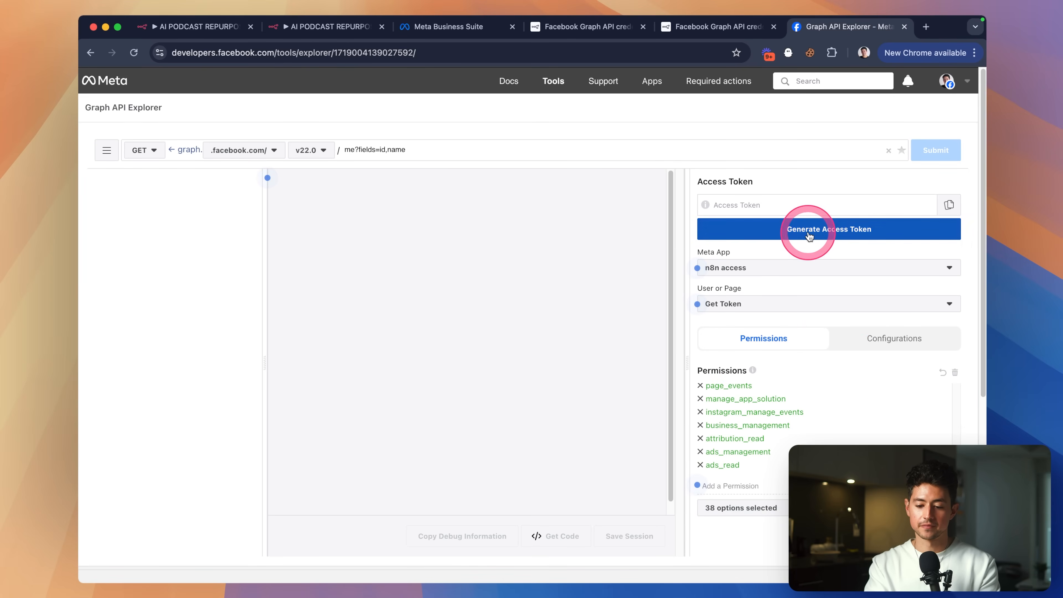
Generate an access token, log in with the current account, and opt in to all apps and pages.
click(785, 228)
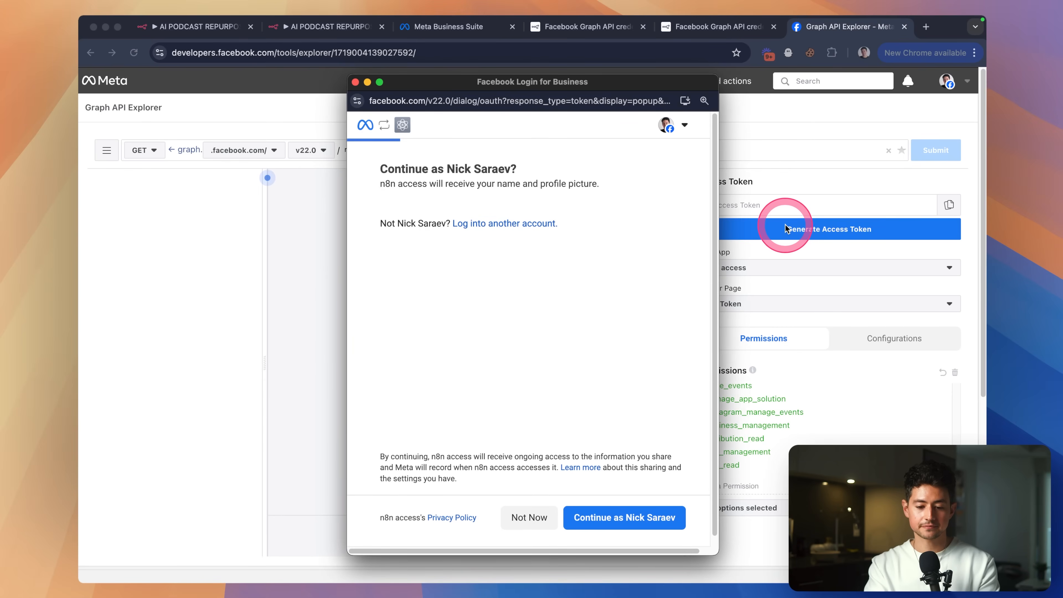
key(super+w)
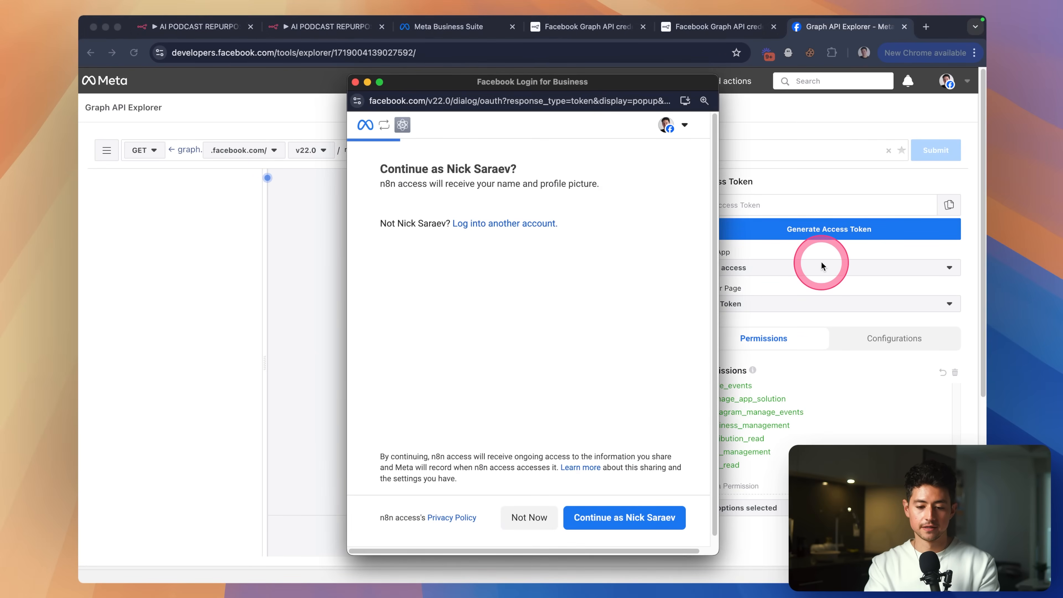
click(632, 517)
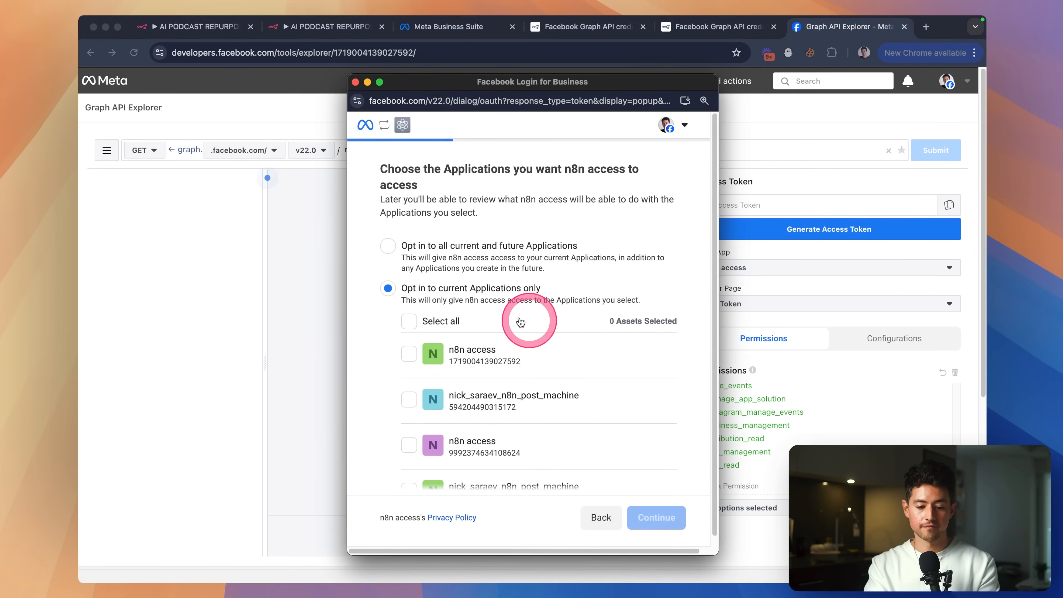
scroll(468, 302, down, 1)
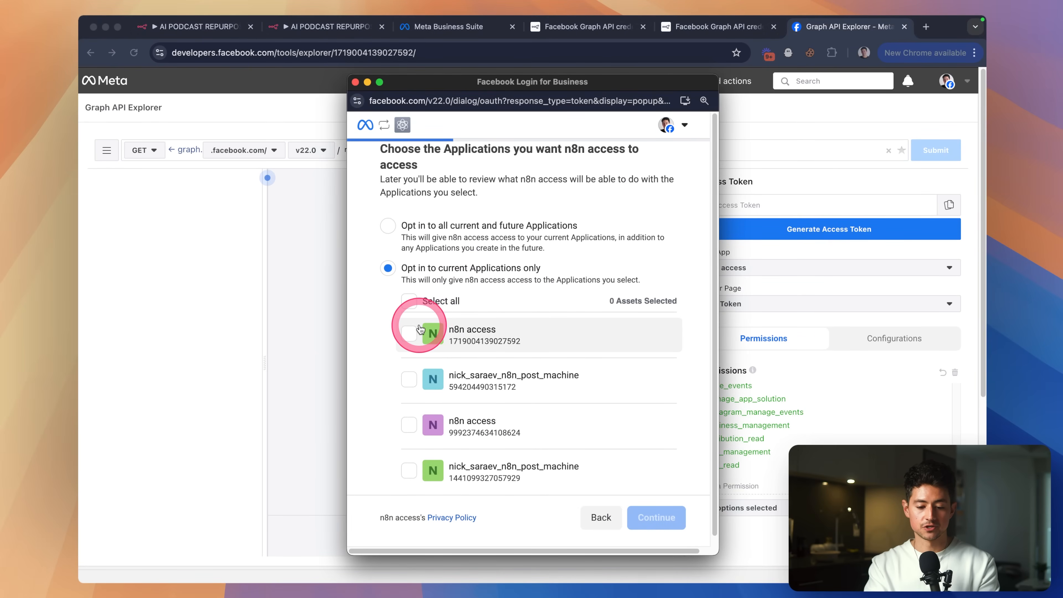
click(388, 226)
click(652, 516)
click(435, 268)
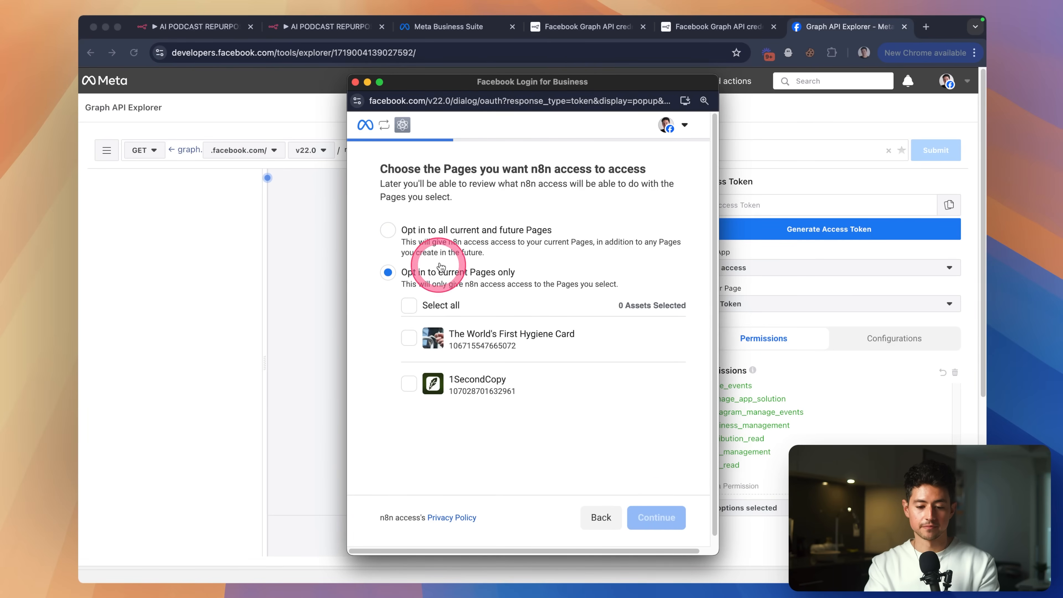
click(460, 245)
Opt in to all businesses, accept Instagram and WhatsApp access, then save to receive the token.
click(656, 516)
click(502, 247)
click(653, 516)
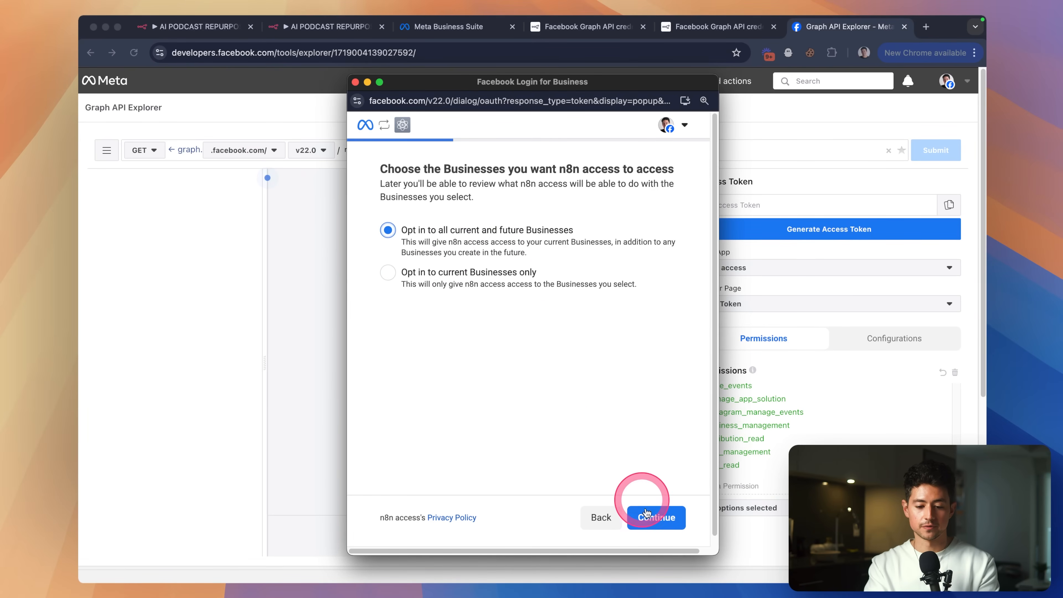
click(504, 247)
click(669, 517)
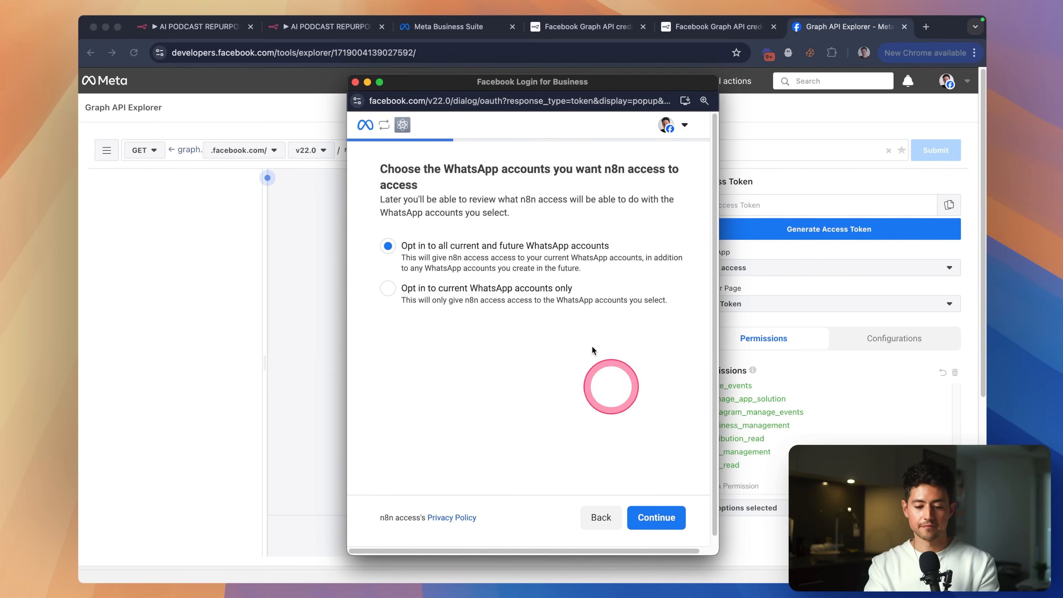
click(657, 517)
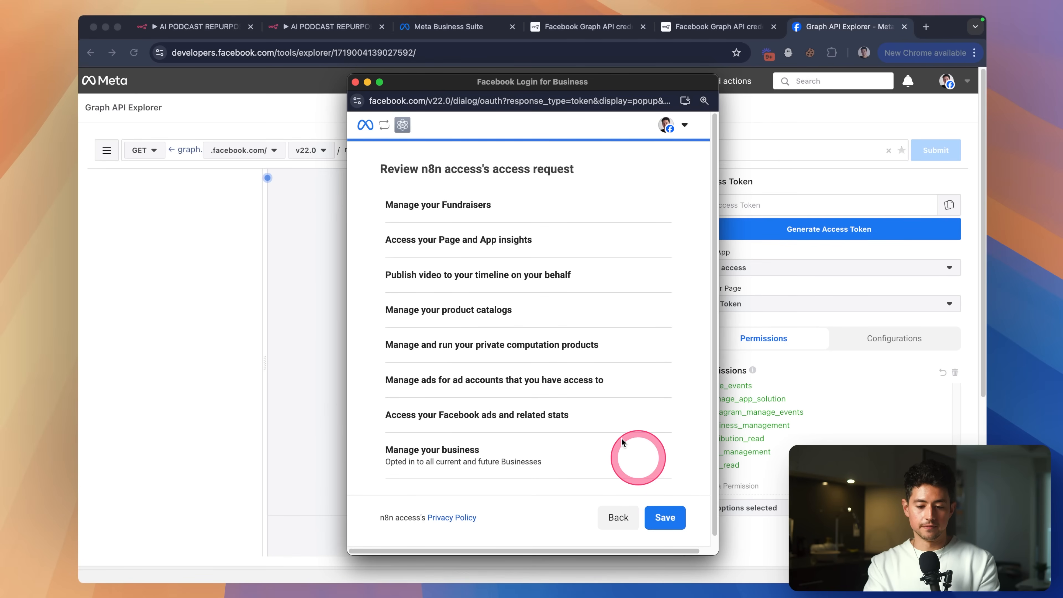
scroll(628, 447, down, 10)
click(660, 515)
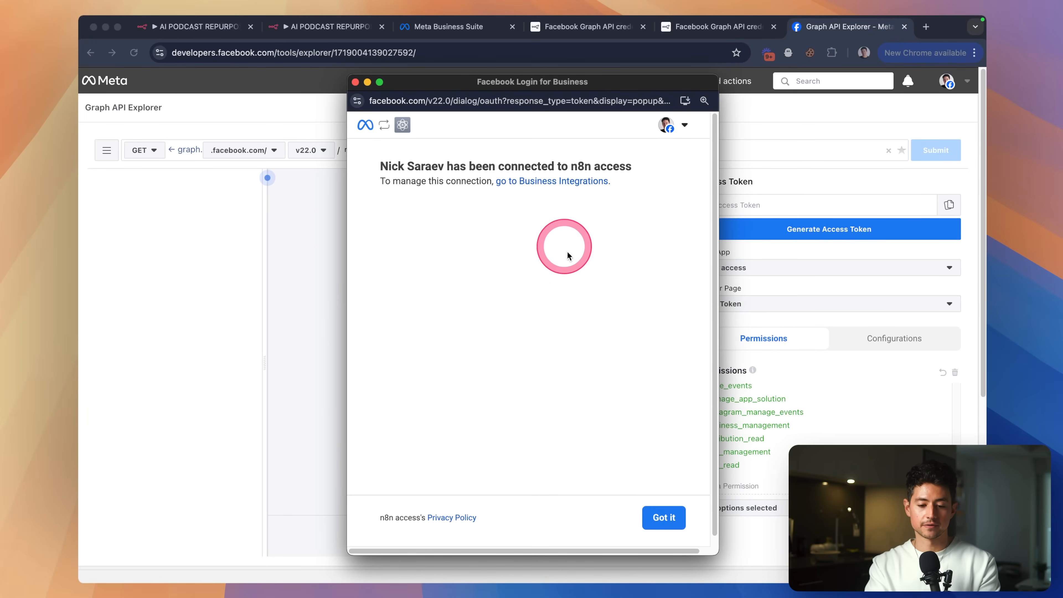
click(664, 518)
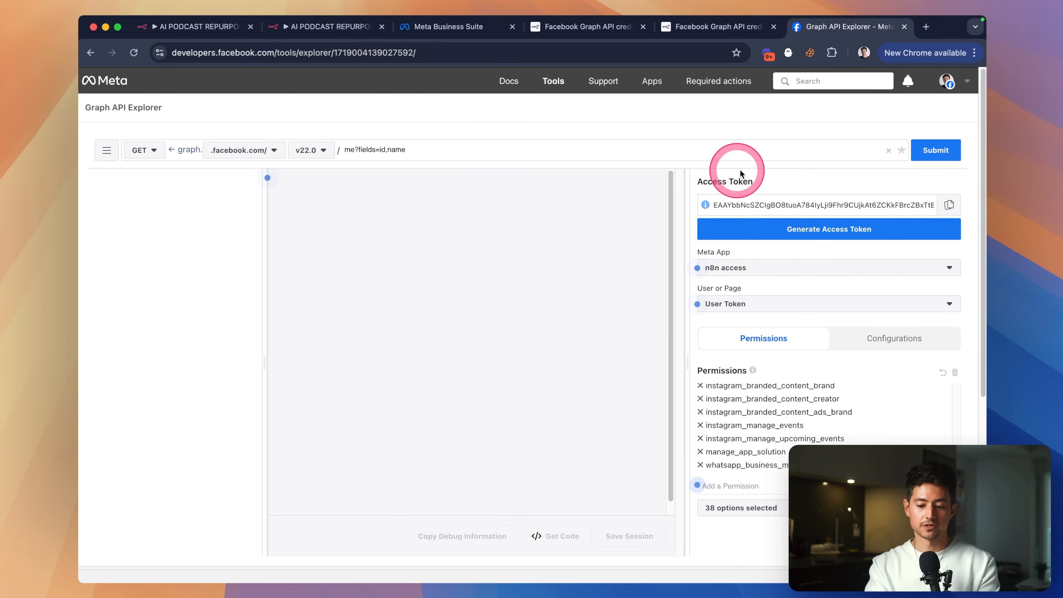
Paste the copied Graph API token into the n8n credential's Access Token field.
scroll(802, 260, down, 2)
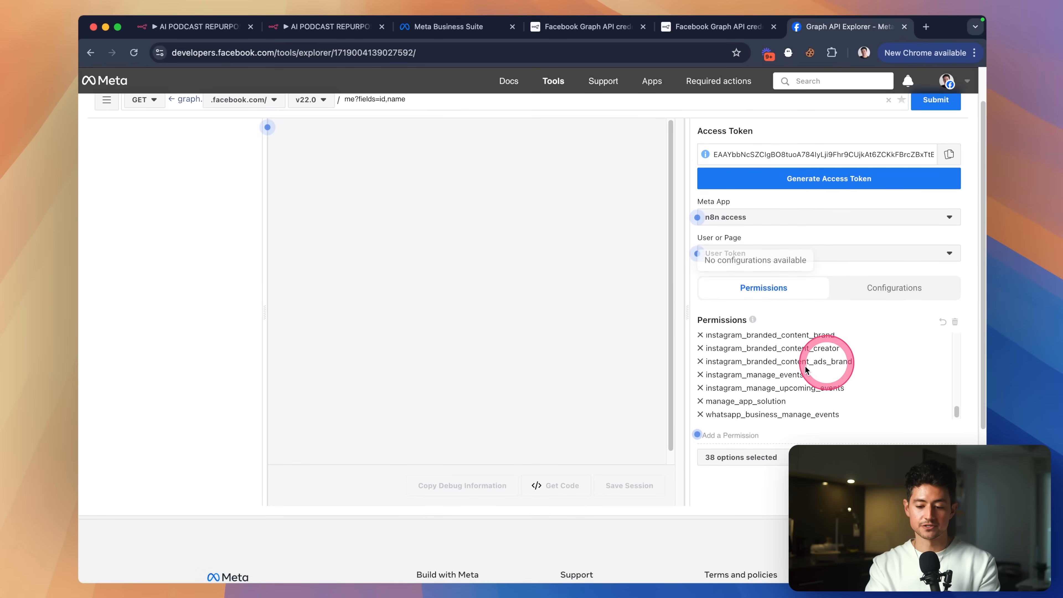
scroll(779, 322, up, 2)
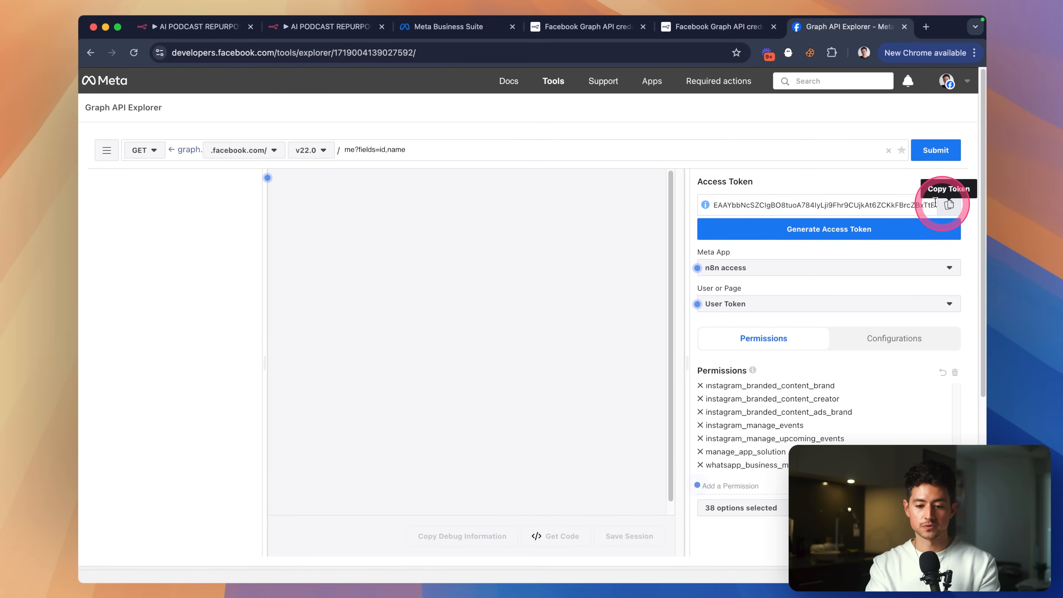
click(305, 28)
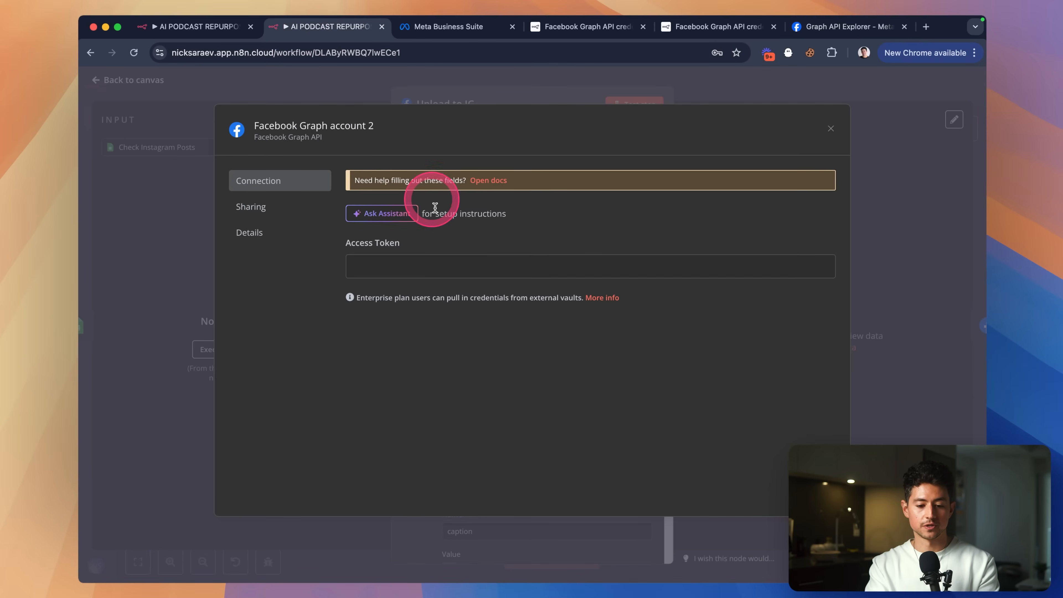
click(455, 267)
key(super+v)
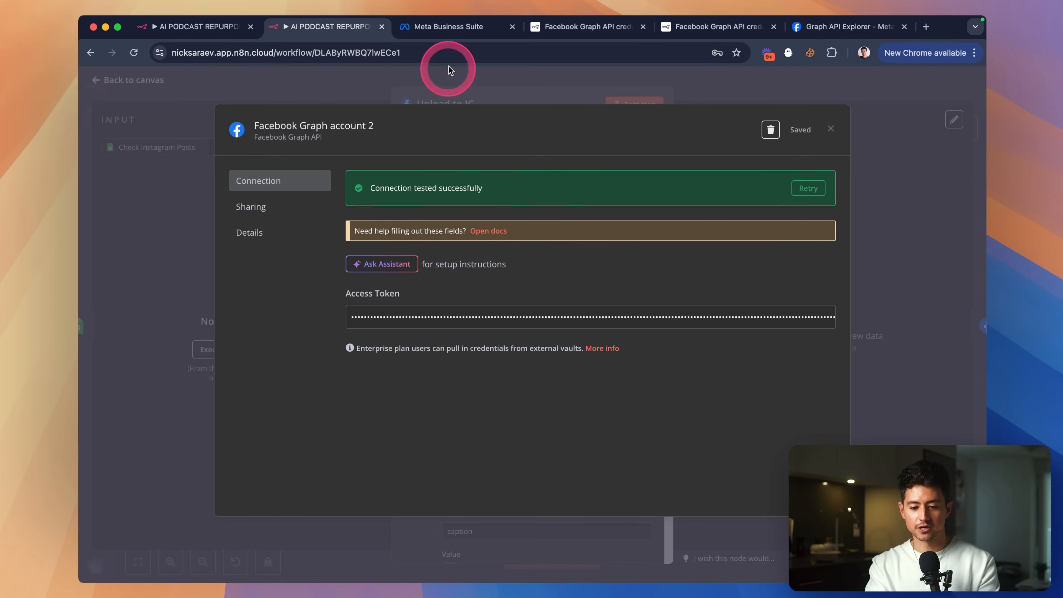
Select the other n8n access app in Graph API Explorer and copy its generated token.
click(457, 35)
click(571, 30)
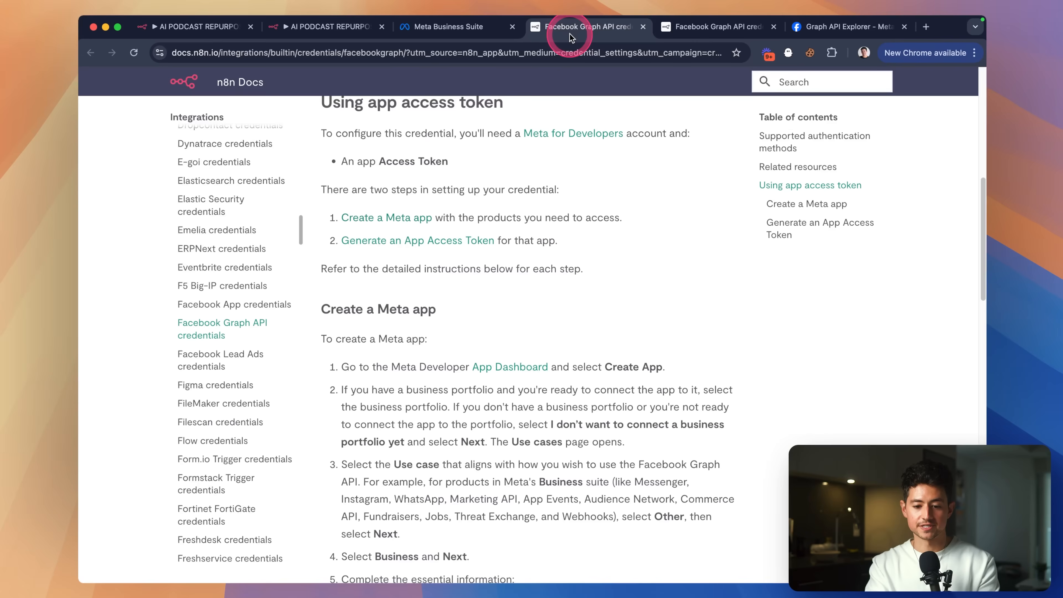
click(707, 27)
click(841, 27)
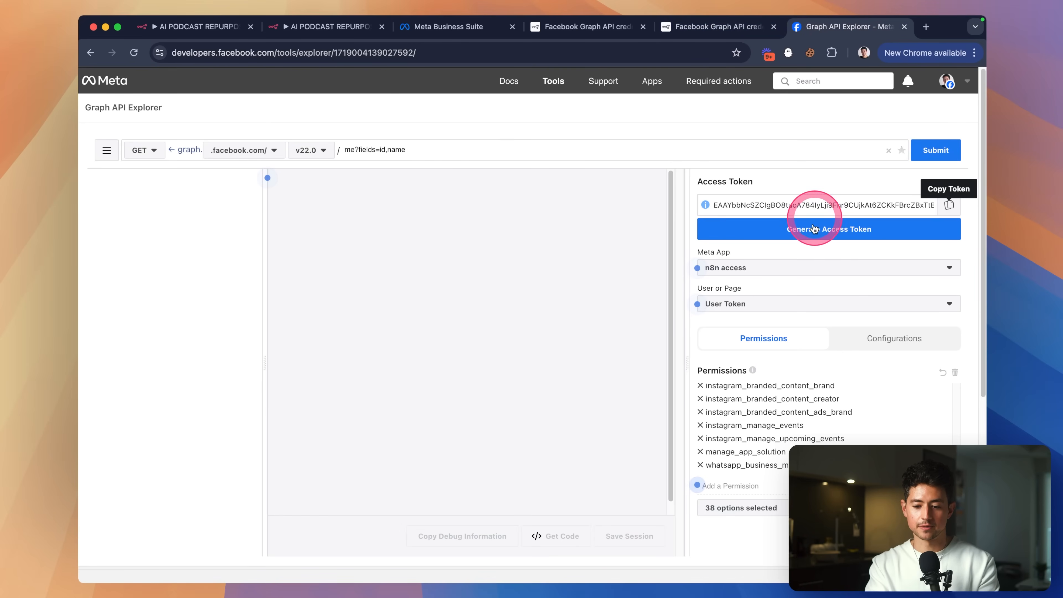
click(838, 272)
click(809, 315)
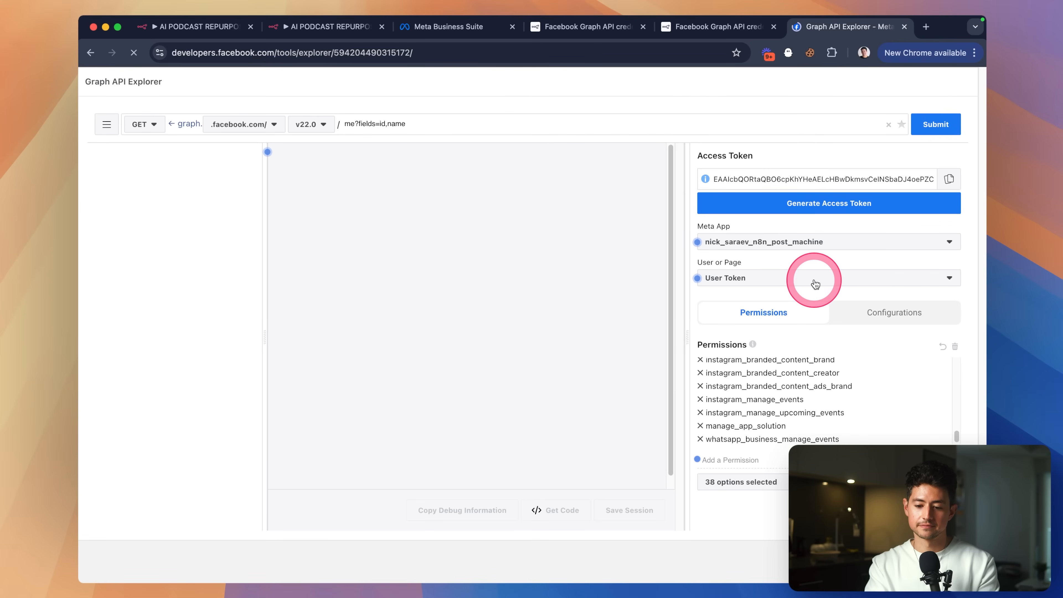
click(950, 180)
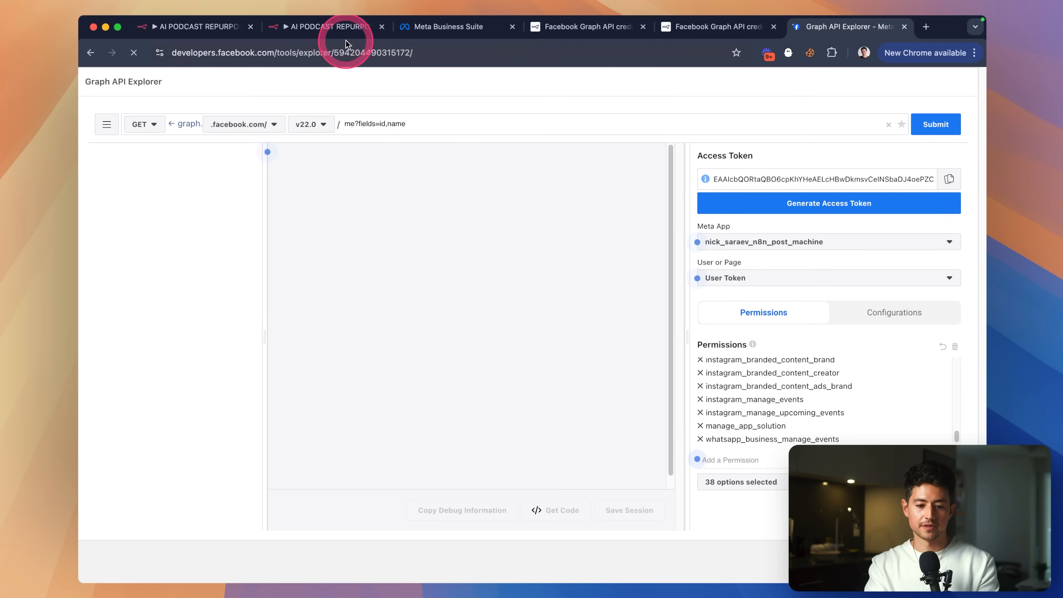
Replace the old token in n8n's Access Token field with the new one.
click(344, 28)
click(676, 306)
key(super+a)
key(super+v)
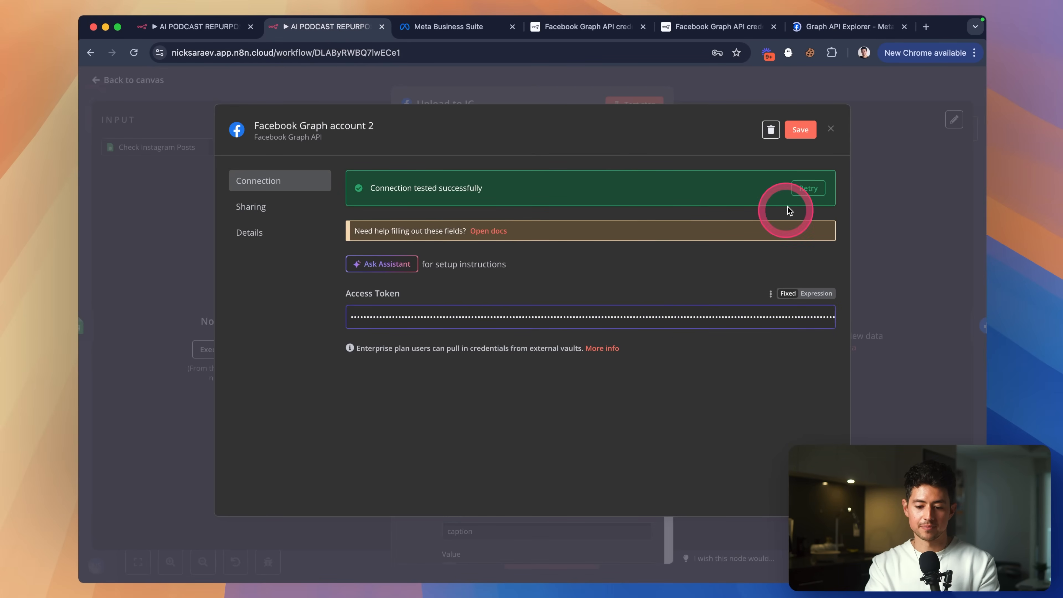
Switch Graph API Explorer to the n8n access app and generate a new user access token.
click(814, 27)
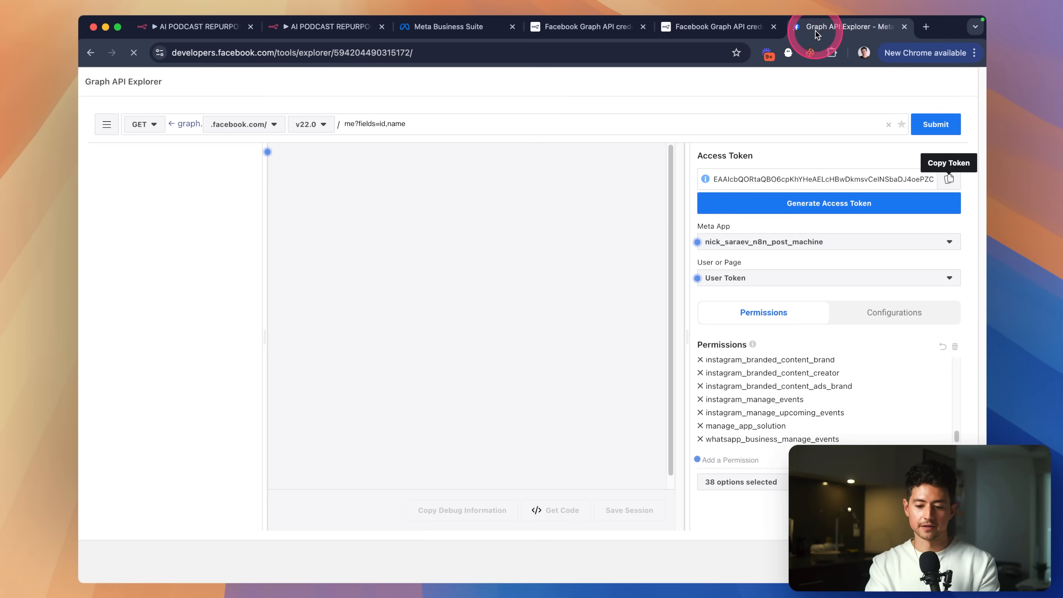
click(765, 237)
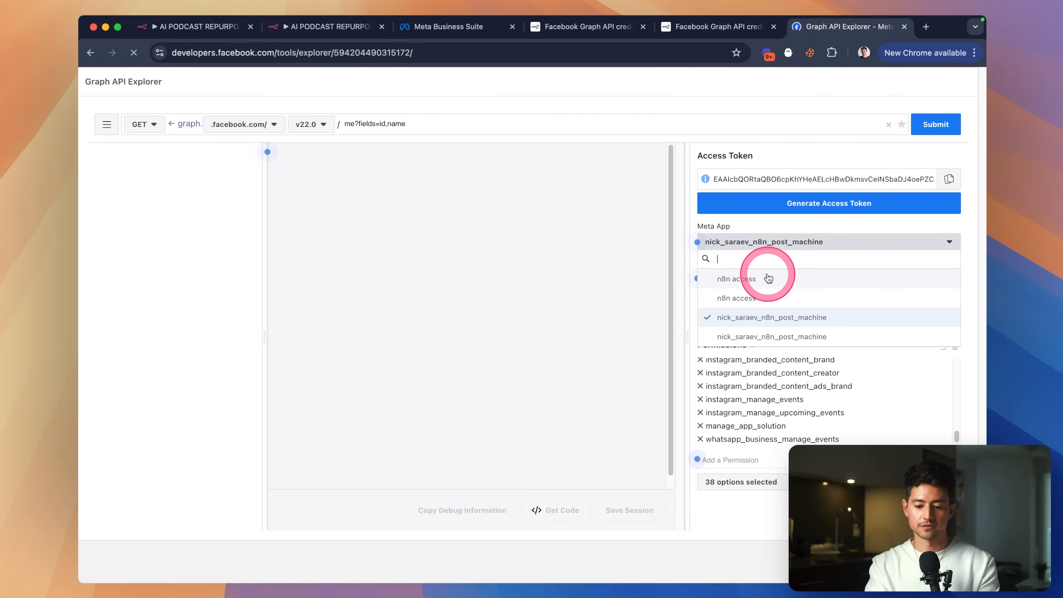
click(764, 276)
click(764, 276)
click(753, 238)
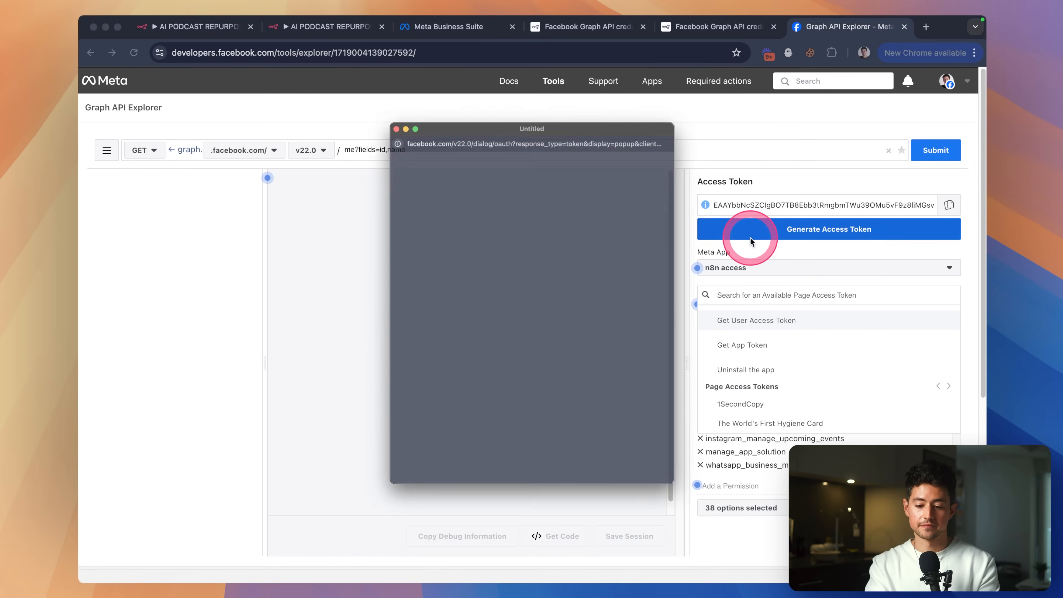
click(360, 82)
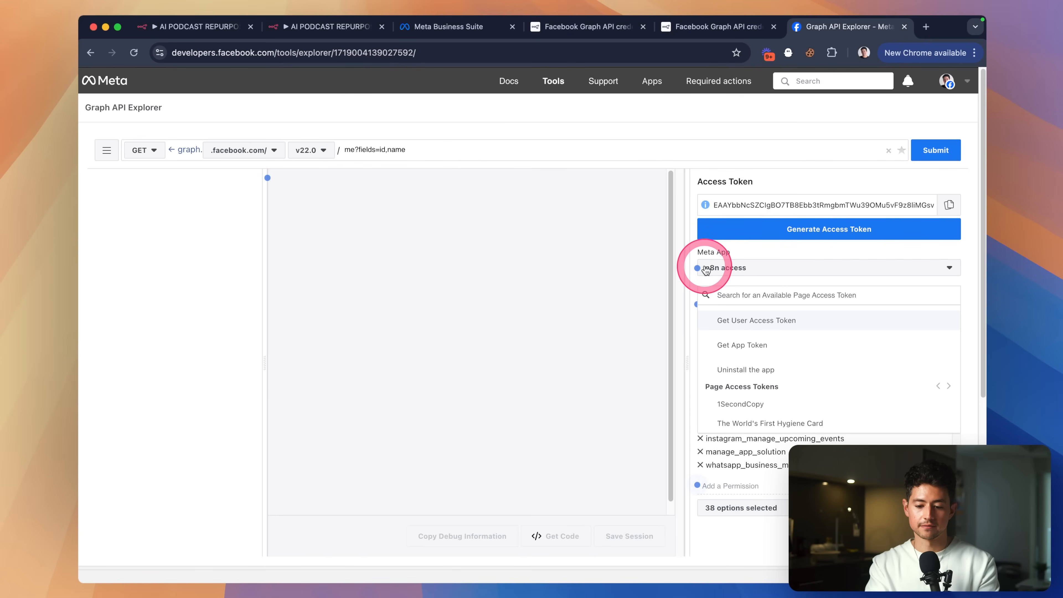
click(107, 80)
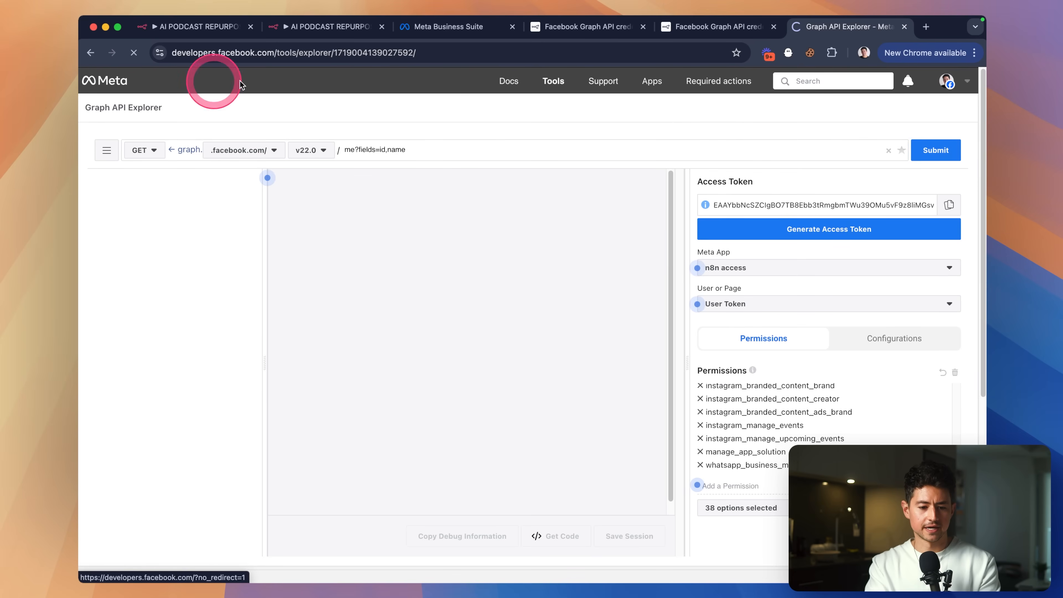
Load developers.facebook.com/apps and open the n8n access app's Instagram settings.
drag(279, 54, 382, 53)
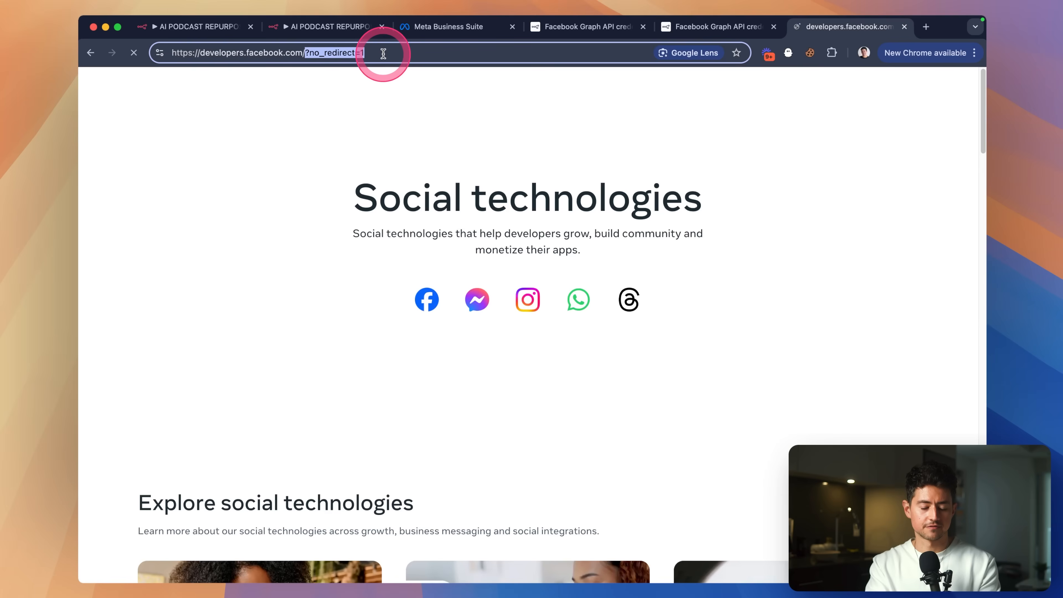
key(BackSpace)
text(apps/)
key(Return)
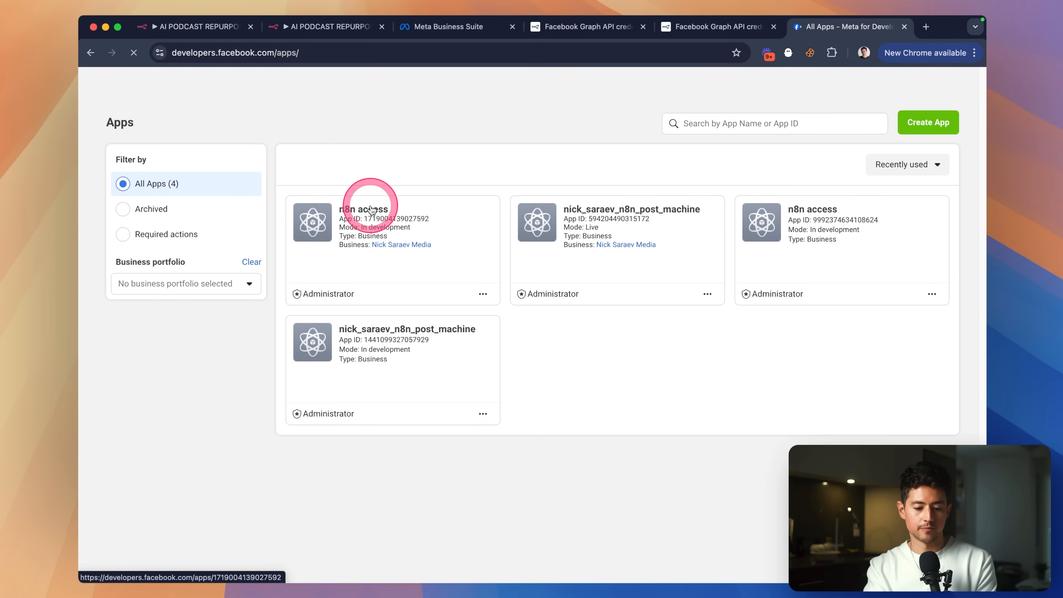
click(351, 253)
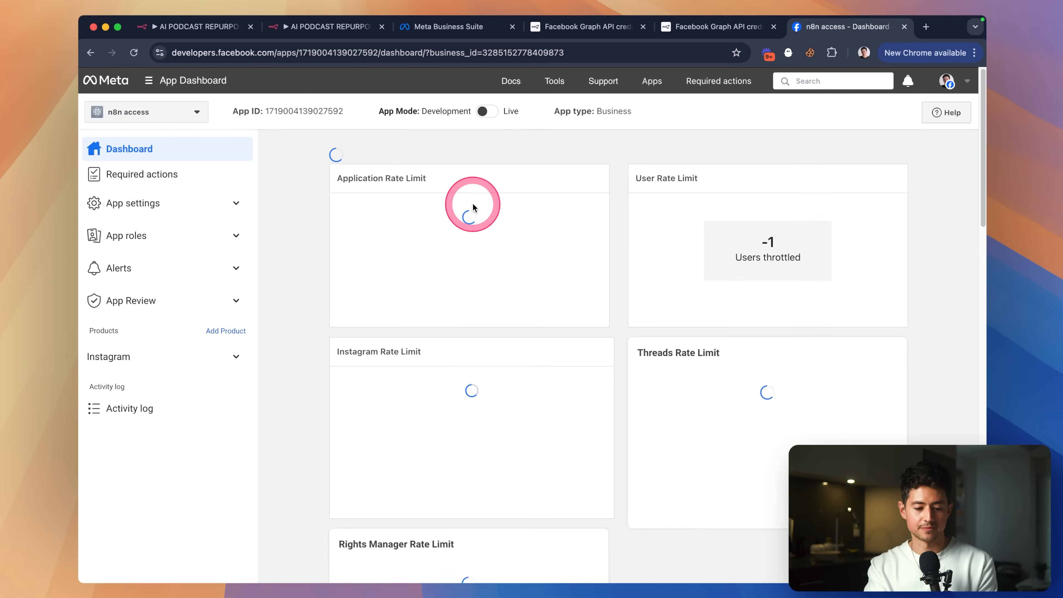
scroll(545, 234, down, 20)
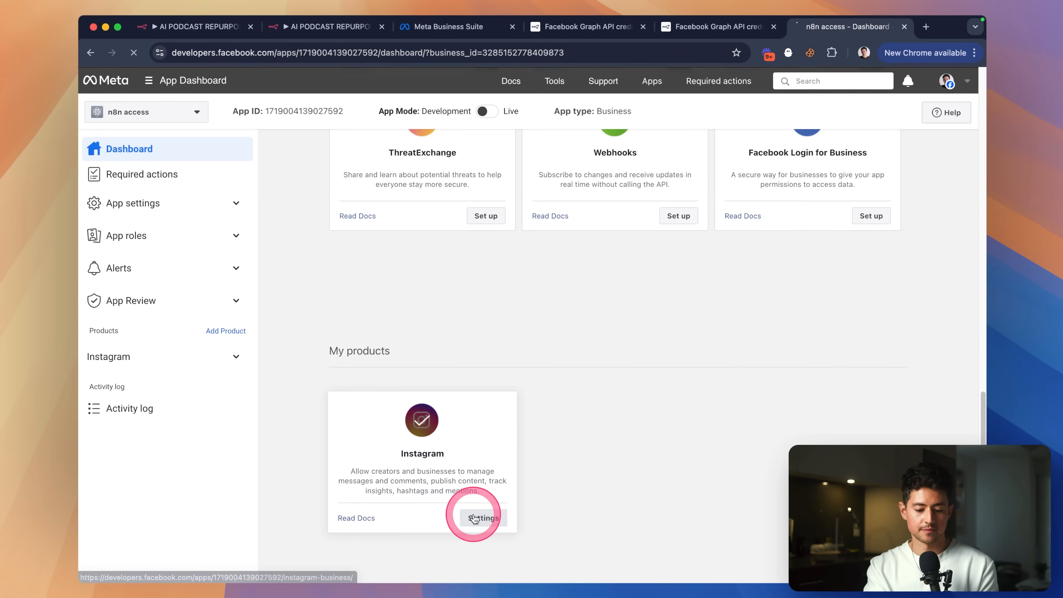
click(482, 515)
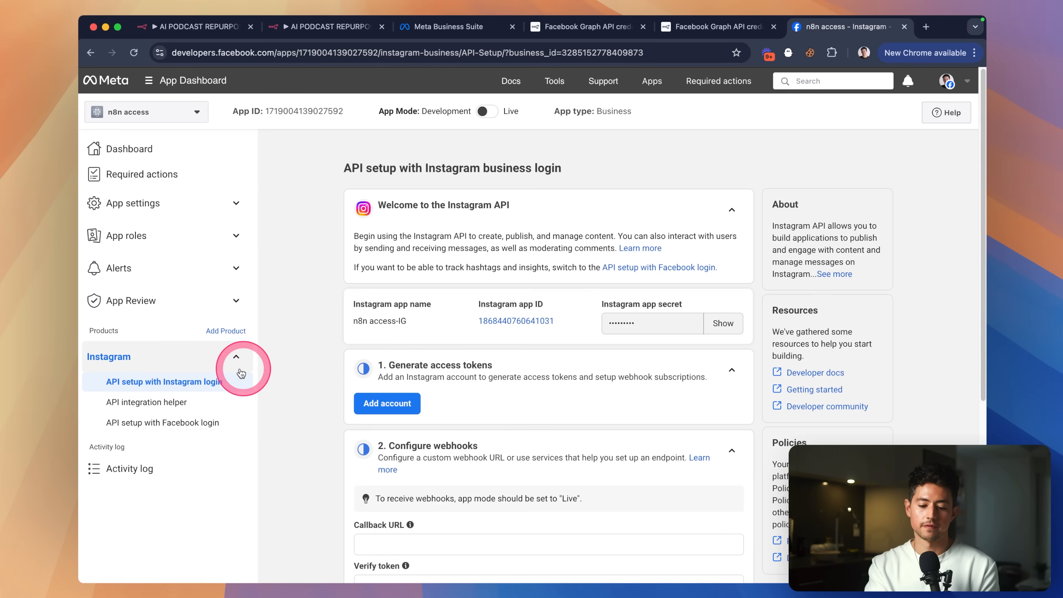
Try adding an Instagram account; the login ends in an insufficient role error.
scroll(456, 361, down, 3)
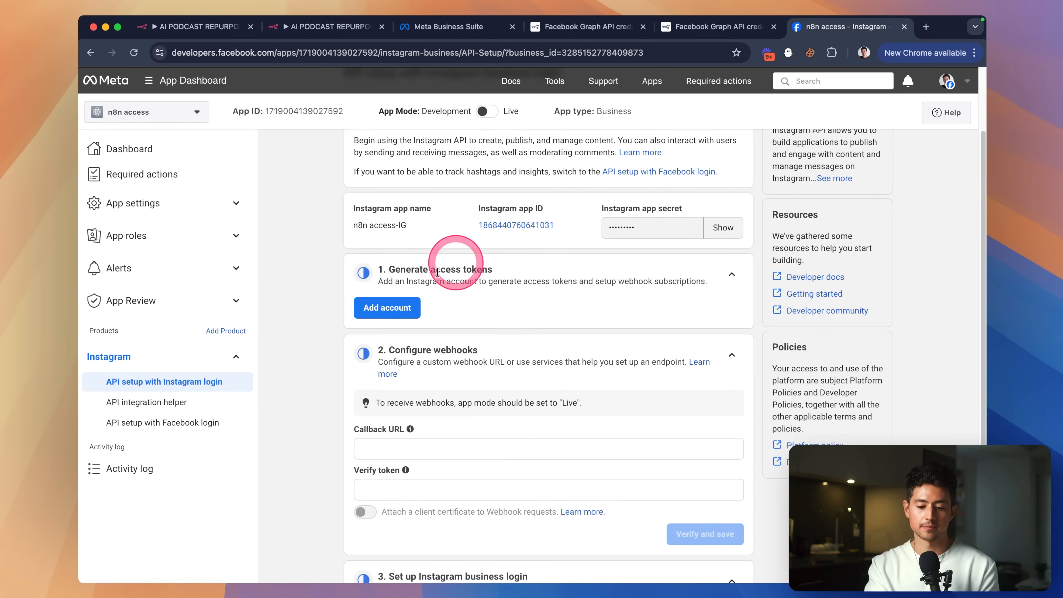
click(400, 306)
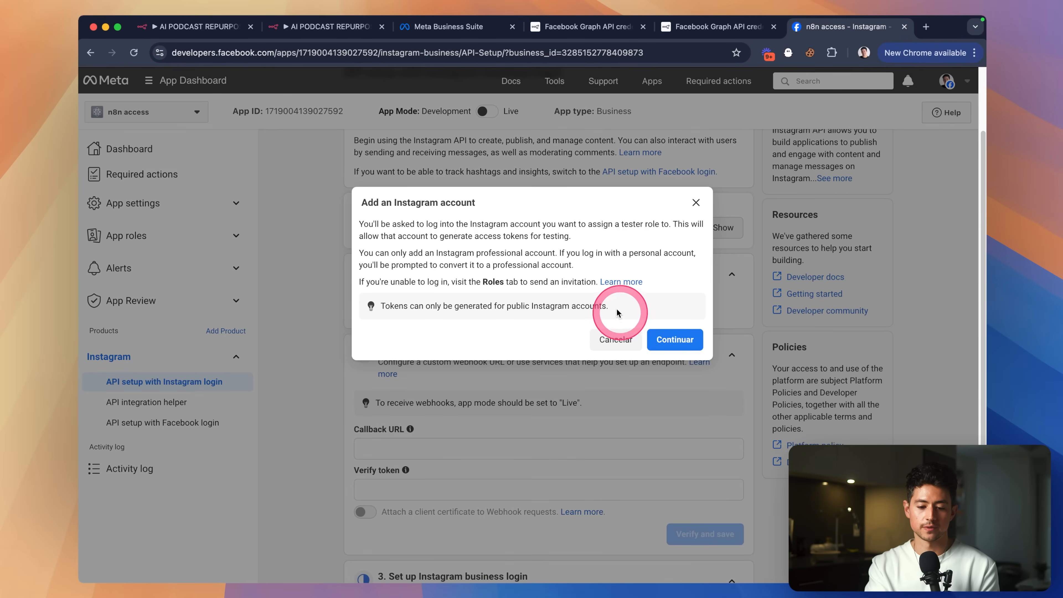
click(669, 340)
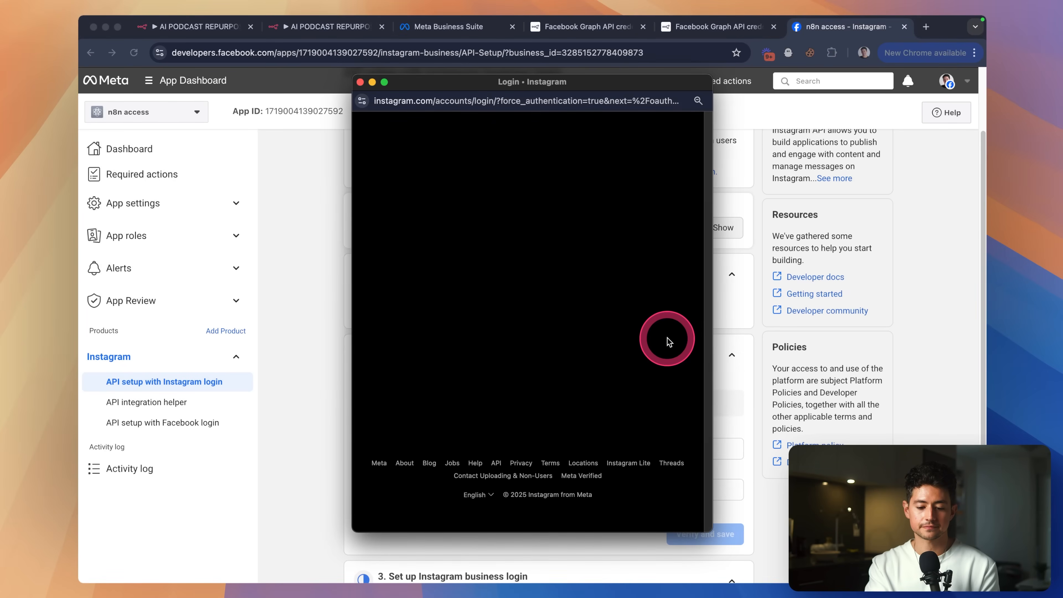
click(564, 319)
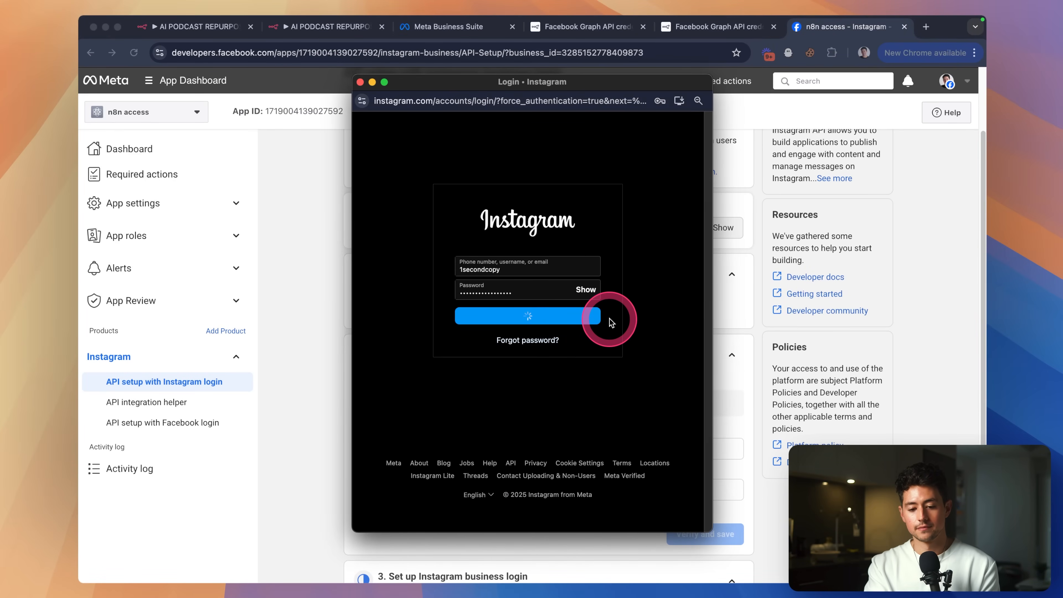
click(536, 383)
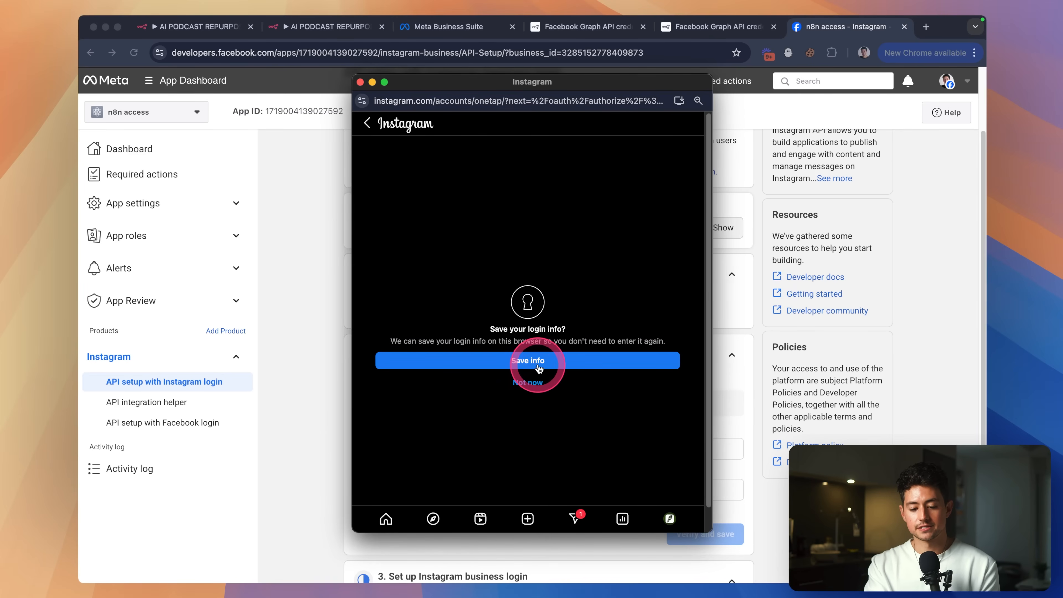
click(360, 82)
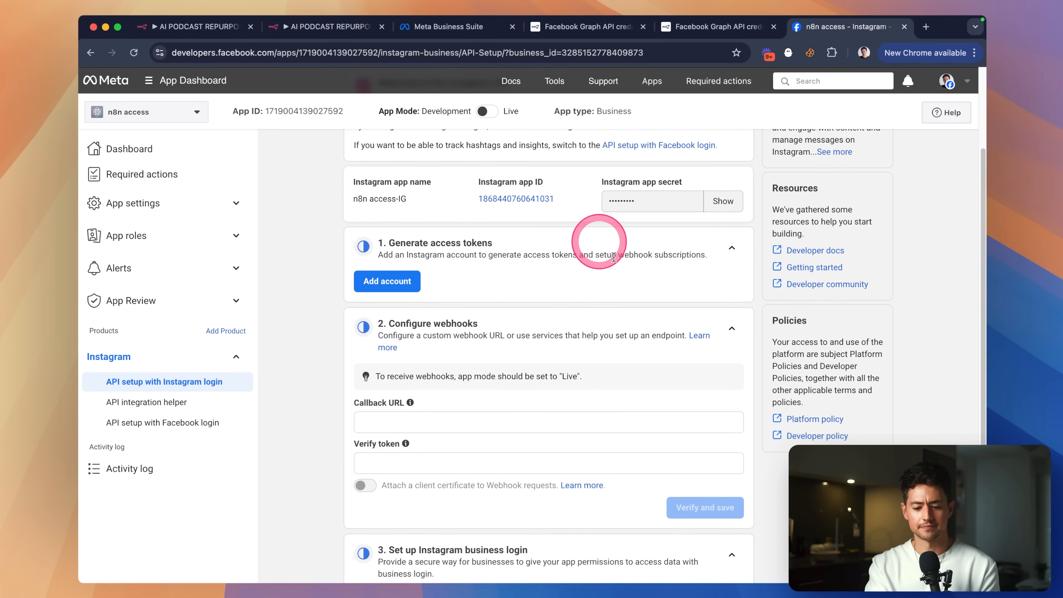
Add the Instagram account again, logging in and allowing the app access to it.
scroll(599, 247, up, 3)
mouse_move(485, 115)
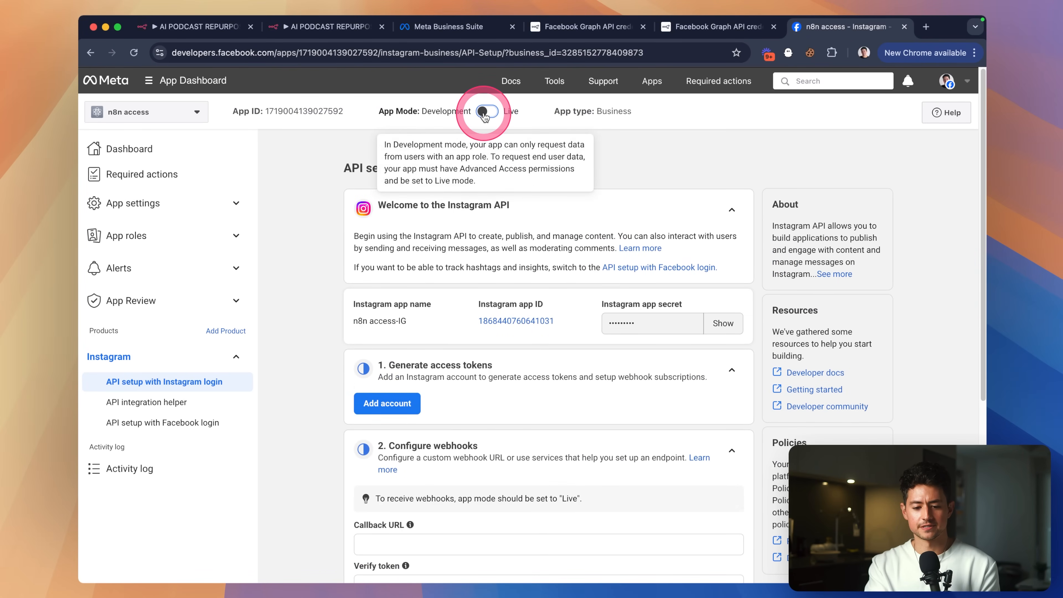
scroll(544, 184, down, 2)
click(389, 339)
click(670, 338)
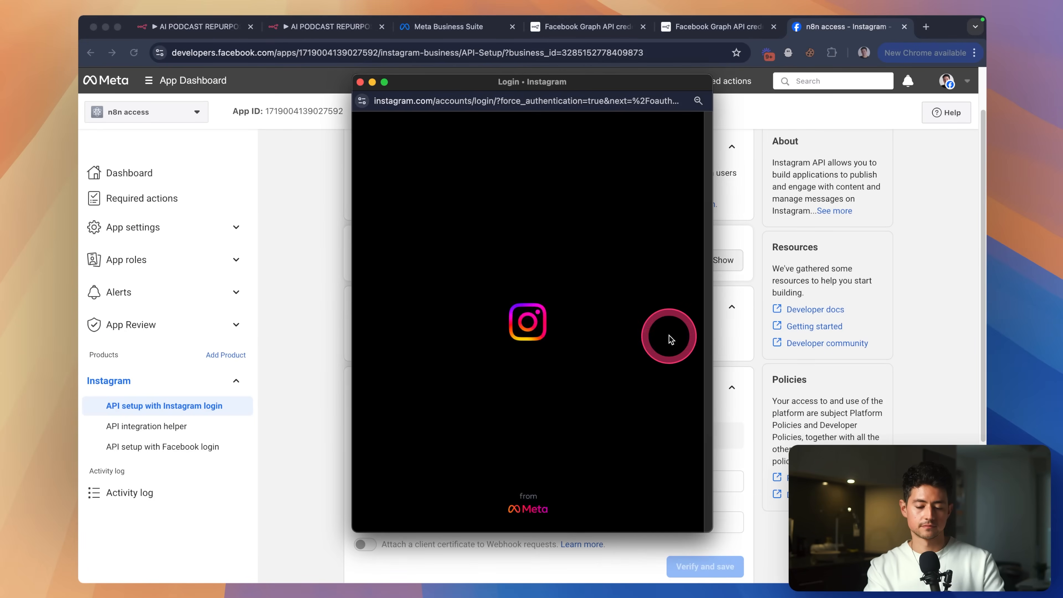
click(529, 315)
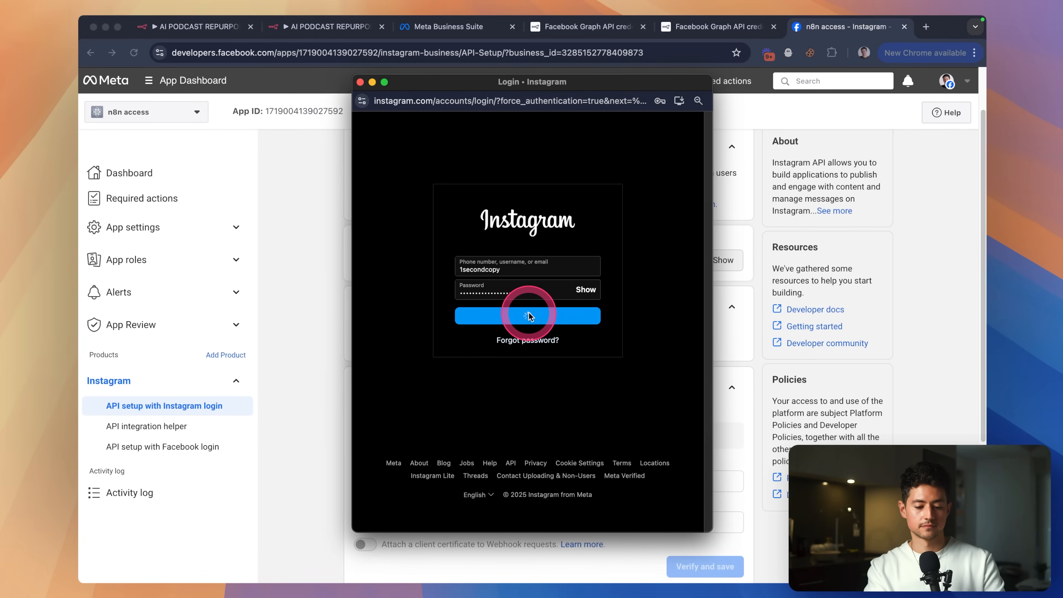
click(560, 363)
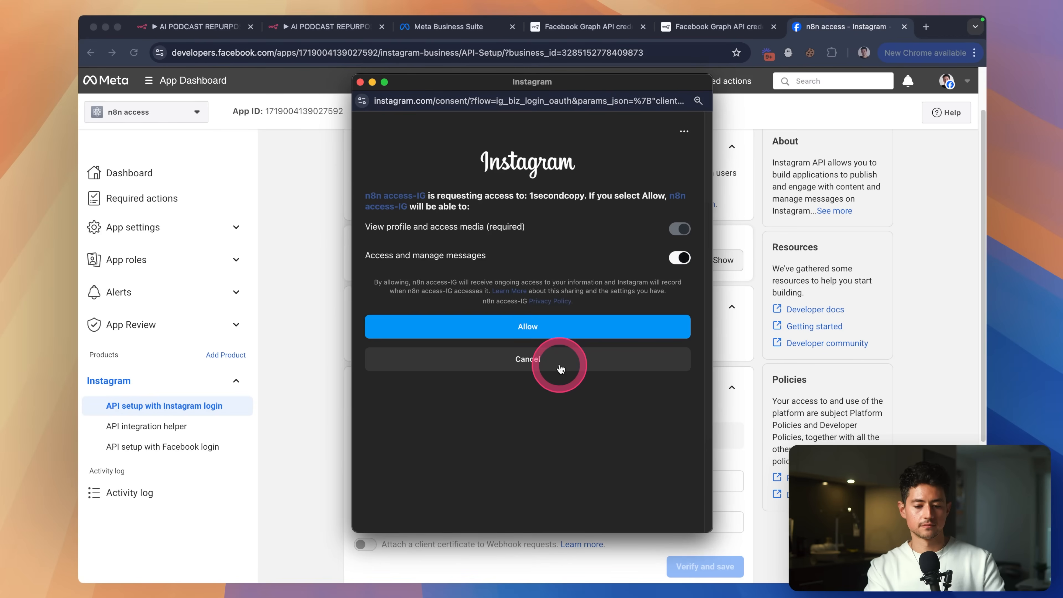
click(661, 256)
click(529, 324)
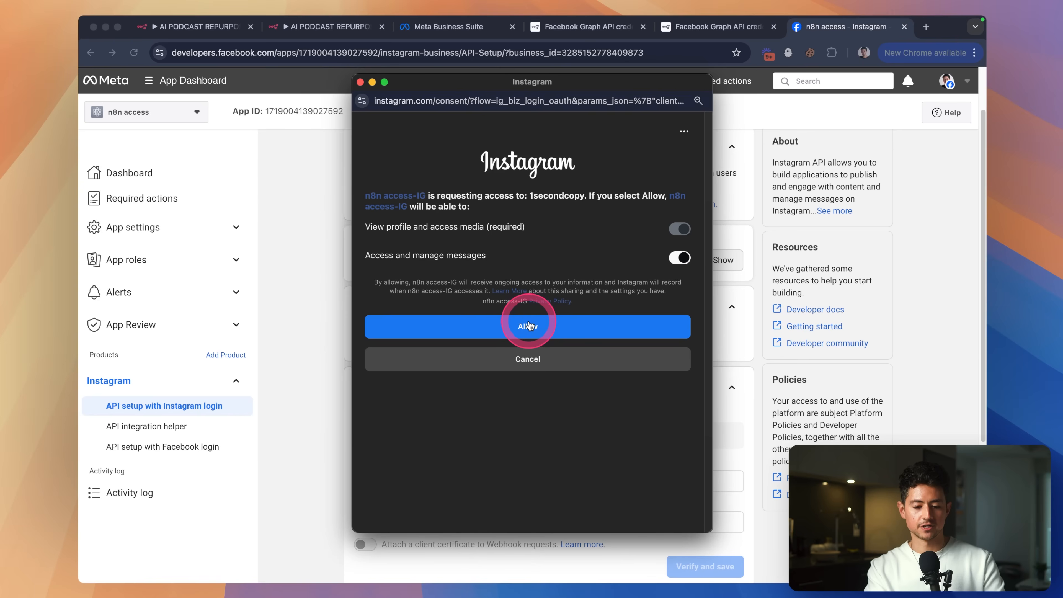
Confirm the linked Instagram account is listed under the app, then return to n8n.
click(632, 213)
click(648, 144)
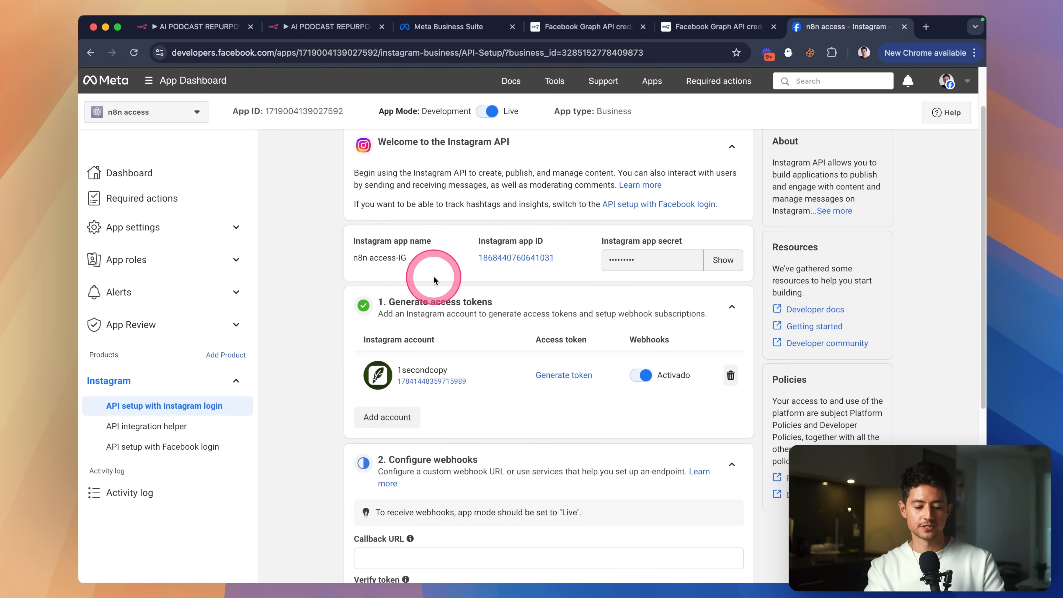
scroll(434, 278, down, 2)
scroll(434, 277, up, 2)
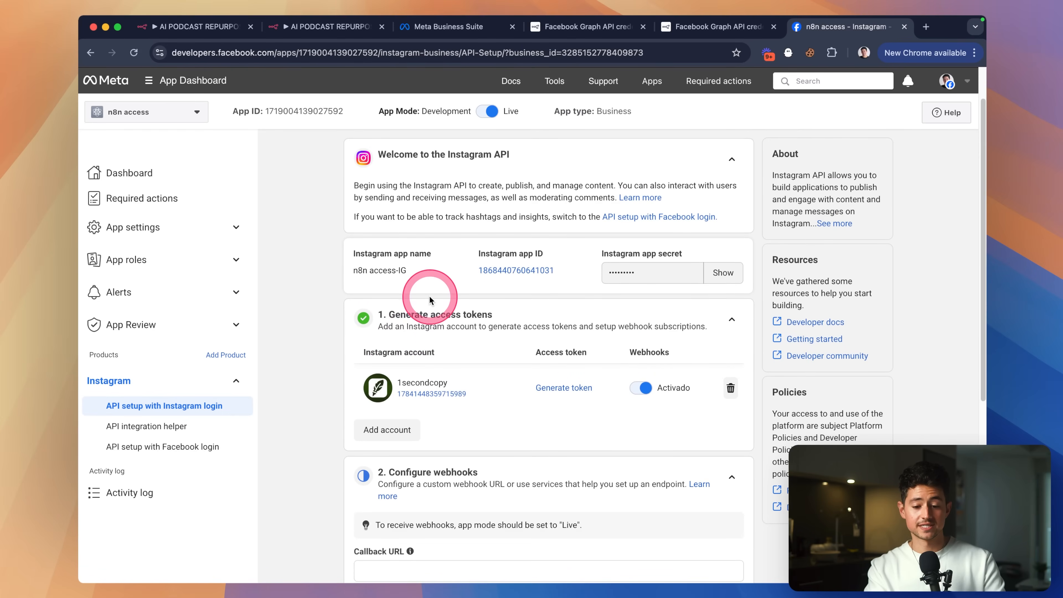
scroll(523, 272, up, 2)
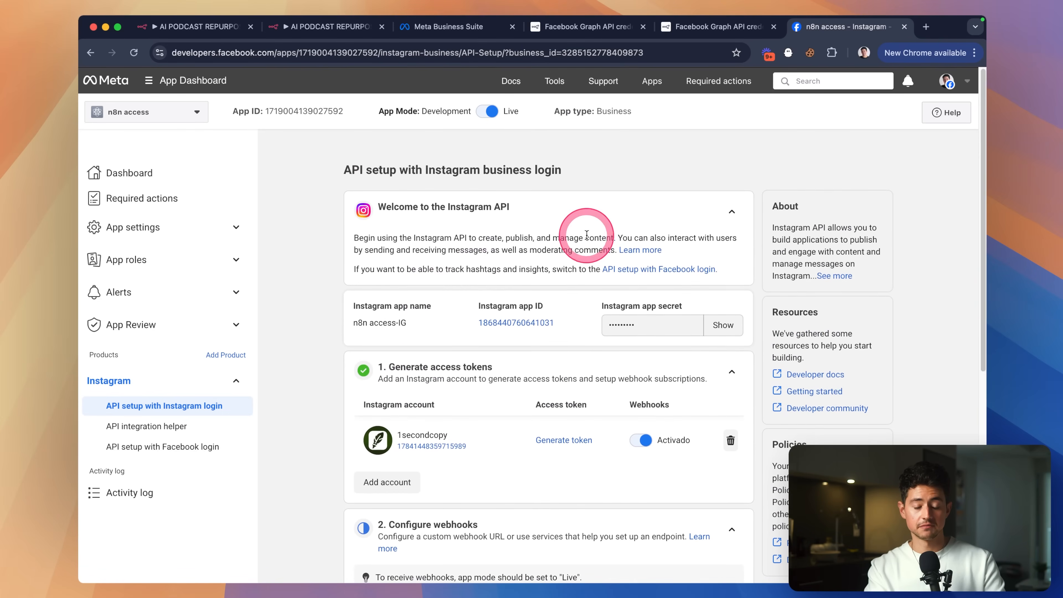
click(305, 37)
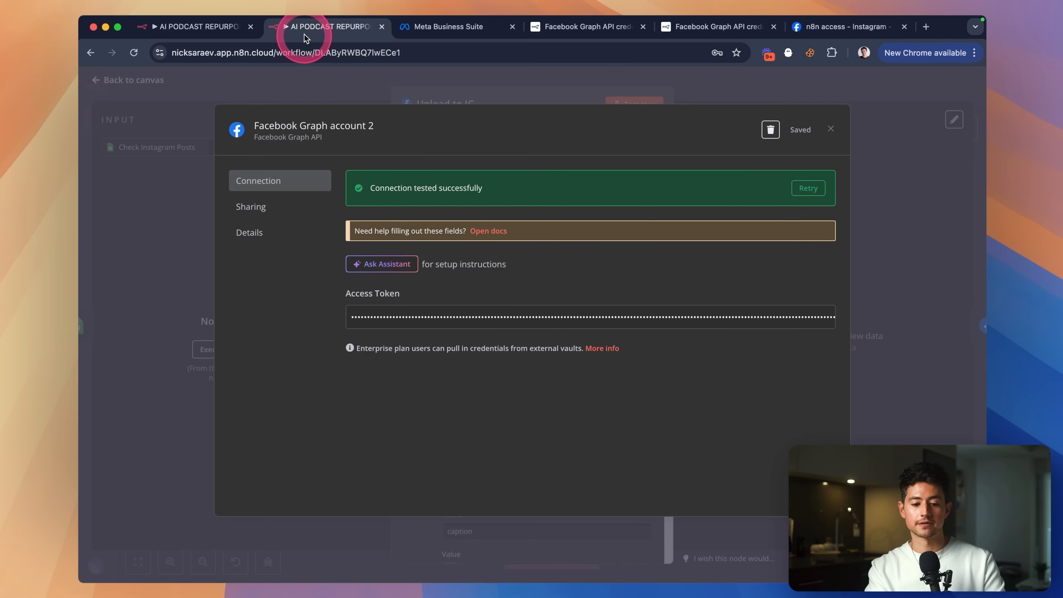
Close the saved credential and review Upload to IG's current image_url value.
click(564, 96)
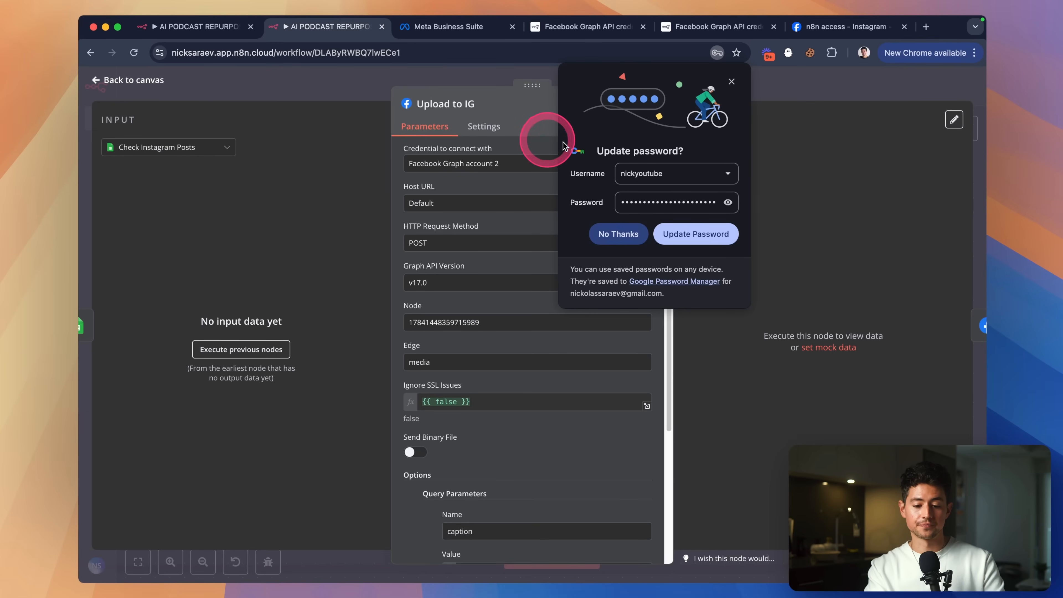
click(732, 81)
scroll(560, 257, down, 5)
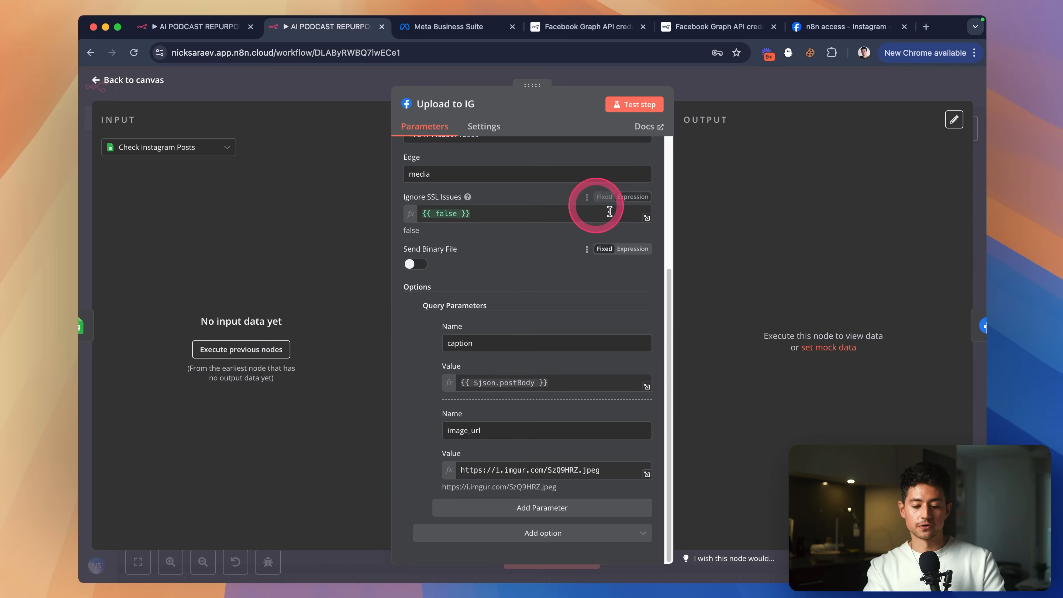
click(538, 471)
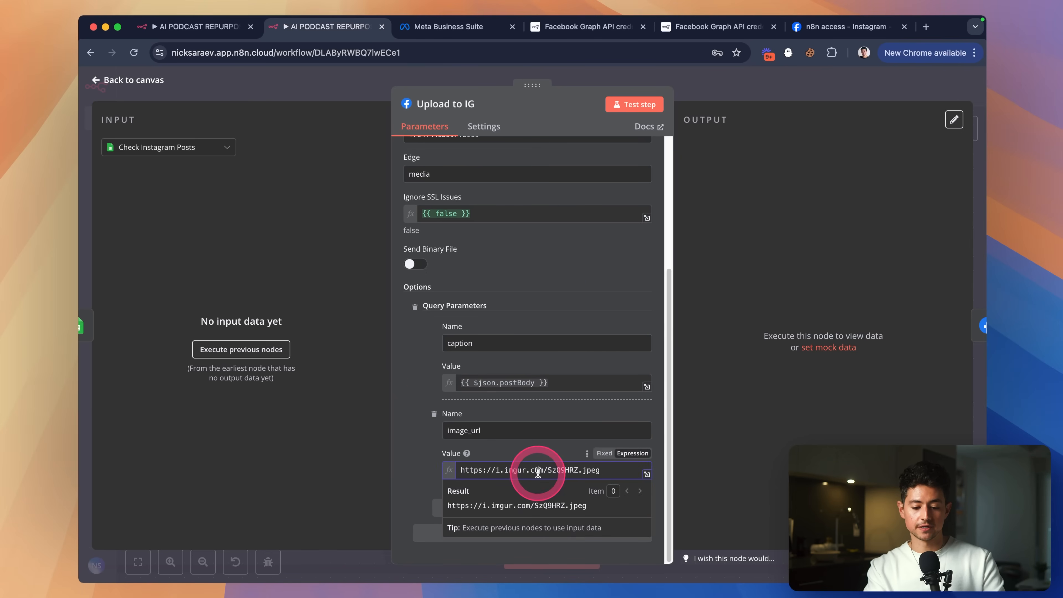
click(707, 94)
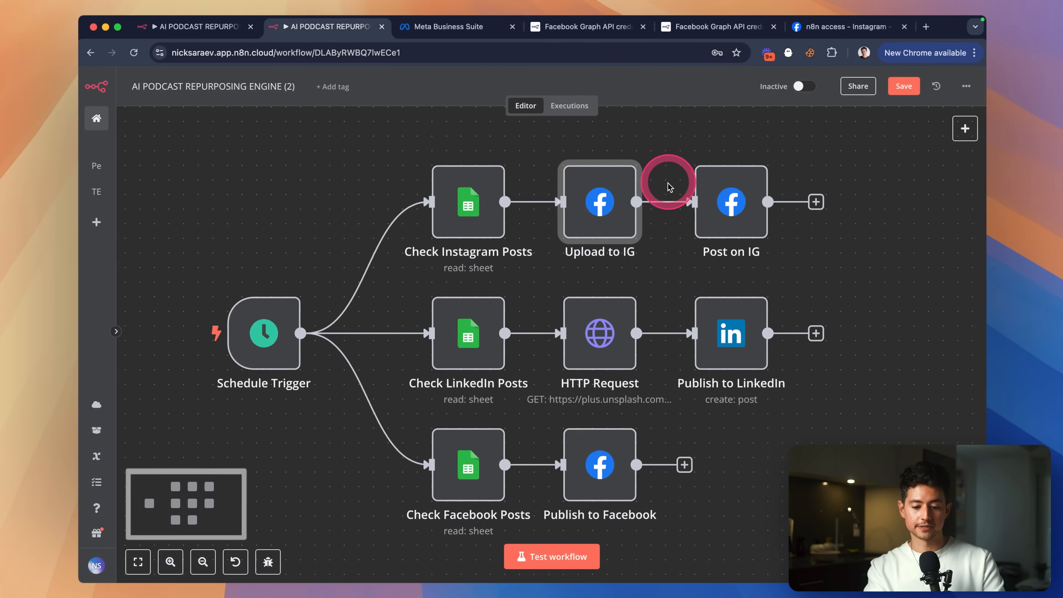
Test-run the Check Instagram Posts step to load real sheet rows.
double_click(475, 201)
click(630, 106)
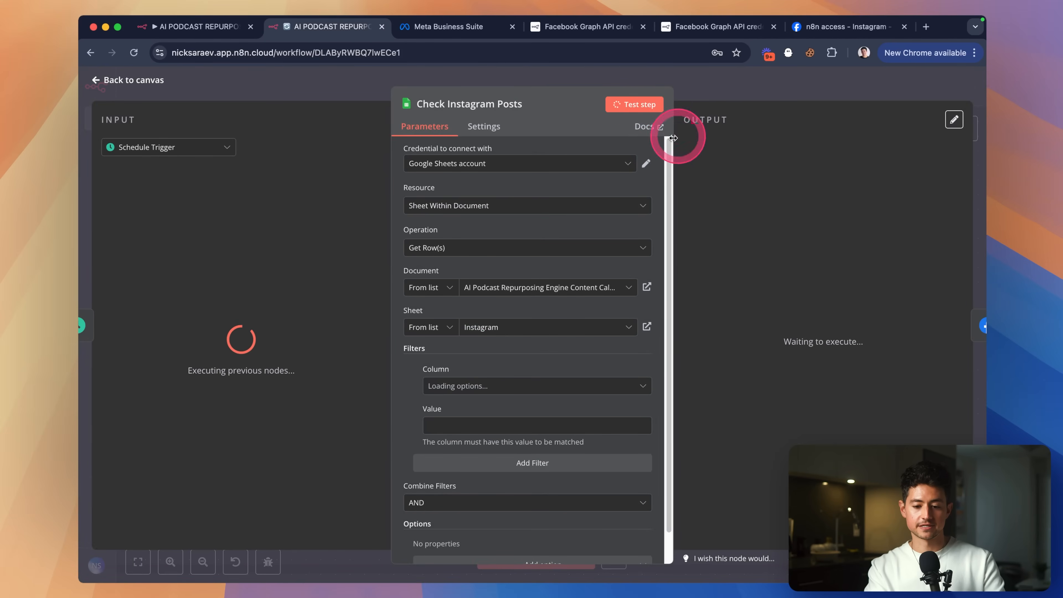
click(717, 90)
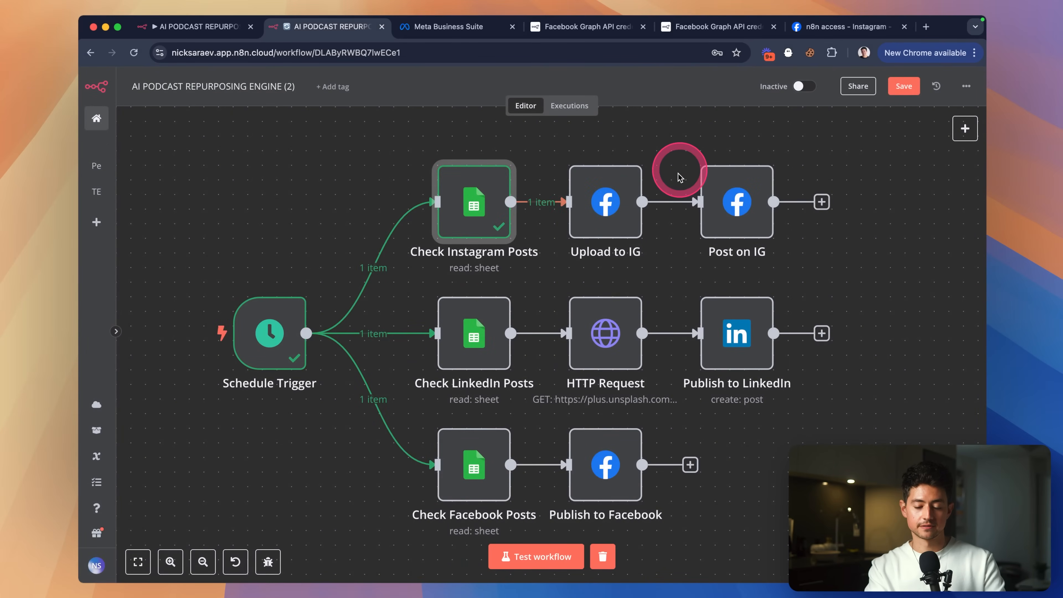
drag(658, 176, 621, 210)
Replace Upload to IG's fixed imgur image_url with the postImage field from the schema.
double_click(563, 239)
scroll(600, 275, down, 5)
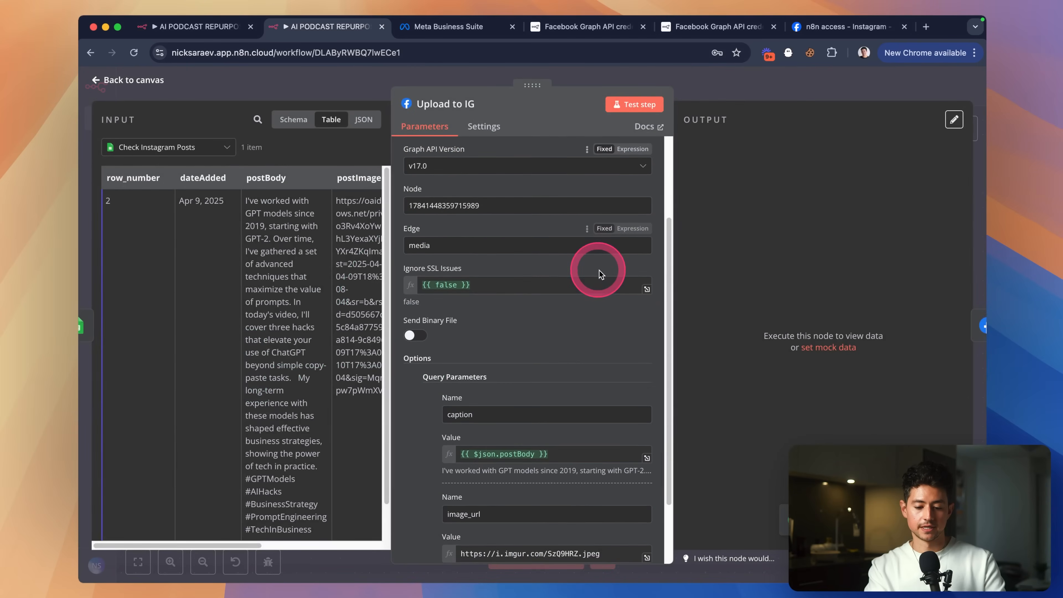
click(584, 467)
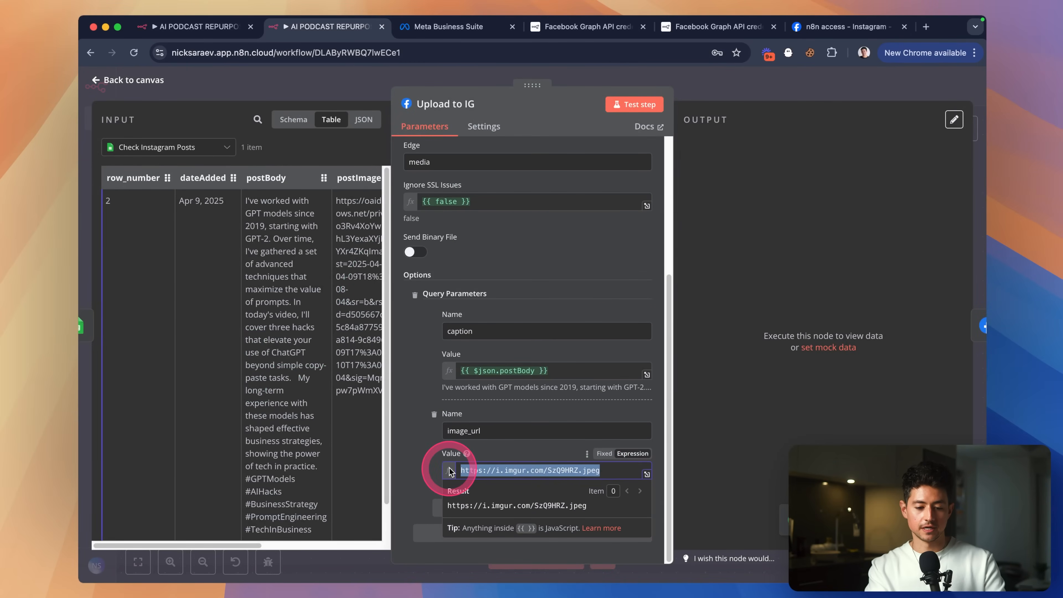
key(super+a)
key(BackSpace)
click(293, 122)
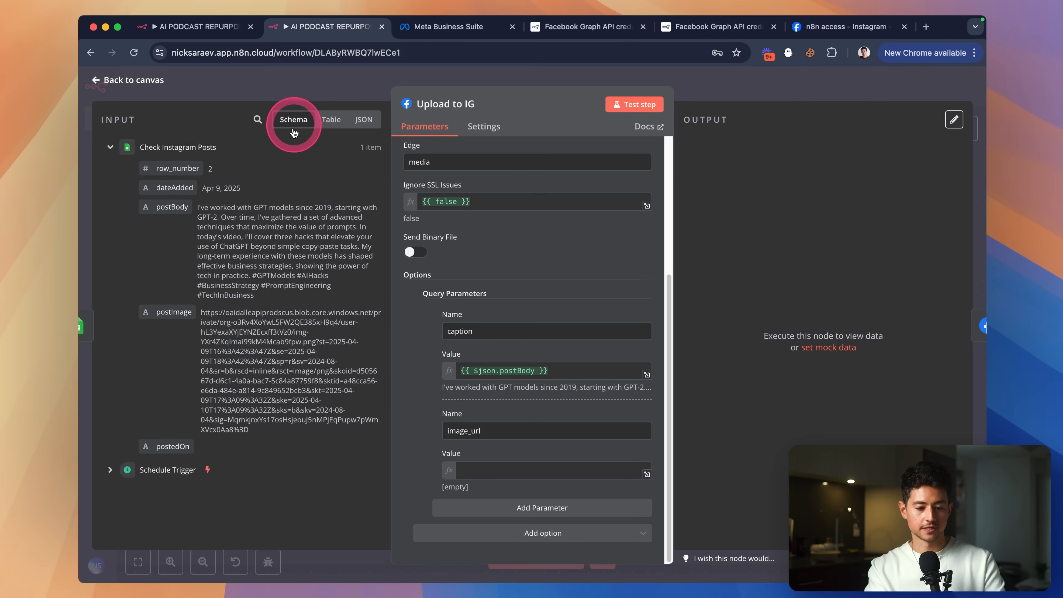
drag(182, 309, 486, 466)
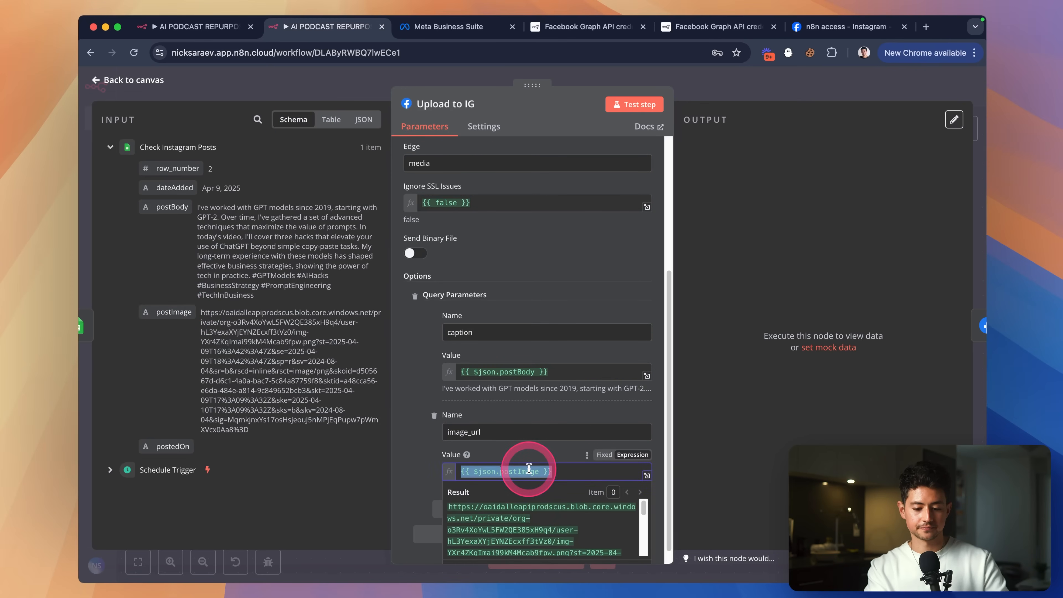
Open the postImage URL in a new tab to test it, then reselect the image_url expression.
triple_click(291, 376)
key(super+c)
key(super+t)
key(super+v)
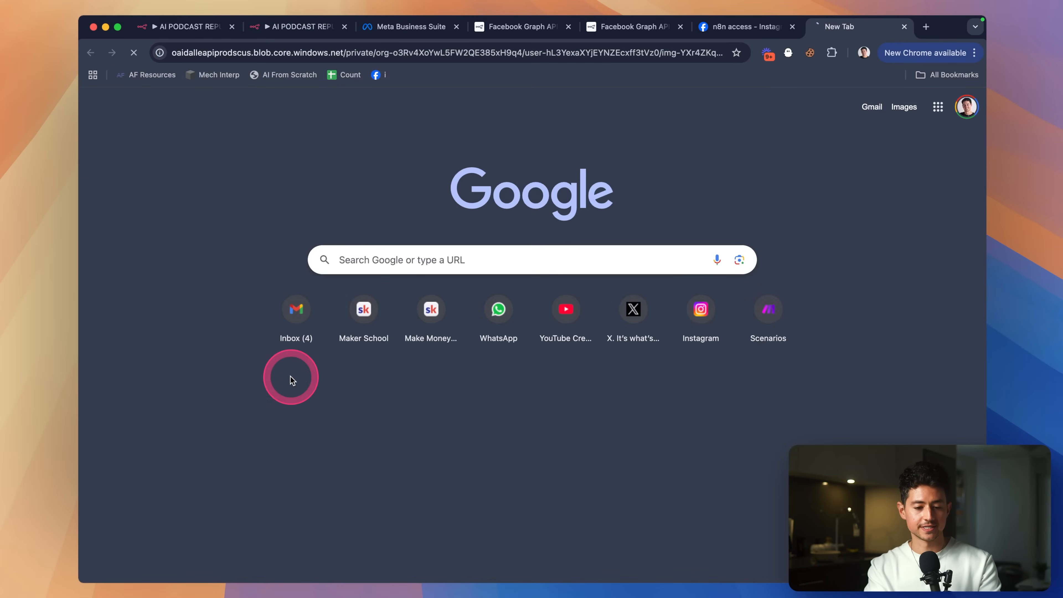
key(Return)
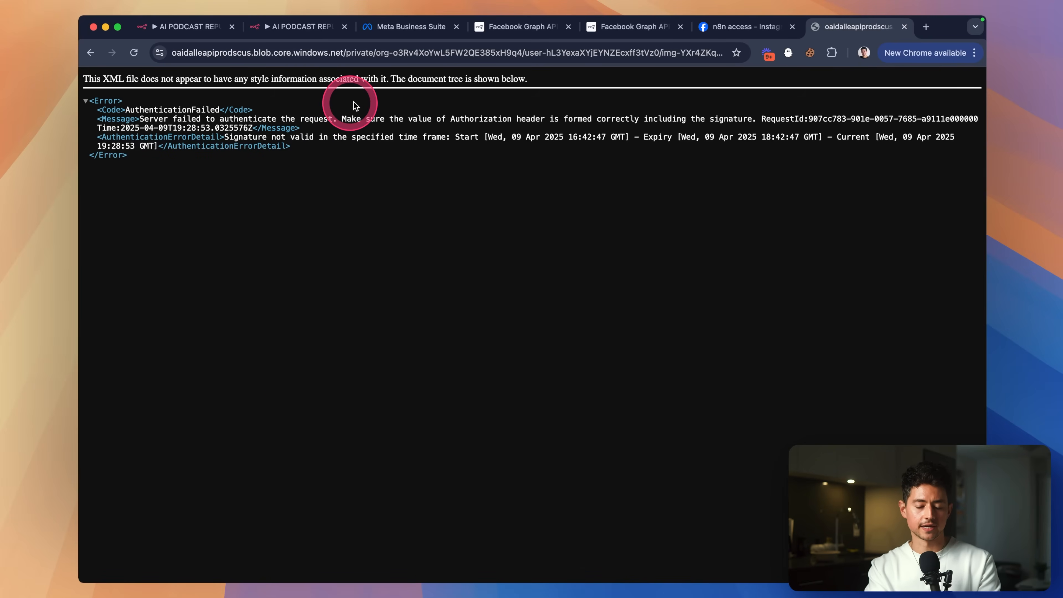
key(super+w)
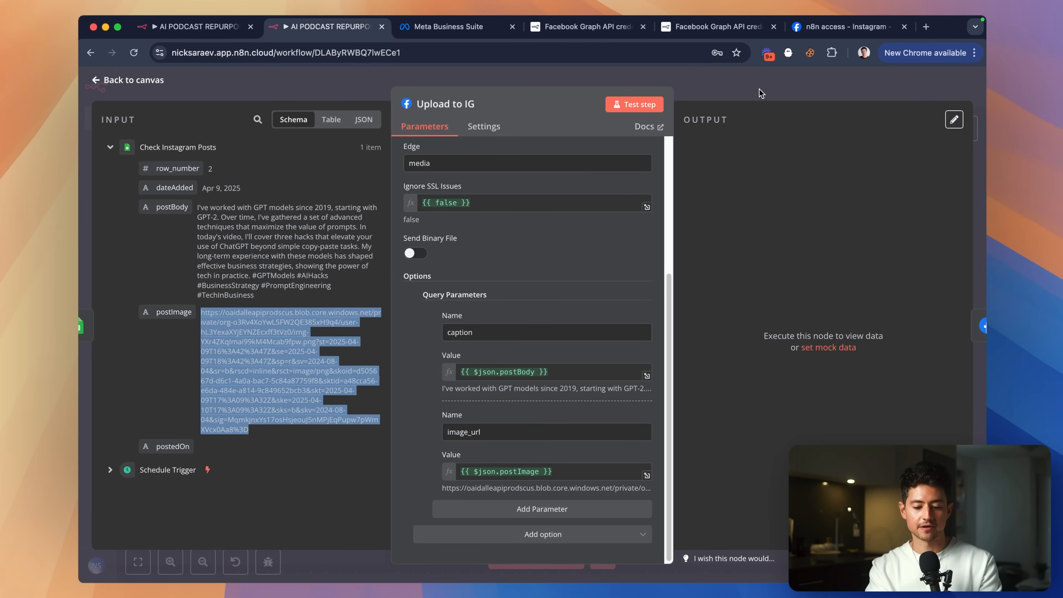
drag(587, 472, 465, 471)
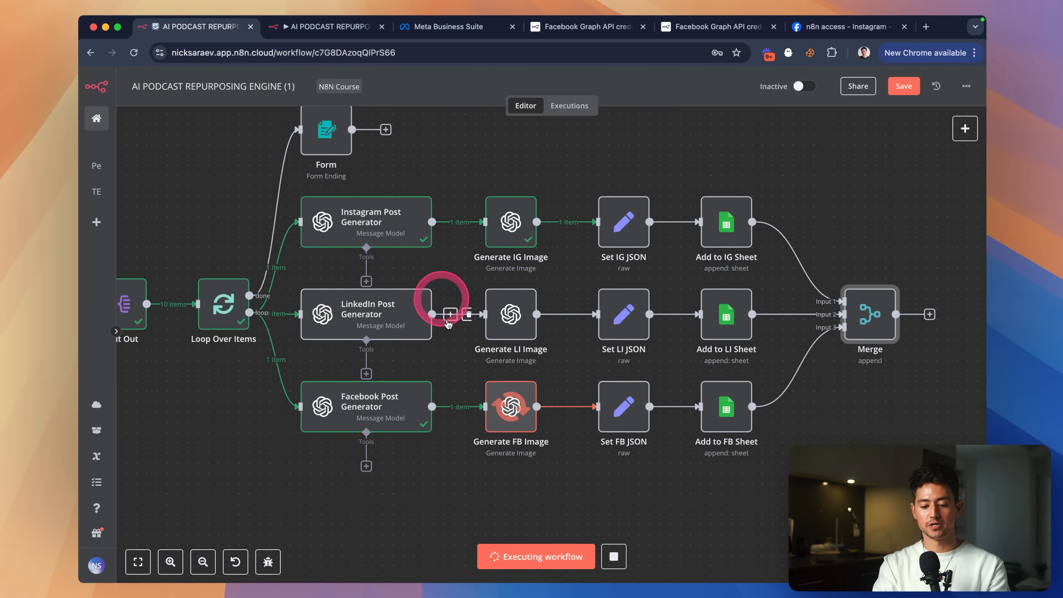
Watch the run reach the IG, LI and FB Add to Sheet nodes, then switch to the content calendar.
scroll(779, 157, right, 3)
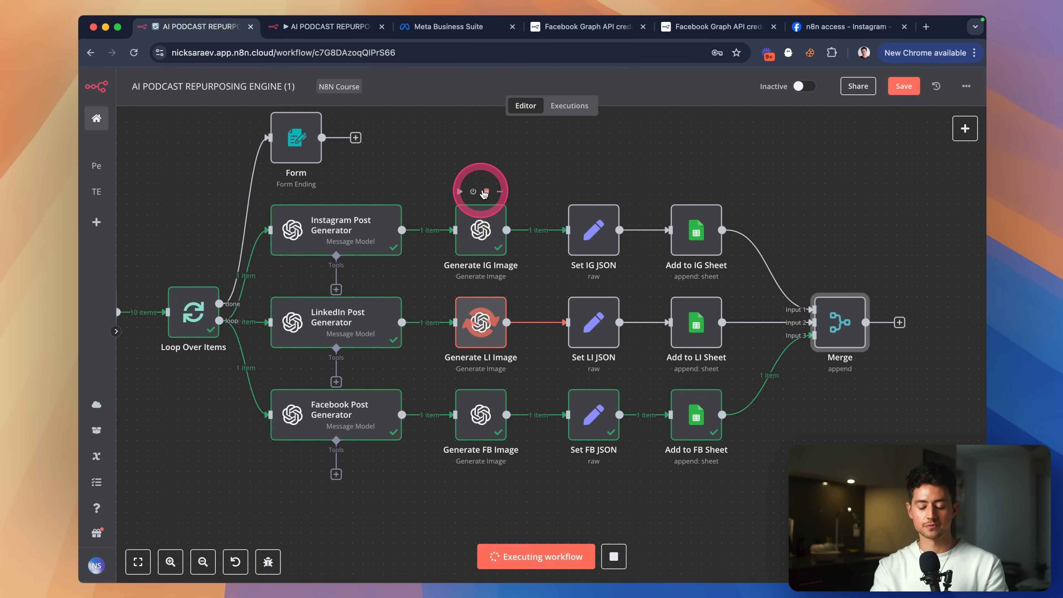
key(super+Tab)
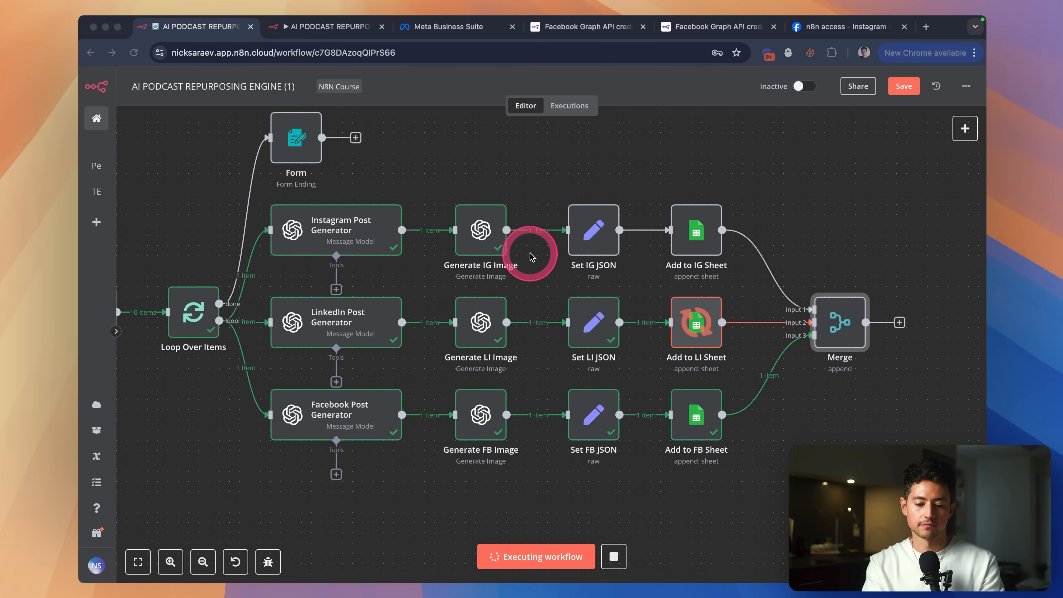
key(super+Tab)
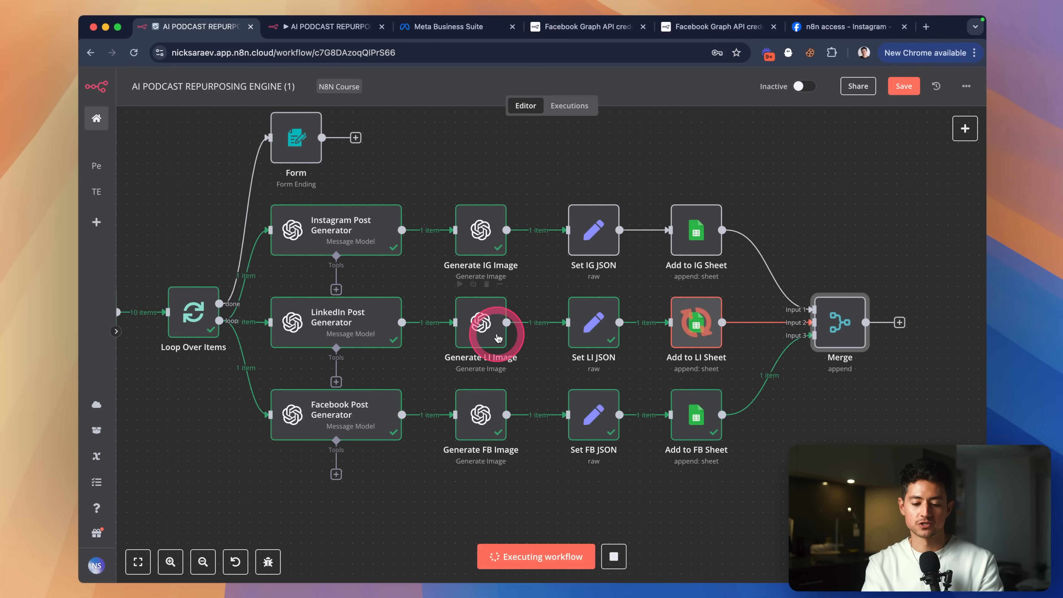
scroll(622, 301, right, 5)
scroll(622, 302, down, 1)
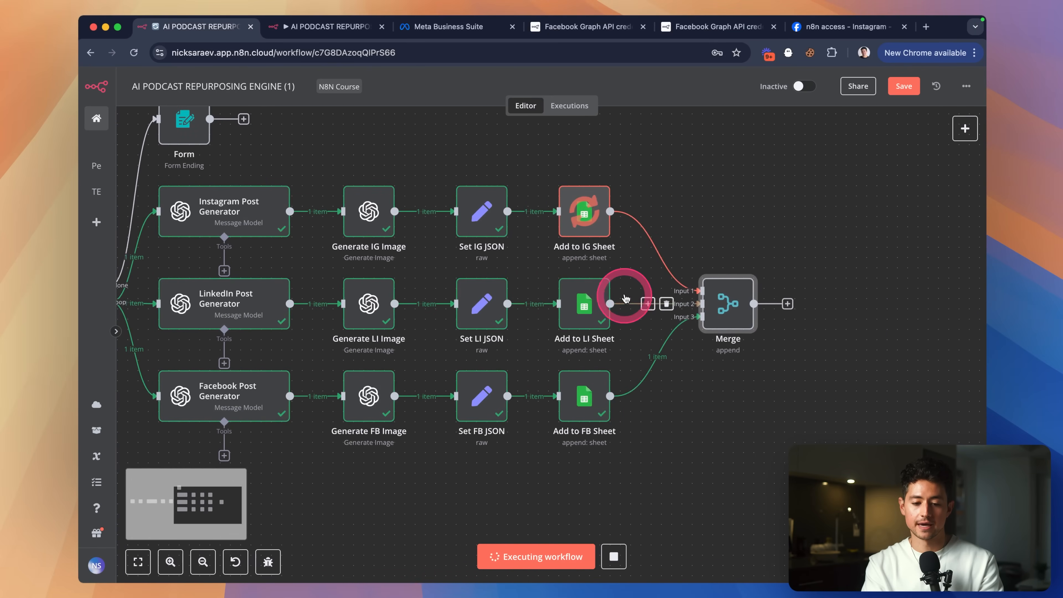
key(super+grave)
key(super+grave)
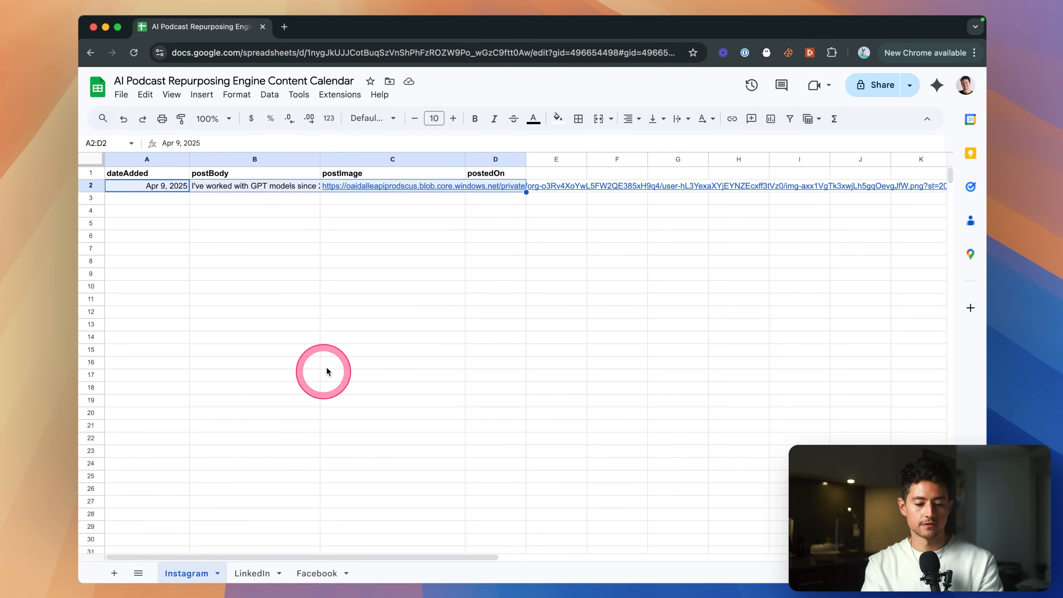
View the Instagram sheet's C2 image link in a new tab, then close it.
click(277, 570)
click(314, 572)
click(189, 572)
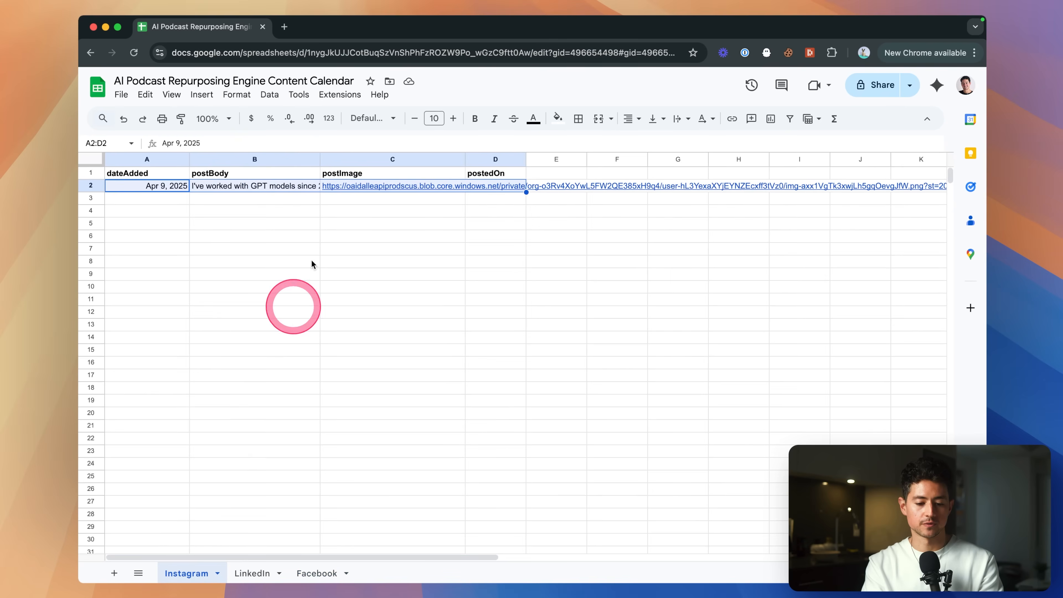
click(360, 190)
key(super+c)
key(super+t)
key(super+v)
key(Return)
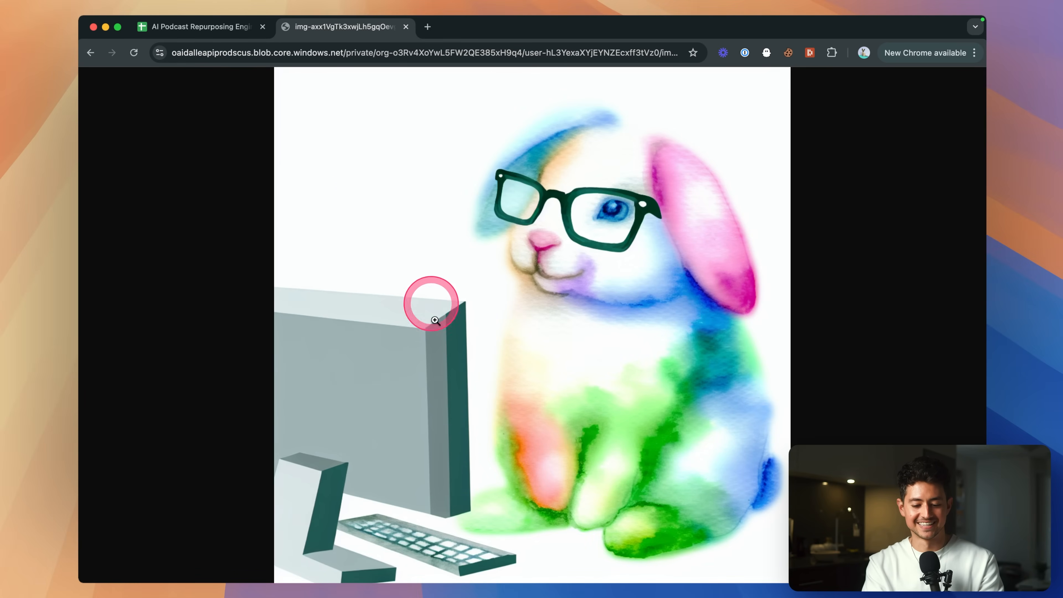
key(super+w)
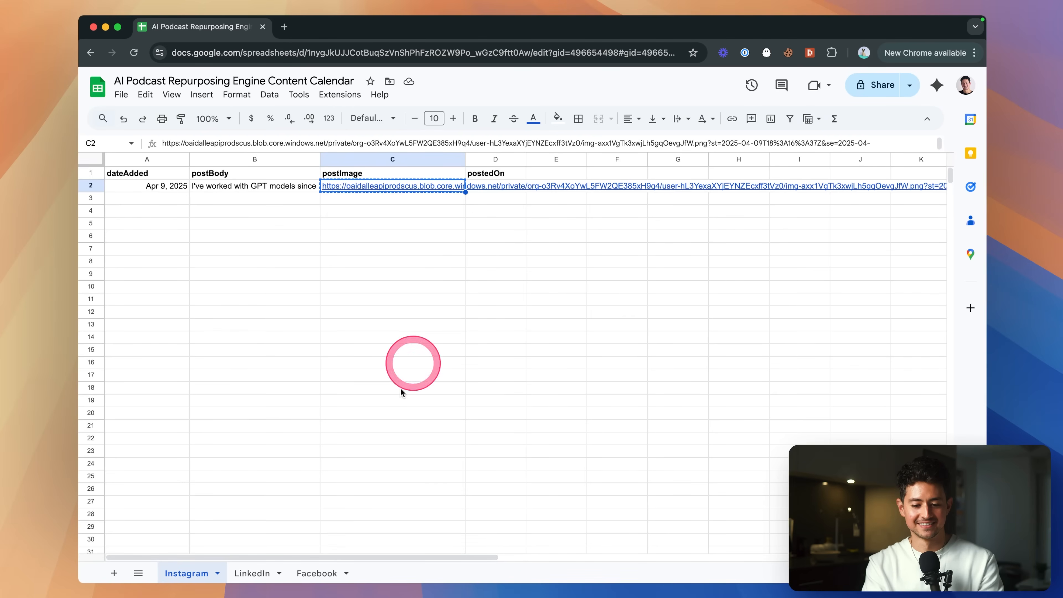
View the LinkedIn sheet's C2 image link in a new tab, then close it.
click(252, 573)
click(308, 190)
key(super+c)
key(super+t)
key(super+v)
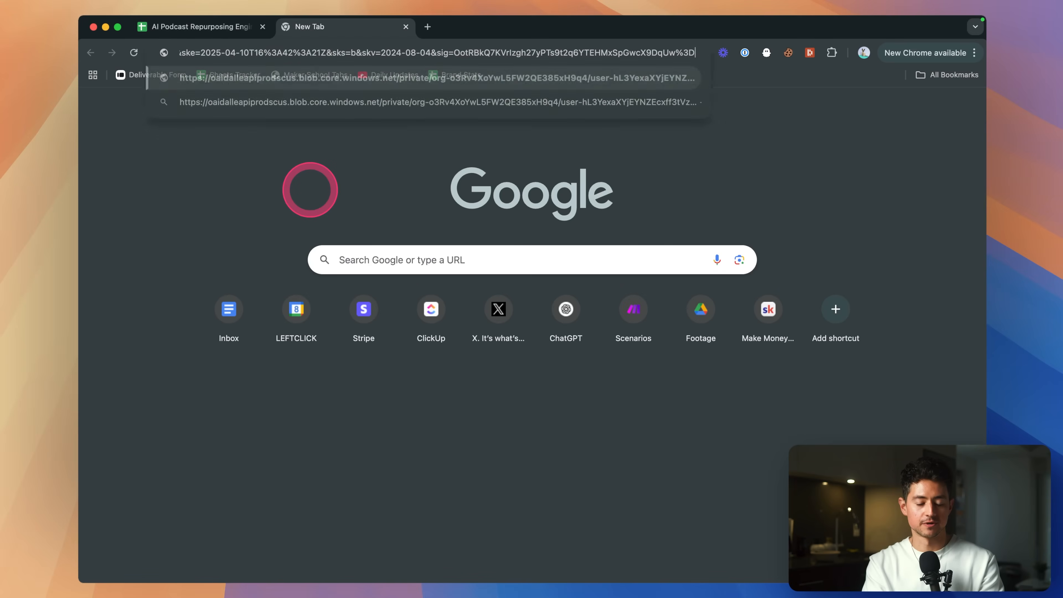
key(Return)
key(super+w)
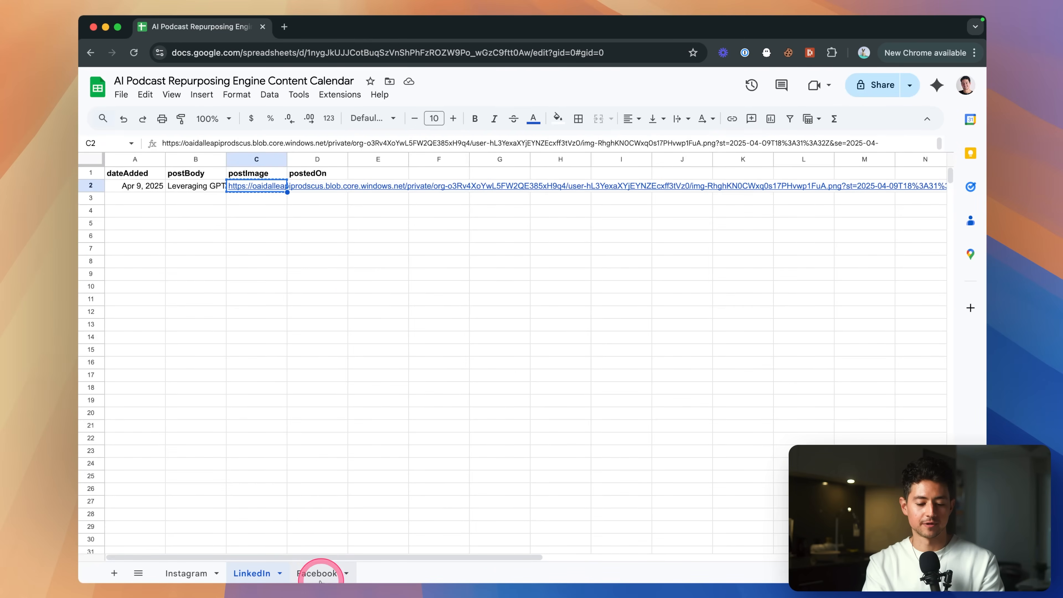
Inspect the Facebook sheet's C2 rabbit image in a new tab, then return to n8n.
click(317, 573)
click(280, 190)
key(super+c)
key(super+t)
key(super+v)
key(Return)
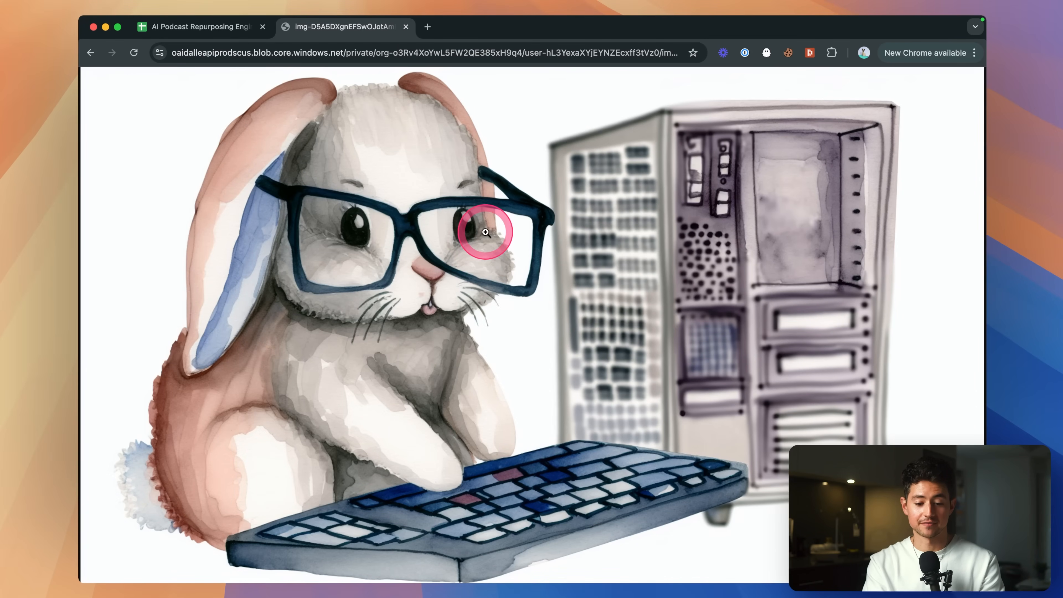
click(352, 225)
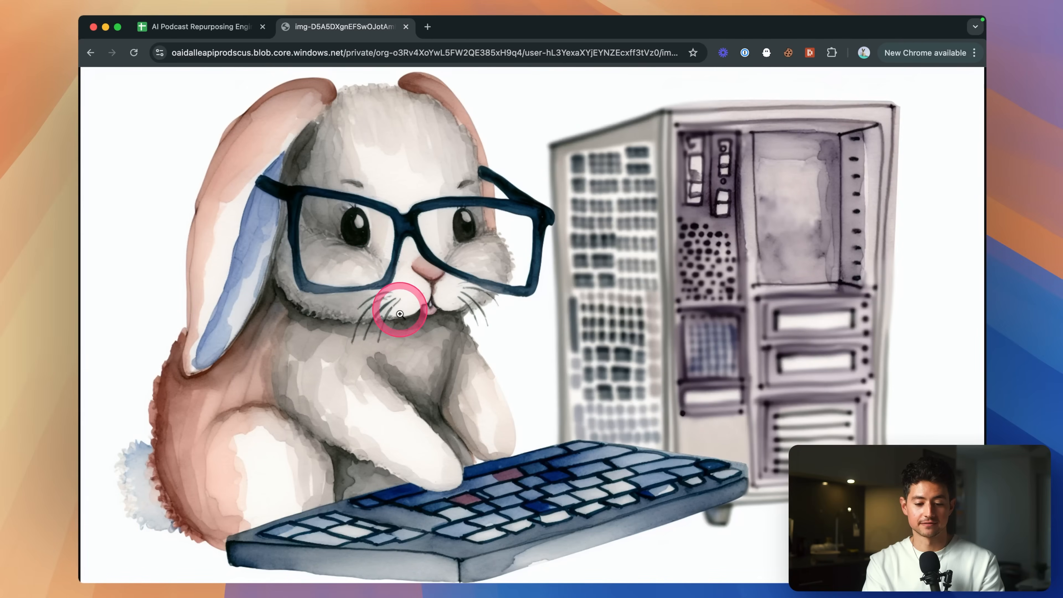
click(400, 314)
click(400, 313)
key(super+w)
key(super+grave)
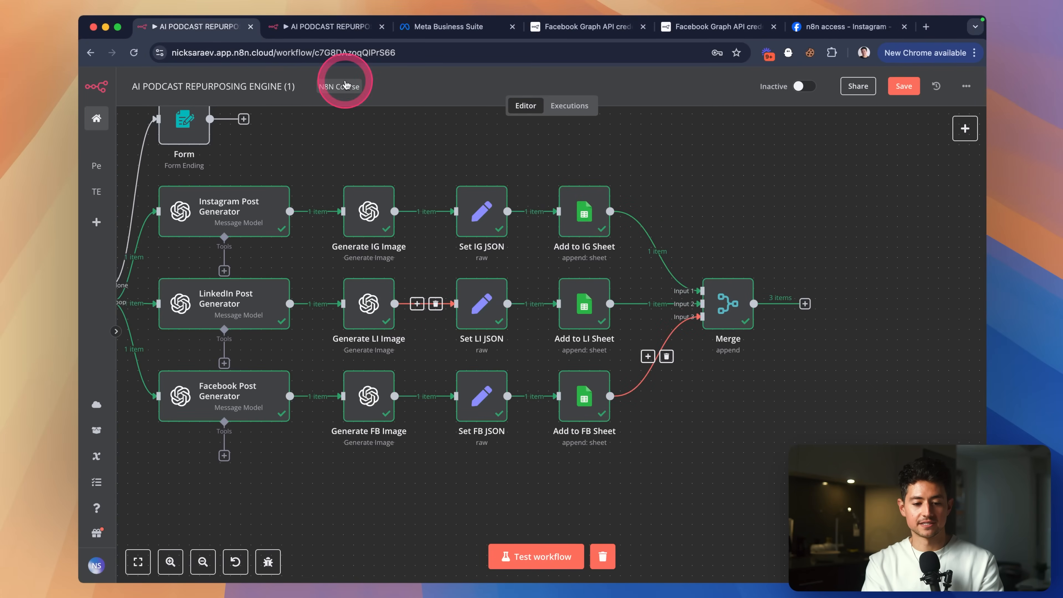
Re-run the Check Instagram Posts step to reload the sheet data.
click(335, 30)
click(462, 80)
scroll(430, 180, left, 2)
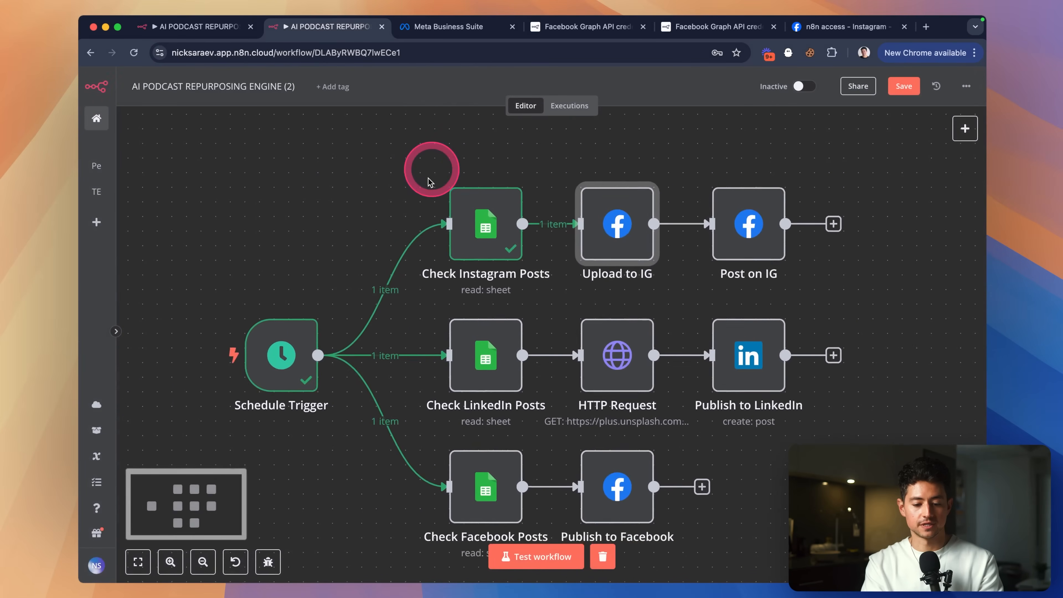
scroll(431, 180, down, 1)
scroll(380, 238, down, 1)
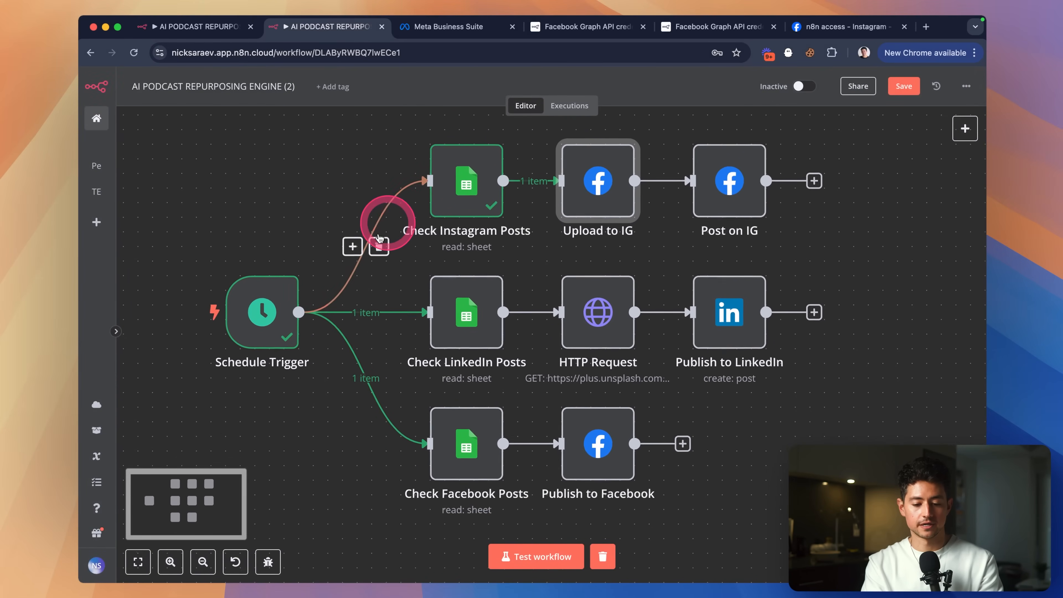
double_click(444, 180)
click(647, 105)
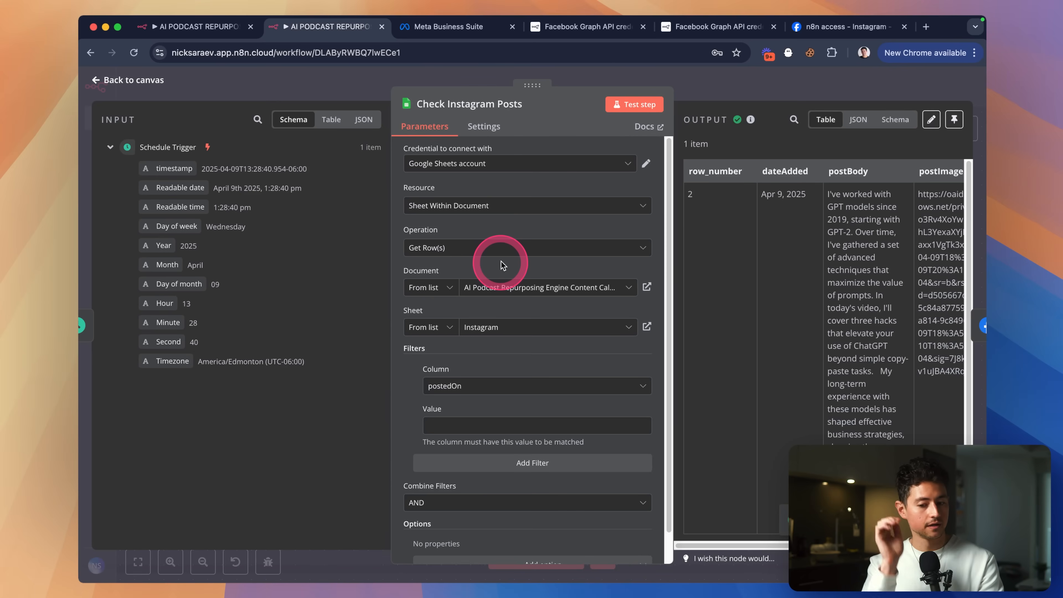
scroll(759, 285, right, 5)
click(751, 96)
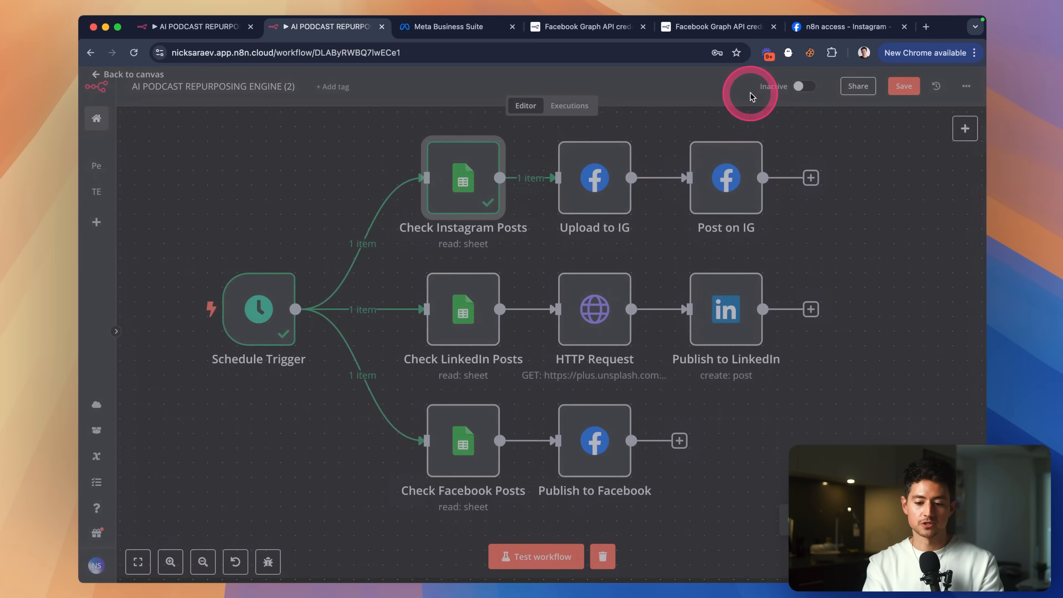
Clear the broken image_url value in Upload to IG and delete that query parameter.
double_click(595, 180)
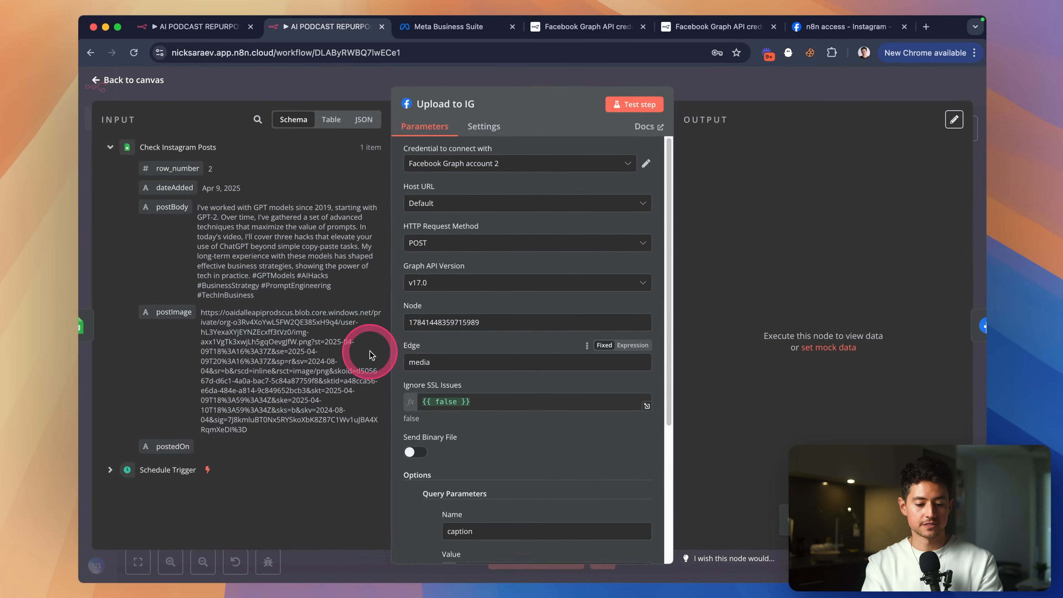
scroll(492, 359, down, 5)
key(super+a)
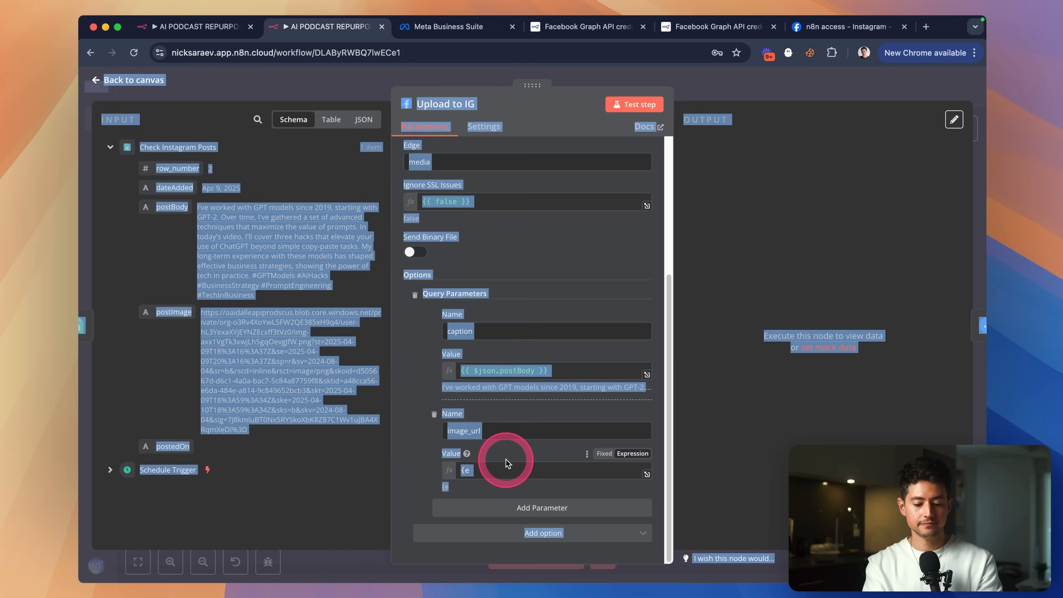
click(506, 471)
key(BackSpace)
key(BackSpace)
drag(163, 326, 541, 469)
click(434, 414)
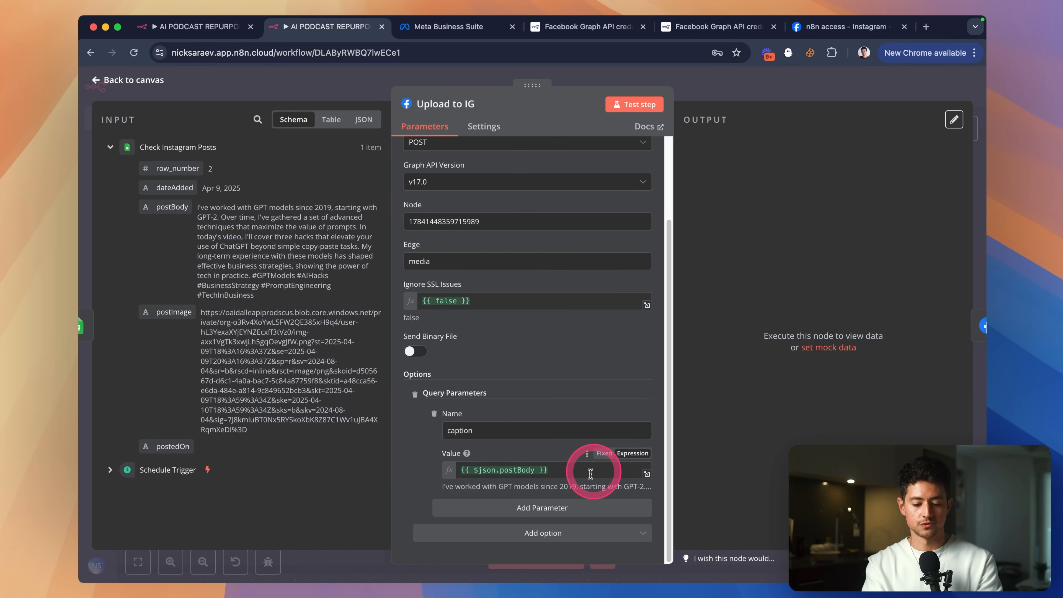
Add a new image_url query parameter mapped to postImage and test Upload to IG.
click(569, 514)
click(530, 444)
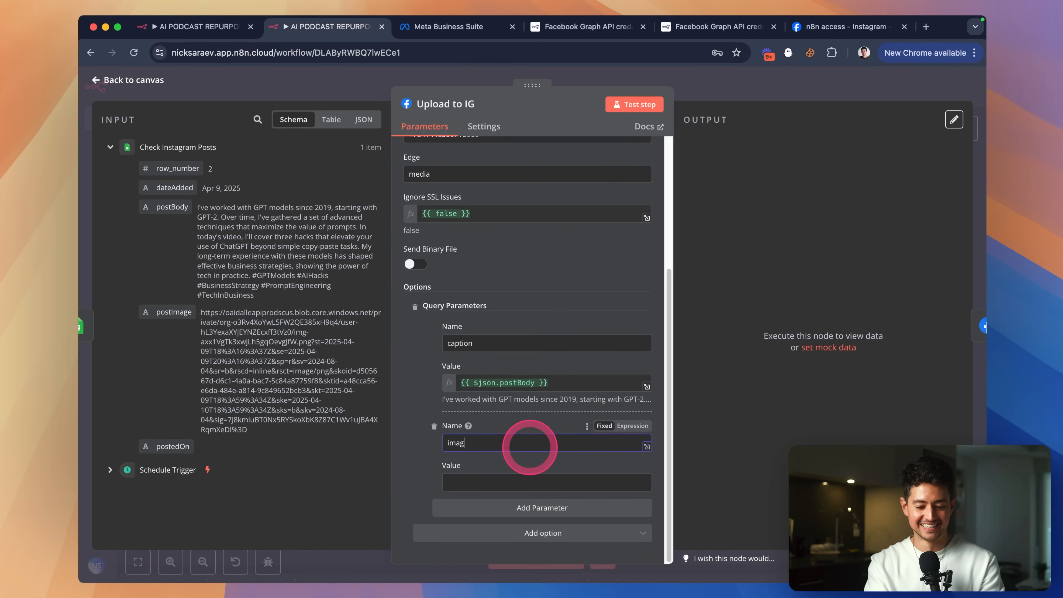
text(image_url)
drag(173, 315, 517, 478)
scroll(571, 266, up, 5)
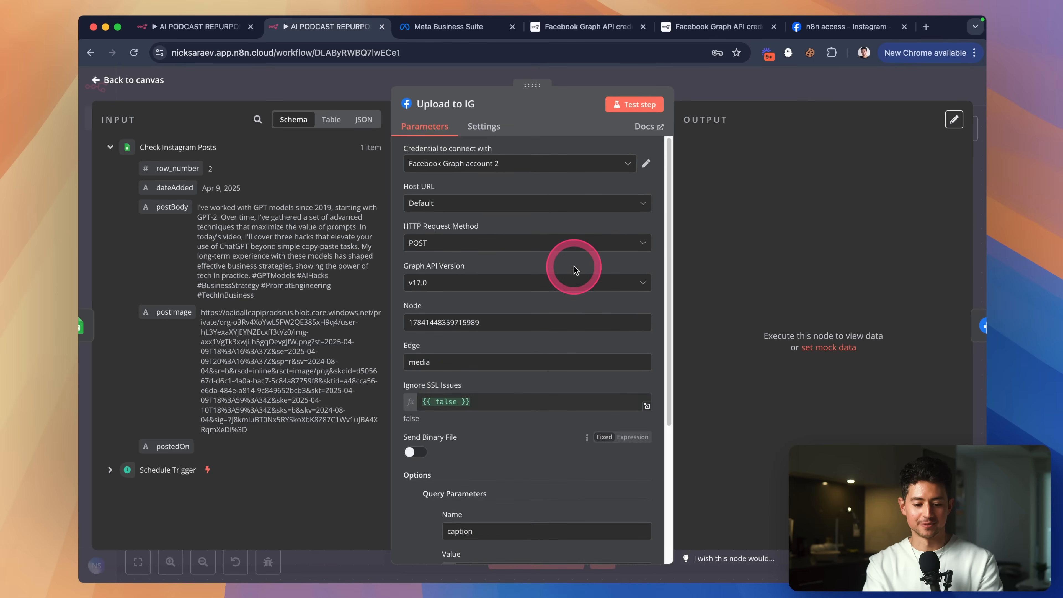
click(626, 114)
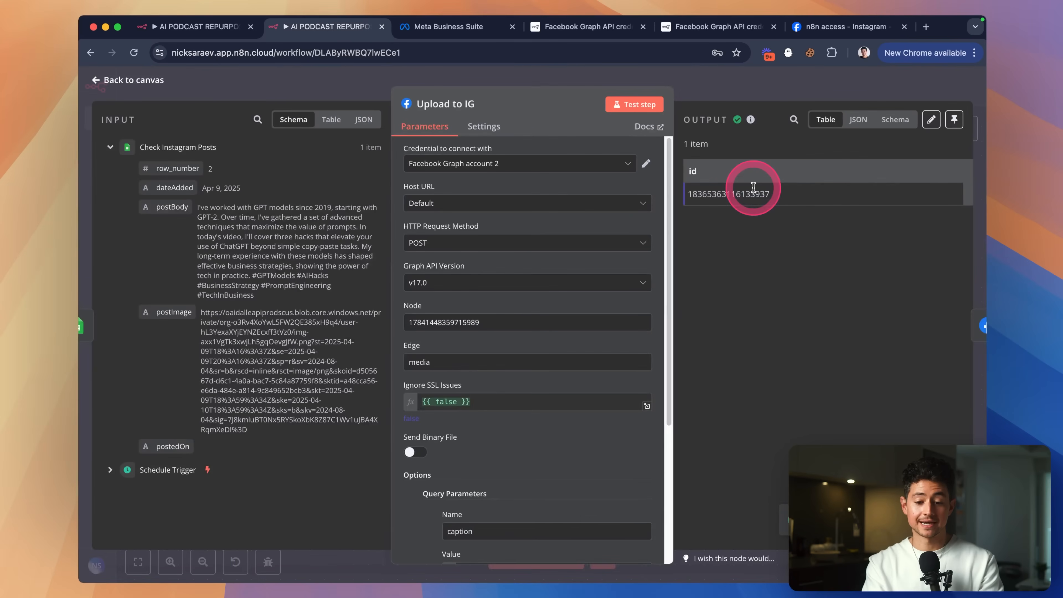
click(703, 93)
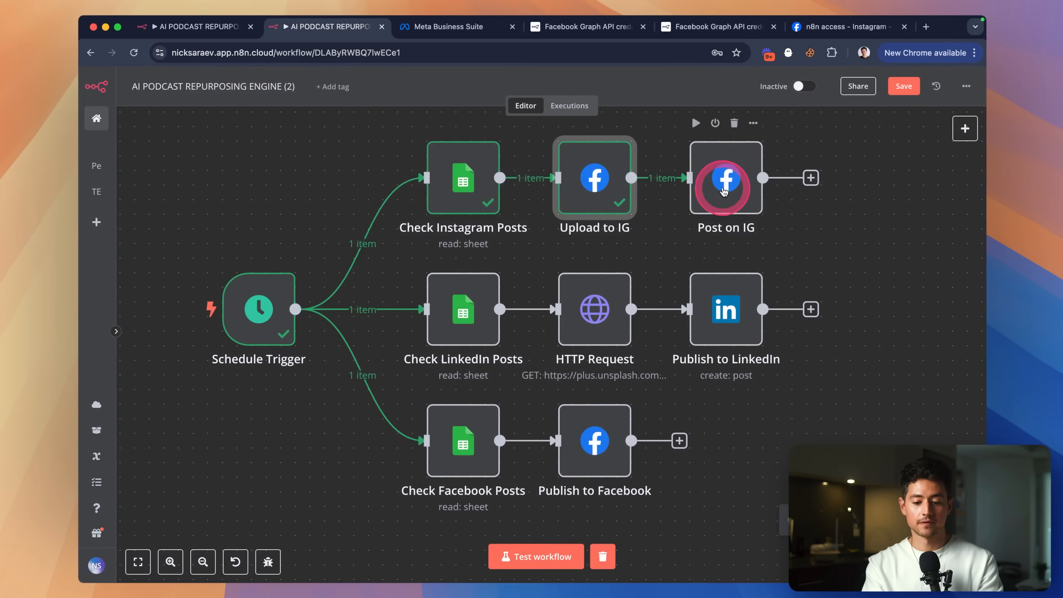
Review Post on IG's media_publish call with creation_id and test it to publish the image, returning a post ID.
double_click(725, 190)
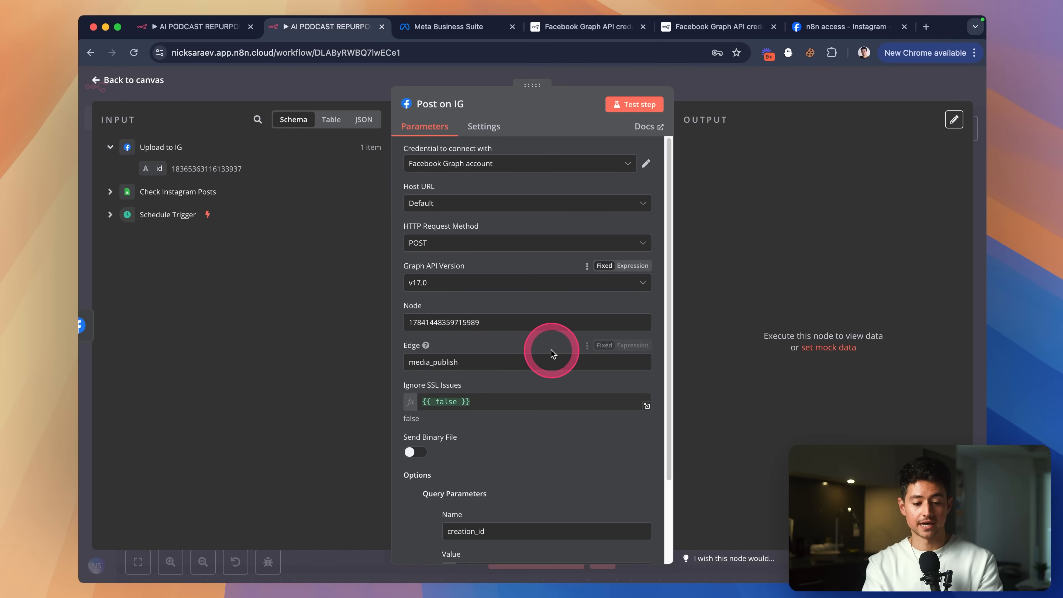
scroll(552, 354, down, 2)
scroll(552, 354, up, 2)
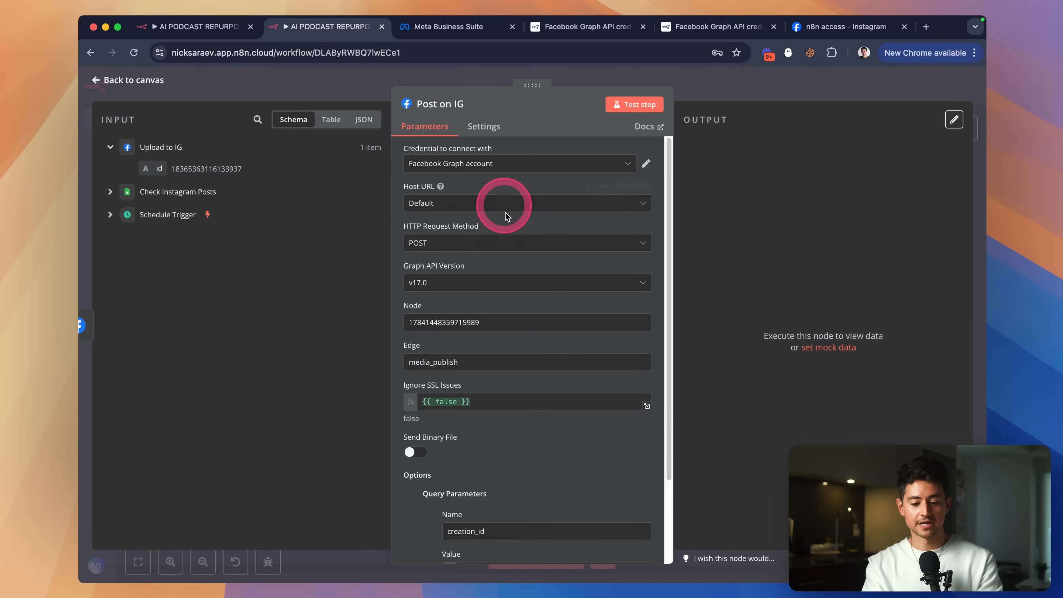
scroll(508, 215, down, 1)
drag(492, 300, 405, 294)
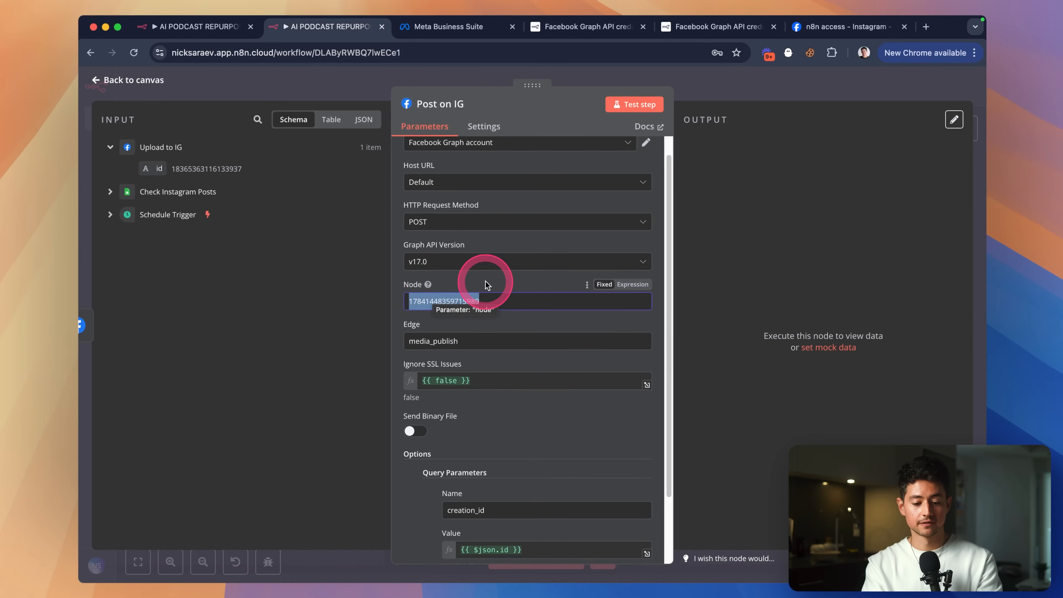
scroll(486, 286, up, 1)
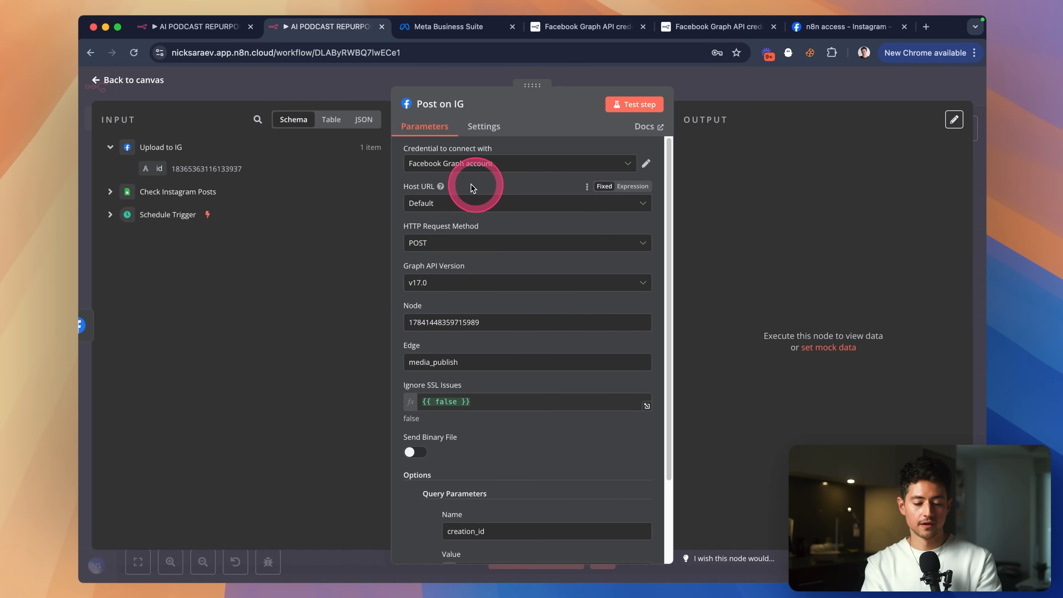
scroll(540, 281, down, 3)
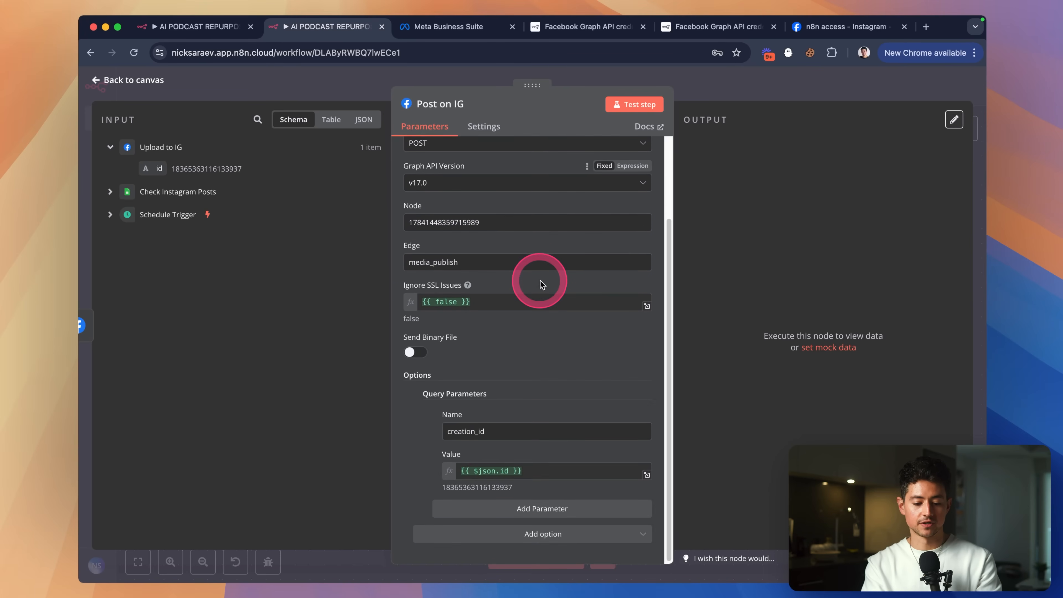
scroll(514, 449, up, 5)
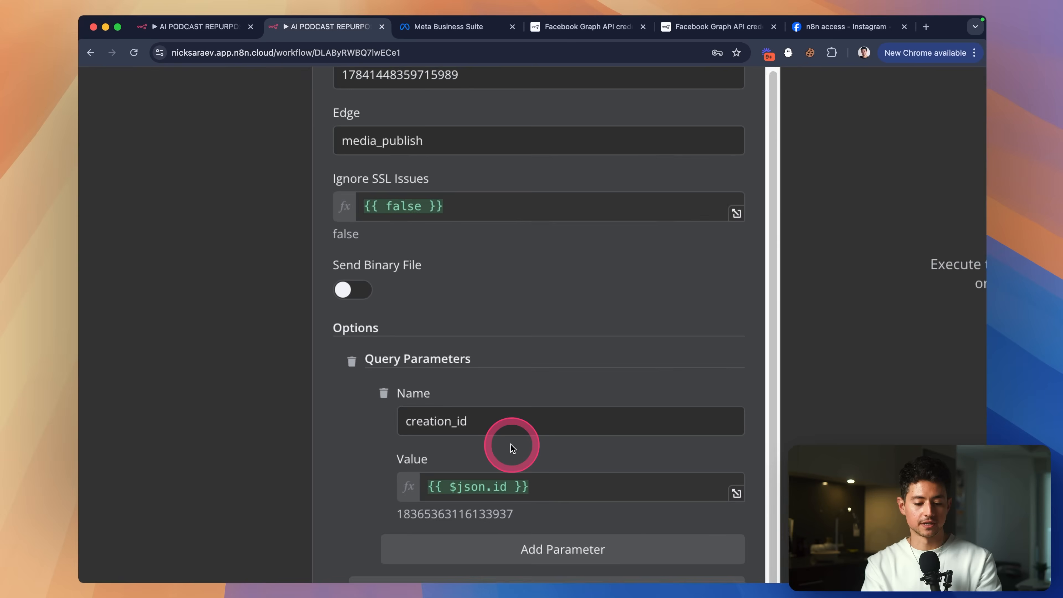
scroll(513, 449, down, 5)
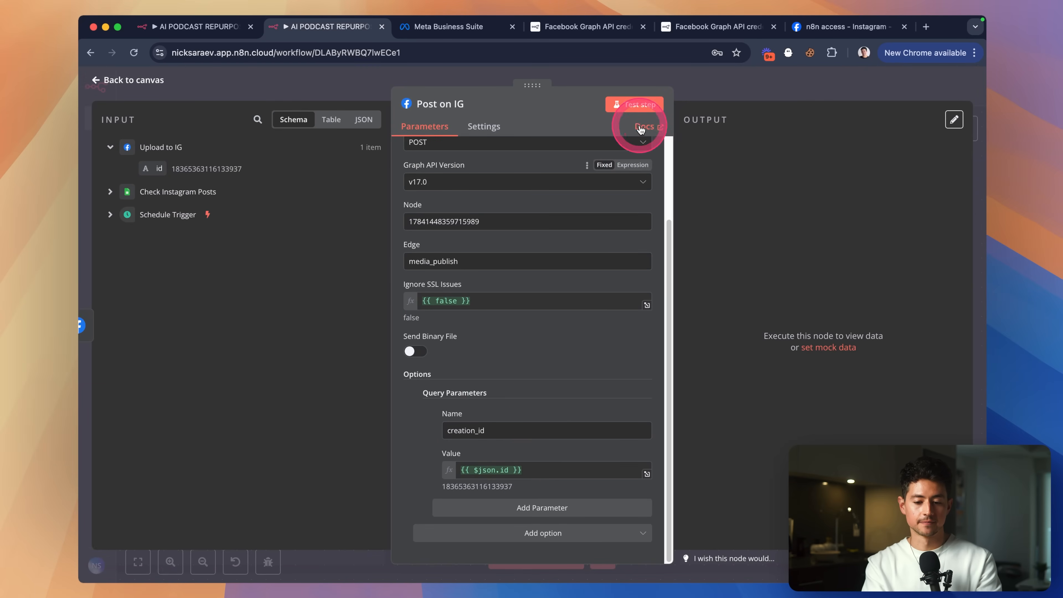
click(634, 105)
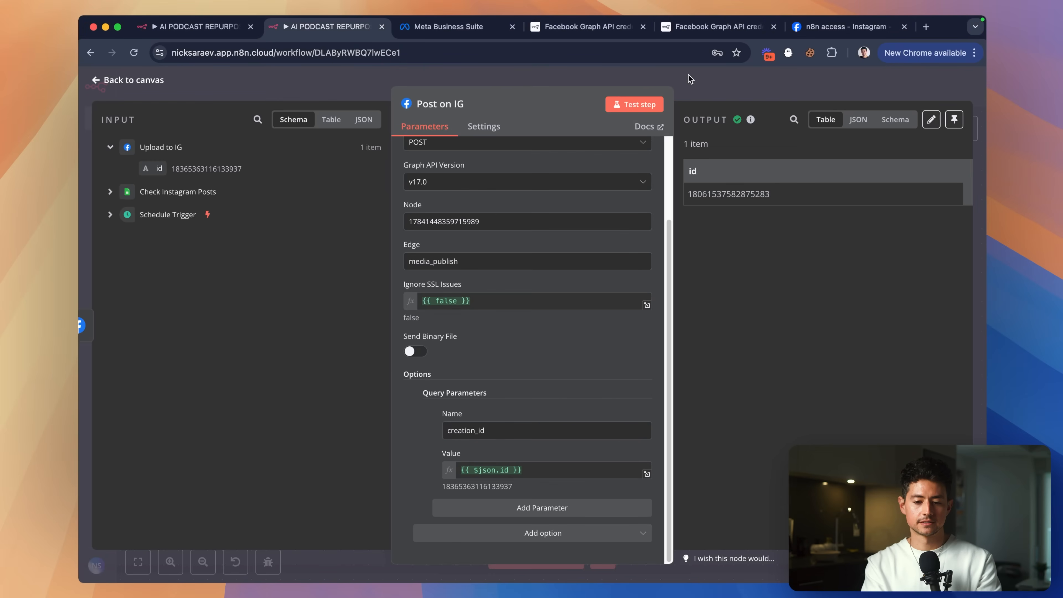
click(467, 37)
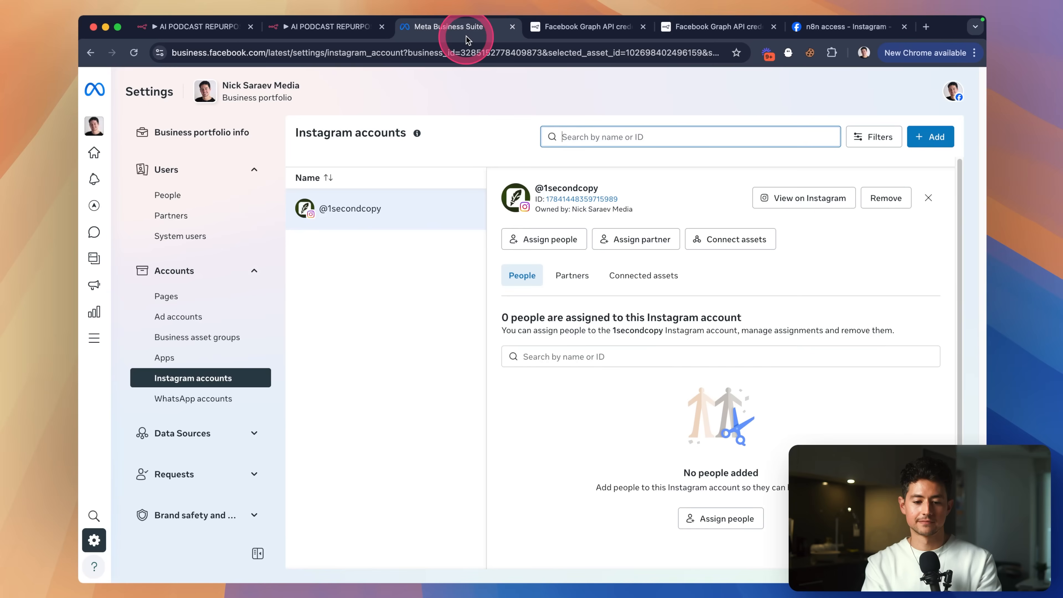
Delete the published bunny test post from the Instagram profile, then go back to the n8n canvas.
click(804, 198)
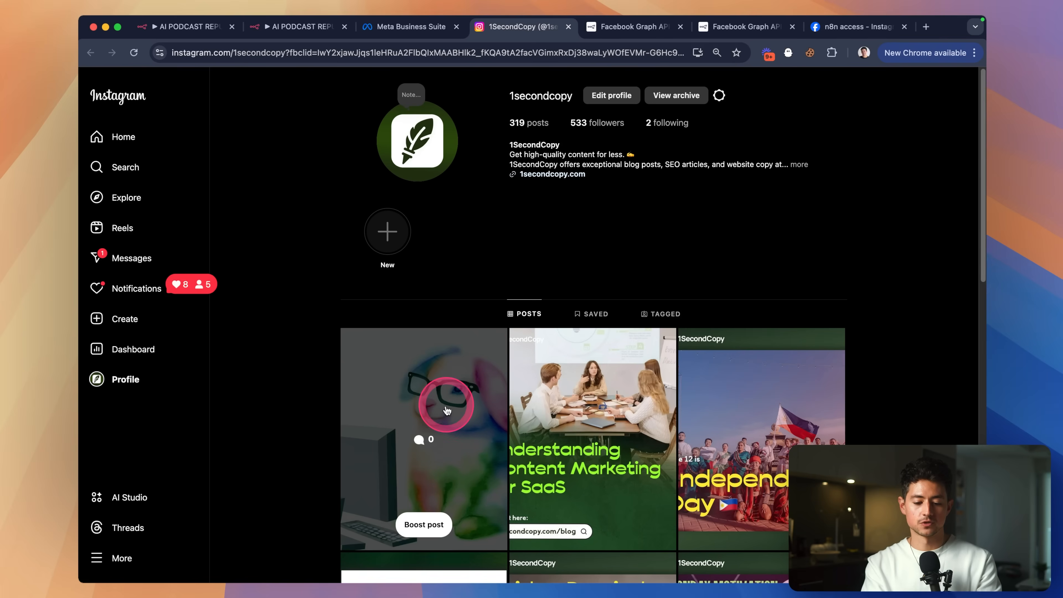
scroll(444, 398, down, 2)
click(447, 409)
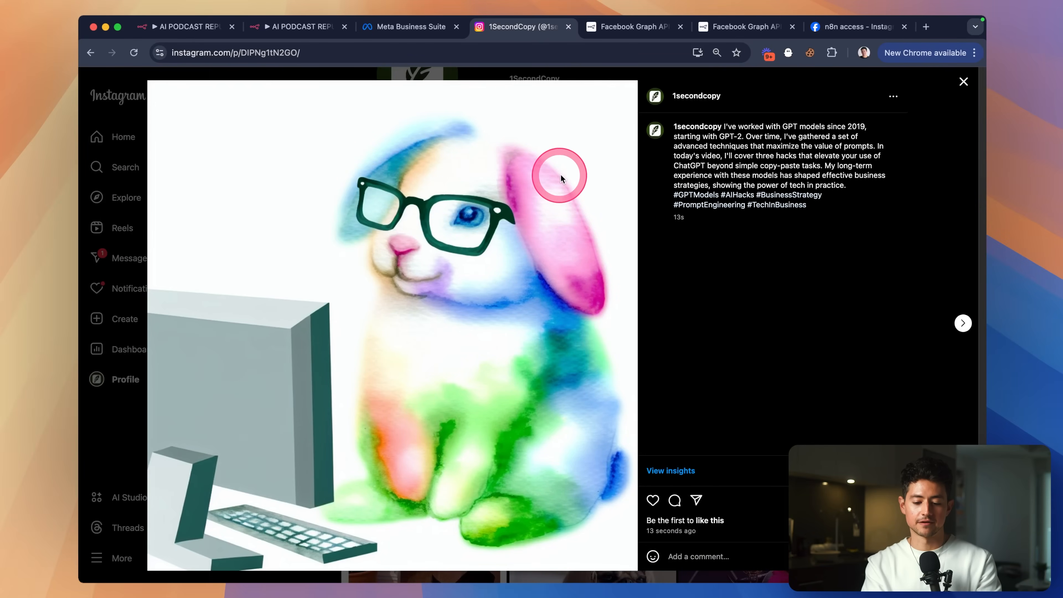
click(893, 97)
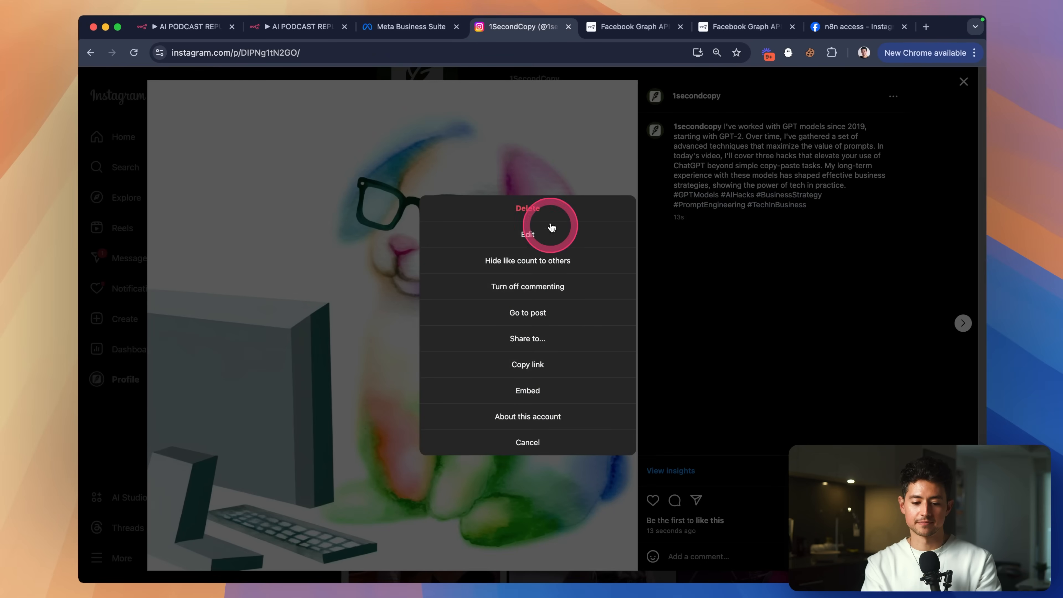
click(547, 210)
click(568, 344)
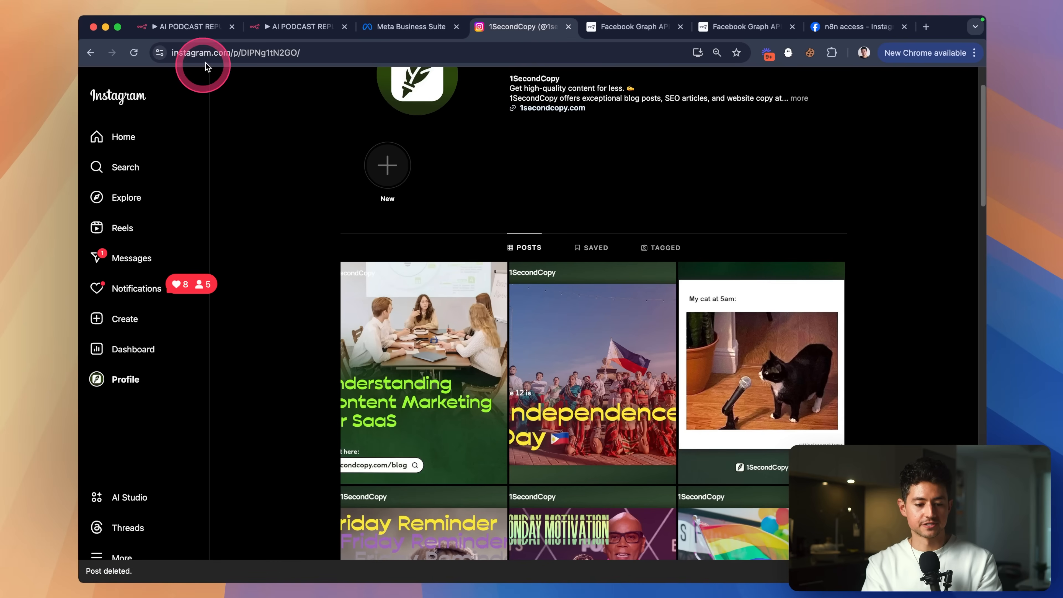
click(263, 28)
click(742, 99)
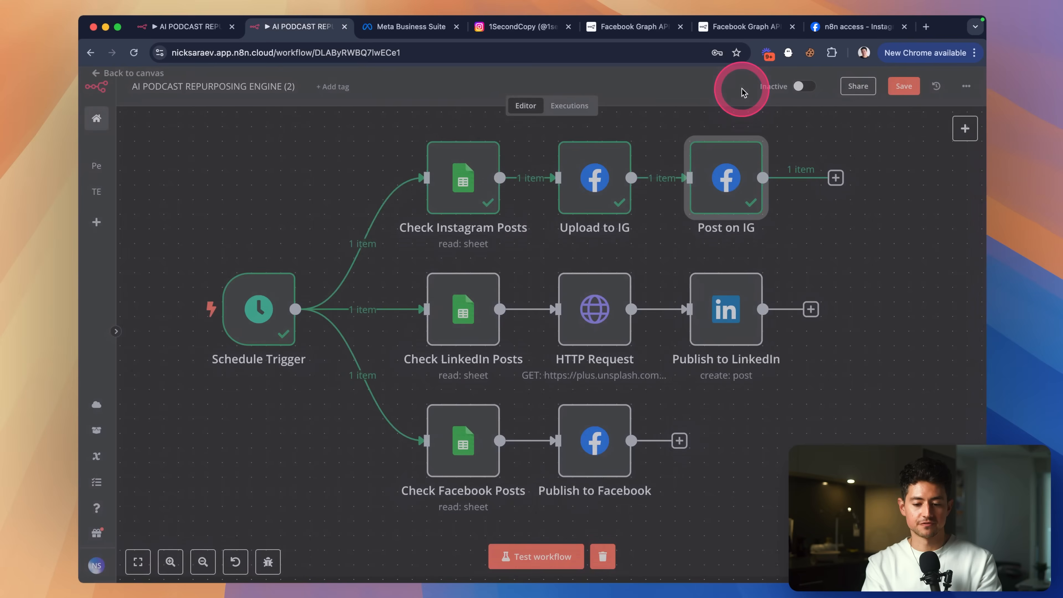
Test the Check LinkedIn Posts node to fetch a LinkedIn sheet row.
scroll(712, 178, up, 5)
scroll(710, 190, right, 3)
scroll(710, 189, down, 2)
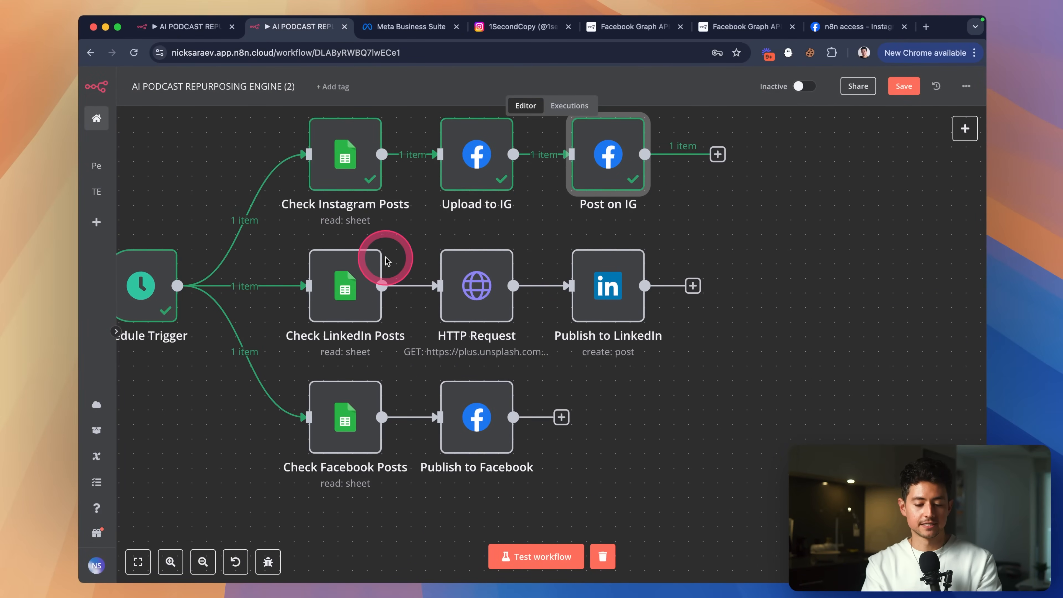
scroll(587, 268, left, 5)
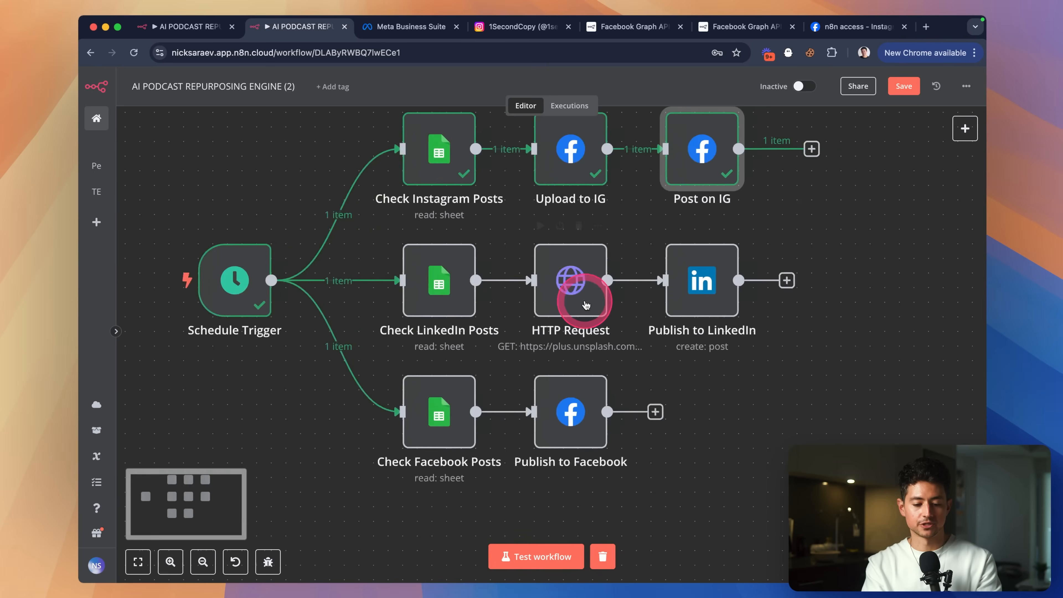
scroll(595, 278, right, 5)
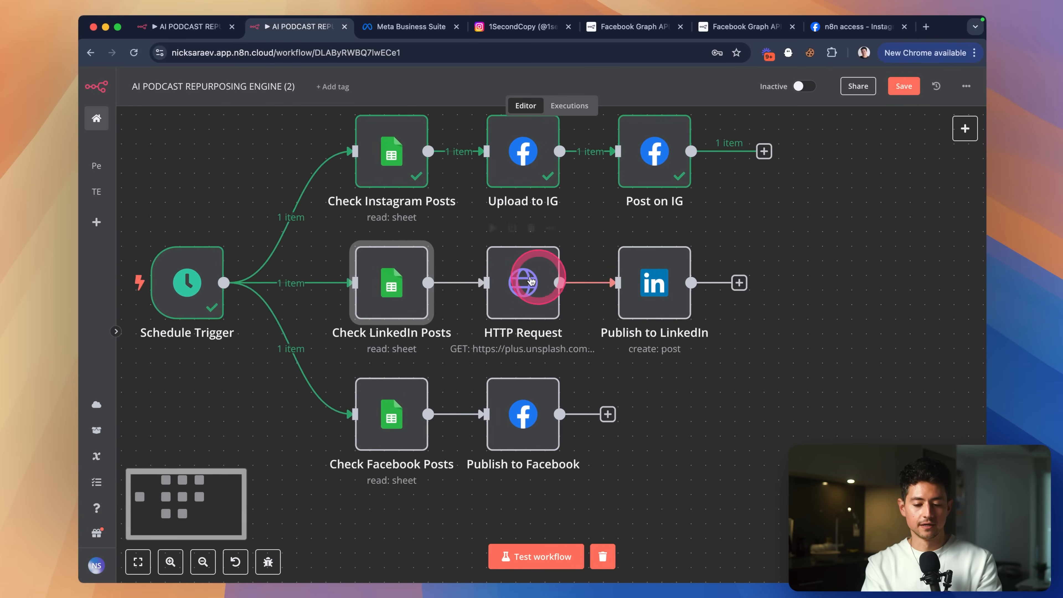
scroll(637, 290, right, 1)
double_click(491, 308)
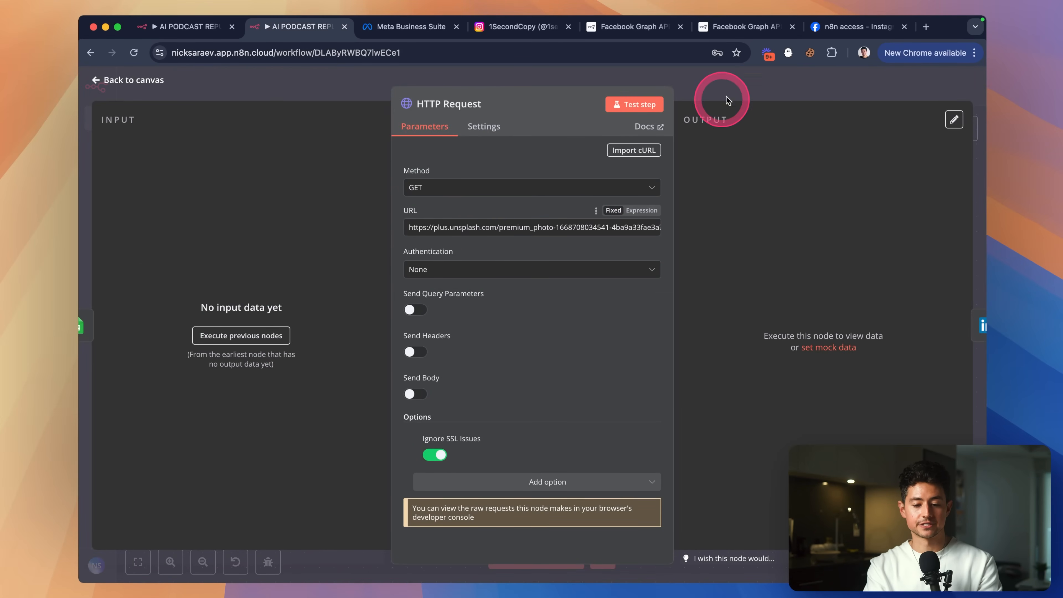
click(716, 95)
double_click(378, 302)
click(628, 107)
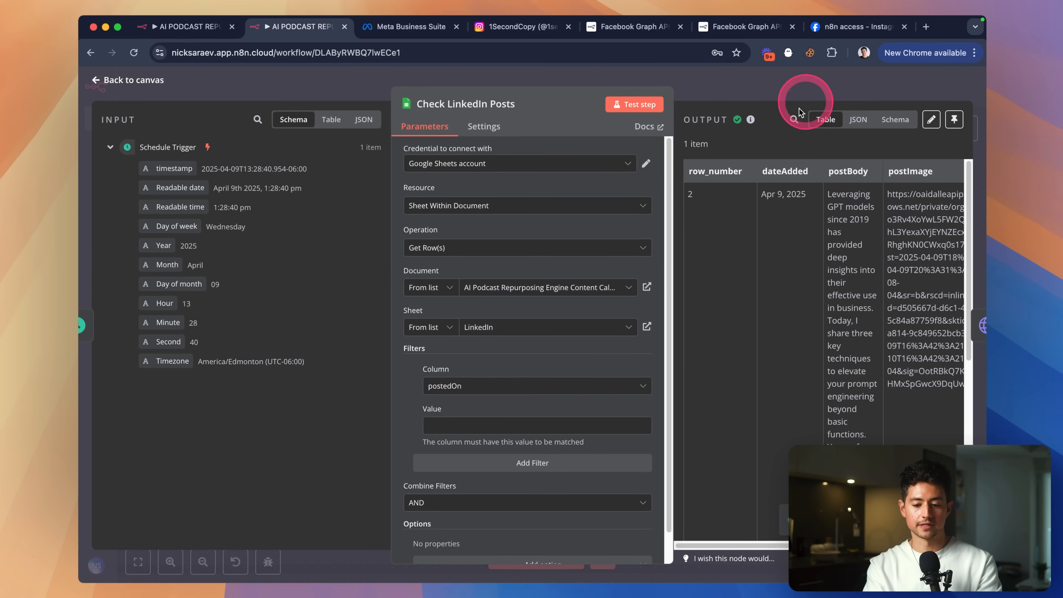
scroll(544, 333, down, 2)
click(724, 93)
Replace the HTTP Request URL with {{ $json.postImage }} and test it, getting a 1.31 MB PNG.
double_click(516, 292)
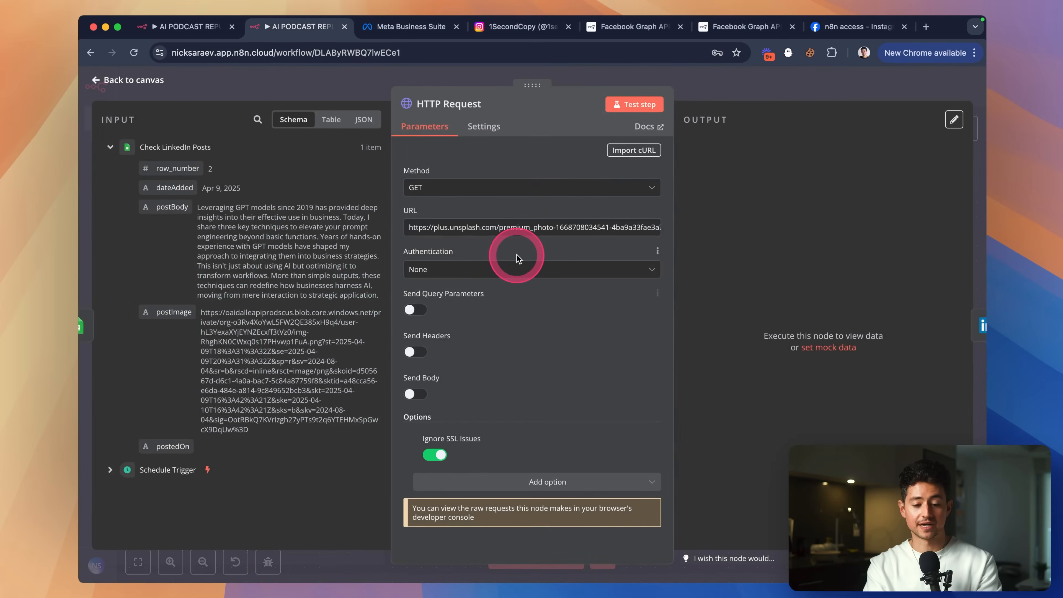
triple_click(501, 227)
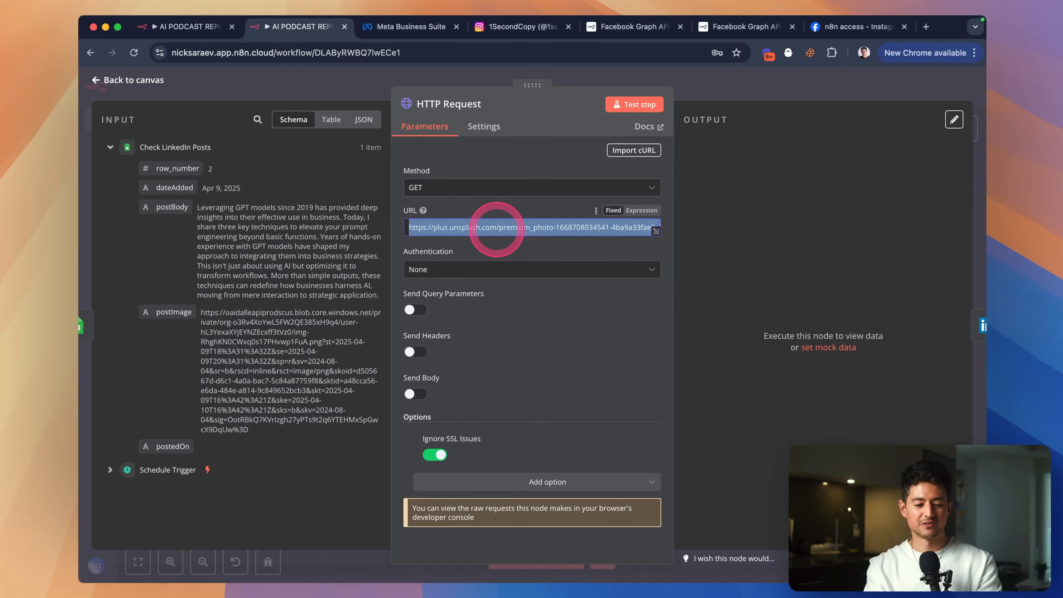
key(BackSpace)
drag(174, 312, 468, 226)
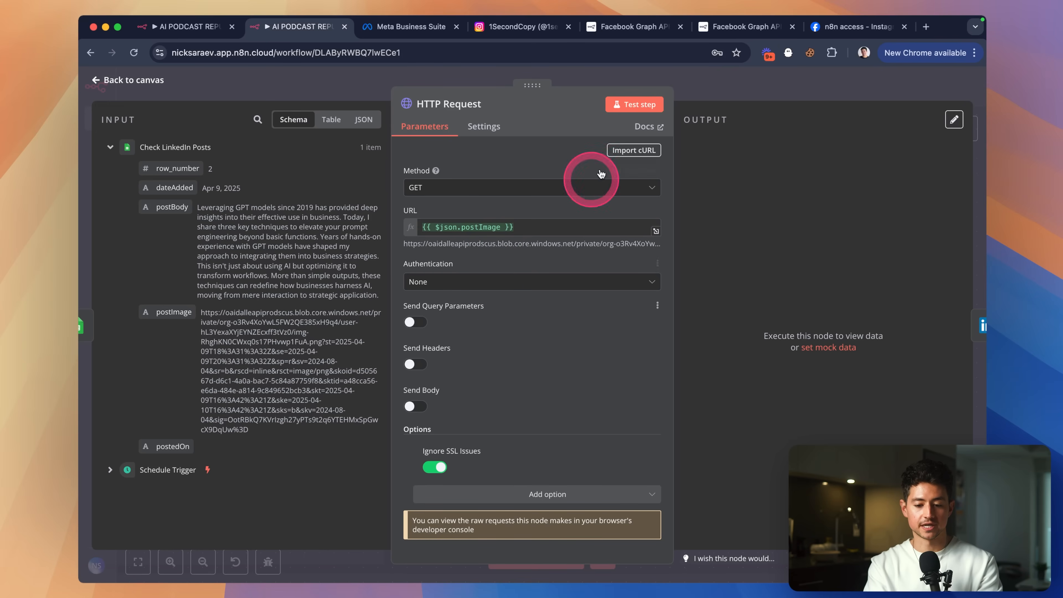
click(634, 104)
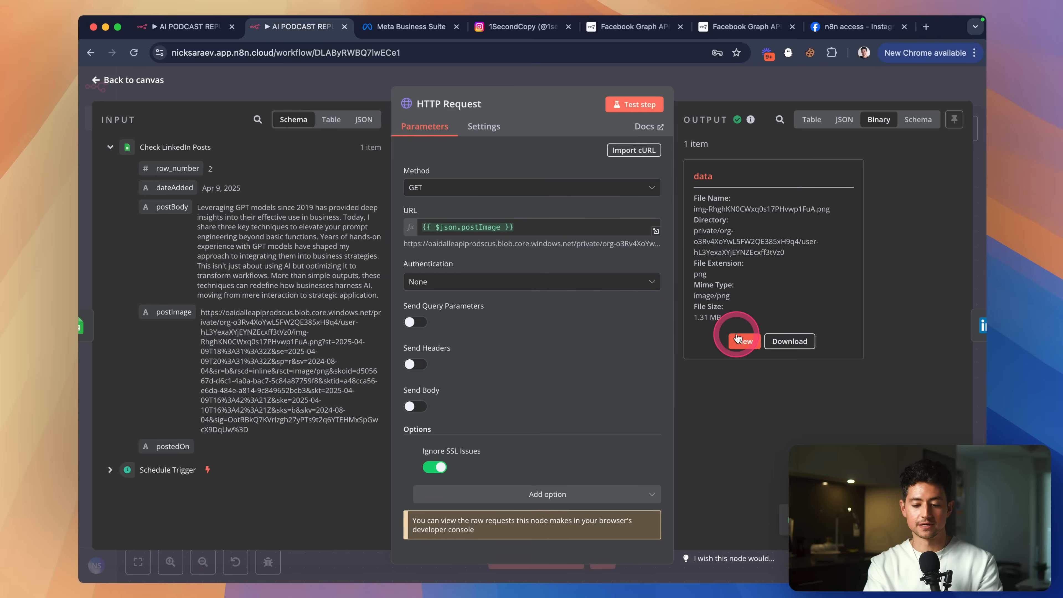
click(738, 338)
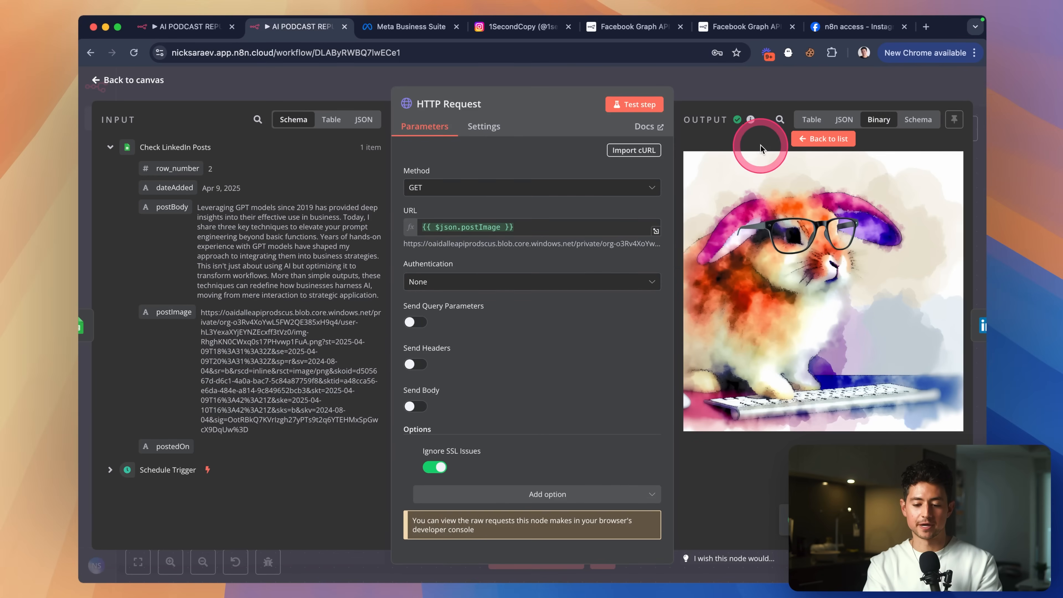
click(737, 80)
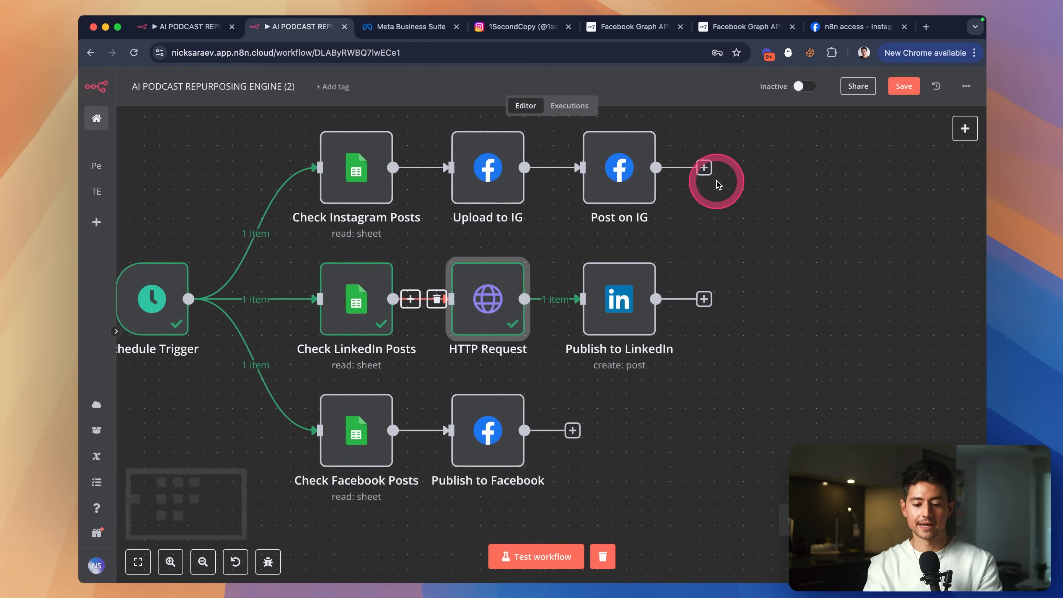
In Publish to LinkedIn, create a second LinkedIn credential, then close it without connecting.
double_click(571, 282)
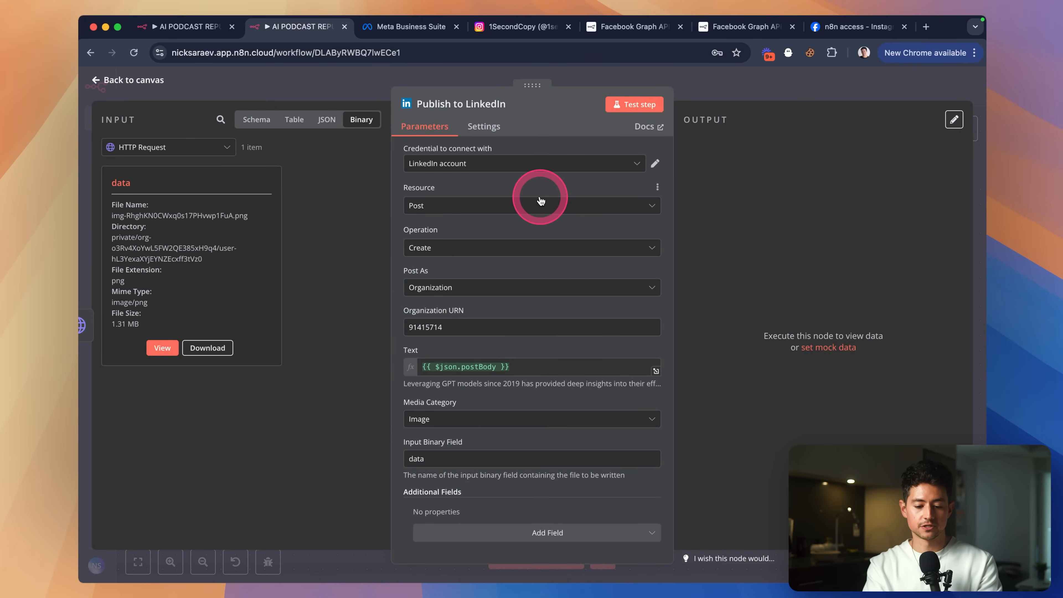
click(655, 165)
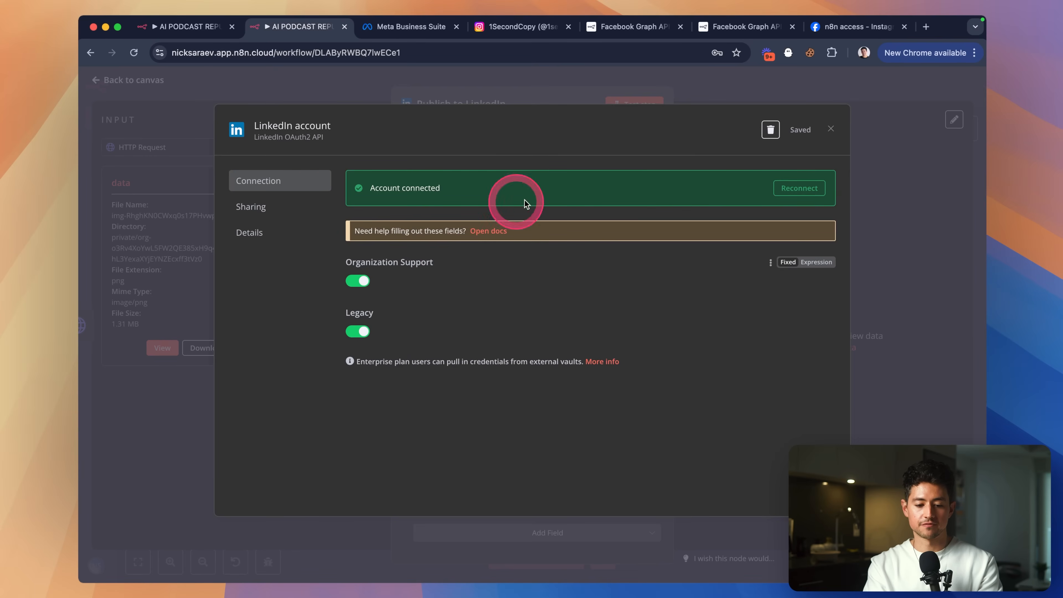
key(Escape)
click(625, 173)
click(558, 221)
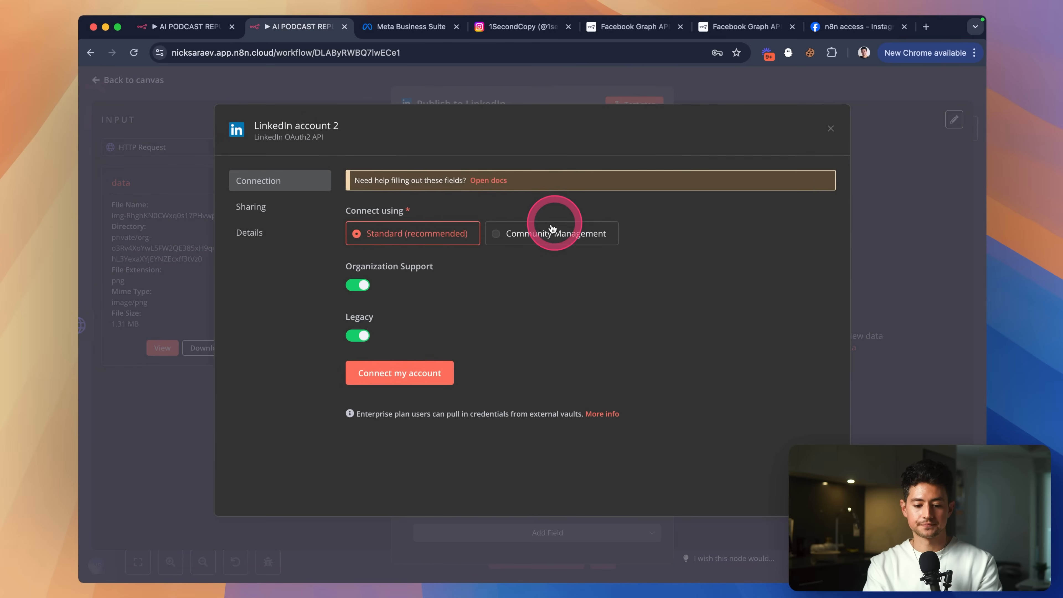
click(416, 371)
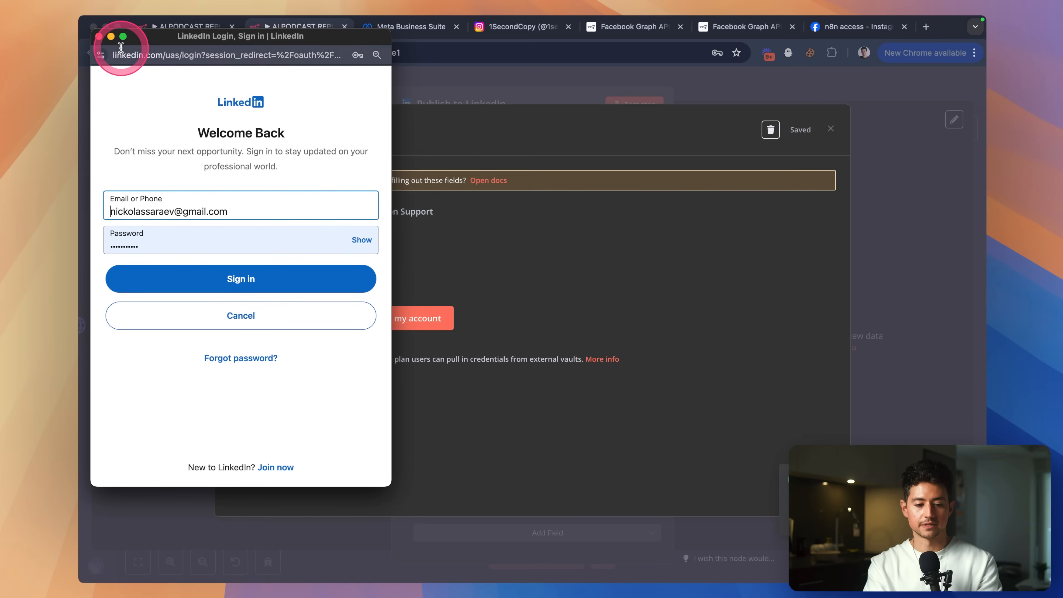
click(99, 36)
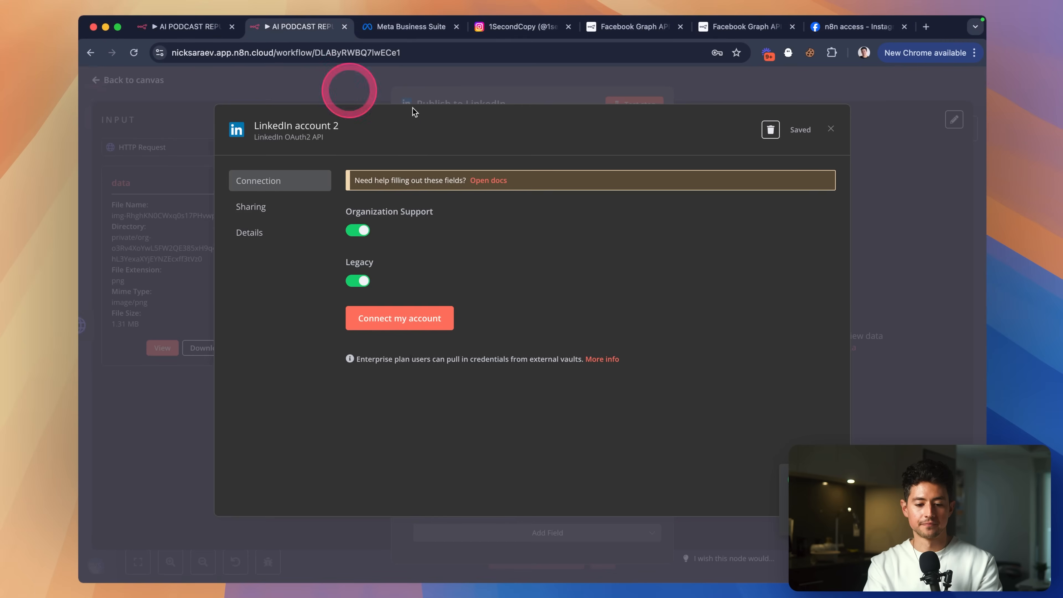
click(829, 130)
click(569, 351)
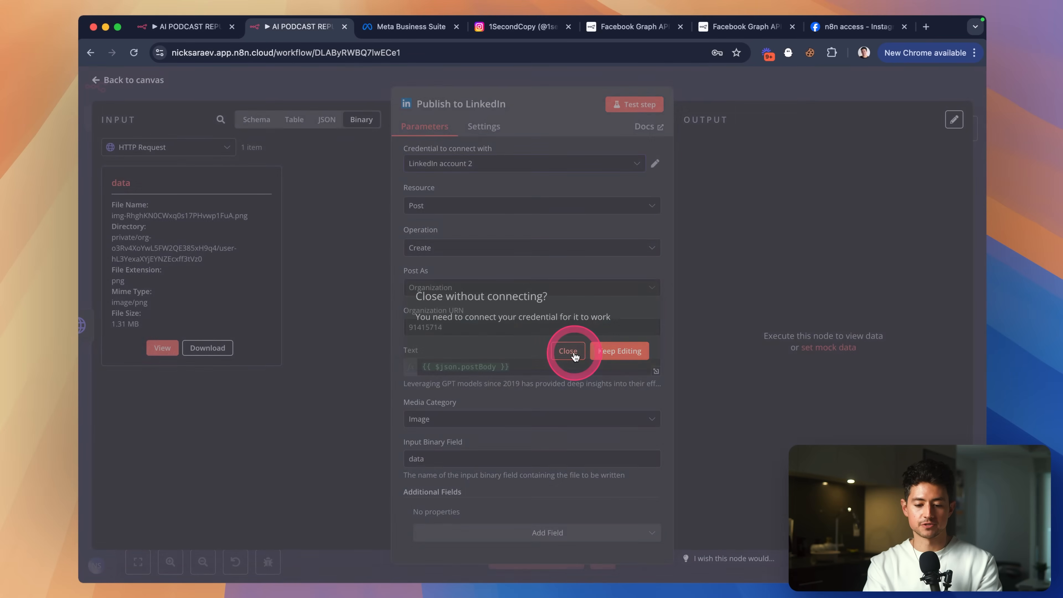
Reselect the original LinkedIn account credential and select the company ID in Organization URN.
click(611, 163)
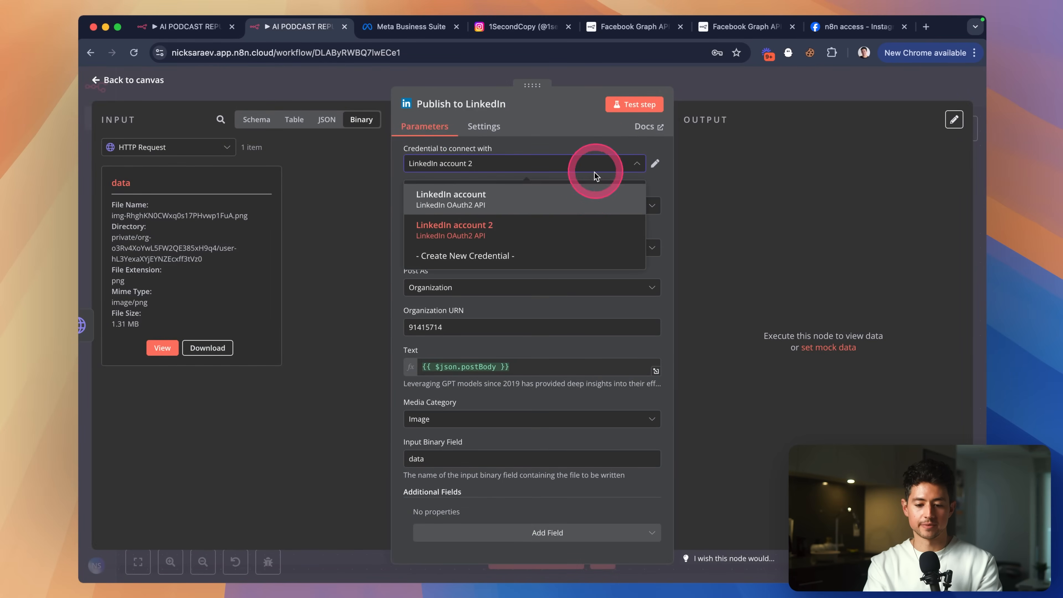
click(564, 201)
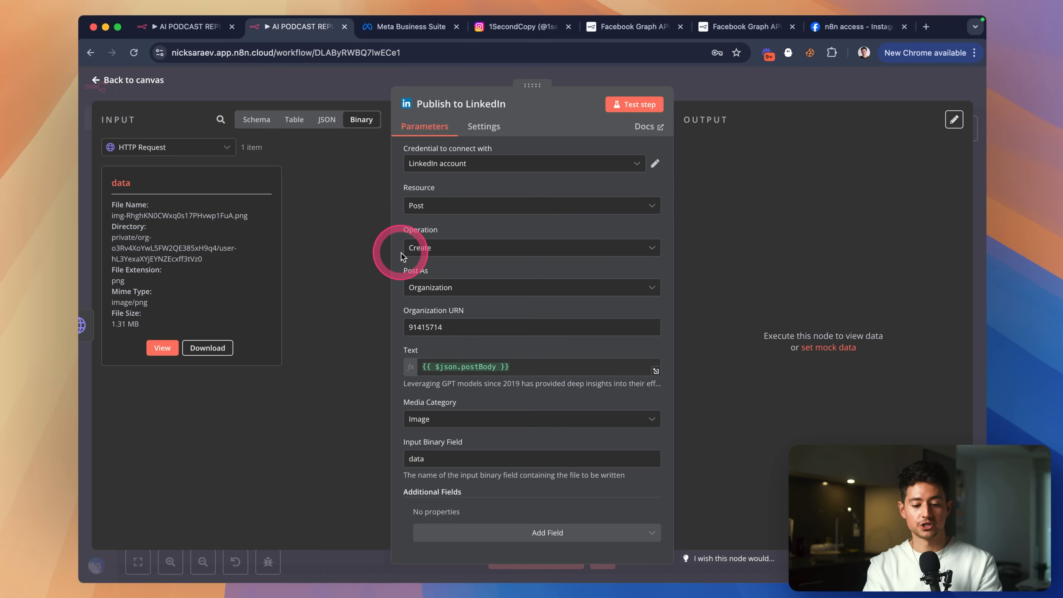
scroll(540, 329, up, 5)
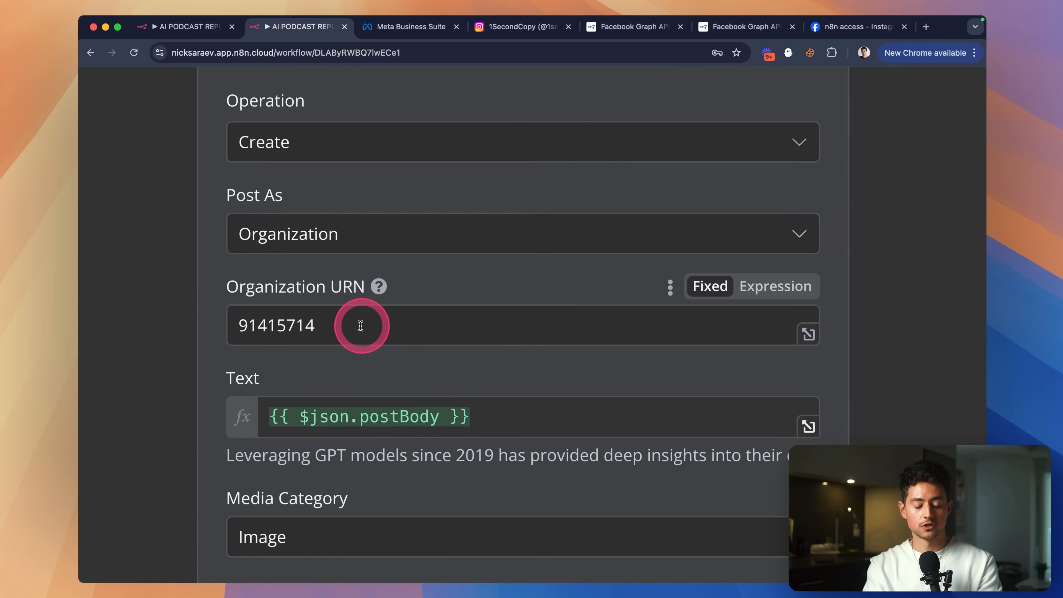
drag(359, 327, 250, 326)
scroll(494, 273, down, 5)
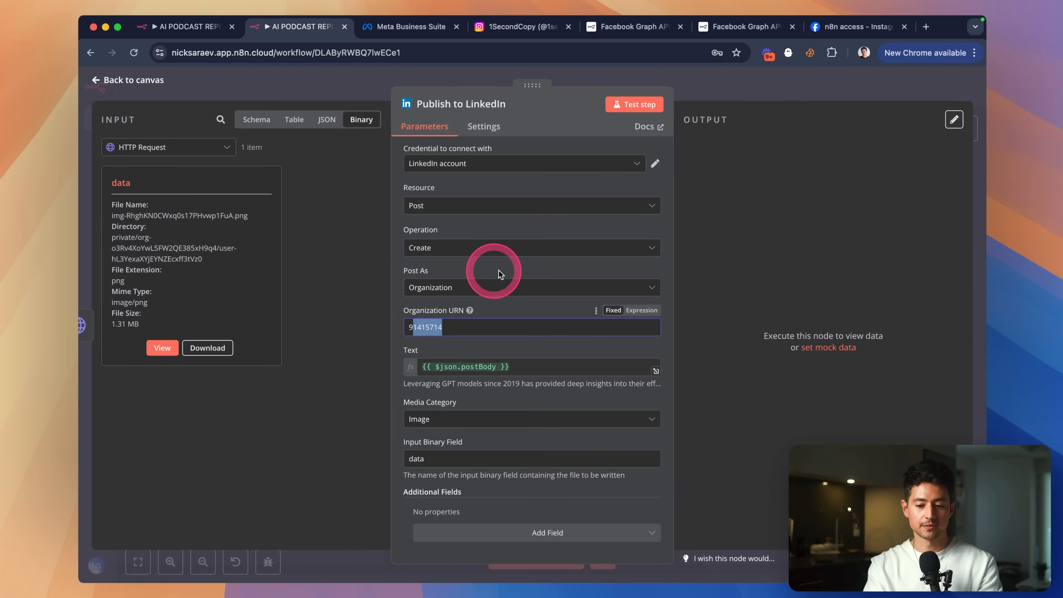
Open linkedin.com in a new tab and confirm the LeftClick page ID 91415714 in its dashboard URL.
key(super+t)
text(linkedin.com)
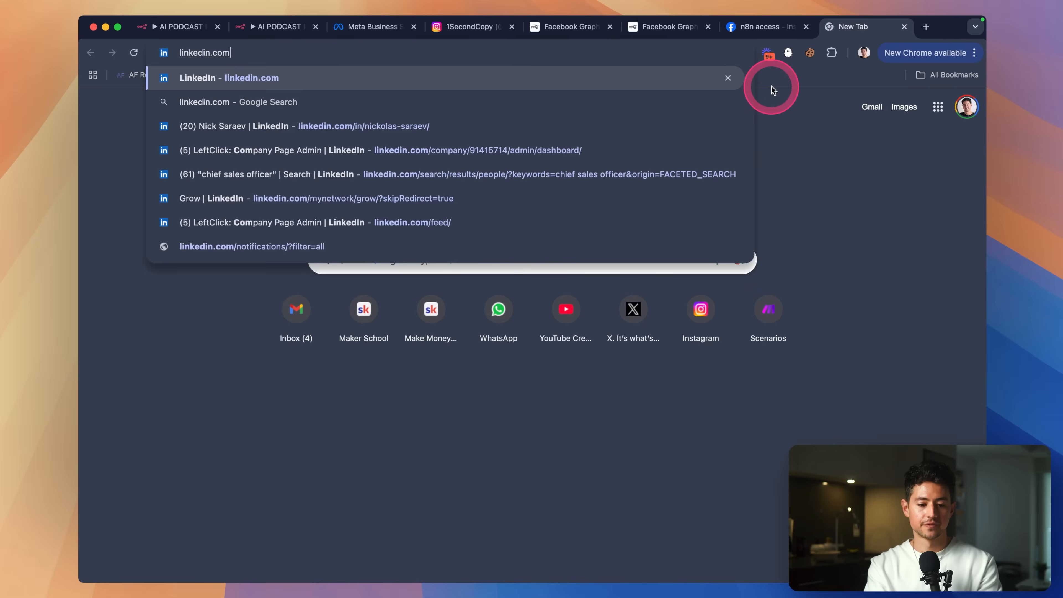
key(Return)
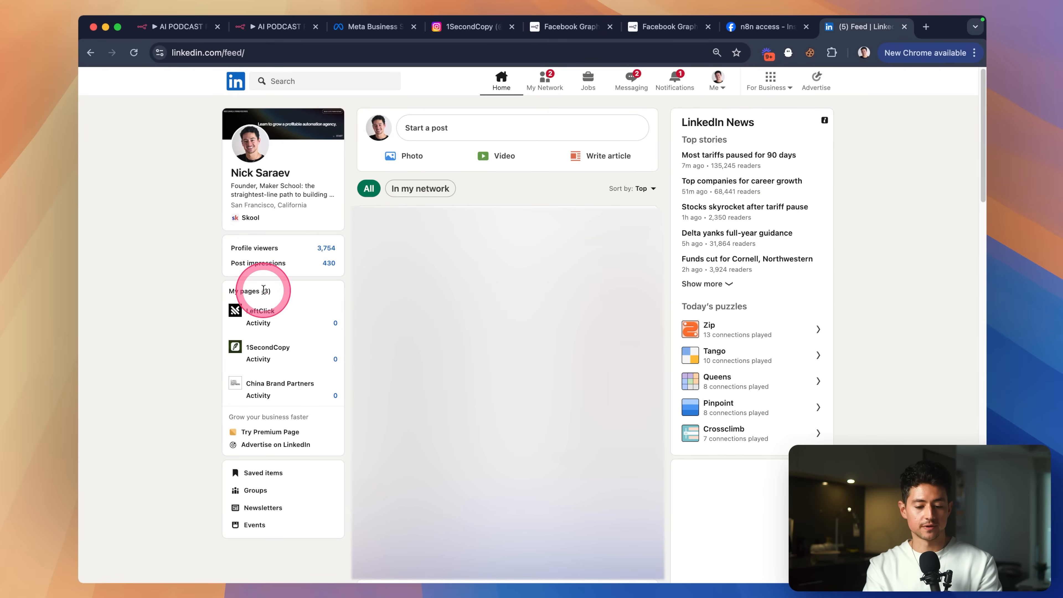
click(256, 312)
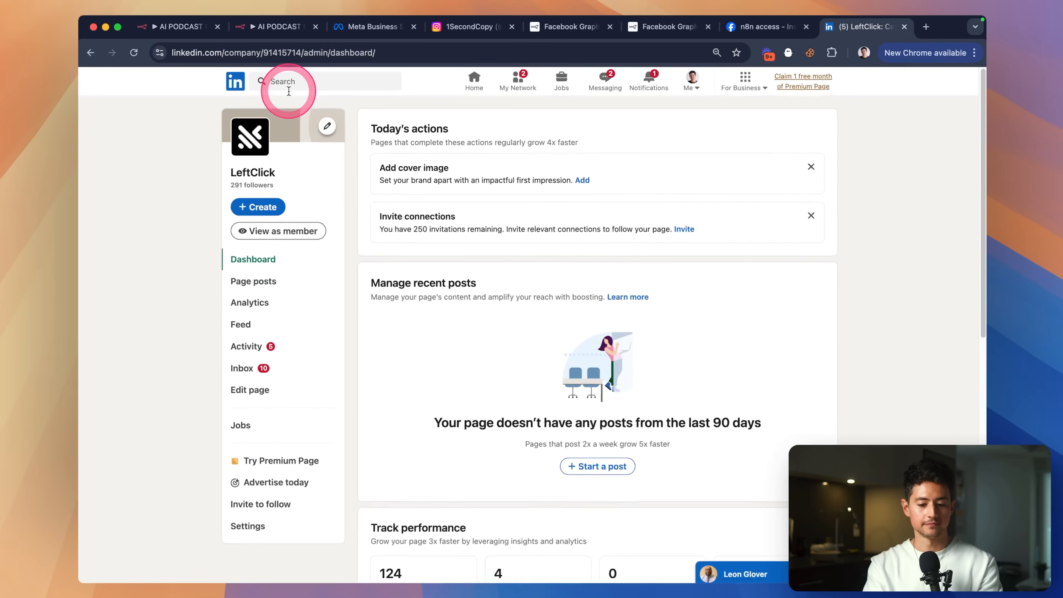
double_click(282, 53)
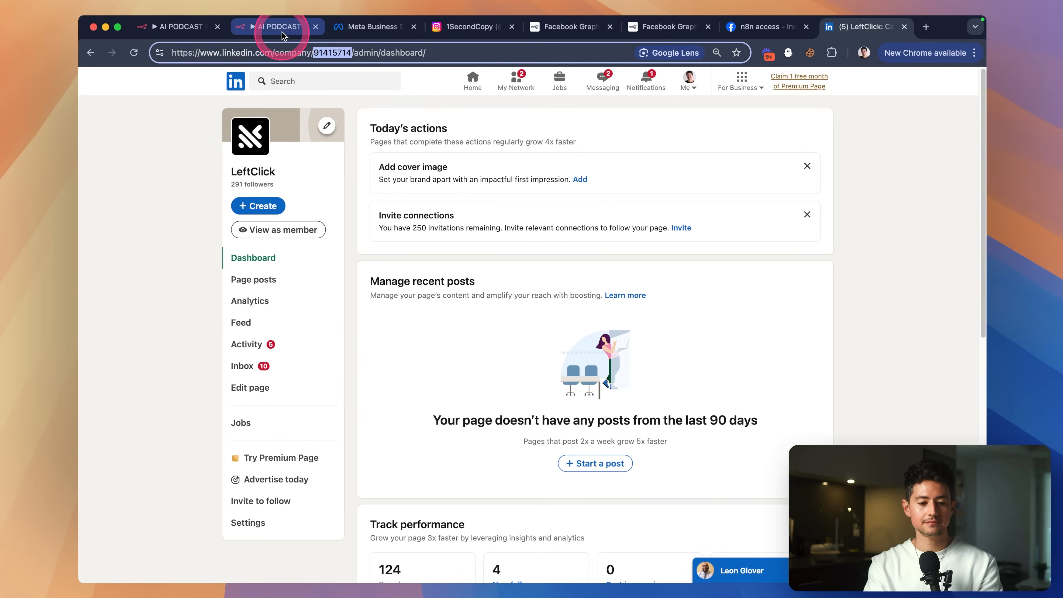
click(282, 33)
click(465, 320)
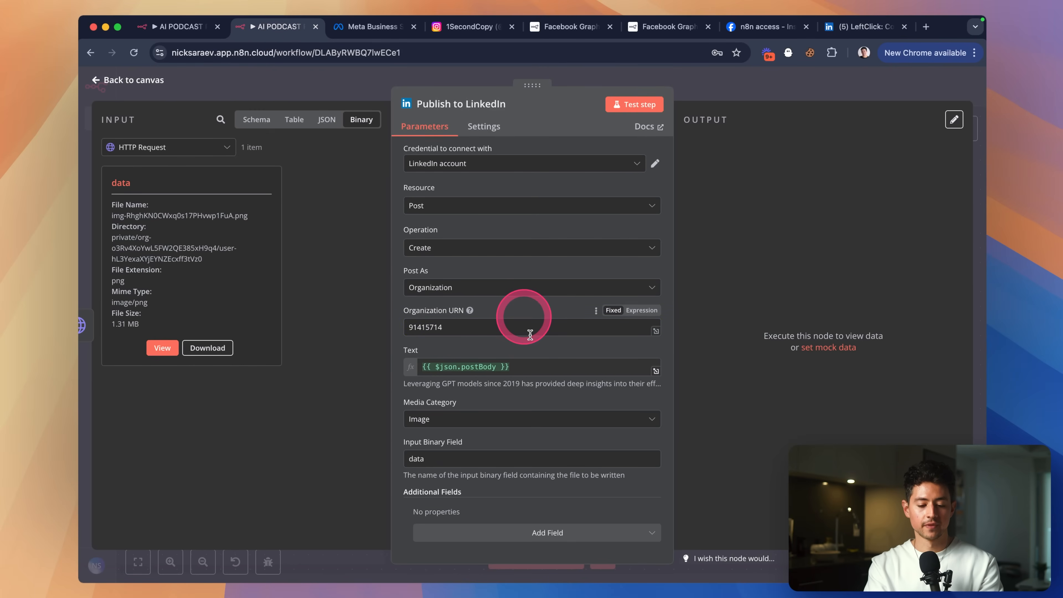
Check the Text field's postBody expression and test Publish to LinkedIn, returning a share URN.
drag(611, 364, 403, 366)
click(484, 350)
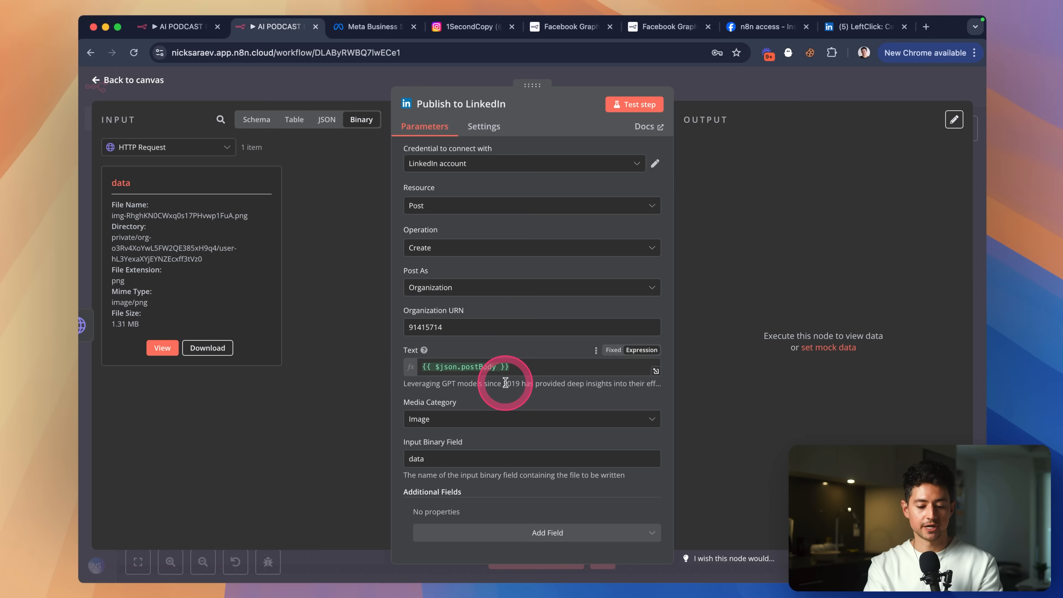
click(466, 460)
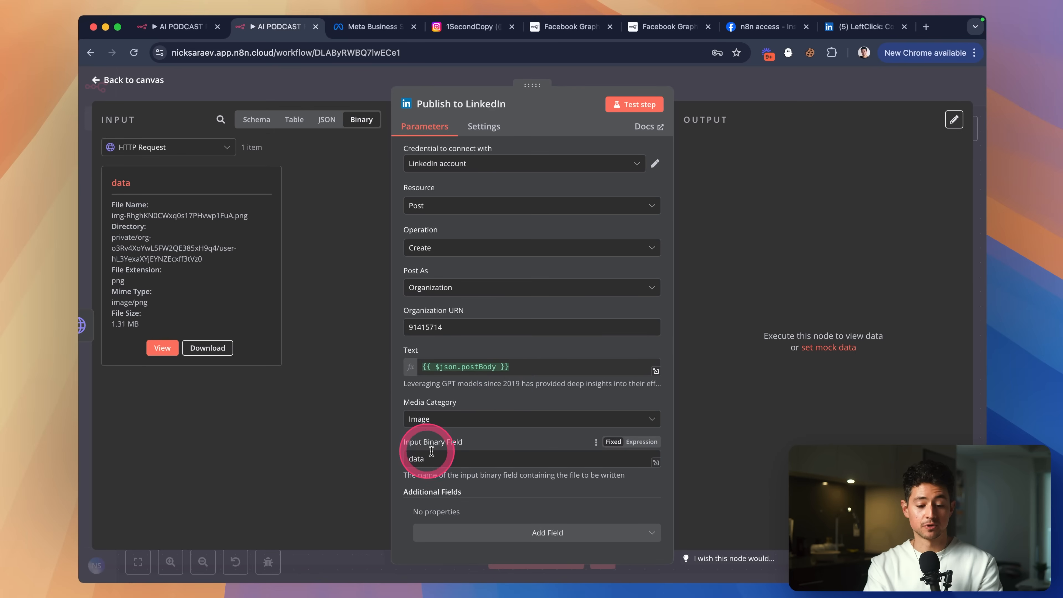
click(615, 105)
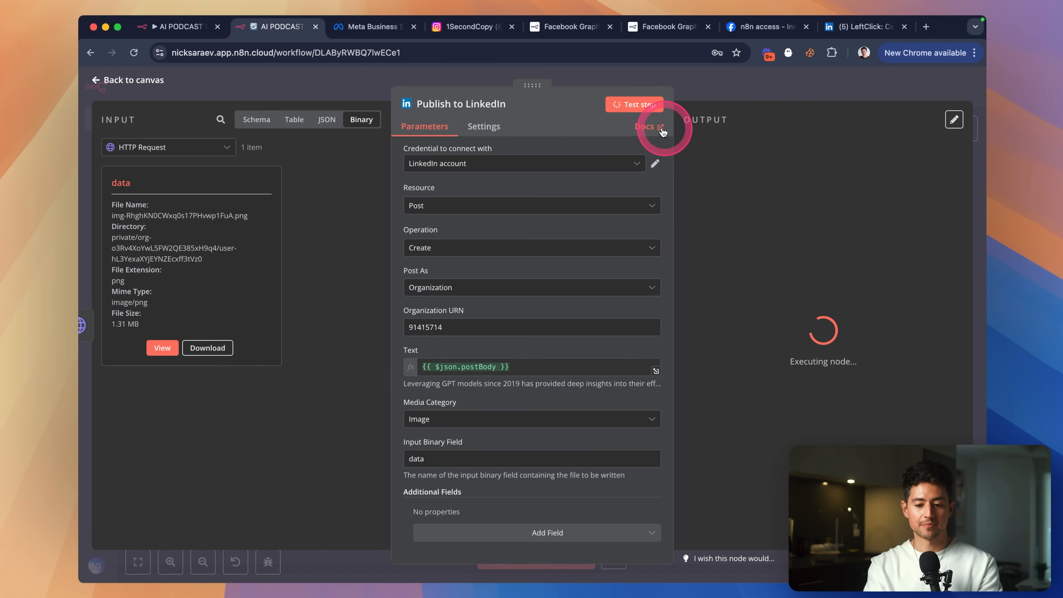
Reload the LeftClick LinkedIn dashboard to find the new GPT post with its rabbit image.
drag(865, 27, 377, 27)
click(289, 27)
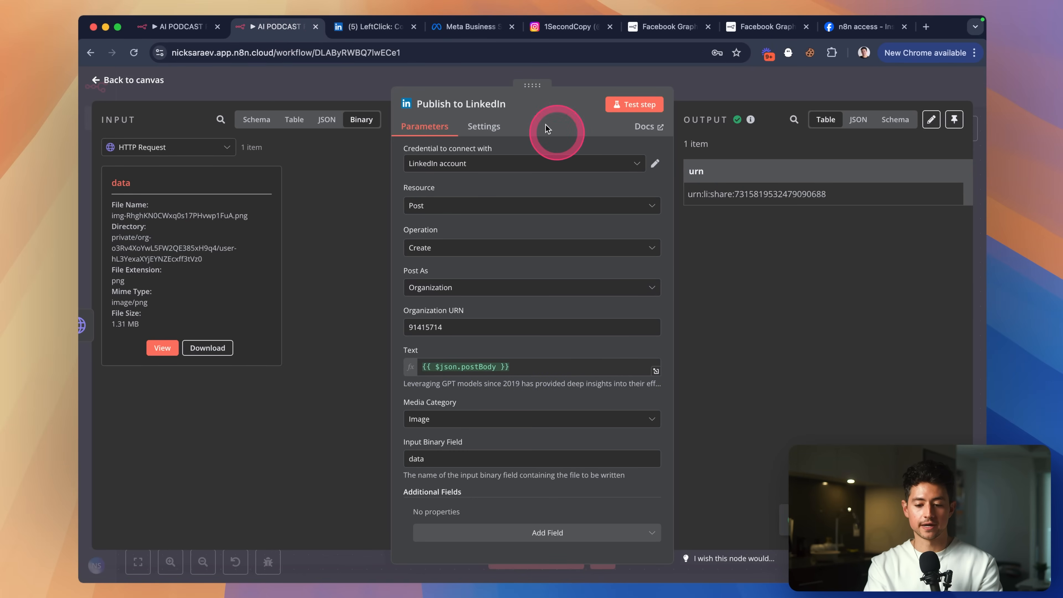
click(400, 27)
click(426, 54)
key(Return)
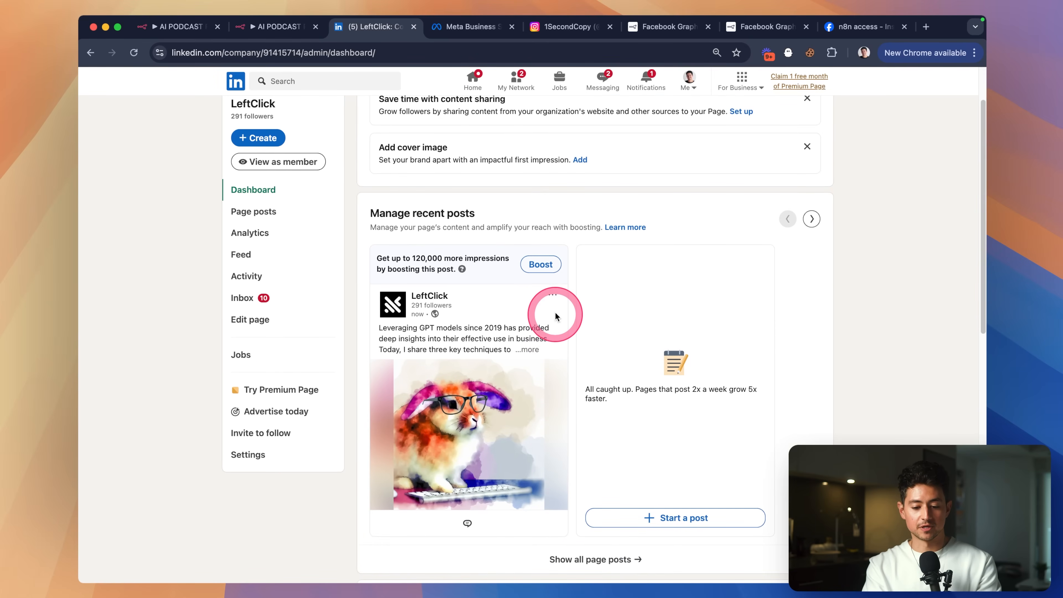
Delete the new GPT test post from the LeftClick page and go back to the n8n canvas.
click(553, 295)
click(479, 381)
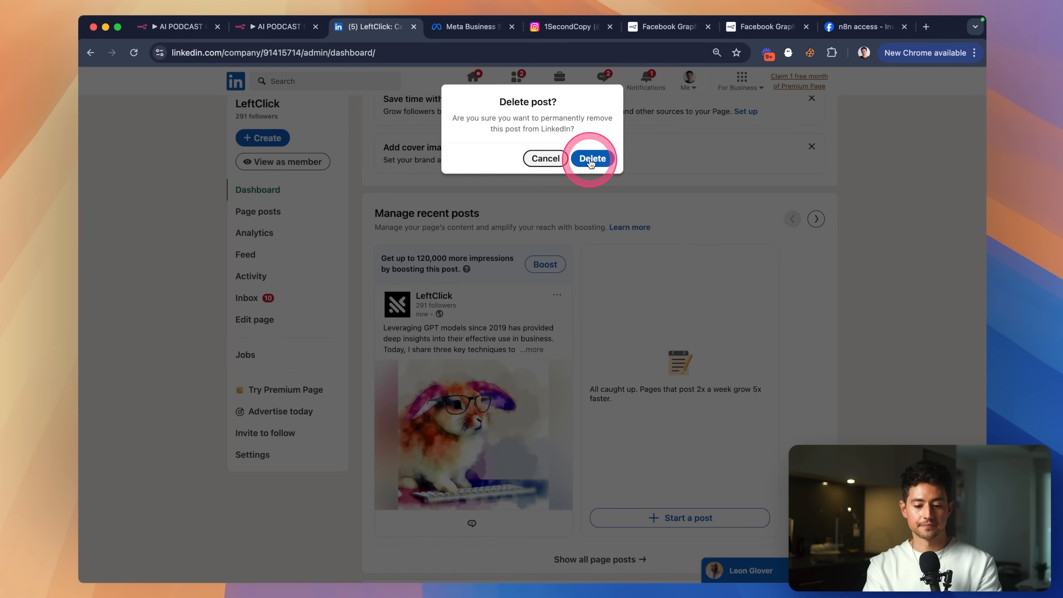
click(590, 157)
key(ctrl+shift+Tab)
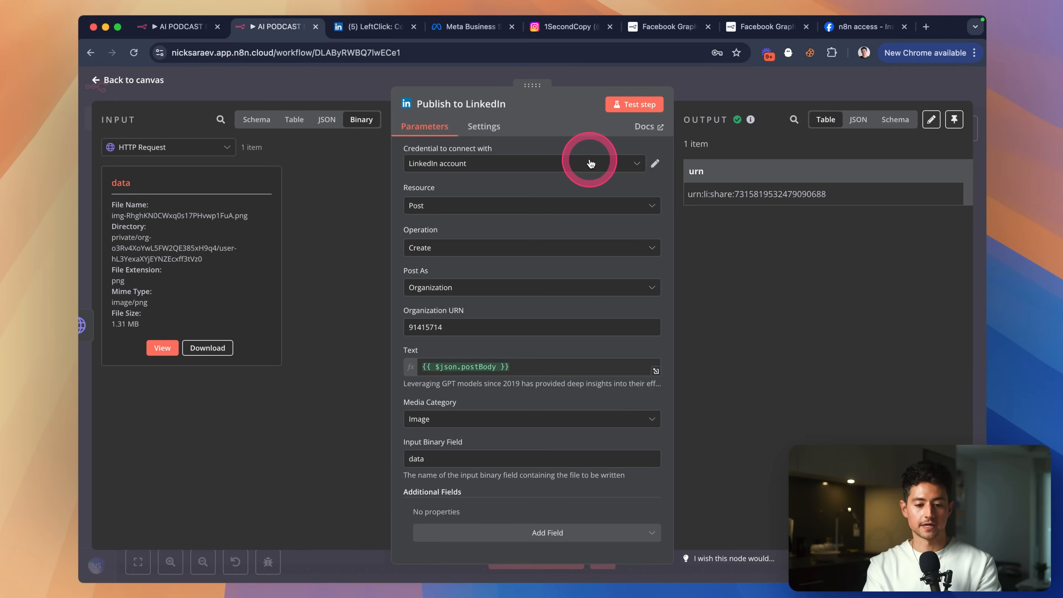
click(714, 82)
Test the Check Facebook Posts node to fetch a Facebook sheet row.
scroll(684, 253, down, 3)
scroll(684, 253, left, 3)
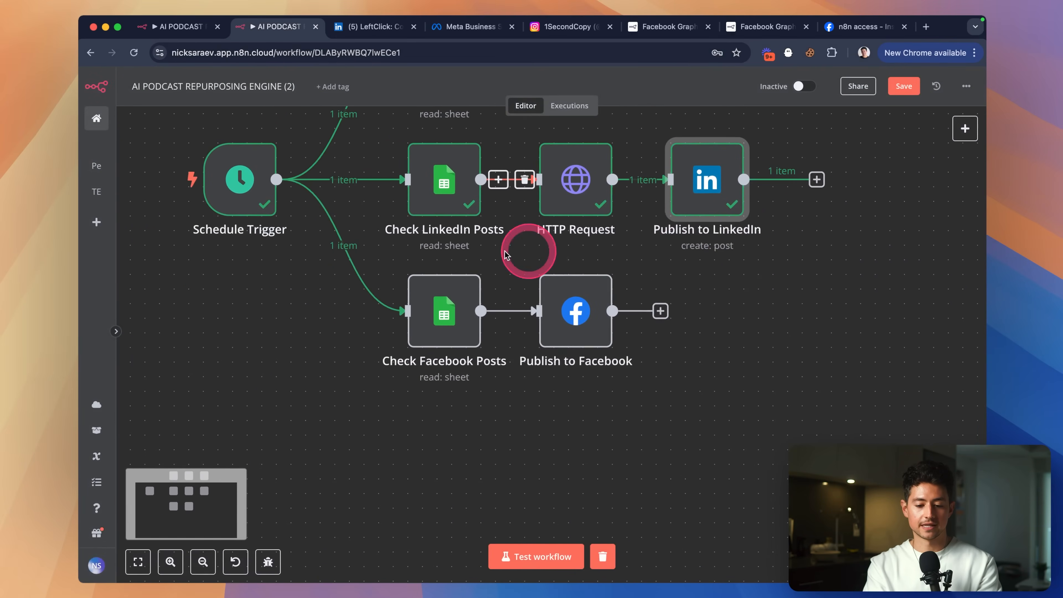
double_click(437, 319)
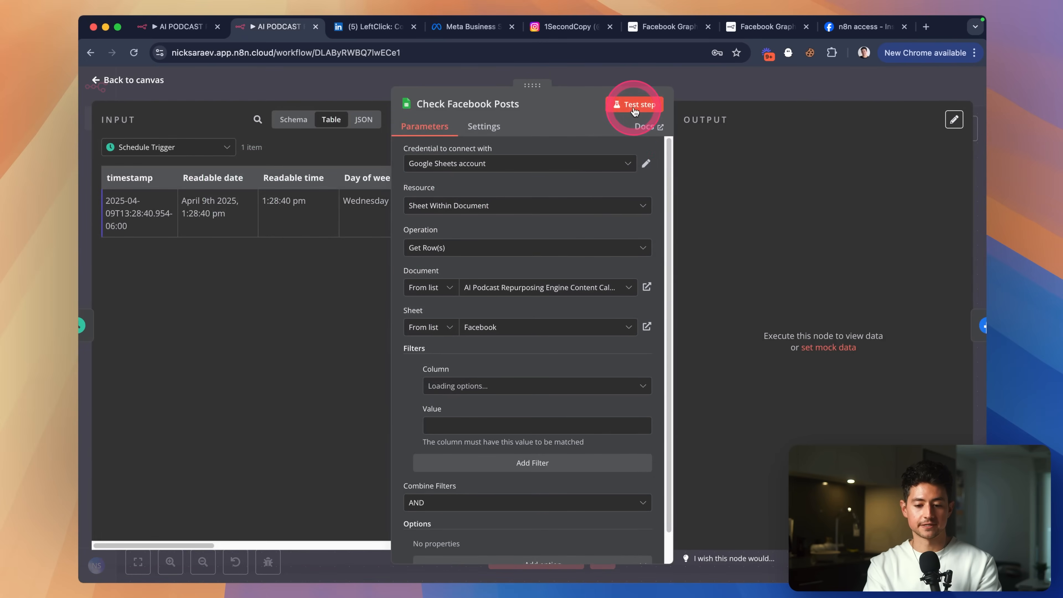
click(634, 110)
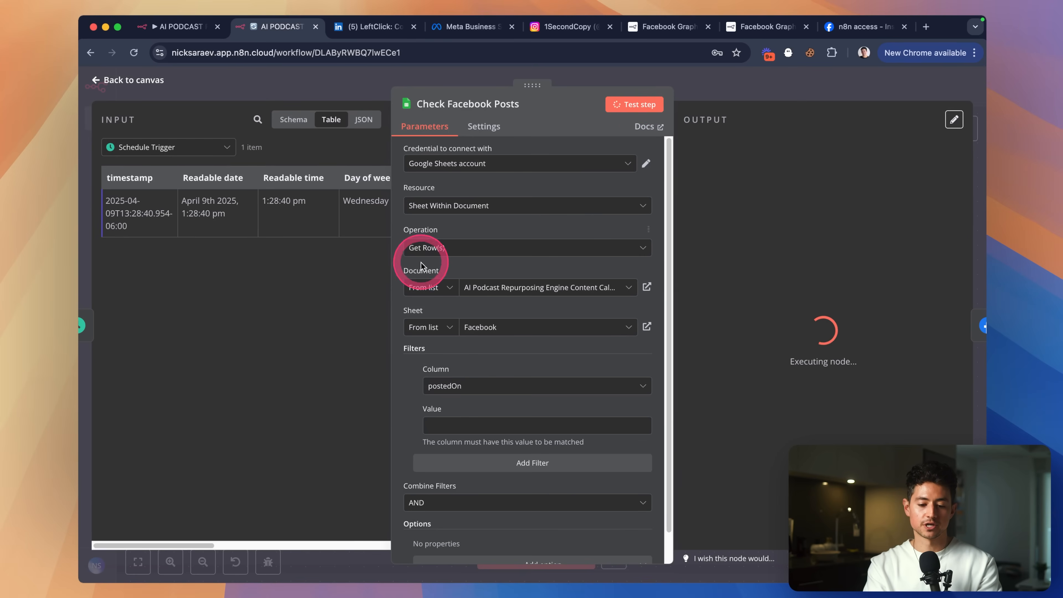
scroll(768, 256, right, 5)
scroll(768, 254, left, 5)
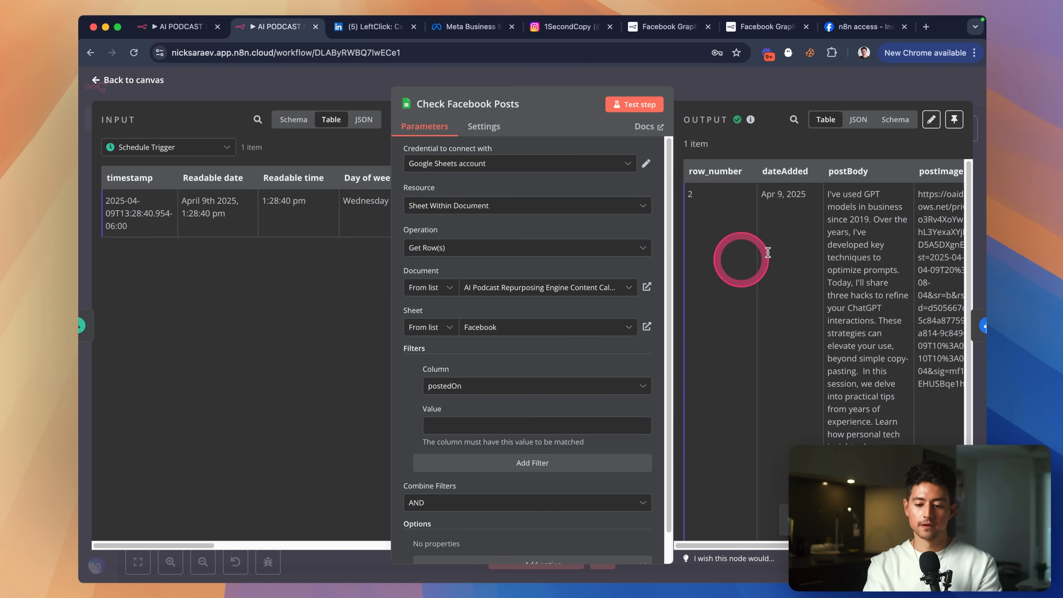
click(750, 92)
Review Publish to Facebook's message and url query parameters and test it, returning id and post_id.
double_click(583, 309)
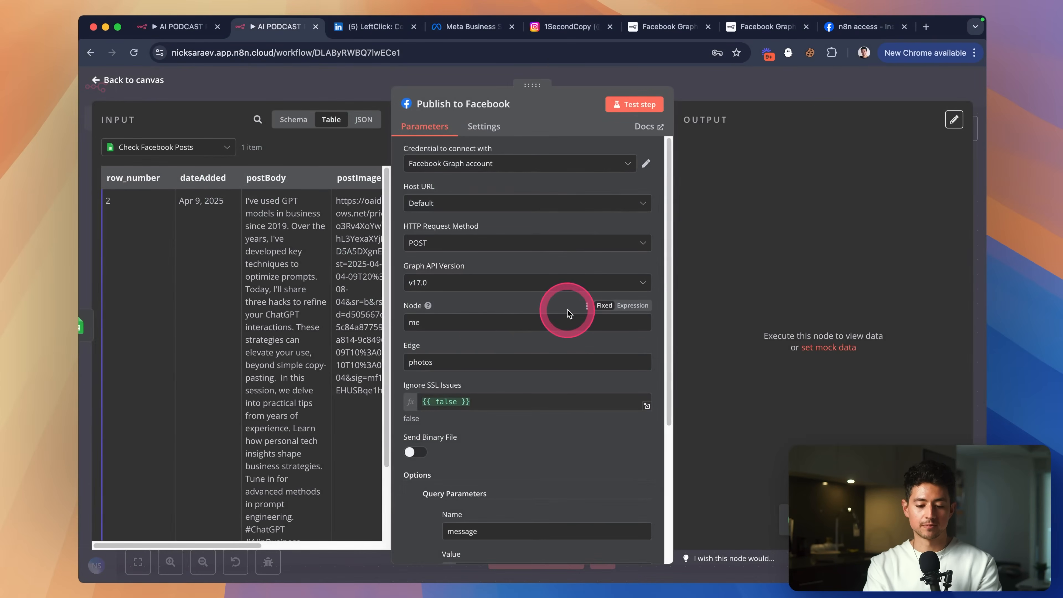
click(485, 348)
scroll(486, 349, down, 5)
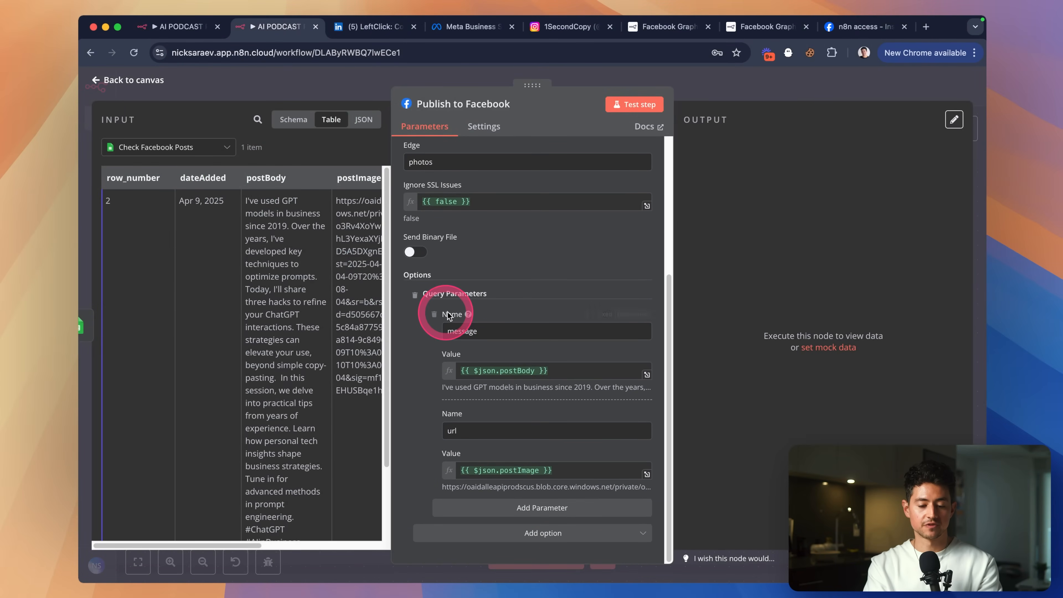
scroll(451, 316, up, 8)
scroll(491, 161, up, 5)
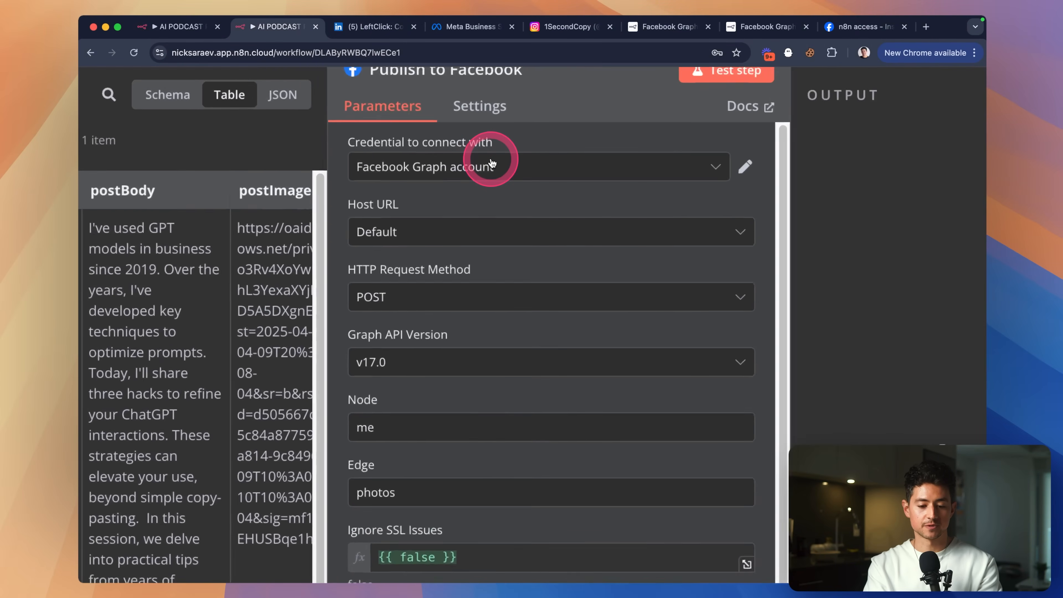
scroll(471, 195, down, 2)
scroll(508, 190, right, 1)
scroll(510, 192, right, 1)
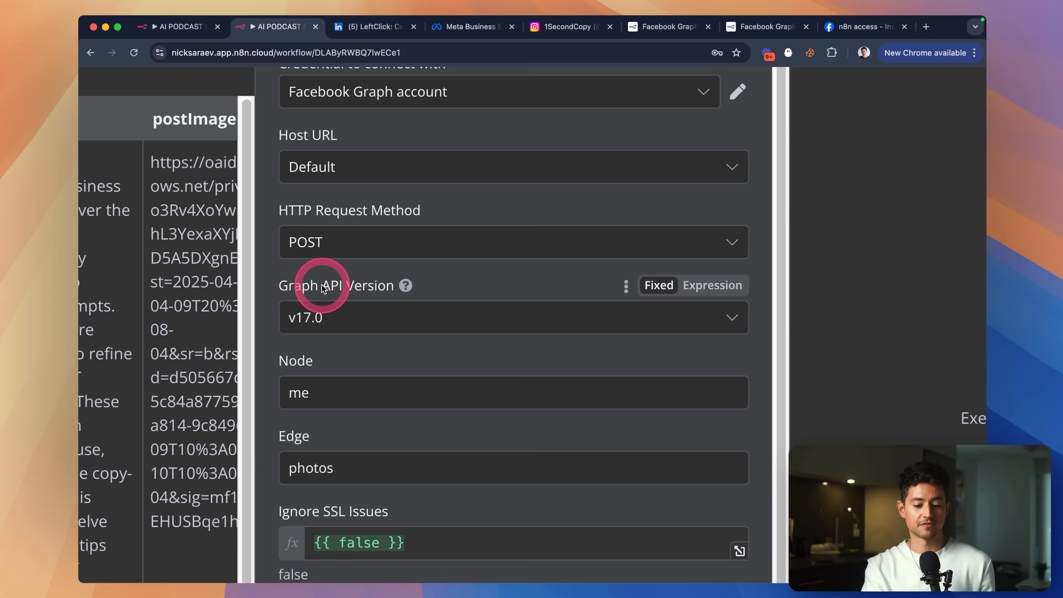
scroll(370, 318, down, 1)
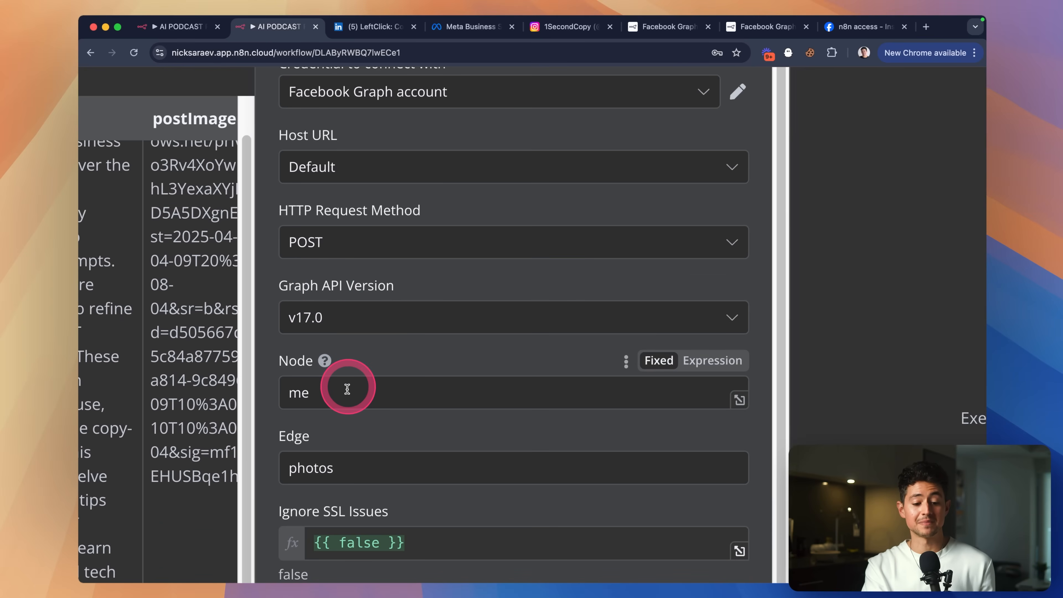
scroll(444, 360, down, 2)
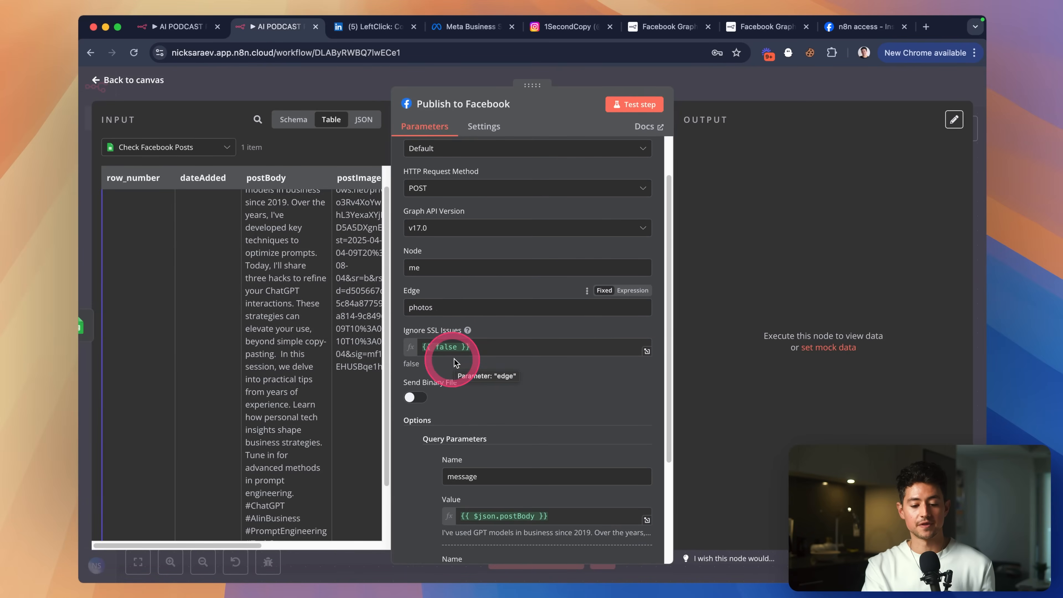
scroll(522, 313, down, 1)
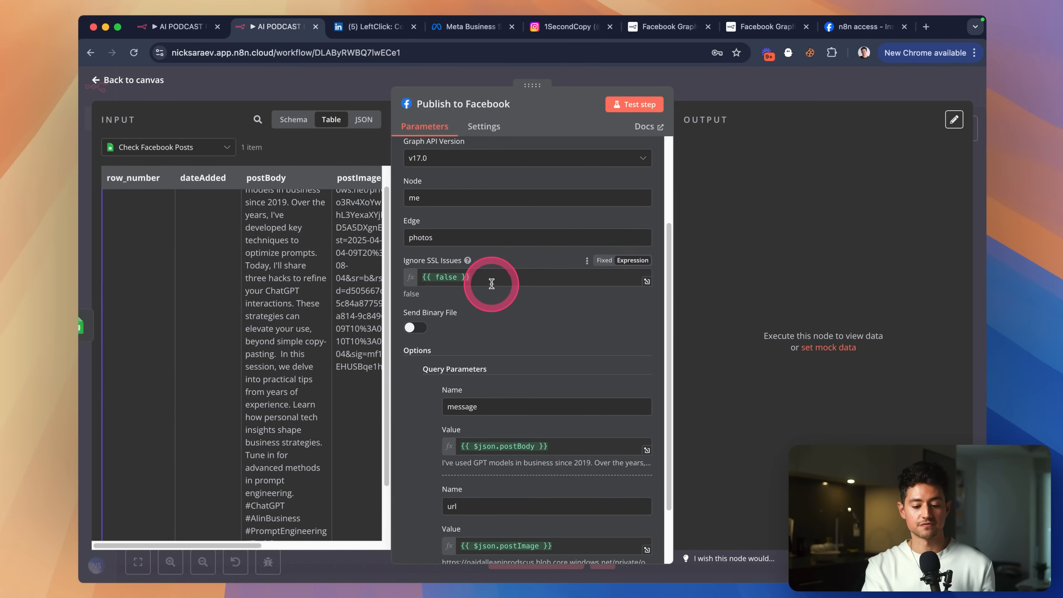
scroll(487, 278, down, 4)
click(572, 363)
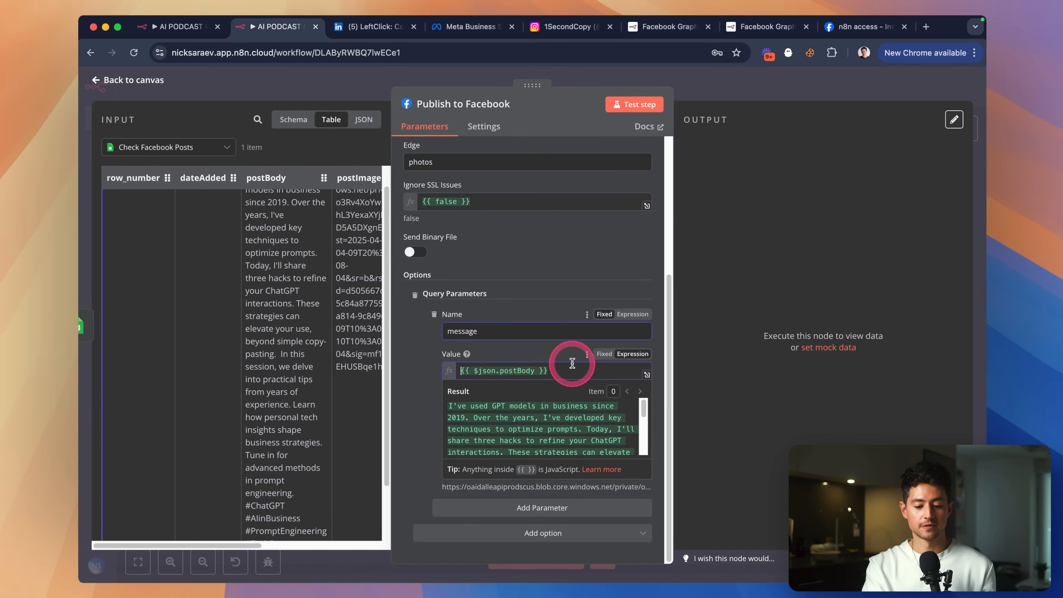
click(570, 337)
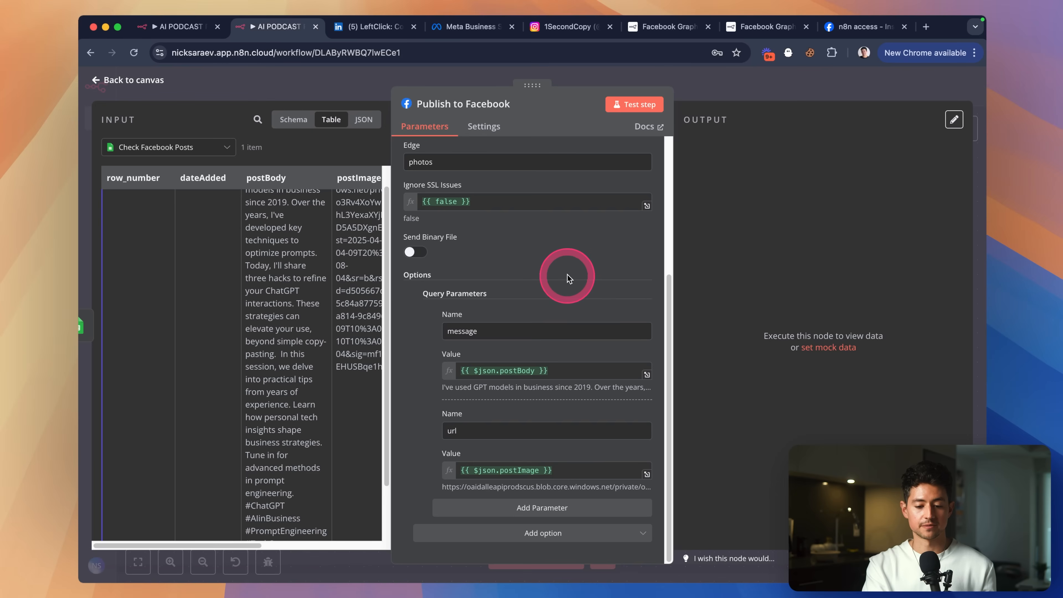
scroll(570, 273, up, 5)
click(612, 109)
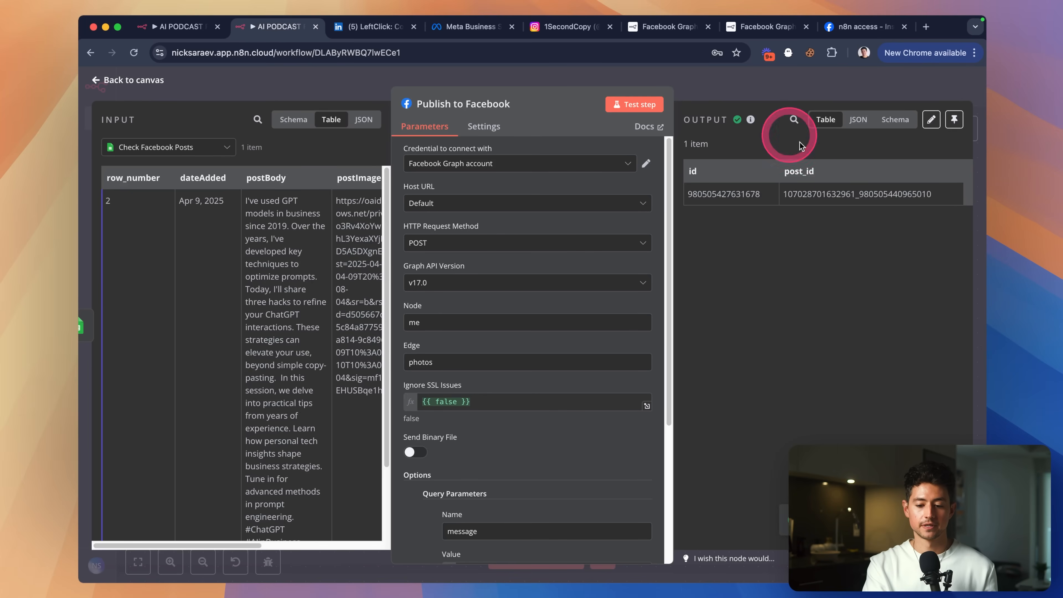
click(861, 27)
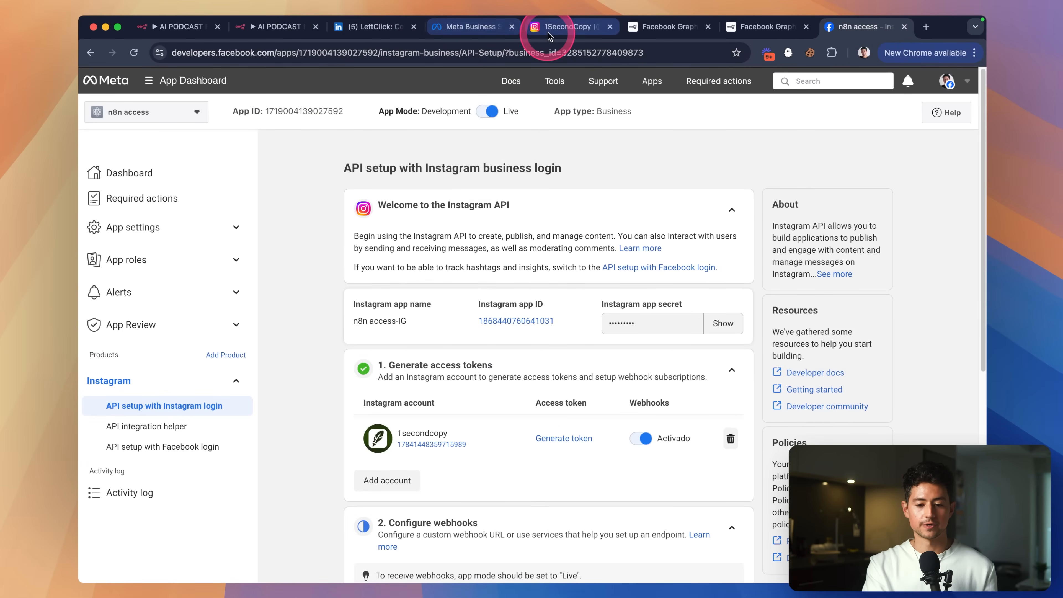
Find the newest post on the 1SecondCopy Facebook page and open it in Meta Business Suite's post management.
click(467, 27)
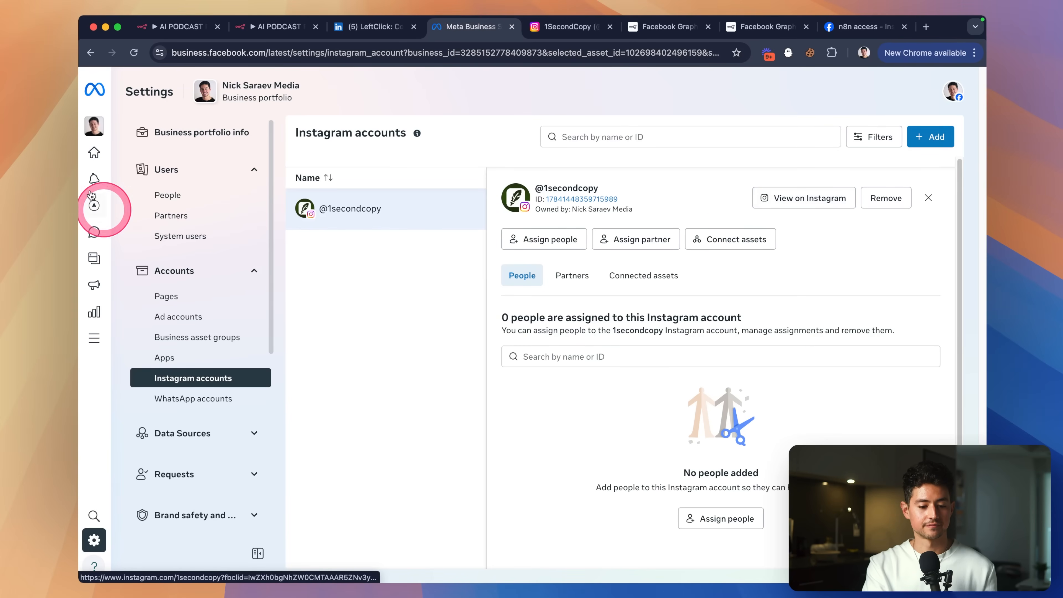
click(167, 297)
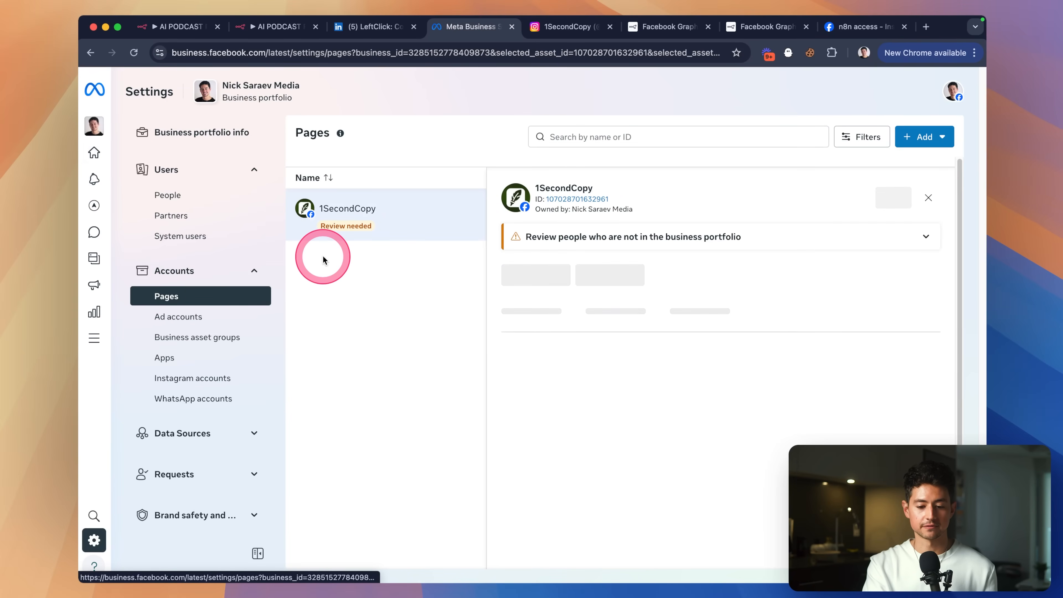
click(760, 205)
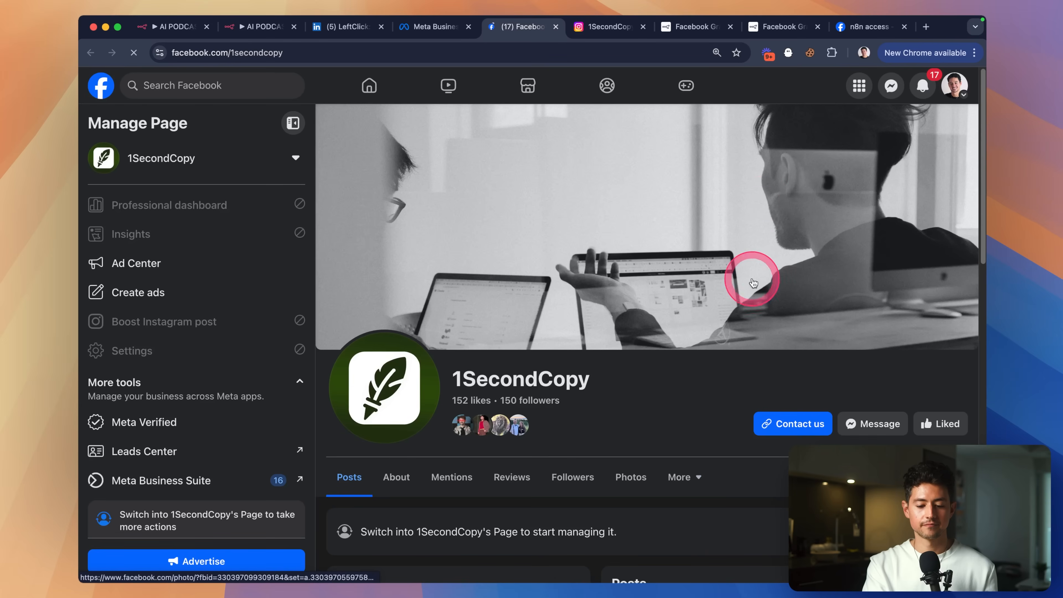
scroll(753, 282, down, 10)
click(949, 222)
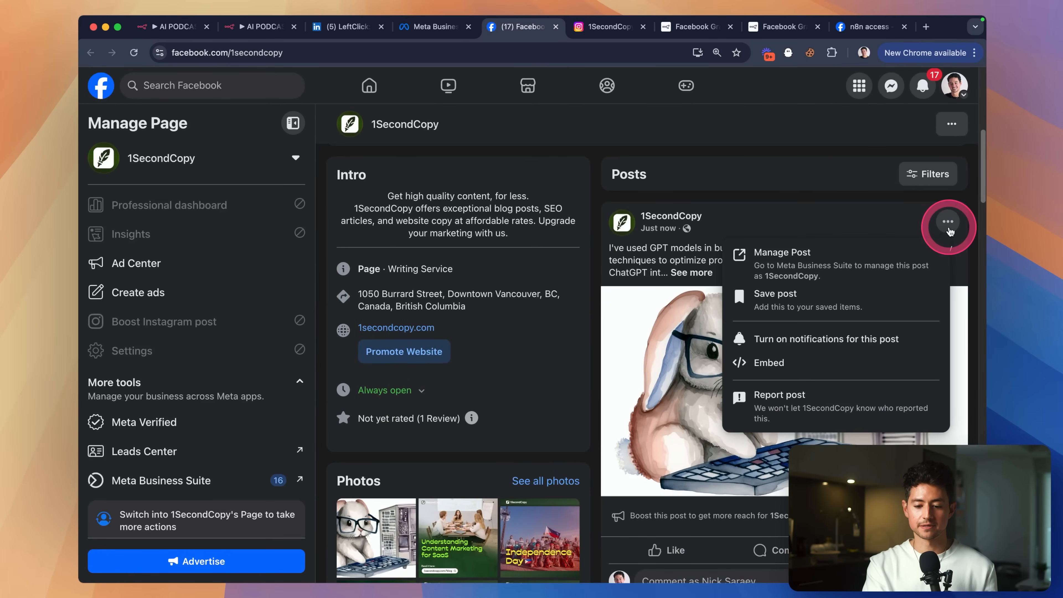
click(856, 268)
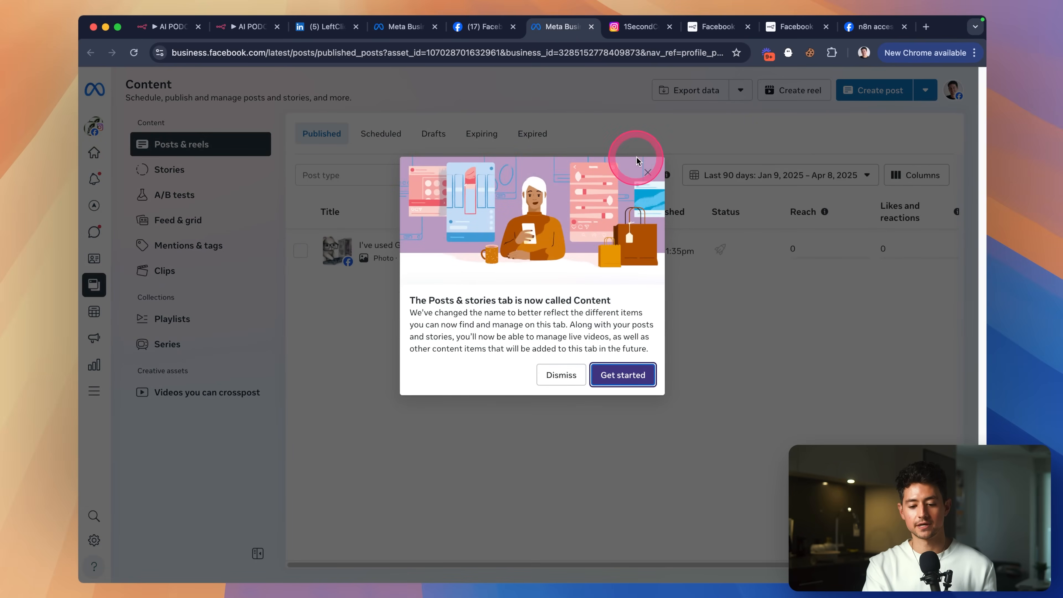
click(647, 171)
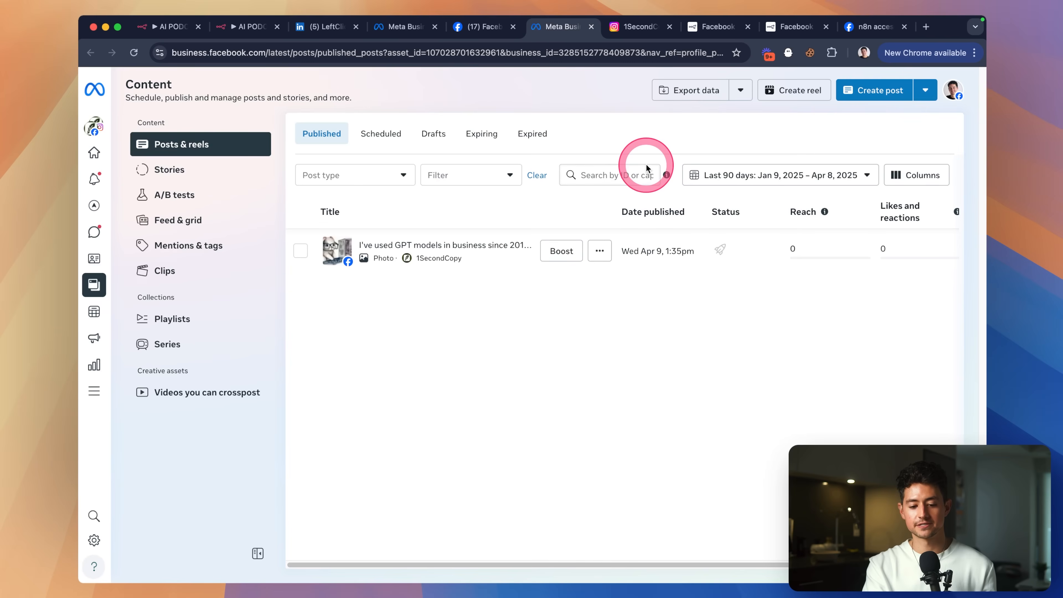
Delete the GPT test post, confirm the deletion, and return to n8n.
click(300, 250)
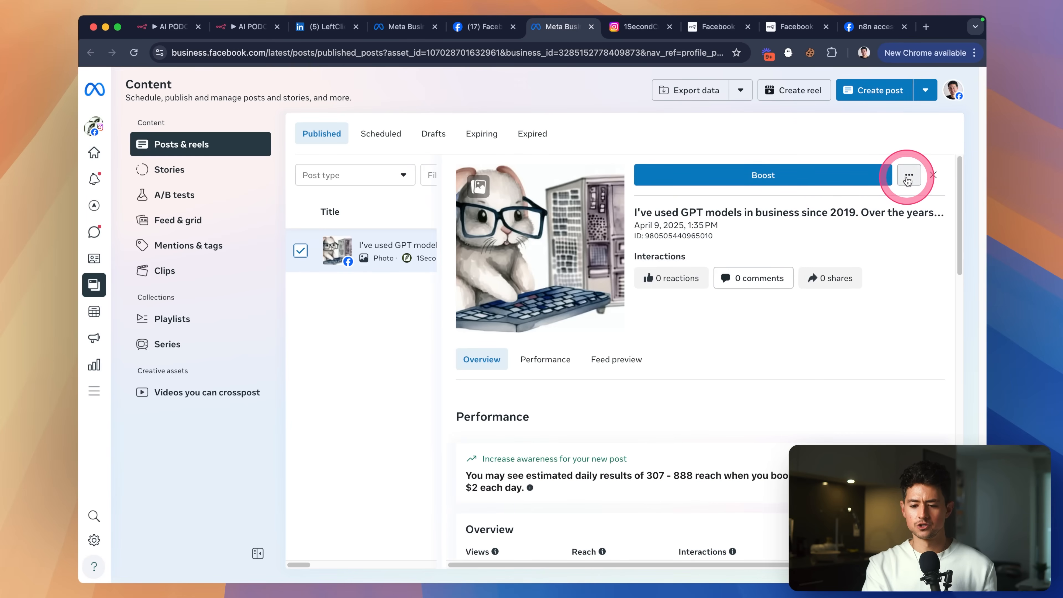
click(908, 176)
click(919, 251)
click(679, 283)
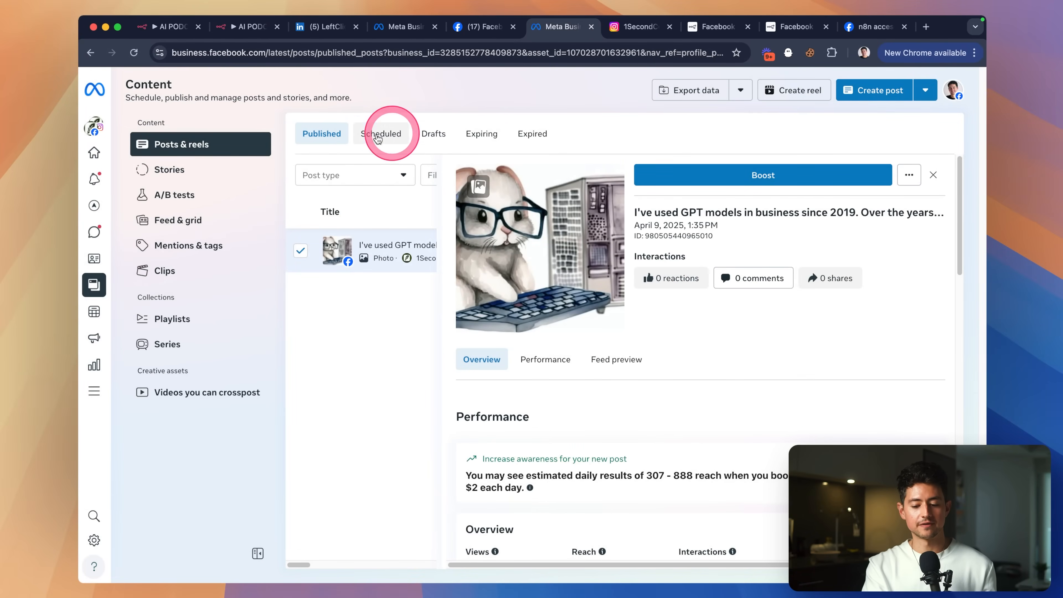
click(247, 26)
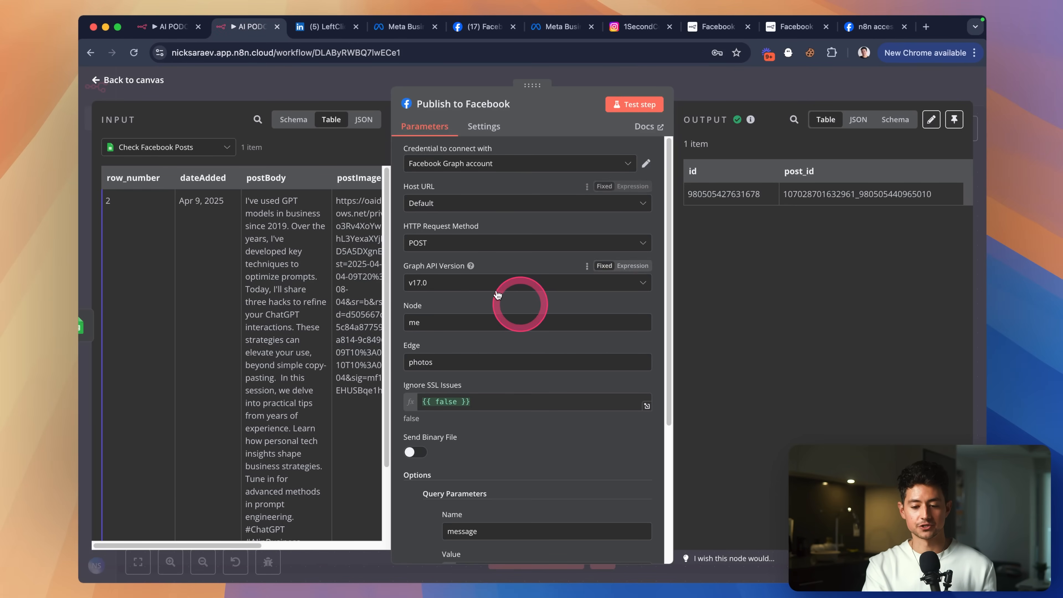
Close the Publish to Facebook settings and clear the selection on the workflow canvas.
scroll(502, 297, down, 5)
click(694, 92)
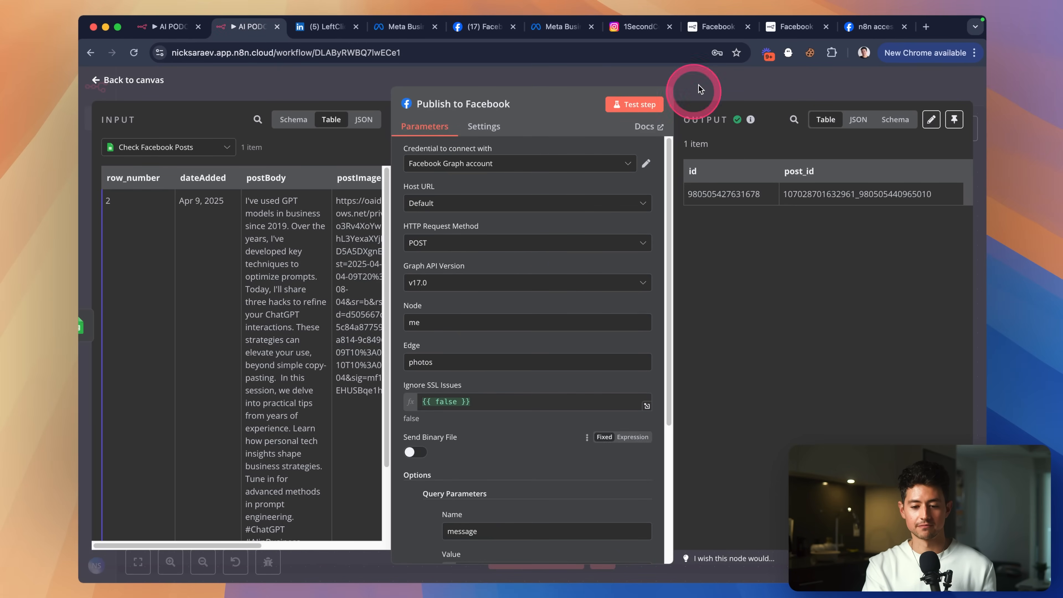
click(701, 200)
scroll(766, 214, up, 3)
click(833, 230)
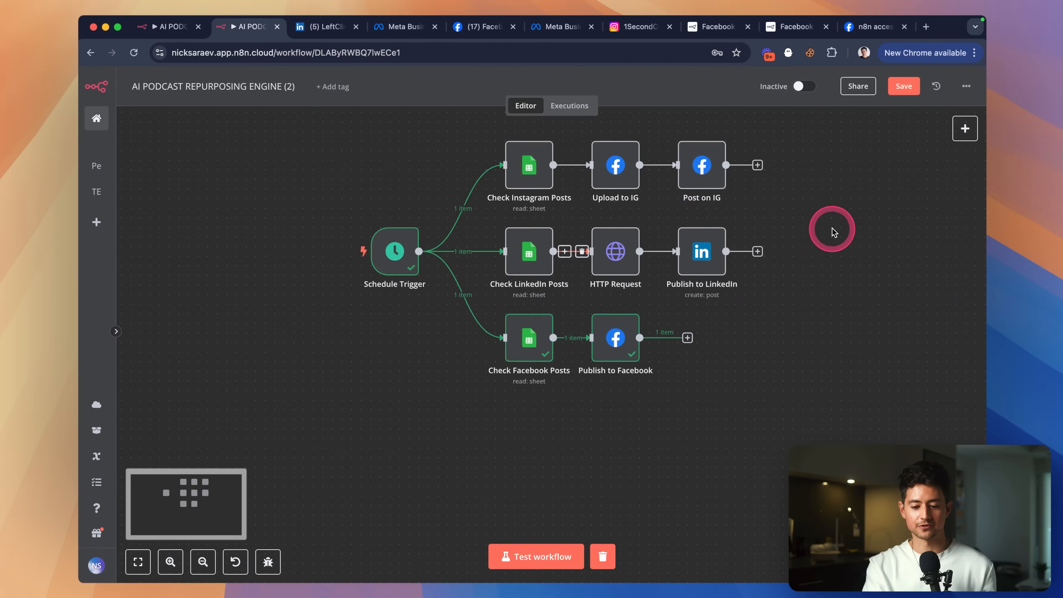
scroll(855, 229, right, 3)
scroll(856, 230, up, 1)
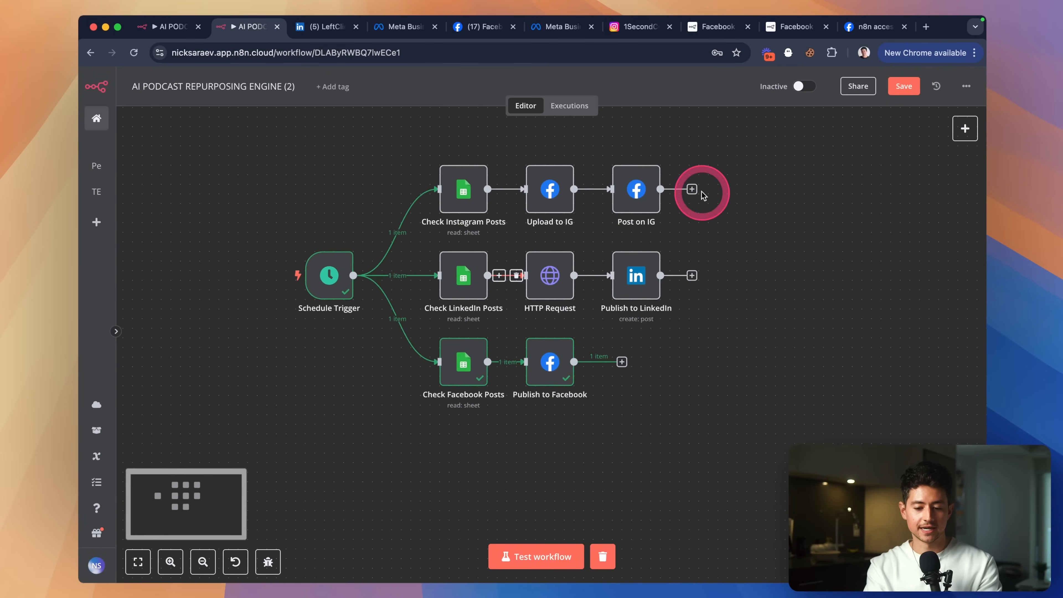
scroll(641, 354, right, 2)
scroll(641, 354, down, 1)
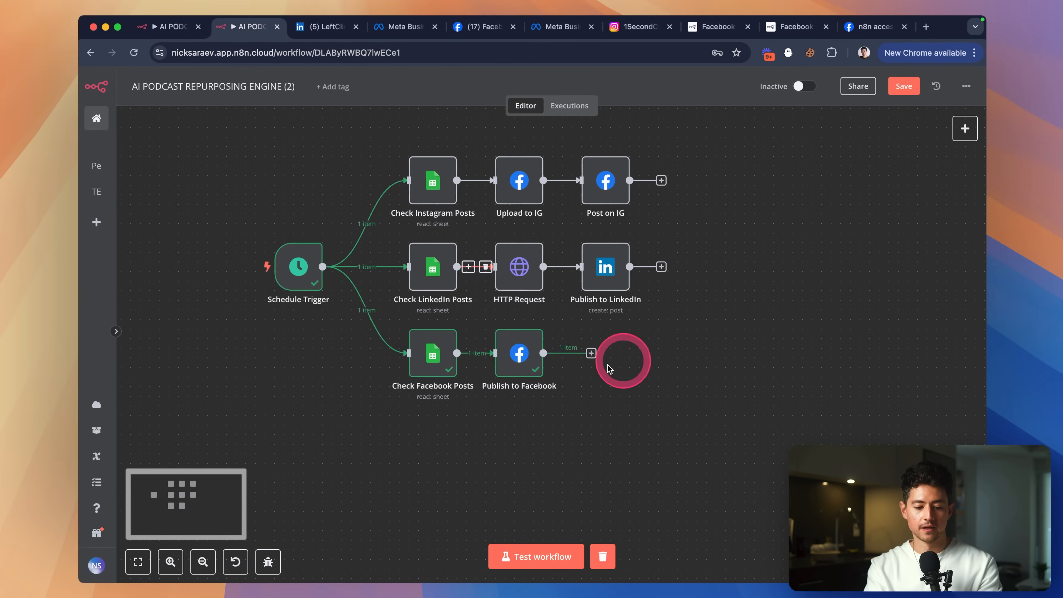
scroll(460, 403, up, 3)
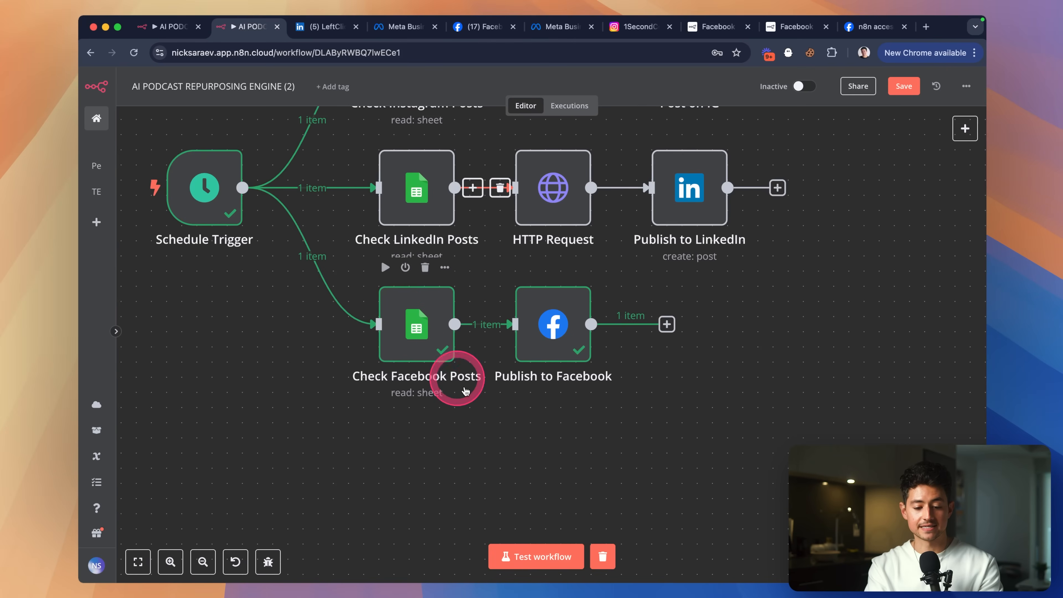
Duplicate Check Facebook Posts, connect the copy after Publish to Facebook, and open its settings.
drag(482, 410, 376, 280)
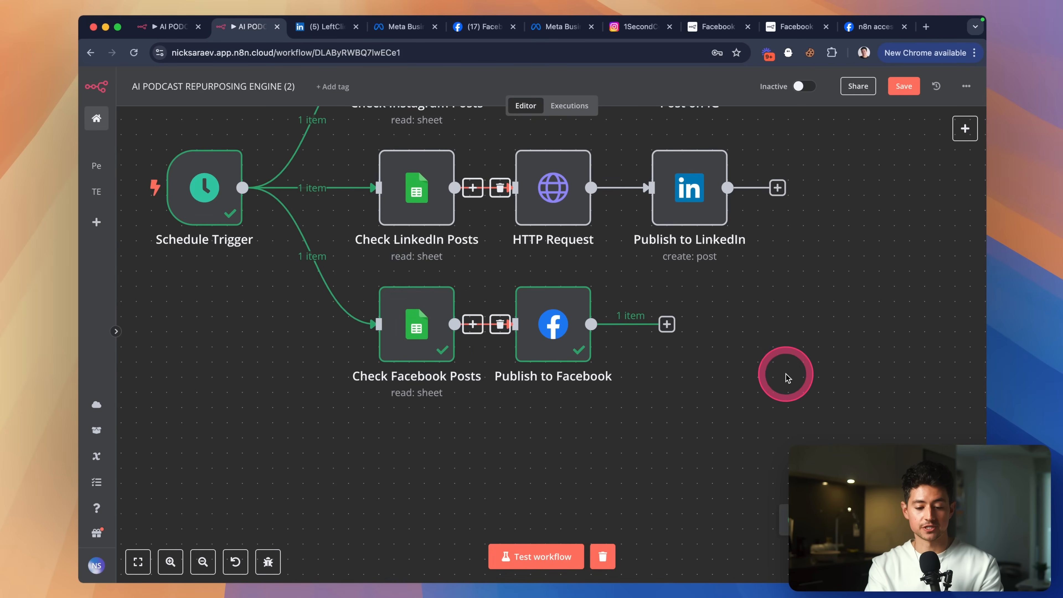
key(super+v)
drag(885, 240, 695, 323)
click(678, 324)
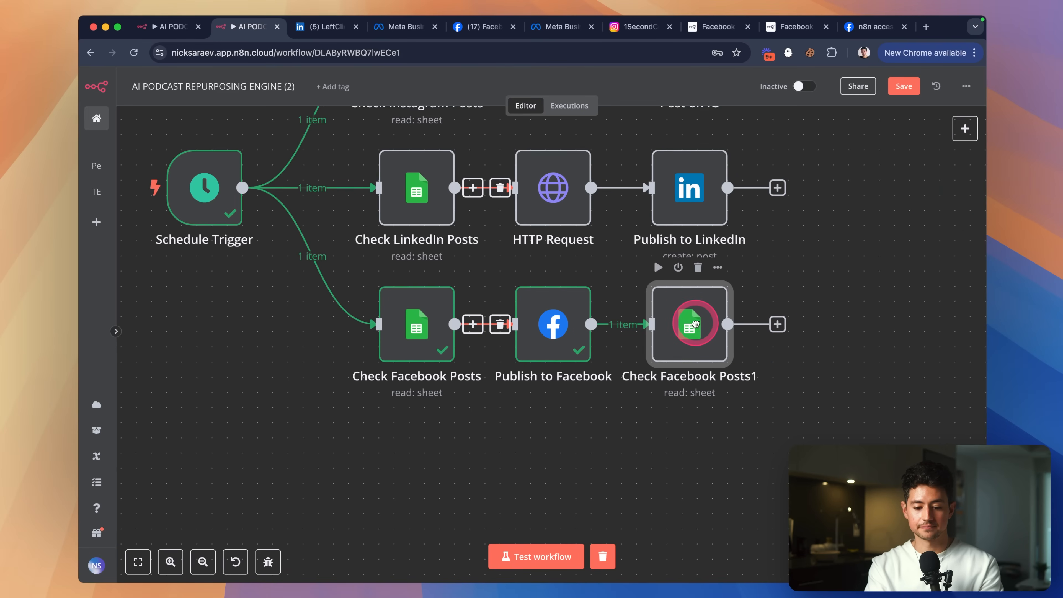
double_click(696, 327)
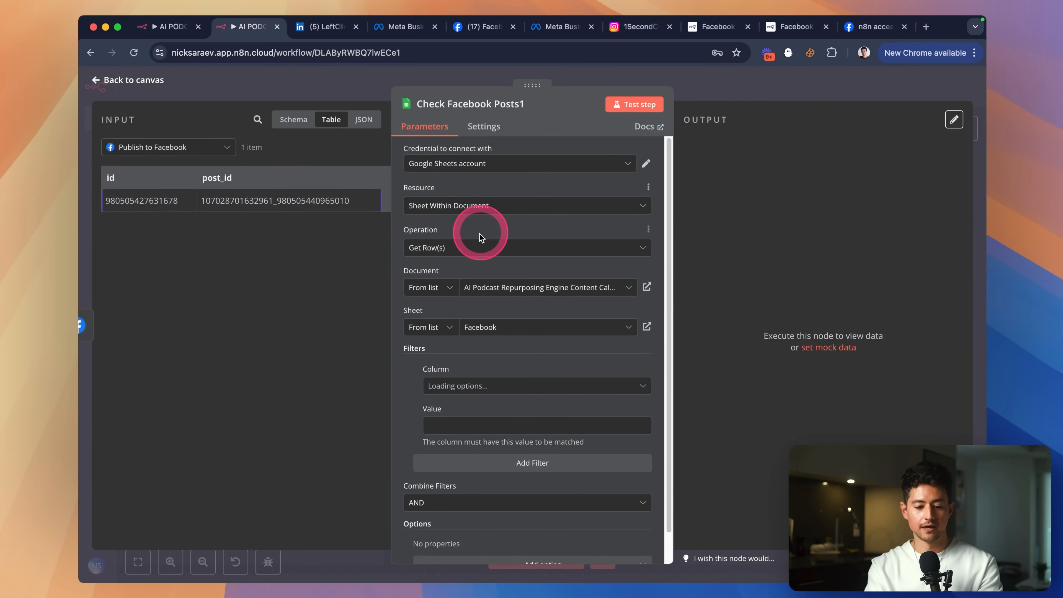
Set Check Facebook Posts1 to update an existing row, matching rows on the postImage column.
click(476, 247)
scroll(488, 276, up, 3)
scroll(491, 285, down, 3)
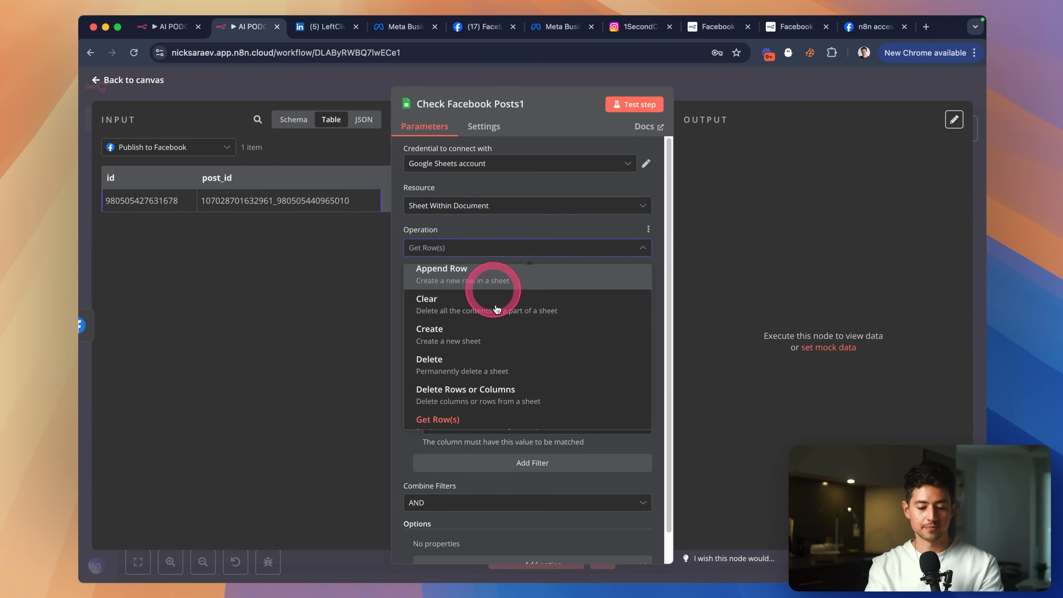
click(510, 409)
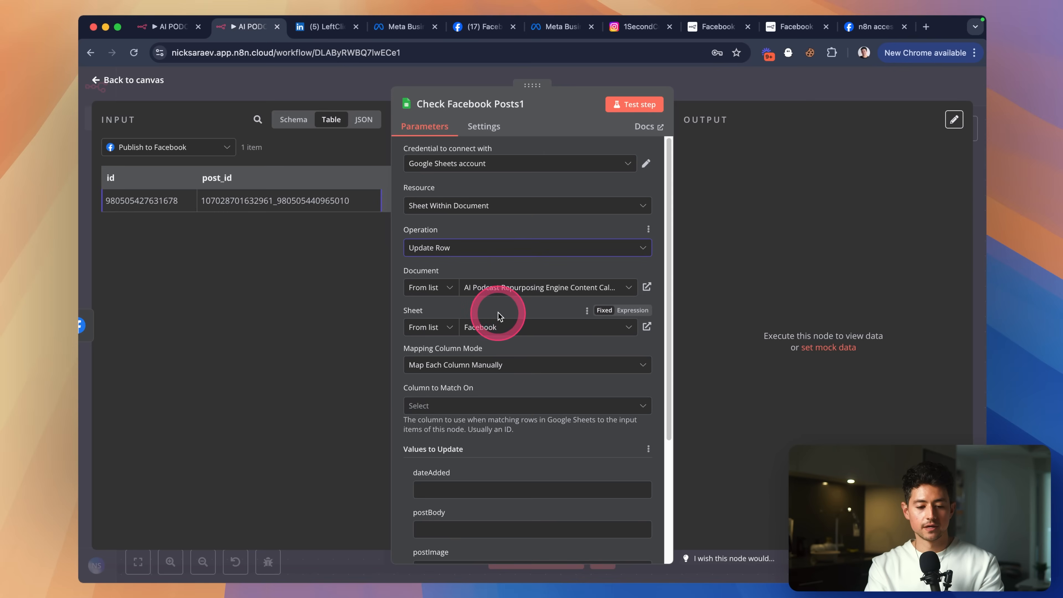
scroll(527, 352, down, 5)
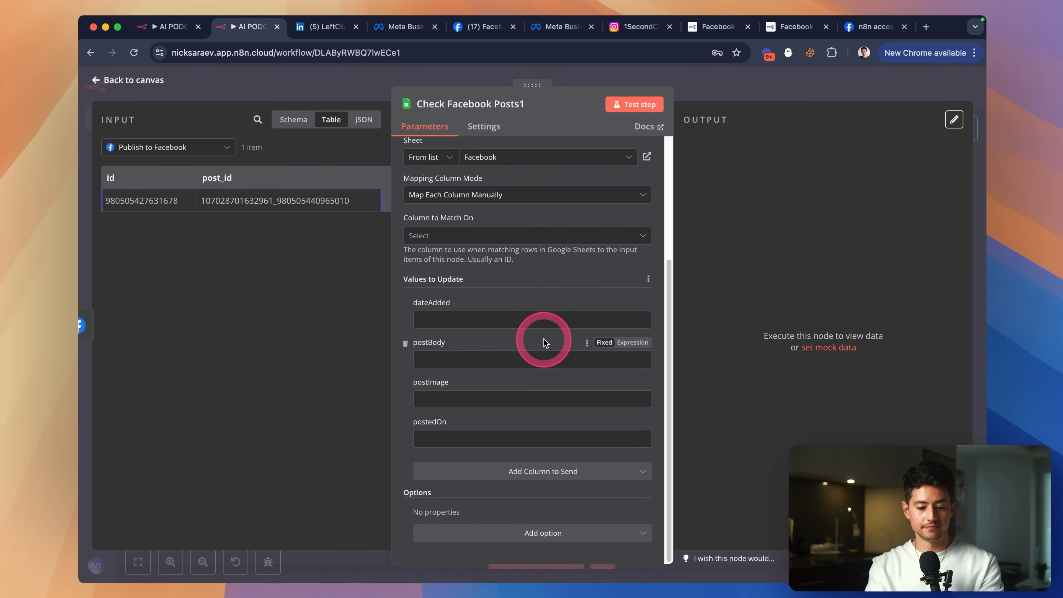
click(480, 238)
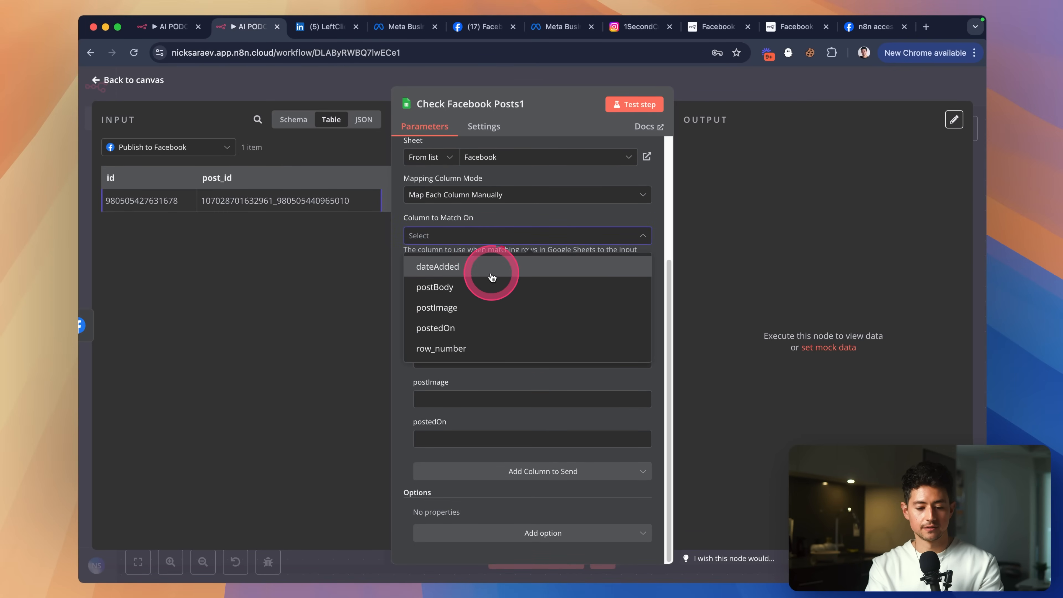
click(502, 304)
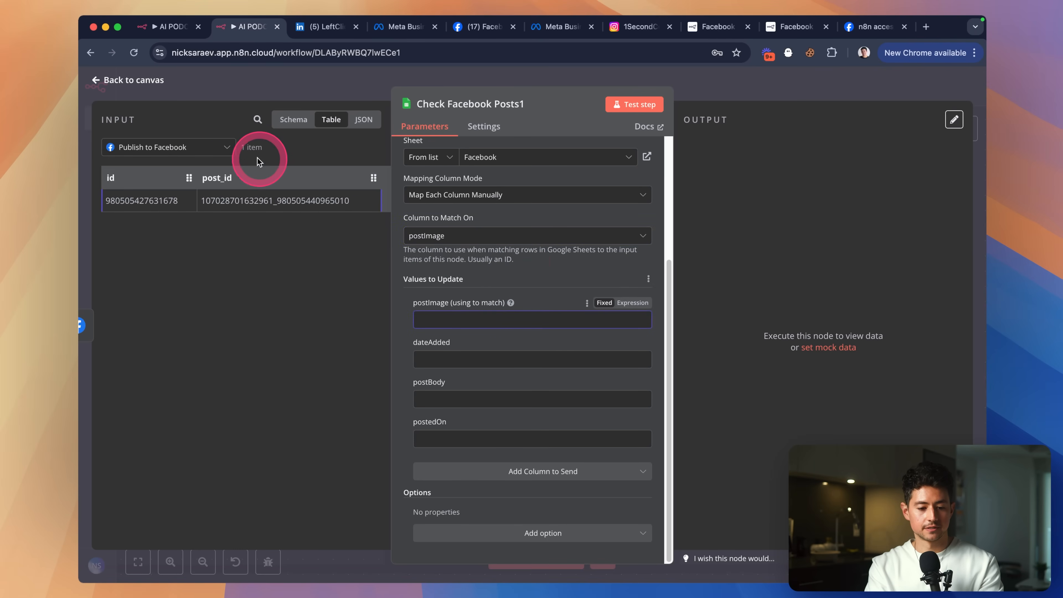
Map postImage, dateAdded and postBody from the Check Facebook Posts schema into the update fields.
click(228, 147)
click(288, 118)
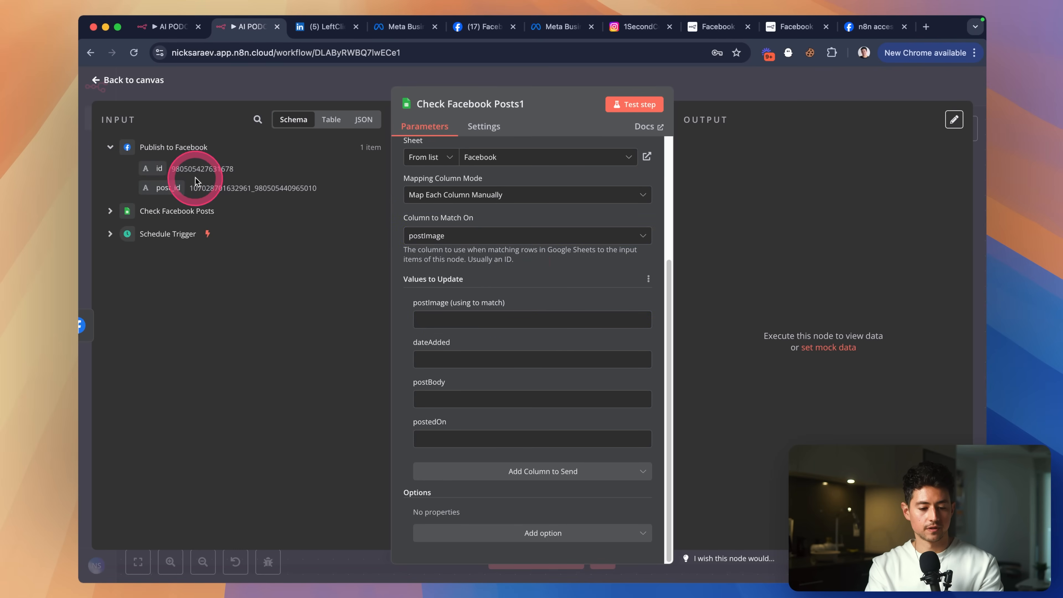
click(109, 211)
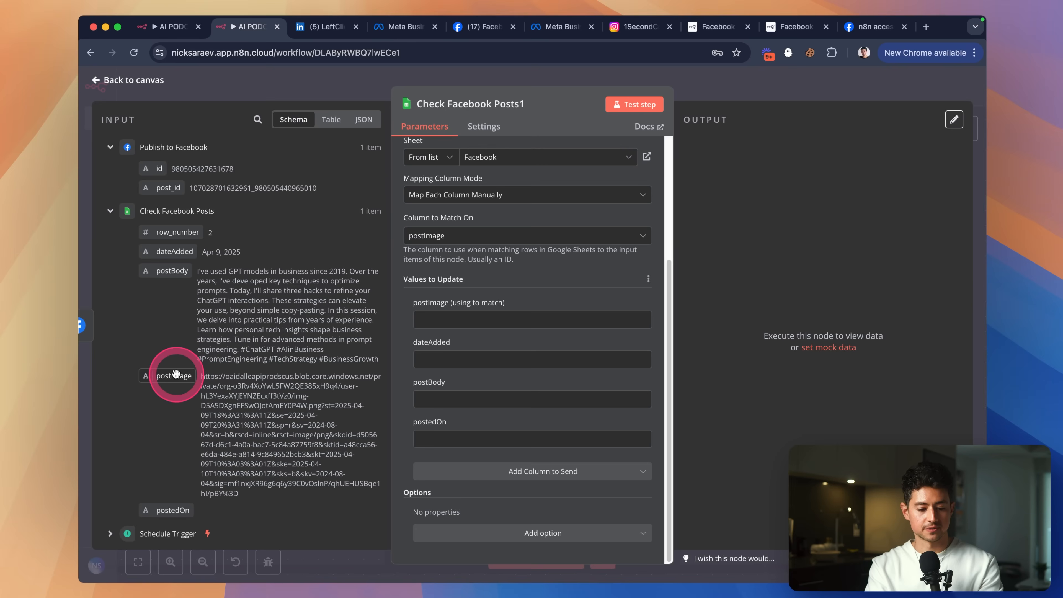
drag(208, 374, 452, 322)
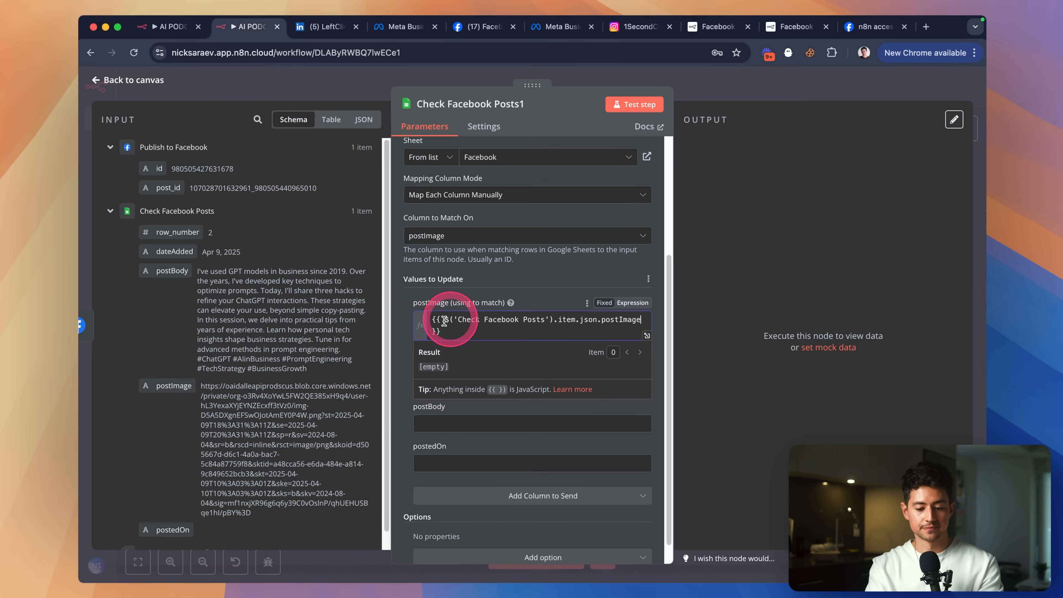
click(572, 253)
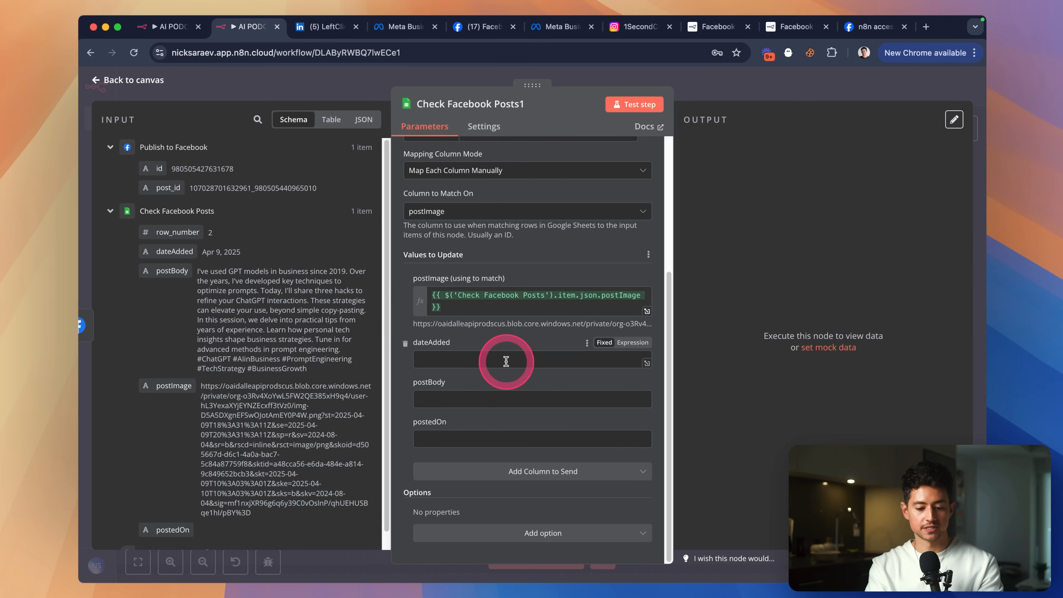
drag(174, 252, 457, 357)
click(513, 423)
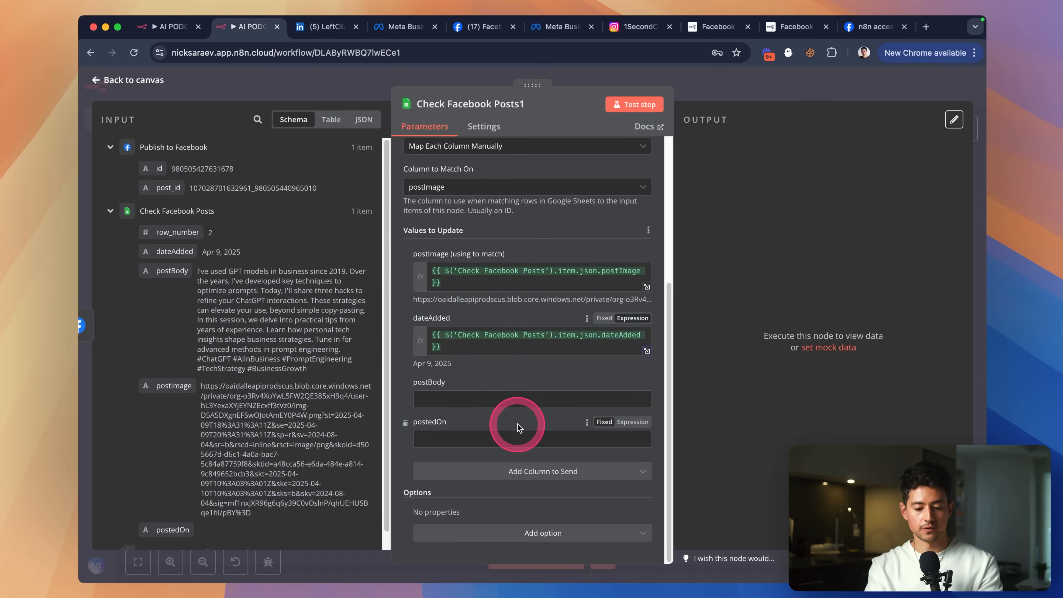
click(501, 398)
drag(170, 273, 501, 401)
click(492, 280)
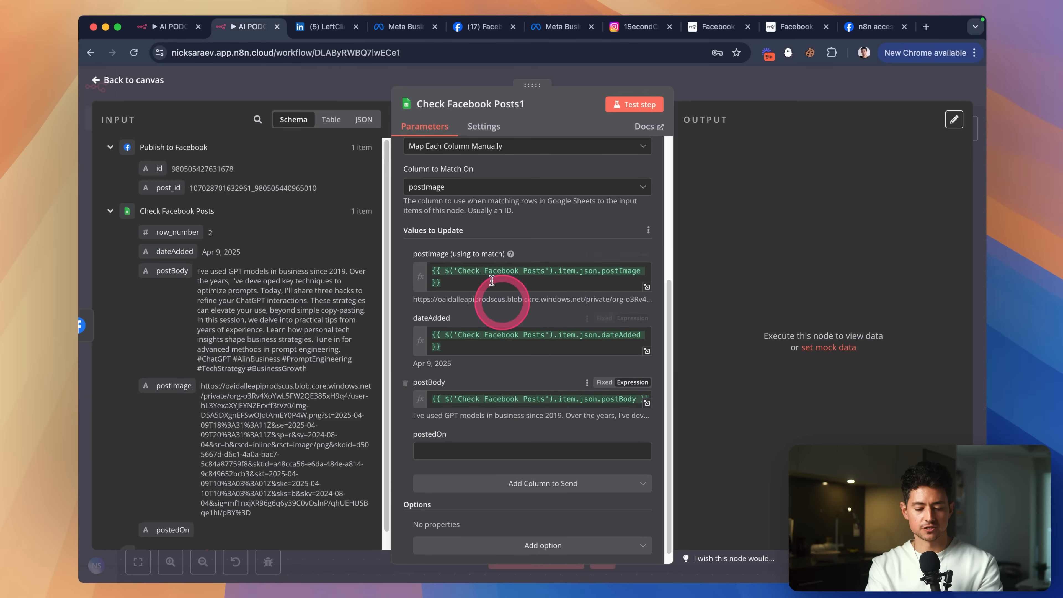
Copy the date formula from Add to FB Sheet and set postedOn to the expression {{ $now.format('DD') }}.
click(519, 451)
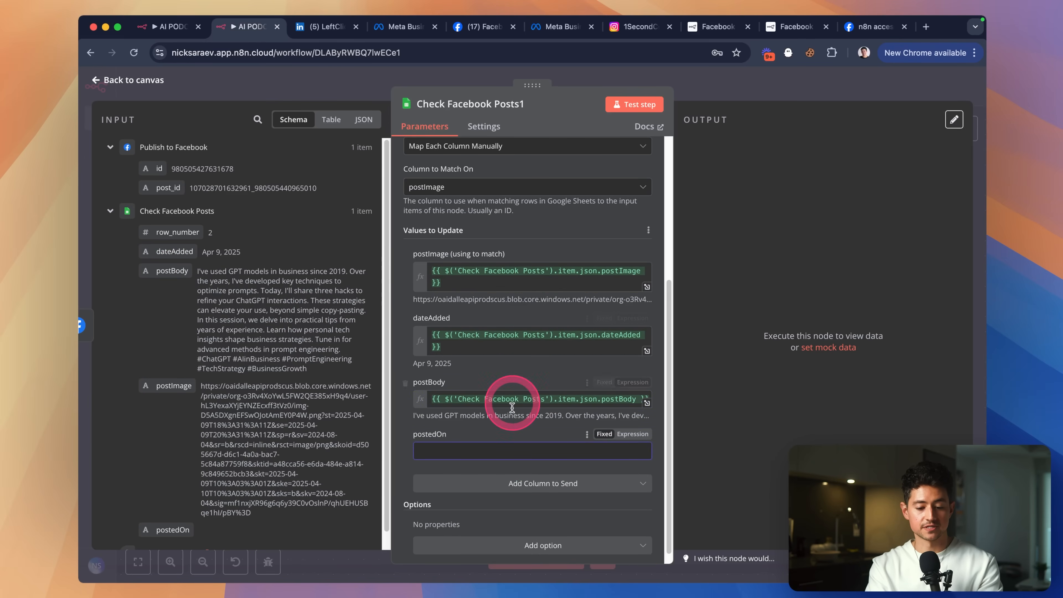
key(ctrl+shift+Tab)
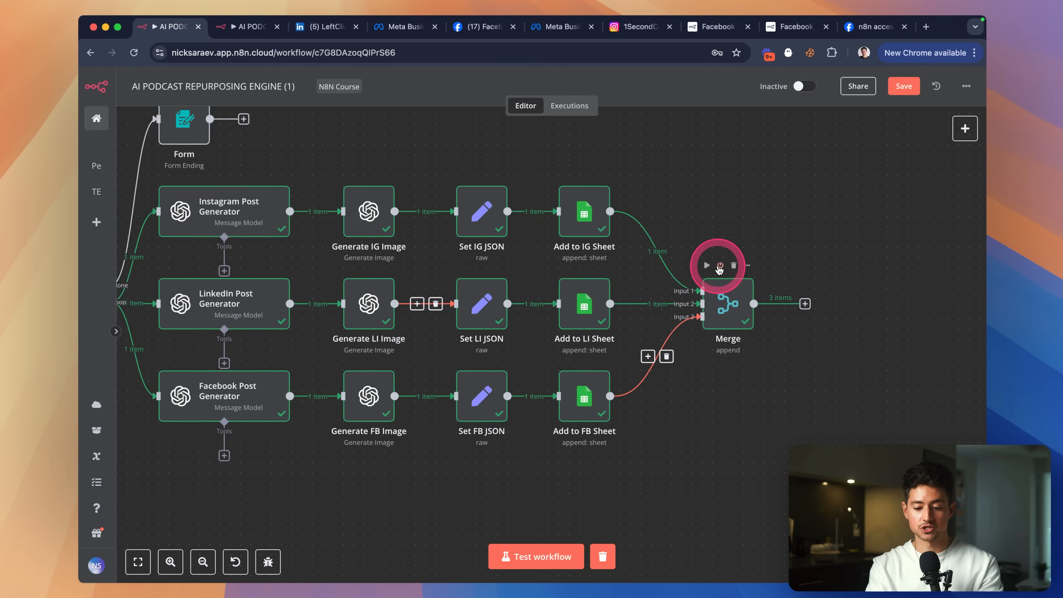
double_click(585, 390)
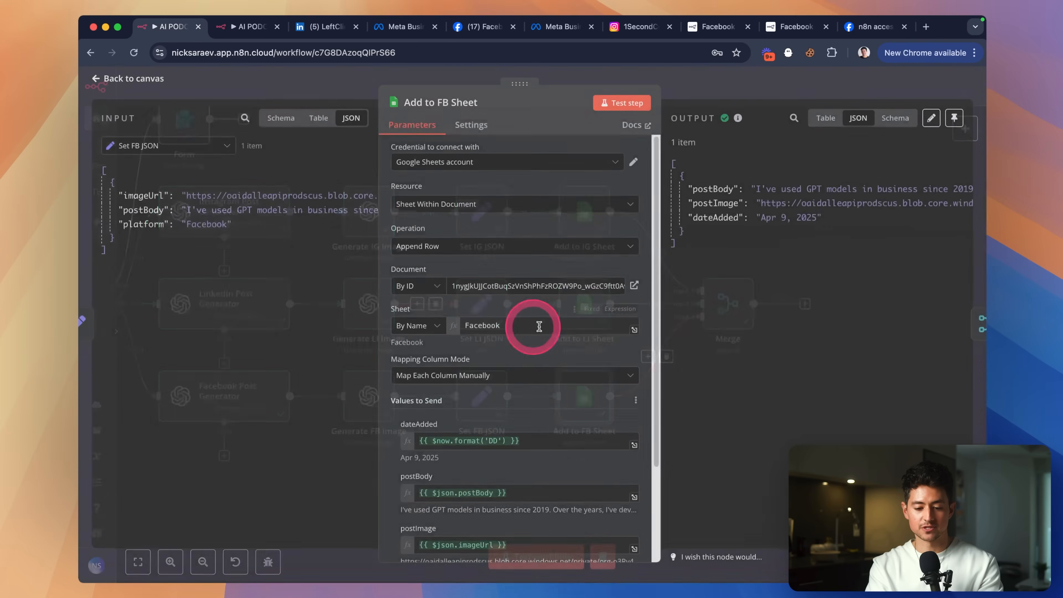
scroll(527, 328, down, 4)
triple_click(525, 325)
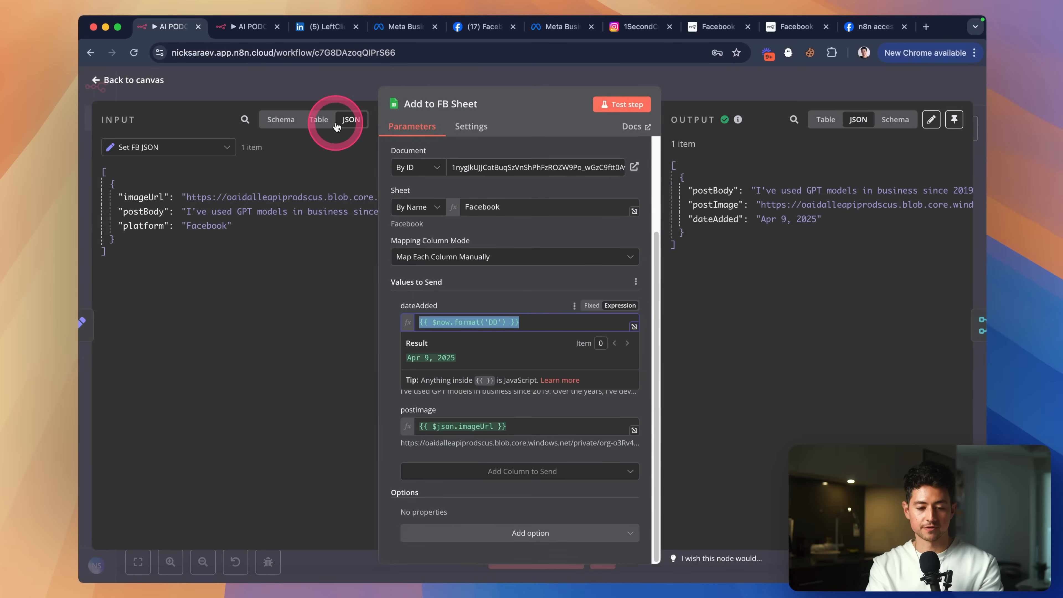
click(248, 27)
click(554, 430)
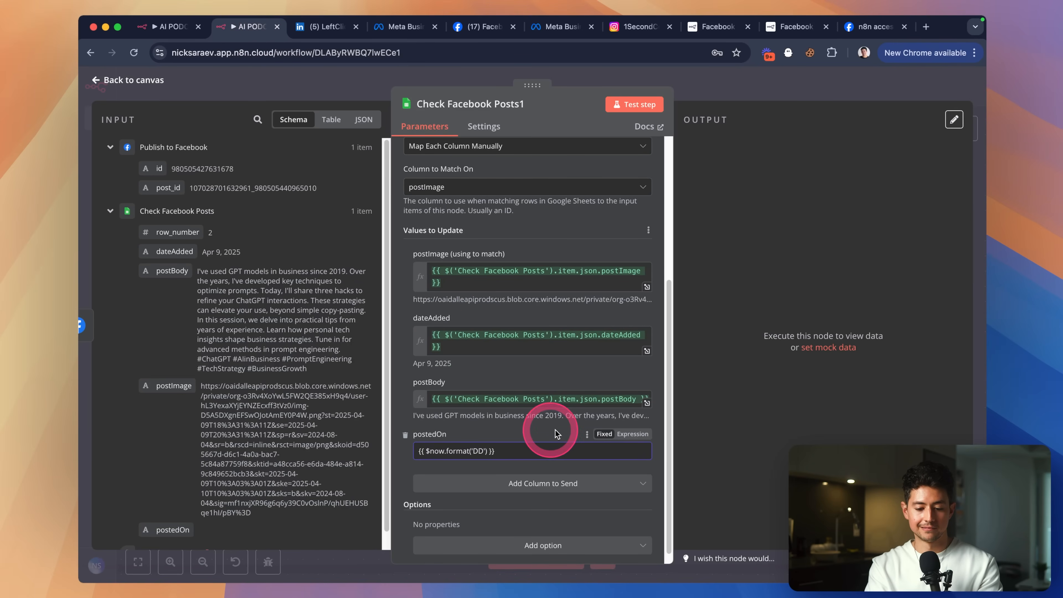
click(627, 436)
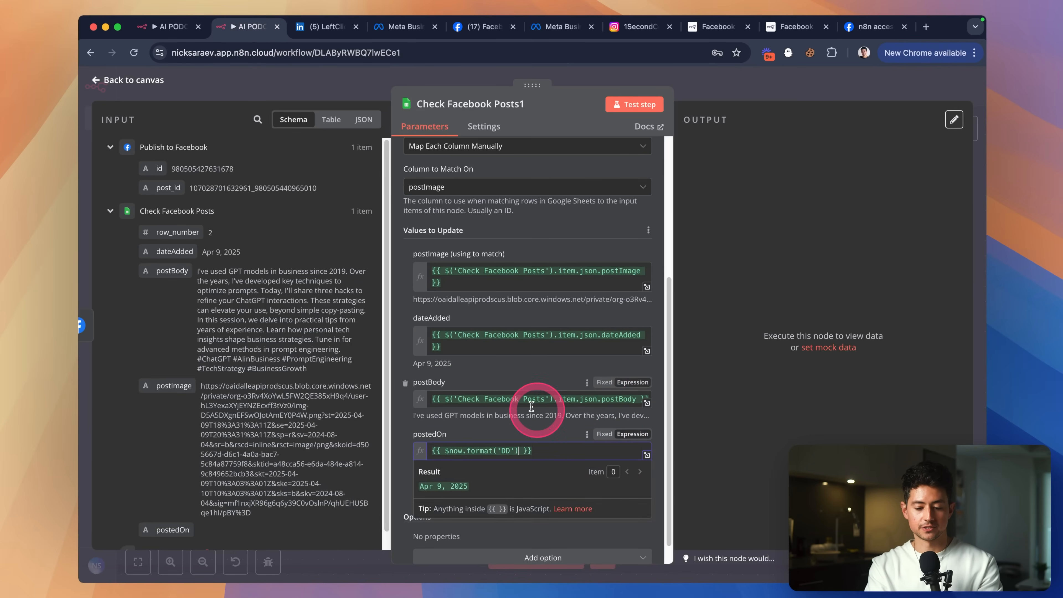
click(726, 92)
right_click(681, 333)
Rename Check Facebook Posts1 to Update Google Sheets DB (FB).
click(719, 390)
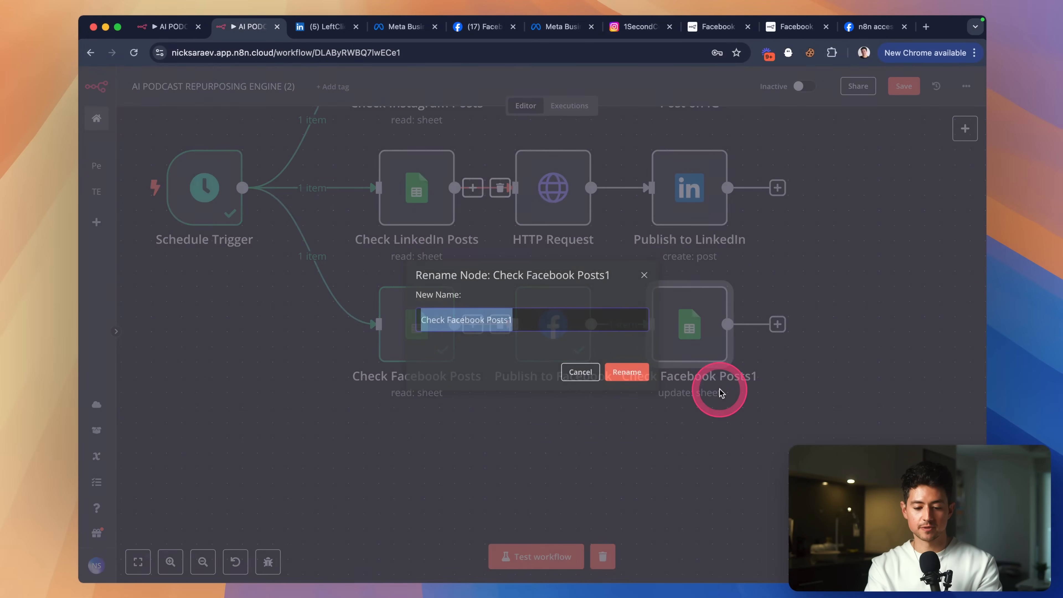
text(Update Google Sheets DB)
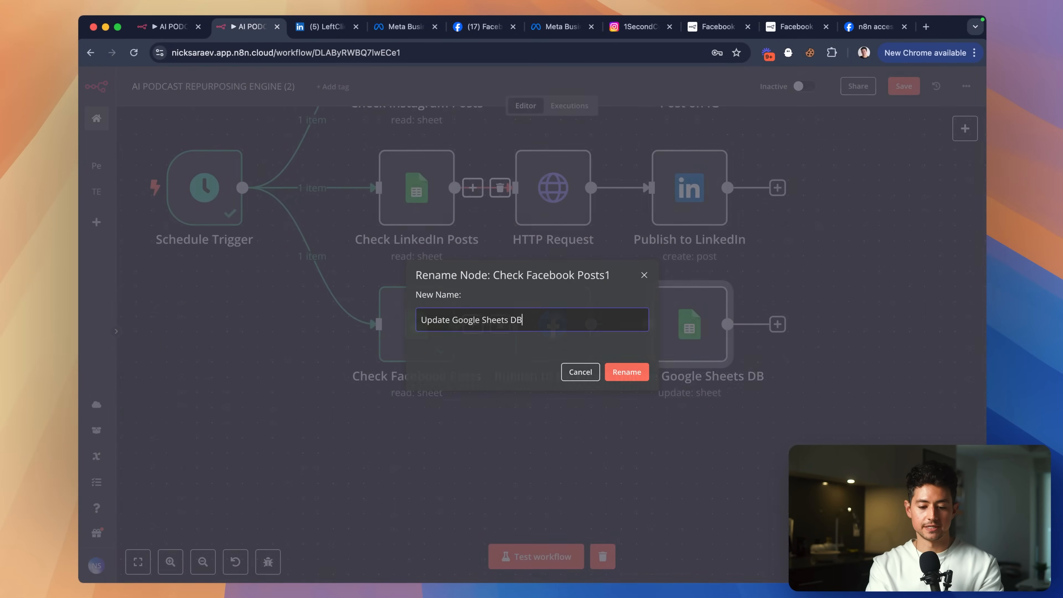
click(820, 411)
scroll(832, 412, up, 1)
scroll(724, 443, right, 1)
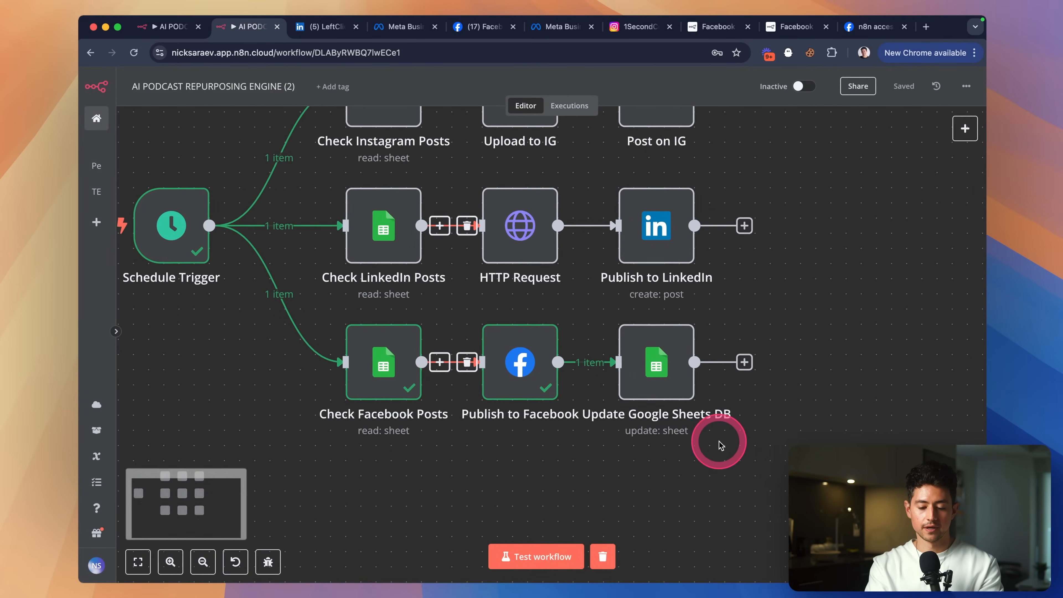
right_click(637, 374)
click(636, 352)
key(F2)
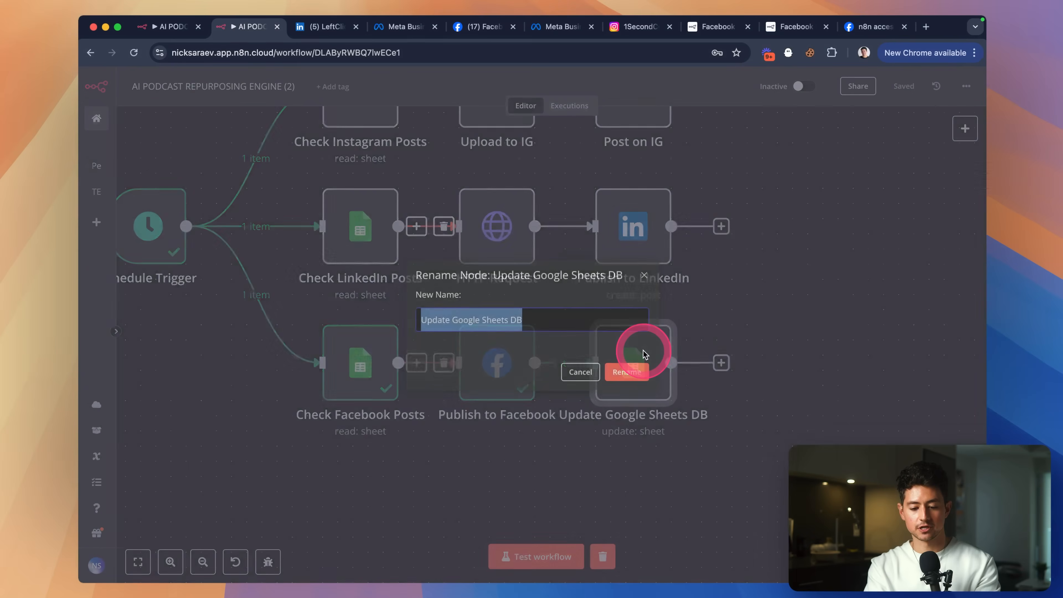
key(Right)
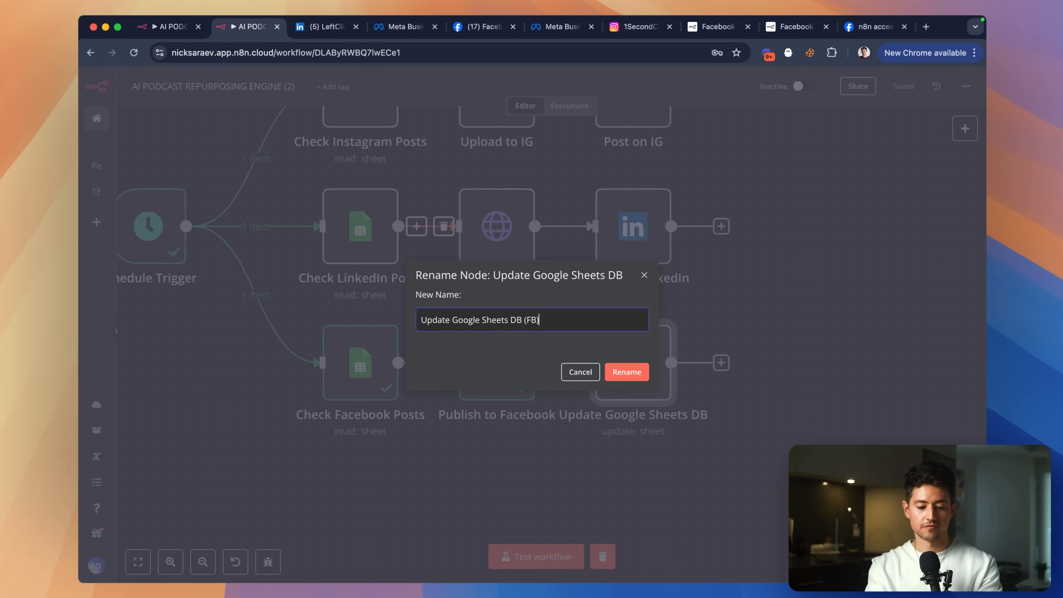
key(Return)
Duplicate the FB update node after Publish to LinkedIn and point it at the LinkedIn sheet.
scroll(784, 284, right, 1)
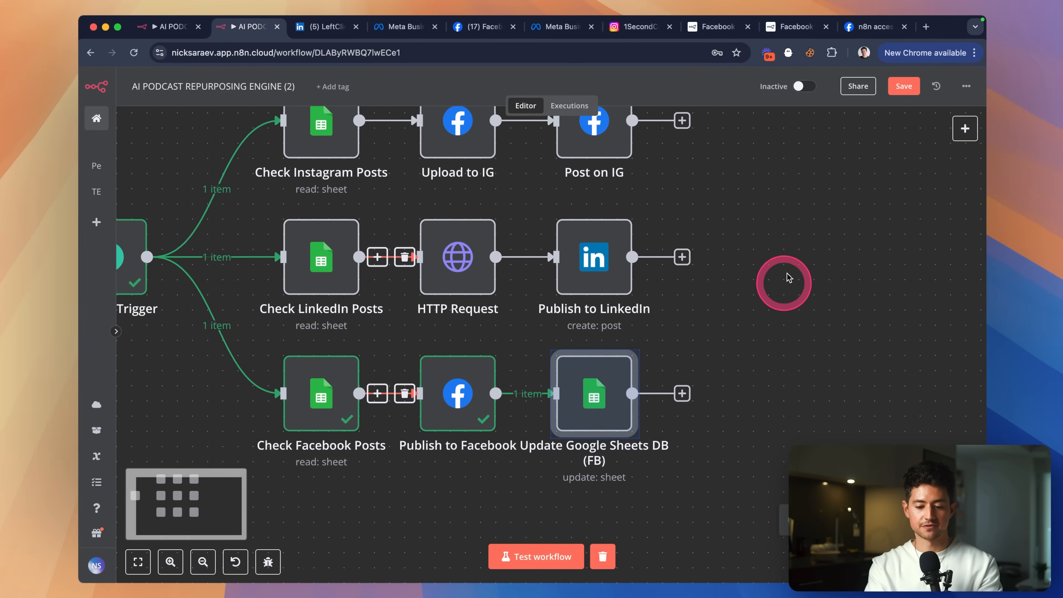
key(super+d)
drag(783, 456, 721, 259)
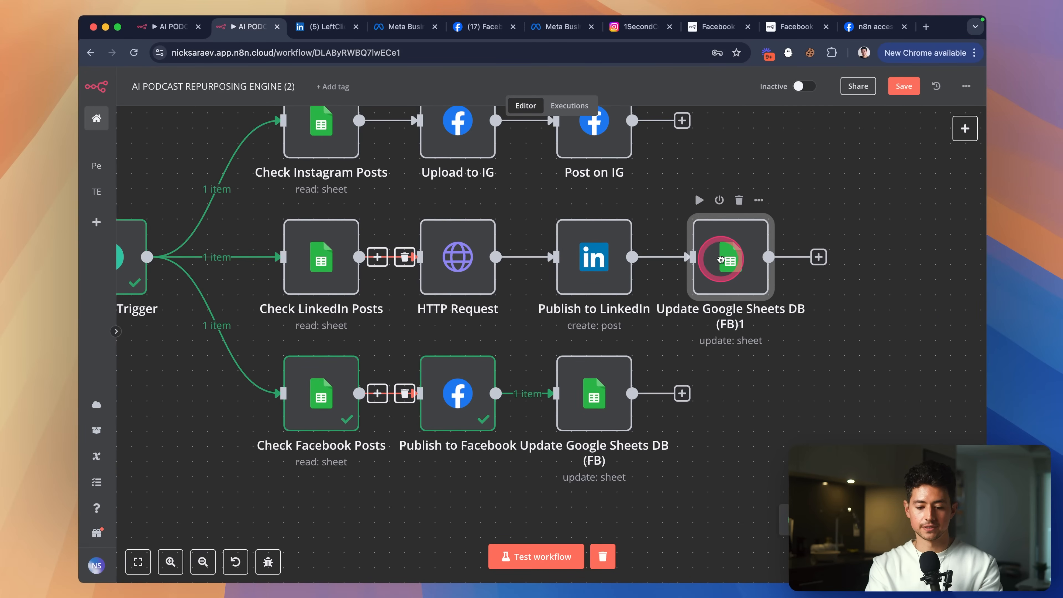
double_click(728, 262)
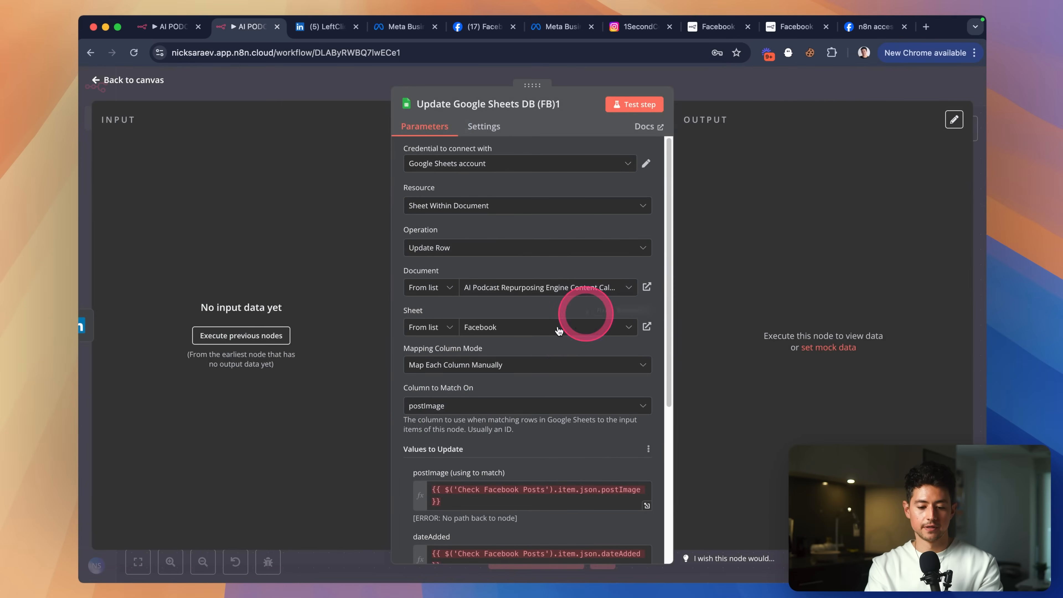
scroll(557, 300, down, 2)
click(526, 284)
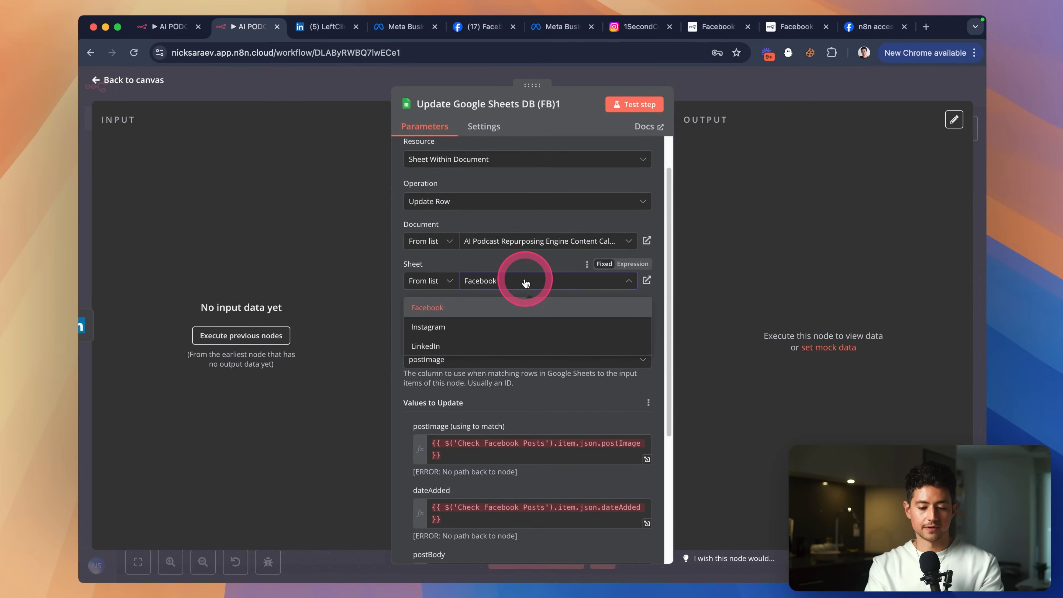
click(487, 345)
scroll(518, 382, down, 4)
scroll(518, 382, down, 1)
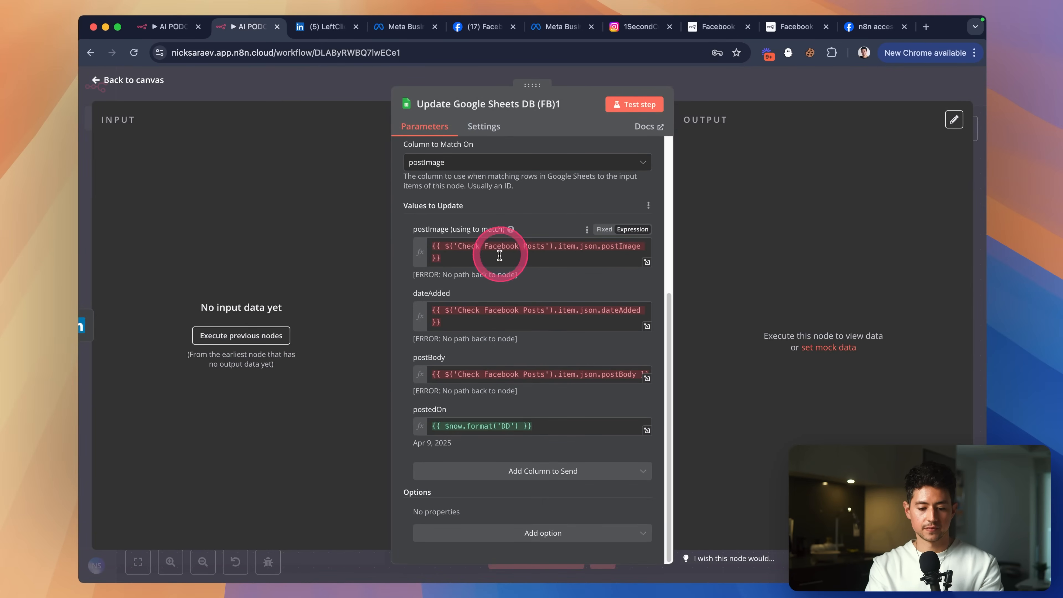
click(497, 259)
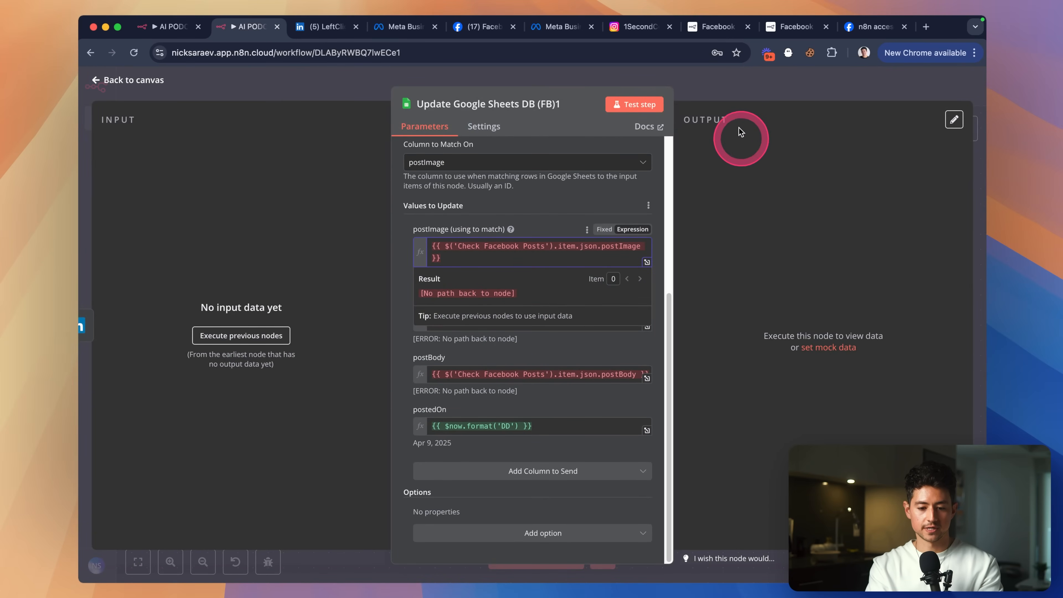
key(Escape)
scroll(711, 234, up, 2)
Rename the copy to Update Google Sheets DB (LI).
key(F2)
key(Right)
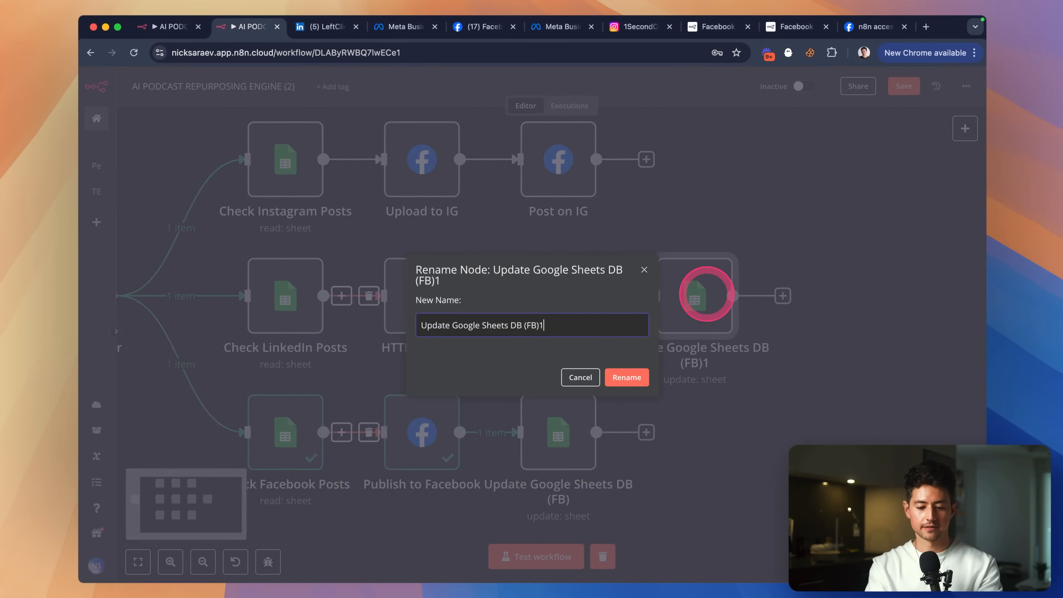
key(shift+Left)
text(LI)
key(Return)
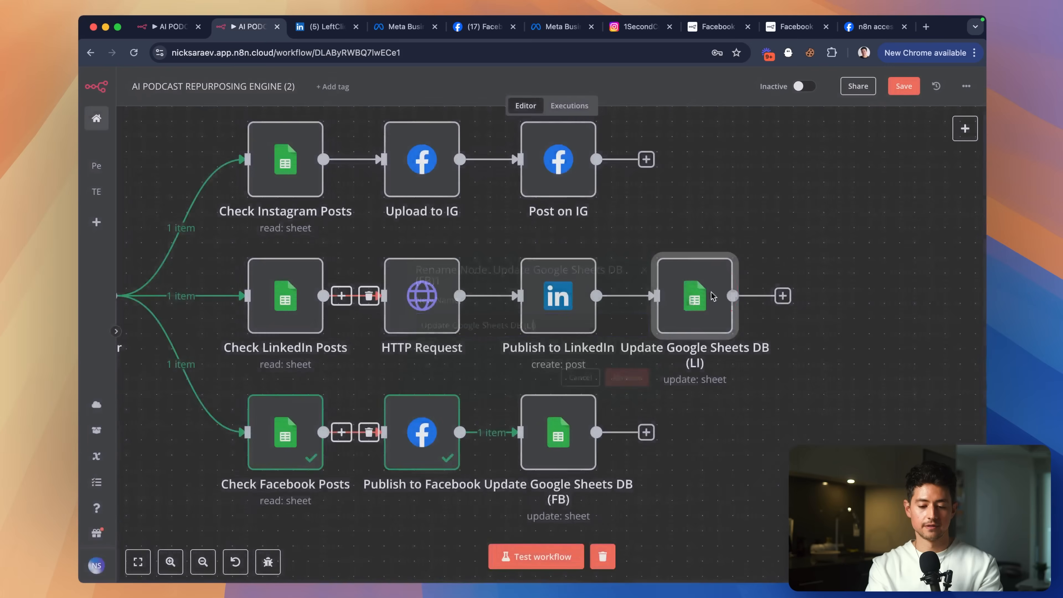
Copy the LI update node to the end of the Instagram row and point it at the Instagram sheet.
scroll(745, 276, up, 1)
key(super+c)
key(super+v)
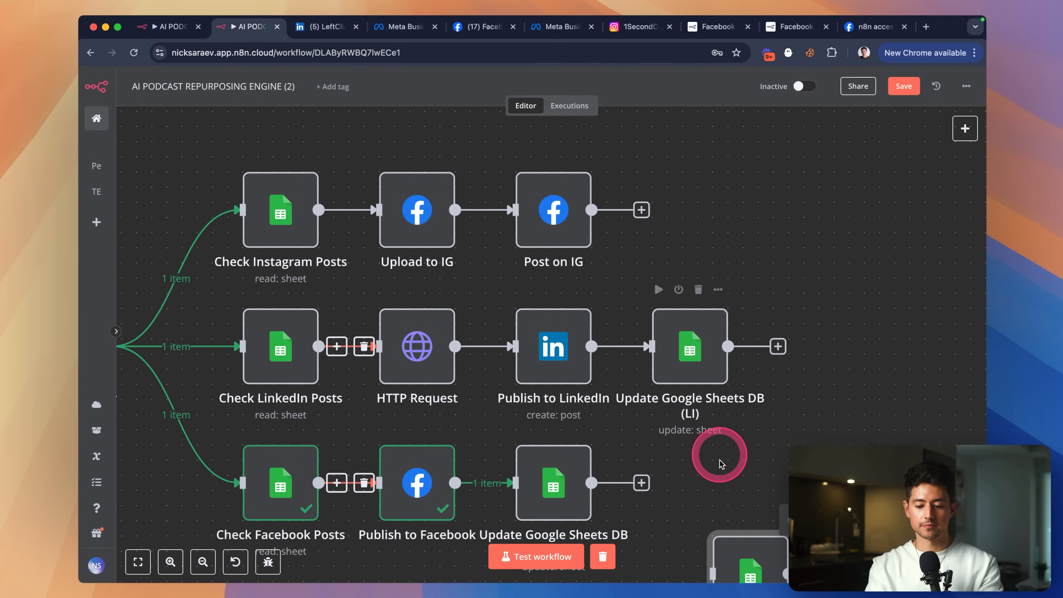
drag(739, 543, 690, 175)
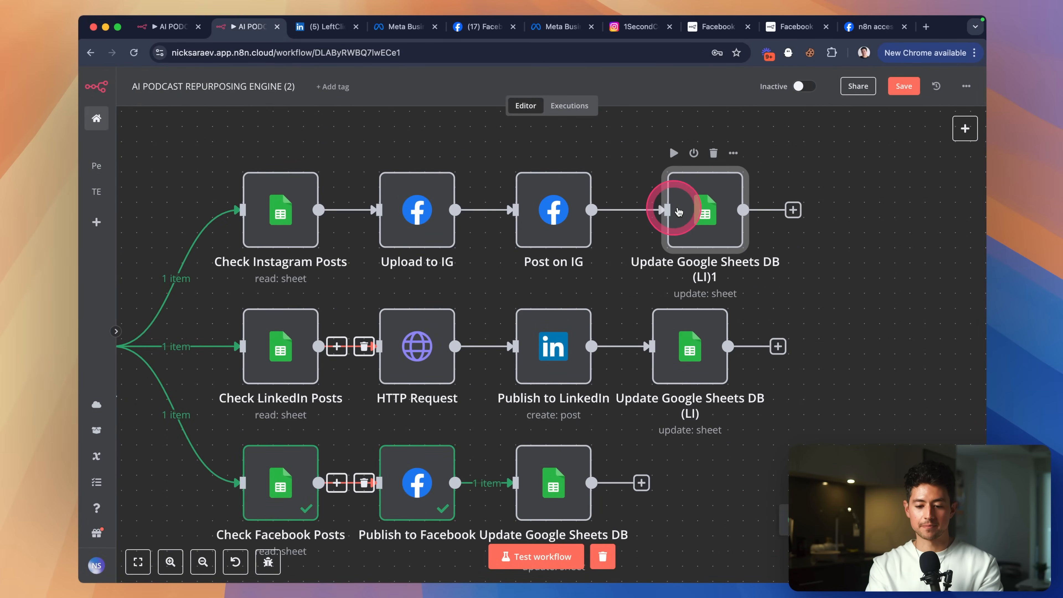
drag(679, 211, 688, 208)
double_click(689, 212)
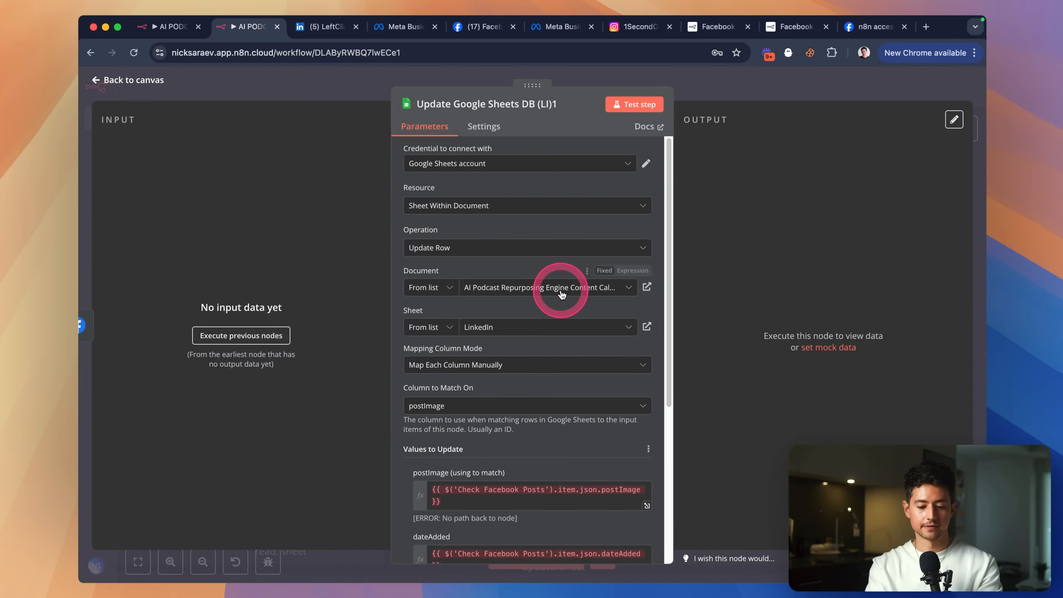
scroll(557, 289, down, 2)
click(547, 294)
click(495, 336)
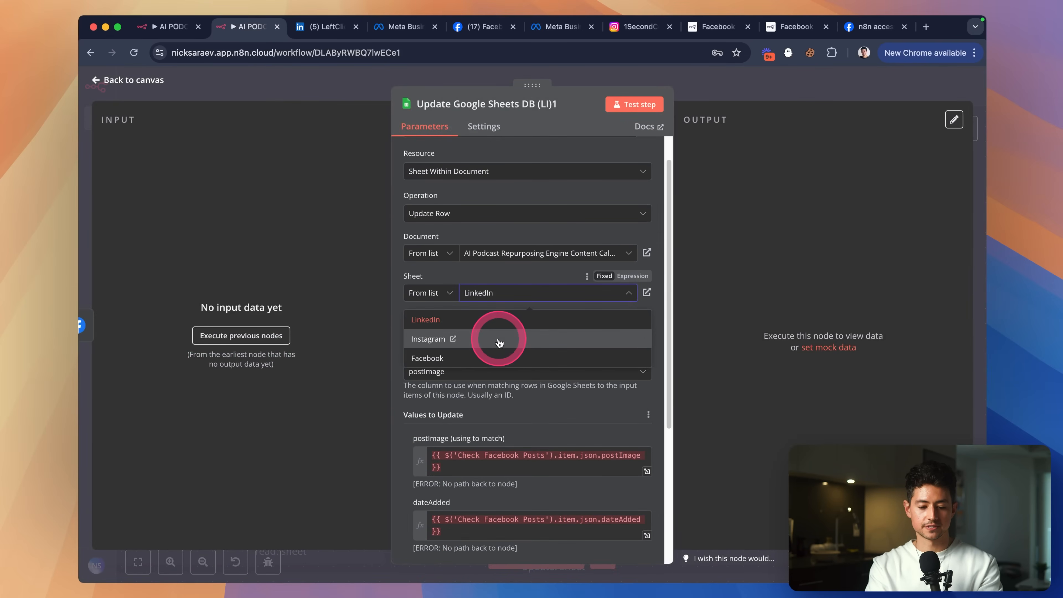
click(726, 104)
Rename the Instagram copy to Update Google Sheets DB (IG).
click(721, 208)
right_click(699, 217)
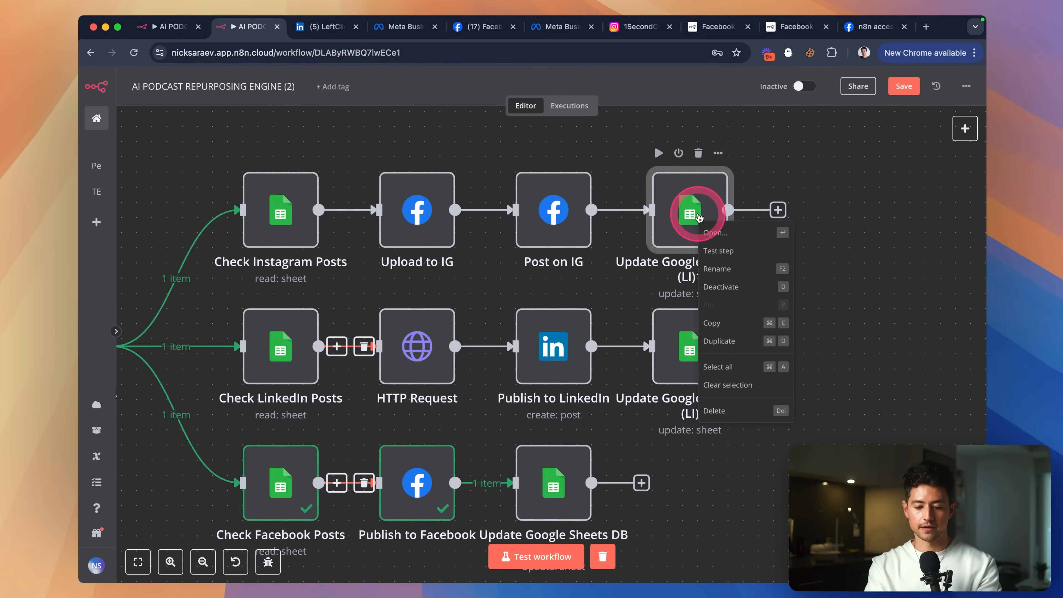
click(778, 266)
key(Right)
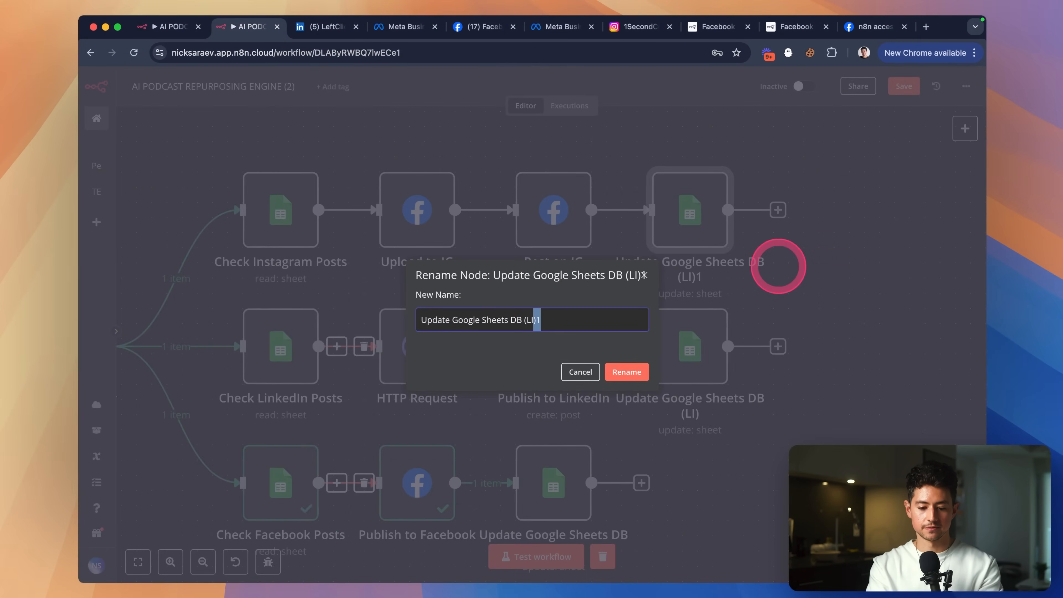
key(Return)
scroll(814, 318, down, 3)
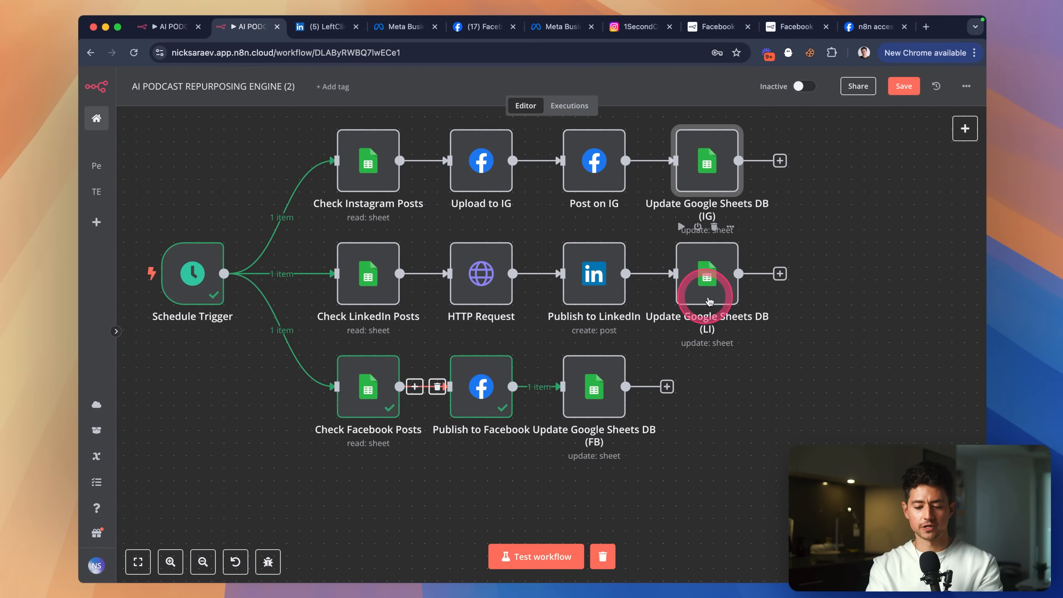
scroll(748, 349, up, 1)
Test Check LinkedIn Posts to fetch a row, then load input data into Update Google Sheets DB (LI).
double_click(355, 293)
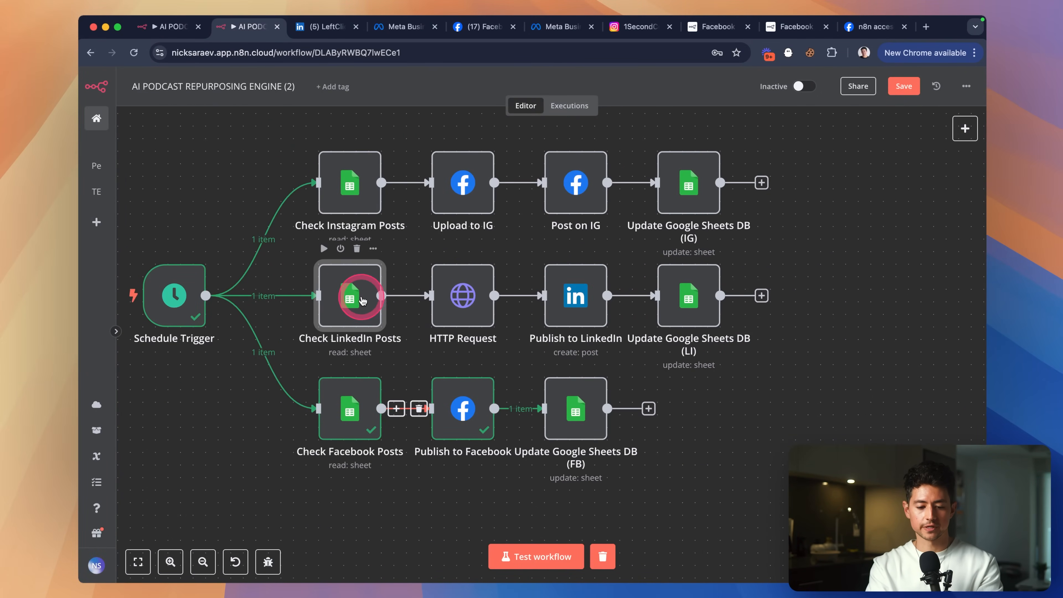
click(636, 104)
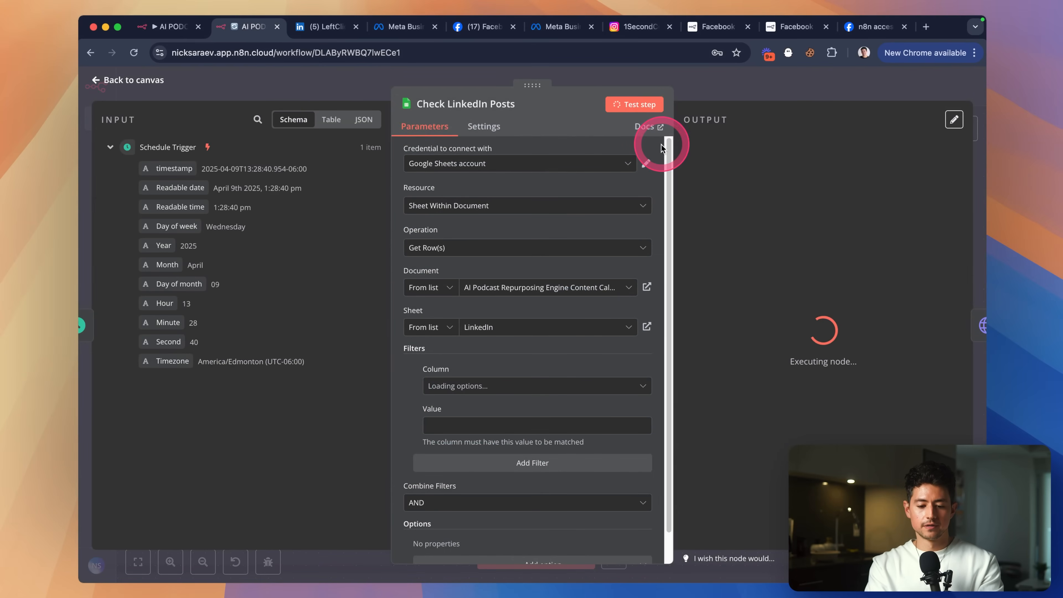
click(724, 88)
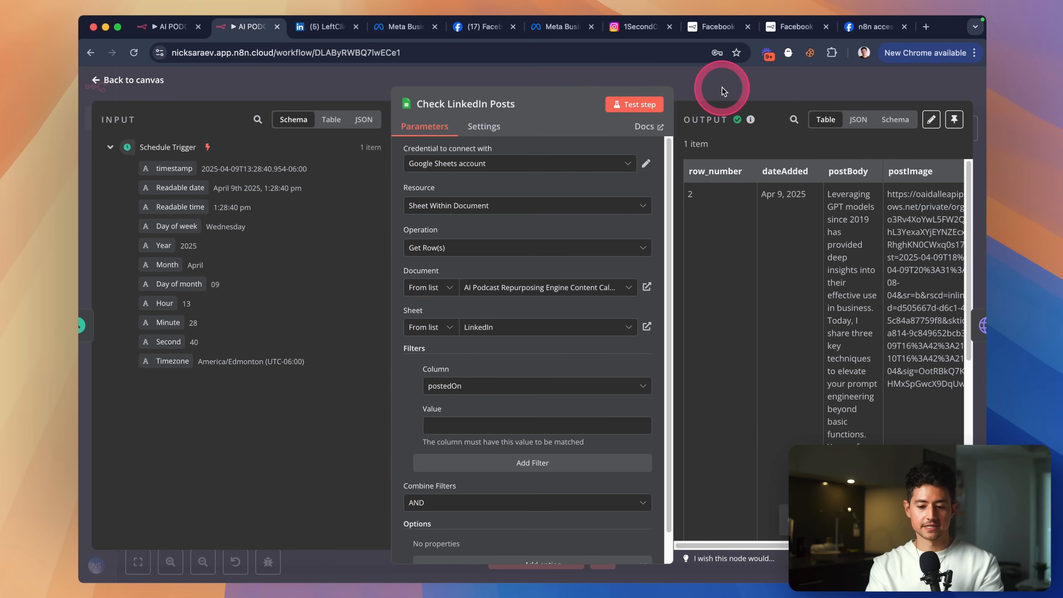
click(688, 297)
double_click(688, 296)
scroll(610, 367, down, 3)
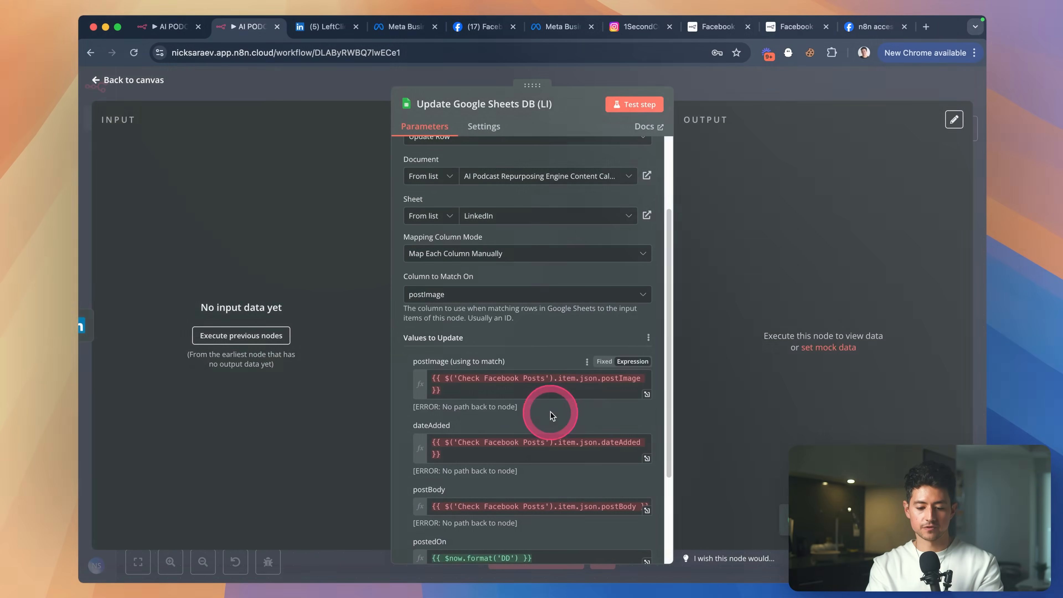
click(549, 391)
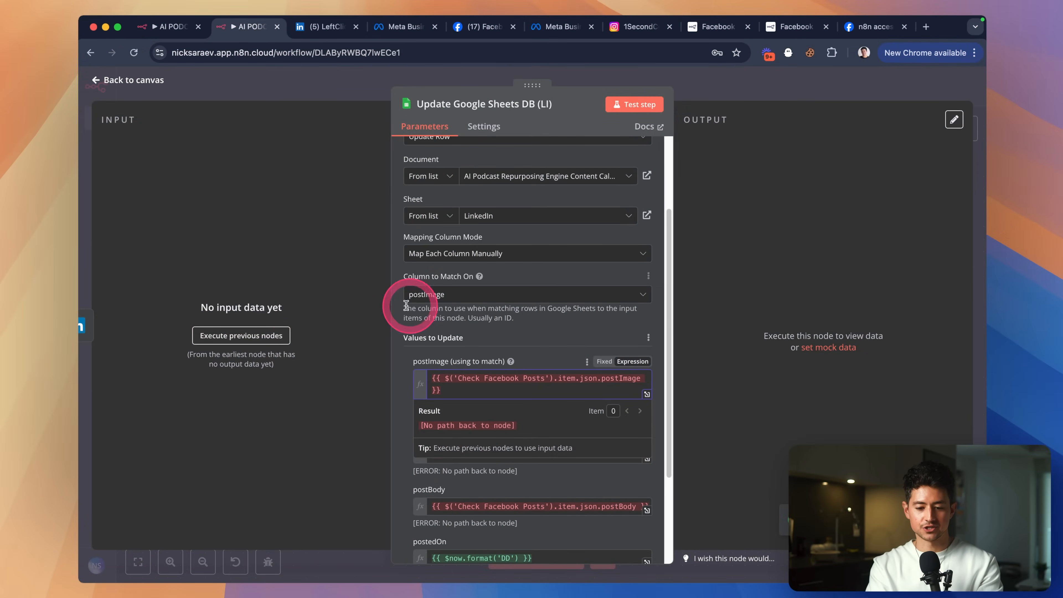
click(239, 335)
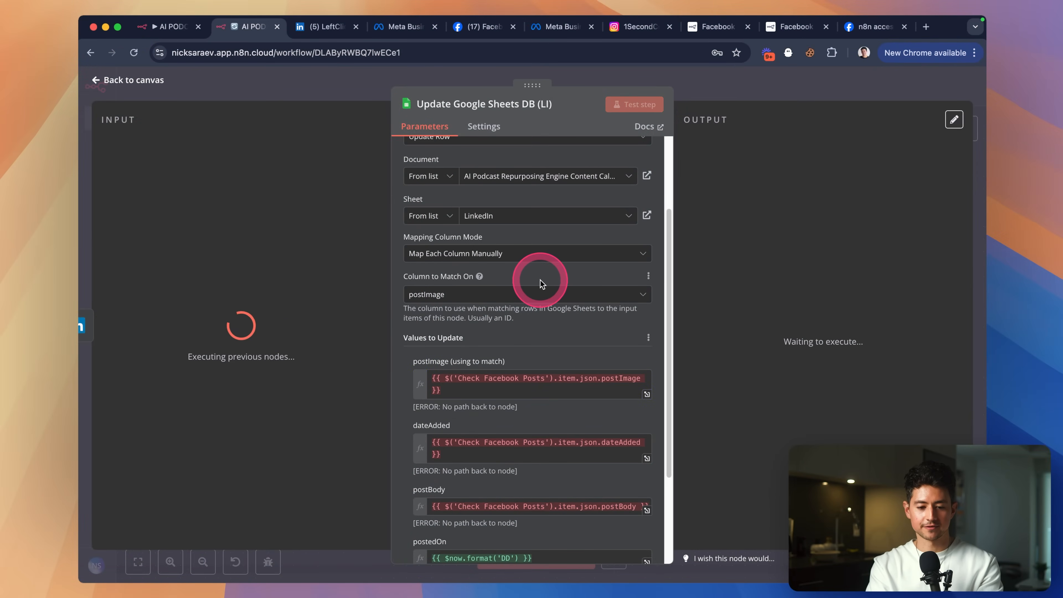
scroll(608, 319, down, 3)
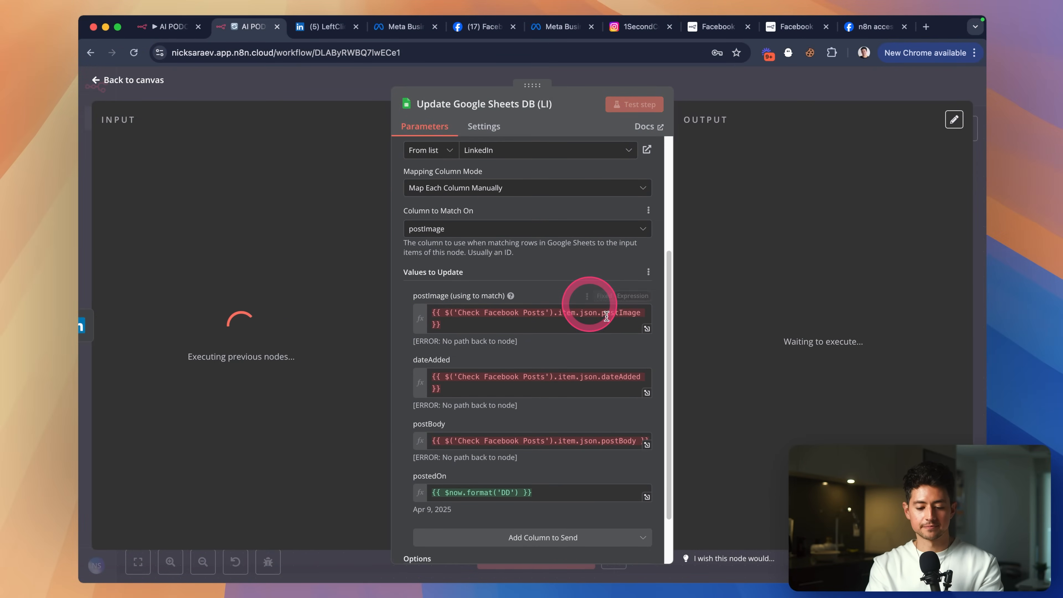
scroll(607, 316, up, 2)
Replace the Facebook postImage expression with Check LinkedIn Posts' postImage field.
click(536, 371)
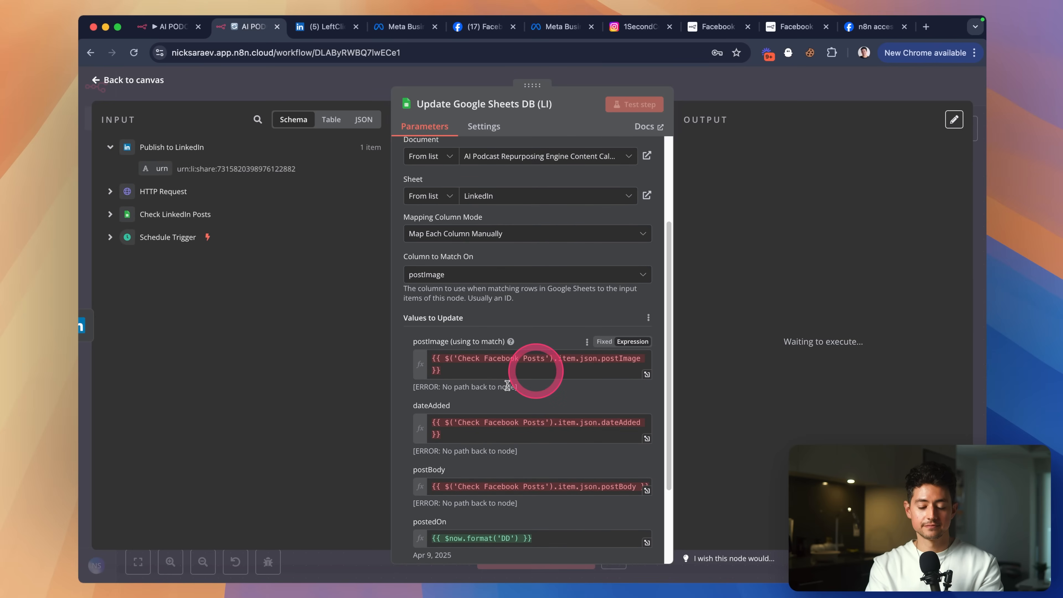
click(110, 214)
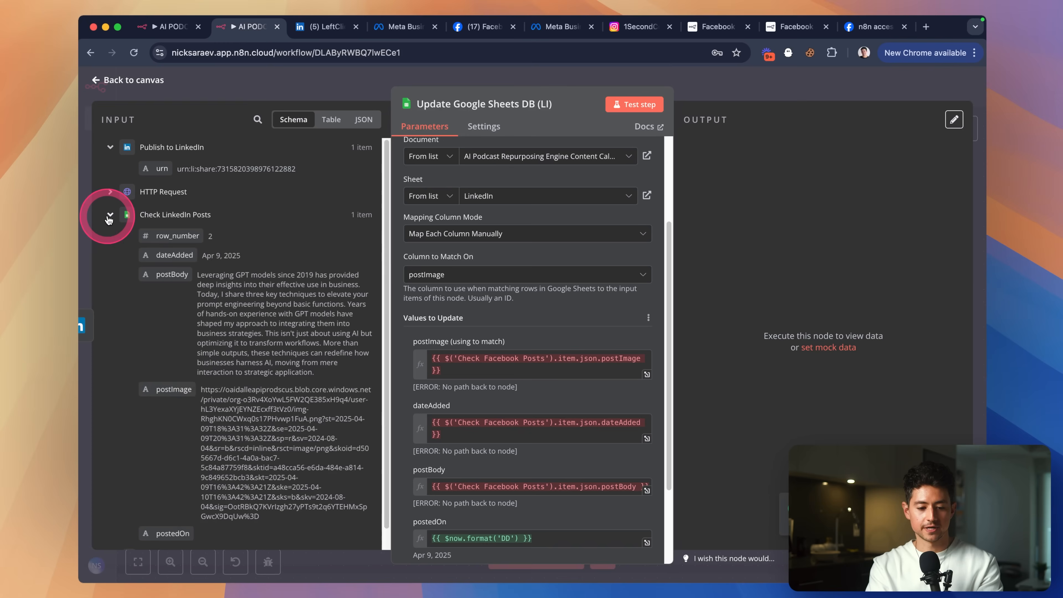
scroll(476, 377, down, 2)
click(462, 329)
key(super+a)
key(BackSpace)
scroll(351, 363, down, 1)
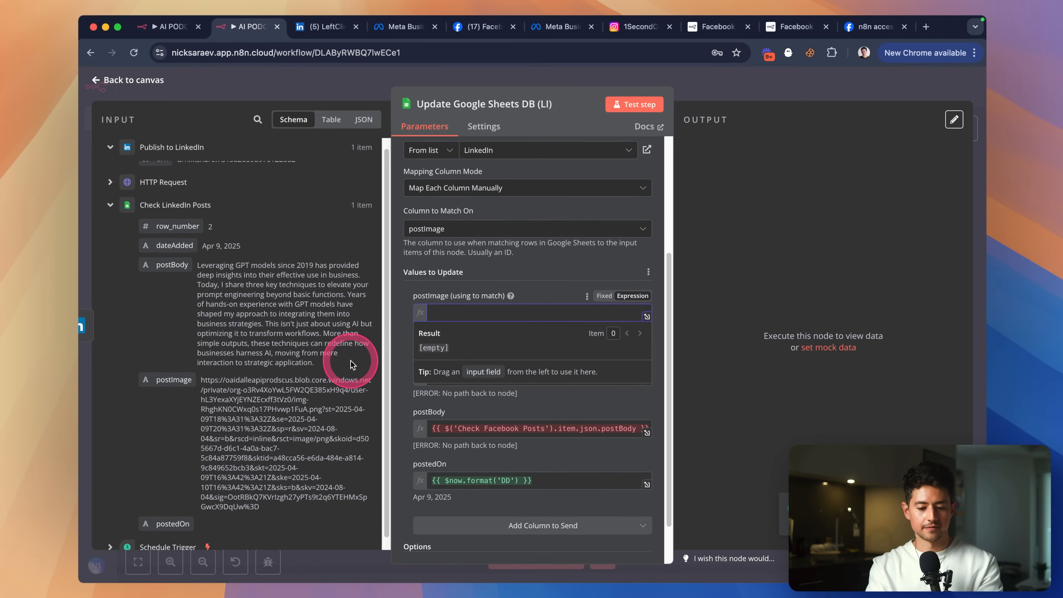
drag(191, 367, 527, 370)
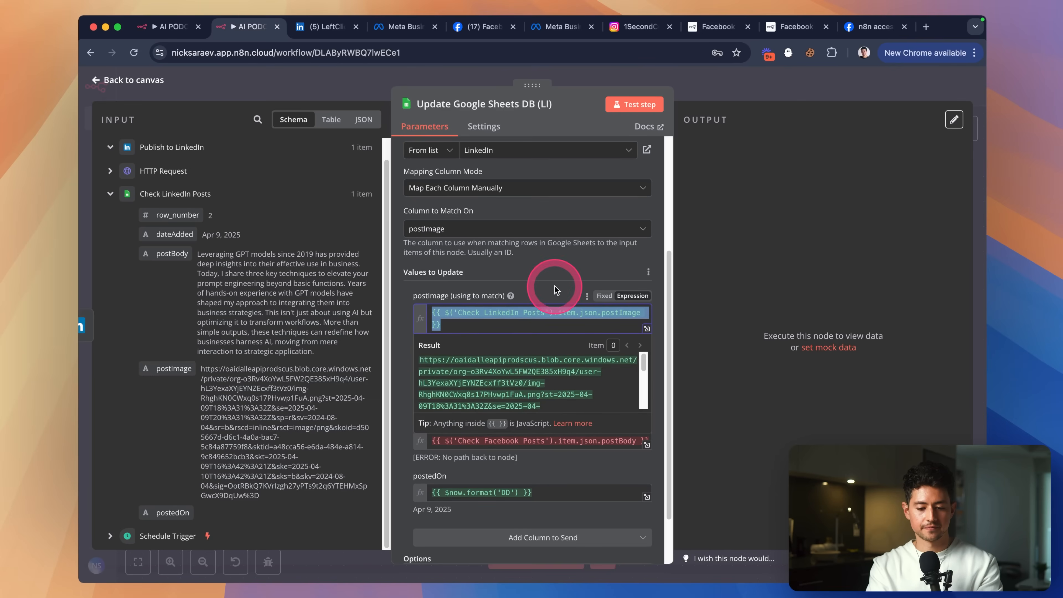
Clear the Facebook-based dateAdded expression and map the LinkedIn dateAdded field.
click(544, 375)
drag(167, 235, 511, 377)
key(BackSpace)
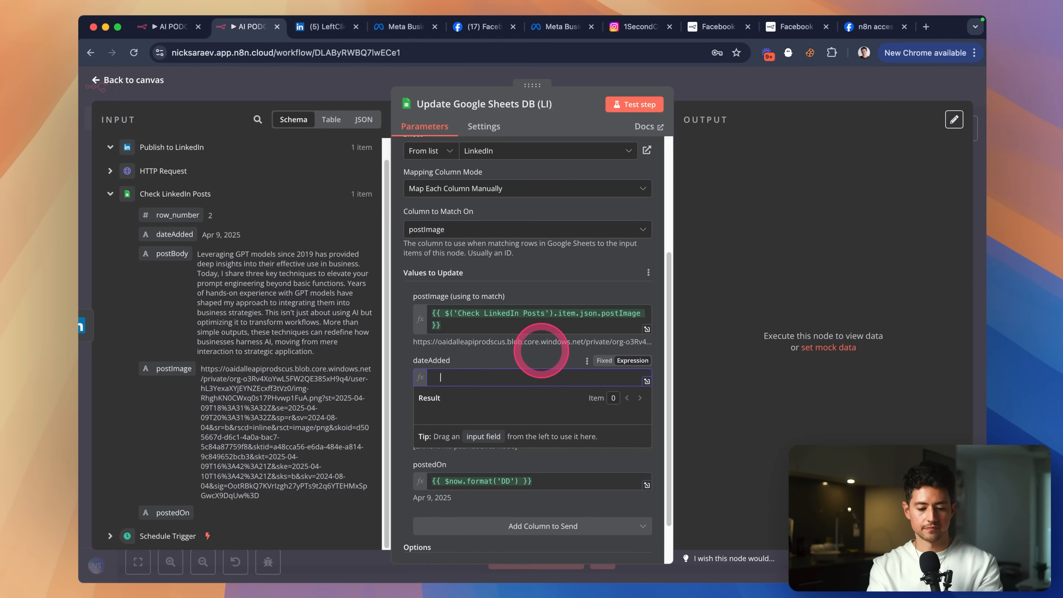
drag(159, 239, 454, 382)
click(487, 359)
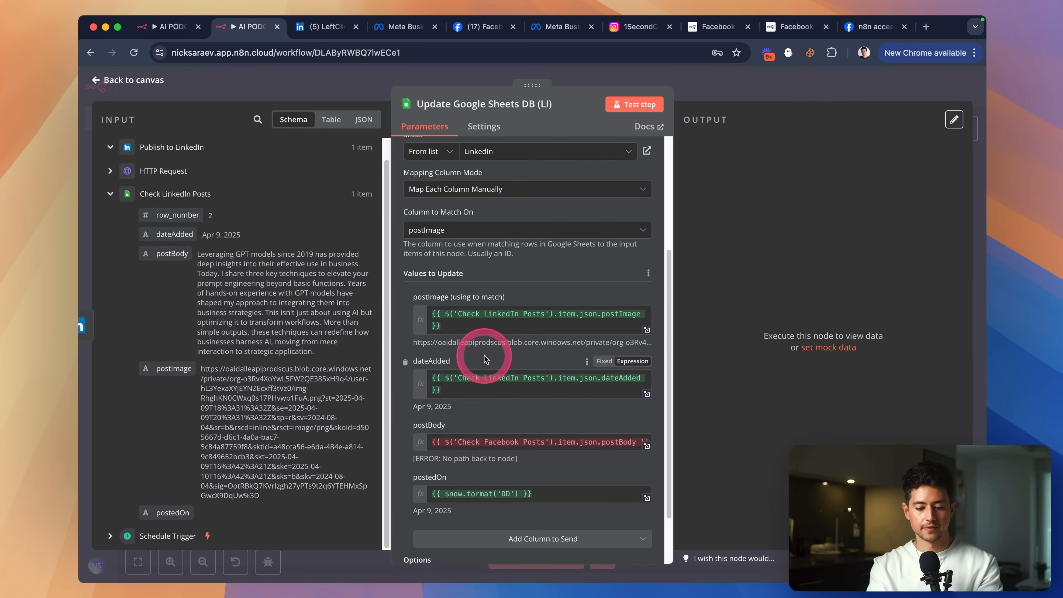
scroll(488, 362, down, 3)
Replace postBody with Check LinkedIn Posts' postBody and verify the postedOn date result.
key(super+a)
click(465, 374)
key(super+a)
key(BackSpace)
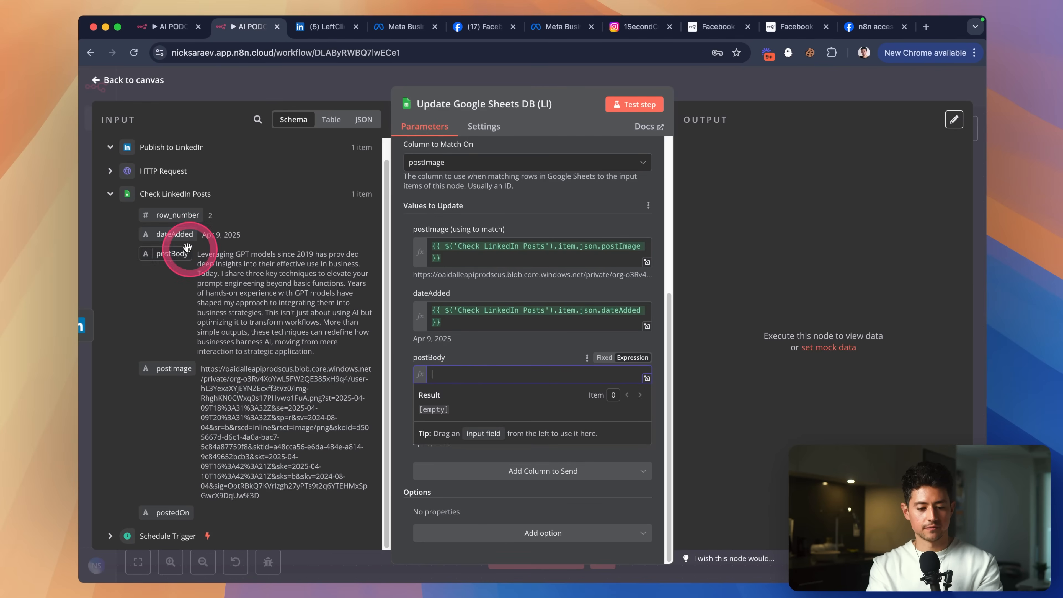
drag(176, 253, 540, 372)
click(527, 342)
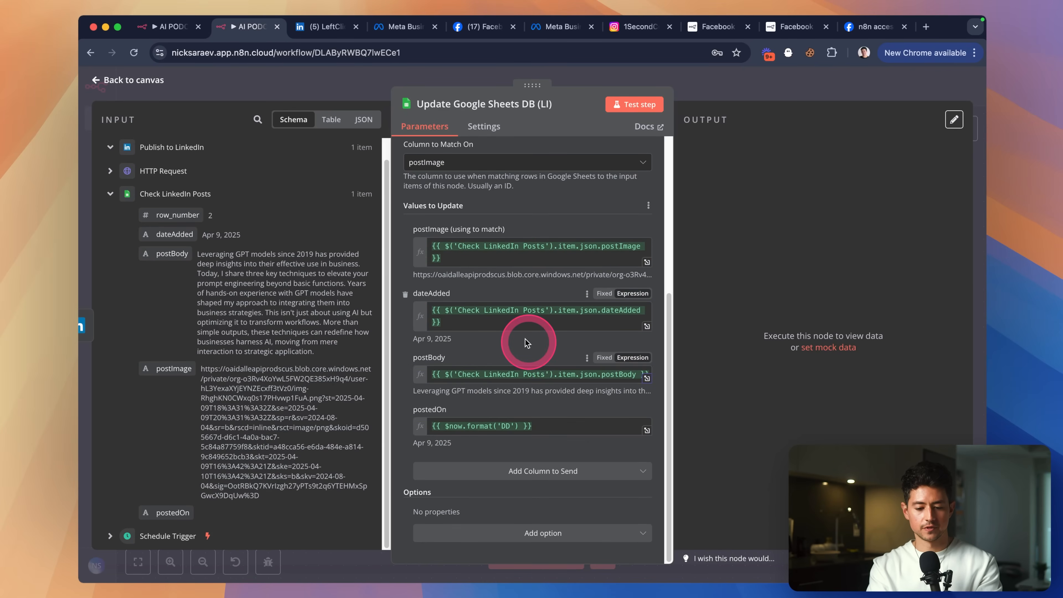
click(553, 424)
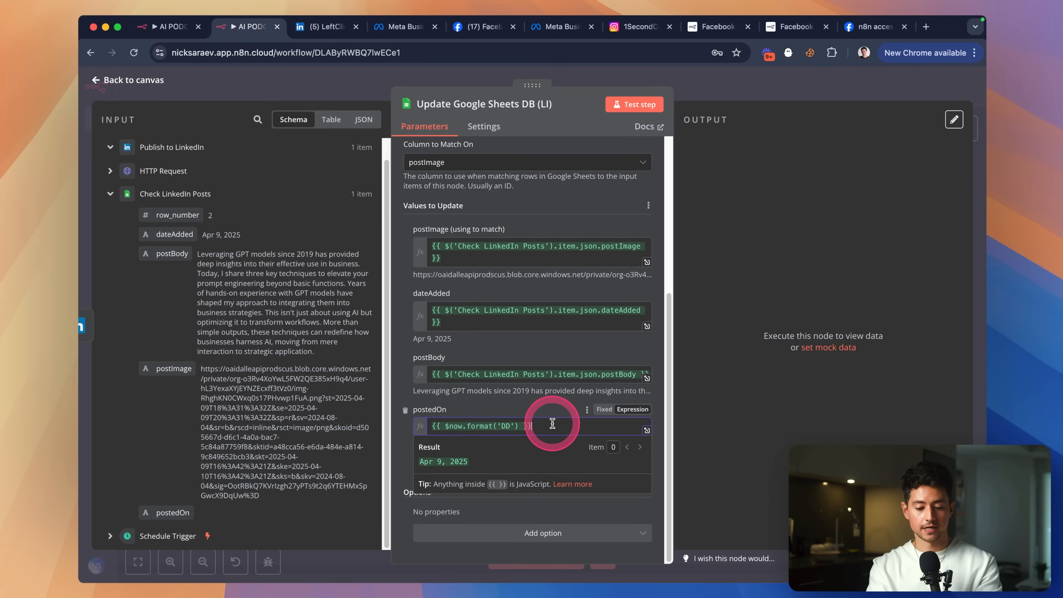
click(728, 92)
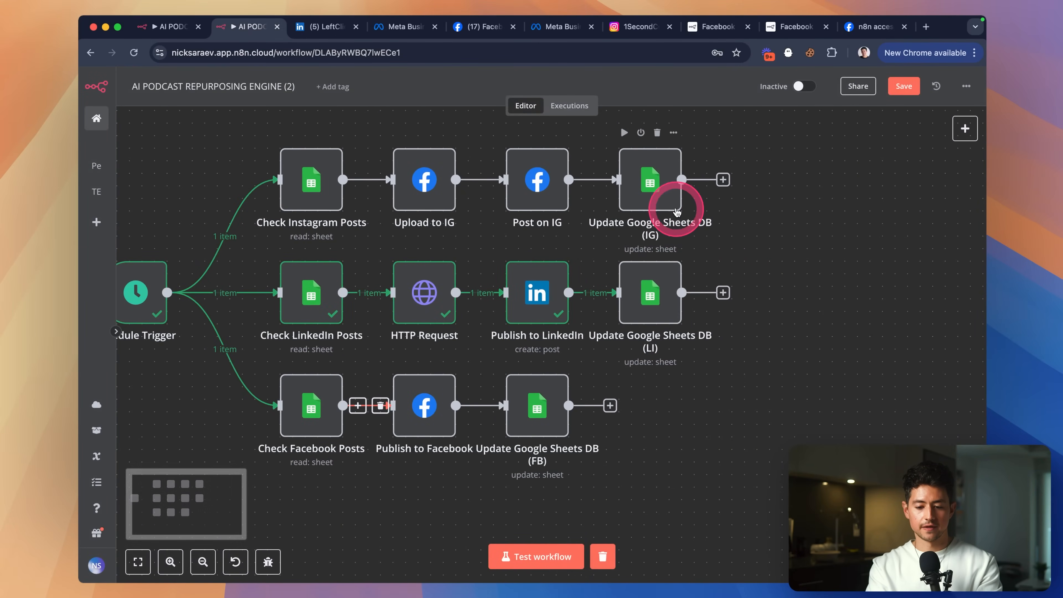
Test Update Google Sheets DB (LI) so it returns the updated LinkedIn row.
double_click(652, 291)
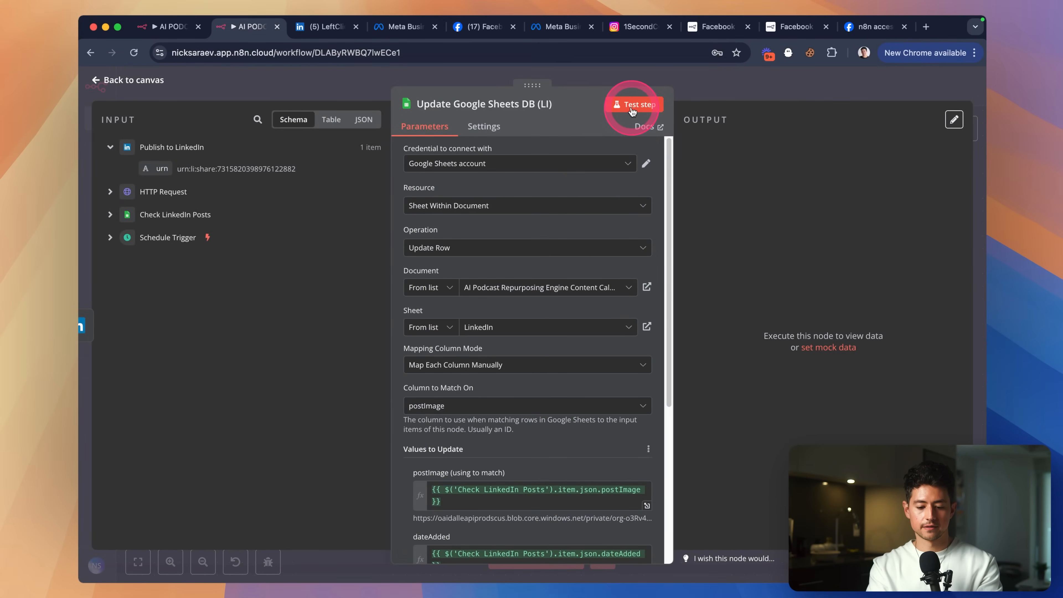
click(632, 105)
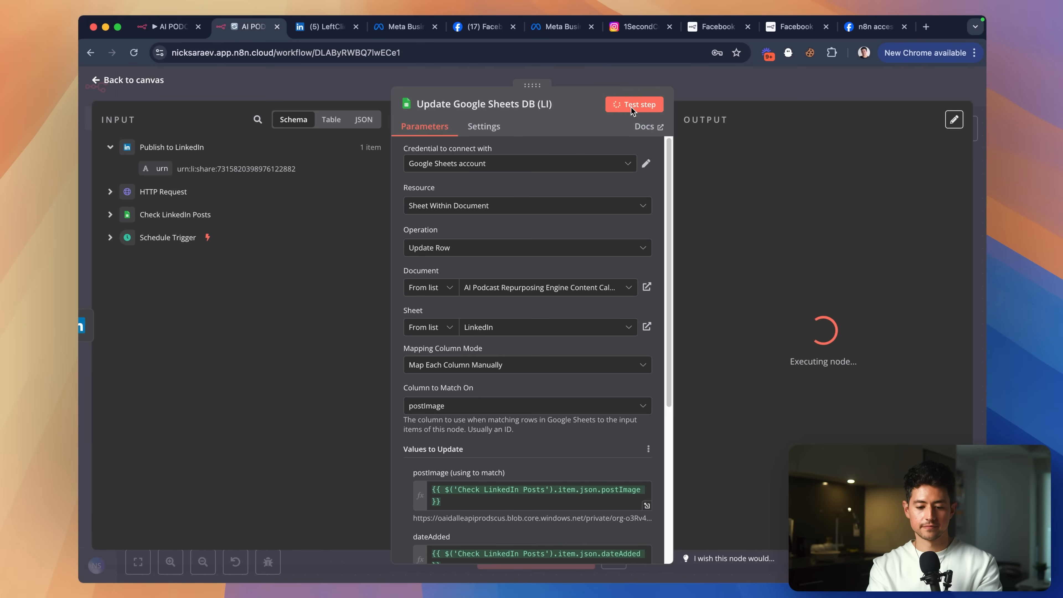
click(725, 94)
Run a test of Update Google Sheets DB (IG).
double_click(649, 176)
scroll(566, 256, down, 2)
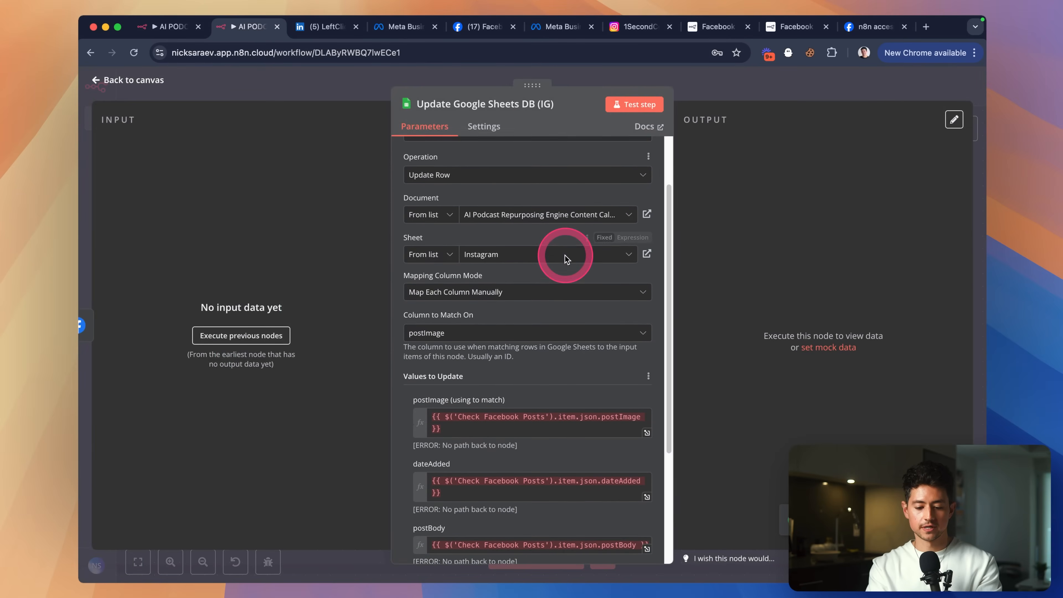
scroll(565, 257, down, 2)
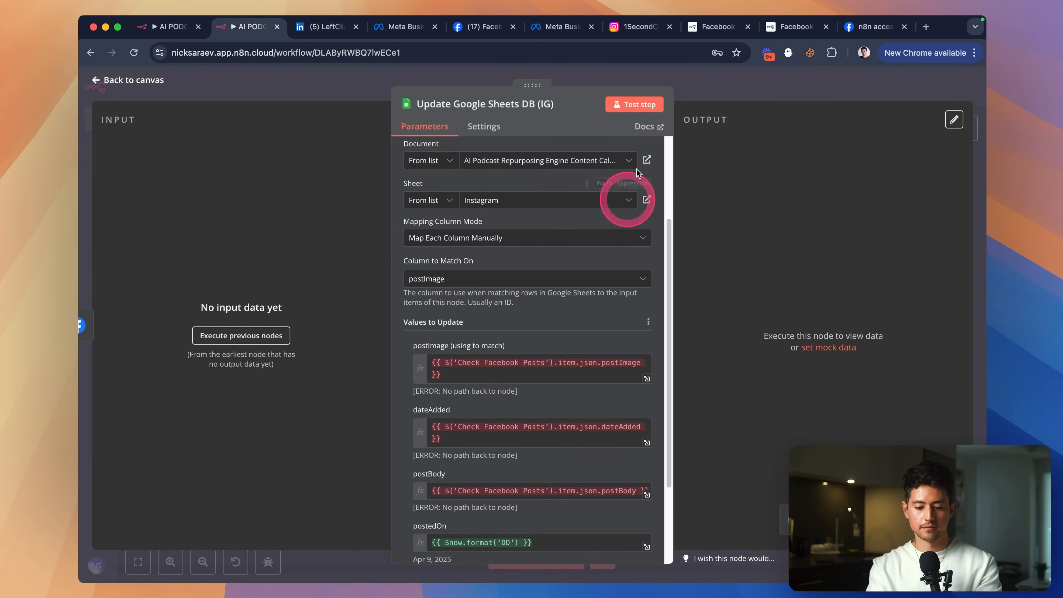
click(642, 106)
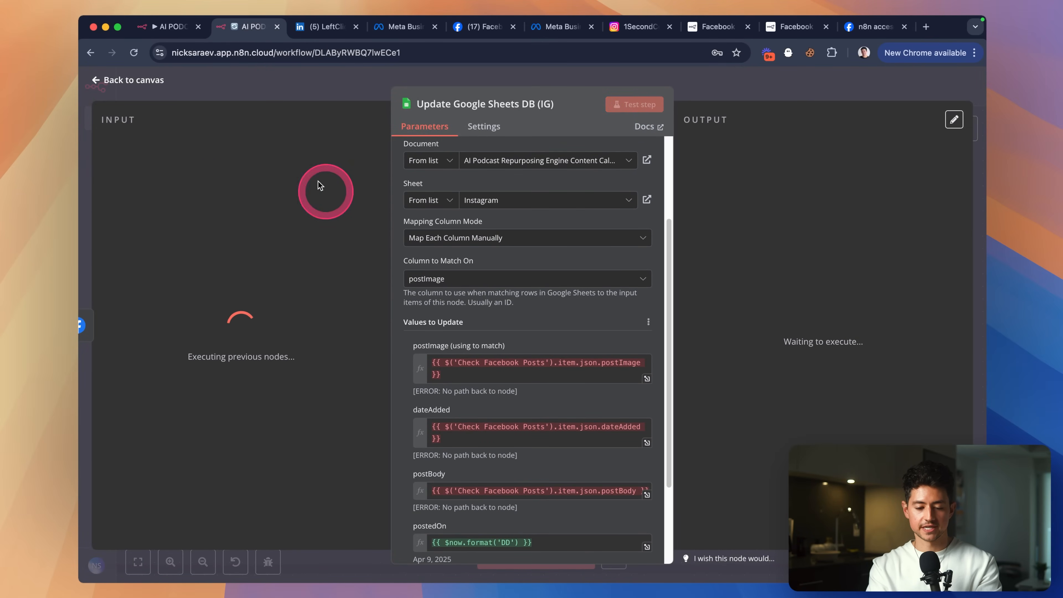
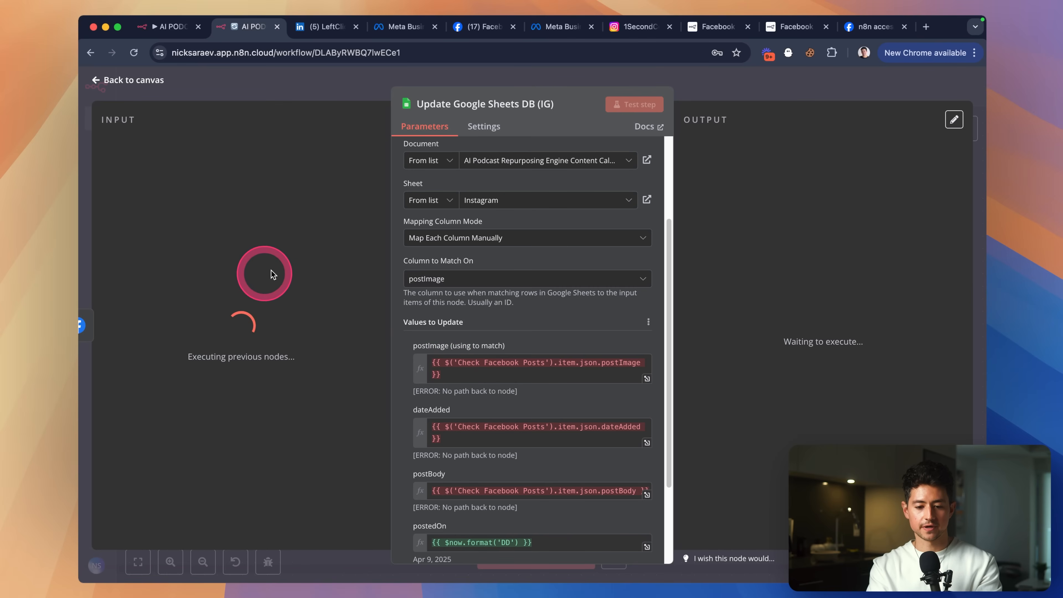
Replace the broken postImage expression with Check Instagram Posts' postImage field.
click(461, 376)
key(super+a)
key(BackSpace)
scroll(459, 360, down, 2)
click(553, 289)
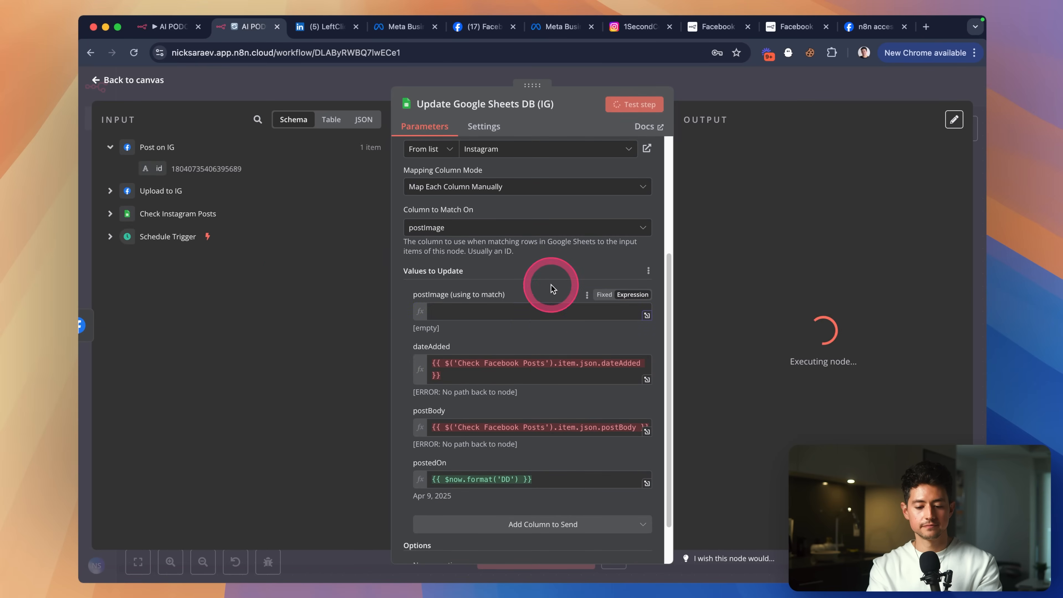
click(445, 310)
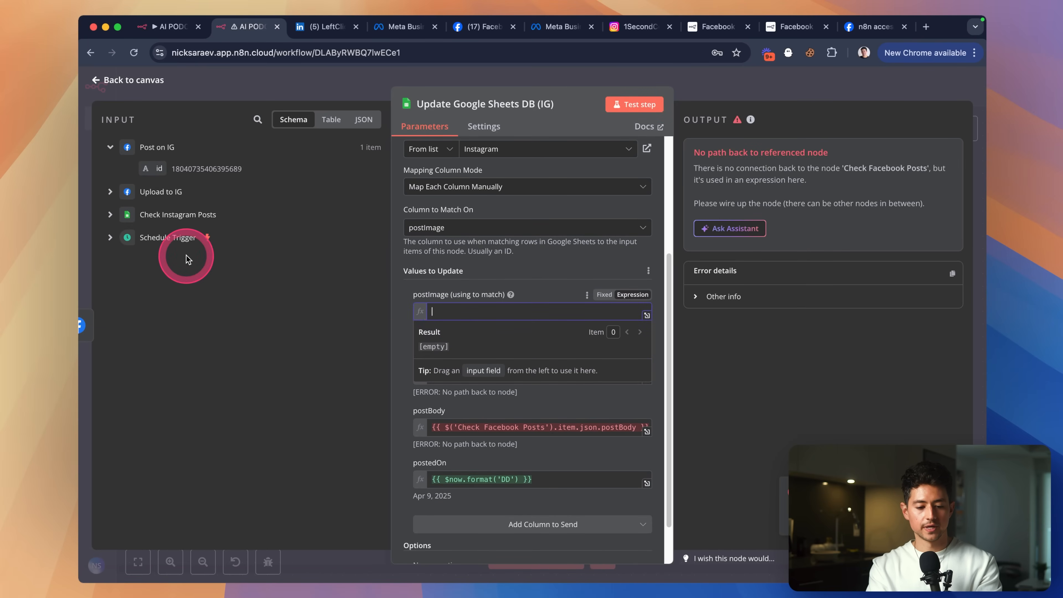
click(110, 215)
drag(171, 369, 458, 311)
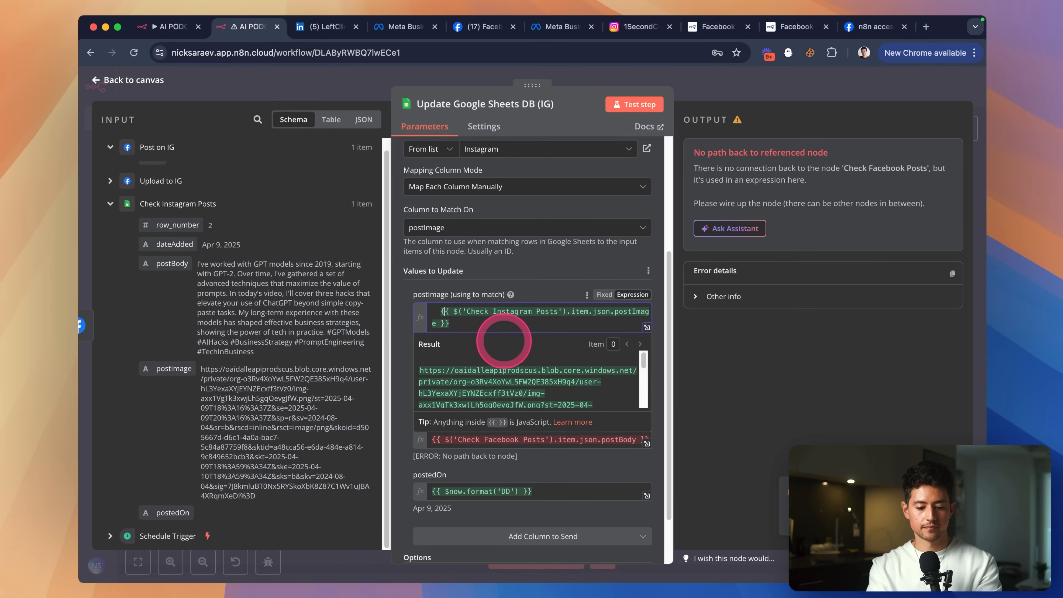
Replace the broken dateAdded expression with Check Instagram Posts' dateAdded field.
click(525, 288)
scroll(525, 290, down, 2)
click(520, 329)
key(super+a)
key(BackSpace)
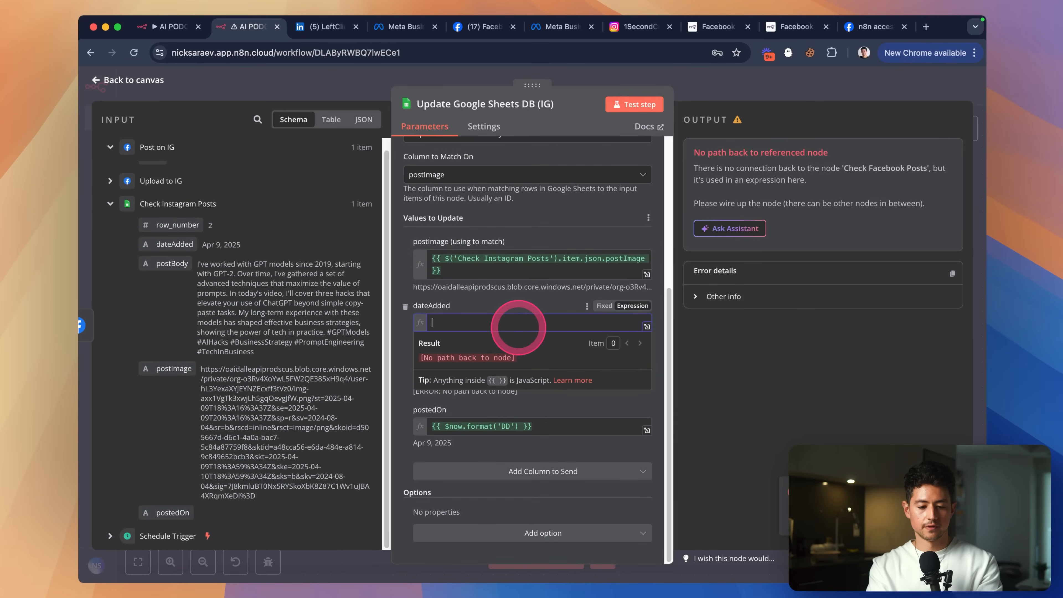
drag(174, 254, 467, 315)
click(471, 313)
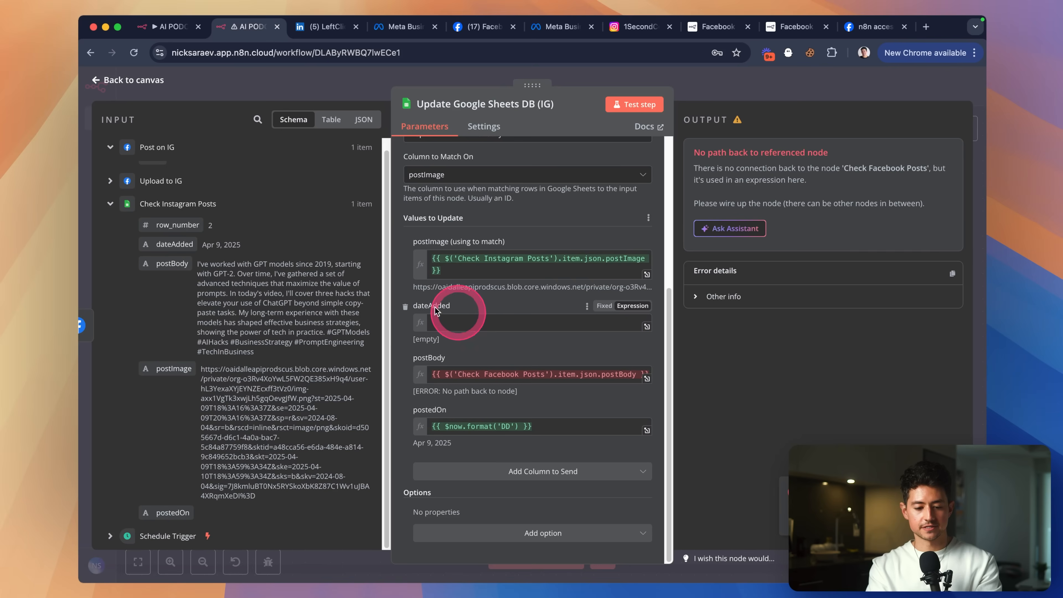
drag(190, 246, 492, 323)
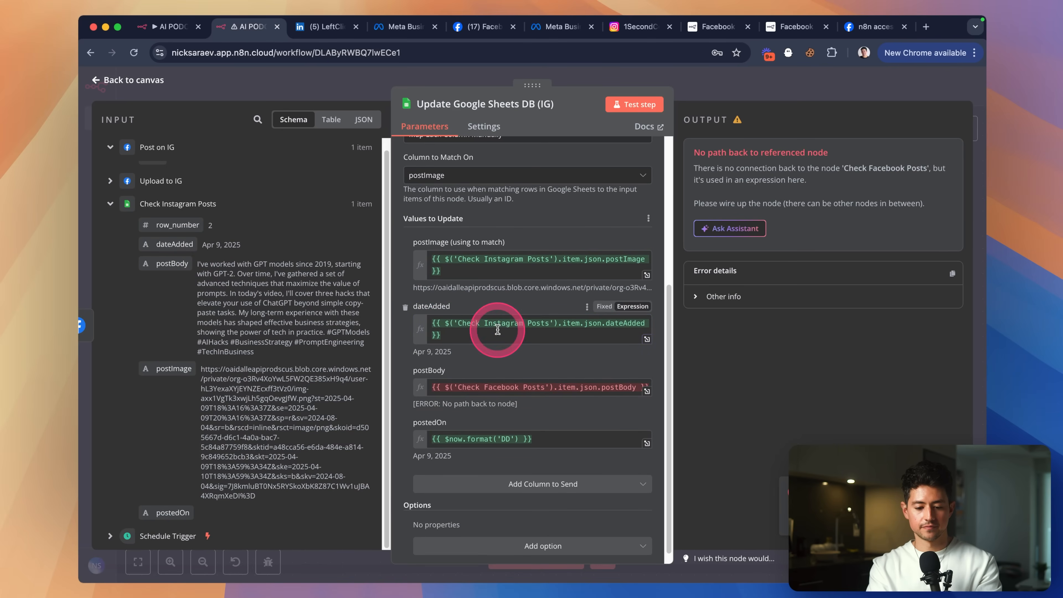
Map Check Instagram Posts' postBody into postBody and test the step, outputting 1 item.
click(548, 368)
key(super+a)
key(BackSpace)
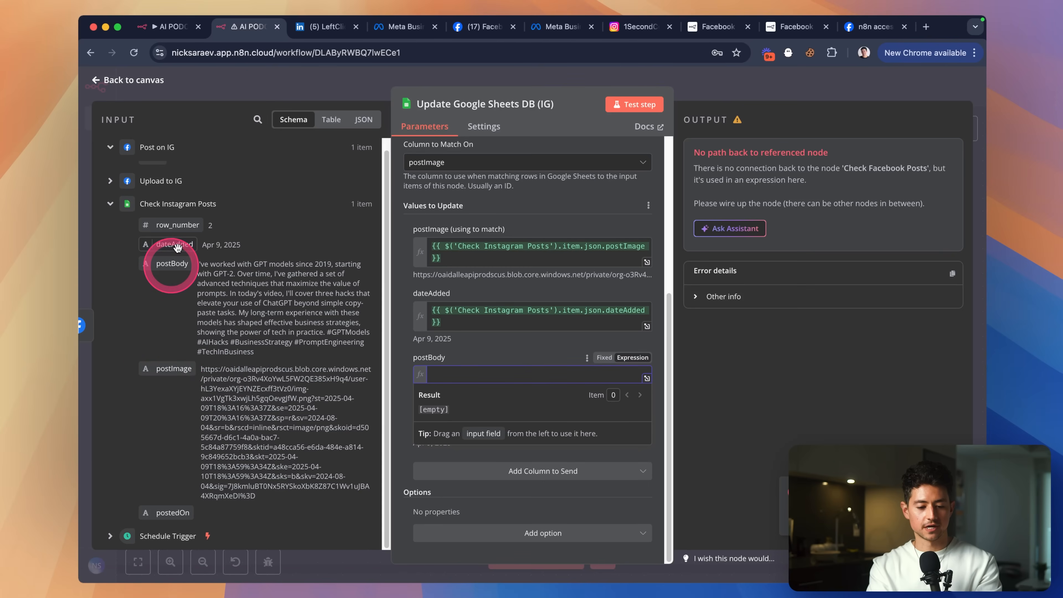
drag(168, 266, 509, 380)
click(523, 361)
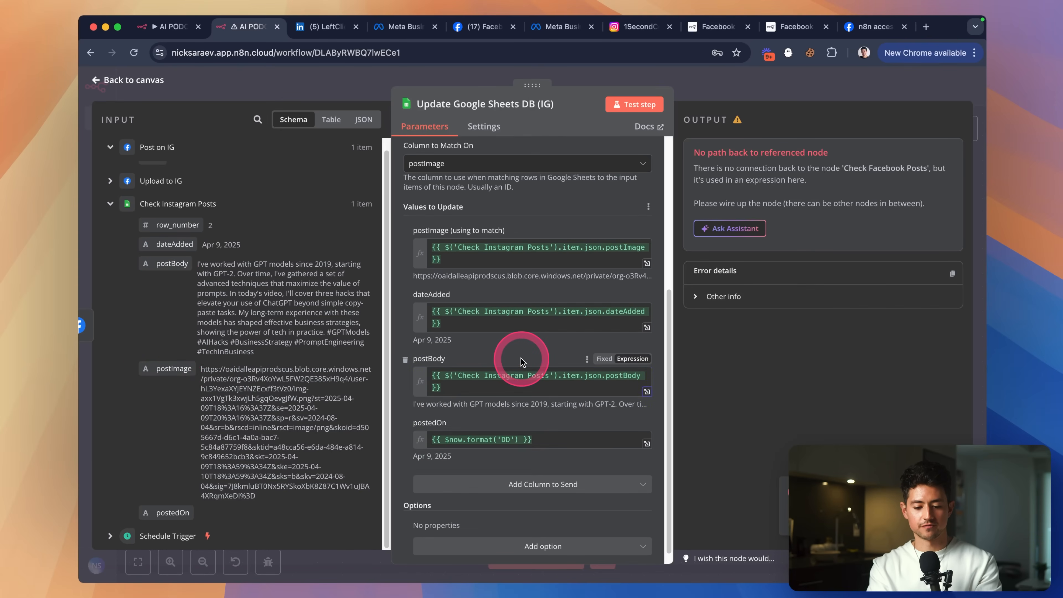
scroll(516, 377, up, 10)
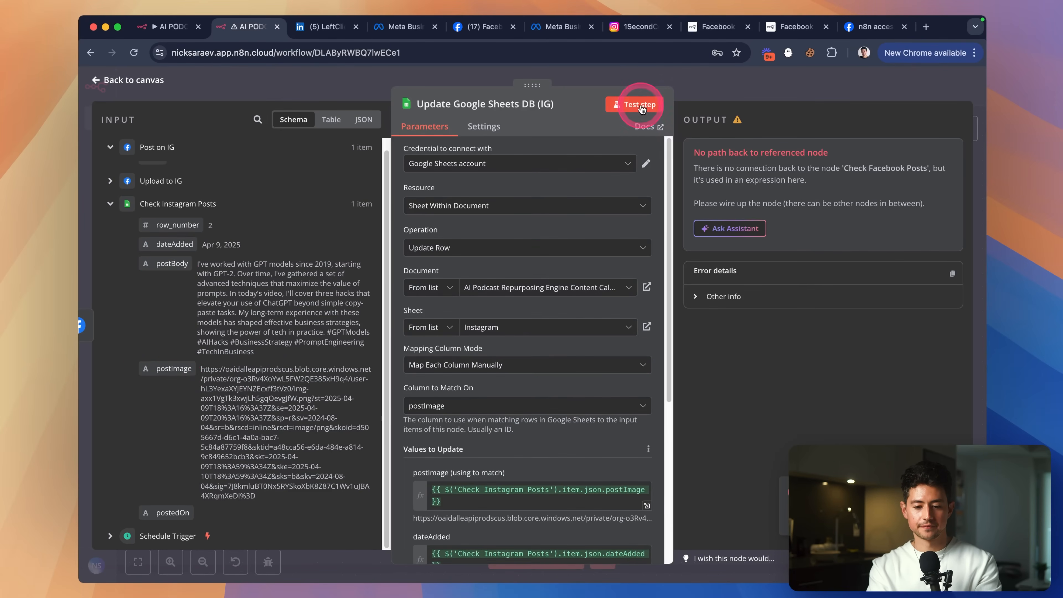
click(632, 105)
click(714, 88)
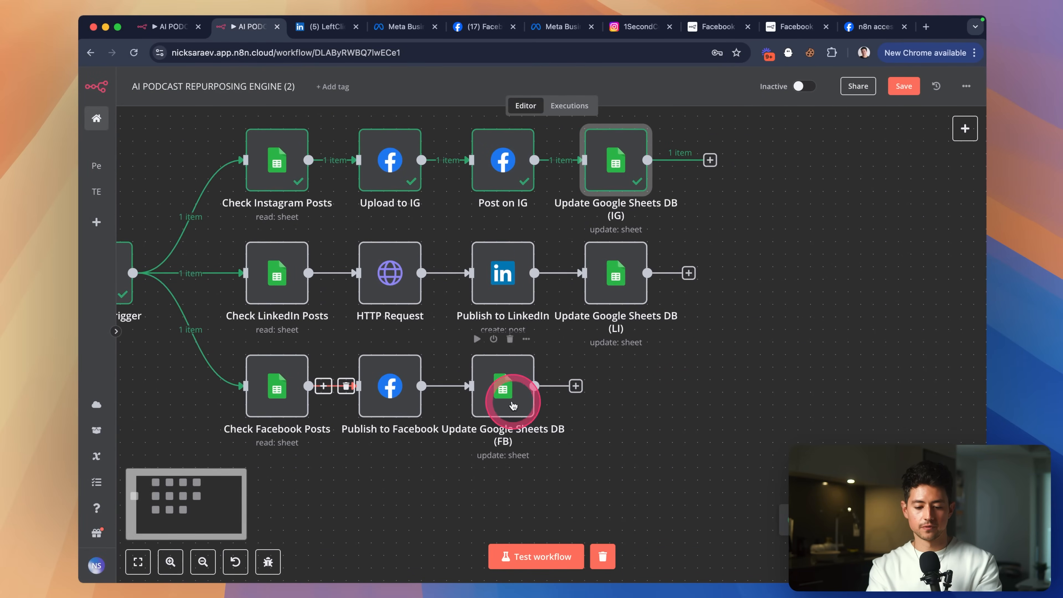
Test Update Google Sheets DB (FB) so the Facebook branch runs successfully.
double_click(505, 389)
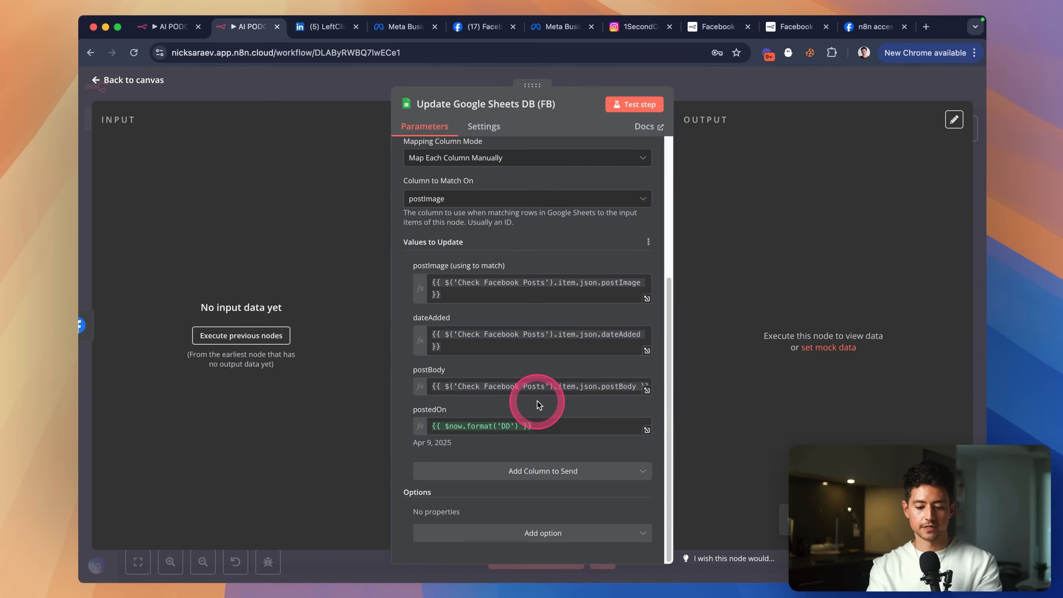
scroll(537, 400, up, 5)
click(636, 105)
click(706, 89)
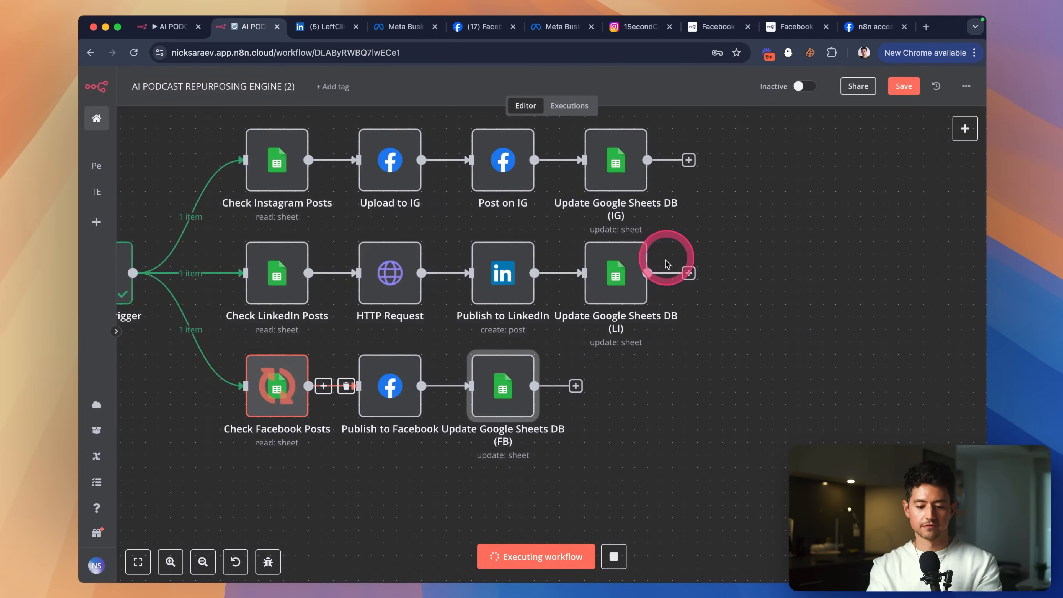
scroll(681, 238, left, 3)
scroll(831, 331, down, 3)
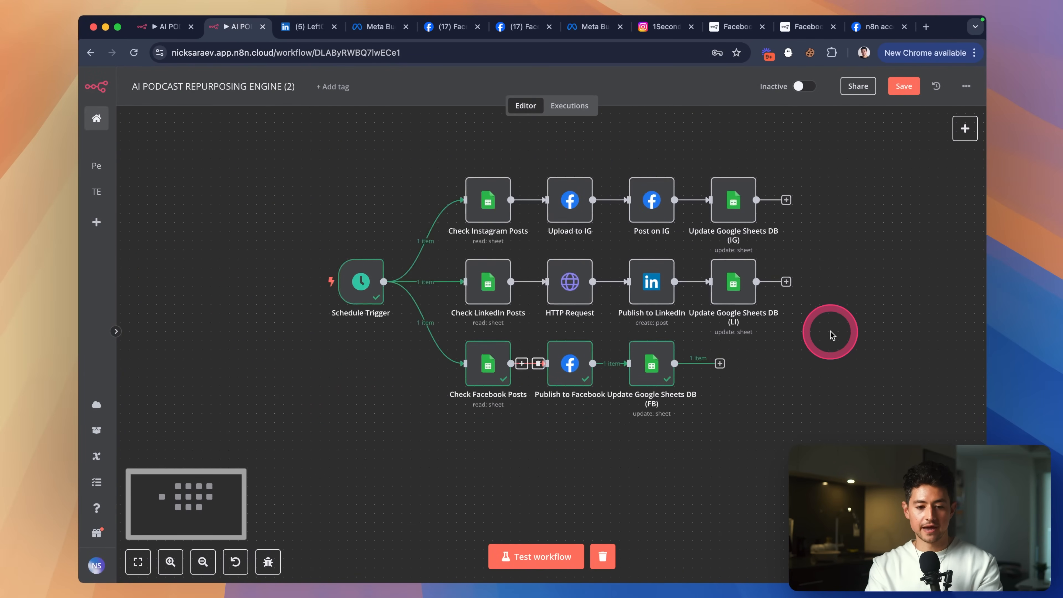
key(super+grave)
Widen the Facebook tab's postImage column C and postBody column B.
click(354, 196)
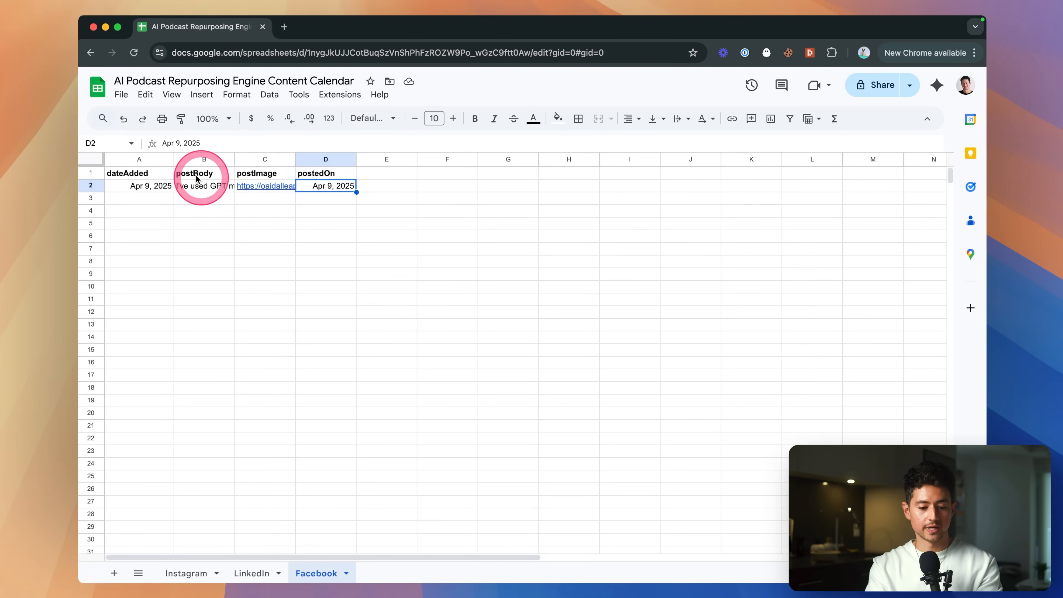
key(super+a)
double_click(174, 160)
key(super+z)
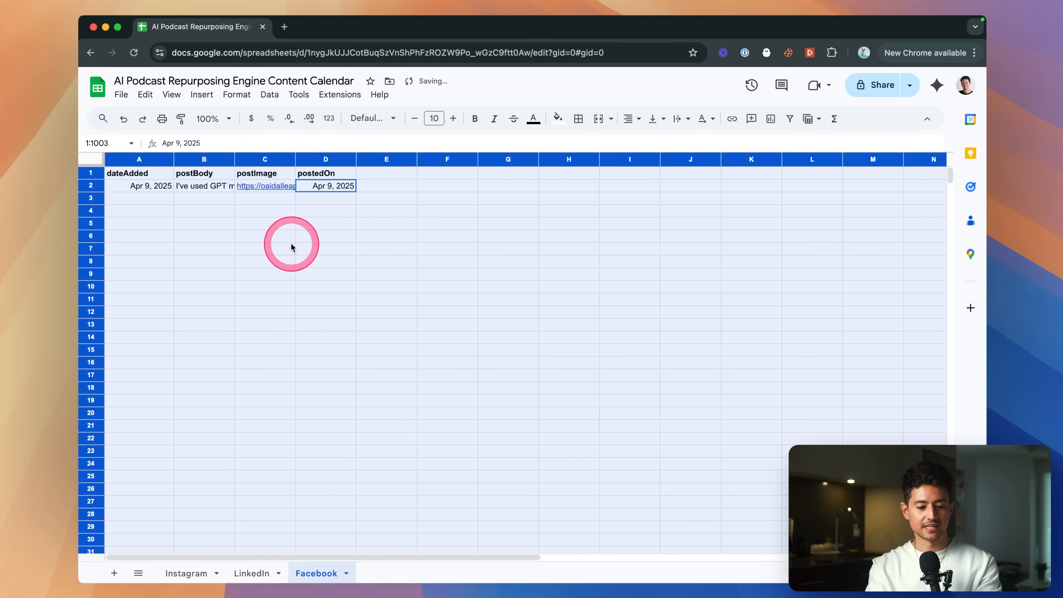
click(291, 245)
drag(303, 161, 470, 159)
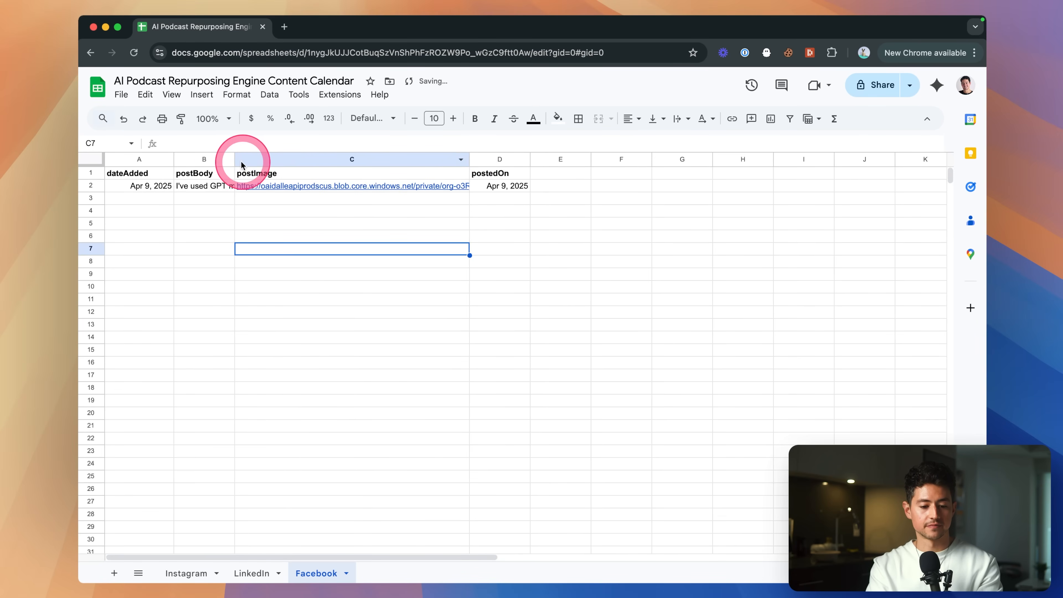
drag(233, 159, 307, 159)
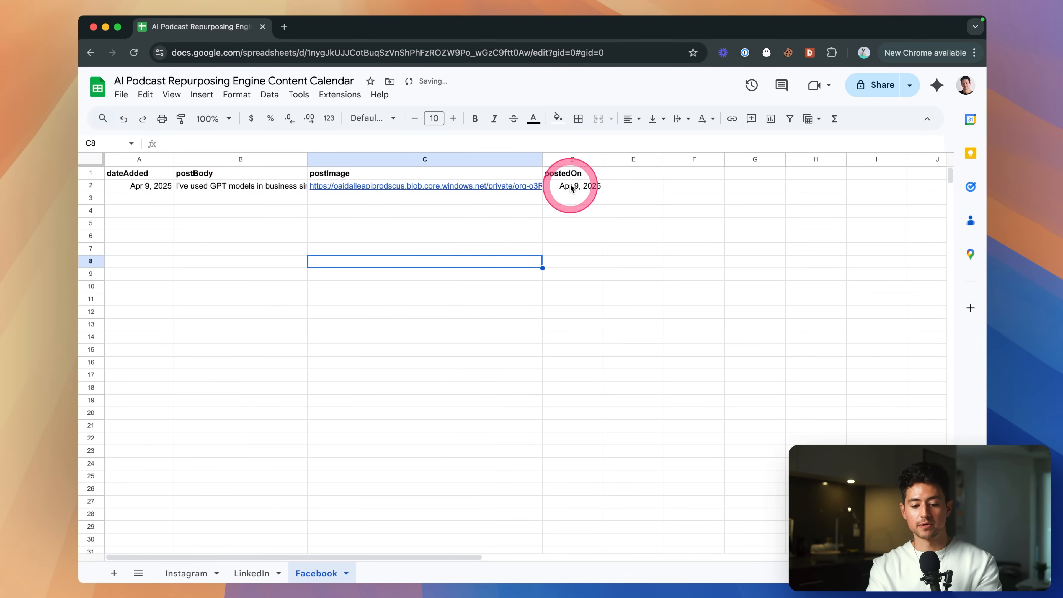
Confirm postedOn shows Apr 9, 2025 on the Facebook, Instagram and LinkedIn tabs.
click(570, 186)
click(155, 187)
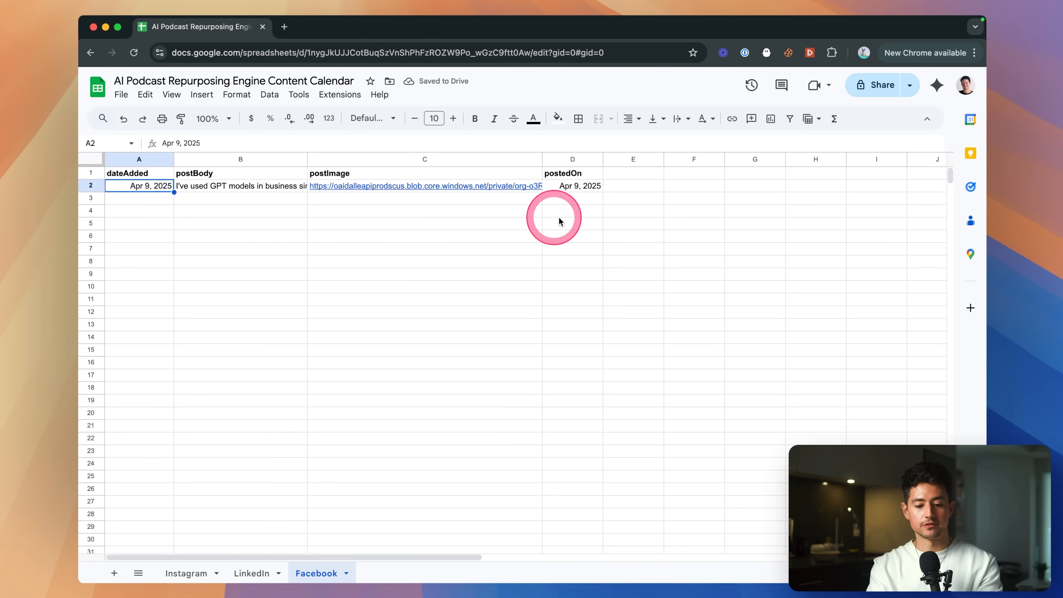
click(600, 211)
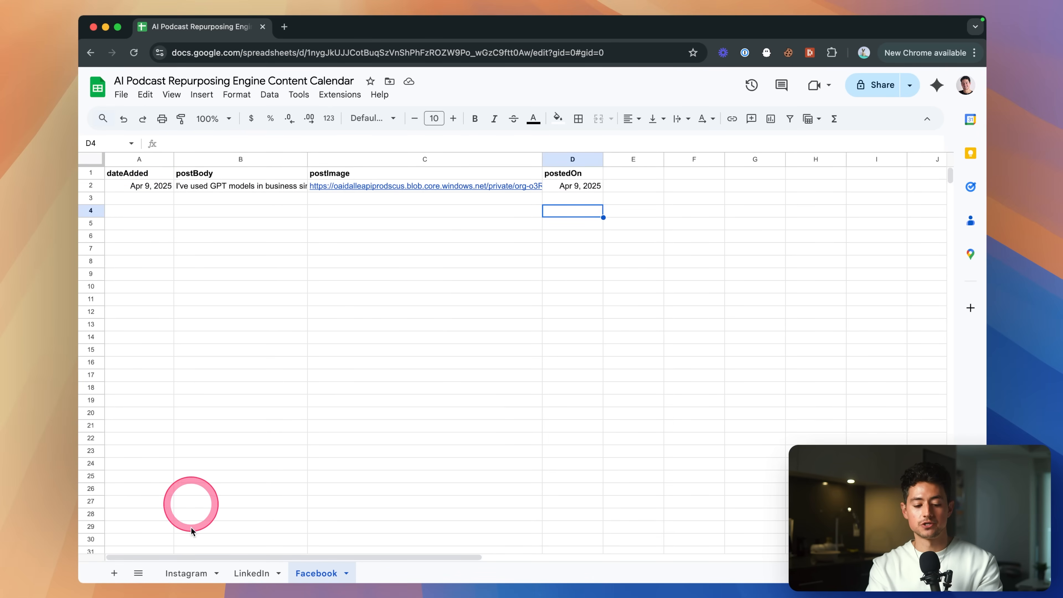
click(186, 574)
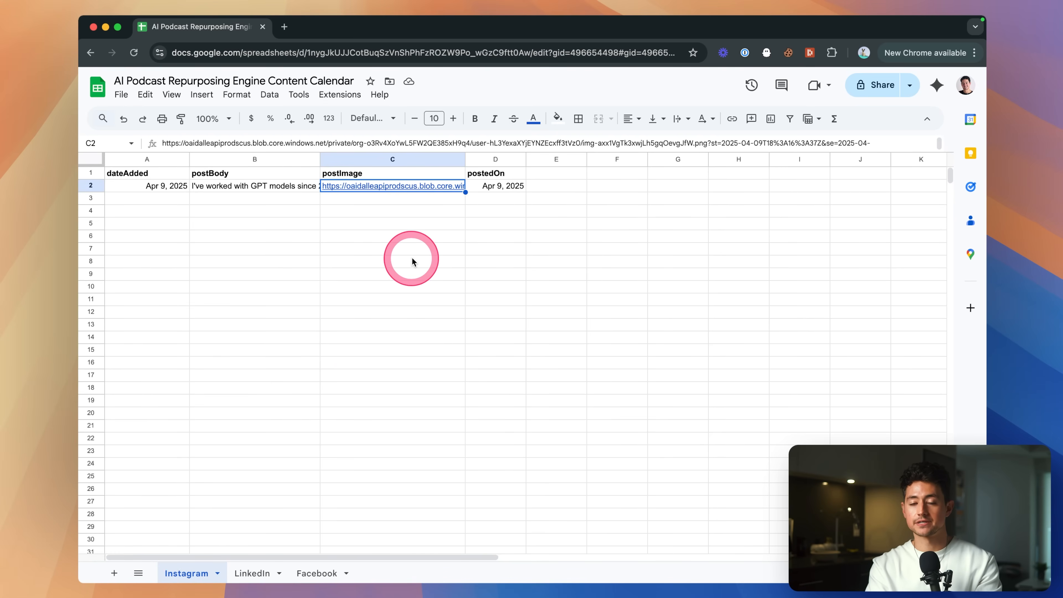
click(256, 573)
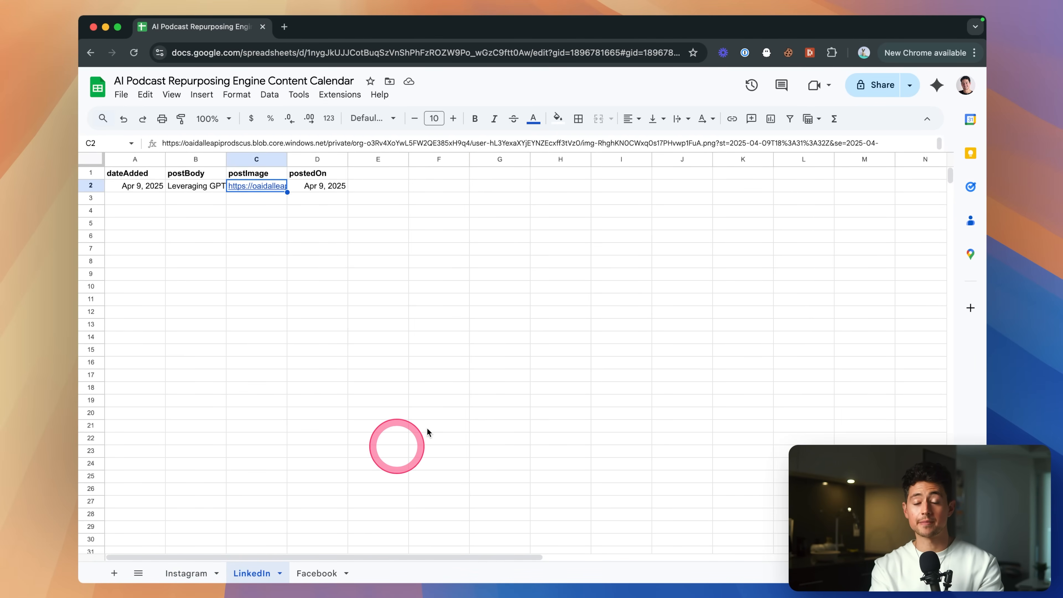
key(super+grave)
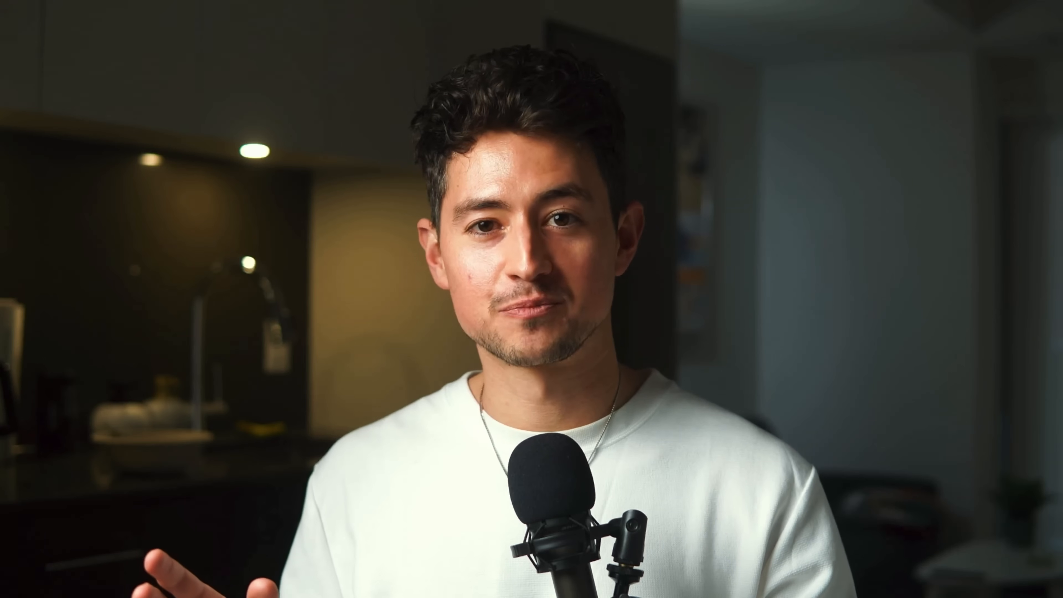